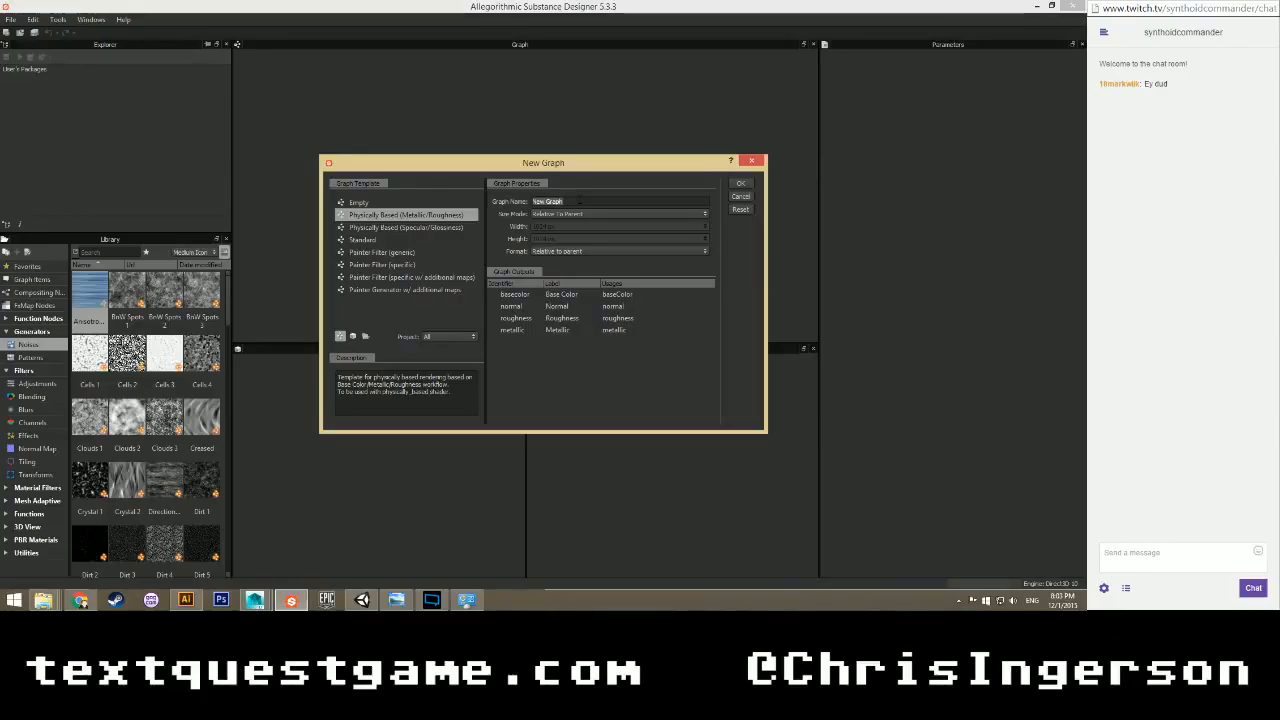
Name the new Physically Based (Metallic/Roughness) graph MagmaPillars and confirm its creation.
text(MagmaPillars)
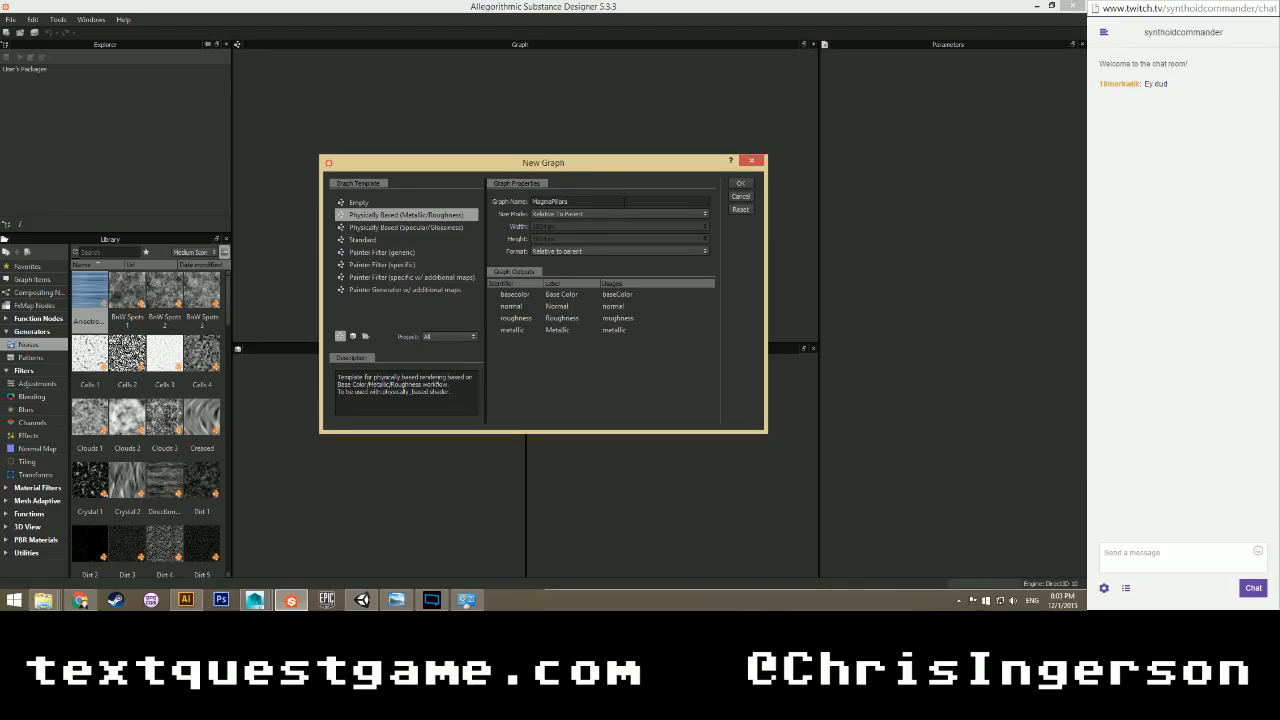
click(739, 185)
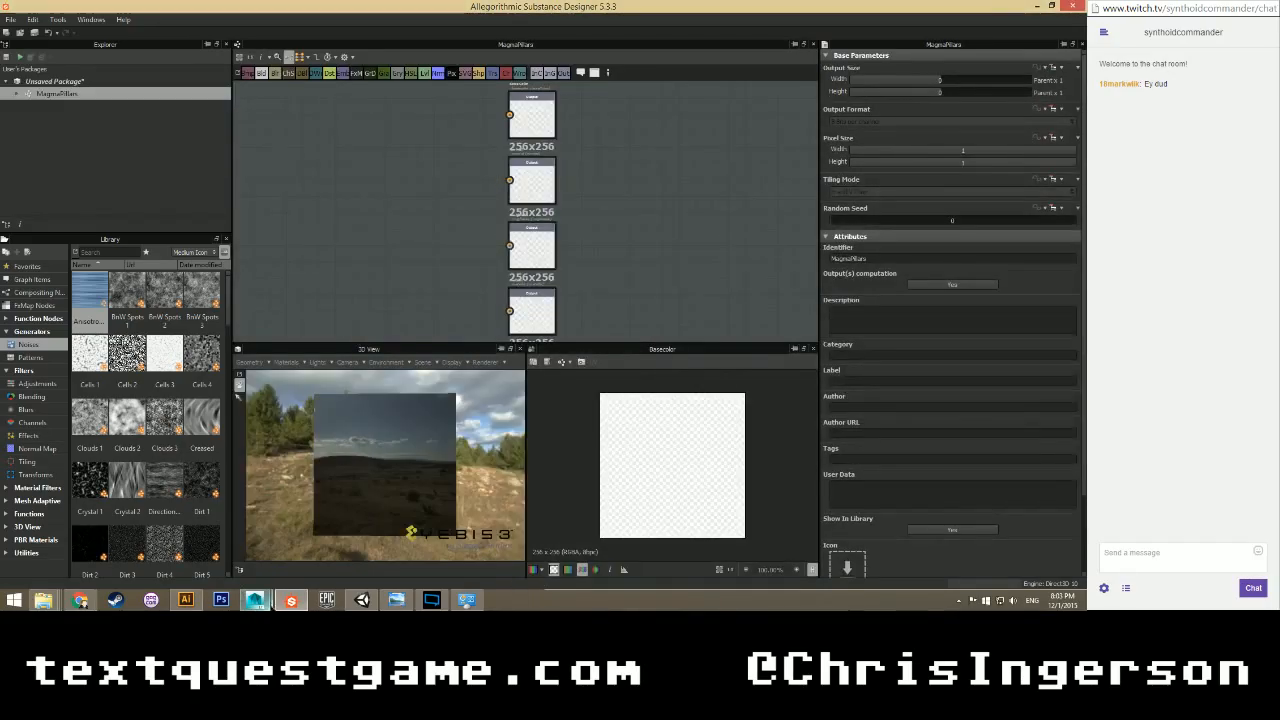
click(268, 602)
Select a temple pillar and orbit around the temple facade and steps.
scroll(475, 284, up, 10)
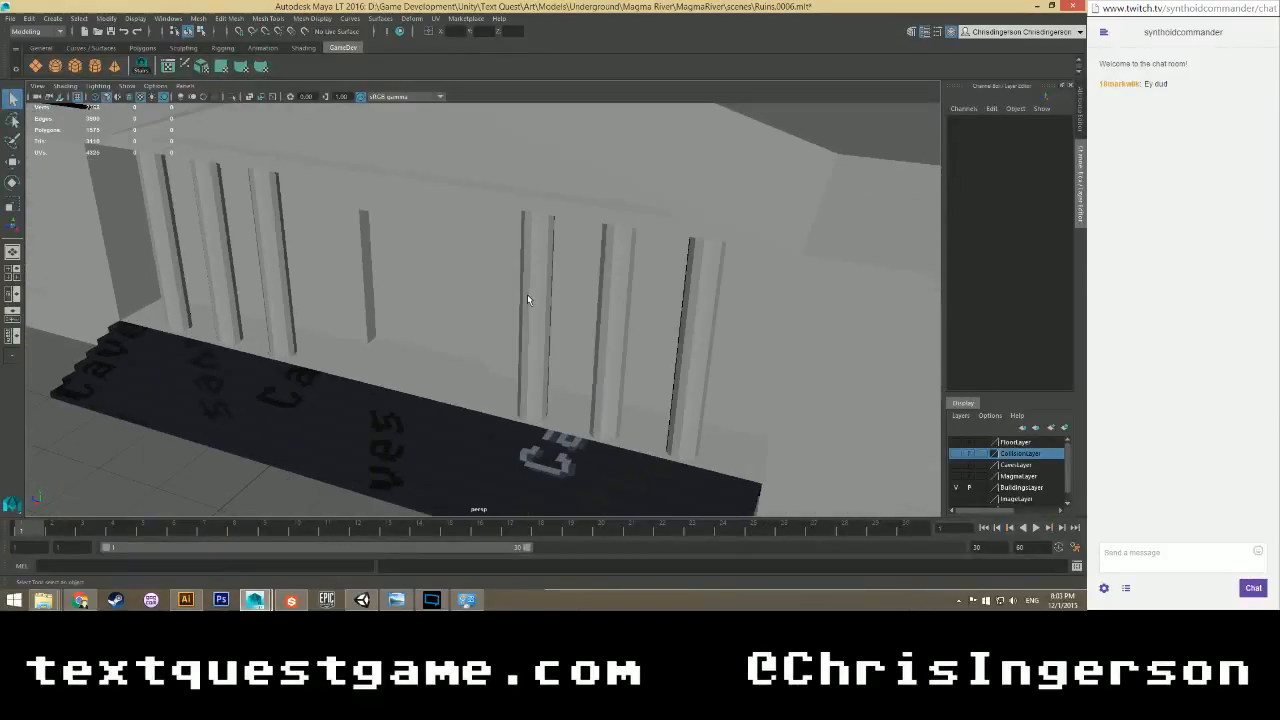
click(528, 299)
scroll(488, 369, up, 5)
scroll(488, 369, down, 5)
mouse_move(488, 369)
alt+mouse_down()
mouse_move(551, 344)
mouse_move(506, 372)
alt+mouse_up()
scroll(497, 368, up, 3)
alt+middle_drag(506, 372, 487, 363)
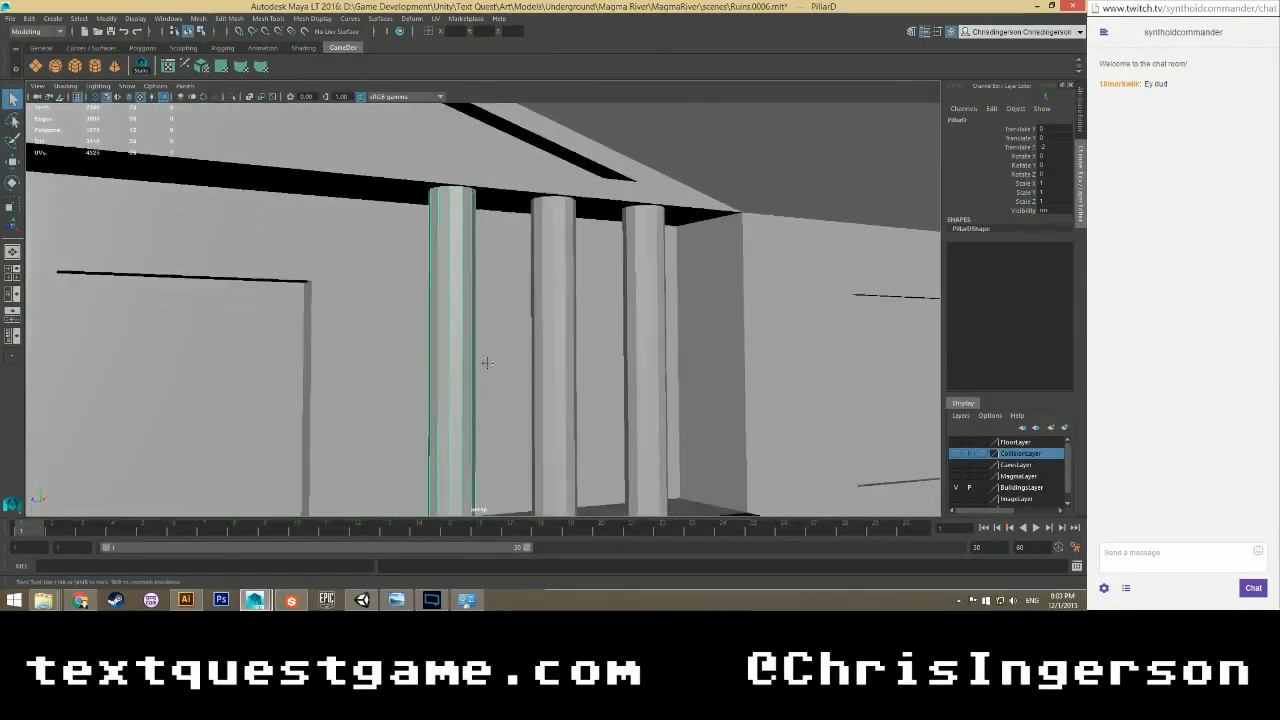
alt+drag(486, 363, 700, 361)
alt+middle_drag(700, 361, 324, 386)
scroll(473, 345, down, 5)
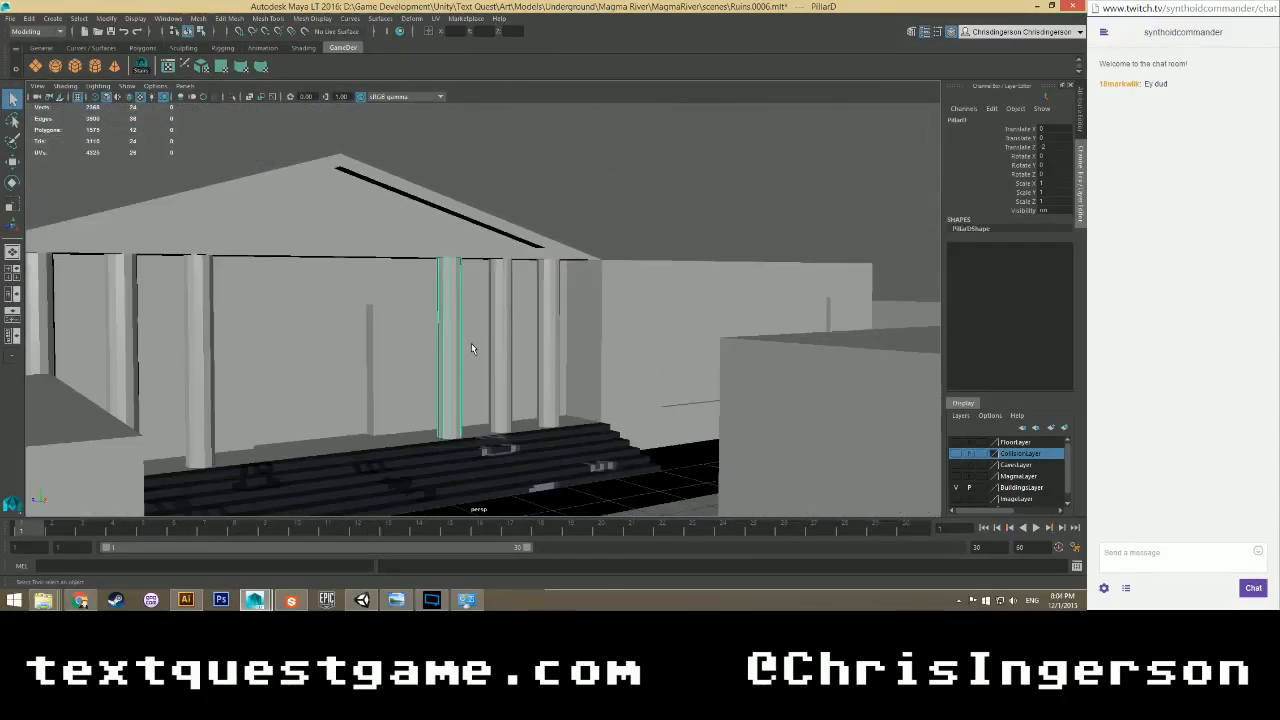
Orbit the view across the side buildings and along the pillared facade.
alt+drag(475, 343, 420, 341)
alt+middle_drag(420, 341, 727, 394)
scroll(372, 344, up, 3)
alt+drag(372, 344, 349, 323)
scroll(400, 340, down, 5)
alt+middle_drag(543, 371, 326, 321)
scroll(361, 320, up, 4)
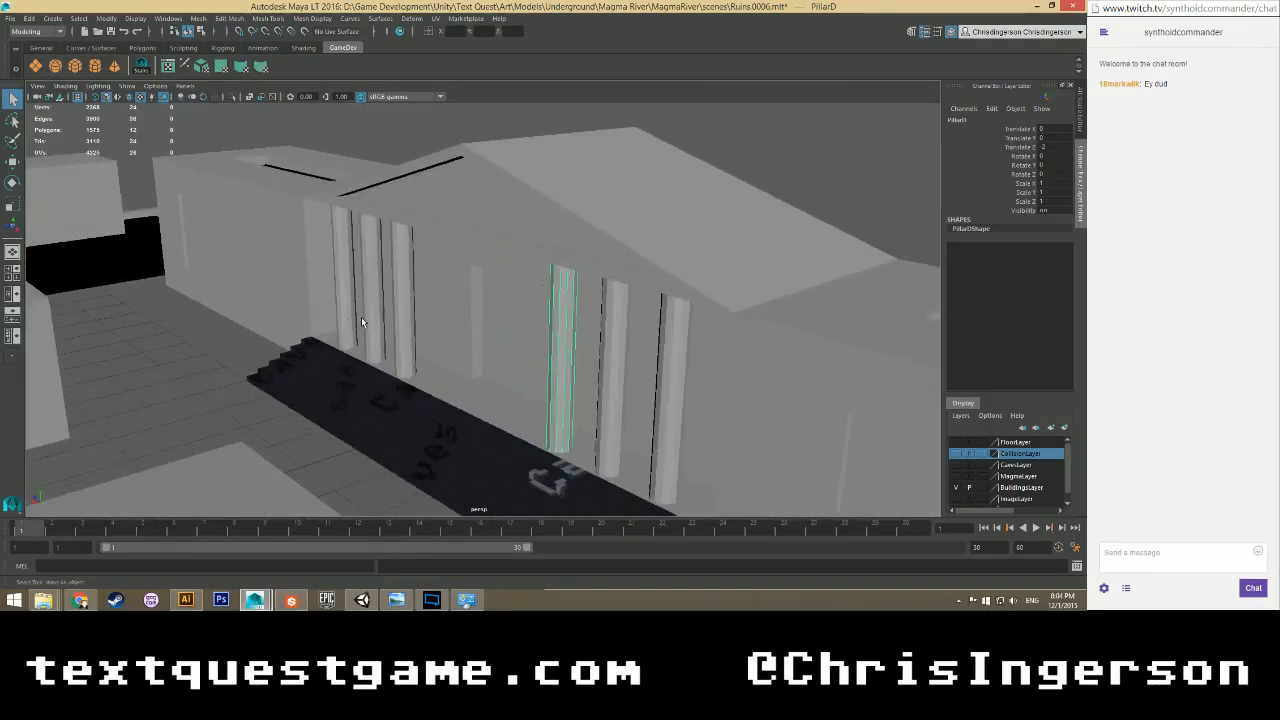
alt+drag(543, 296, 568, 278)
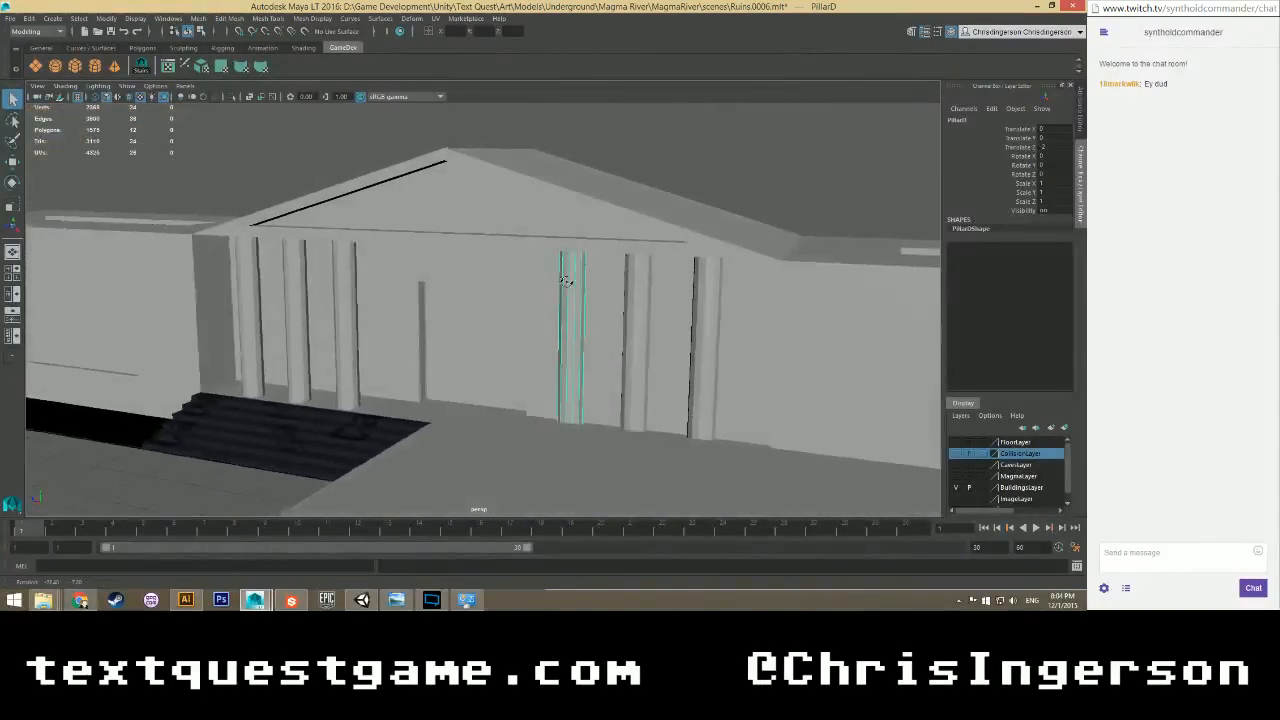
alt+middle_drag(572, 278, 480, 337)
Select BuildingE and orbit over toward the domed building on the left.
click(458, 314)
scroll(396, 317, down, 4)
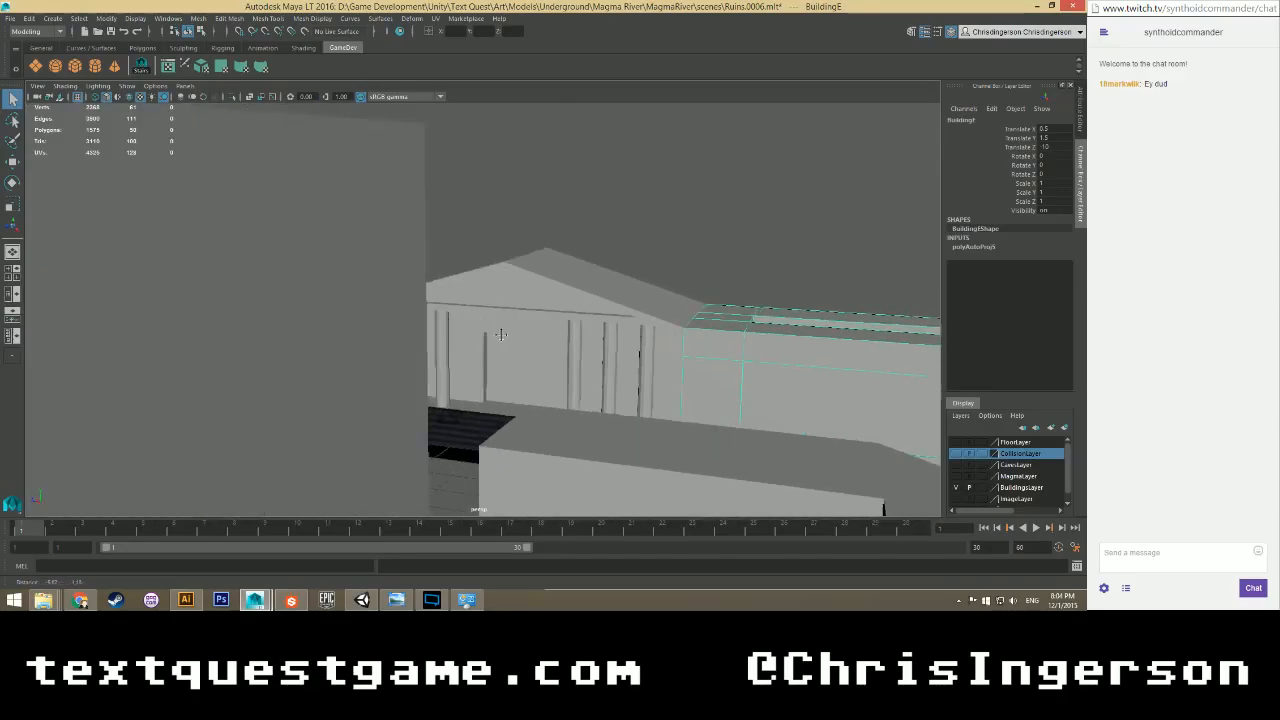
scroll(480, 337, down, 3)
alt+drag(480, 337, 394, 286)
alt+middle_drag(394, 286, 470, 413)
scroll(470, 413, up, 4)
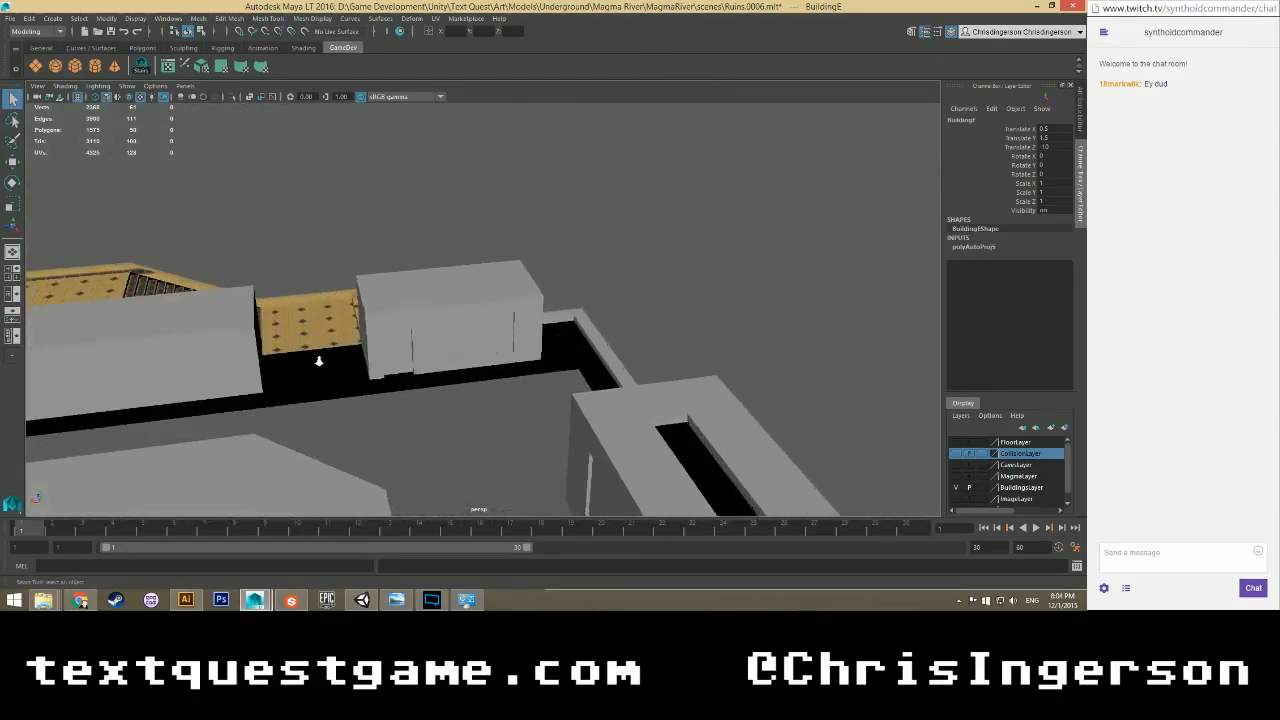
alt+drag(432, 376, 426, 325)
alt+middle_drag(426, 325, 540, 243)
alt+middle_drag(360, 429, 531, 323)
scroll(533, 328, up, 3)
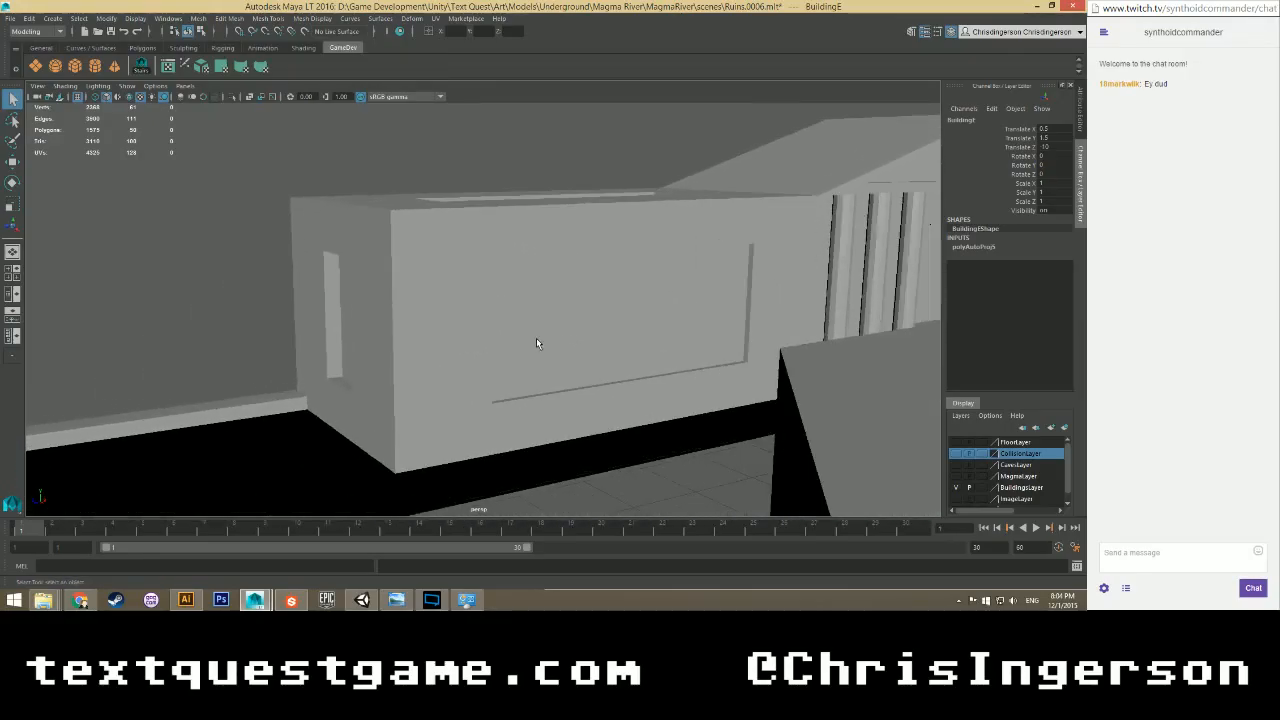
Select and frame BuildingD, then orbit back to view the temple's left side.
click(540, 340)
key(f)
alt+drag(621, 347, 672, 351)
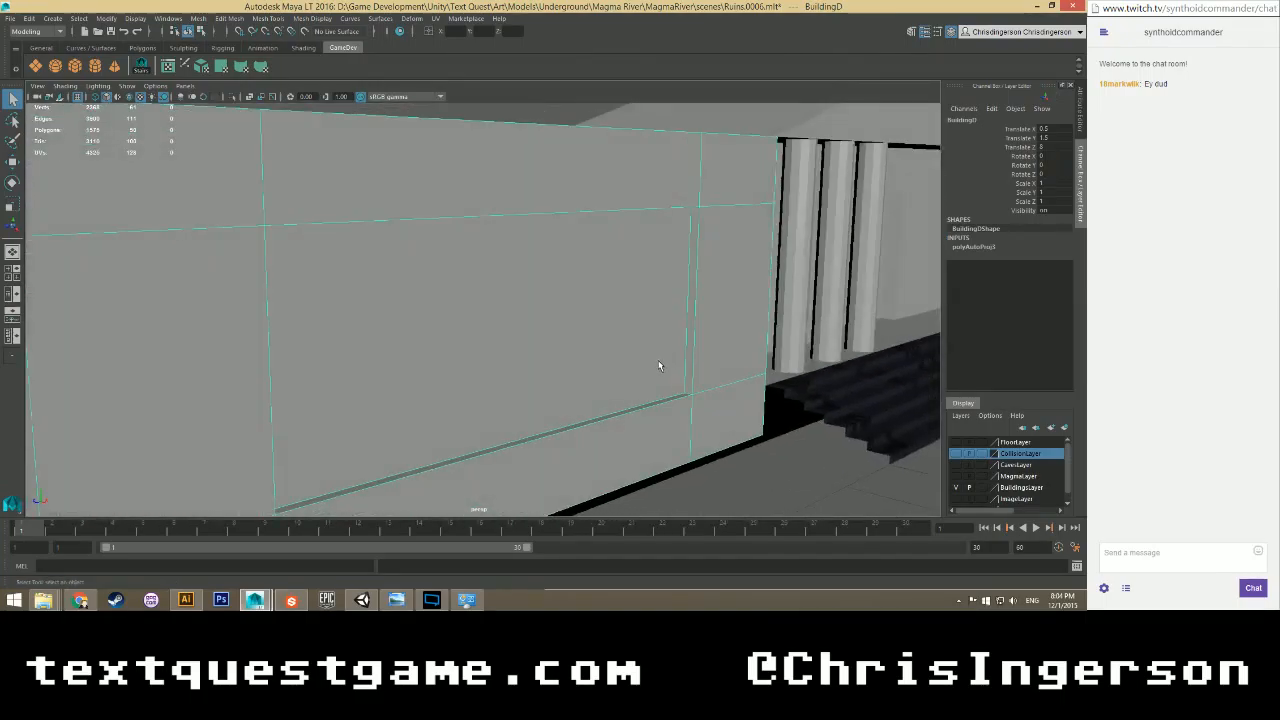
scroll(650, 361, down, 3)
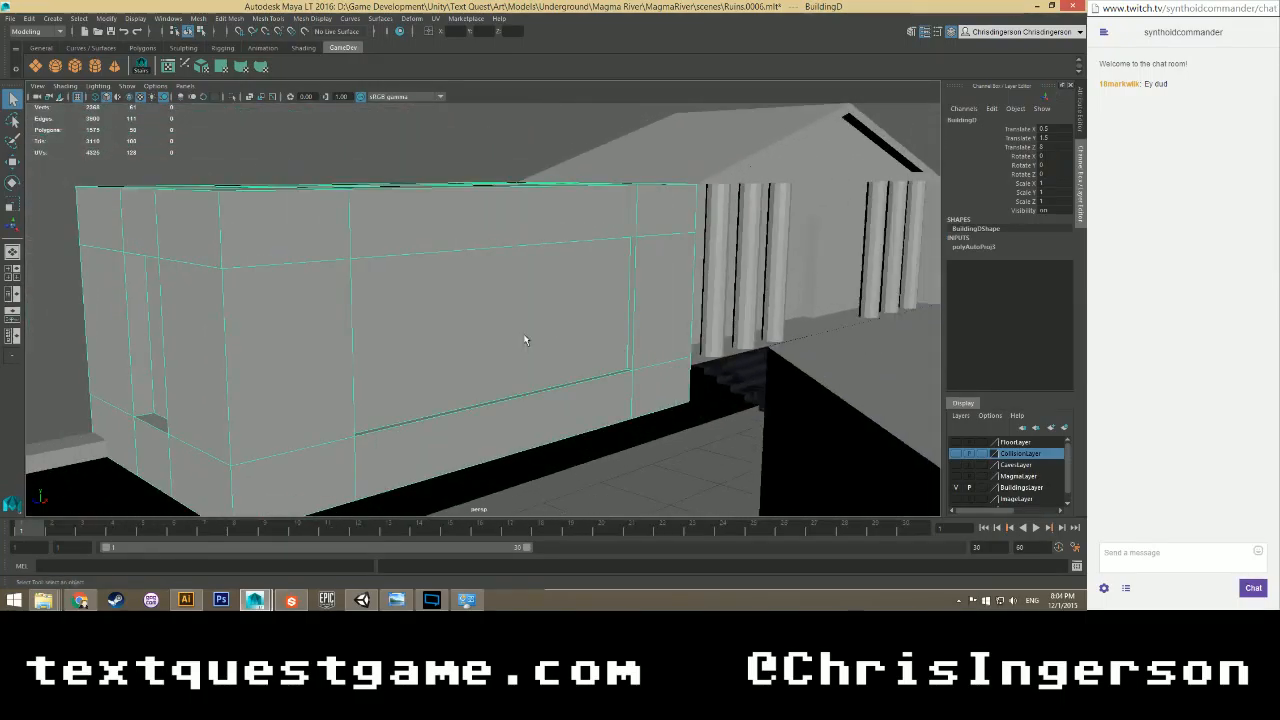
alt+drag(524, 340, 567, 322)
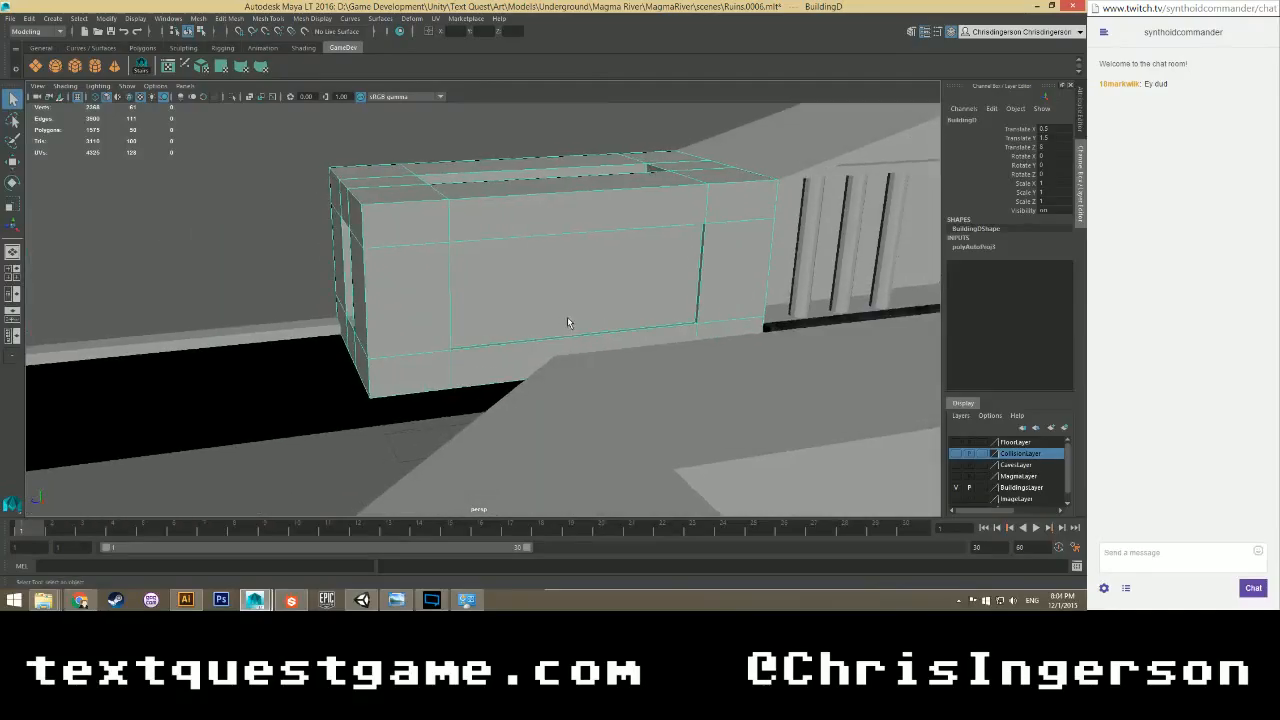
scroll(574, 318, down, 3)
alt+middle_drag(827, 268, 402, 400)
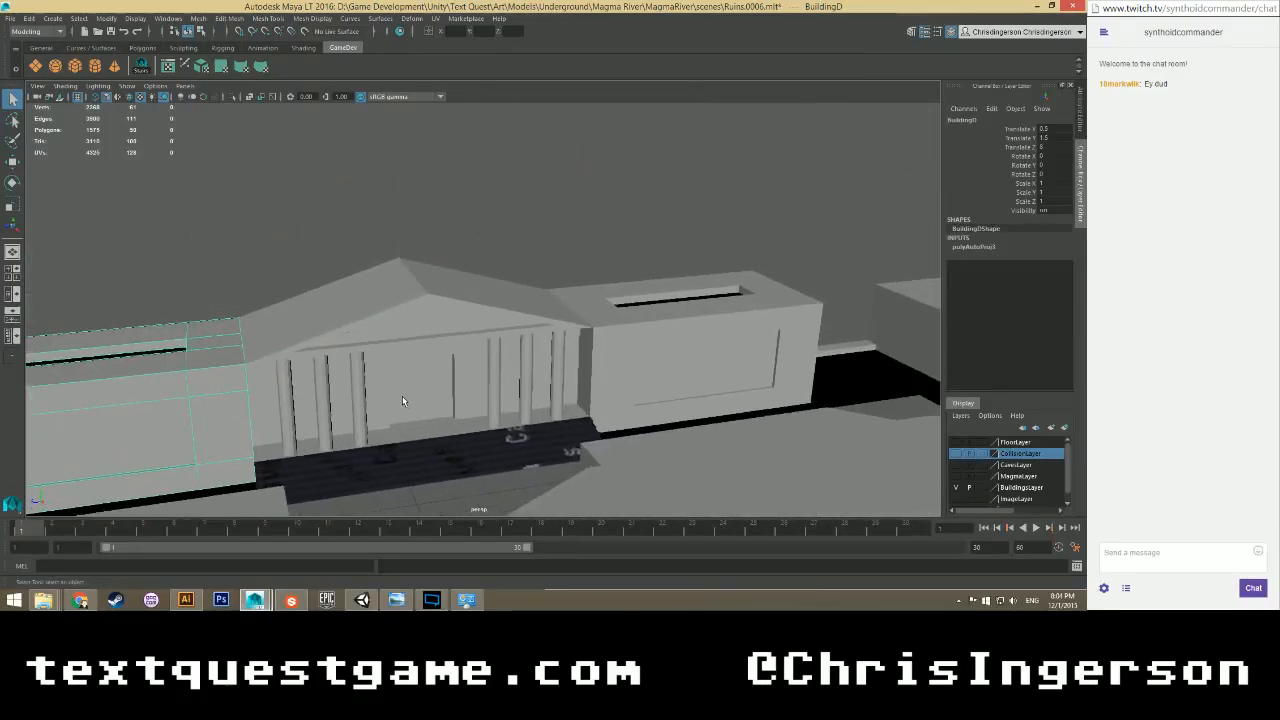
scroll(402, 400, up, 3)
alt+drag(400, 402, 502, 424)
alt+middle_drag(502, 424, 430, 284)
Select PillarC and pan out to view the whole temple complex.
click(466, 358)
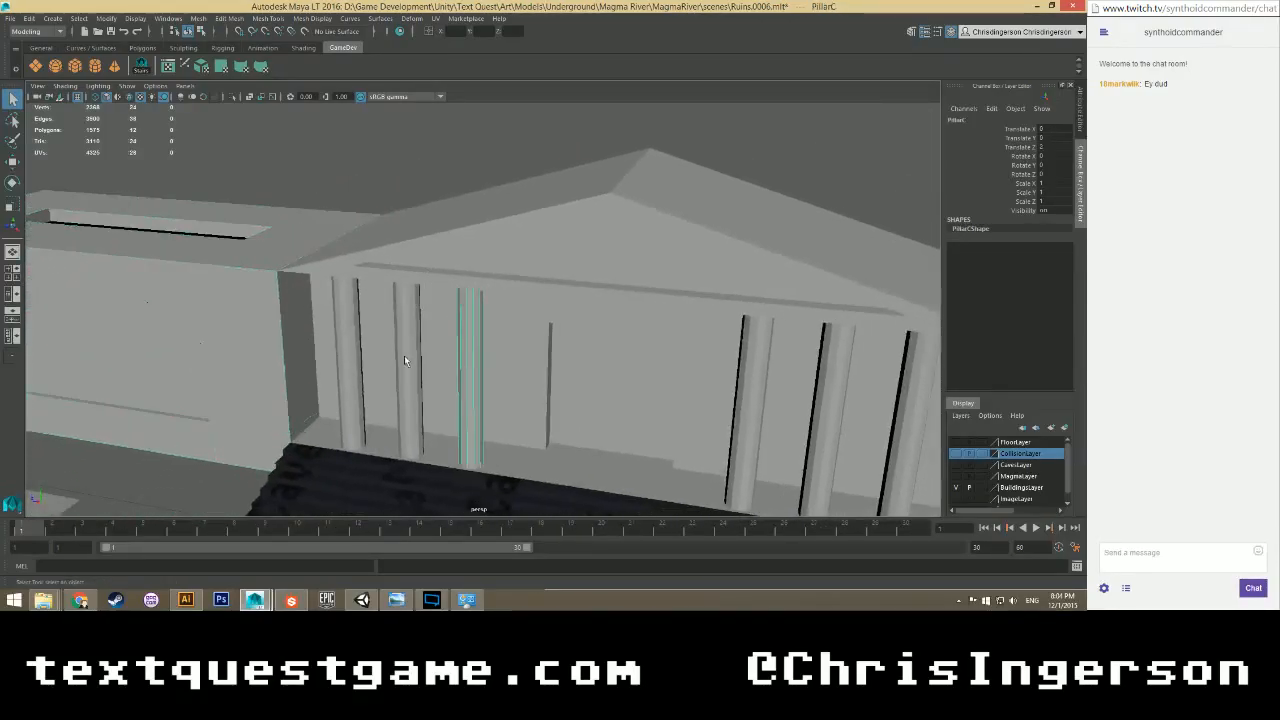
scroll(404, 355, down, 2)
alt+middle_drag(179, 350, 434, 371)
scroll(411, 367, down, 5)
alt+drag(434, 371, 486, 394)
scroll(411, 367, up, 6)
scroll(449, 375, up, 2)
scroll(449, 375, up, 3)
scroll(488, 395, down, 3)
alt+middle_drag(526, 431, 432, 289)
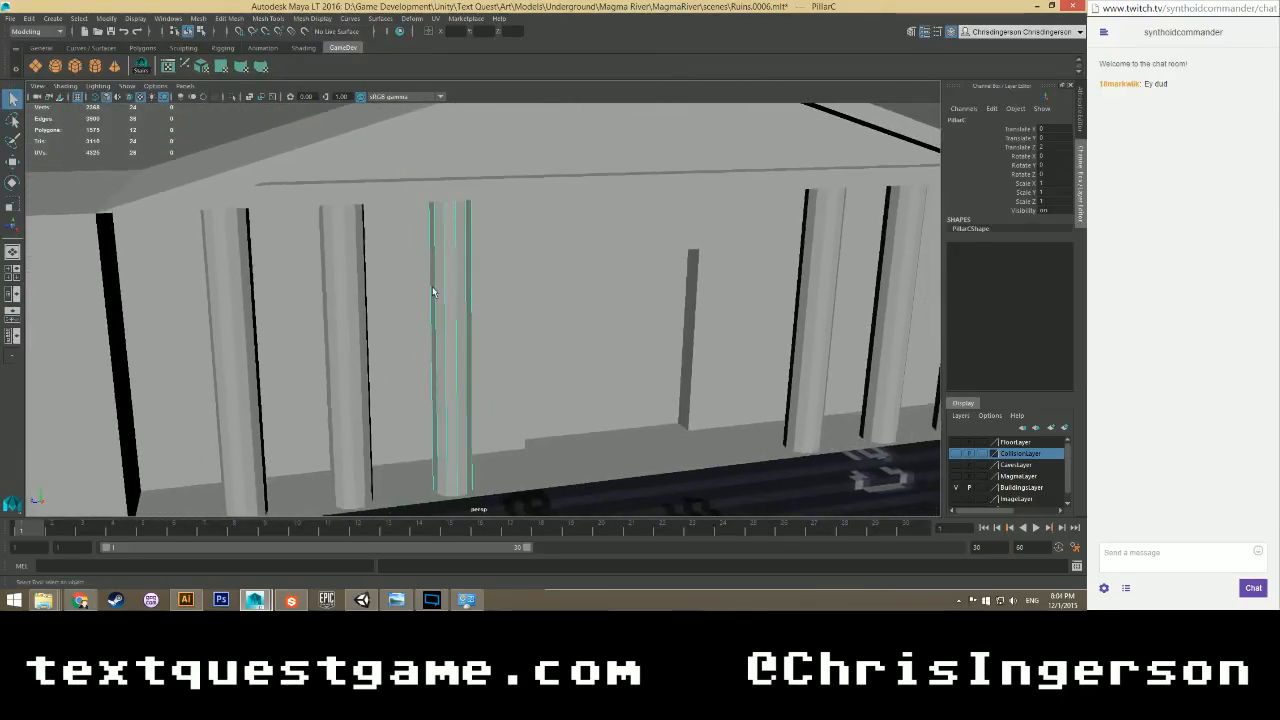
click(291, 600)
Import the seven MagmaPillars SVGs, including MagmaPillars_normal.svg, from the Magma River folder as resources.
click(55, 81)
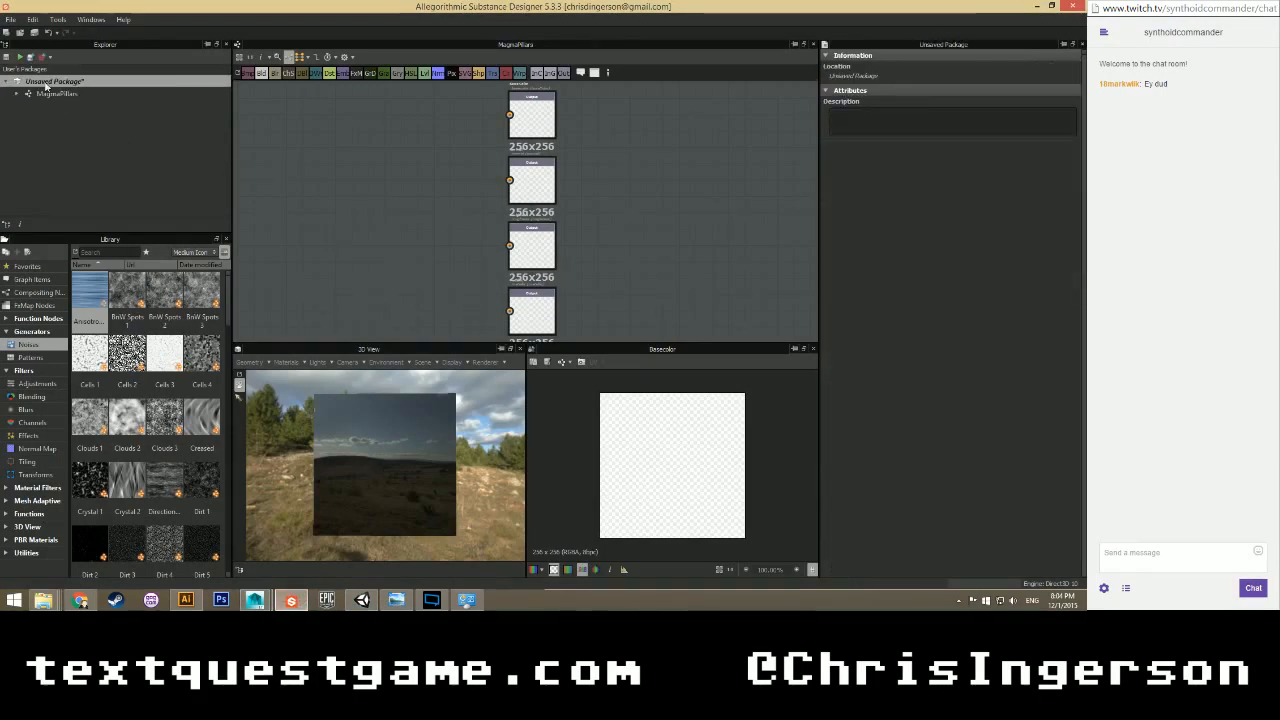
right_click(48, 82)
mouse_move(79, 106)
click(196, 135)
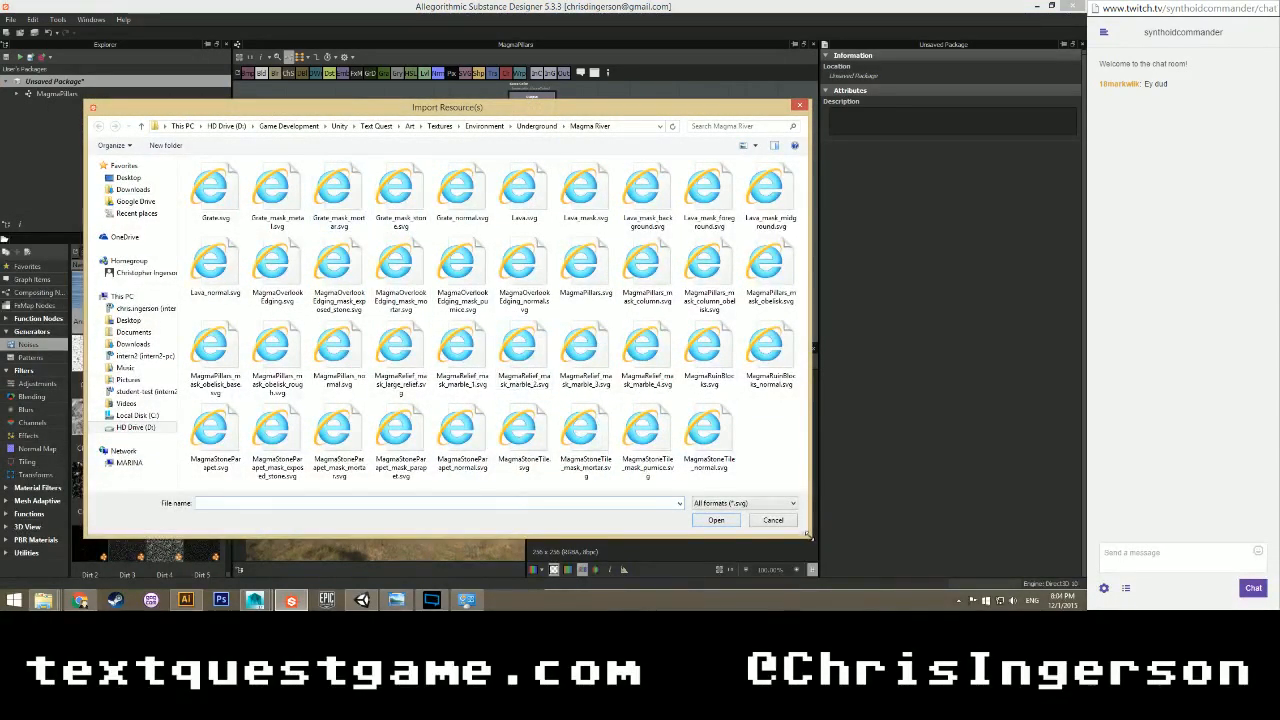
drag(810, 536, 889, 577)
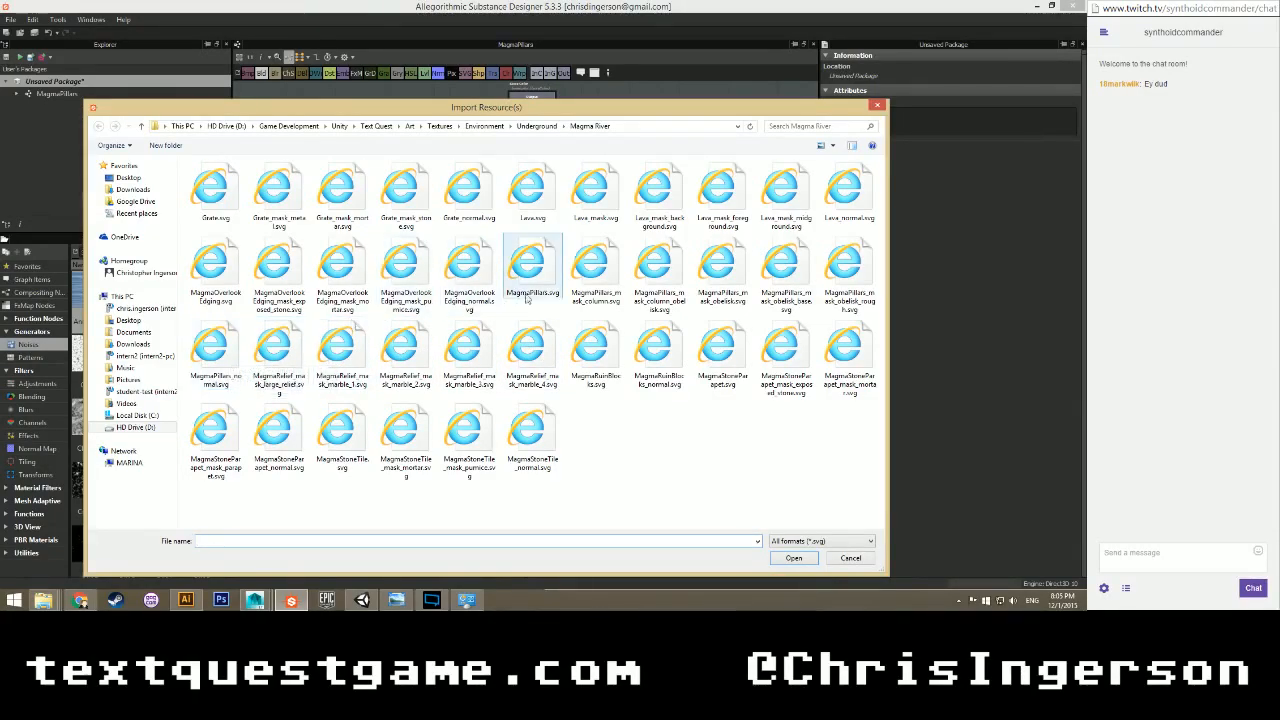
drag(503, 271, 849, 278)
ctrl+click(215, 350)
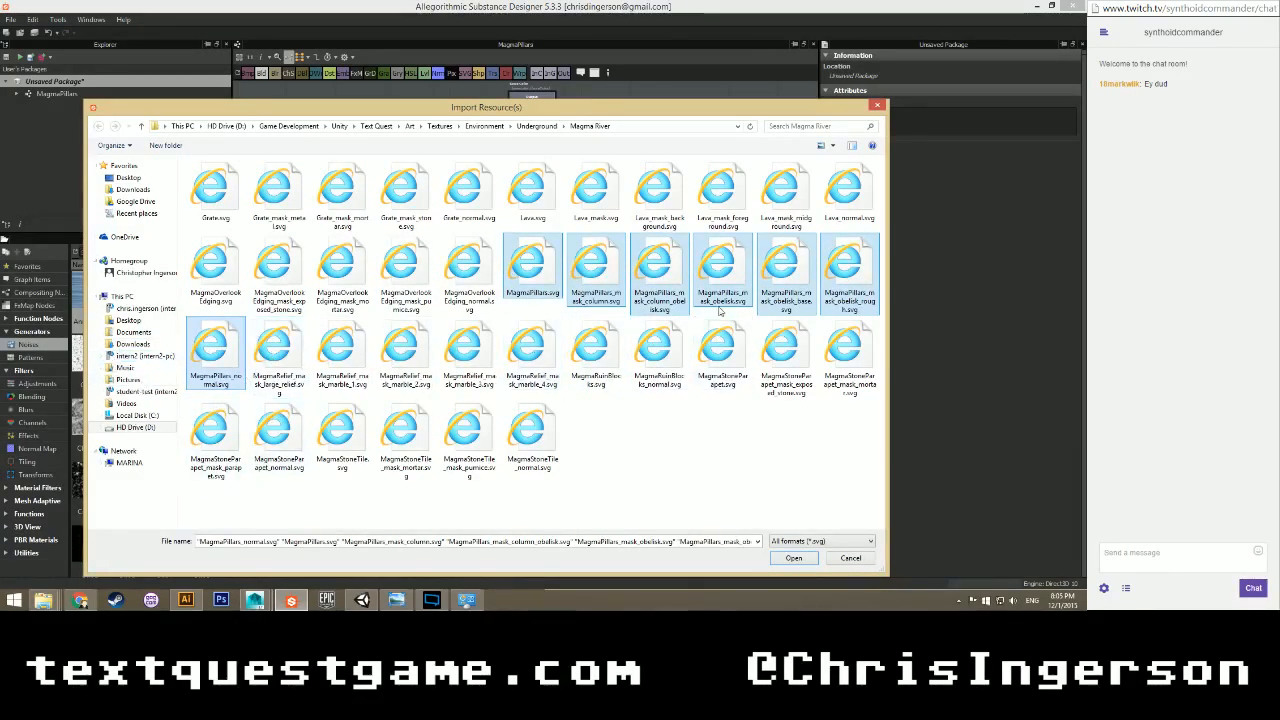
click(793, 558)
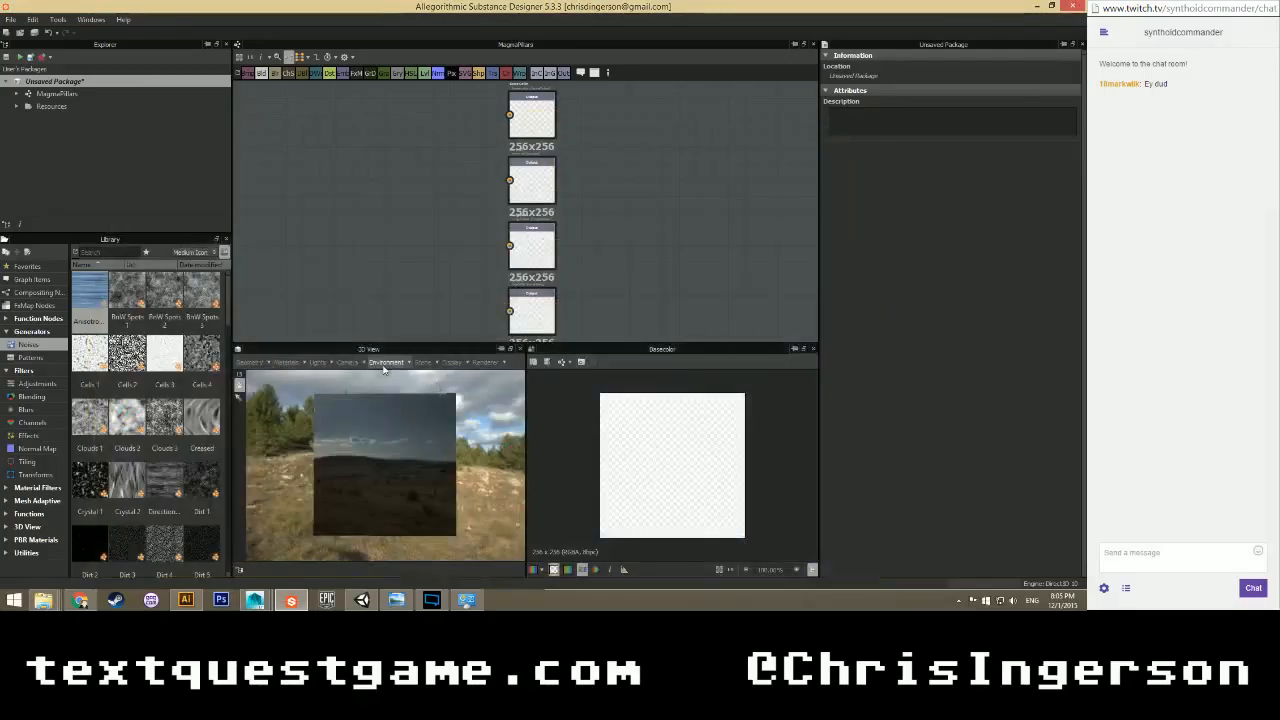
Place the imported MagmaPillars resources into the graph as nodes, moving the yellow MagmaPillars node to the top.
click(16, 107)
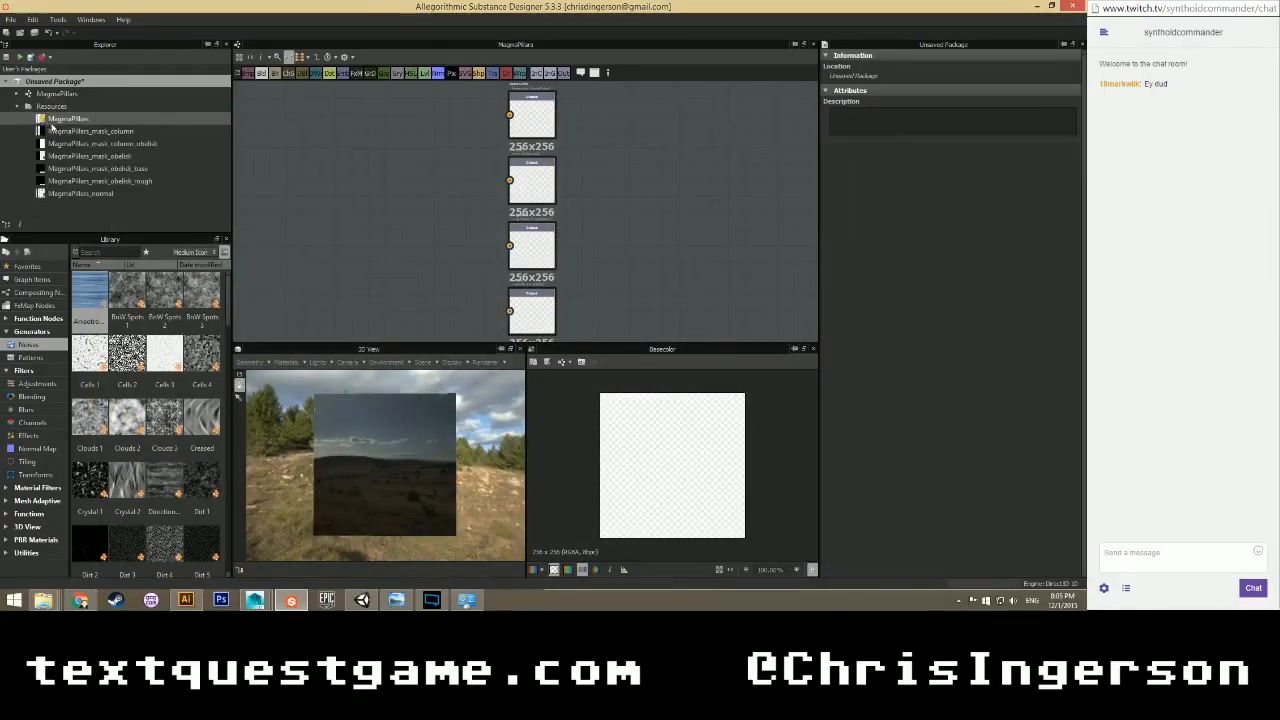
click(66, 118)
shift+click(73, 180)
drag(75, 185, 300, 190)
scroll(343, 214, down, 3)
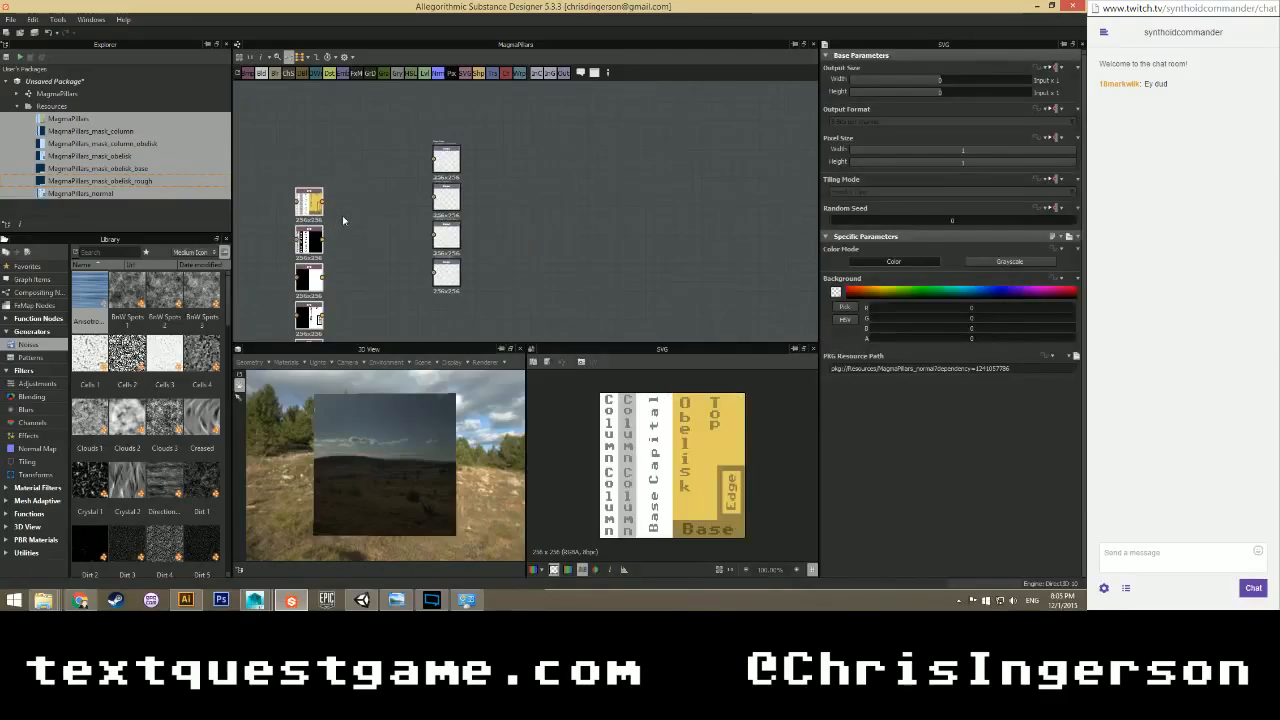
scroll(390, 190, up, 3)
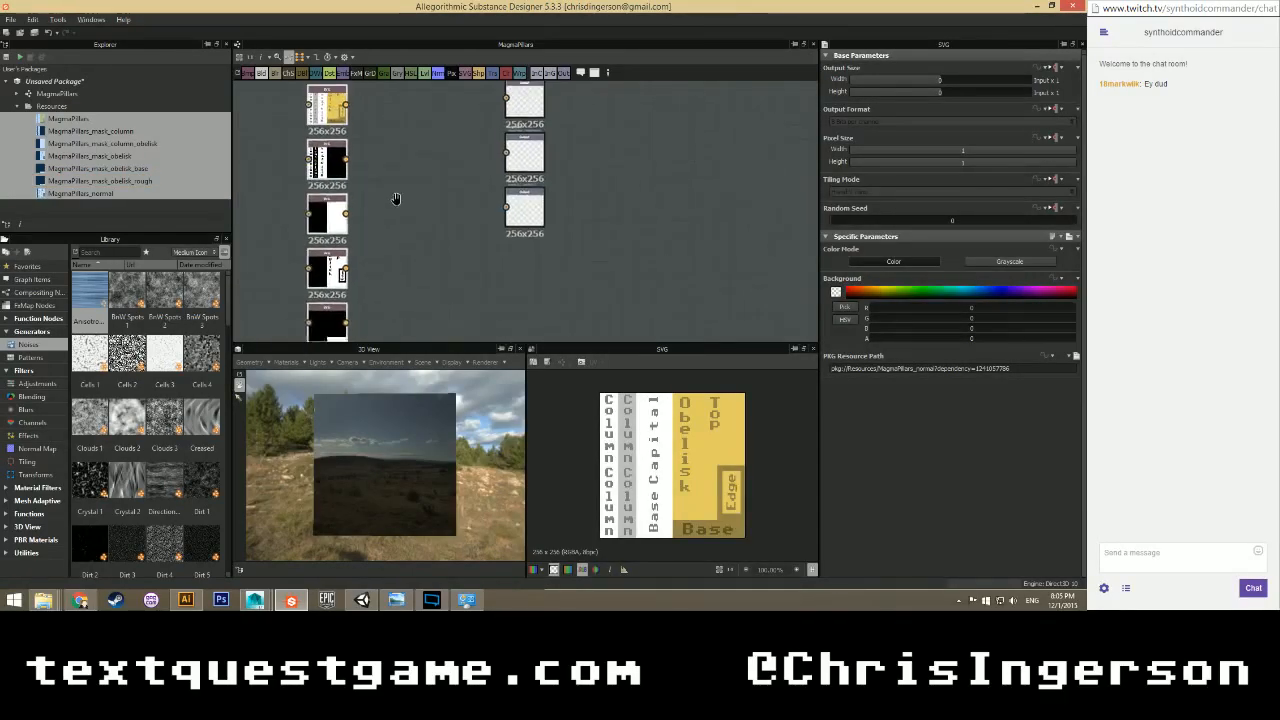
scroll(672, 465, up, 2)
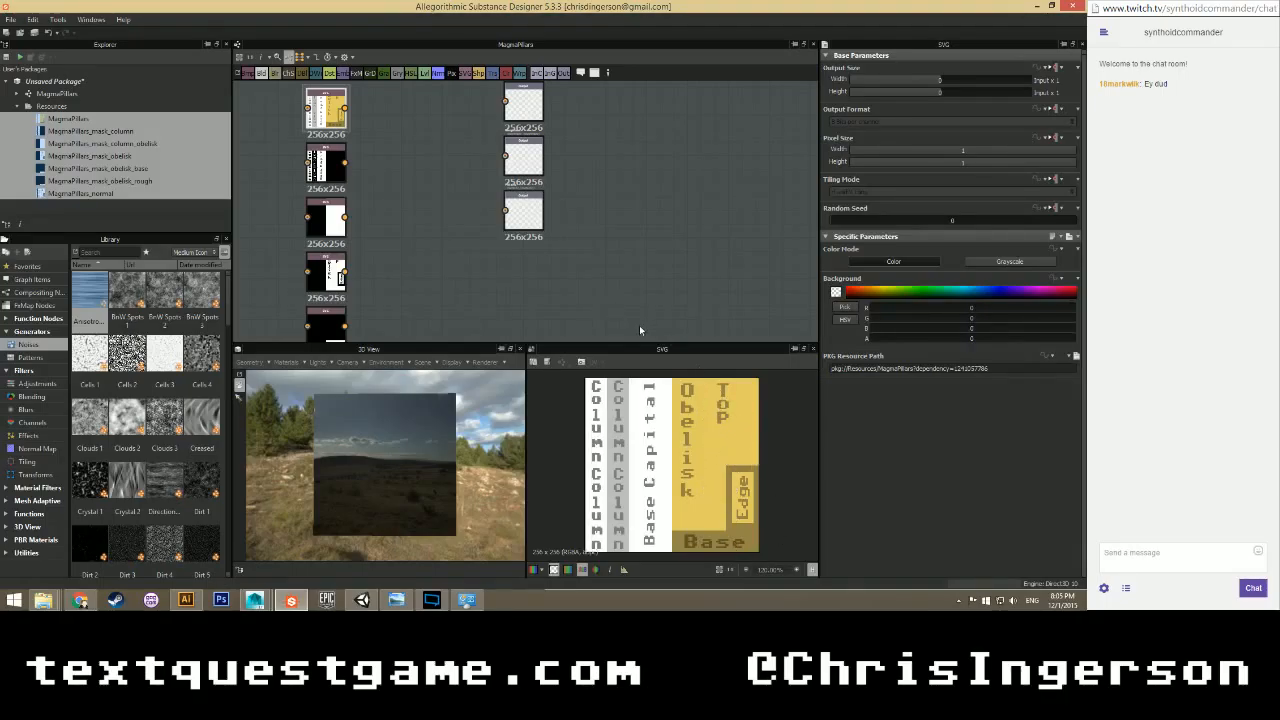
scroll(422, 237, up, 1)
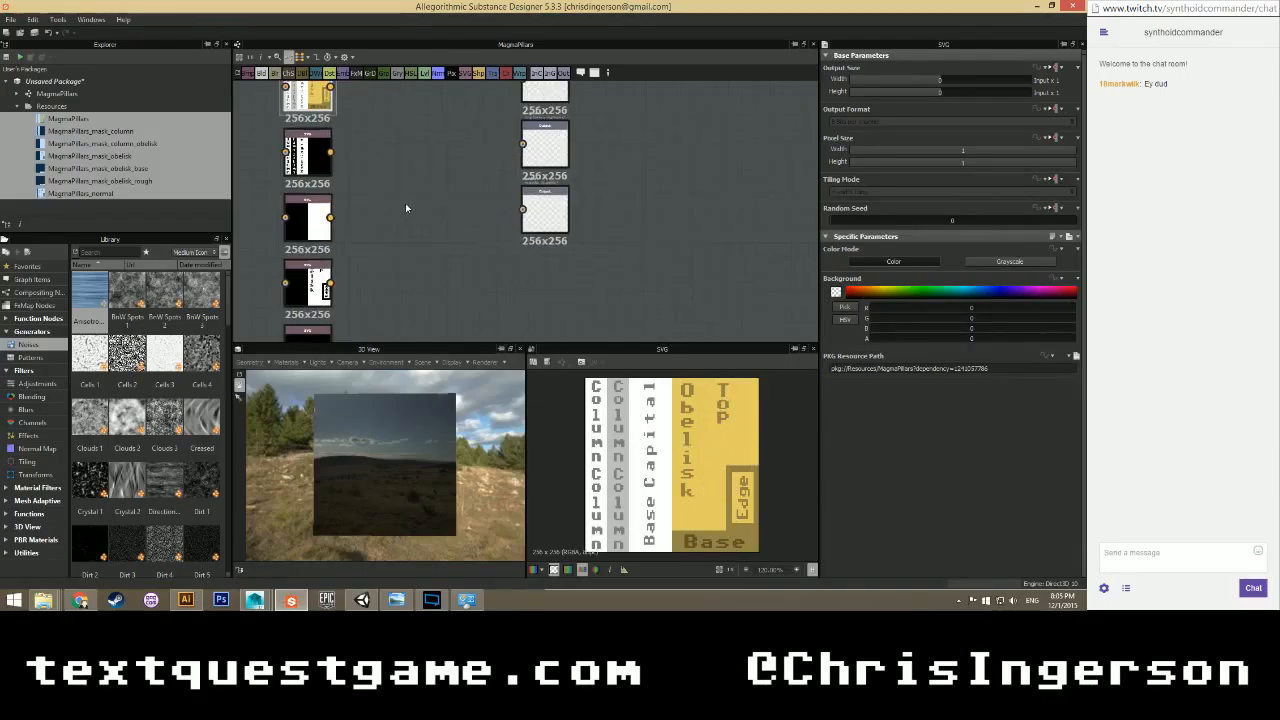
scroll(403, 201, down, 2)
middle_drag(402, 149, 420, 194)
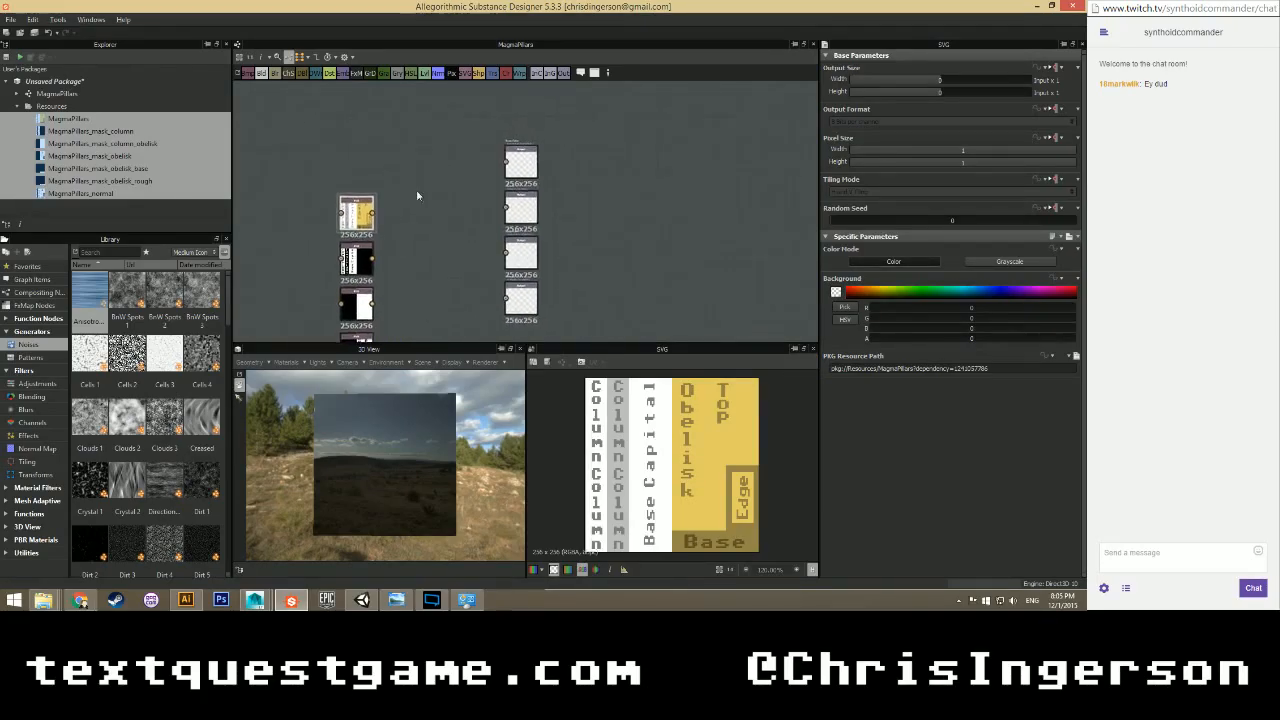
drag(359, 226, 437, 115)
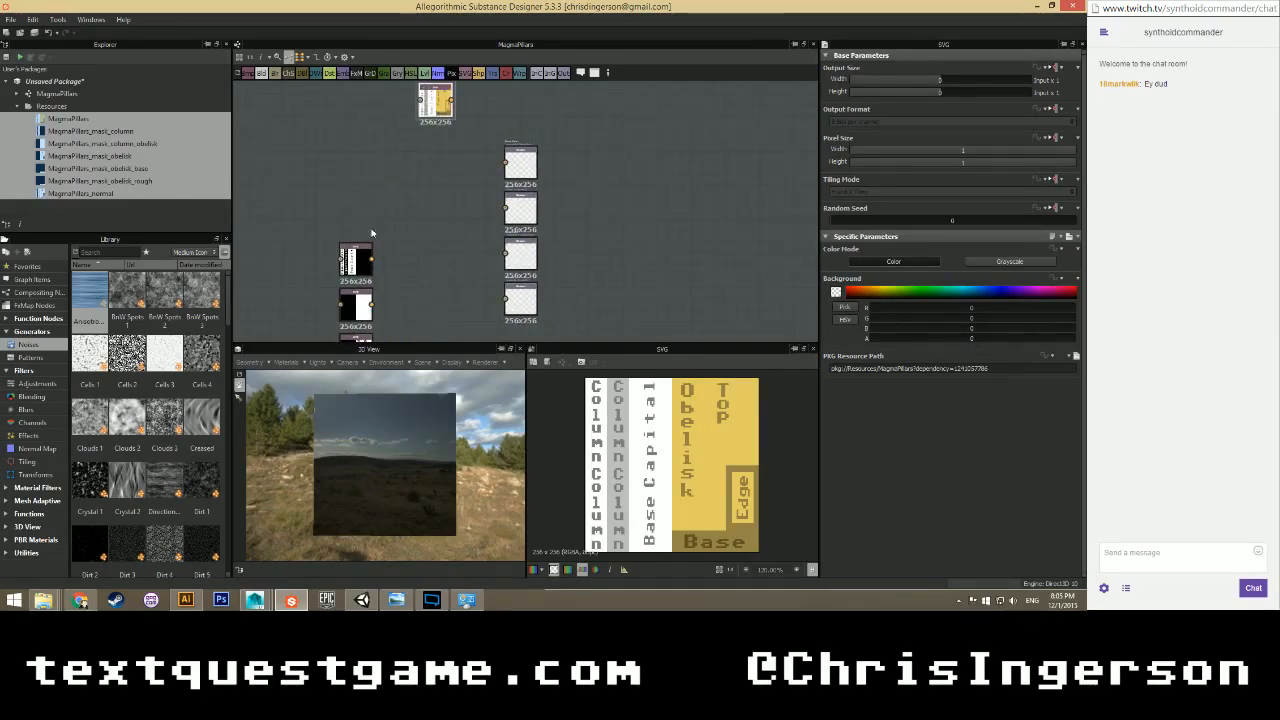
scroll(371, 233, down, 2)
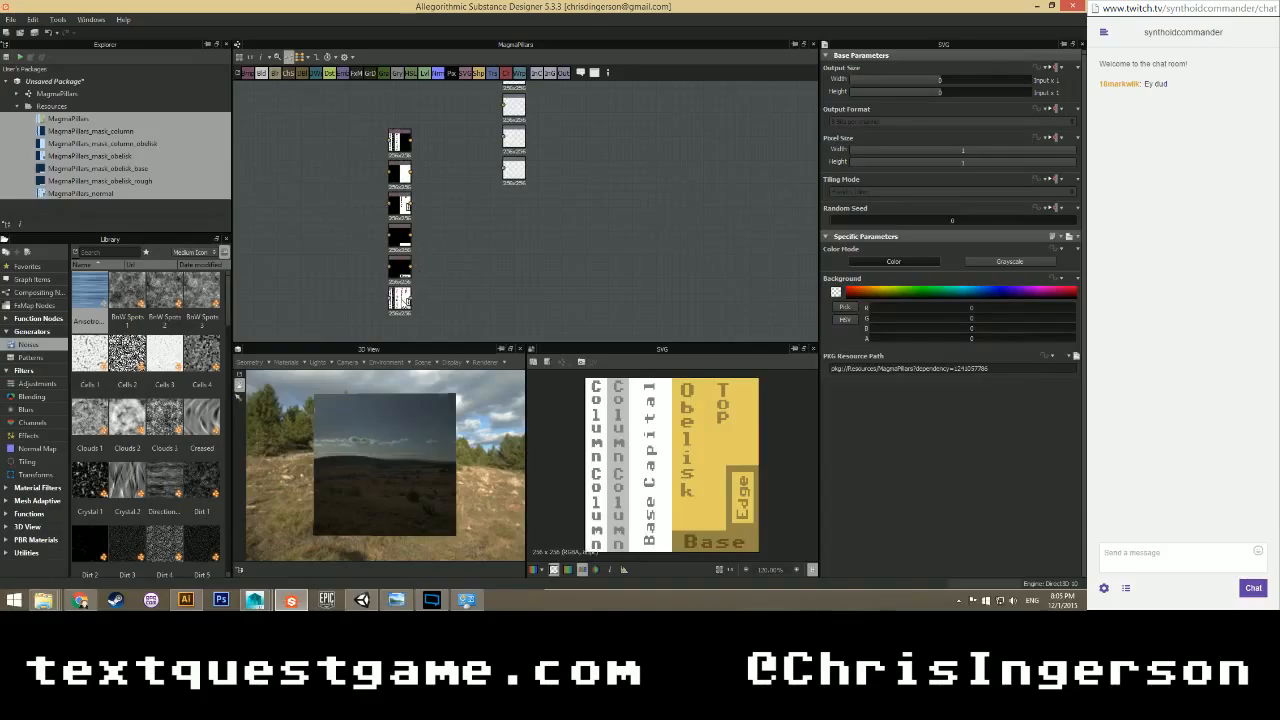
scroll(400, 301, up, 2)
Preview MagmaPillars_normal and stack the SVG nodes, including the white text node, into a left column.
double_click(397, 303)
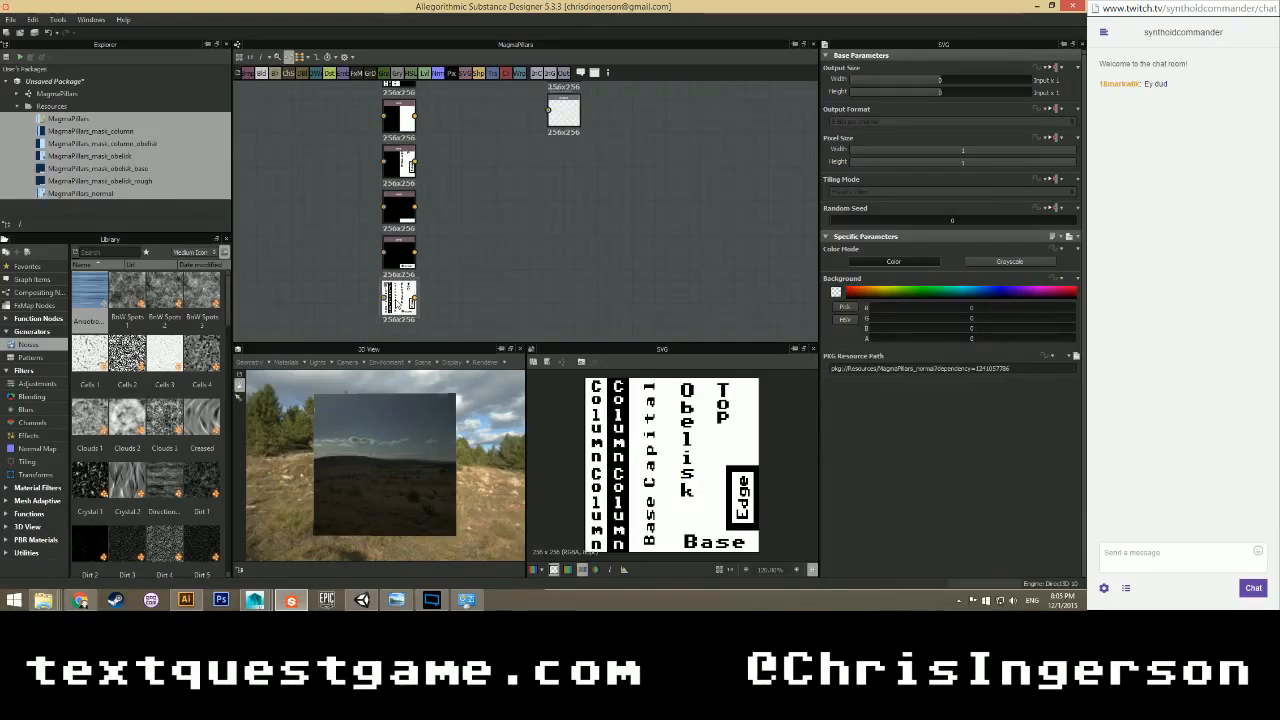
drag(398, 303, 455, 180)
middle_drag(453, 126, 455, 225)
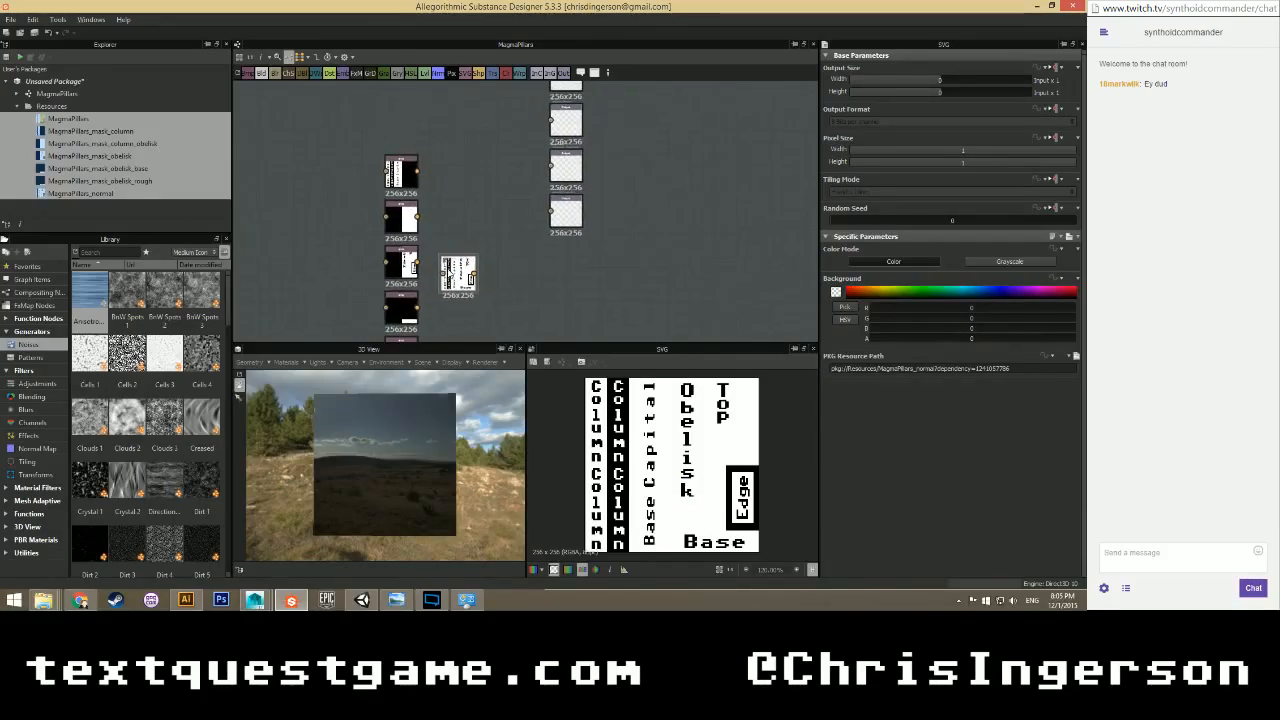
drag(456, 266, 405, 96)
middle_drag(426, 135, 434, 248)
drag(415, 220, 386, 197)
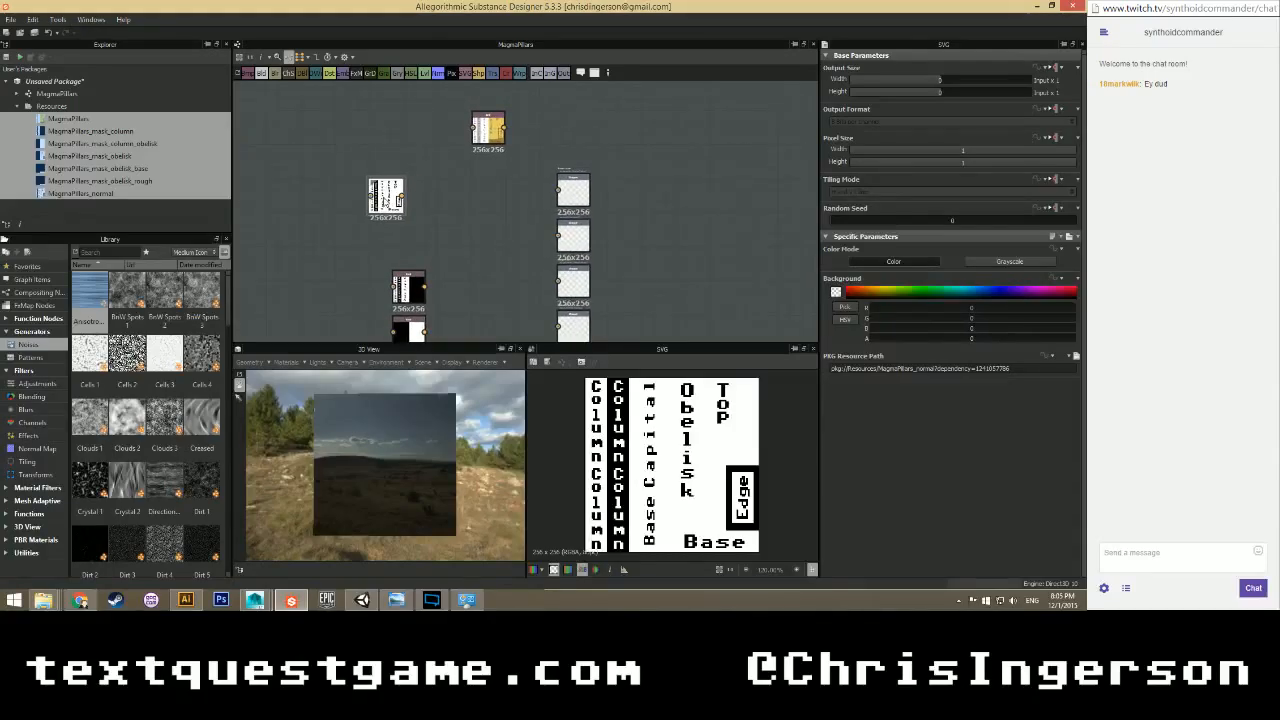
middle_drag(447, 306, 454, 196)
drag(393, 87, 420, 142)
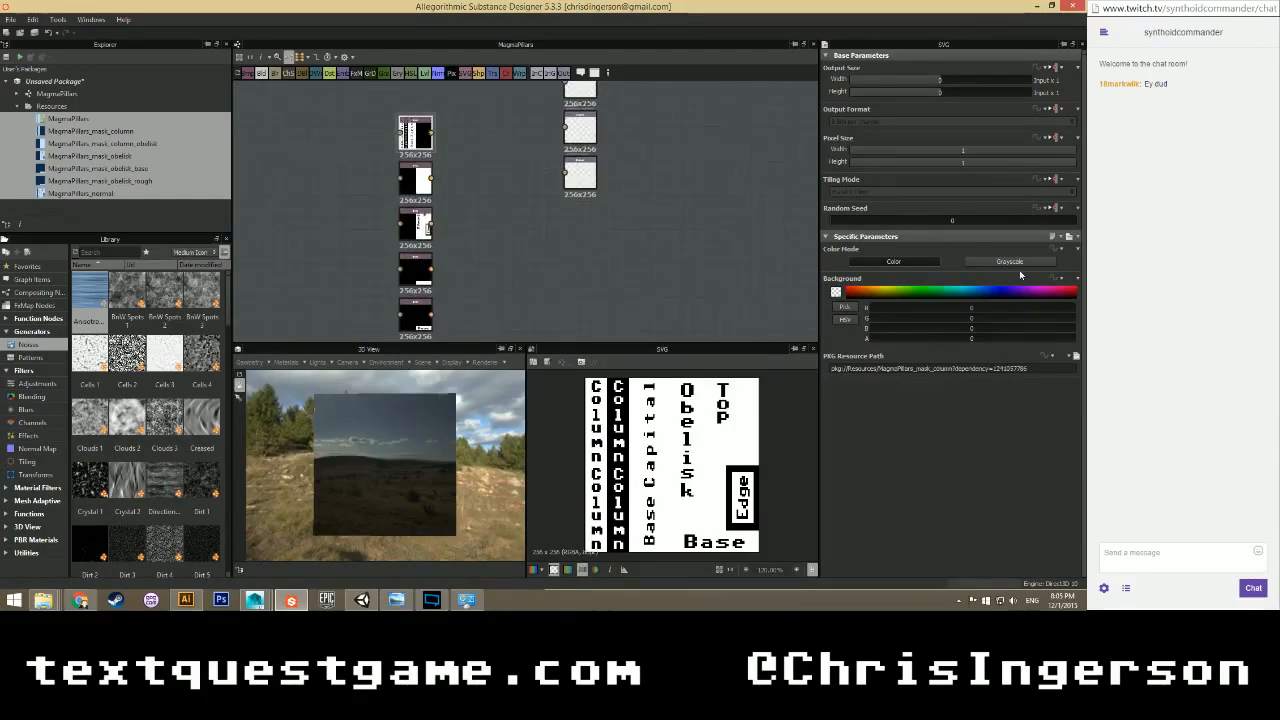
Set the Color Mode of each SVG mask node in the column to Grayscale.
click(974, 262)
scroll(533, 185, down, 3)
click(453, 105)
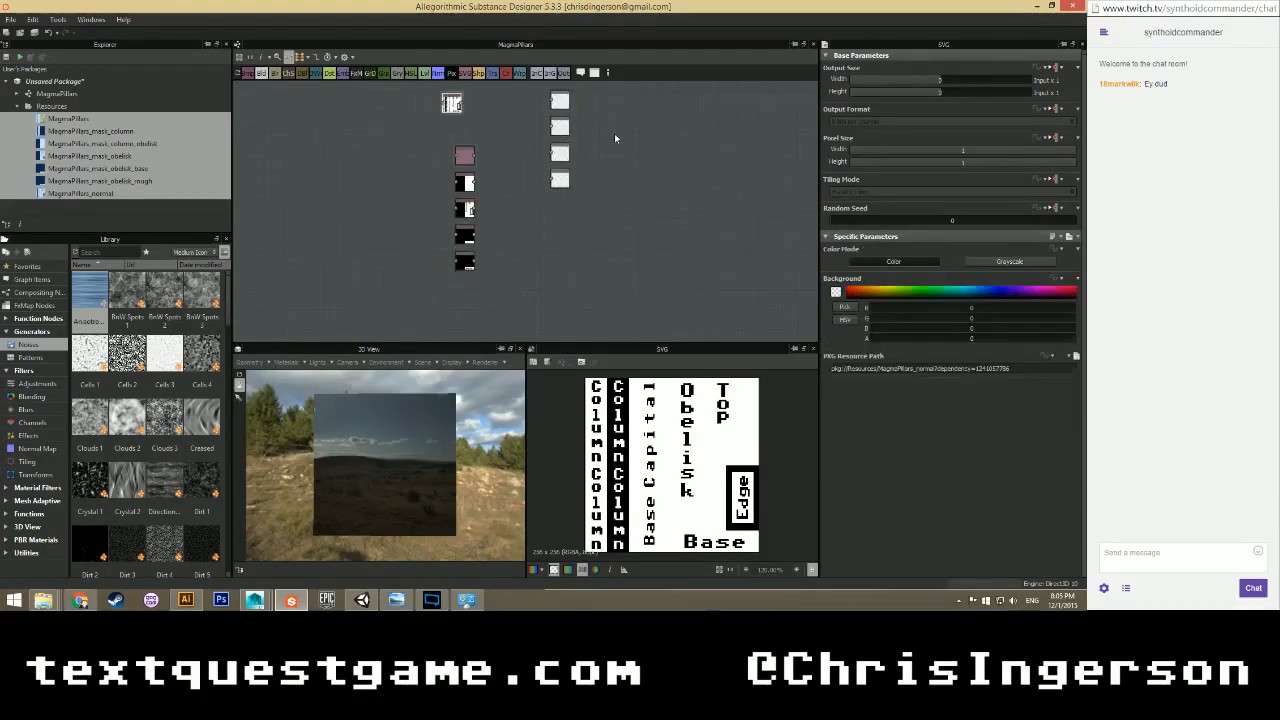
click(983, 262)
click(464, 182)
click(985, 261)
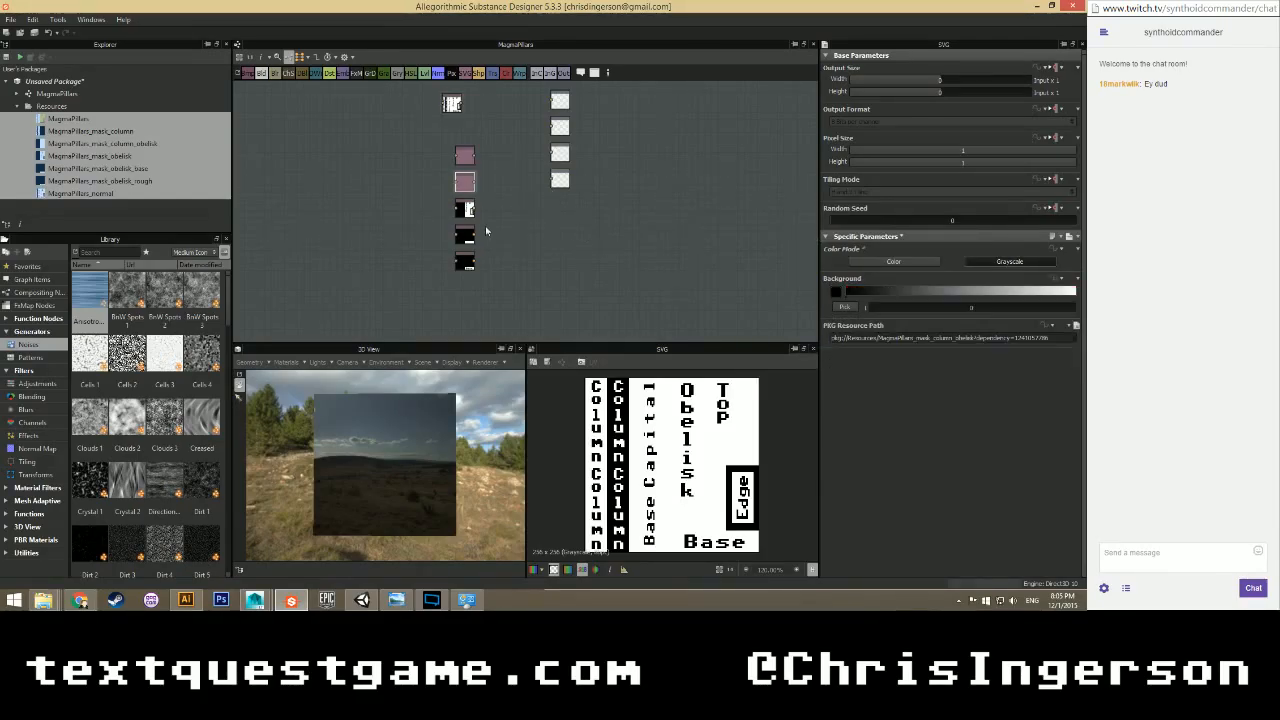
click(464, 209)
click(1010, 261)
click(470, 237)
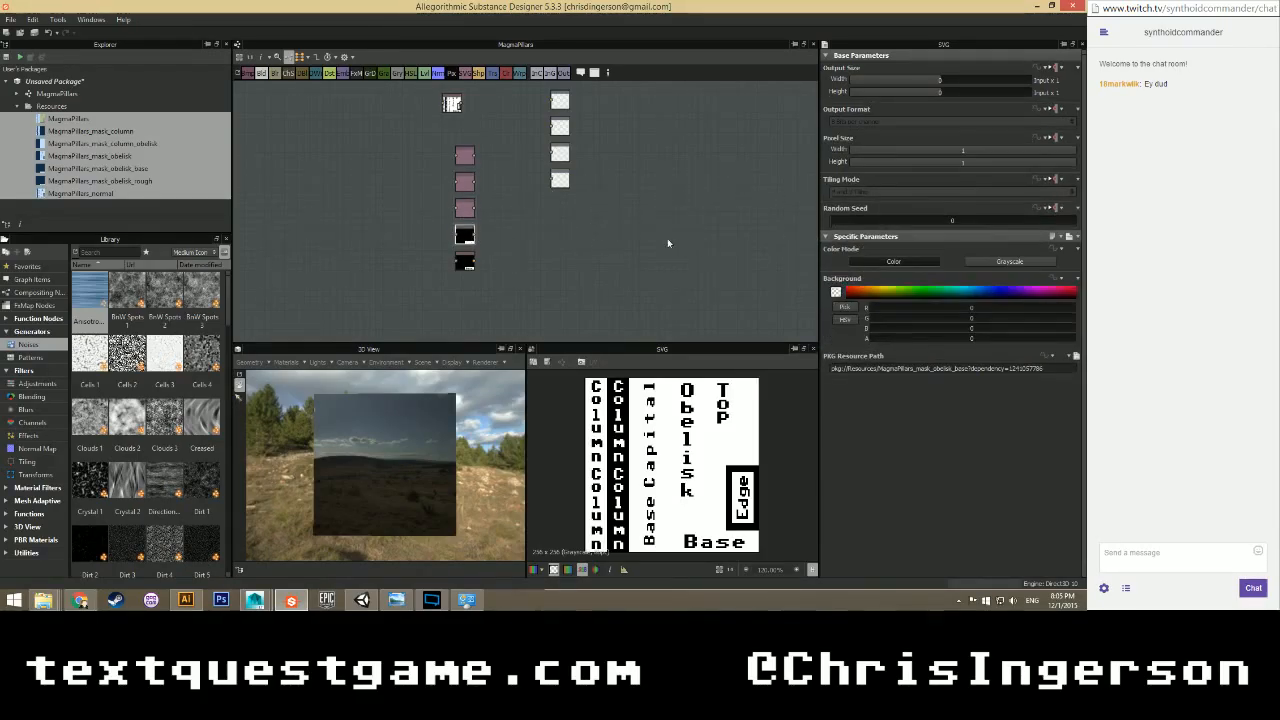
click(1010, 261)
click(464, 262)
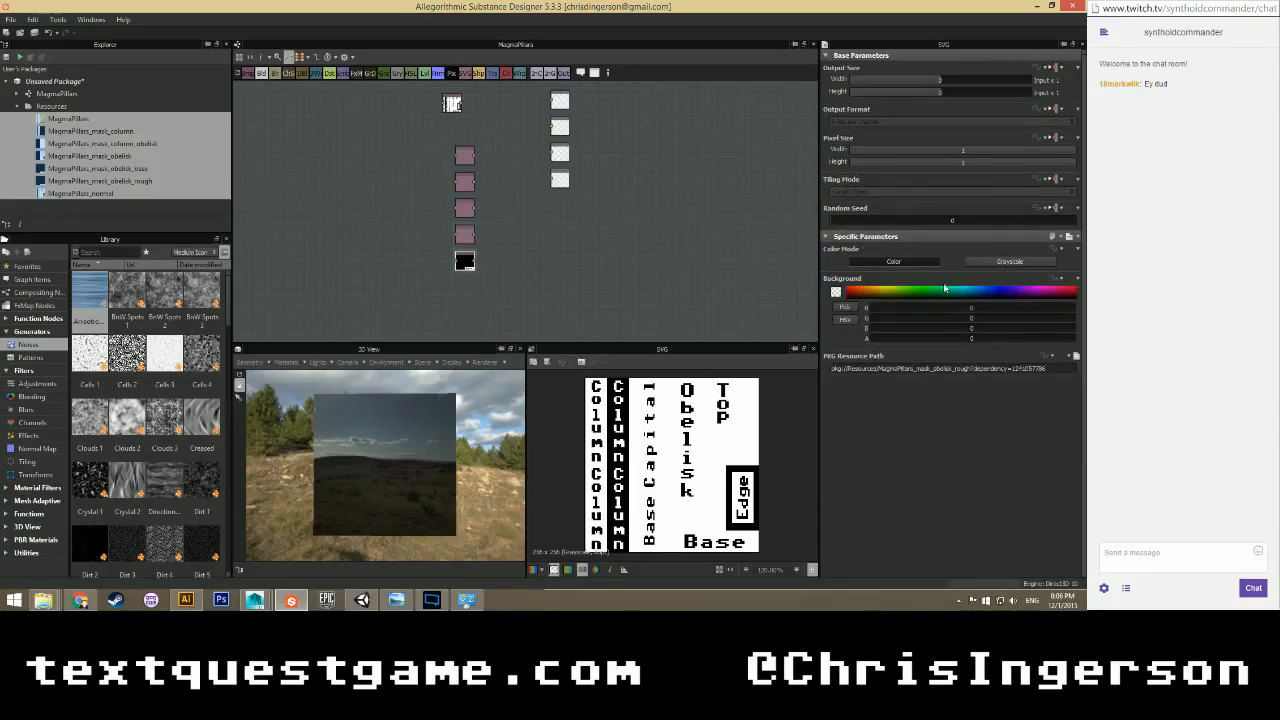
click(1010, 261)
Box-select the five mask nodes and move them together further left.
scroll(481, 178, up, 1)
middle_drag(481, 178, 500, 221)
drag(486, 152, 335, 287)
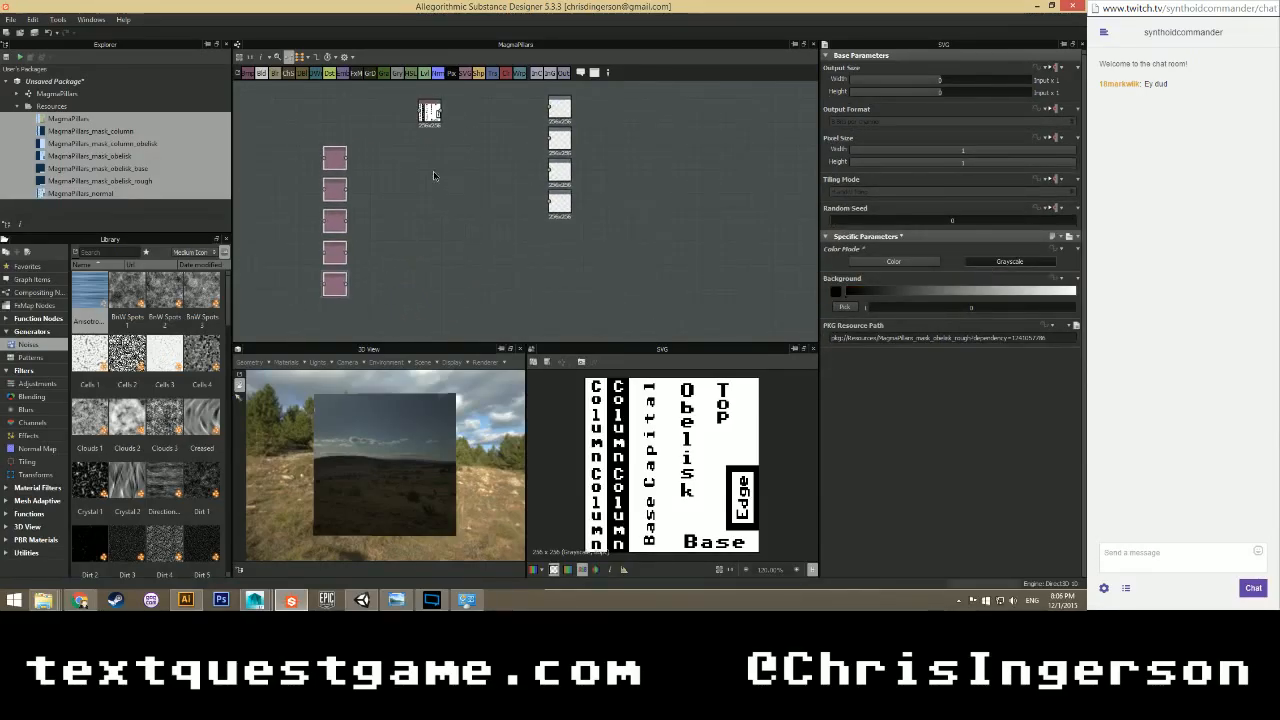
scroll(433, 176, up, 1)
Move the SVG node above the mask column and wire the yellow node into the top output.
drag(420, 180, 283, 179)
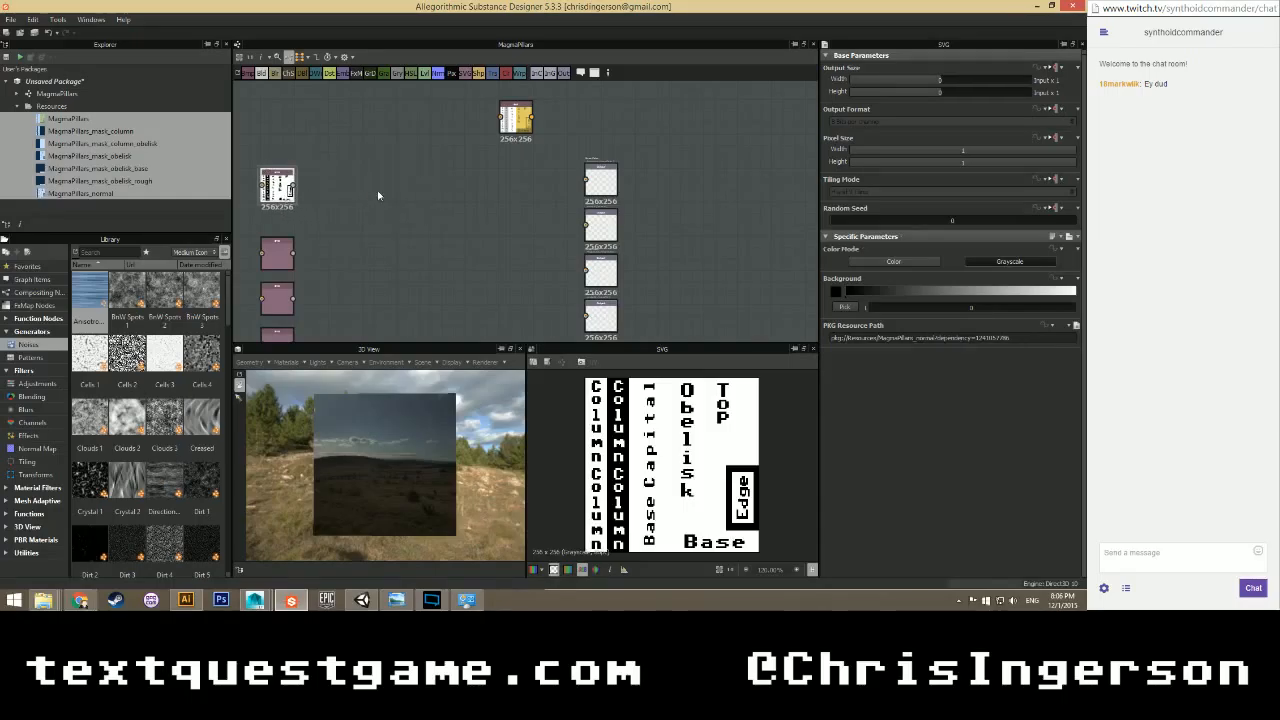
drag(535, 121, 587, 180)
scroll(365, 475, up, 3)
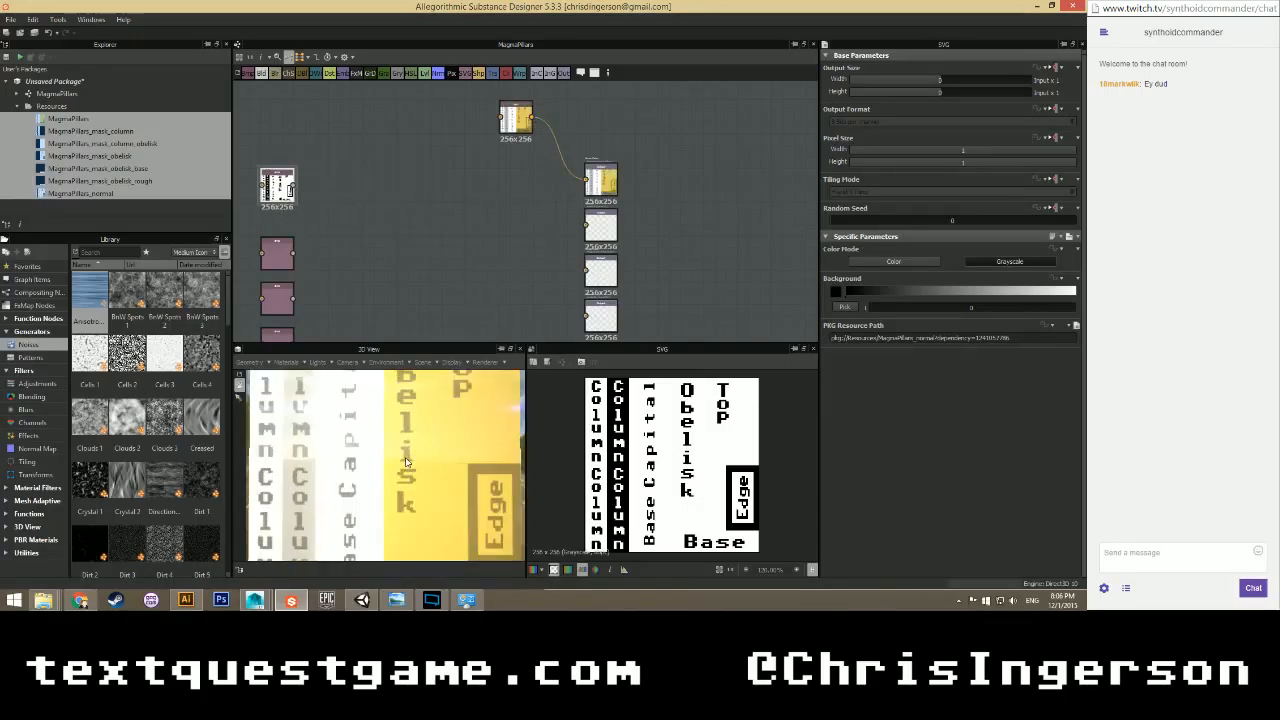
mouse_move(364, 469)
mouse_down()
mouse_move(434, 487)
mouse_move(361, 471)
mouse_move(371, 483)
mouse_up()
scroll(423, 277, down, 2)
scroll(443, 271, up, 1)
scroll(417, 234, up, 1)
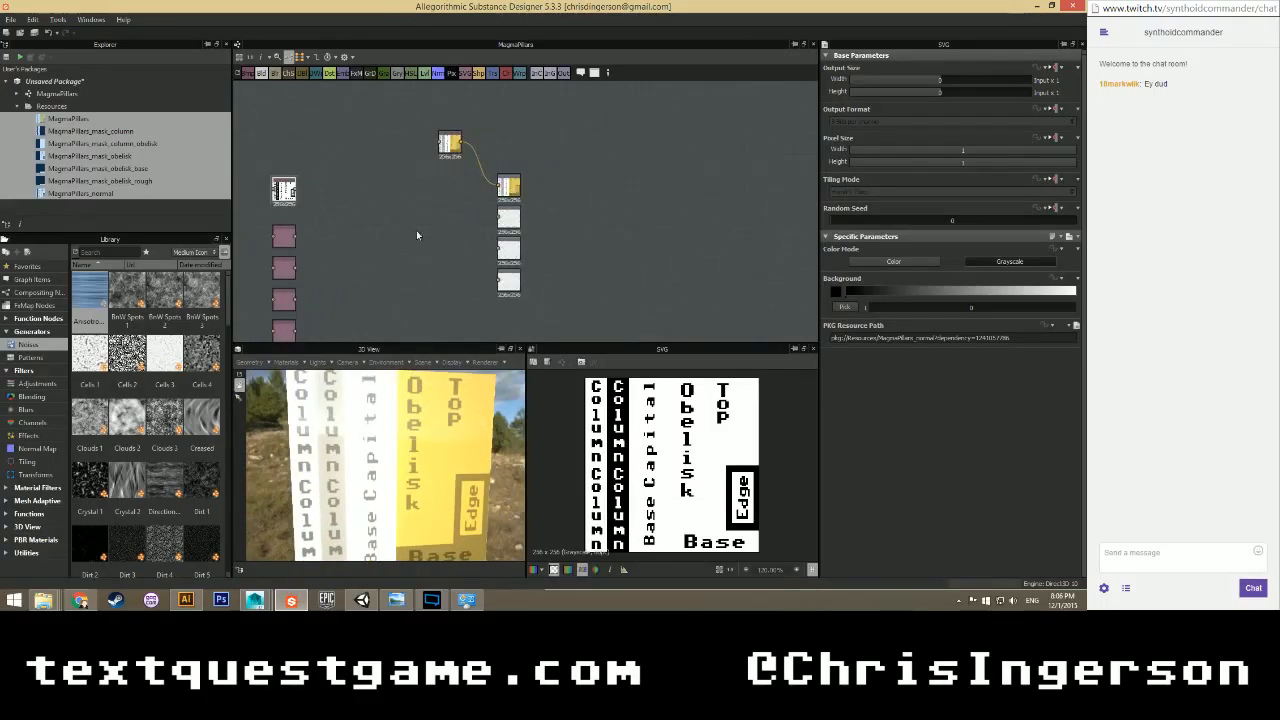
Add a grayscale Uniform Color node and place it beside the bottom output.
right_click(395, 199)
mouse_move(440, 203)
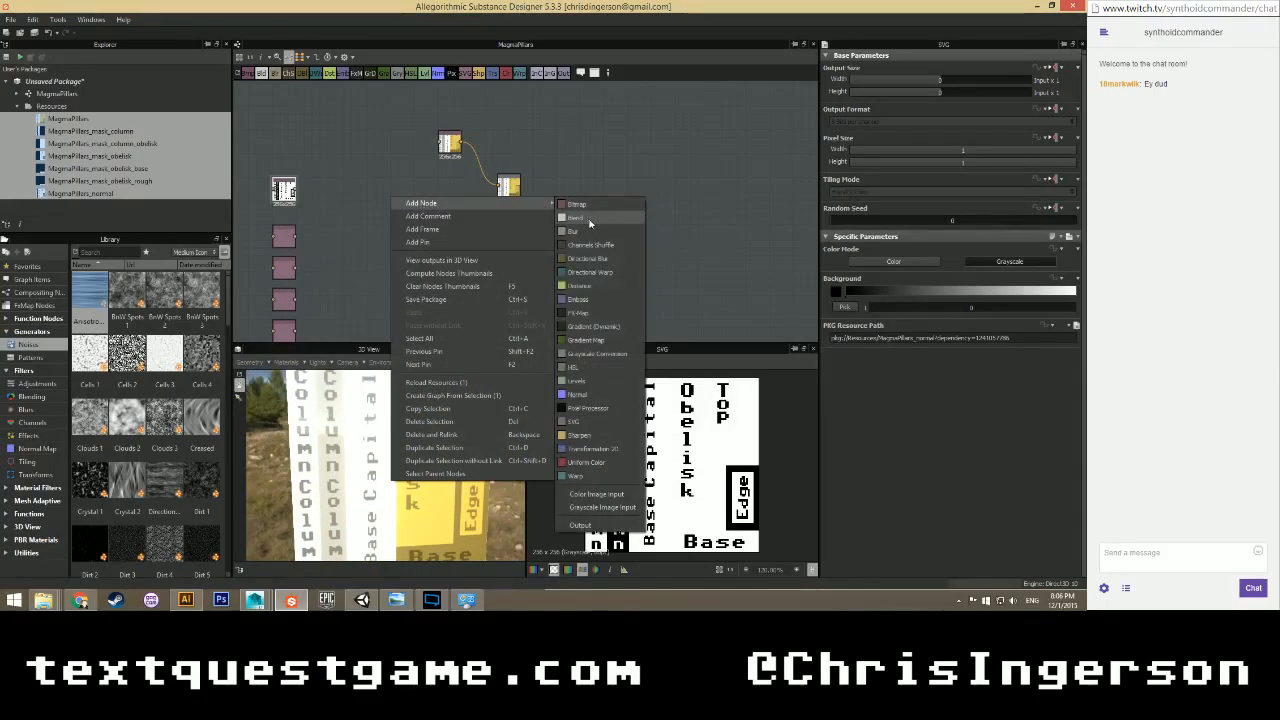
click(586, 461)
scroll(400, 263, up, 2)
middle_drag(399, 188, 399, 128)
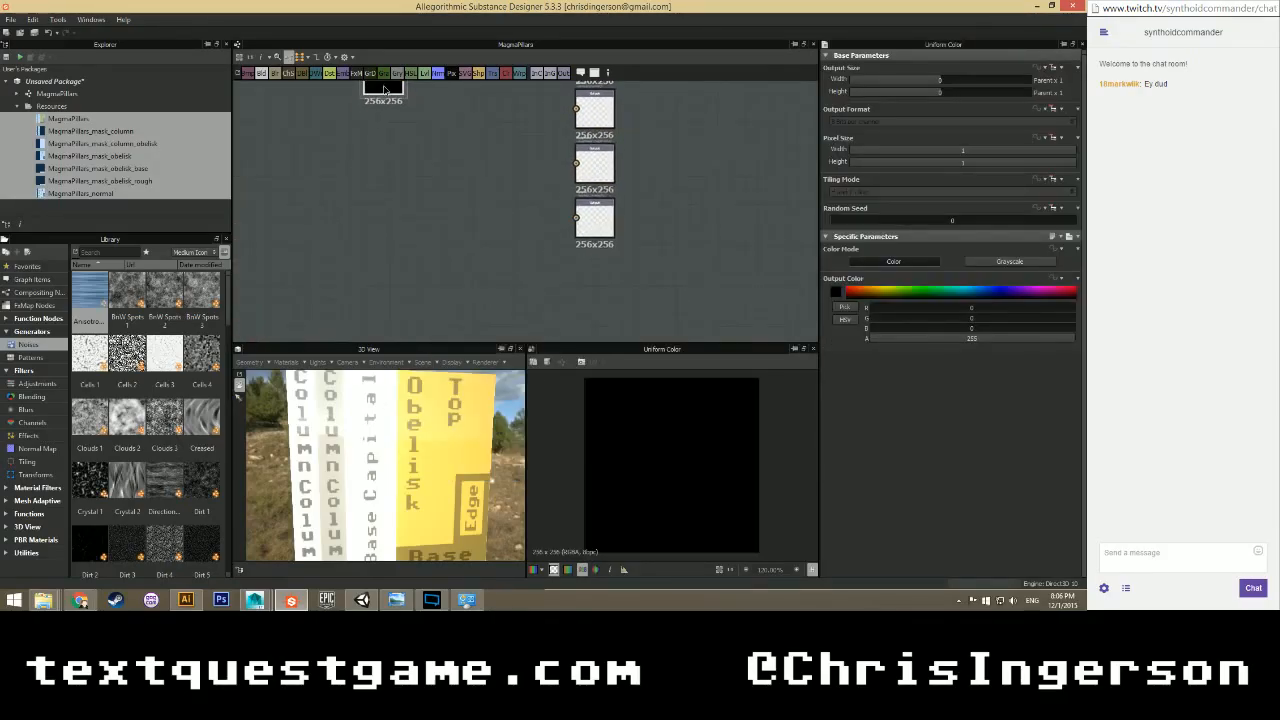
drag(383, 90, 576, 217)
click(1009, 261)
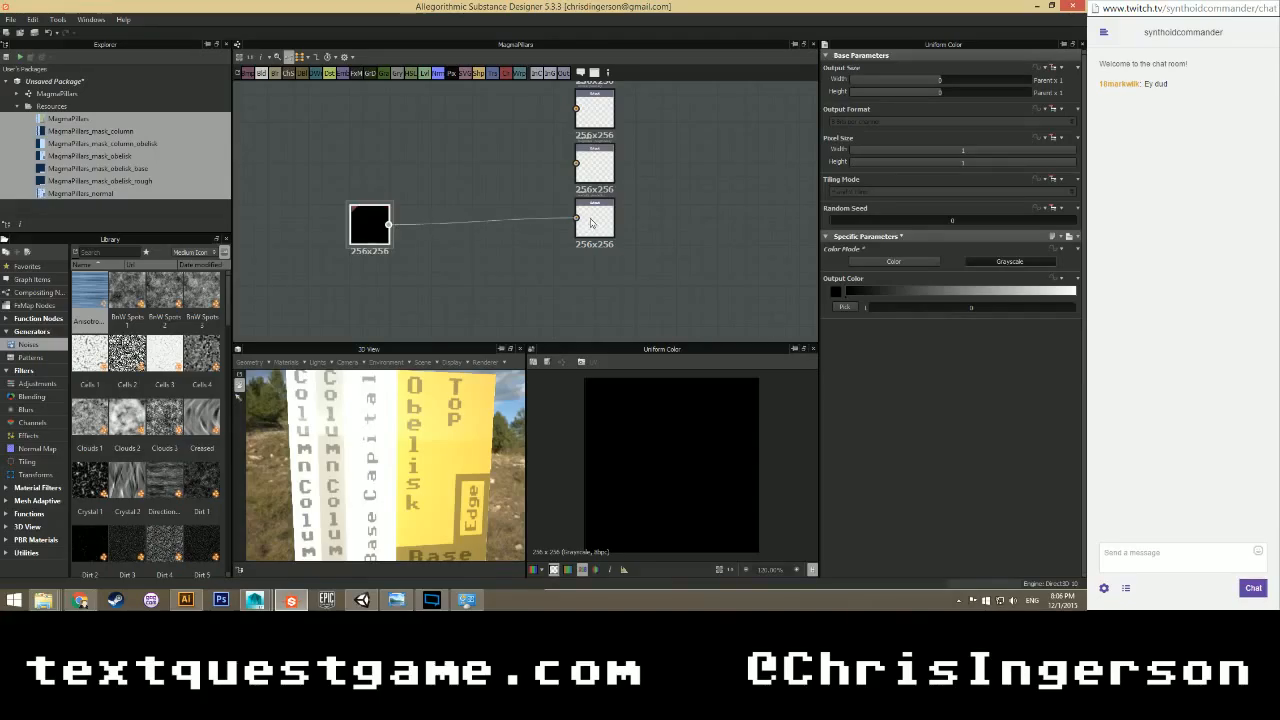
drag(374, 231, 490, 233)
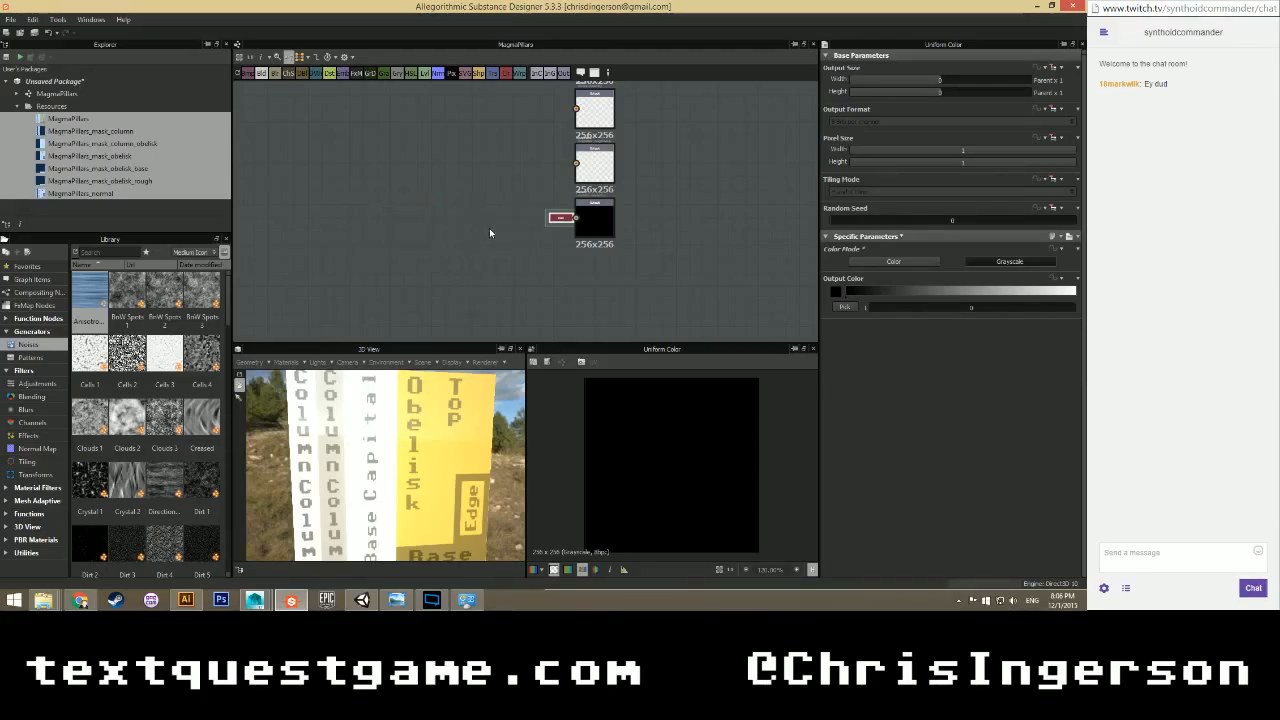
scroll(410, 221, down, 3)
middle_drag(405, 205, 424, 217)
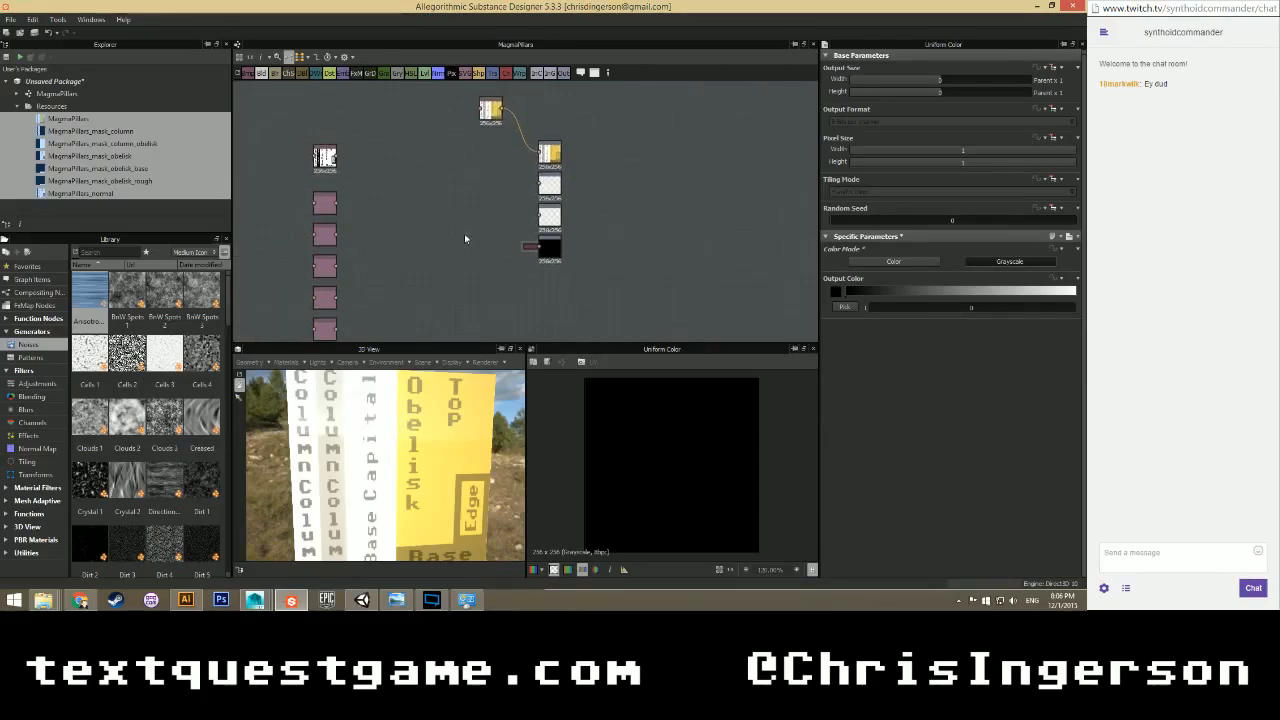
Add a Blend node and position it to the right and below.
right_click(444, 206)
mouse_move(475, 214)
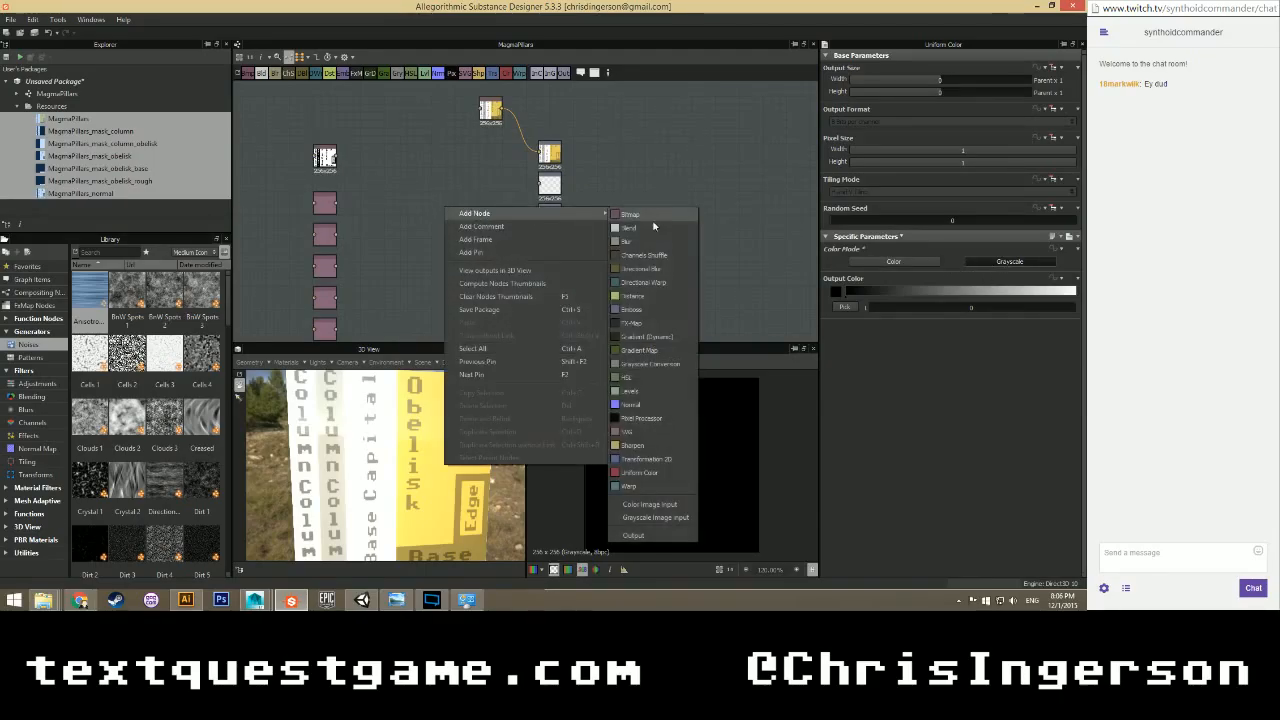
click(640, 228)
scroll(462, 256, up, 3)
drag(432, 178, 511, 218)
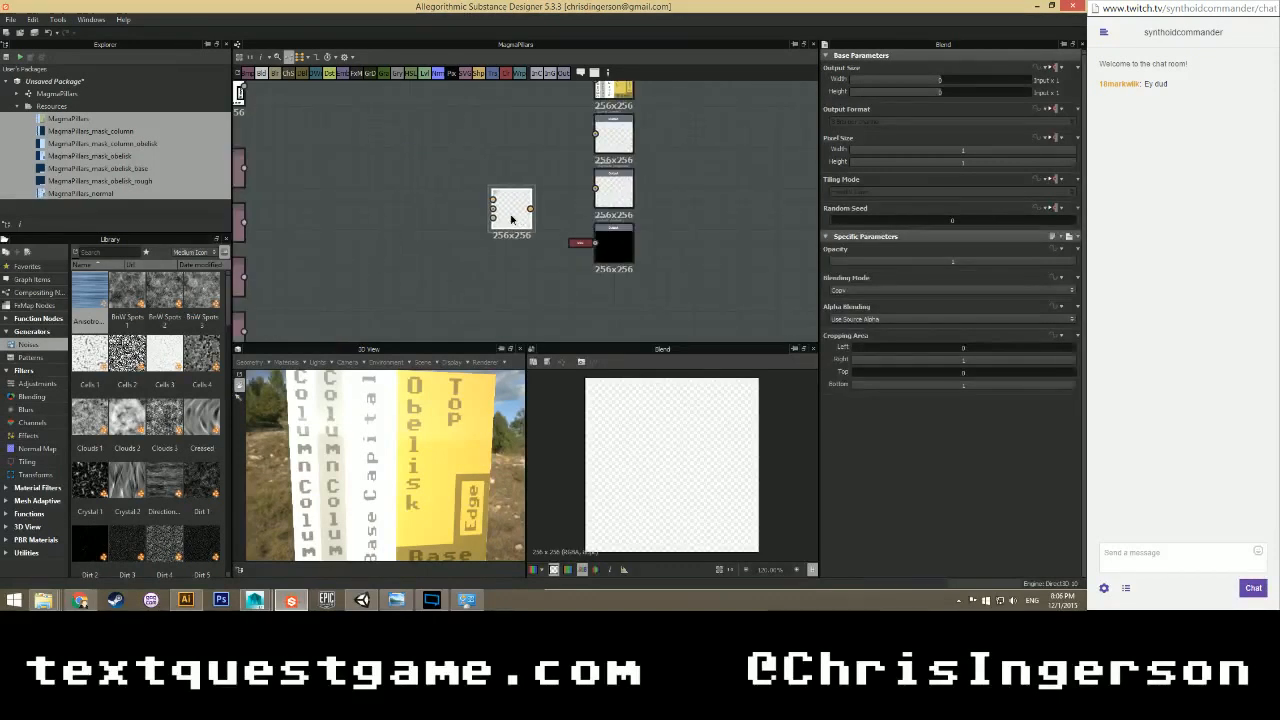
Add another grayscale Uniform Color node and feed it into the Blend node.
right_click(396, 240)
mouse_move(520, 250)
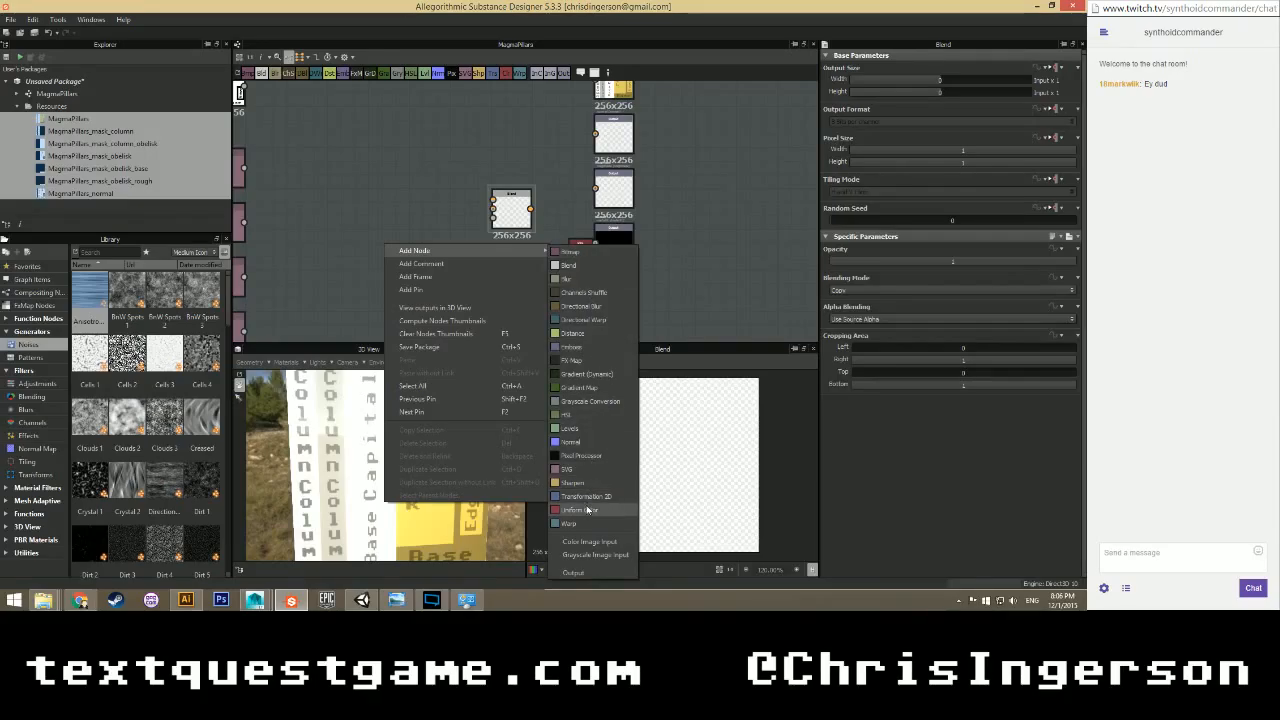
click(590, 508)
click(1032, 264)
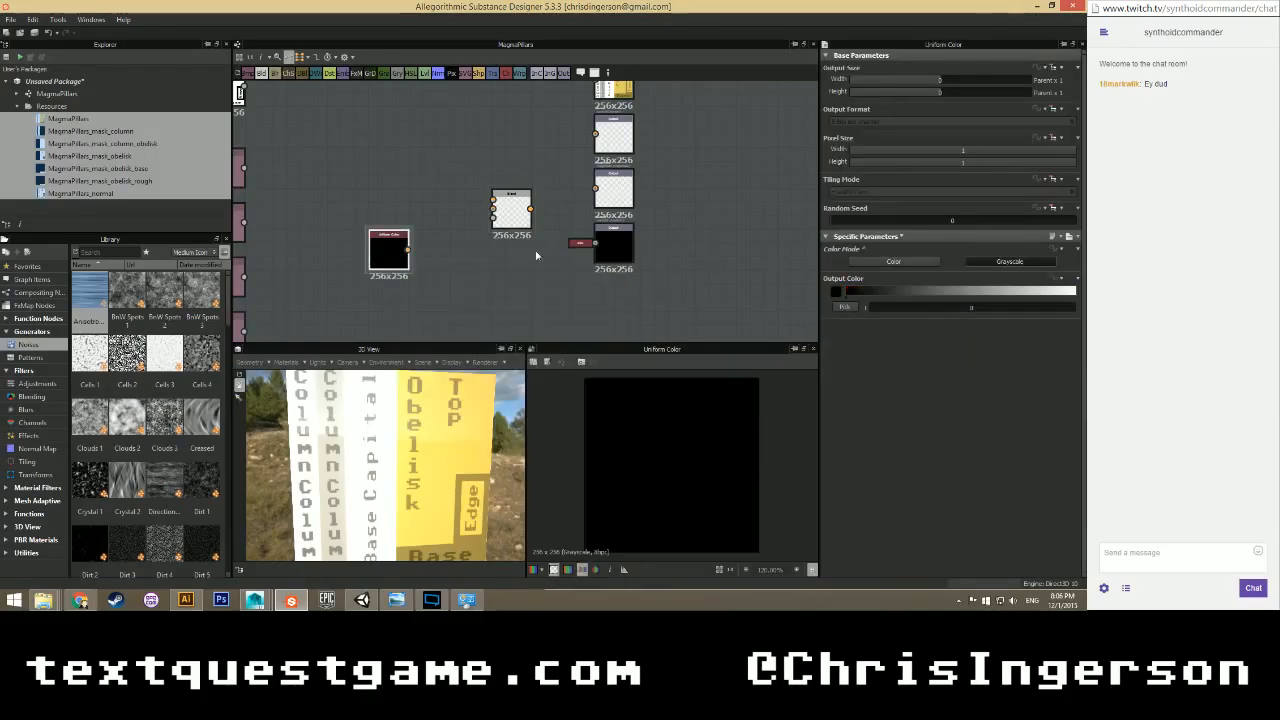
drag(480, 218, 493, 208)
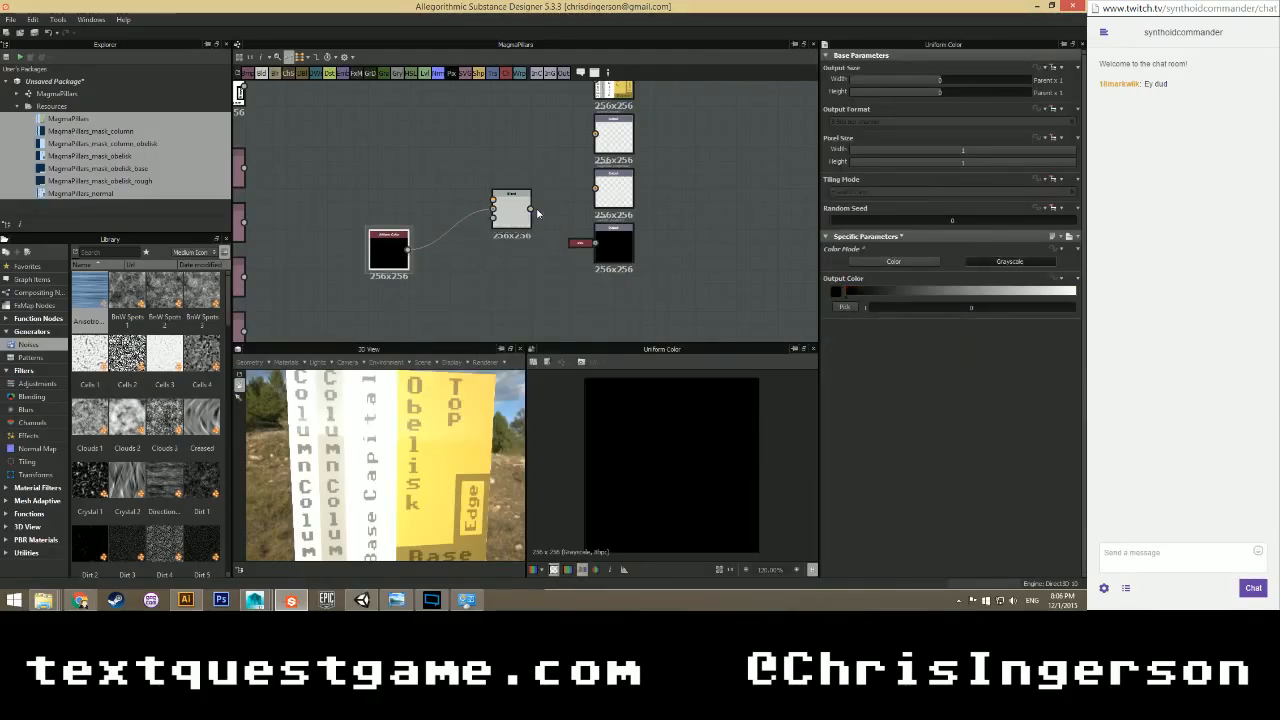
Connect a second grayscale Uniform Color to Blend's top input with a grey value of about 66.
right_click(359, 159)
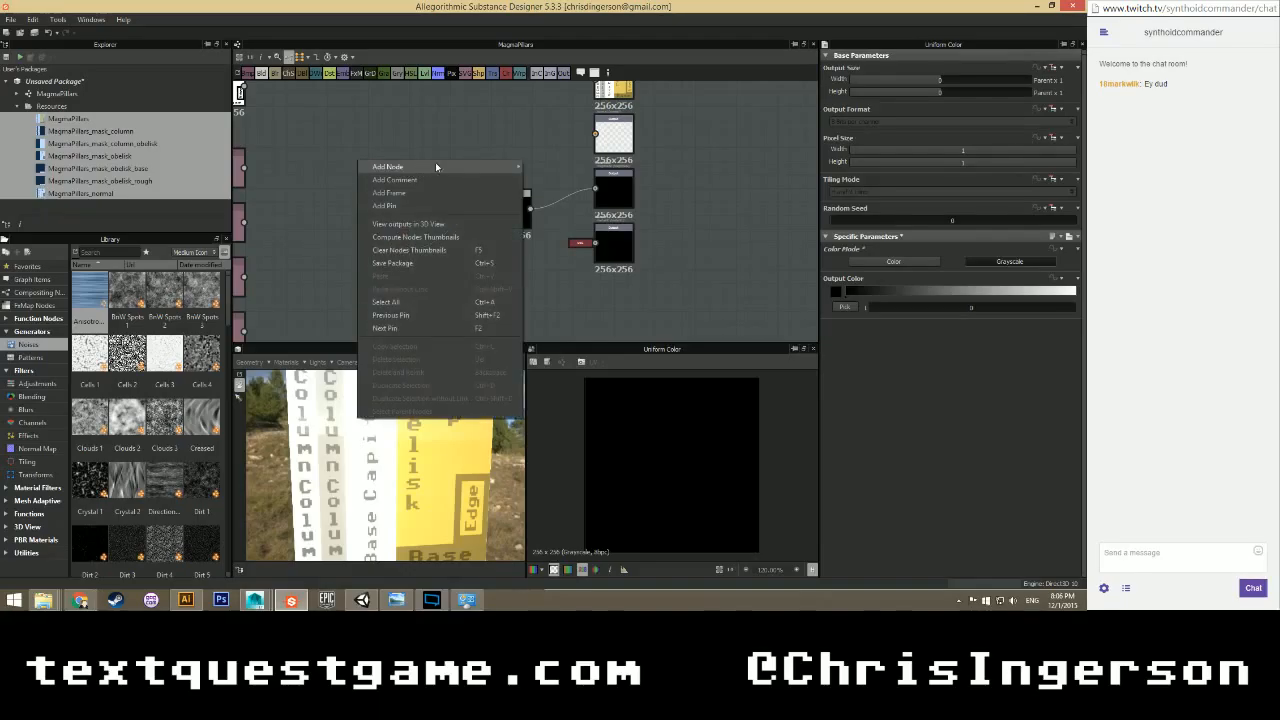
mouse_move(435, 166)
click(548, 426)
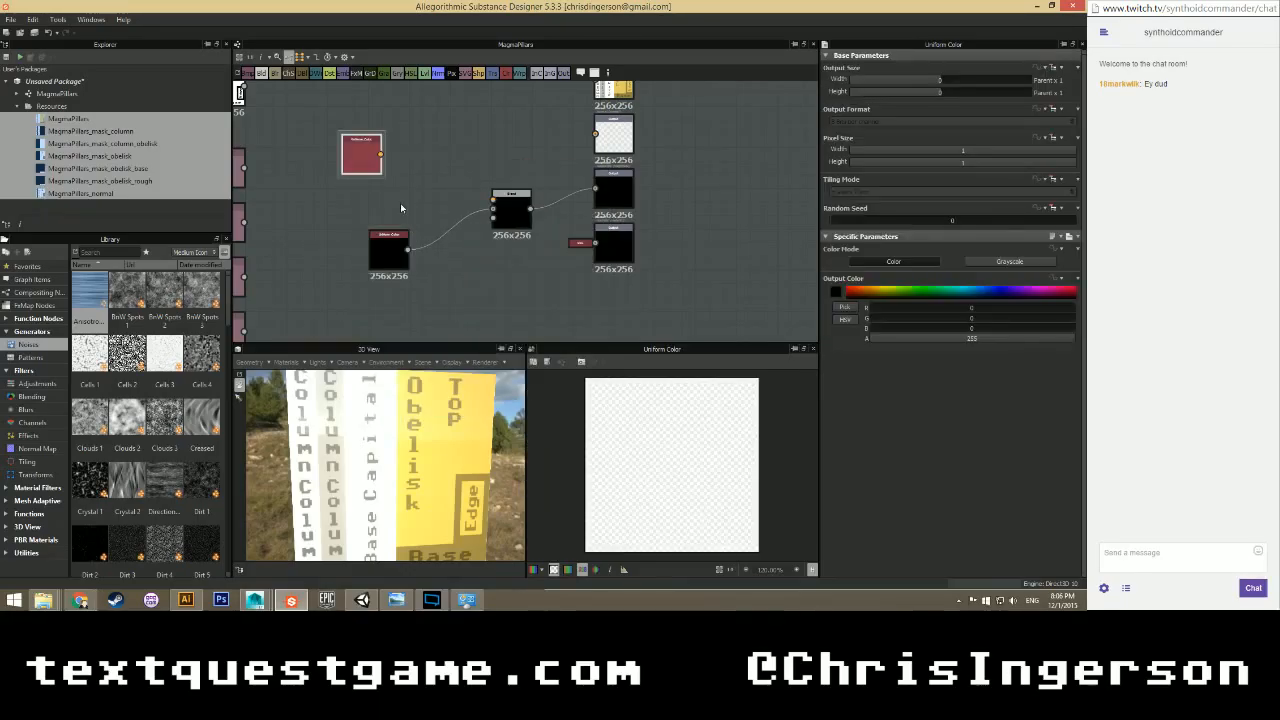
click(980, 264)
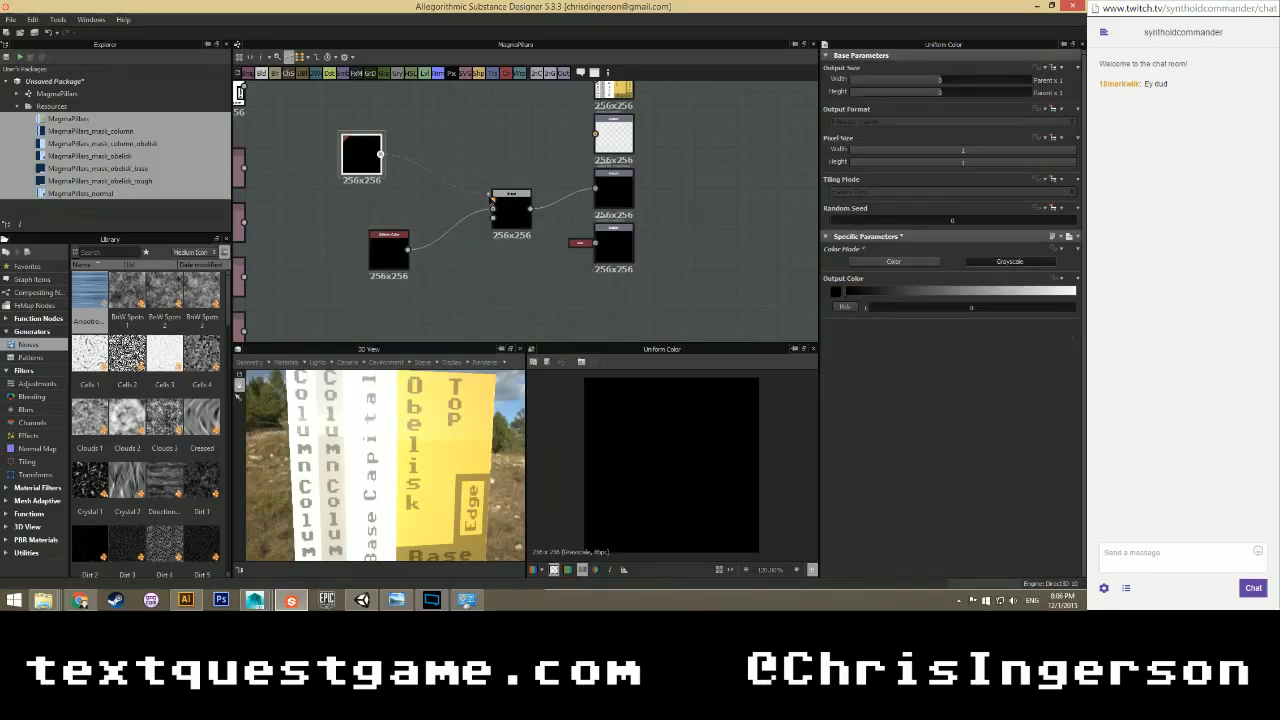
drag(490, 197, 492, 199)
drag(360, 152, 387, 166)
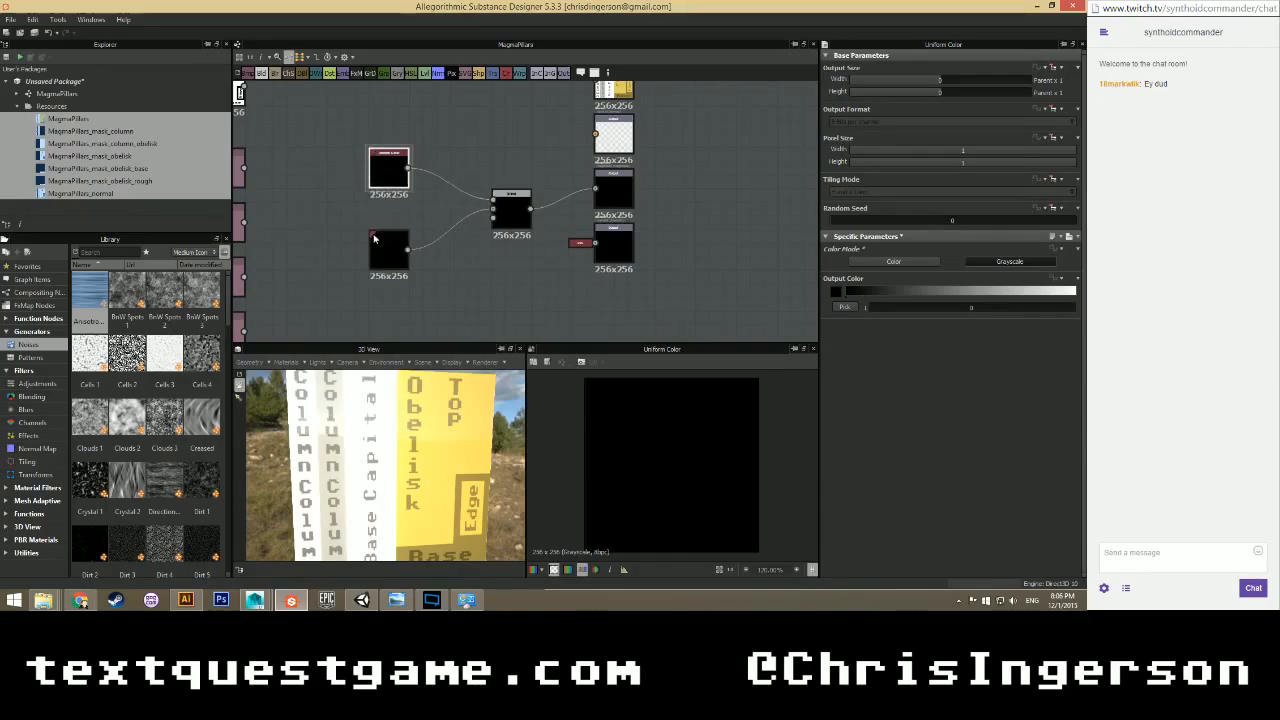
key(f)
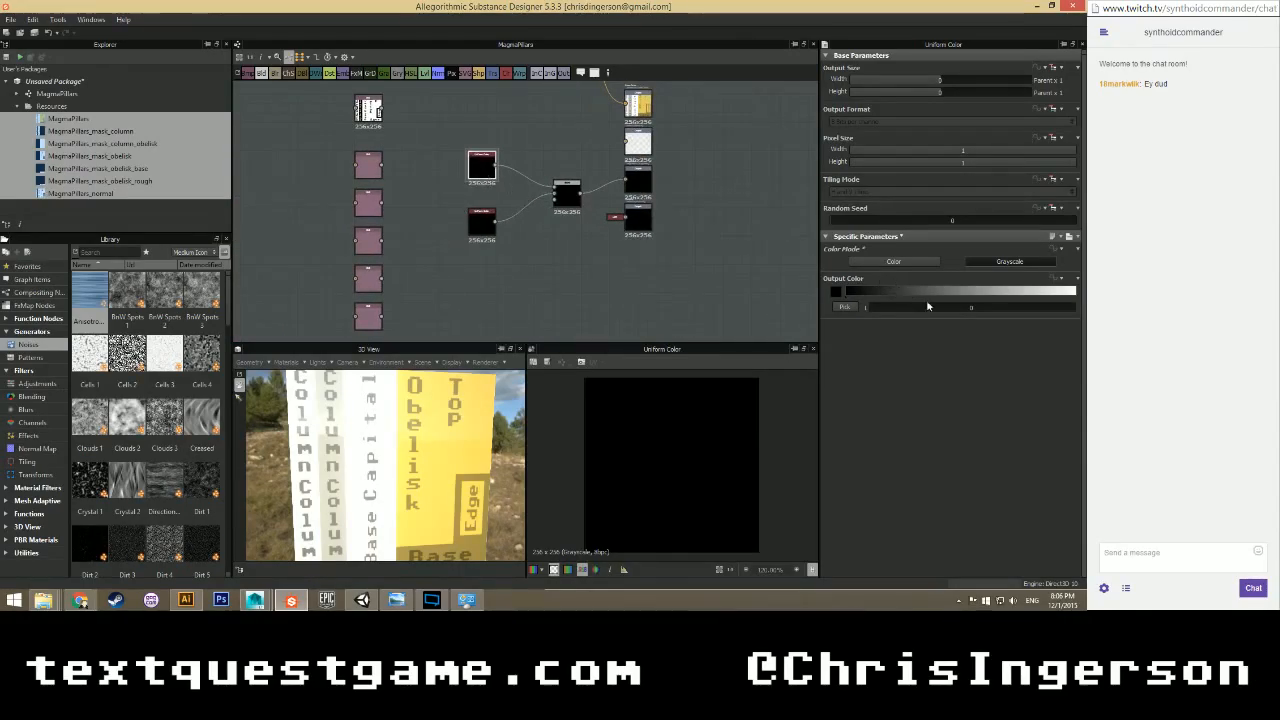
click(921, 306)
Preview each mask SVG node in turn, ending on the mask_column SVG.
scroll(470, 250, up, 2)
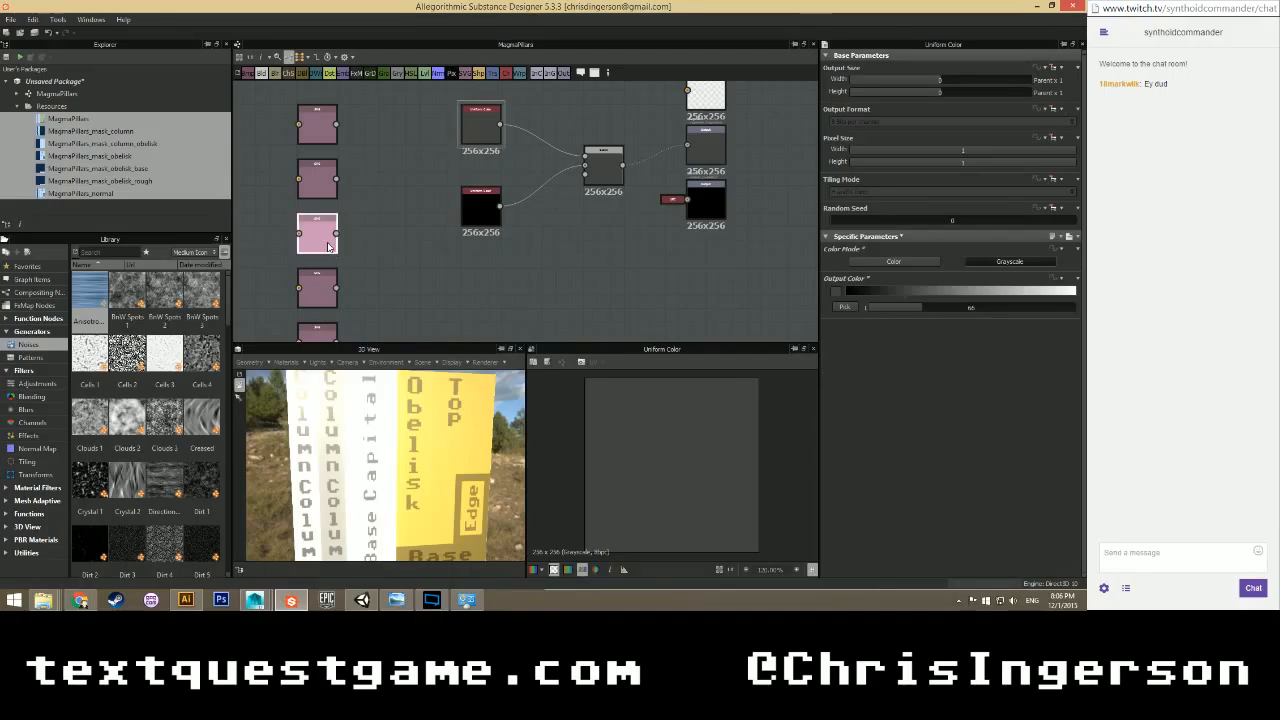
double_click(328, 247)
double_click(325, 299)
scroll(352, 280, down, 2)
click(334, 323)
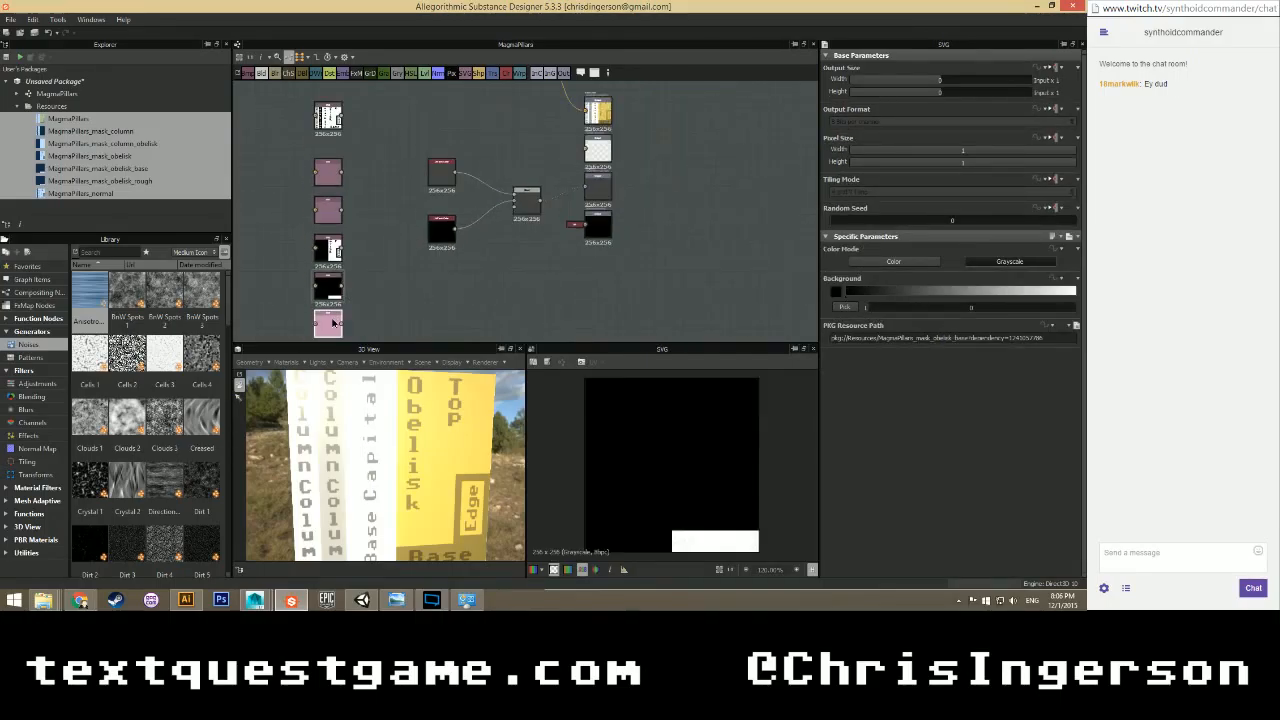
double_click(334, 323)
double_click(330, 211)
double_click(329, 174)
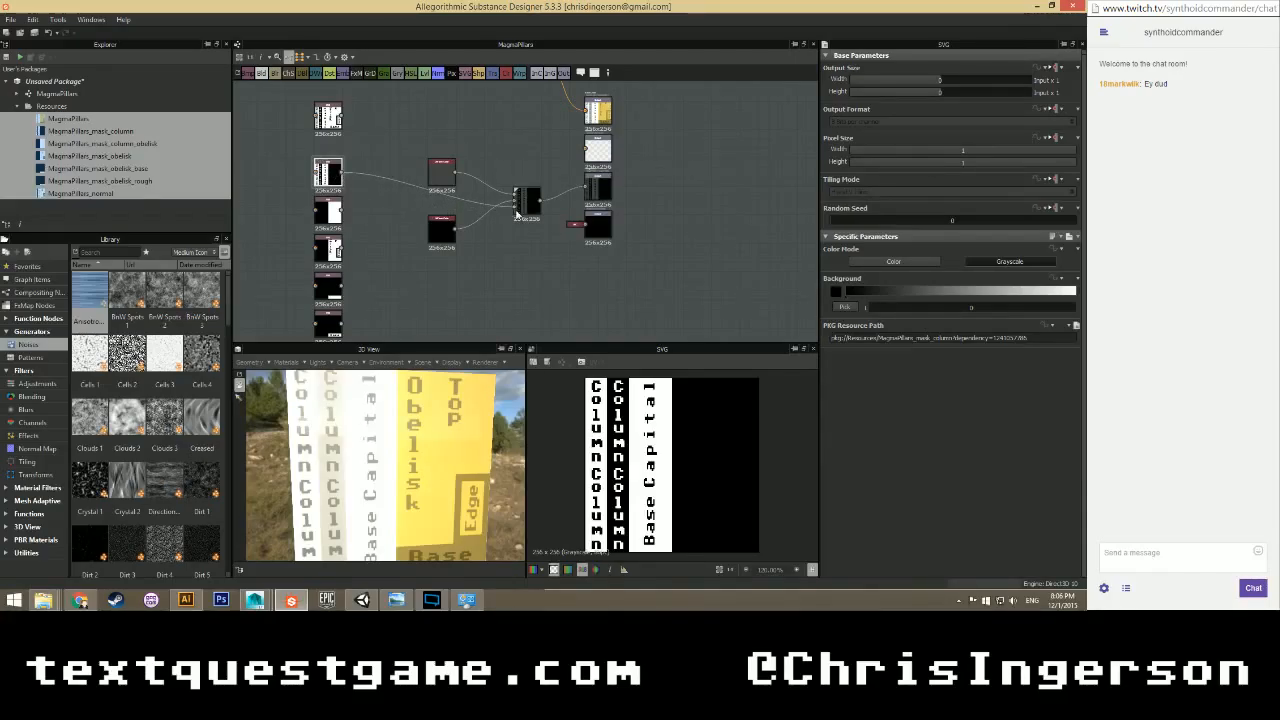
scroll(520, 218, up, 5)
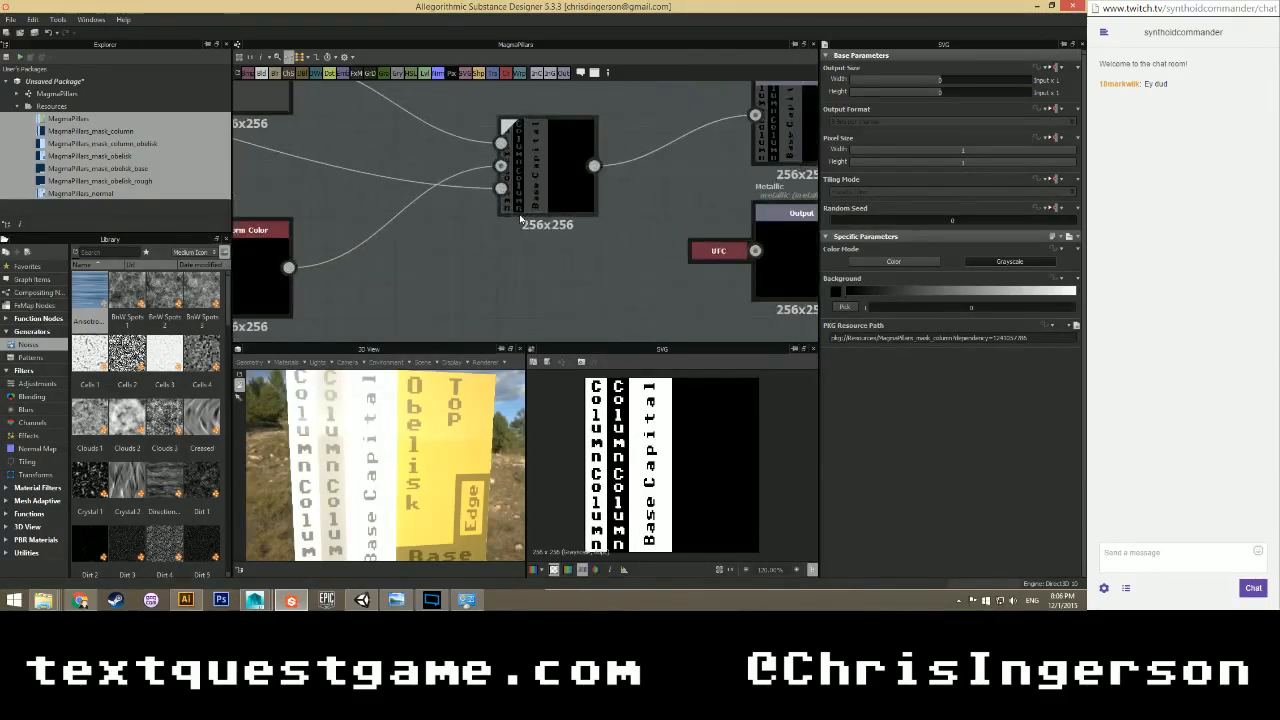
Set the top Uniform Color node's output colour to 25.
click(541, 188)
scroll(378, 450, down, 3)
scroll(378, 450, up, 1)
drag(378, 450, 354, 424)
scroll(685, 189, down, 1)
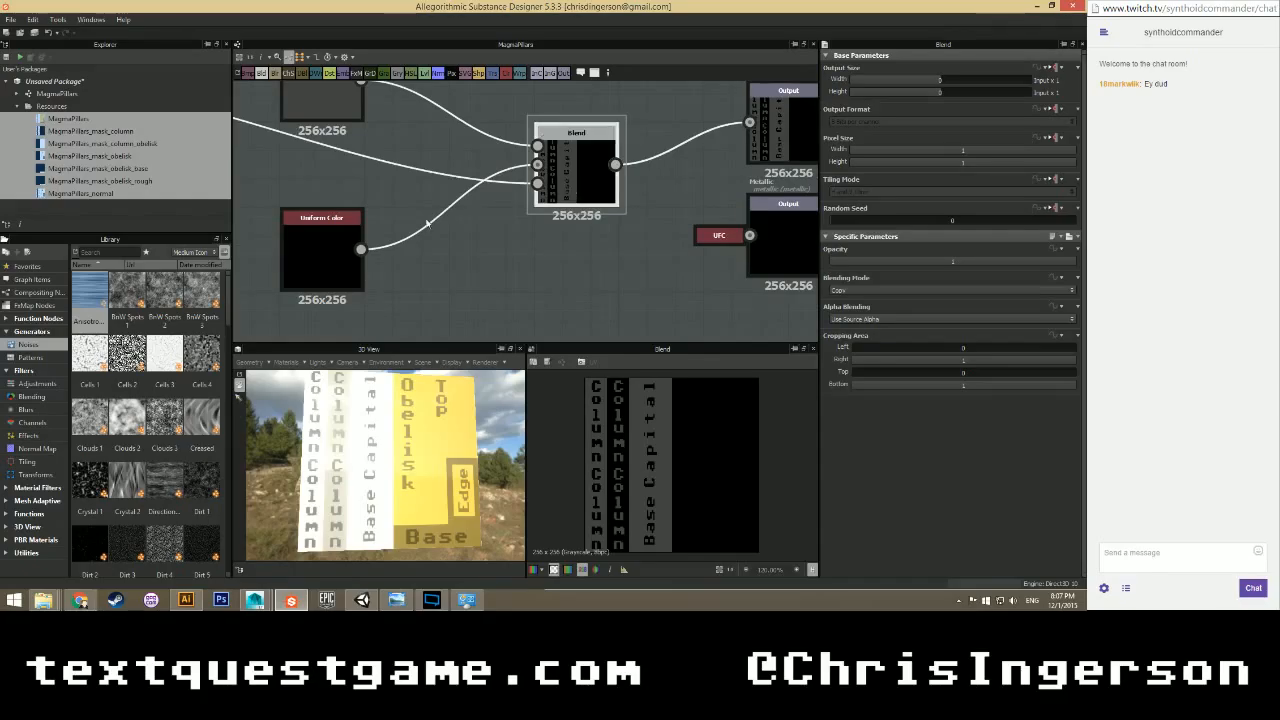
middle_drag(382, 140, 413, 182)
click(360, 140)
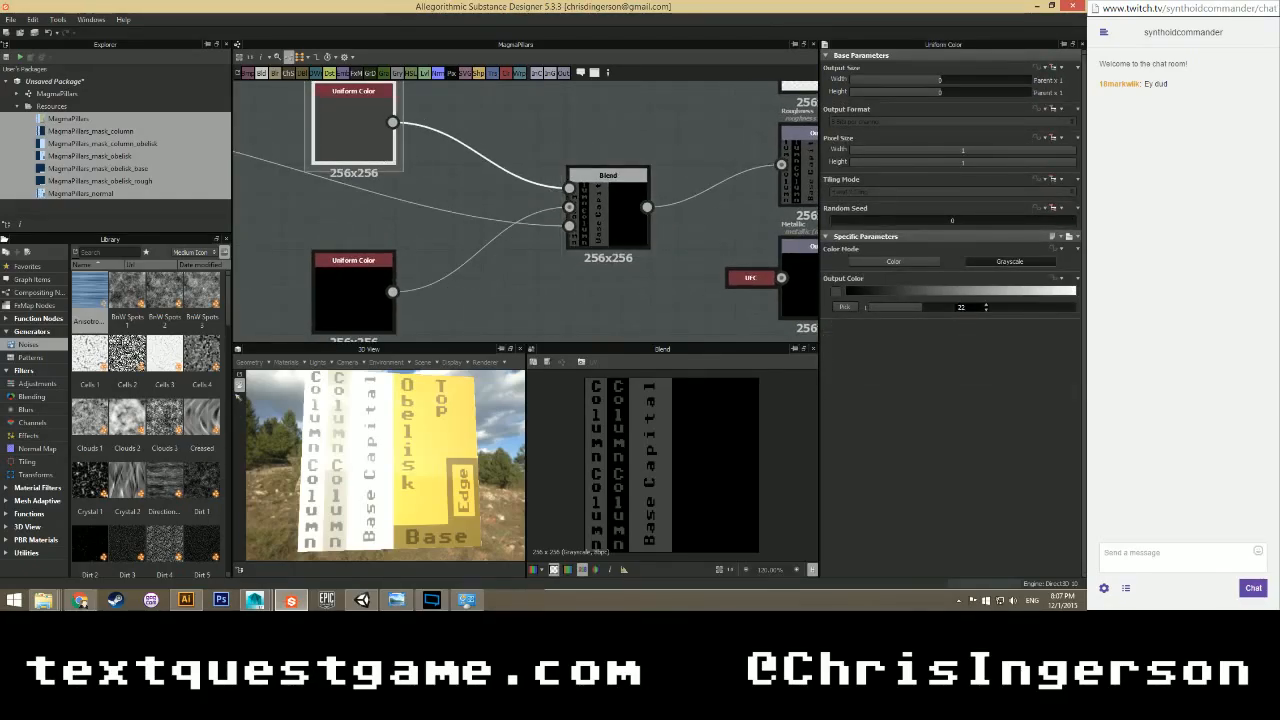
key(Return)
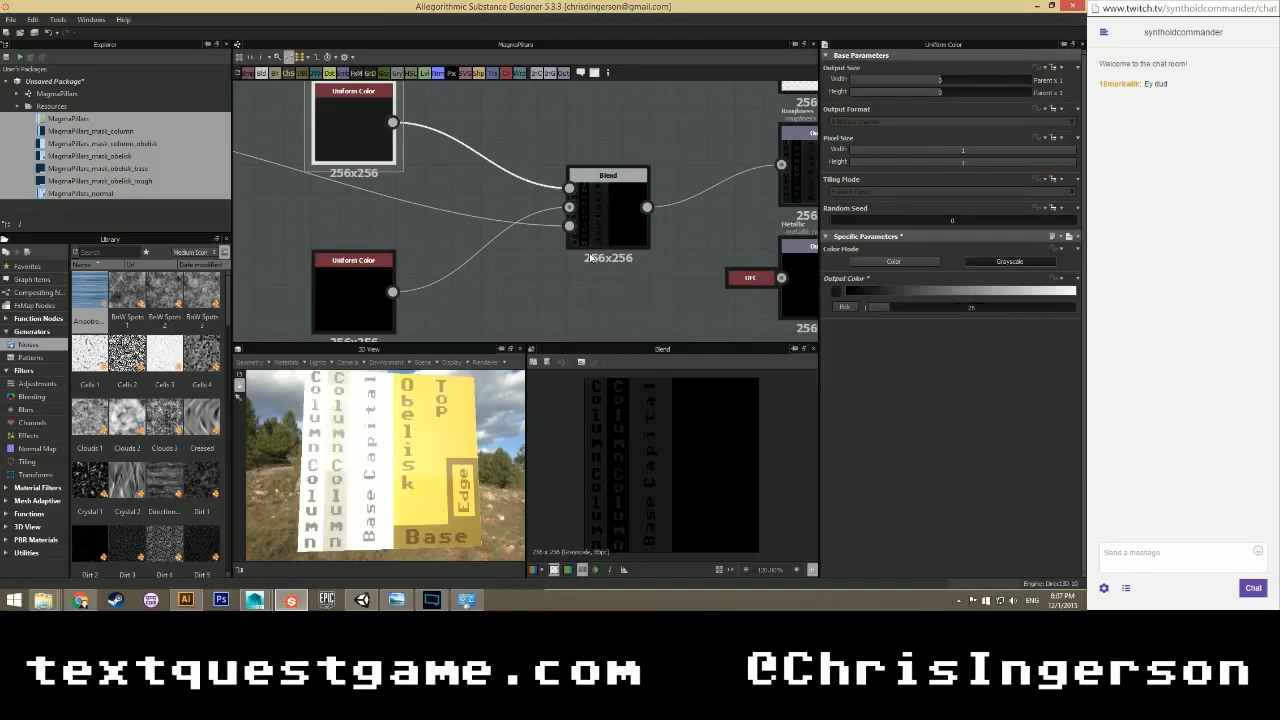
Dock both Uniform Color nodes as tags on the Blend node and shift Blend up and right.
scroll(573, 263, down, 2)
mouse_move(403, 452)
mouse_down()
mouse_move(455, 500)
mouse_move(420, 400)
mouse_move(391, 477)
mouse_move(408, 475)
mouse_up()
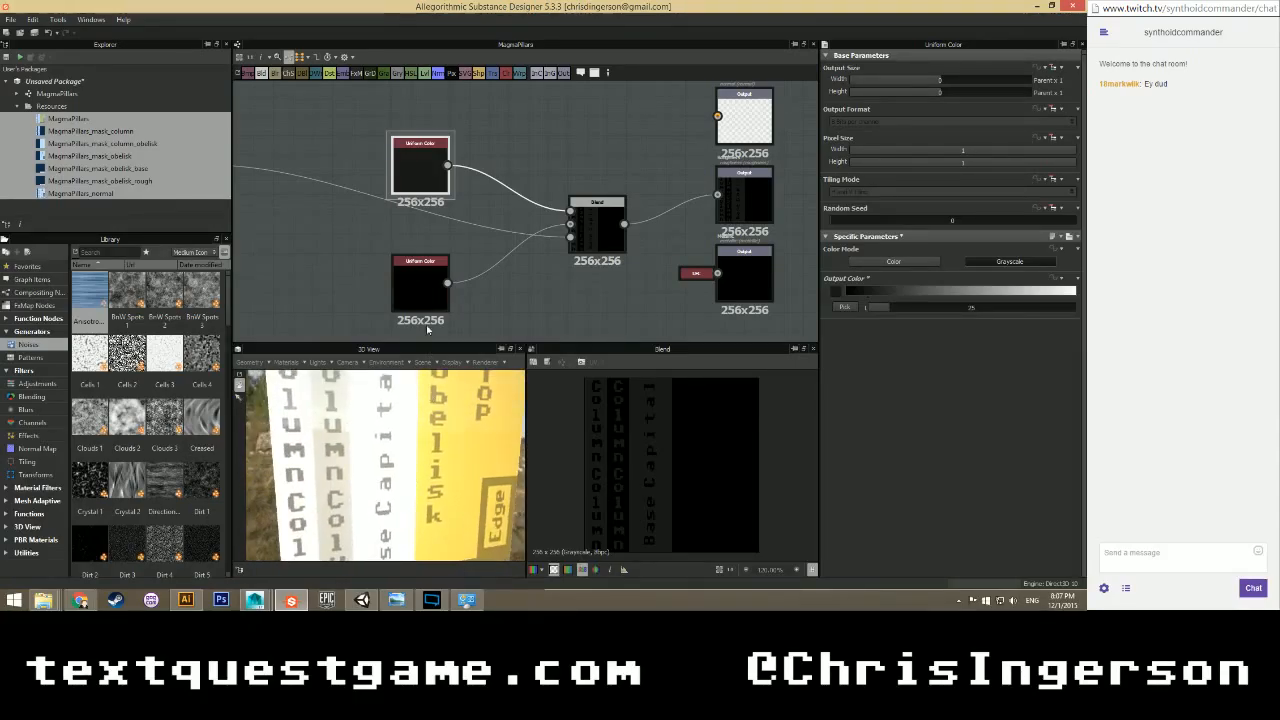
click(433, 273)
key(d)
click(416, 173)
key(d)
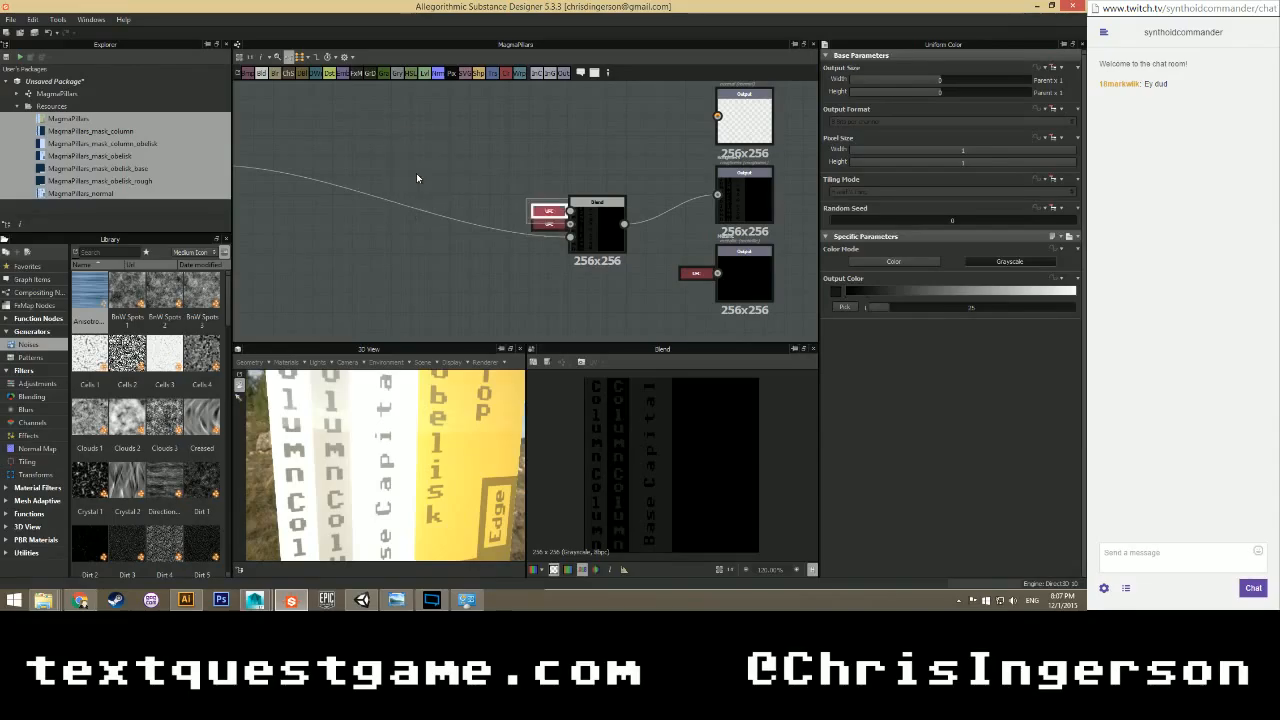
drag(602, 229, 657, 213)
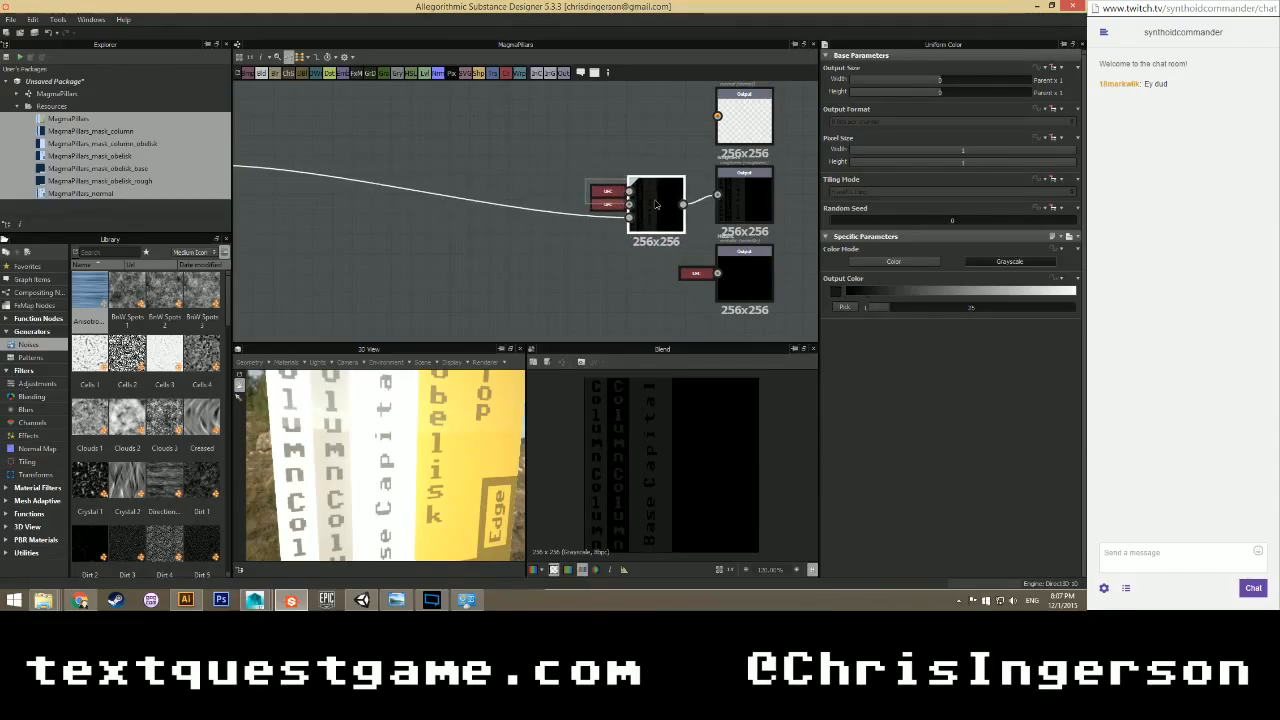
scroll(572, 236, down, 1)
scroll(467, 266, down, 2)
middle_drag(468, 266, 475, 232)
scroll(444, 266, down, 1)
Add two Normal nodes, set the first to OpenGL format, and arrange them.
right_click(479, 152)
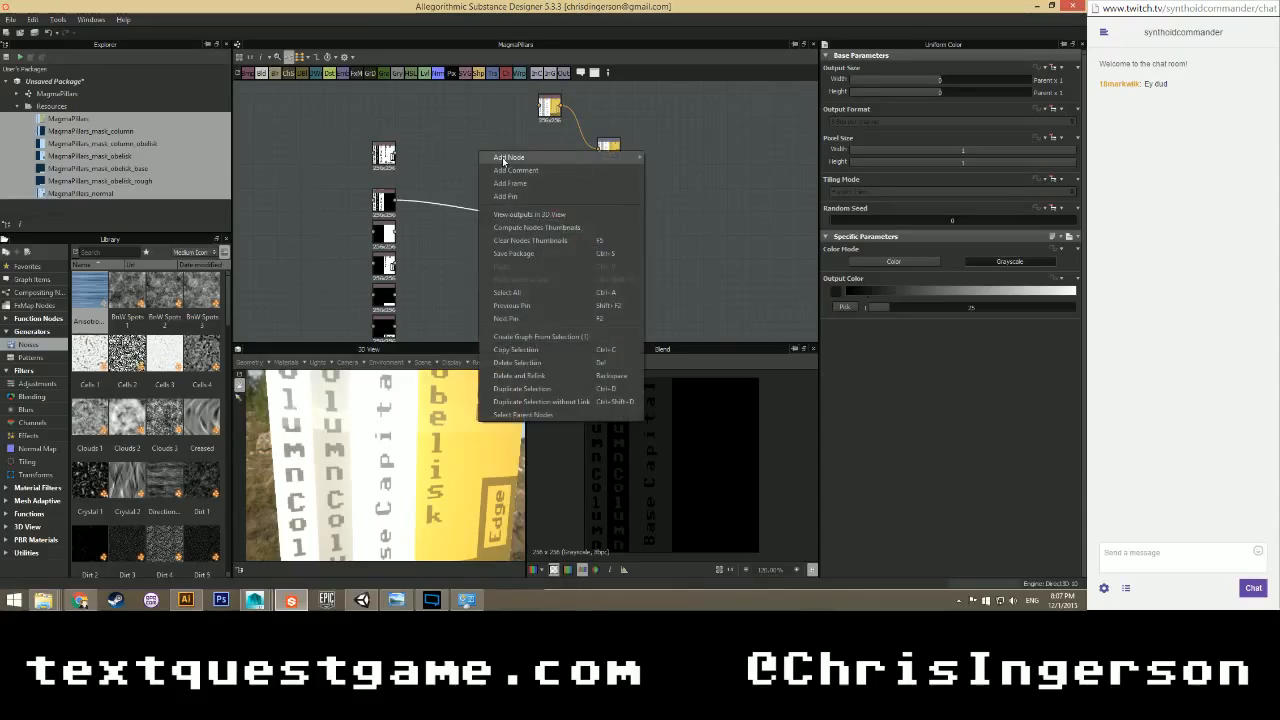
mouse_move(620, 157)
click(674, 348)
scroll(529, 195, up, 3)
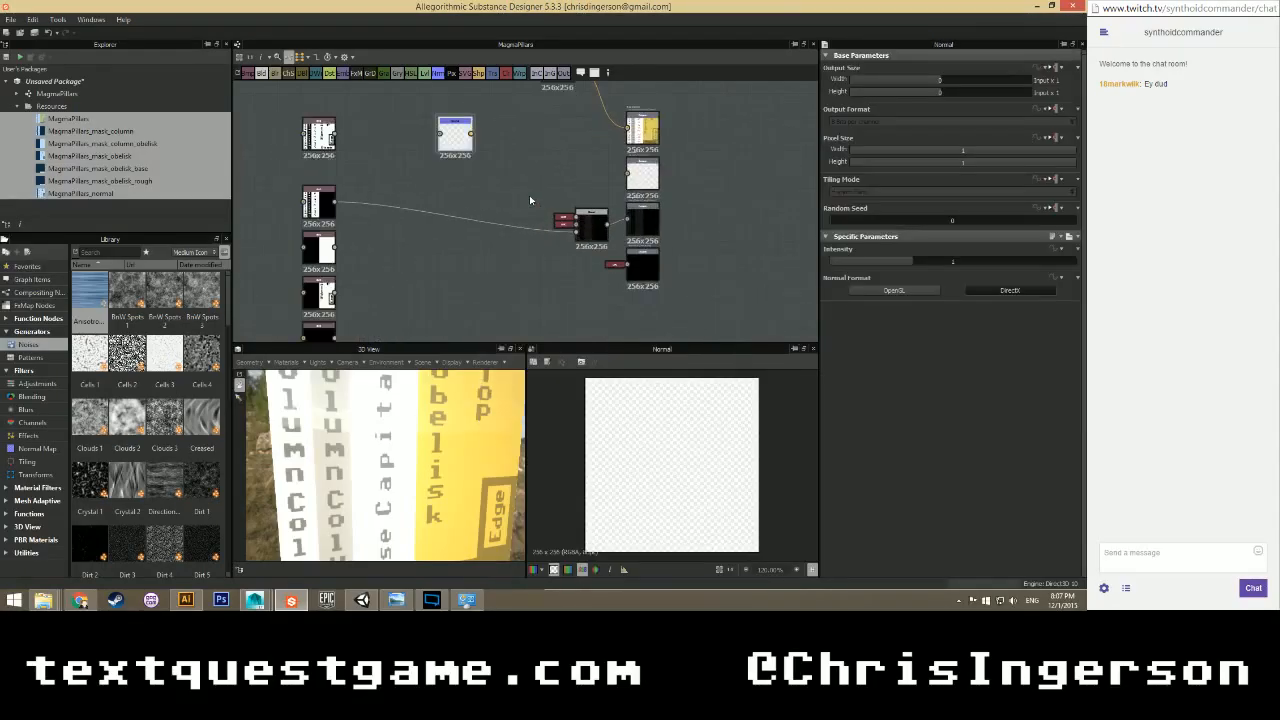
click(872, 294)
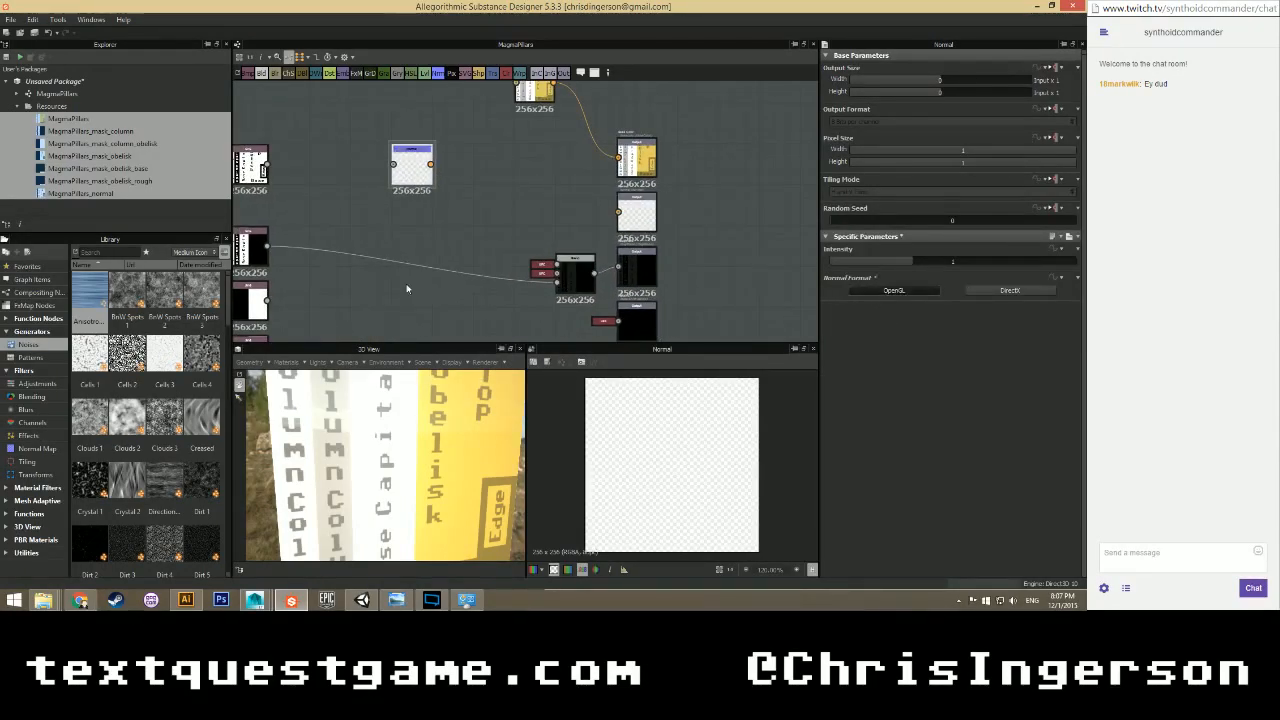
right_click(384, 283)
mouse_move(530, 287)
click(592, 470)
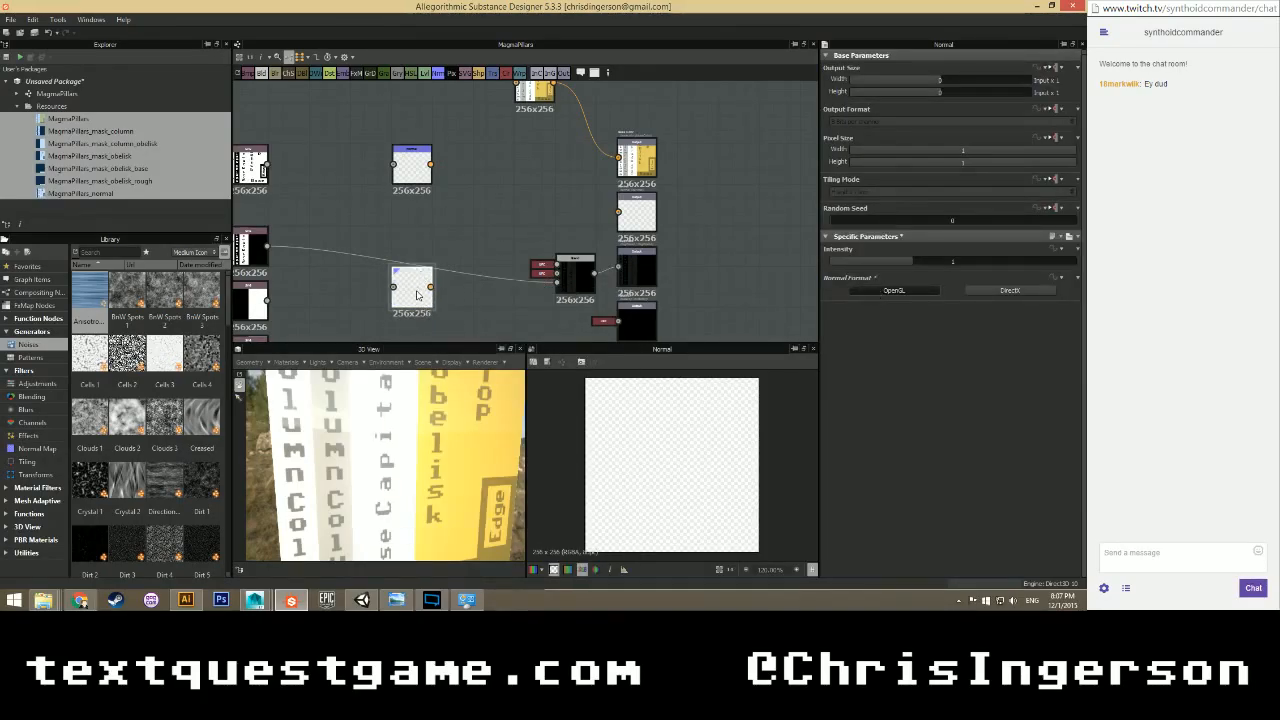
drag(417, 294, 463, 255)
drag(417, 160, 468, 168)
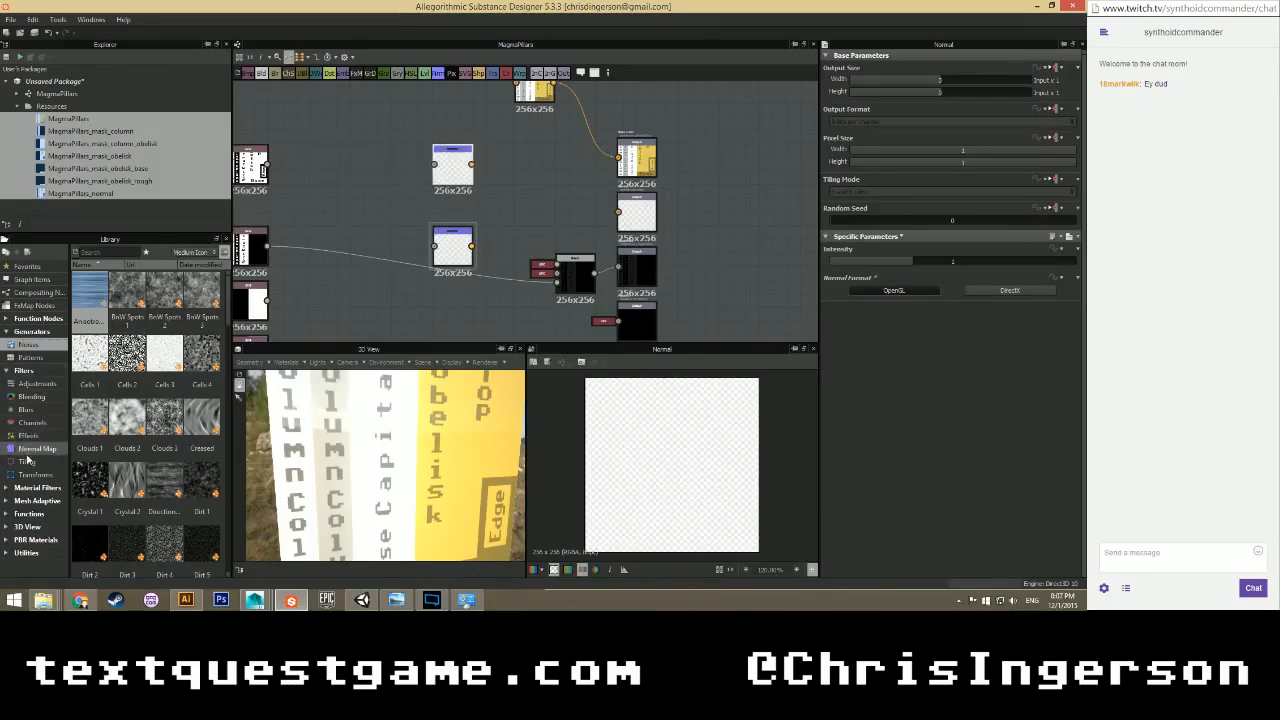
Place a Normal Combine node from the library, link both Normals in and route it to the normal output.
click(35, 448)
drag(201, 292, 538, 217)
drag(472, 164, 516, 201)
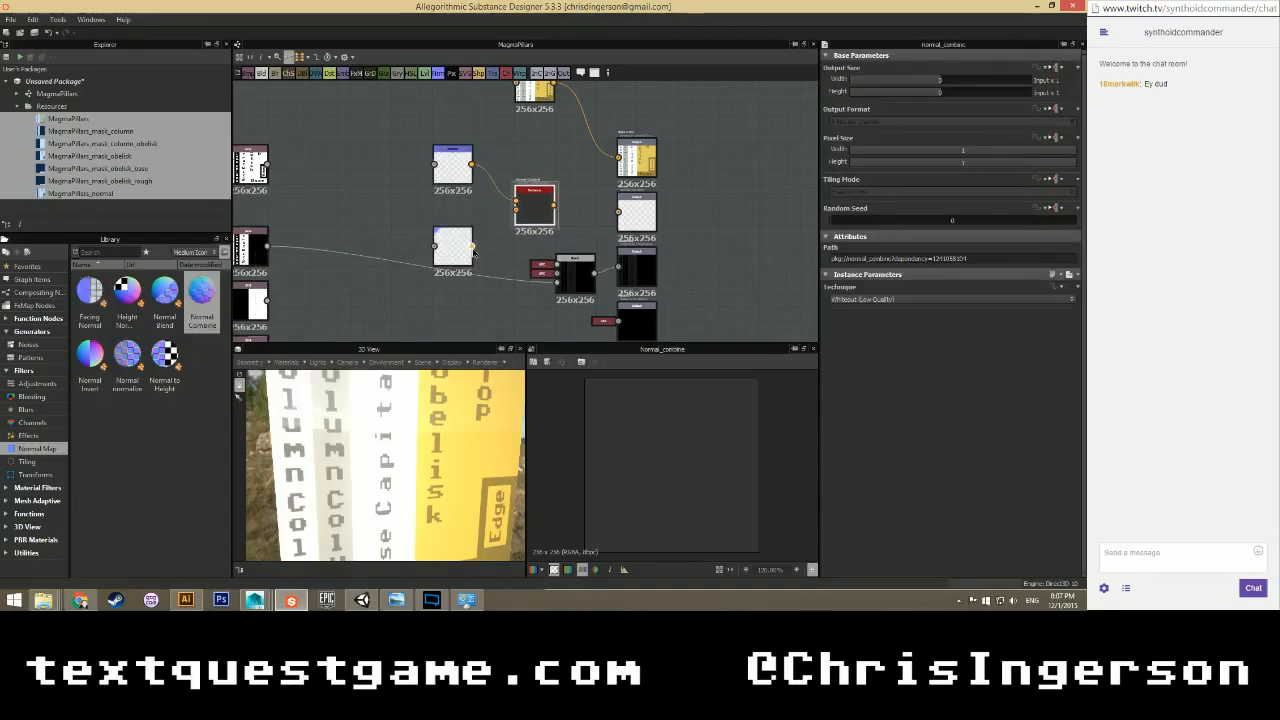
drag(472, 247, 516, 210)
drag(609, 213, 618, 212)
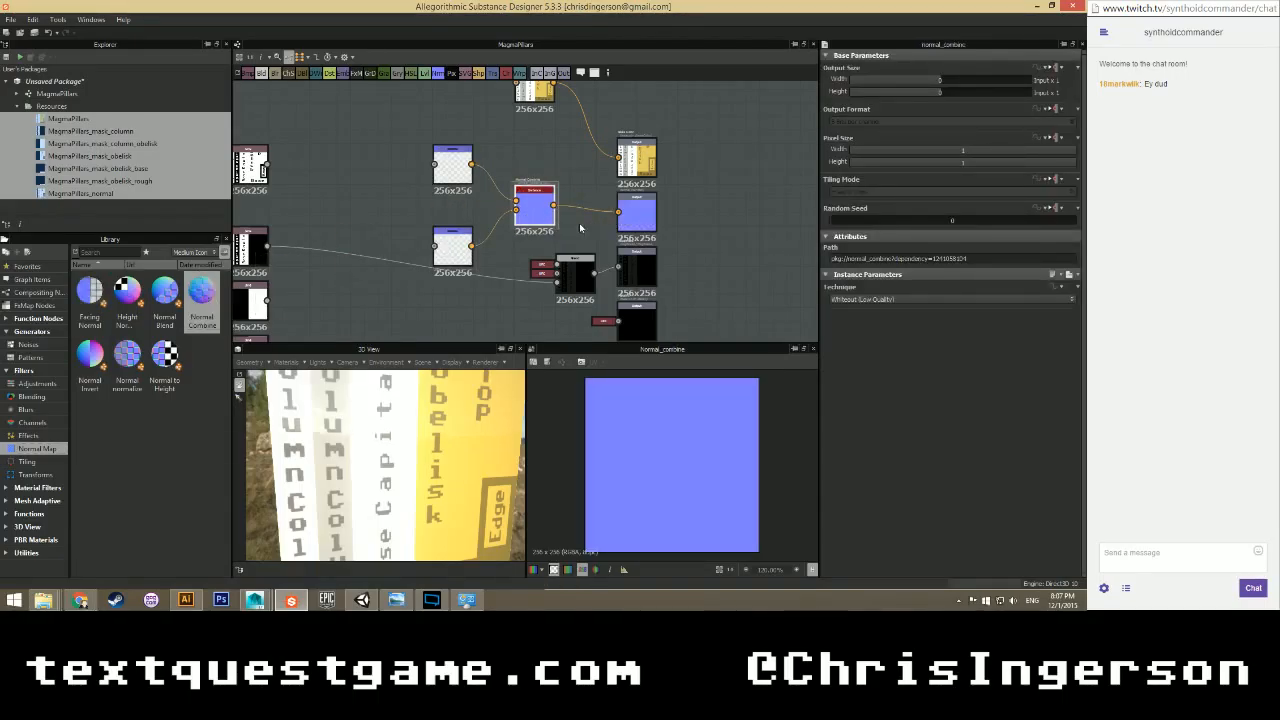
Feed the column mask into the upper Normal node.
click(452, 178)
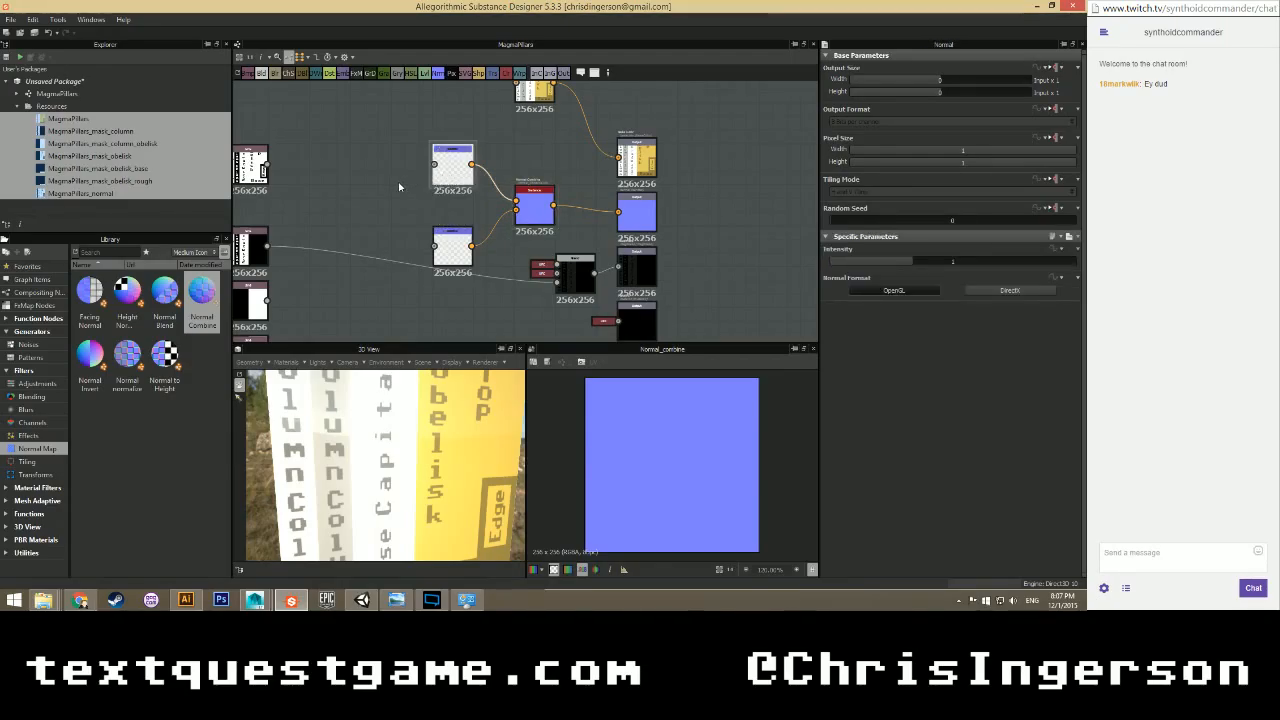
scroll(400, 186, down, 2)
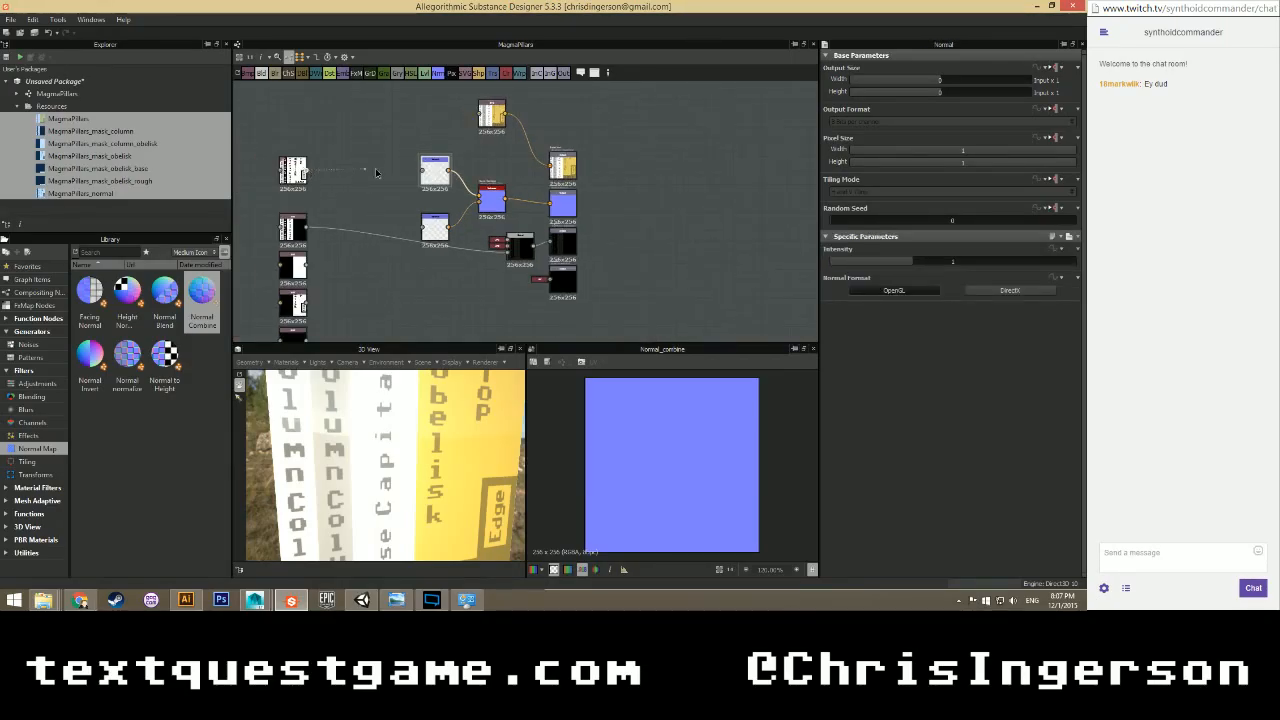
drag(376, 173, 422, 168)
scroll(403, 170, up, 1)
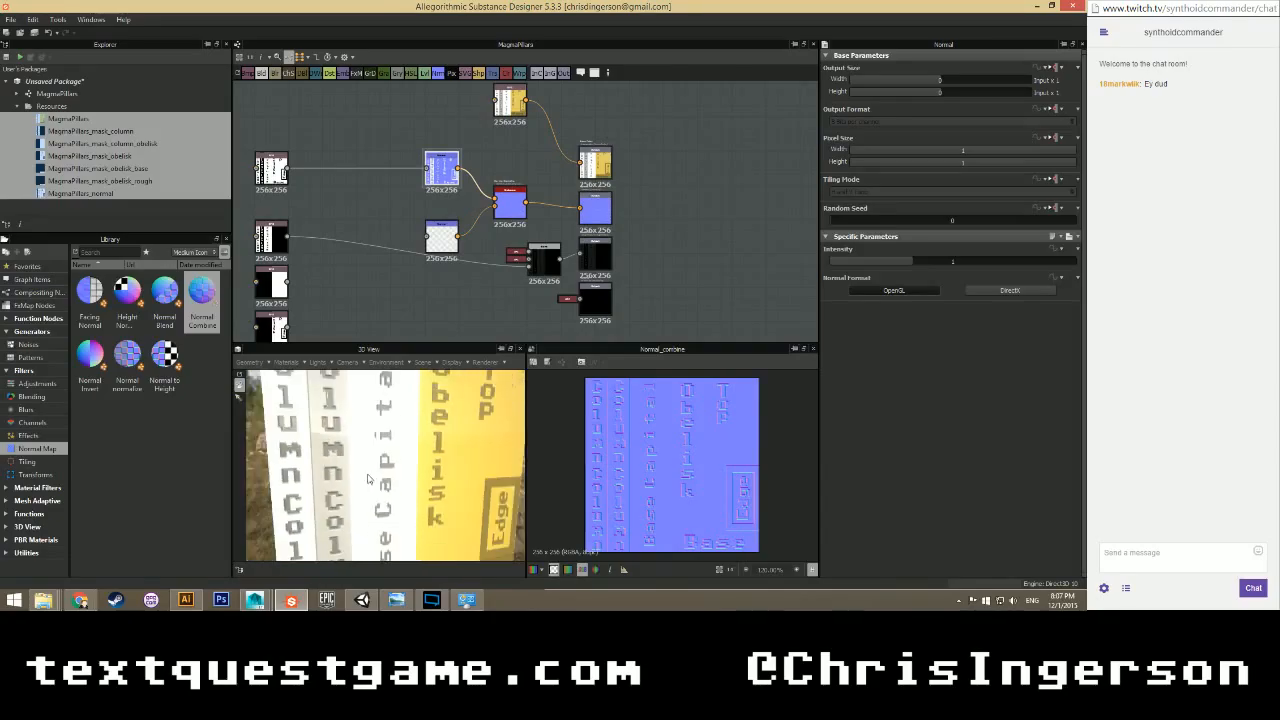
Show the upper Normal node's embossed lettering in the 2D view, then check the left SVG mask.
mouse_move(350, 450)
mouse_down()
mouse_move(394, 440)
mouse_move(363, 423)
mouse_move(322, 437)
mouse_move(363, 441)
mouse_up()
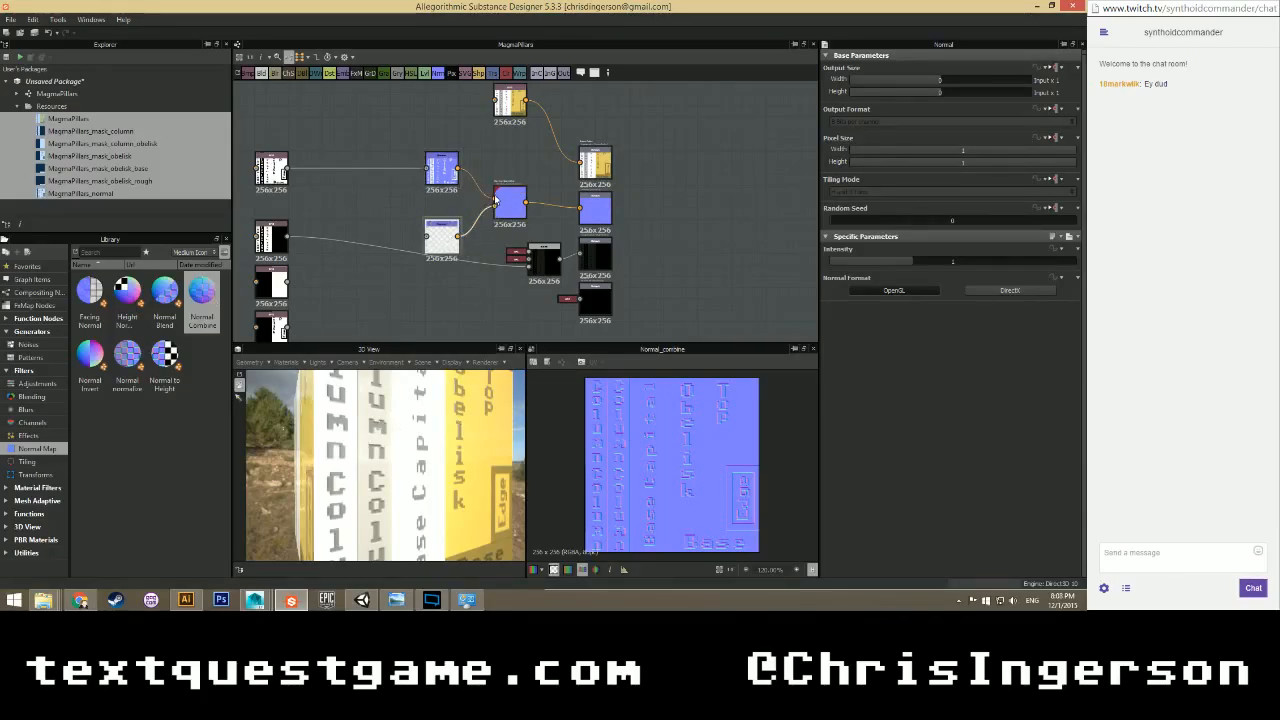
double_click(494, 200)
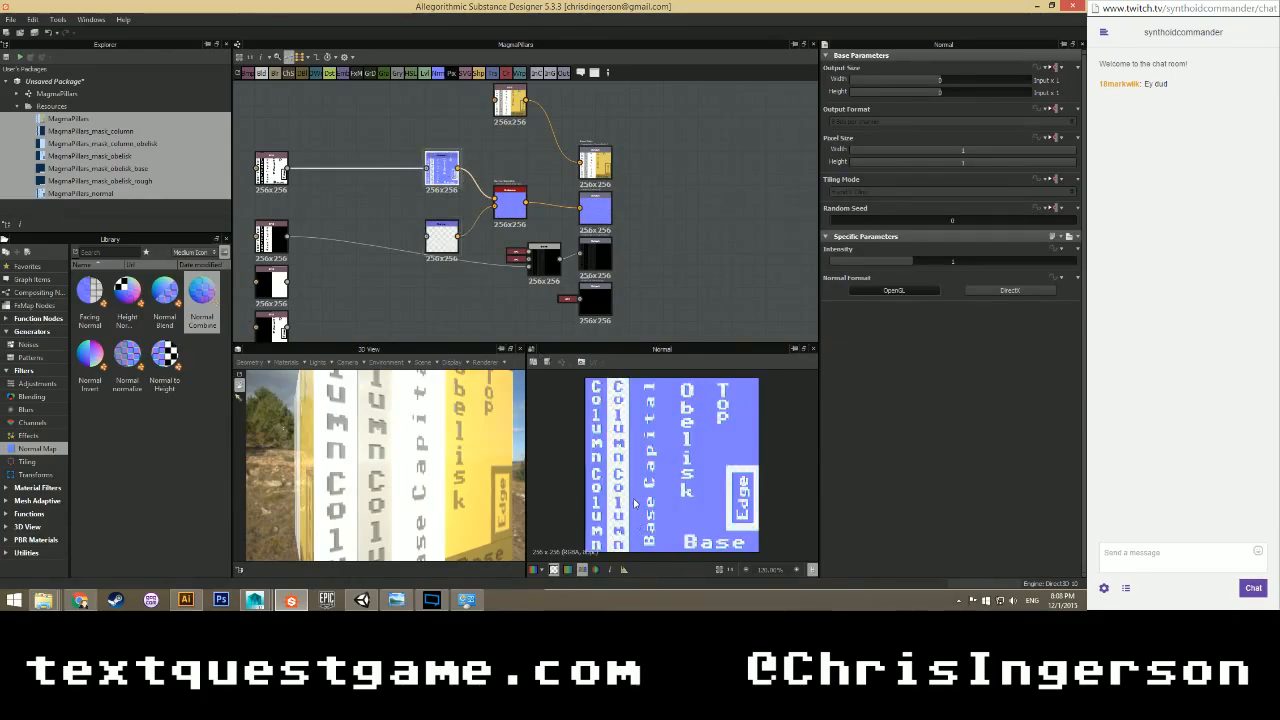
scroll(634, 503, up, 2)
scroll(634, 503, down, 2)
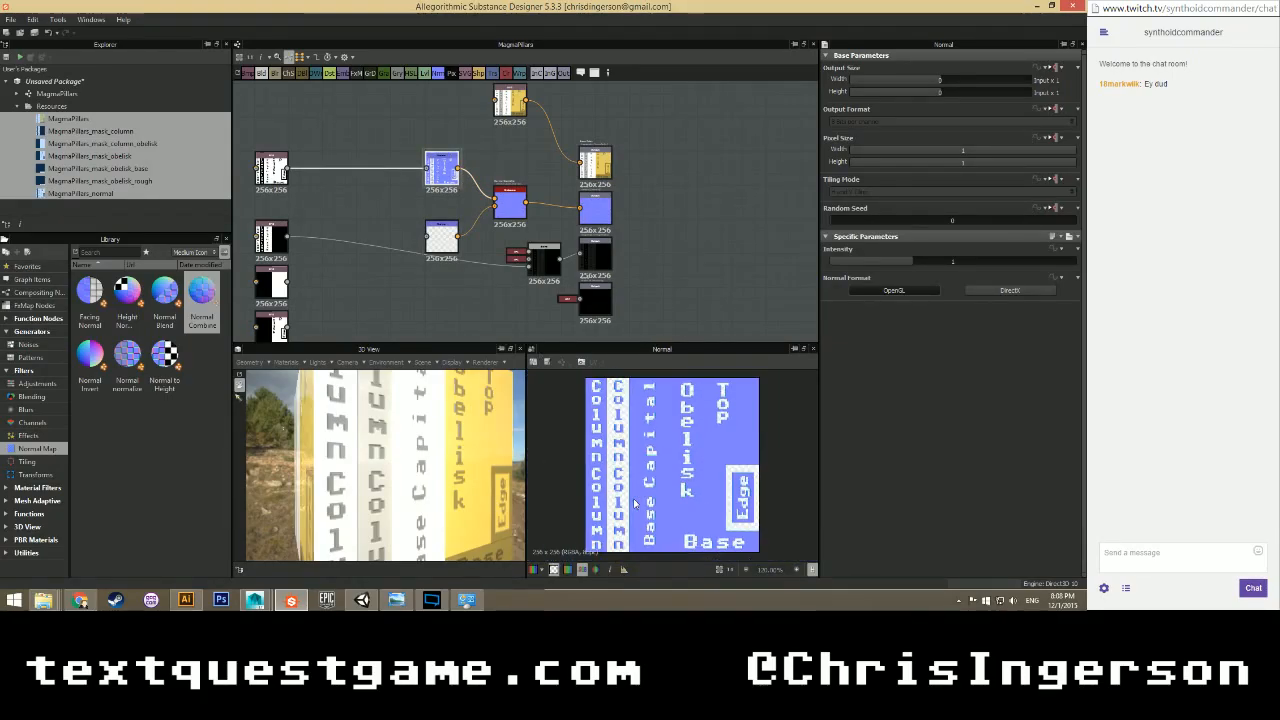
scroll(634, 503, up, 2)
scroll(634, 503, down, 2)
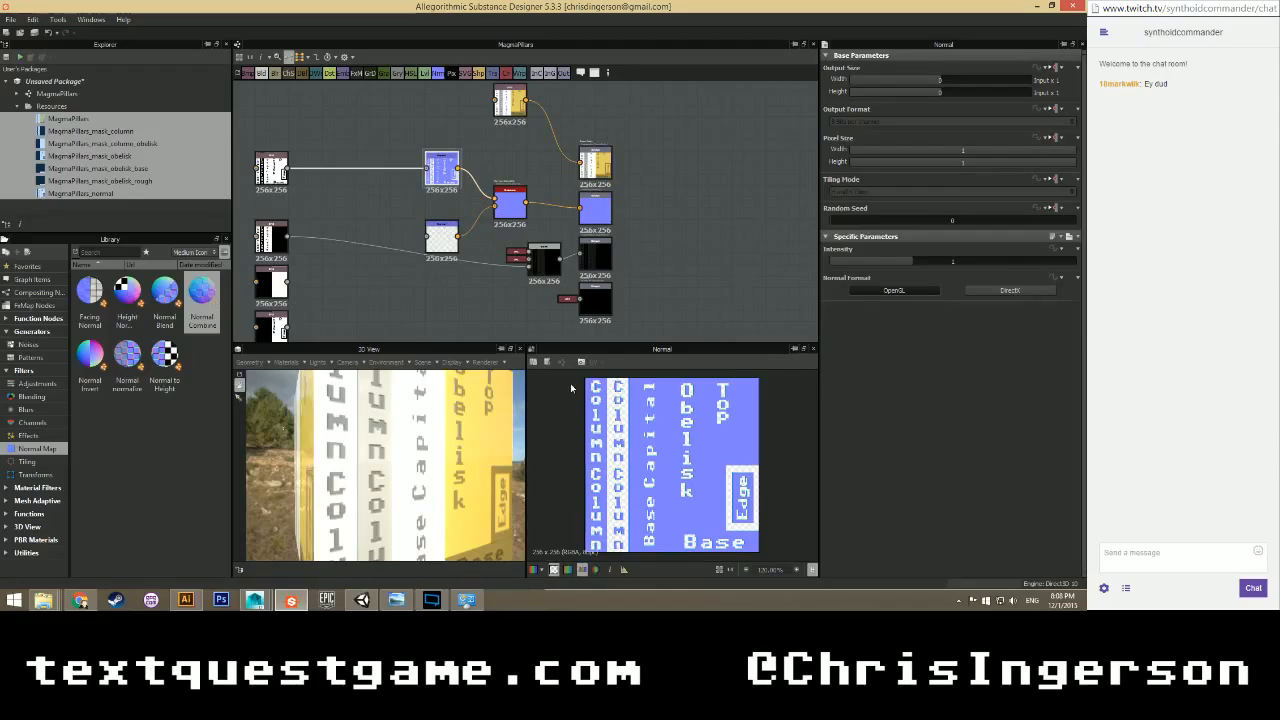
mouse_move(396, 219)
middle_down()
mouse_move(399, 191)
mouse_move(328, 189)
mouse_move(436, 197)
mouse_move(396, 209)
middle_up()
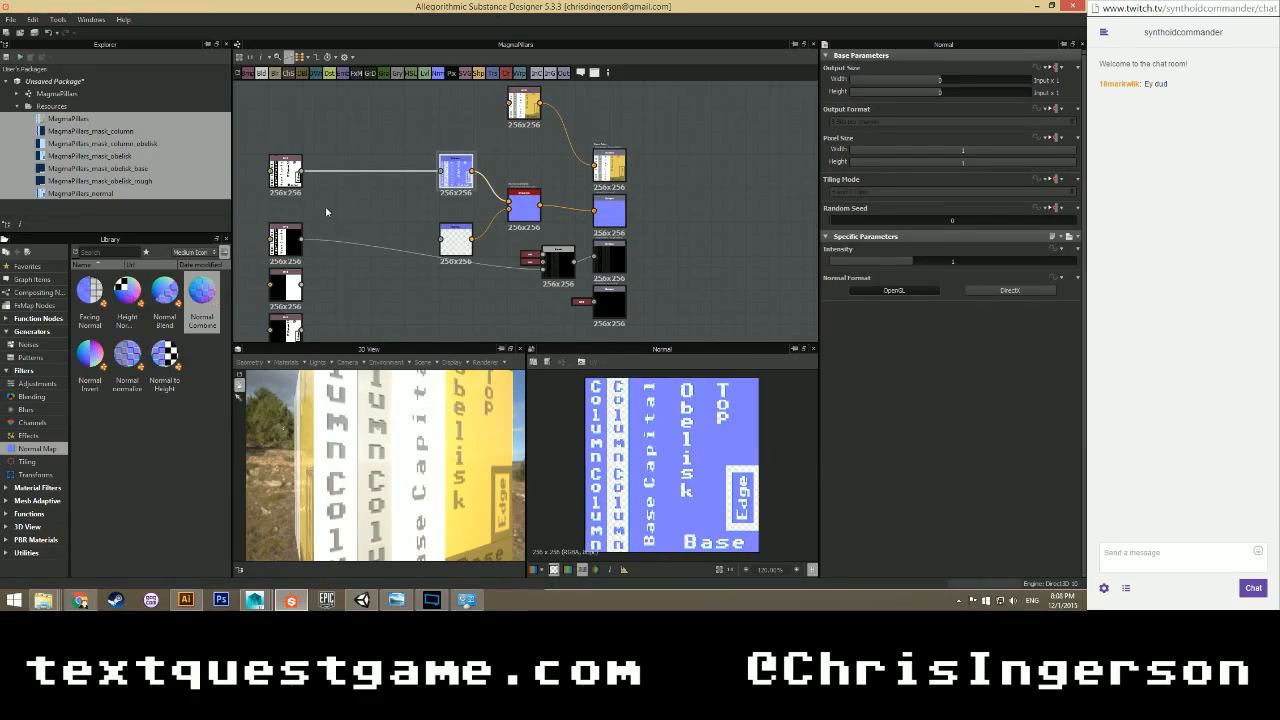
click(292, 175)
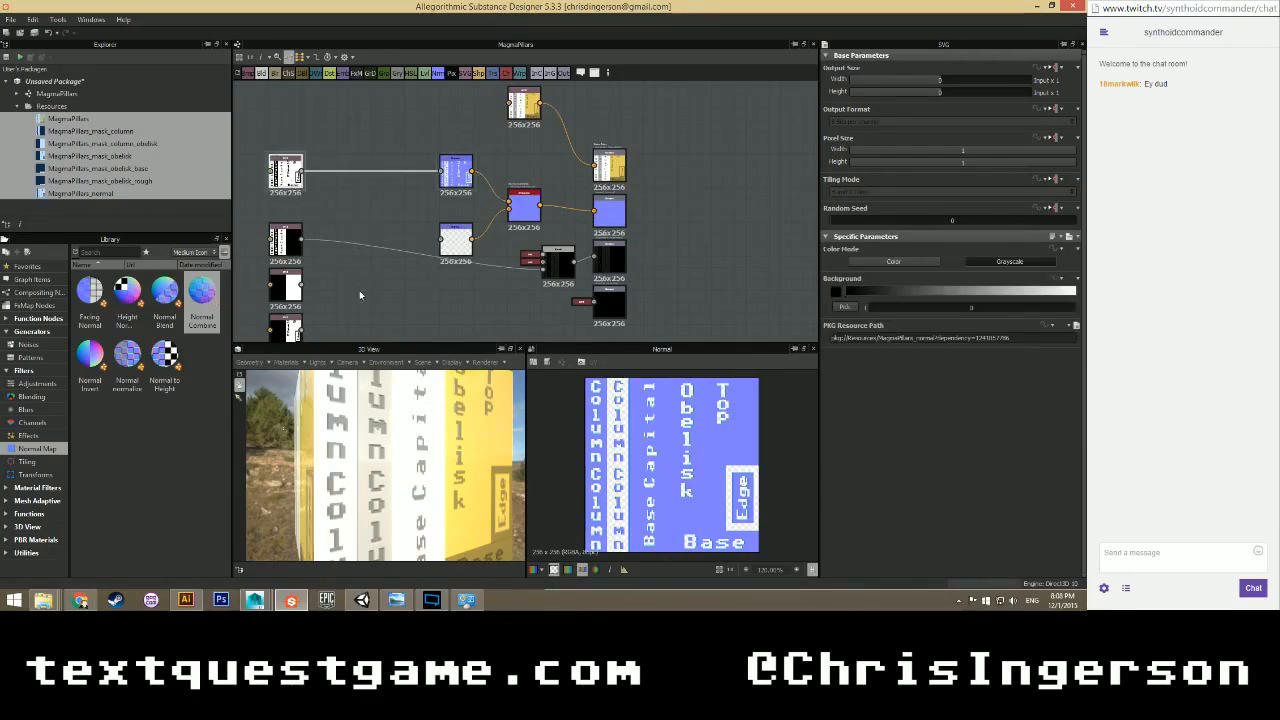
middle_drag(359, 290, 334, 239)
key(ctrl+s)
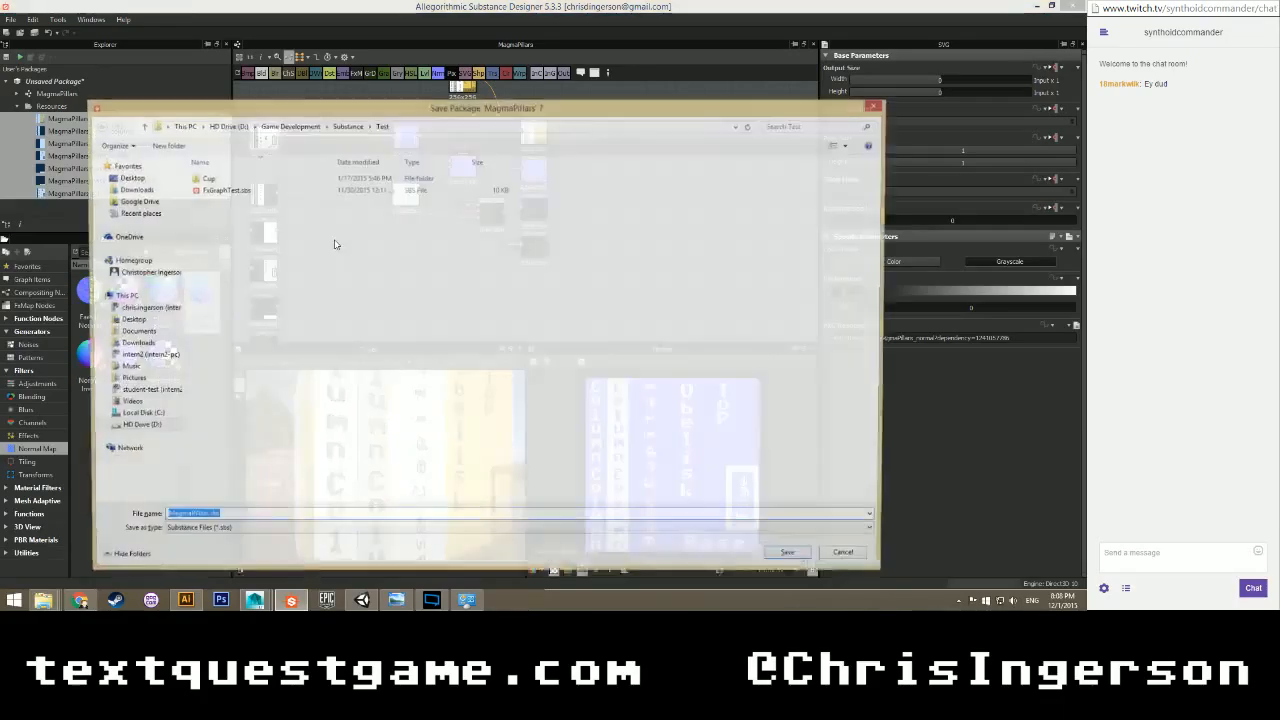
click(290, 126)
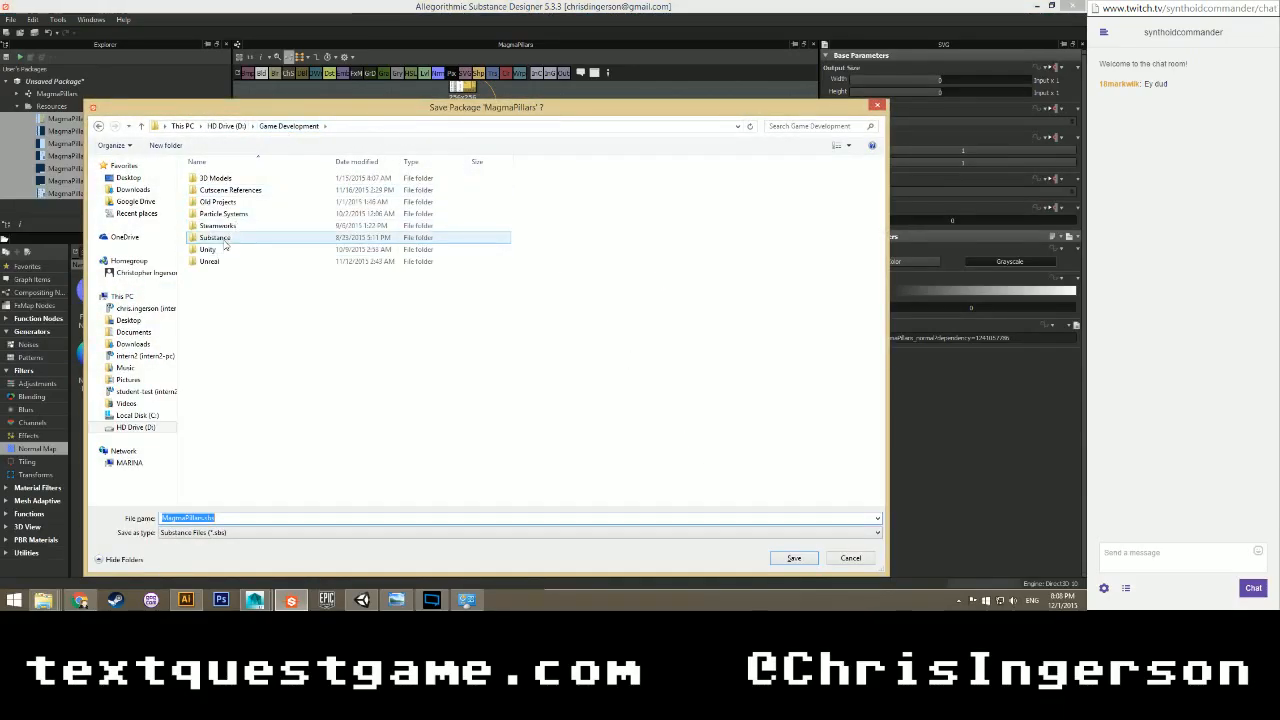
double_click(215, 249)
double_click(215, 249)
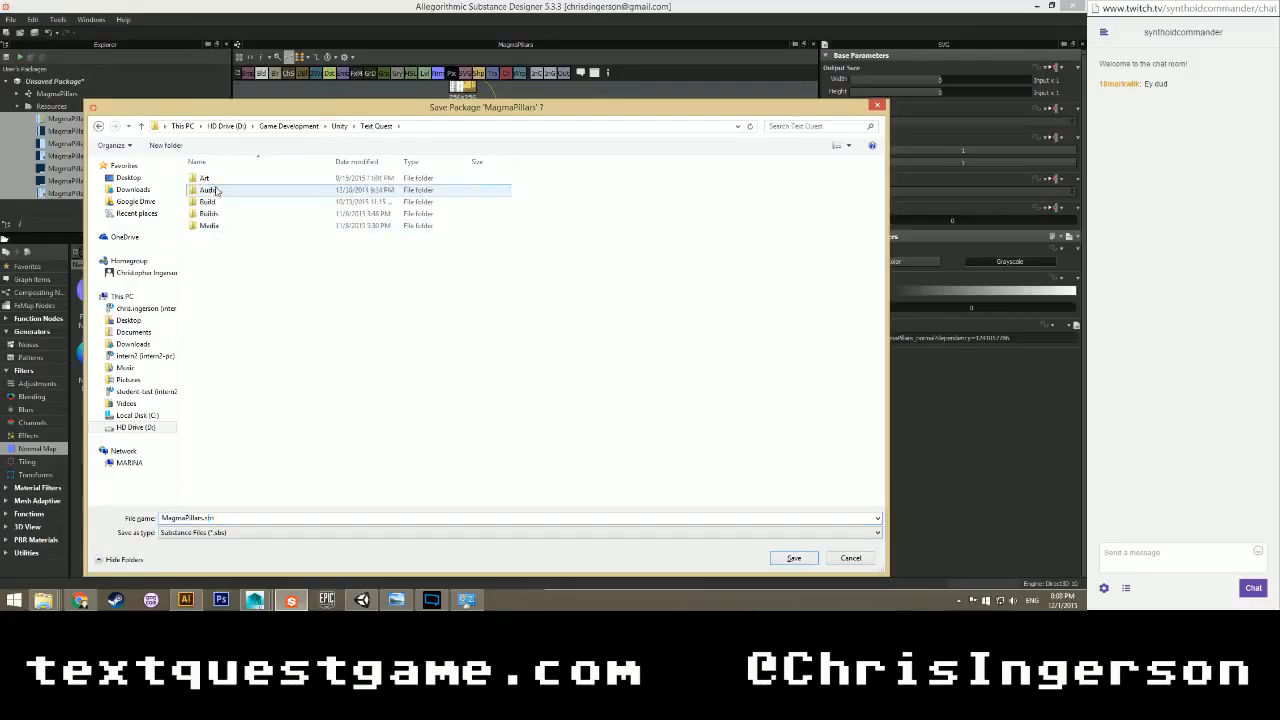
double_click(214, 180)
double_click(216, 201)
double_click(217, 202)
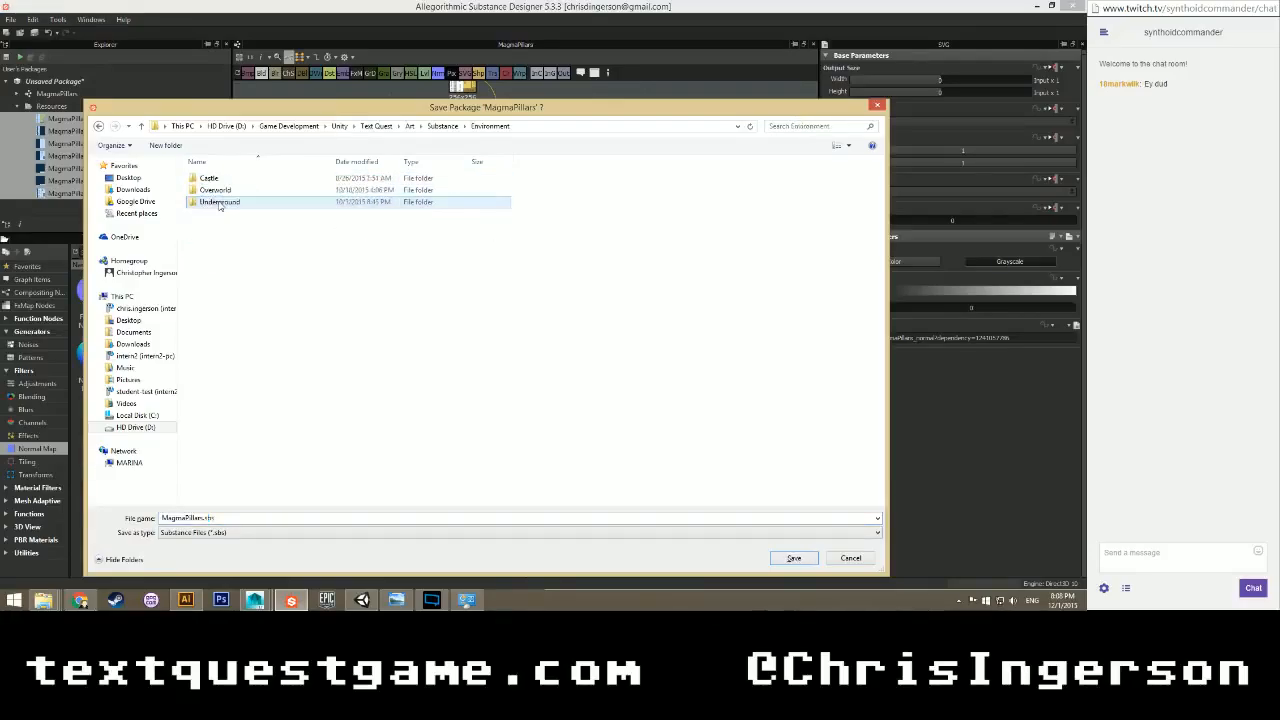
double_click(218, 203)
double_click(219, 190)
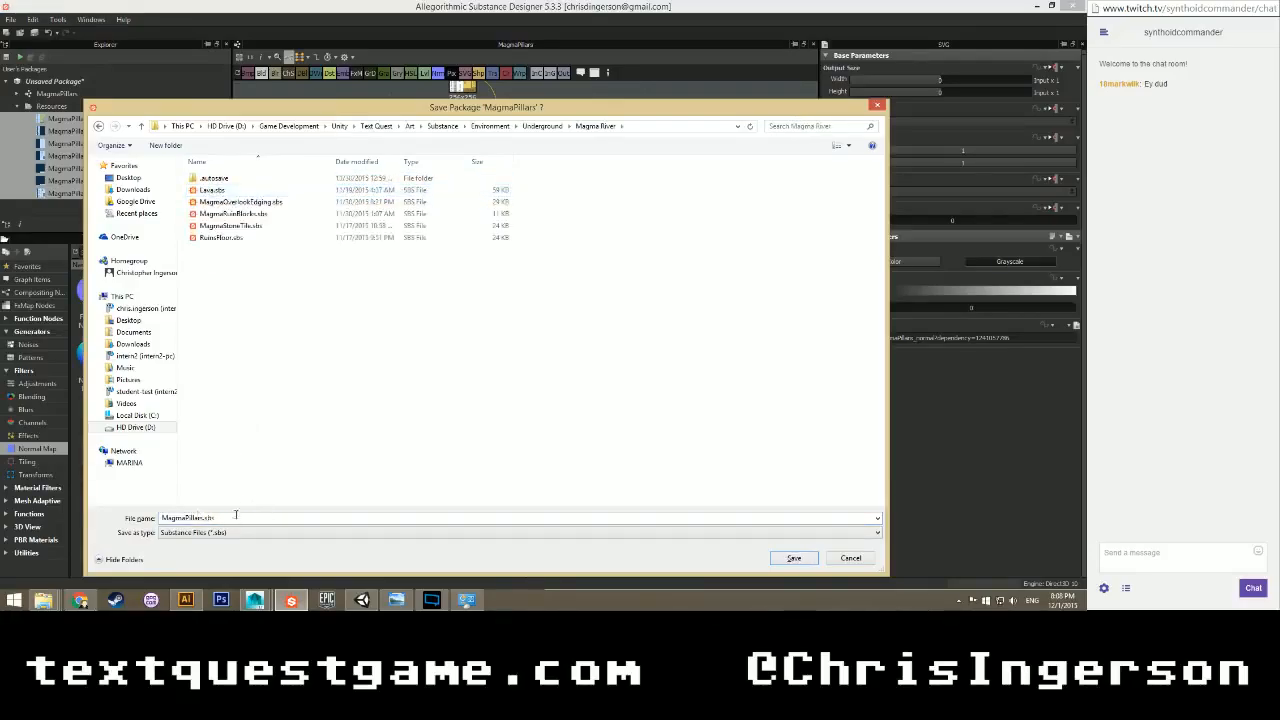
click(793, 558)
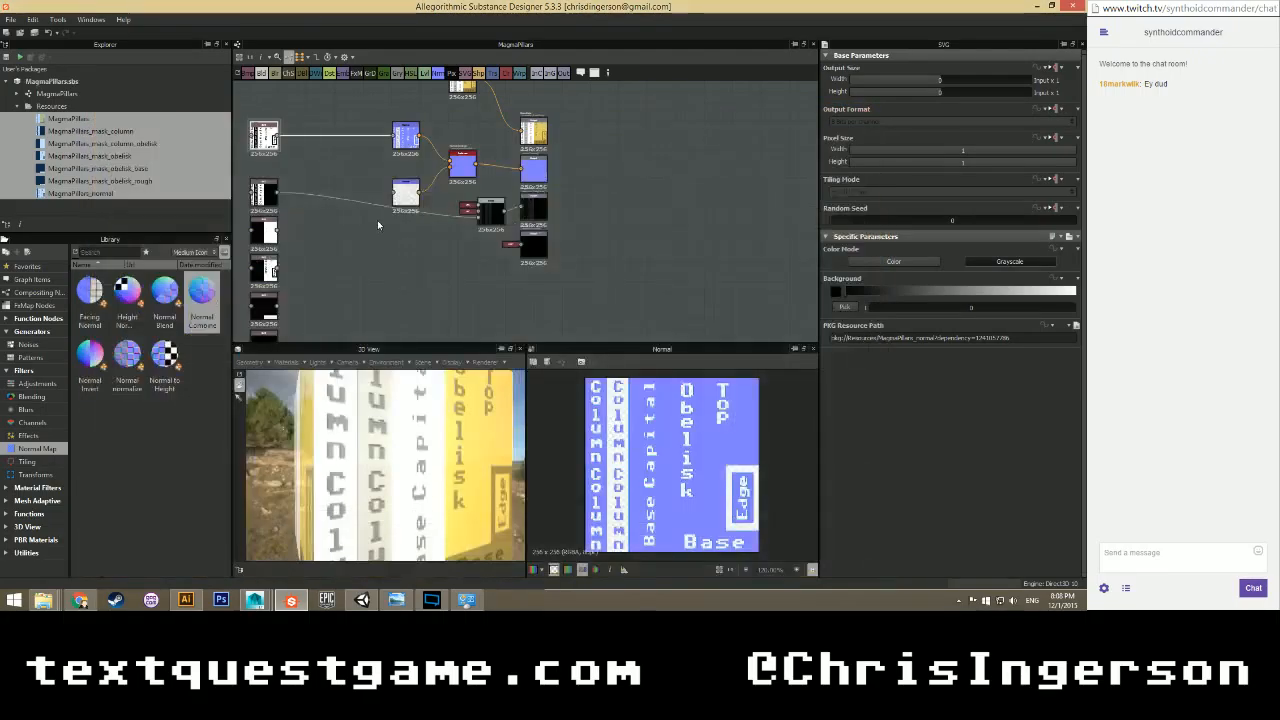
scroll(377, 224, up, 2)
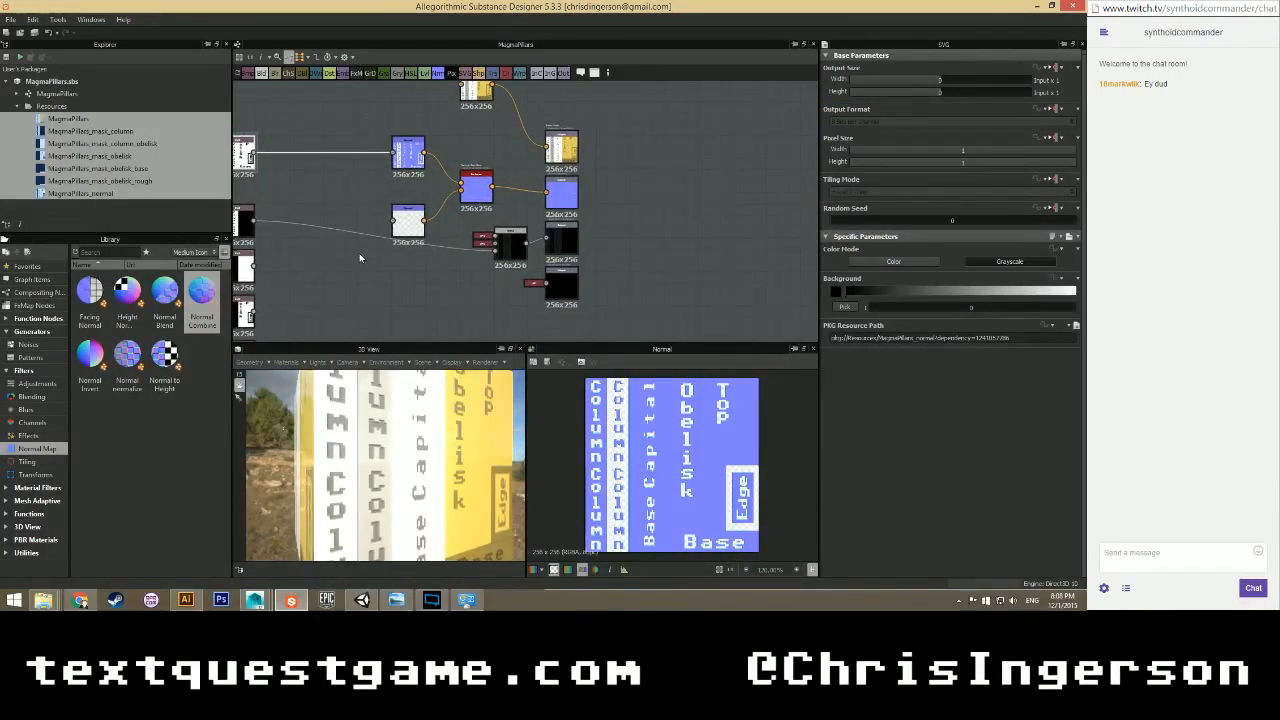
scroll(428, 253, down, 2)
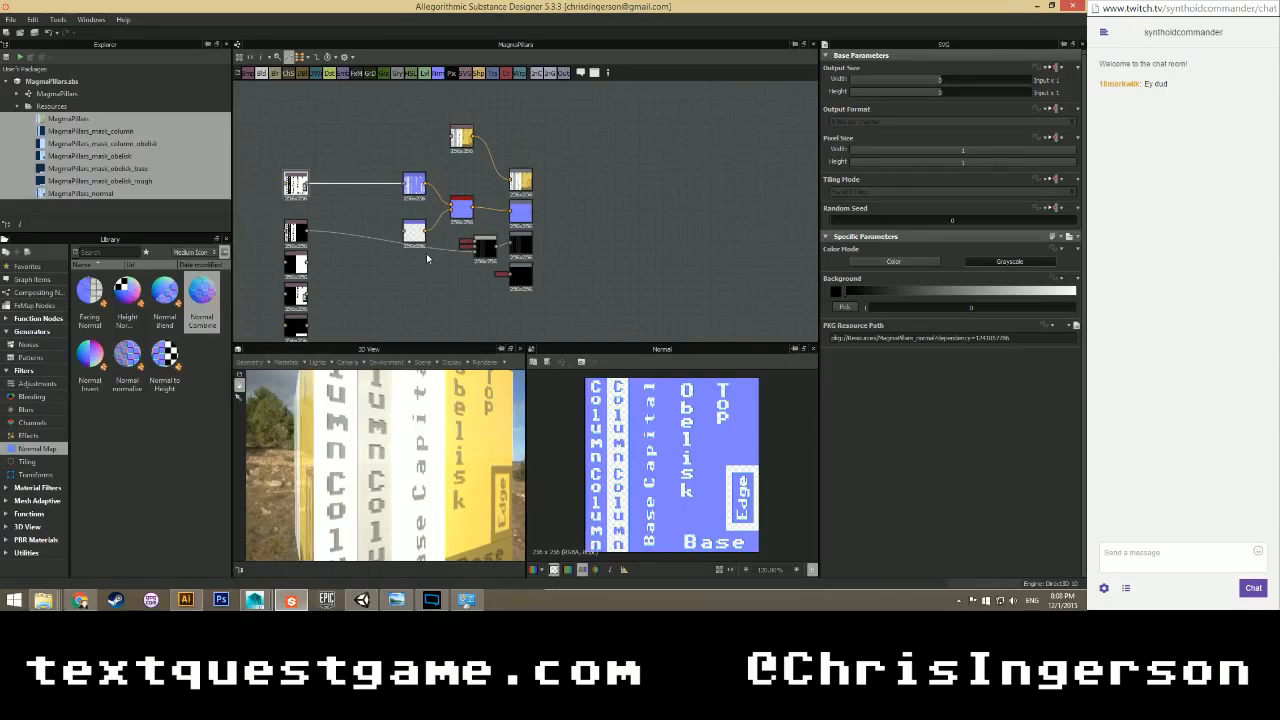
scroll(426, 253, up, 1)
middle_drag(405, 263, 400, 223)
scroll(410, 248, down, 2)
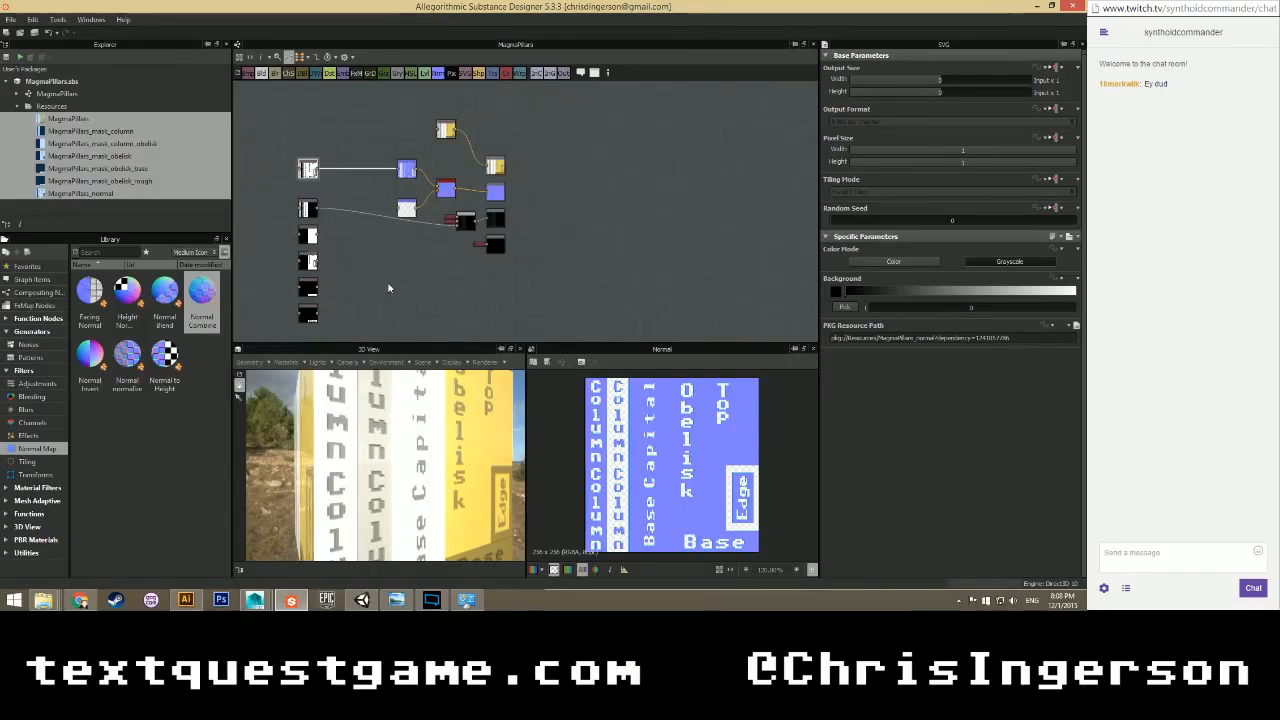
middle_drag(389, 288, 386, 260)
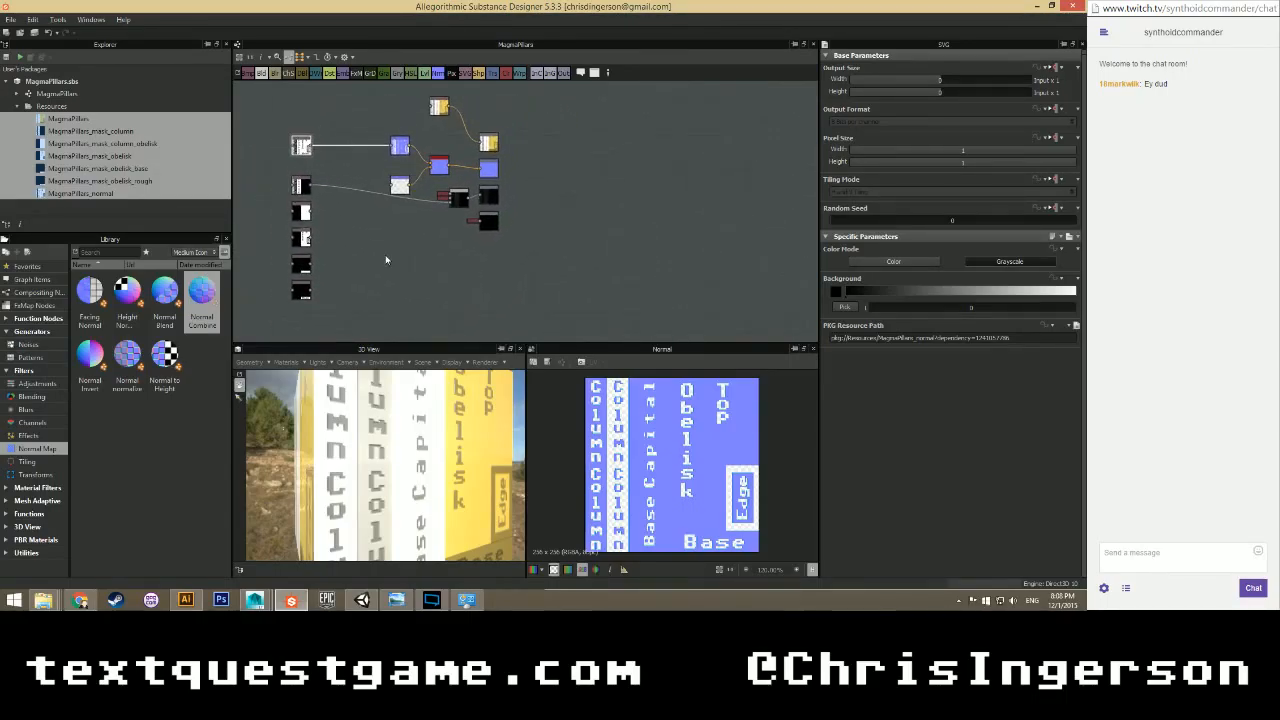
scroll(386, 258, up, 1)
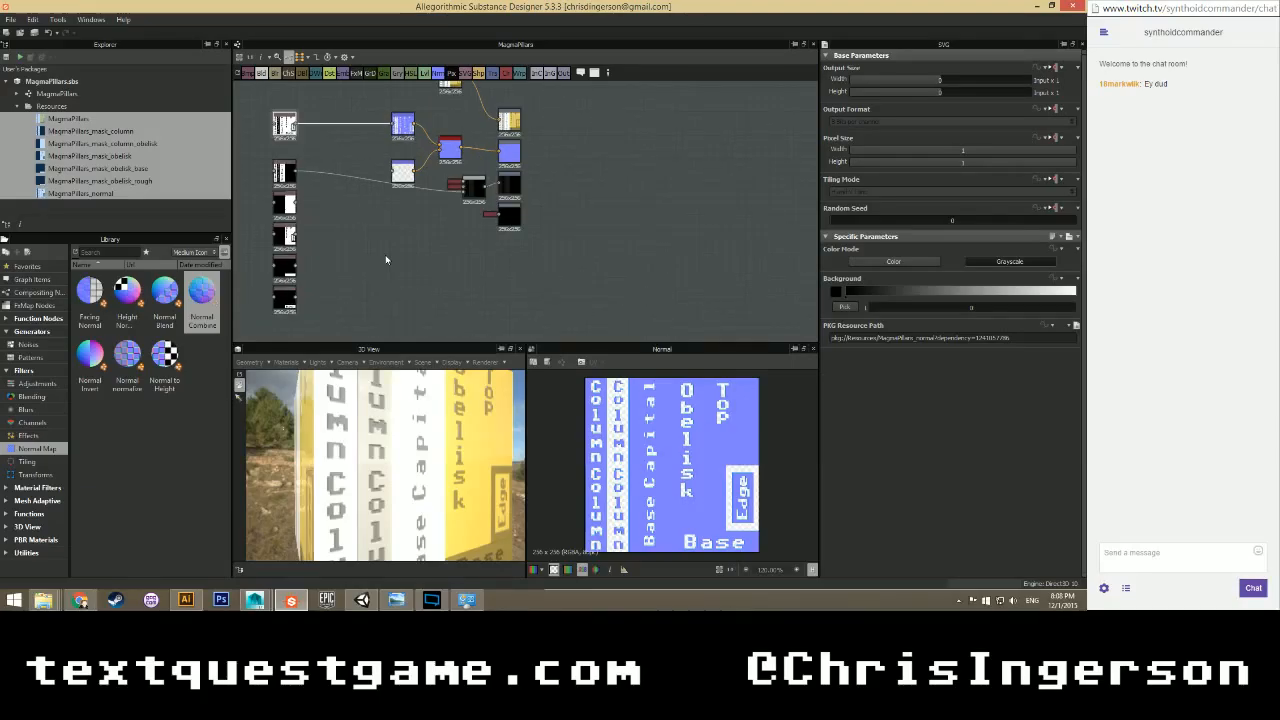
middle_drag(392, 221, 329, 229)
Display the Normal Combine output and parameters, then orbit the 3D view to the Edge face.
scroll(308, 271, up, 1)
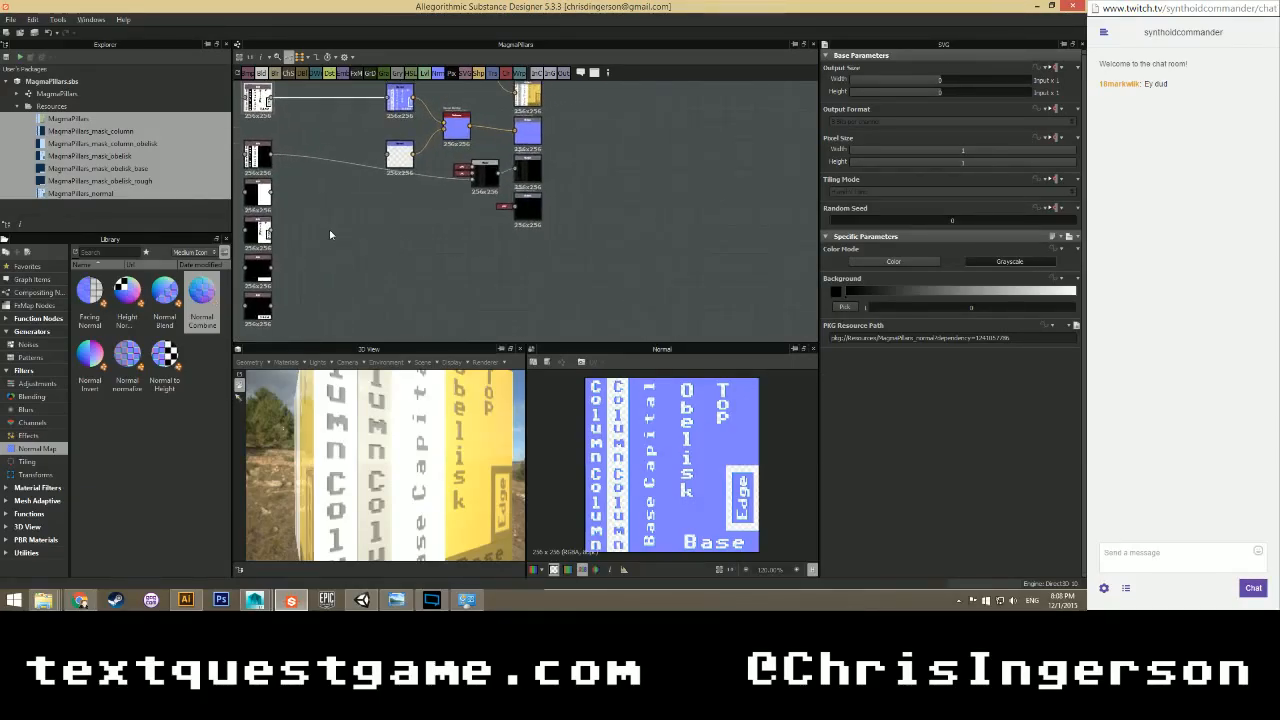
middle_drag(281, 190, 321, 216)
scroll(348, 243, down, 1)
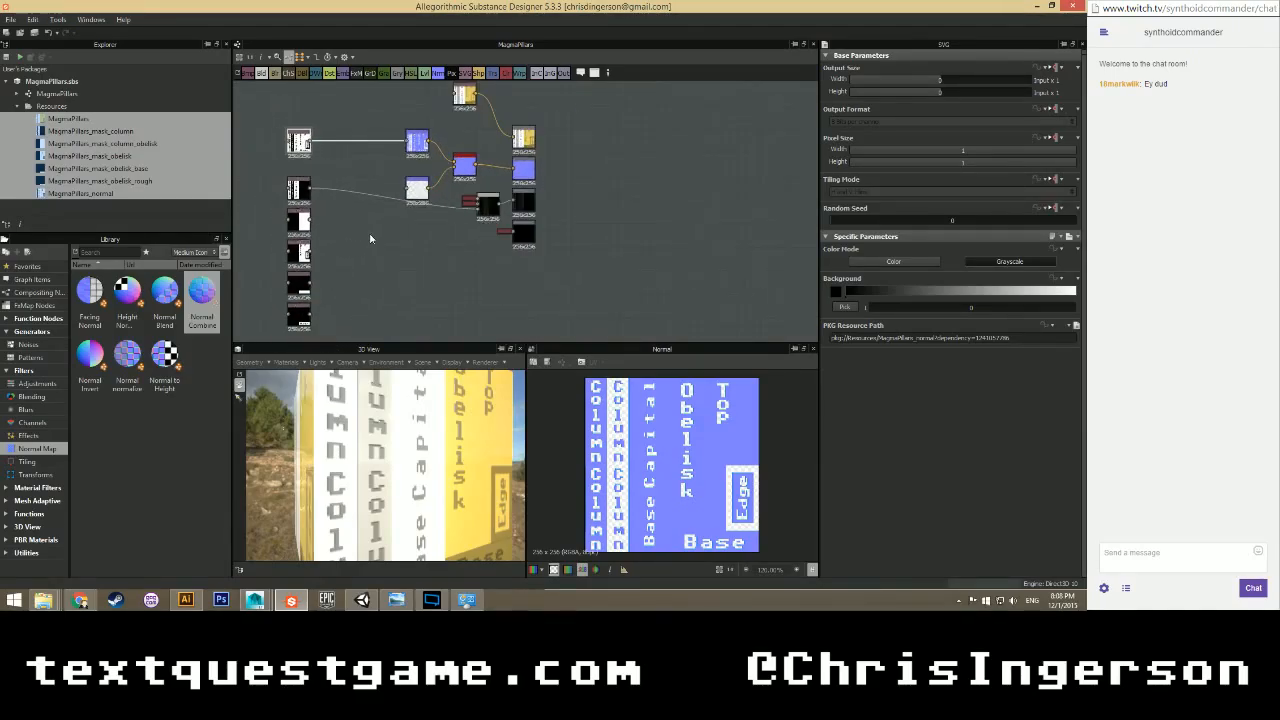
scroll(381, 215, up, 3)
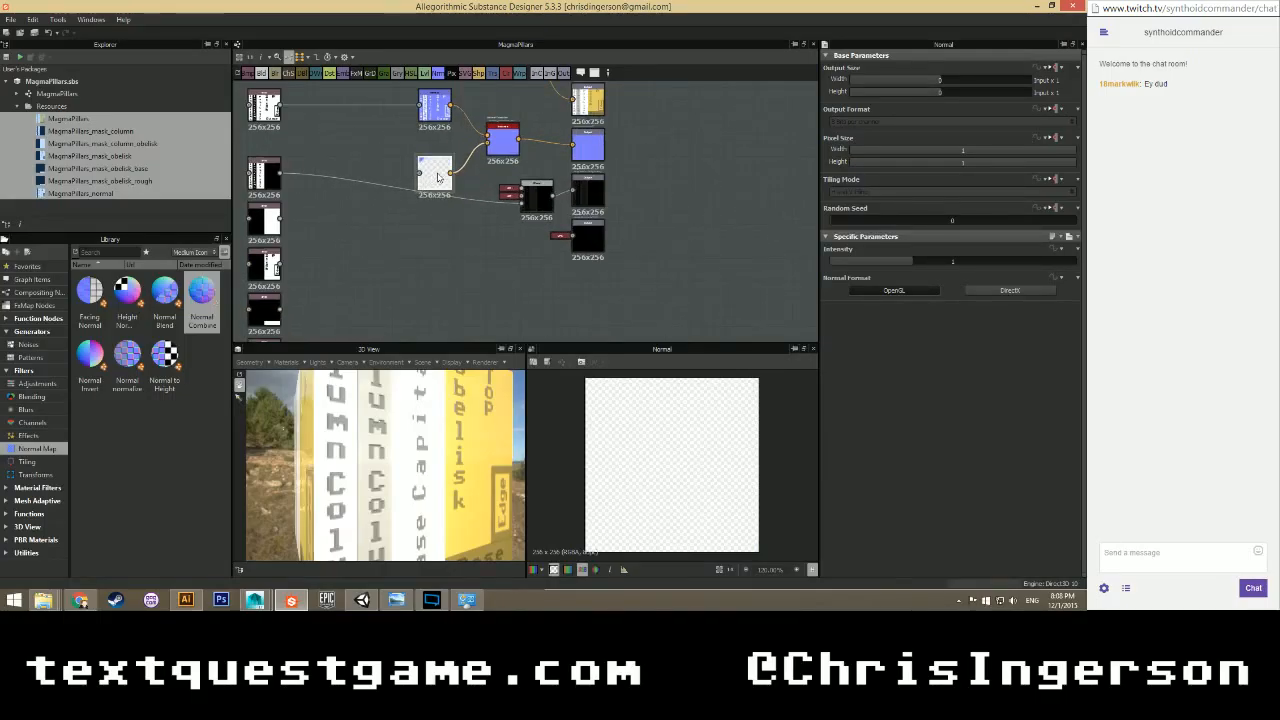
click(509, 140)
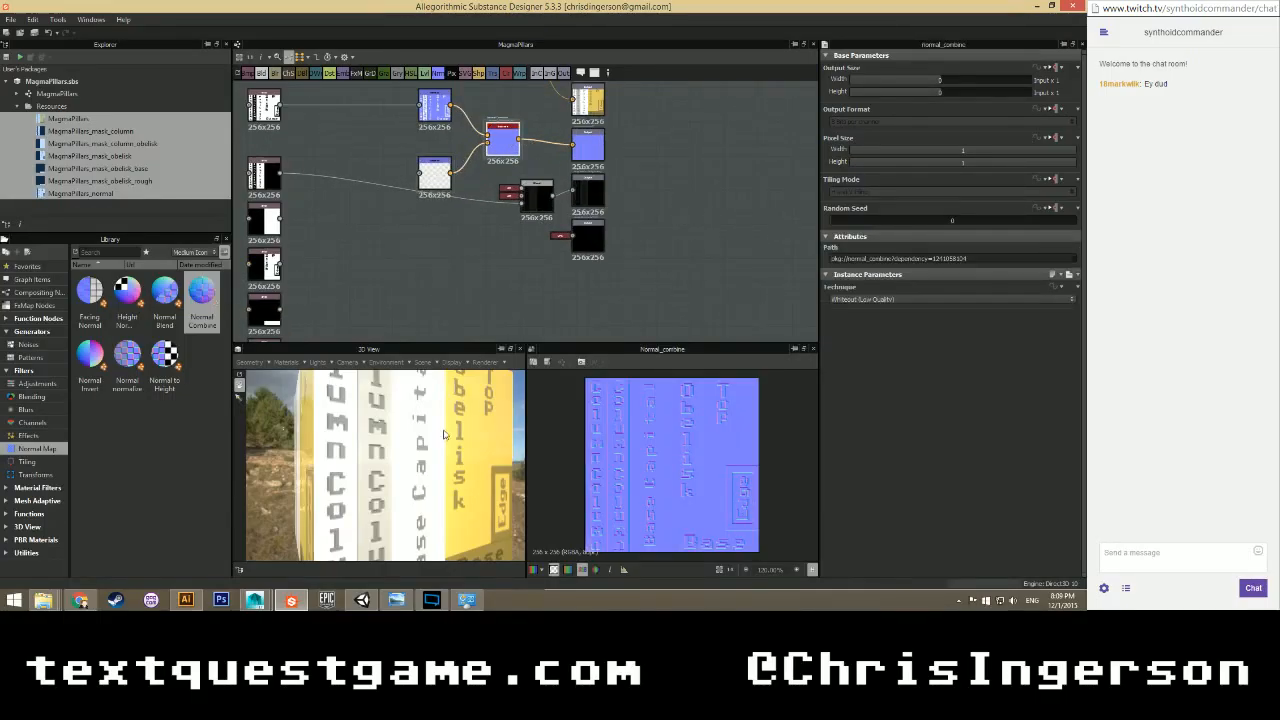
drag(417, 467, 466, 459)
Set the Uniform Color node's output colour to 200.
click(504, 196)
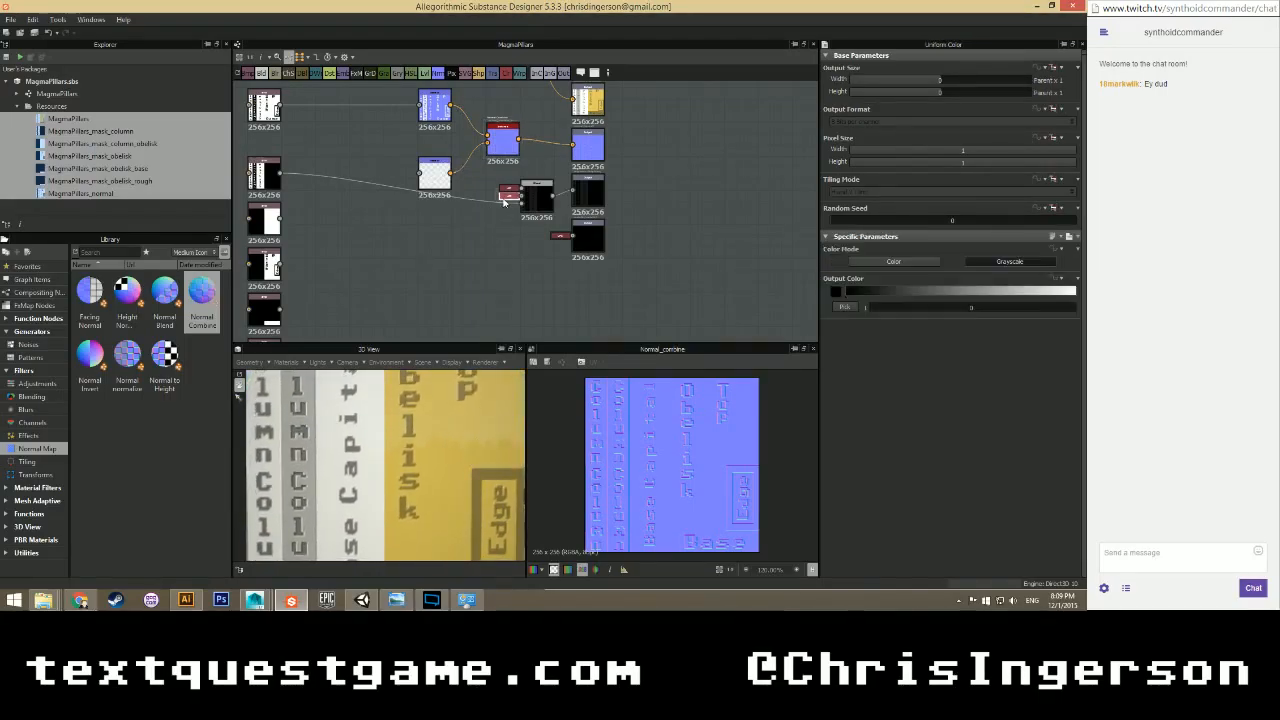
drag(870, 307, 1075, 307)
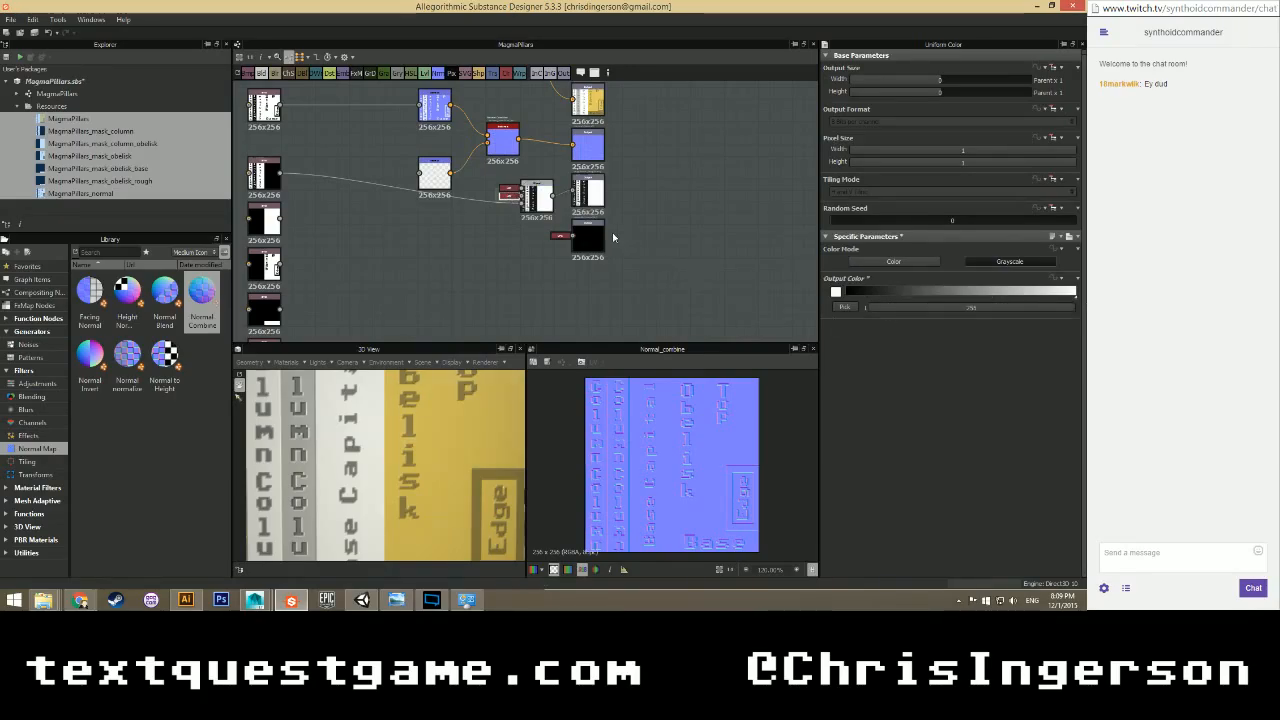
click(886, 307)
double_click(970, 307)
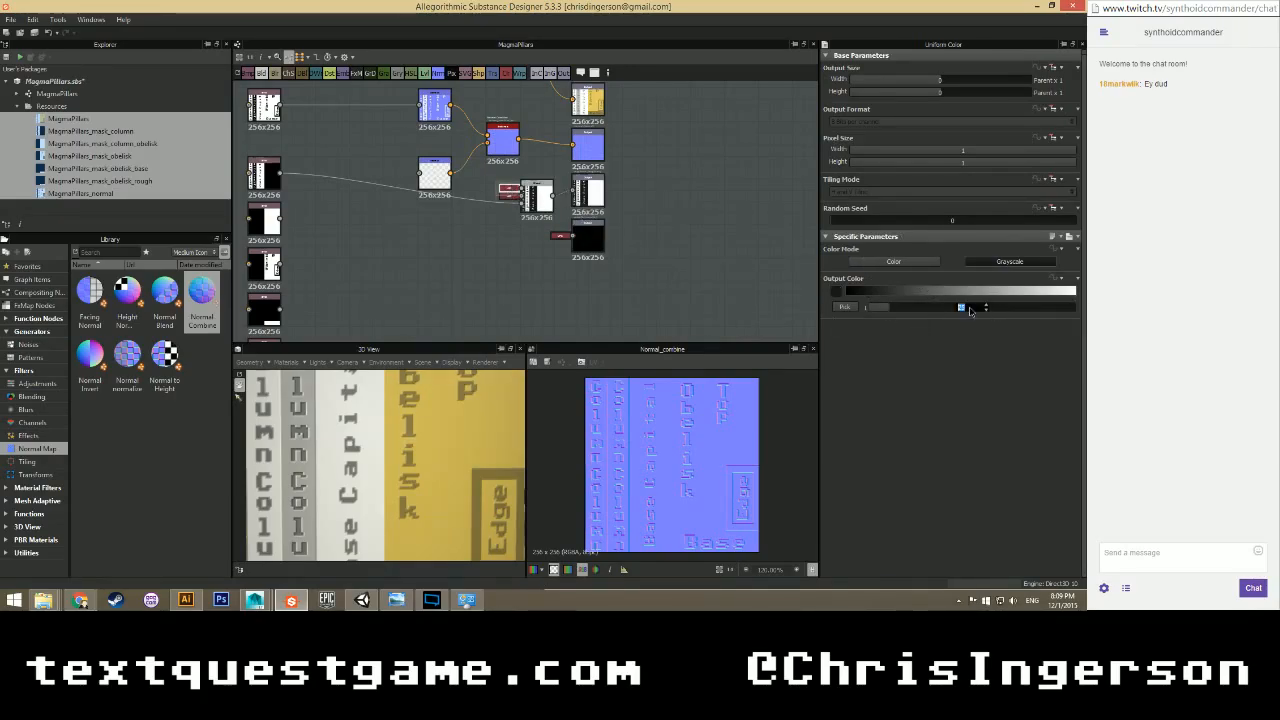
text(200)
key(Return)
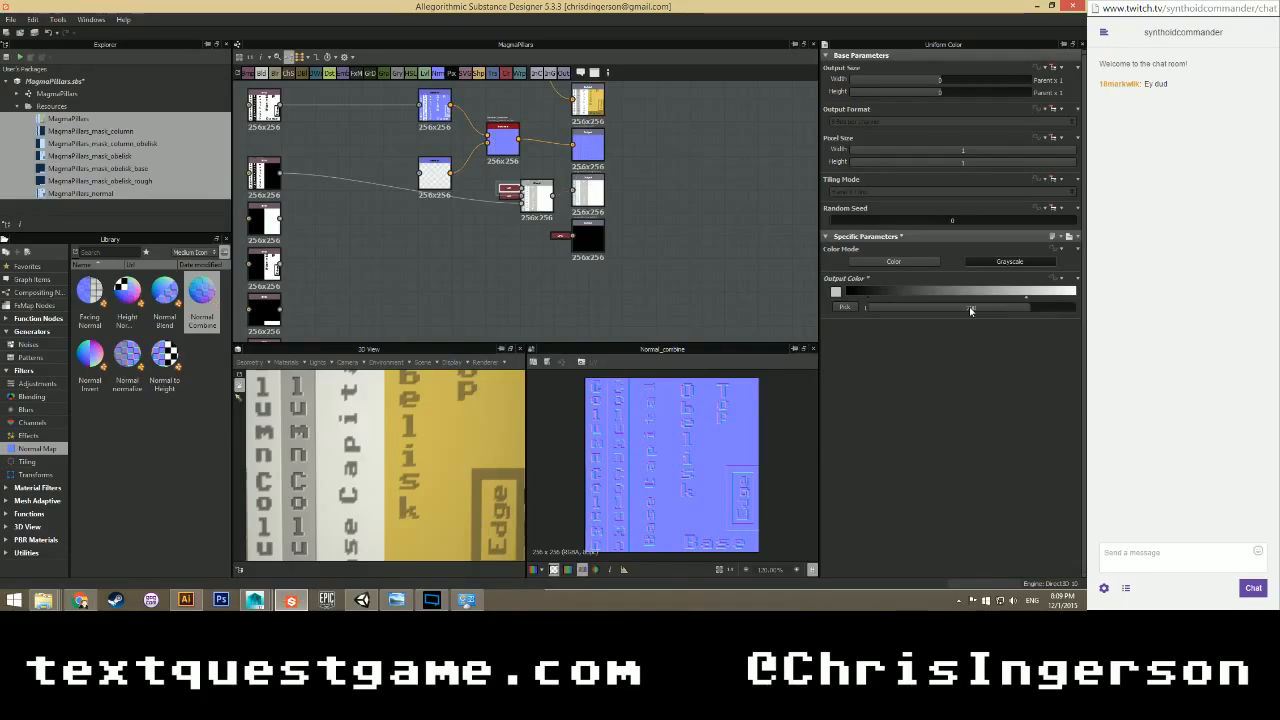
Inspect the pillar's Base, Column and Edge faces in 3D and display the Normal node's output.
scroll(424, 442, down, 5)
drag(406, 434, 406, 460)
scroll(405, 447, down, 5)
scroll(411, 437, up, 4)
middle_drag(411, 435, 401, 448)
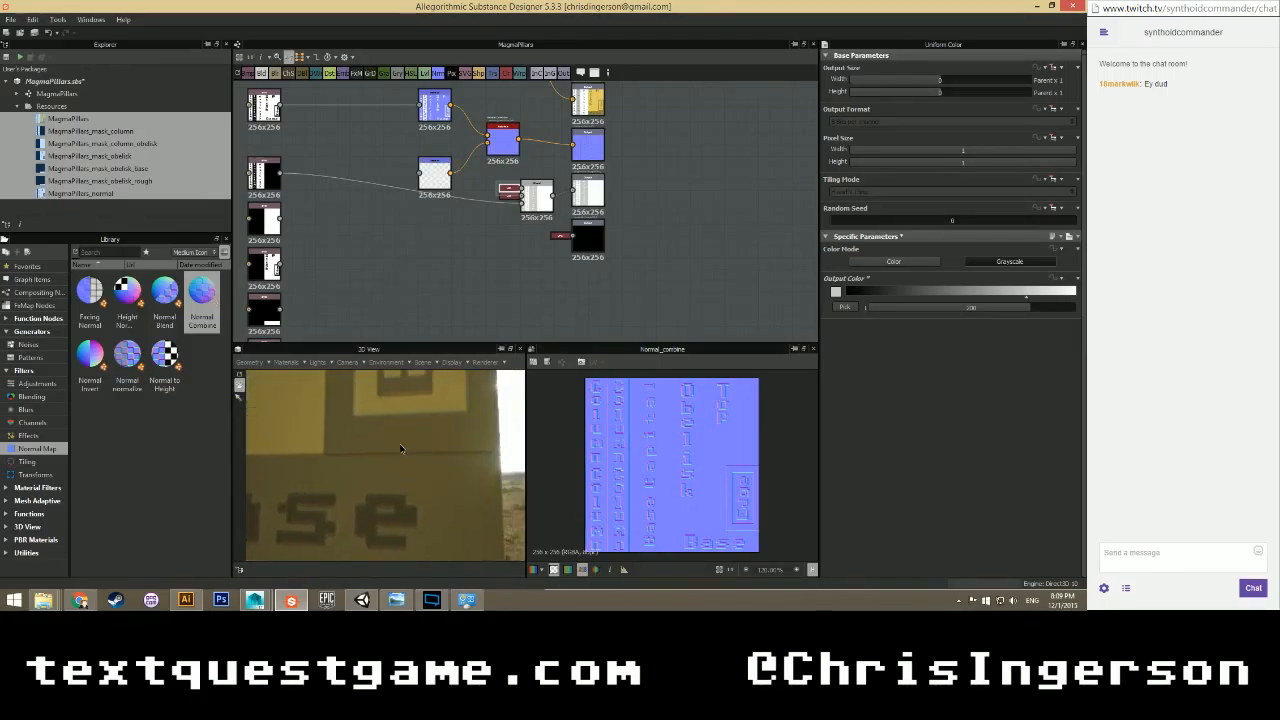
scroll(398, 446, down, 3)
drag(397, 453, 346, 440)
click(445, 118)
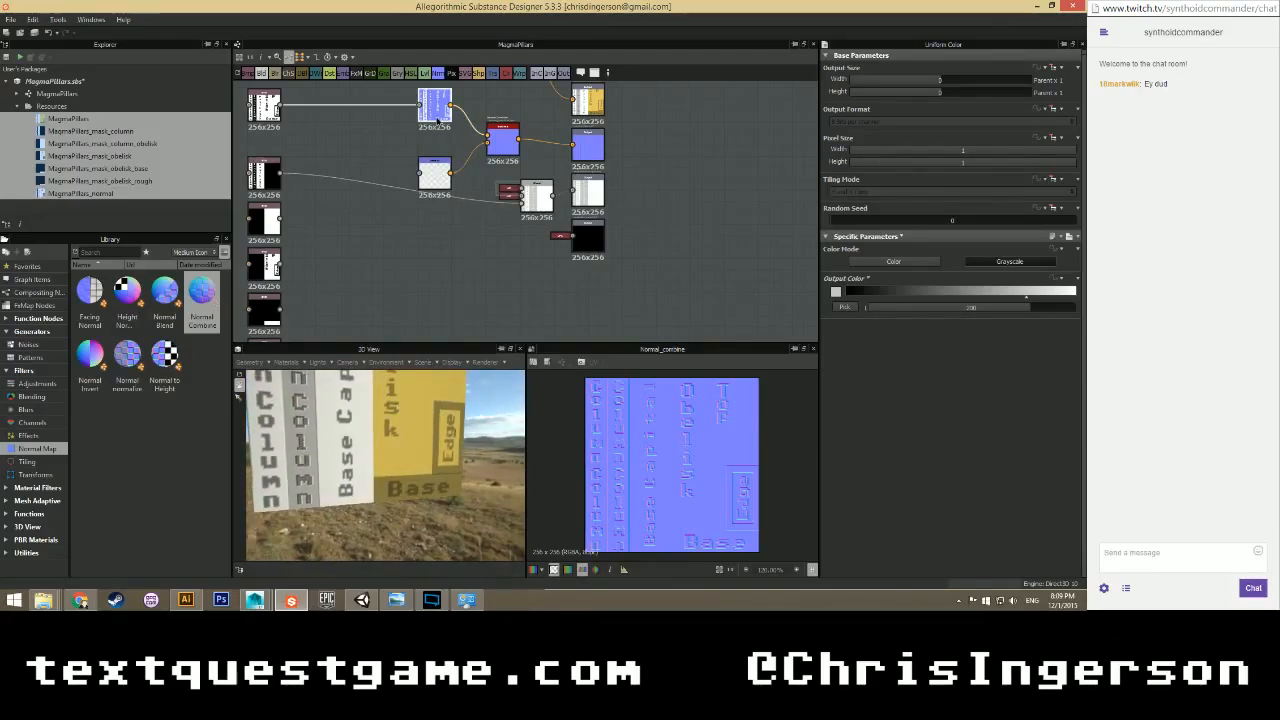
drag(425, 472, 300, 462)
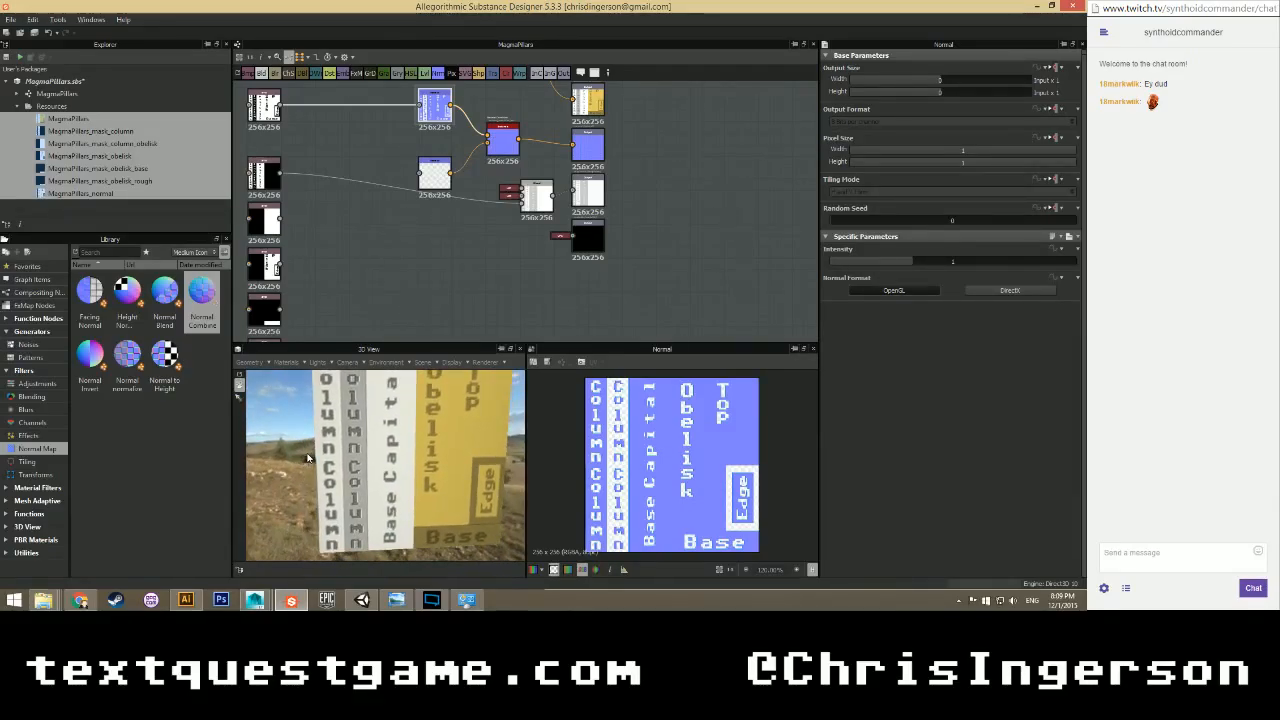
Save the MagmaPillars package.
click(134, 156)
click(17, 106)
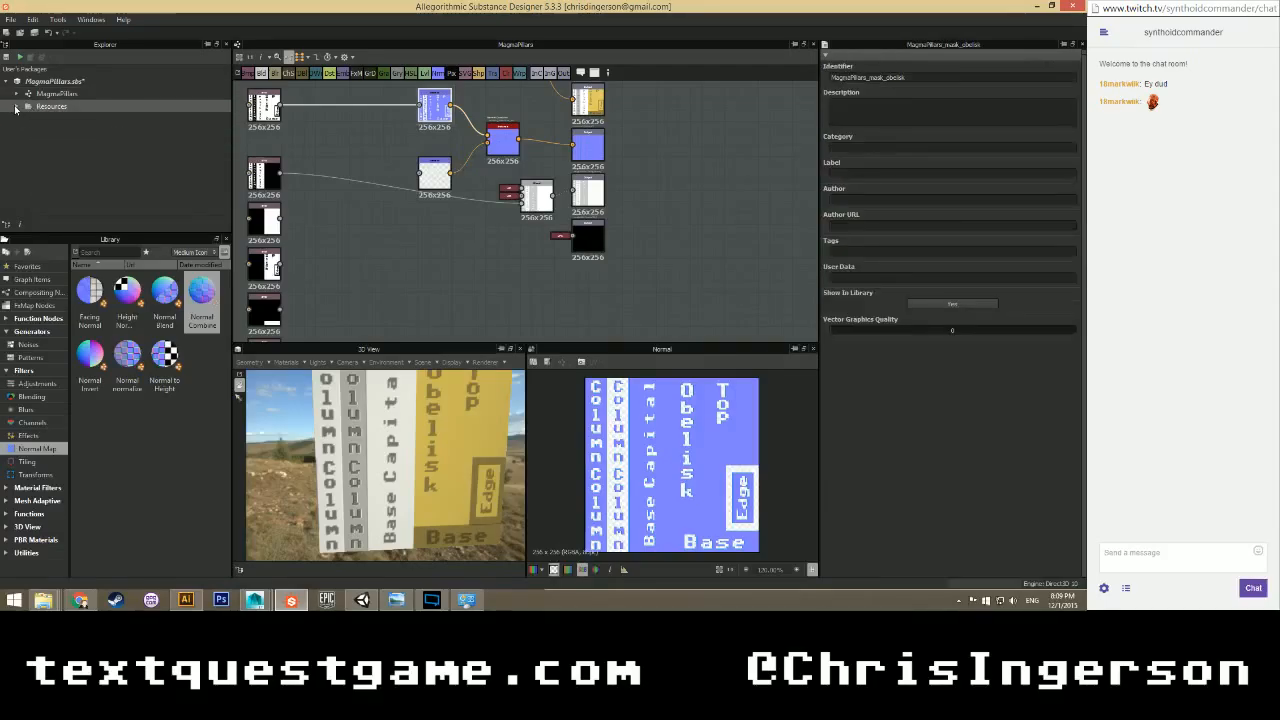
click(72, 94)
click(66, 82)
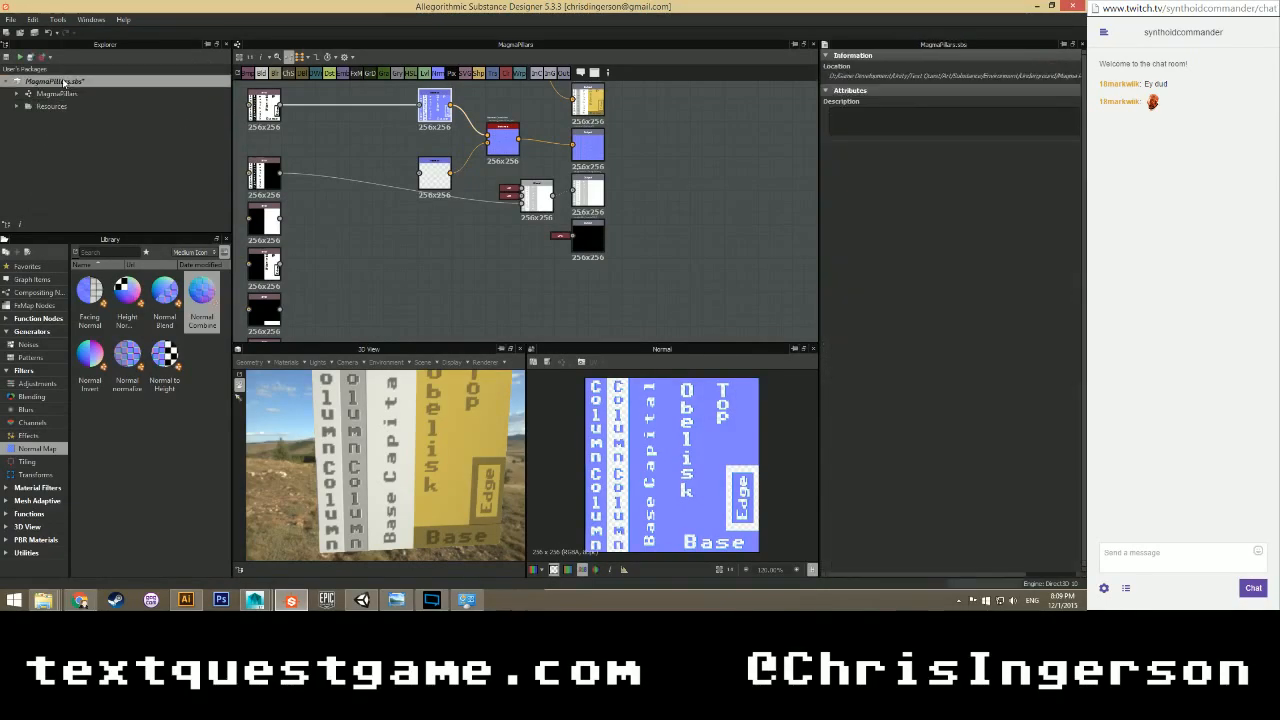
key(ctrl+s)
Gather the five SVG mask nodes and move them to the left of the graph.
click(355, 238)
scroll(355, 240, up, 2)
middle_drag(342, 185, 405, 219)
click(528, 188)
scroll(455, 229, down, 3)
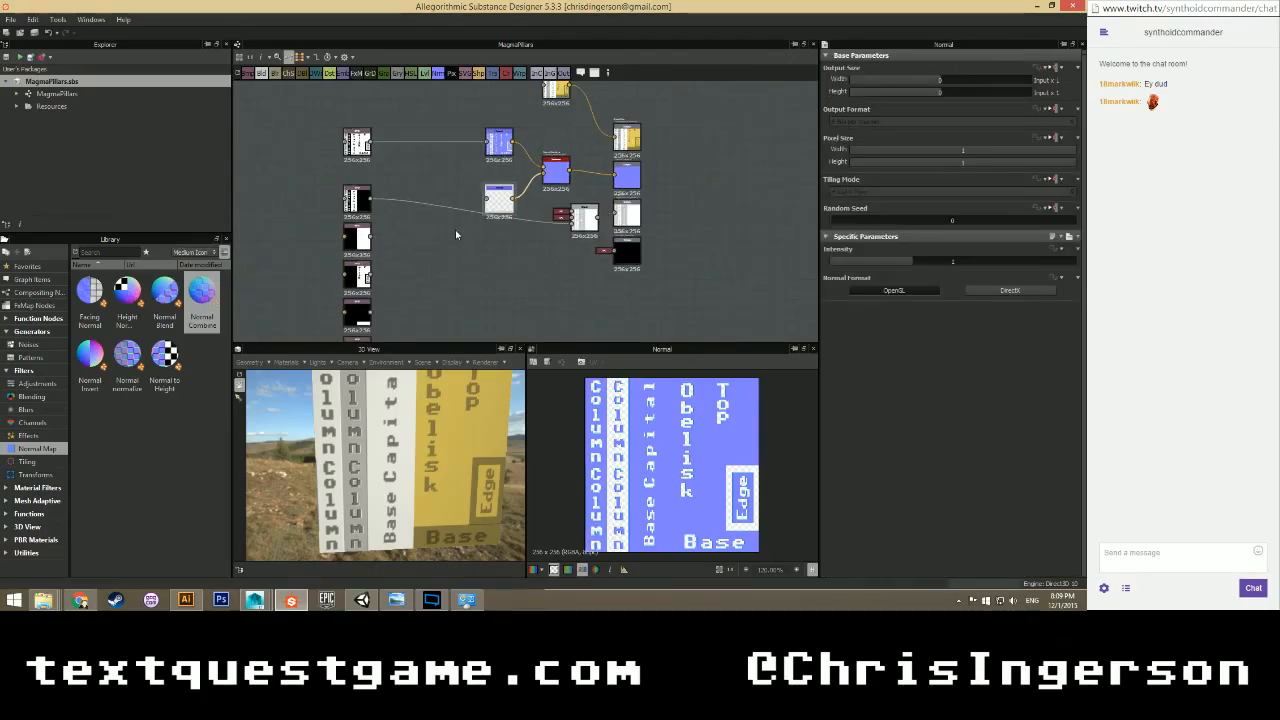
middle_drag(454, 267, 467, 210)
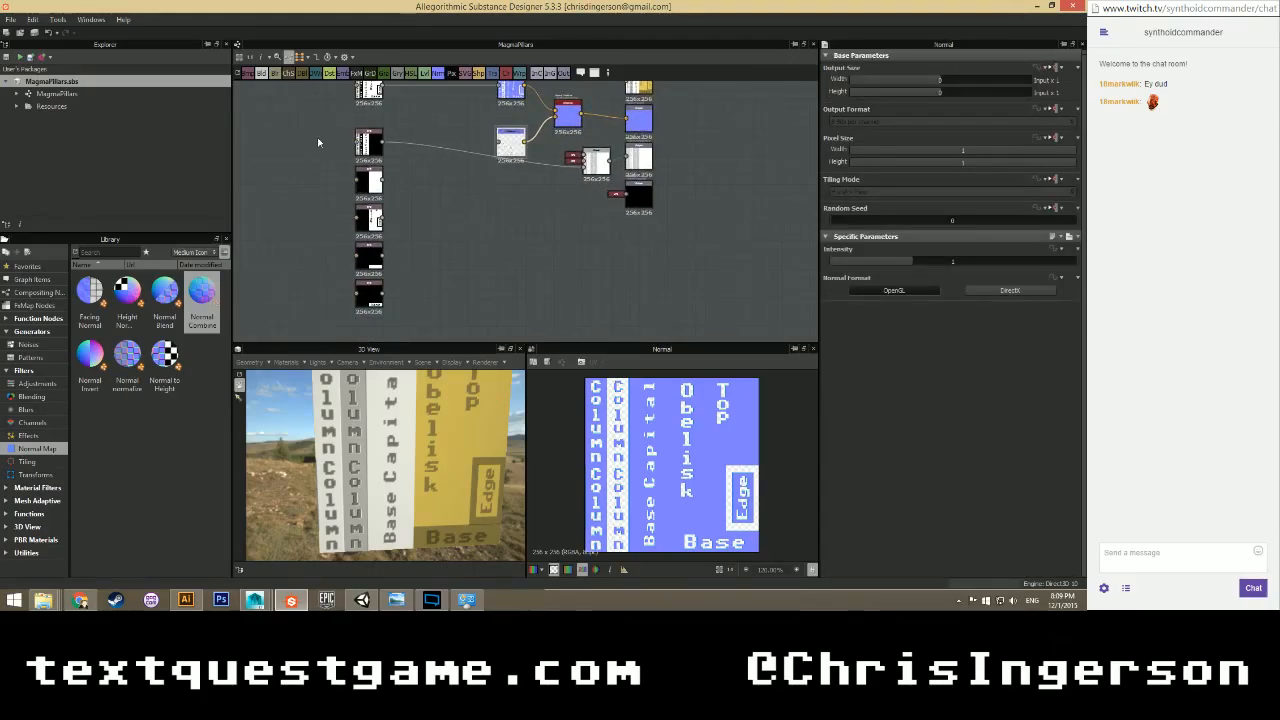
drag(318, 142, 254, 287)
middle_drag(294, 281, 414, 260)
scroll(350, 257, up, 2)
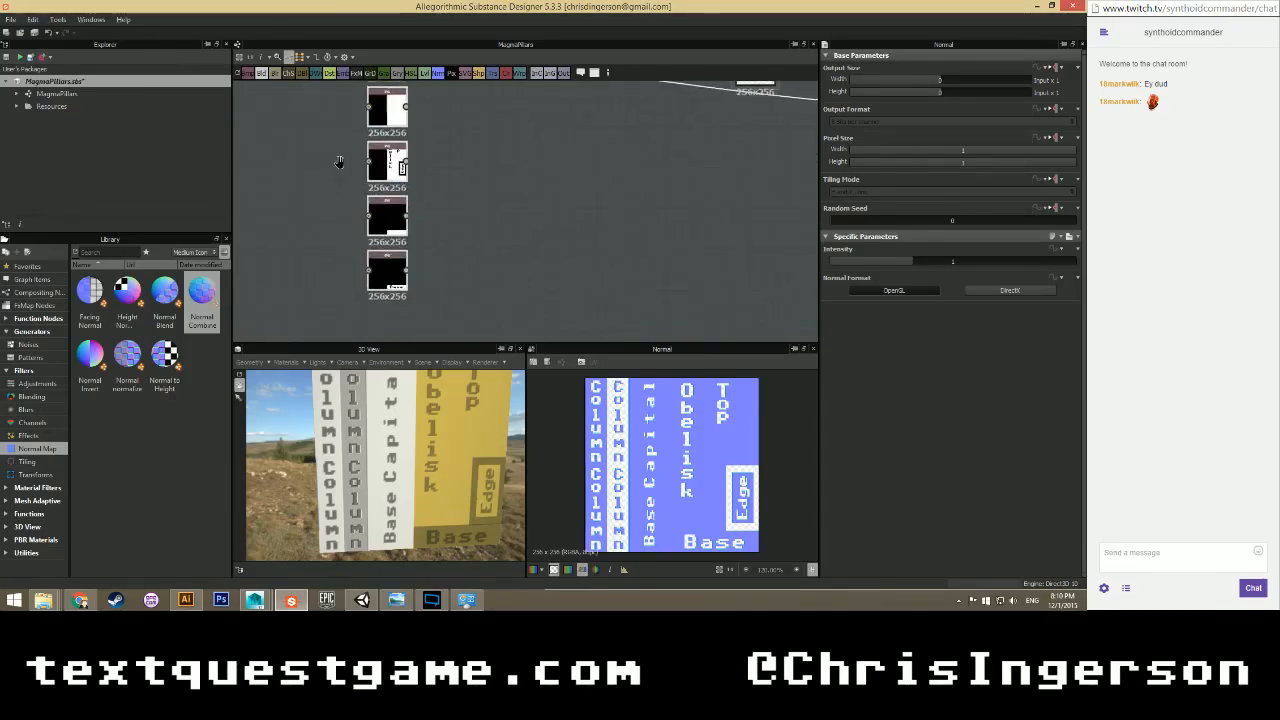
middle_drag(340, 162, 328, 249)
scroll(328, 249, up, 2)
scroll(339, 201, down, 6)
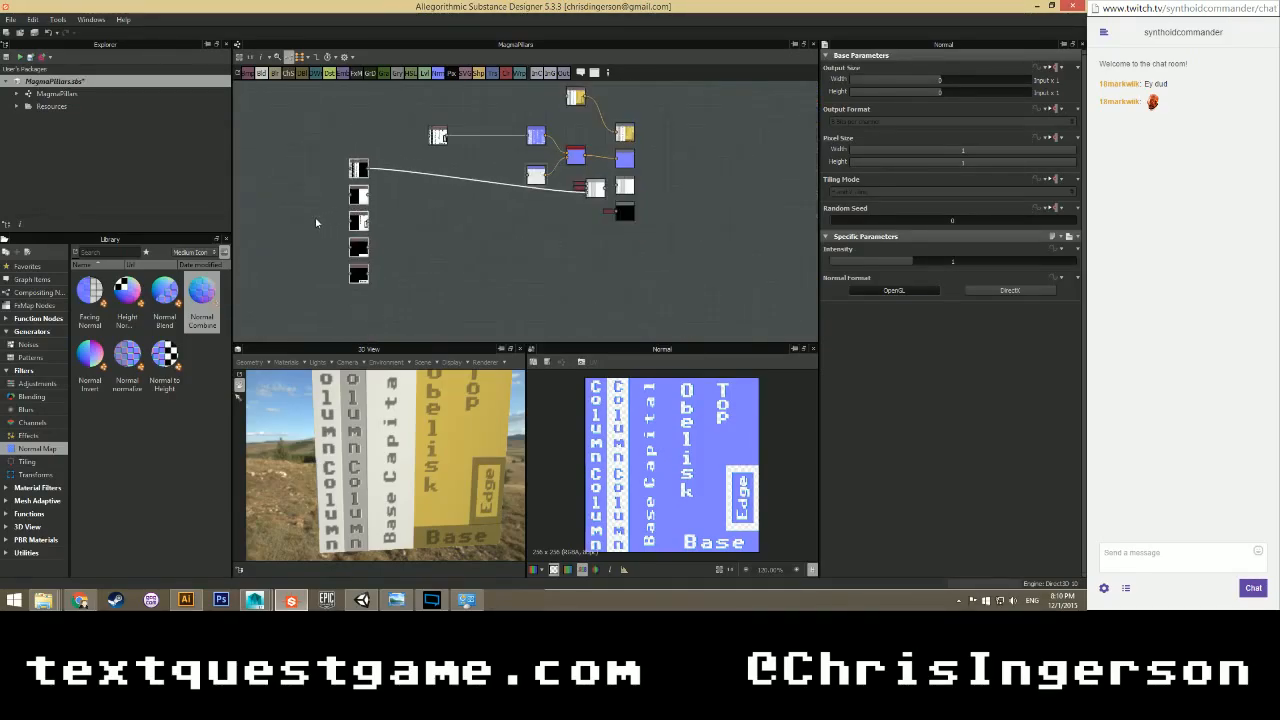
Wrap the SVG mask nodes in a frame with red value 130, titled 'Masks'.
right_click(355, 270)
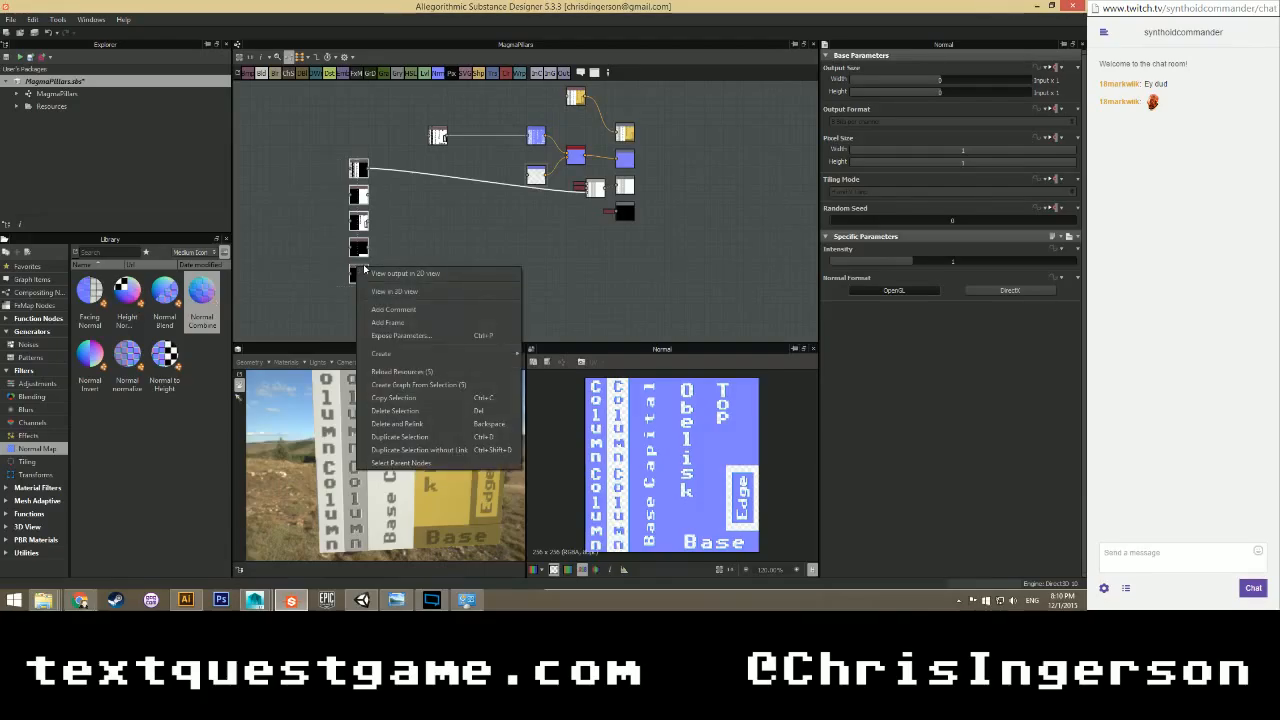
click(380, 323)
scroll(375, 296, up, 2)
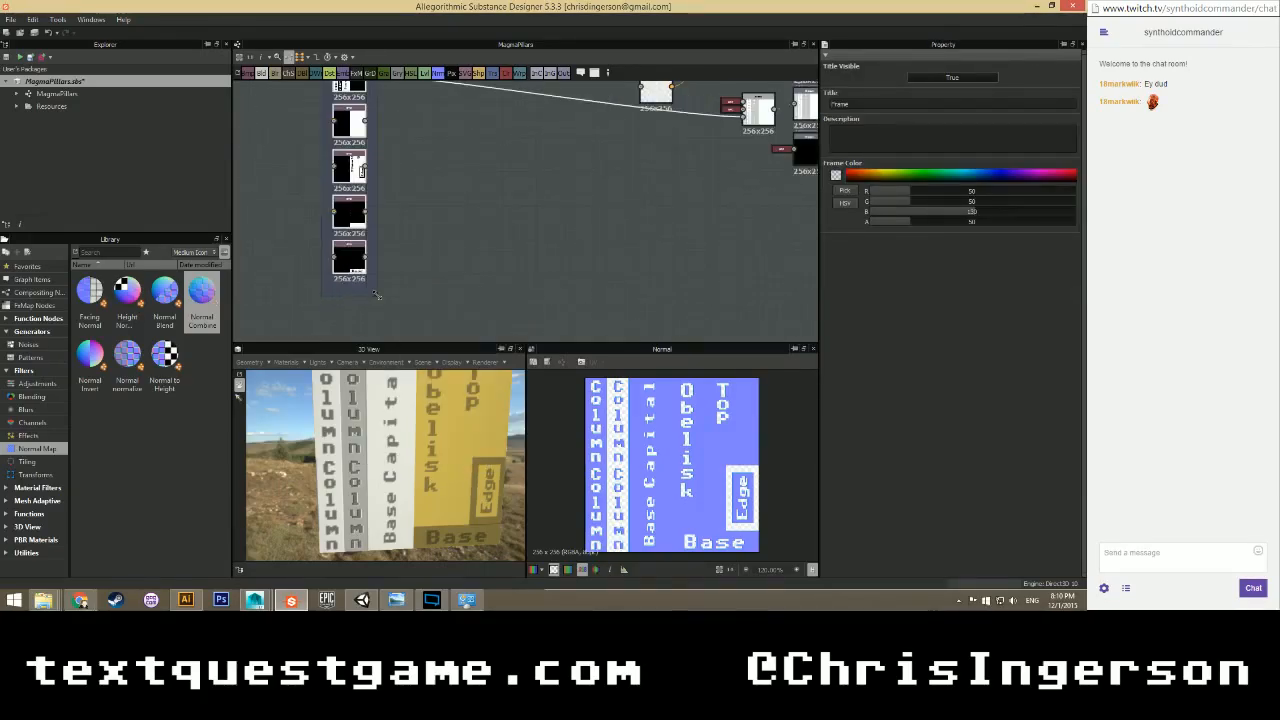
scroll(382, 287, down, 2)
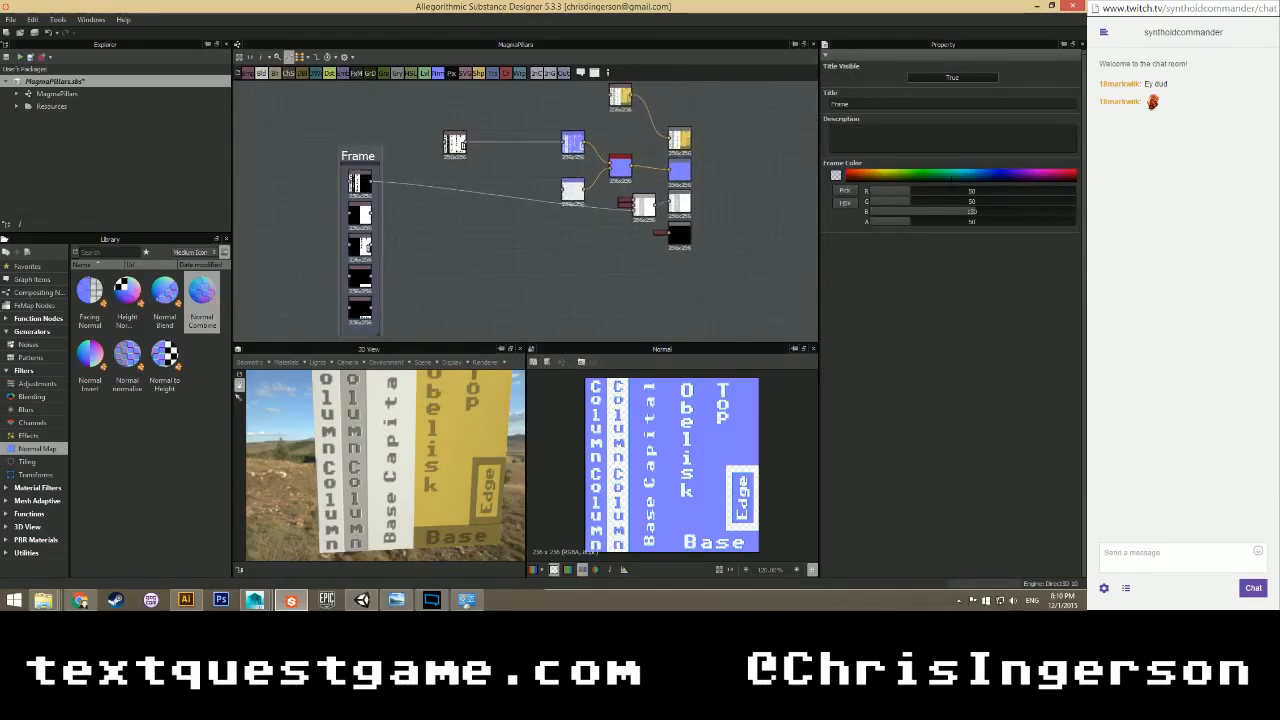
double_click(969, 192)
text(130)
key(Tab)
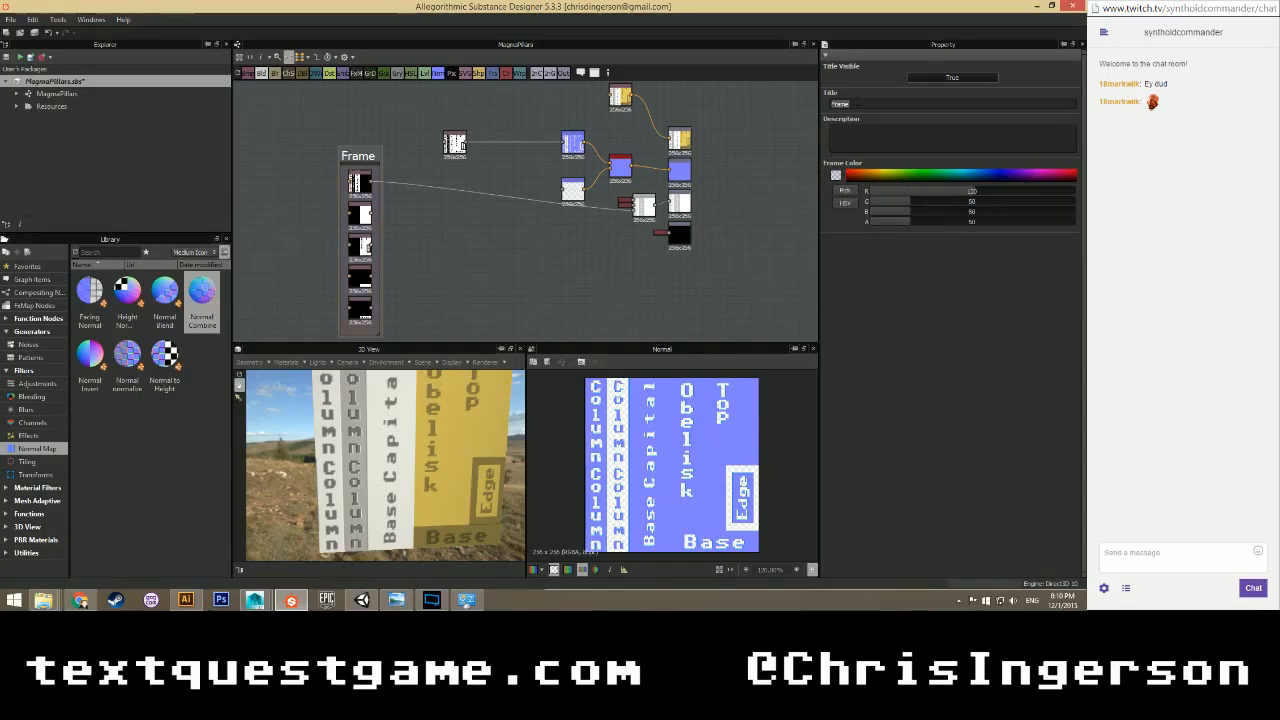
text(Masks)
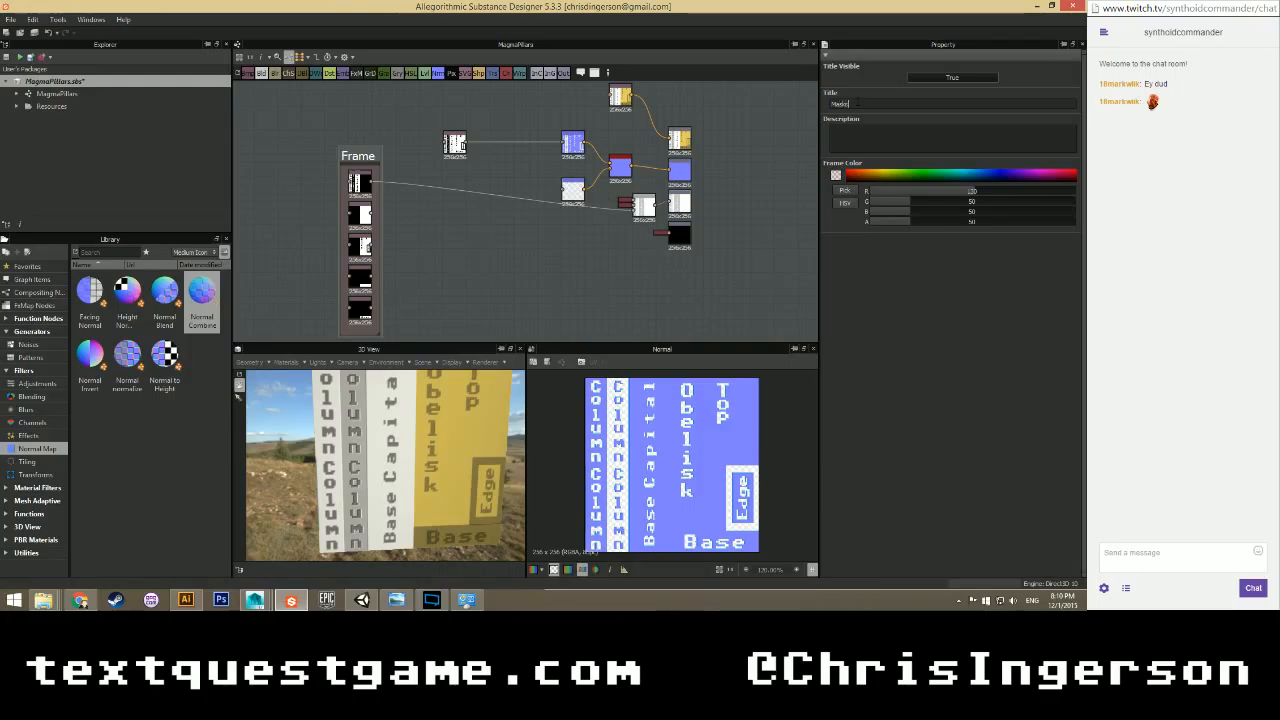
scroll(436, 228, up, 2)
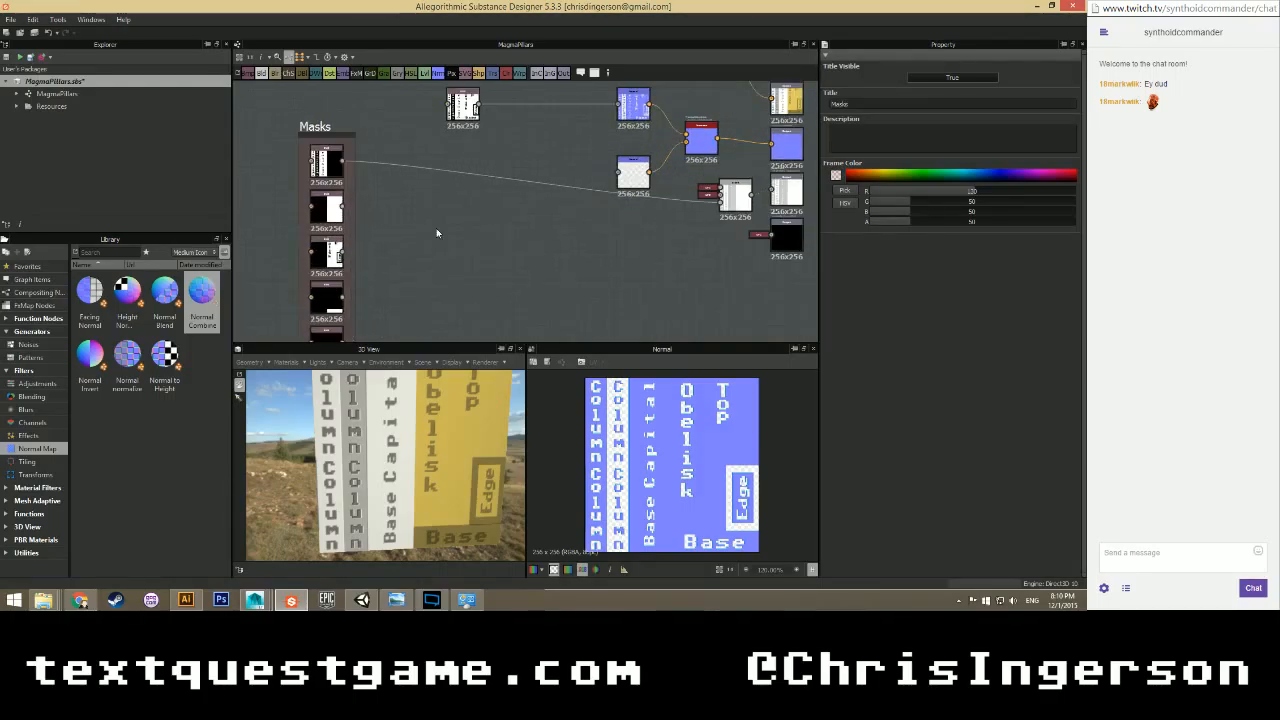
middle_drag(447, 254, 391, 200)
middle_drag(437, 165, 423, 219)
scroll(437, 230, down, 1)
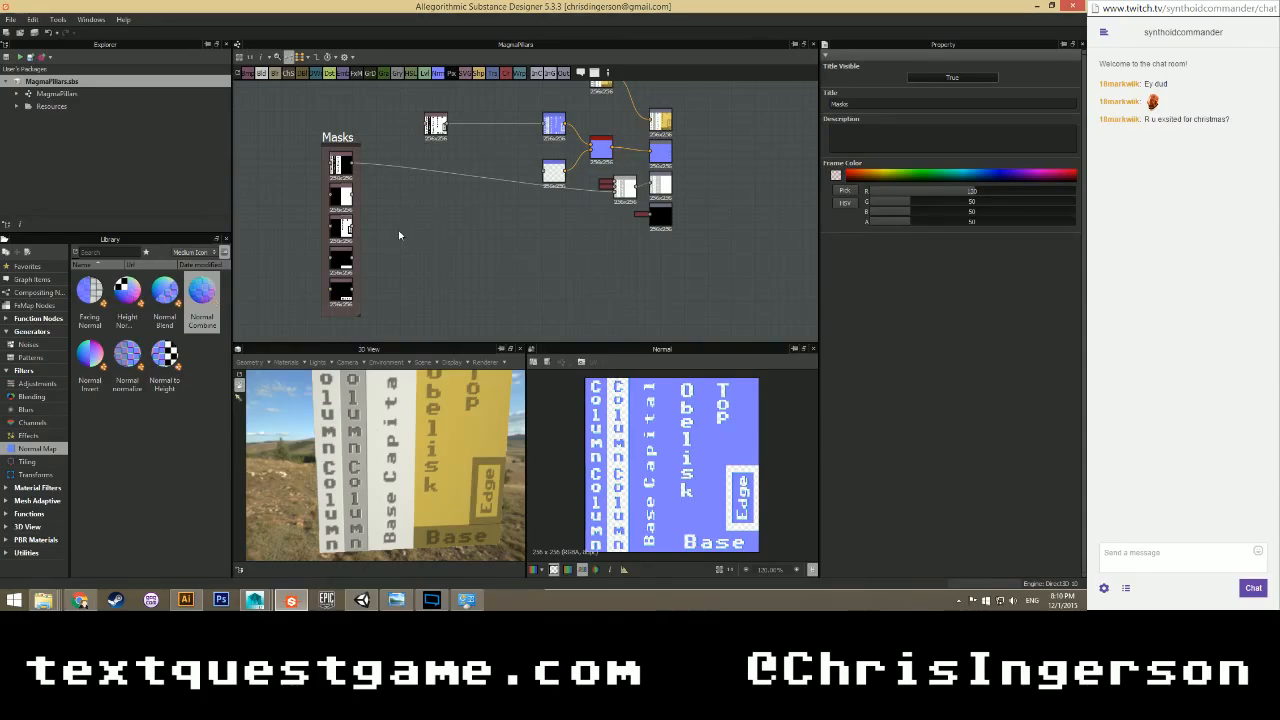
scroll(397, 217, up, 4)
scroll(397, 217, down, 3)
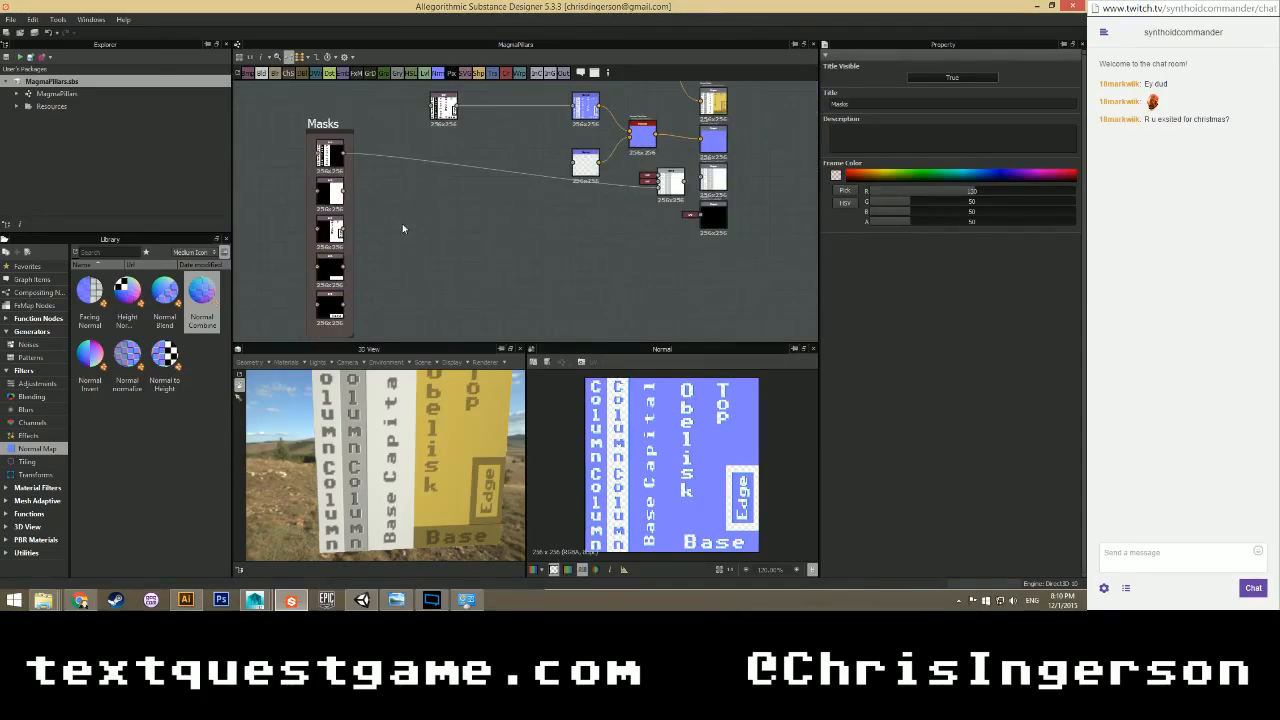
mouse_move(402, 227)
middle_down()
mouse_move(378, 190)
mouse_move(373, 219)
mouse_move(388, 233)
middle_up()
scroll(374, 219, up, 1)
scroll(393, 217, down, 1)
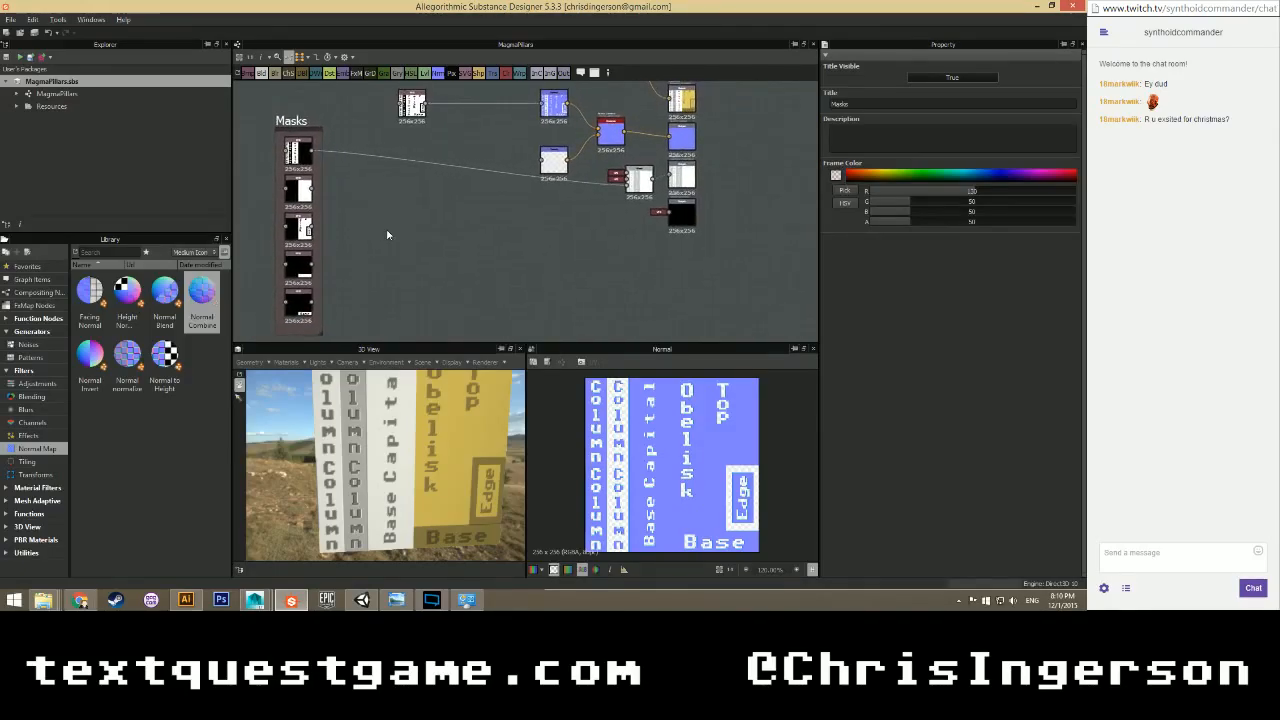
scroll(387, 232, up, 1)
scroll(385, 232, up, 1)
scroll(341, 208, up, 1)
middle_drag(301, 184, 366, 197)
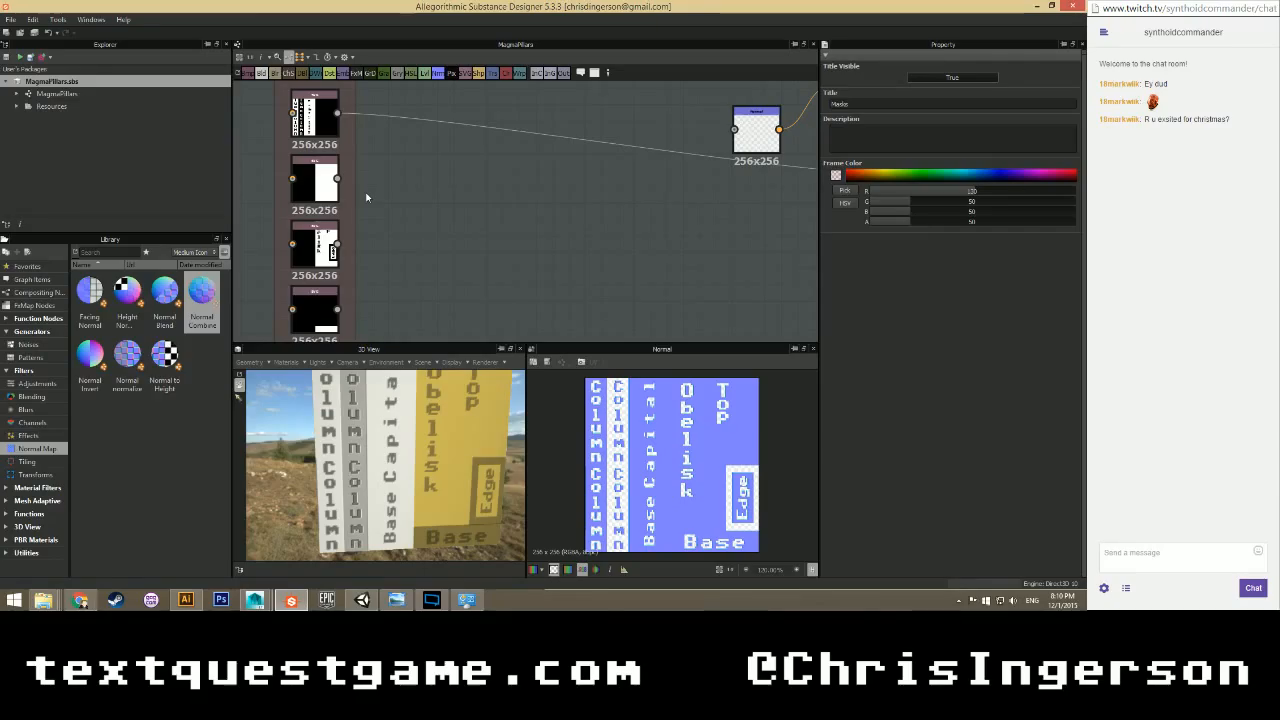
scroll(367, 197, down, 1)
scroll(379, 194, down, 1)
mouse_move(431, 226)
middle_down()
mouse_move(411, 196)
mouse_move(409, 217)
middle_up()
scroll(361, 205, up, 1)
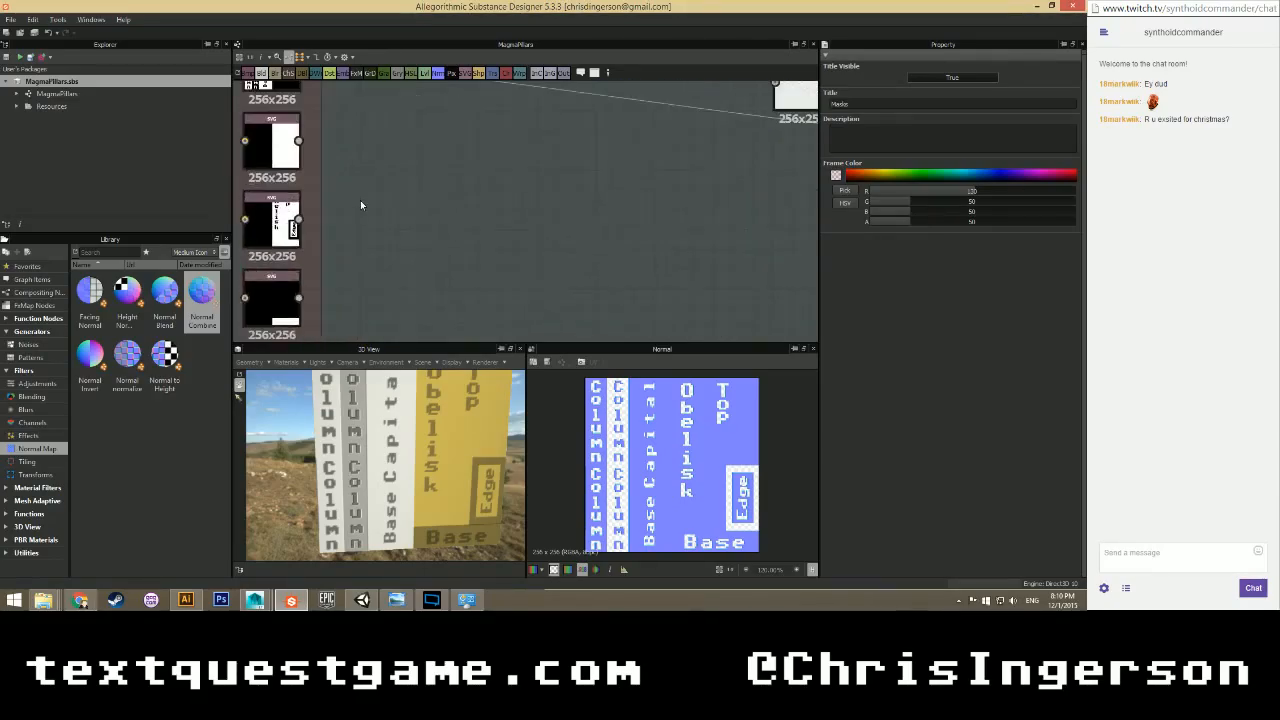
scroll(358, 200, down, 2)
scroll(363, 194, up, 1)
scroll(372, 194, down, 1)
scroll(372, 195, up, 1)
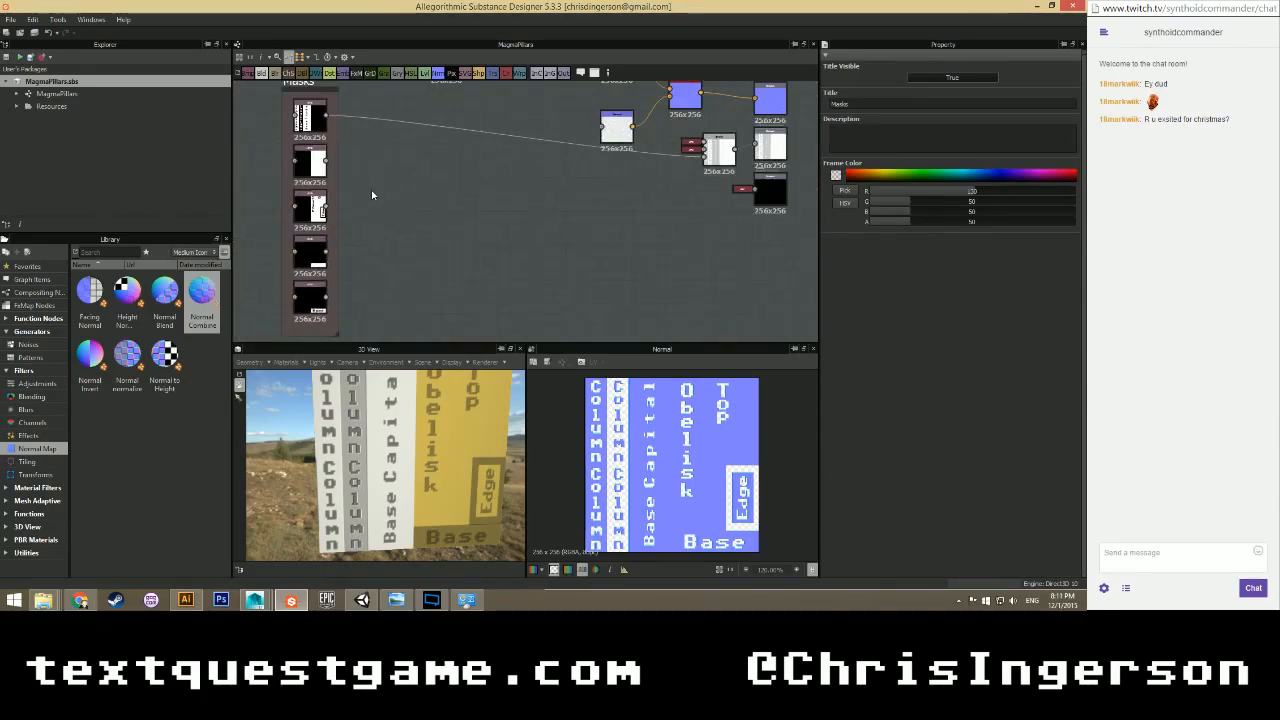
scroll(408, 154, up, 2)
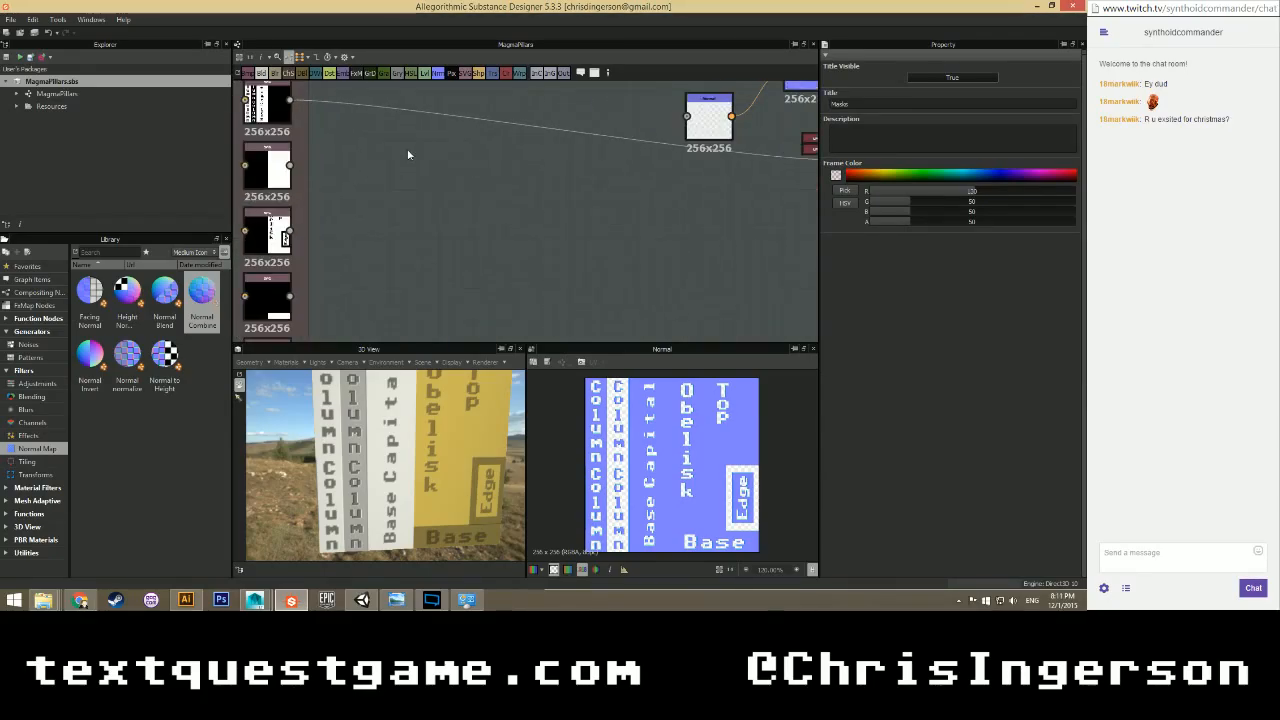
scroll(408, 154, down, 3)
middle_drag(443, 175, 378, 187)
scroll(364, 212, up, 1)
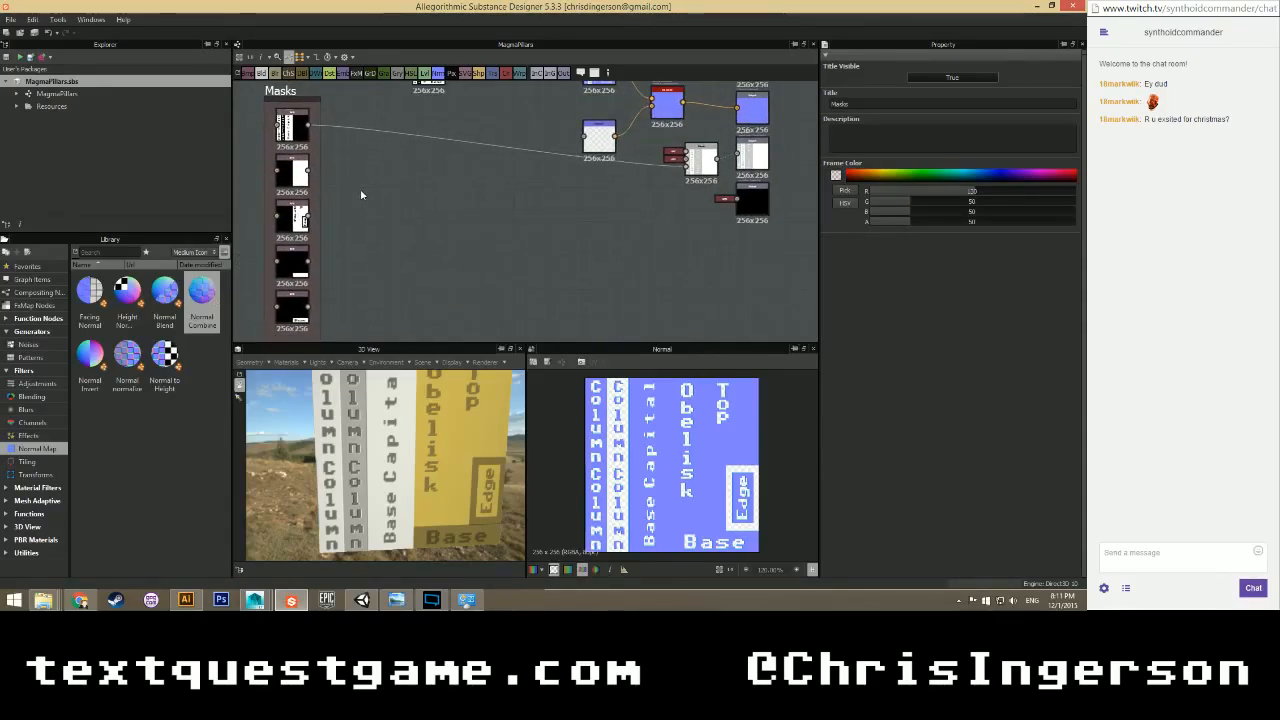
scroll(361, 195, up, 3)
scroll(366, 188, down, 3)
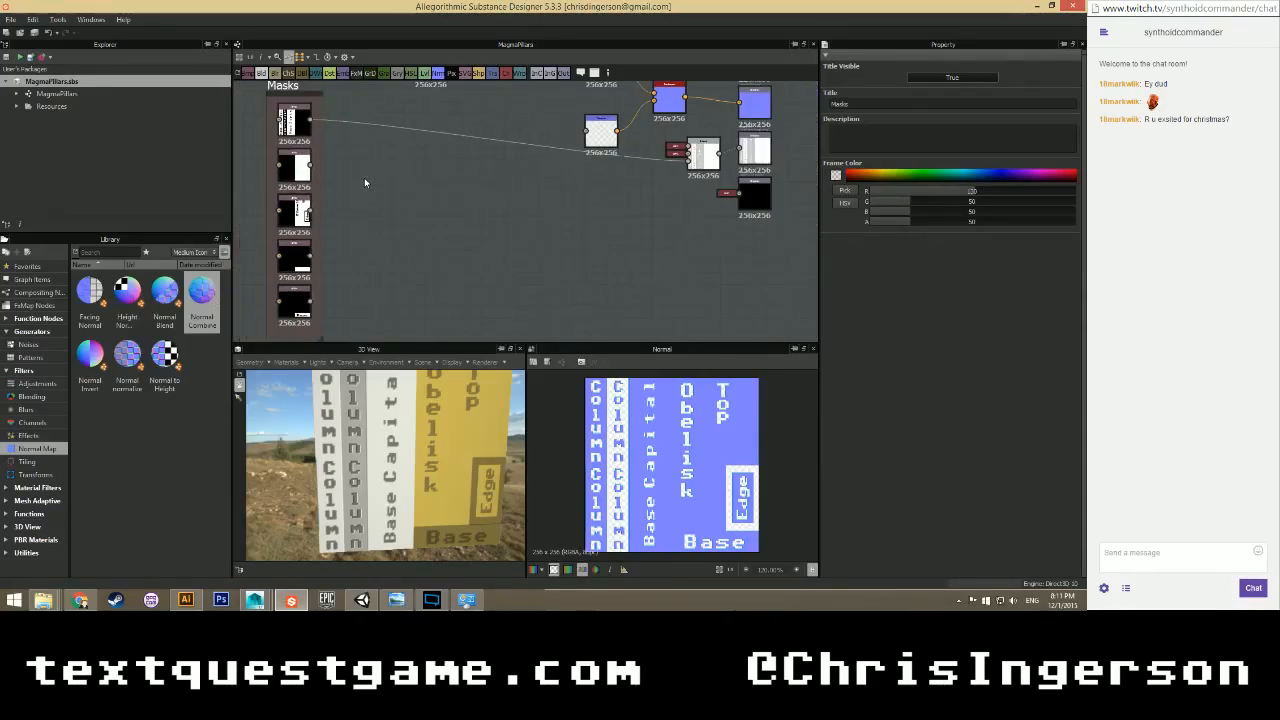
middle_drag(411, 182, 316, 208)
scroll(359, 207, down, 2)
middle_drag(416, 220, 595, 207)
scroll(348, 200, up, 2)
scroll(333, 207, up, 2)
middle_drag(380, 236, 482, 195)
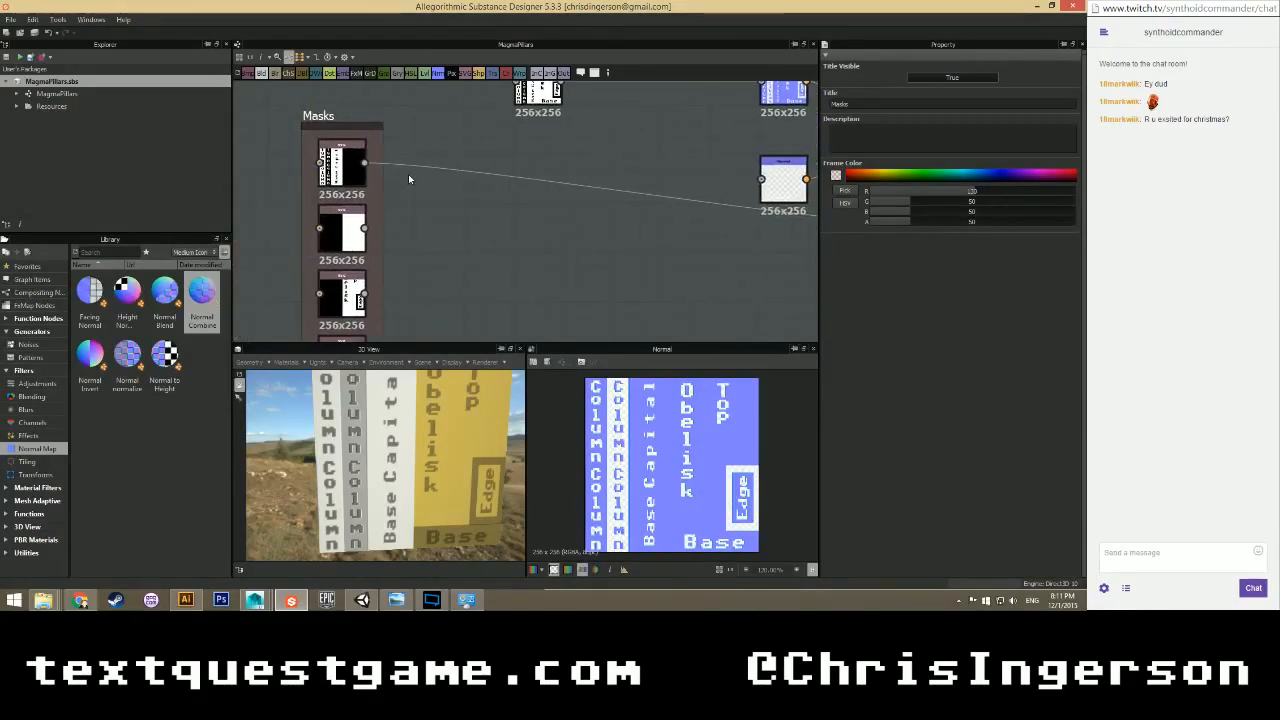
scroll(412, 188, down, 2)
Add a Blend node and feed a Dirt 2 noise from the Library into it.
right_click(500, 194)
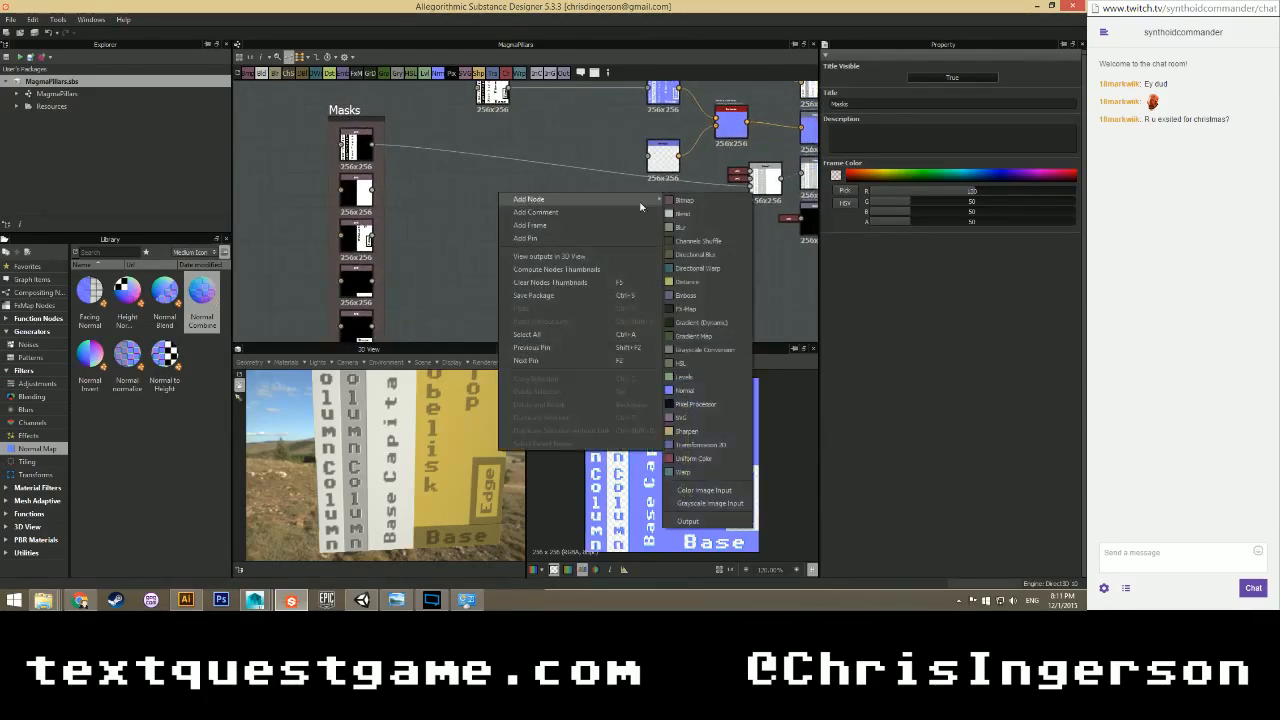
click(705, 228)
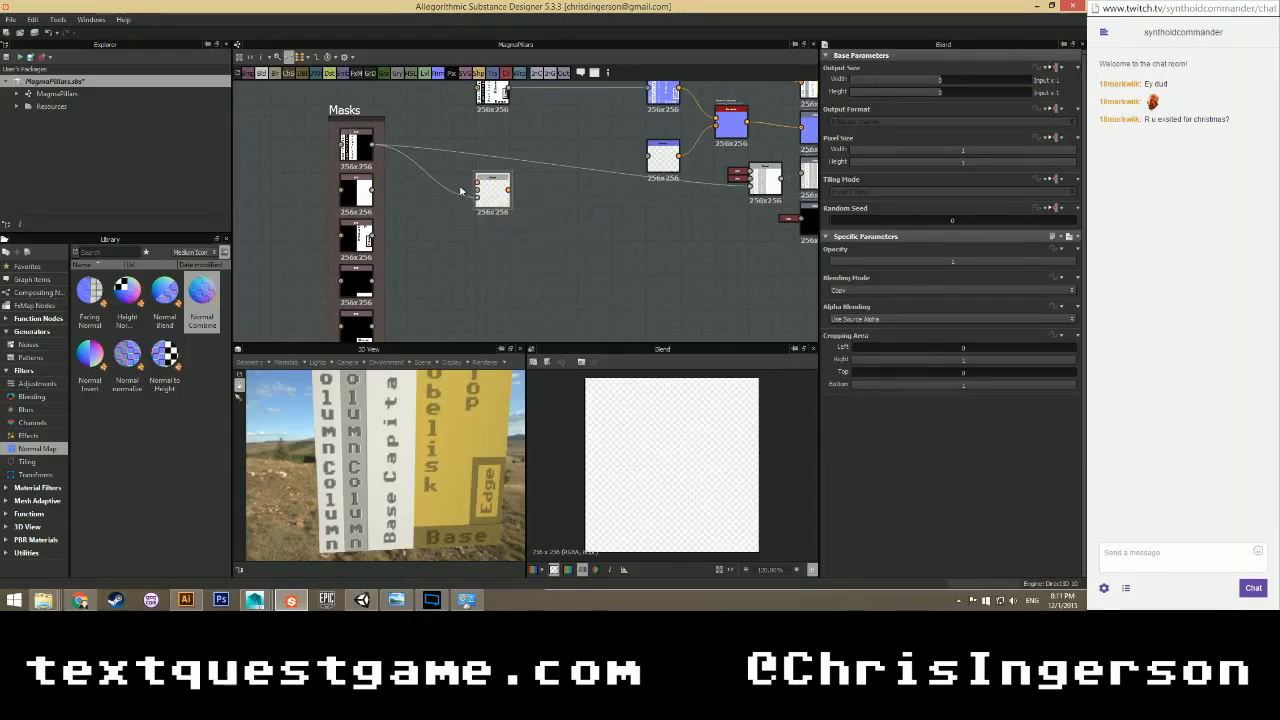
scroll(395, 185, up, 2)
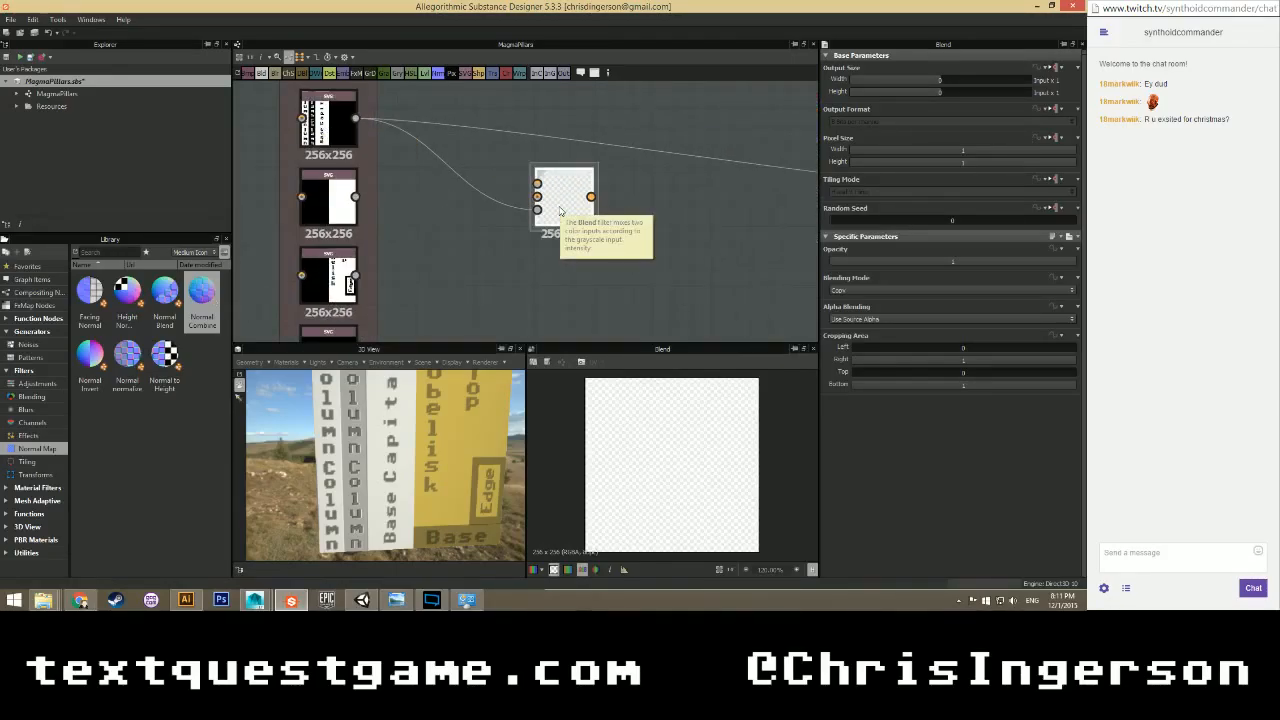
click(28, 344)
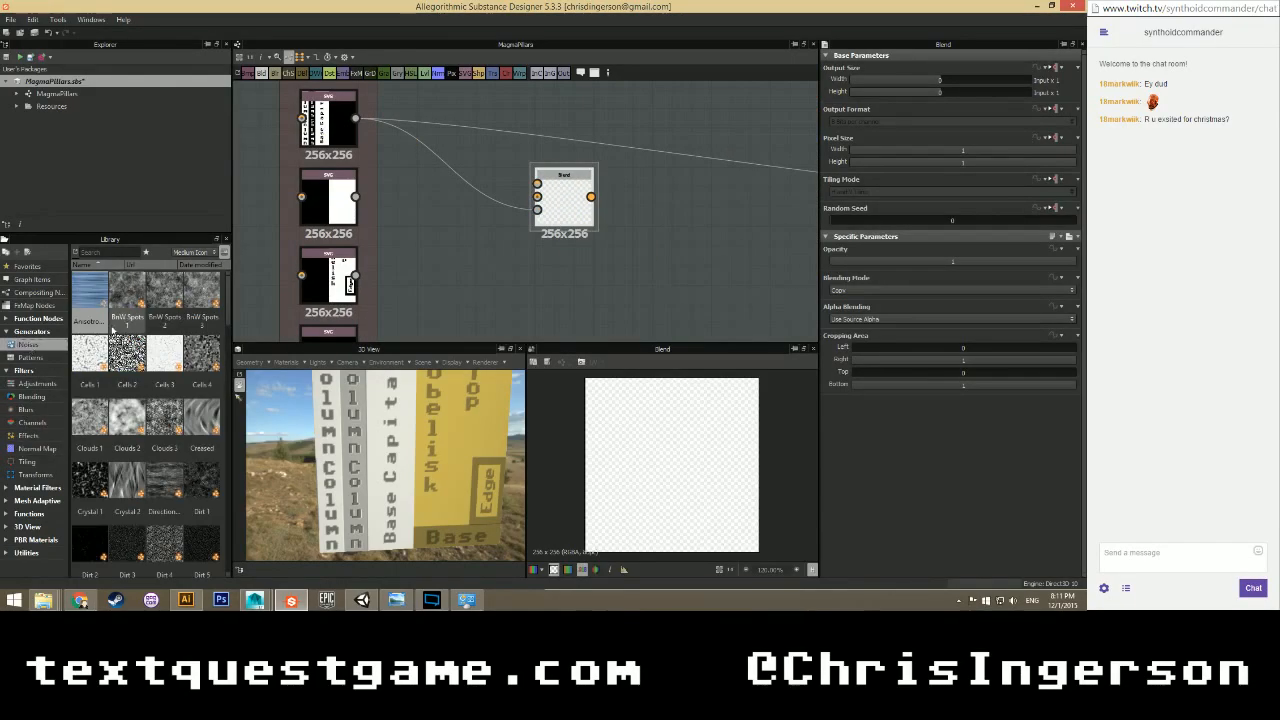
scroll(139, 303, down, 3)
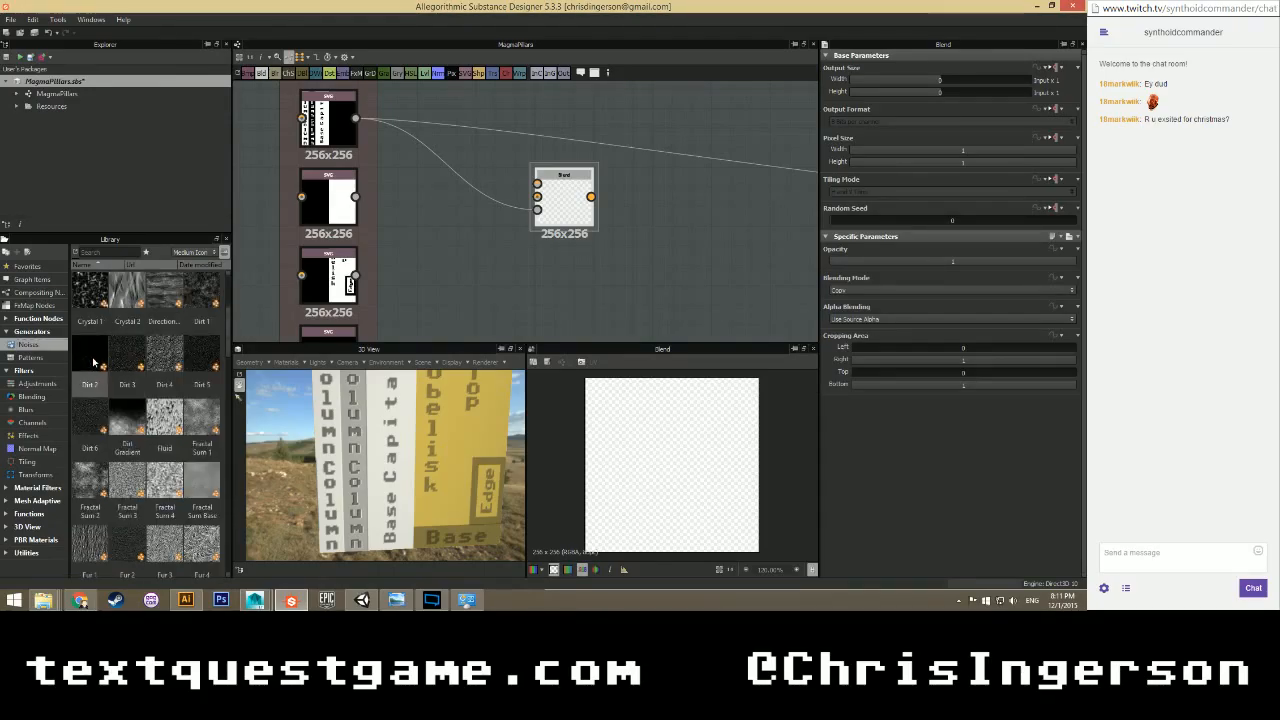
drag(90, 356, 431, 244)
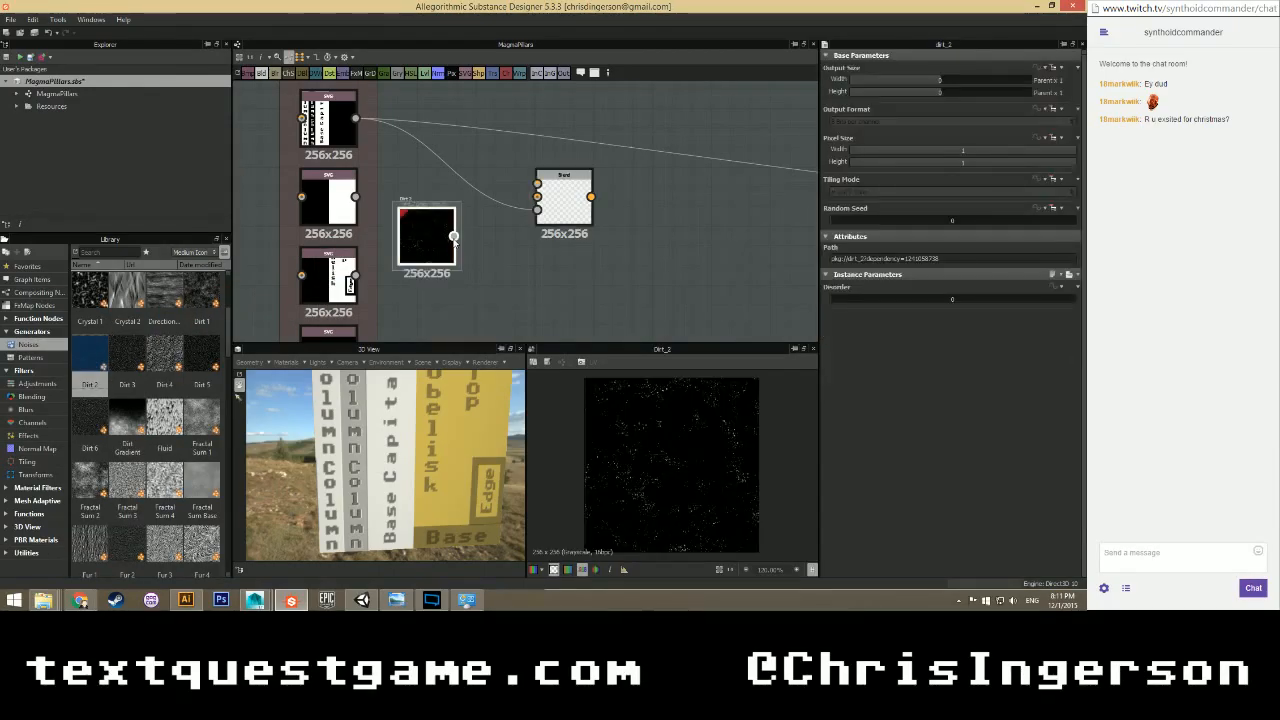
drag(537, 197, 443, 216)
Inspect the top column mask, the dirt Blend result and the second mask.
click(327, 127)
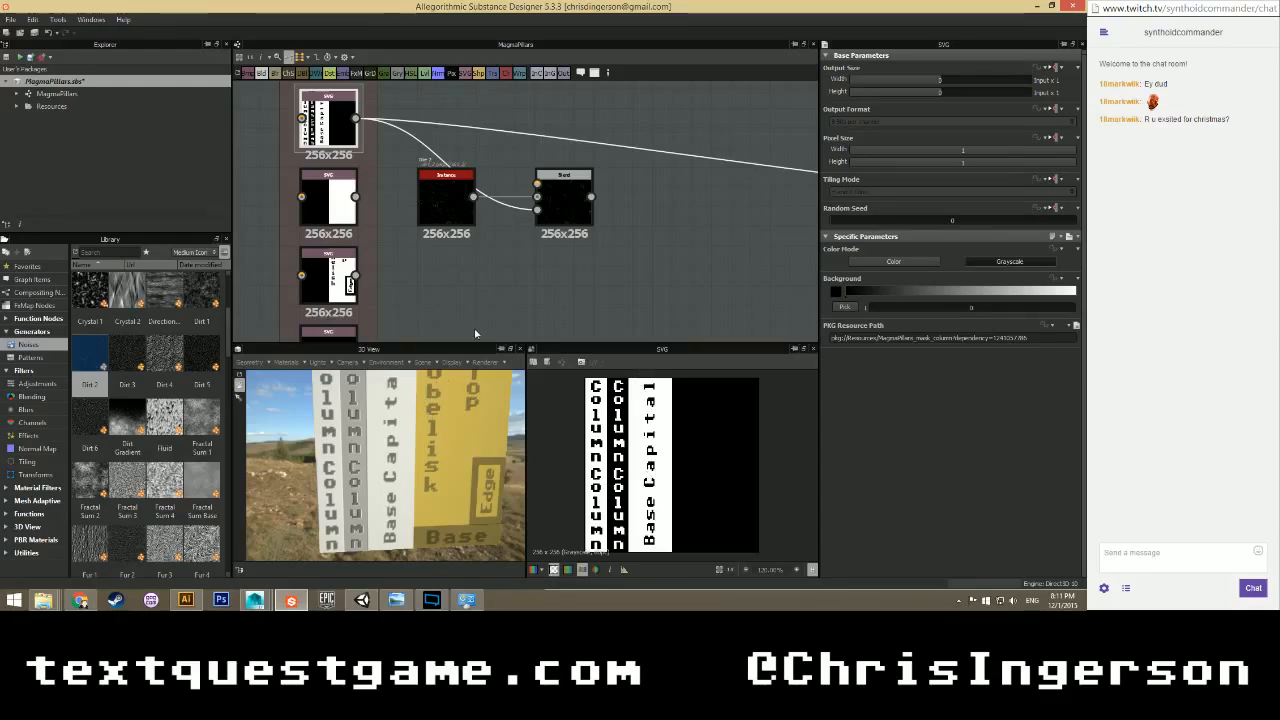
click(564, 200)
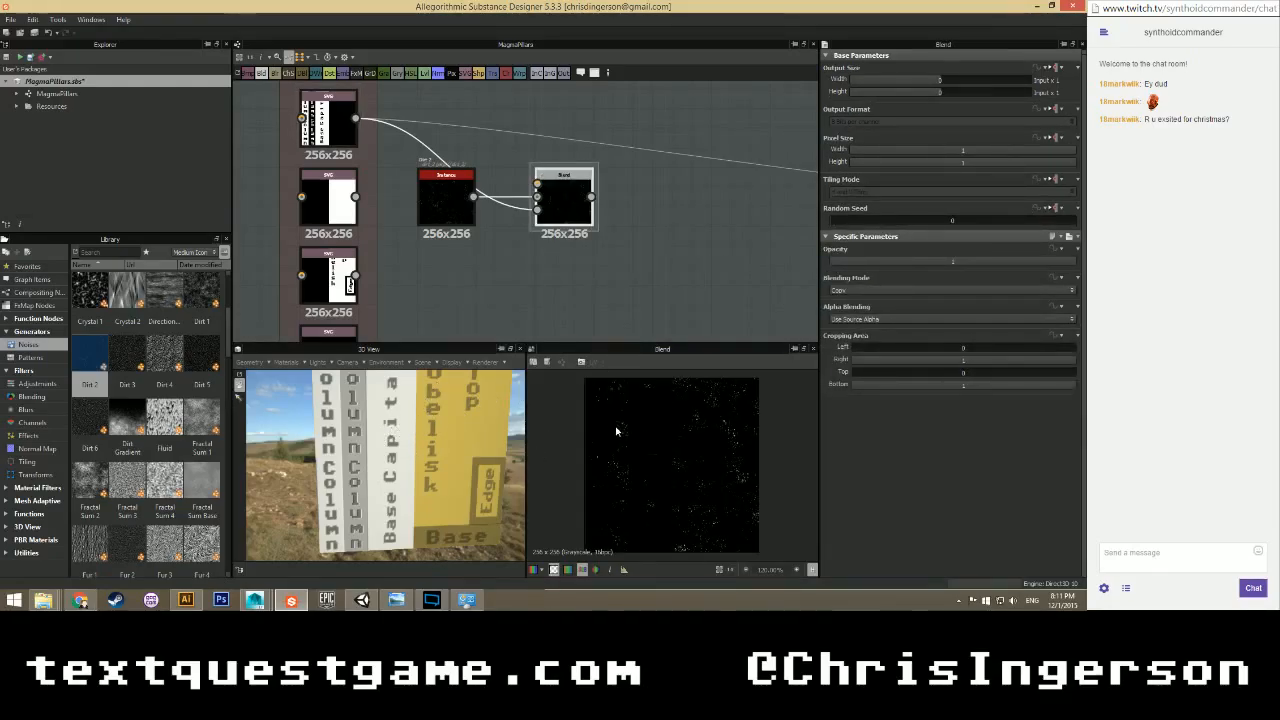
click(328, 197)
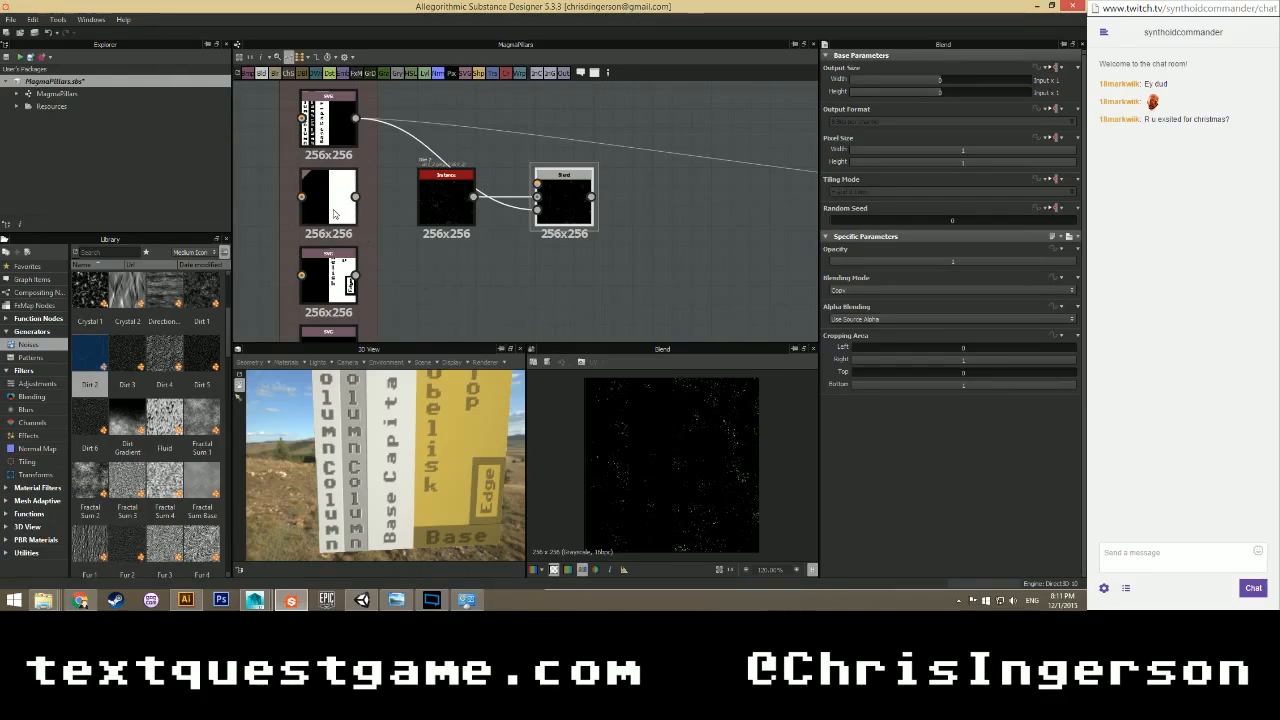
scroll(388, 231, down, 3)
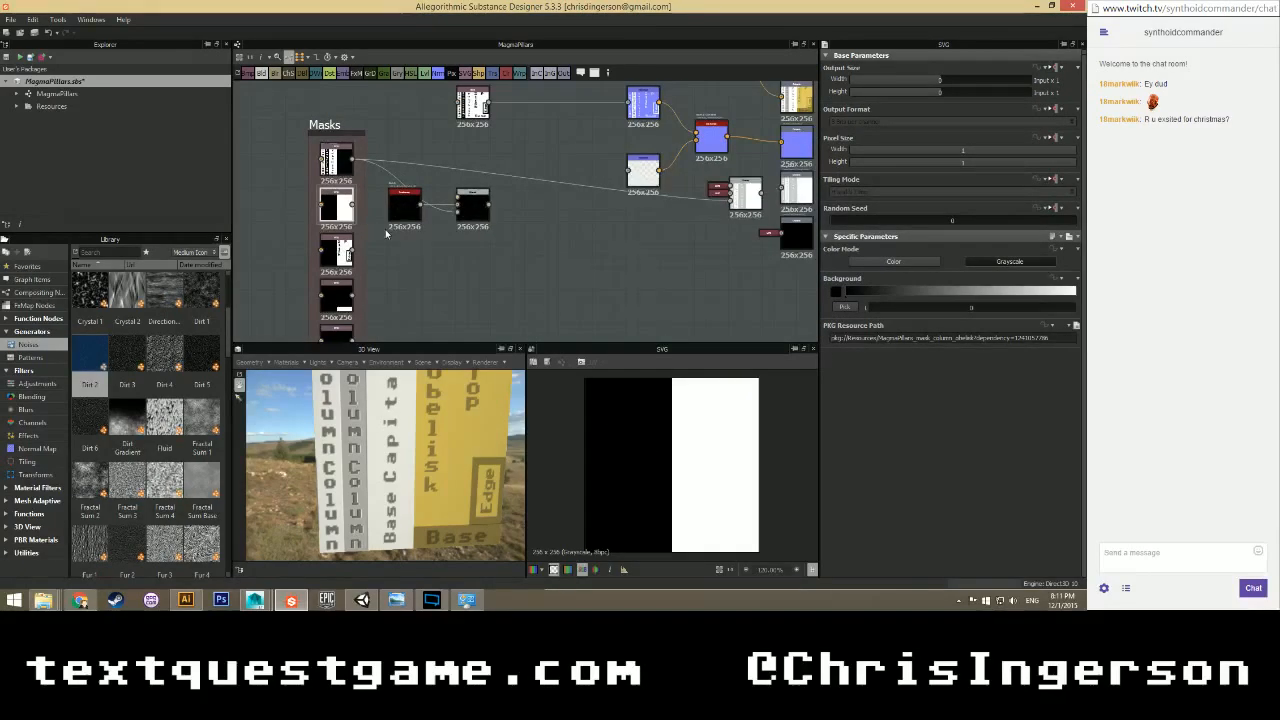
Add a second Blend node and place it between the other nodes.
right_click(503, 237)
mouse_move(545, 249)
click(700, 255)
scroll(477, 260, up, 2)
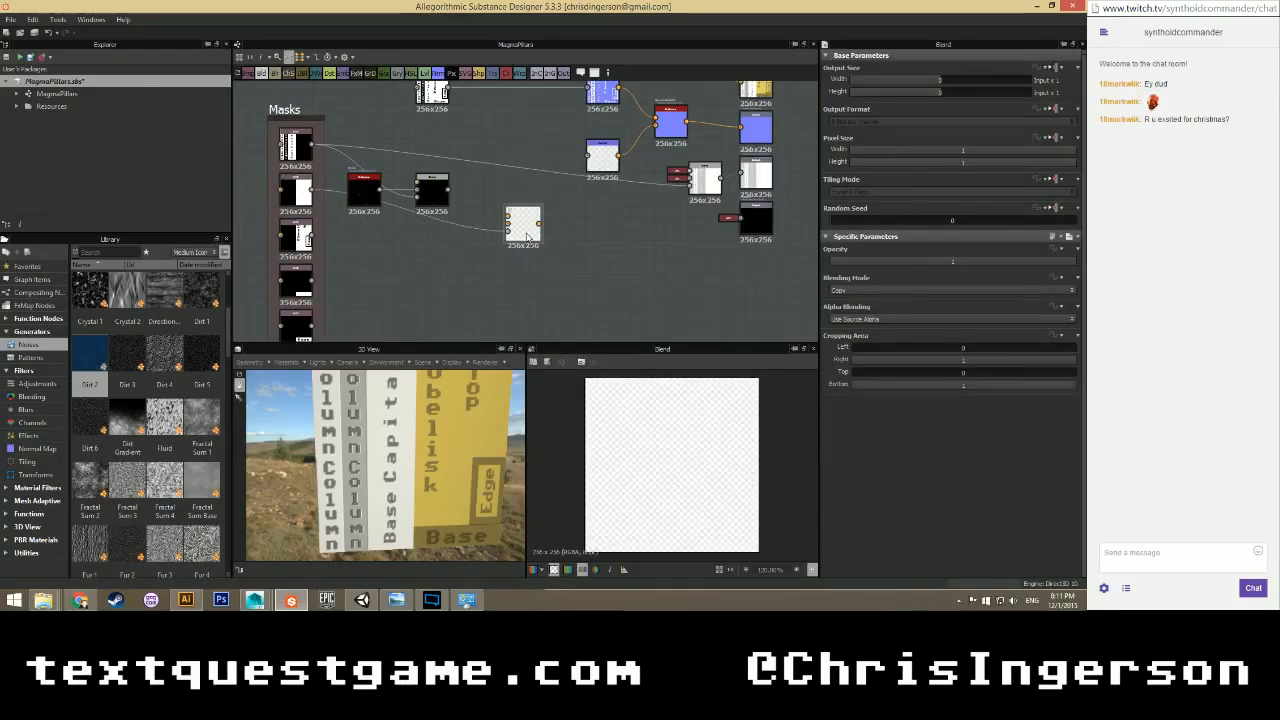
drag(527, 237, 534, 168)
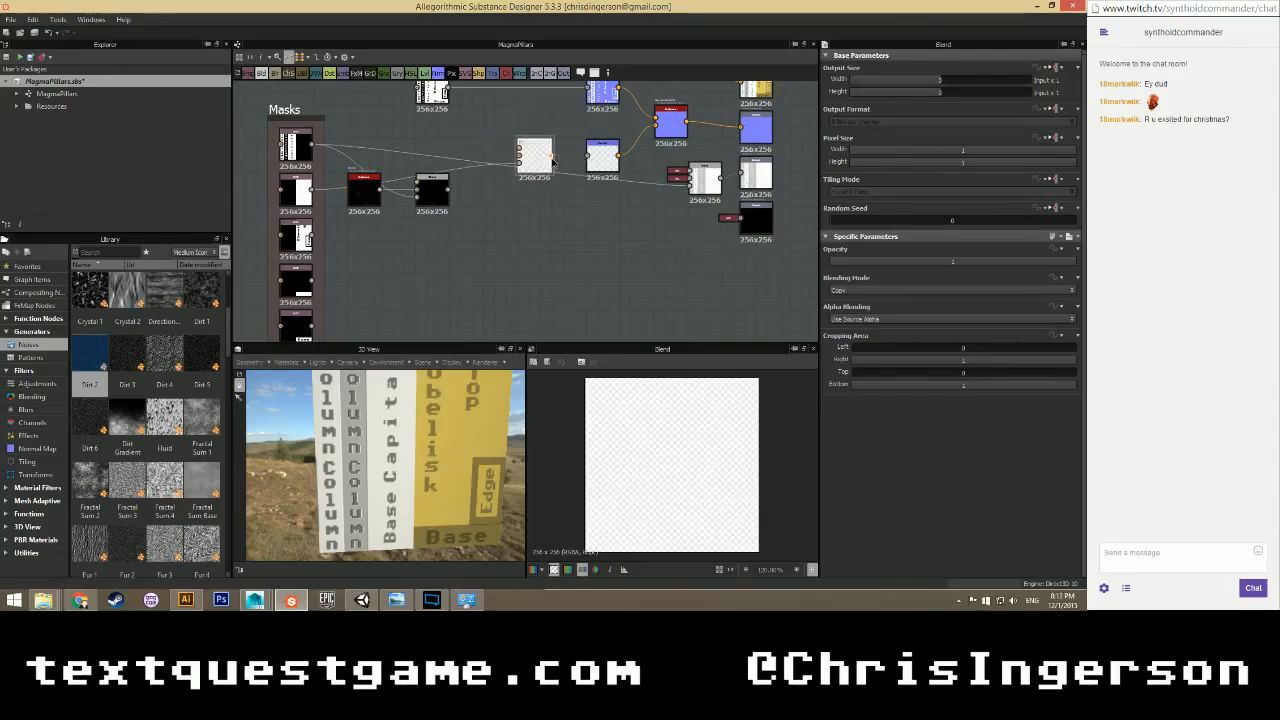
scroll(343, 286, up, 2)
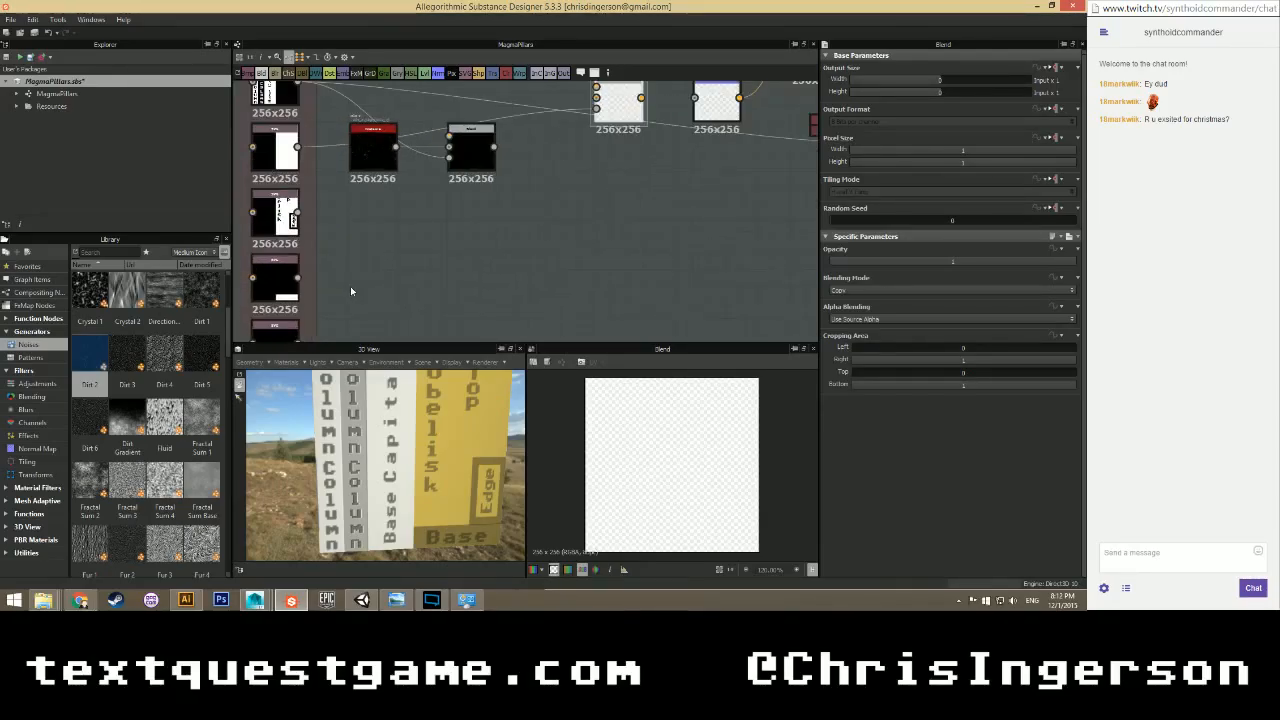
scroll(368, 220, up, 3)
scroll(370, 222, down, 4)
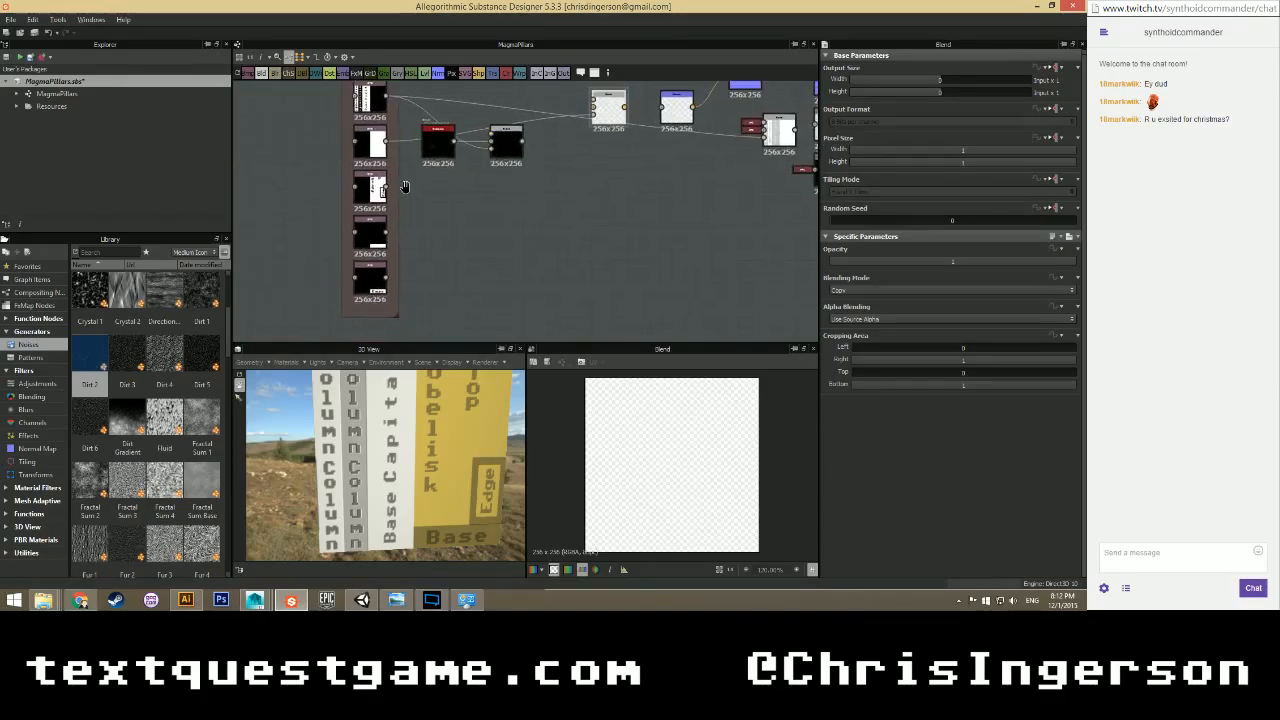
middle_drag(396, 236, 386, 193)
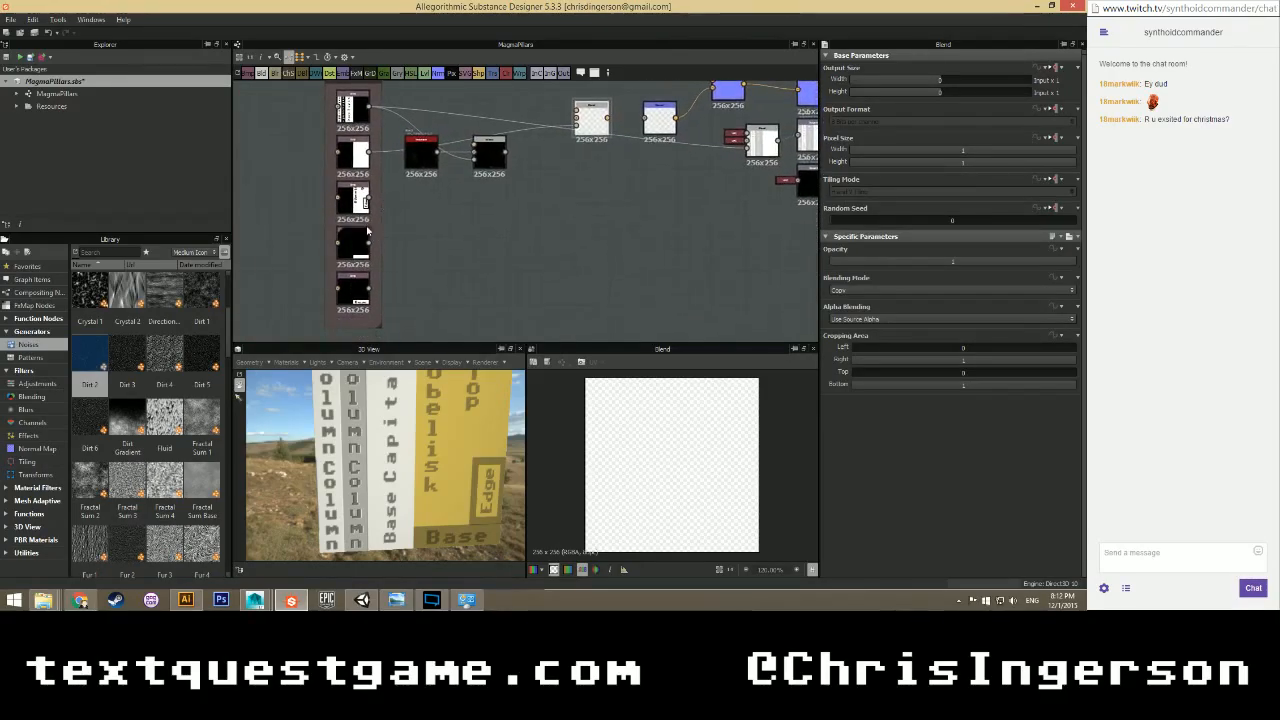
Reorder the masks in the Masks frame, putting the white mask at the top.
mouse_move(355, 254)
mouse_down()
mouse_move(305, 210)
mouse_move(366, 248)
mouse_up()
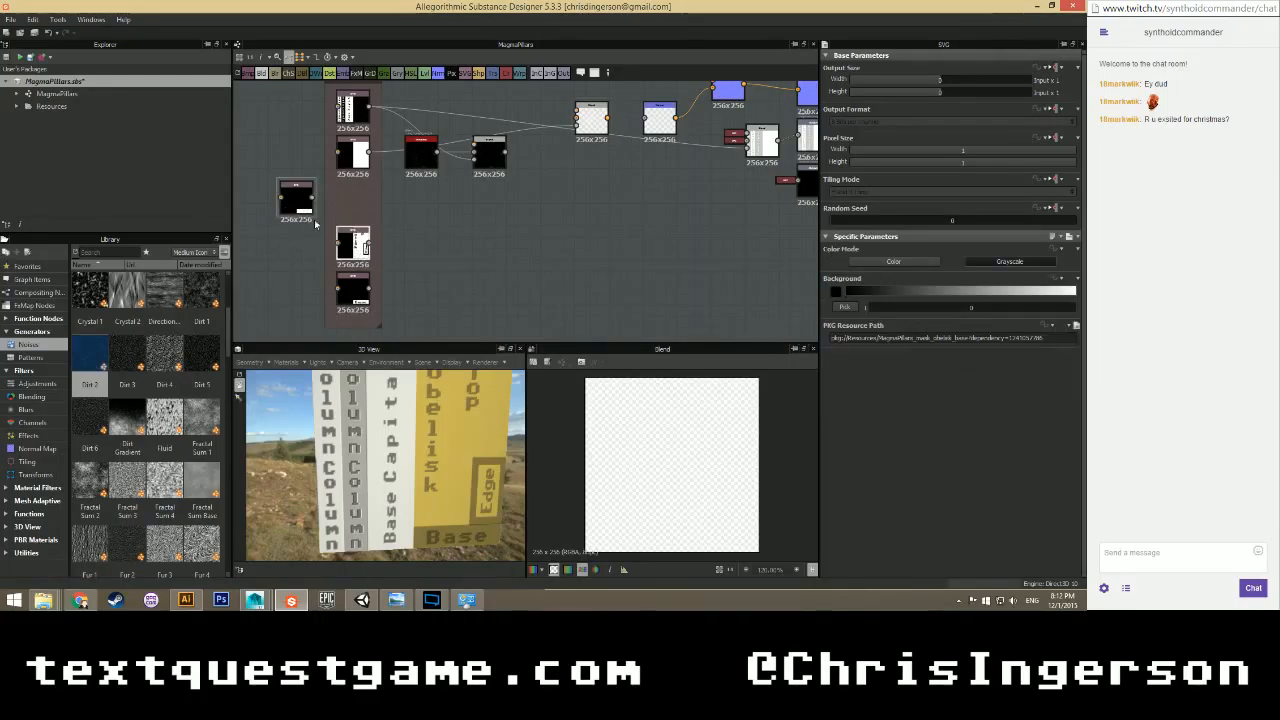
drag(296, 204, 352, 204)
middle_drag(331, 188, 343, 222)
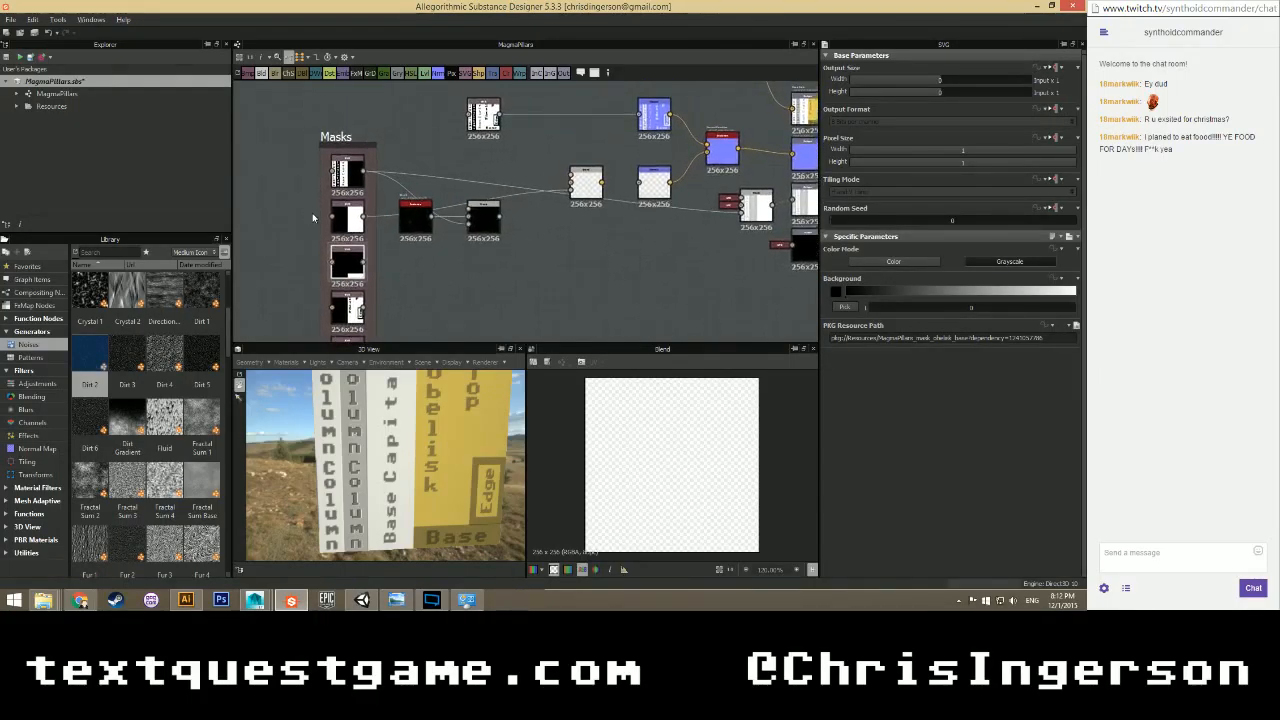
mouse_move(343, 222)
mouse_down()
mouse_move(286, 199)
mouse_move(286, 167)
mouse_move(349, 217)
mouse_up()
drag(295, 166, 349, 180)
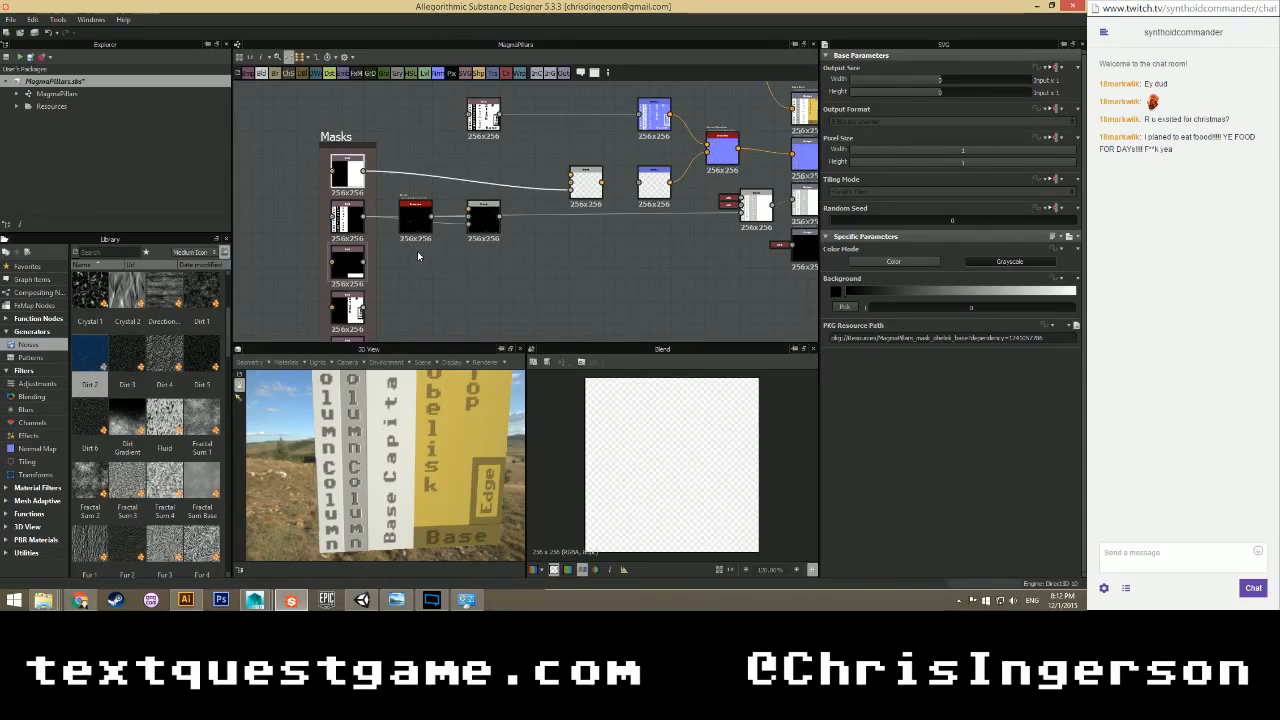
double_click(348, 218)
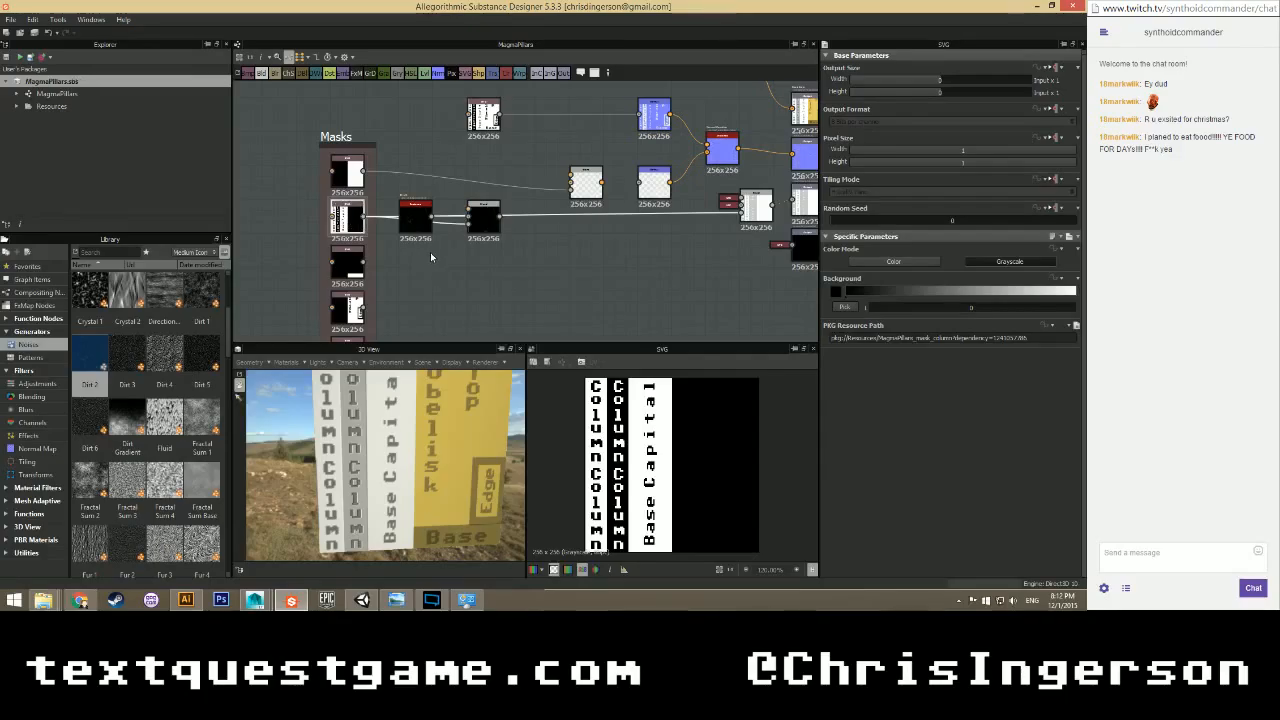
Nudge the Dirt 2 noise node slightly upward.
scroll(428, 254, up, 3)
scroll(428, 282, down, 2)
middle_drag(428, 282, 394, 214)
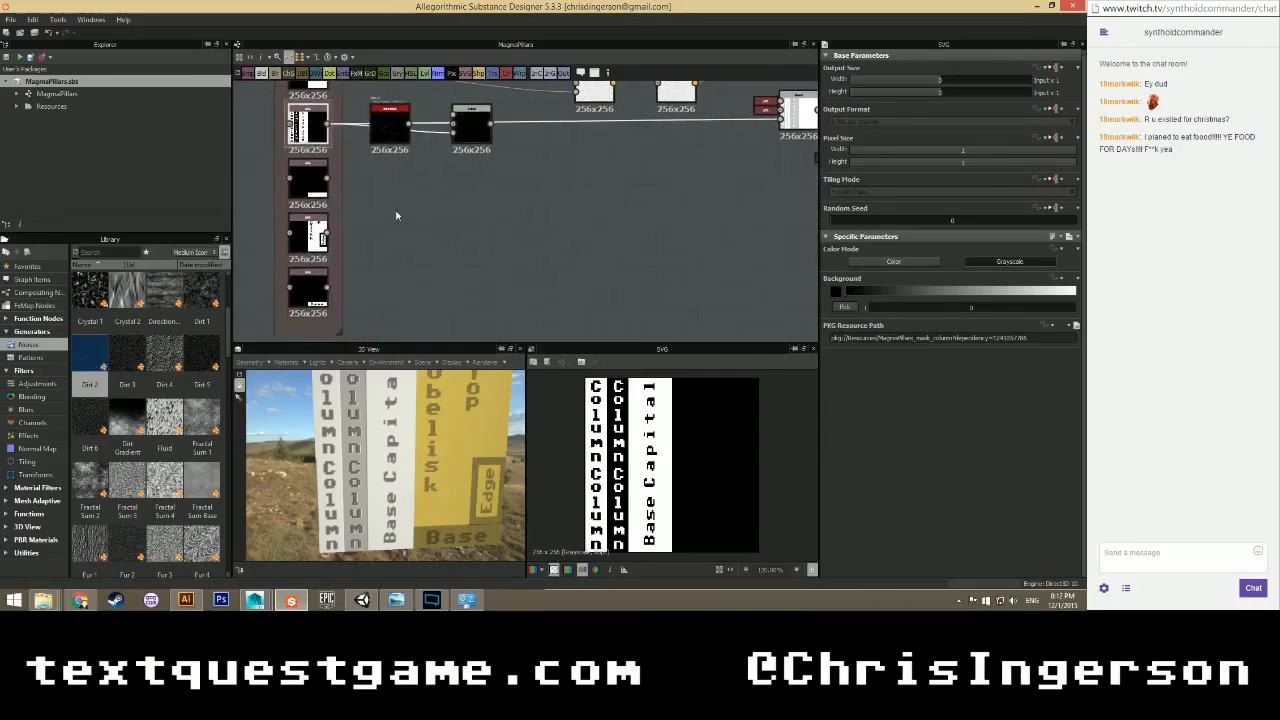
scroll(380, 196, up, 2)
scroll(391, 259, down, 4)
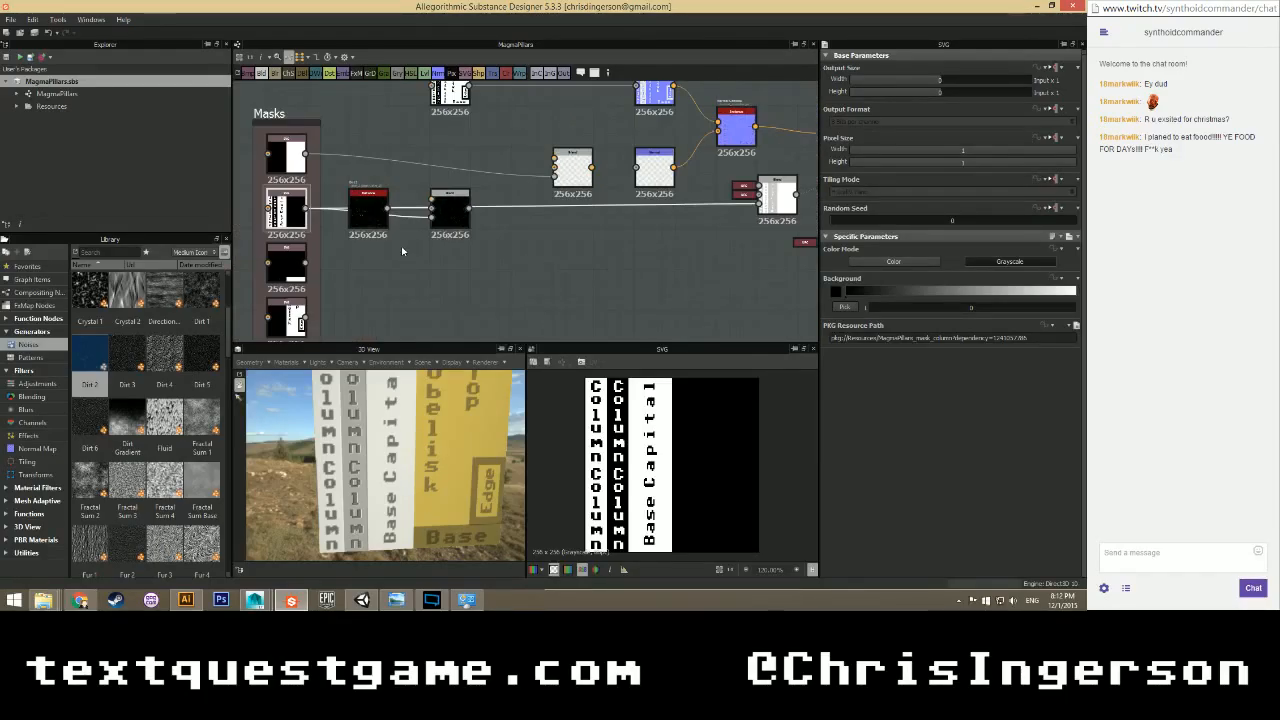
mouse_move(370, 218)
mouse_down()
mouse_move(372, 200)
mouse_move(368, 215)
mouse_up()
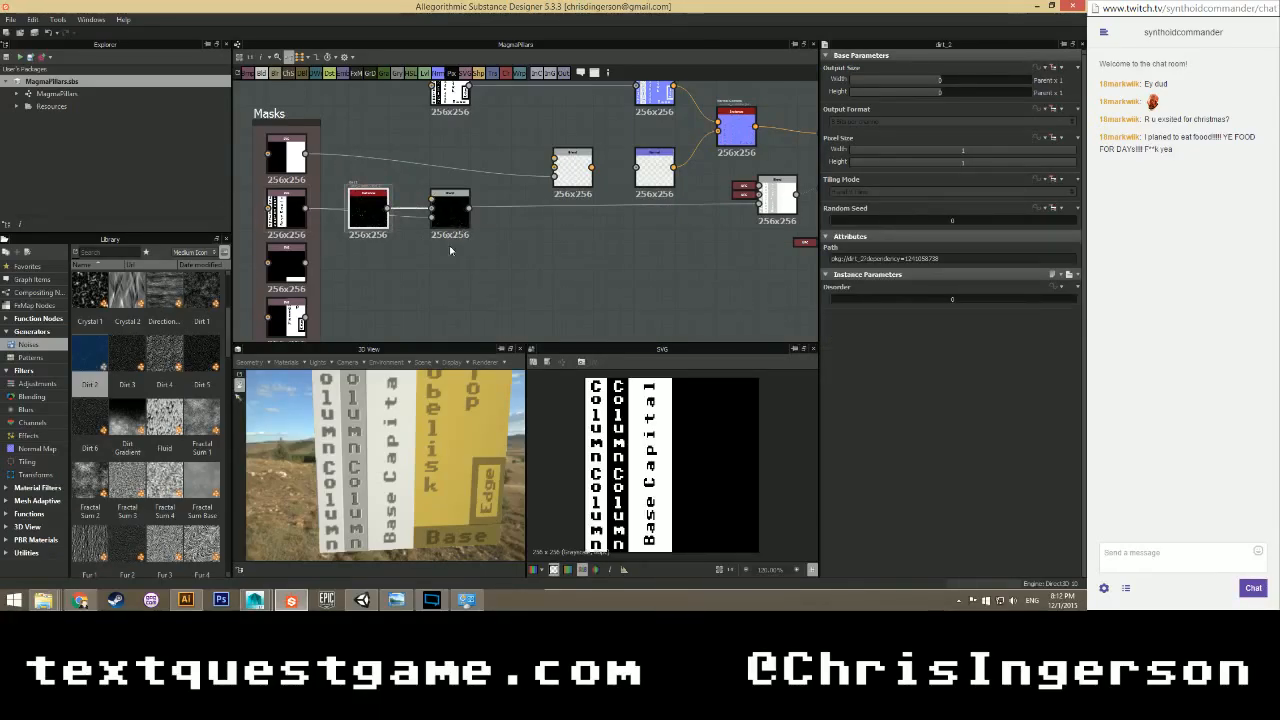
scroll(423, 289, down, 3)
middle_drag(420, 289, 413, 234)
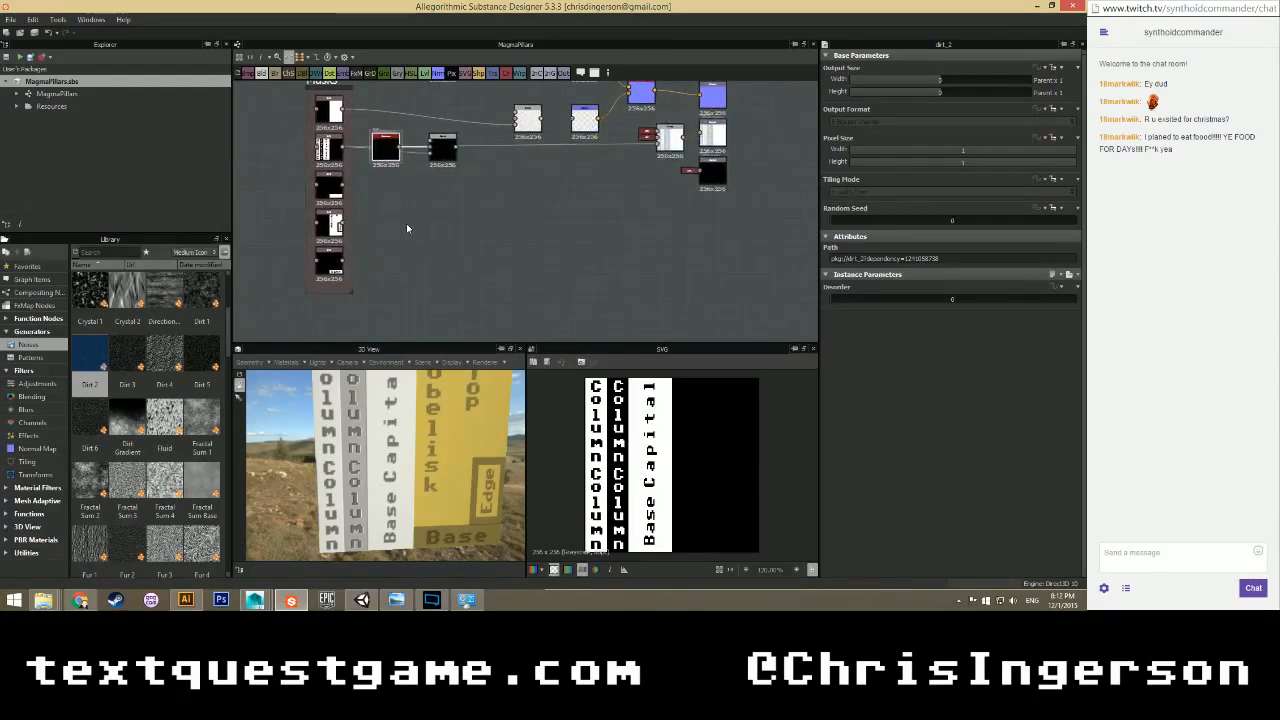
scroll(406, 228, up, 3)
Add a Blend node to the right of the mask column.
right_click(428, 192)
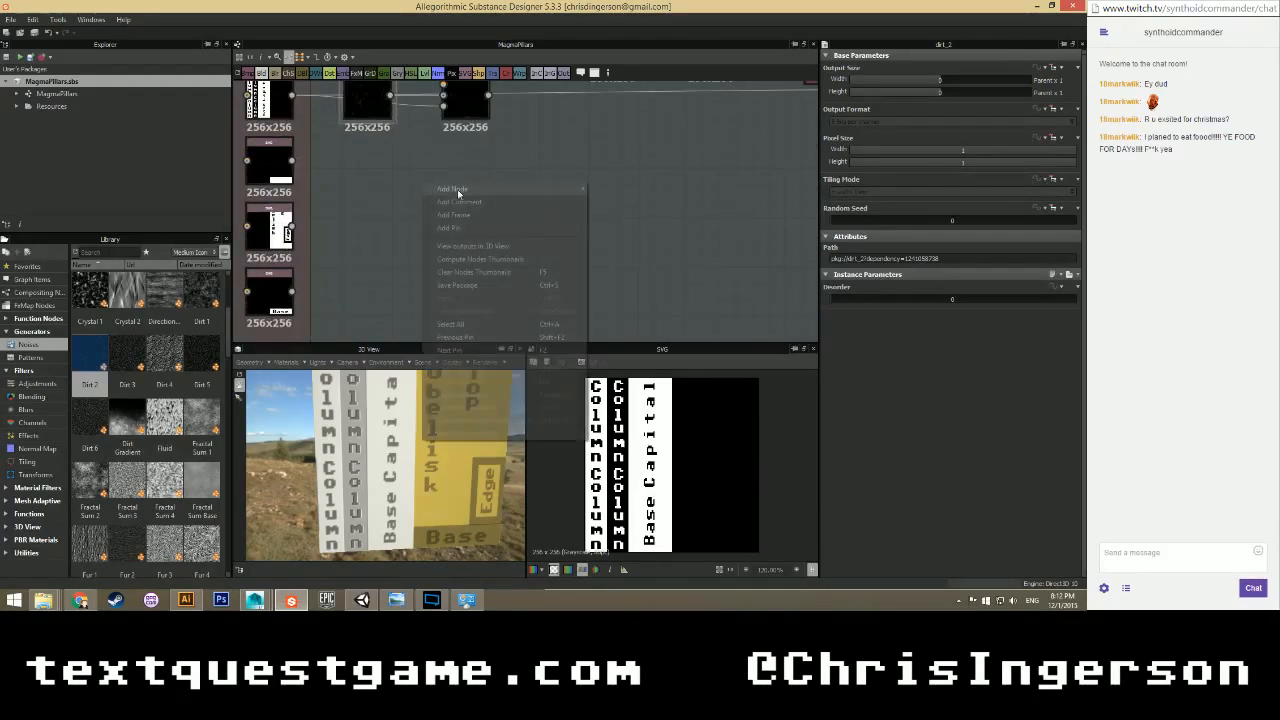
mouse_move(560, 185)
click(615, 194)
scroll(465, 195, down, 2)
middle_drag(463, 194, 413, 222)
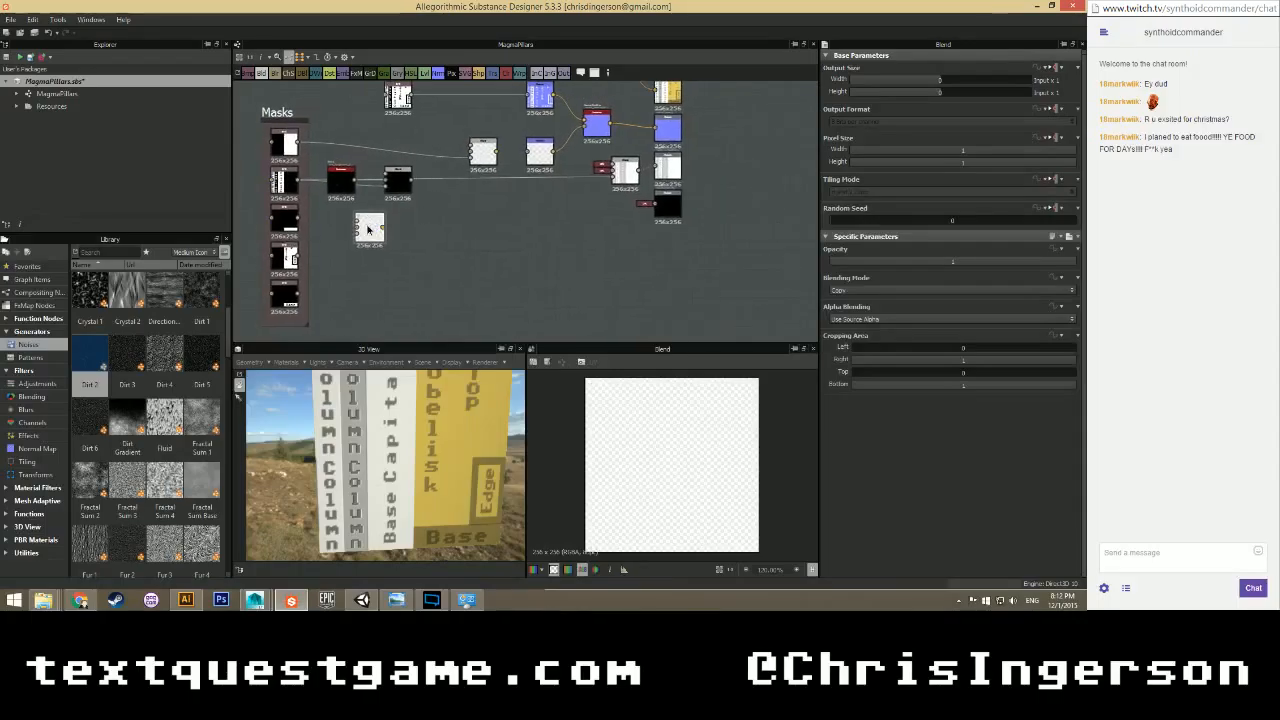
drag(371, 226, 401, 228)
scroll(290, 241, up, 3)
middle_drag(290, 241, 383, 171)
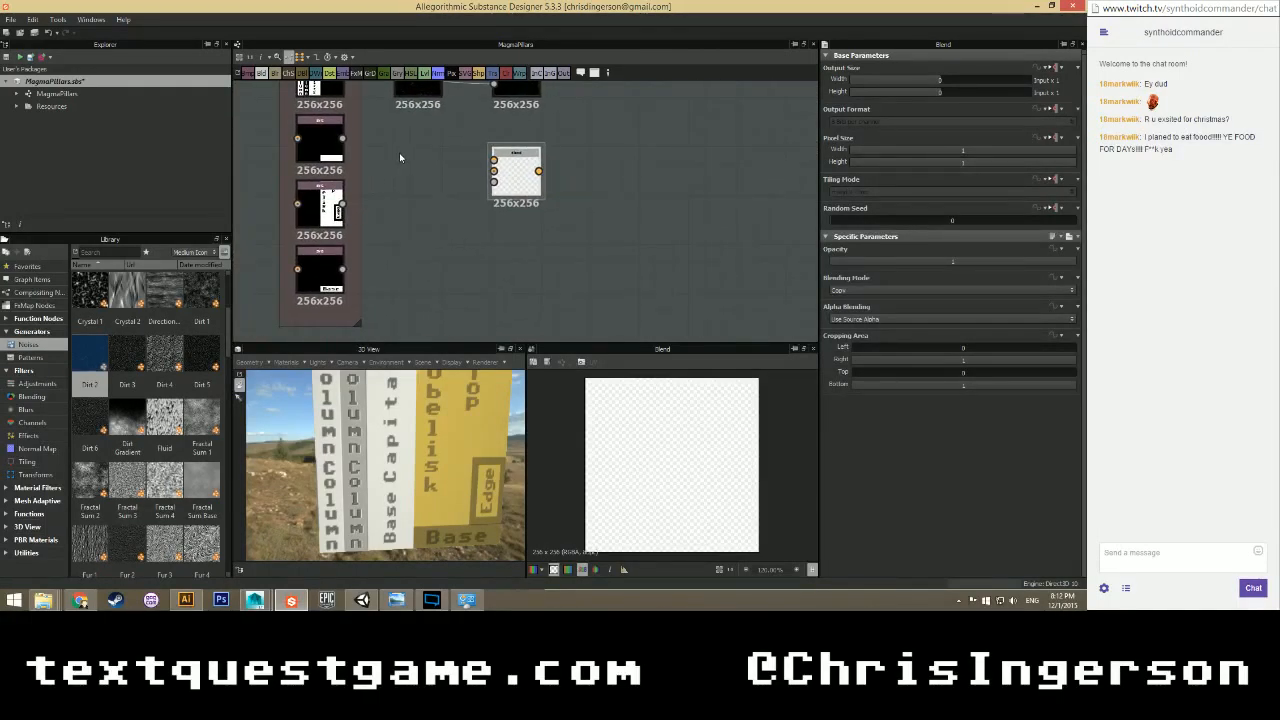
scroll(399, 155, down, 1)
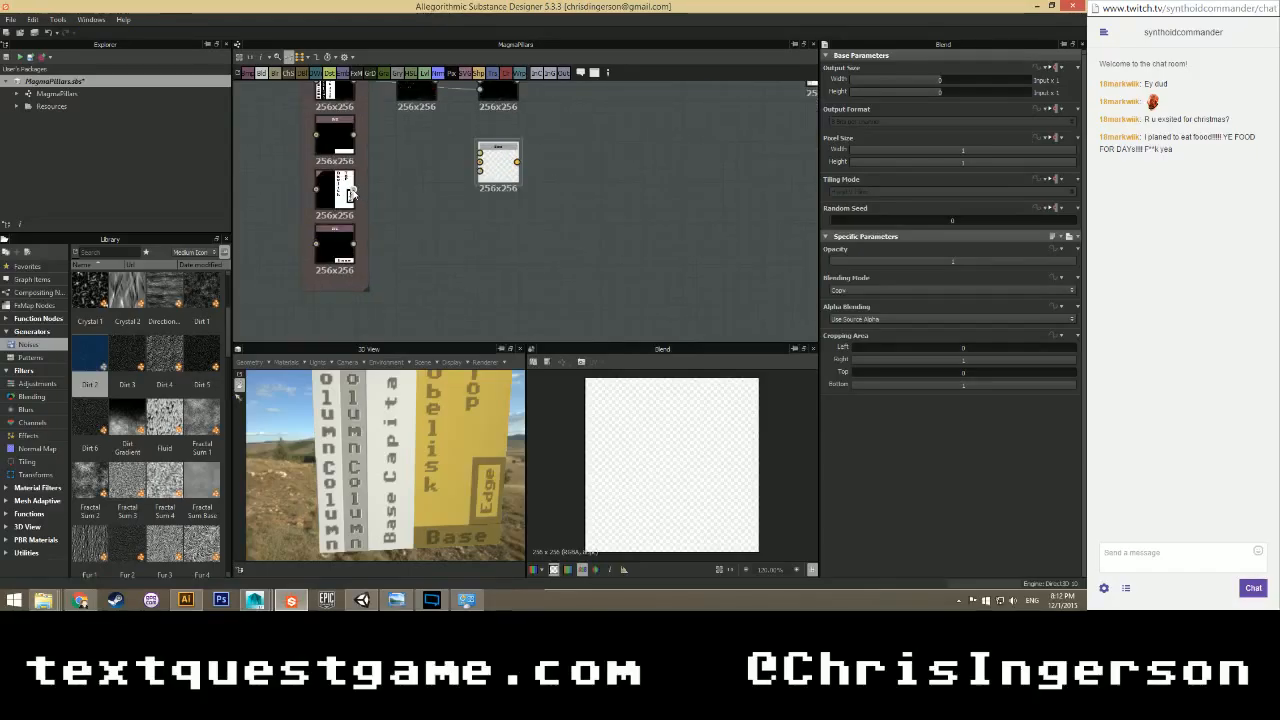
Wire the third mask, the upper Blend and a Dirt 5 noise into the new Blend.
drag(351, 191, 481, 171)
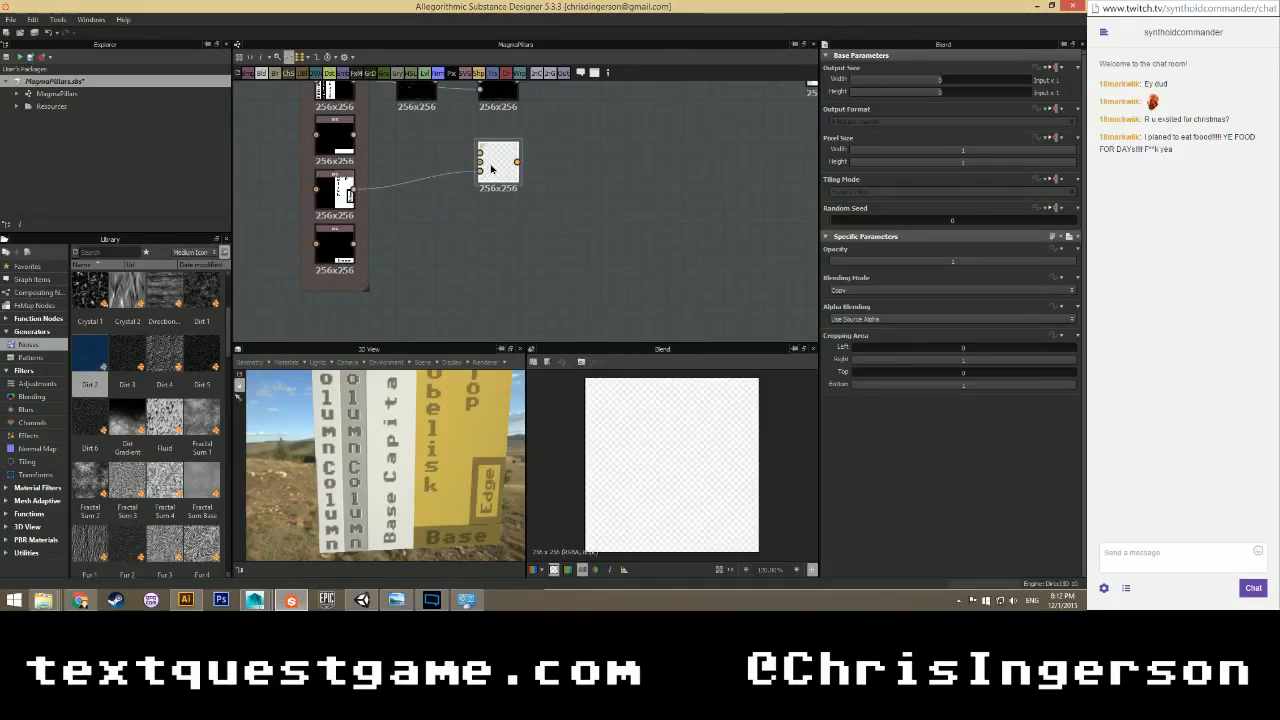
middle_drag(437, 92, 403, 140)
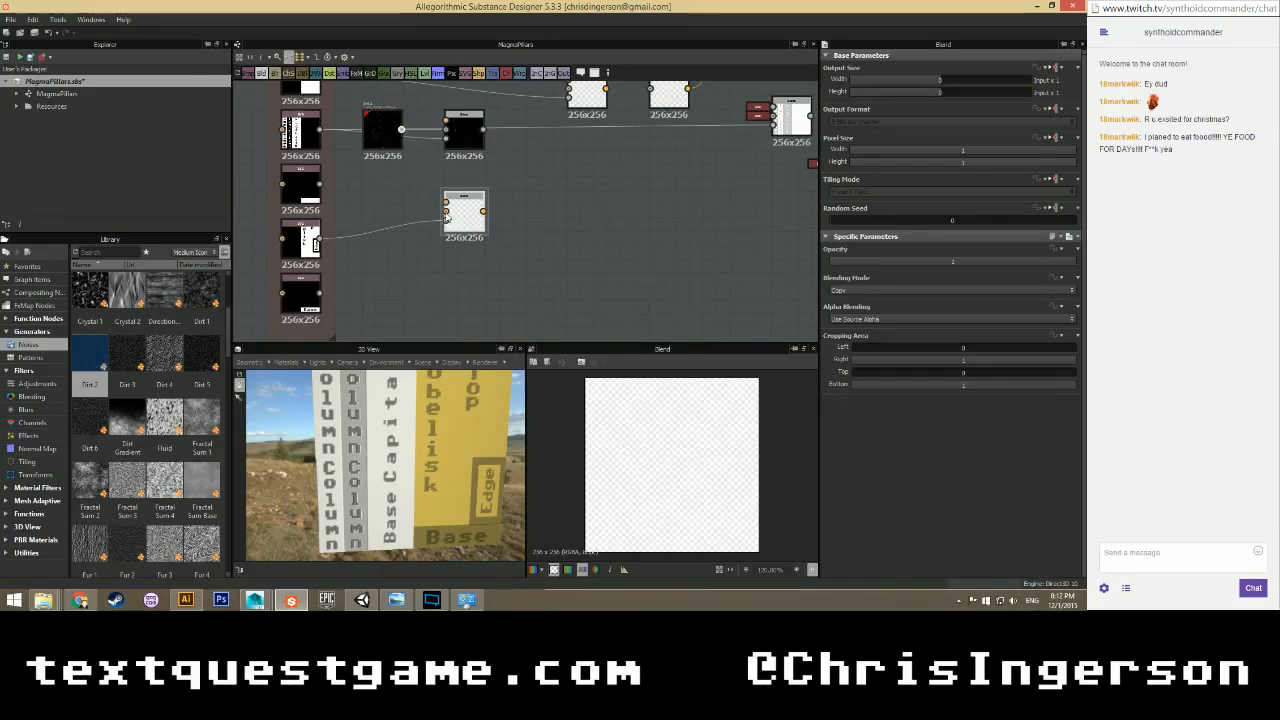
drag(447, 217, 446, 206)
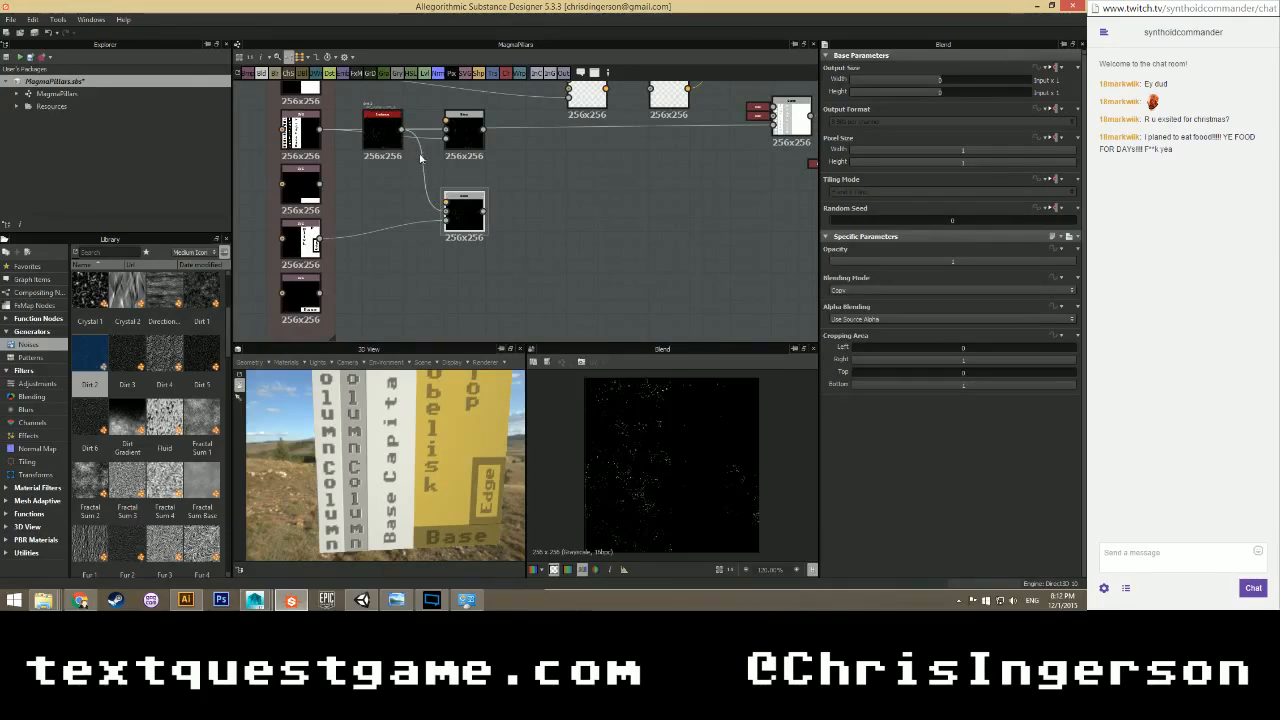
drag(401, 129, 447, 208)
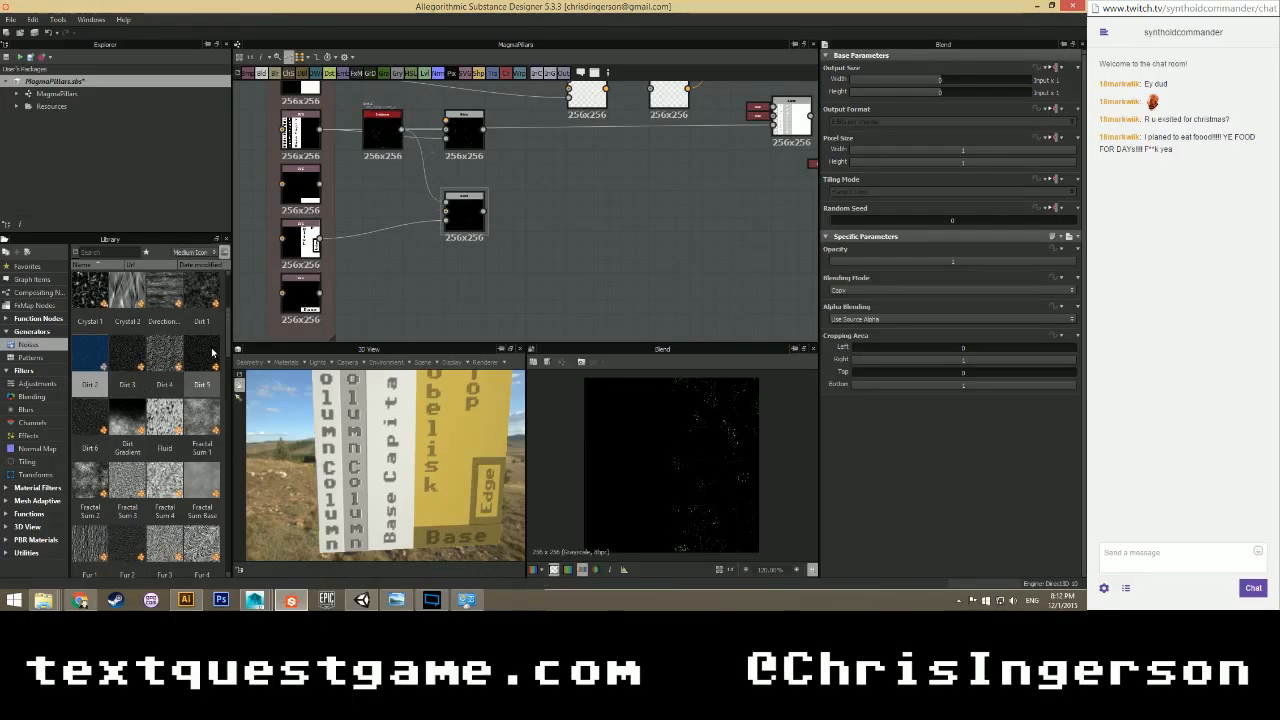
drag(210, 352, 446, 212)
double_click(464, 212)
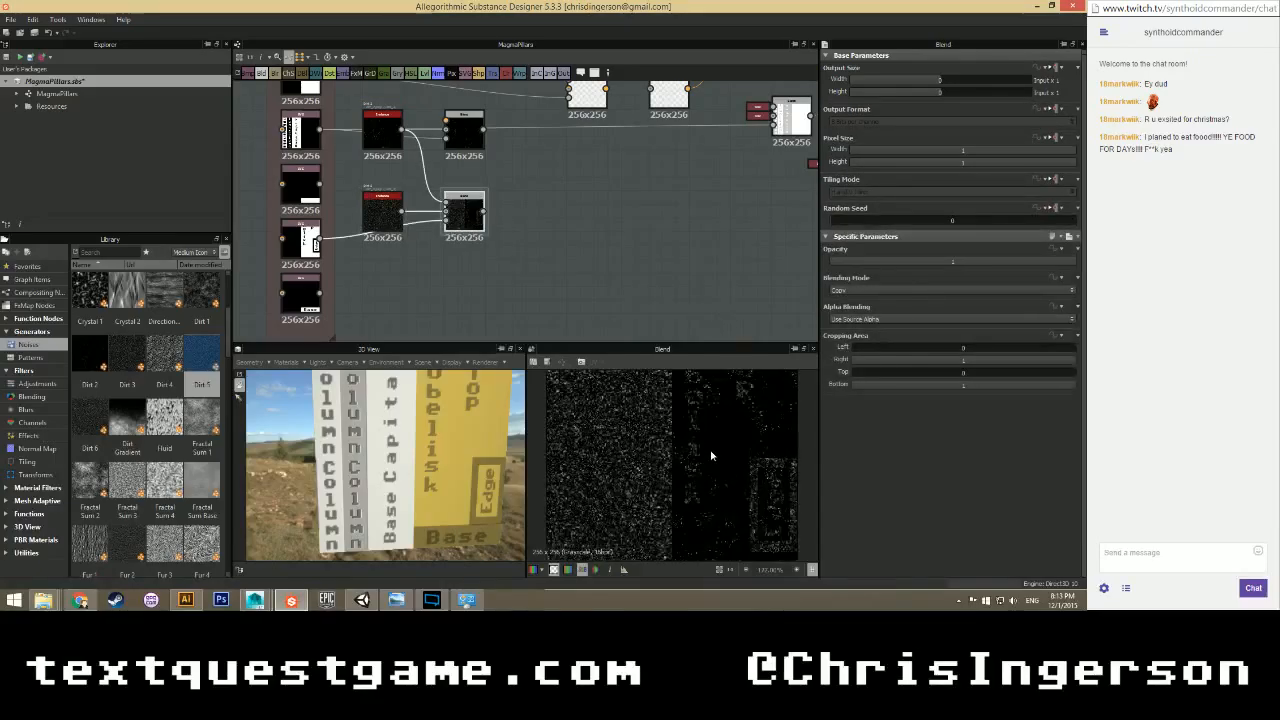
Move the lone black mask node back into the mask column.
scroll(699, 433, down, 1)
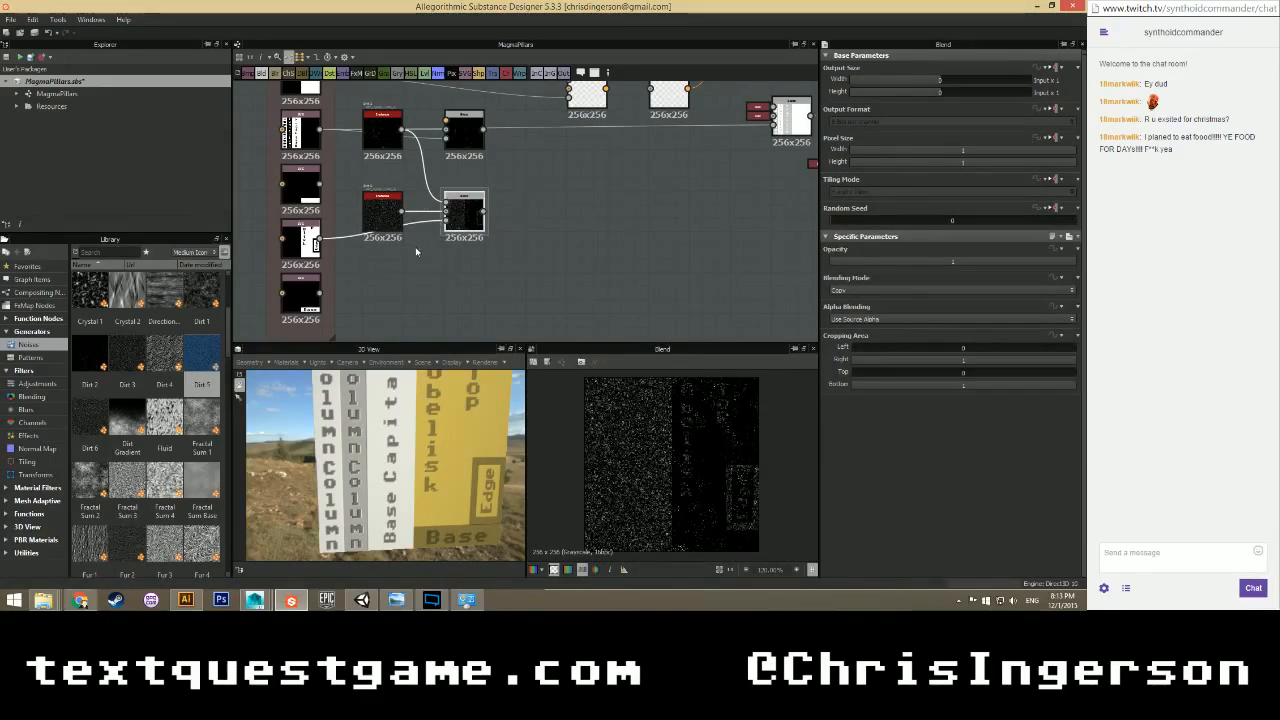
middle_drag(475, 238, 478, 208)
middle_drag(262, 206, 301, 218)
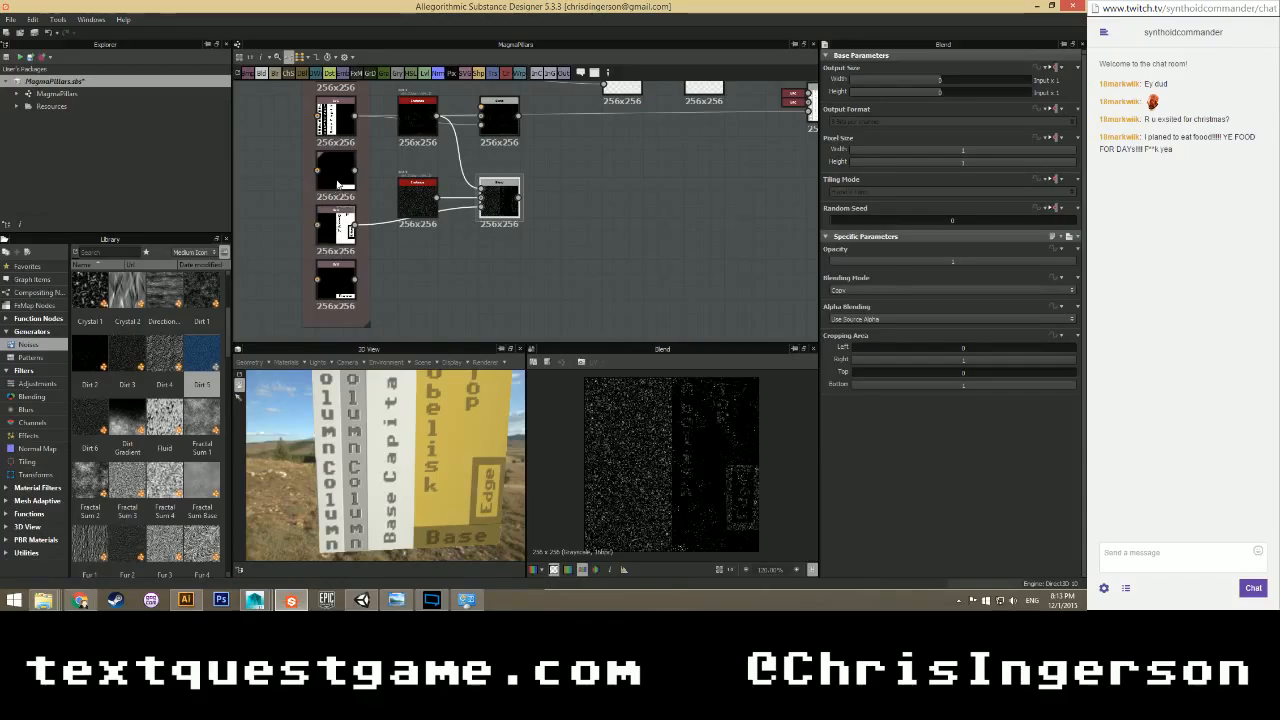
drag(338, 184, 277, 194)
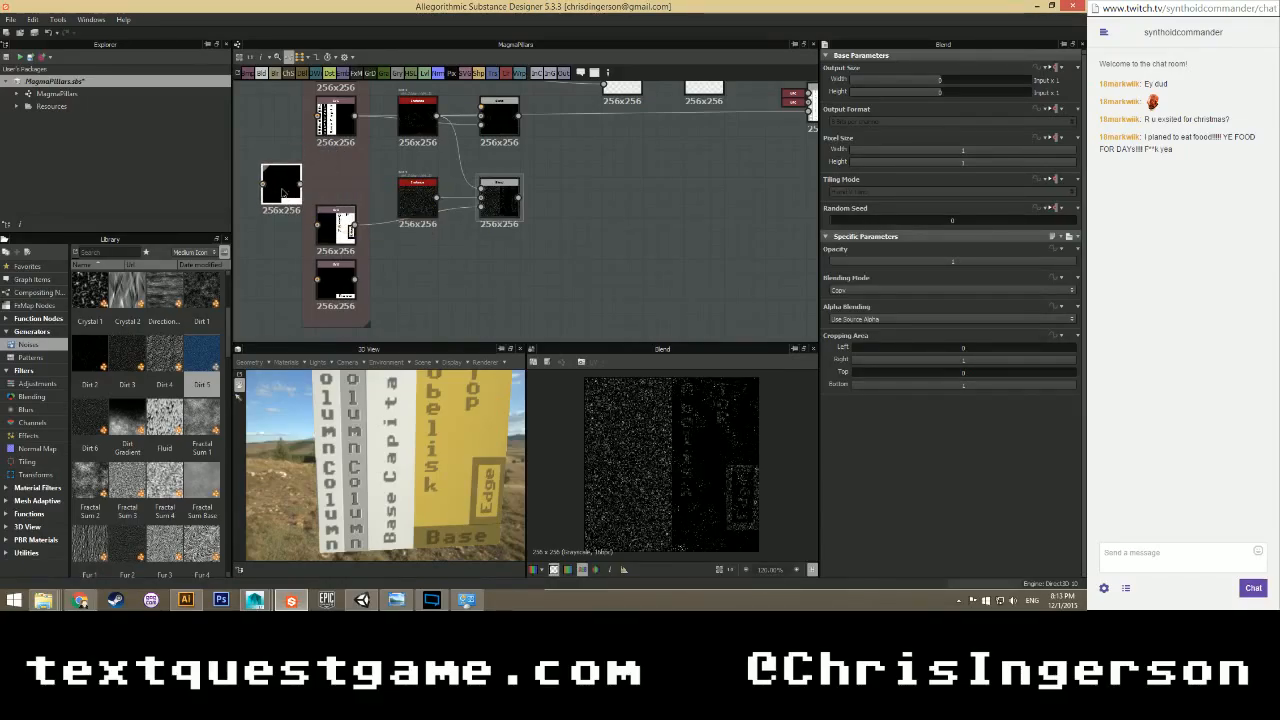
mouse_move(323, 230)
mouse_down()
mouse_move(323, 177)
mouse_move(341, 240)
mouse_up()
Add a Blend node and connect the bottom mask and dirt node into it.
middle_drag(493, 260, 442, 206)
right_click(447, 219)
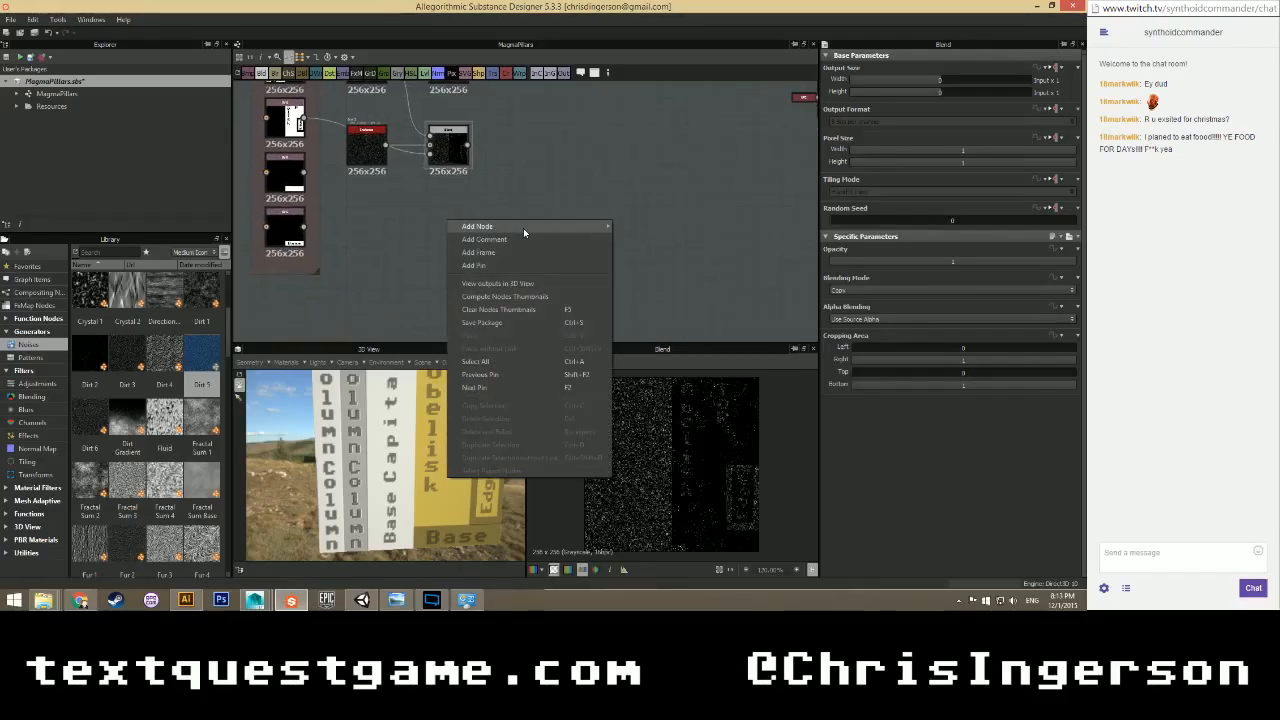
mouse_move(523, 227)
click(629, 242)
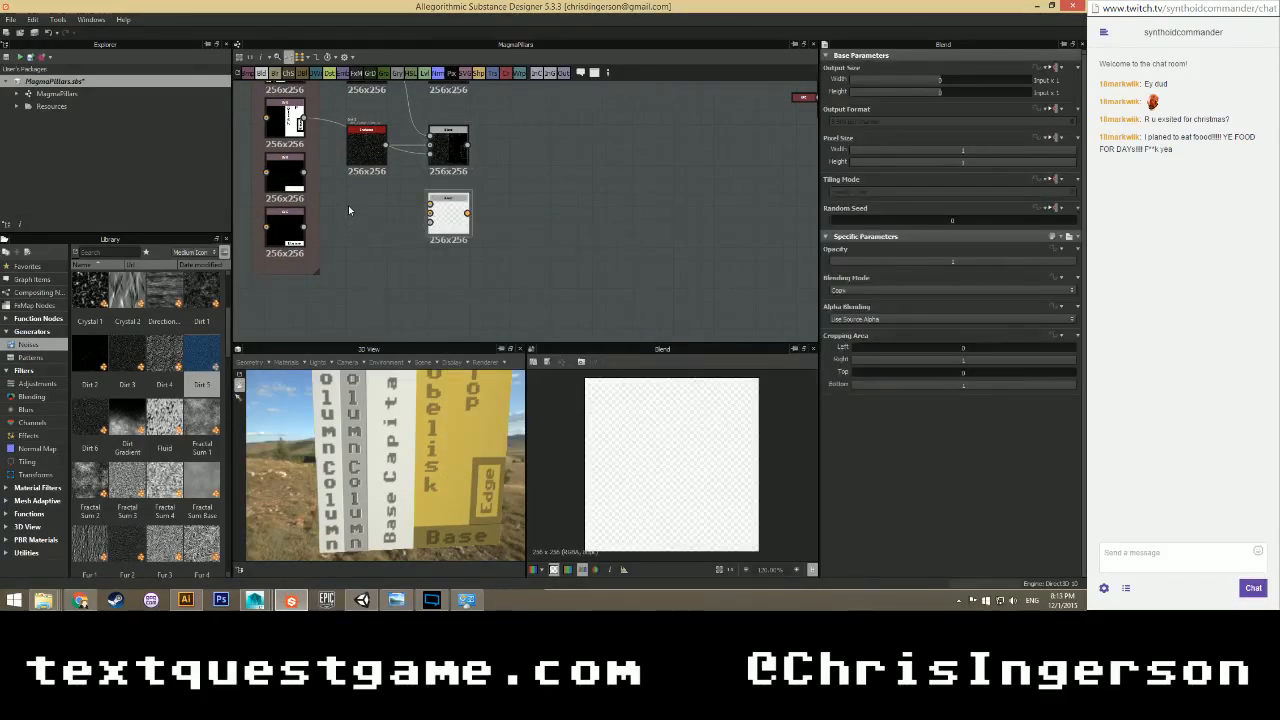
drag(302, 228, 352, 229)
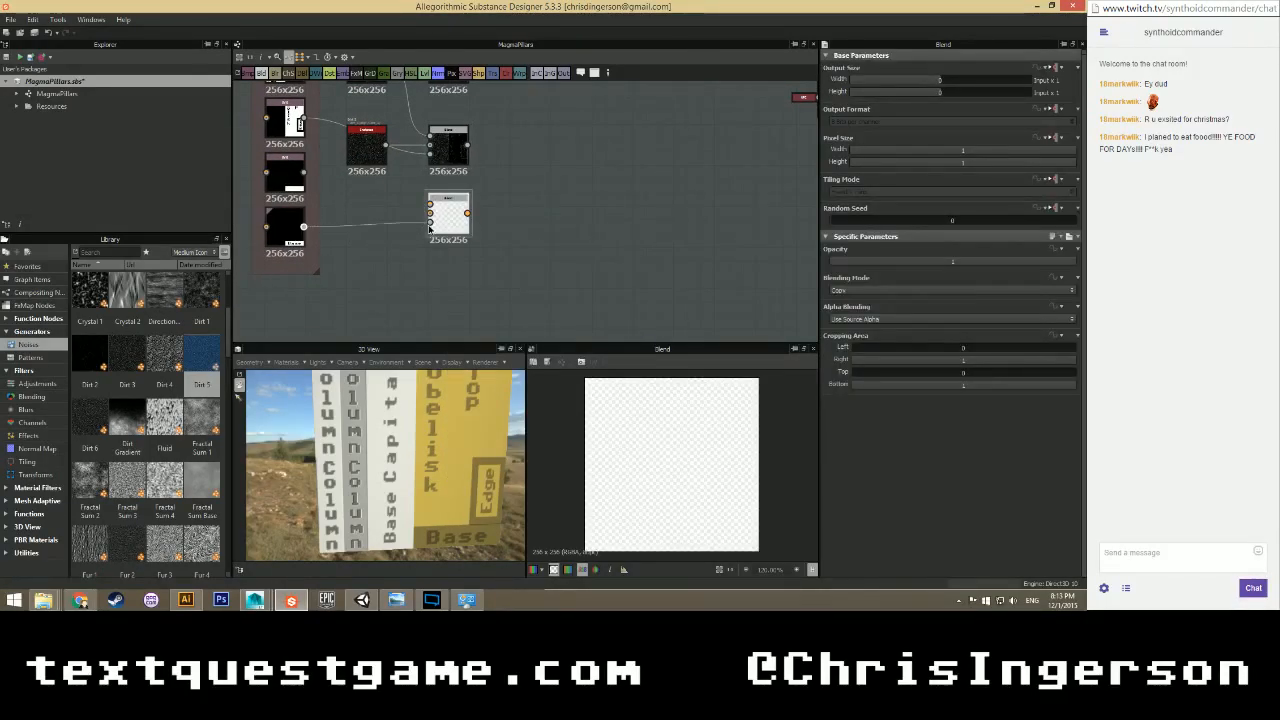
drag(430, 229, 430, 224)
click(288, 175)
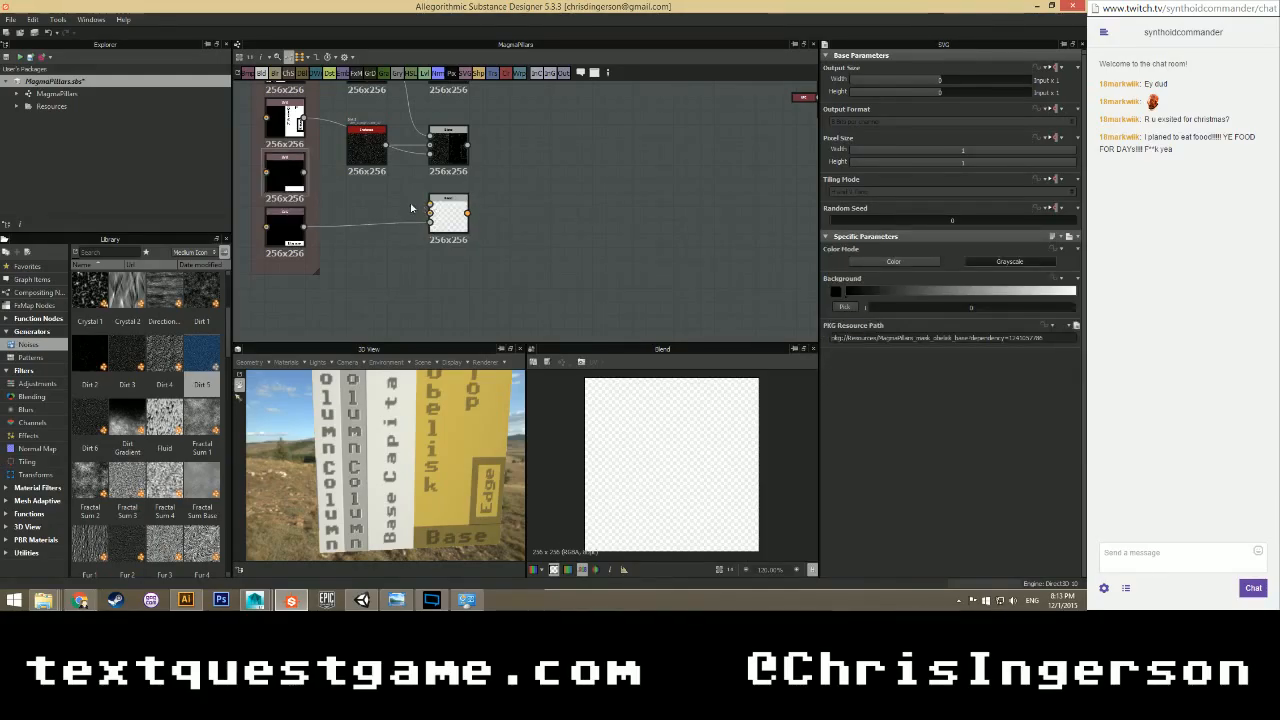
scroll(380, 196, up, 2)
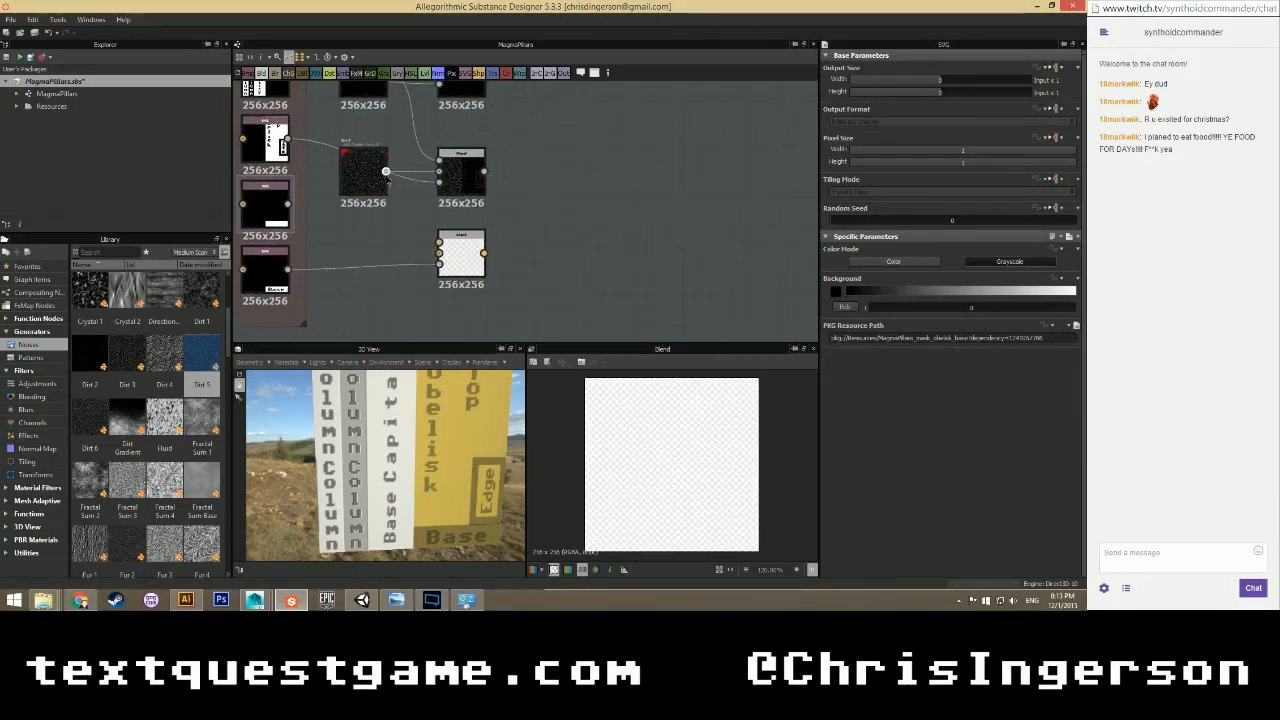
drag(437, 253, 439, 243)
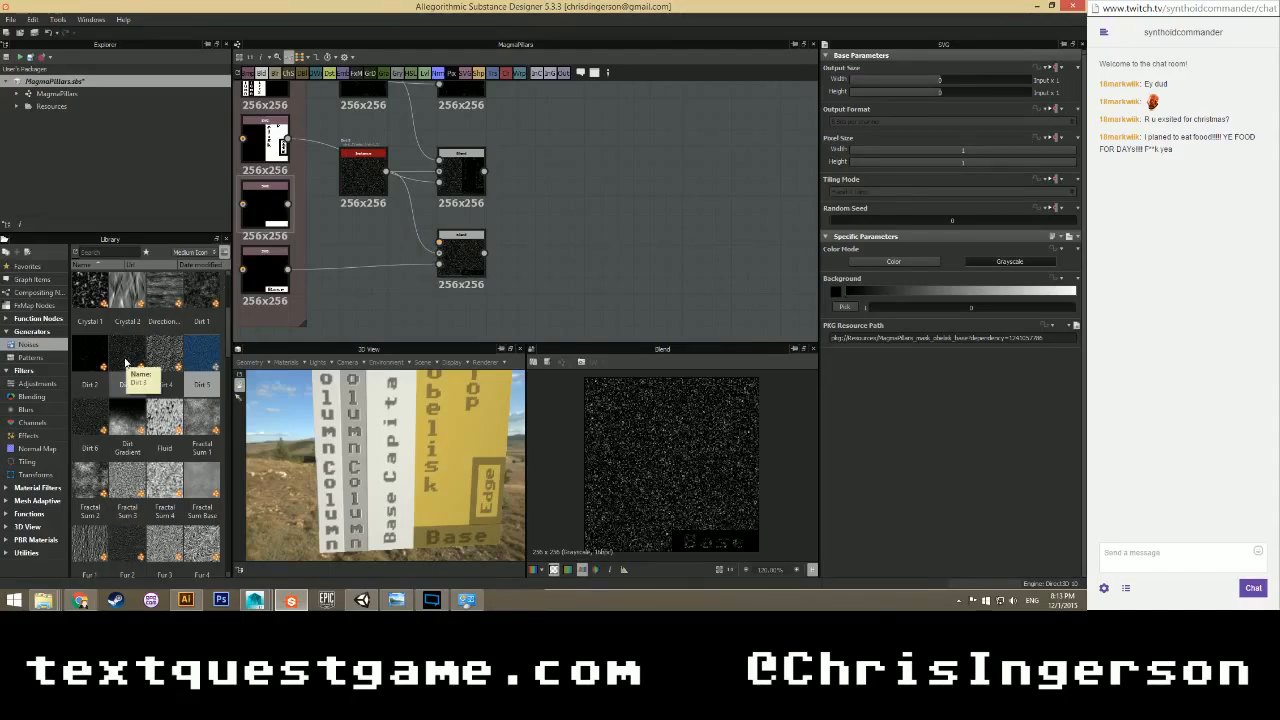
Try a Dirt Gradient noise in the Blend's lower input, then delete it.
click(128, 359)
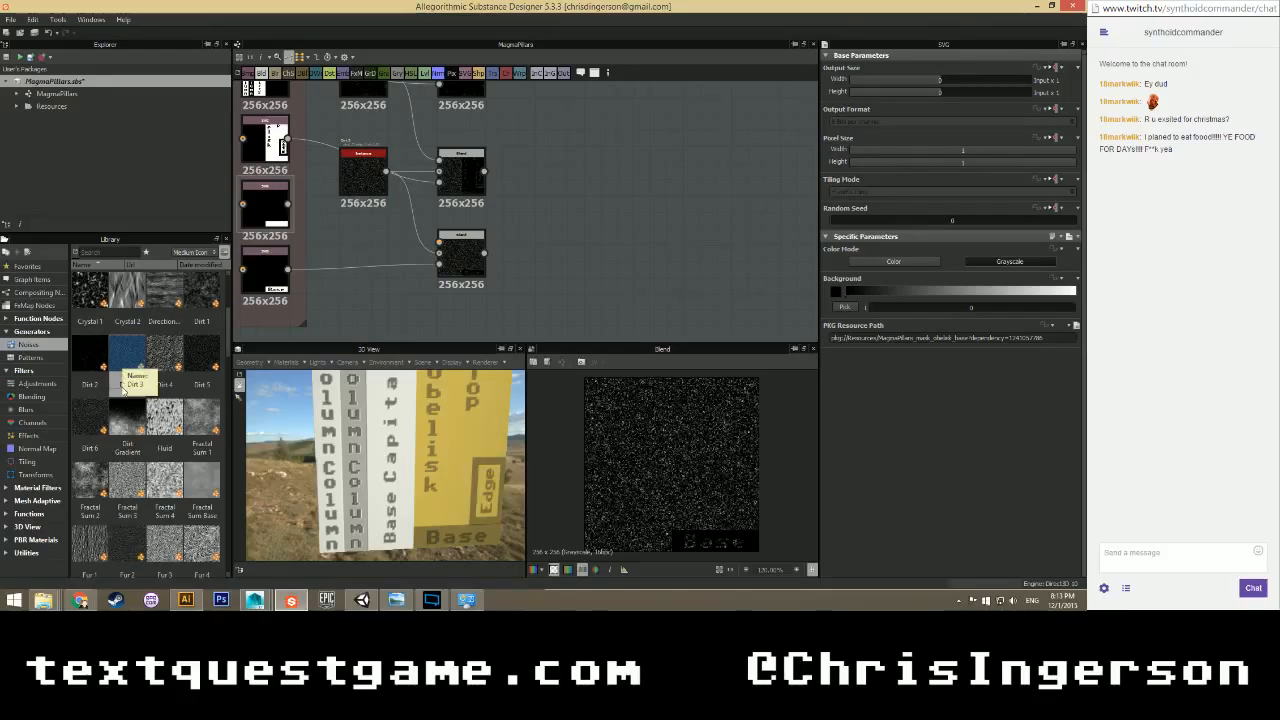
click(121, 424)
drag(121, 424, 351, 250)
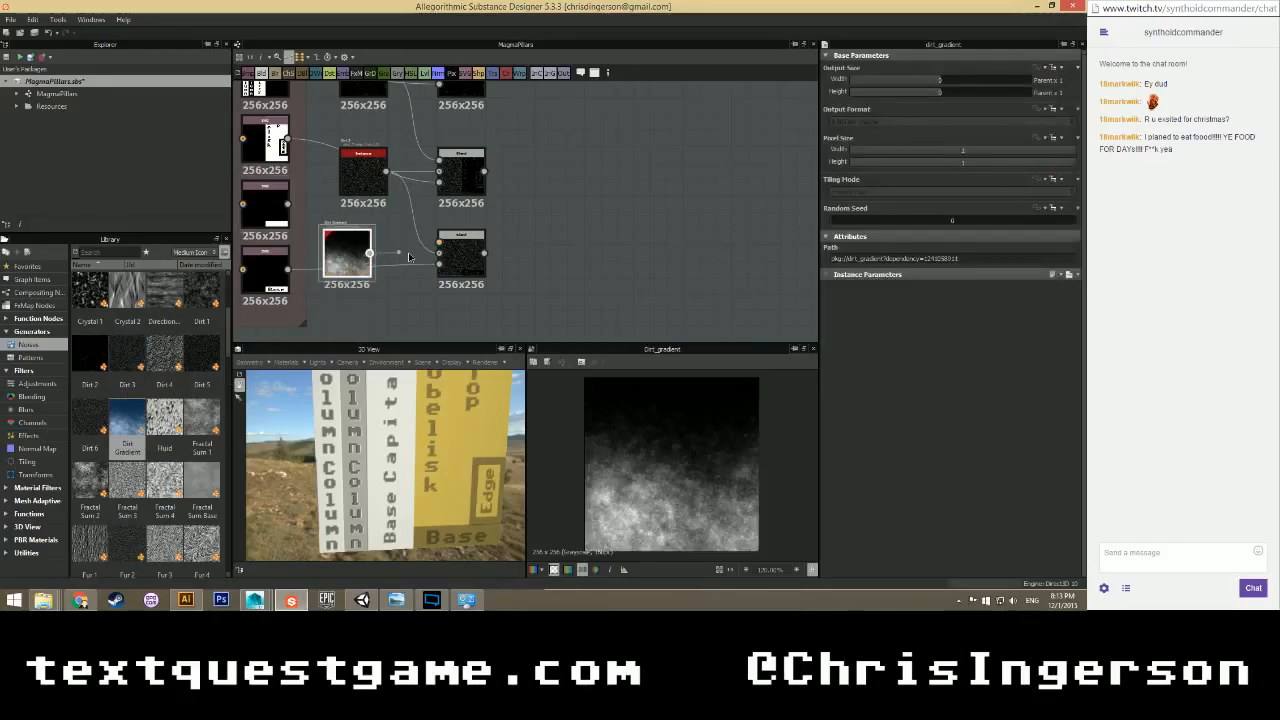
drag(442, 246, 441, 244)
drag(348, 258, 364, 258)
double_click(460, 257)
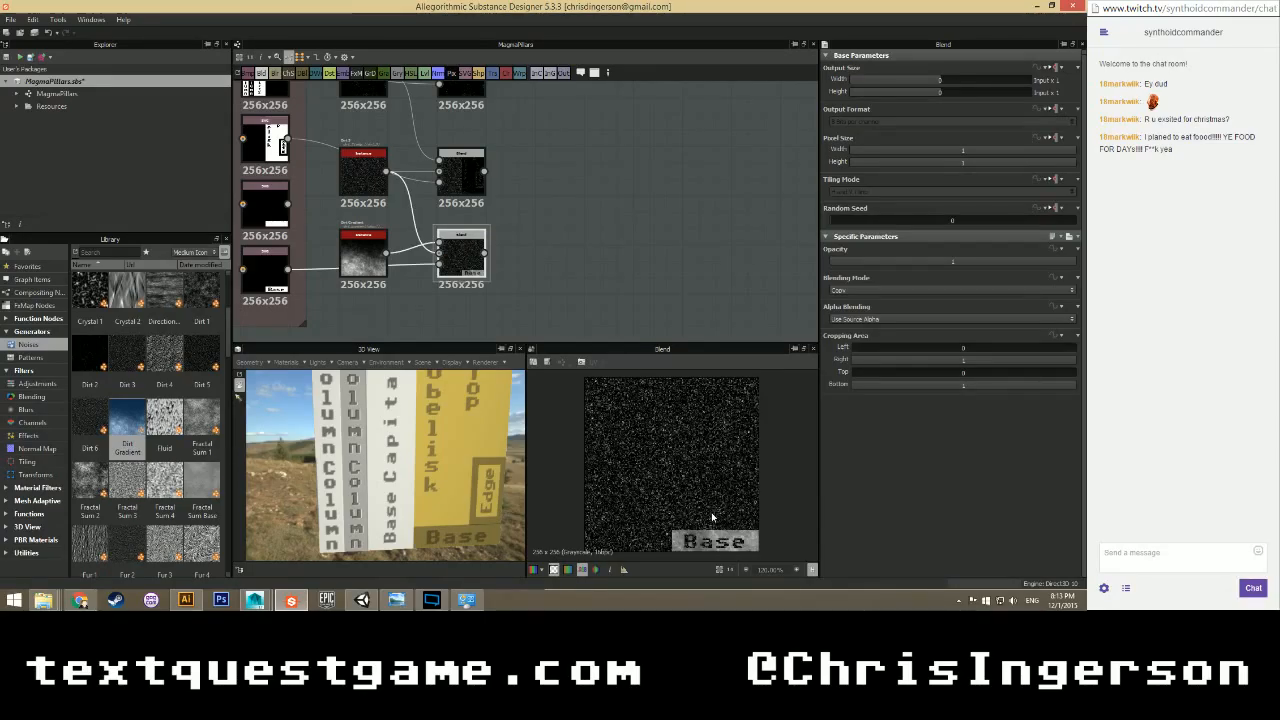
click(353, 251)
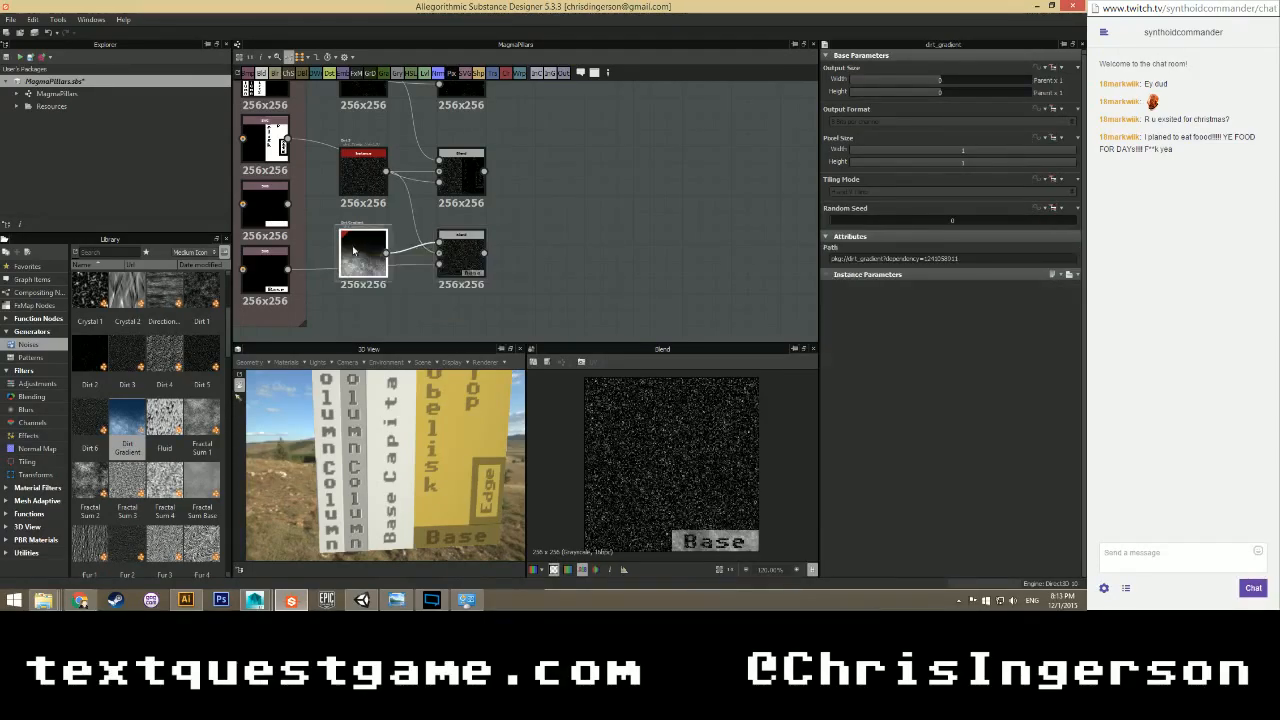
key(Delete)
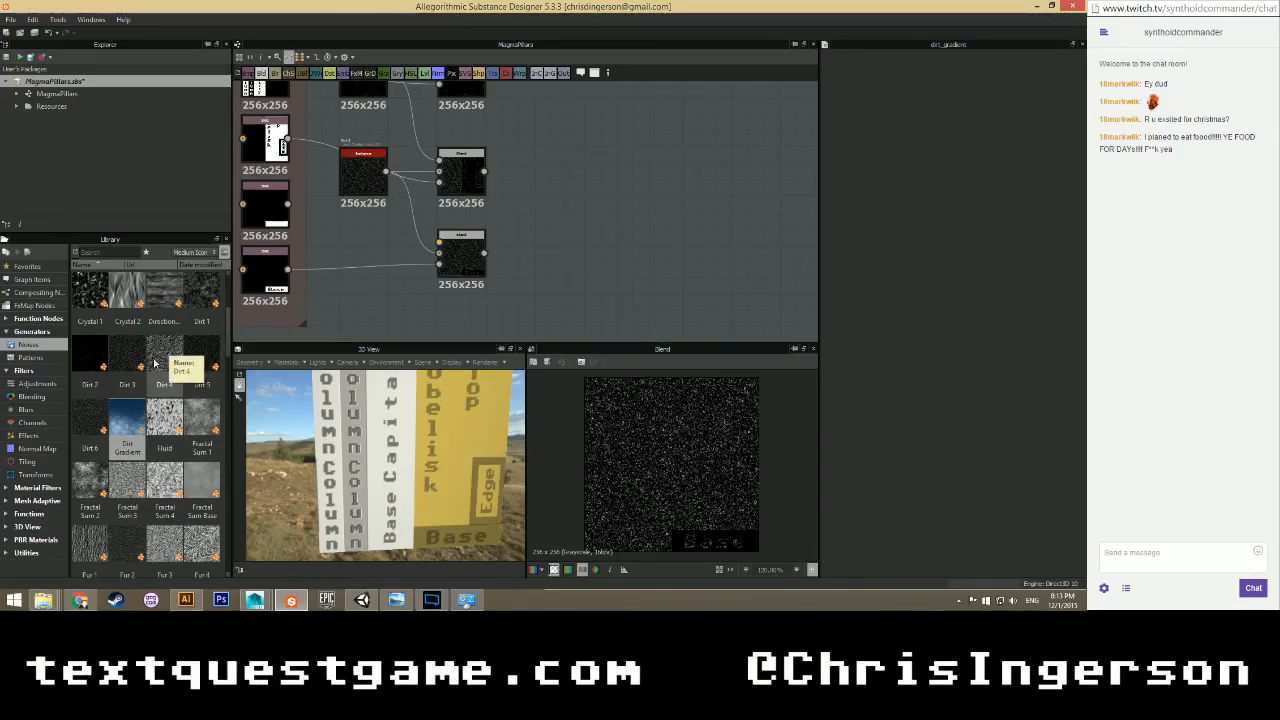
Feed a Dirt 4 noise into the Blend and preview the result.
drag(156, 358, 442, 247)
double_click(468, 262)
scroll(739, 519, up, 1)
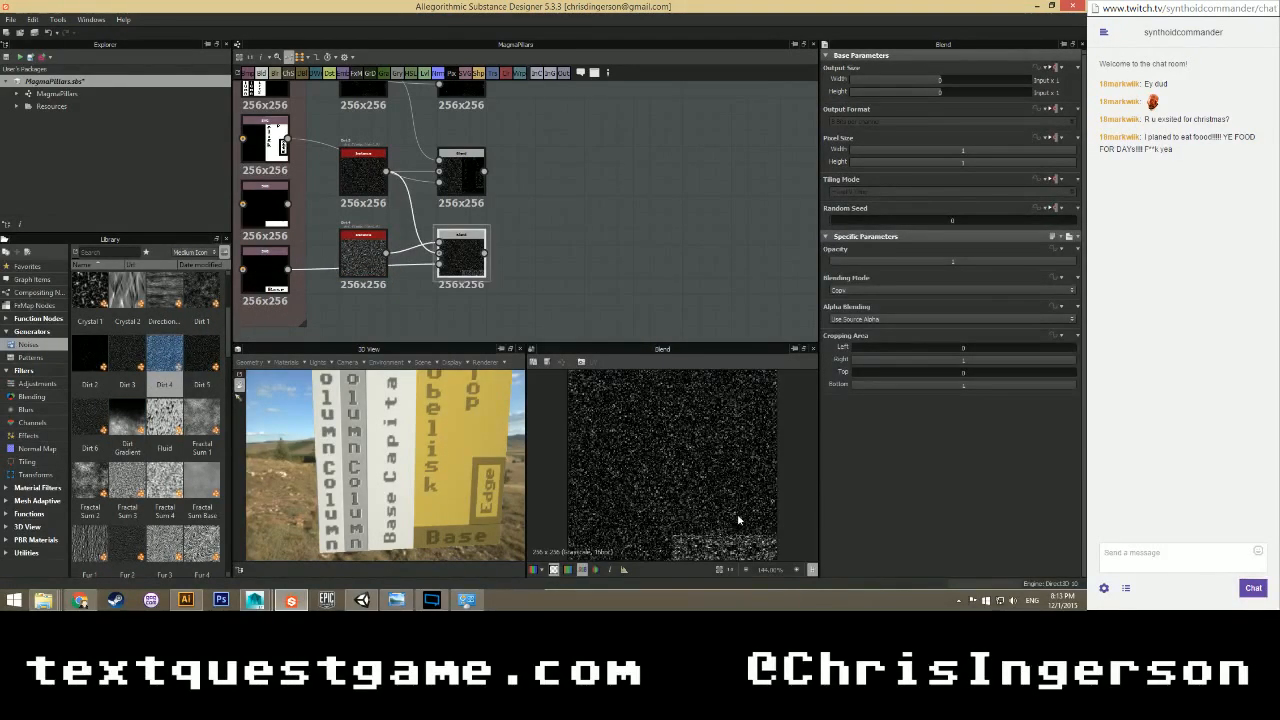
scroll(739, 519, up, 3)
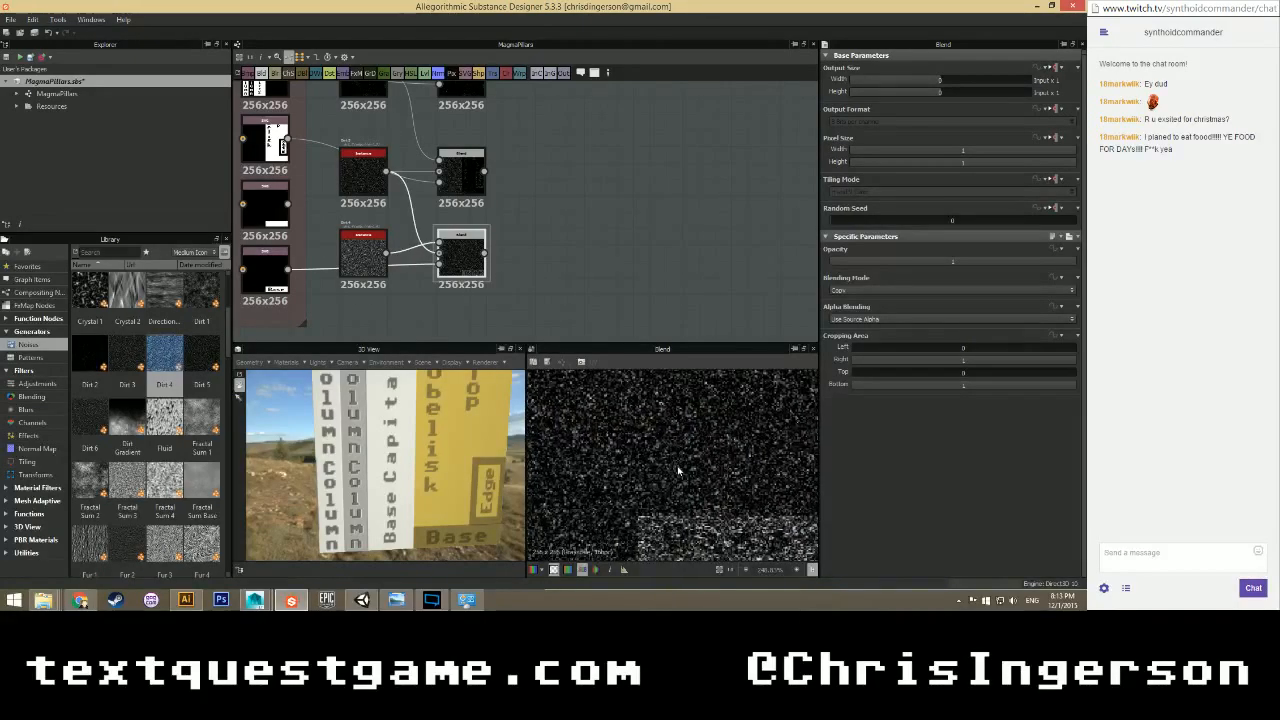
scroll(678, 471, down, 5)
middle_drag(525, 226, 484, 276)
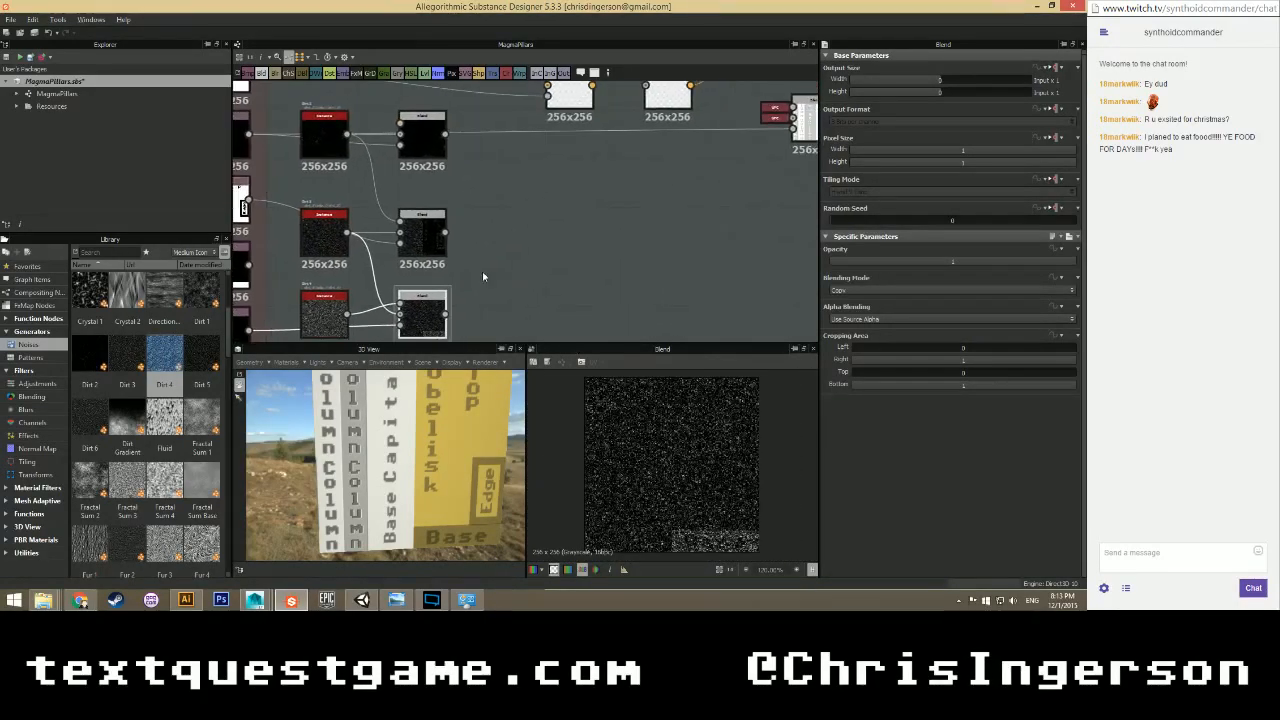
scroll(483, 274, down, 2)
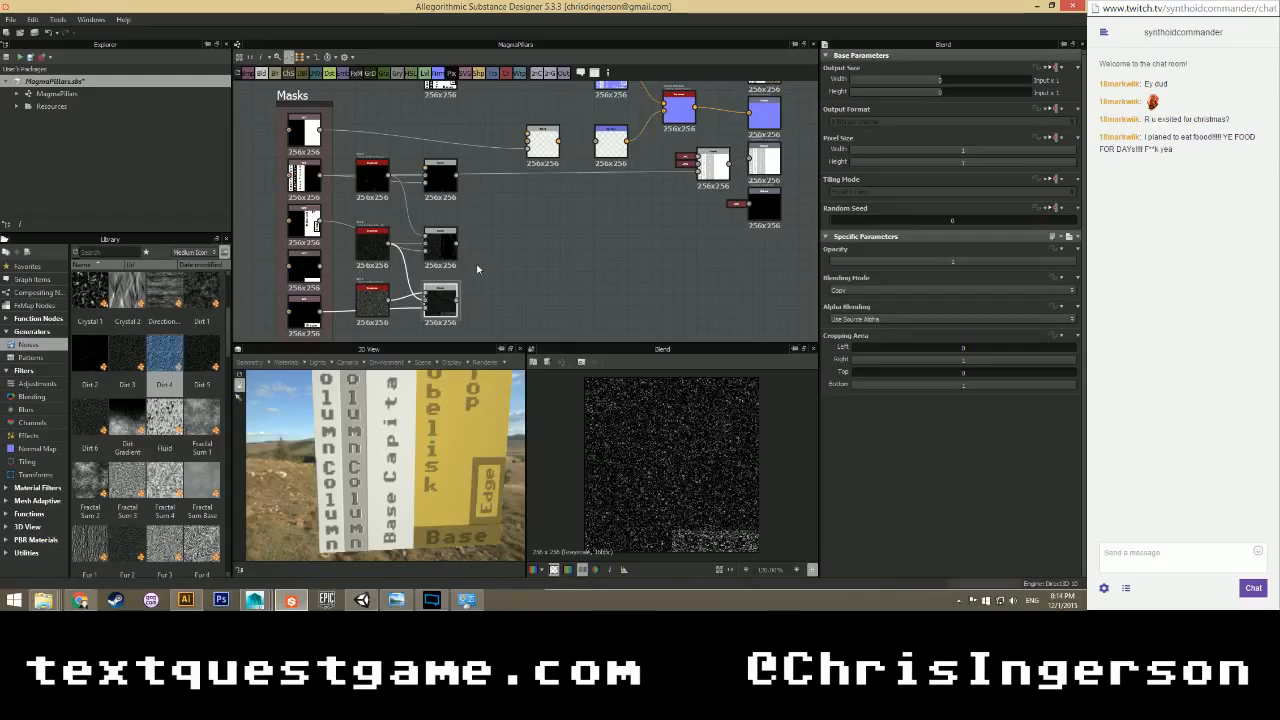
Add a fourth Blend node with the mask in its lower input.
right_click(509, 238)
mouse_move(543, 243)
click(702, 259)
drag(490, 238, 495, 244)
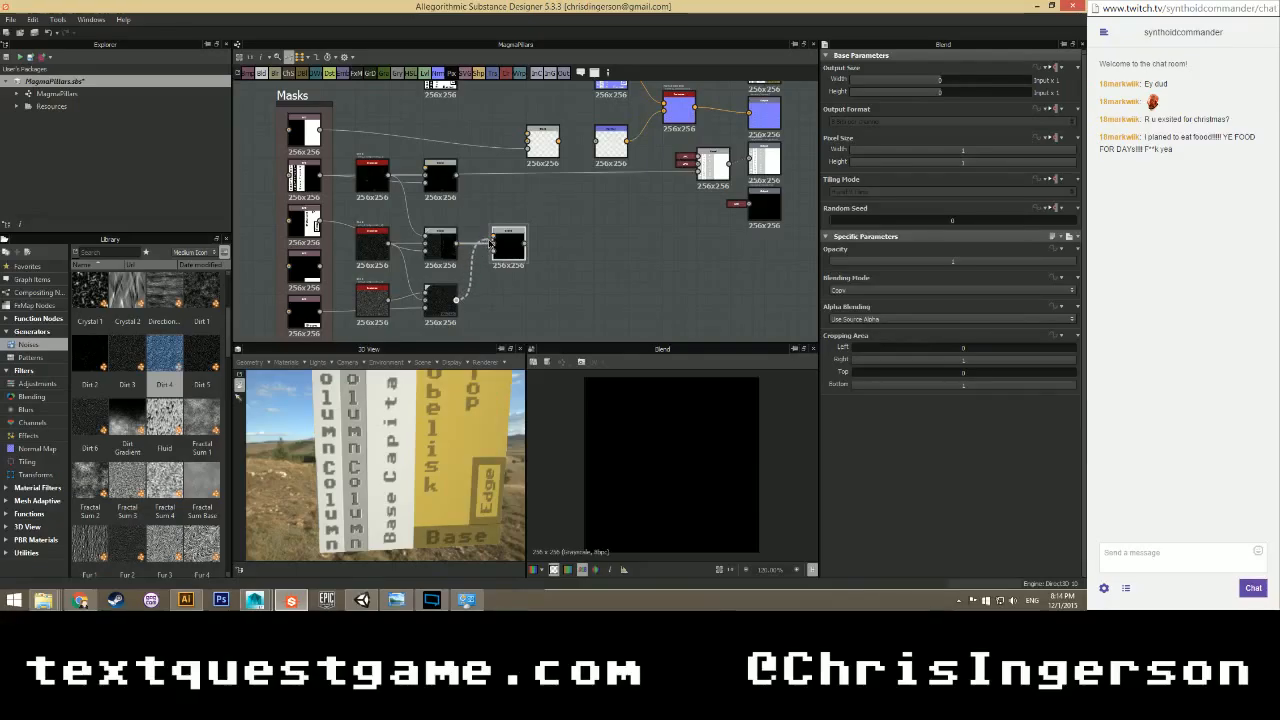
click(318, 268)
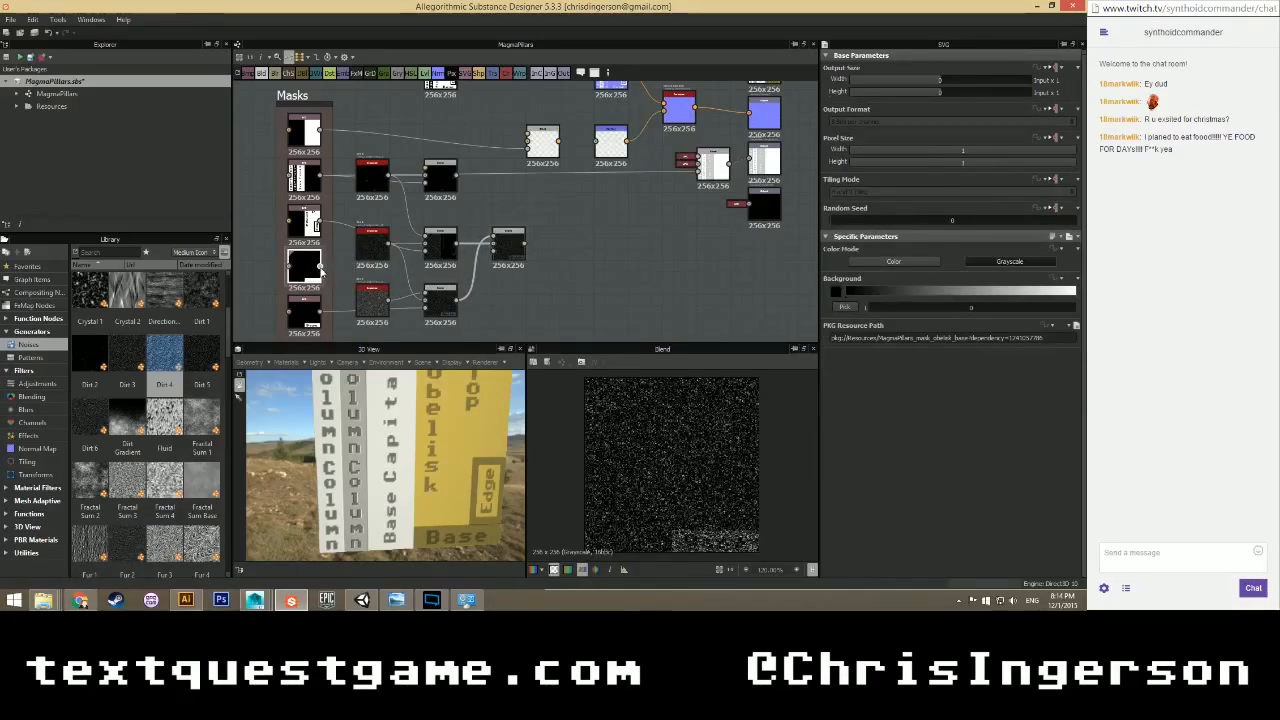
drag(497, 271, 494, 251)
click(513, 248)
Link the combined mask output into the Normal node chain and preview the Normal output.
scroll(699, 488, up, 2)
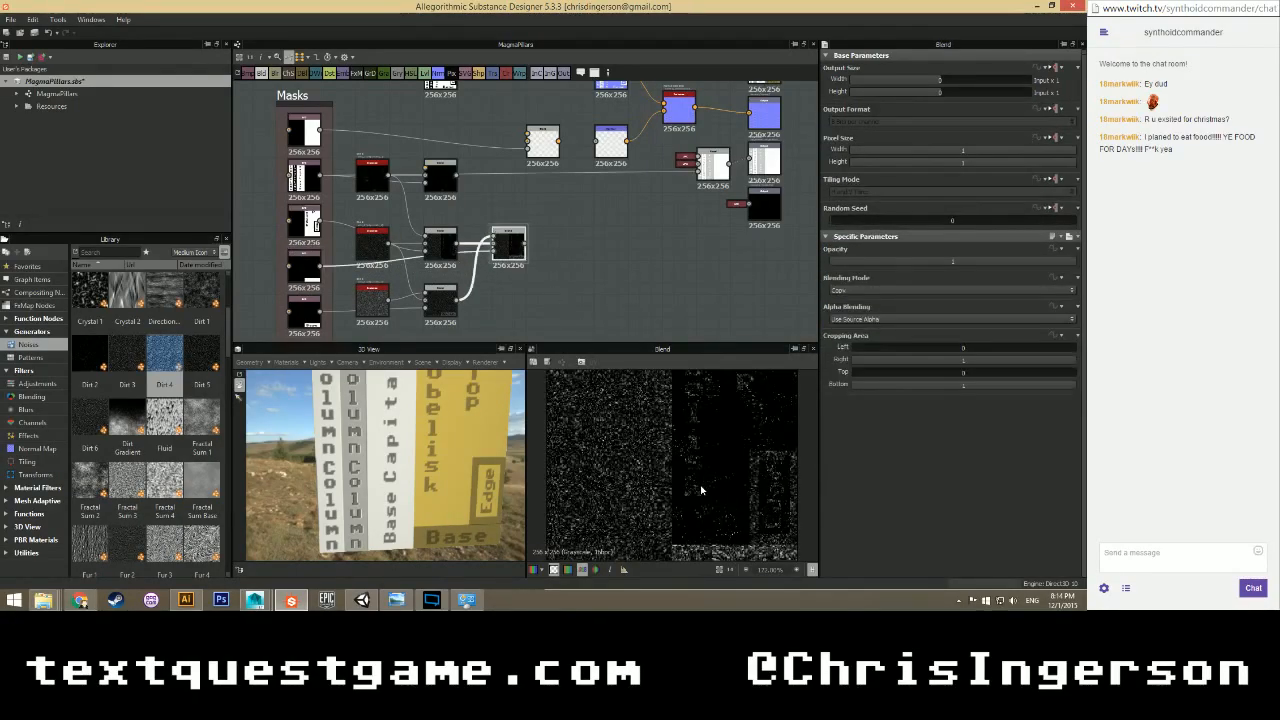
scroll(698, 488, down, 2)
middle_drag(583, 277, 585, 303)
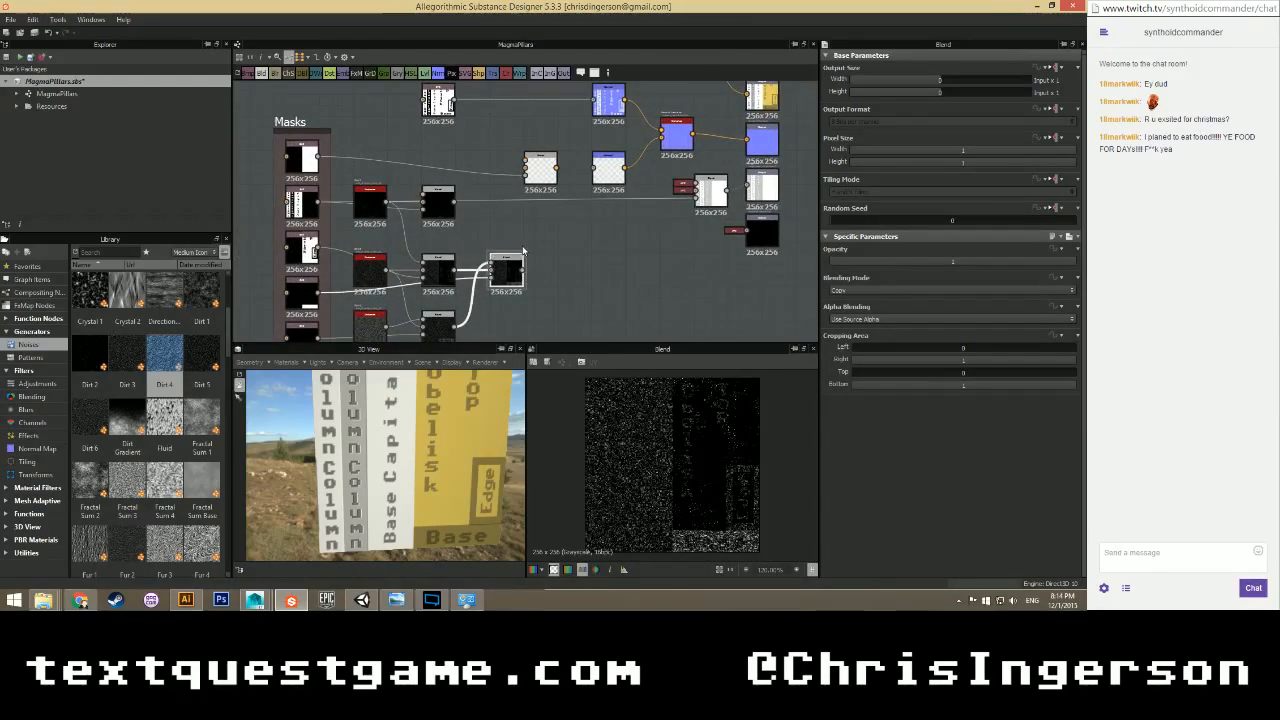
drag(521, 270, 539, 242)
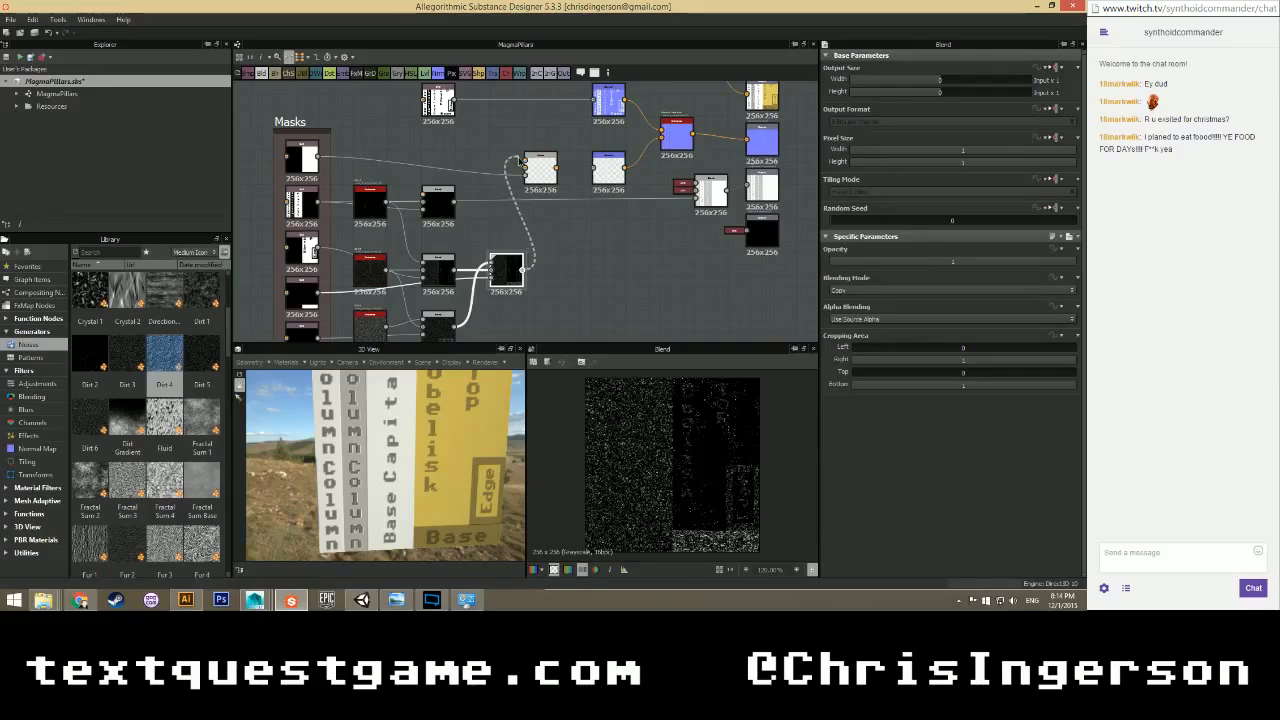
drag(521, 160, 525, 165)
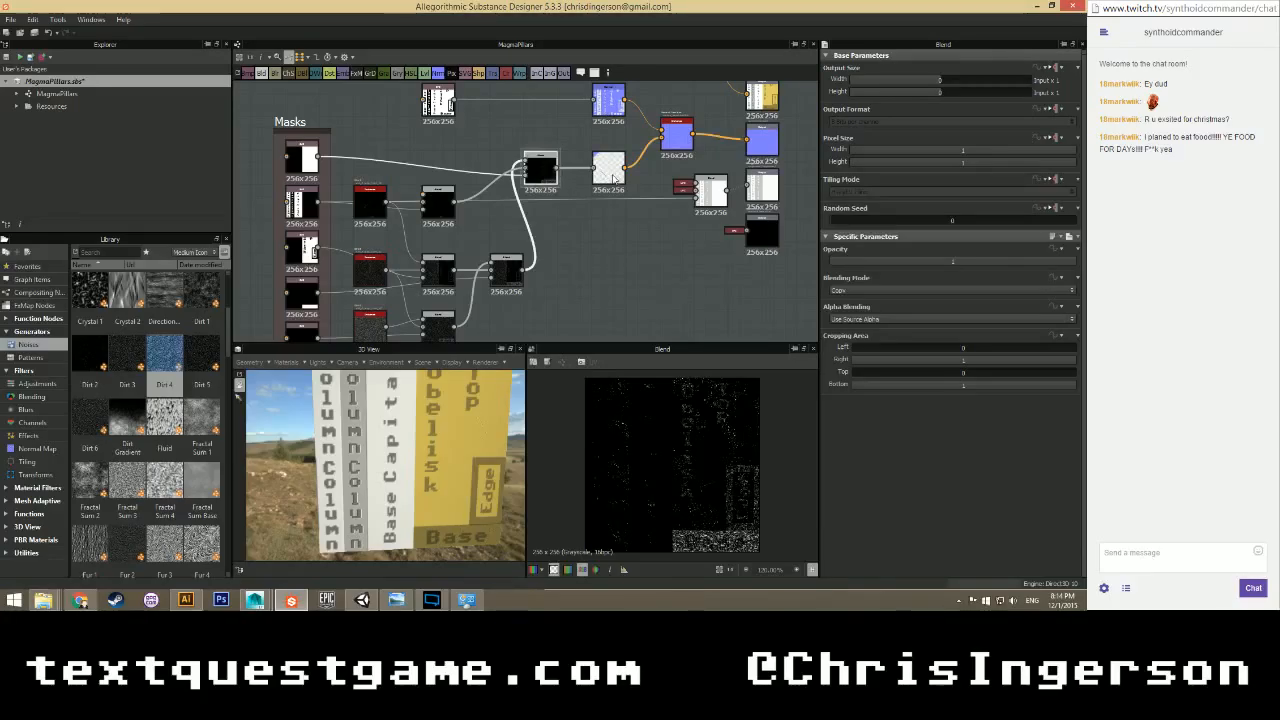
click(612, 176)
scroll(722, 473, up, 1)
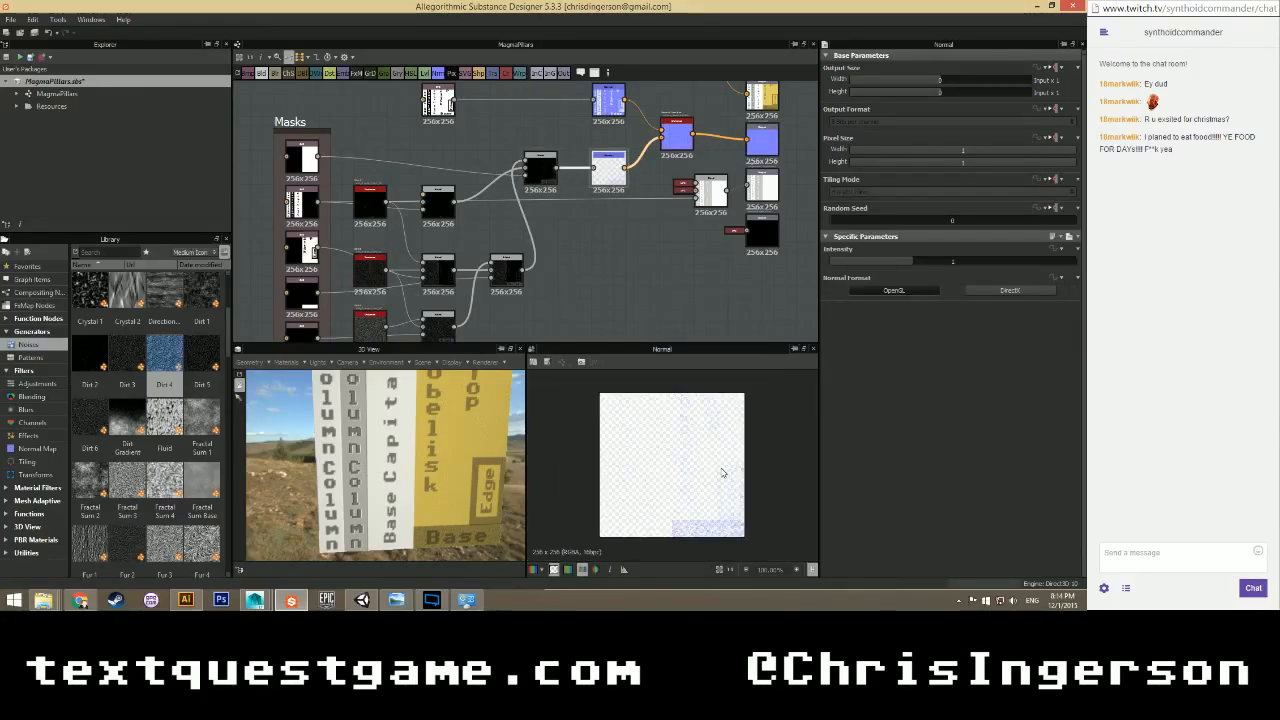
Preview the Normal Combine result and enlarge the 3D and 2D preview panes.
click(682, 140)
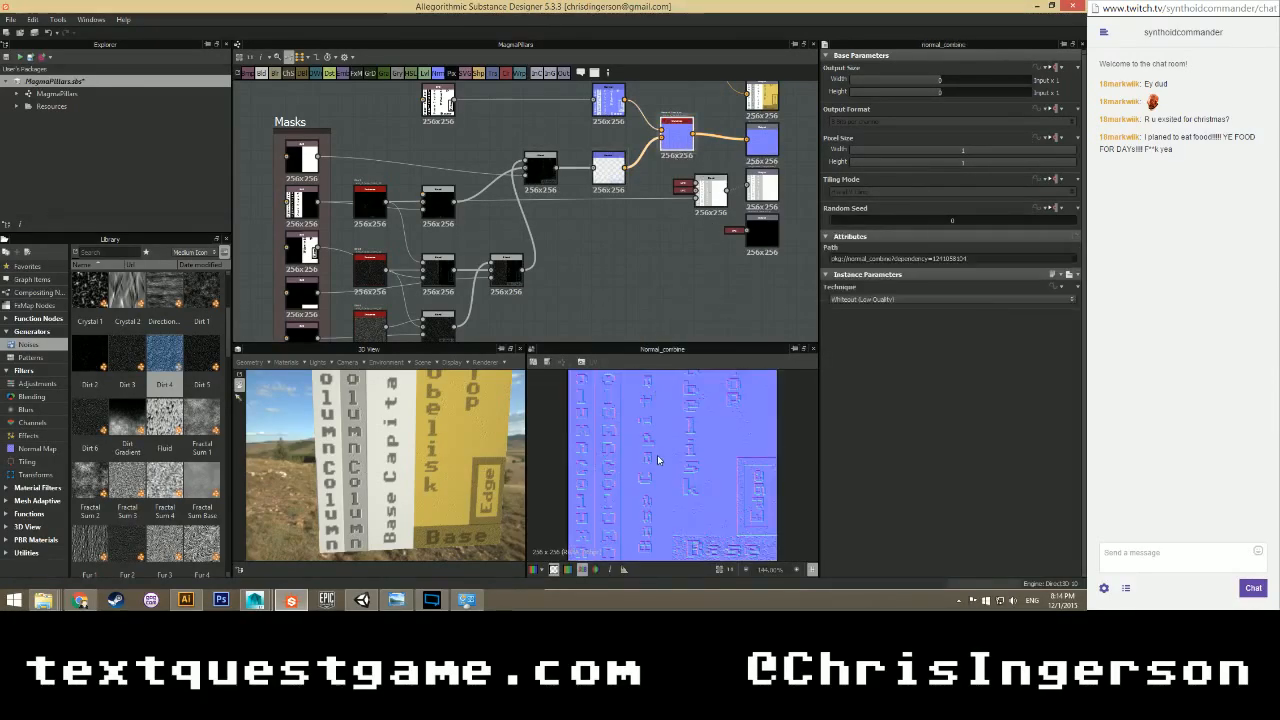
scroll(673, 470, up, 1)
scroll(673, 470, down, 1)
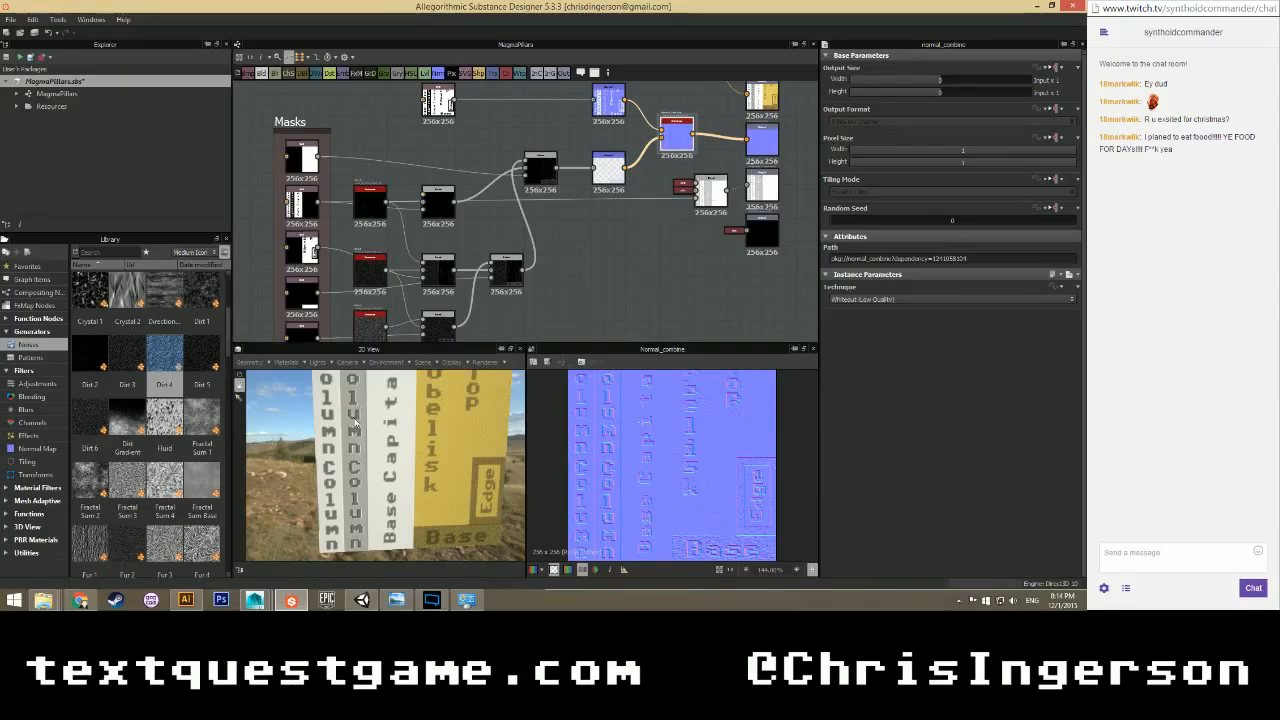
drag(432, 436, 358, 441)
drag(443, 350, 443, 228)
scroll(424, 374, down, 2)
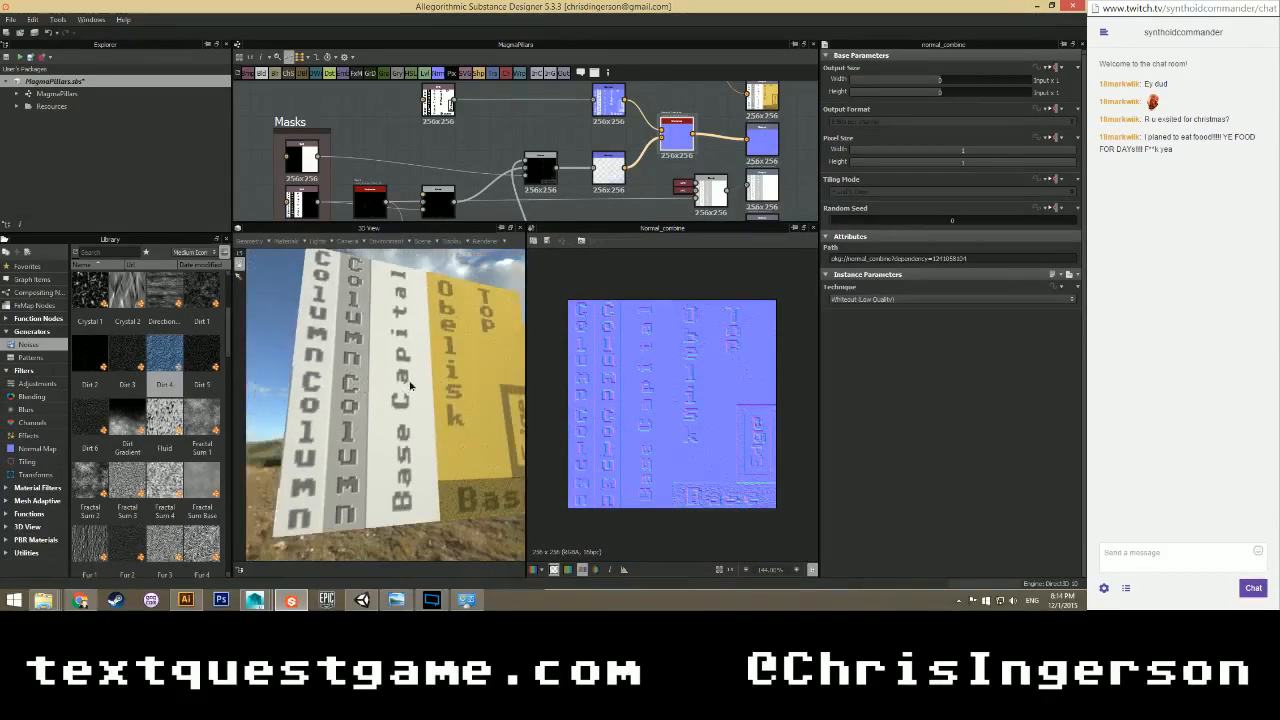
Orbit and zoom the 3D view around the pillar's dirt-pitted lettering.
drag(424, 377, 338, 388)
scroll(370, 388, up, 2)
scroll(367, 387, up, 1)
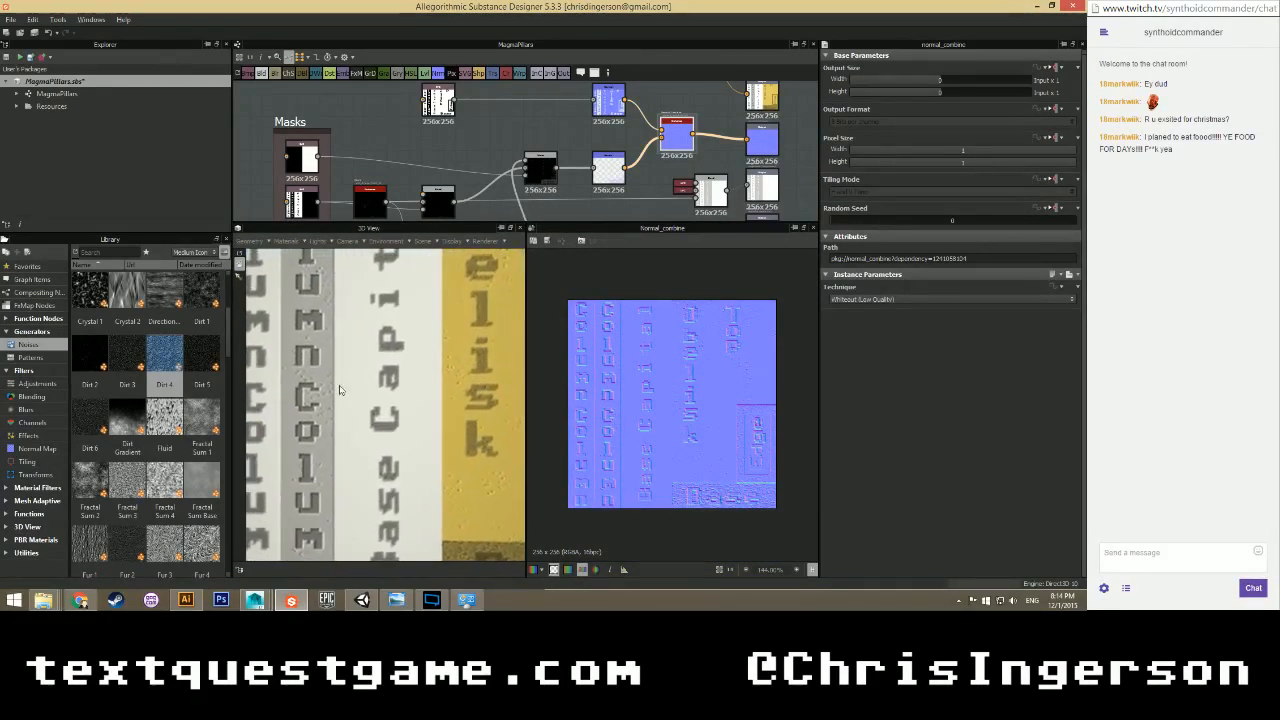
middle_drag(403, 312, 373, 389)
scroll(373, 389, up, 2)
scroll(381, 387, down, 2)
drag(383, 387, 423, 391)
scroll(346, 373, up, 3)
Preview the combined mask Blend node and orbit the pillar to its white column faces.
scroll(393, 400, down, 5)
click(544, 174)
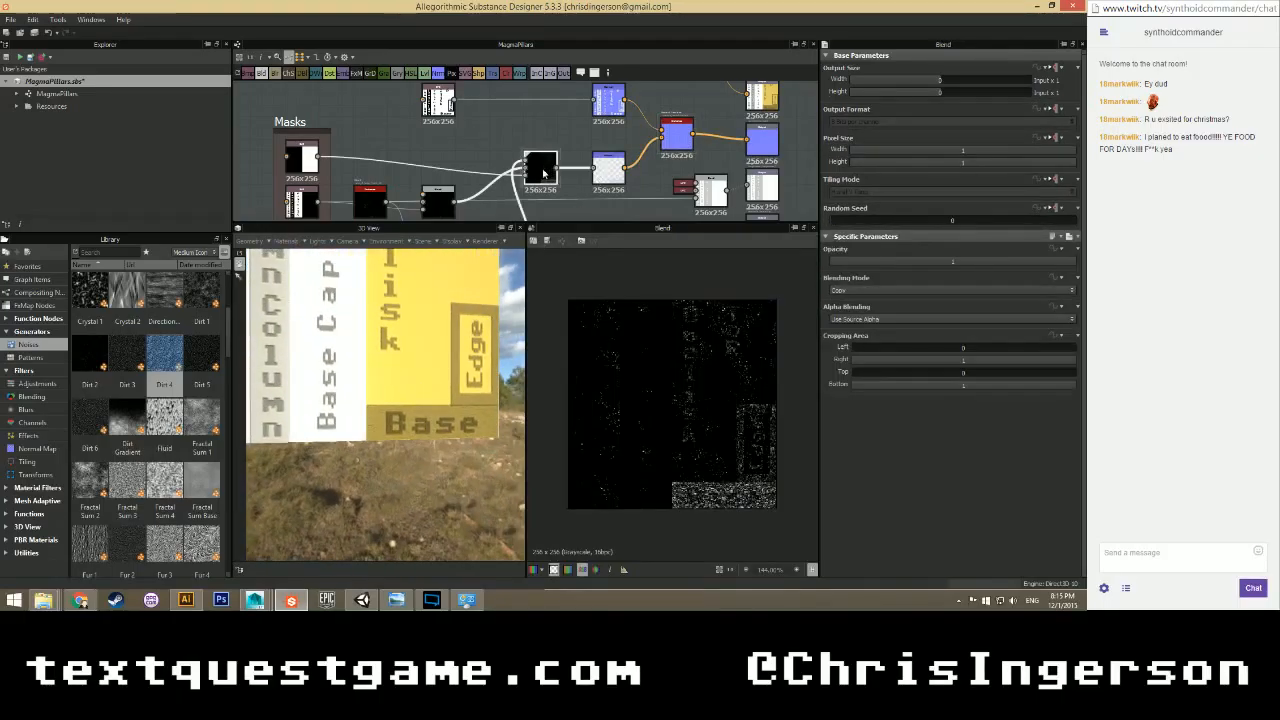
mouse_move(427, 380)
mouse_down()
mouse_move(392, 398)
mouse_move(419, 338)
mouse_move(394, 389)
mouse_move(428, 396)
mouse_up()
scroll(394, 388, down, 4)
scroll(512, 152, down, 5)
Move the upper-left node so it sits directly above the Blend node.
middle_drag(529, 185, 488, 174)
scroll(539, 154, up, 5)
scroll(538, 155, down, 3)
scroll(484, 184, down, 2)
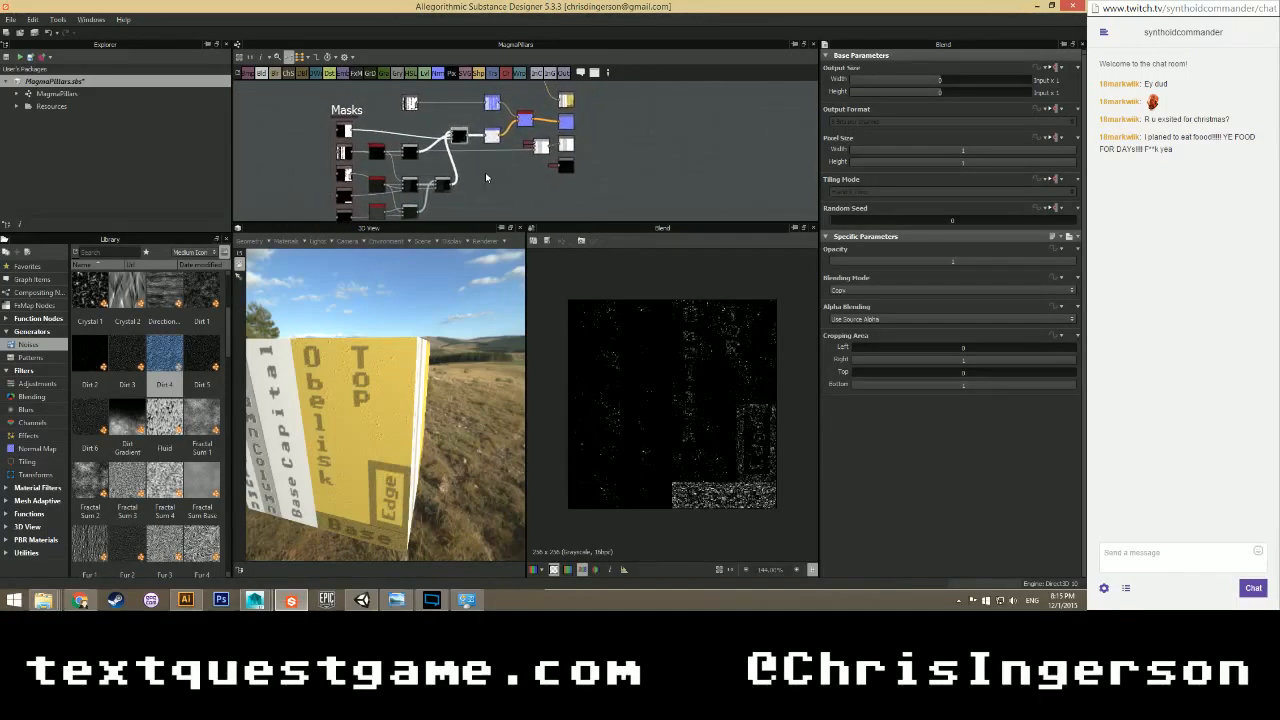
scroll(487, 156, up, 2)
drag(365, 114, 435, 114)
scroll(461, 174, down, 2)
scroll(461, 174, down, 3)
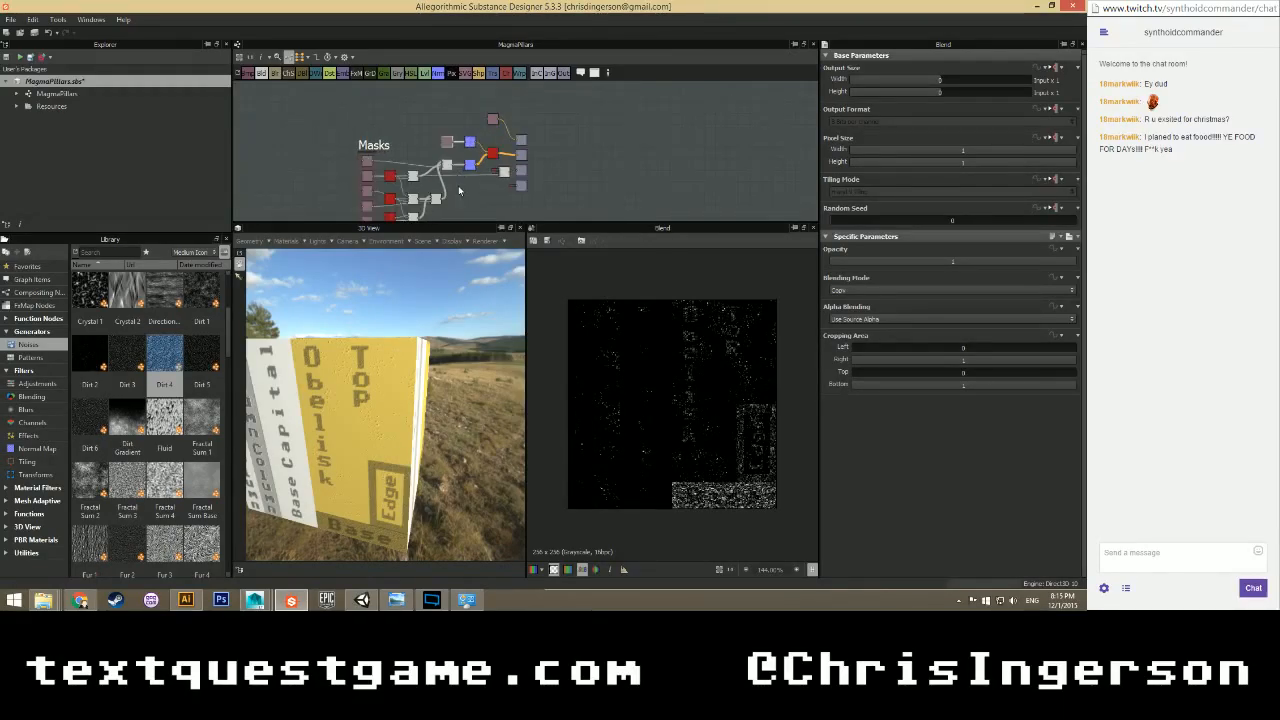
scroll(464, 176, up, 4)
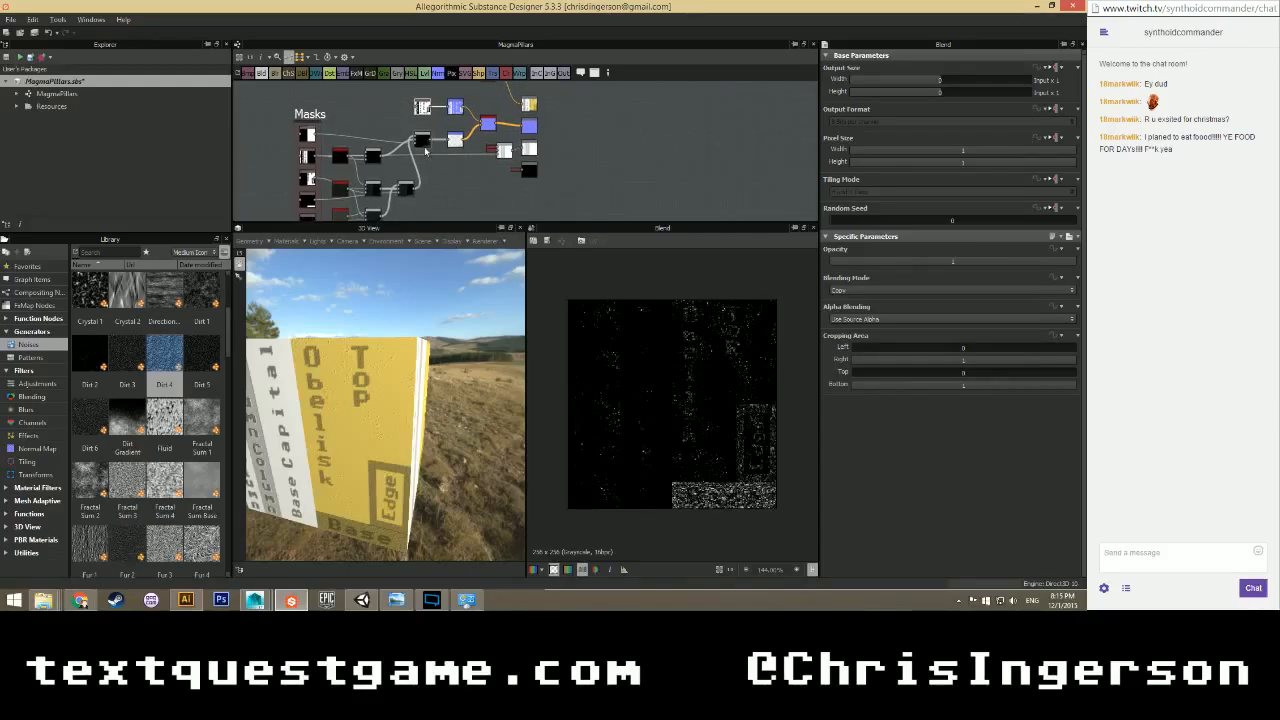
middle_drag(413, 178, 478, 184)
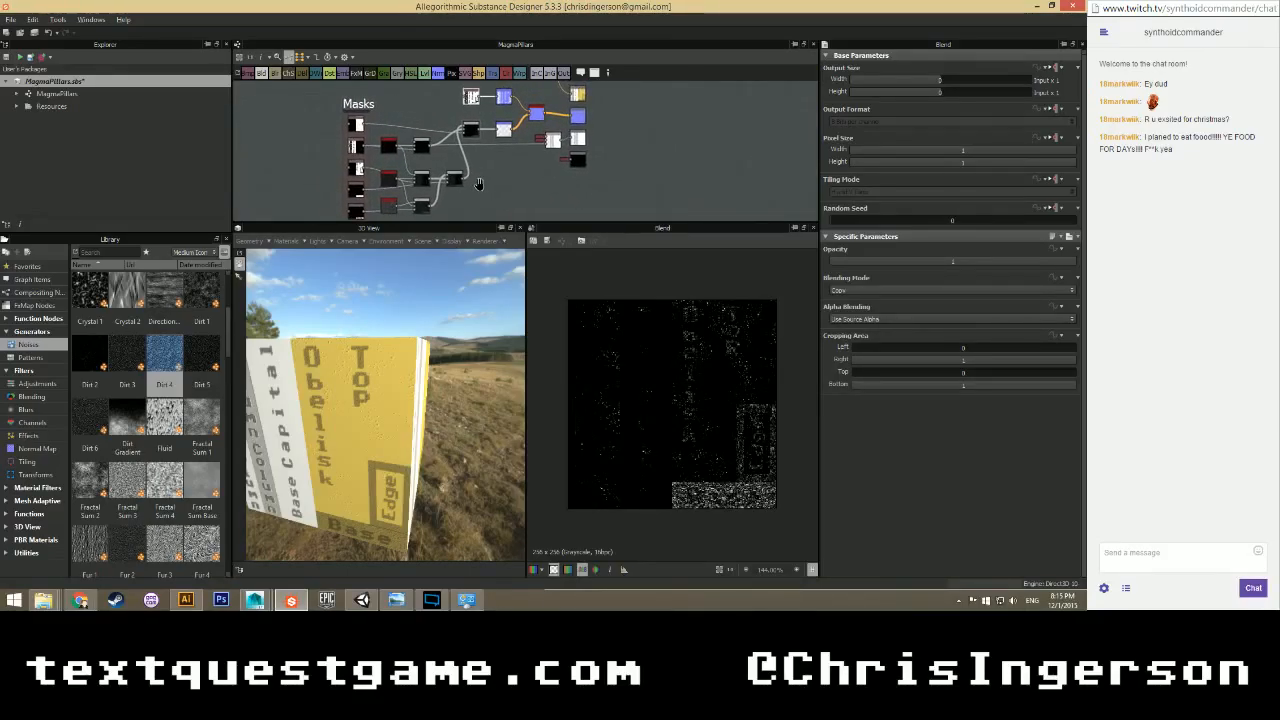
Rearrange the column SVG masks, placing the top mask node below the others.
click(355, 146)
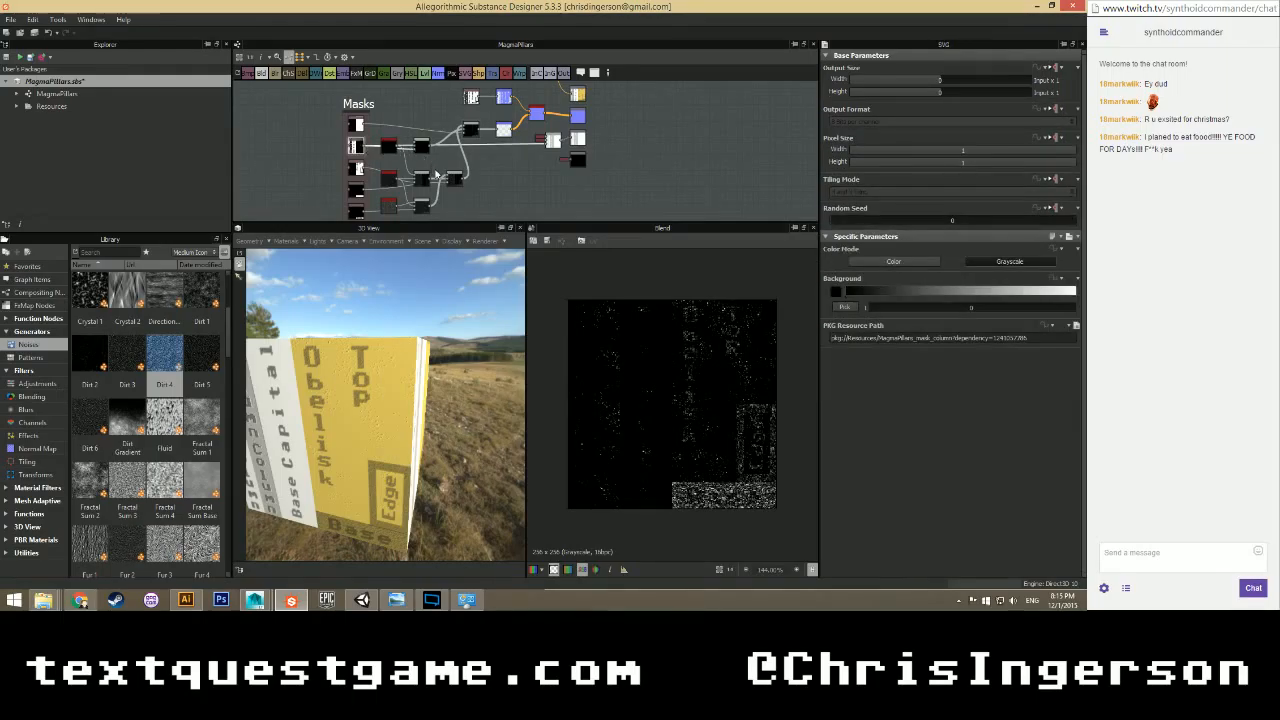
scroll(435, 174, up, 3)
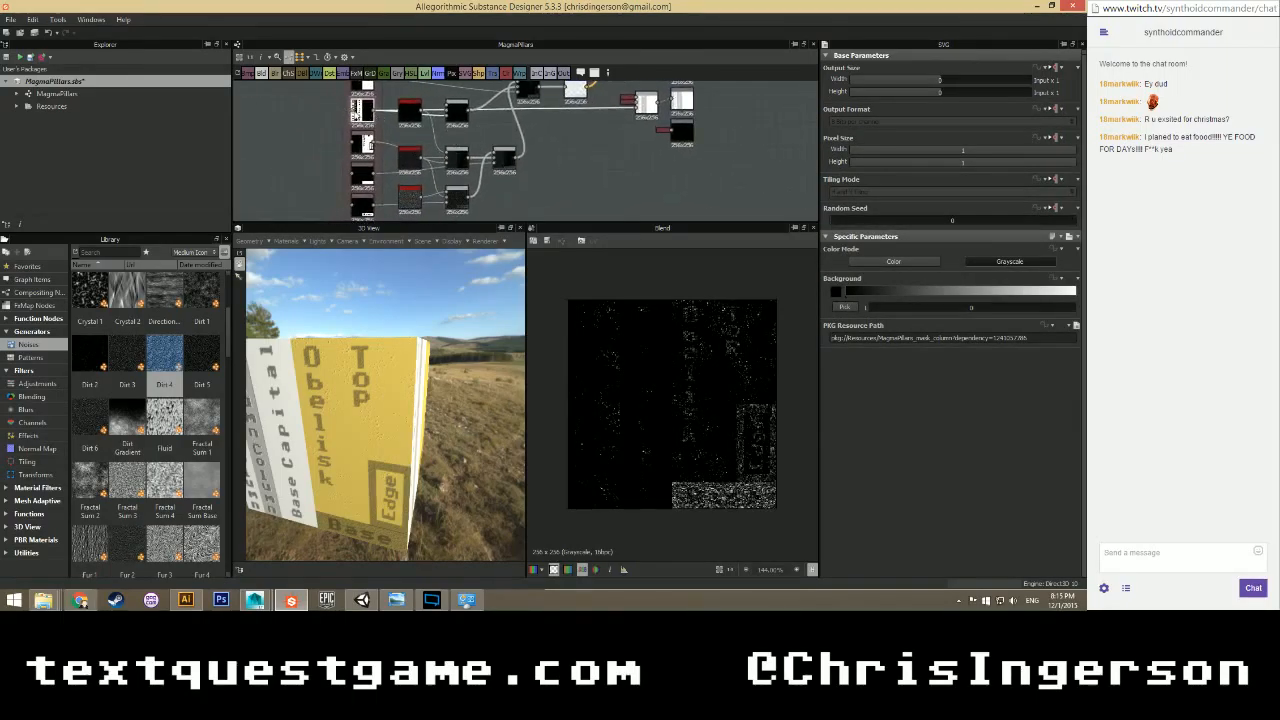
drag(411, 106, 576, 205)
scroll(576, 205, down, 3)
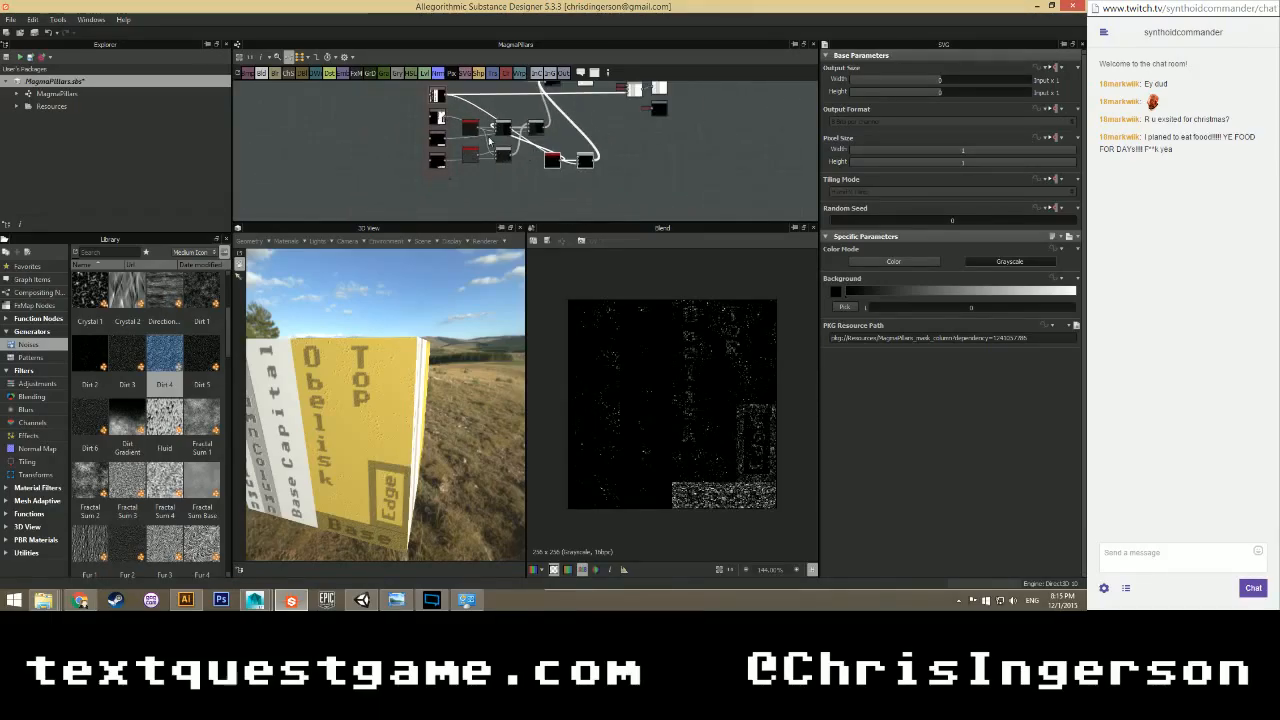
drag(436, 96, 438, 200)
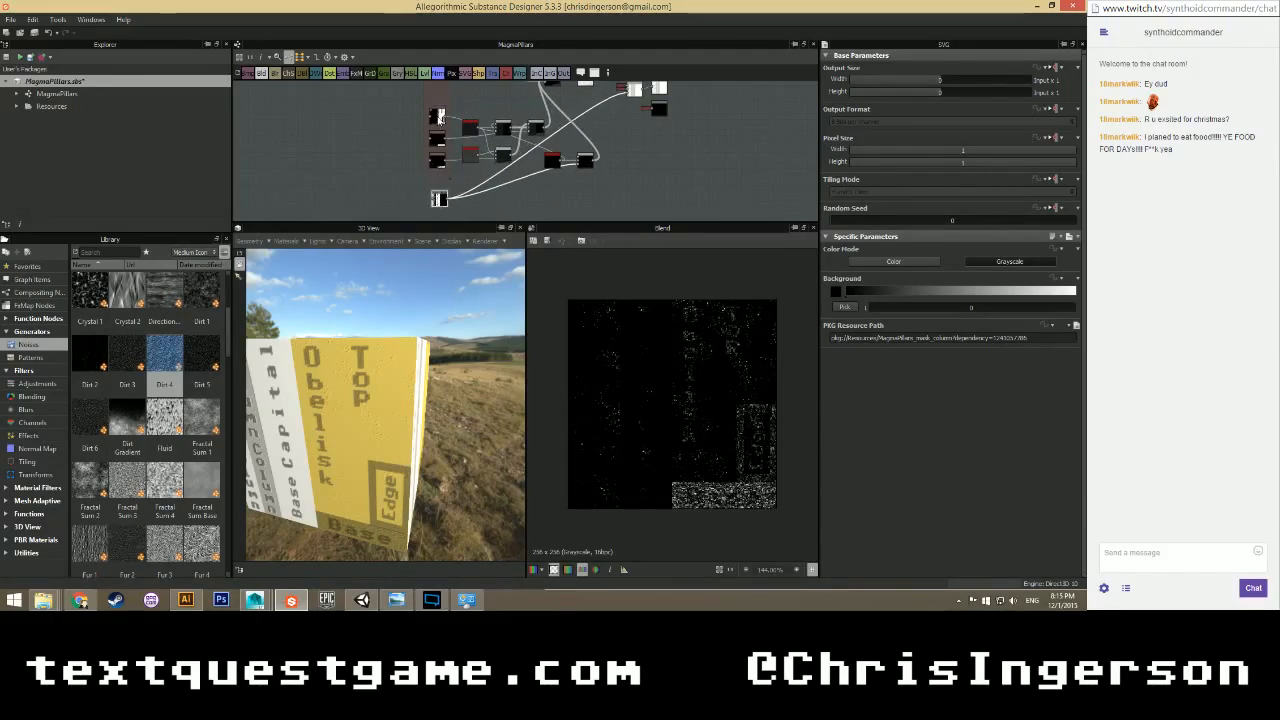
middle_drag(415, 118, 395, 158)
scroll(395, 158, up, 2)
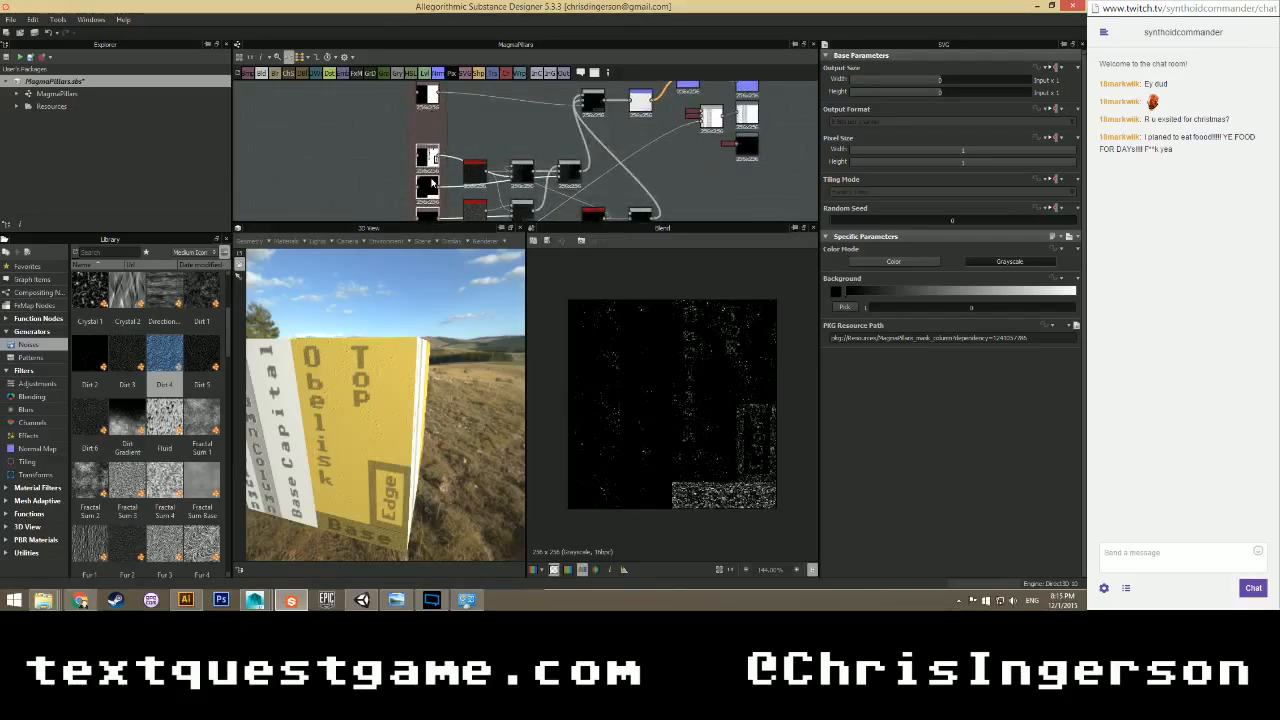
middle_drag(563, 171, 513, 144)
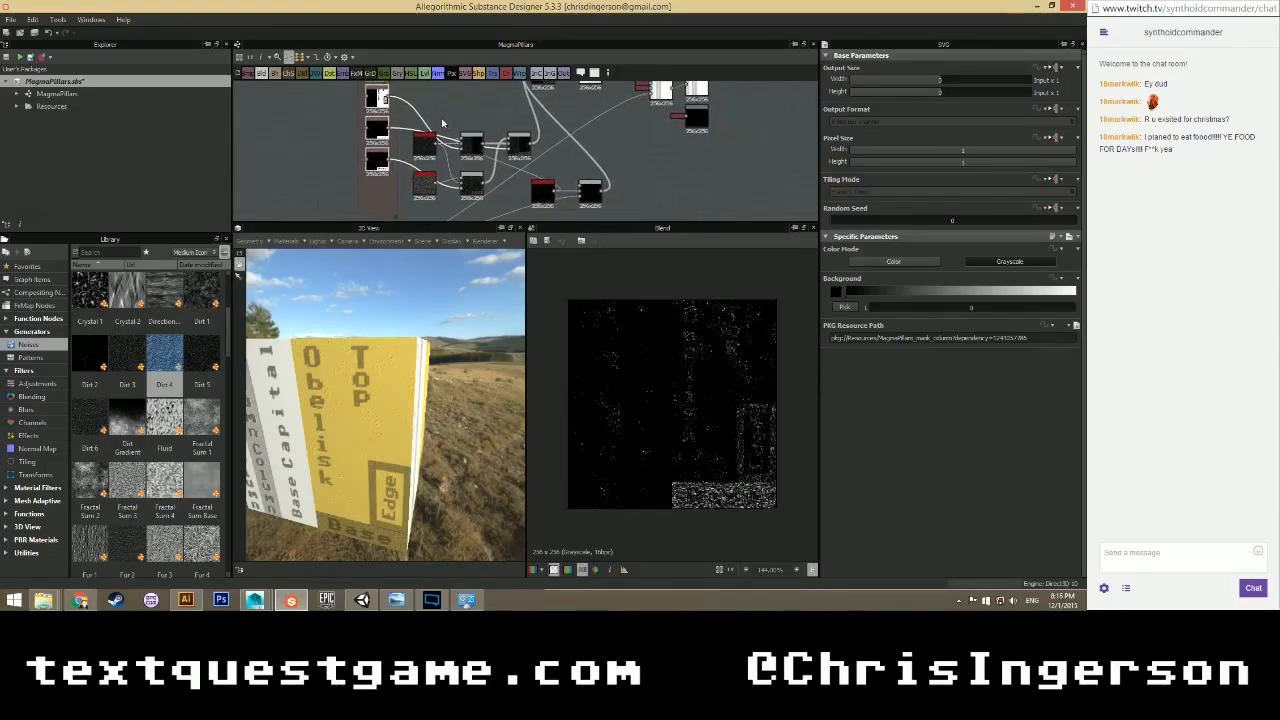
Move the five connected noise nodes up and line the two lower nodes up further left.
click(426, 187)
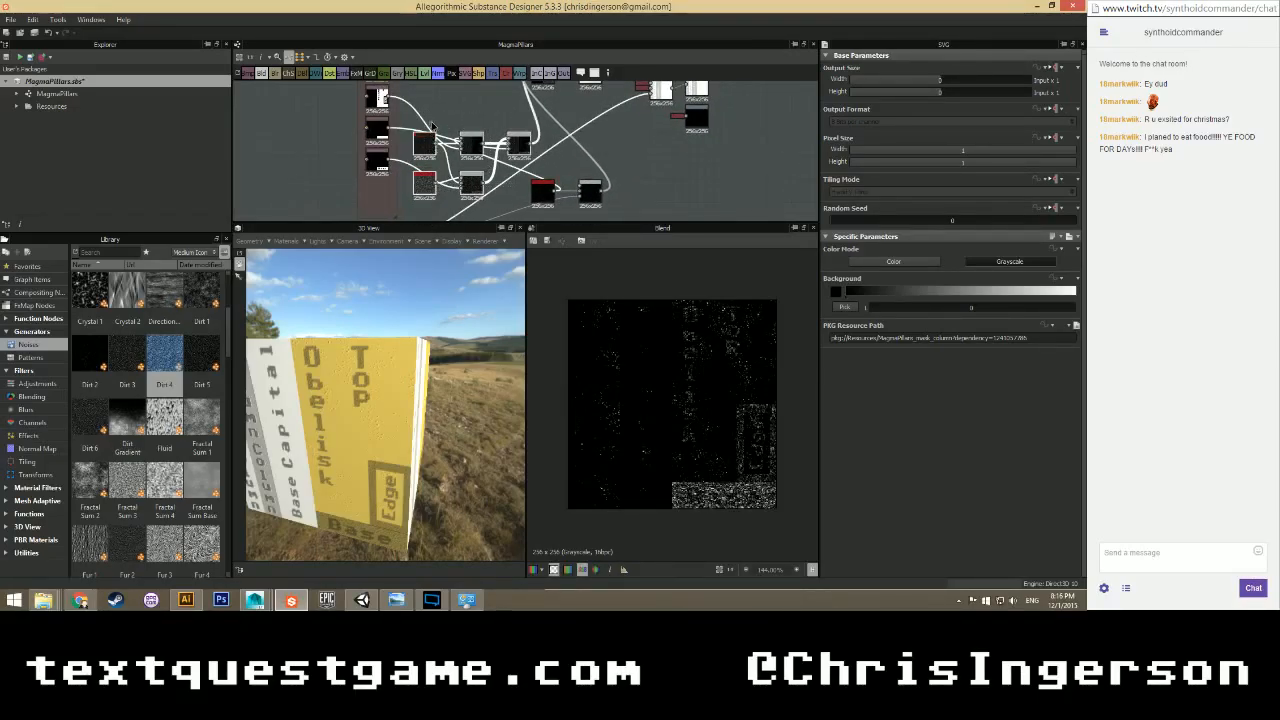
drag(515, 145, 516, 95)
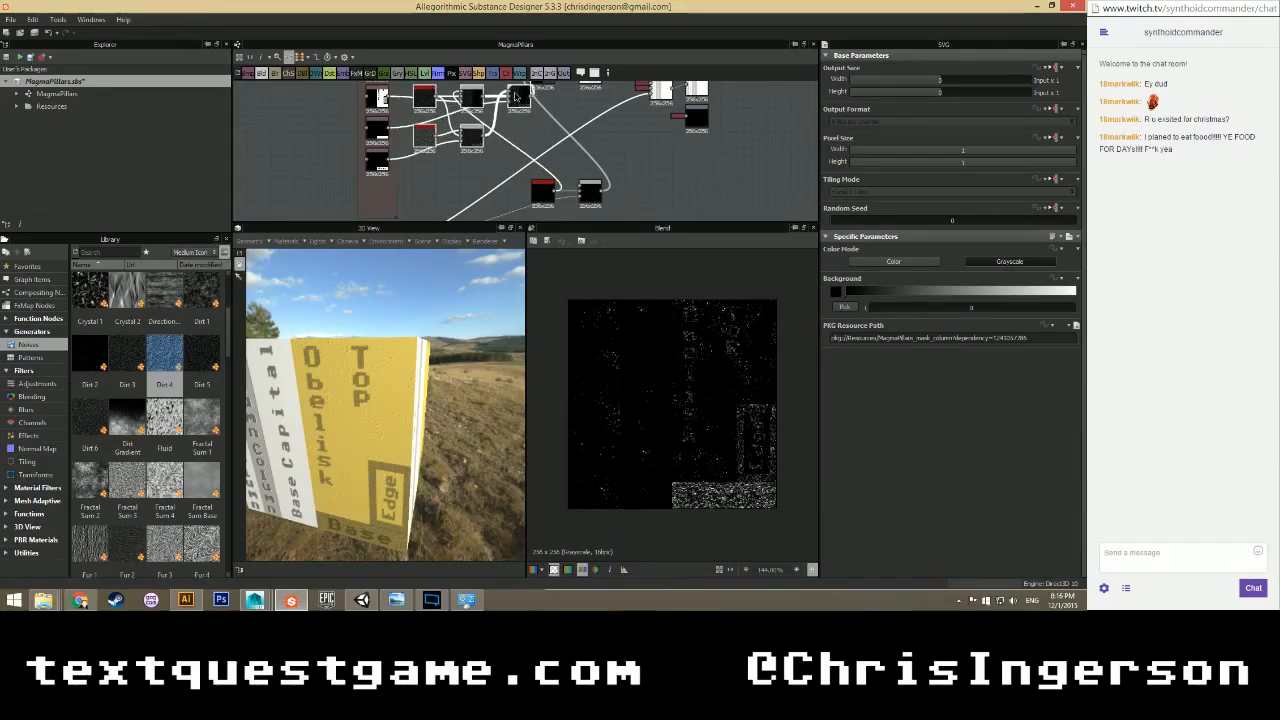
scroll(533, 120, down, 2)
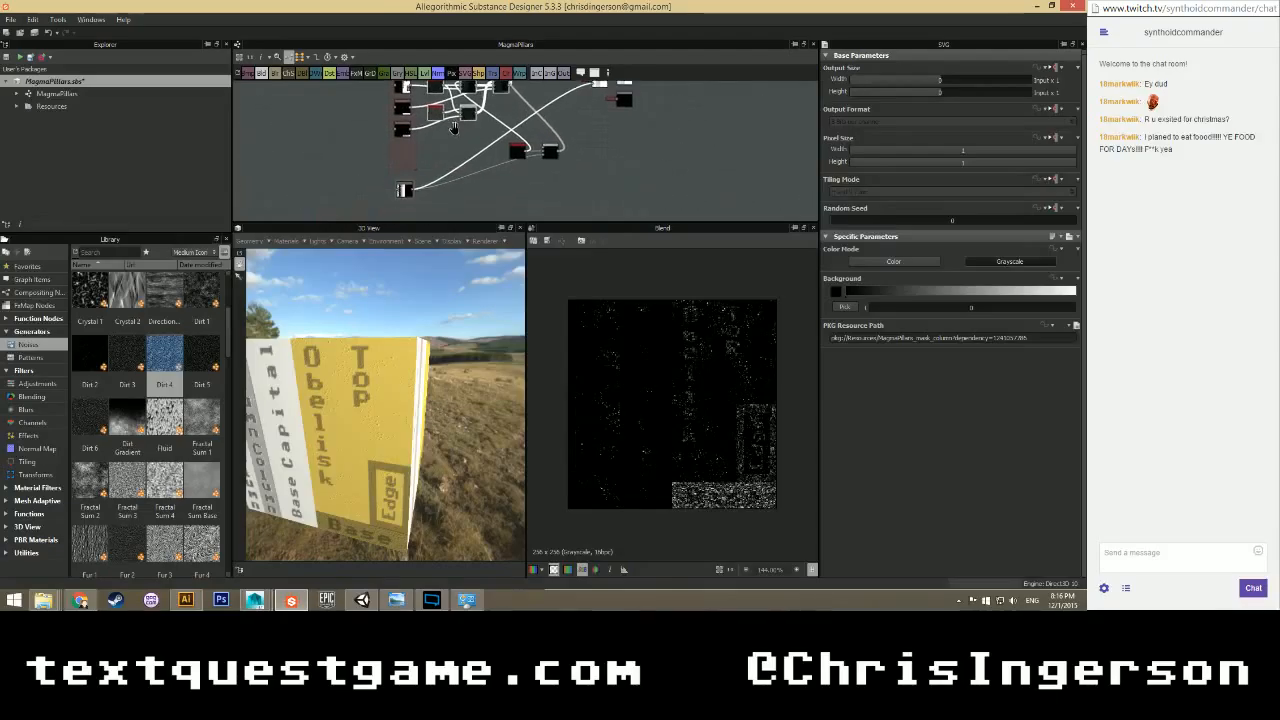
scroll(405, 180, up, 5)
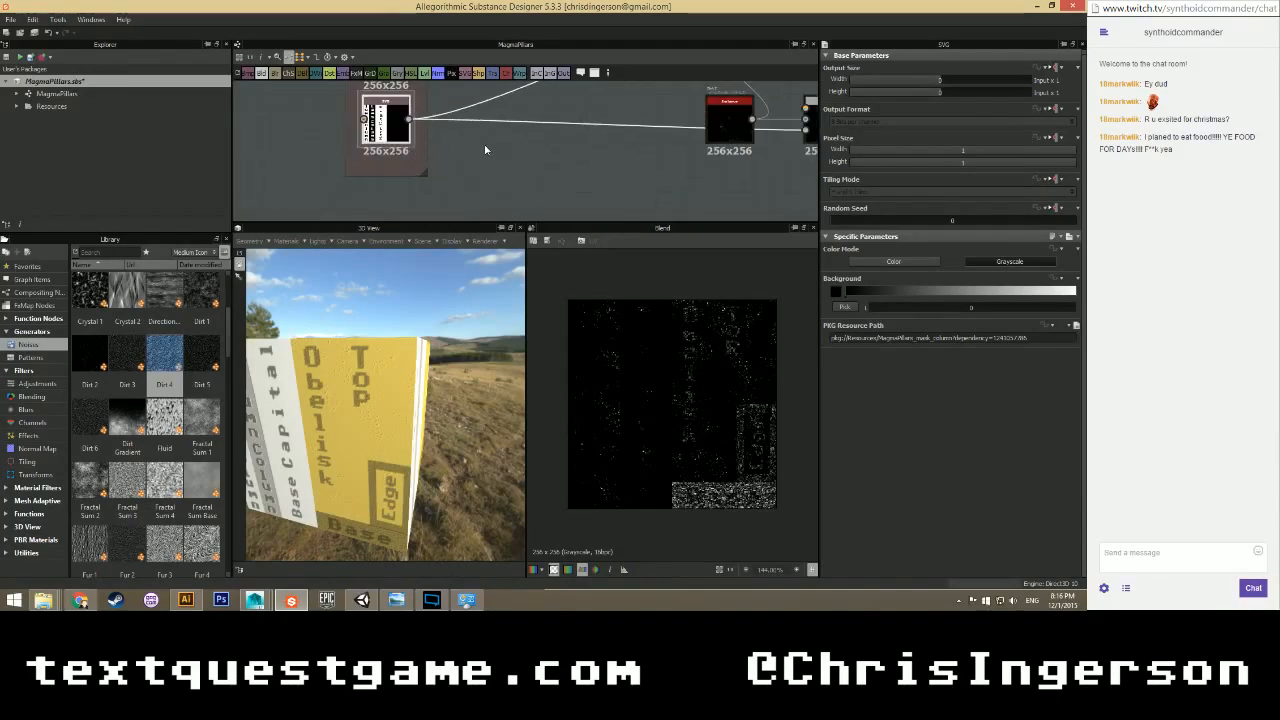
scroll(452, 196, down, 4)
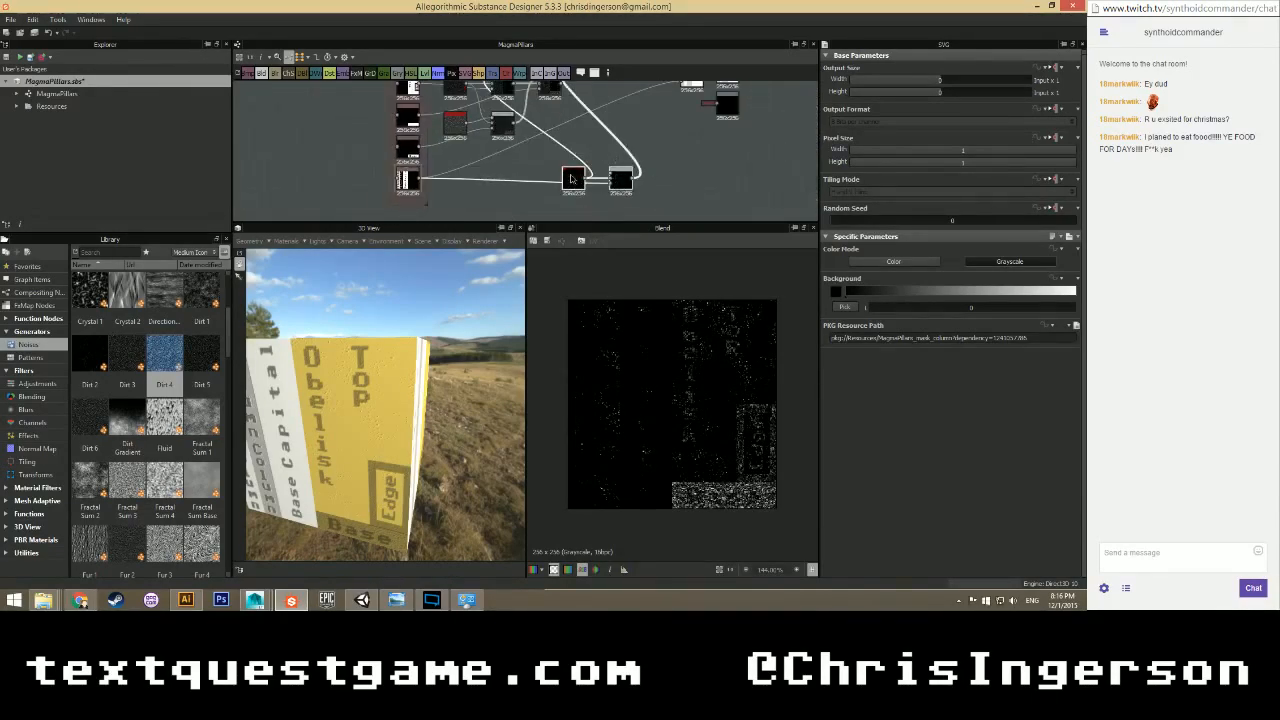
drag(463, 177, 448, 177)
middle_drag(555, 144, 528, 170)
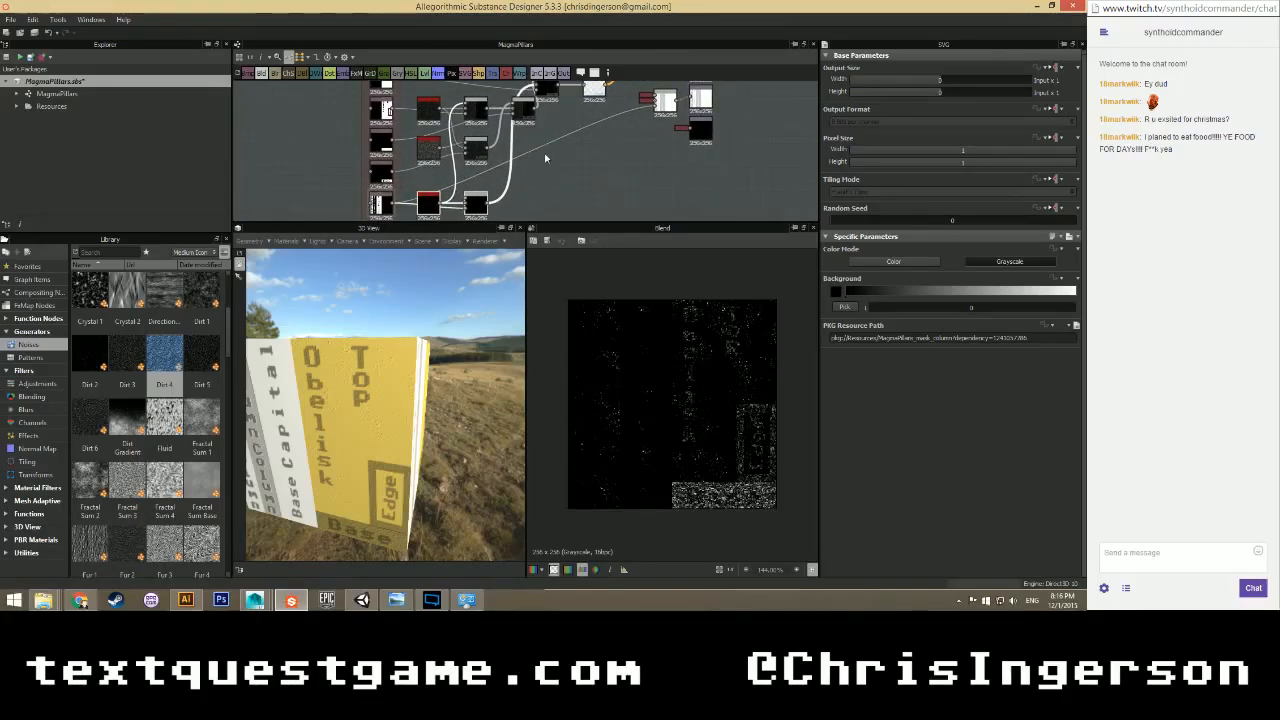
scroll(547, 156, down, 3)
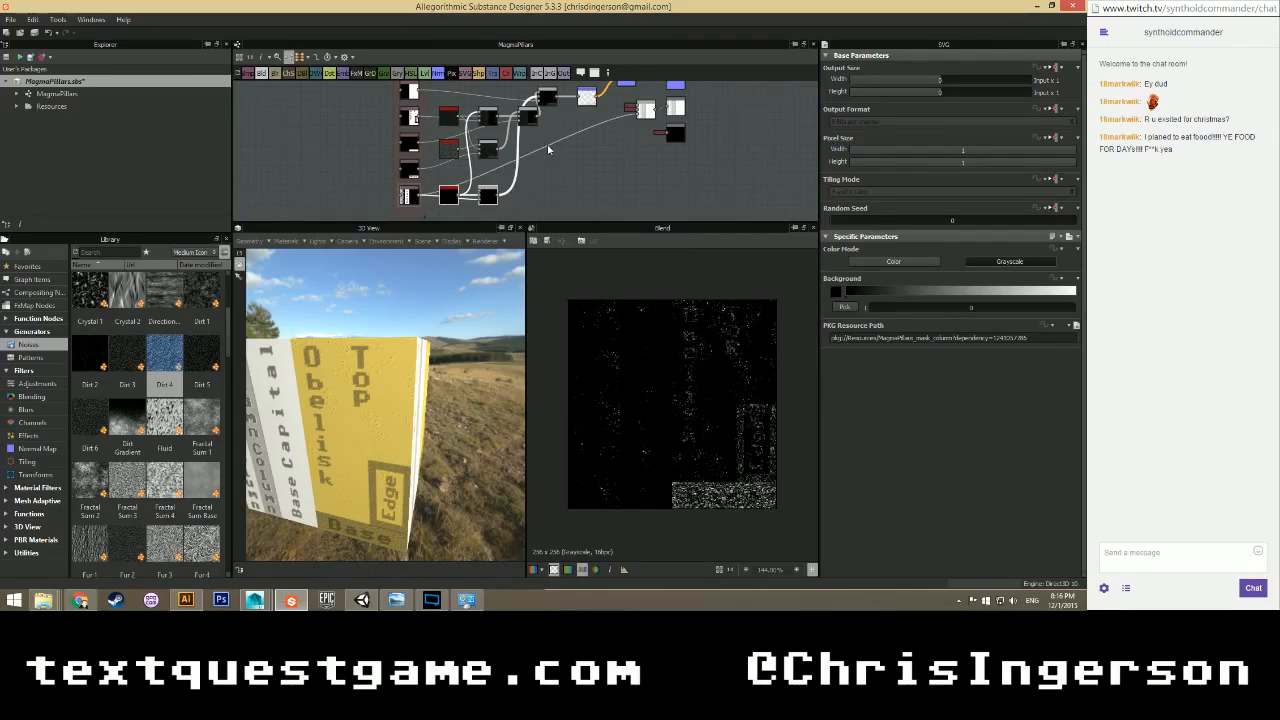
Preview the Blend node's text mask output and nudge the Blend node slightly left and down.
click(544, 150)
click(519, 168)
scroll(524, 157, up, 2)
scroll(548, 150, down, 2)
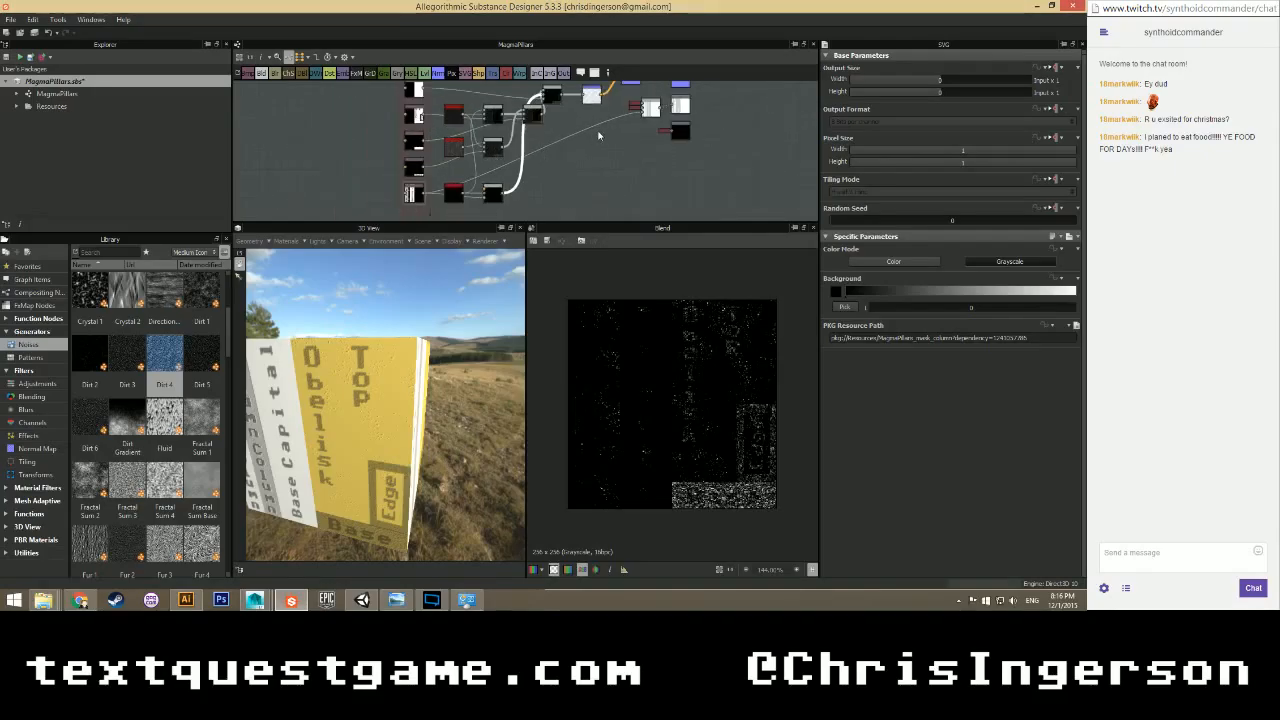
middle_drag(659, 110, 612, 144)
double_click(606, 141)
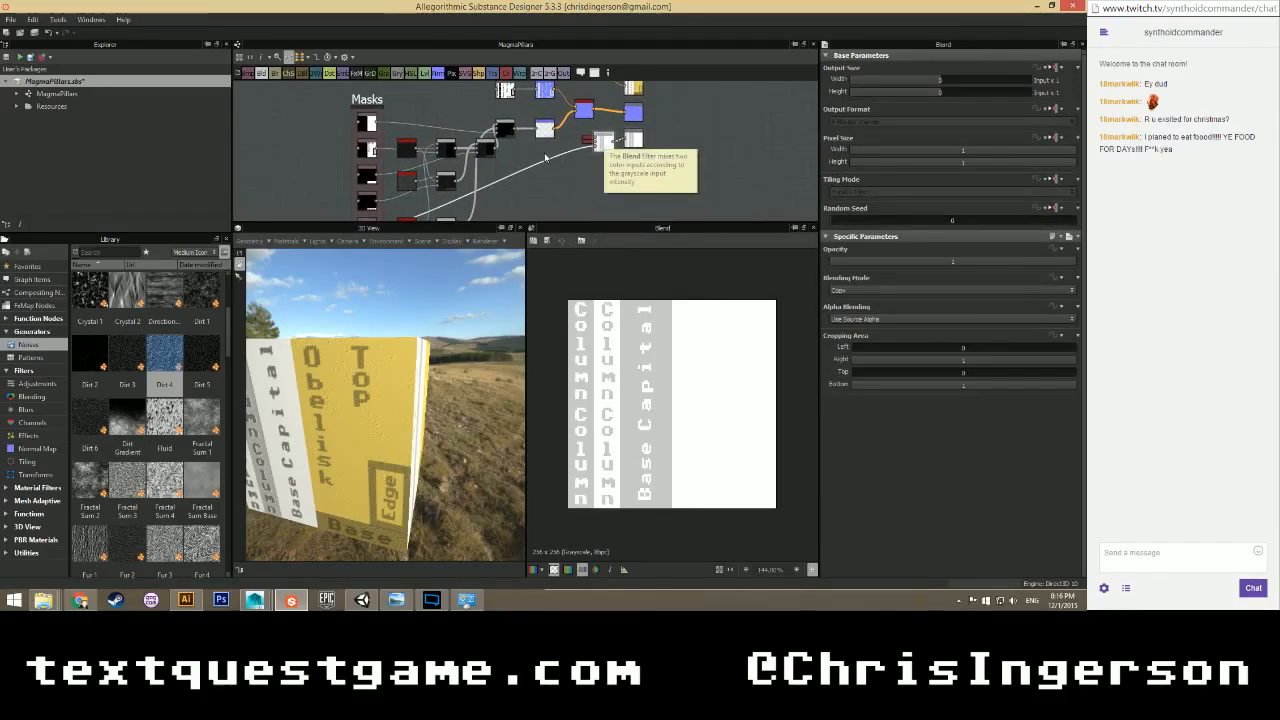
drag(605, 143, 602, 150)
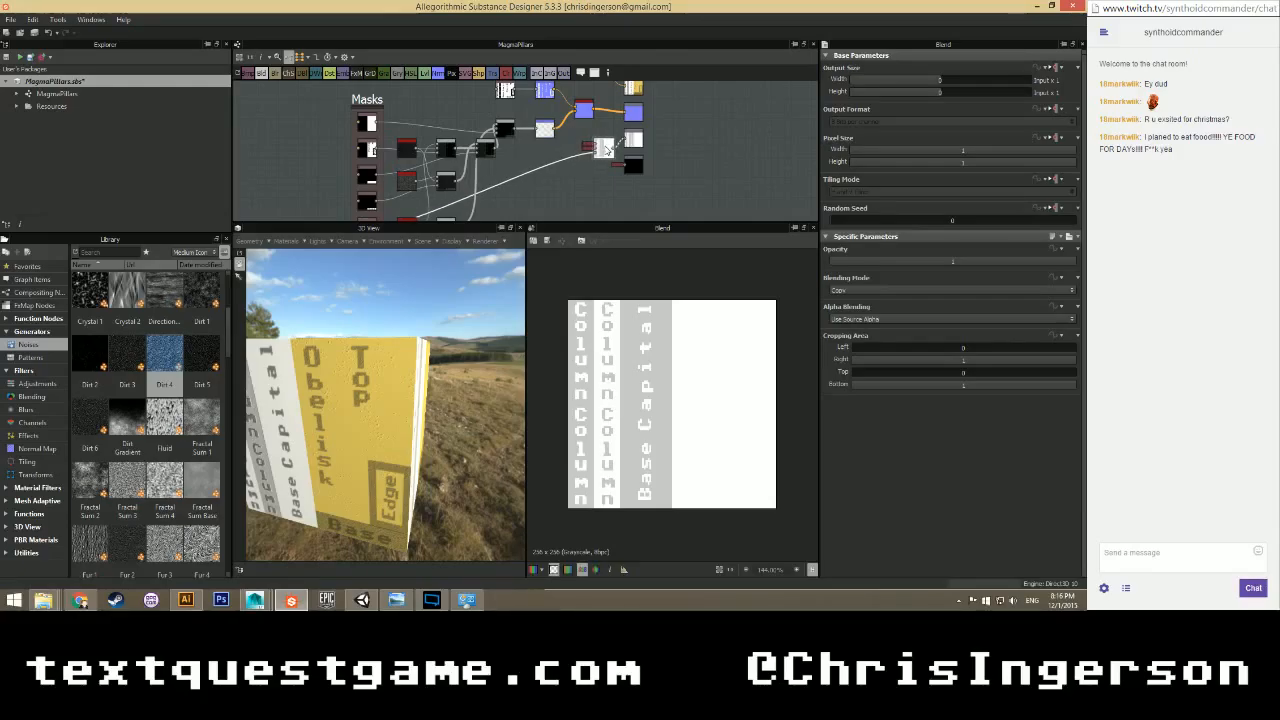
Preview the dark noise node's output.
scroll(603, 155, up, 2)
scroll(606, 160, down, 2)
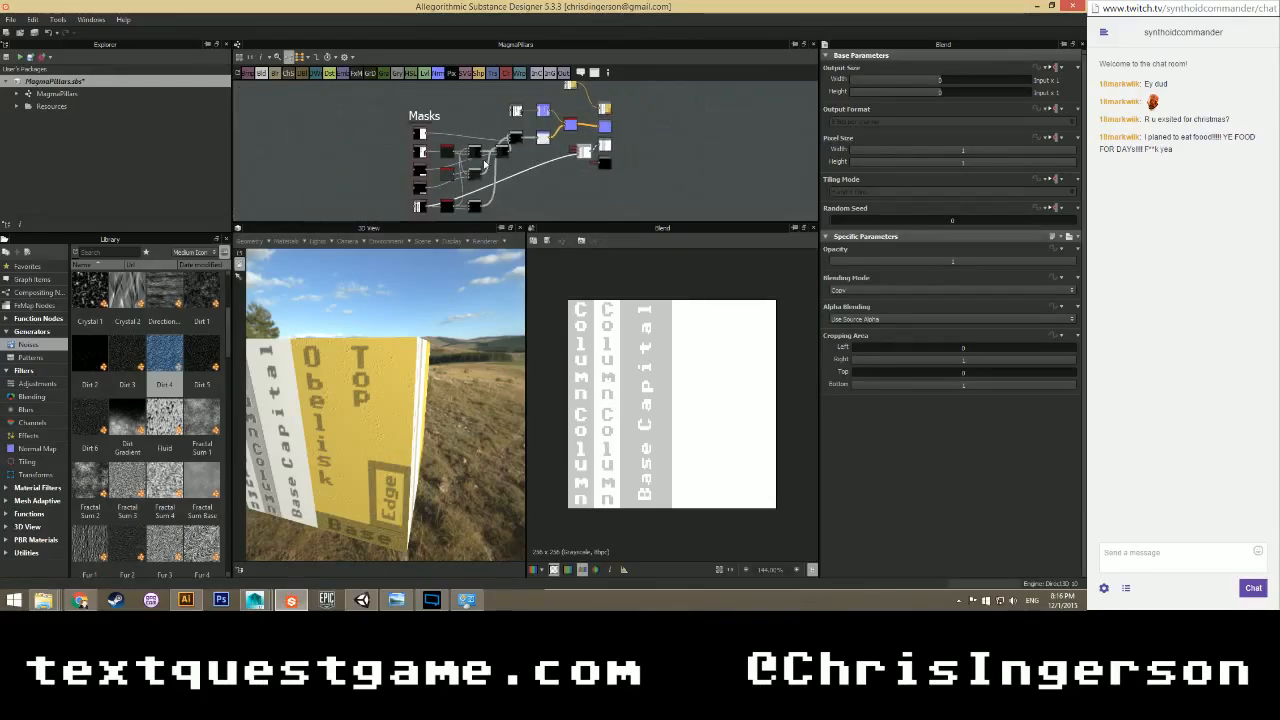
scroll(580, 196, up, 2)
double_click(467, 146)
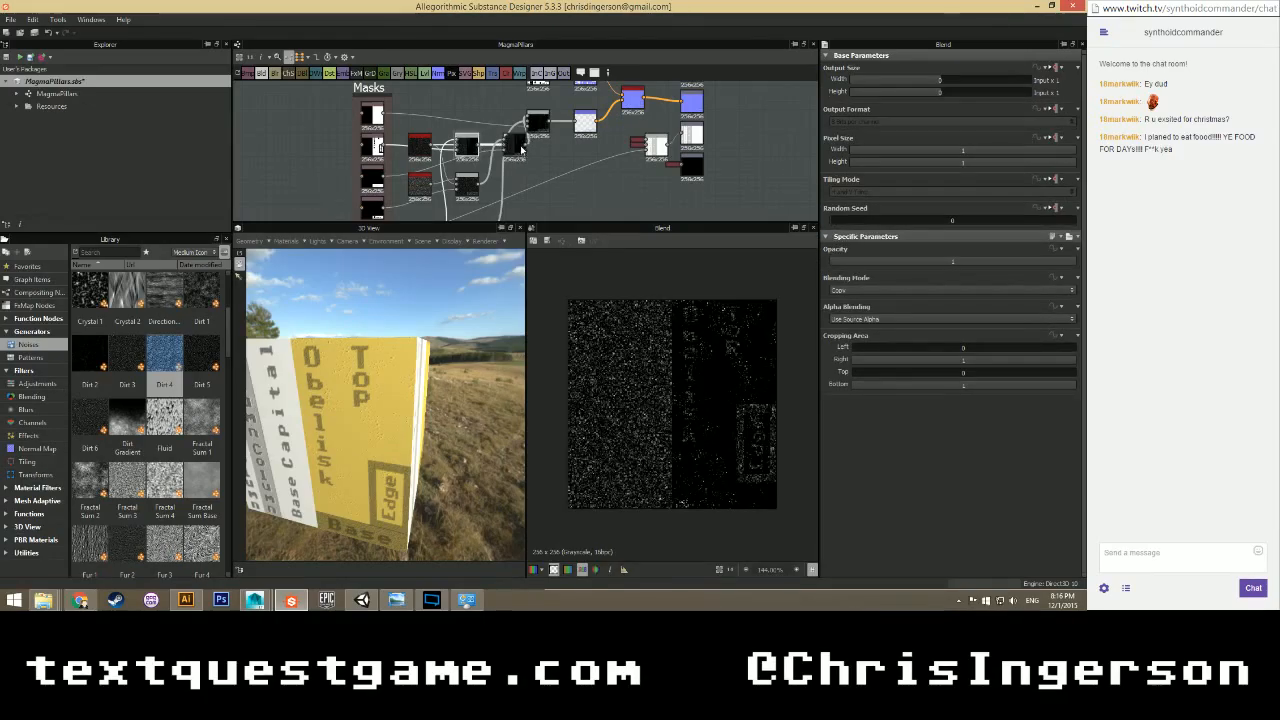
scroll(538, 172, down, 3)
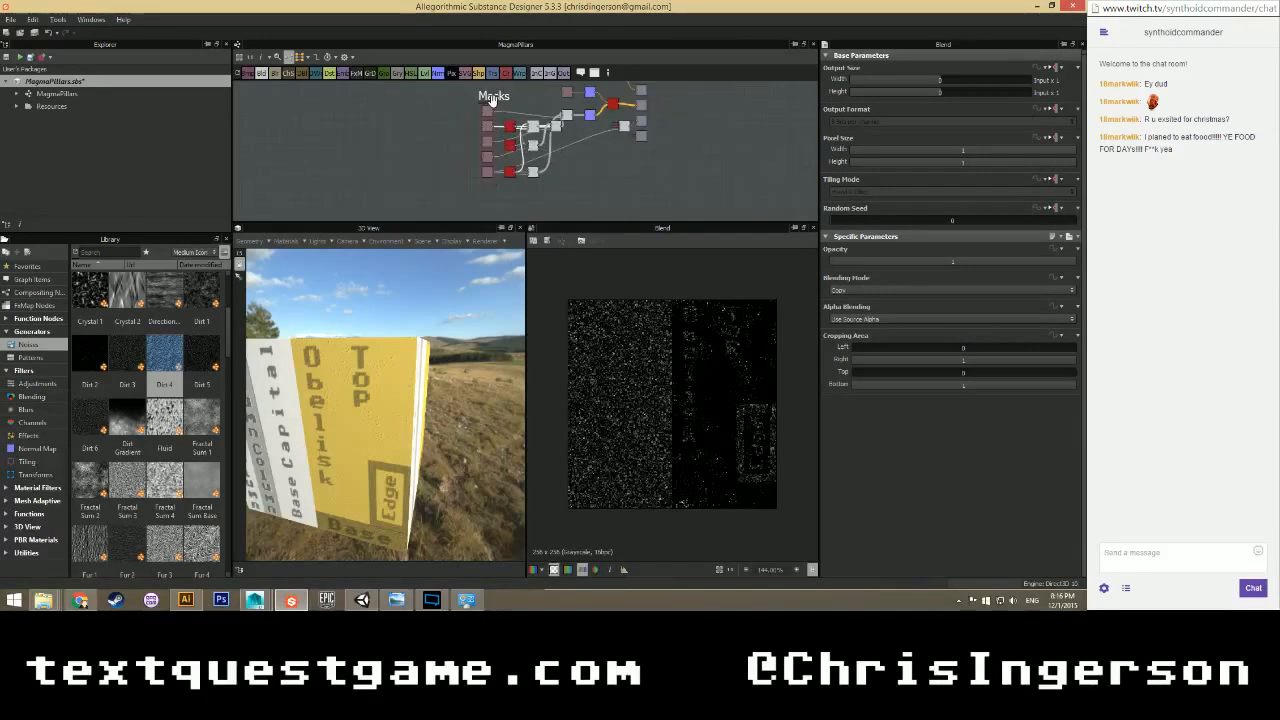
Select the Masks frame and shift it slightly left.
click(488, 98)
drag(488, 99, 468, 99)
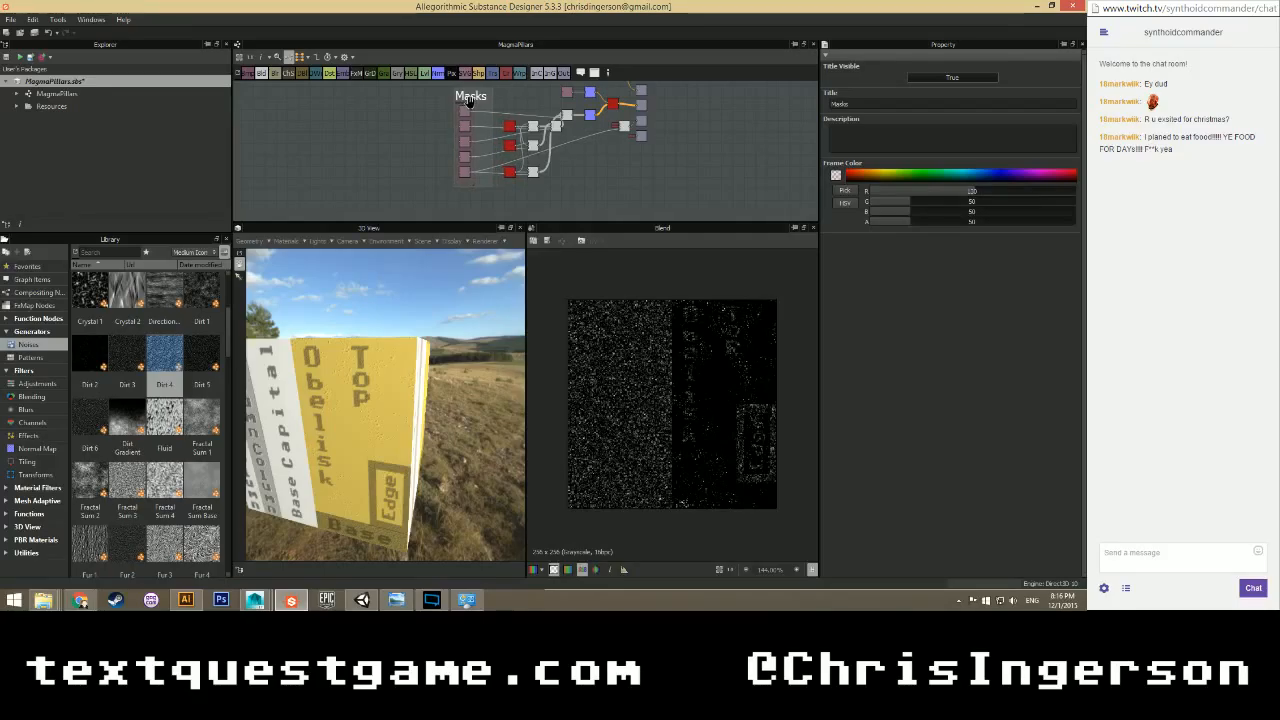
scroll(497, 117, up, 3)
scroll(498, 119, down, 2)
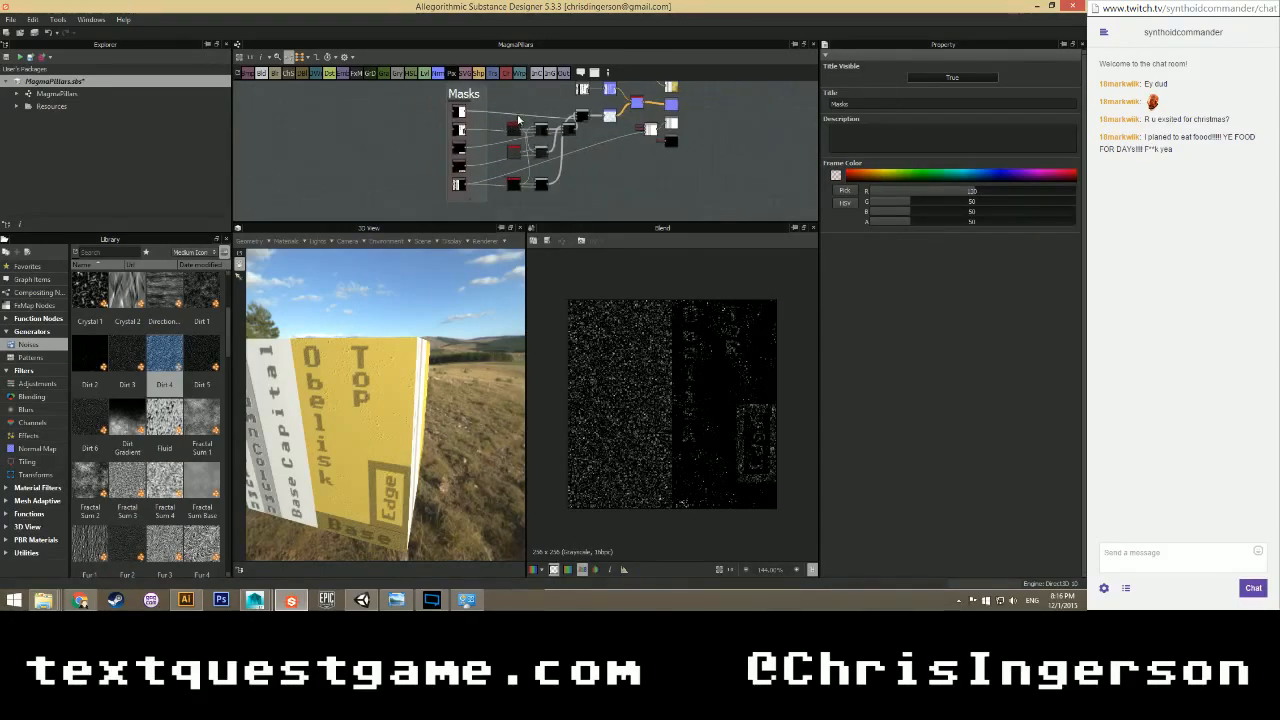
Marquee-select the seven nodes beside the Masks frame and drag them closer to it.
drag(500, 109, 578, 191)
drag(568, 132, 548, 130)
scroll(566, 131, up, 3)
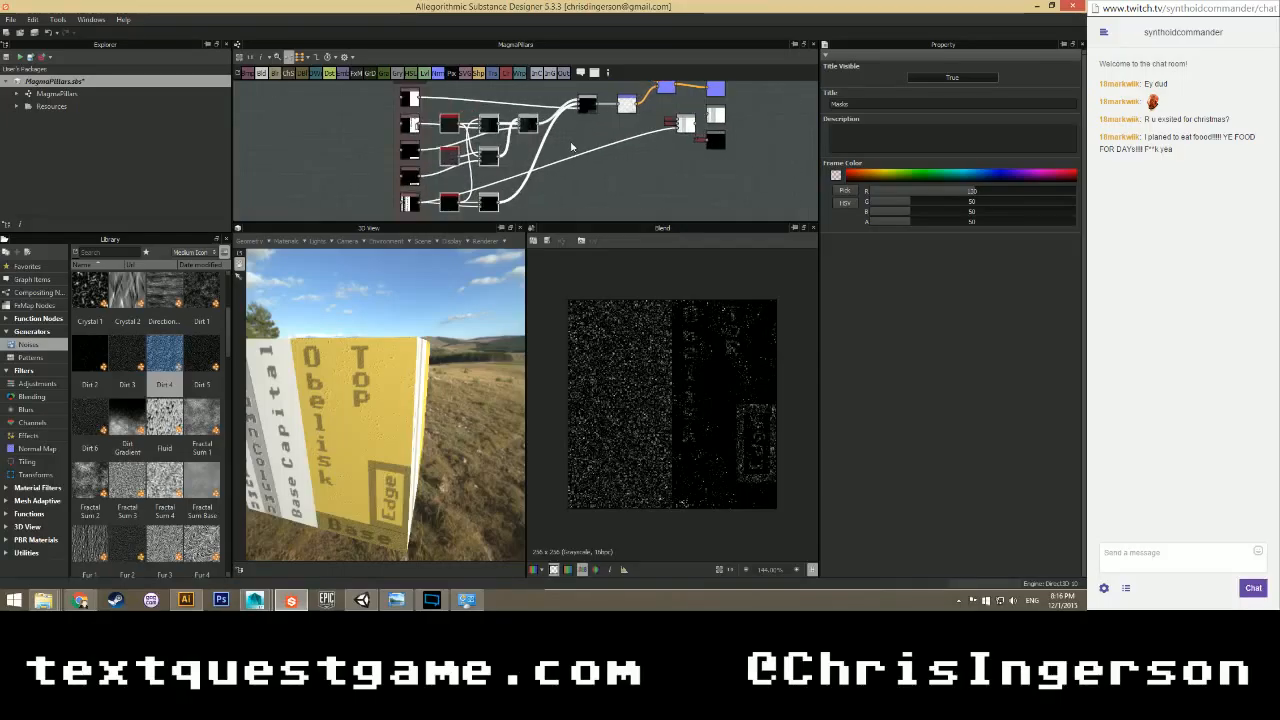
middle_drag(568, 129, 568, 150)
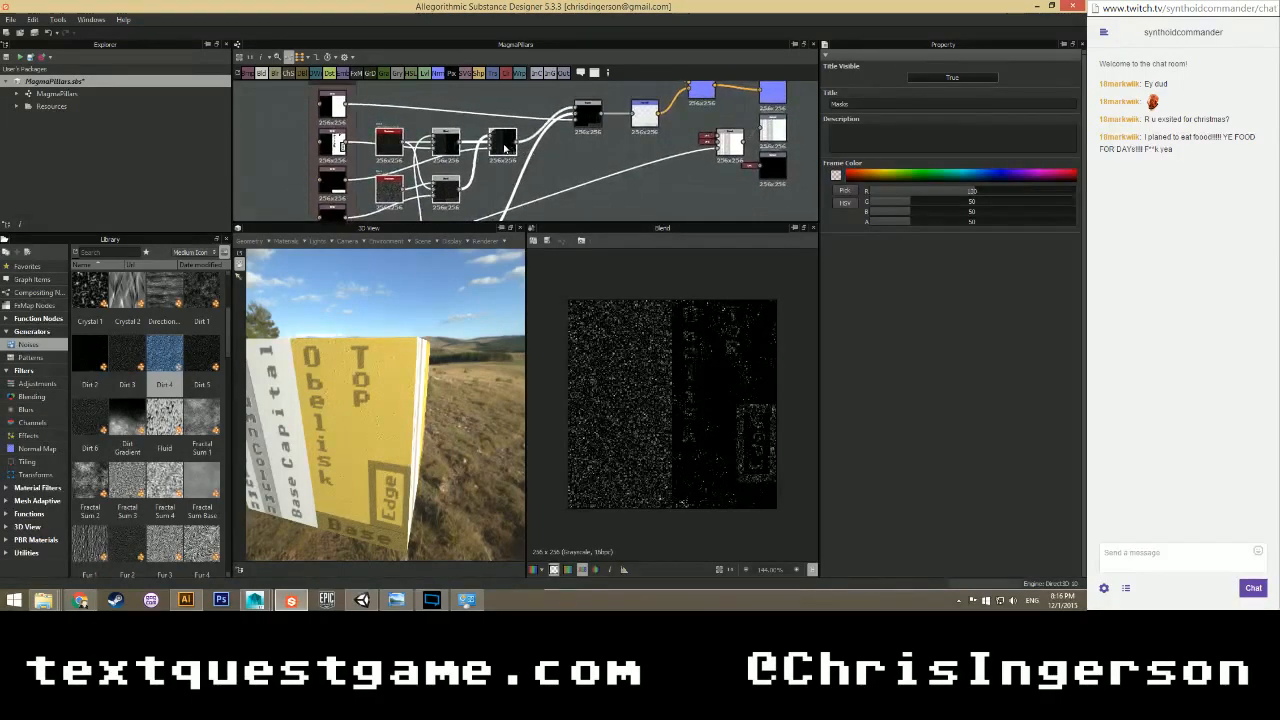
click(568, 150)
Review the tightened layout and deselect the Masks frame and its nodes.
scroll(569, 150, down, 2)
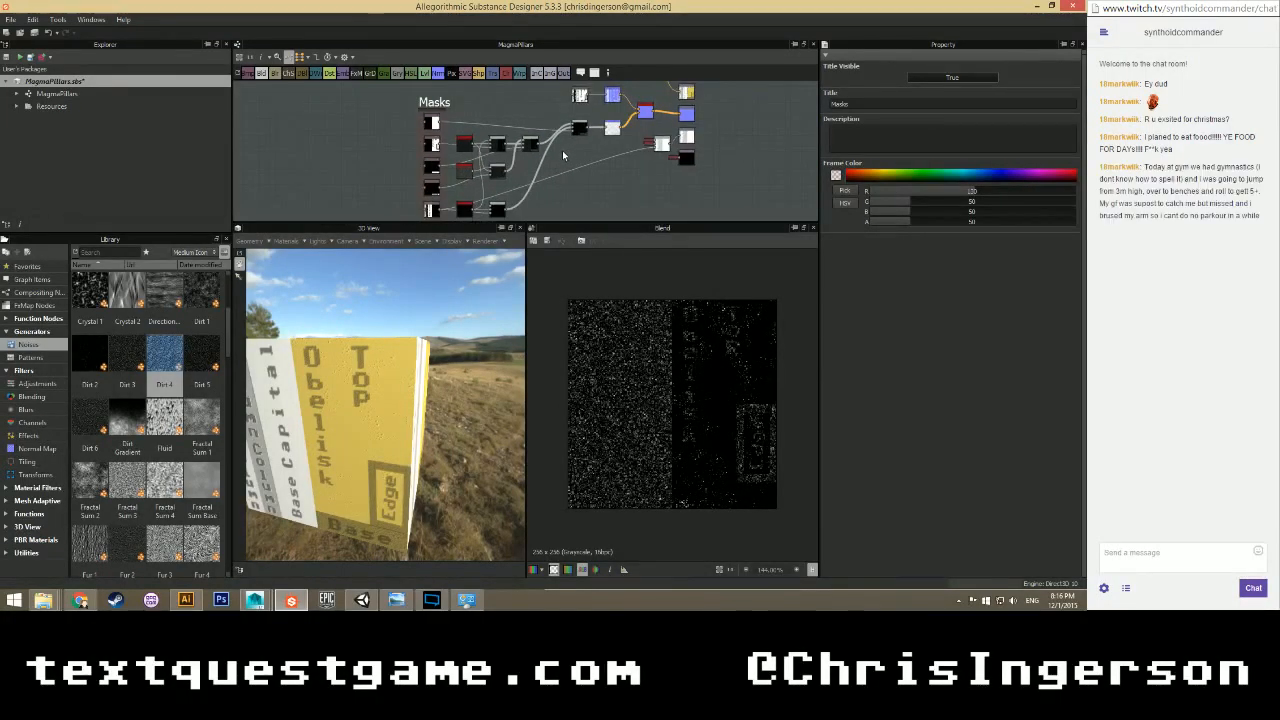
scroll(562, 150, down, 1)
scroll(561, 160, up, 2)
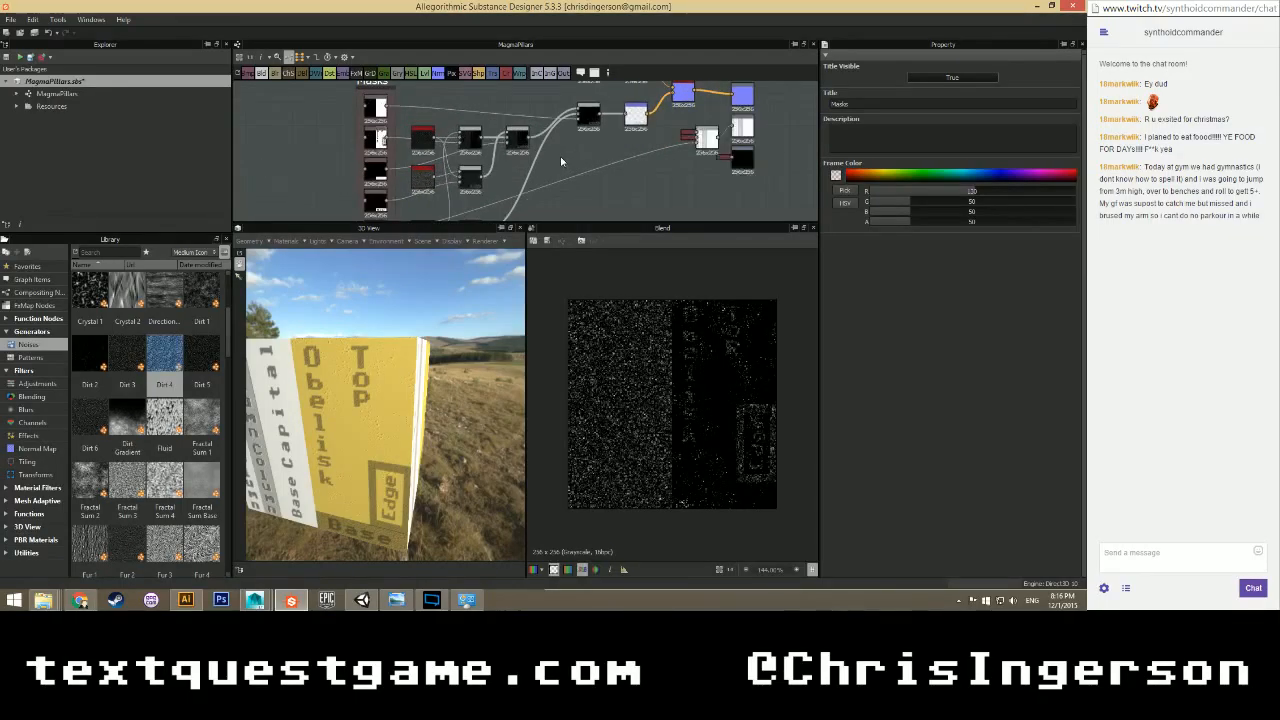
scroll(560, 177, down, 3)
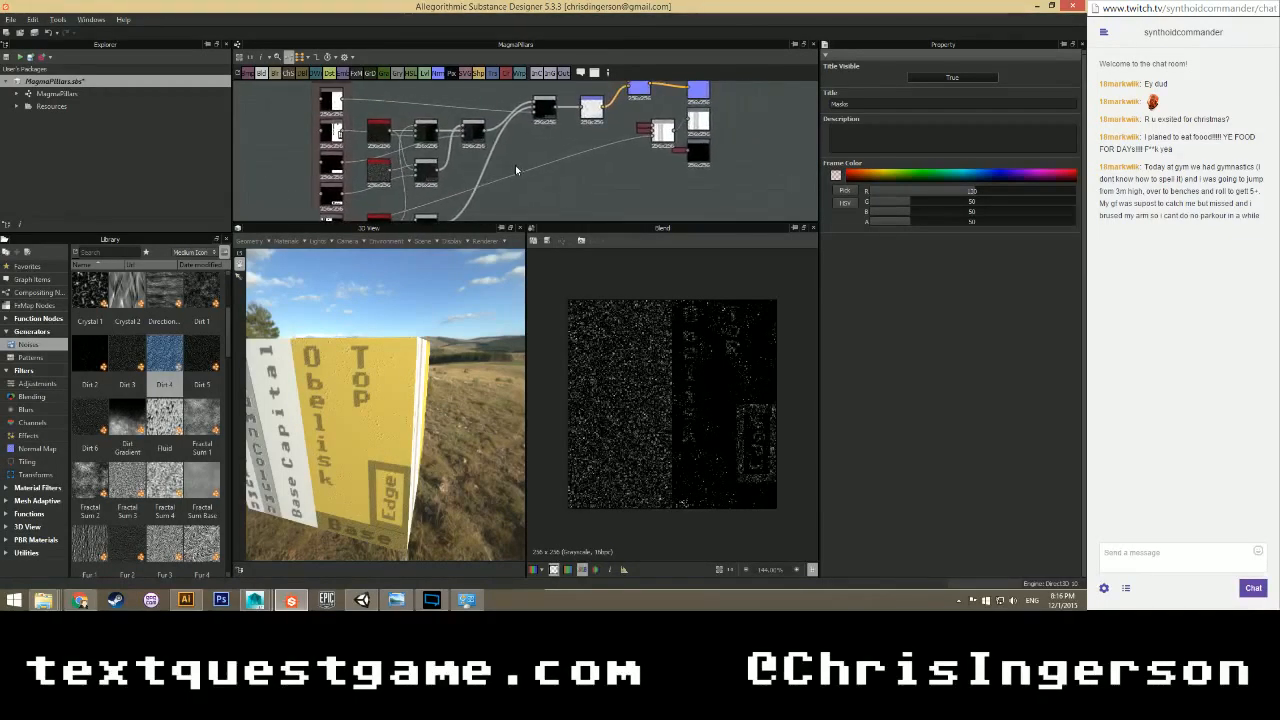
scroll(541, 167, up, 2)
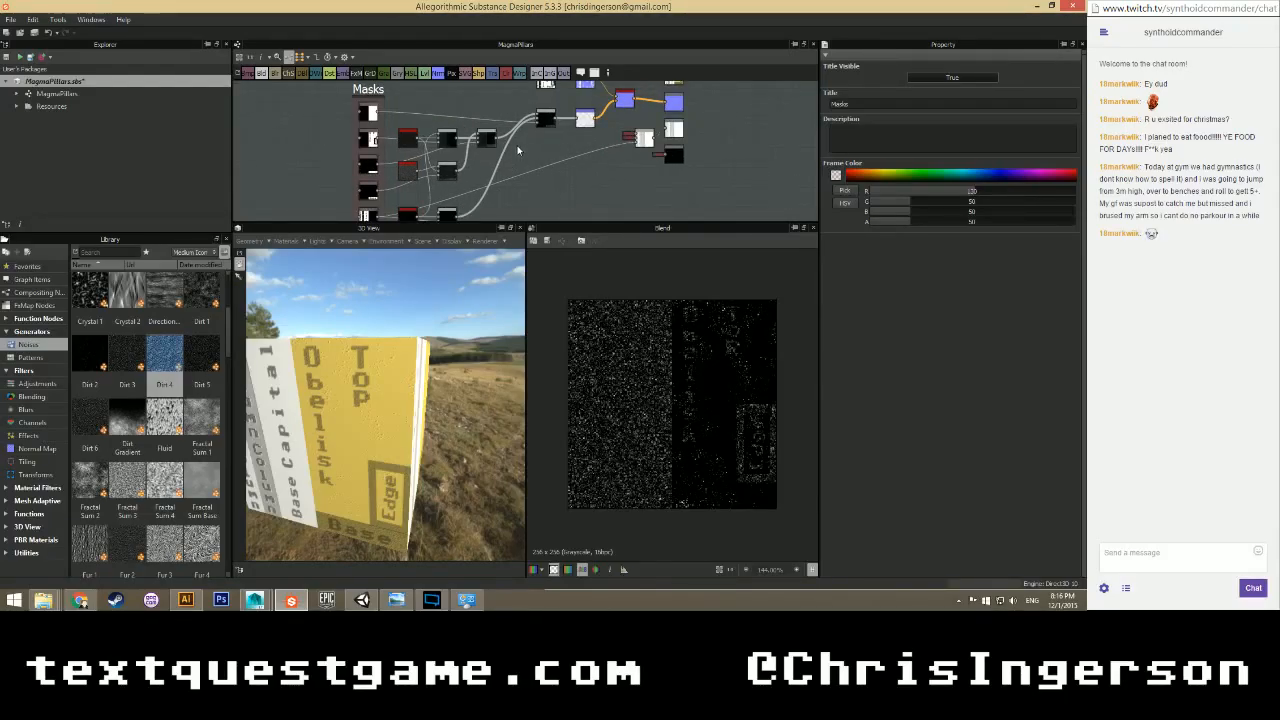
scroll(530, 153, down, 2)
scroll(520, 165, down, 2)
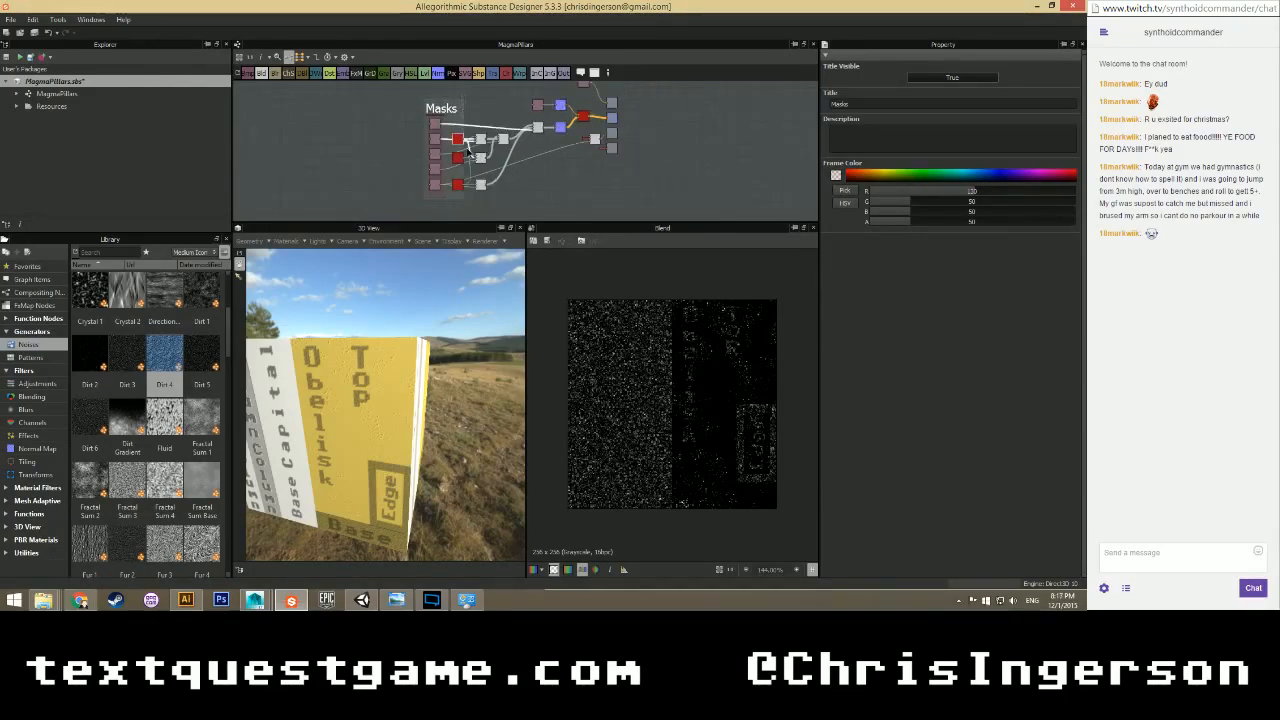
click(549, 181)
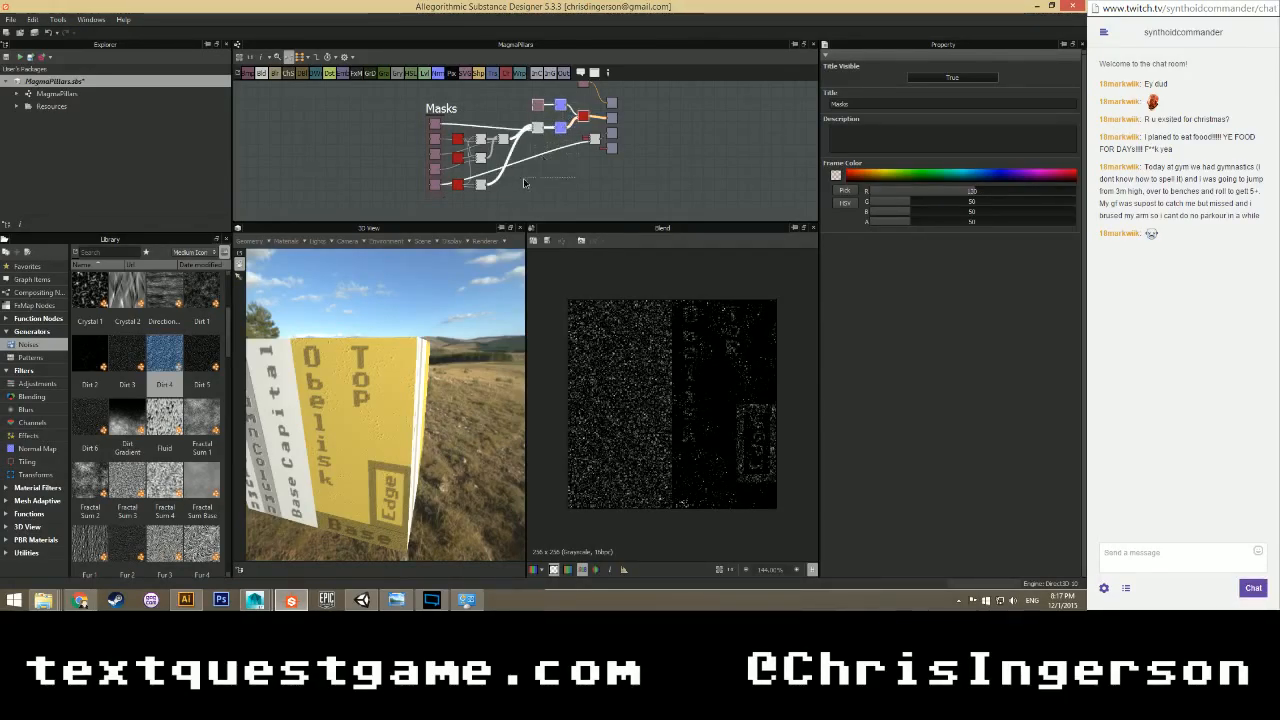
scroll(486, 163, up, 2)
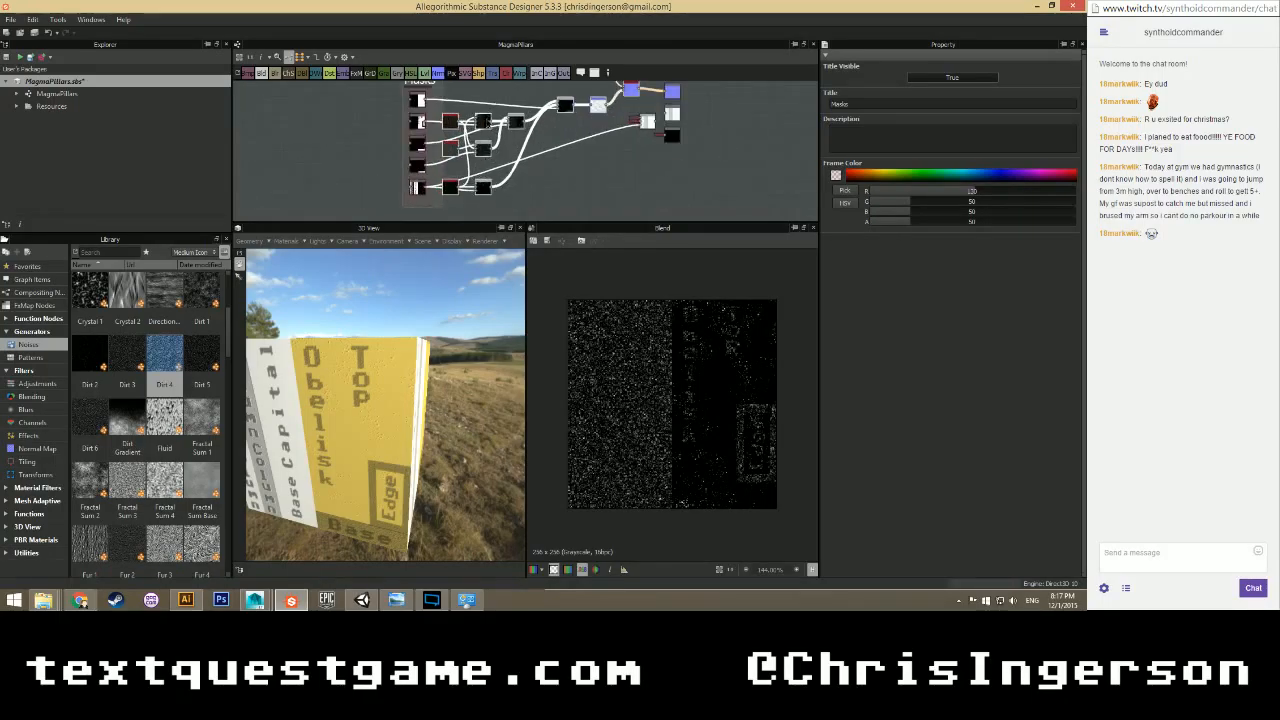
Wrap the selected nodes in a new frame, widened to enclose all outputs.
right_click(487, 120)
click(516, 175)
scroll(566, 190, up, 4)
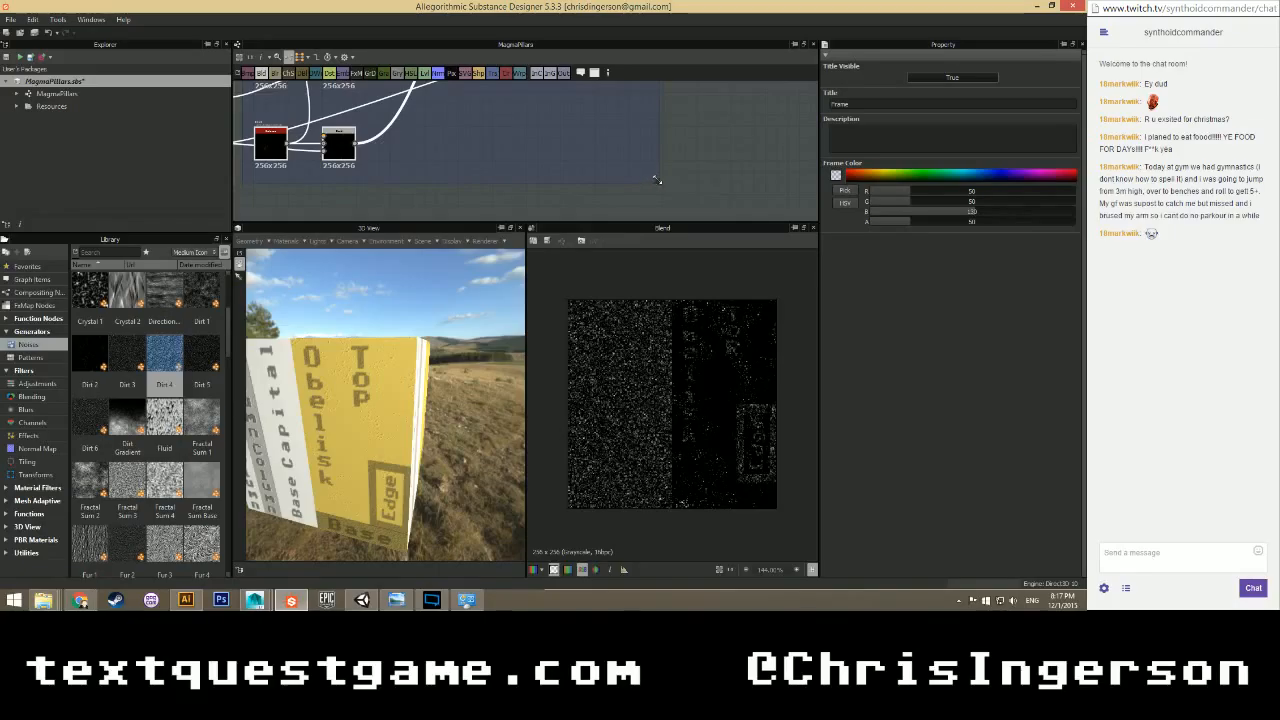
scroll(656, 164, down, 3)
scroll(640, 170, up, 3)
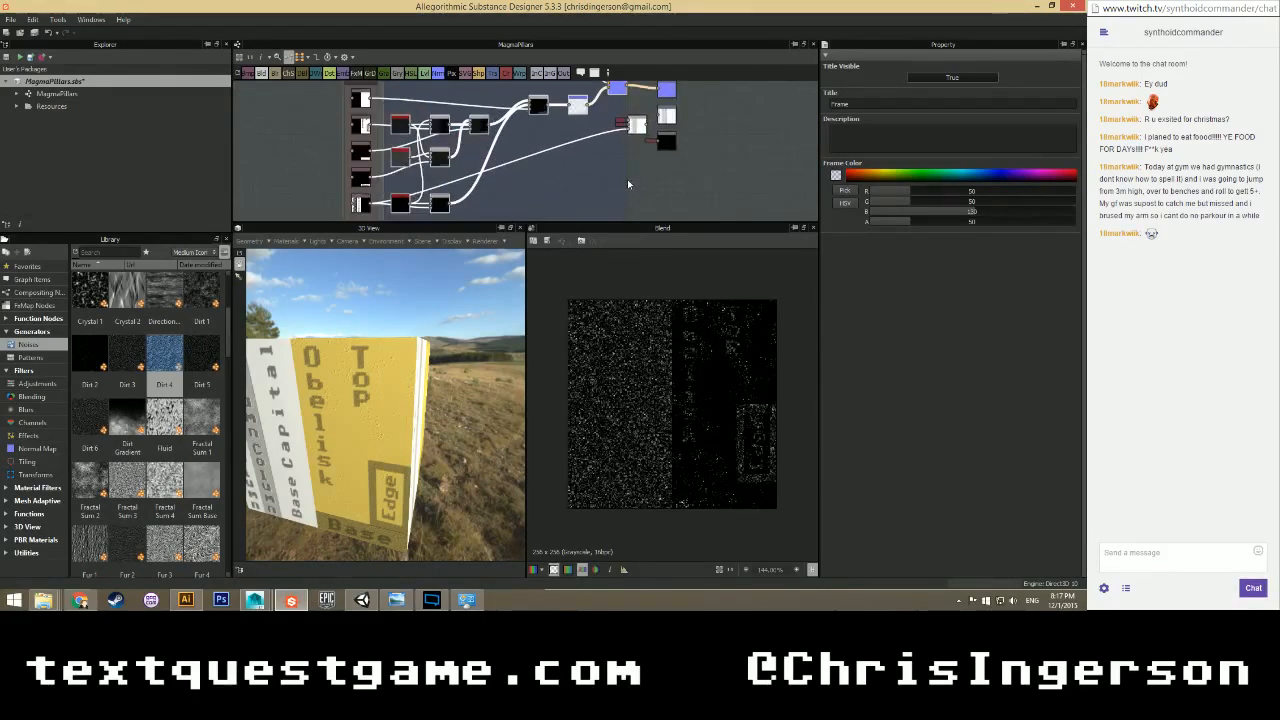
drag(608, 180, 616, 179)
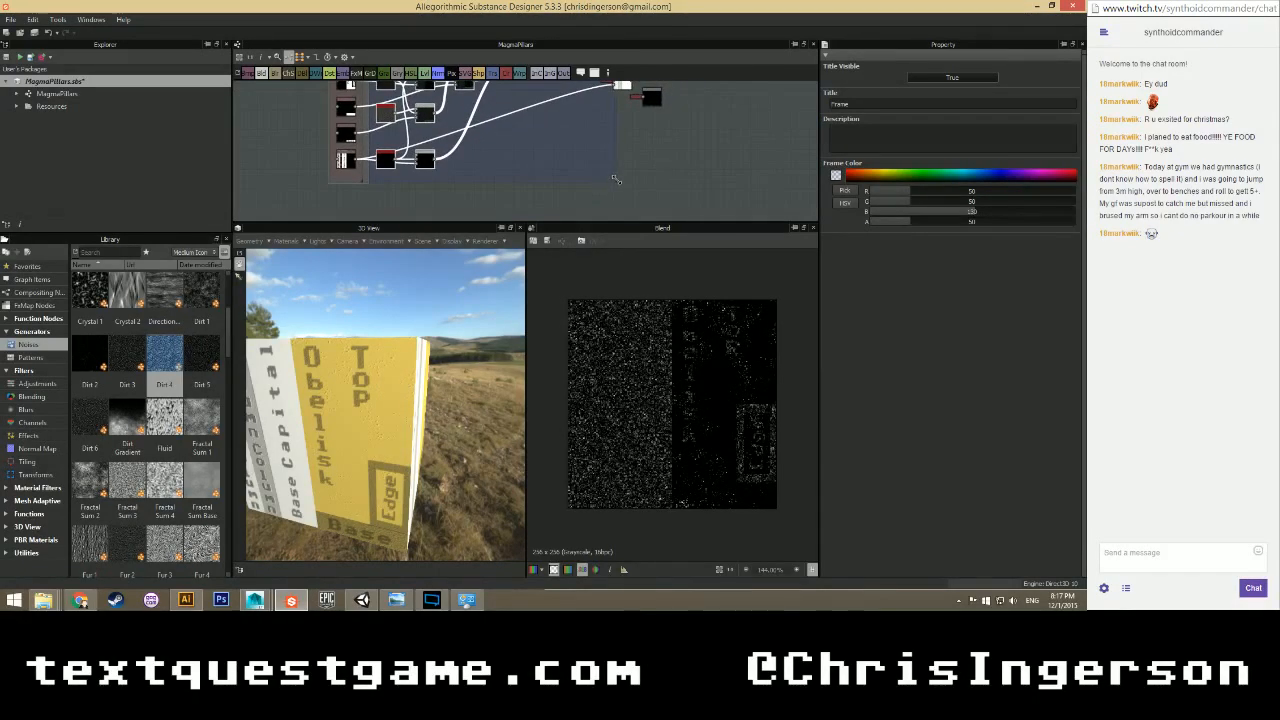
scroll(610, 131, up, 1)
middle_drag(609, 130, 581, 221)
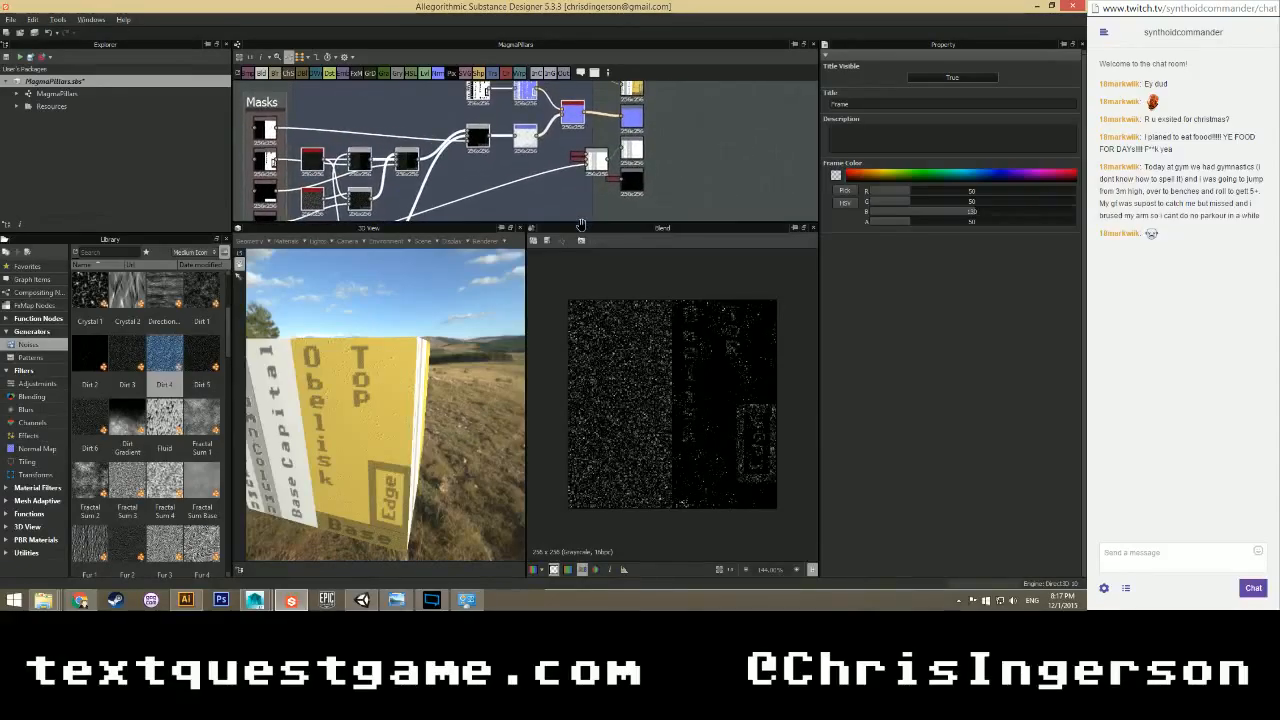
scroll(539, 186, down, 3)
Set the new frame's title to 'Normal'.
click(425, 112)
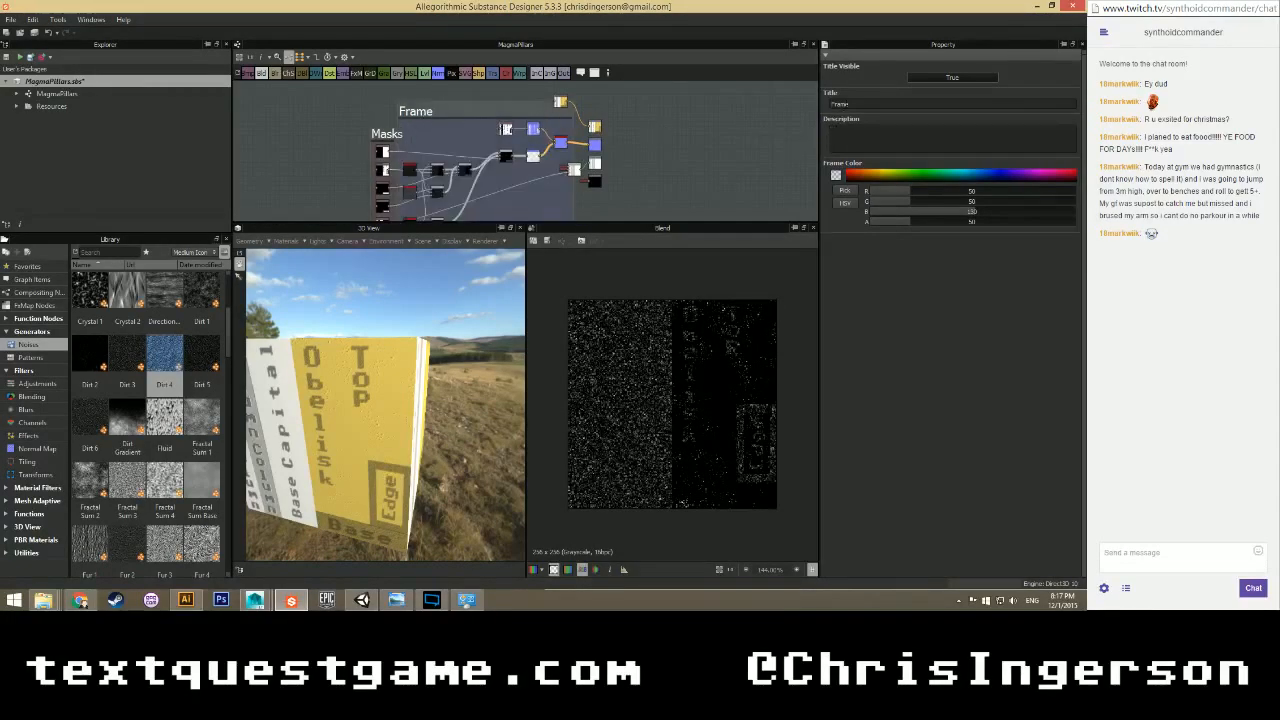
double_click(846, 104)
text(Norm)
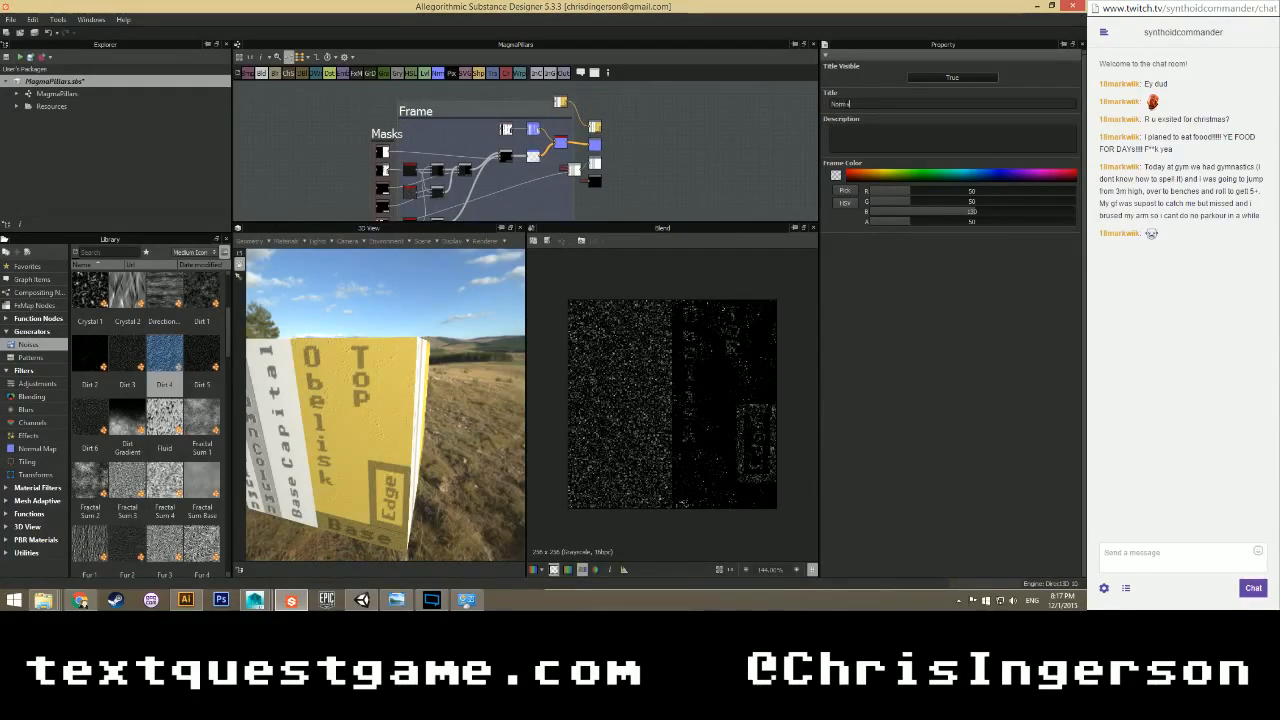
text(al)
key(Return)
Shift the Masks and Normal frames left and nudge the white blend node right.
scroll(455, 131, down, 1)
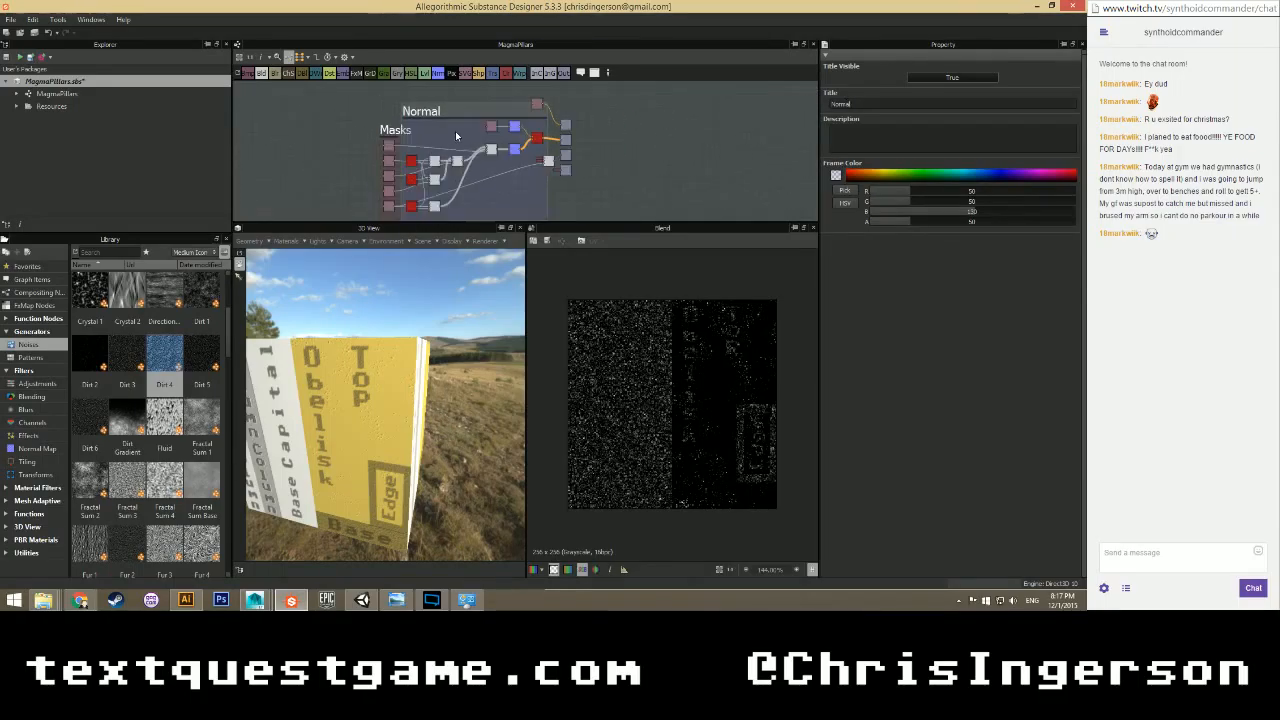
mouse_move(430, 160)
middle_down()
mouse_move(454, 108)
mouse_move(471, 105)
mouse_move(446, 164)
middle_up()
scroll(464, 118, up, 1)
scroll(405, 142, up, 1)
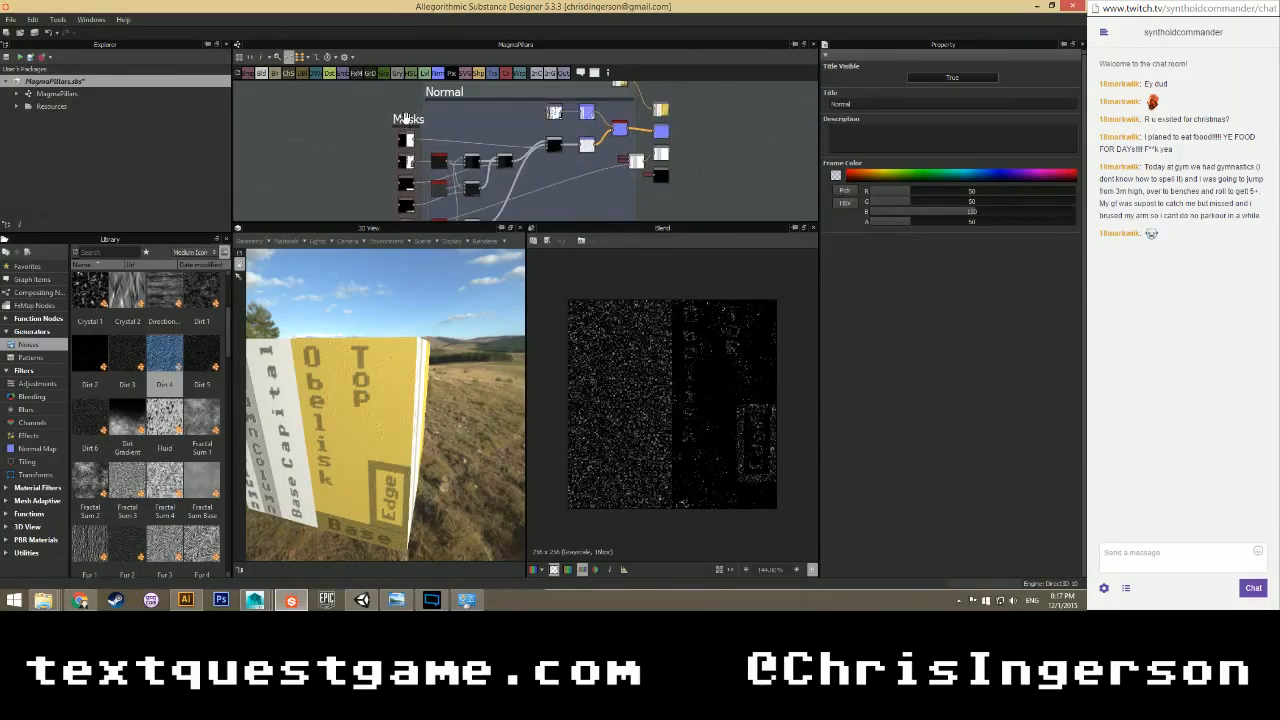
drag(407, 118, 372, 120)
mouse_move(447, 96)
mouse_down()
mouse_move(412, 97)
mouse_move(429, 97)
mouse_up()
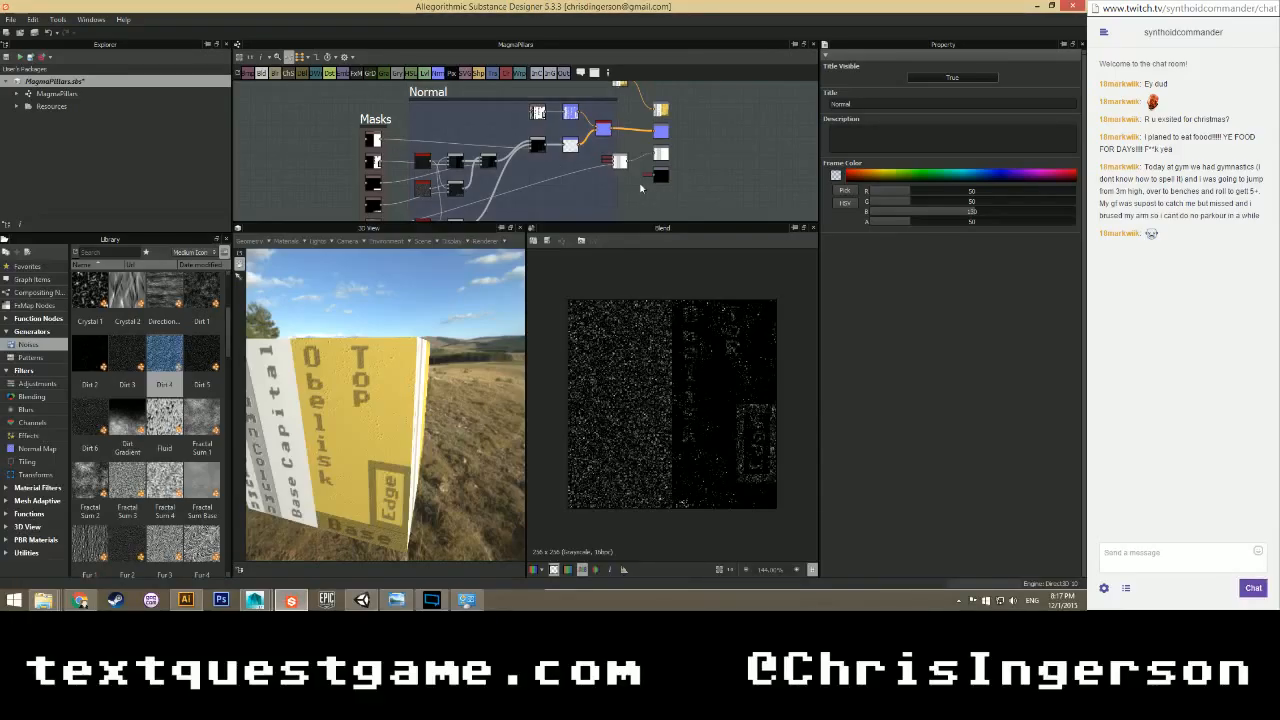
scroll(557, 164, up, 3)
drag(573, 167, 600, 164)
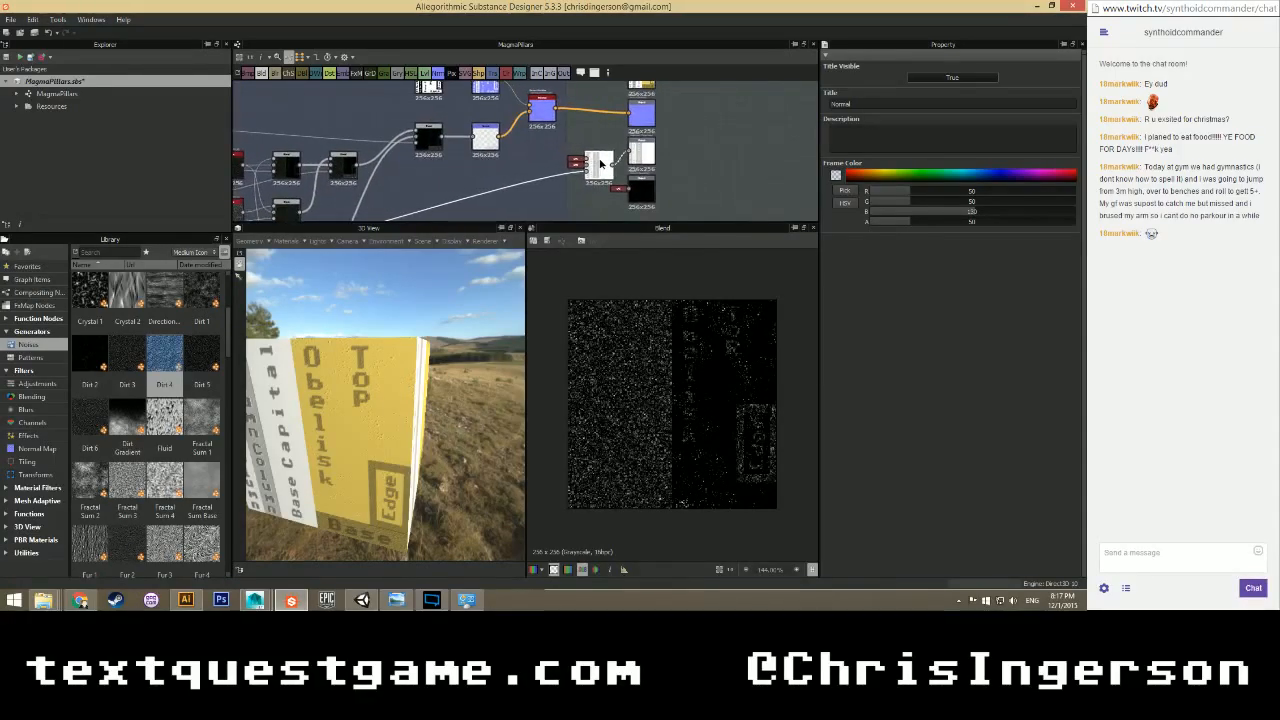
scroll(567, 183, down, 3)
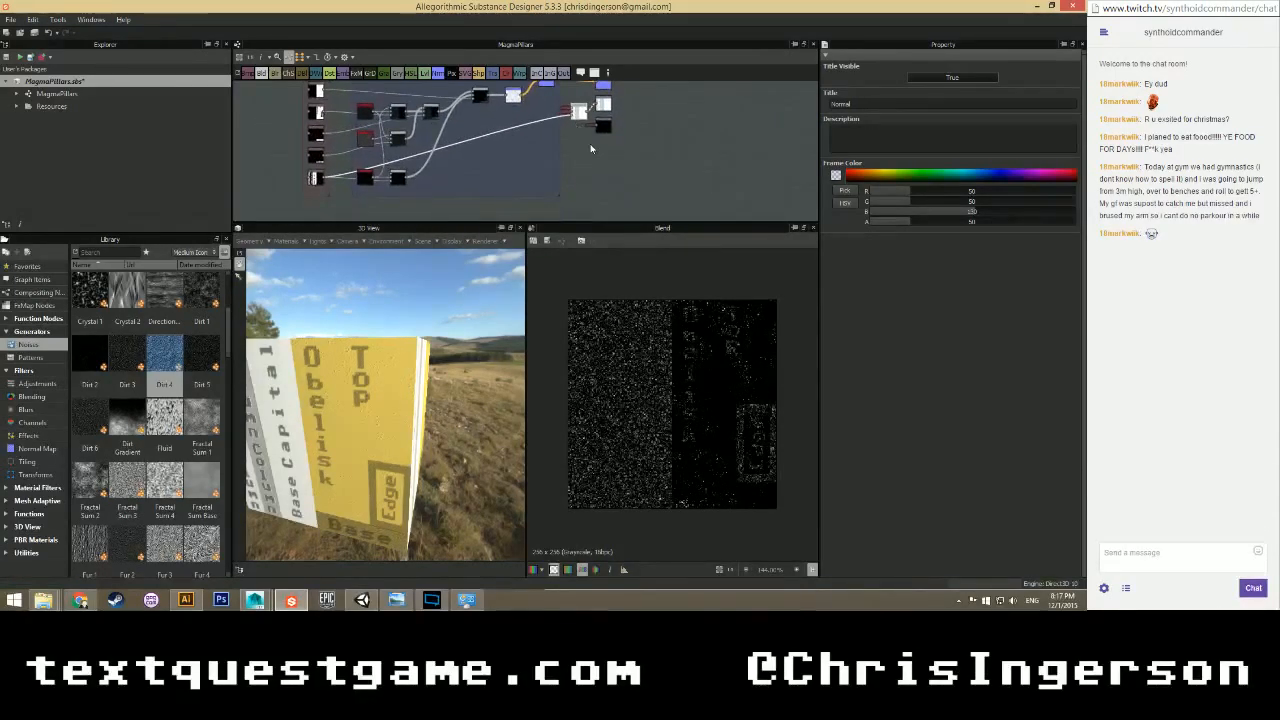
scroll(588, 156, up, 1)
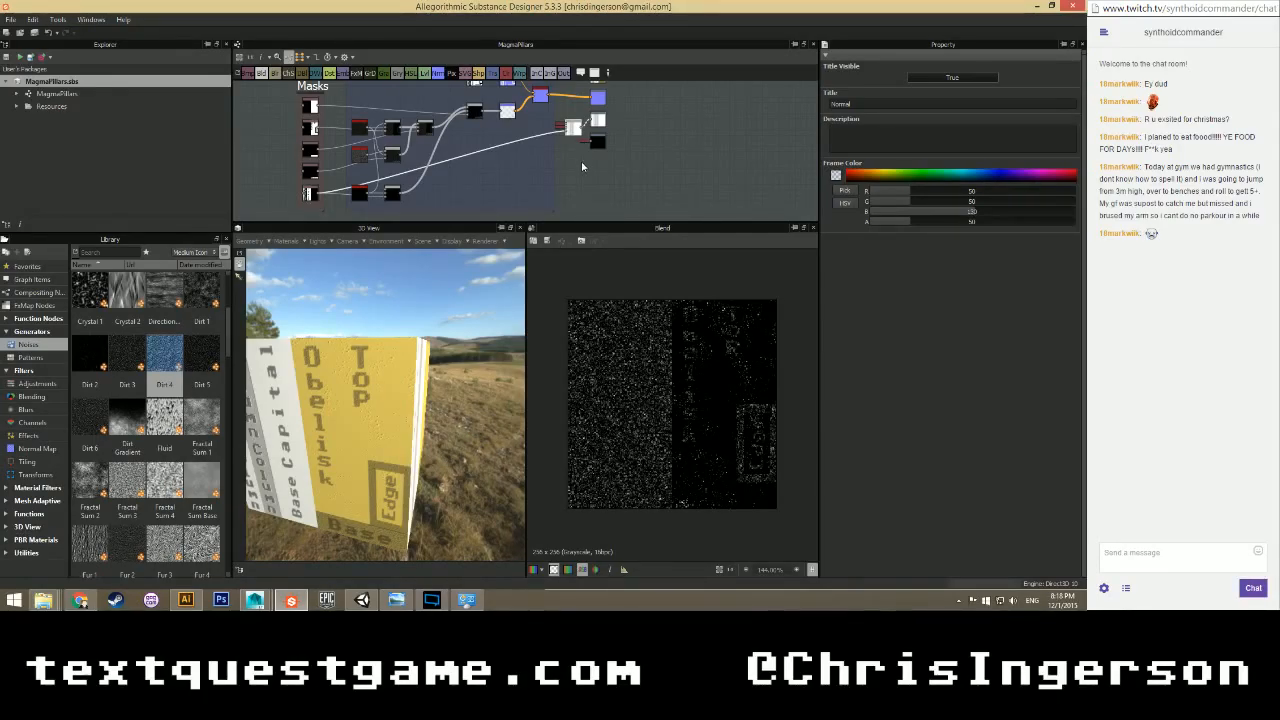
Undock the Blend node's two Uniform Color inputs into full nodes and shift them right.
scroll(590, 152, up, 2)
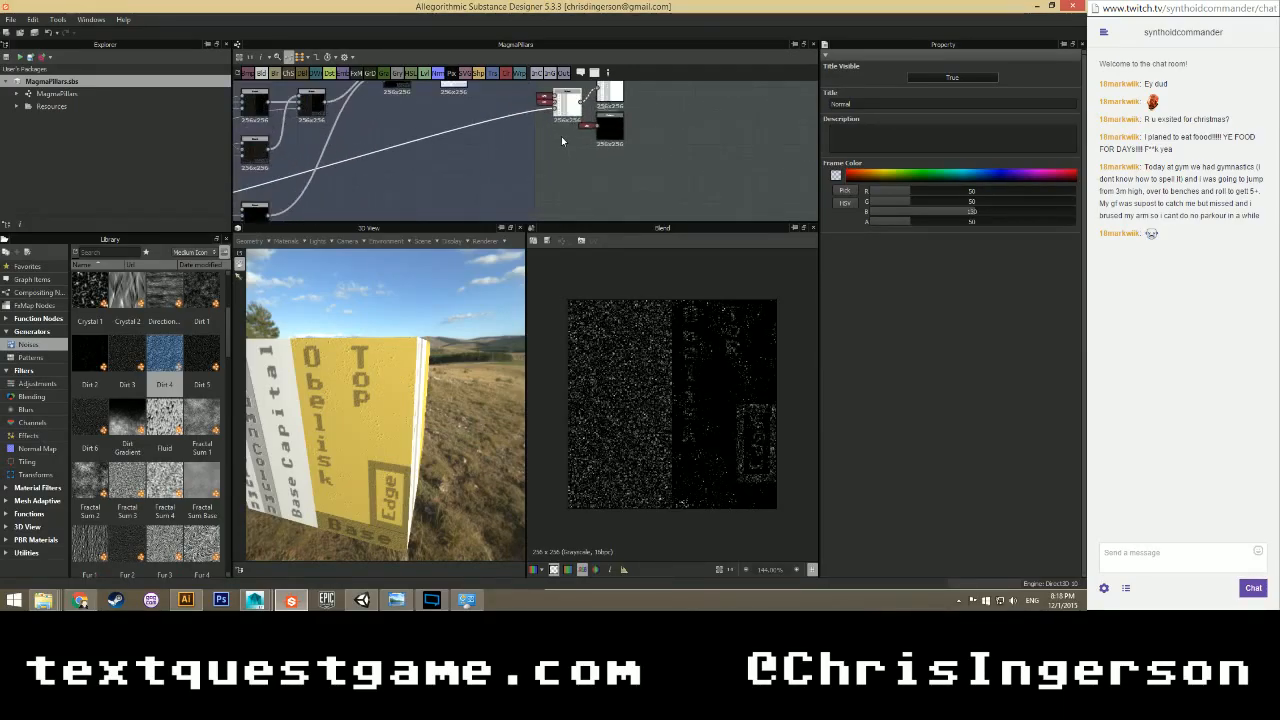
middle_drag(562, 148, 559, 182)
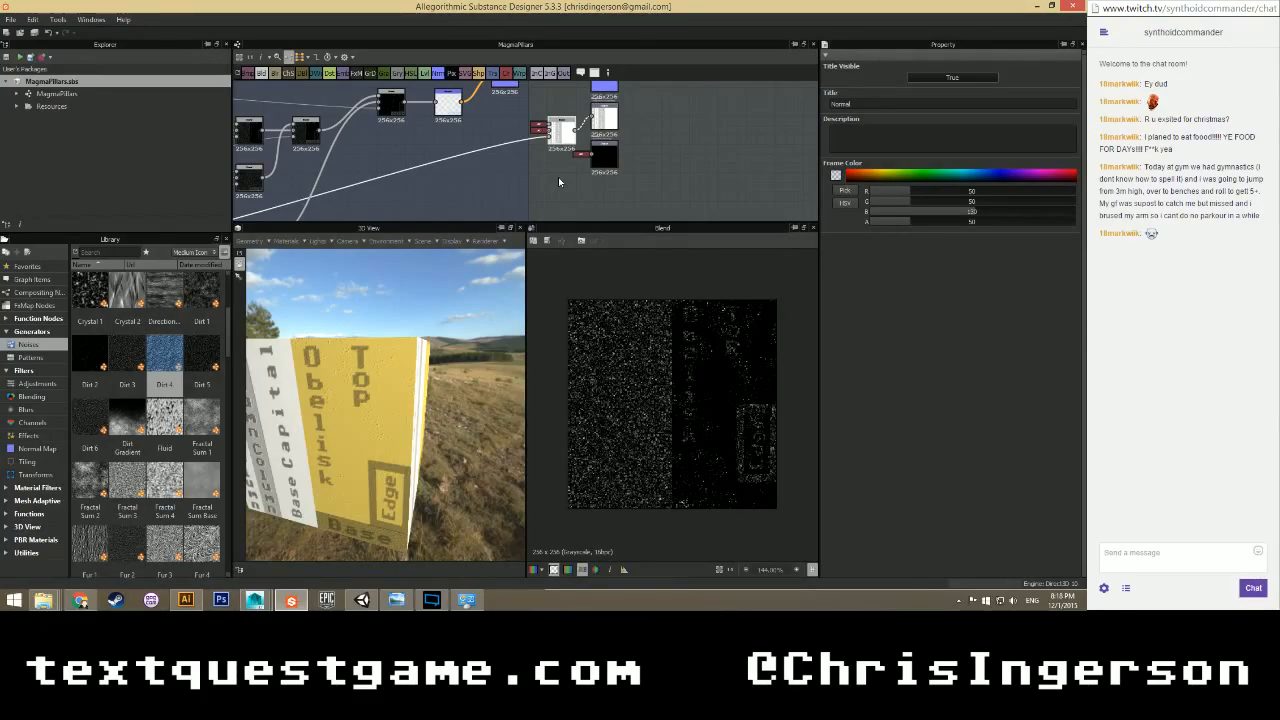
scroll(558, 182, up, 3)
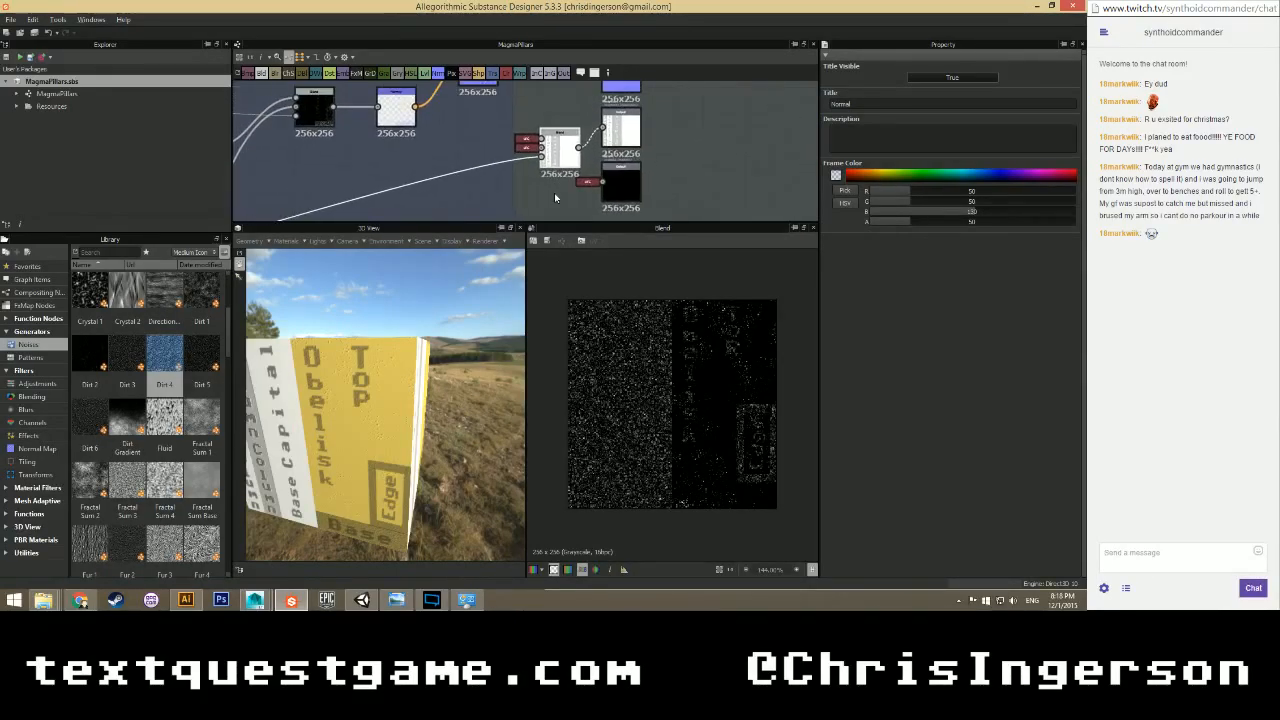
scroll(554, 194, down, 2)
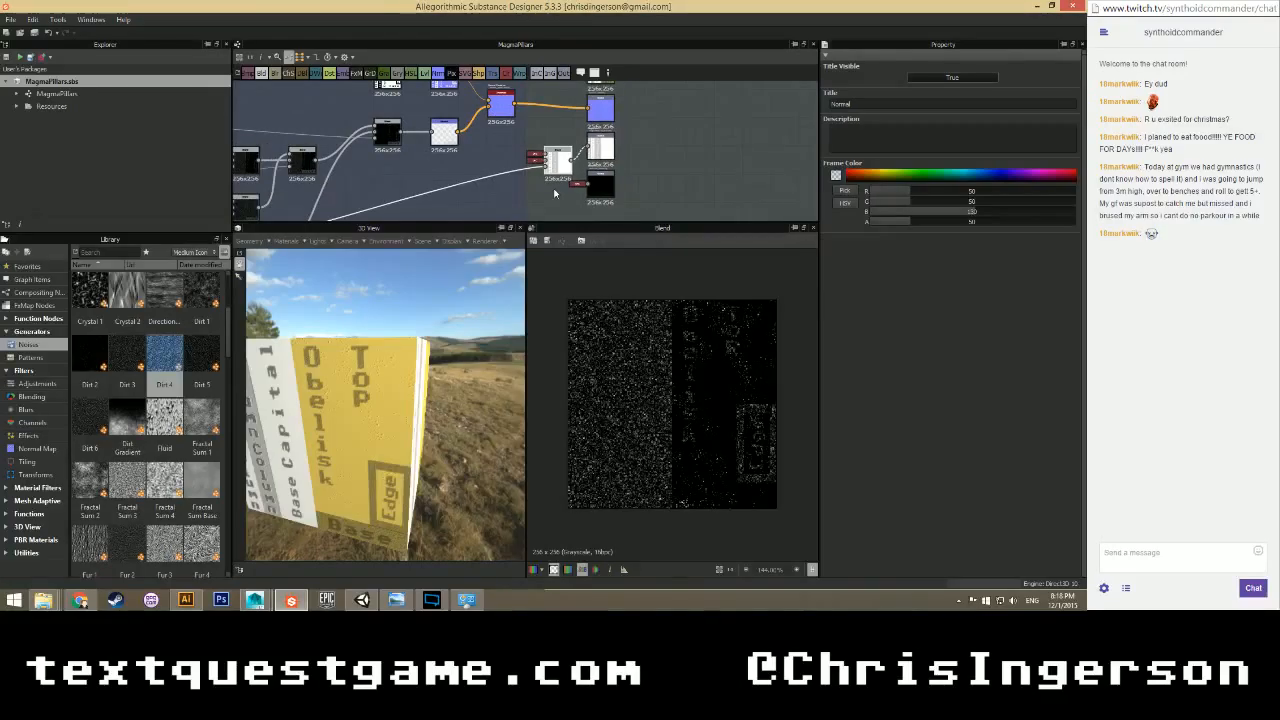
scroll(554, 193, up, 1)
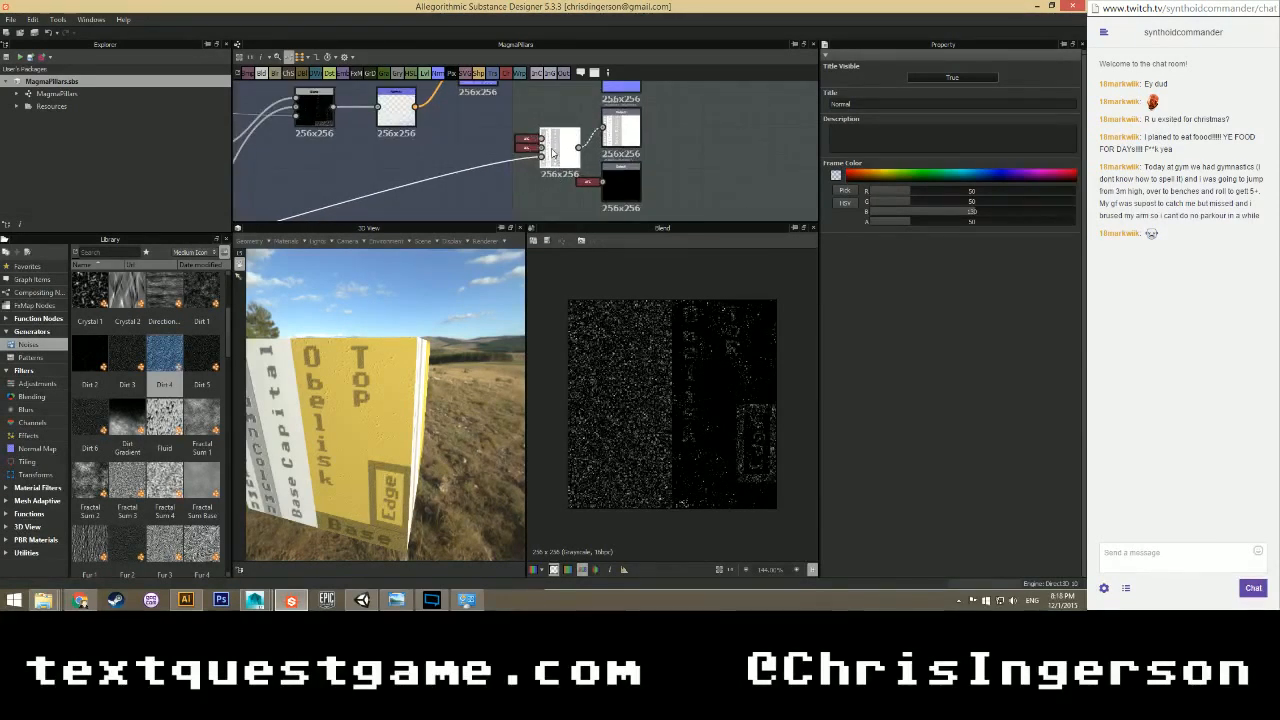
click(526, 142)
key(d)
click(527, 148)
key(d)
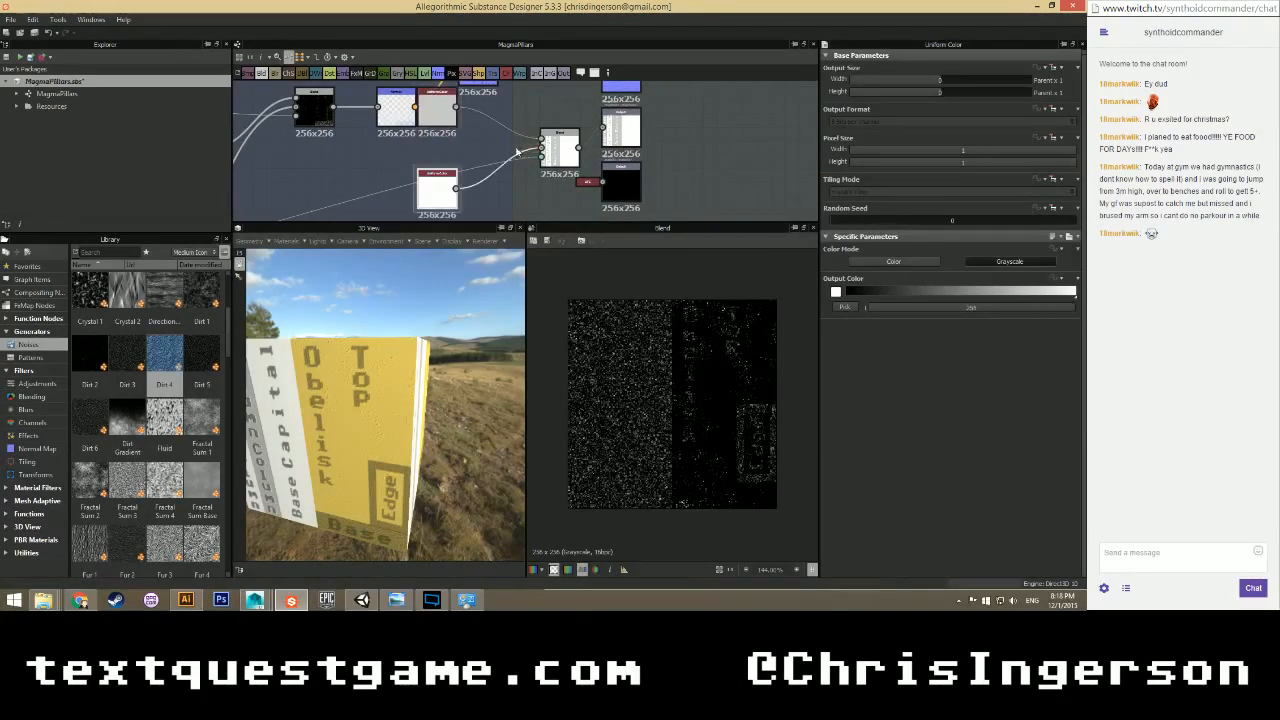
drag(442, 115, 482, 115)
drag(437, 190, 477, 190)
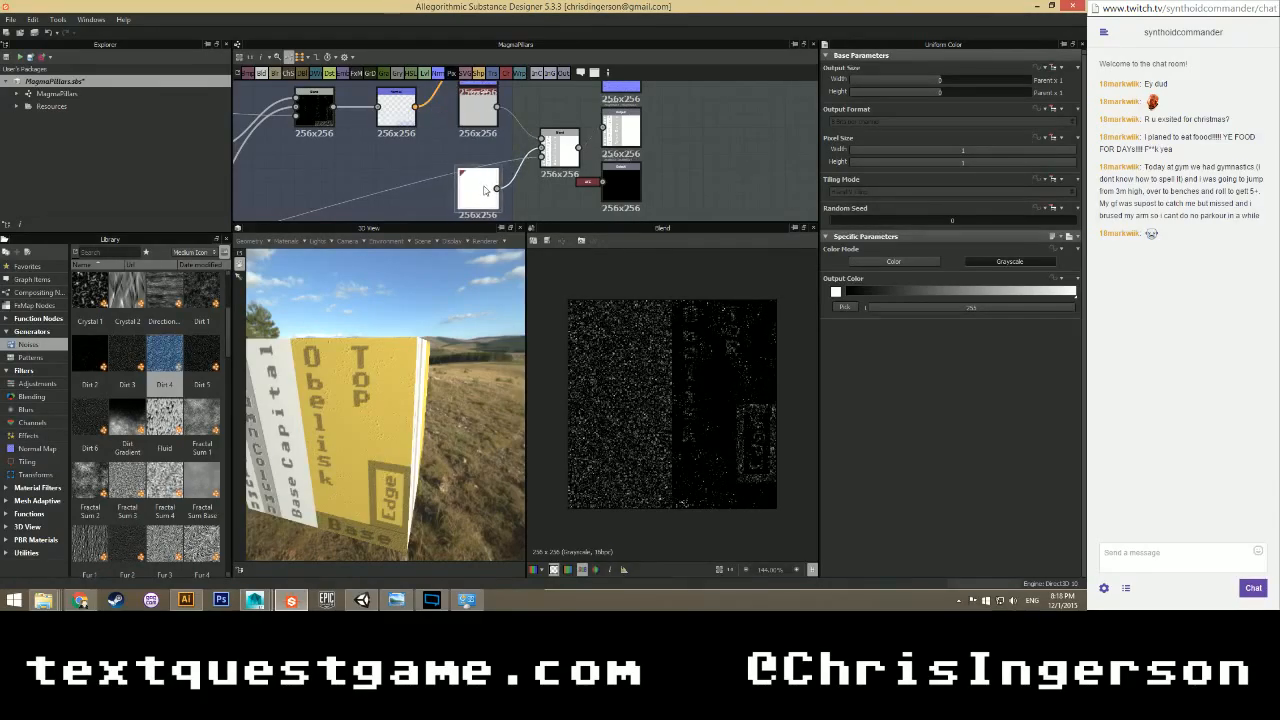
Expose the grey Uniform Color's Output Color as a new graph input named columnRough.
click(478, 122)
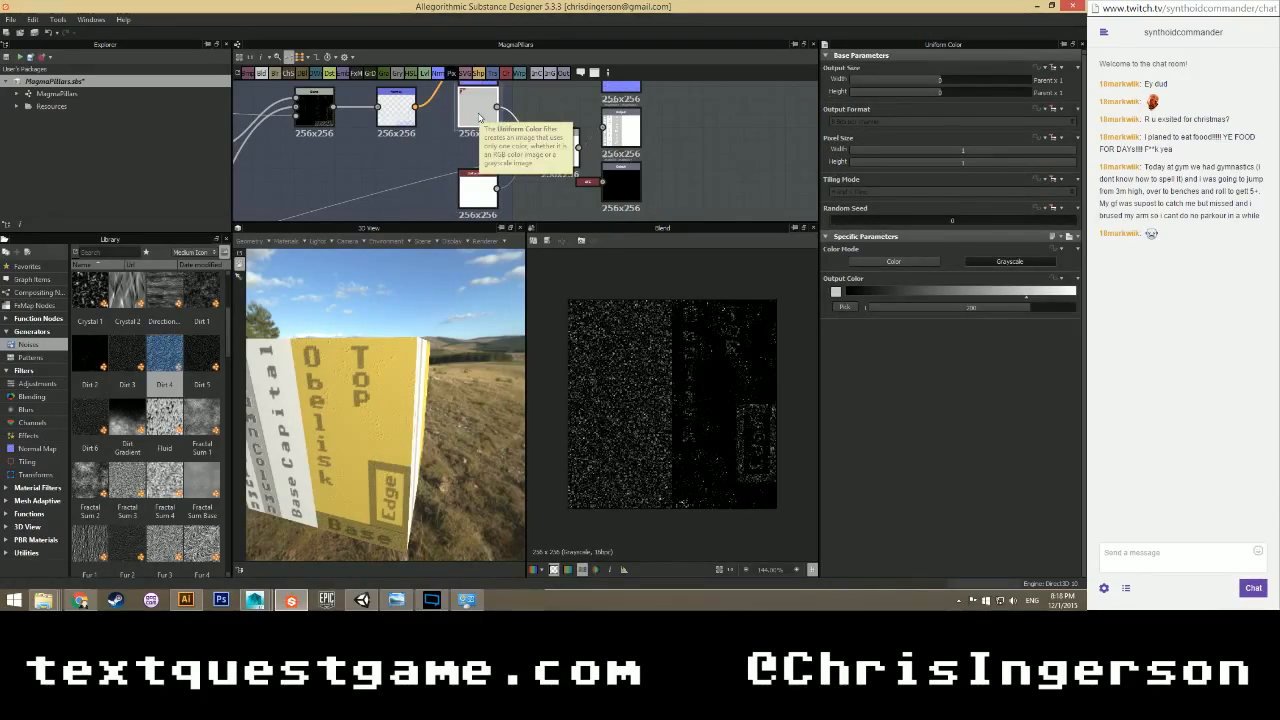
click(1058, 278)
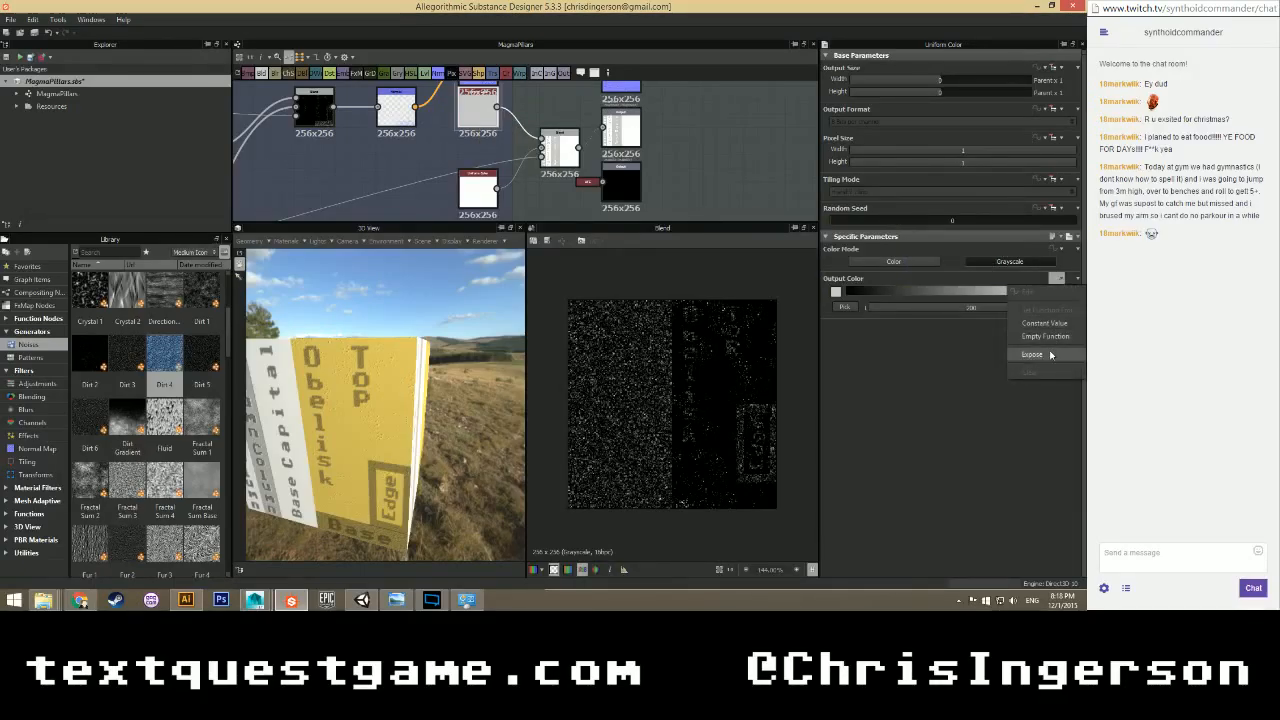
click(1050, 355)
click(577, 296)
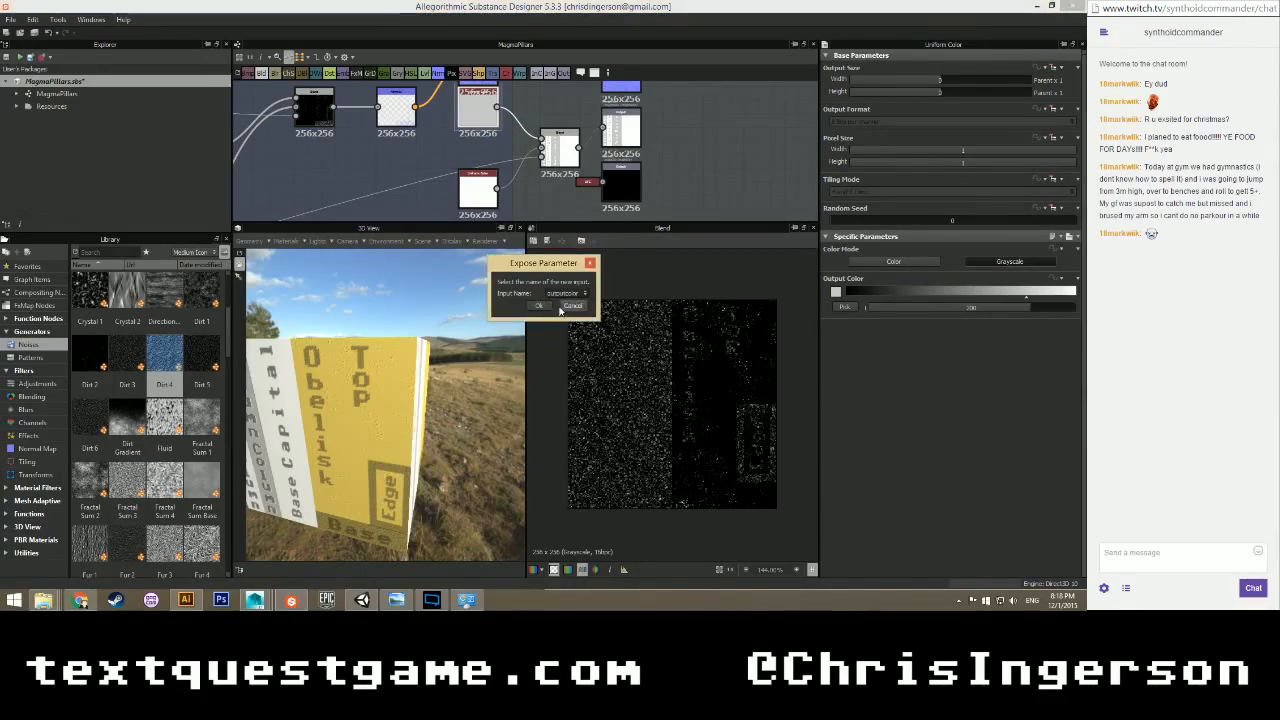
click(567, 306)
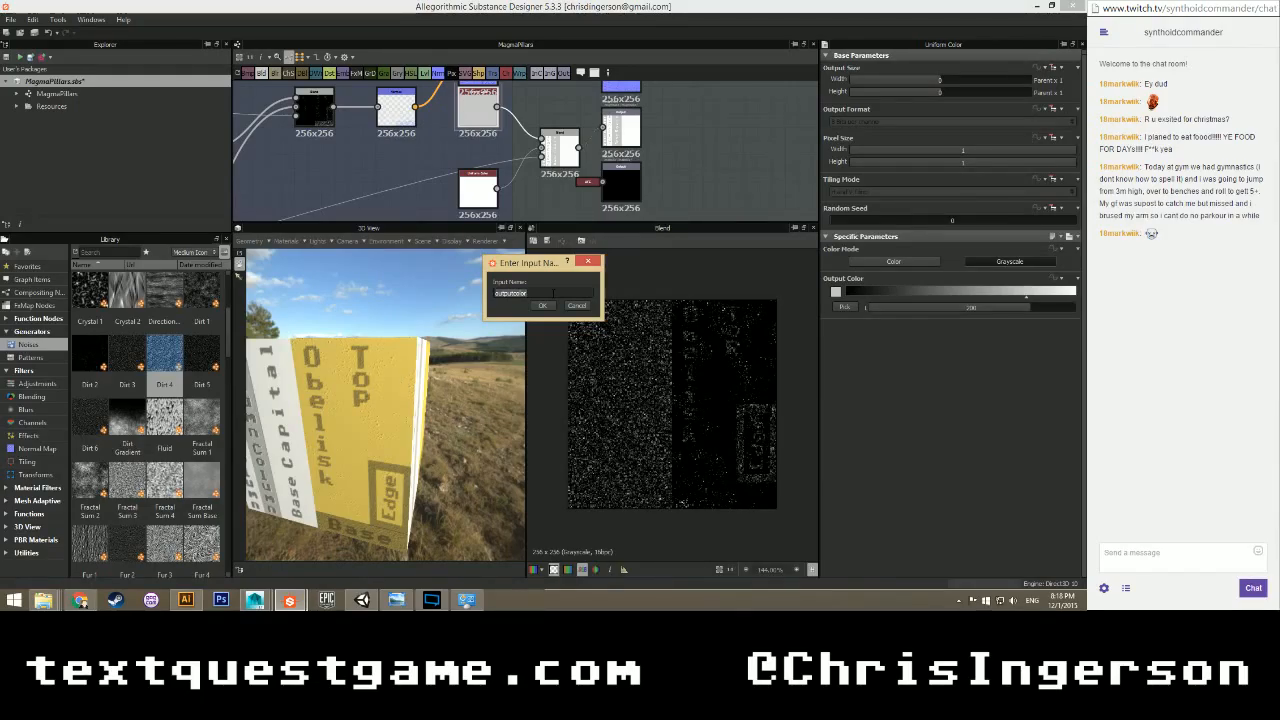
text(column)
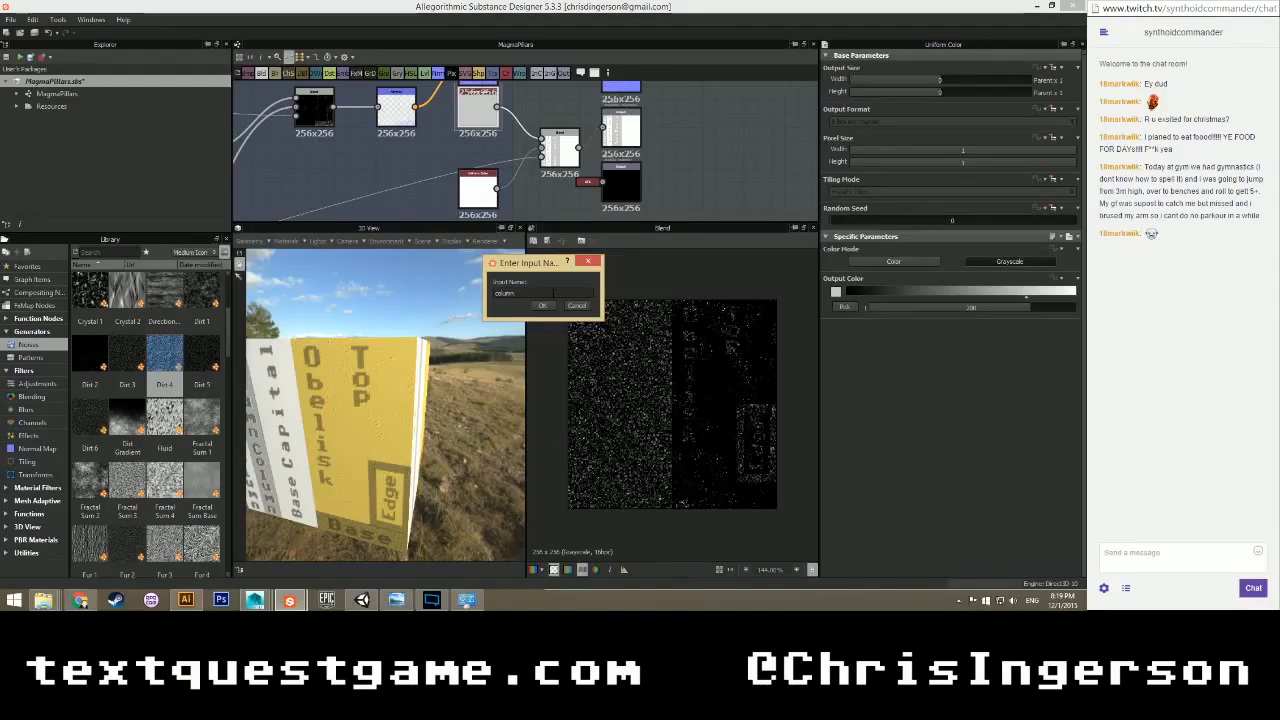
text(Rough)
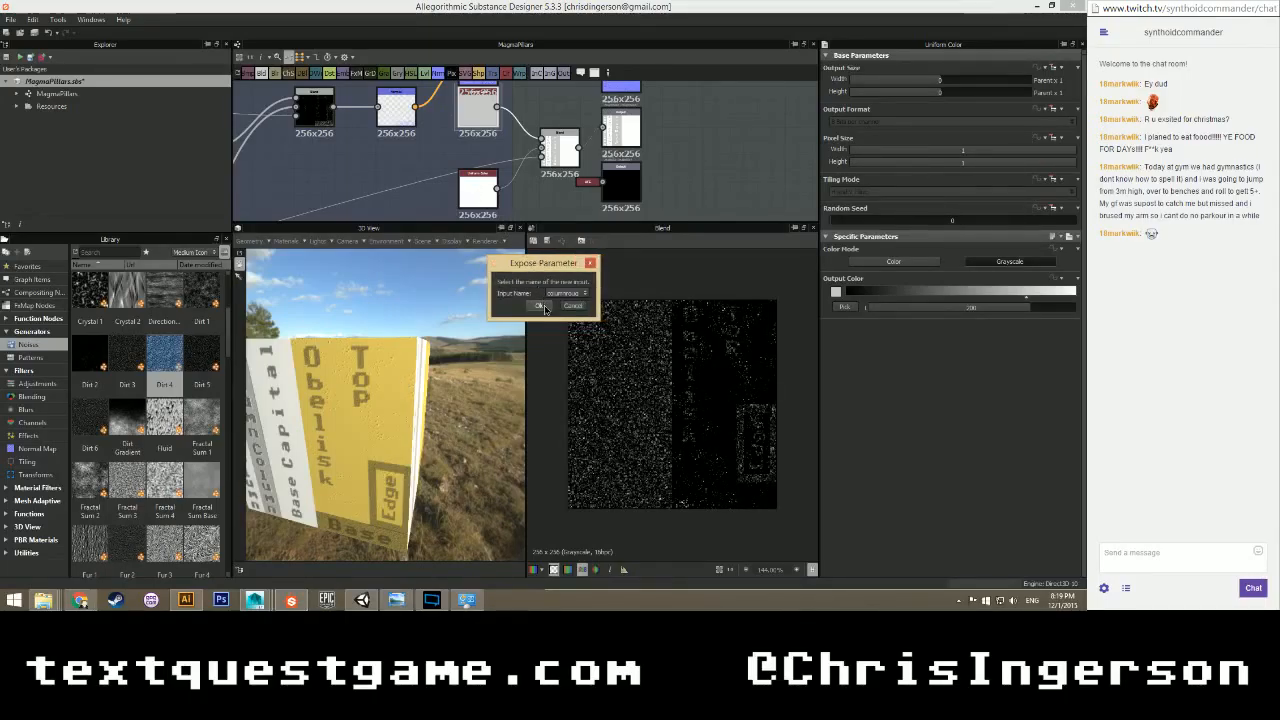
click(549, 306)
click(1057, 278)
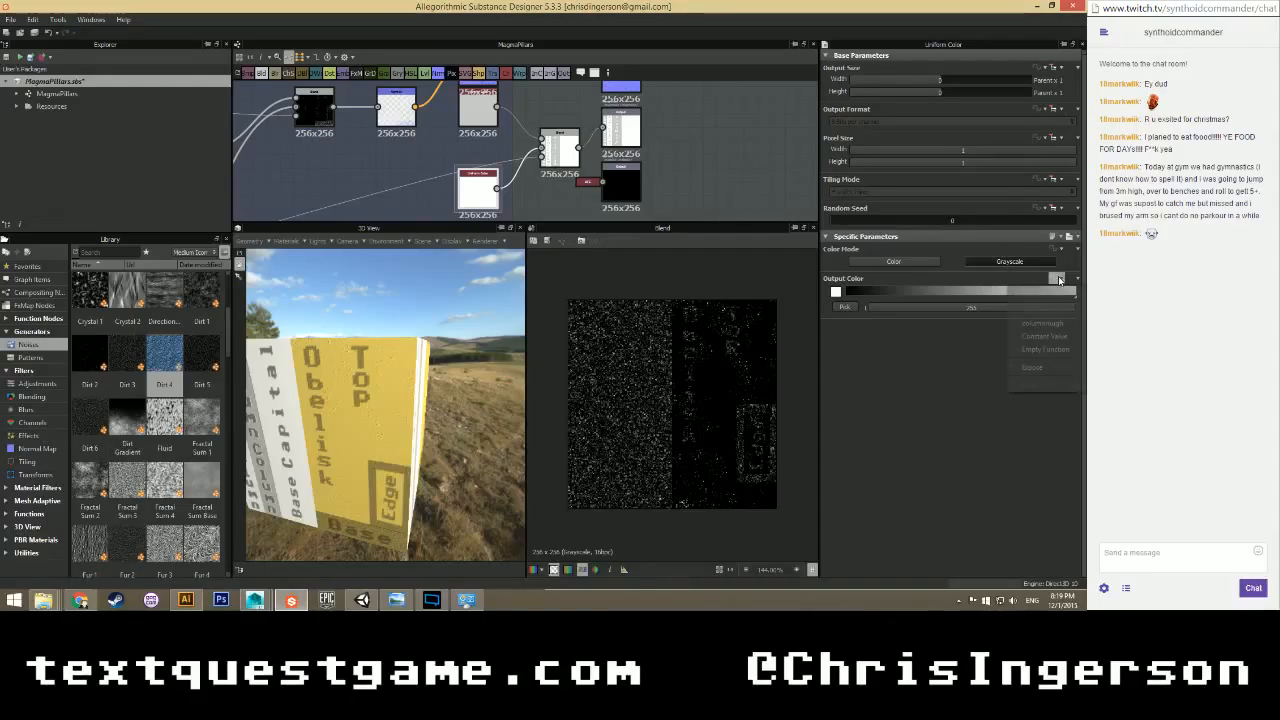
Expose the white node's Output Color as a new baserough input and the black node's as metallic.
click(1036, 369)
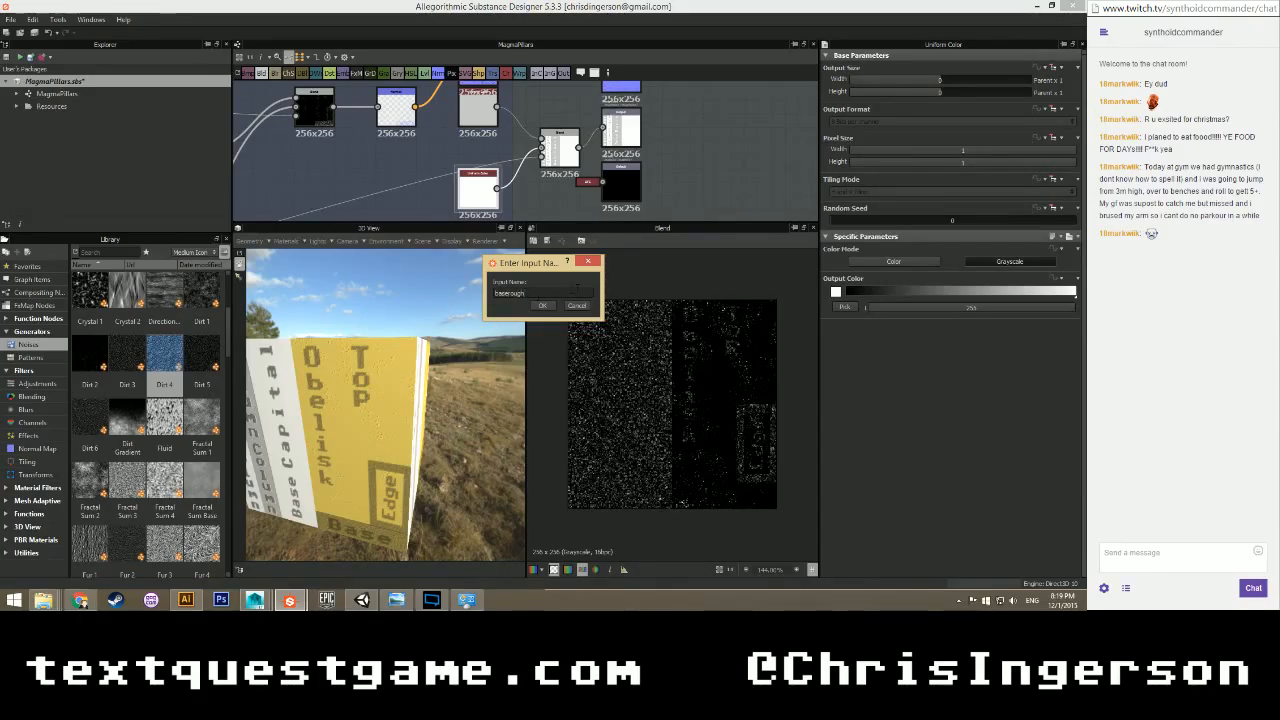
click(543, 307)
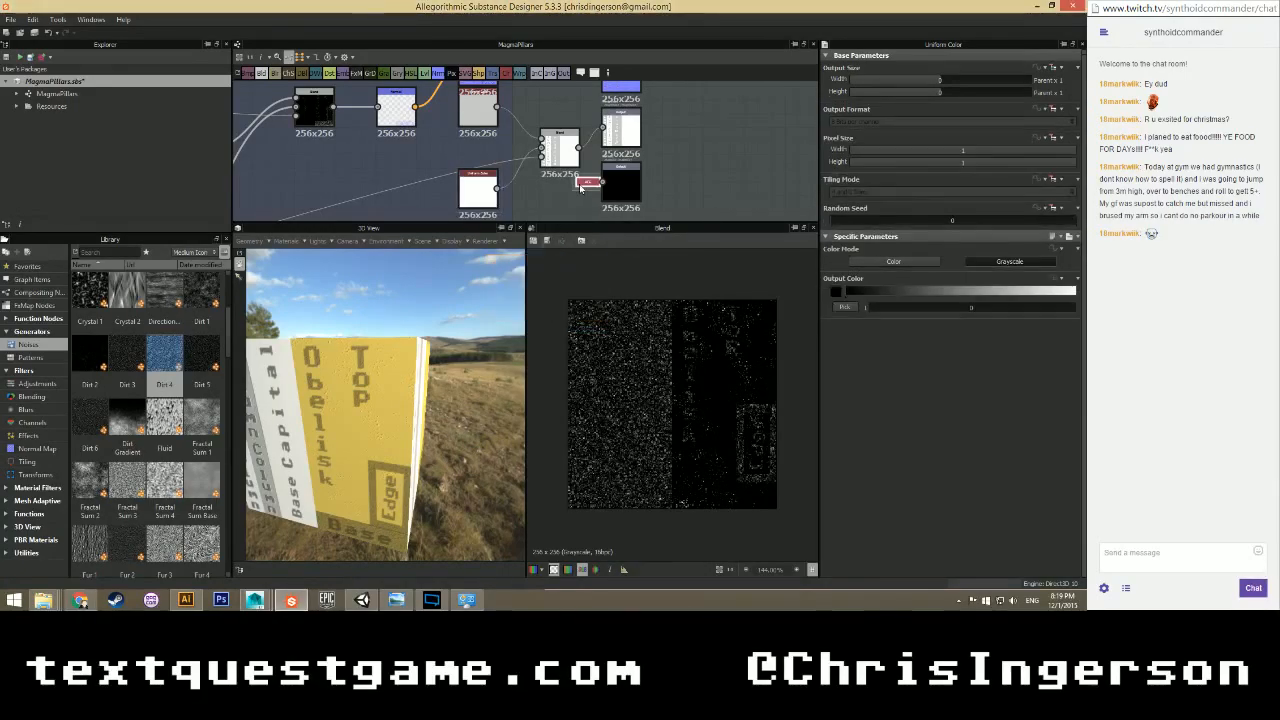
click(1062, 278)
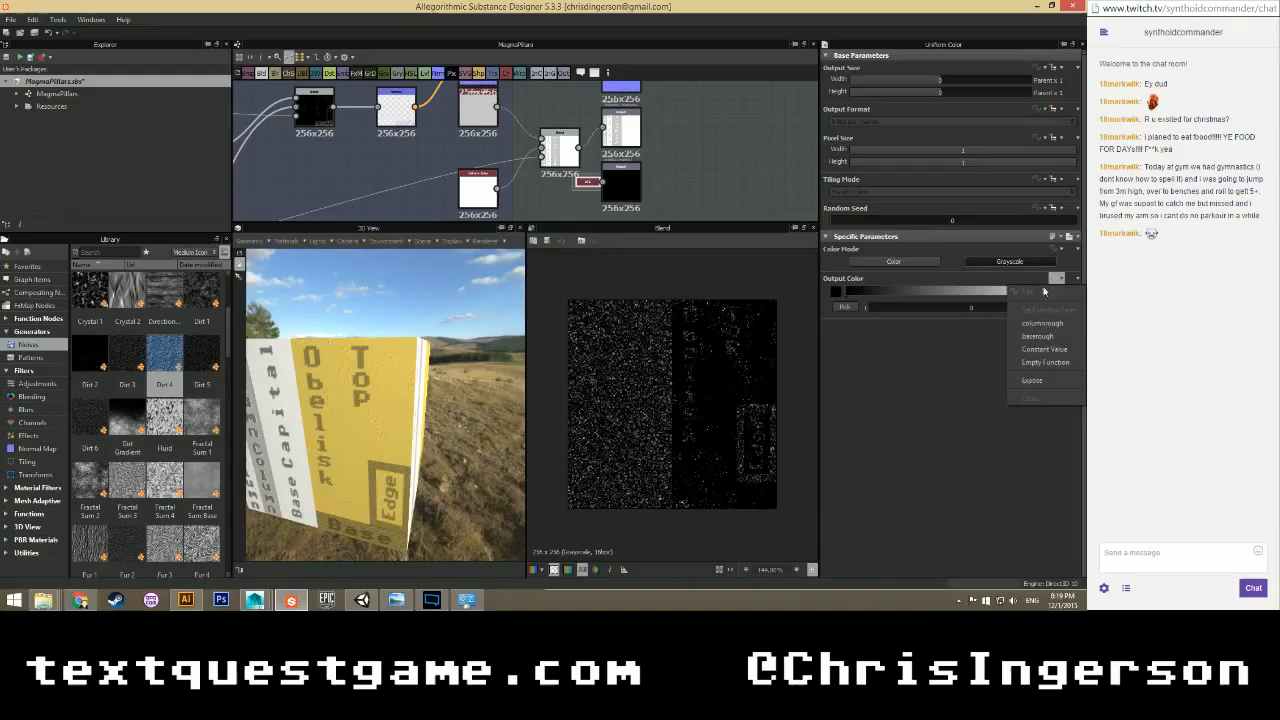
click(1040, 387)
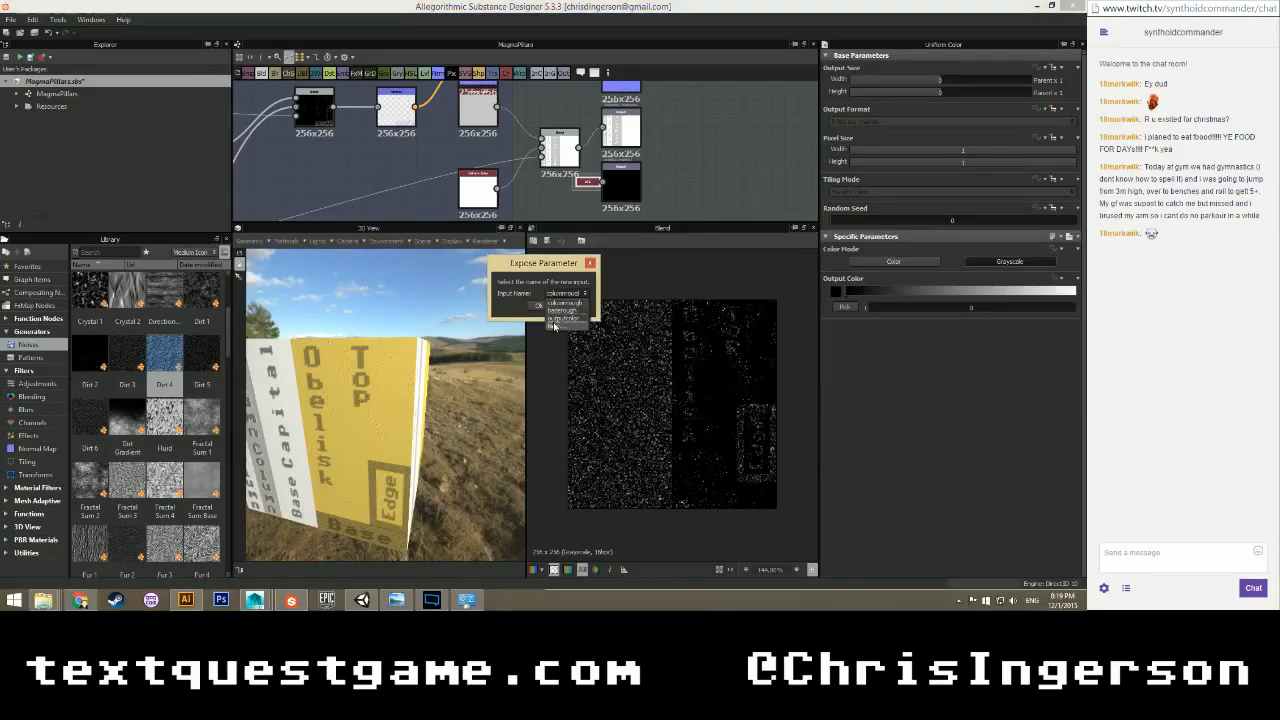
click(546, 305)
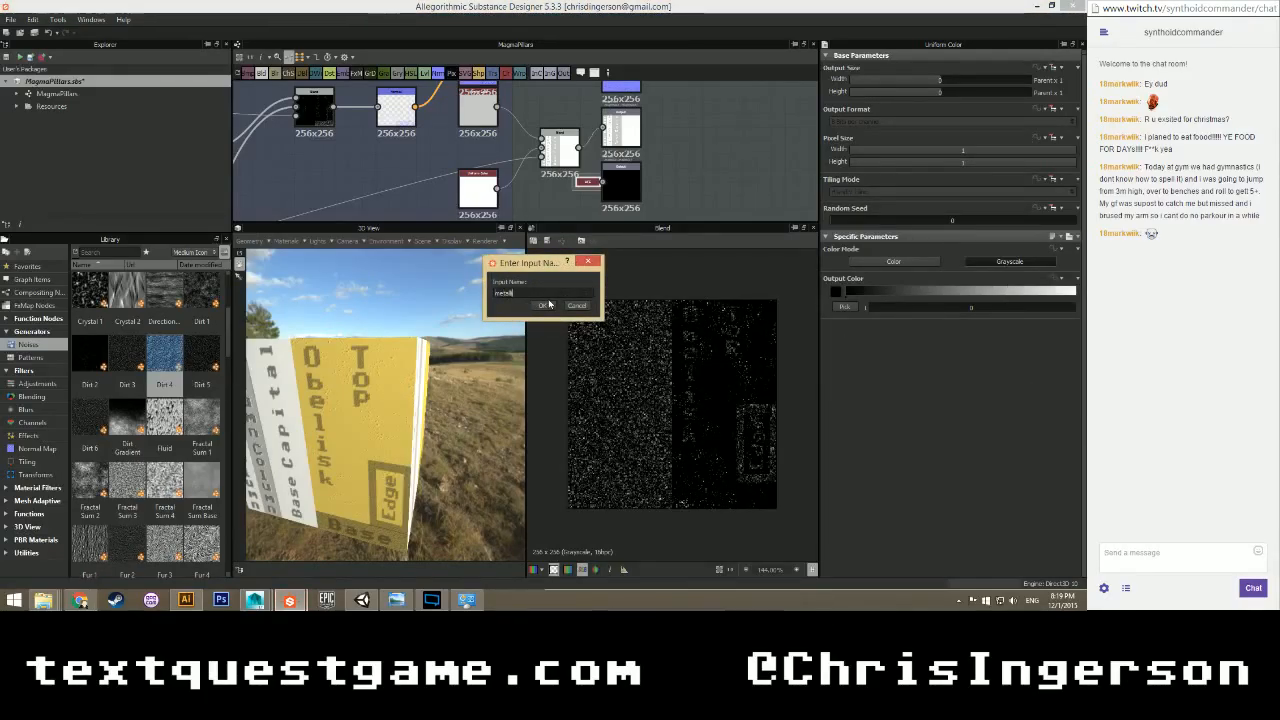
text(metallic)
click(541, 305)
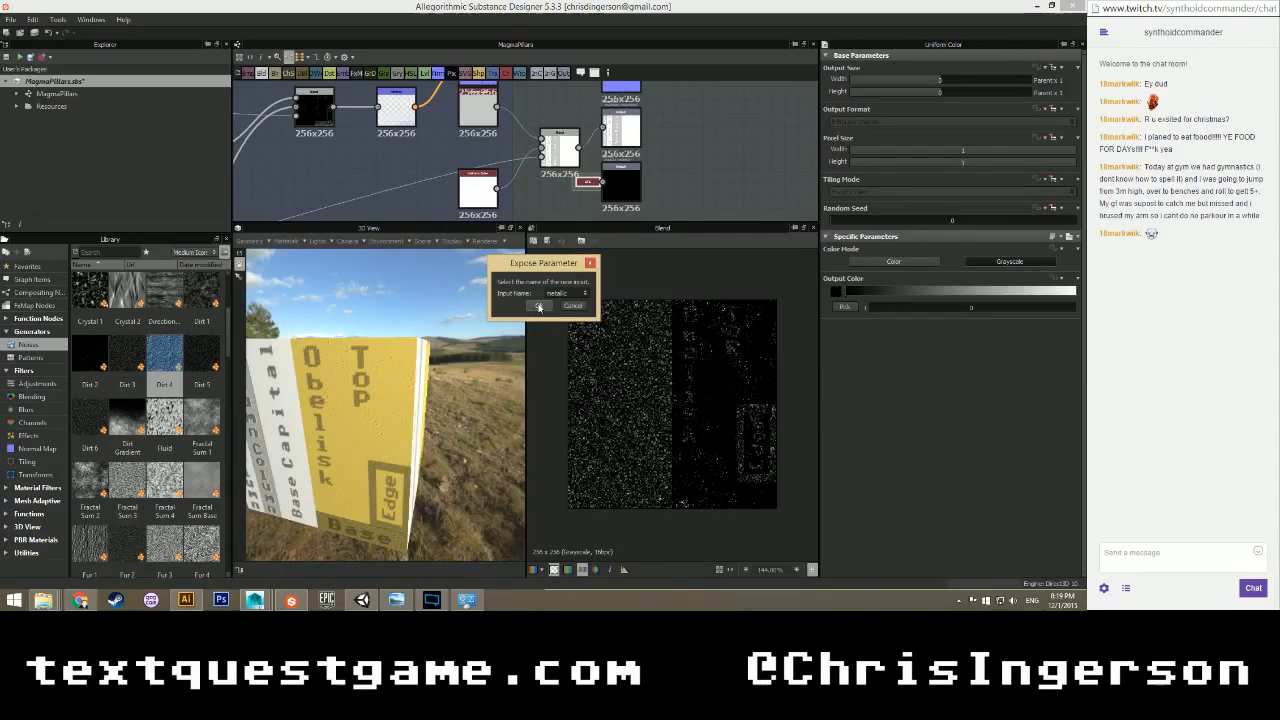
scroll(530, 194, down, 3)
scroll(531, 197, down, 2)
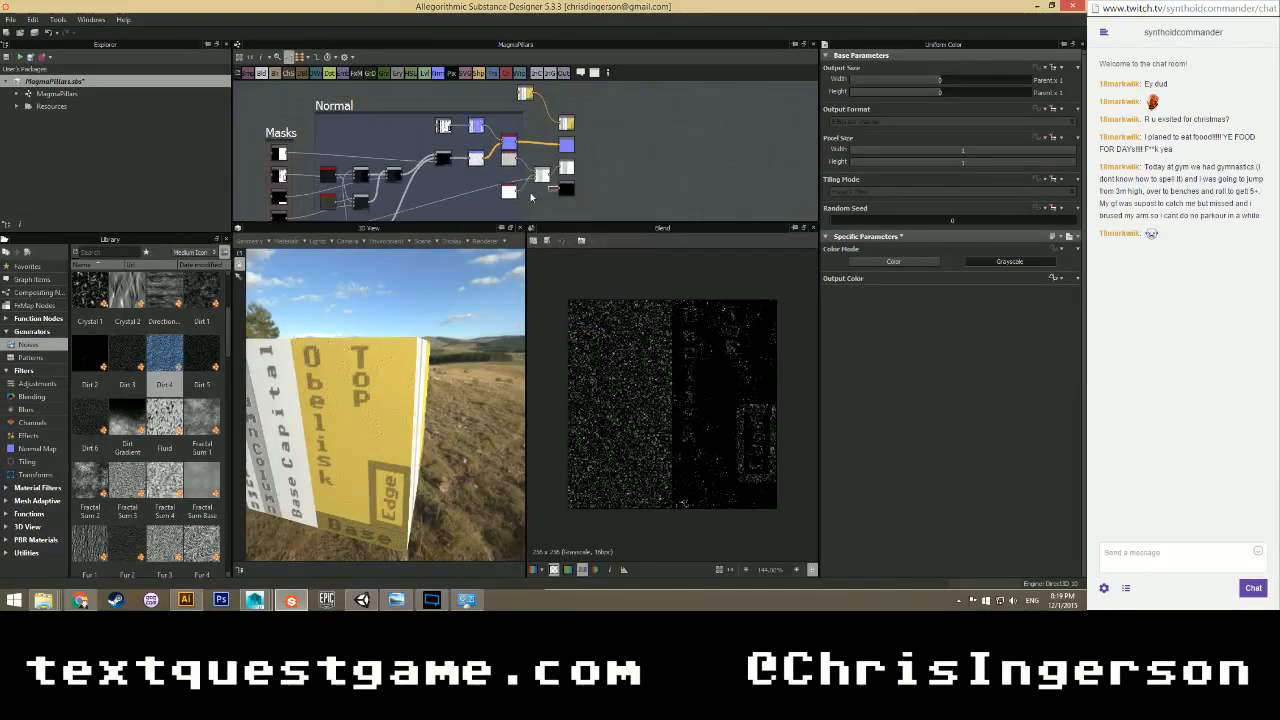
scroll(560, 145, up, 4)
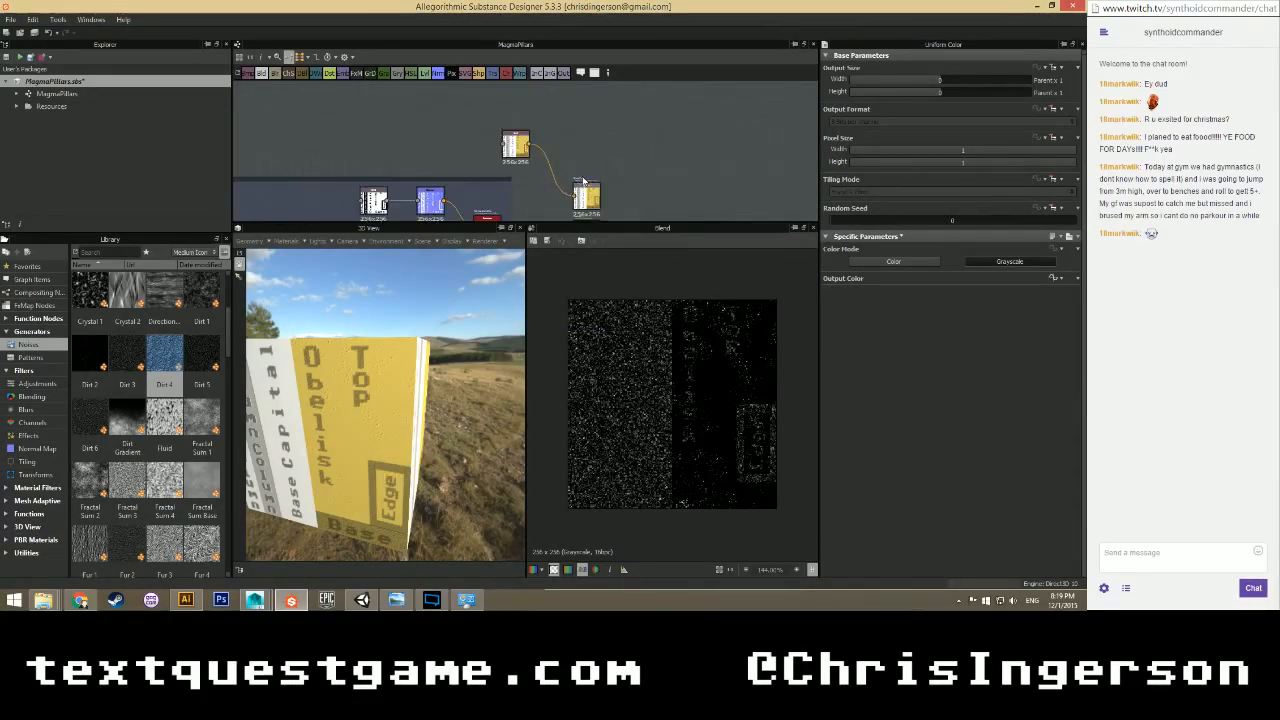
Move the SVG label node and wrap it in a new frame titled 'Color', adjusting its colour.
click(515, 145)
drag(515, 148, 488, 121)
right_click(488, 121)
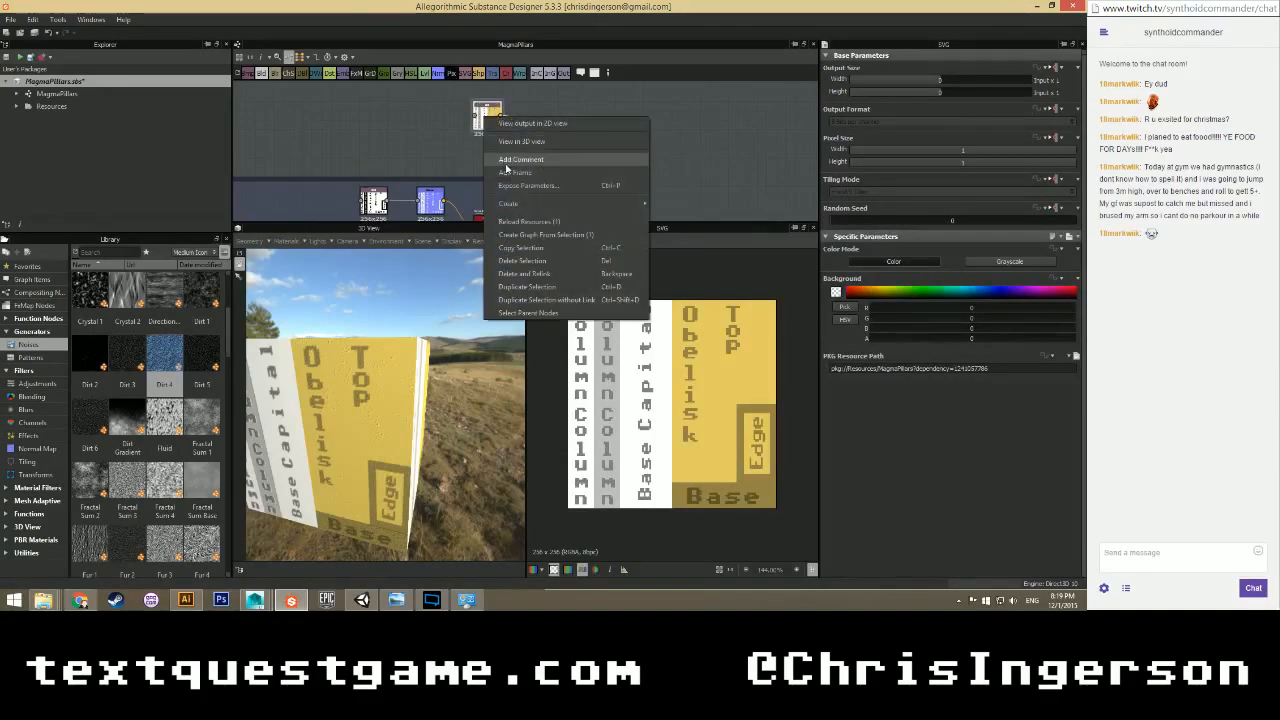
click(504, 158)
click(507, 146)
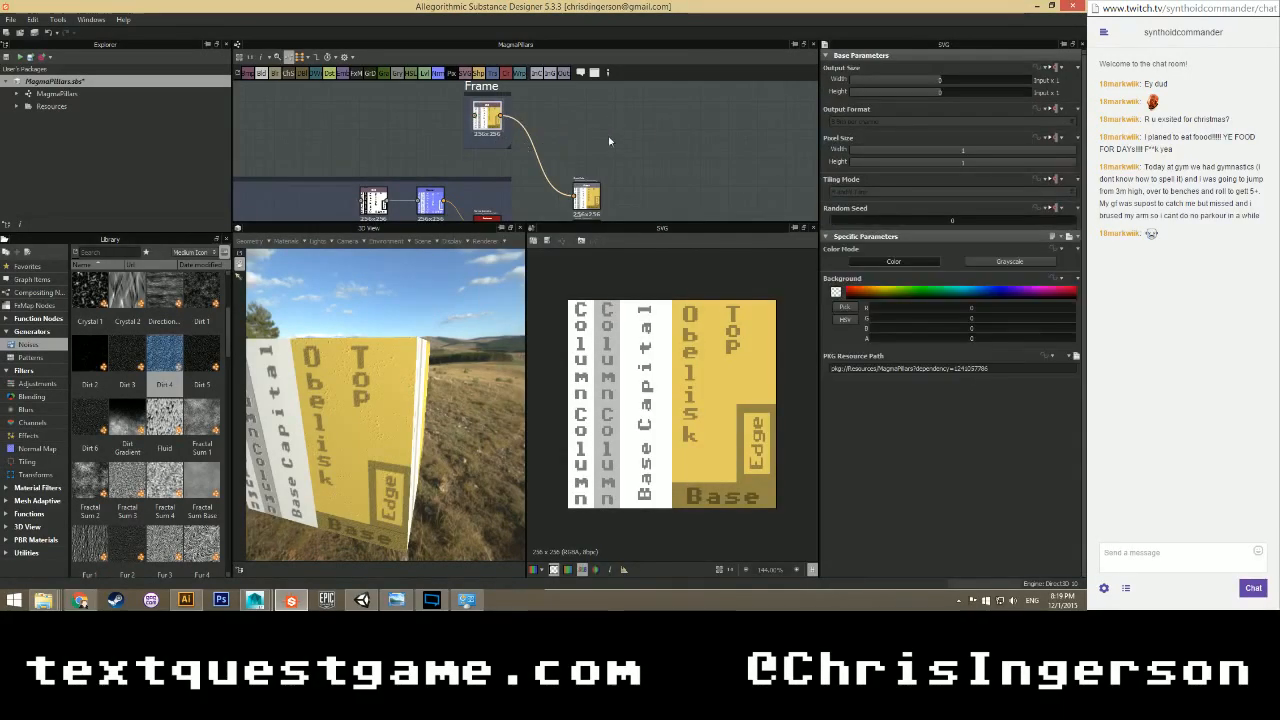
click(487, 88)
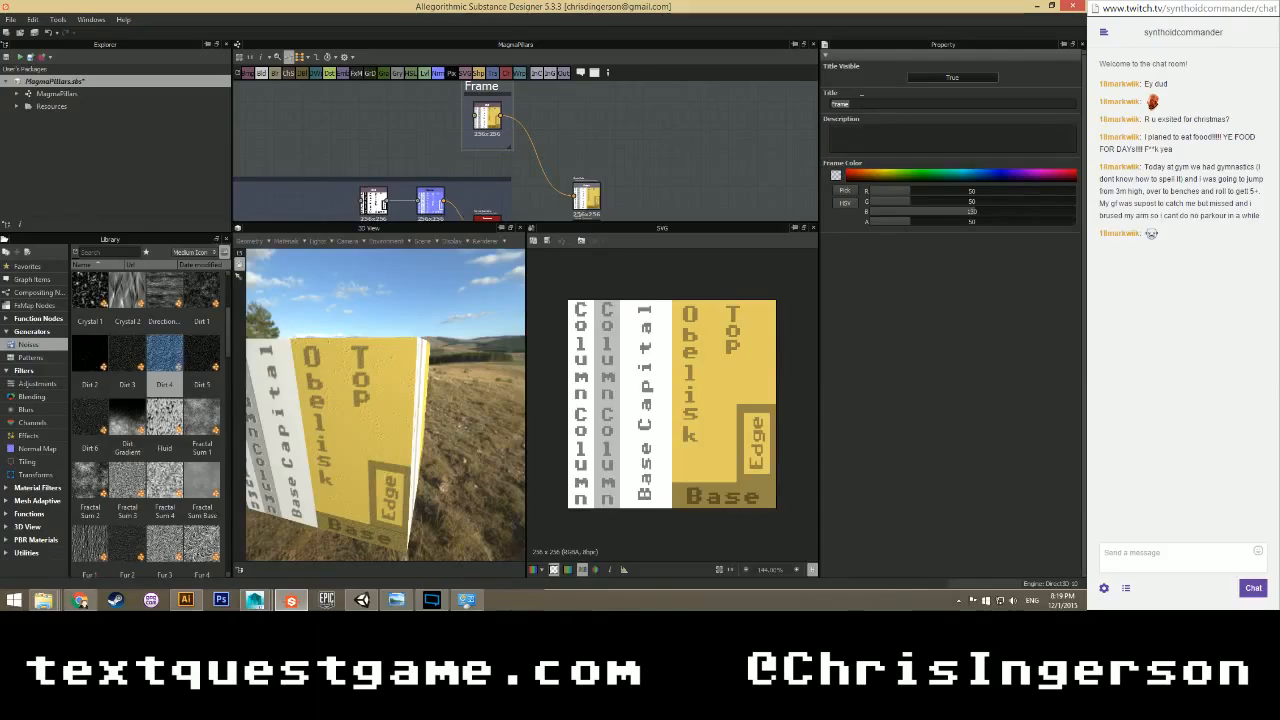
text(Color)
key(Return)
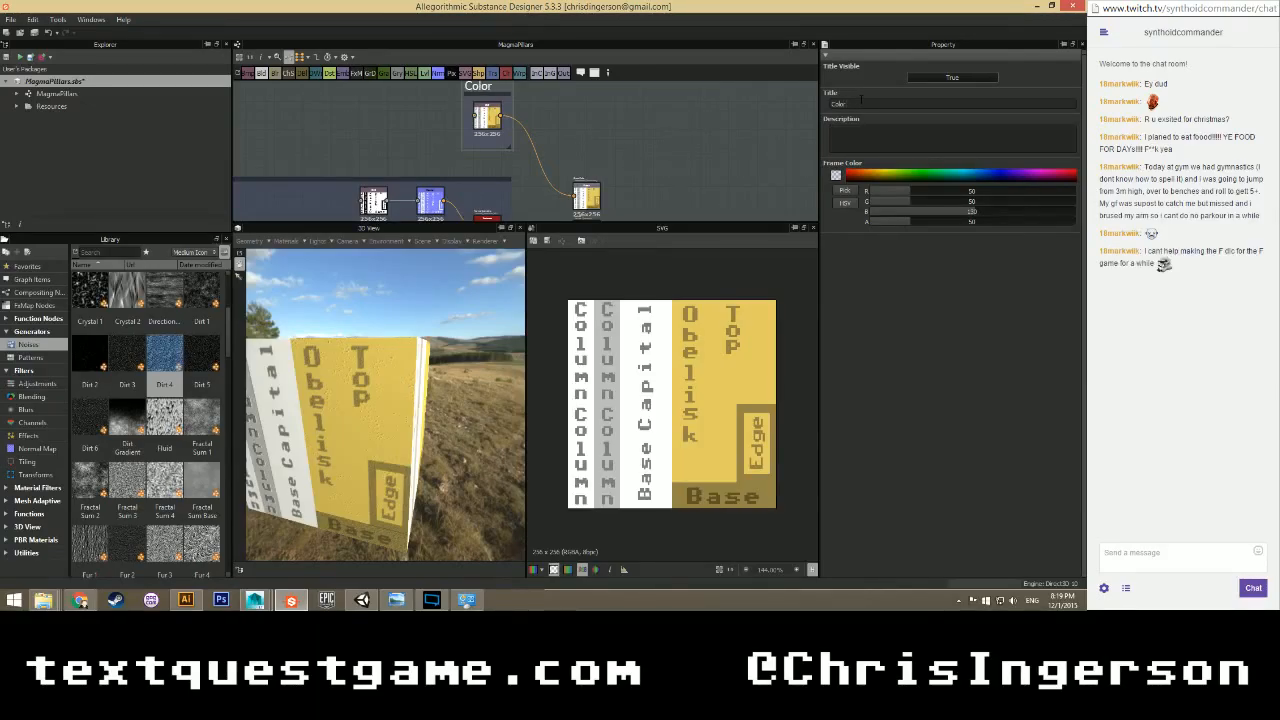
key(Tab)
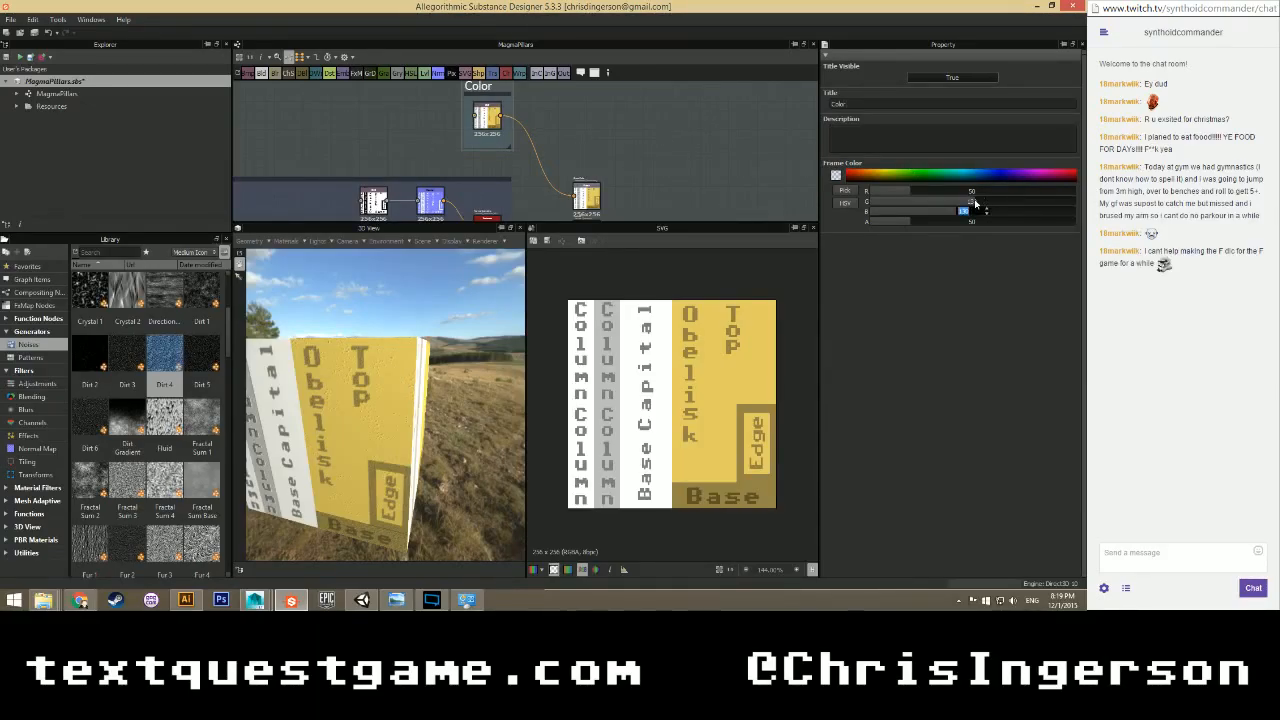
Enlarge the graph area around the Color frame and save MagmaPillars.sbs.
scroll(631, 149, down, 6)
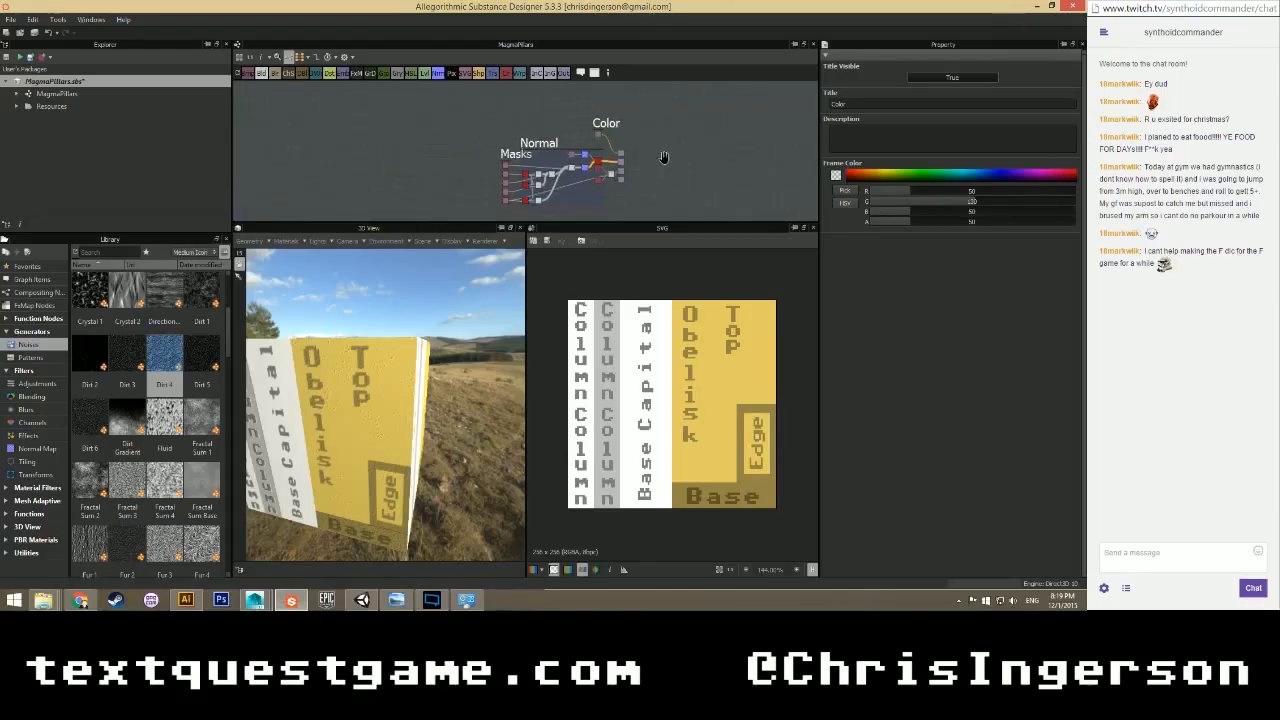
scroll(583, 158, up, 2)
middle_drag(663, 160, 617, 161)
scroll(583, 160, up, 2)
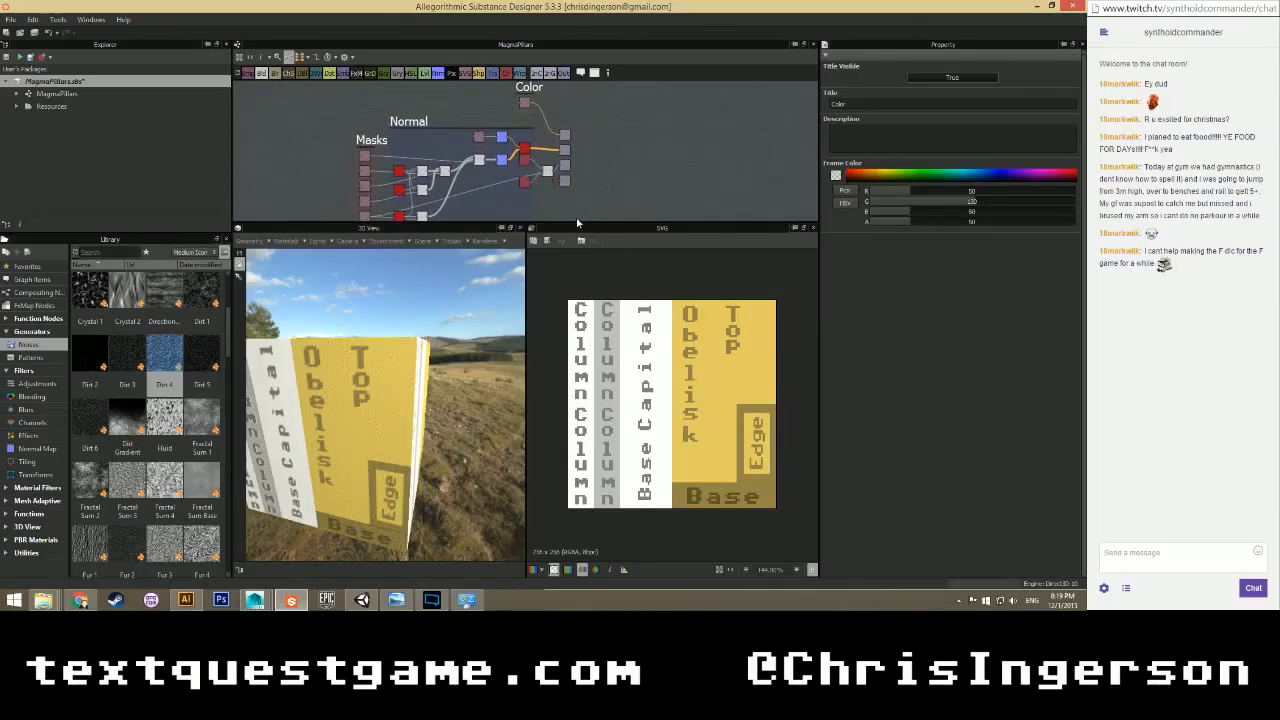
drag(577, 223, 577, 288)
scroll(584, 206, up, 2)
middle_drag(597, 165, 642, 203)
key(ctrl+s)
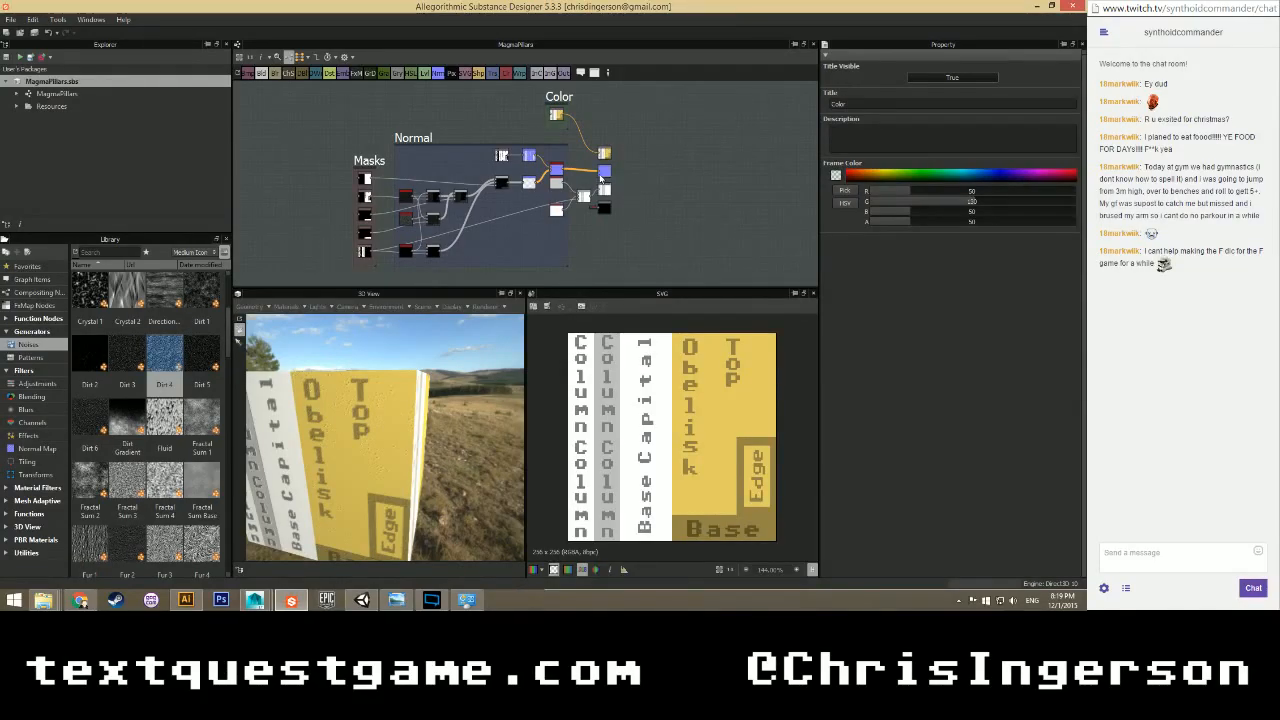
click(50, 81)
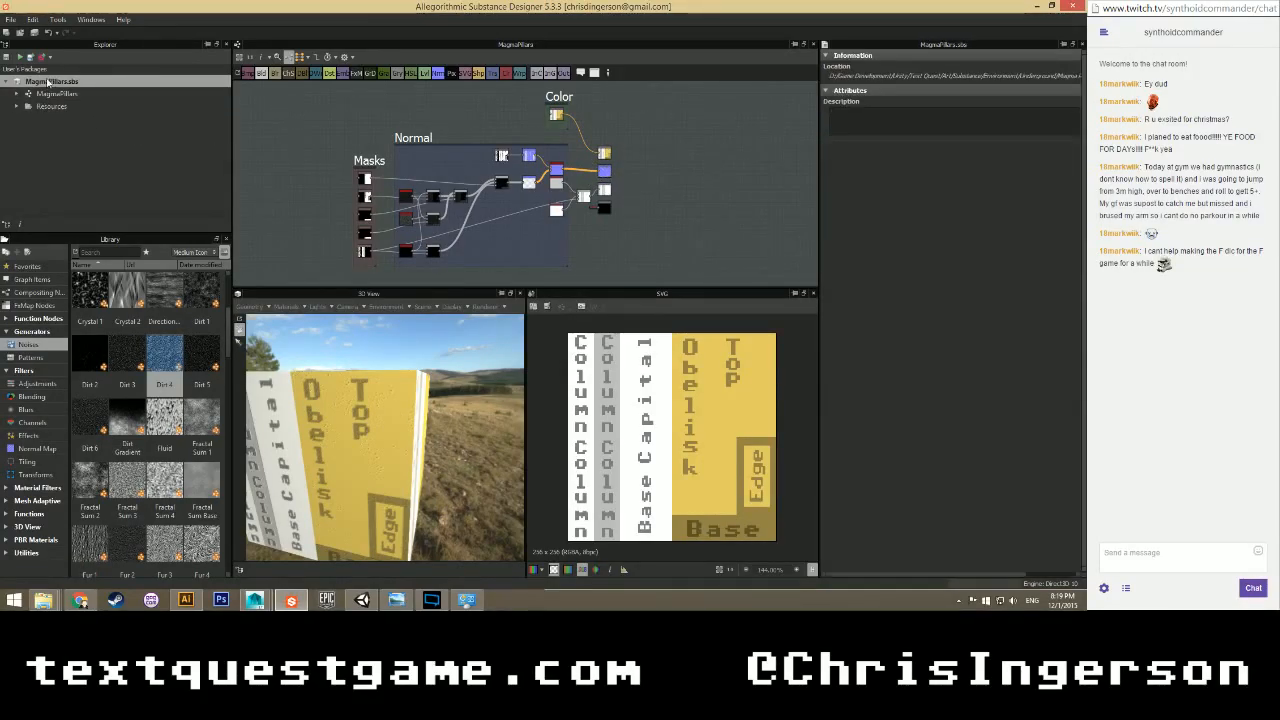
Publish MagmaPillars.sbsar into the Magma River folder and open it in Substance Player.
click(38, 57)
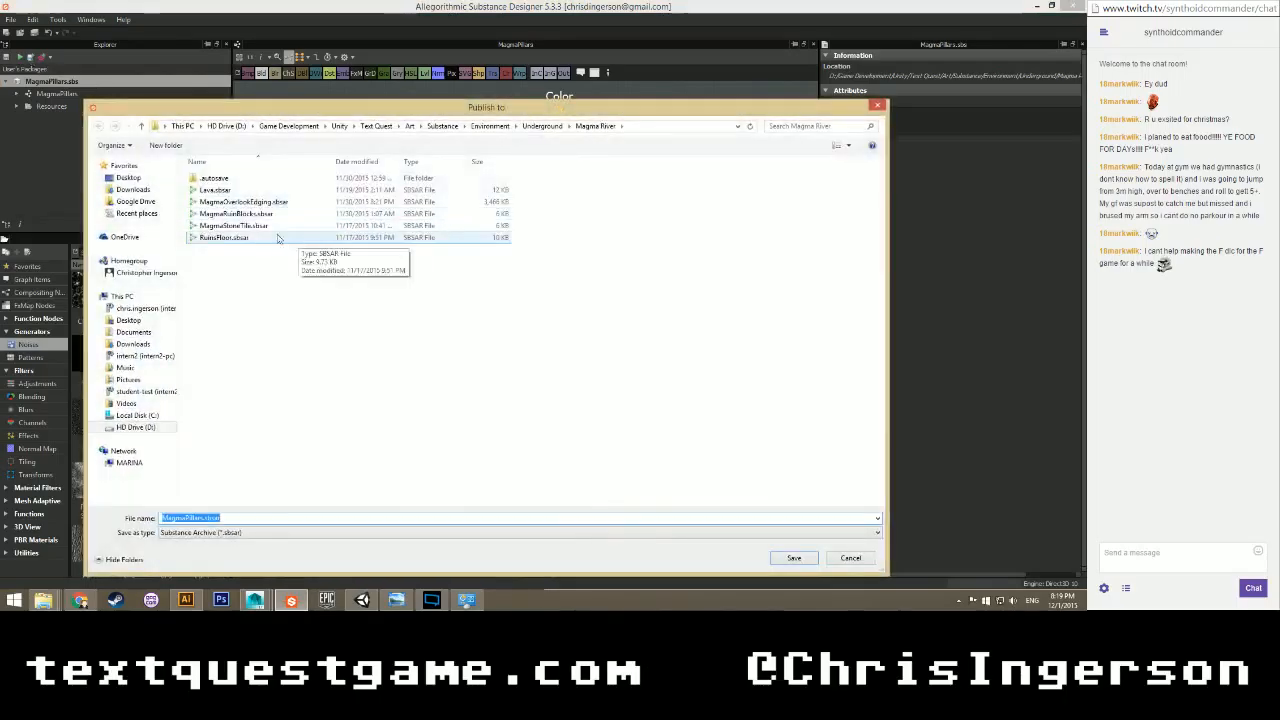
click(793, 557)
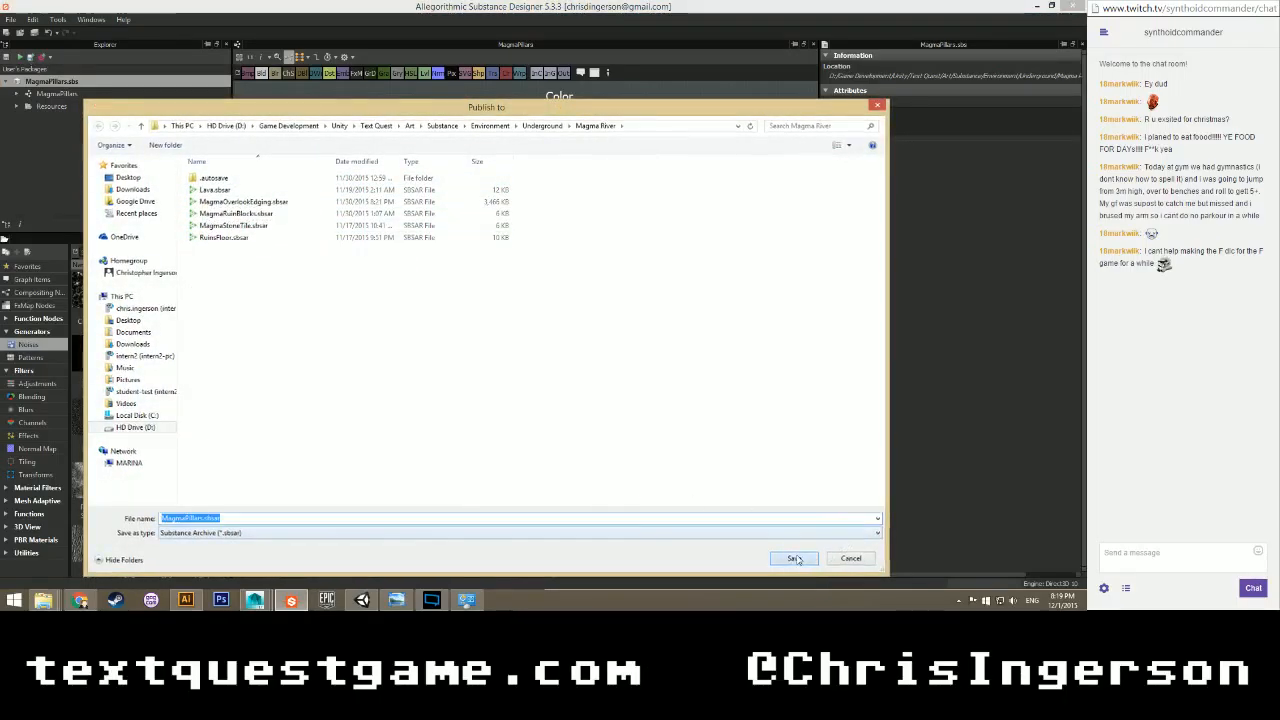
click(596, 350)
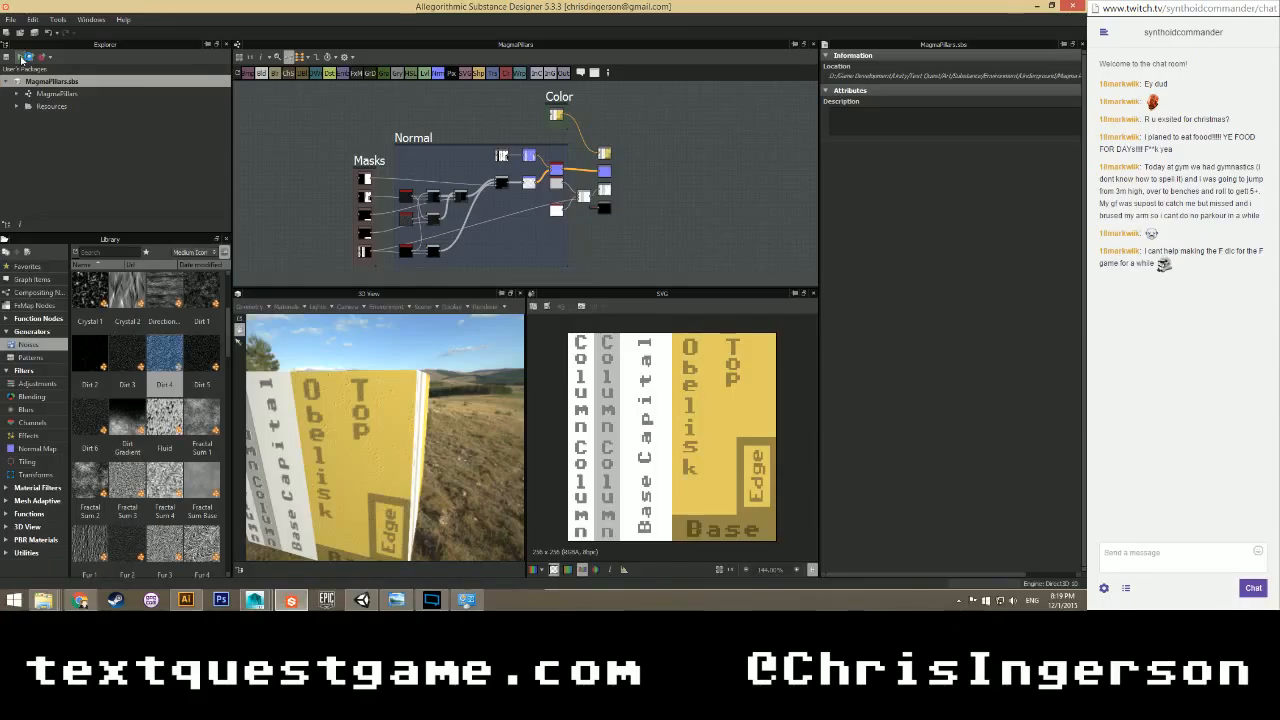
click(21, 58)
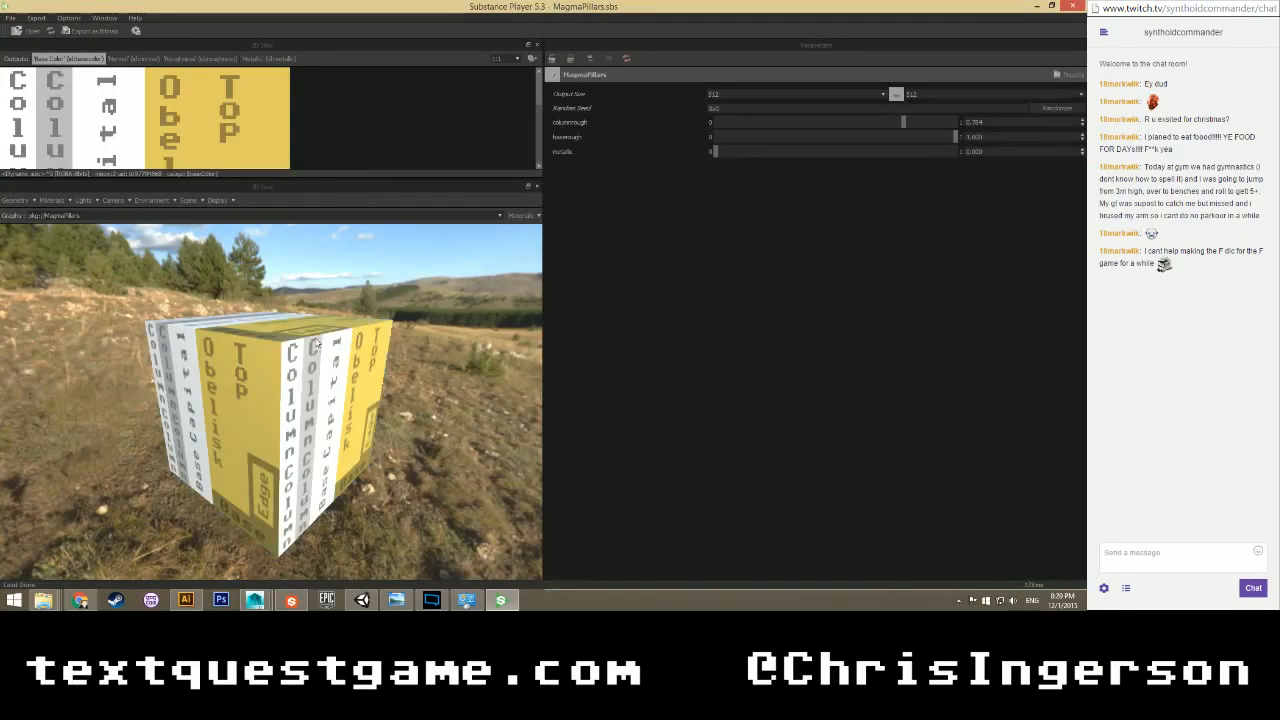
Set the MagmaPillars output size to 1024.
drag(357, 336, 277, 377)
click(800, 94)
click(790, 183)
scroll(287, 377, down, 3)
scroll(270, 368, up, 4)
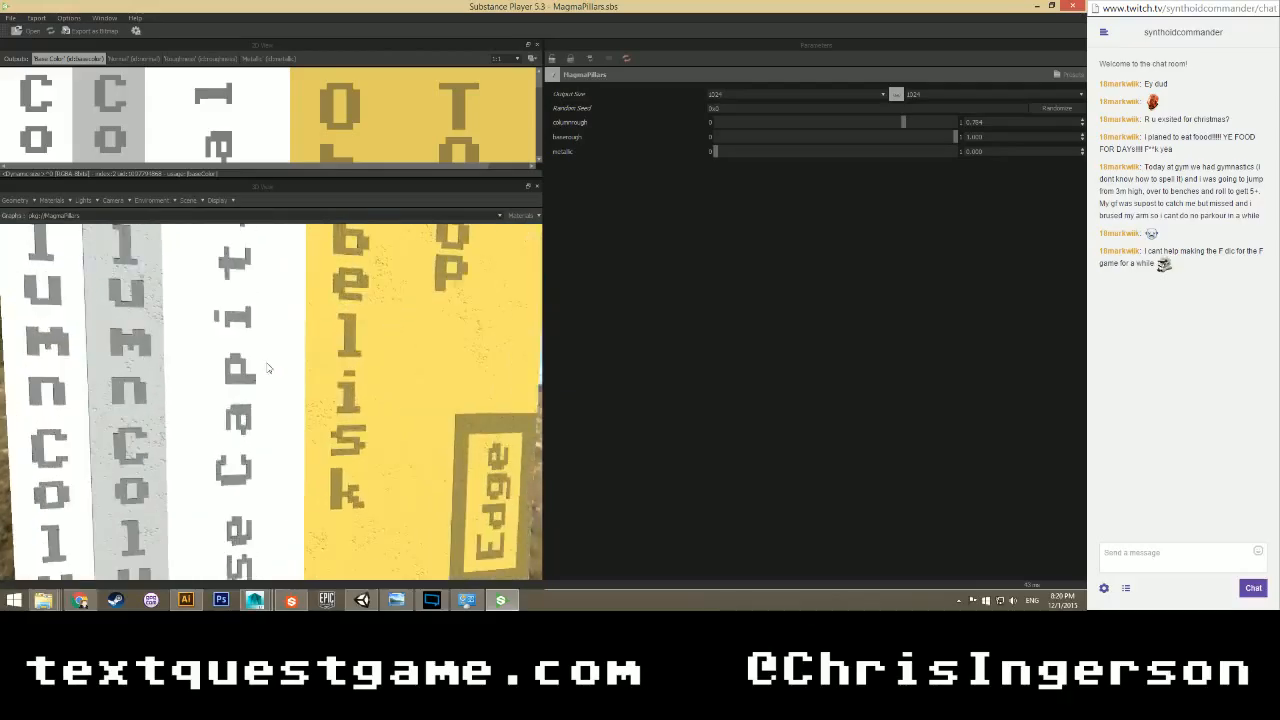
Orbit and pan the 3D view to inspect the Base and Edge labels on the cube.
drag(155, 387, 150, 335)
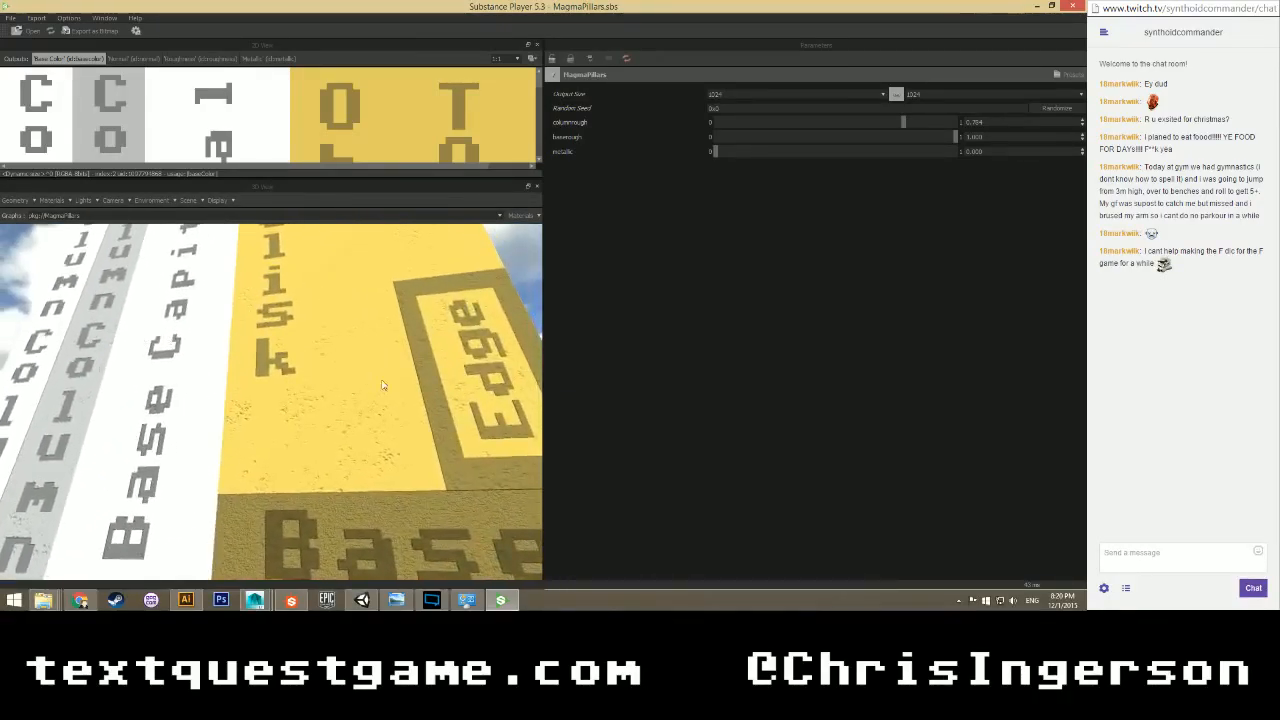
scroll(370, 415, up, 2)
drag(370, 415, 198, 412)
scroll(363, 423, up, 2)
scroll(160, 371, up, 2)
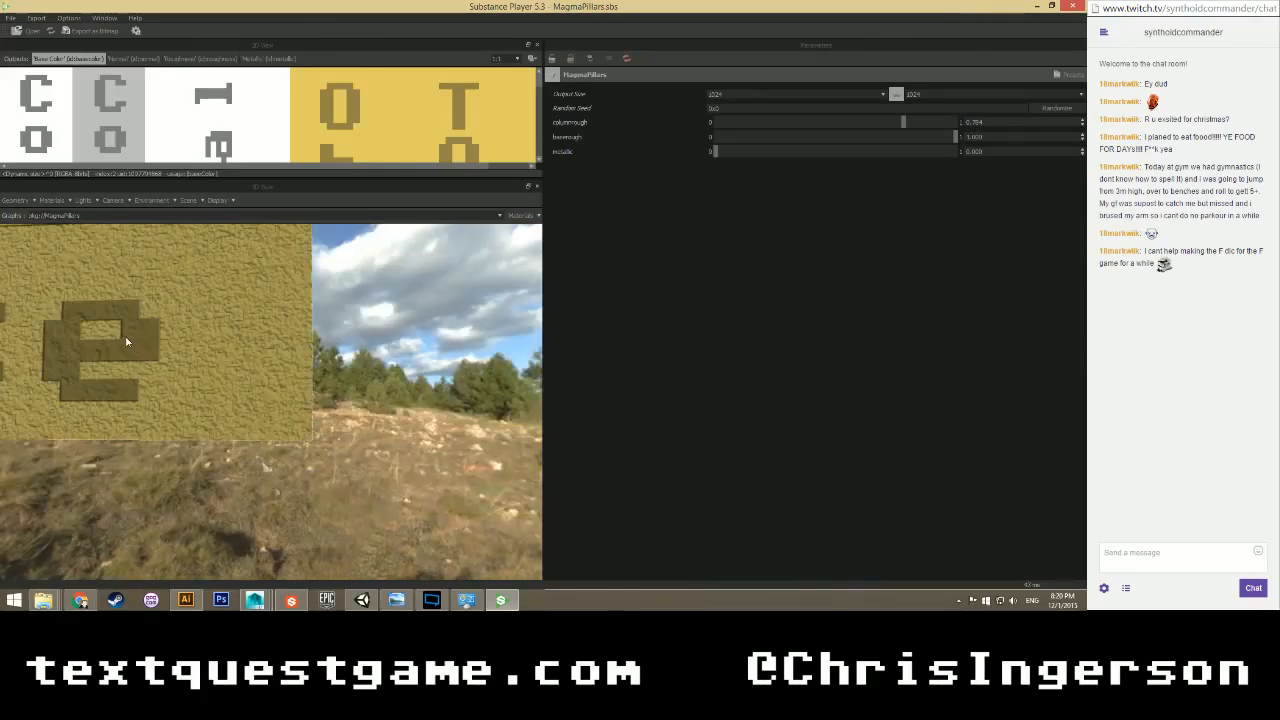
middle_drag(126, 340, 157, 360)
scroll(281, 318, down, 2)
drag(281, 318, 273, 335)
scroll(273, 335, down, 1)
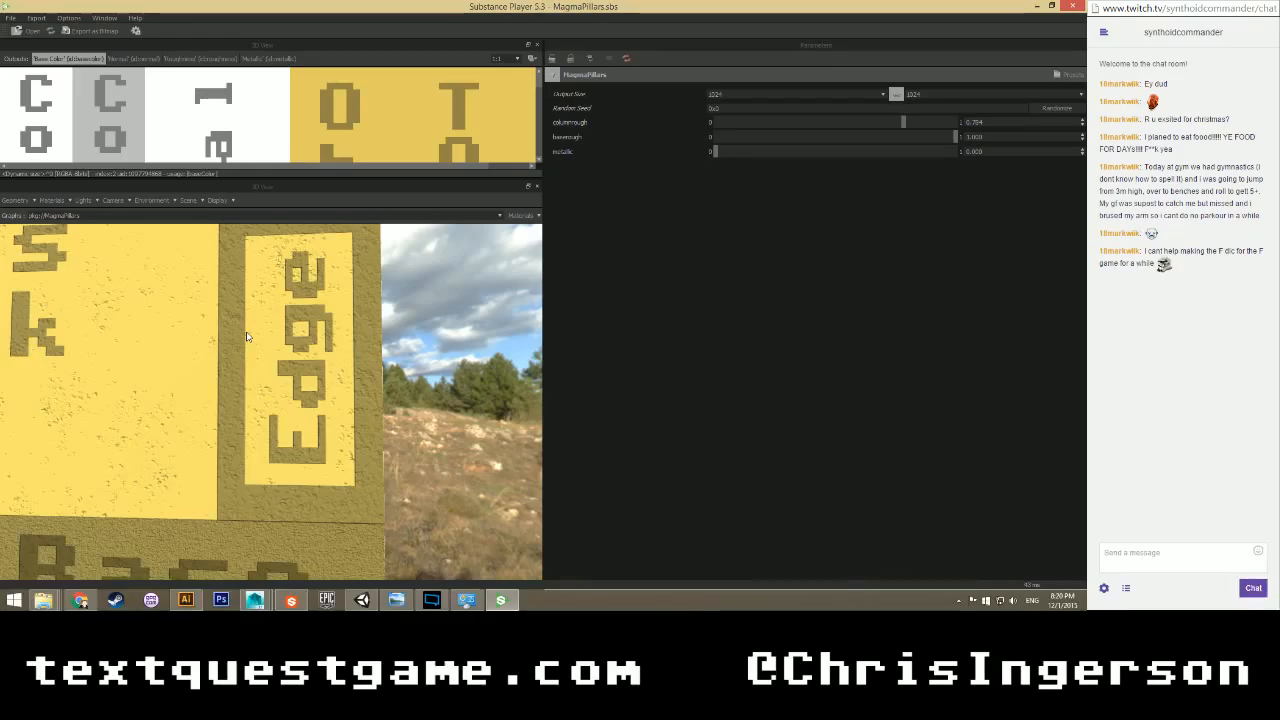
scroll(246, 333, down, 4)
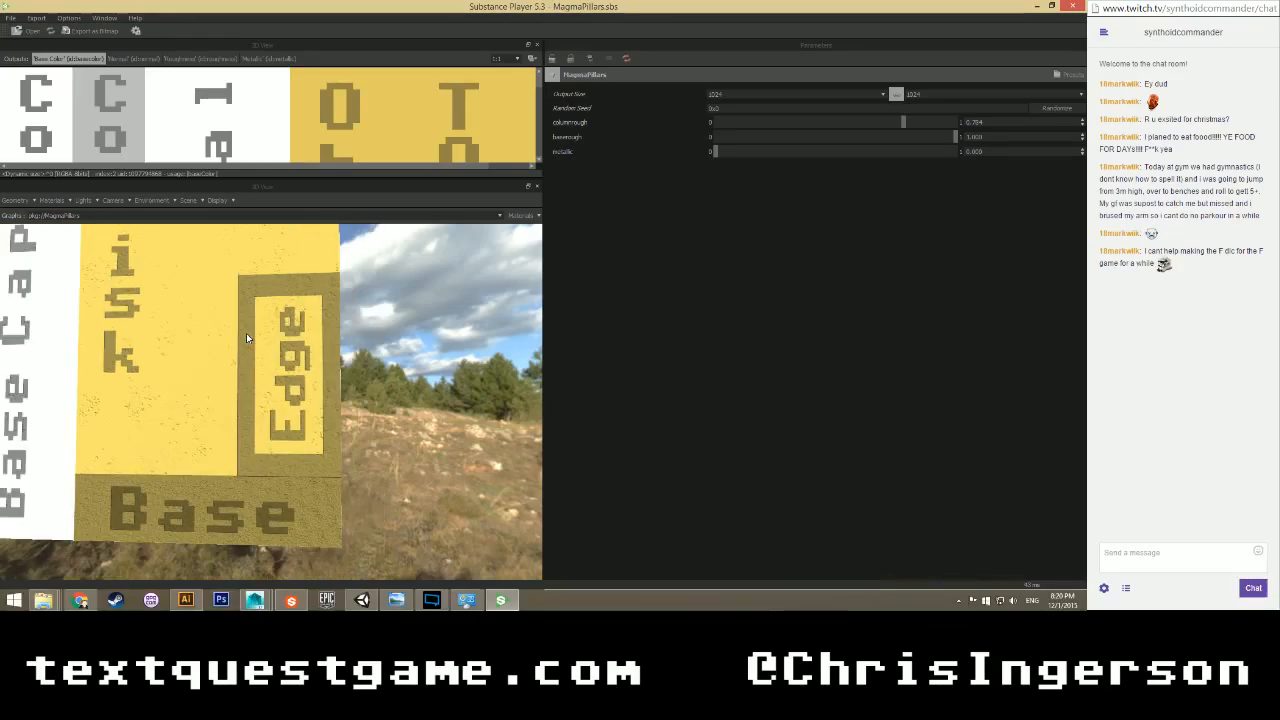
middle_drag(191, 374, 233, 345)
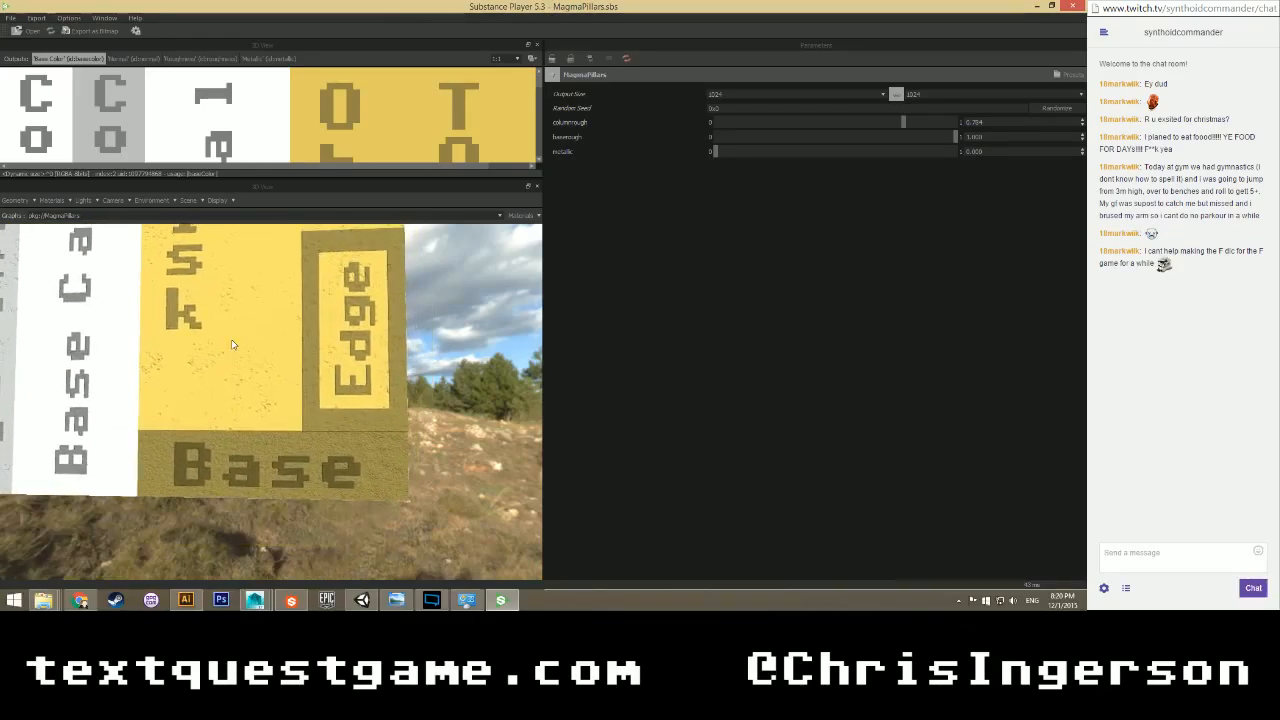
scroll(232, 344, up, 2)
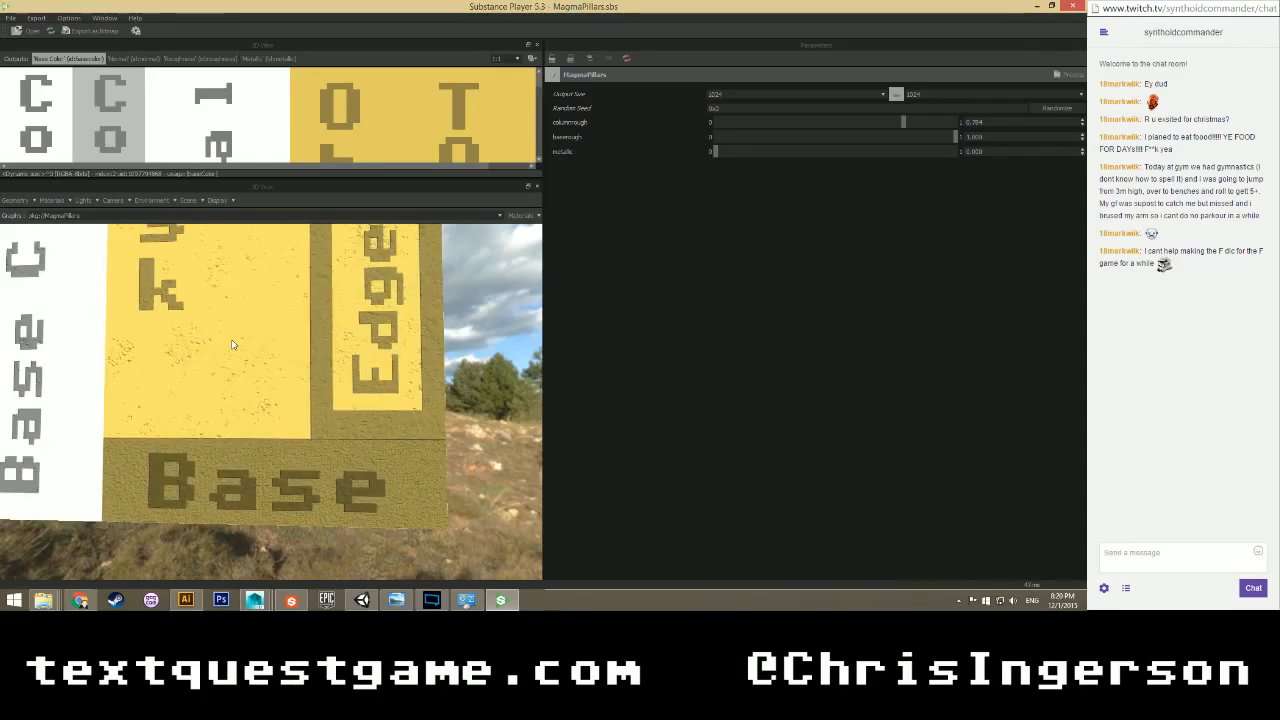
scroll(232, 344, down, 3)
scroll(235, 355, up, 2)
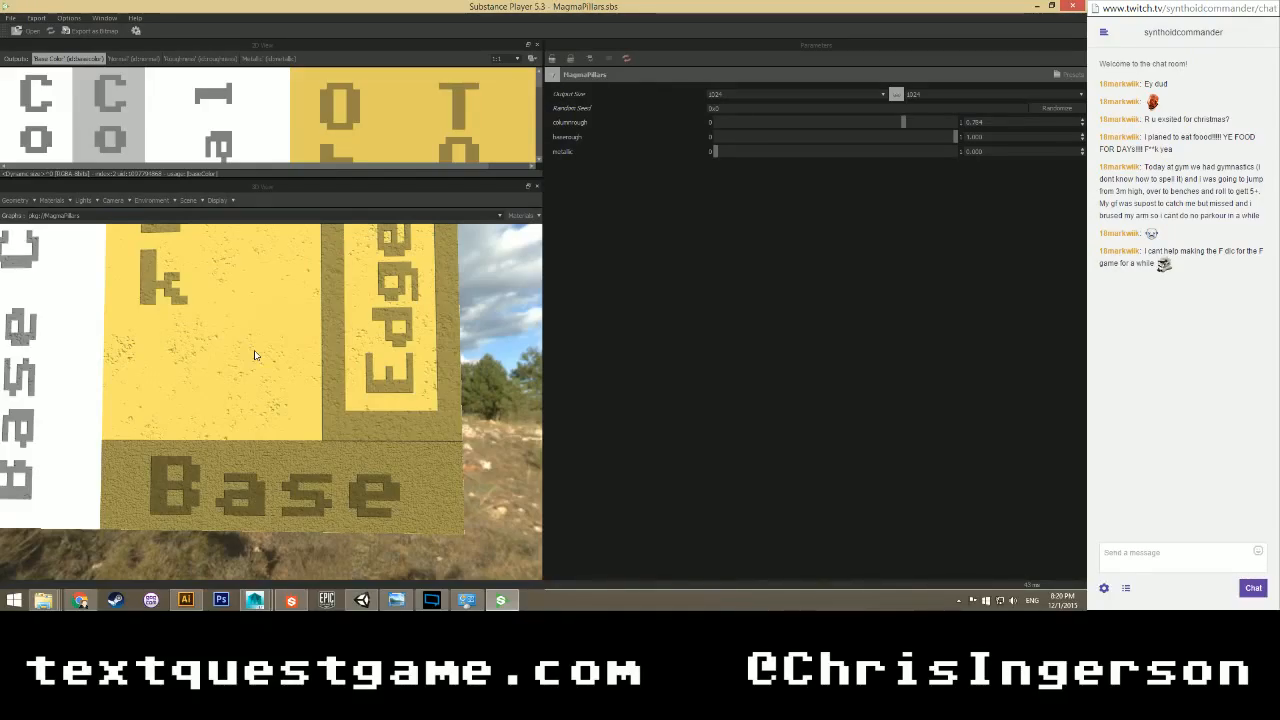
scroll(254, 318, down, 3)
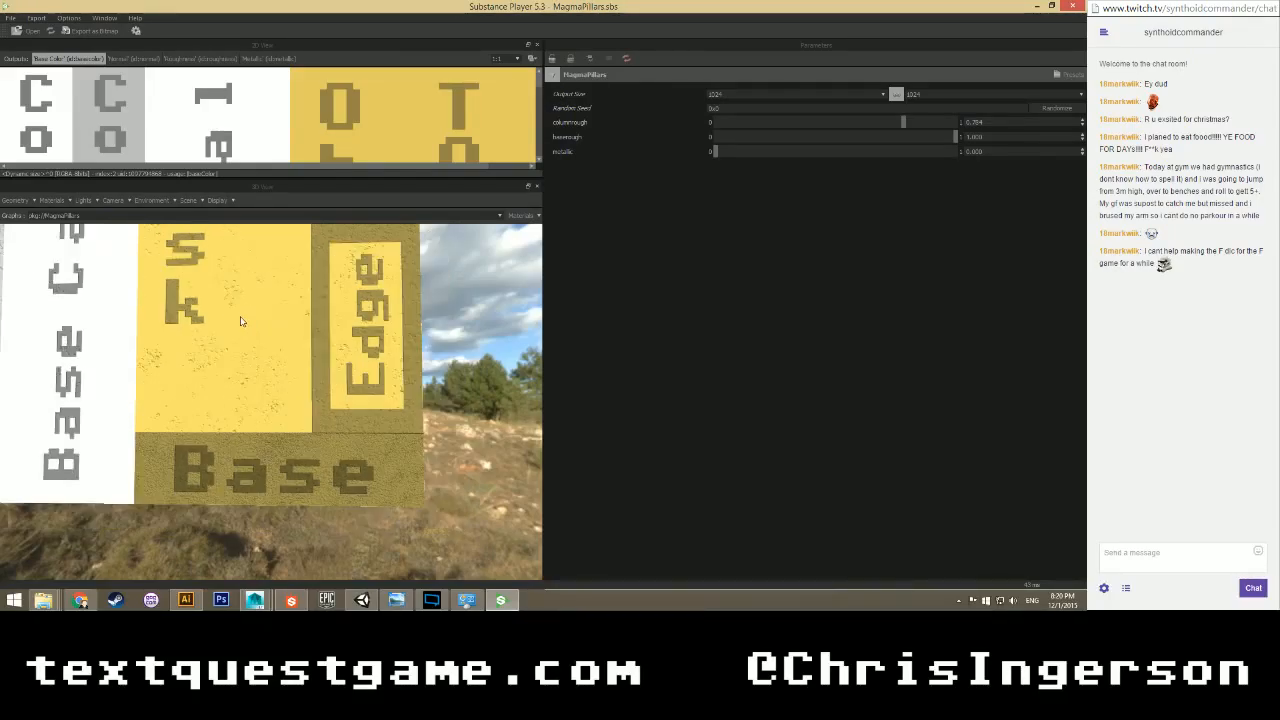
Orbit to check the Obelisk, Top, Column and Capital labels on the cube faces.
drag(254, 320, 260, 381)
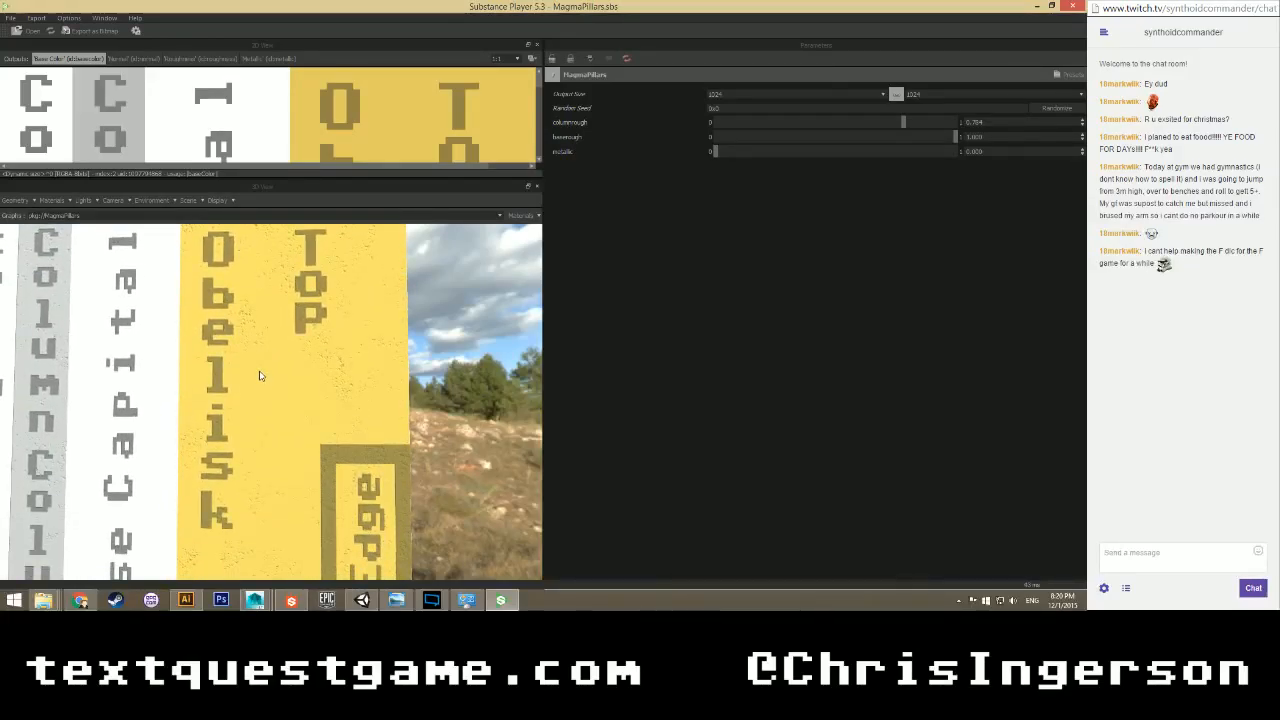
scroll(260, 375, down, 5)
drag(260, 375, 233, 404)
scroll(292, 460, up, 3)
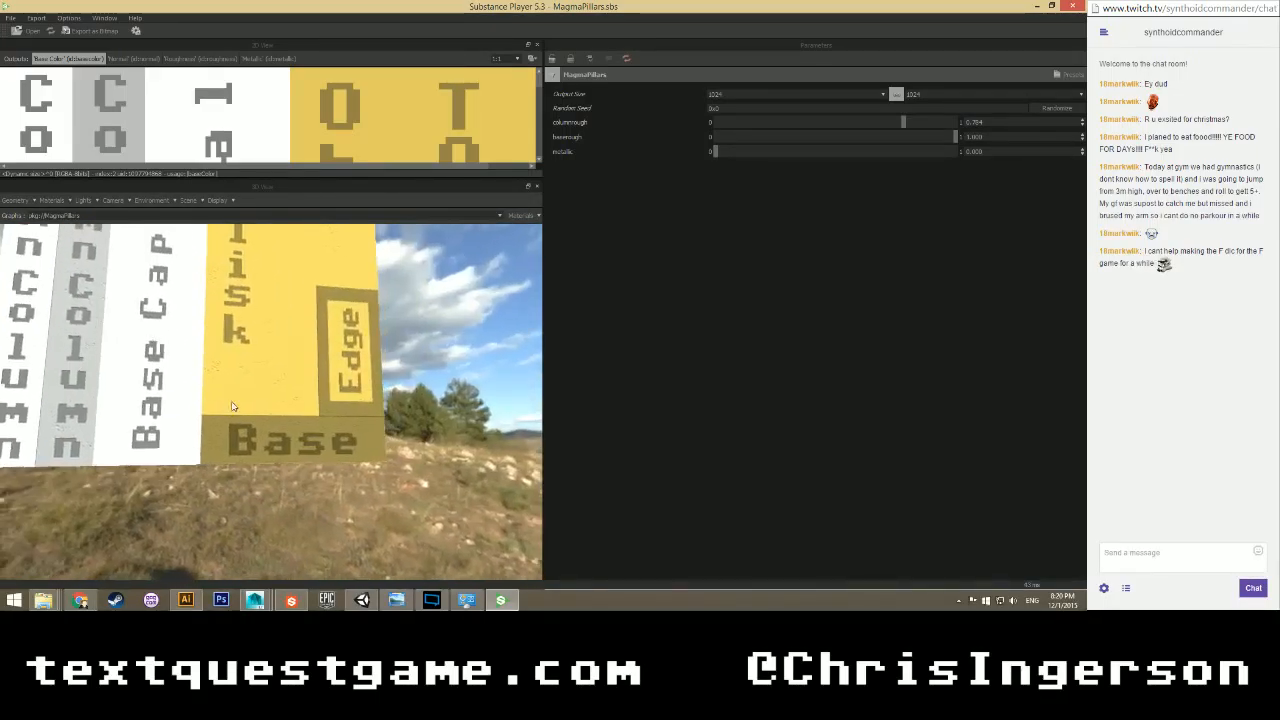
scroll(170, 372, up, 3)
drag(167, 369, 309, 420)
scroll(337, 420, up, 3)
scroll(311, 421, down, 5)
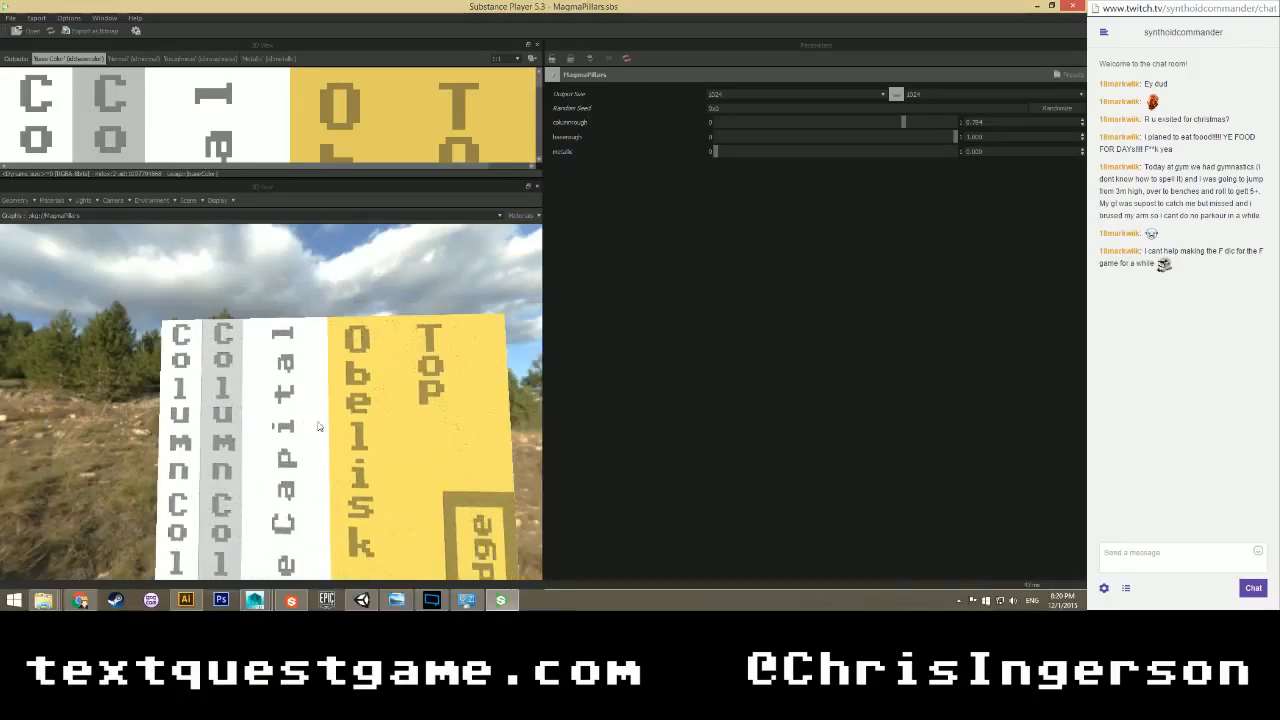
drag(354, 460, 310, 310)
scroll(265, 391, up, 5)
scroll(268, 394, down, 4)
scroll(225, 470, down, 3)
scroll(225, 470, up, 3)
Export only the Base Color output as a PNG bitmap.
scroll(294, 432, down, 4)
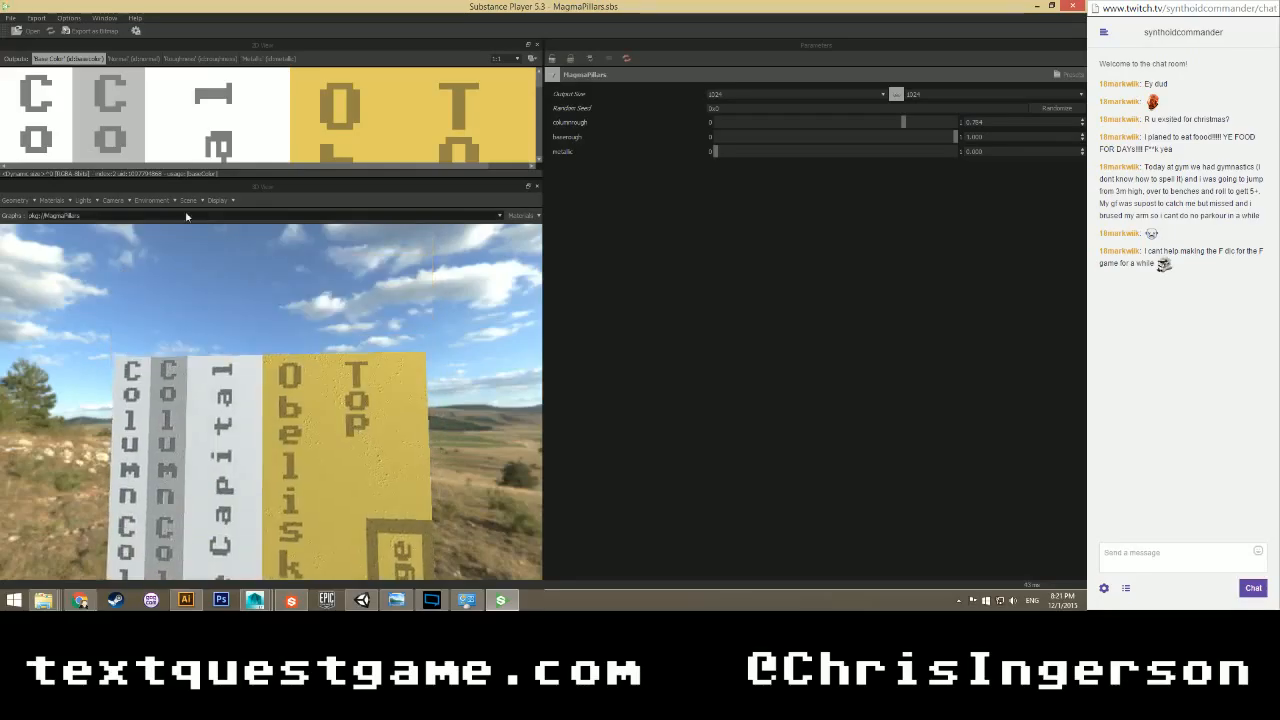
click(90, 31)
click(387, 270)
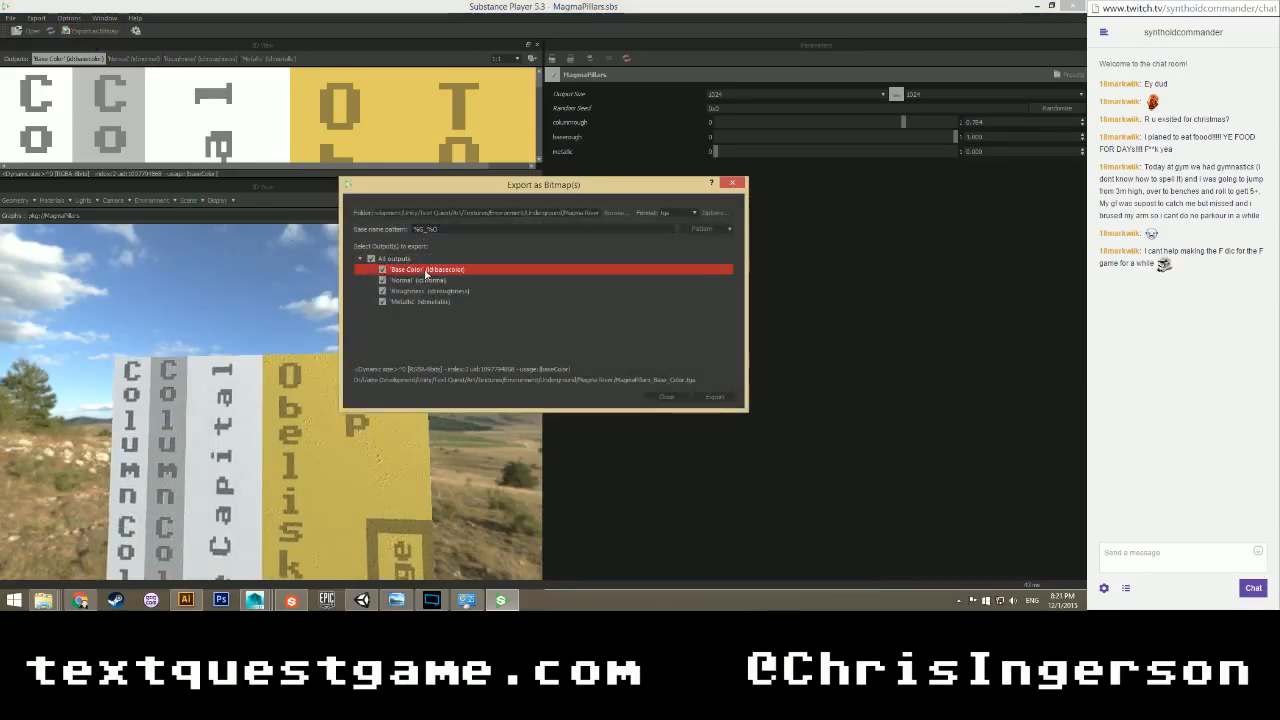
click(371, 258)
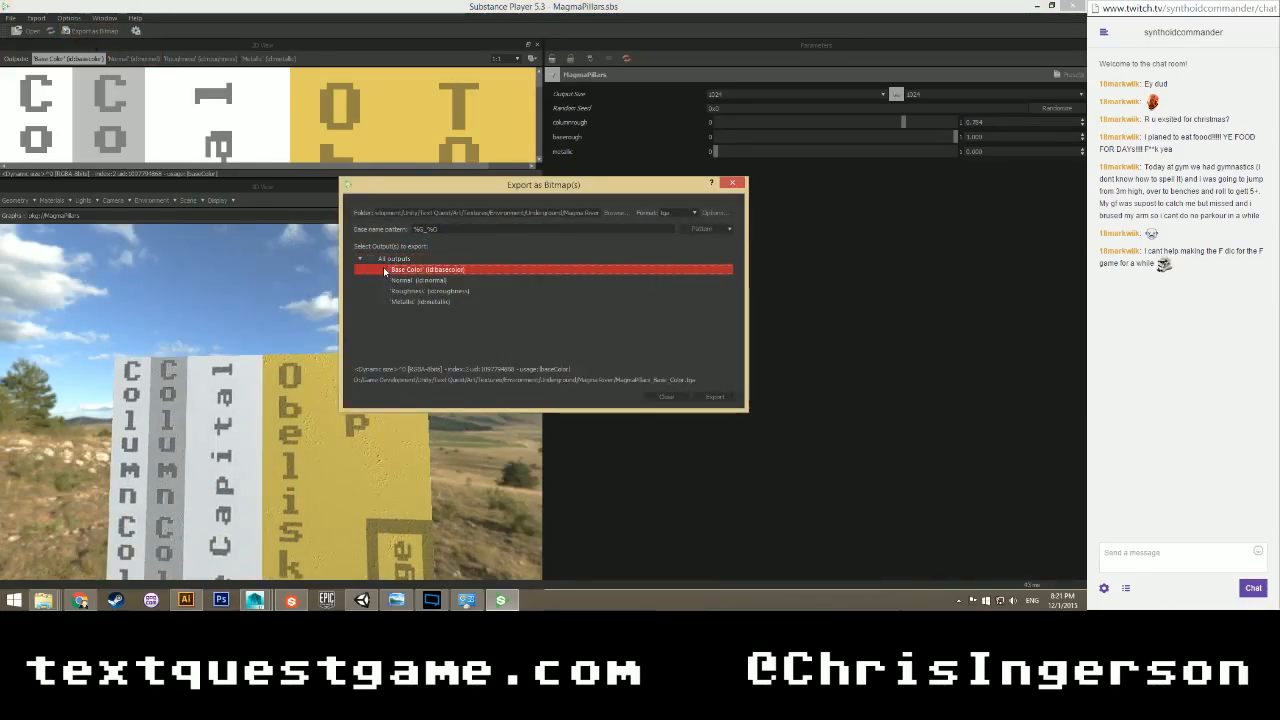
click(382, 269)
click(680, 213)
click(668, 270)
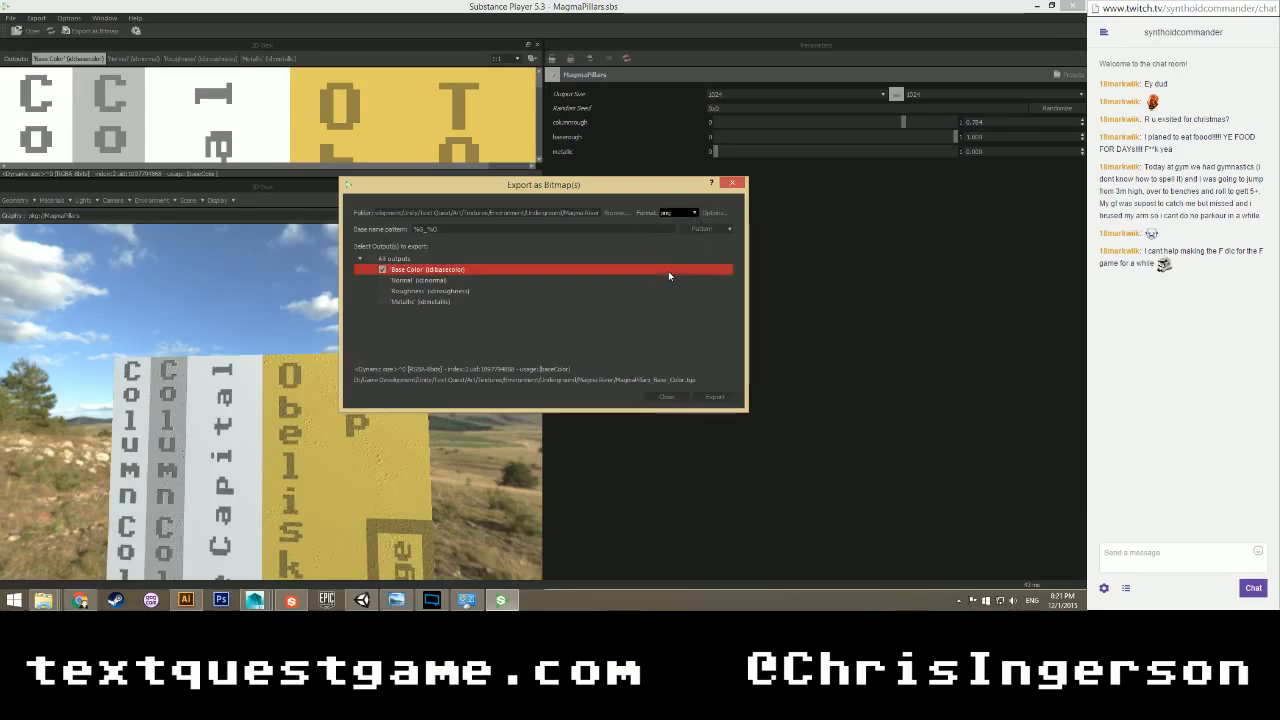
click(714, 396)
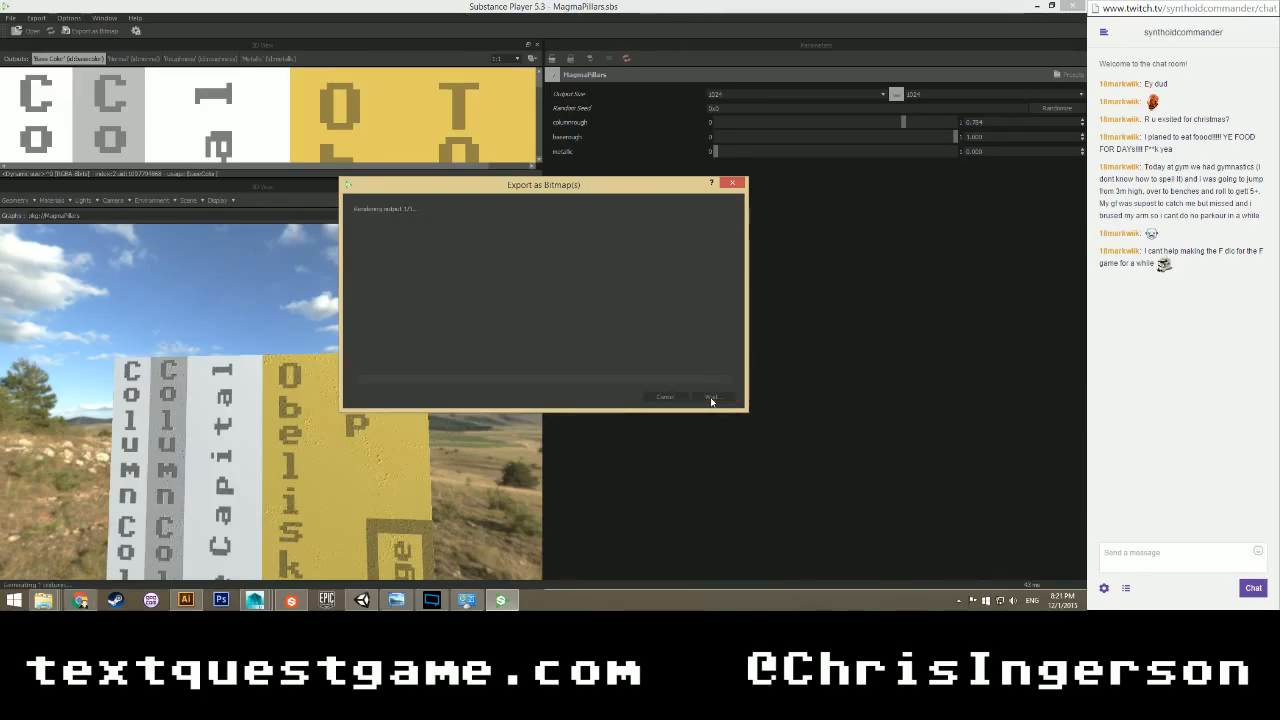
click(675, 396)
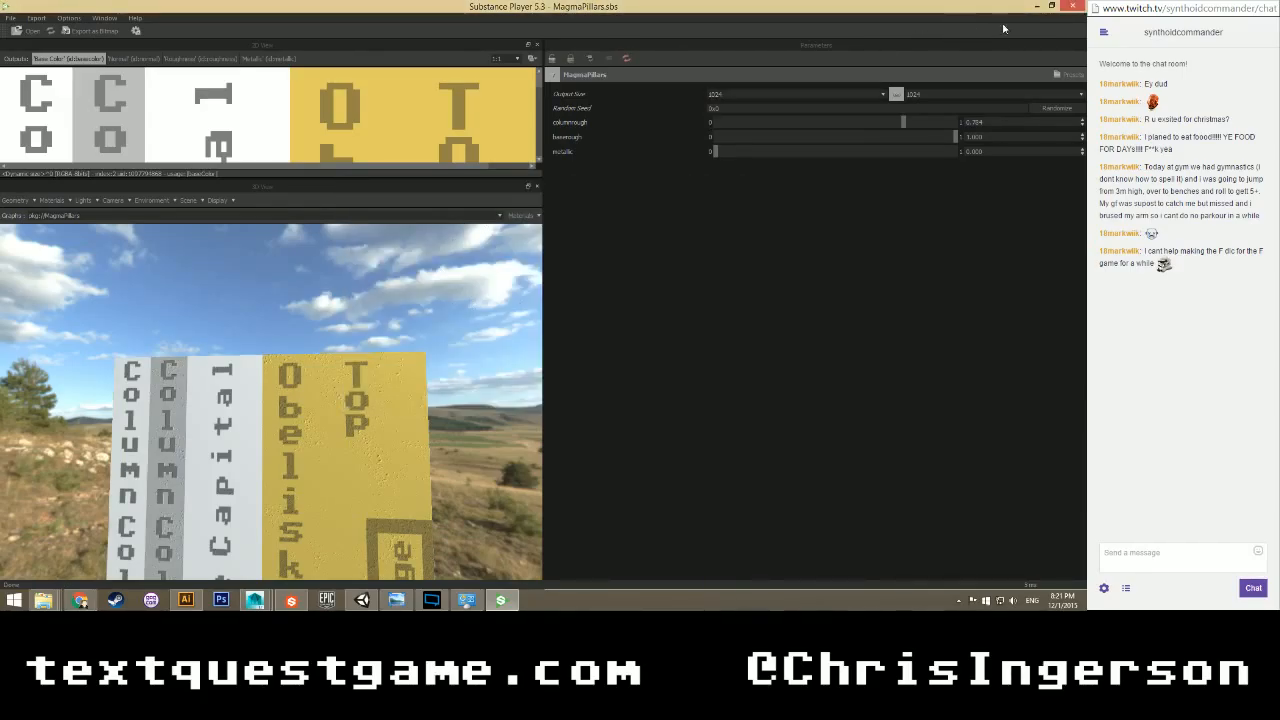
Close Substance Player and collapse the MagmaPillars.sbs package tree in Designer.
click(1072, 6)
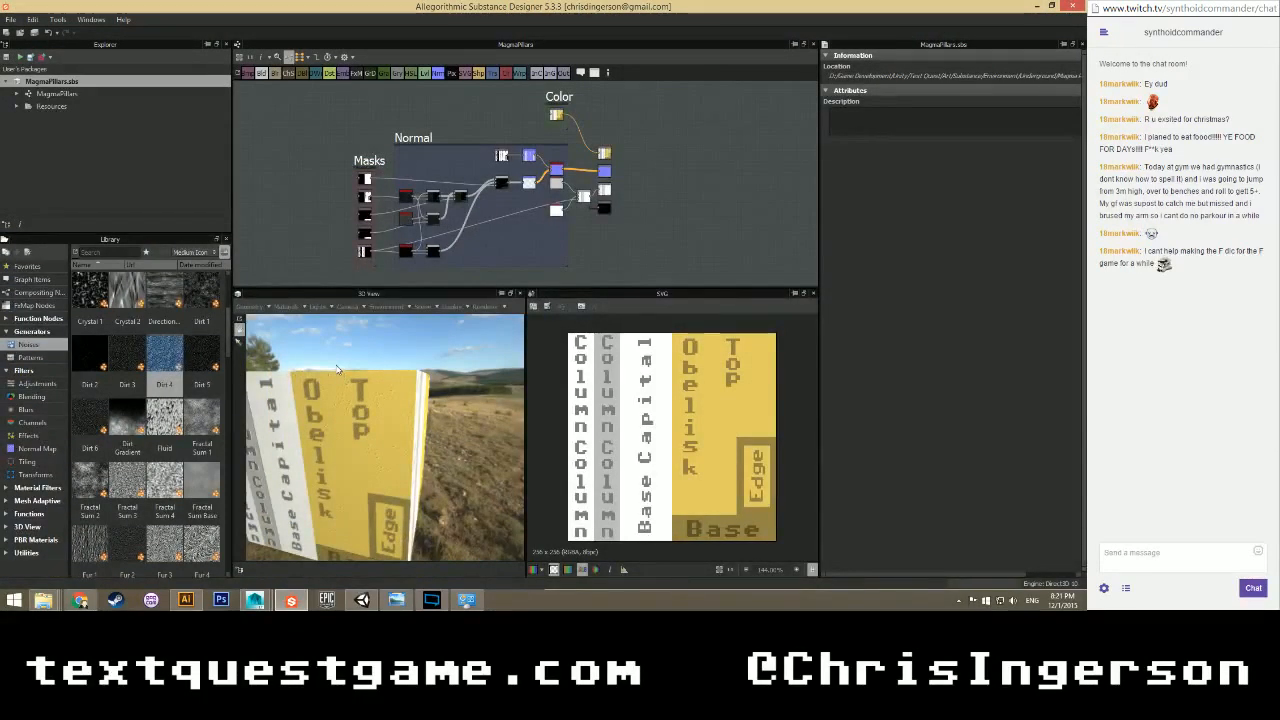
click(8, 82)
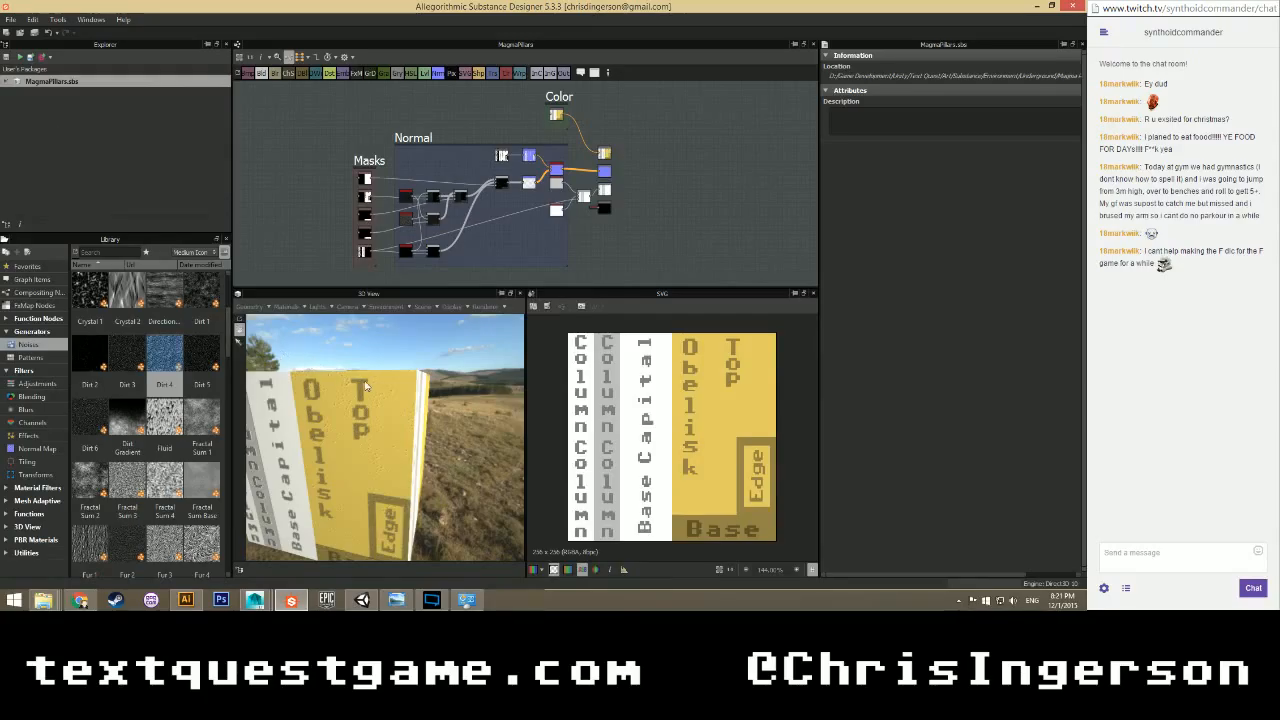
drag(366, 382, 335, 393)
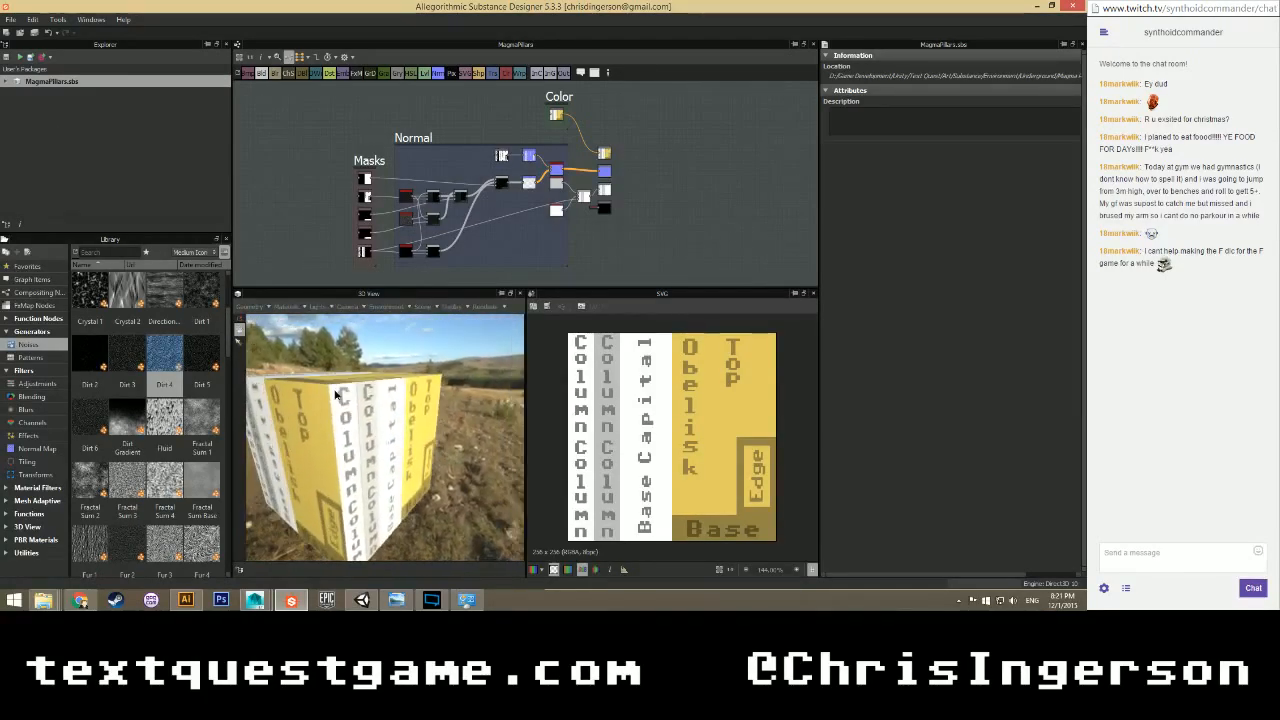
Bring up the Magma River Explorer window and scroll to the MagmaPillars PNG and SVG mask files.
mouse_move(43, 600)
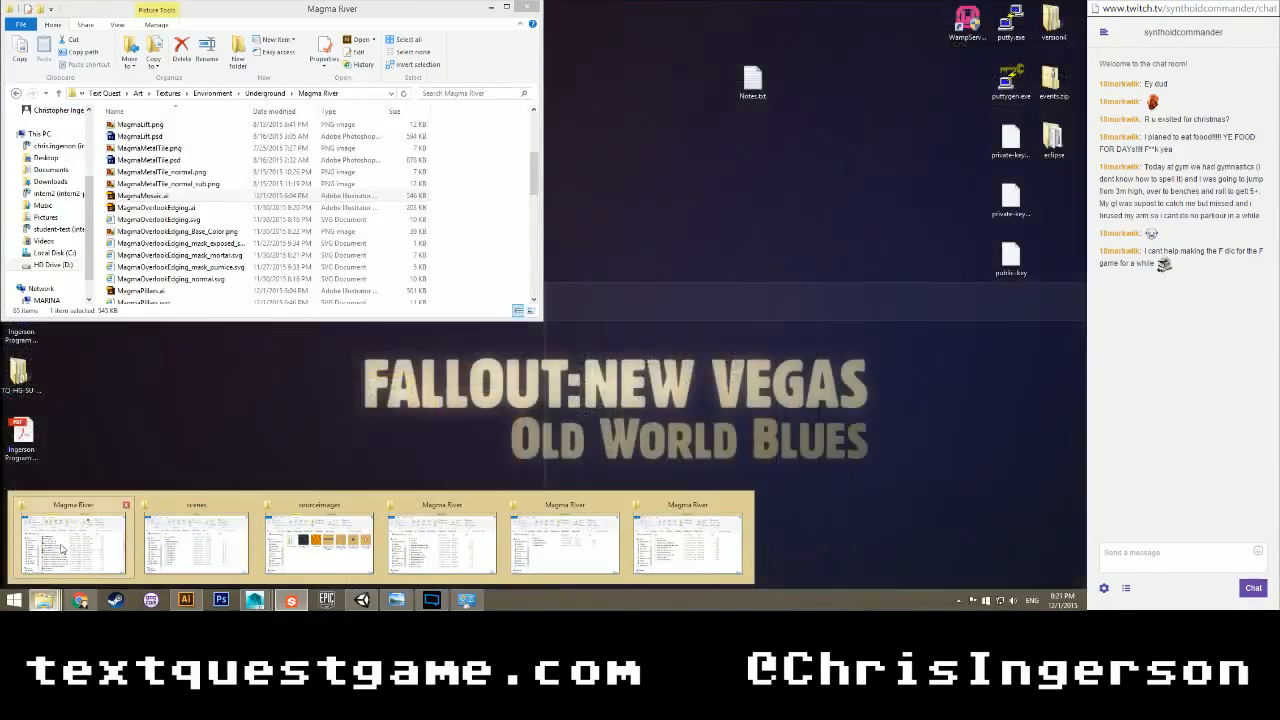
click(61, 548)
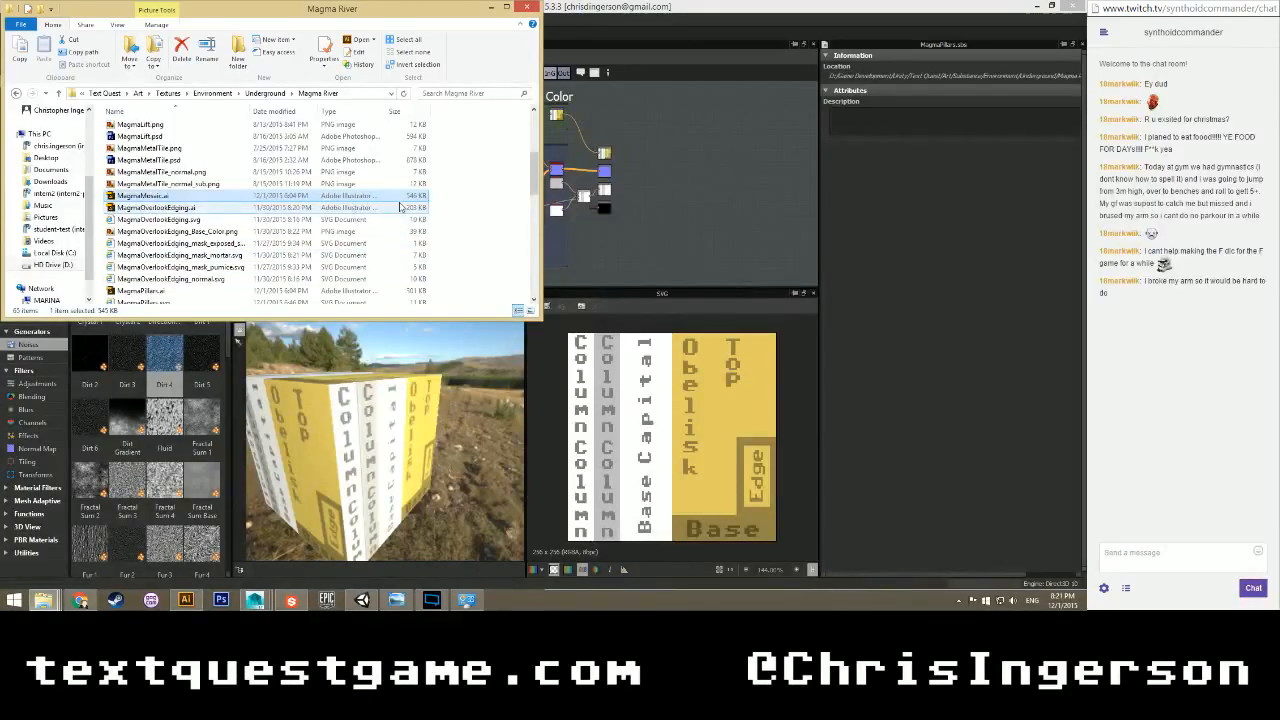
click(450, 198)
scroll(450, 198, down, 3)
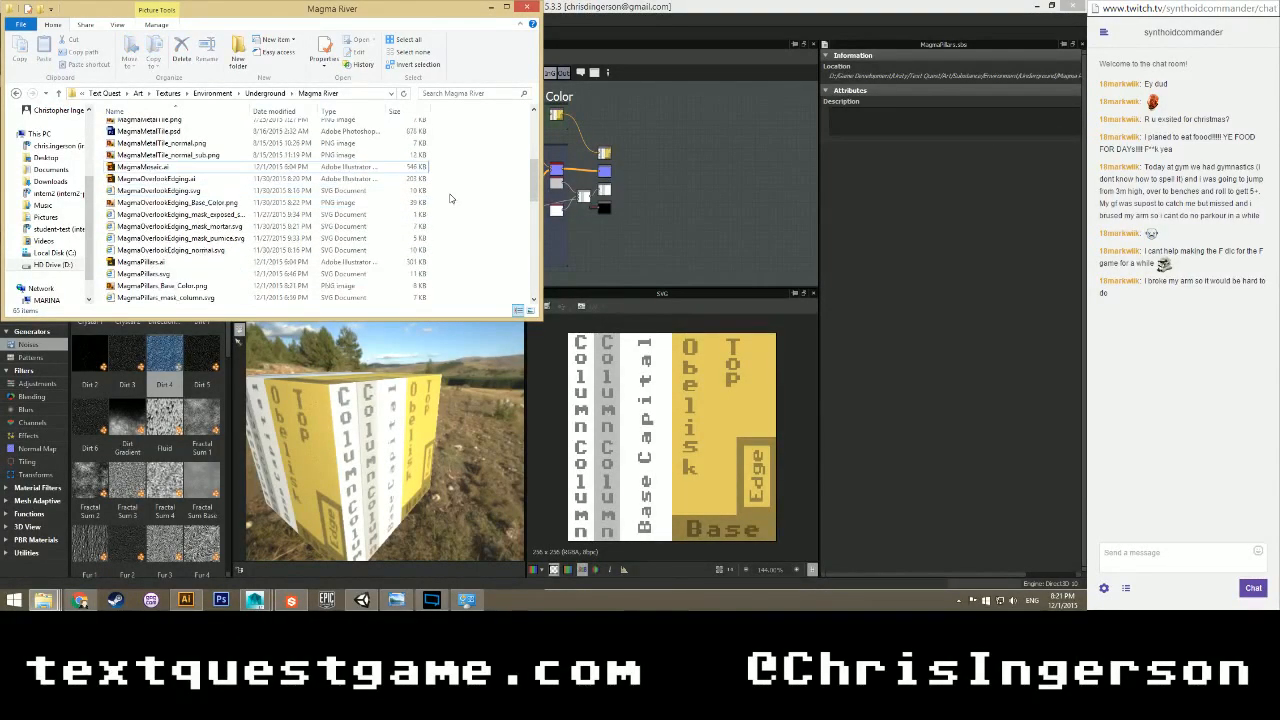
scroll(450, 198, down, 1)
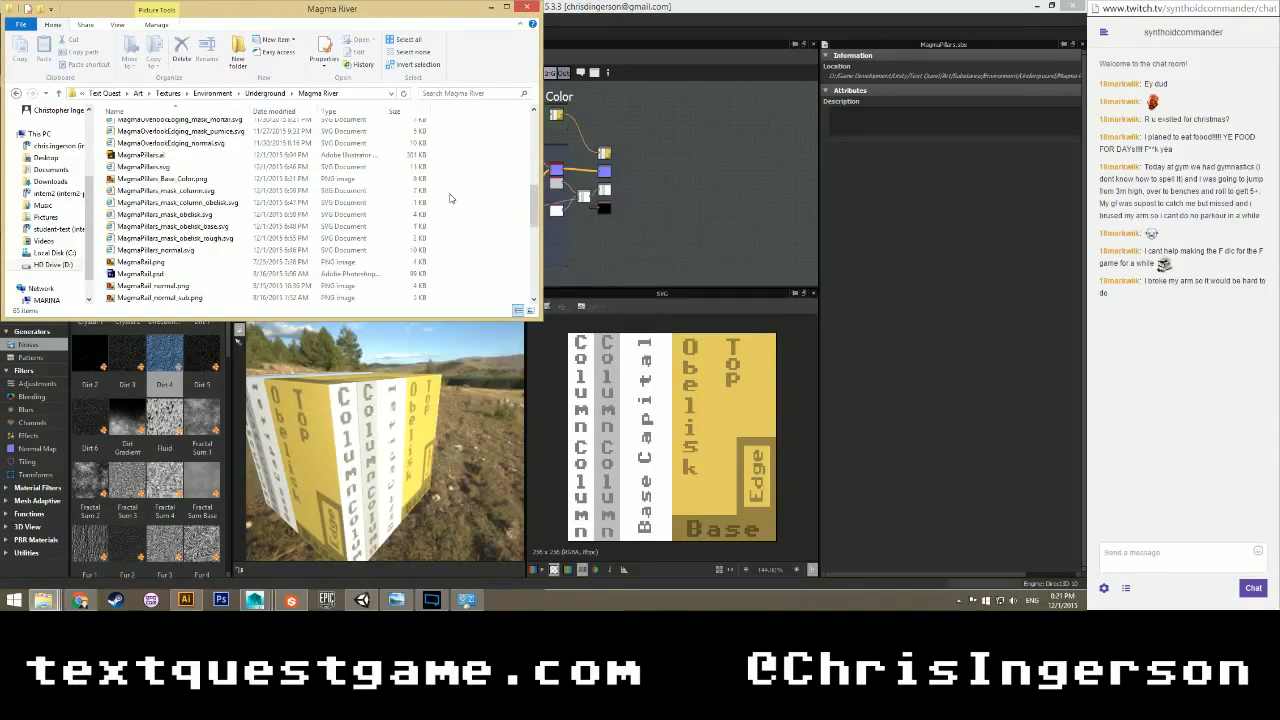
scroll(450, 198, down, 2)
scroll(450, 198, down, 2)
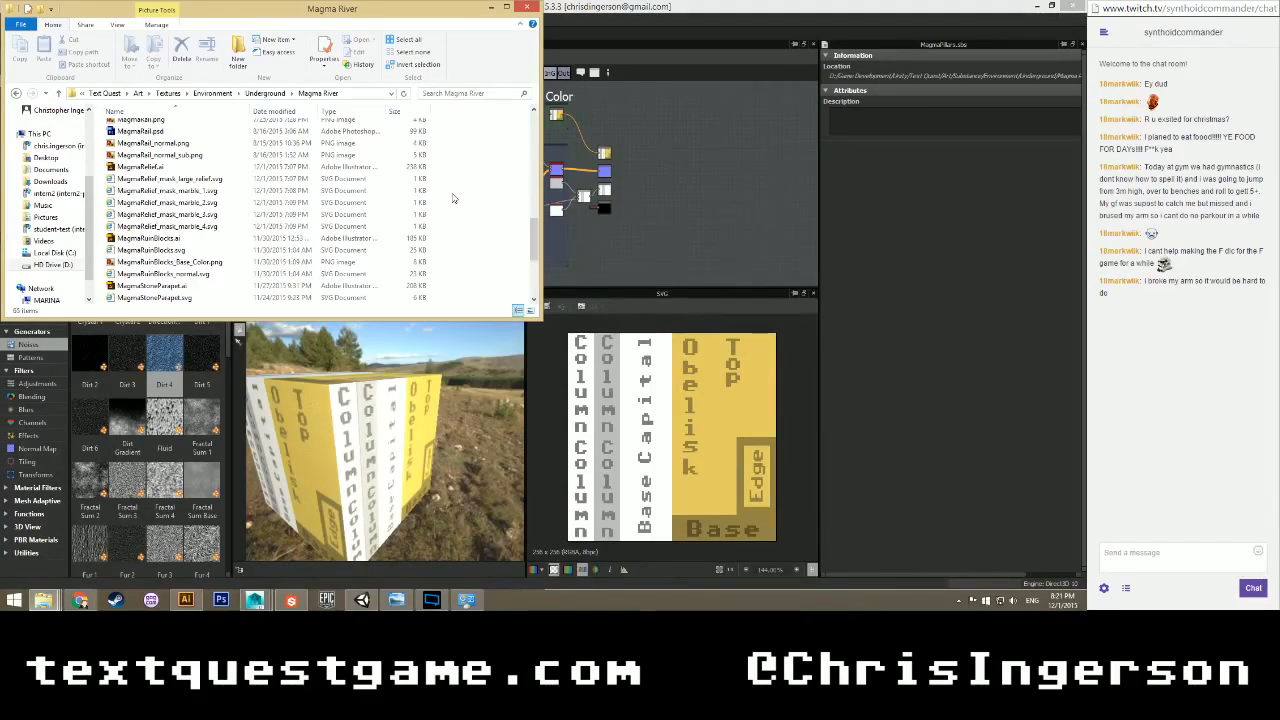
scroll(455, 200, up, 2)
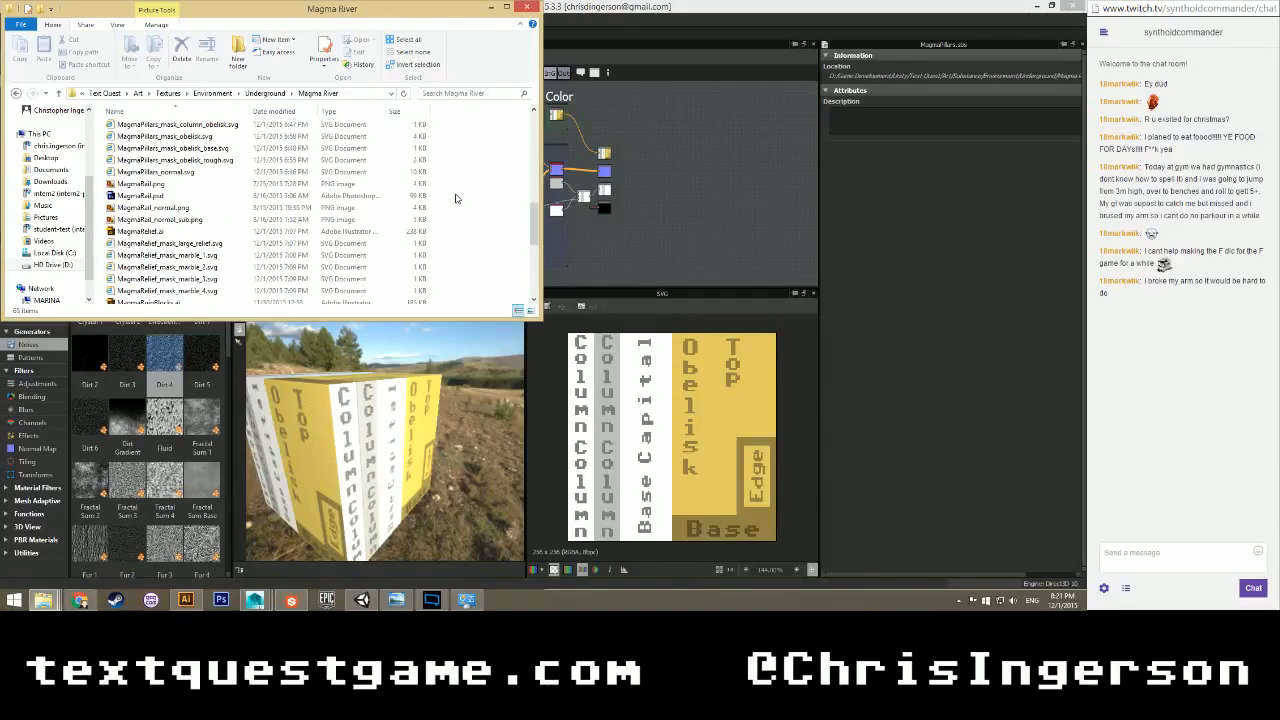
scroll(200, 226, down, 1)
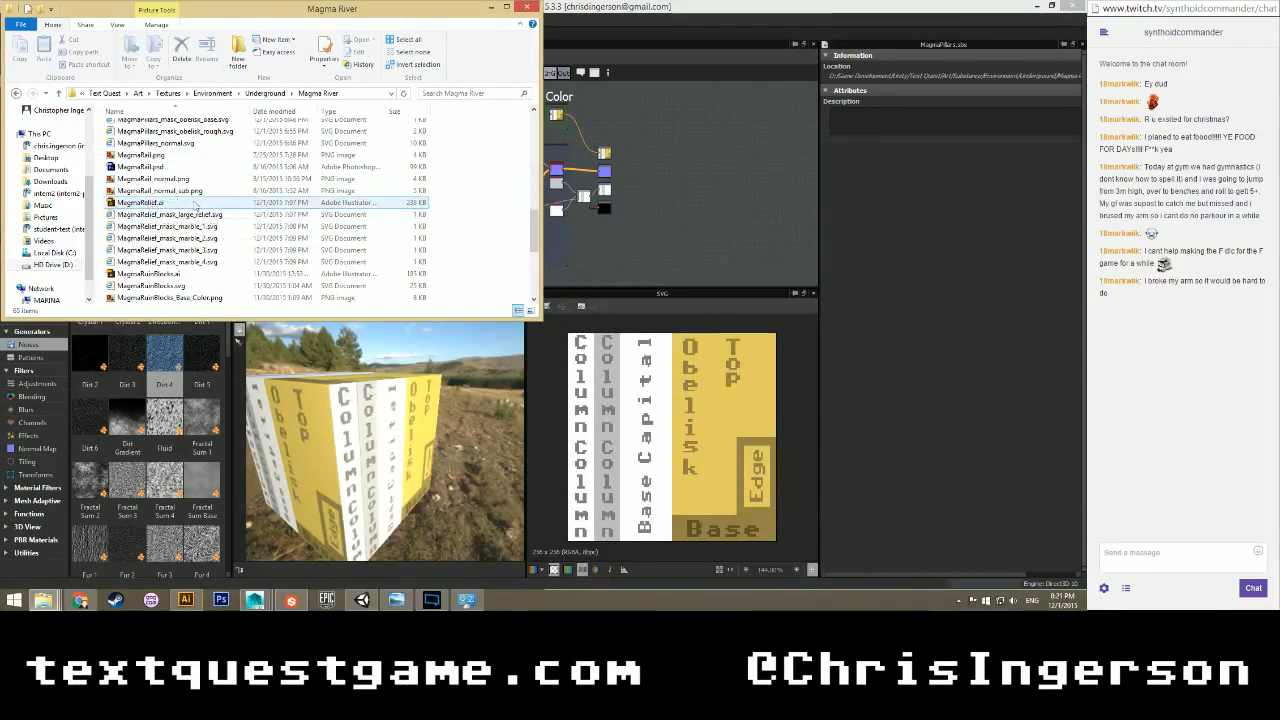
scroll(476, 208, up, 3)
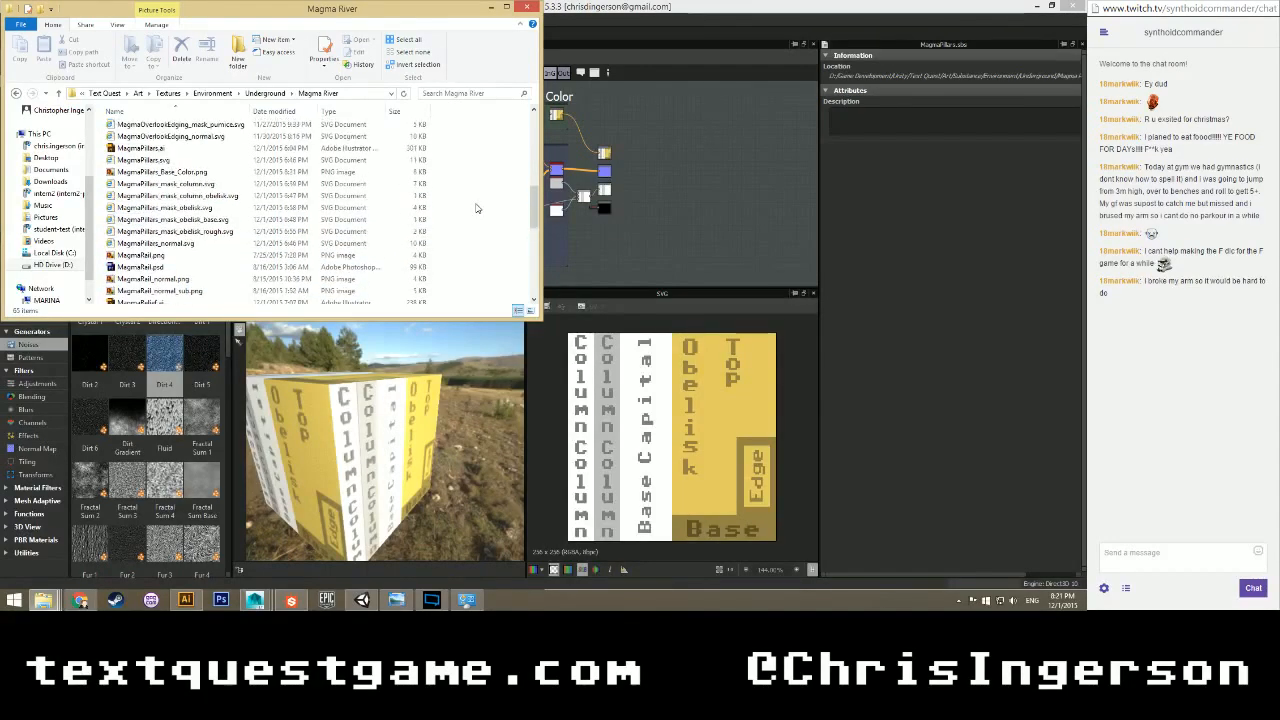
Switch back to the Maya ruins scene, open Hypershade and clear the selection.
click(255, 600)
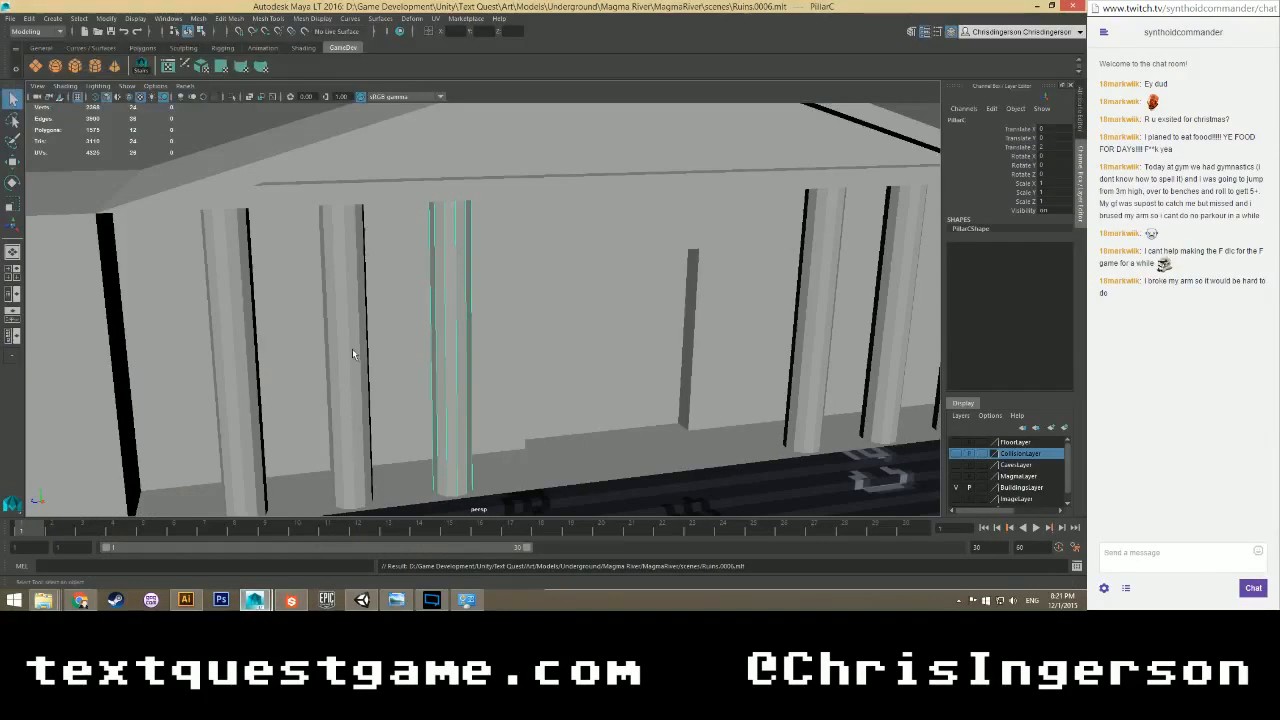
click(393, 41)
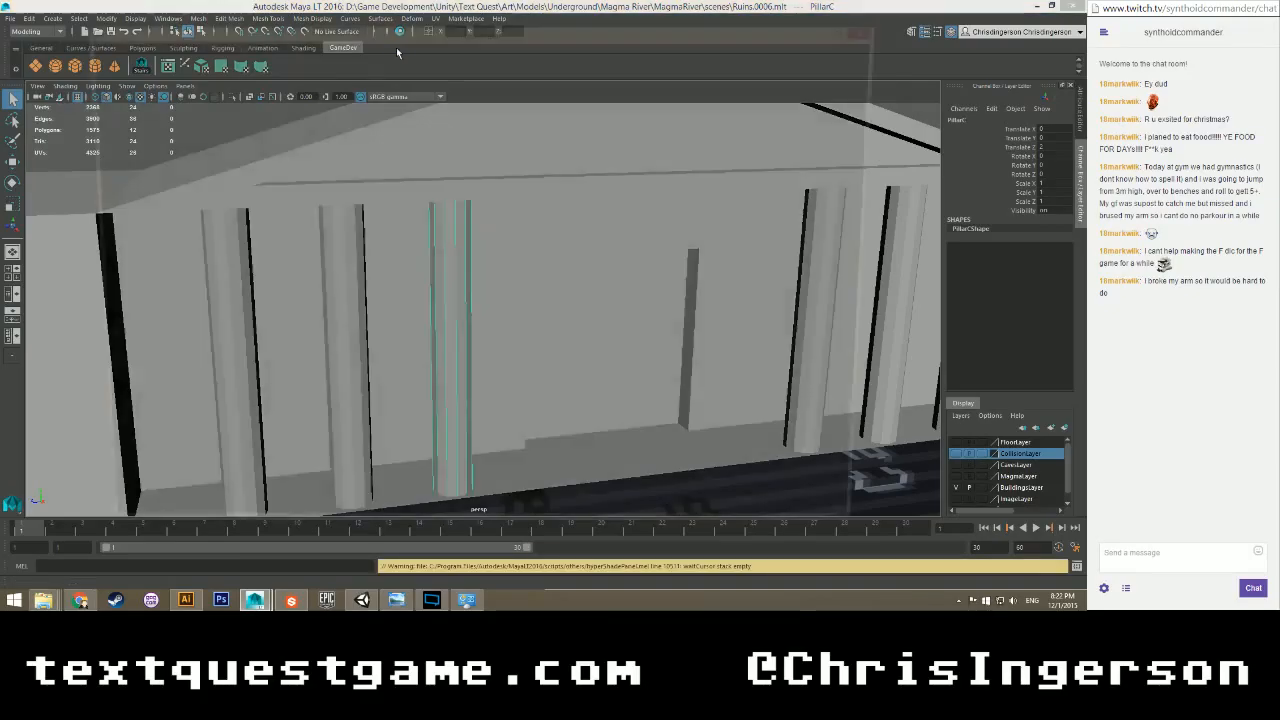
click(420, 135)
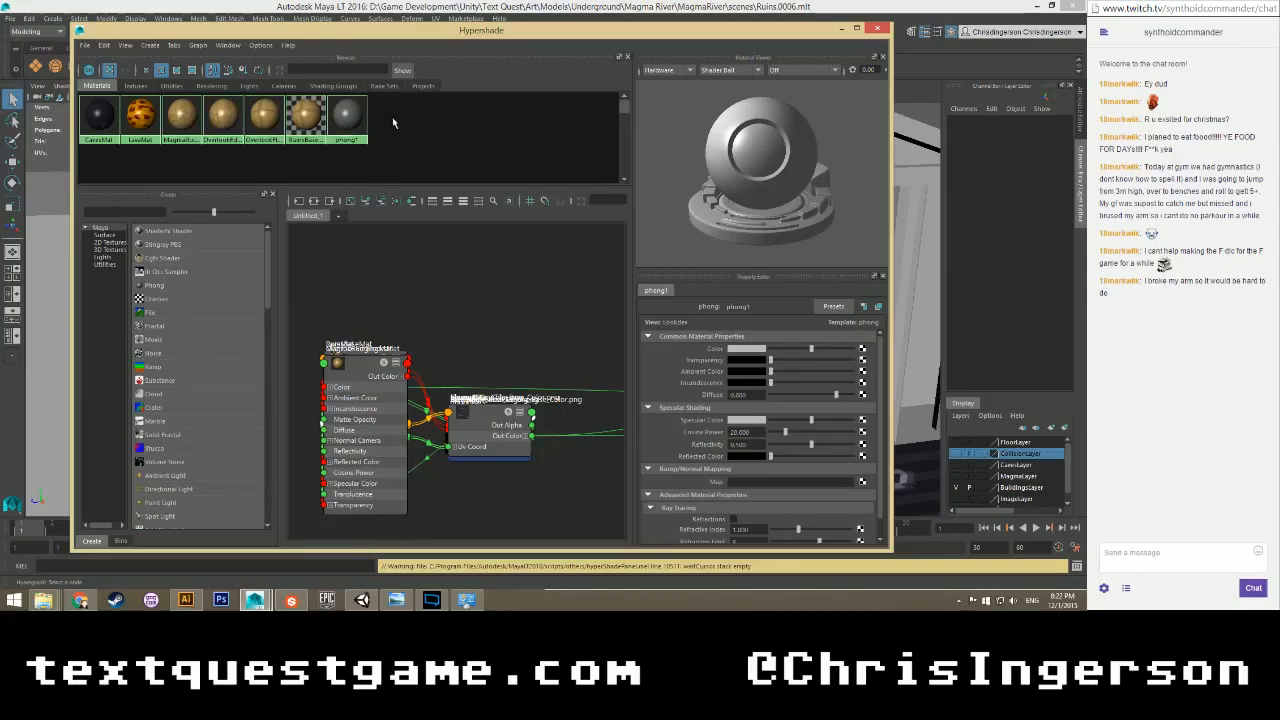
Create a Phong material in Hypershade and rename it MagmaPillarsMat.
click(152, 45)
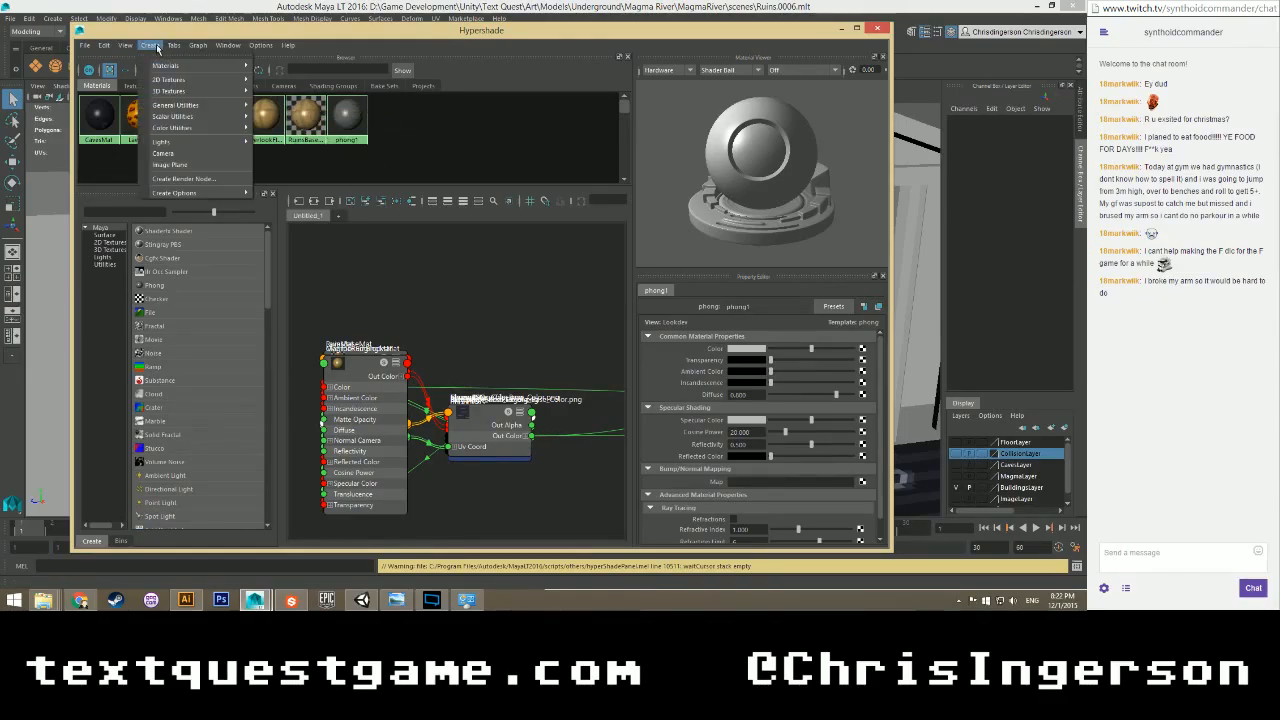
mouse_move(171, 64)
click(313, 122)
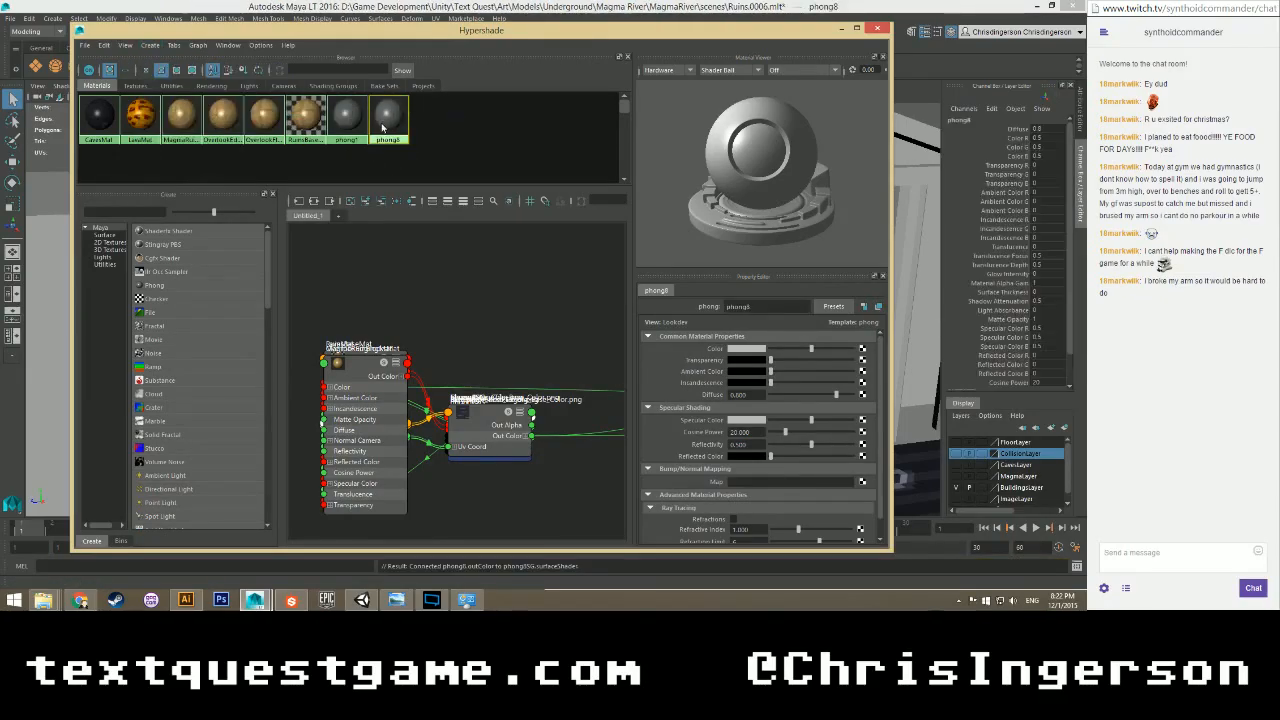
double_click(755, 312)
text(MagmaRiverMat)
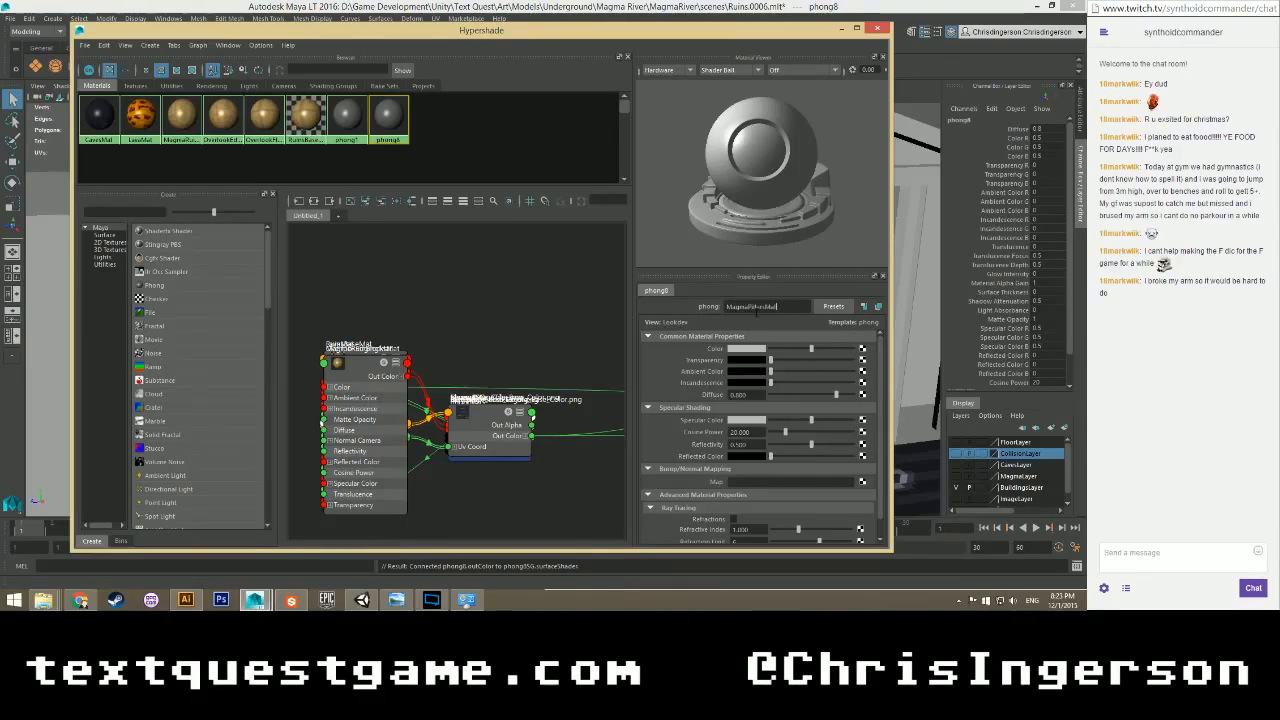
key(Return)
Copy MagmaPillars_Base_Color.png from the Magma River folder into sourceimages.
click(862, 349)
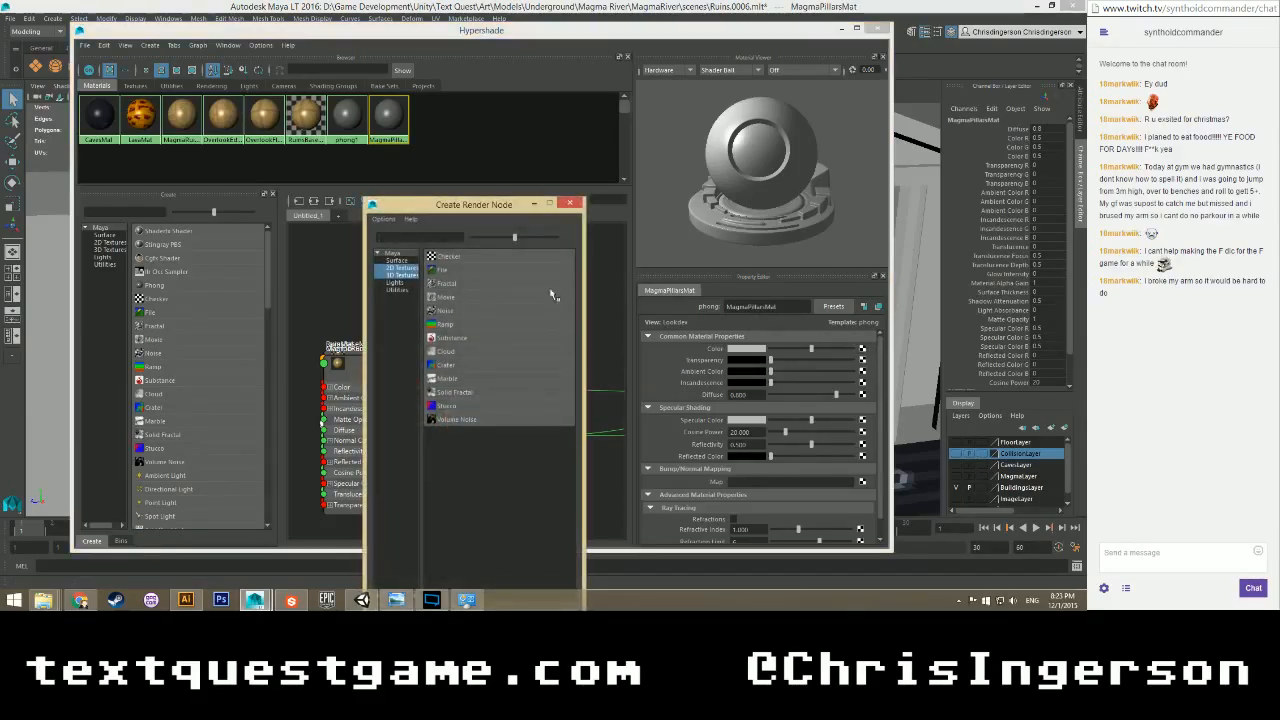
click(569, 205)
mouse_move(43, 600)
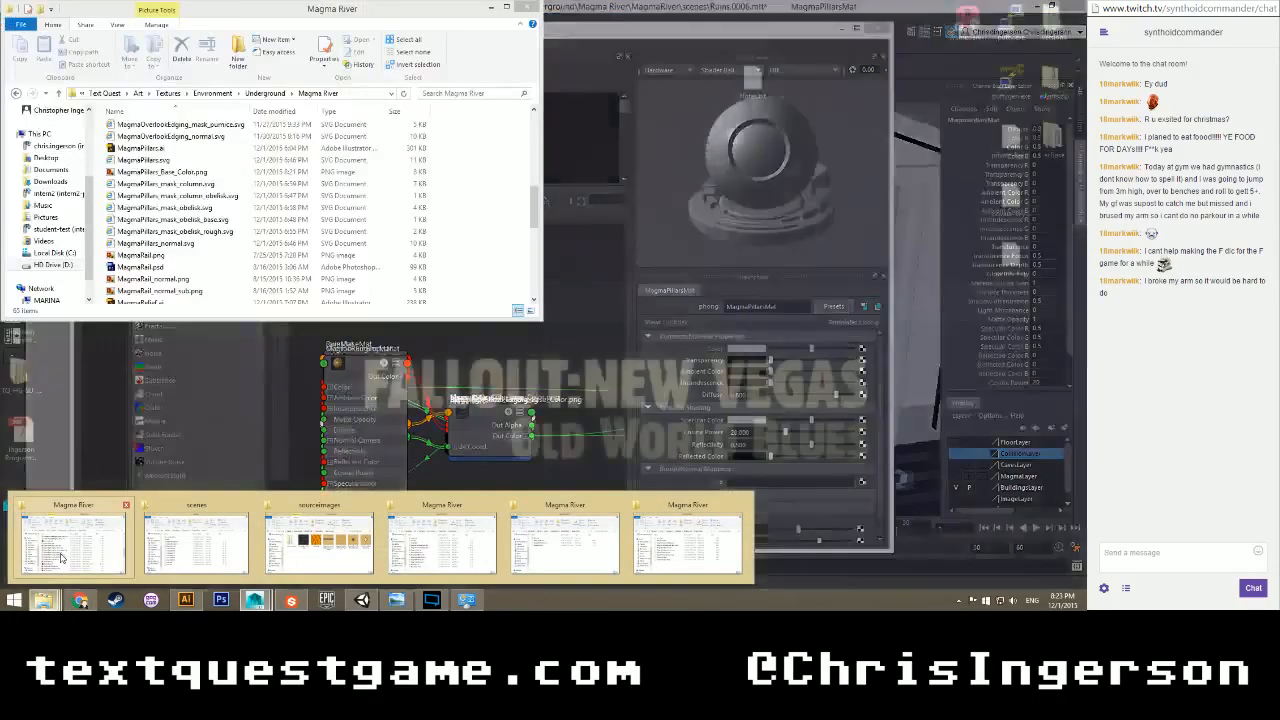
click(73, 548)
click(326, 543)
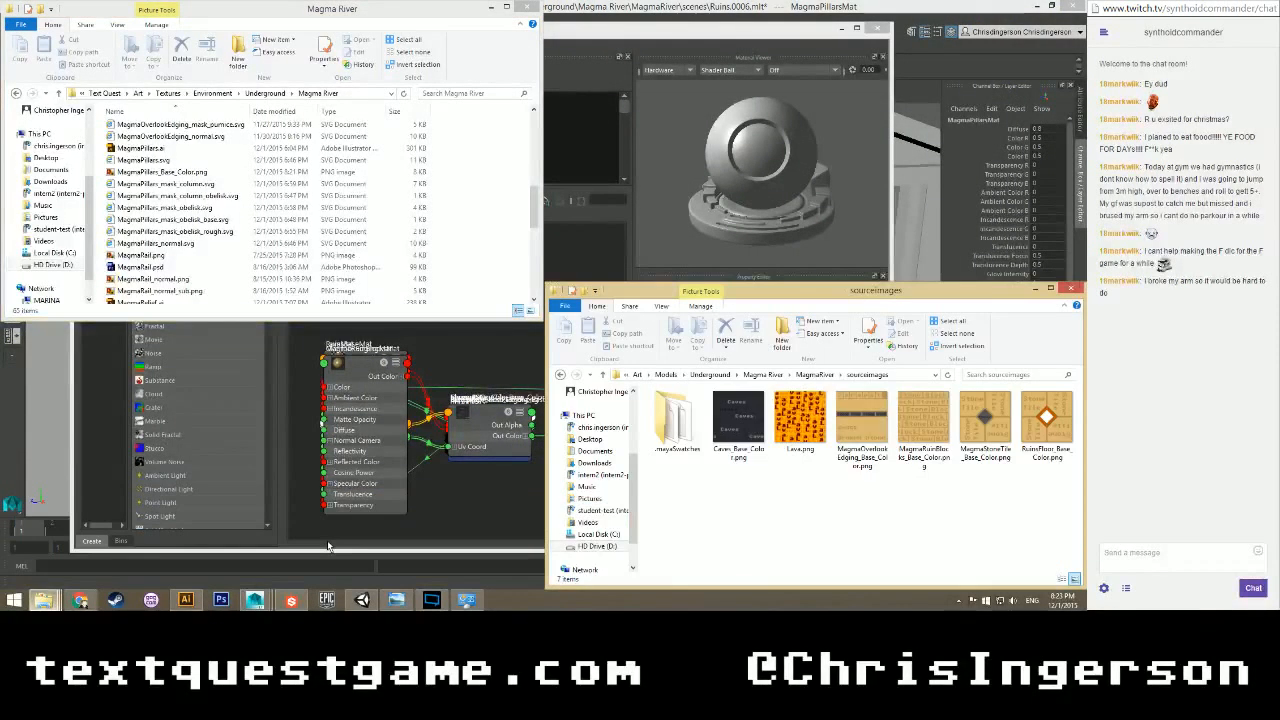
drag(200, 172, 788, 513)
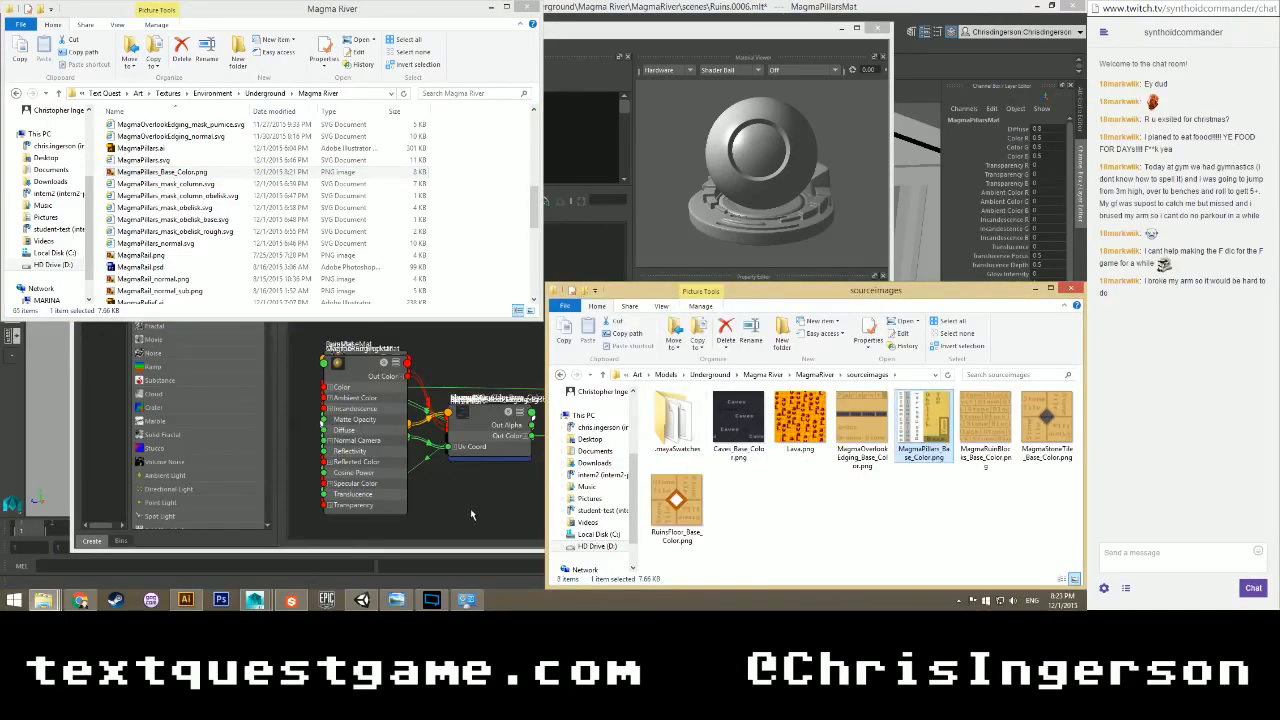
click(470, 508)
Map MagmaPillars_Base_Color.png to MagmaPillarsMat's Color via a file node named MagmaPillarsTex.
click(863, 349)
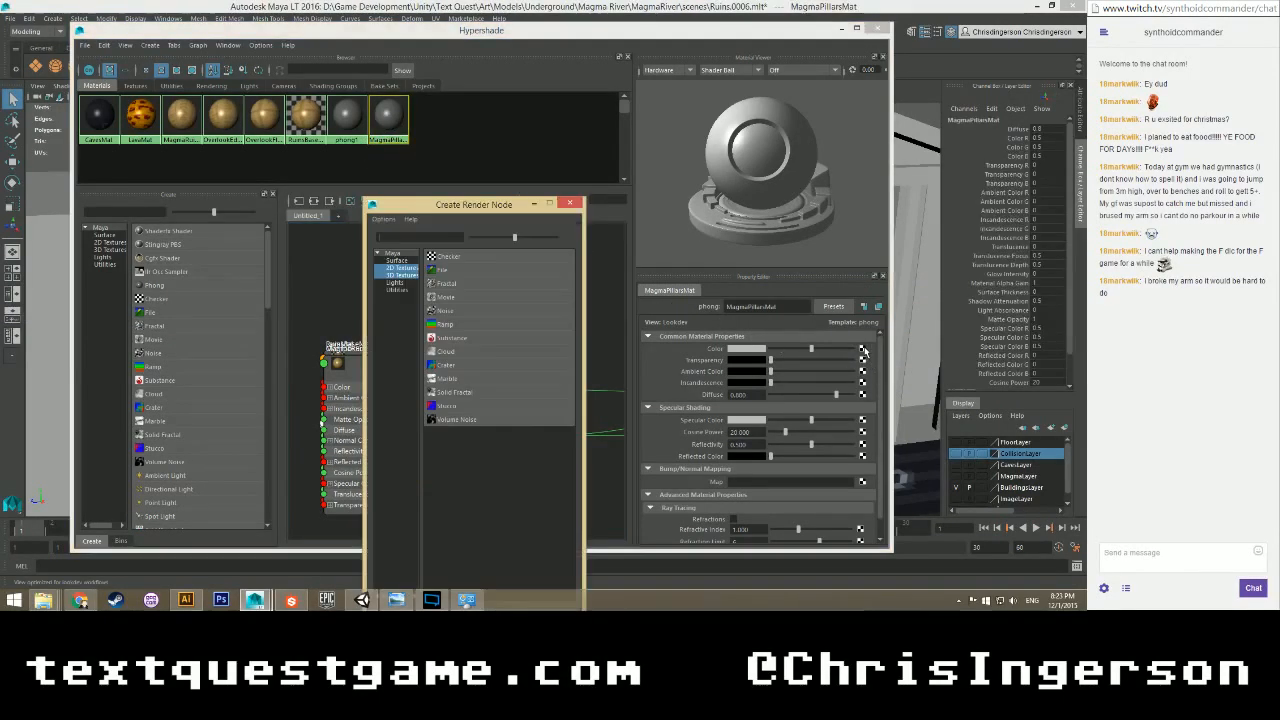
click(455, 275)
click(872, 385)
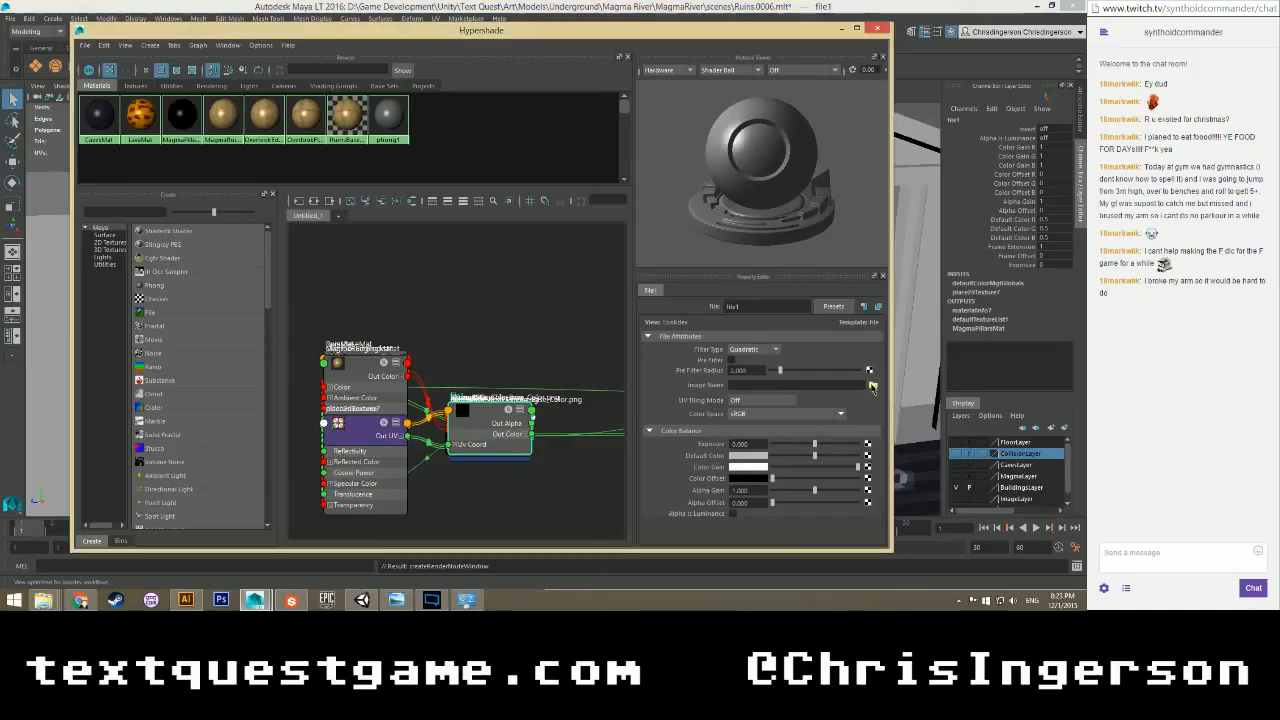
click(240, 187)
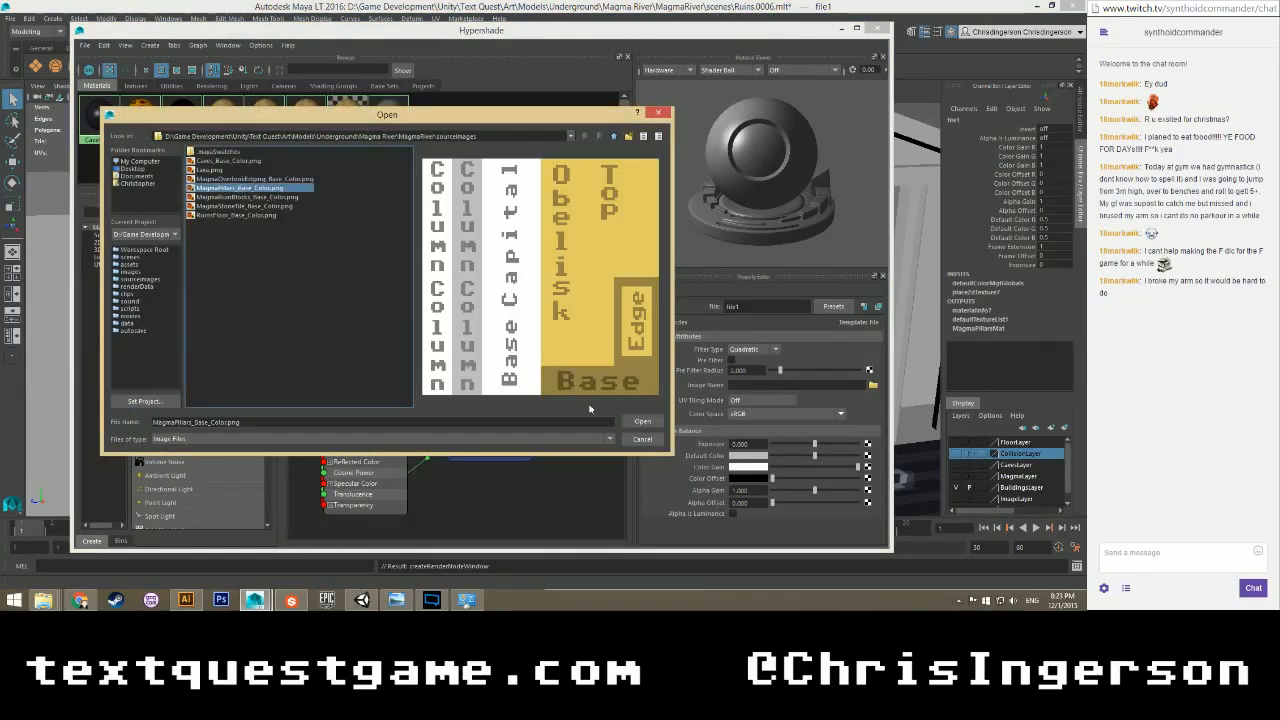
click(642, 421)
double_click(758, 306)
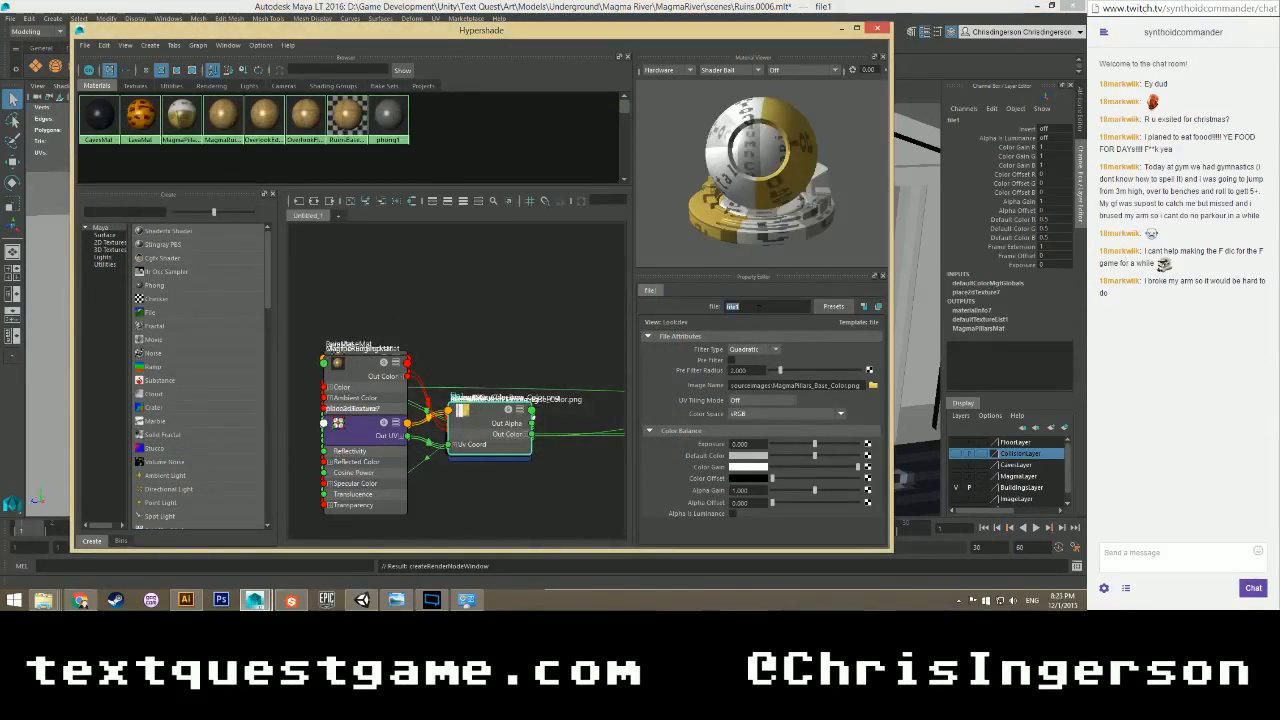
text(MagmaPillarsTex)
key(Return)
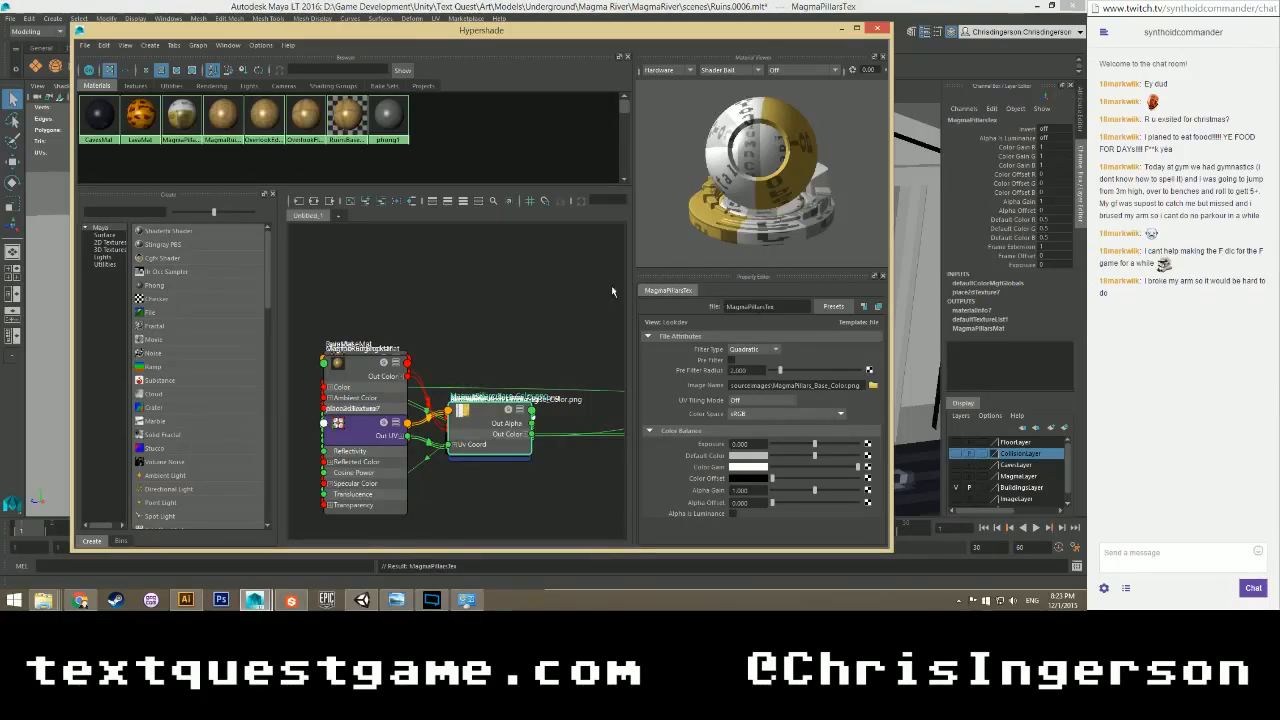
click(875, 30)
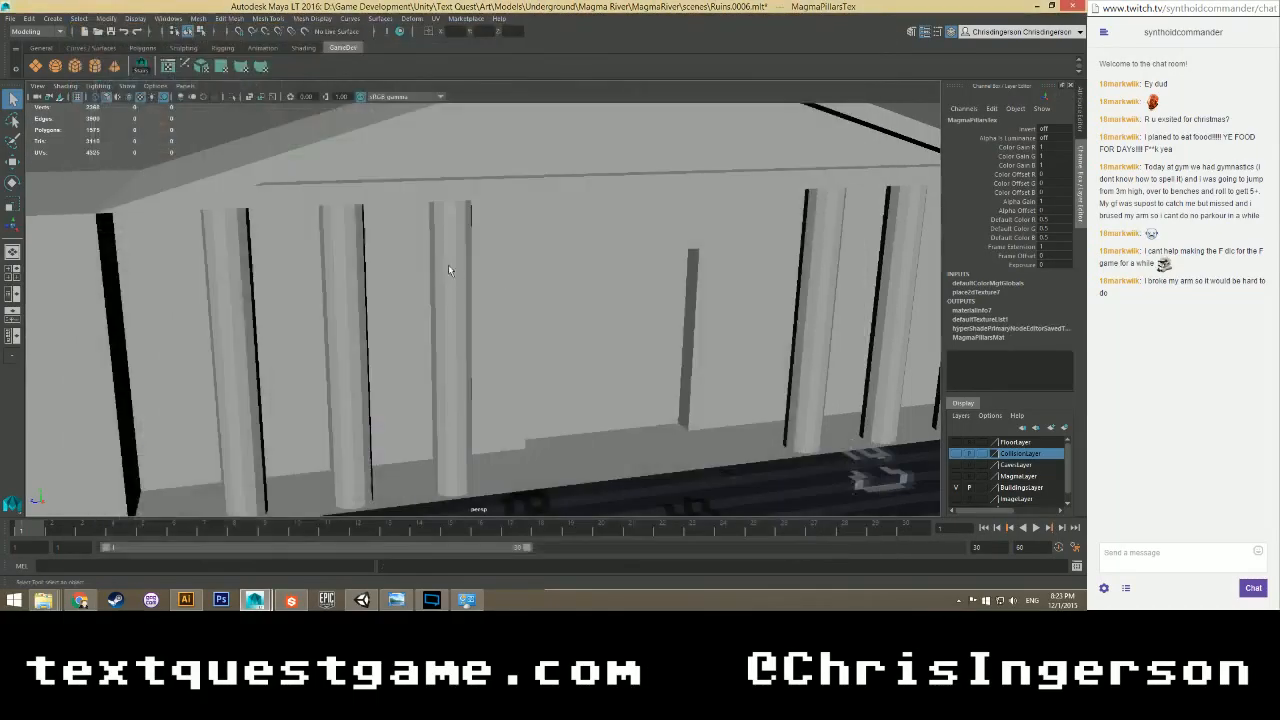
Assign the existing MagmaPillarsMat material to the middle pillar, PillarC.
click(447, 243)
right_click(448, 246)
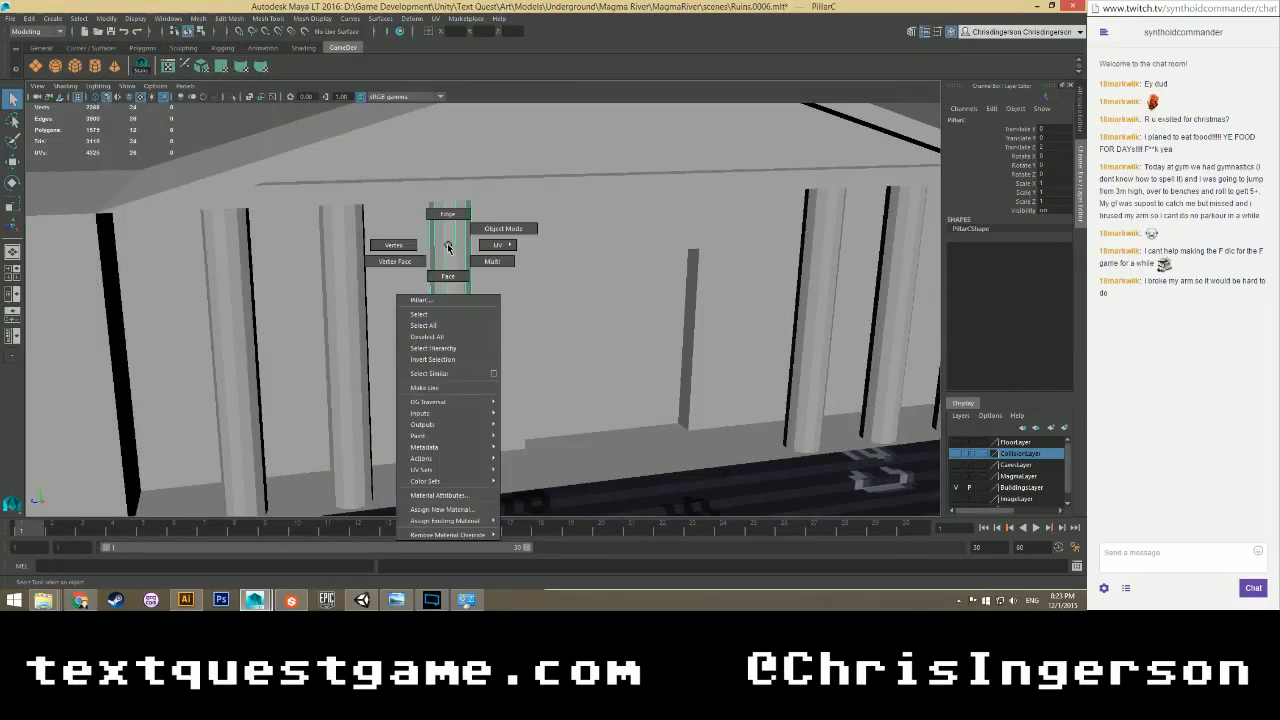
mouse_move(450, 521)
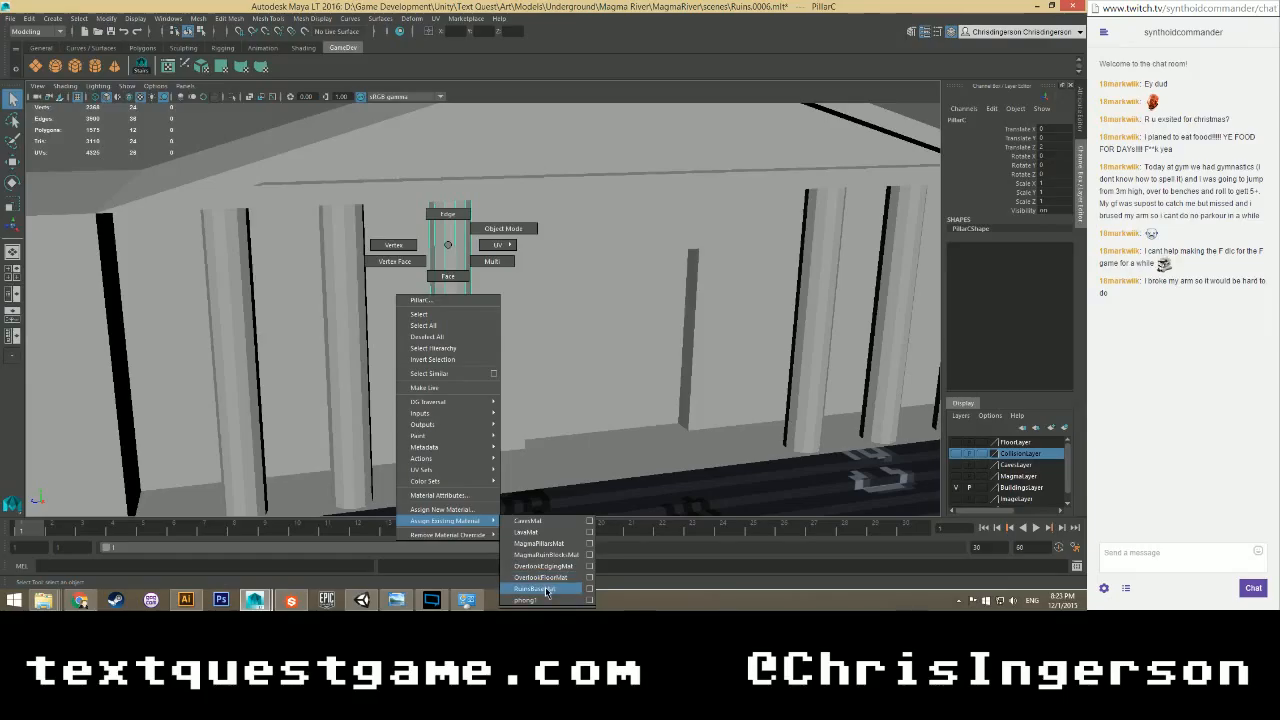
click(538, 543)
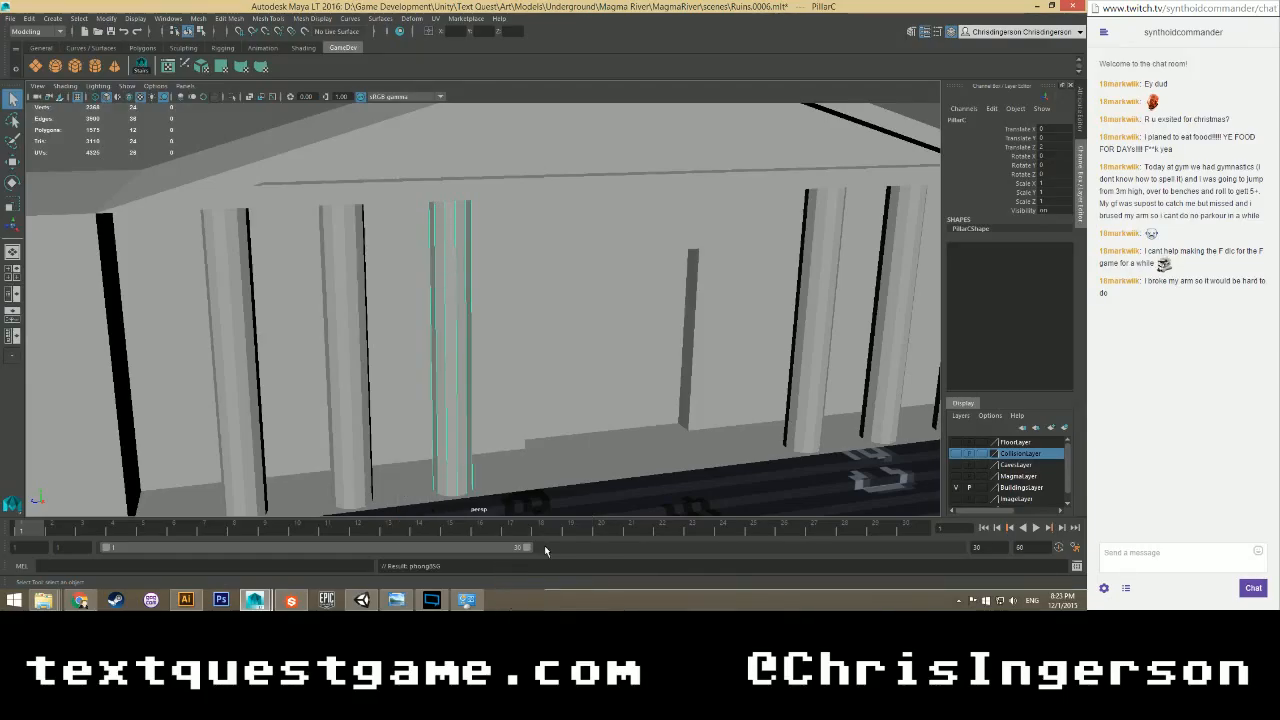
Select all of the pillar's faces and drag the UV Editor into view over the atlas.
alt+drag(465, 389, 454, 302)
scroll(455, 300, down, 4)
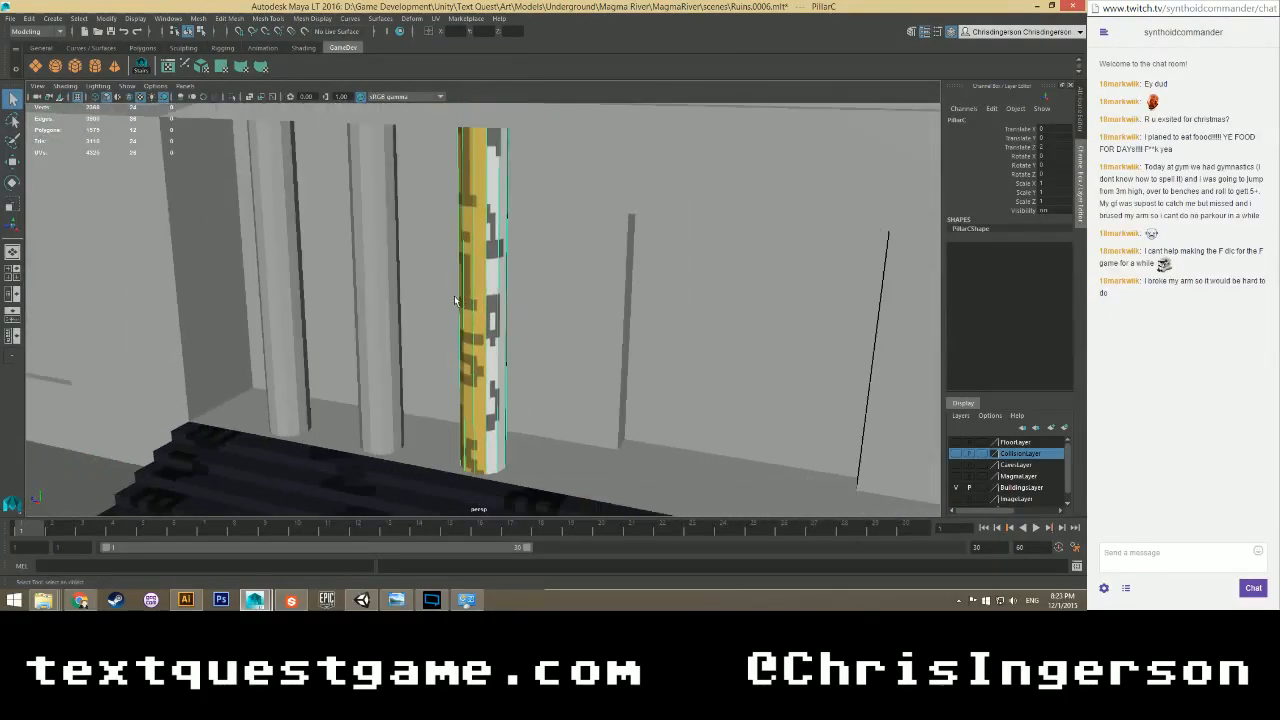
scroll(455, 300, up, 6)
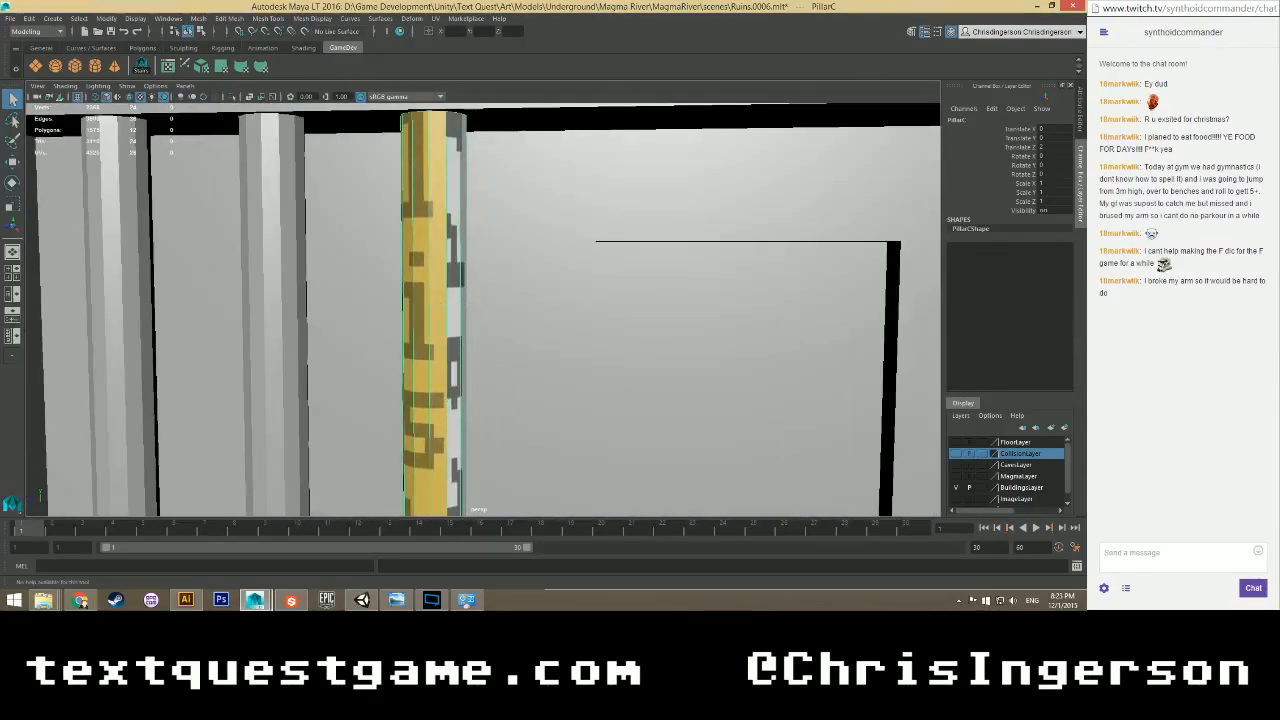
key(F11)
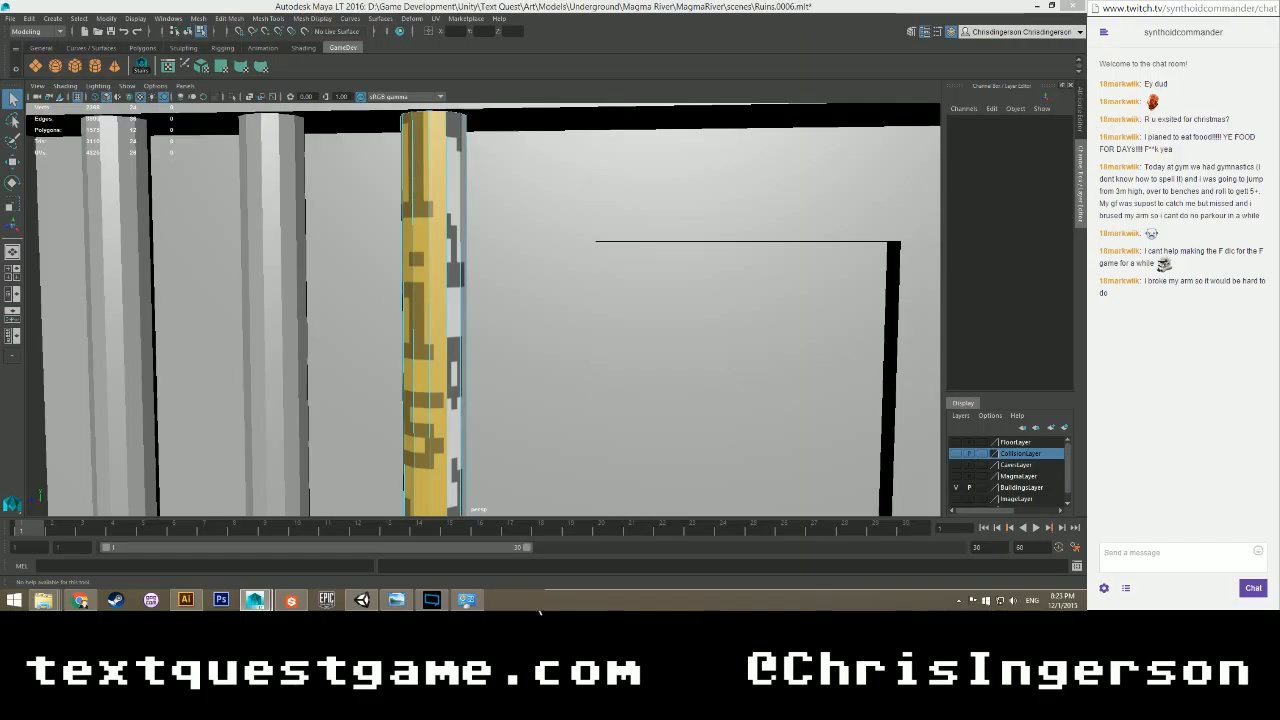
drag(0, 56, 372, 13)
Select and then deselect the thin UV shell, moving the UV Editor aside.
click(294, 320)
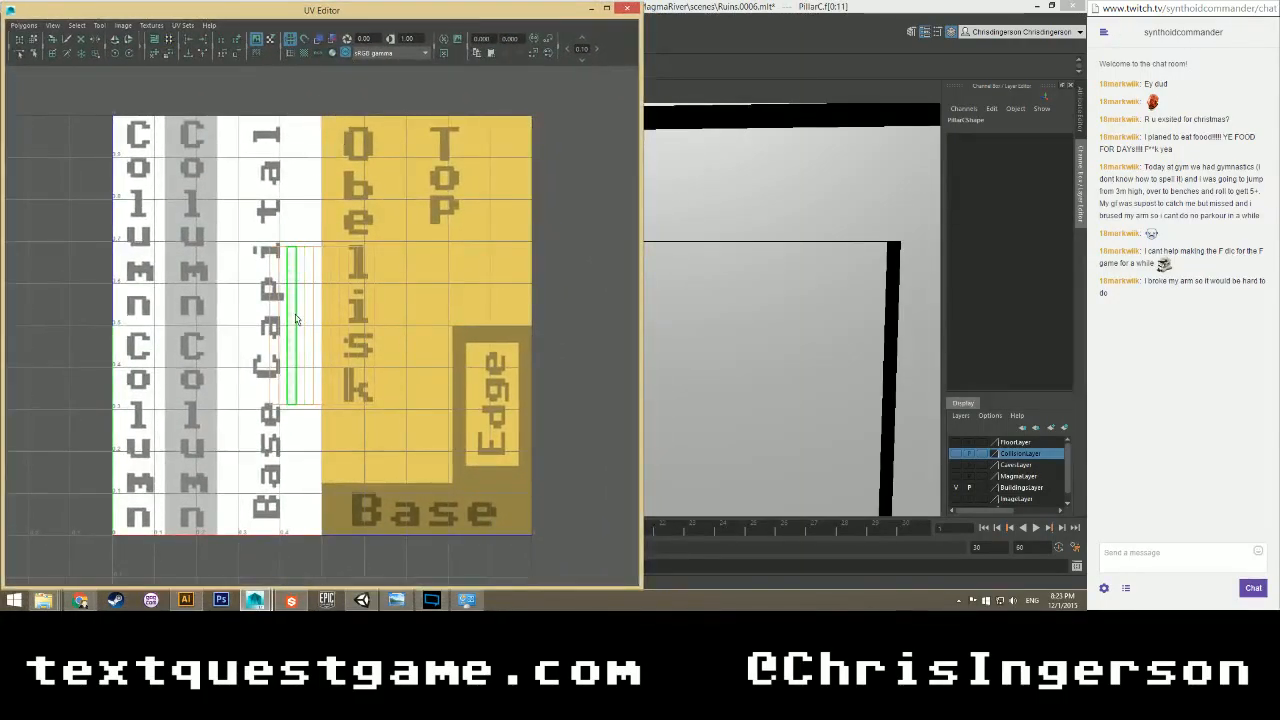
scroll(296, 314, up, 2)
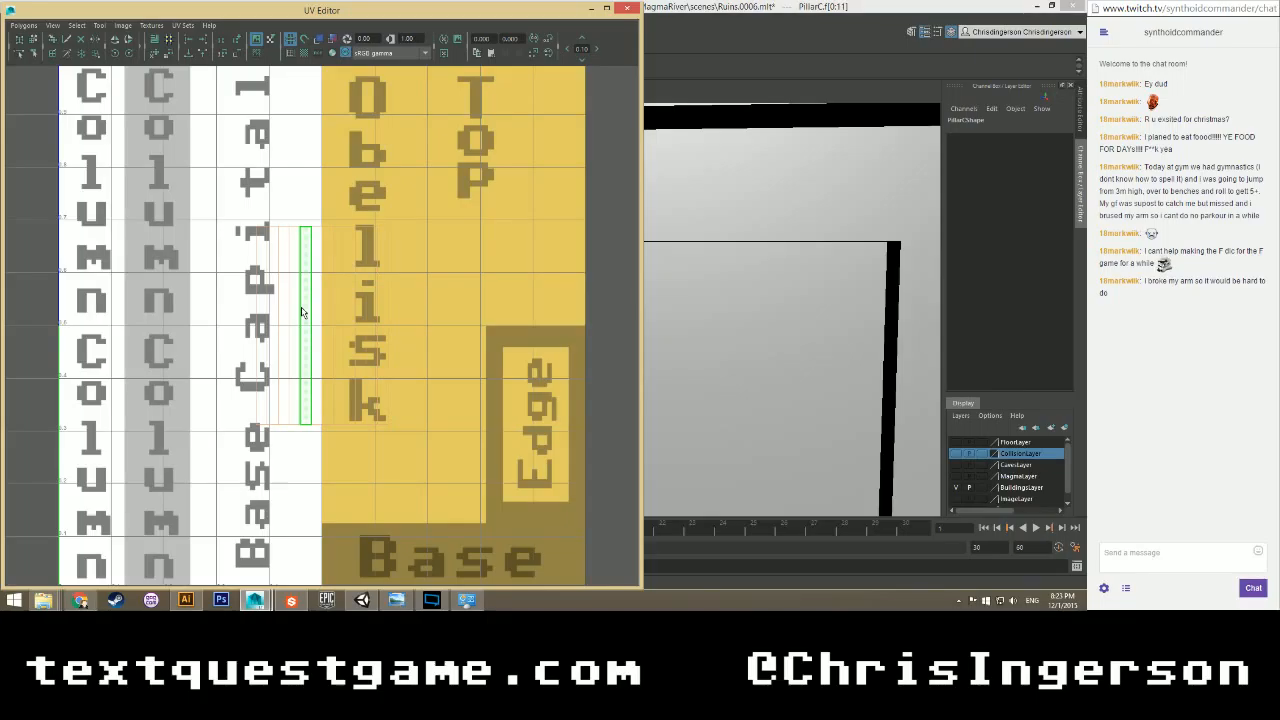
click(231, 176)
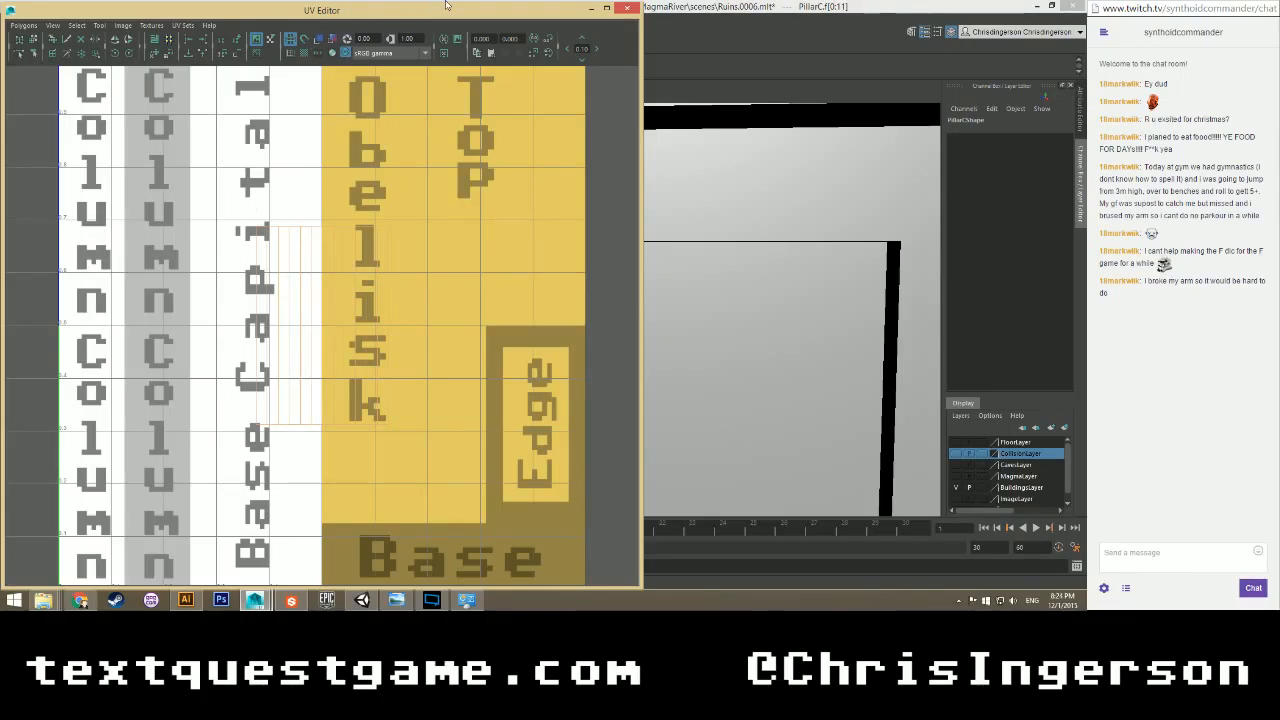
drag(459, 17, 0, 15)
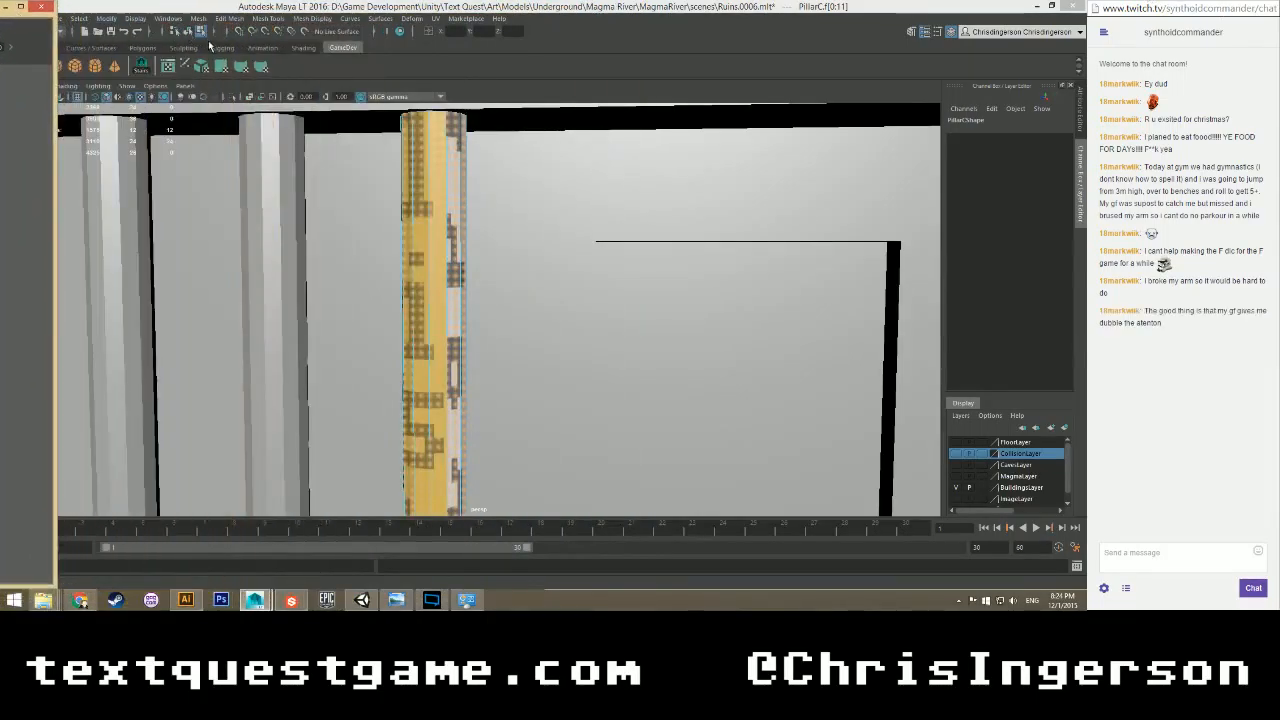
Try an automatic UV projection on the pillar, undo it, and bring the UV Editor back.
click(202, 67)
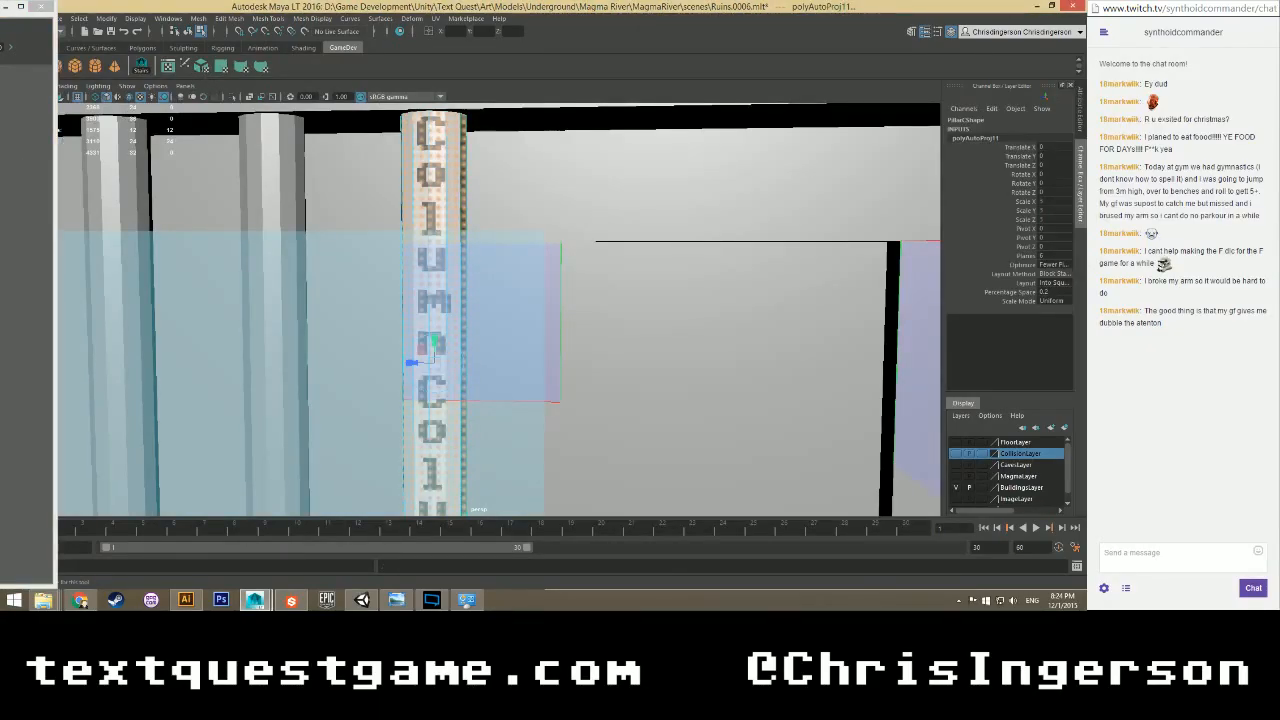
alt+drag(459, 258, 390, 262)
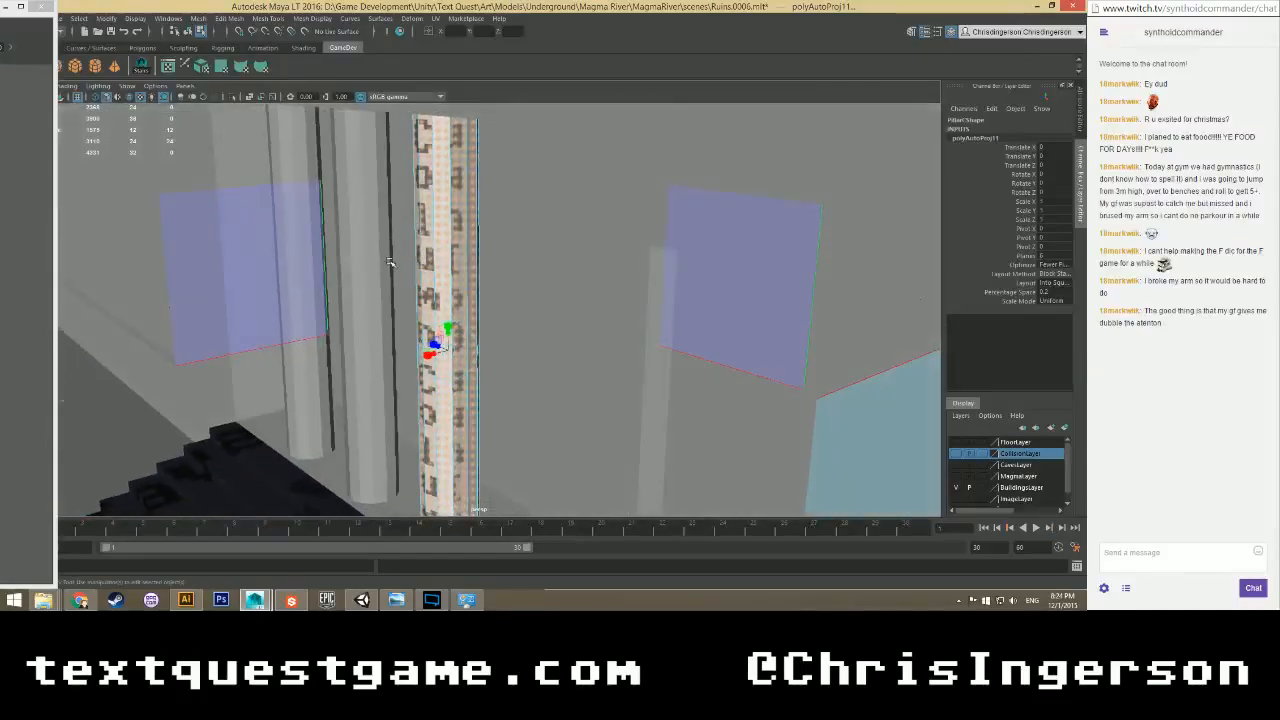
scroll(390, 262, down, 5)
scroll(444, 263, up, 3)
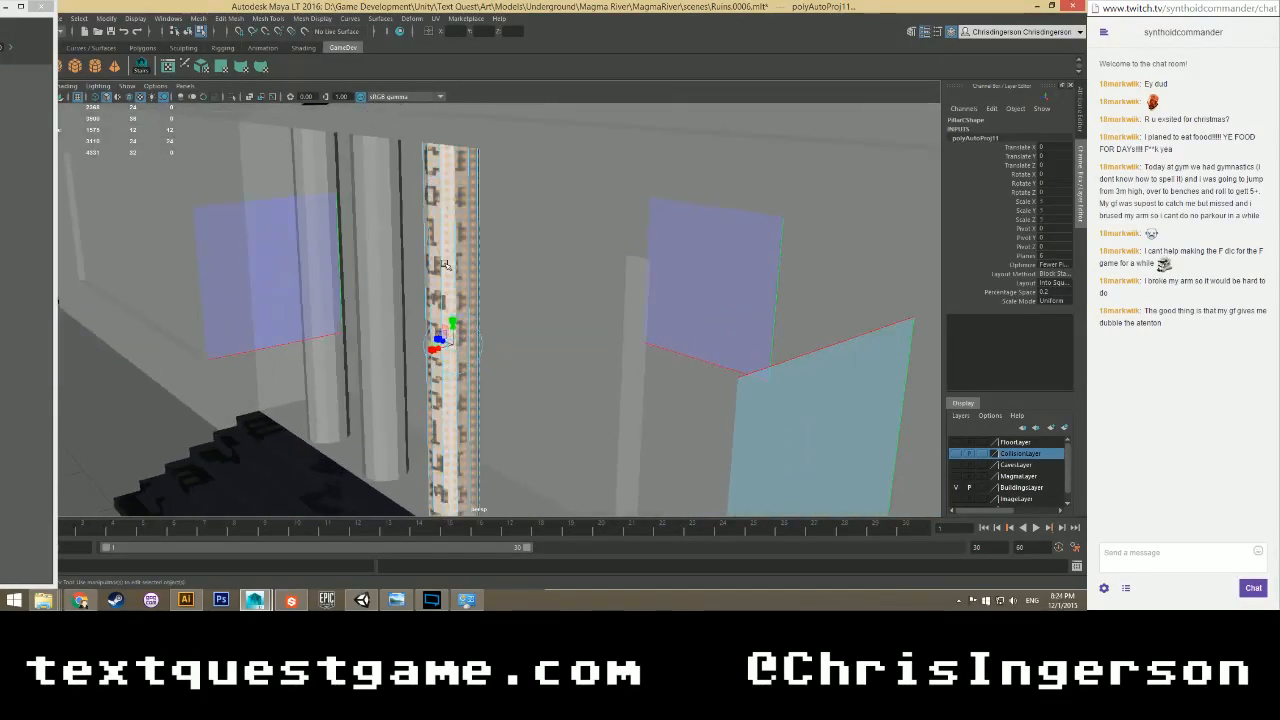
scroll(443, 264, down, 7)
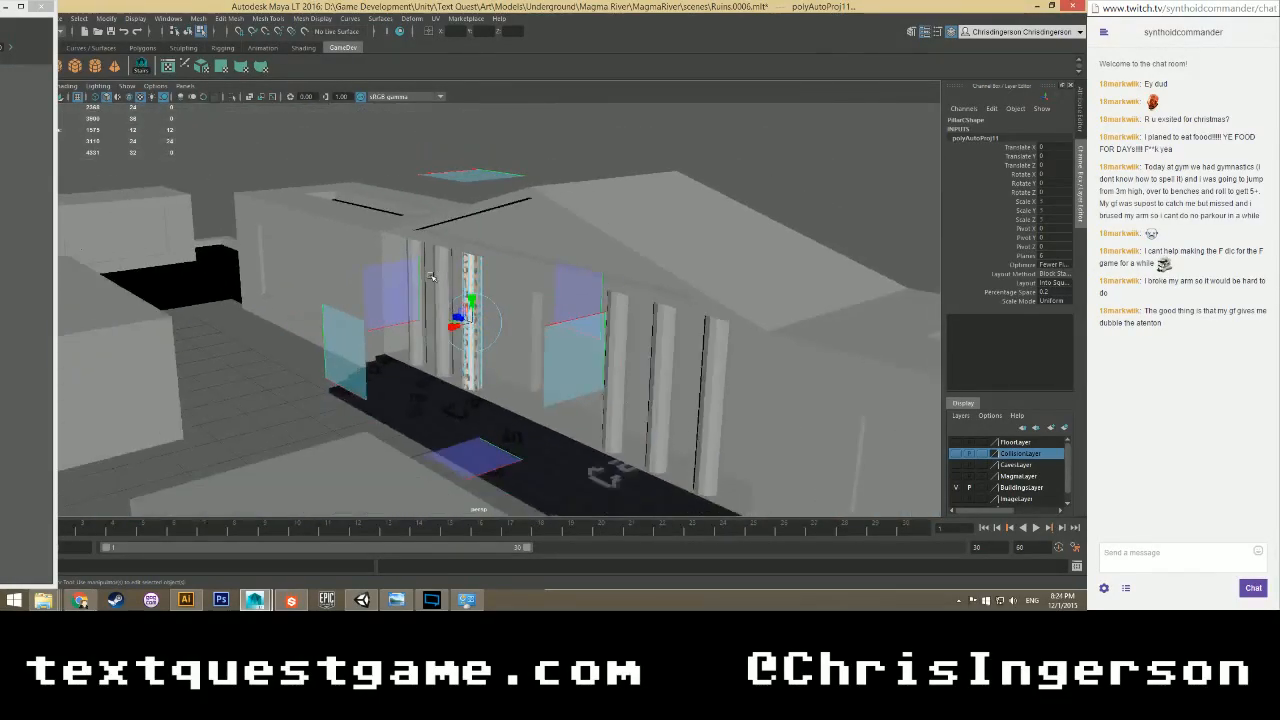
mouse_move(431, 276)
alt+mouse_down()
mouse_move(522, 307)
mouse_move(428, 274)
alt+mouse_up()
key(ctrl+z)
scroll(492, 313, up, 6)
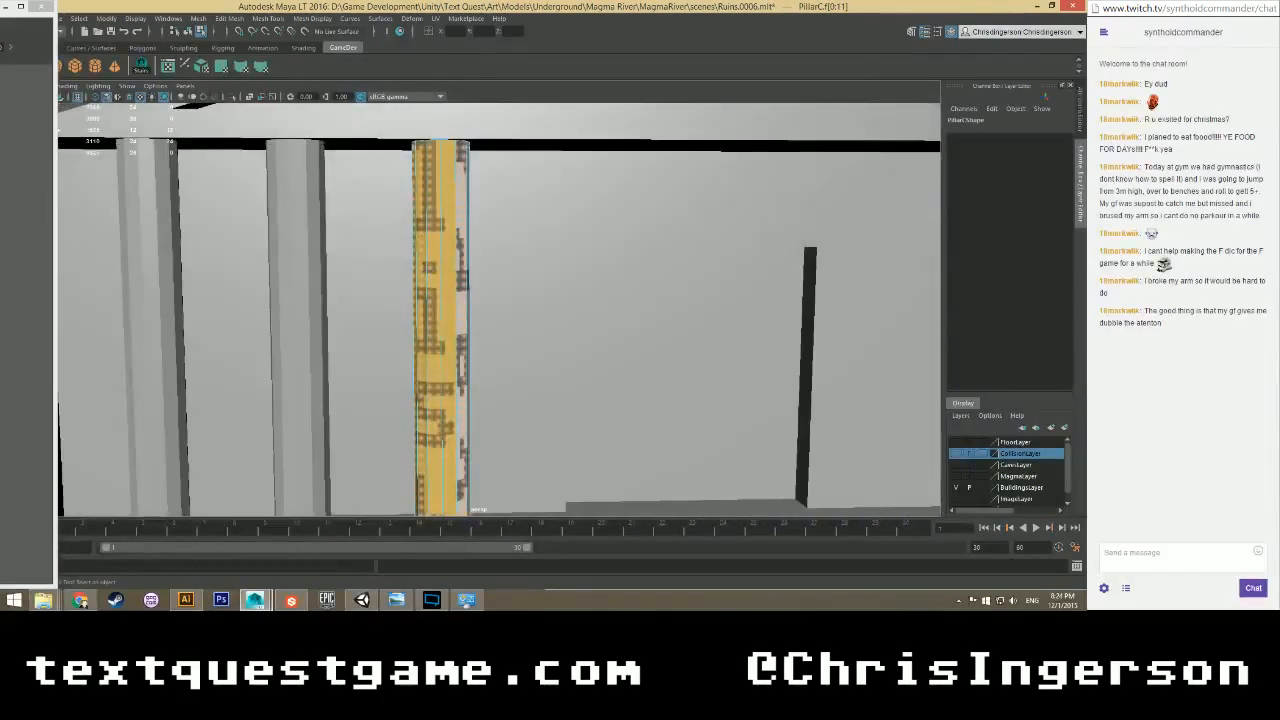
drag(0, 13, 335, 8)
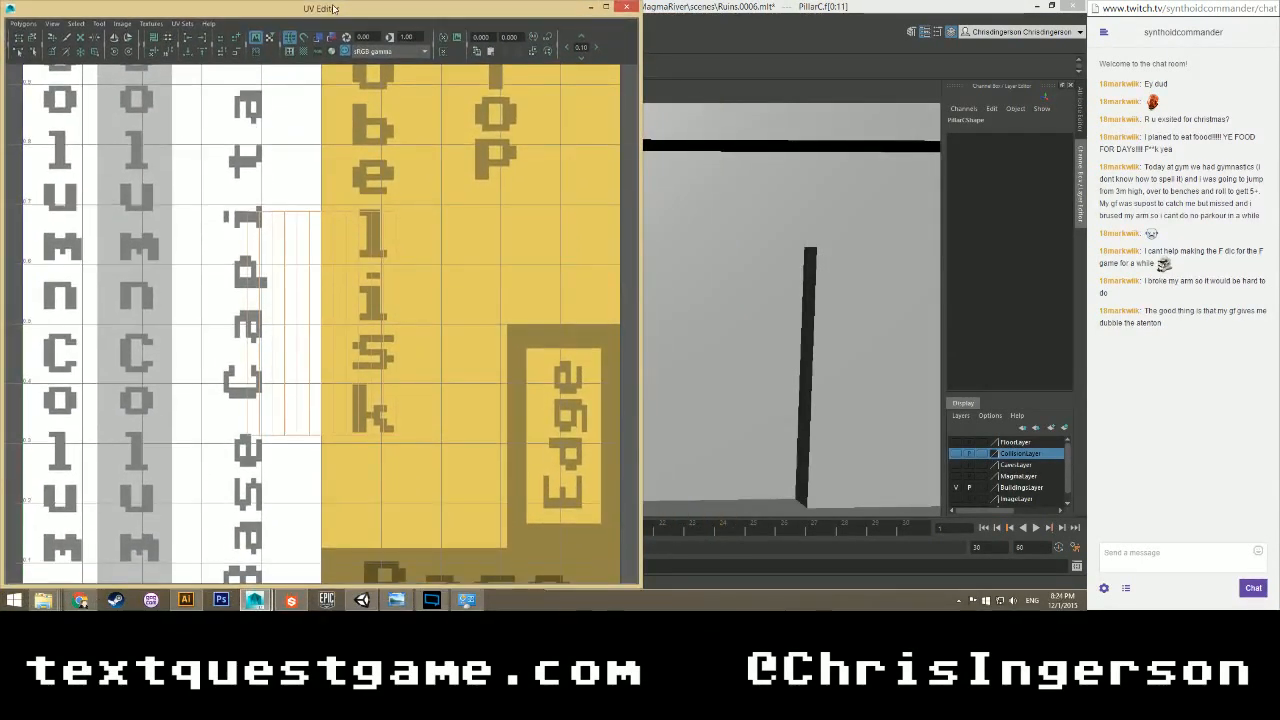
Select a strip of the pillar's UVs and turn on Shaded UV display.
click(313, 206)
scroll(313, 210, up, 2)
right_click(313, 216)
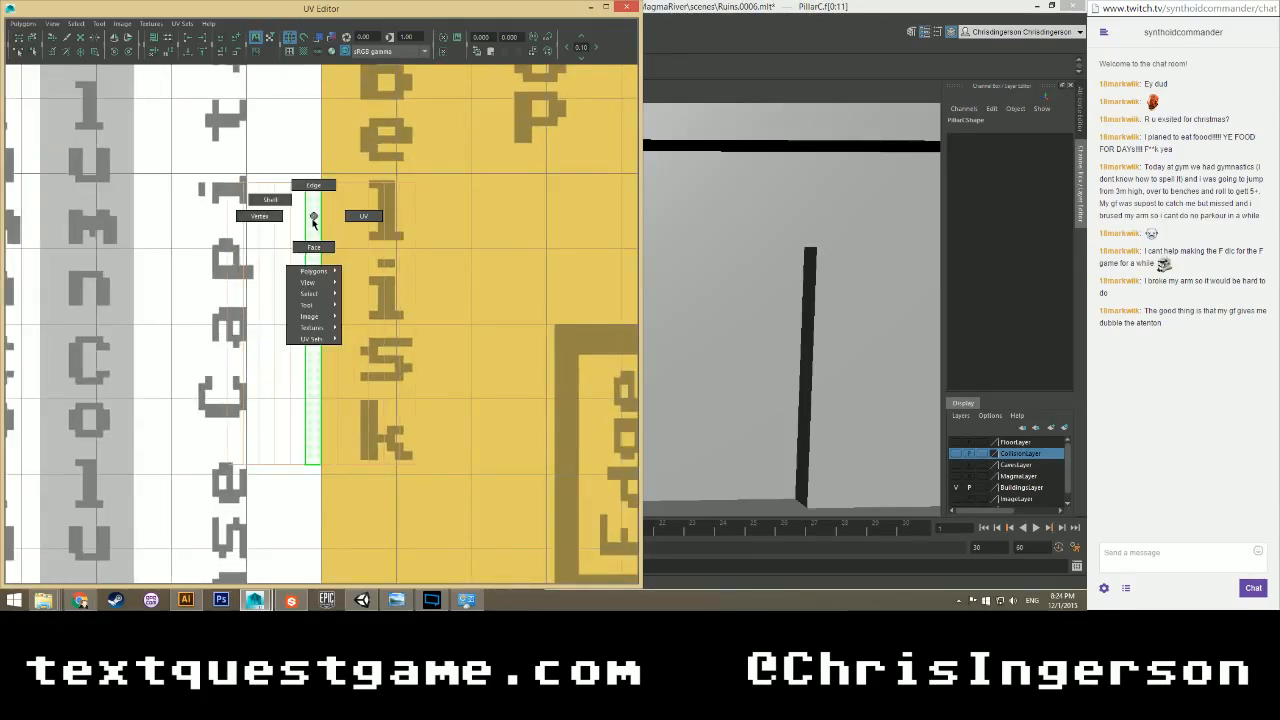
scroll(150, 212, down, 2)
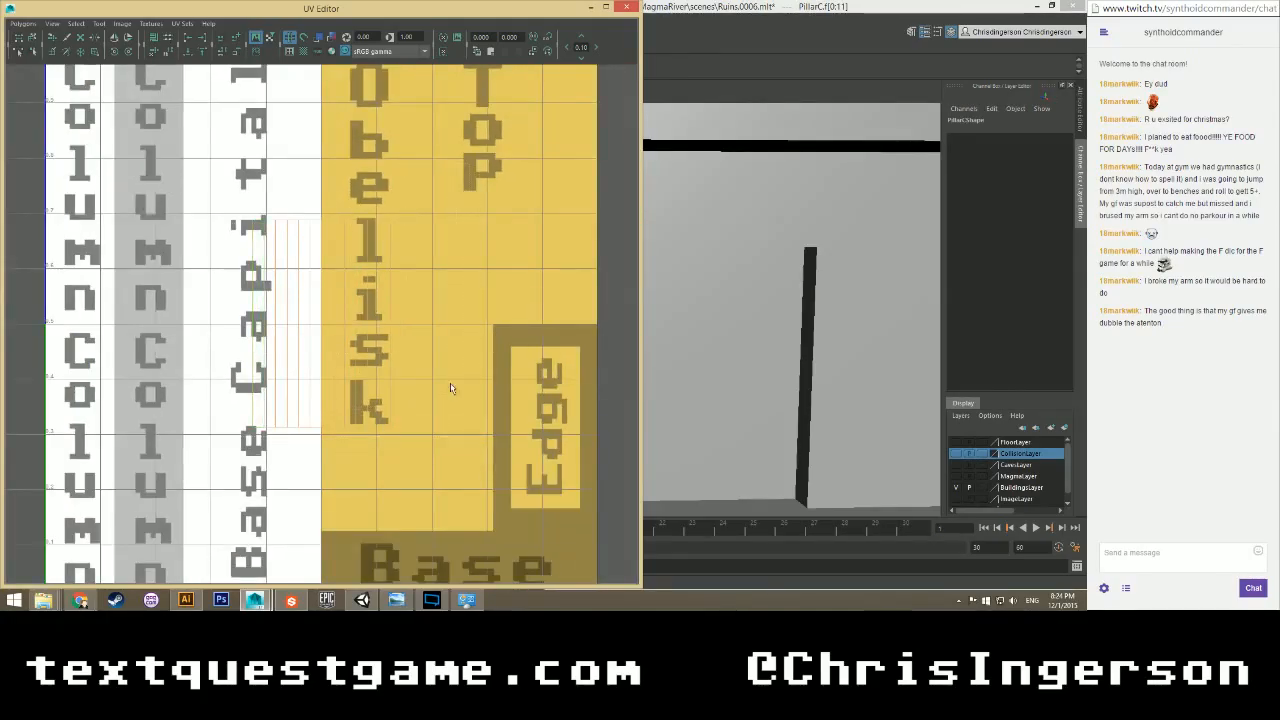
click(319, 37)
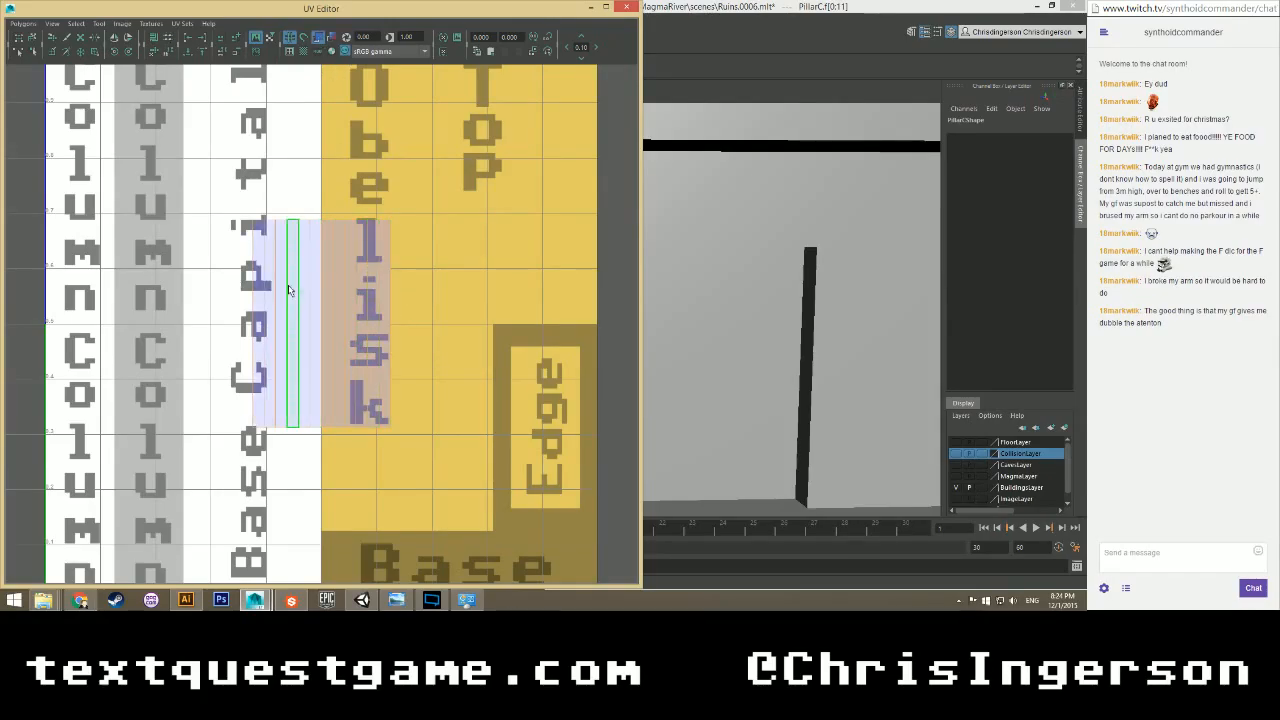
click(319, 37)
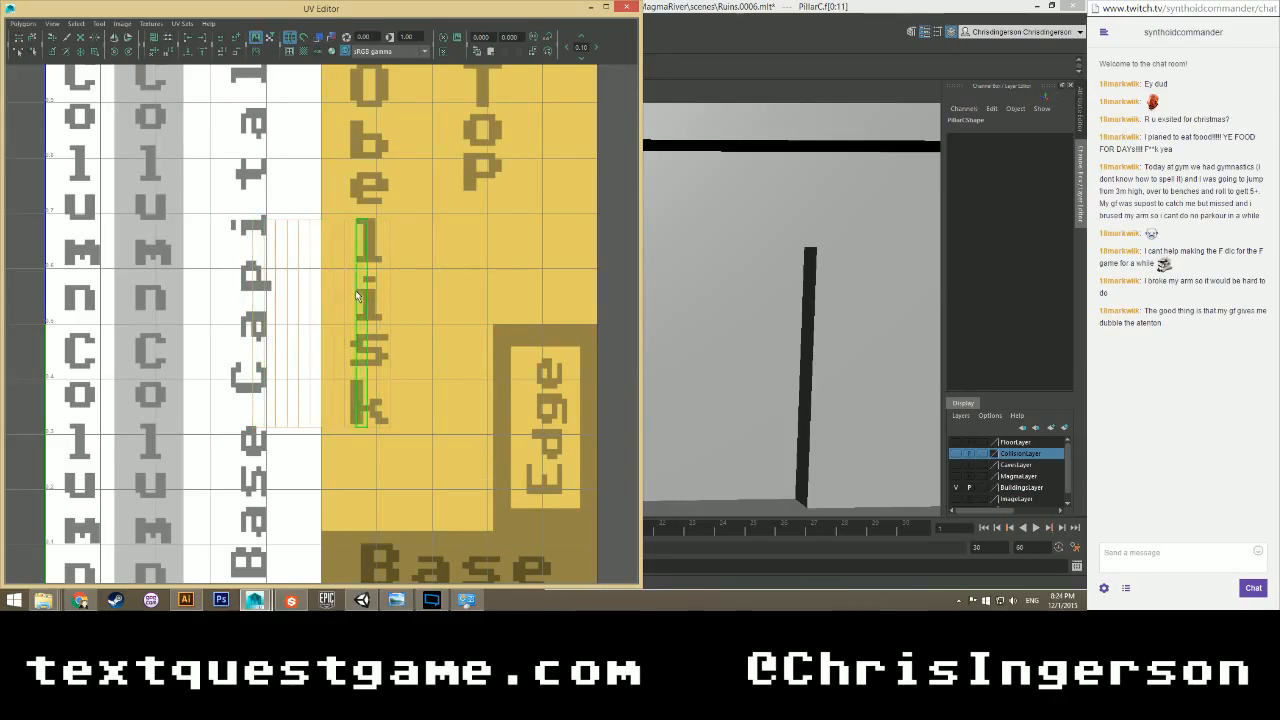
click(318, 40)
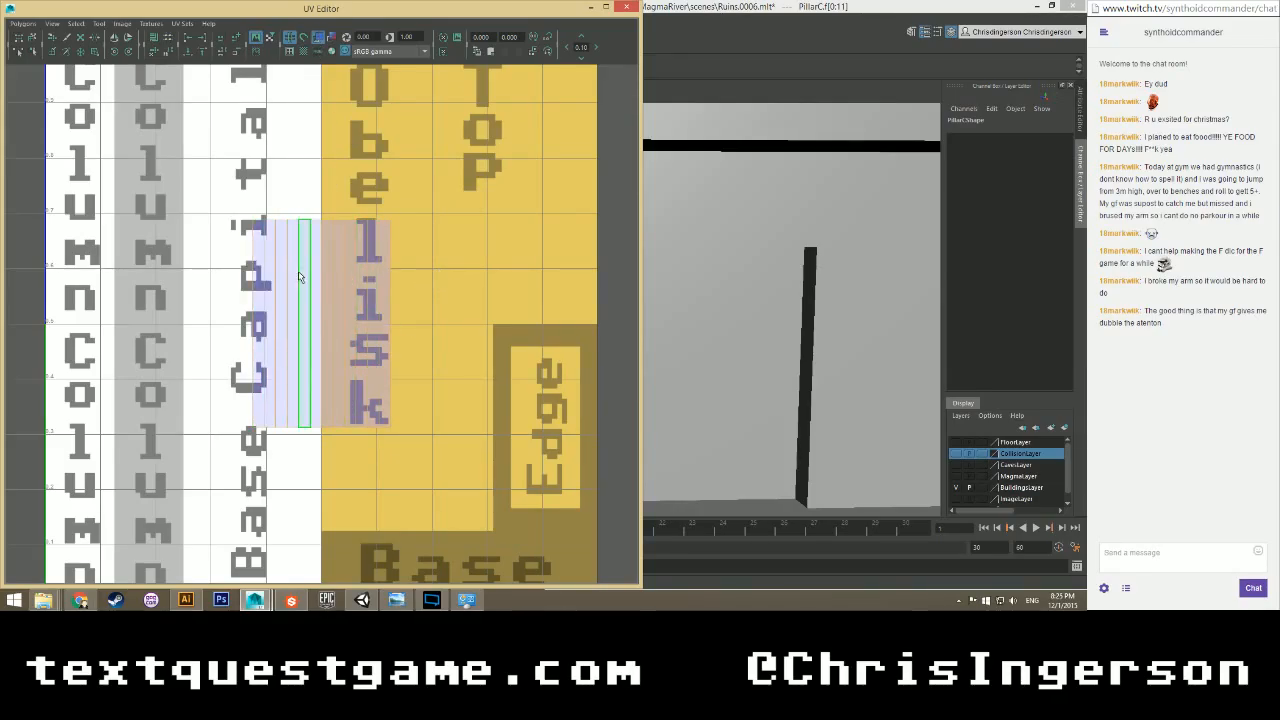
scroll(243, 222, down, 4)
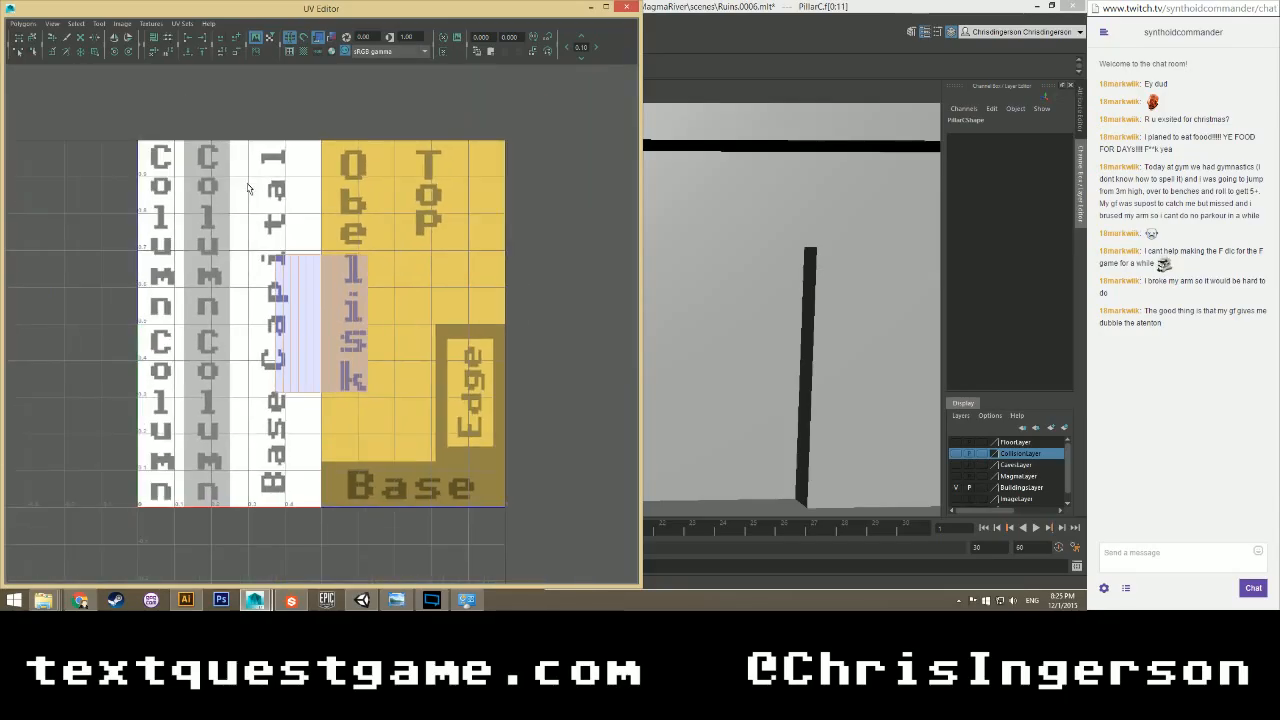
scroll(295, 234, up, 1)
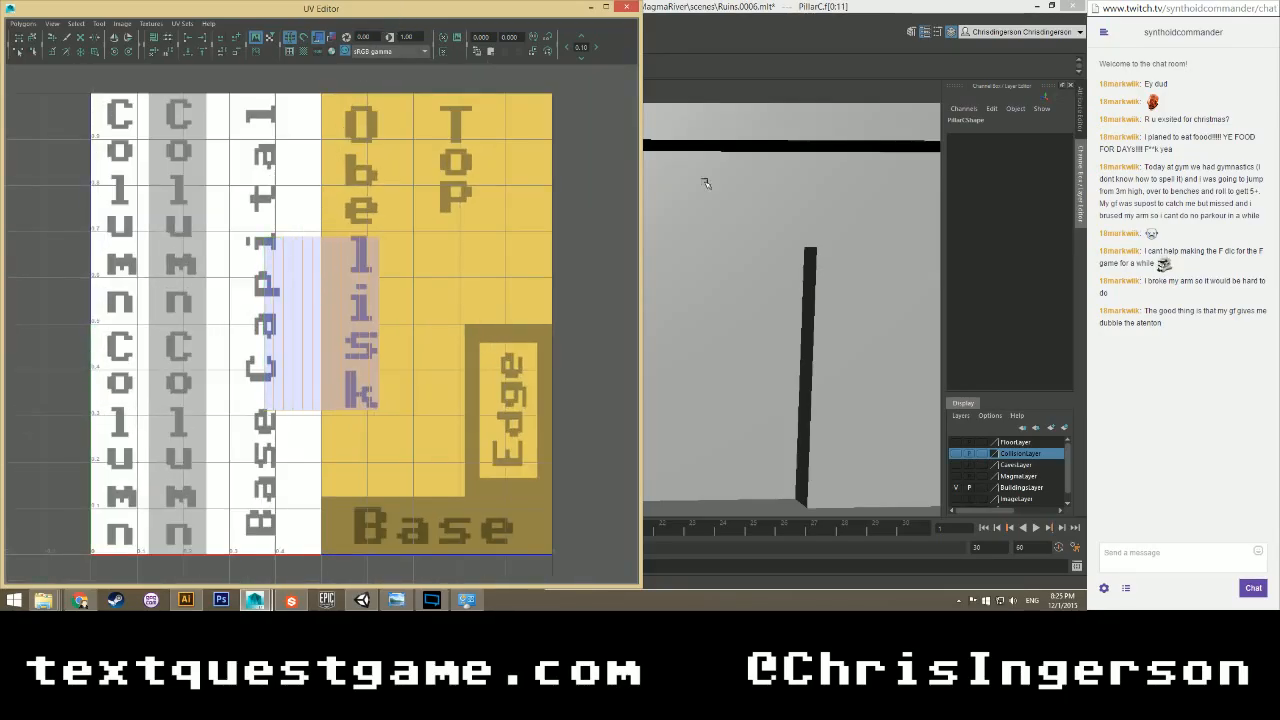
Frame the pillar, switch to Edge mode, and marquee-select the shell's interior vertical edges.
alt+drag(749, 187, 710, 288)
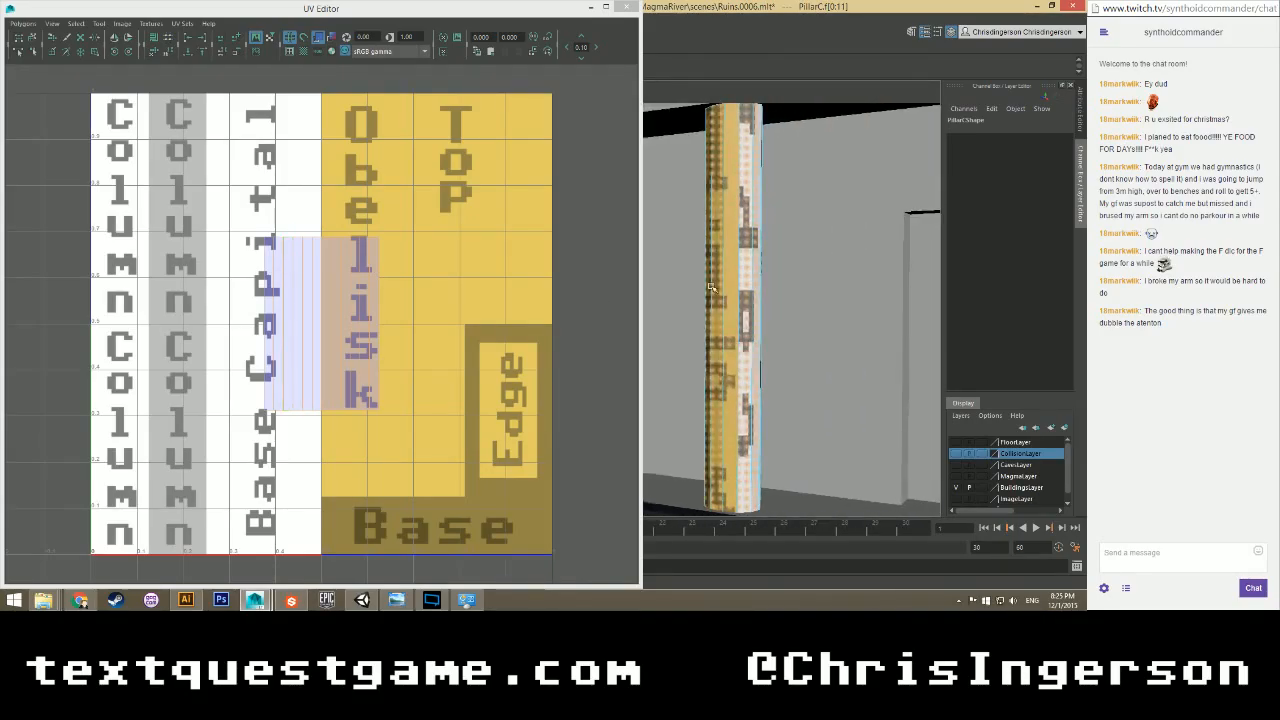
alt+right_drag(711, 288, 754, 277)
alt+middle_drag(768, 278, 686, 278)
click(268, 280)
right_drag(275, 258, 275, 226)
click(274, 265)
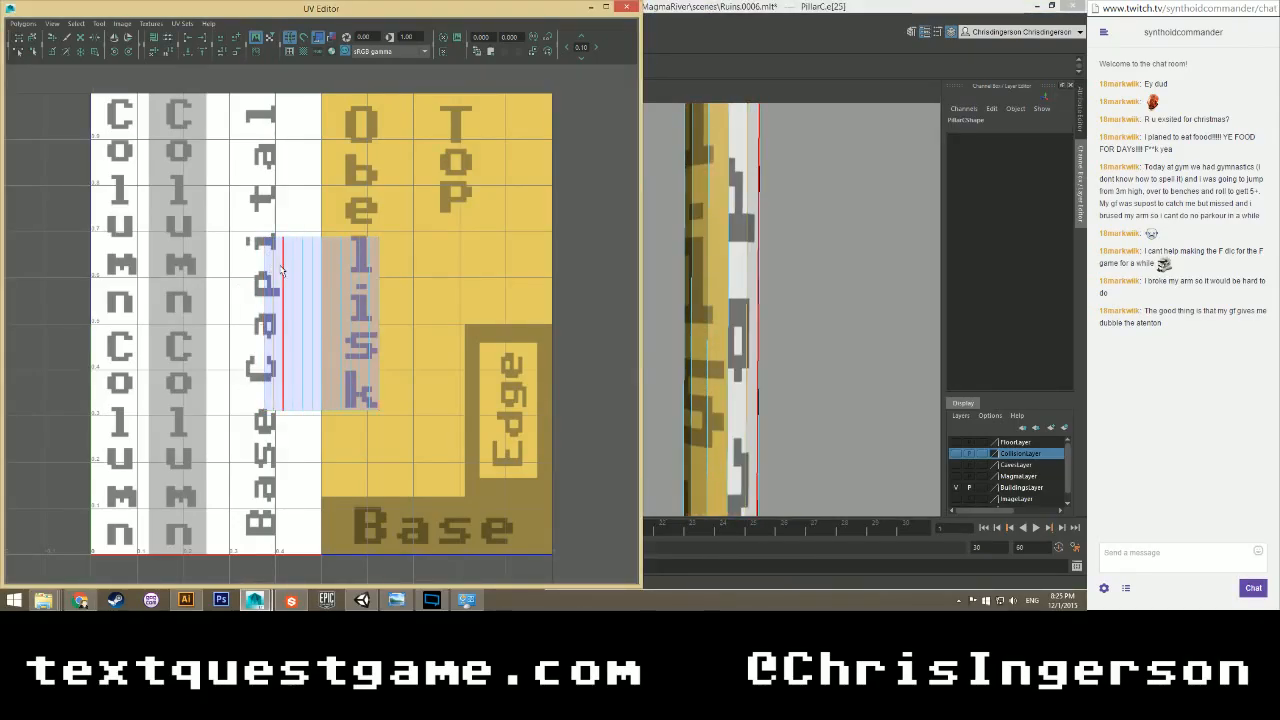
drag(268, 267, 376, 305)
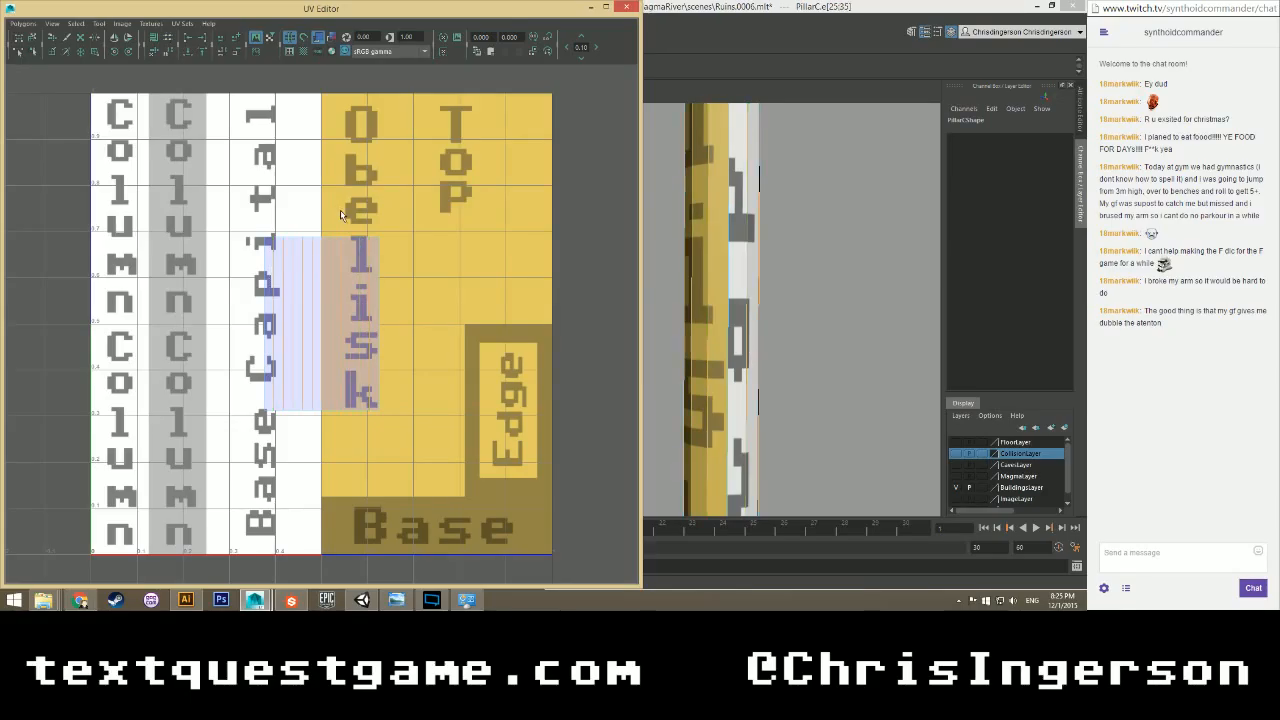
Cut the pillar's UVs along the selected vertical edges with UV > Cut UV Edges.
click(590, 8)
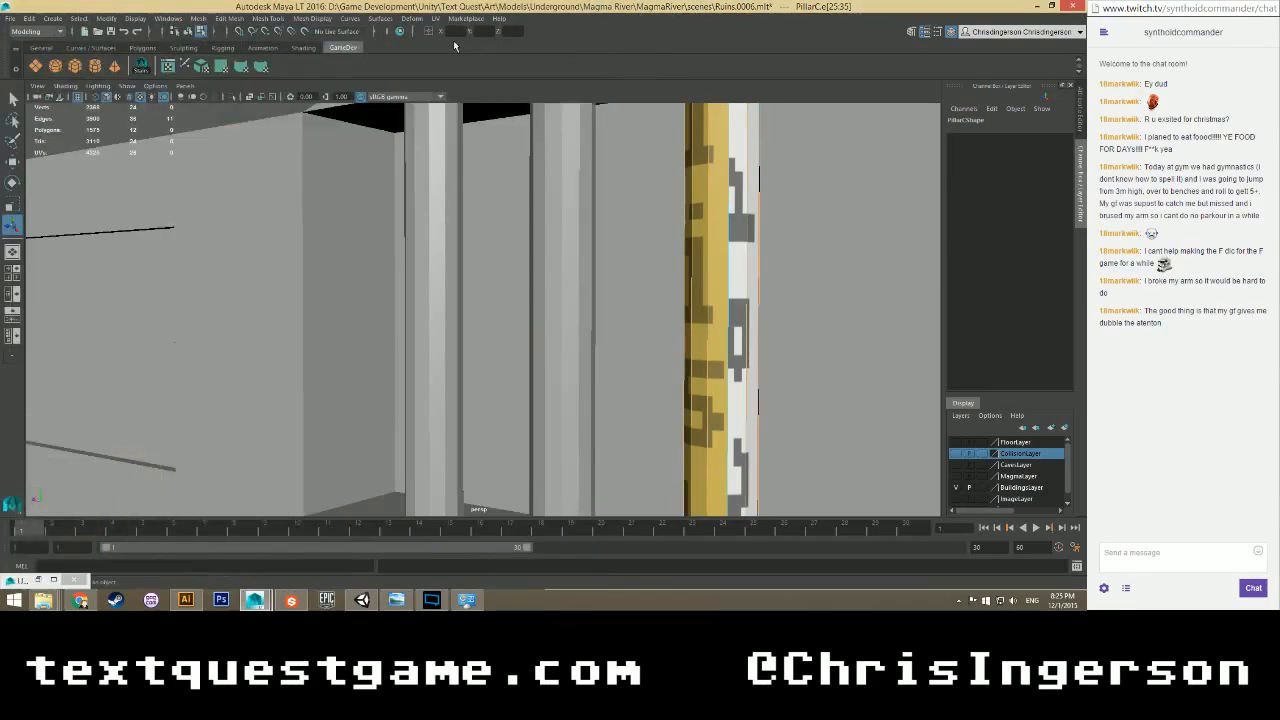
click(435, 18)
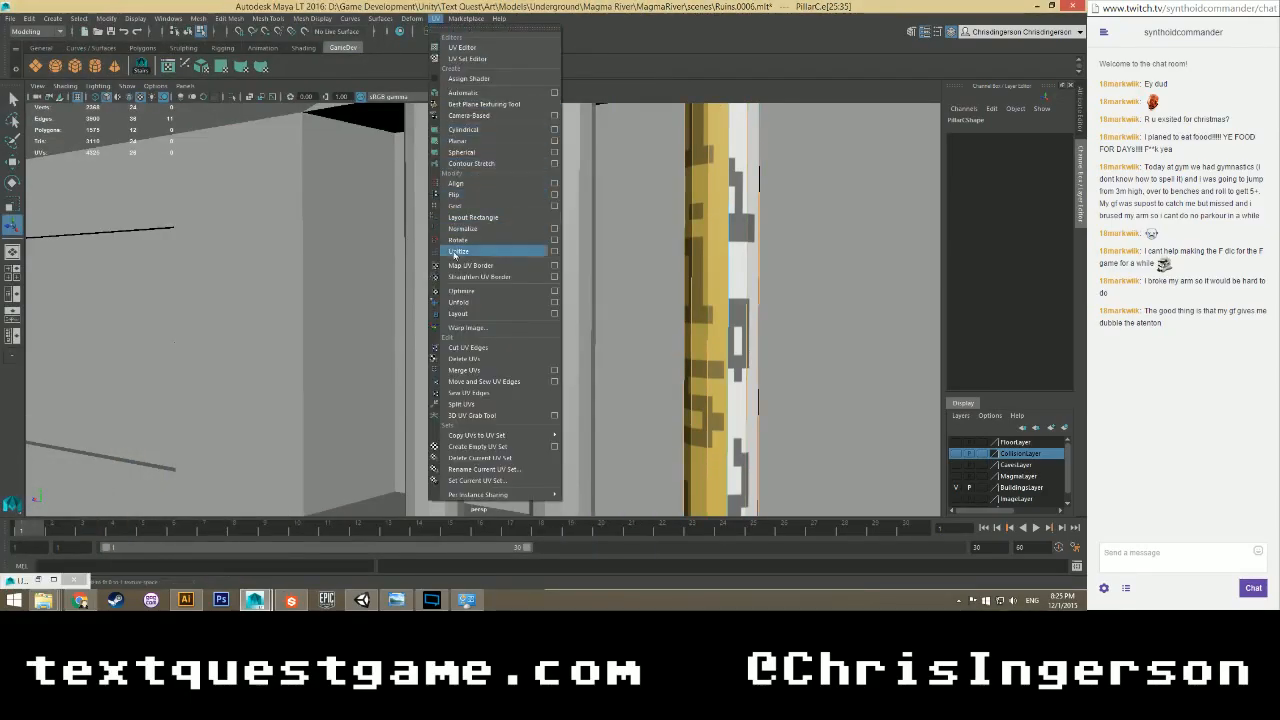
click(462, 347)
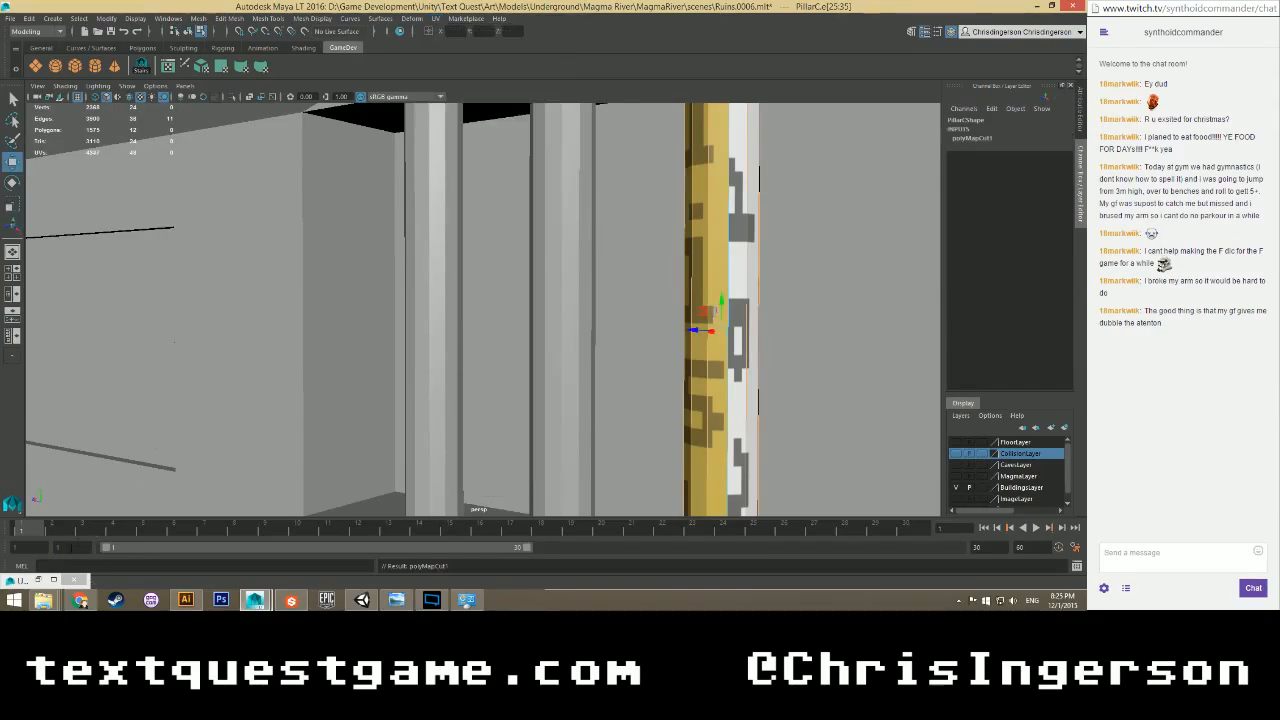
click(40, 580)
In Face mode, move six face strips left out of Obelisk onto the Column lettering.
right_drag(264, 280, 265, 310)
drag(372, 324, 300, 327)
key(ctrl+z)
scroll(293, 351, up, 2)
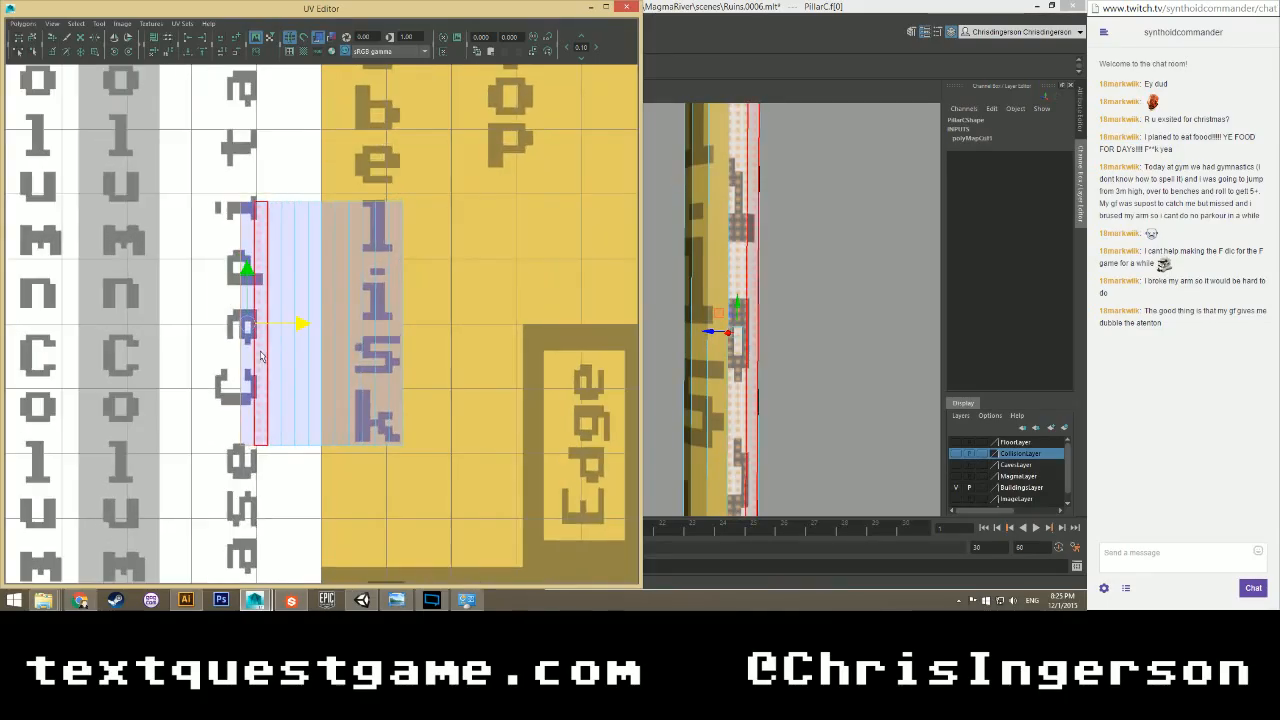
click(247, 392)
drag(299, 325, 164, 325)
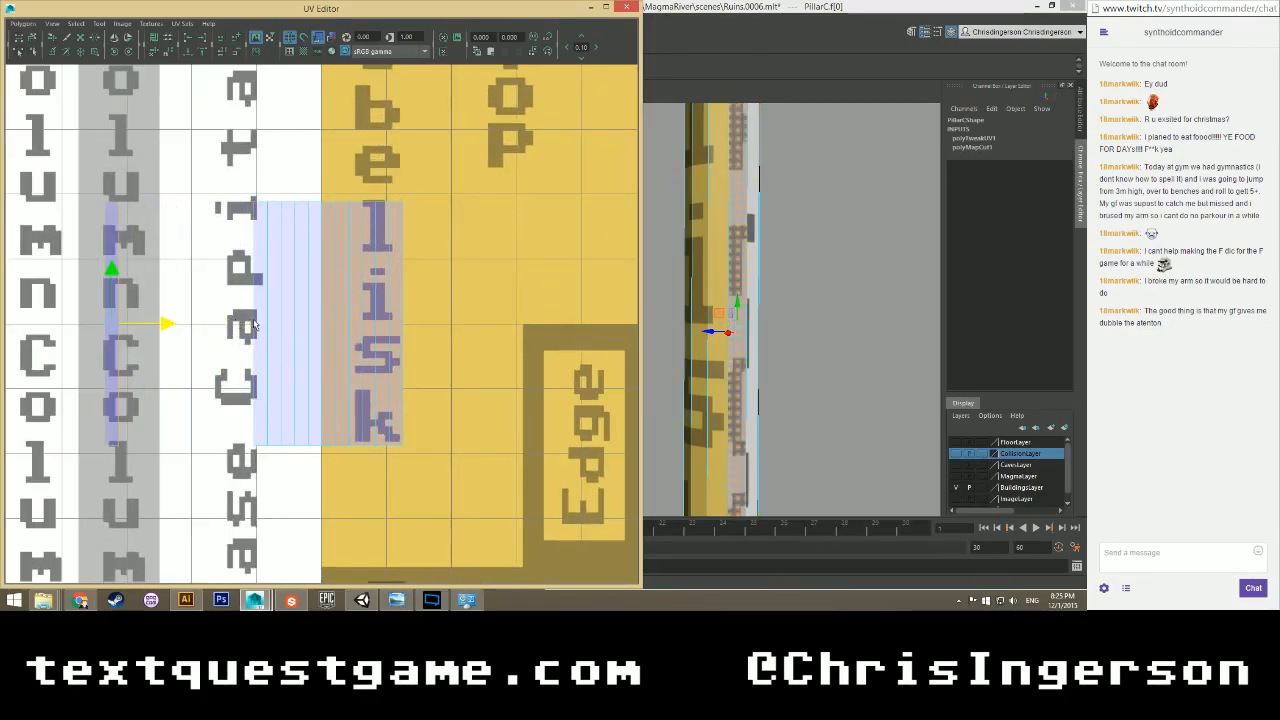
click(275, 320)
drag(329, 323, 186, 318)
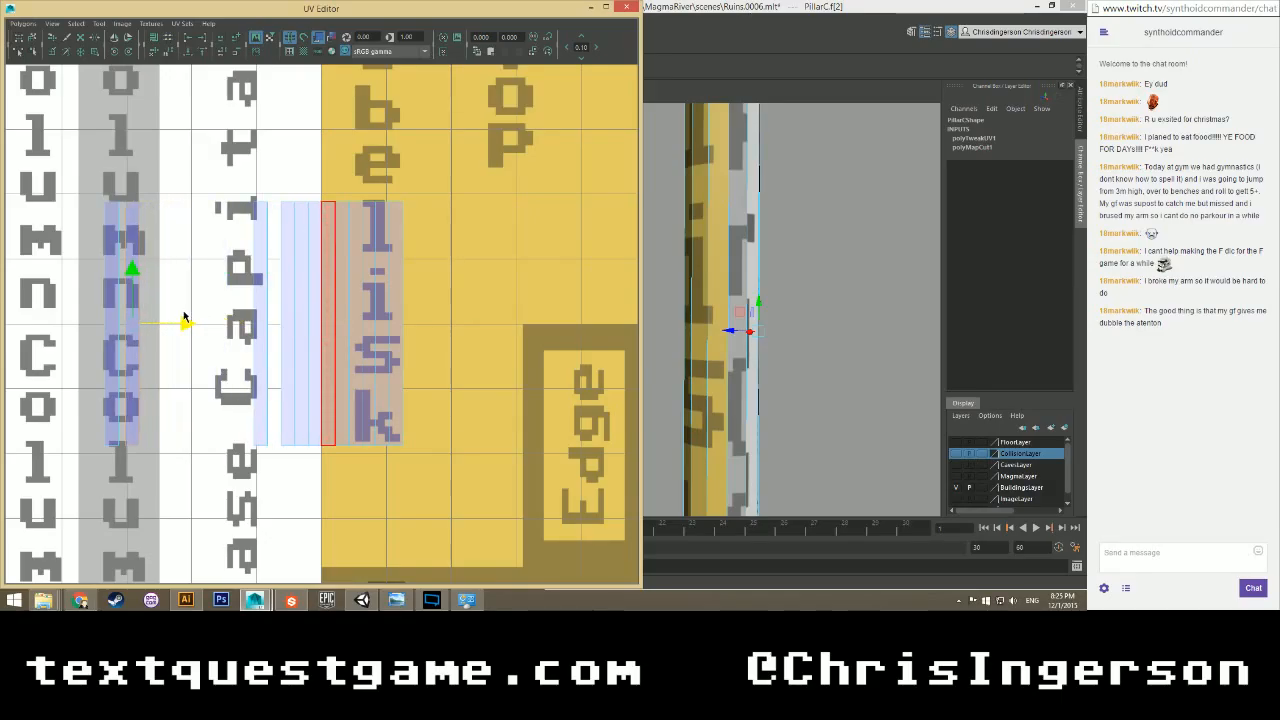
click(301, 325)
drag(357, 324, 210, 323)
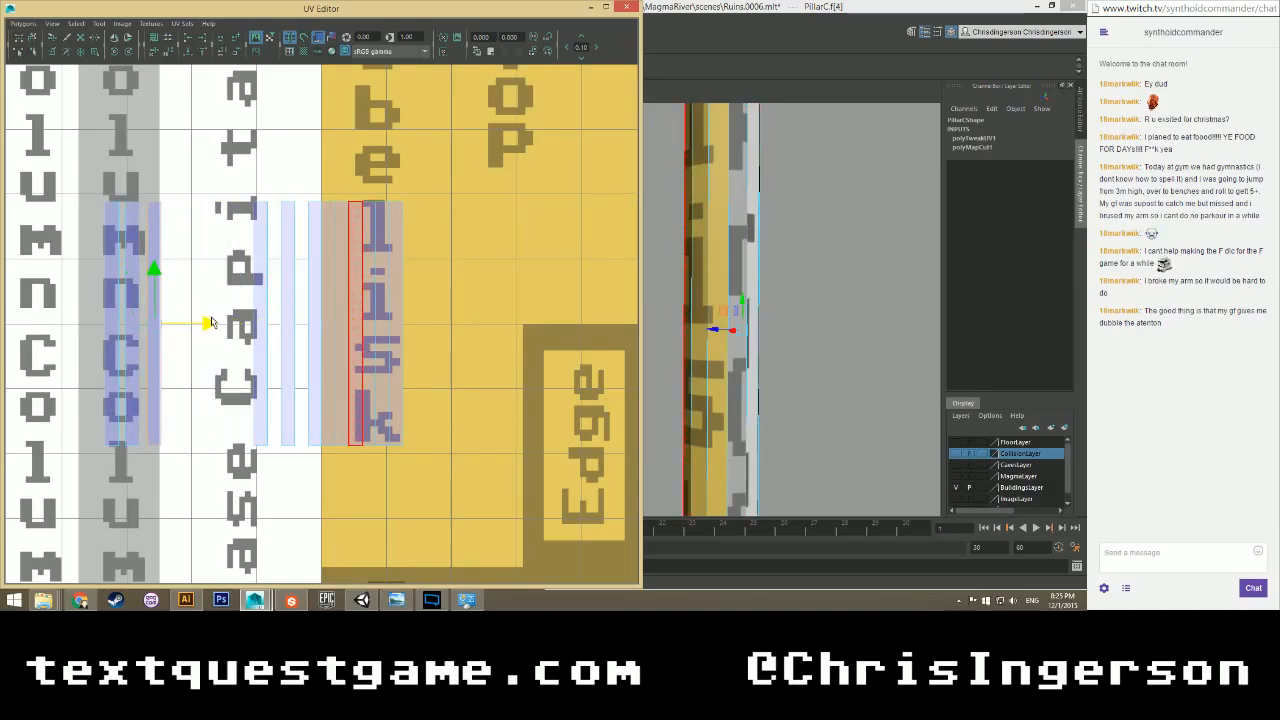
click(327, 324)
drag(366, 328, 220, 323)
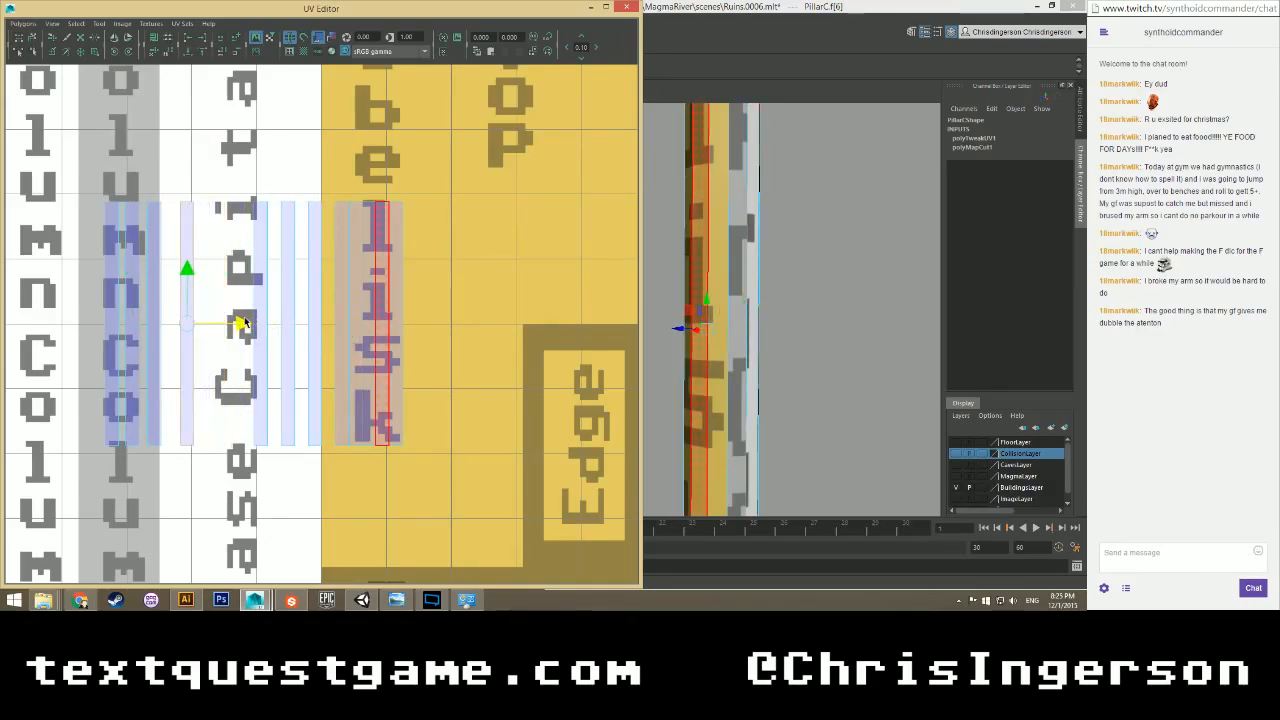
click(355, 320)
drag(370, 323, 260, 323)
click(381, 323)
drag(434, 323, 277, 323)
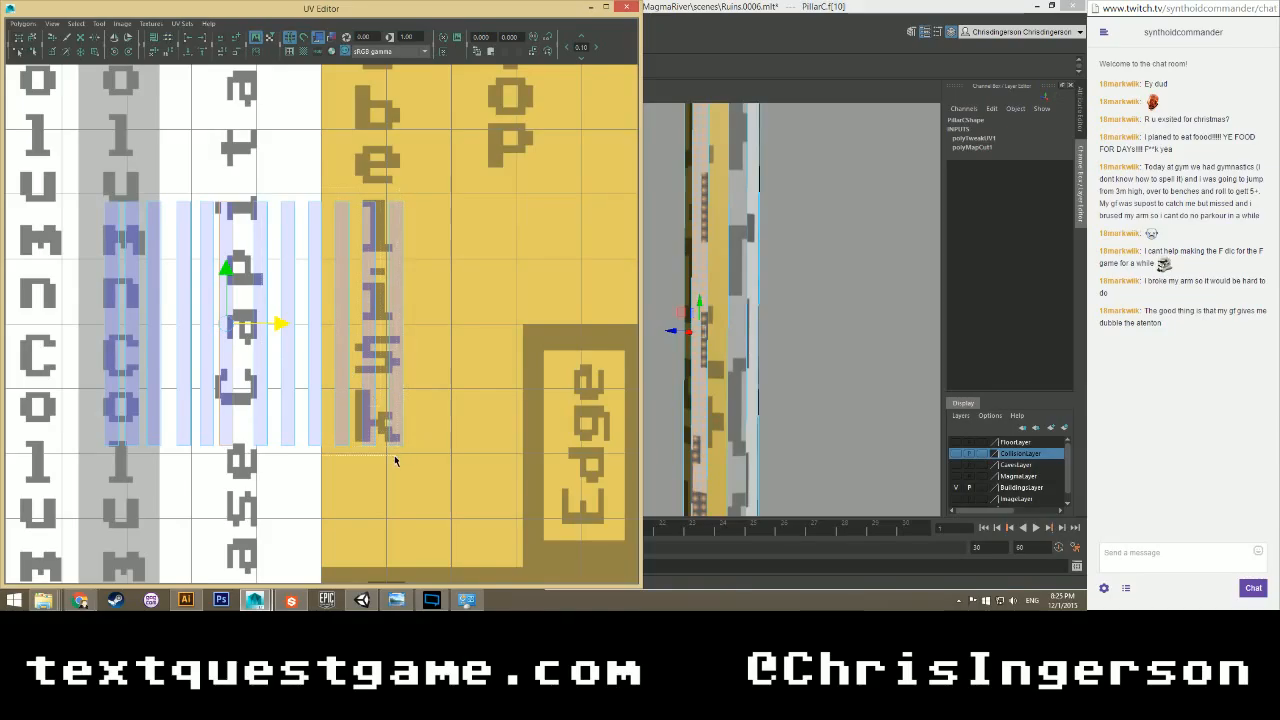
Spread the remaining strips right across the Obelisk lettering, then select the left strips' edge UVs.
click(400, 420)
drag(384, 323, 484, 327)
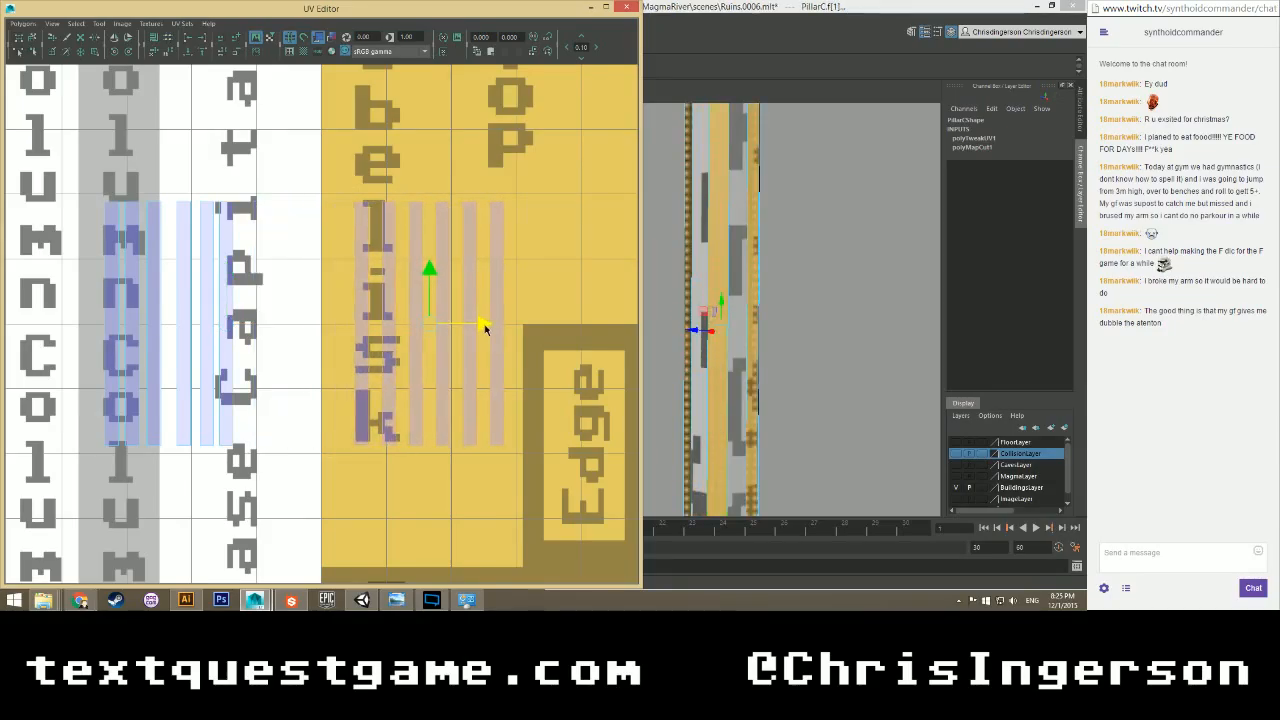
click(290, 360)
right_drag(110, 235, 137, 242)
drag(88, 183, 84, 422)
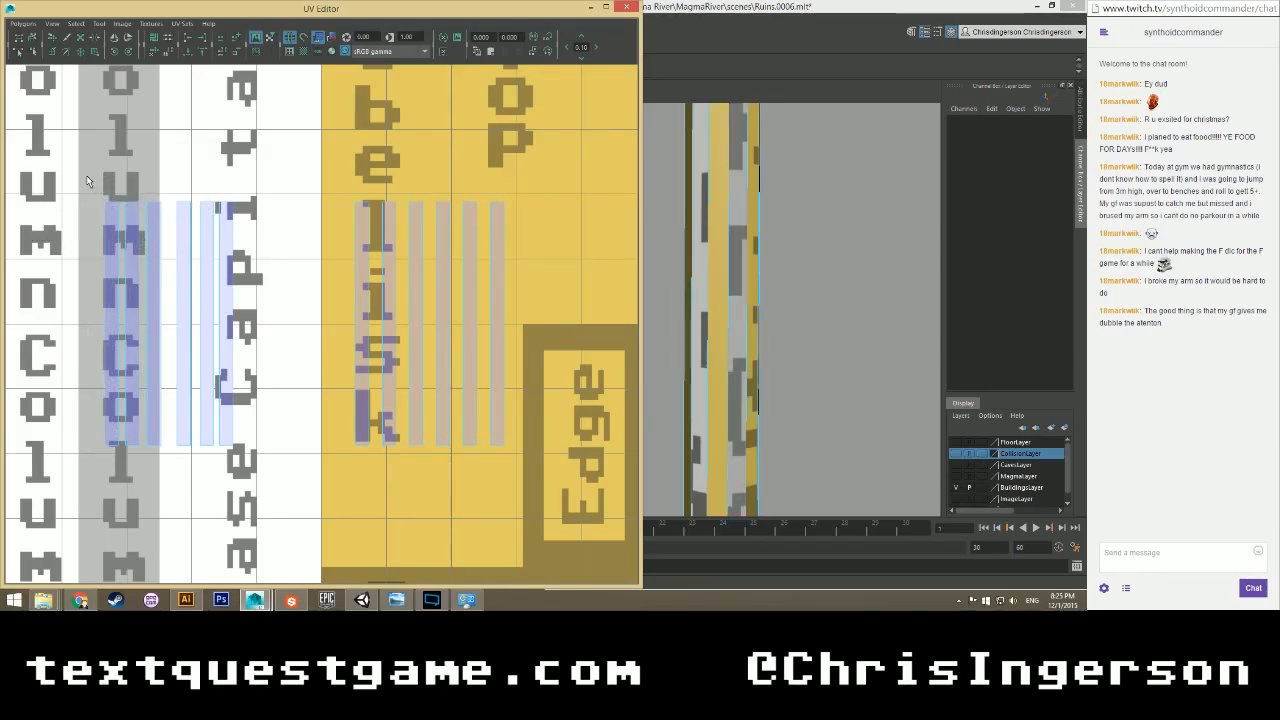
drag(222, 453, 128, 243)
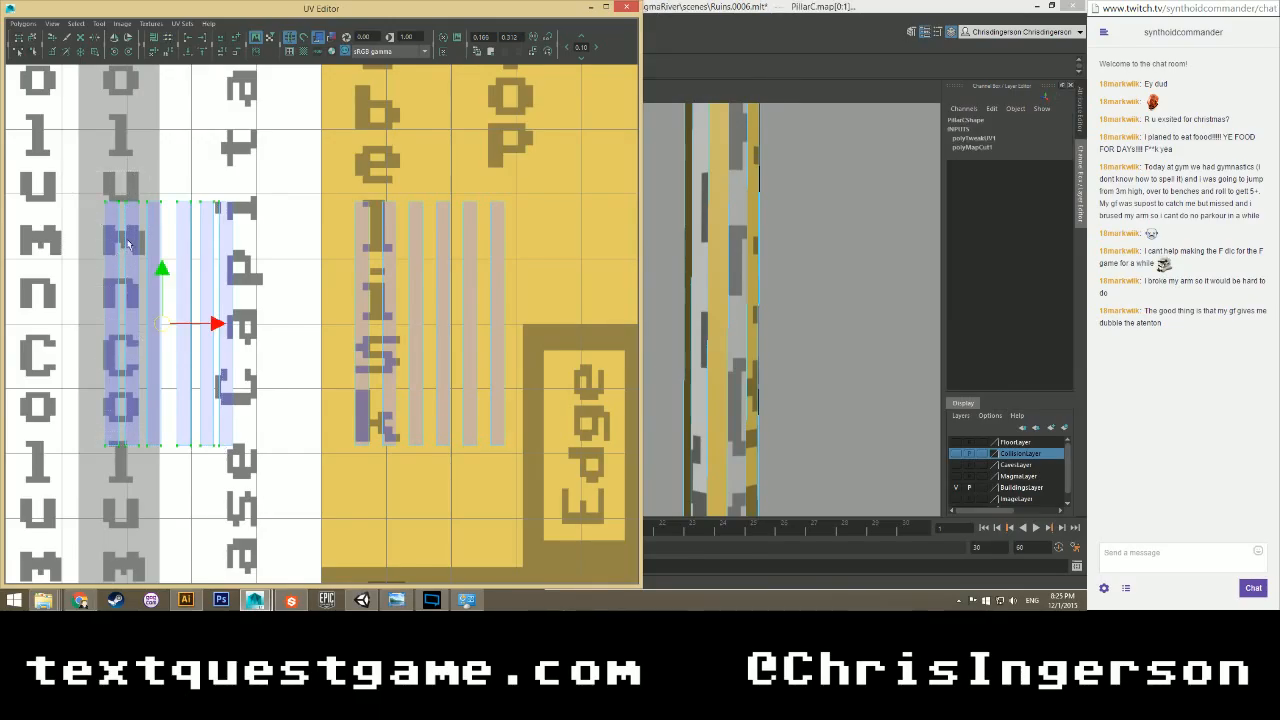
drag(113, 188, 124, 462)
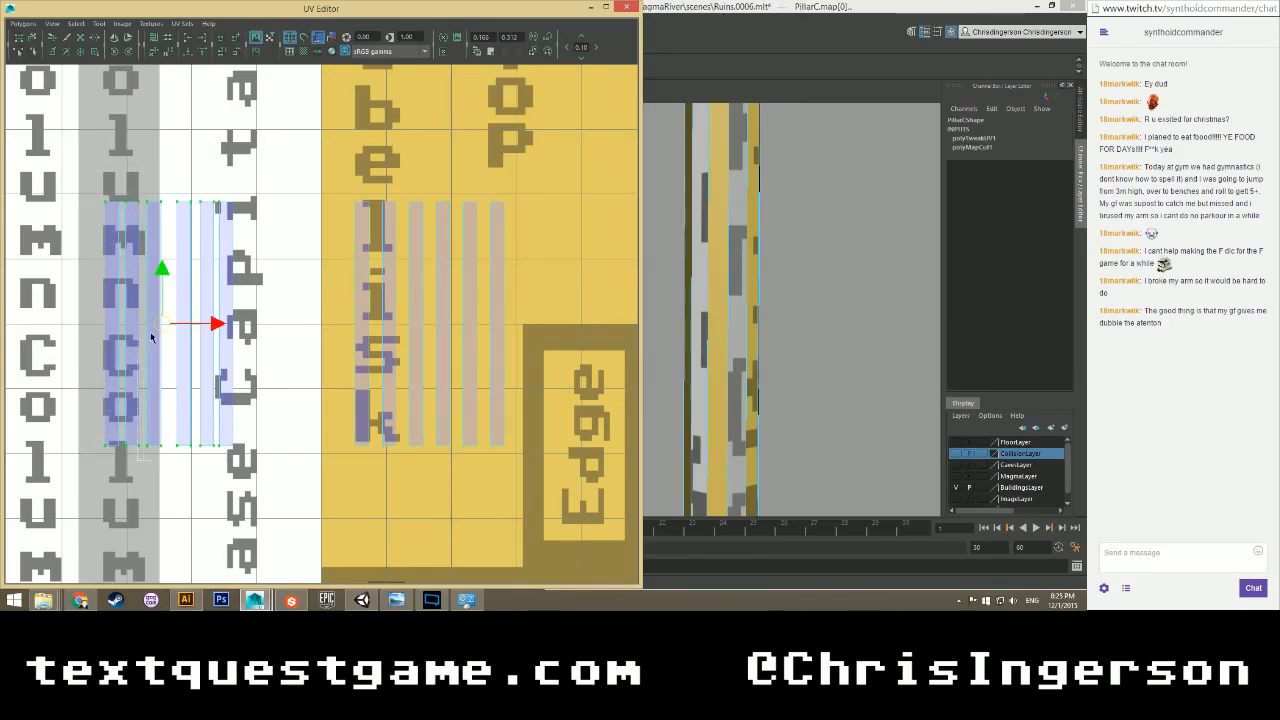
drag(157, 199, 168, 442)
Align the left strips' UVs to min U and move the collapsed strip onto the first Column stripe.
click(188, 38)
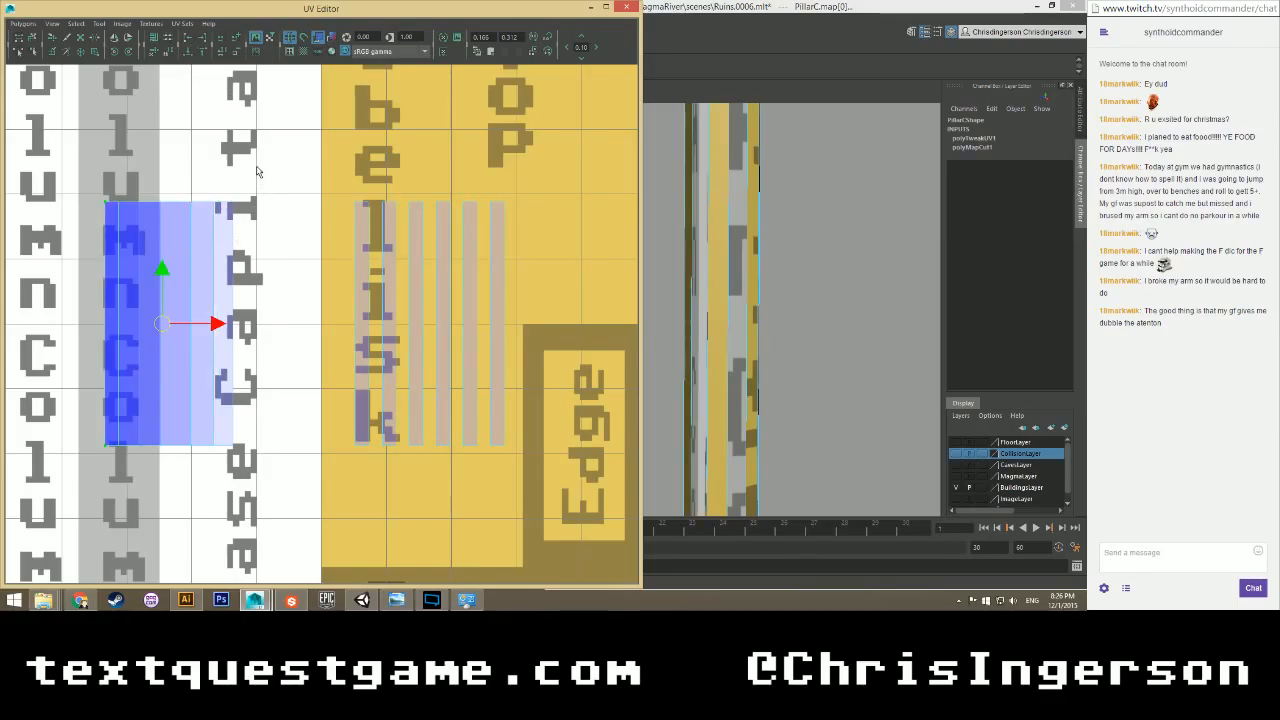
drag(140, 429, 115, 469)
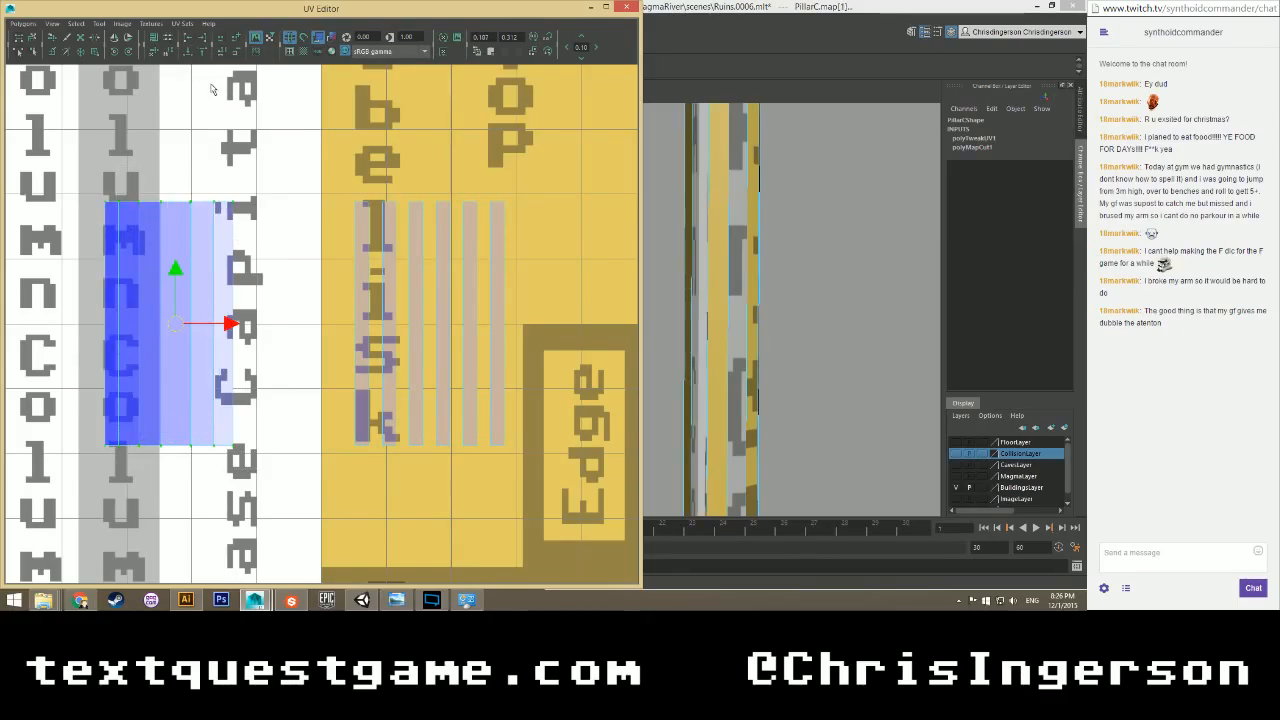
click(189, 39)
right_drag(113, 238, 112, 270)
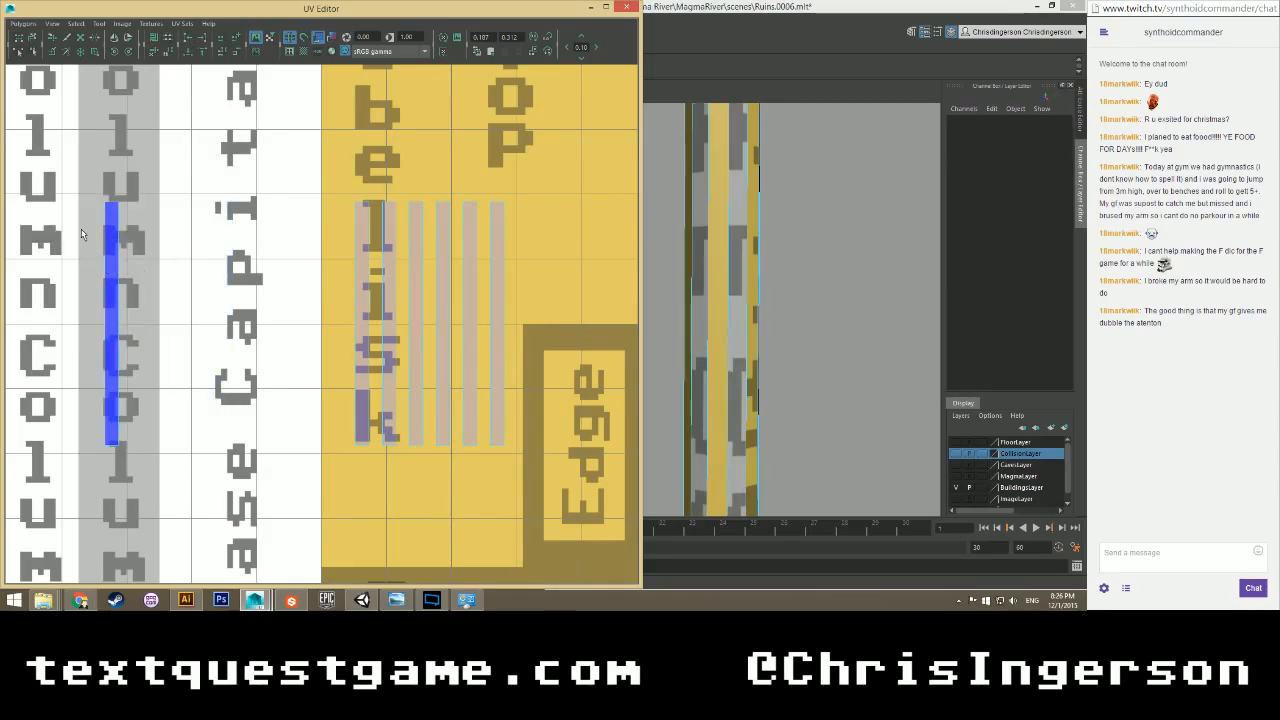
drag(140, 292, 98, 335)
scroll(752, 336, down, 5)
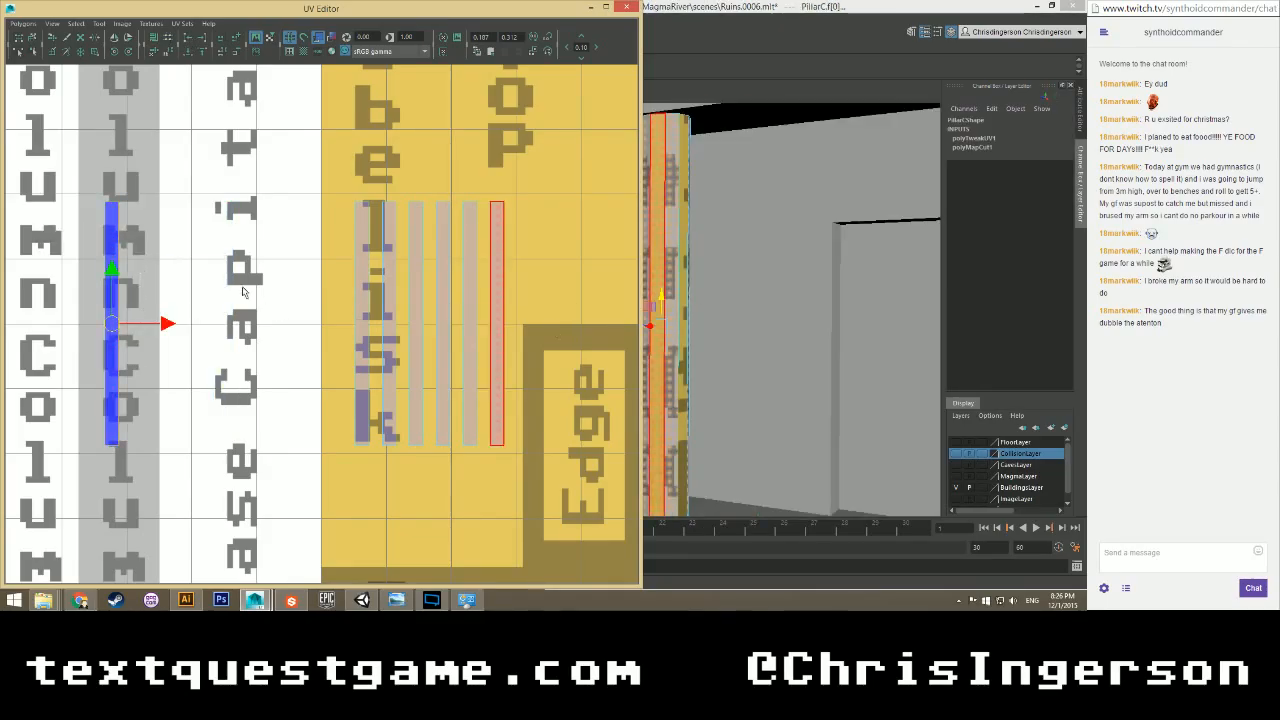
scroll(183, 273, down, 2)
drag(205, 324, 148, 324)
scroll(330, 323, up, 2)
Collapse the Obelisk strips' UVs into a vertical strip and slide it onto the Column stripe.
right_click(368, 272)
right_drag(368, 272, 418, 271)
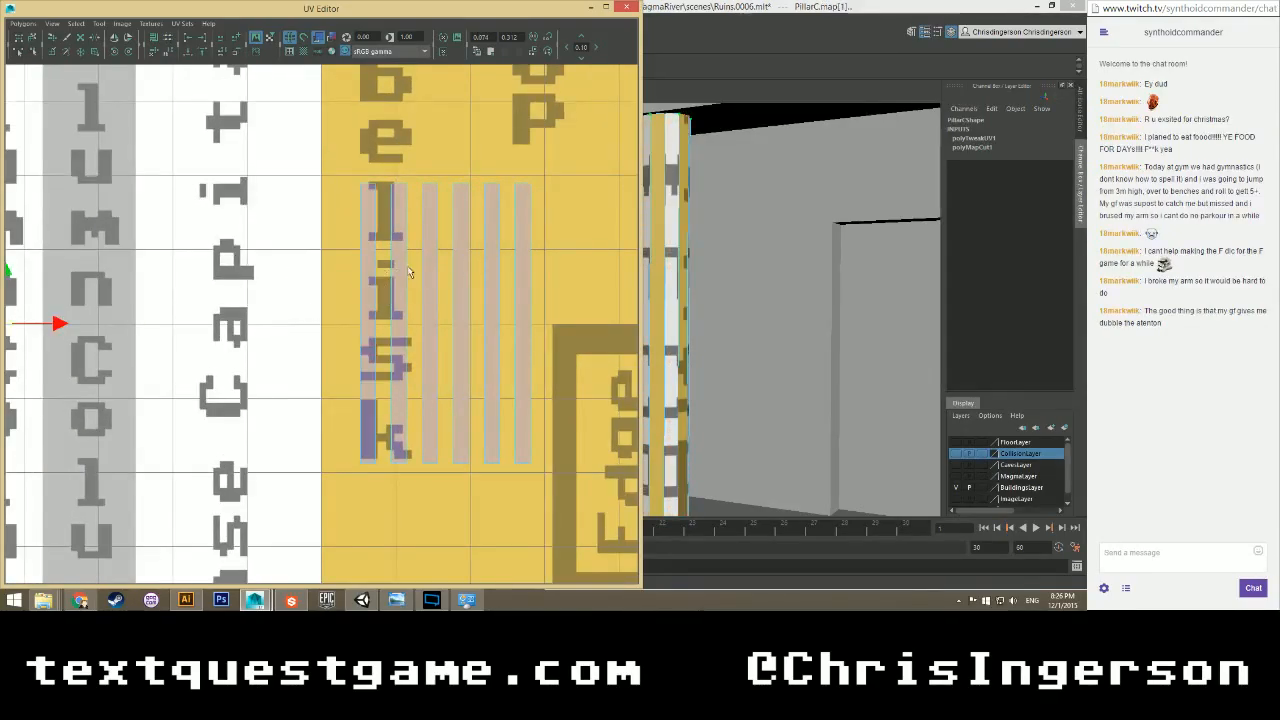
drag(334, 156, 514, 481)
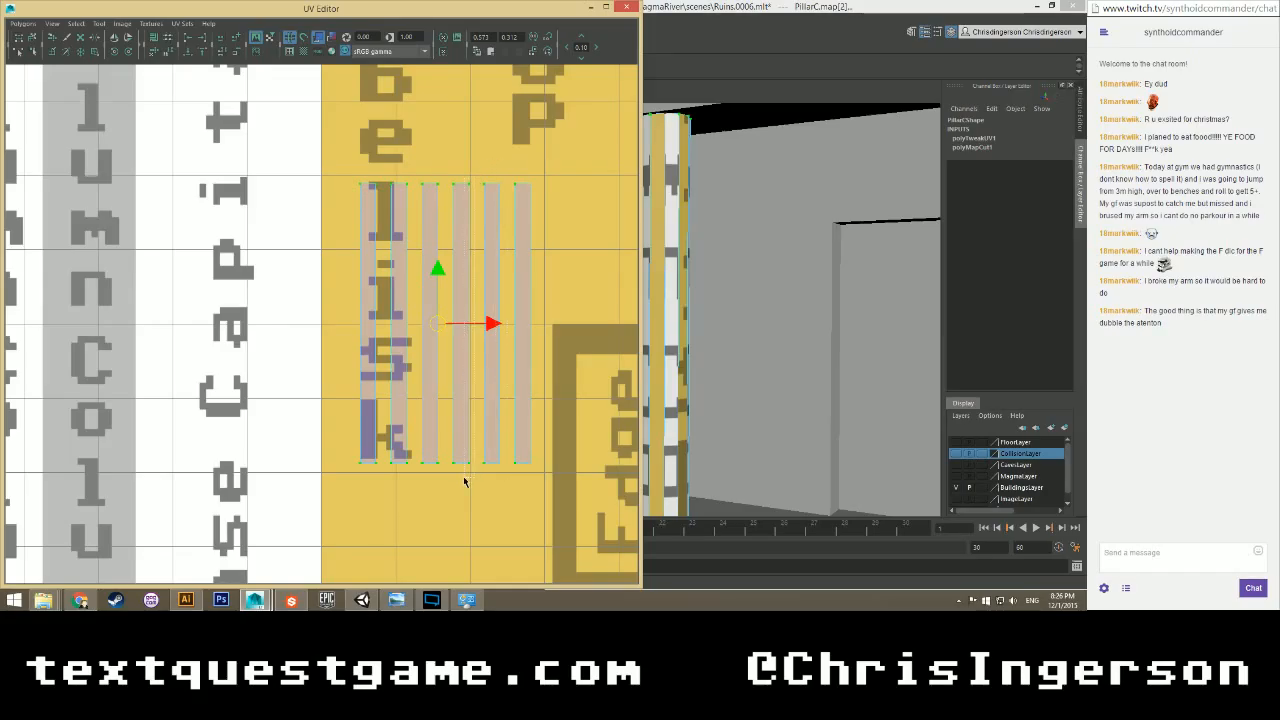
click(370, 203)
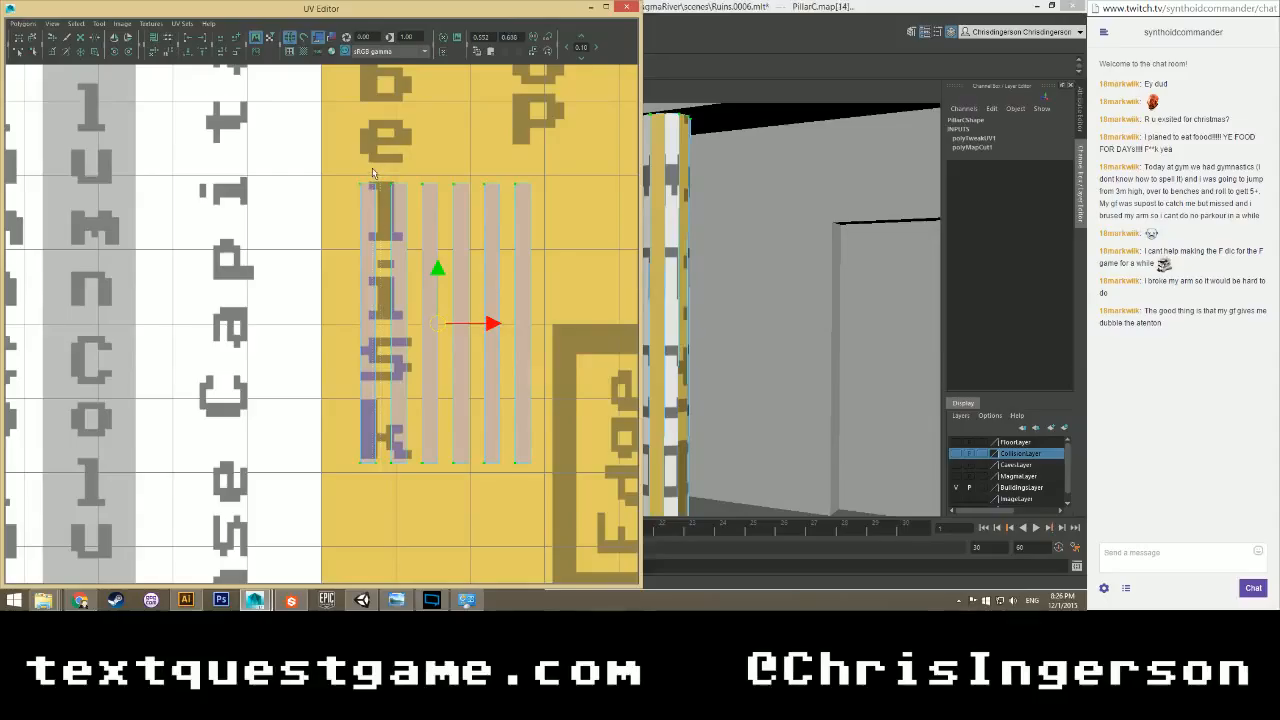
click(191, 40)
drag(542, 178, 372, 476)
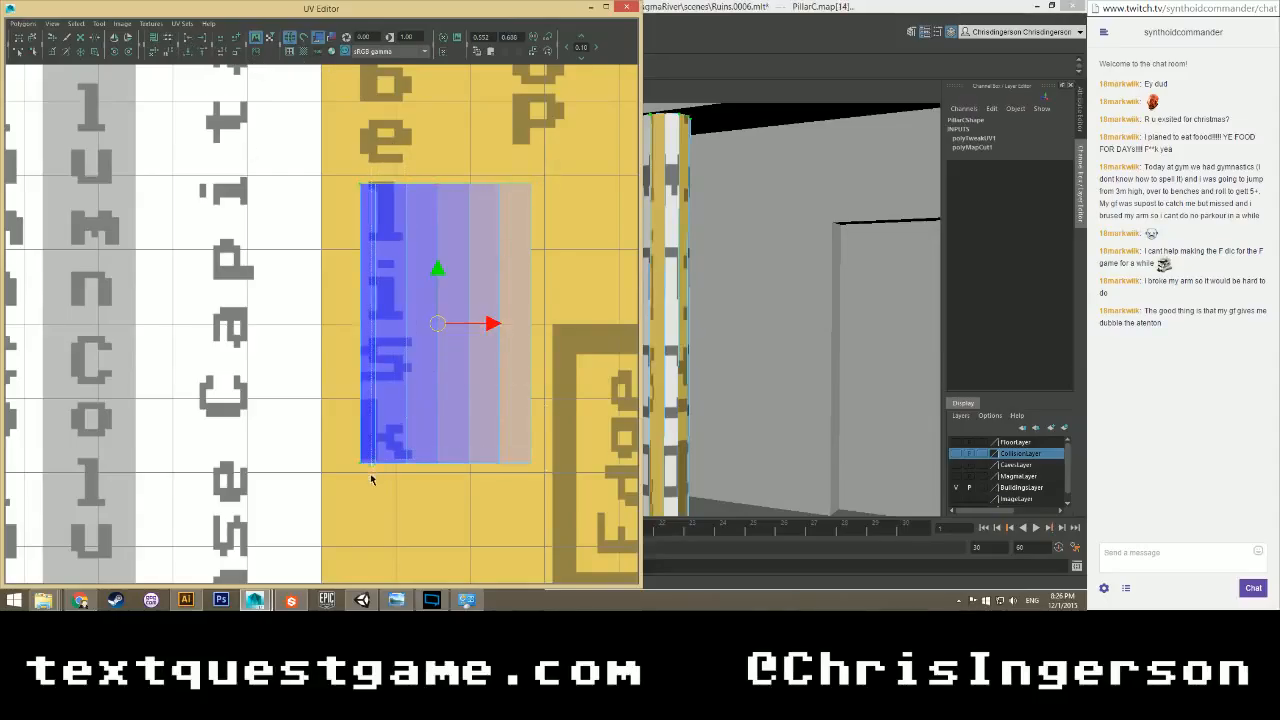
click(189, 42)
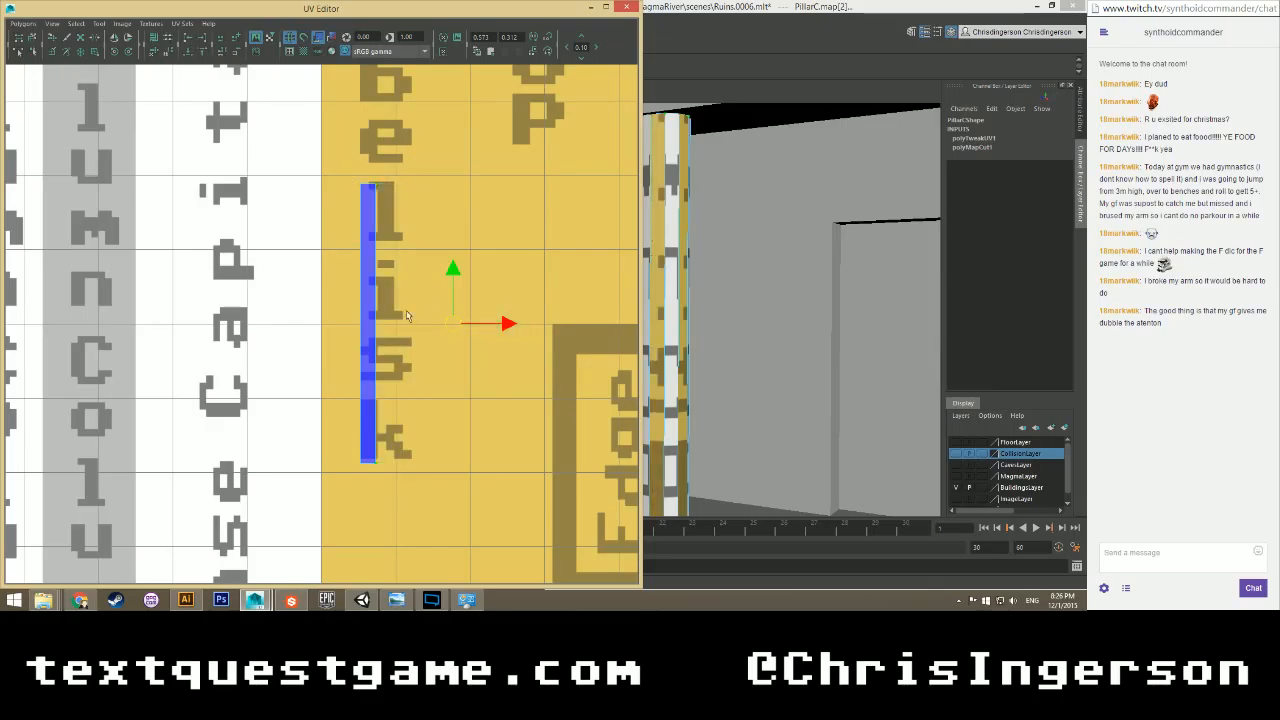
right_drag(367, 262, 367, 291)
drag(393, 297, 247, 331)
scroll(326, 330, down, 3)
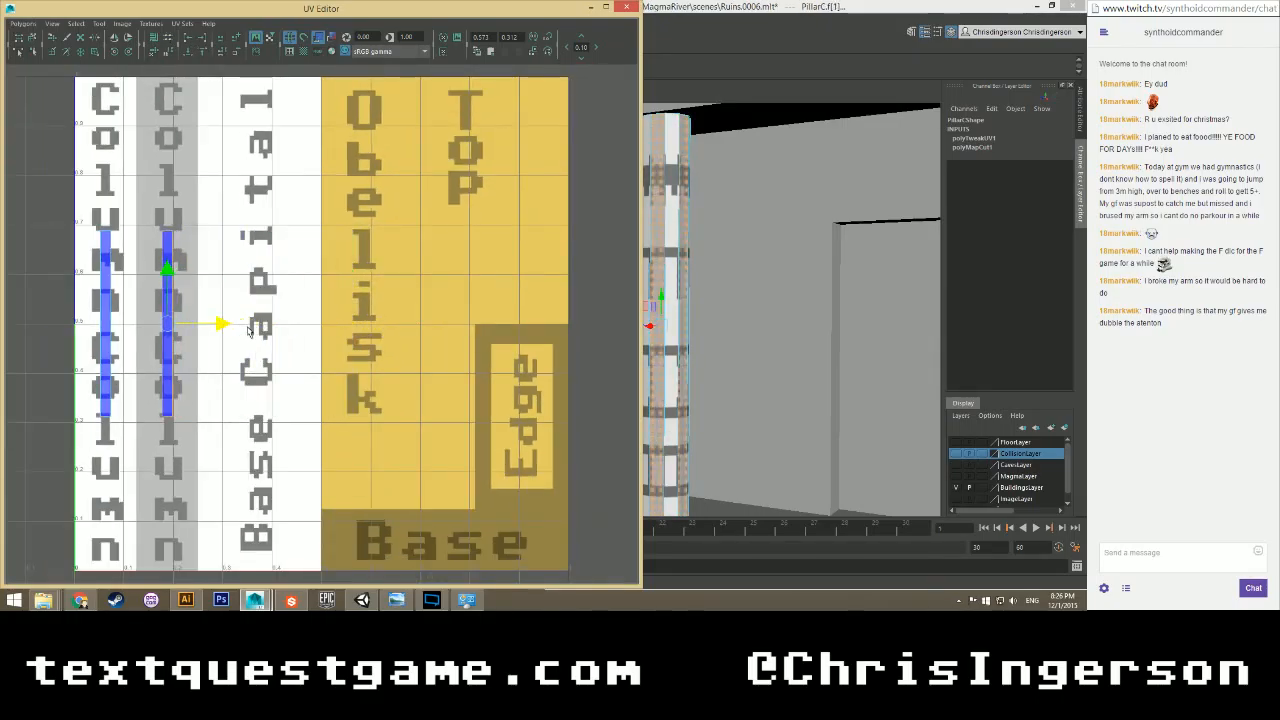
Scale up the first-column UV strip, undoing a trial scale of the second strip.
click(330, 310)
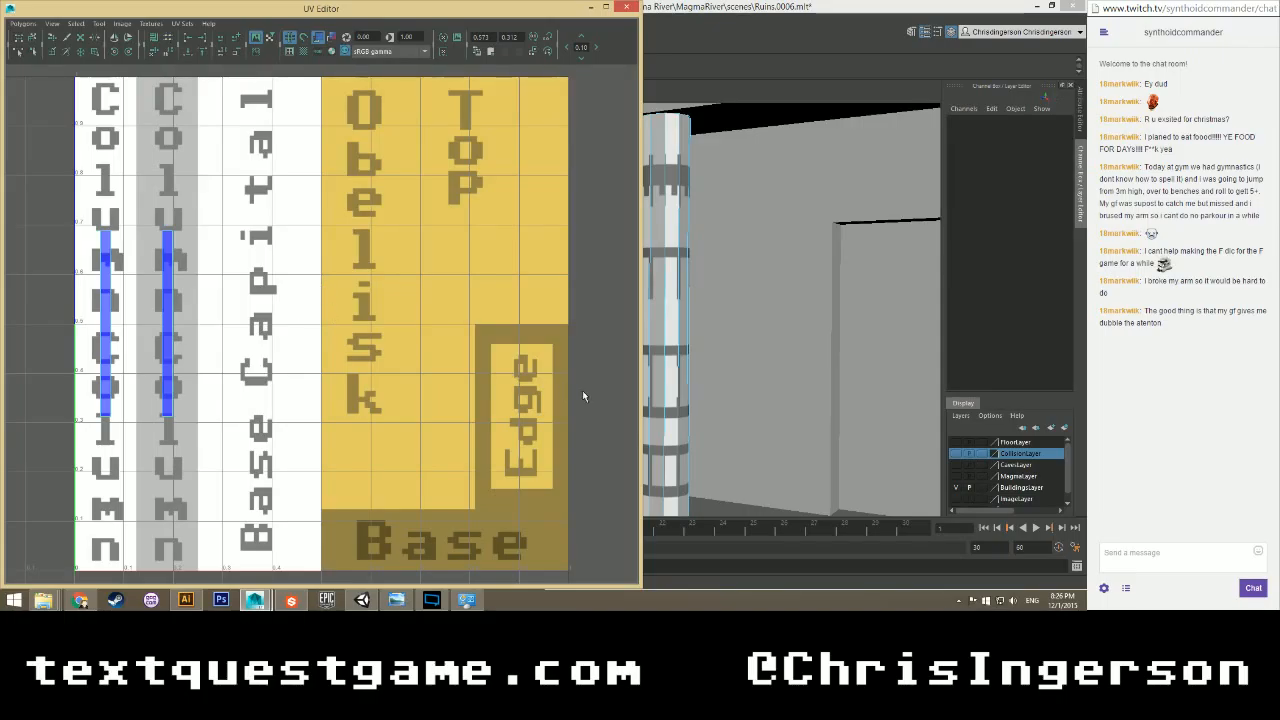
scroll(691, 361, up, 3)
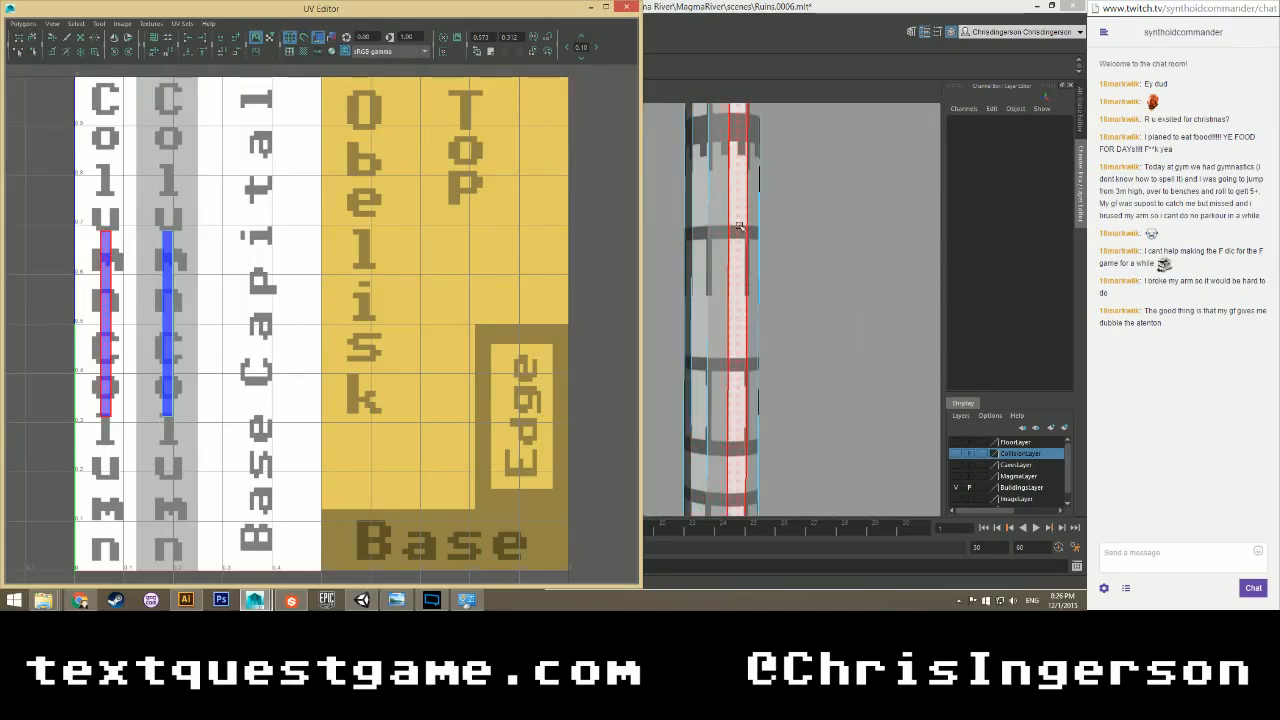
mouse_move(742, 275)
alt+mouse_down()
mouse_move(734, 246)
mouse_move(729, 274)
alt+mouse_up()
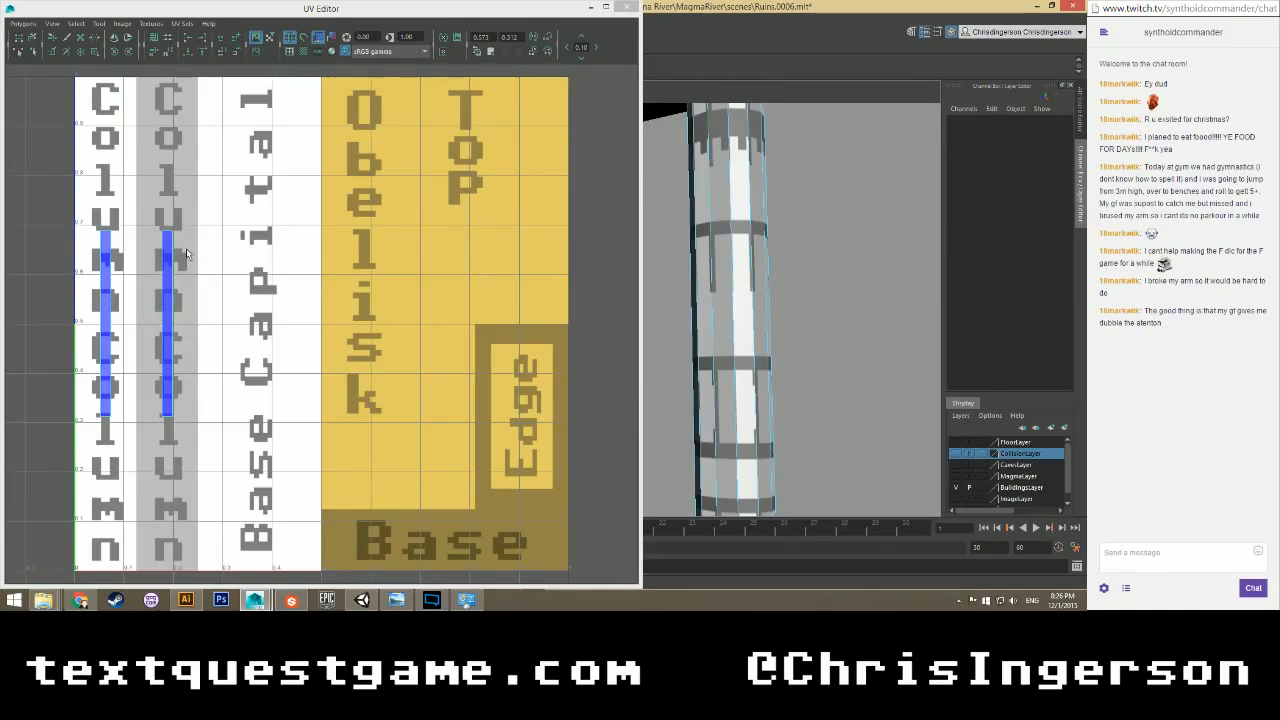
mouse_move(97, 267)
right_down()
mouse_move(101, 254)
mouse_move(114, 266)
mouse_move(96, 284)
right_up()
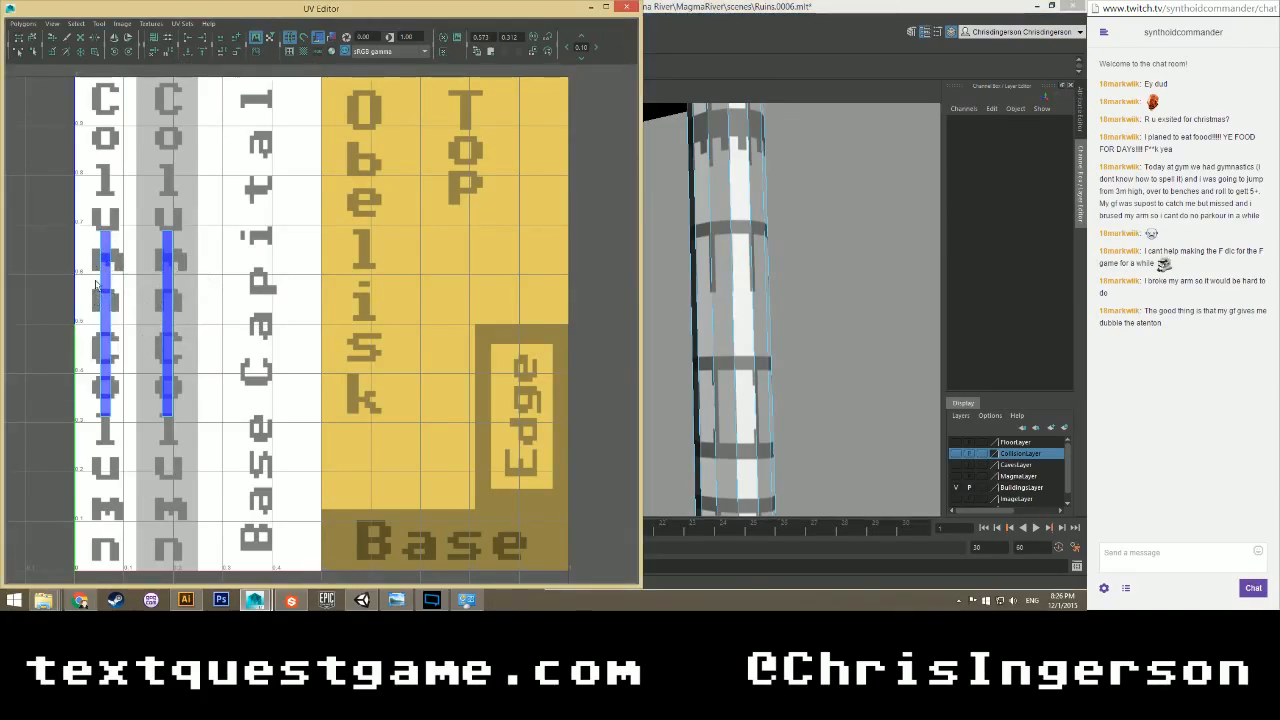
click(119, 340)
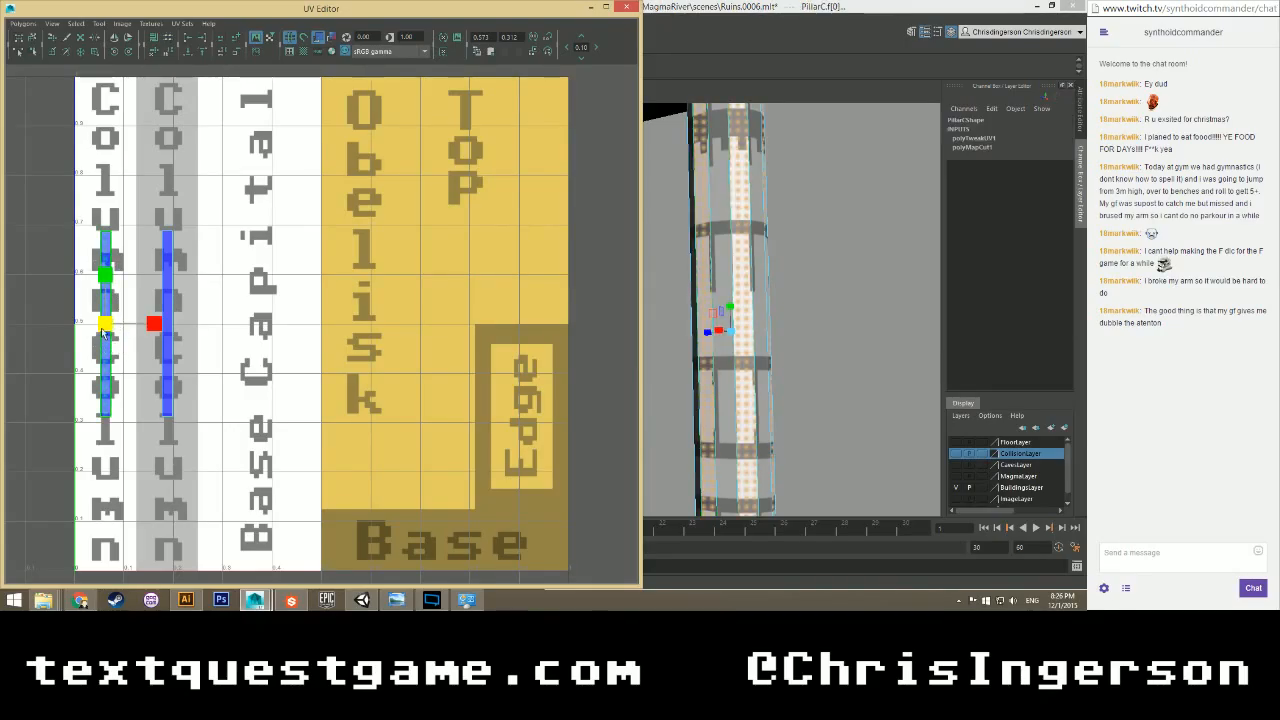
drag(105, 325, 186, 266)
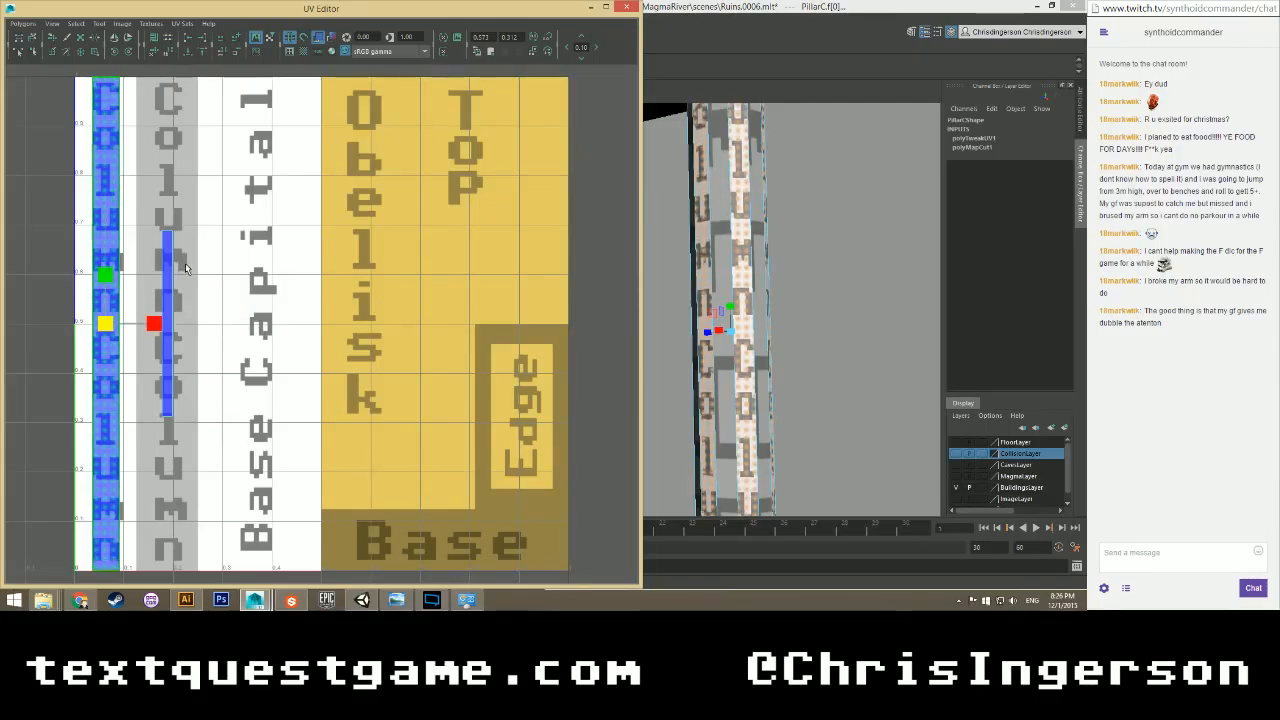
click(171, 267)
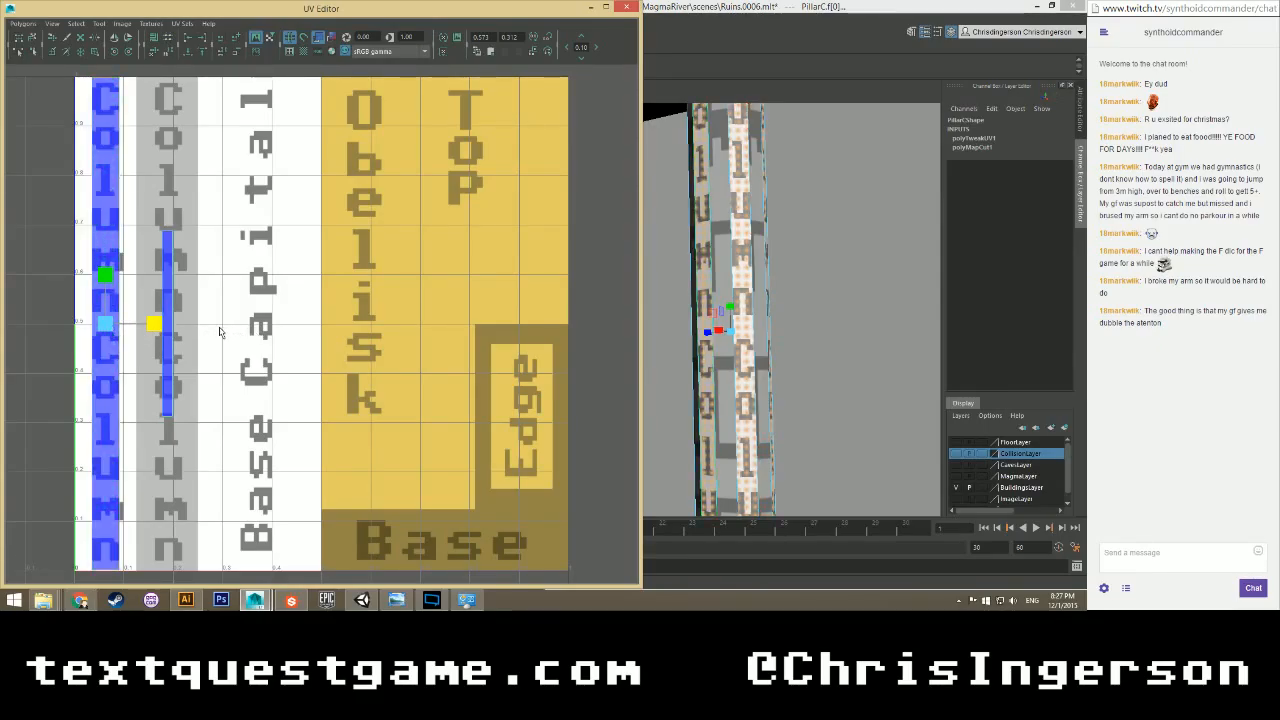
key(ctrl+z)
Scale the first-column UV strip up uniformly.
drag(106, 324, 263, 286)
scroll(228, 306, down, 3)
scroll(722, 328, down, 2)
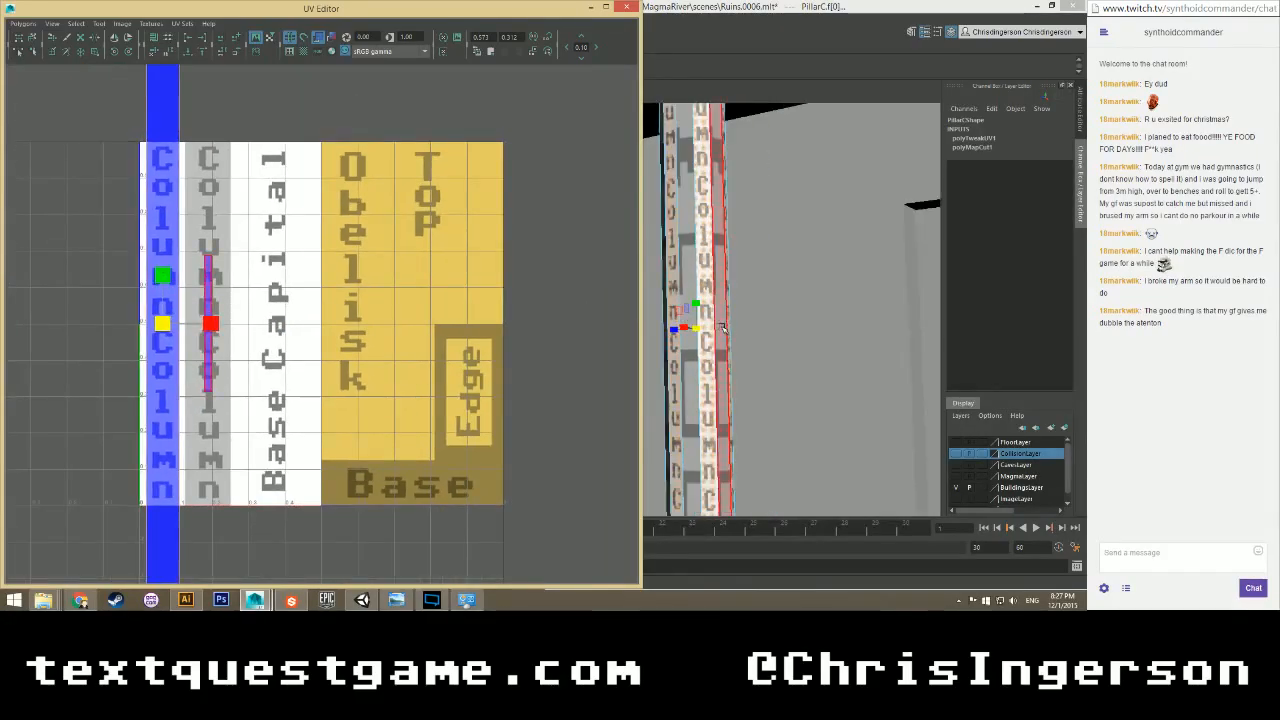
scroll(720, 329, down, 2)
scroll(702, 327, up, 1)
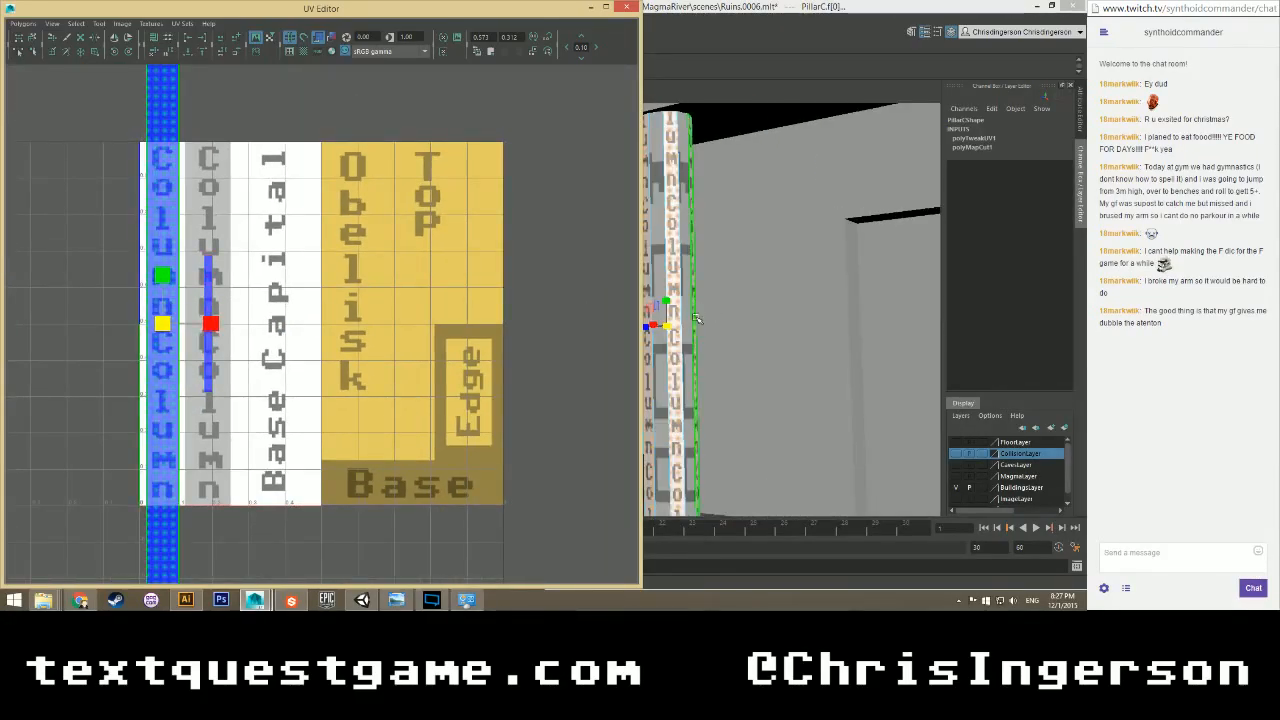
scroll(695, 320, down, 1)
scroll(697, 320, up, 1)
alt+middle_drag(703, 322, 749, 295)
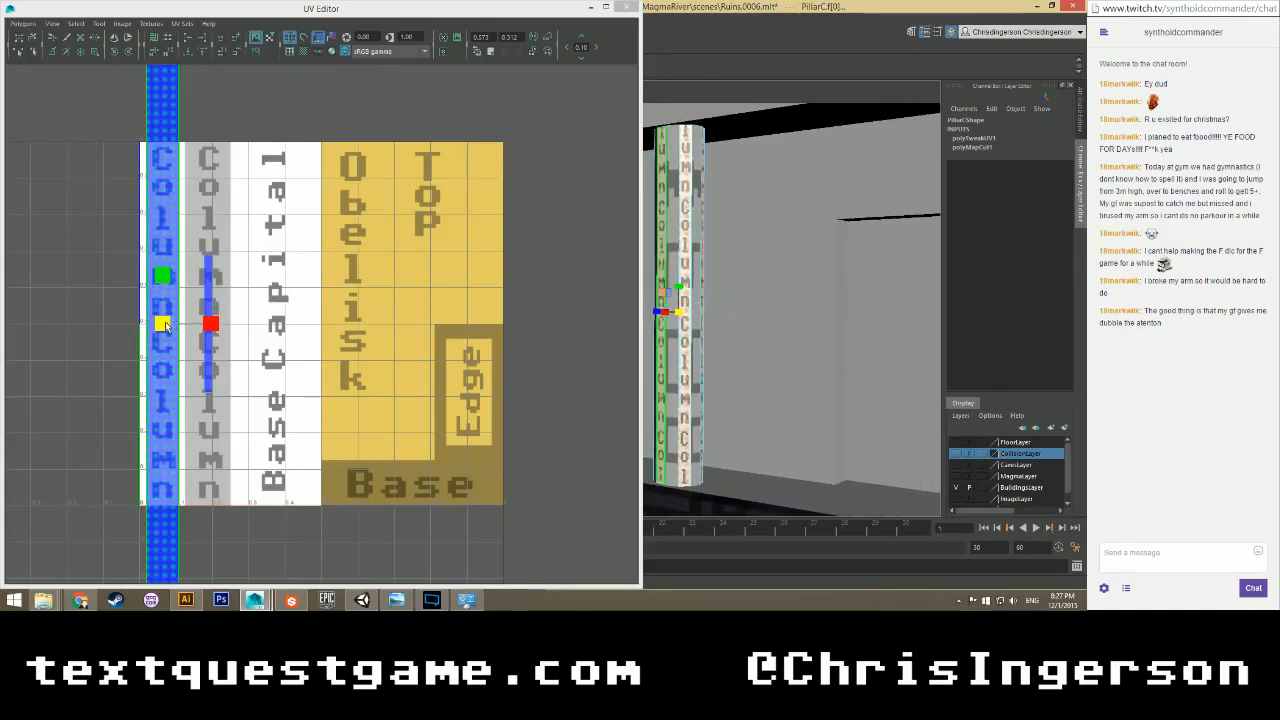
Widen the whole column UV shell to fit the stripe and nudge it slightly down.
click(166, 325)
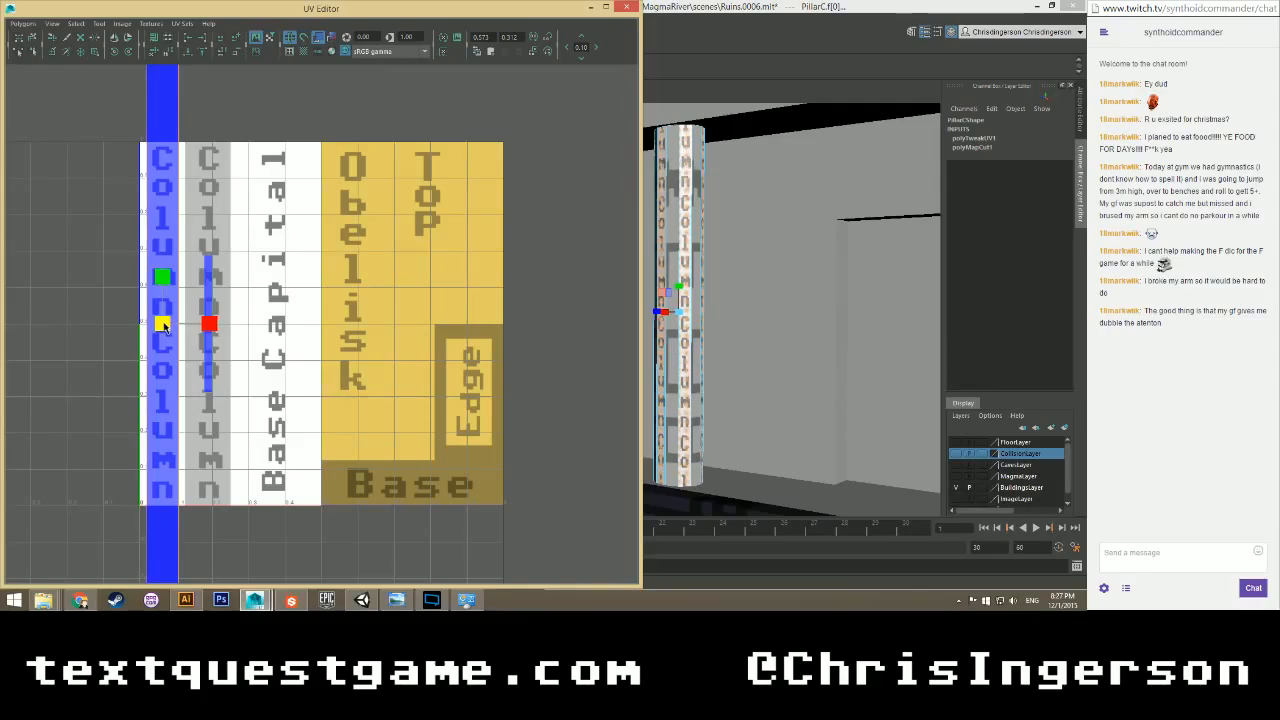
drag(165, 324, 180, 325)
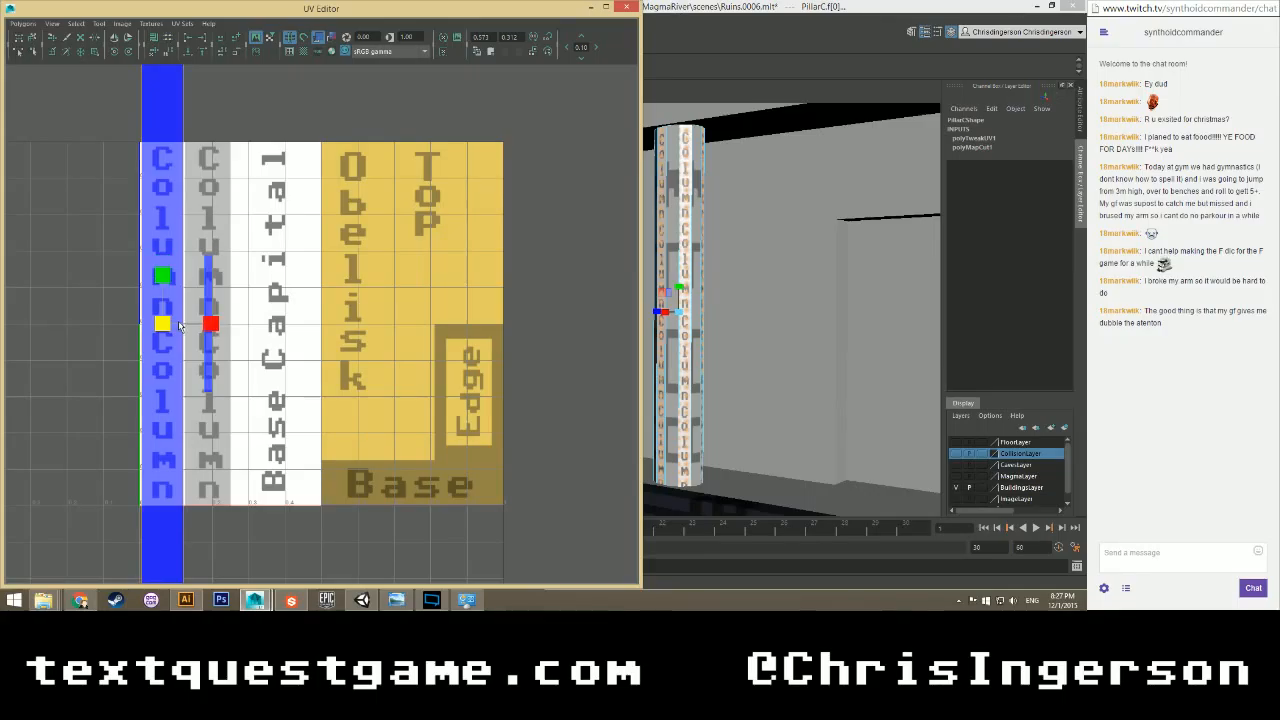
key(w)
drag(163, 272, 164, 280)
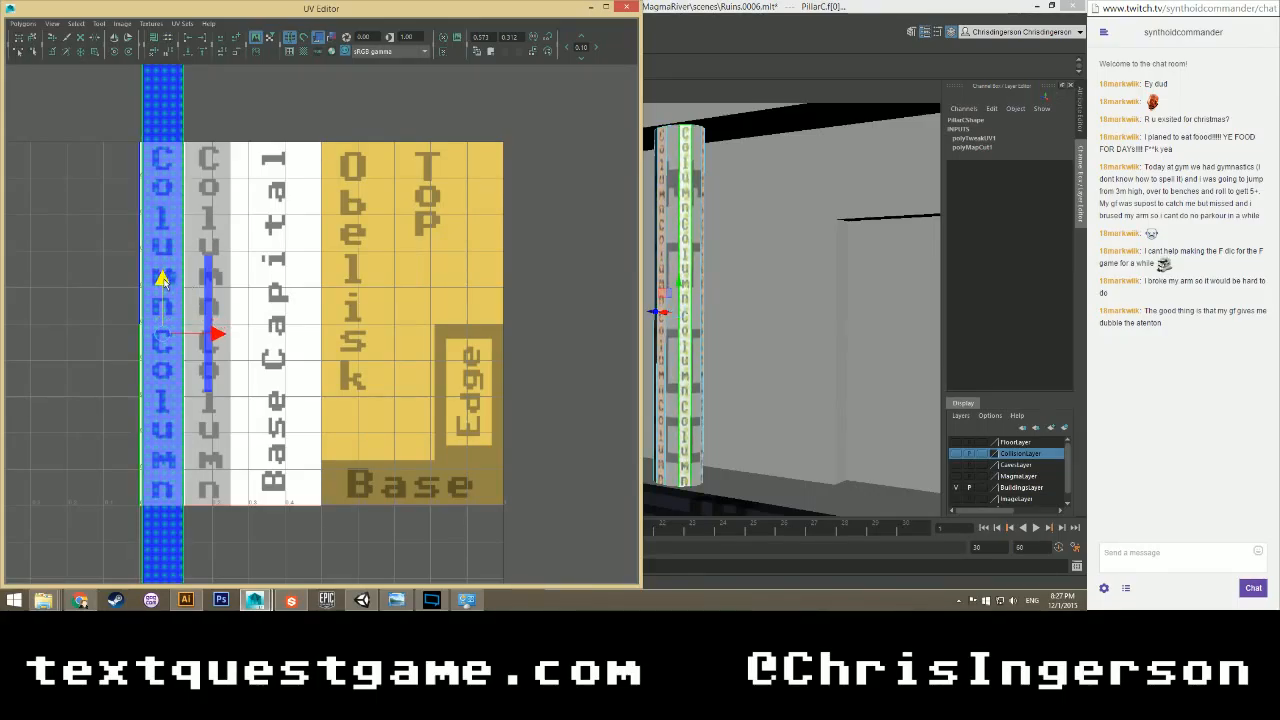
click(241, 523)
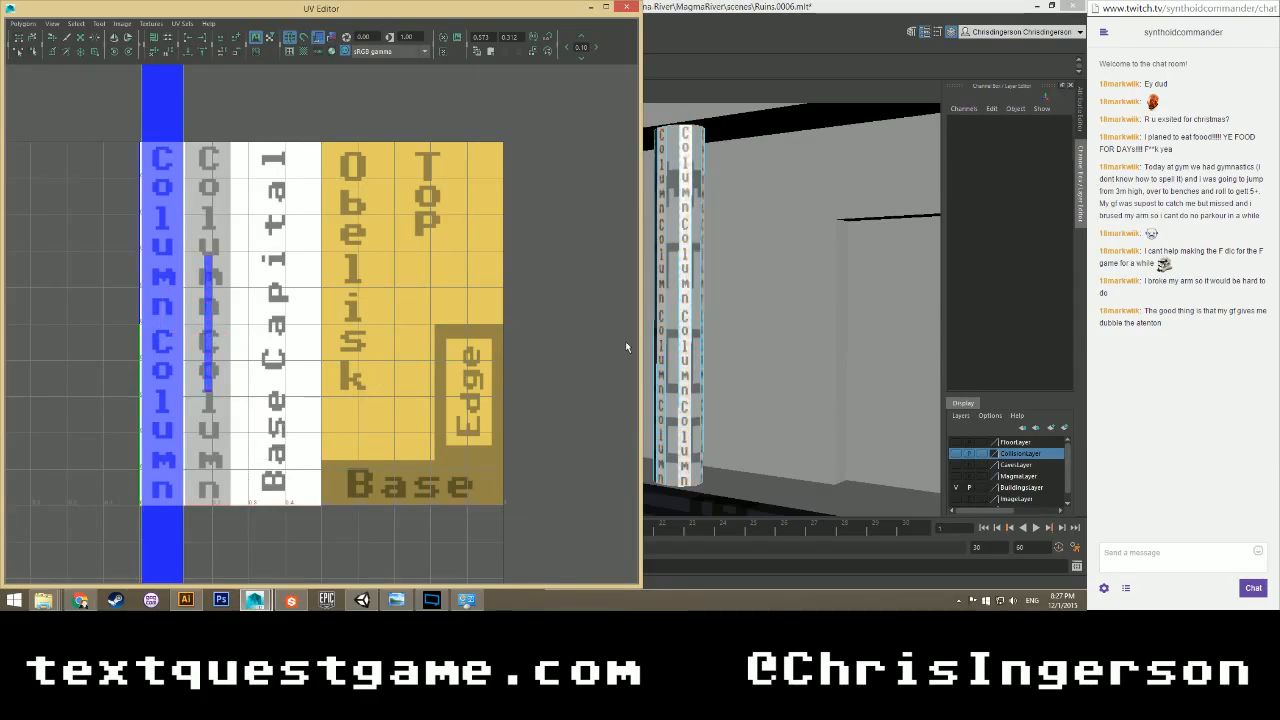
scroll(686, 322, up, 3)
alt+drag(718, 316, 732, 289)
scroll(224, 299, down, 1)
Stretch the pillar's face UV strip to about twice its length and shift it slightly down.
right_drag(221, 299, 220, 323)
drag(243, 309, 211, 327)
key(r)
scroll(288, 284, down, 3)
middle_drag(288, 284, 470, 222)
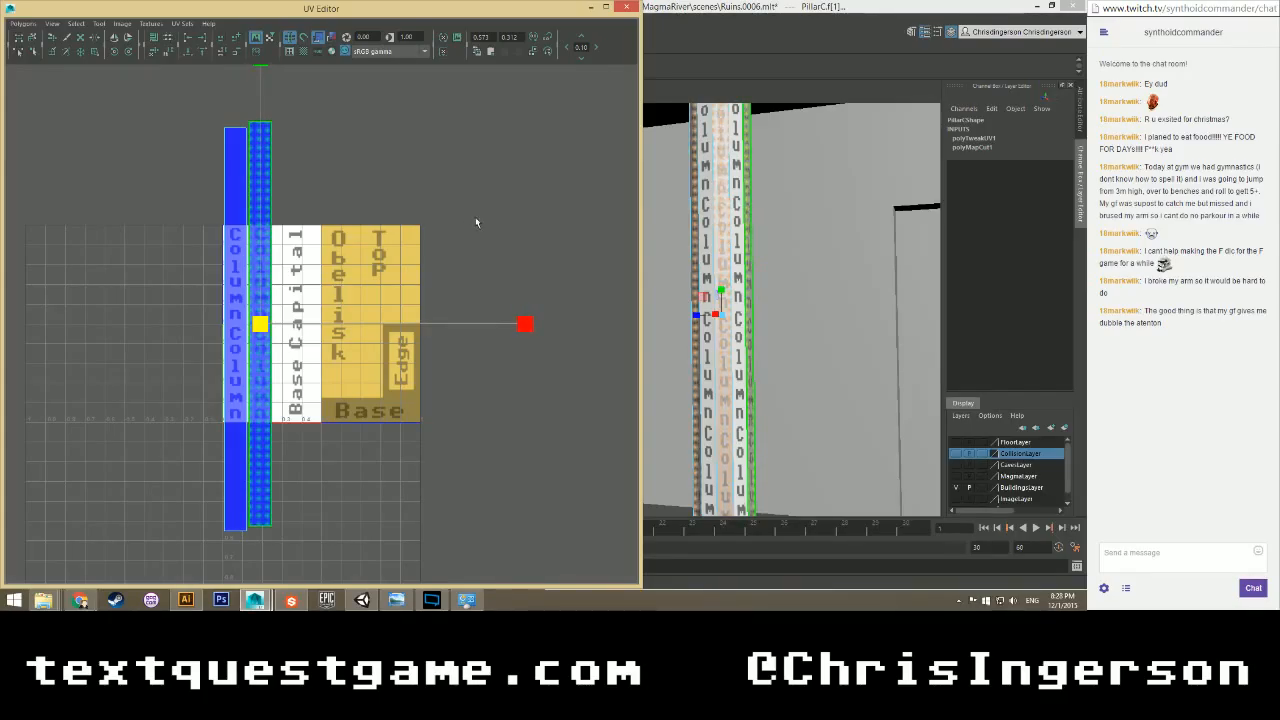
key(w)
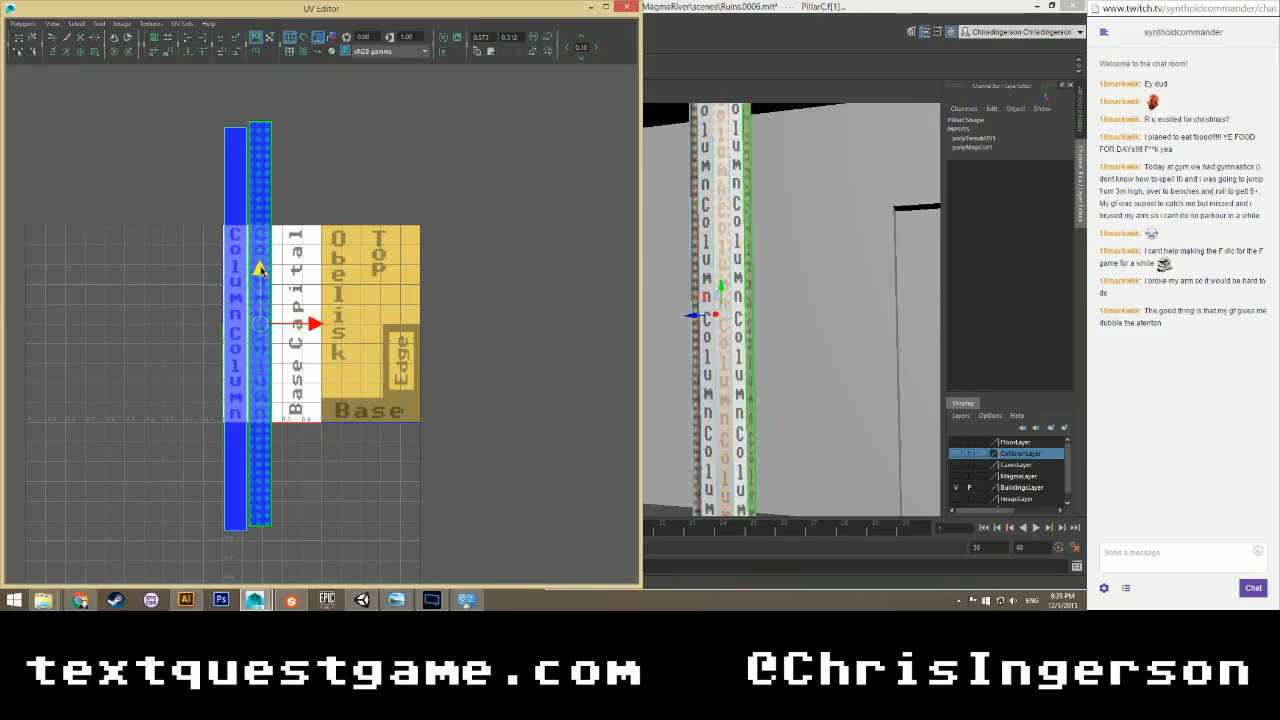
drag(258, 268, 259, 276)
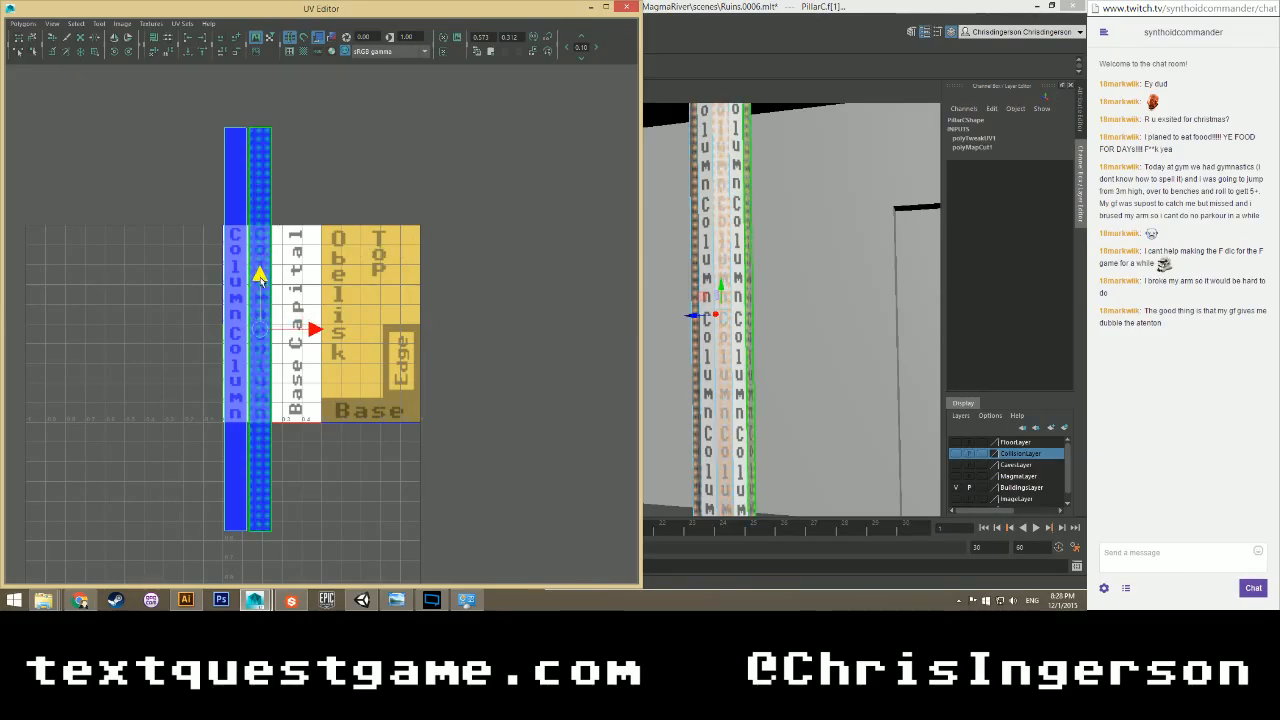
scroll(248, 328, up, 2)
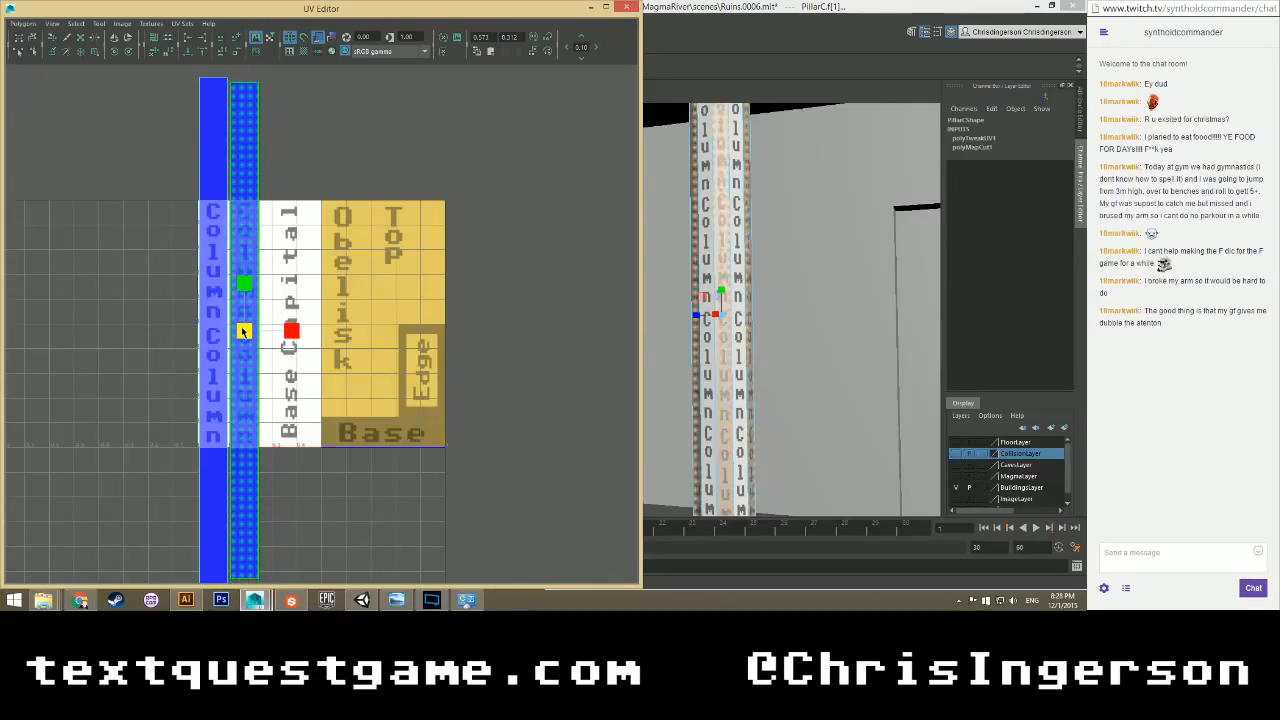
scroll(320, 336, down, 1)
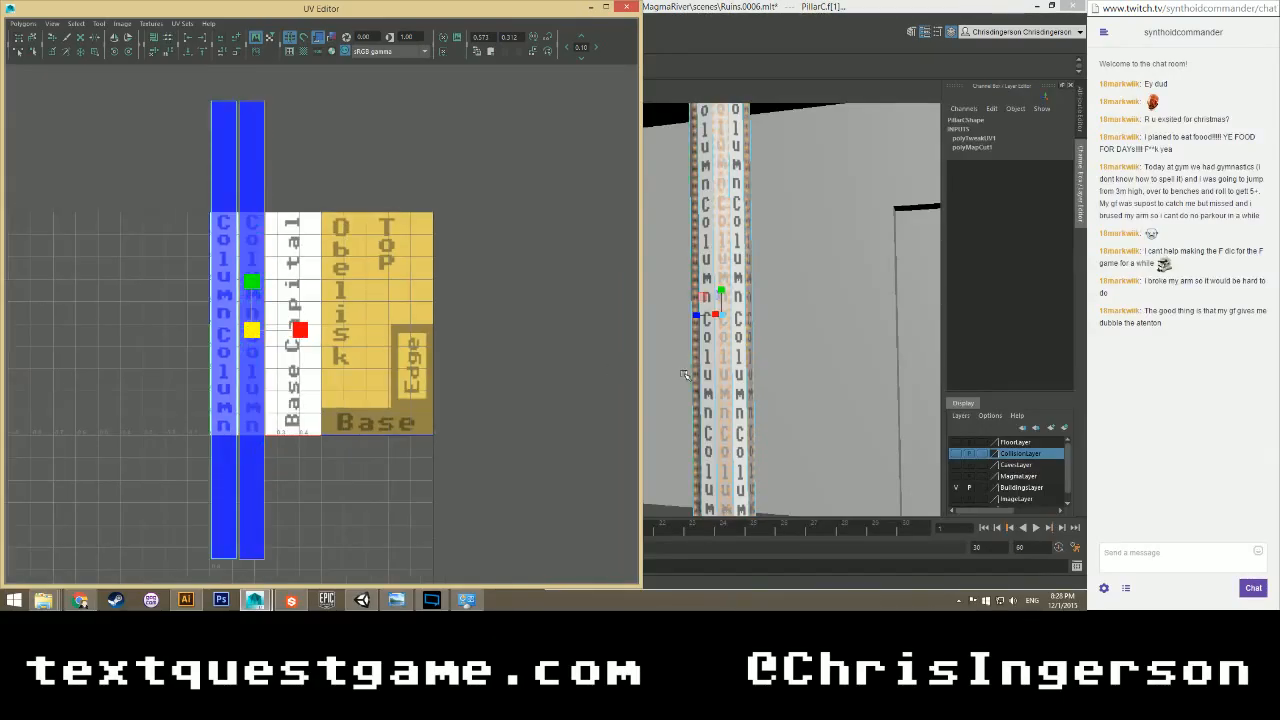
scroll(686, 372, up, 2)
Check the Column lettering on the pillar and drag the UV Editor off-screen.
alt+middle_drag(728, 363, 656, 277)
alt+middle_drag(742, 423, 724, 384)
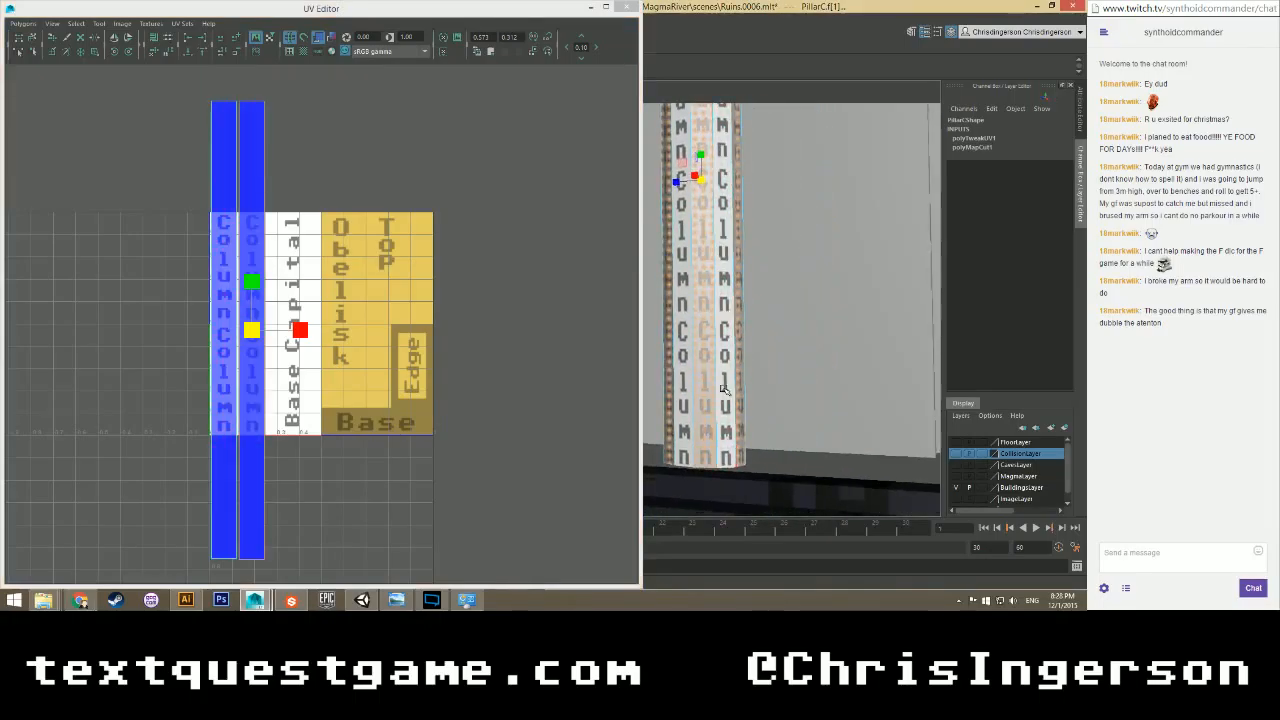
click(378, 482)
alt+drag(705, 352, 568, 334)
click(567, 332)
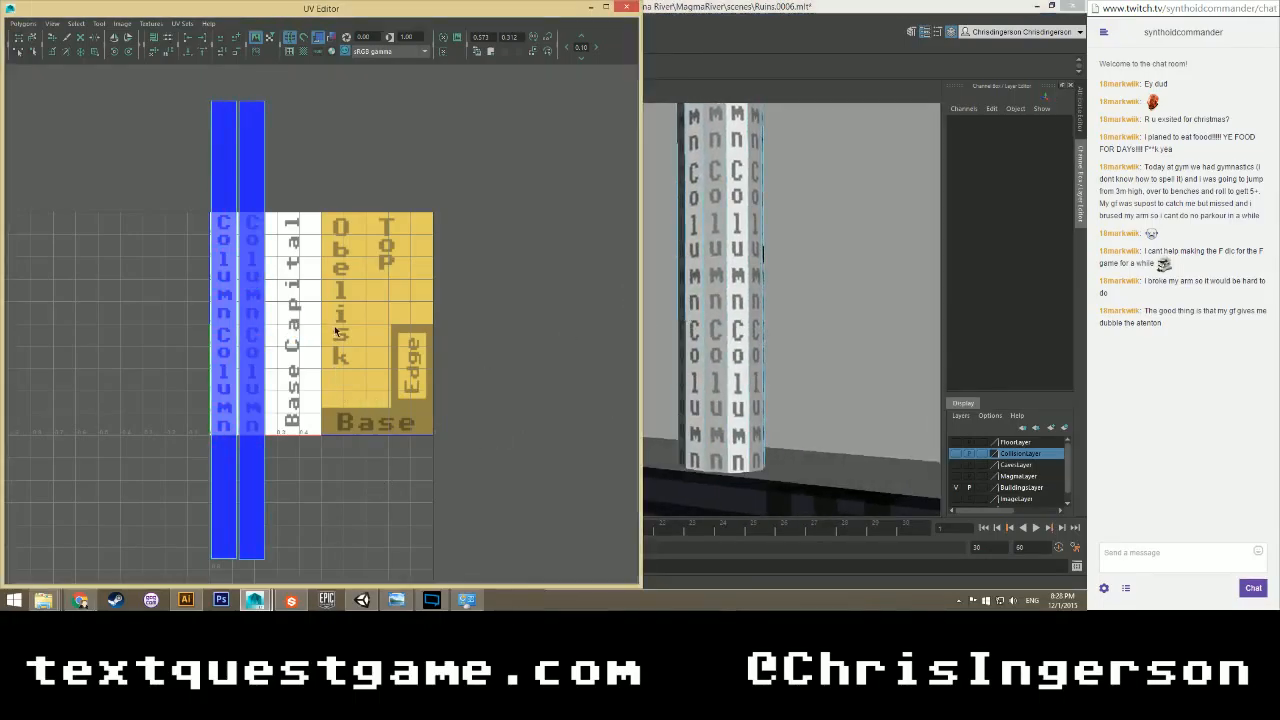
drag(460, 8, 0, 200)
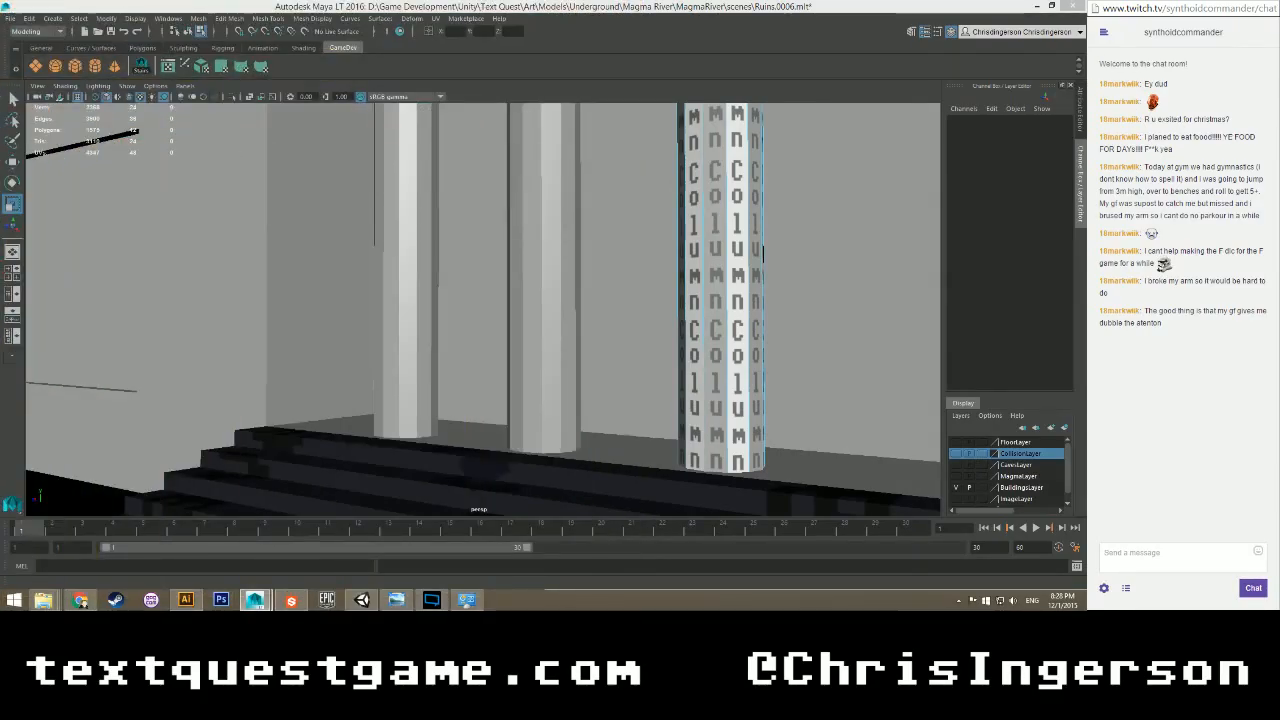
Select PillarC in the perspective view and save the Ruins scene.
click(316, 9)
alt+drag(482, 246, 377, 313)
scroll(377, 313, down, 2)
right_drag(480, 249, 516, 228)
click(484, 252)
mouse_move(486, 296)
alt+mouse_down()
mouse_move(523, 265)
mouse_move(430, 256)
mouse_move(375, 312)
mouse_move(600, 320)
mouse_move(565, 320)
mouse_move(499, 277)
alt+mouse_up()
key(ctrl+s)
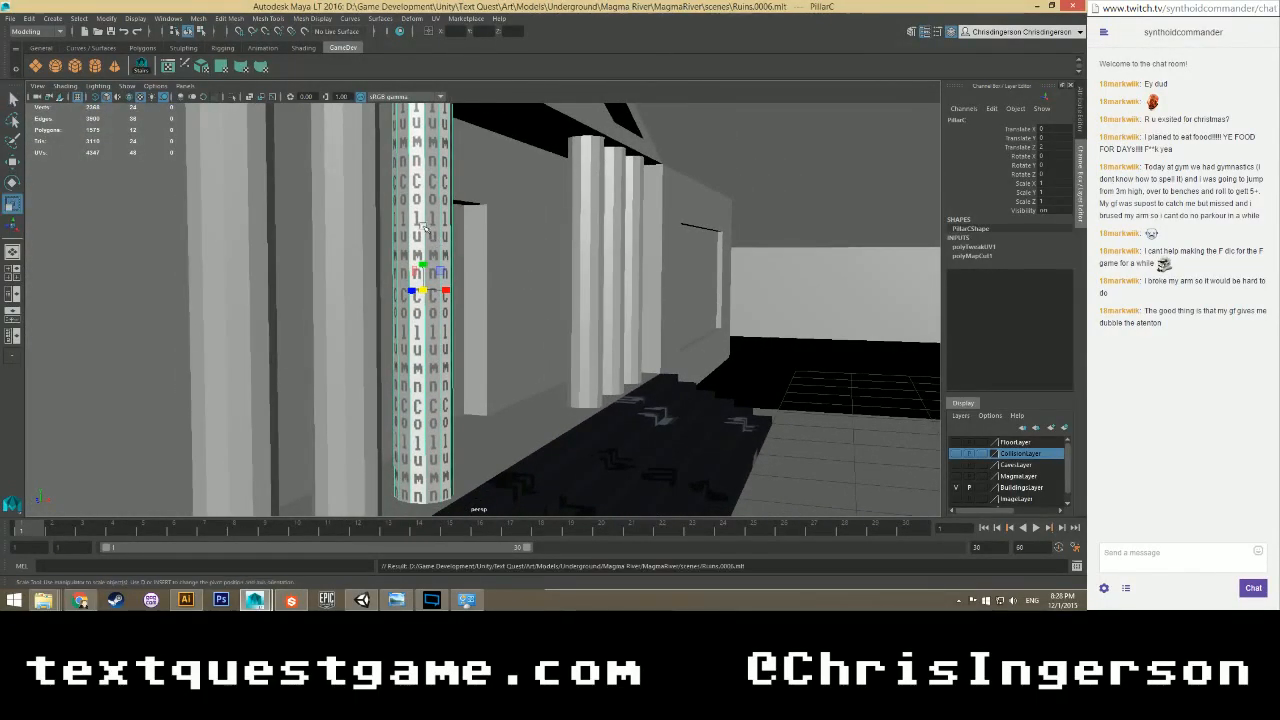
Select the parent MagmaRiver group and save the scene again.
alt+drag(425, 228, 499, 269)
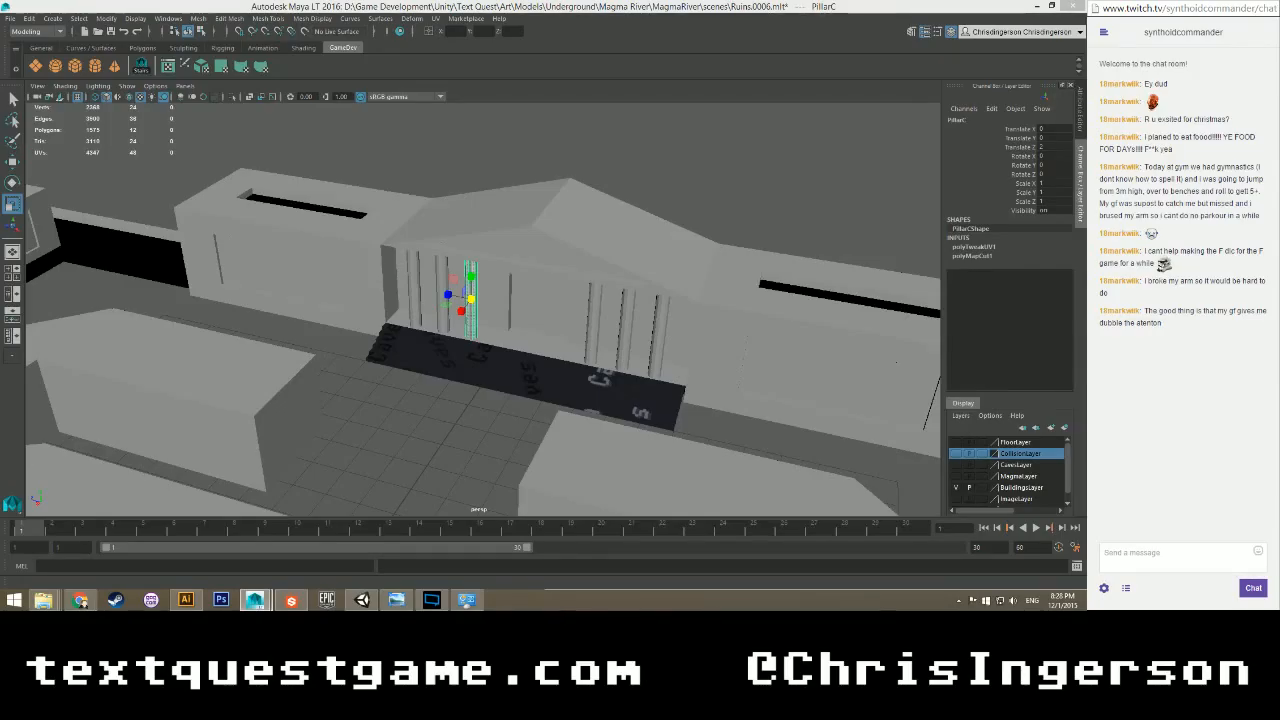
key(Up)
key(q)
key(ctrl+s)
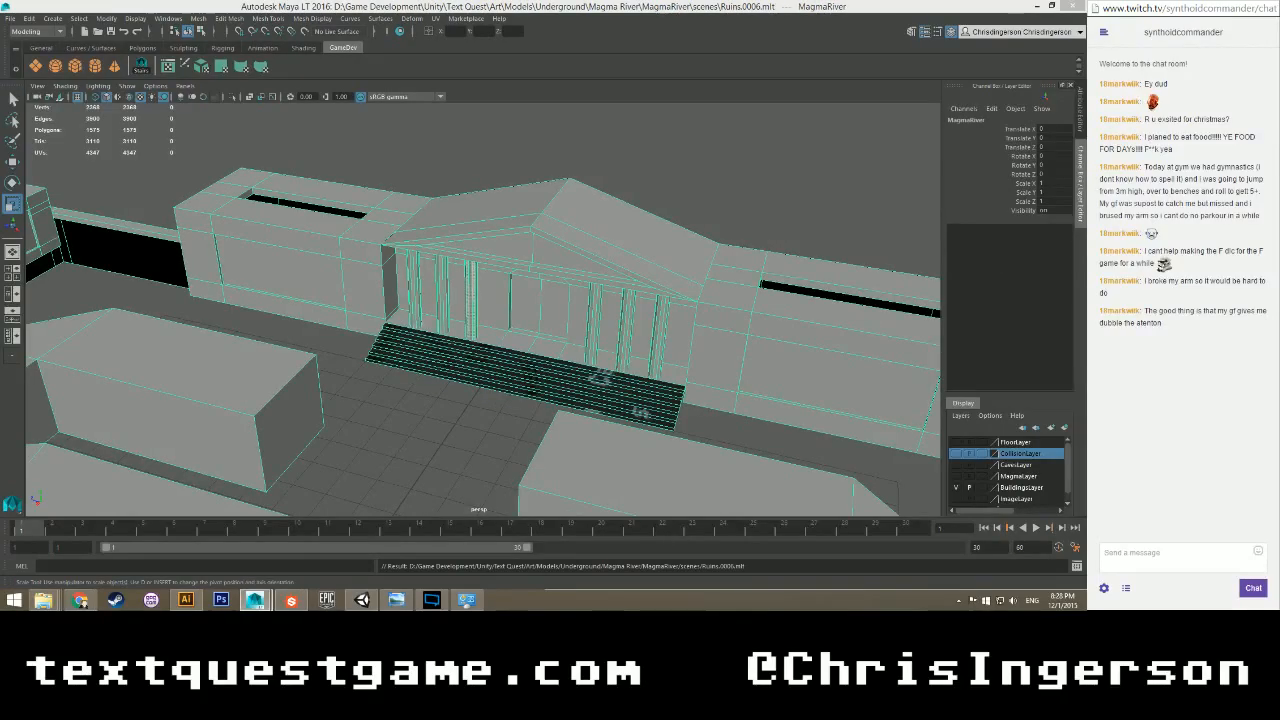
Export the selected MagmaRiver group over the existing MagmaRiver.fbx, confirming the overwrite.
click(9, 18)
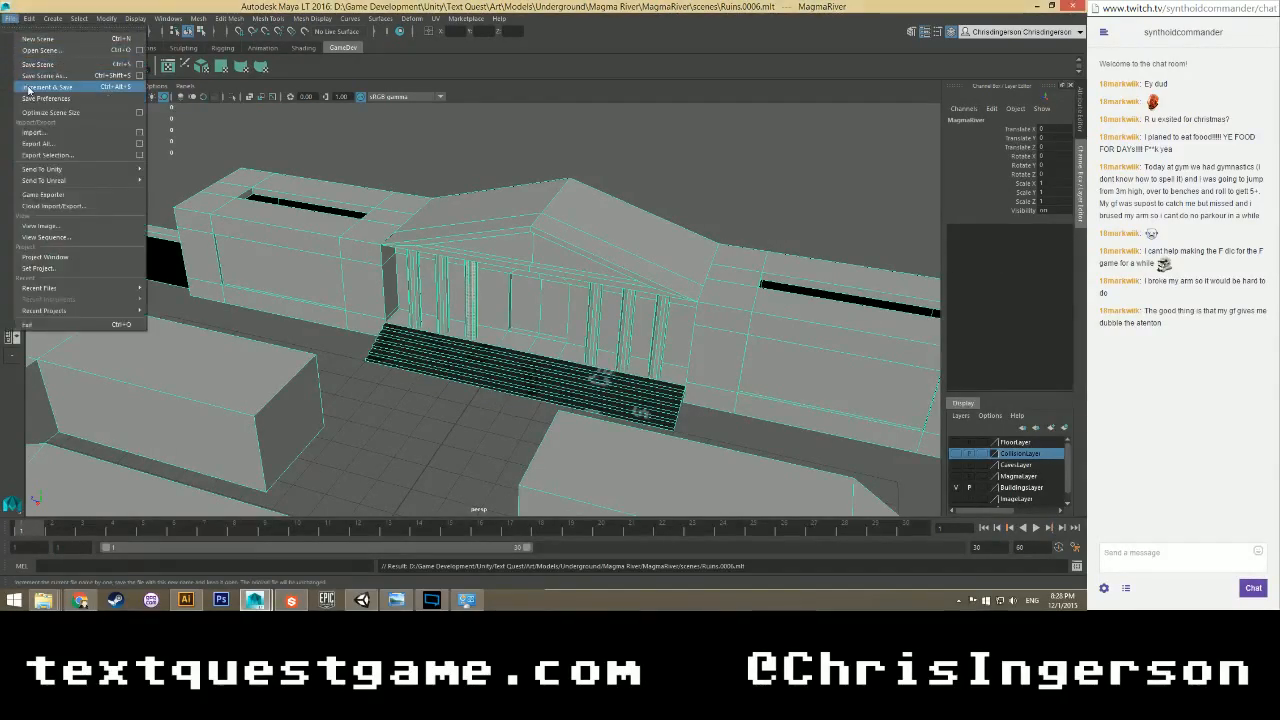
click(45, 155)
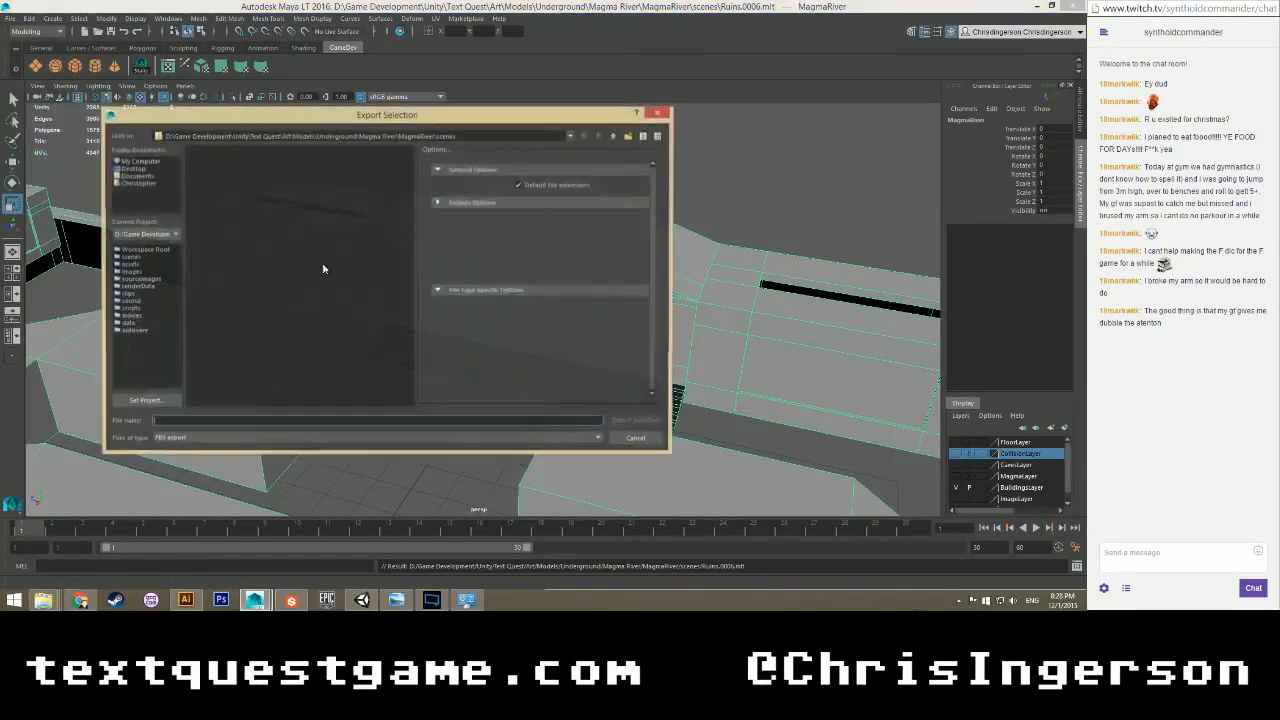
click(222, 181)
click(613, 423)
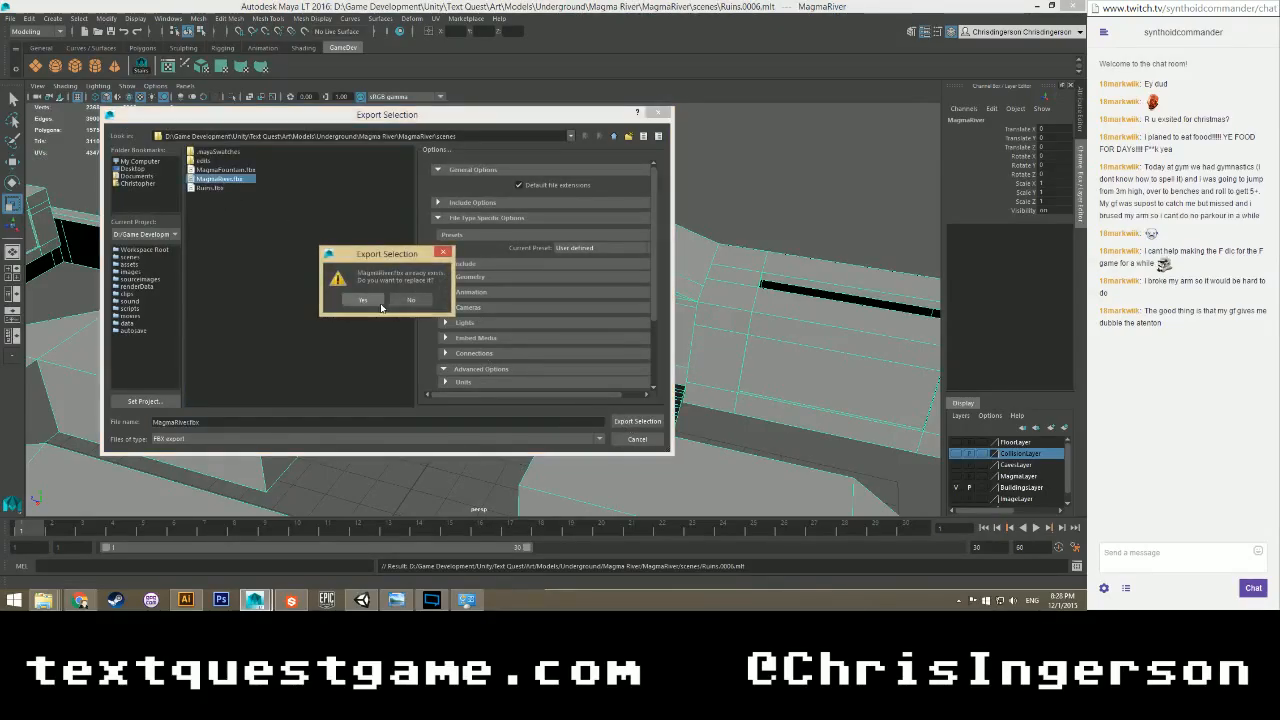
click(377, 302)
mouse_move(43, 600)
mouse_move(72, 560)
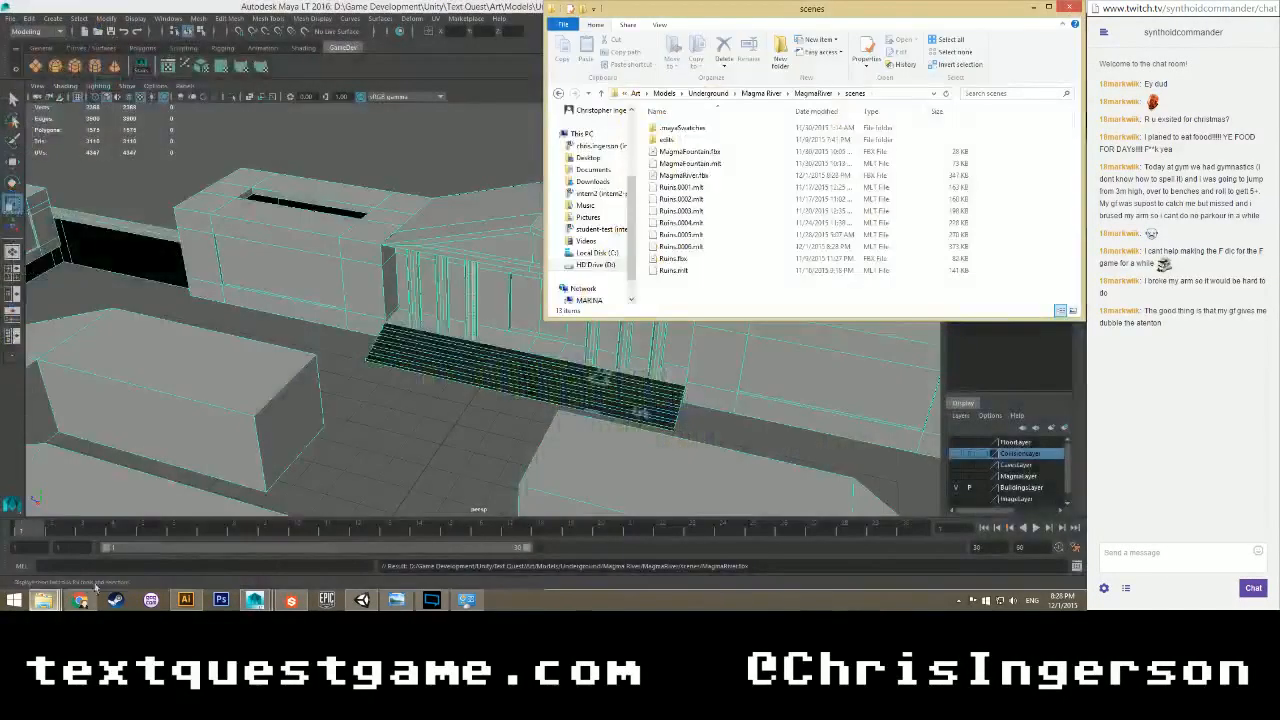
Copy the new MagmaRiver.fbx from scenes into the Magma River folder, replacing the old file.
click(140, 556)
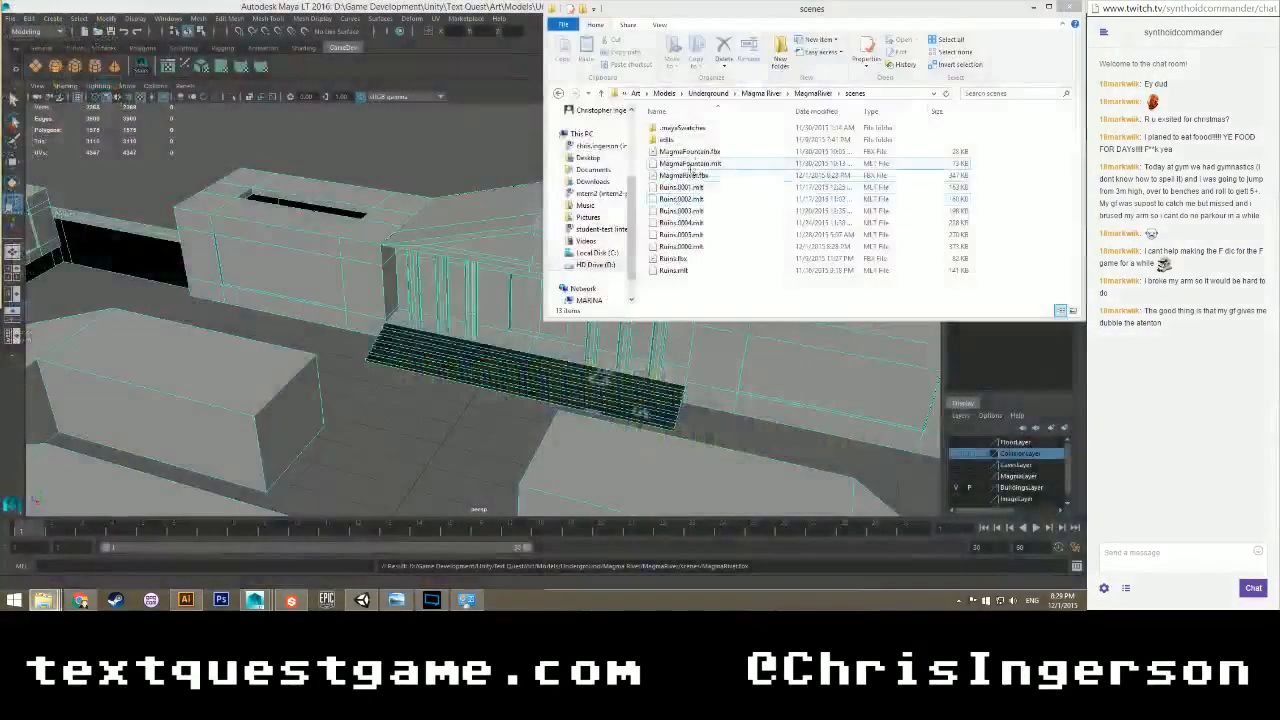
click(684, 175)
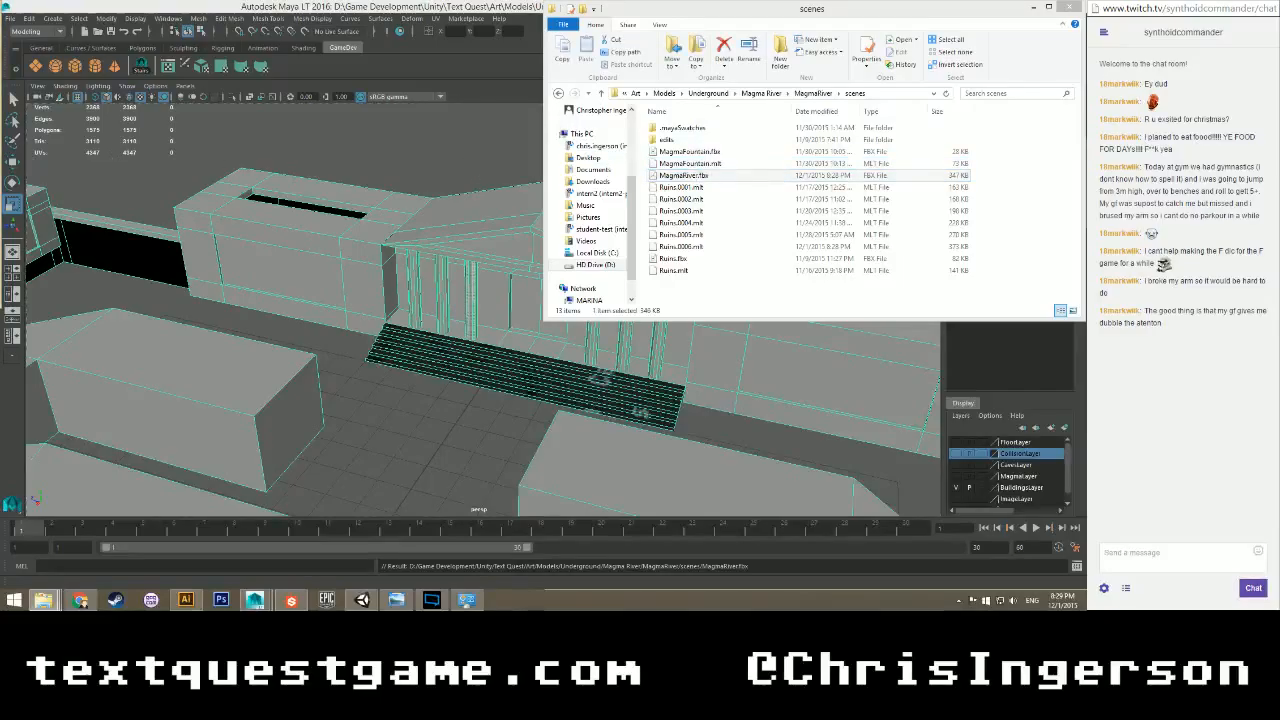
click(86, 216)
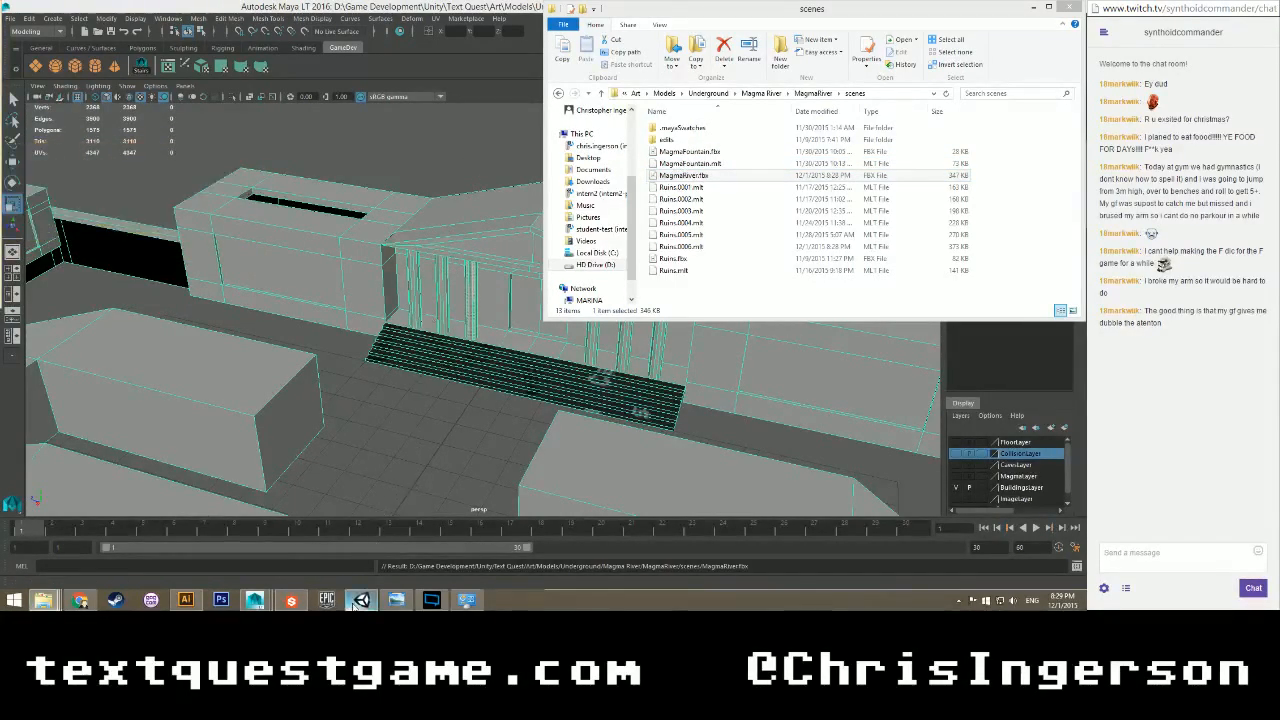
key(alt+Tab)
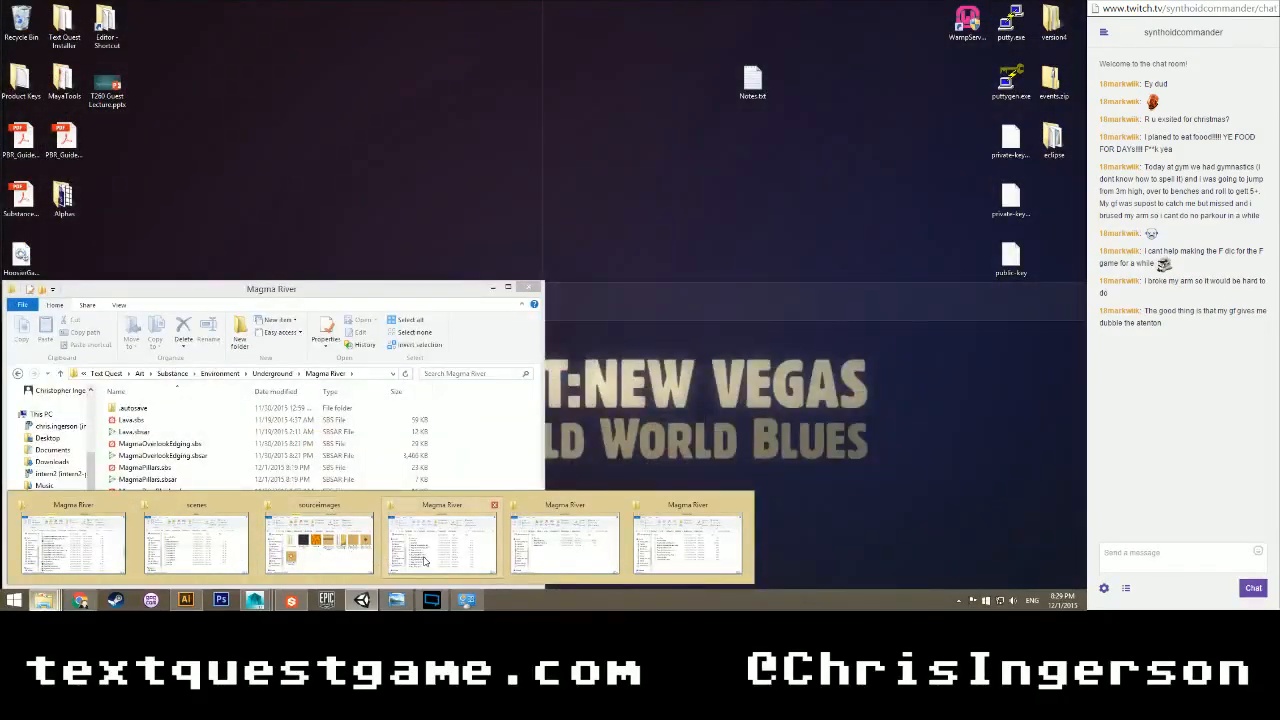
click(423, 560)
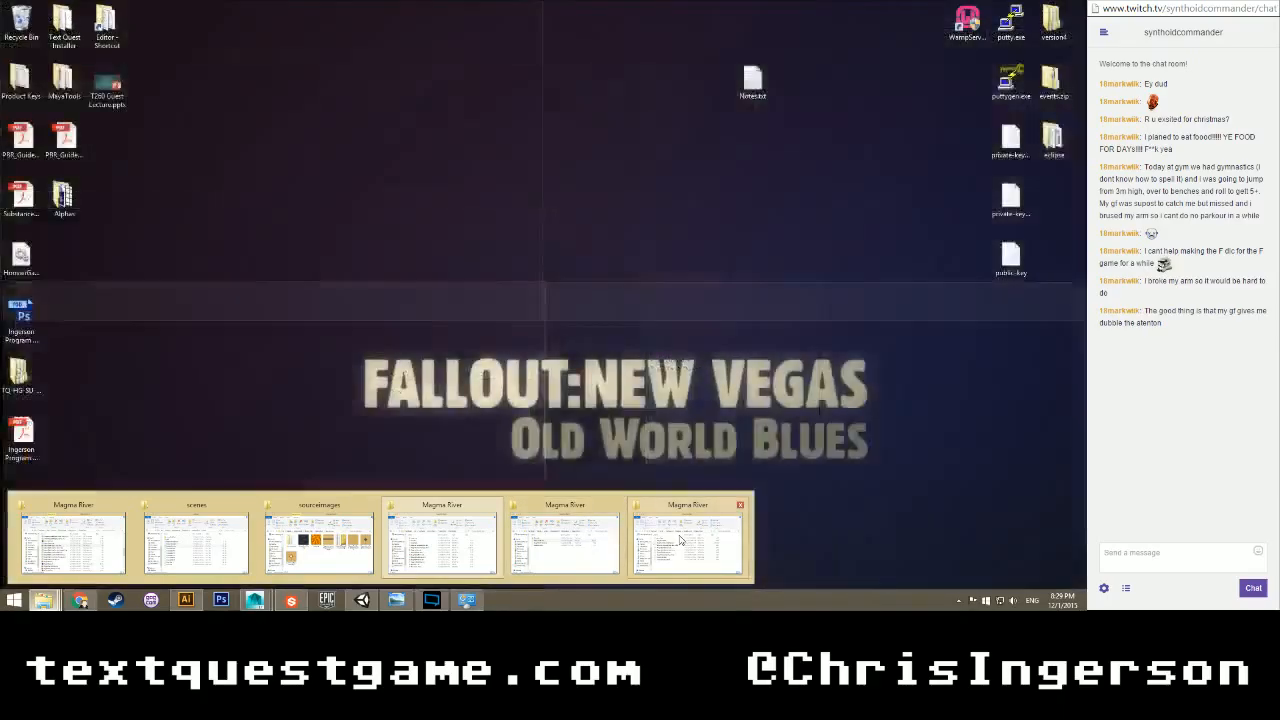
Return to Unity and select PillarC itself in the scene.
click(410, 503)
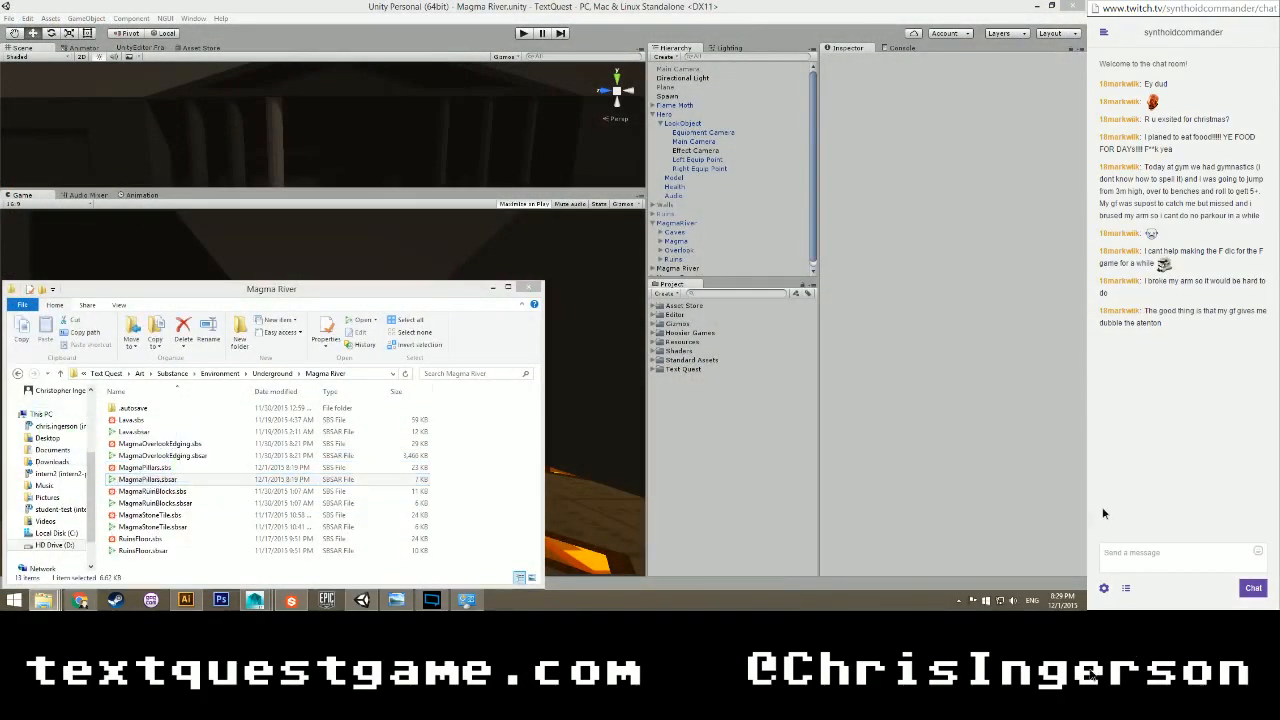
click(881, 430)
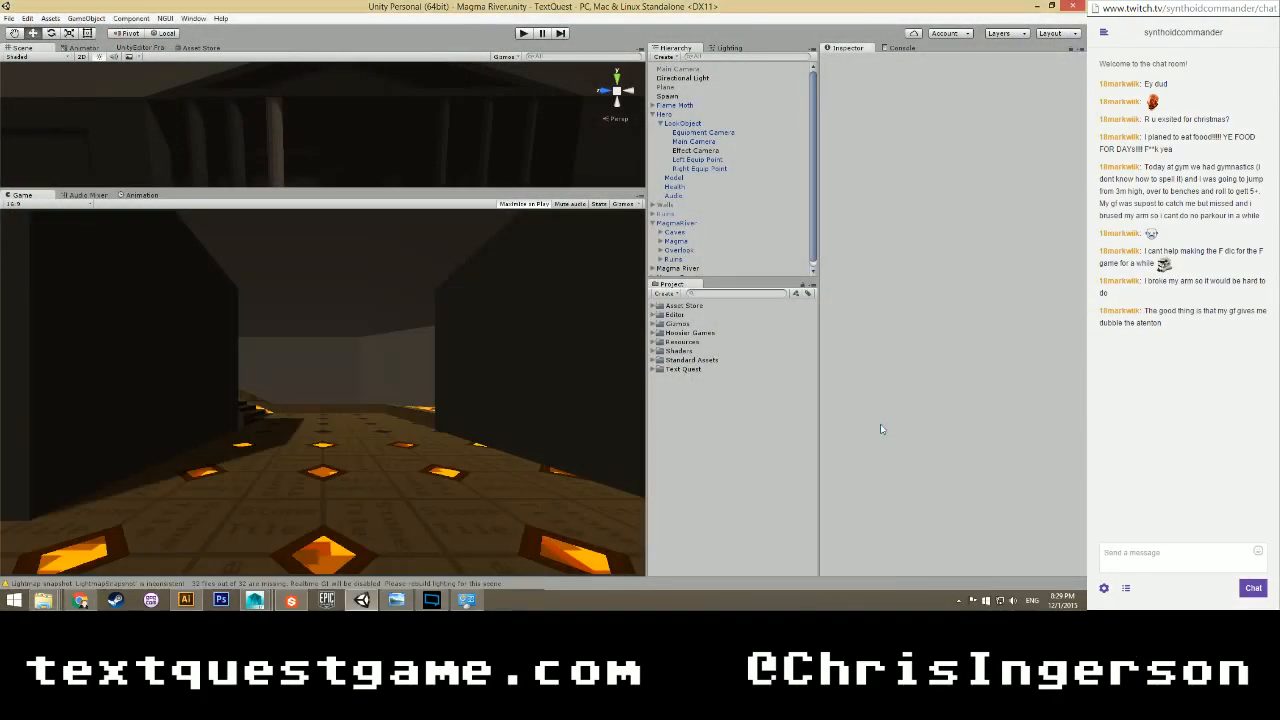
click(270, 143)
click(270, 143)
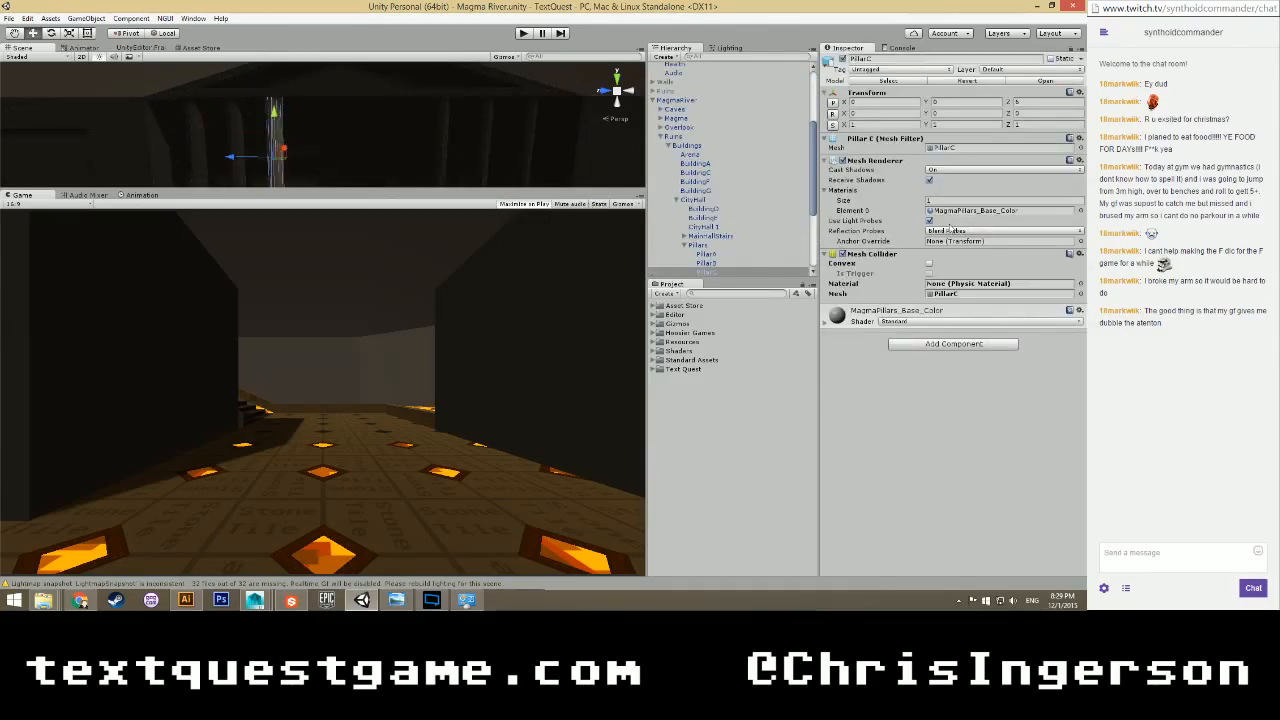
Set PillarC's Element 0 material to MagmaPillars, save the scene with Ctrl+S and play.
click(1080, 211)
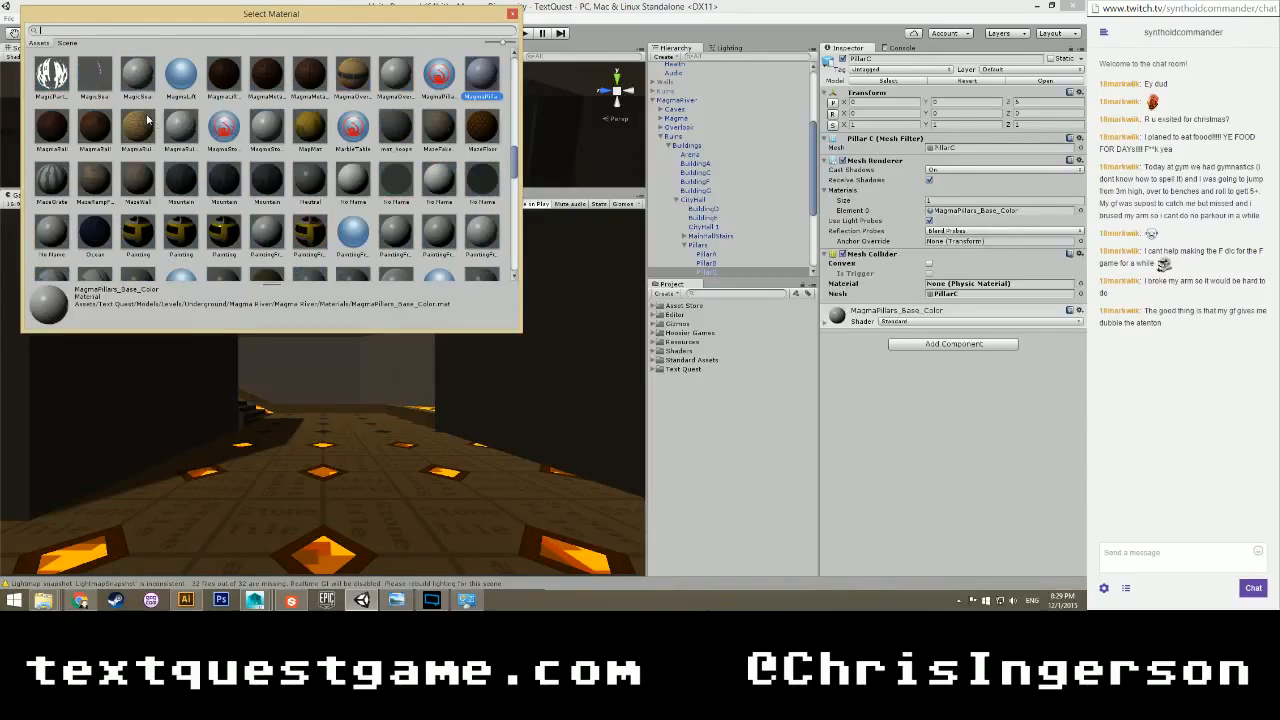
click(438, 76)
click(511, 13)
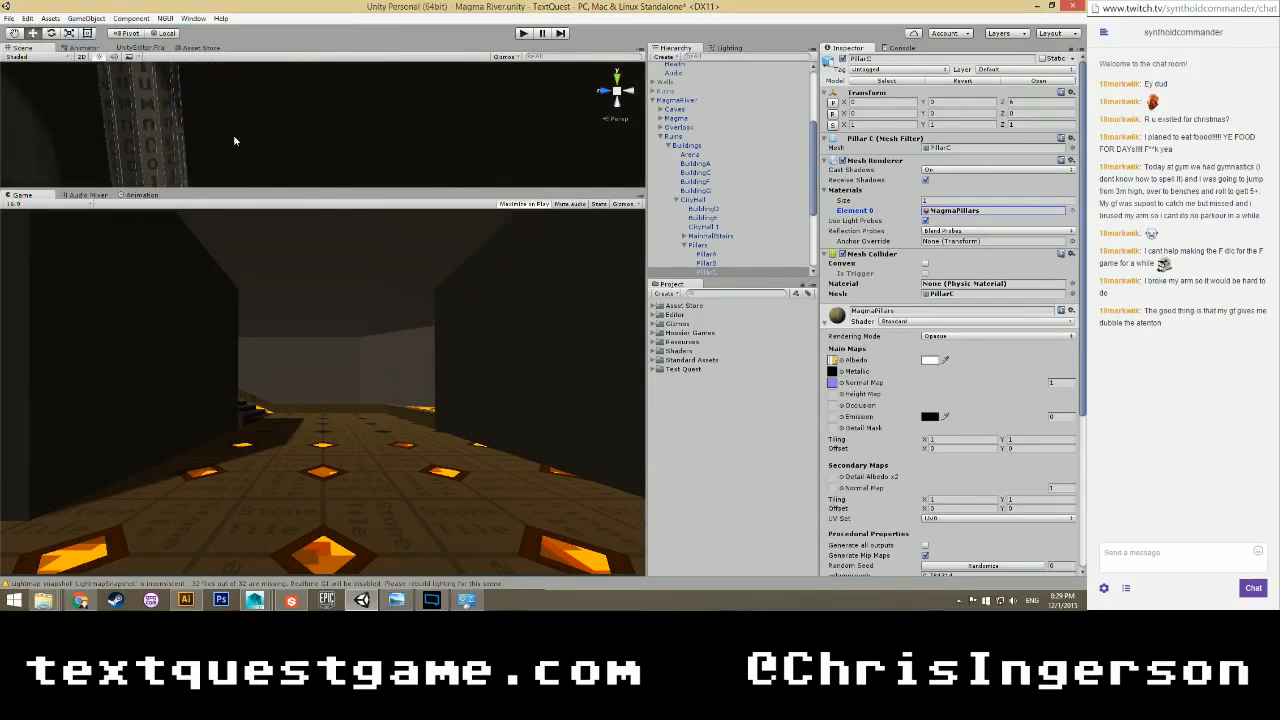
key(ctrl+s)
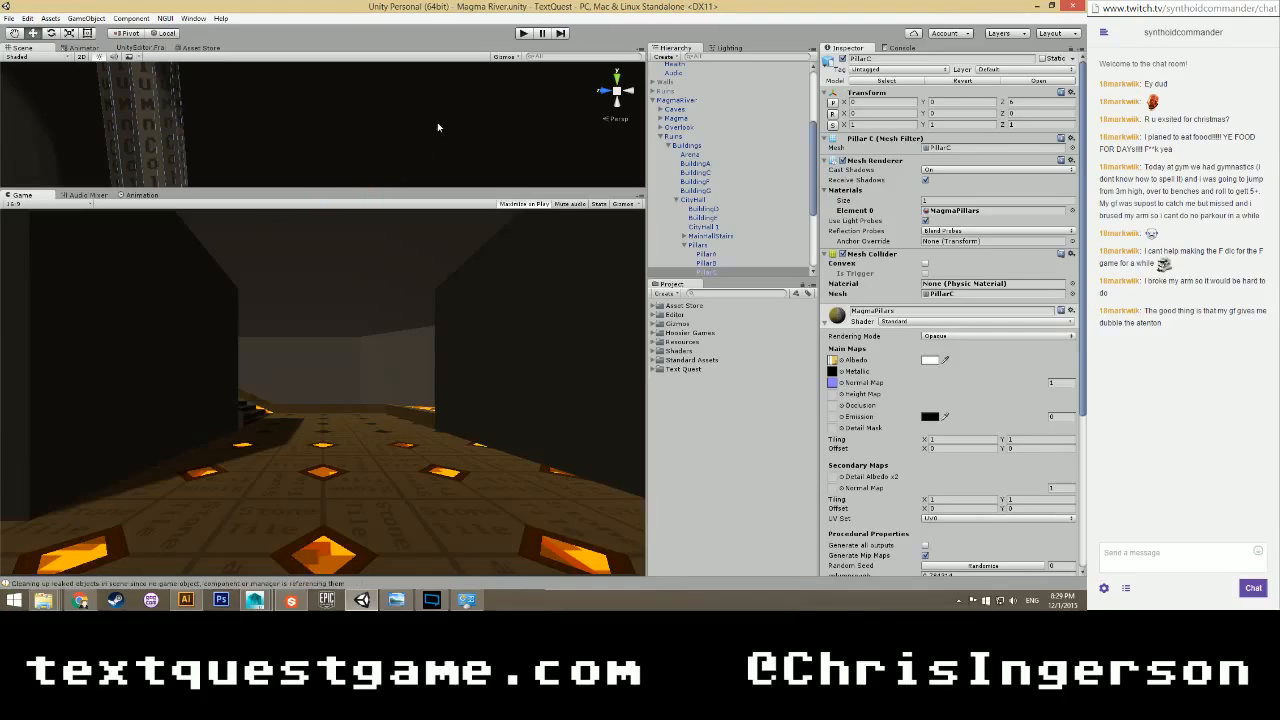
click(523, 37)
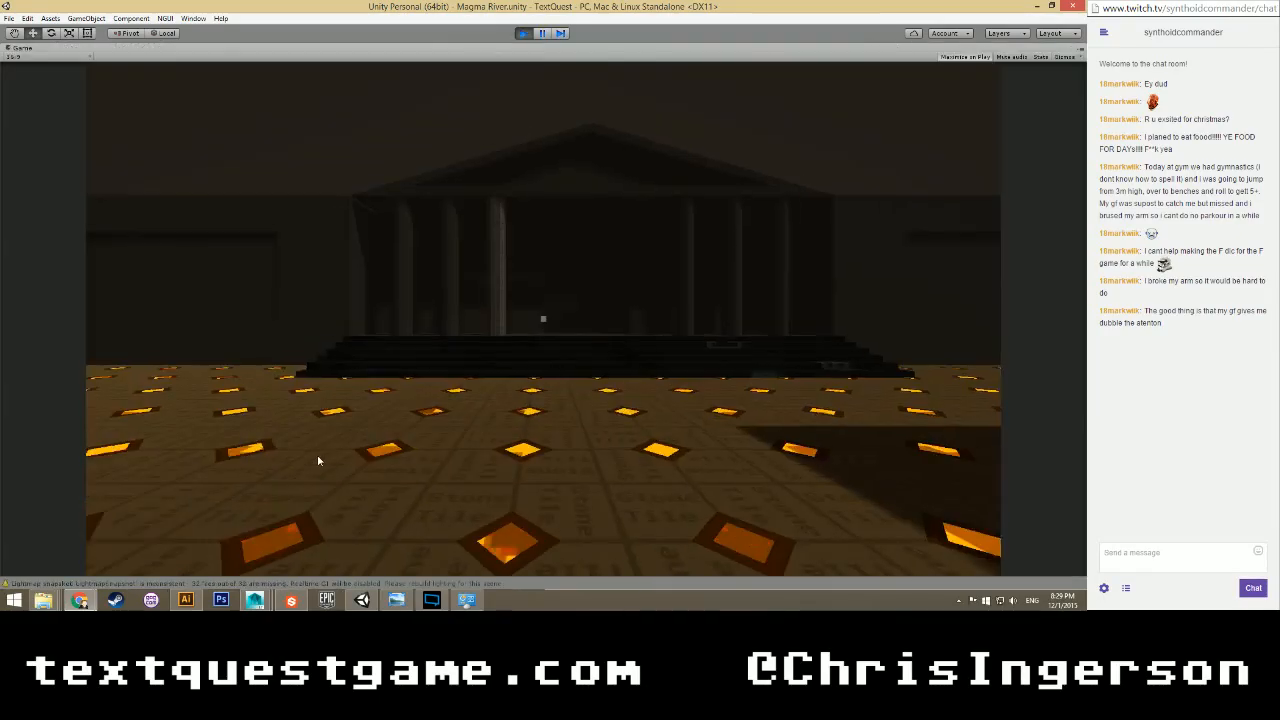
key(w)
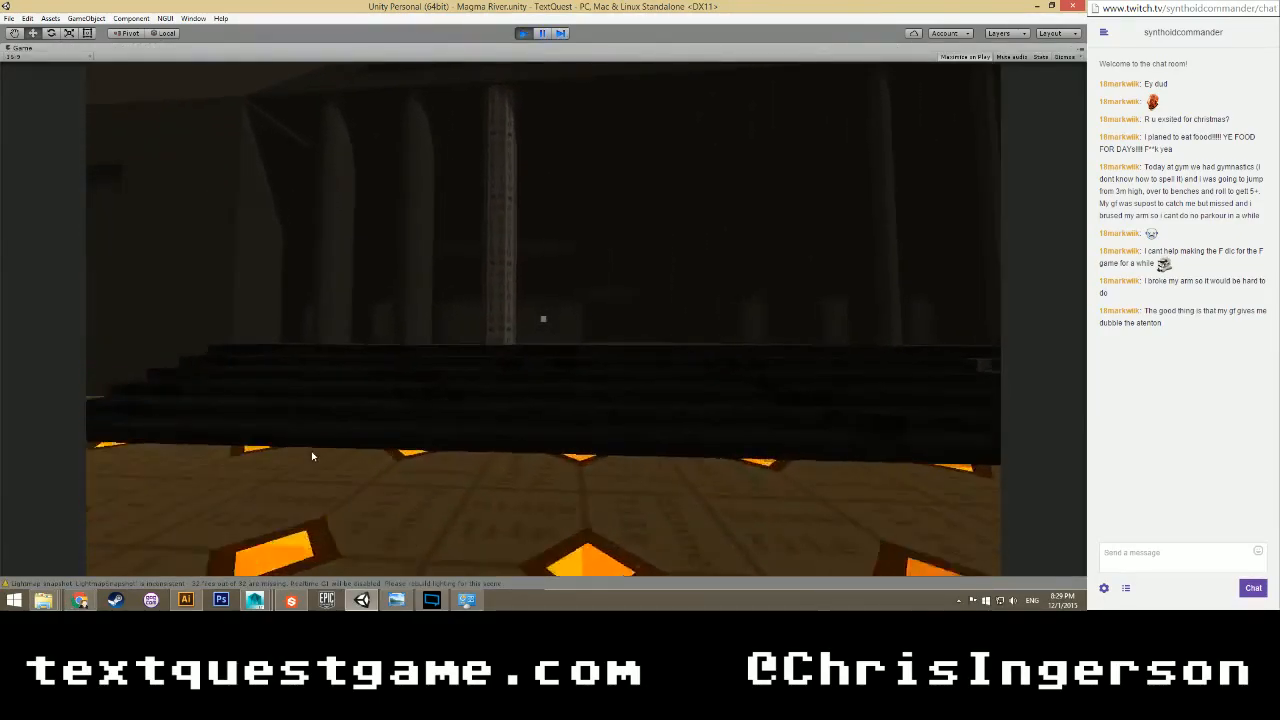
key(w)
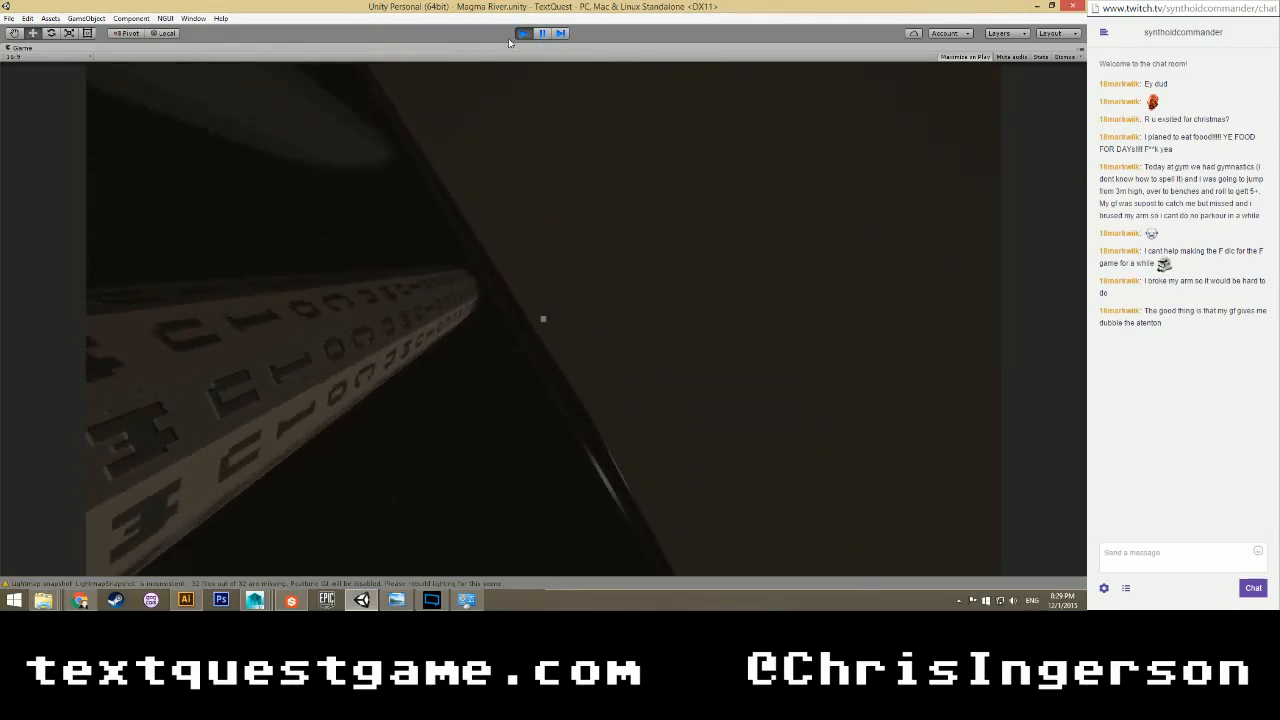
click(522, 35)
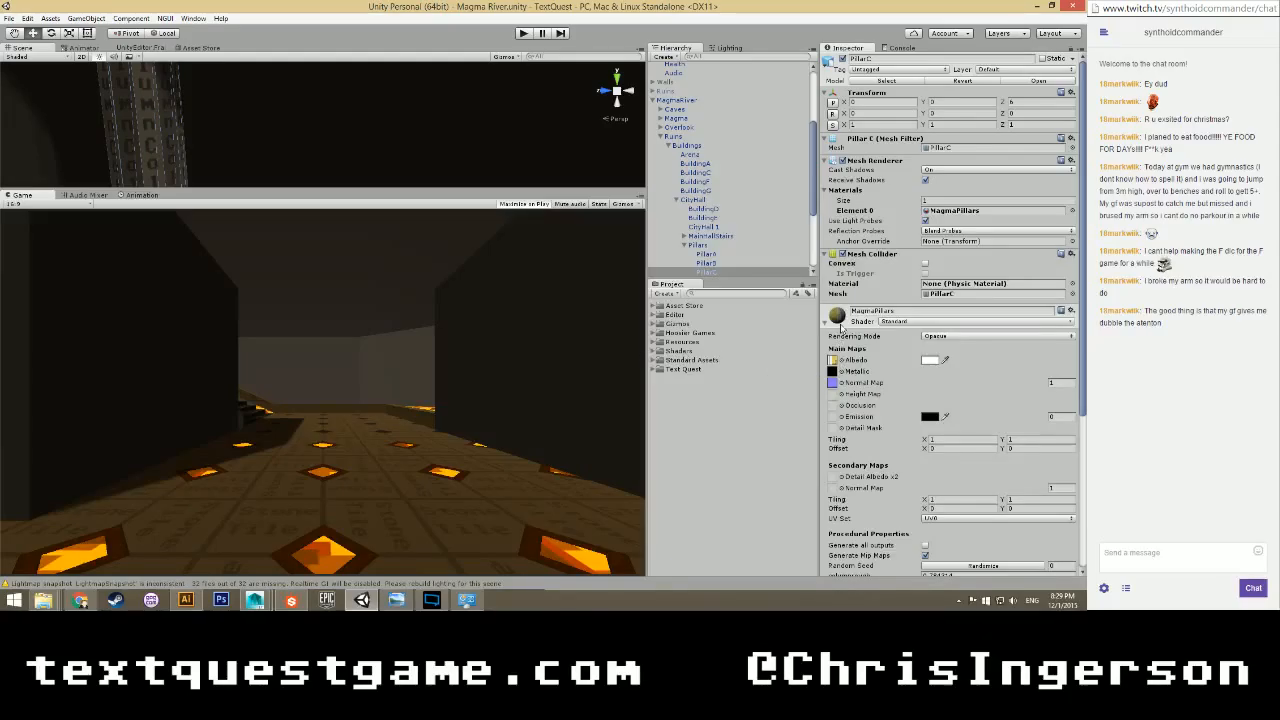
Set MagmaPillars Target Width and Target Height to 1024, then play the game again.
click(932, 212)
click(707, 466)
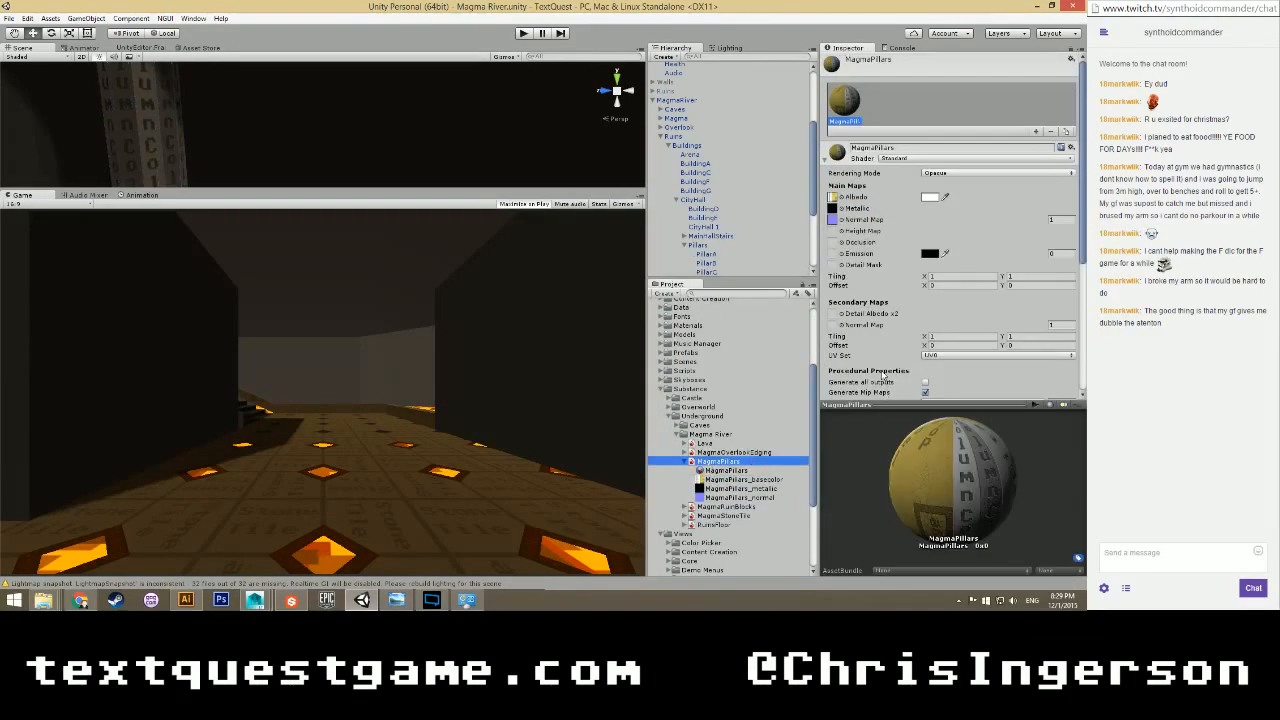
scroll(884, 376, down, 5)
click(932, 369)
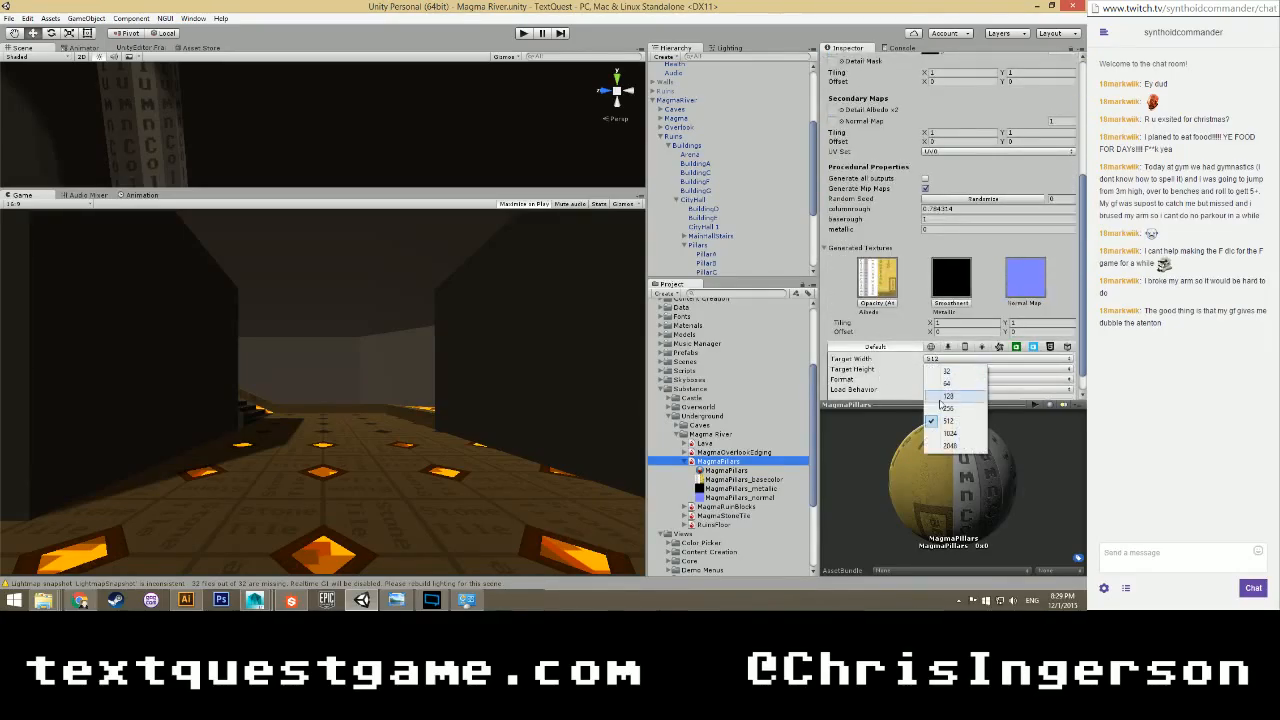
click(945, 435)
click(940, 370)
click(945, 438)
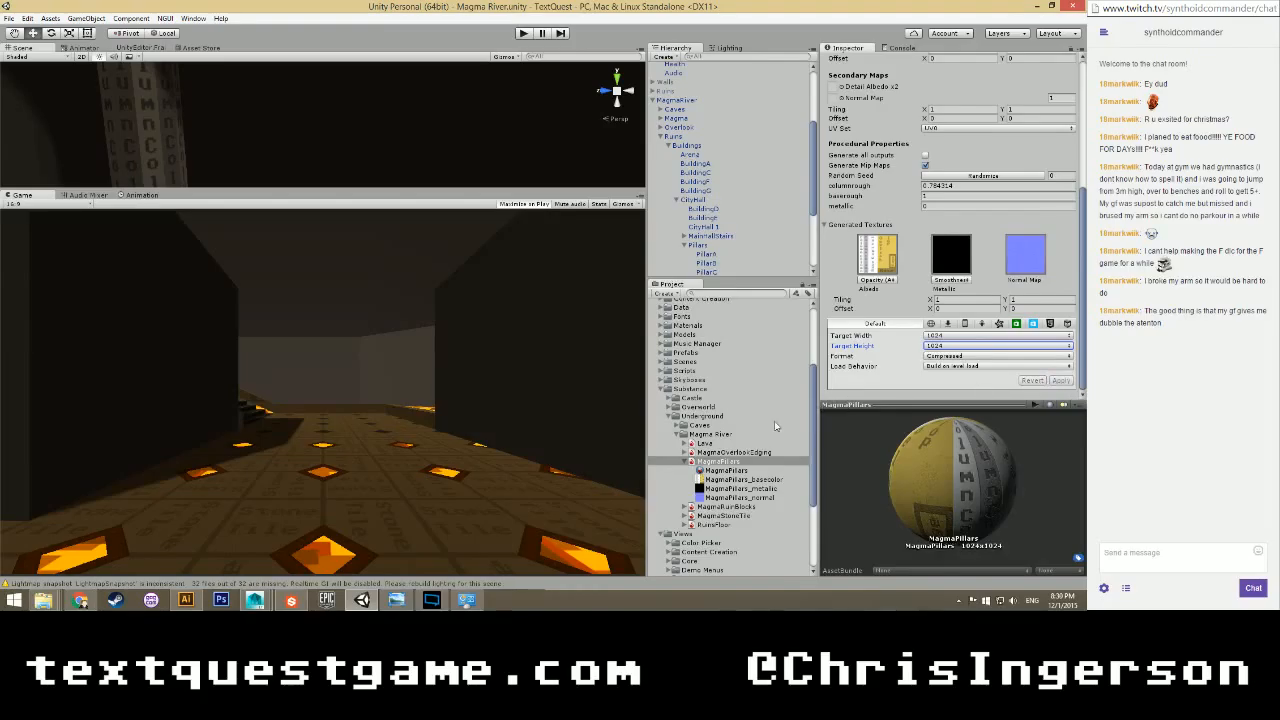
click(710, 480)
shift+click(712, 497)
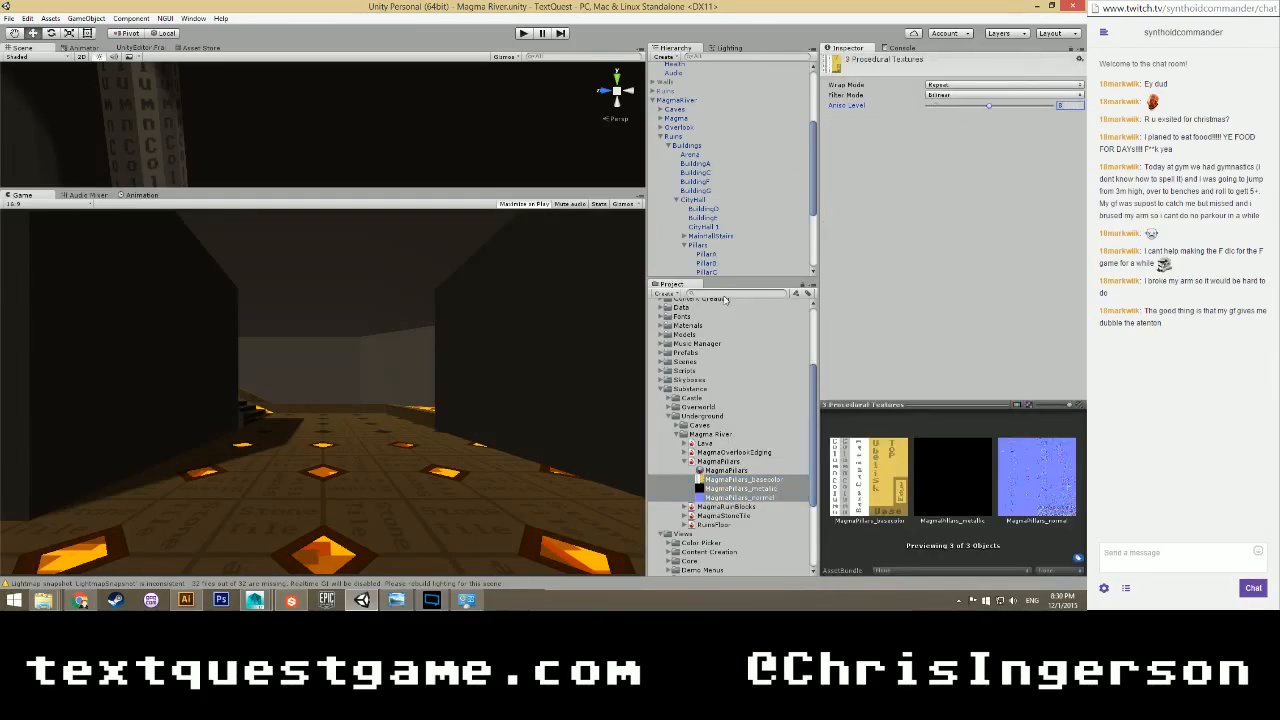
click(705, 462)
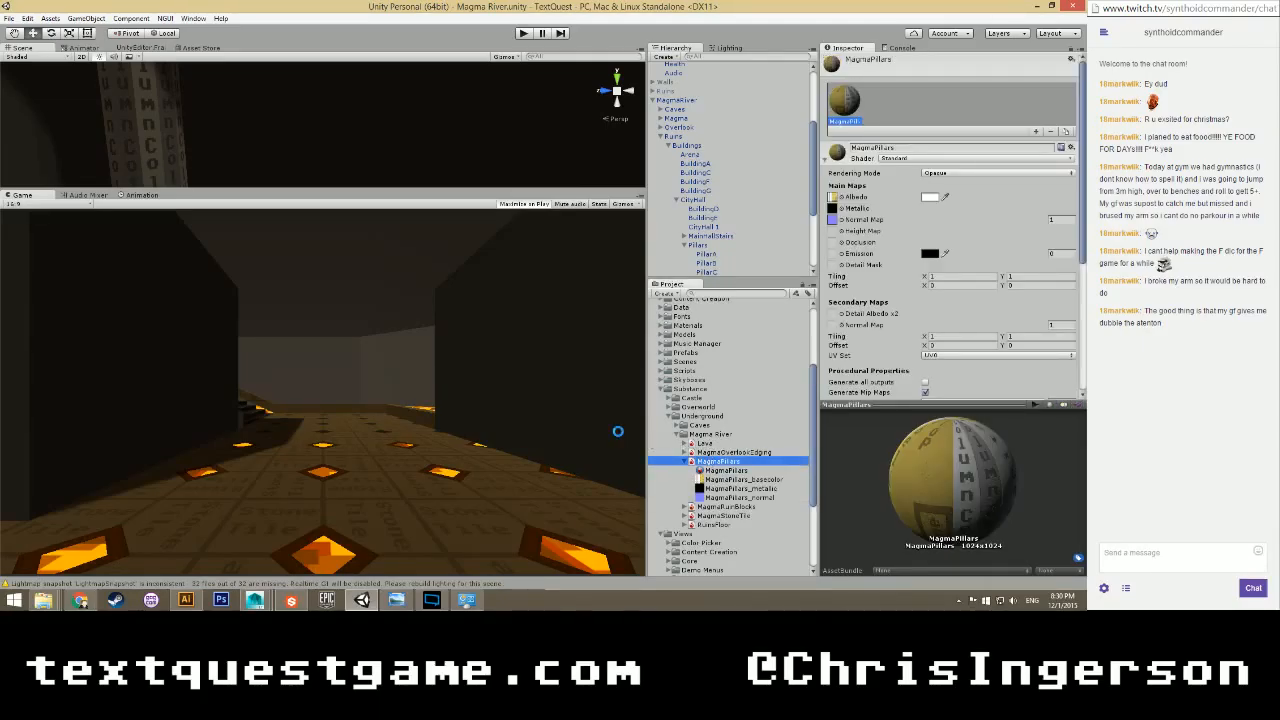
click(527, 33)
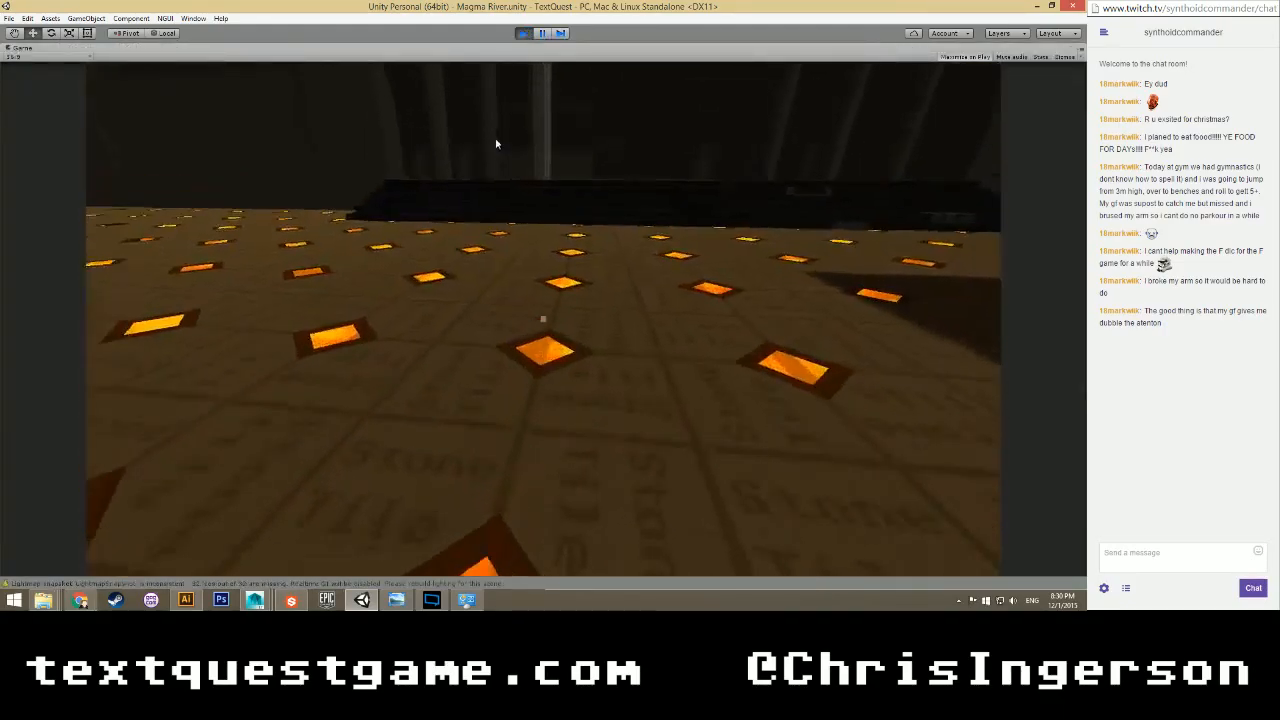
Resume play and walk around the lettered column, viewing its top, base and faces.
key(Escape)
key(Escape)
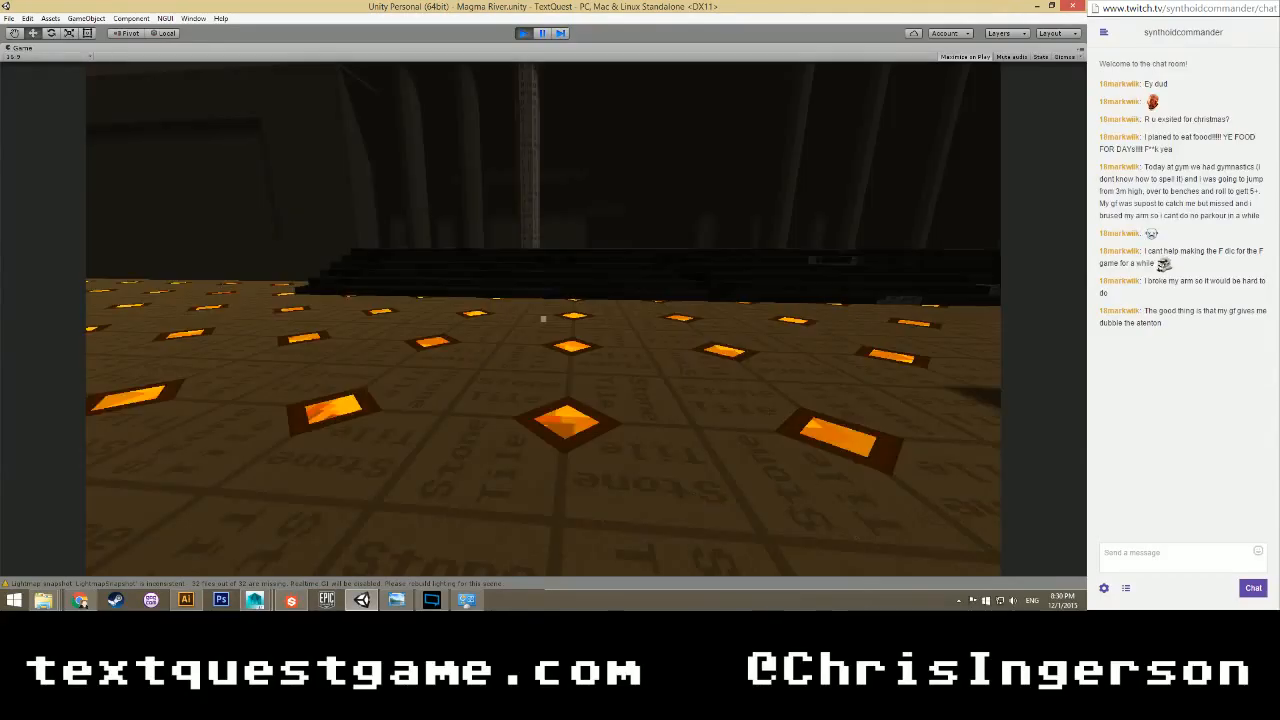
key(w)
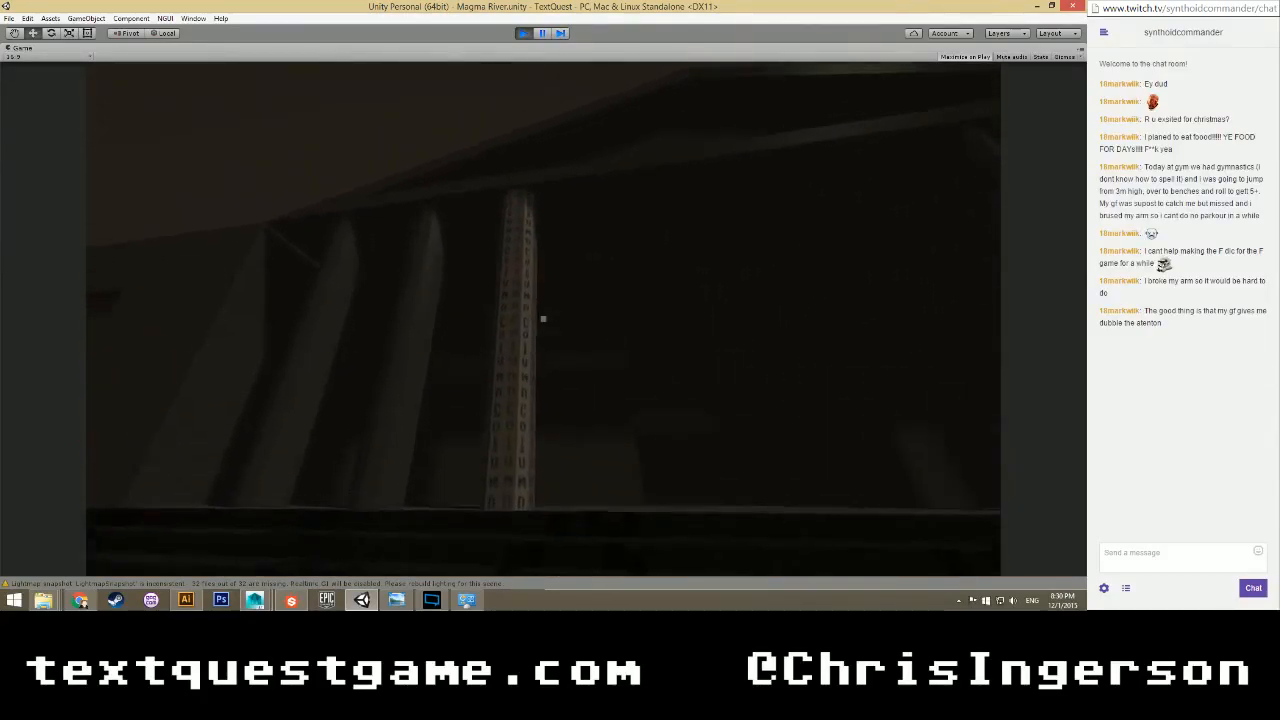
key(w)
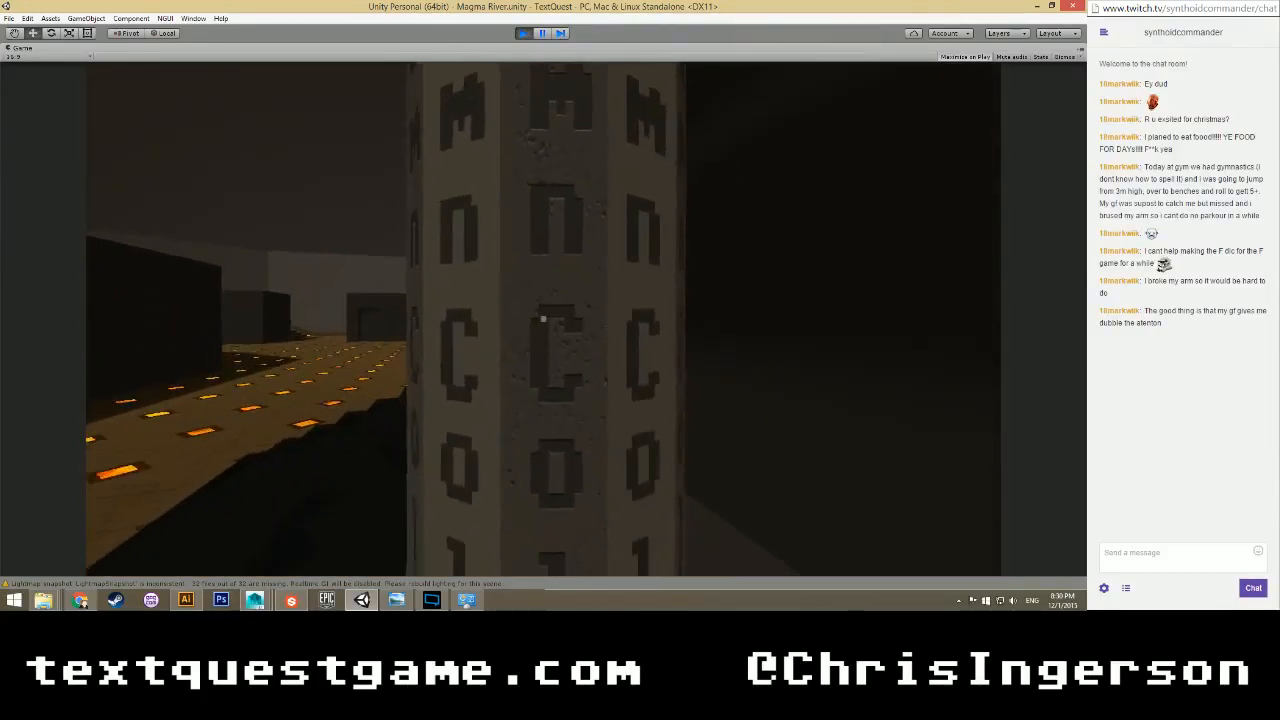
key(a)
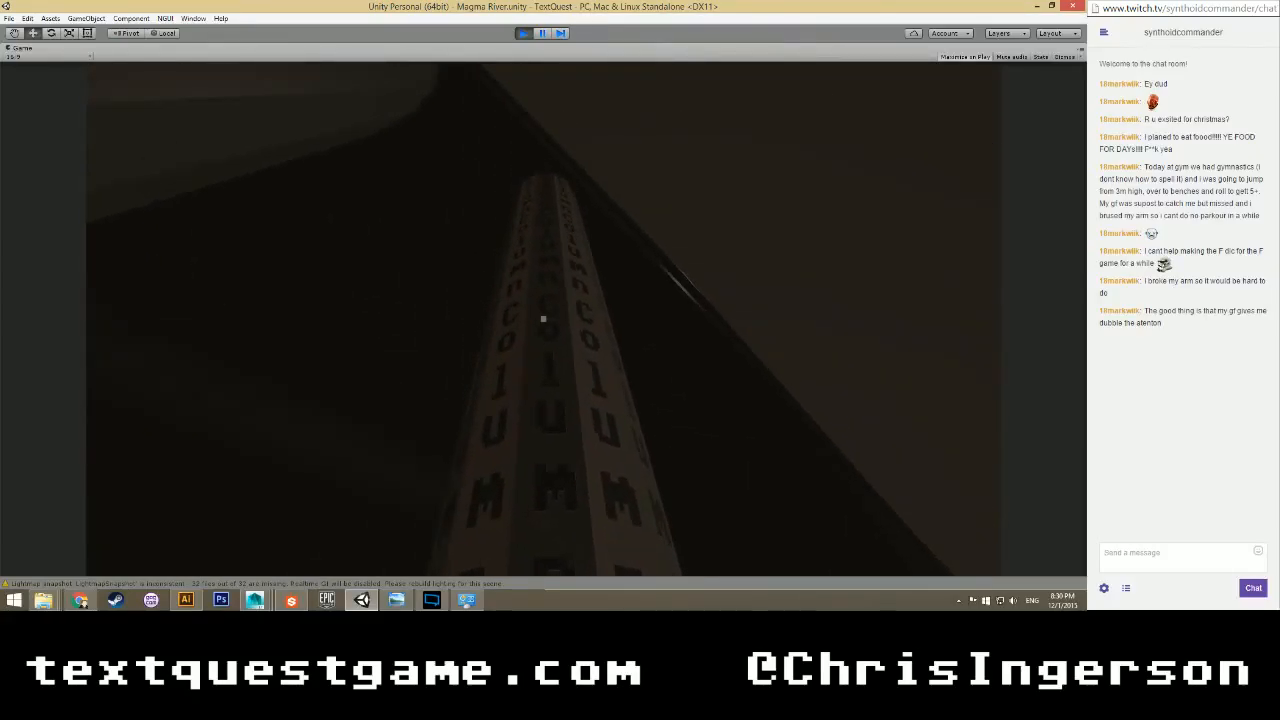
key(a)
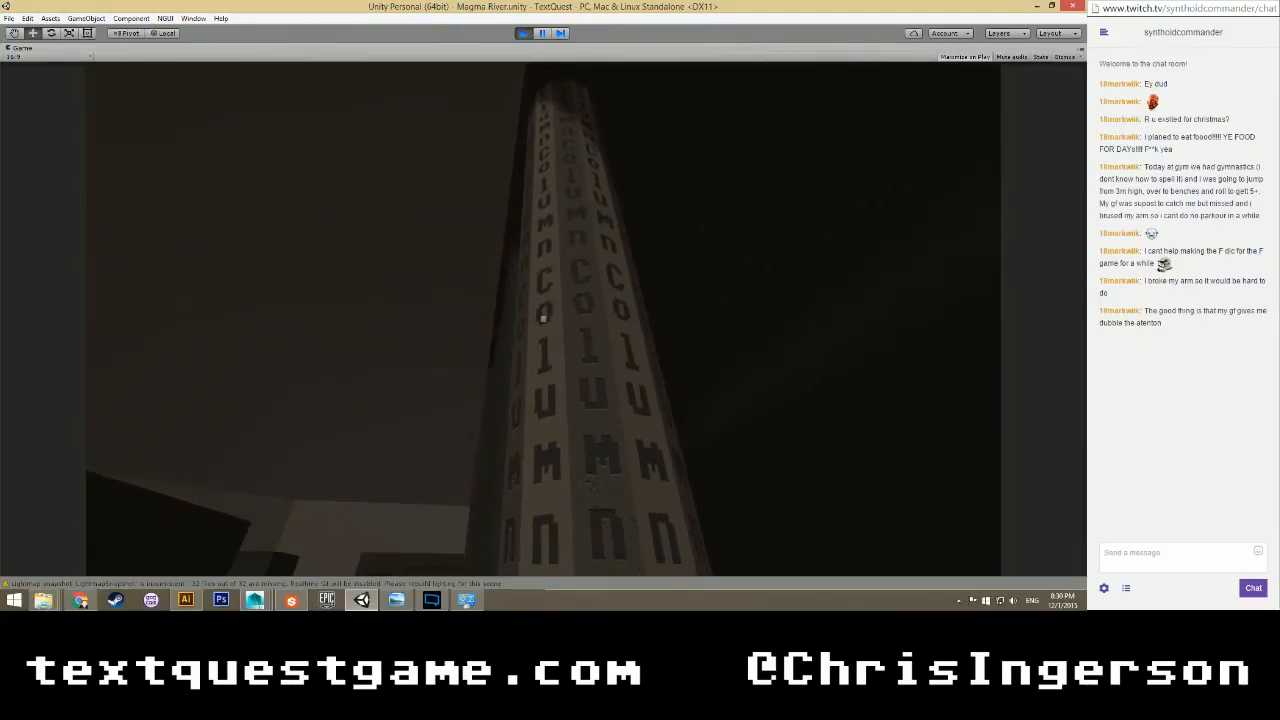
key(s)
key(w)
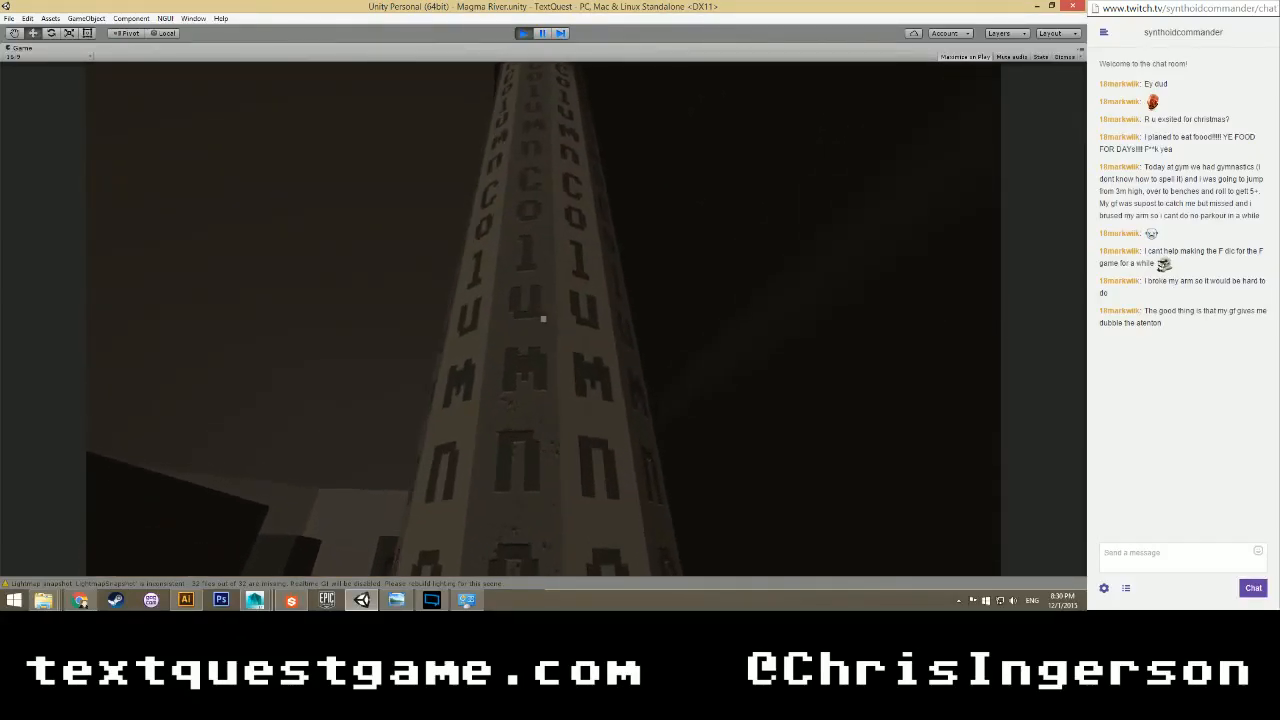
key(a)
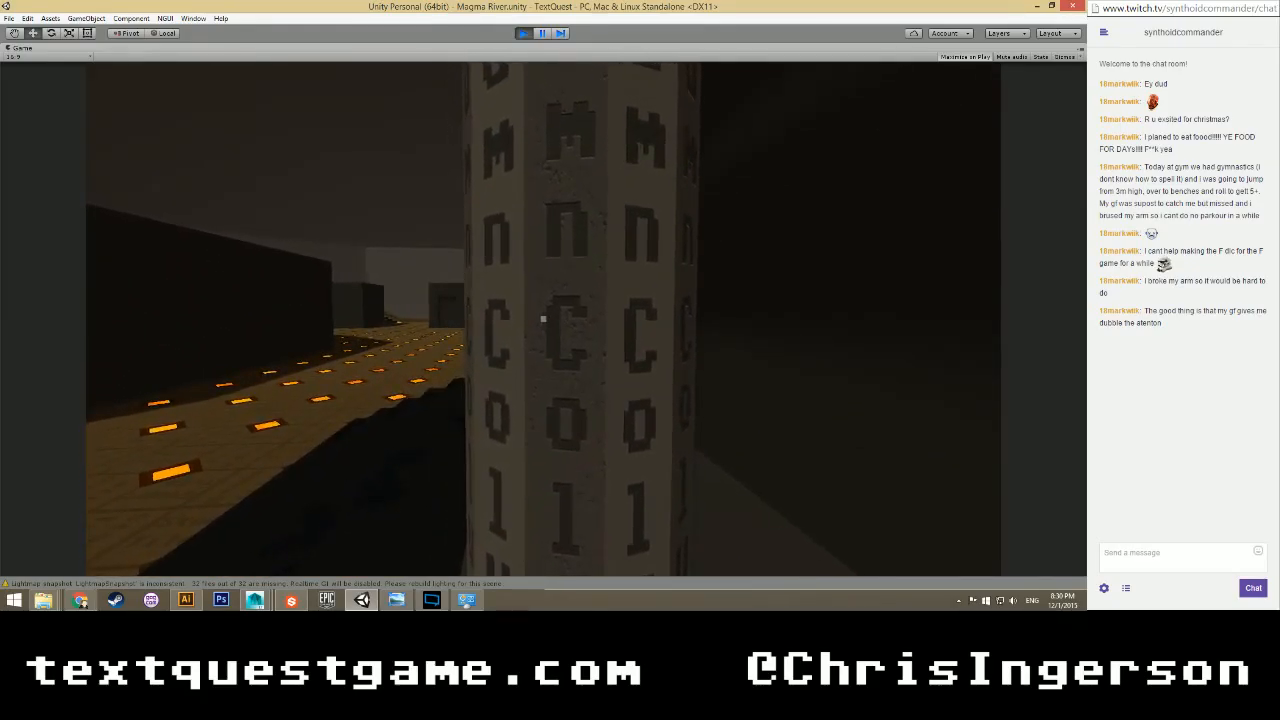
key(a)
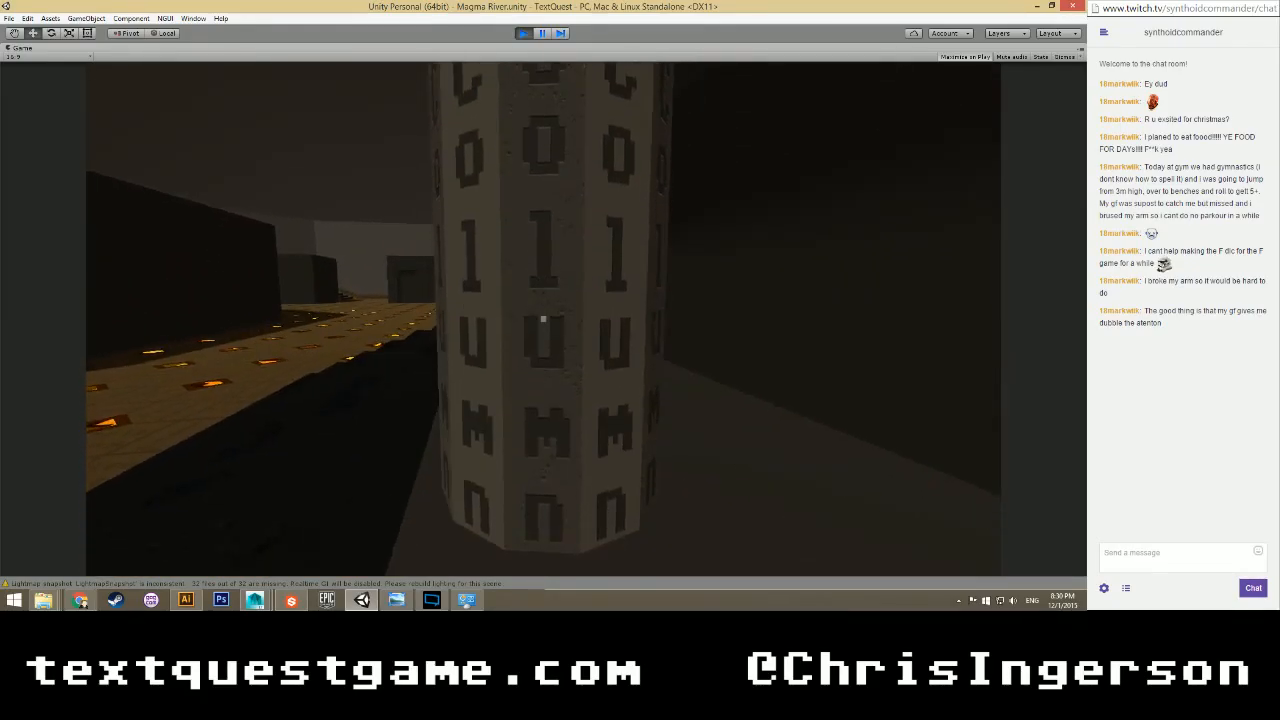
key(w)
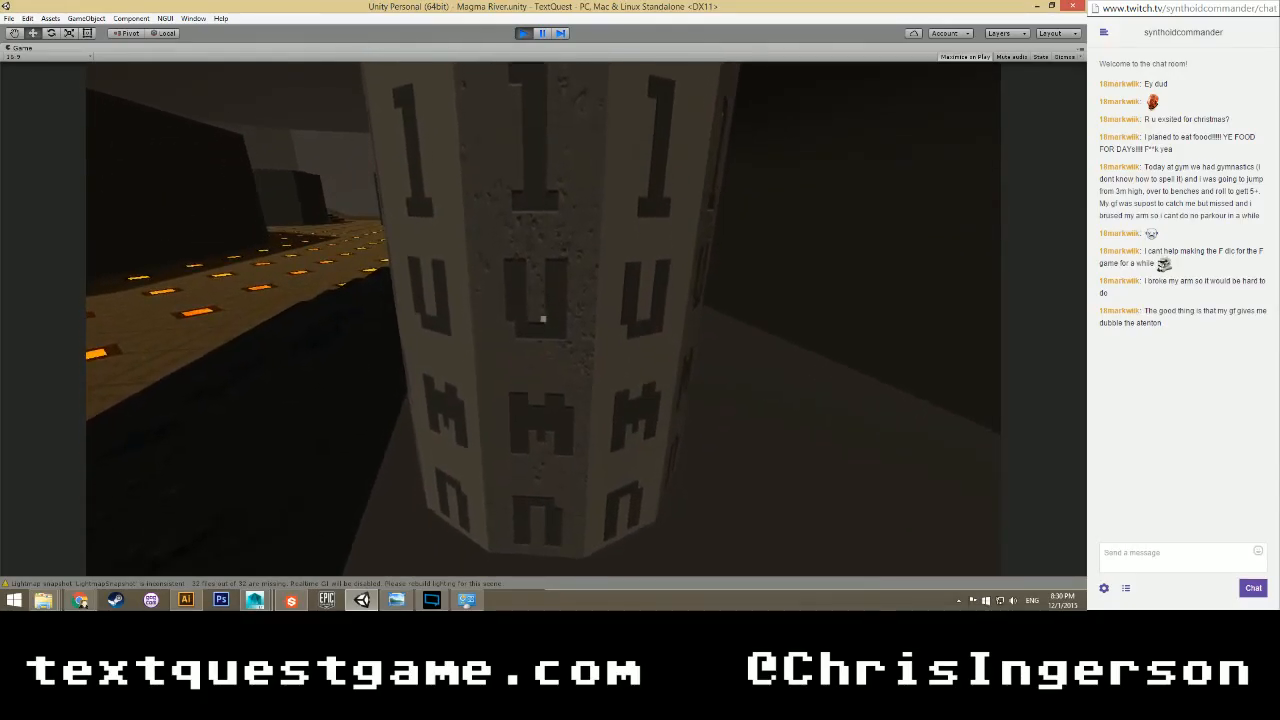
key(space)
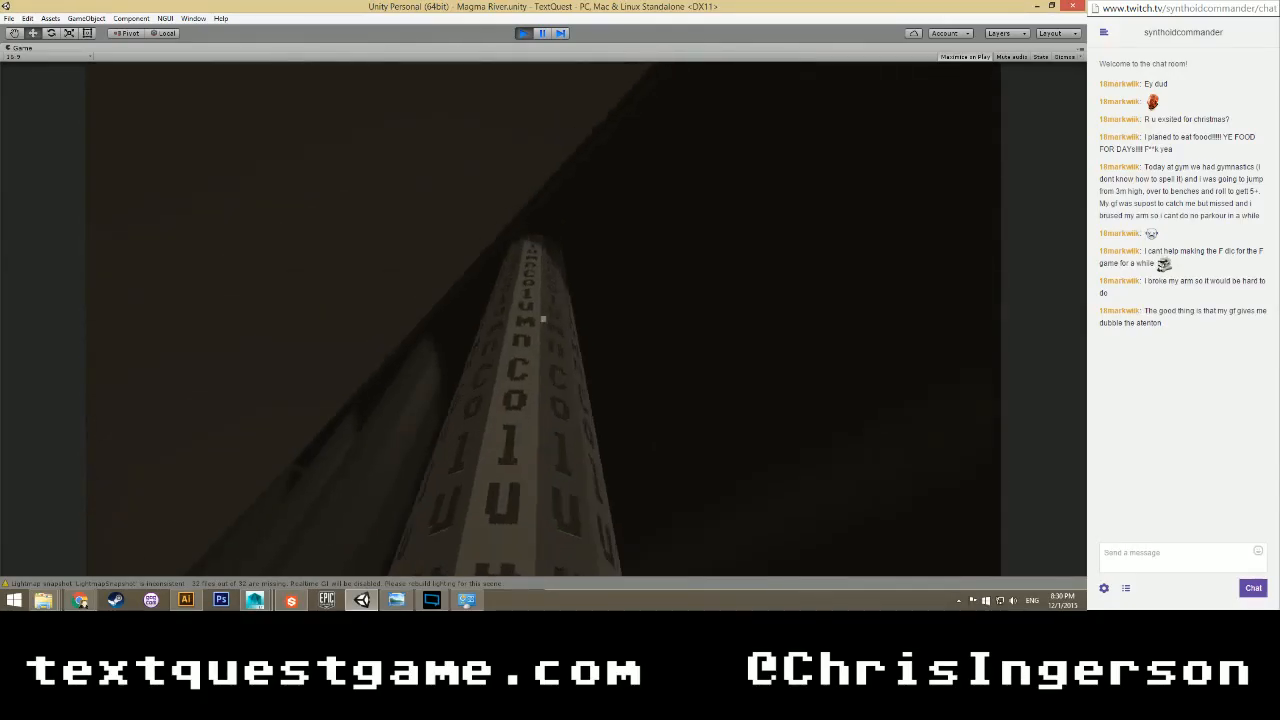
key(d)
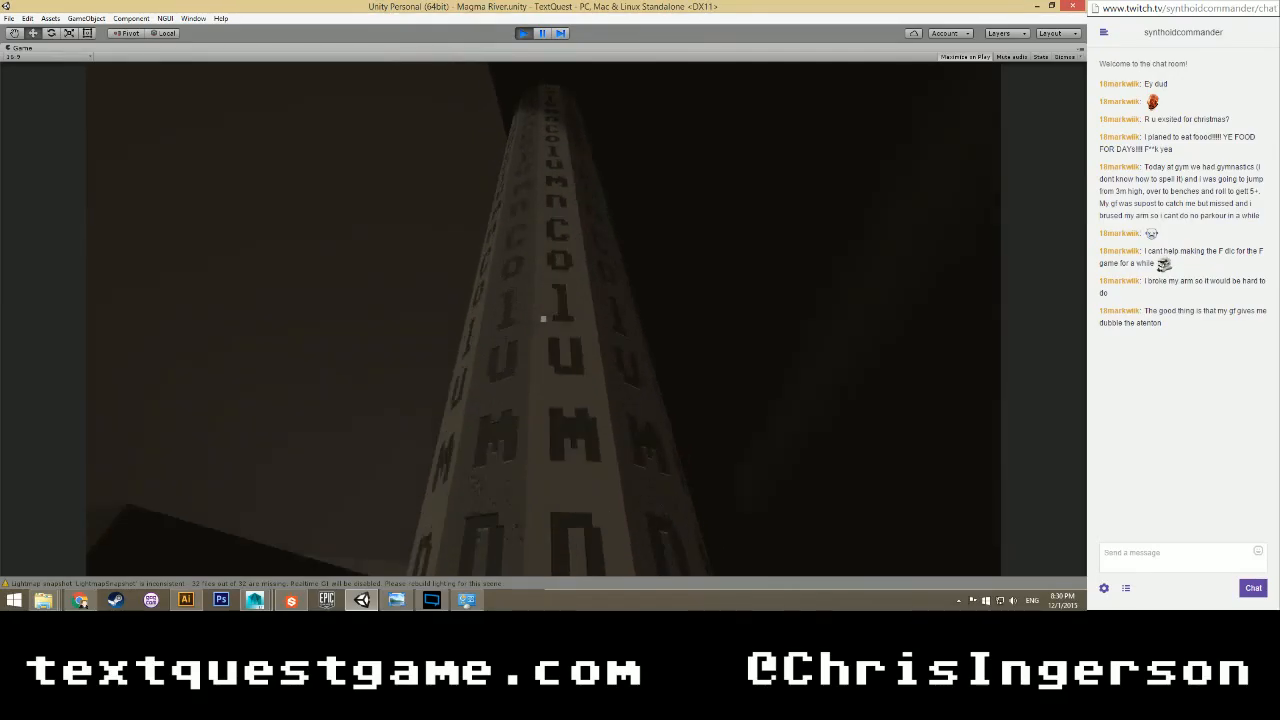
key(d)
key(d)
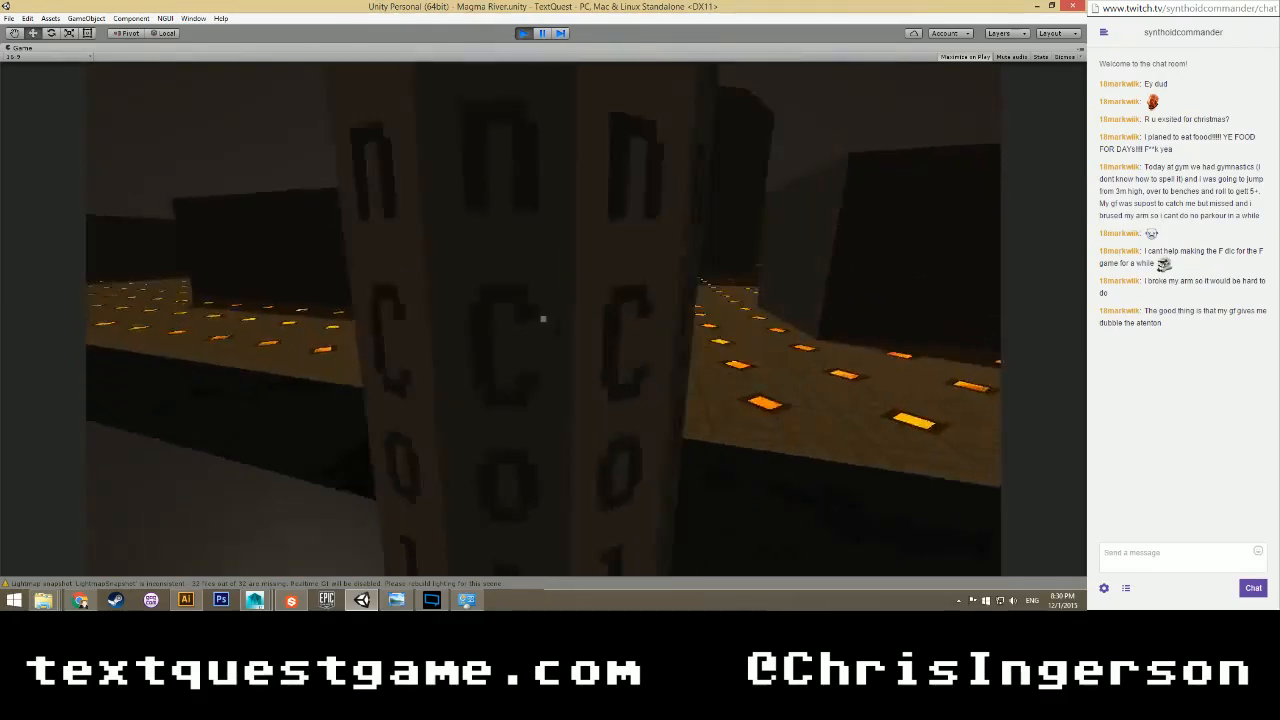
key(a)
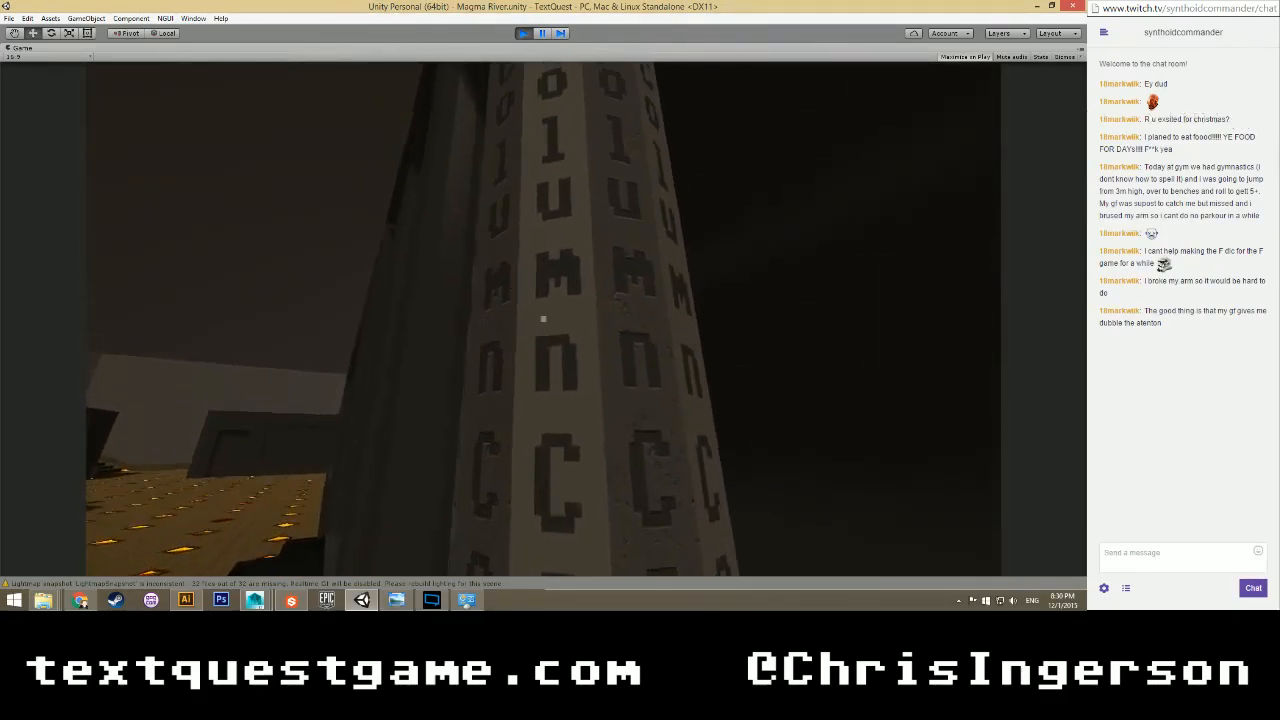
key(d)
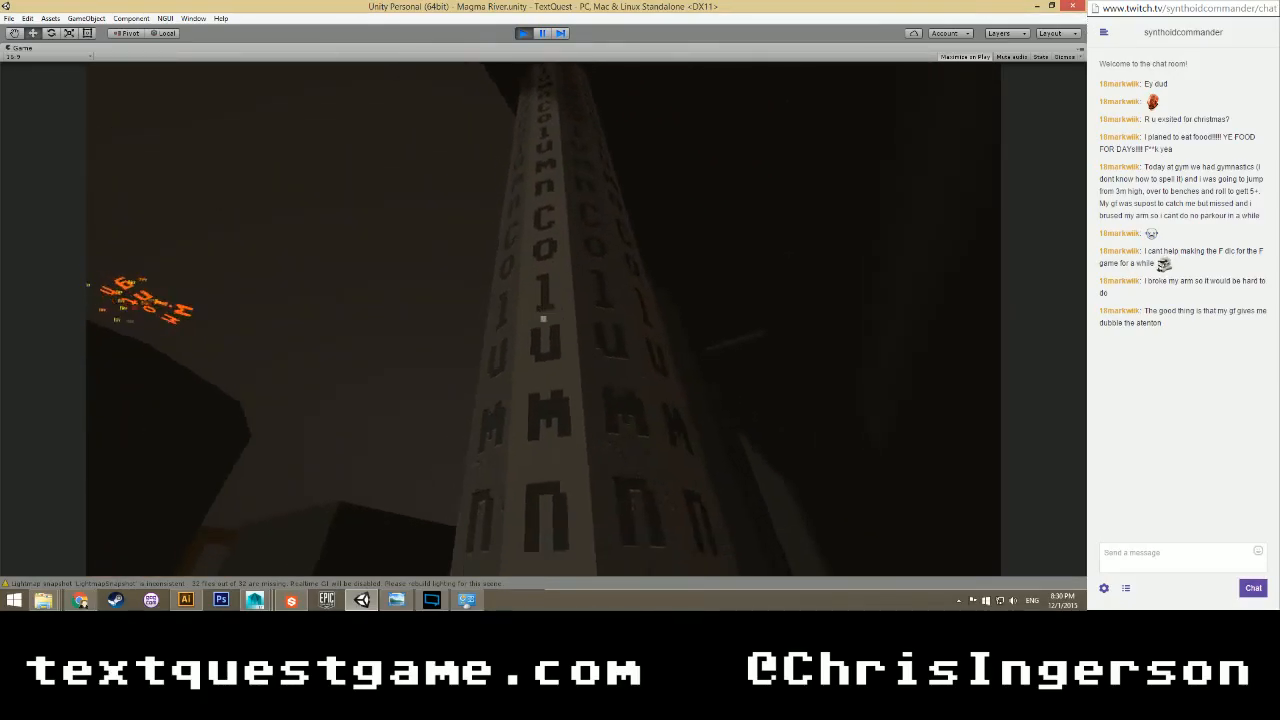
key(a)
key(d)
key(w)
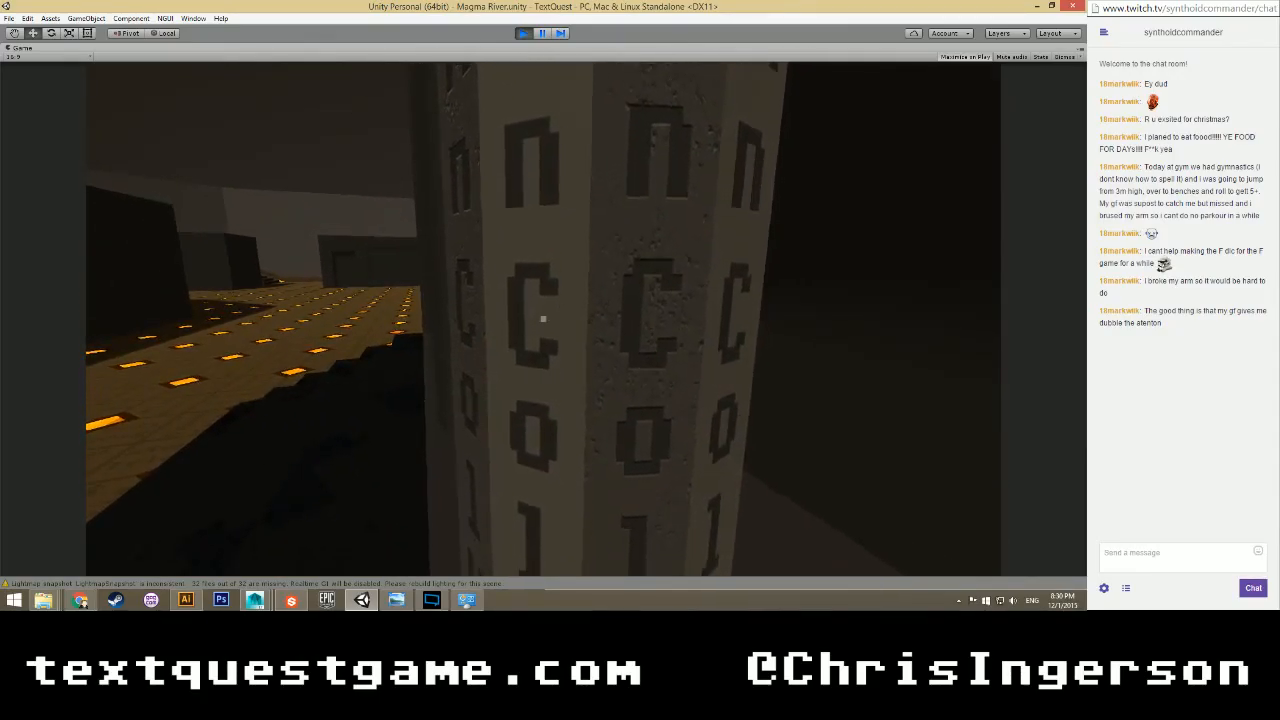
Keep circling the column to inspect its lettering, then stop the game with Ctrl+P.
key(s)
key(w)
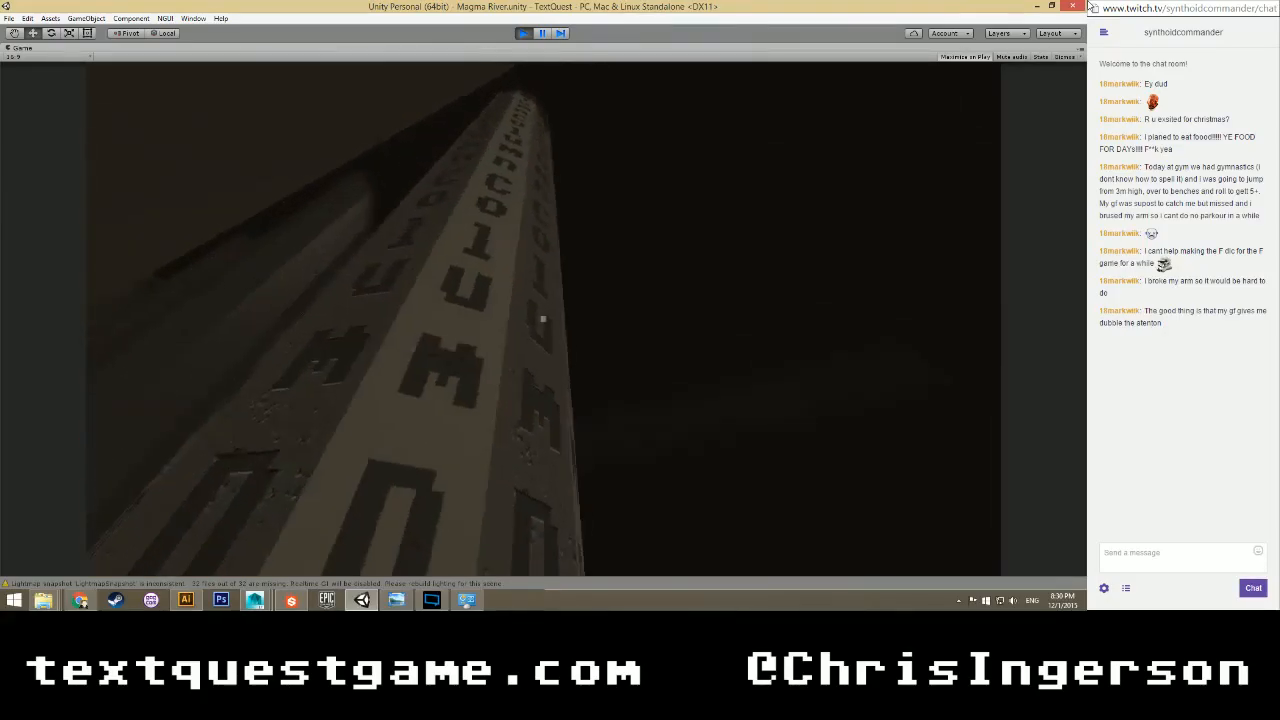
key(a)
key(s)
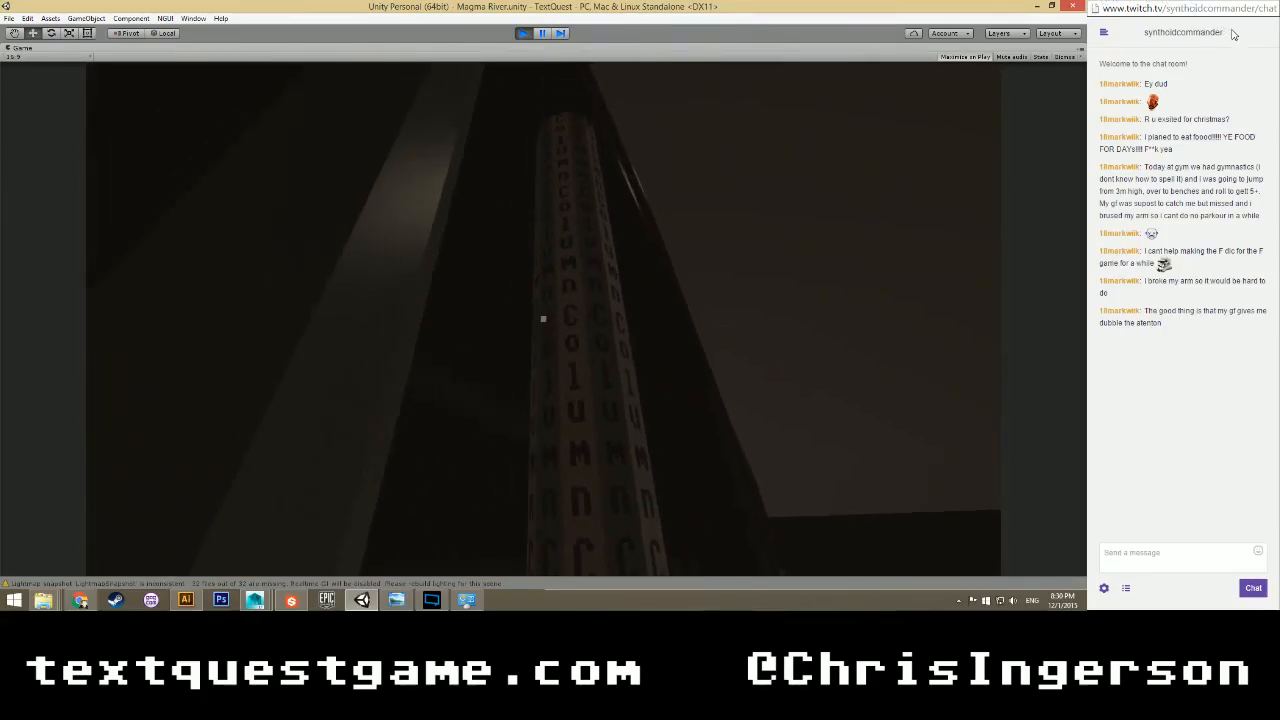
key(s)
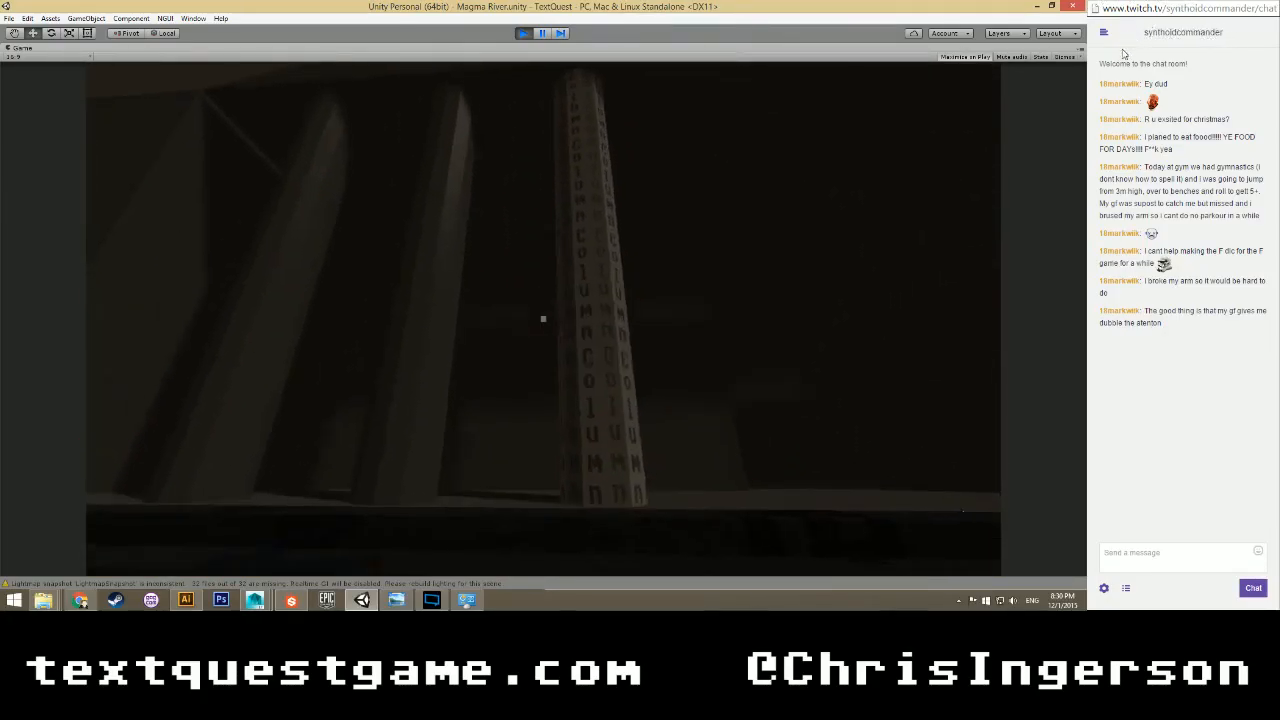
key(w)
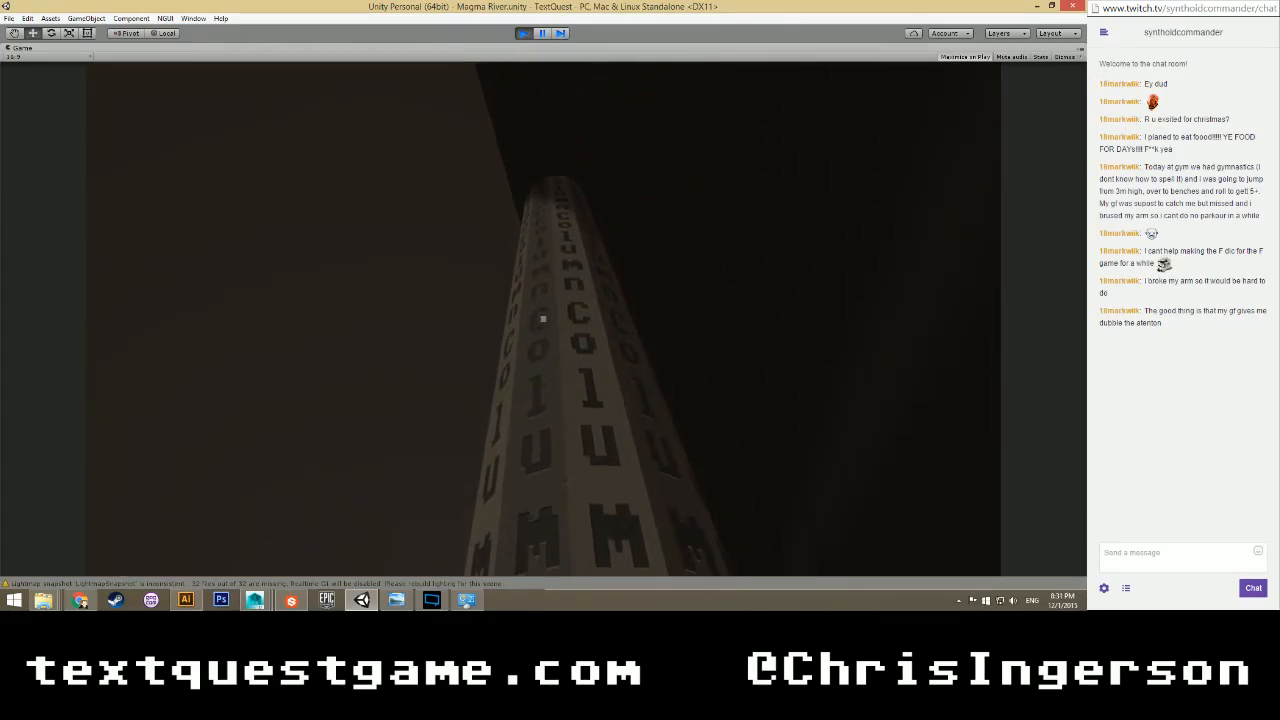
key(d)
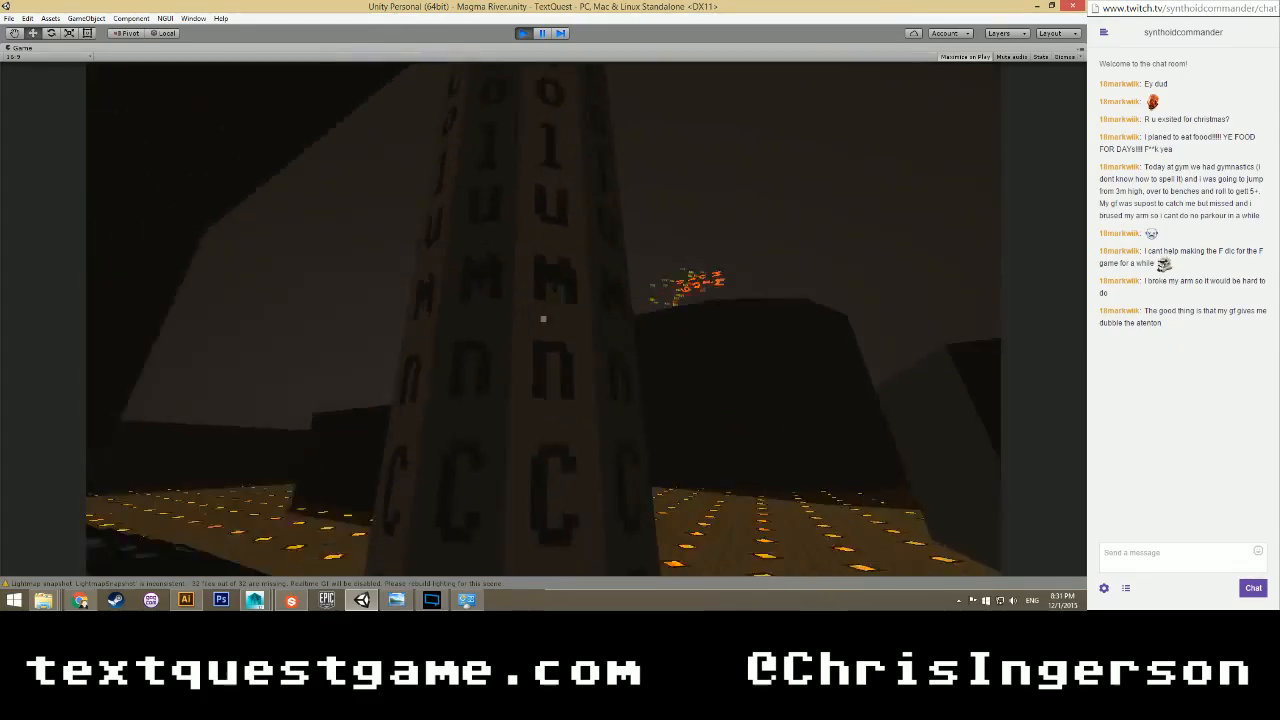
key(d)
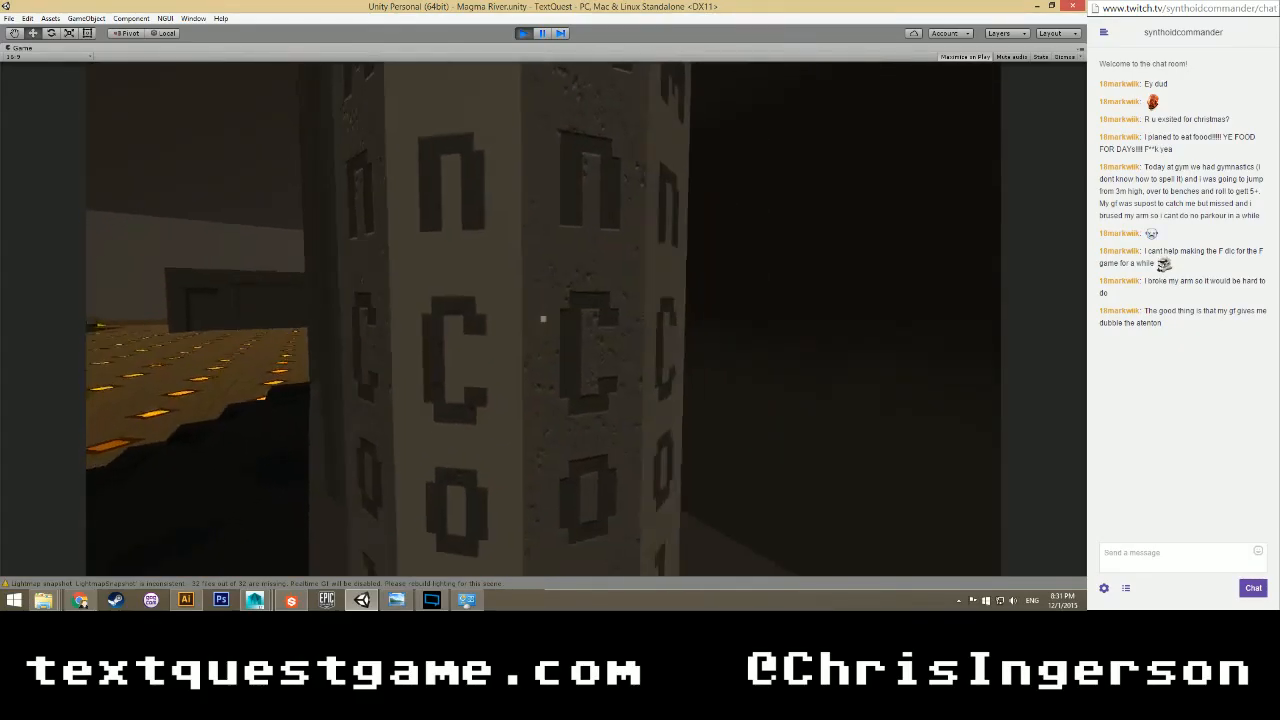
key(a)
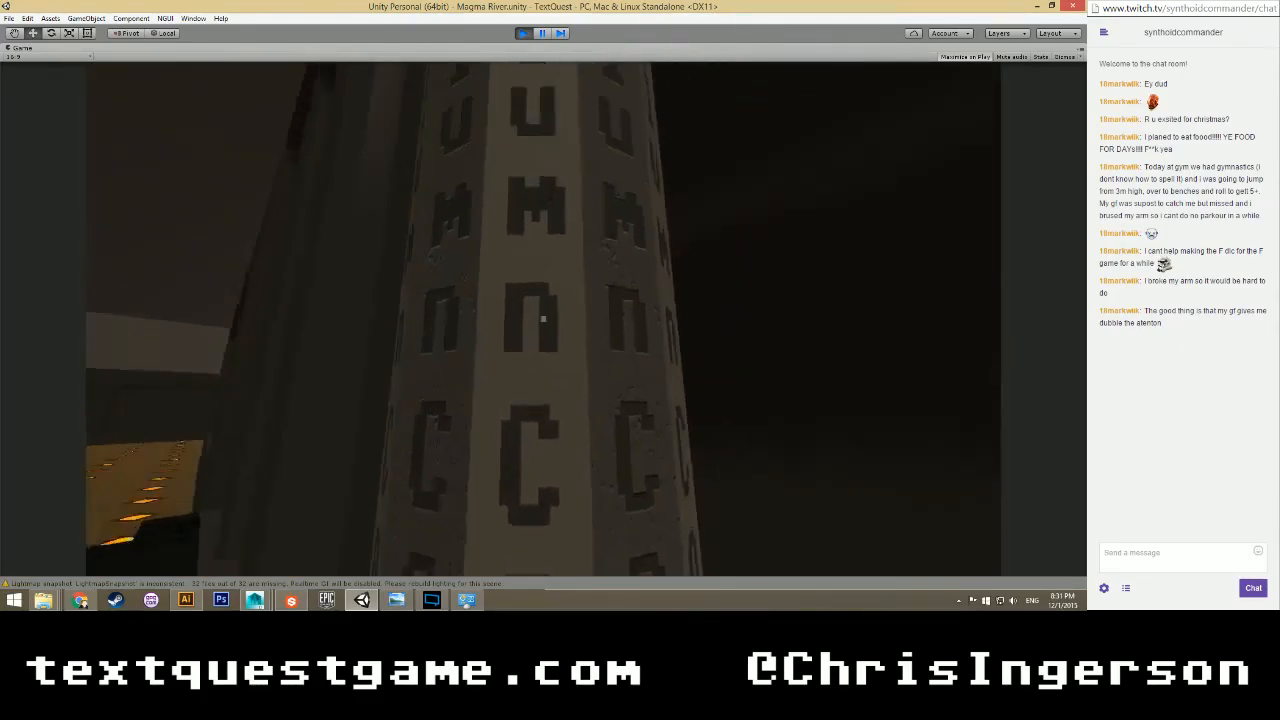
key(w)
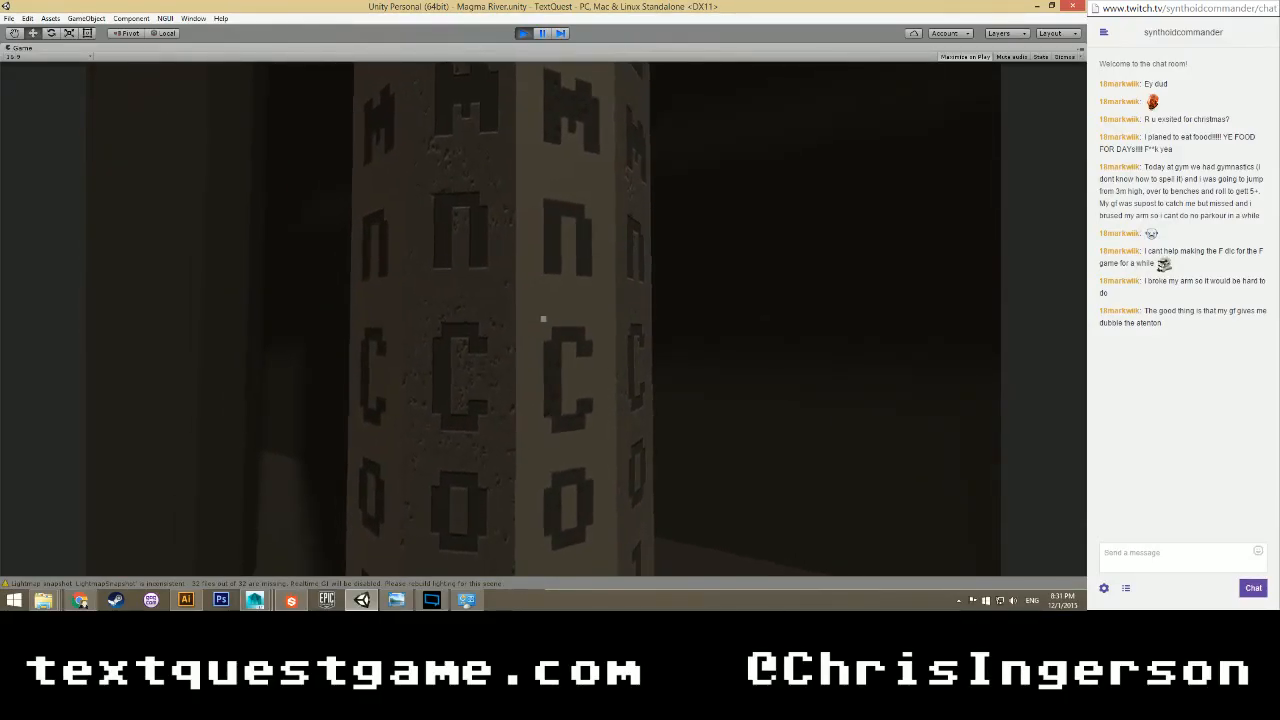
key(a)
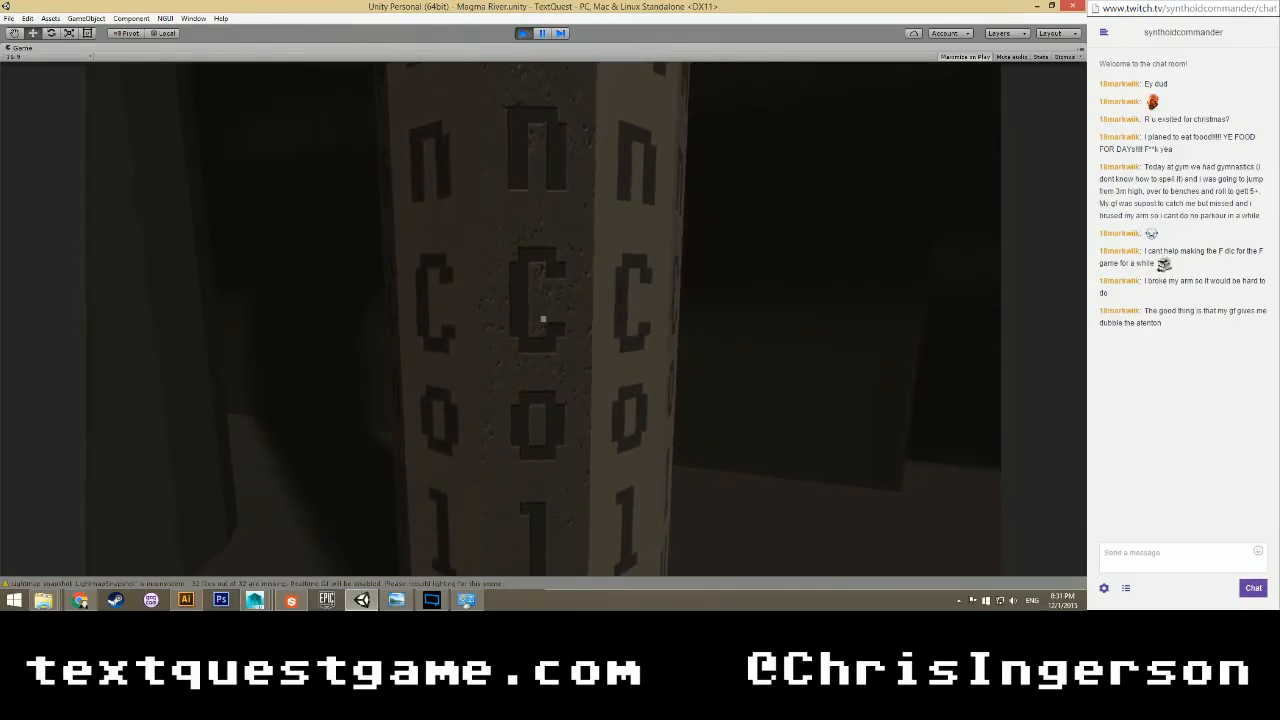
key(d)
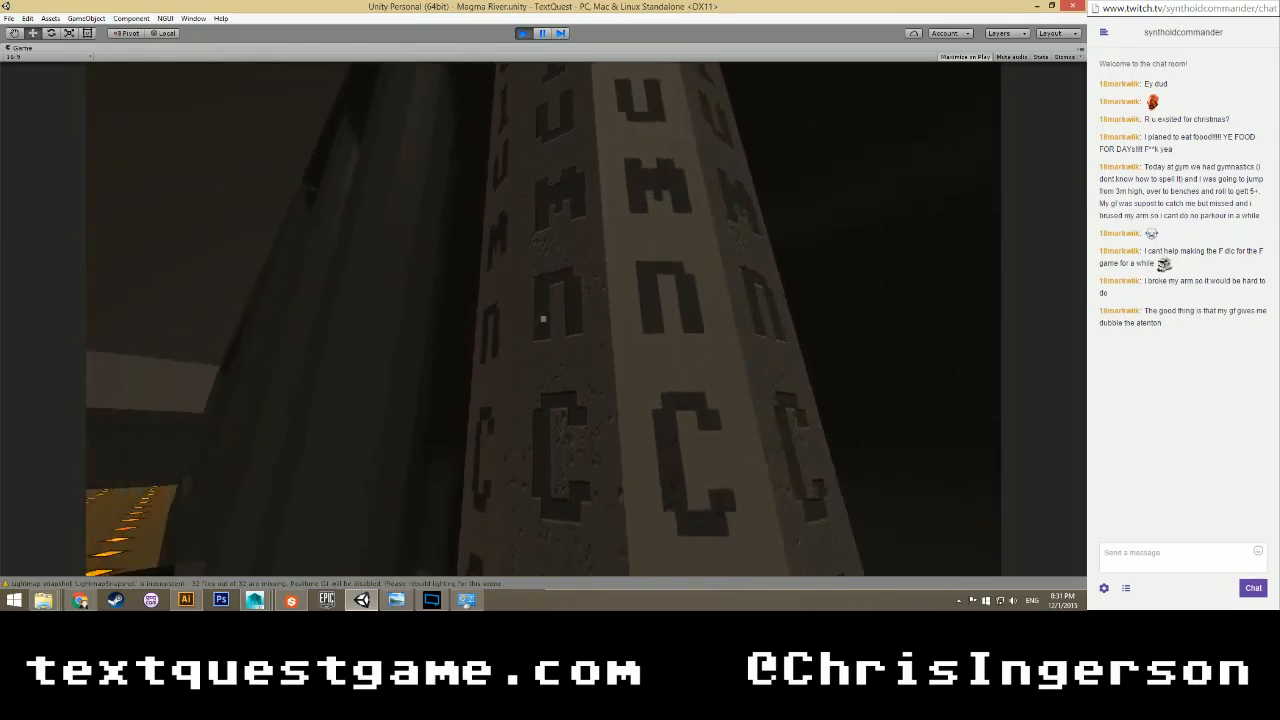
key(a)
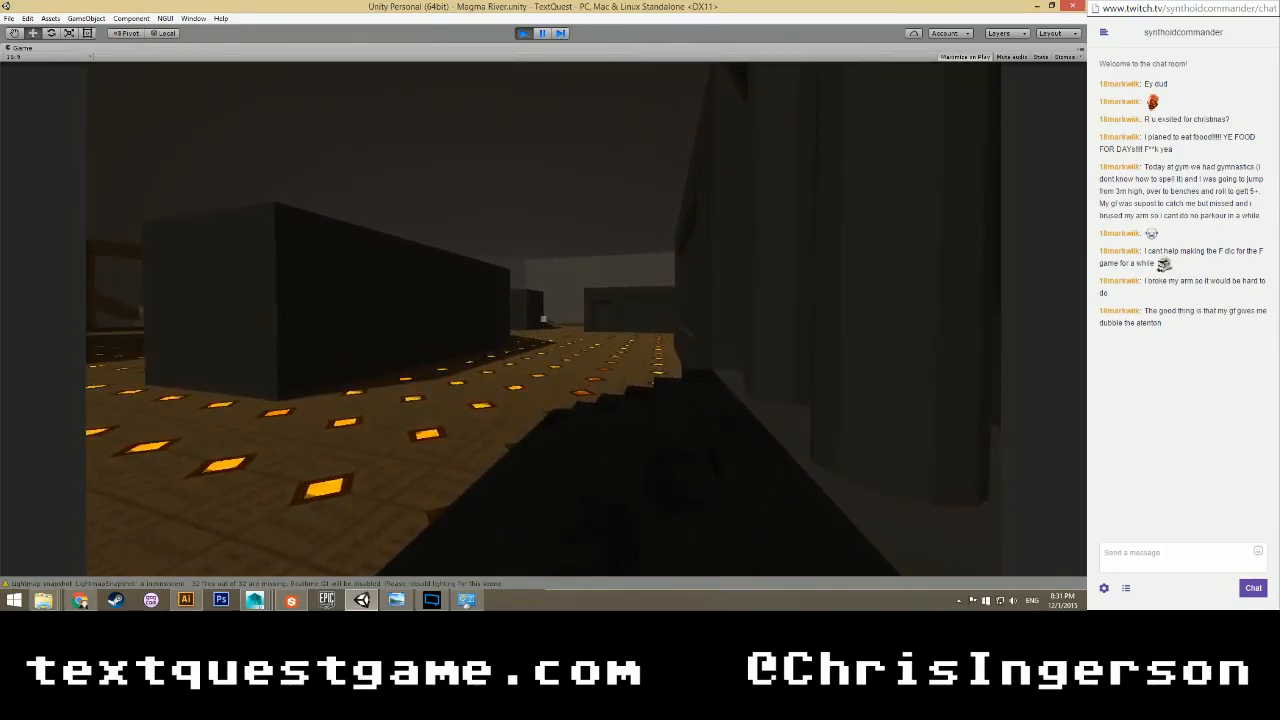
key(ctrl+p)
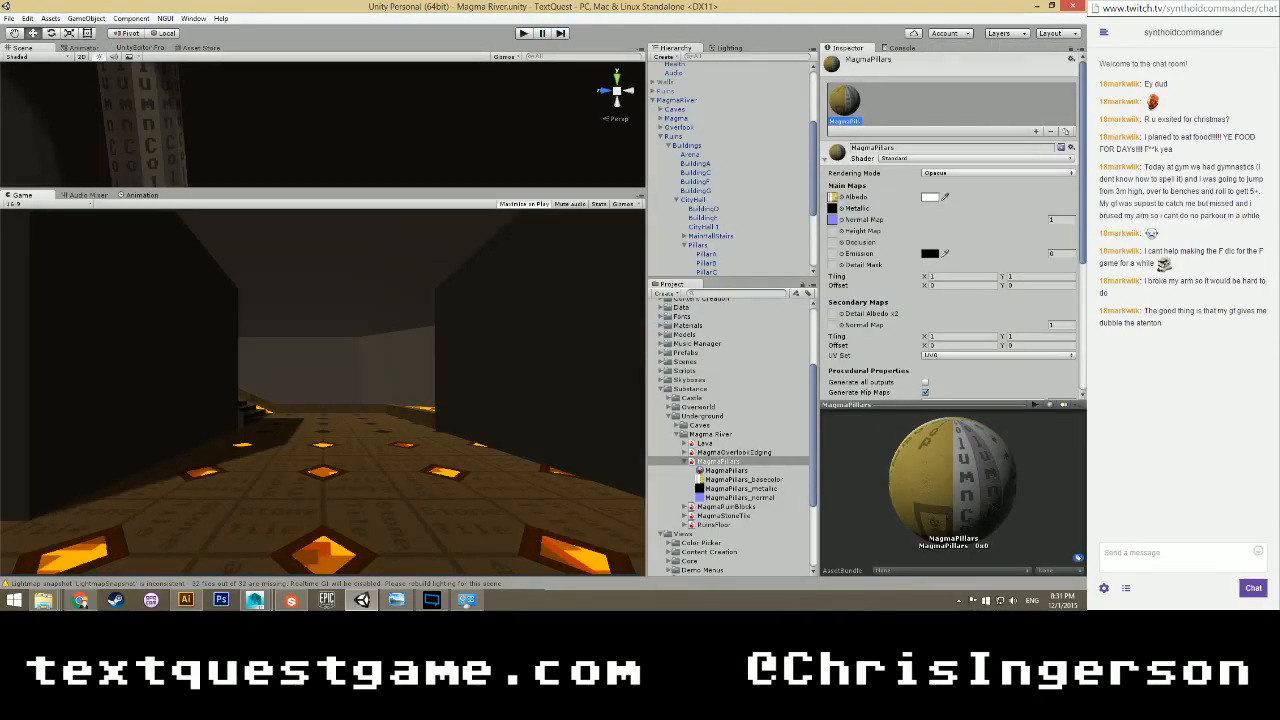
Switch to Maya and open the recent MagmaFountain scene.
mouse_move(256, 598)
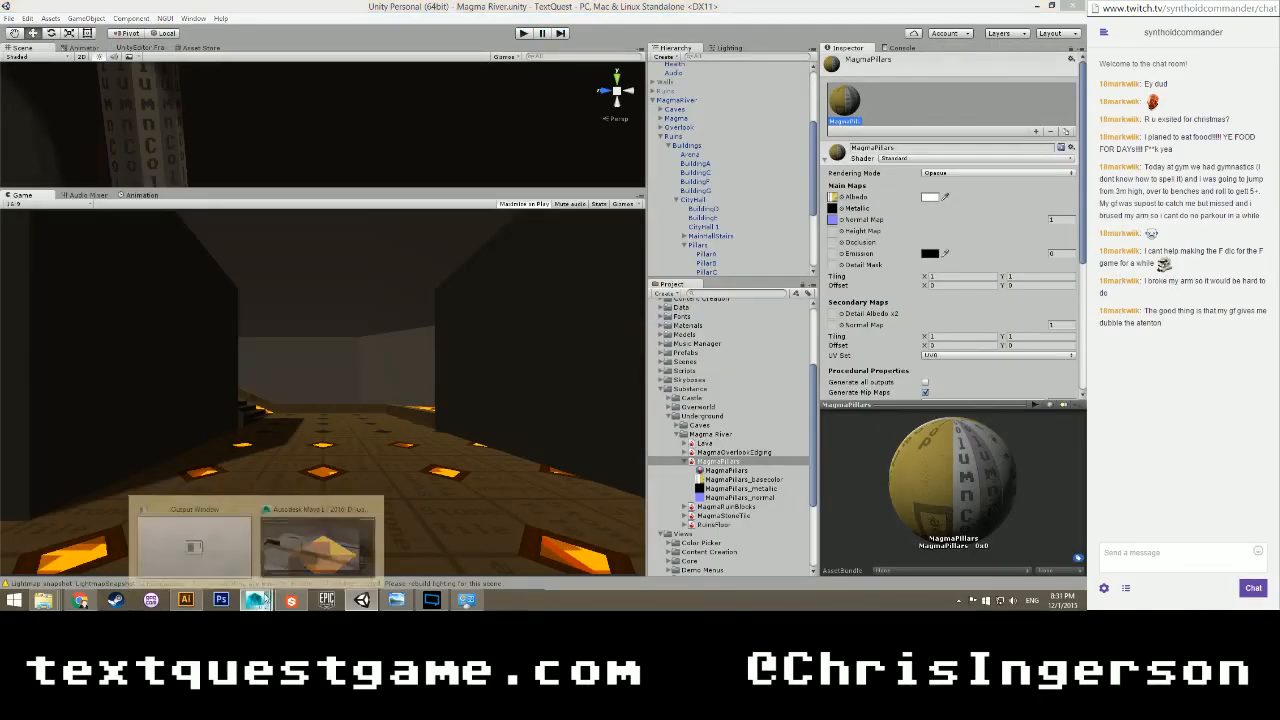
click(348, 540)
click(10, 18)
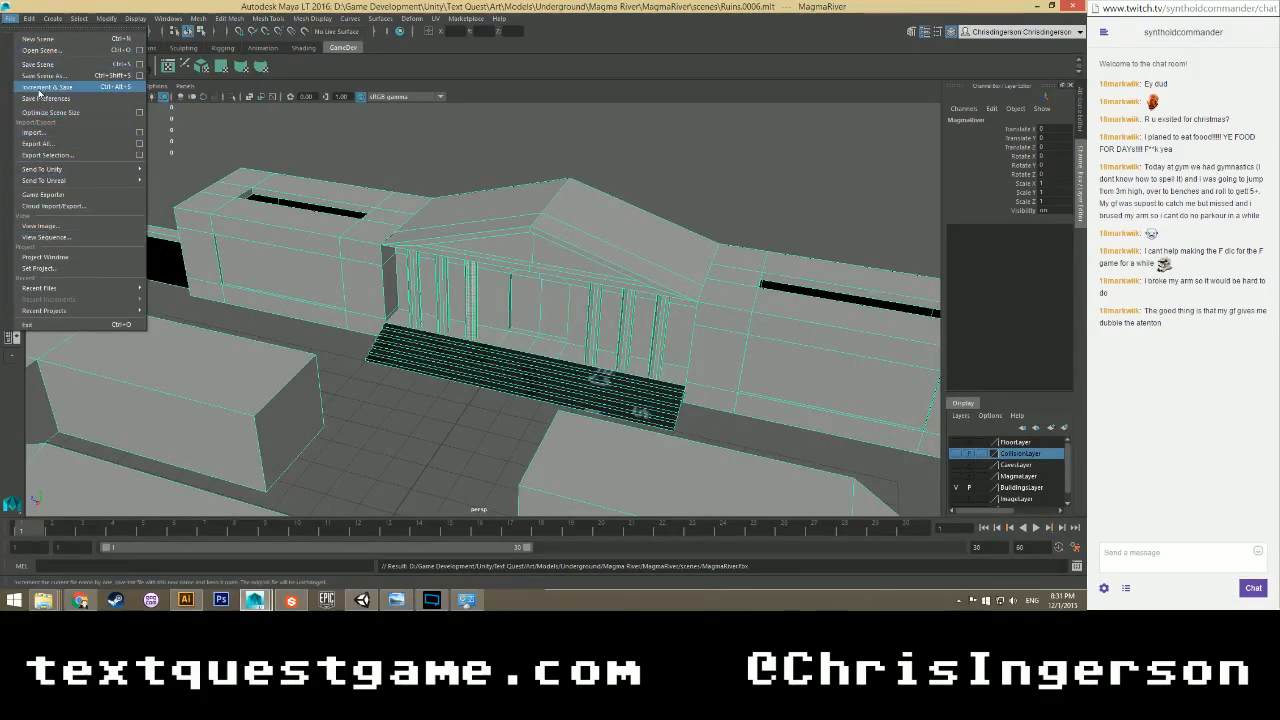
mouse_move(75, 290)
click(290, 305)
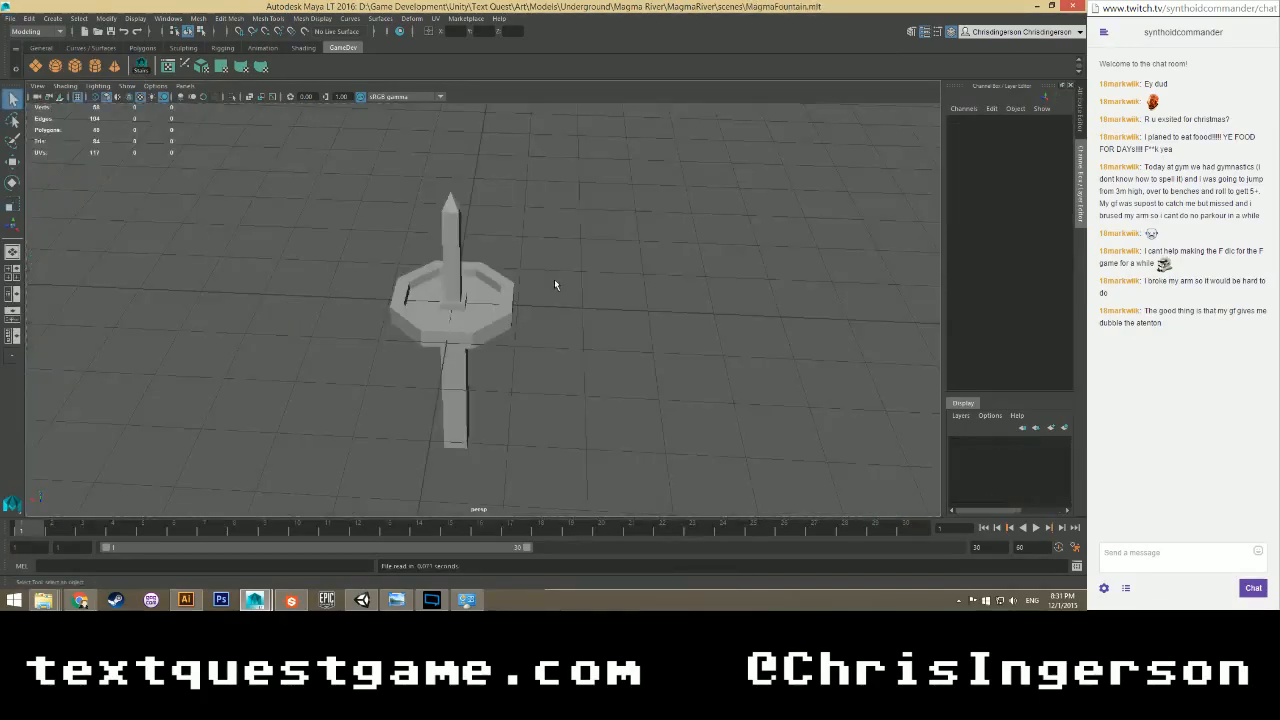
mouse_move(458, 297)
alt+mouse_down()
mouse_move(497, 290)
mouse_move(466, 316)
alt+mouse_up()
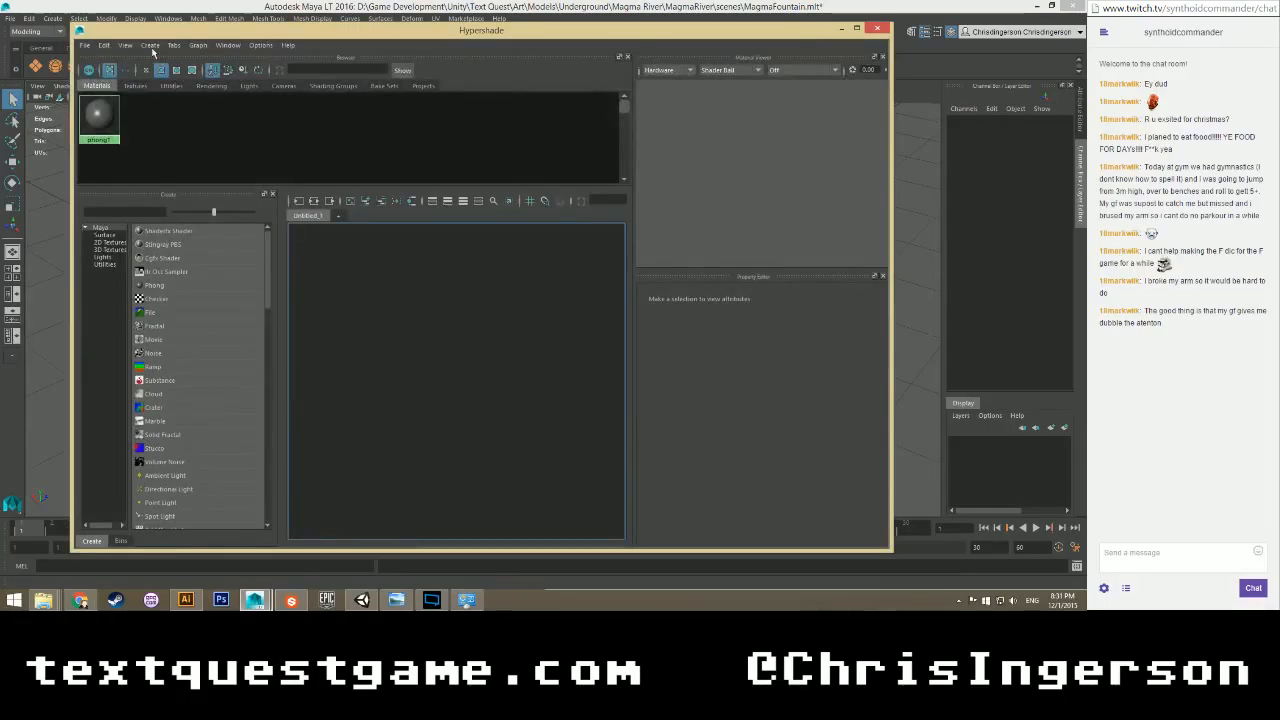
Create the MagmaPillarsMat Phong with a File texture loading MagmaPillars_Base_Color.png as its colour.
click(150, 45)
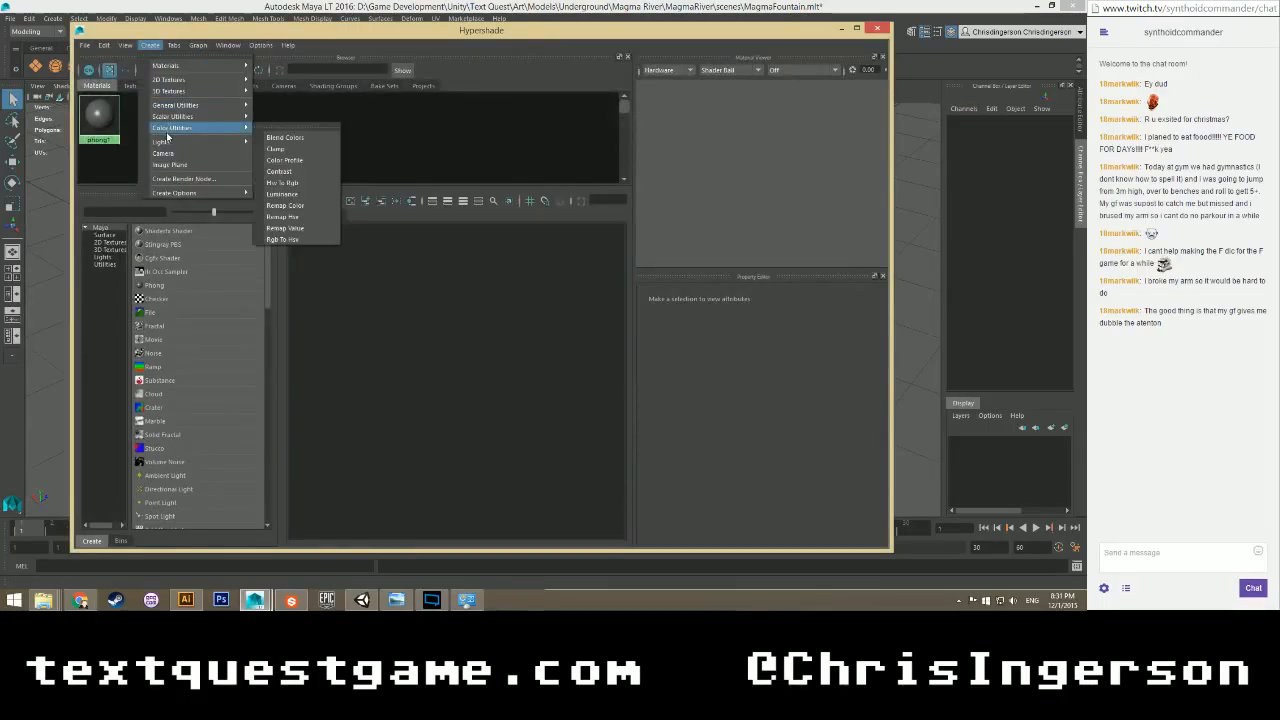
mouse_move(170, 65)
click(277, 120)
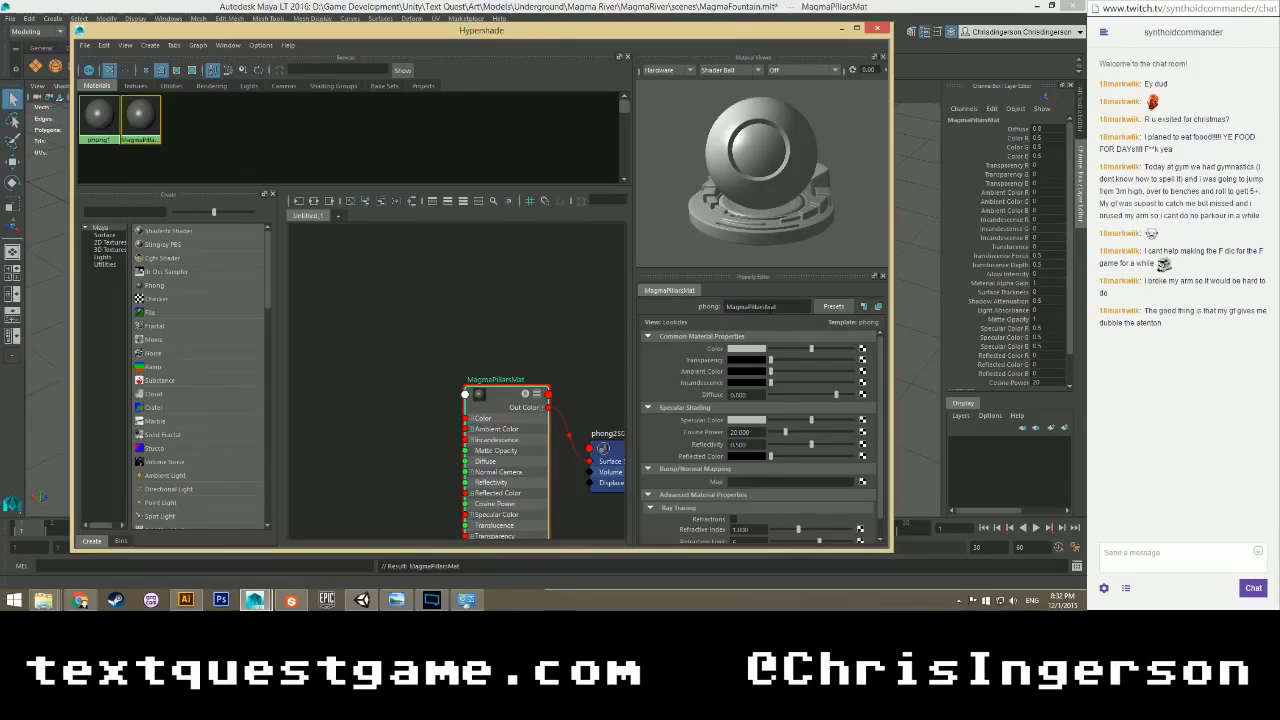
click(864, 350)
click(453, 279)
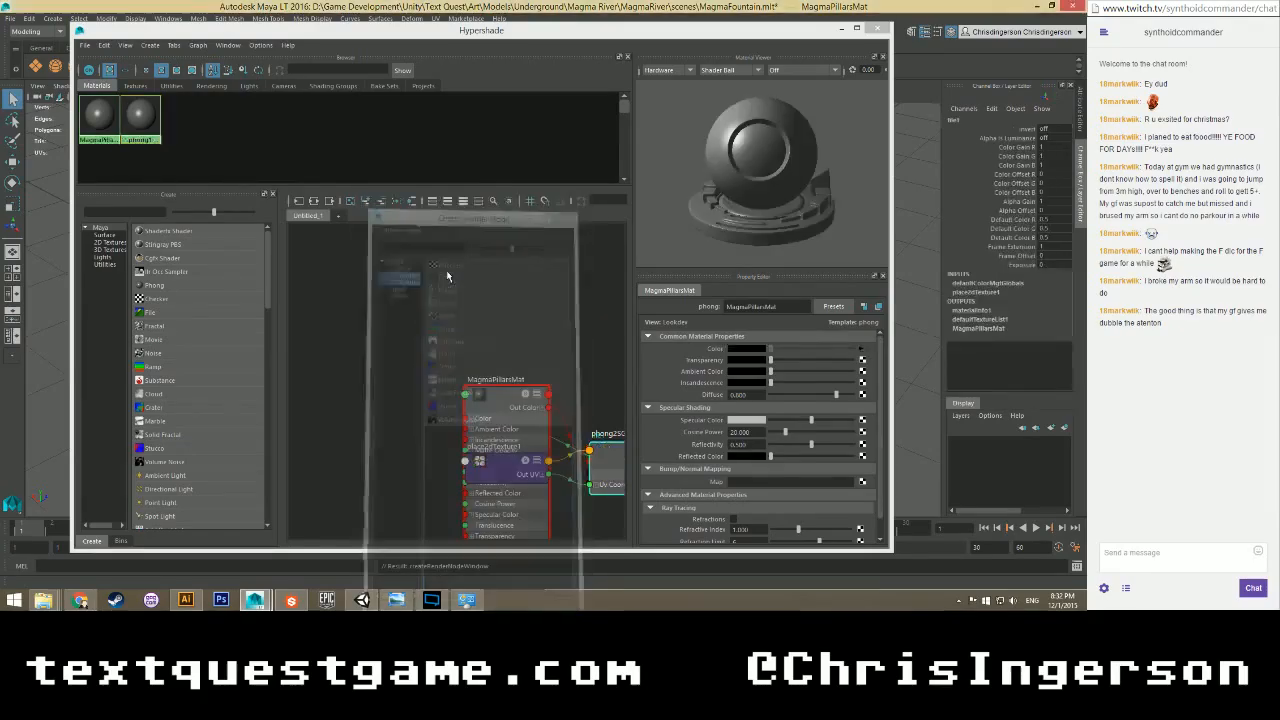
click(872, 386)
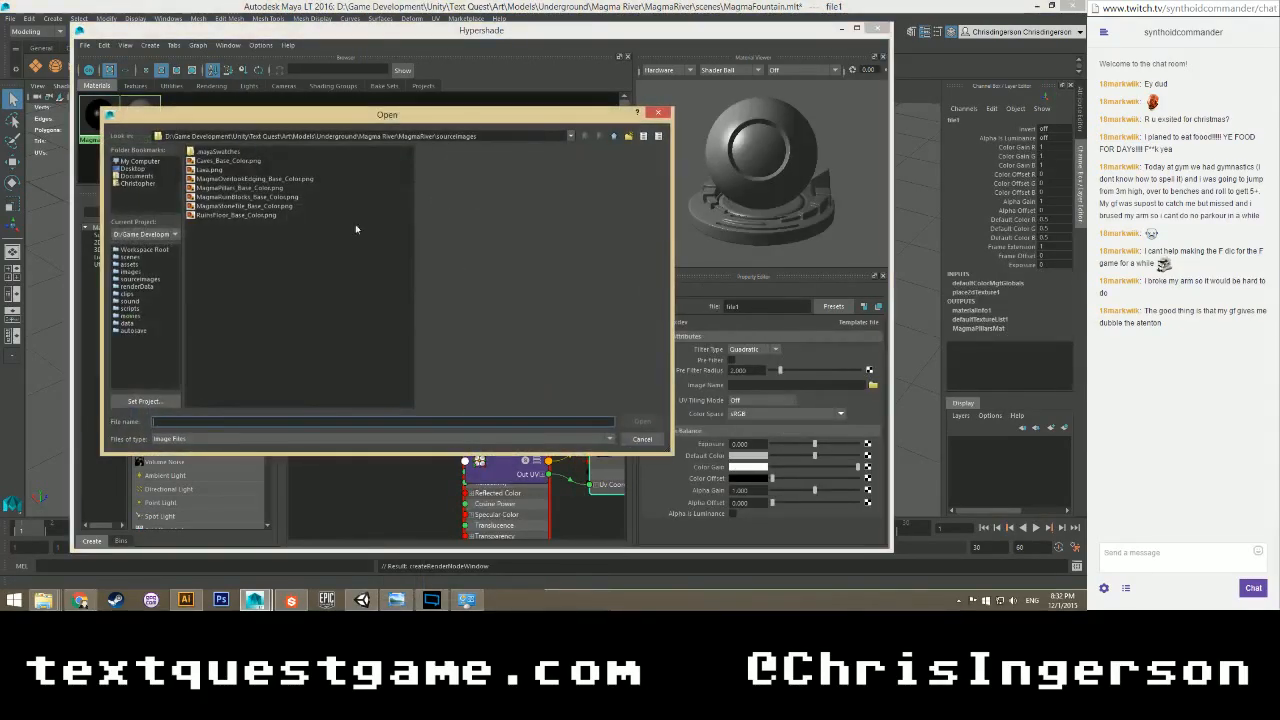
click(225, 188)
click(641, 423)
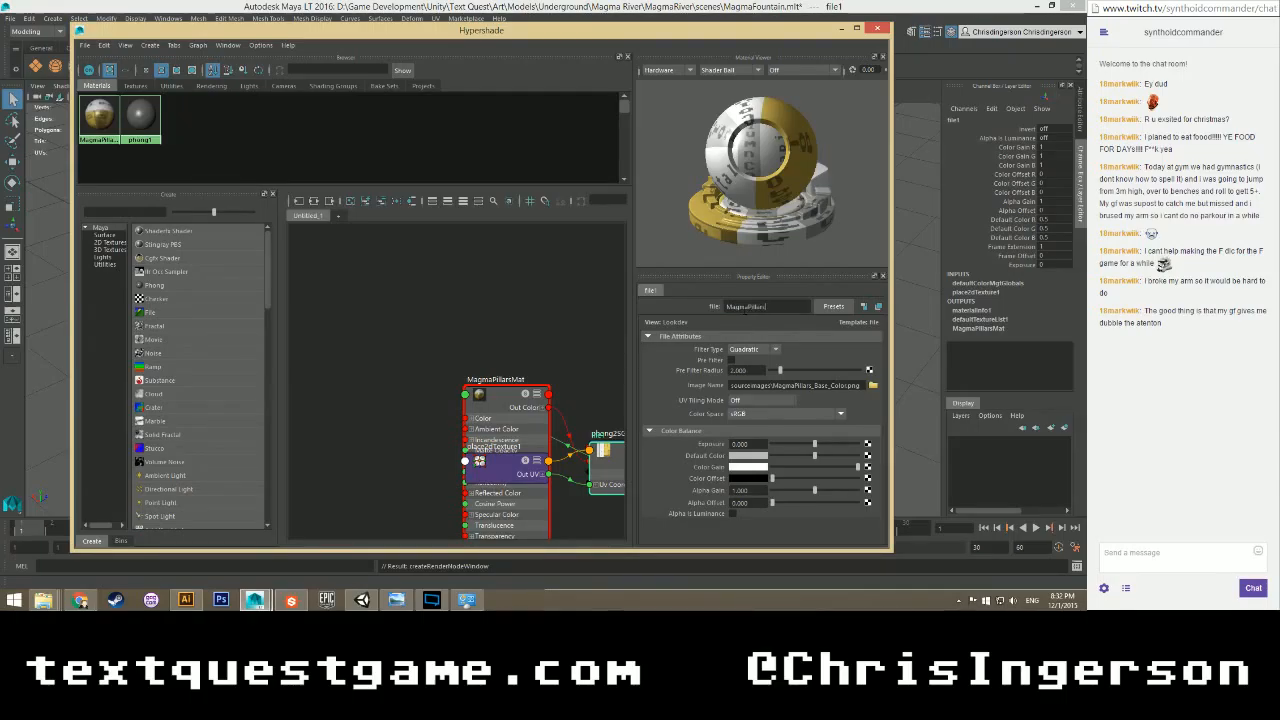
click(506, 147)
click(877, 28)
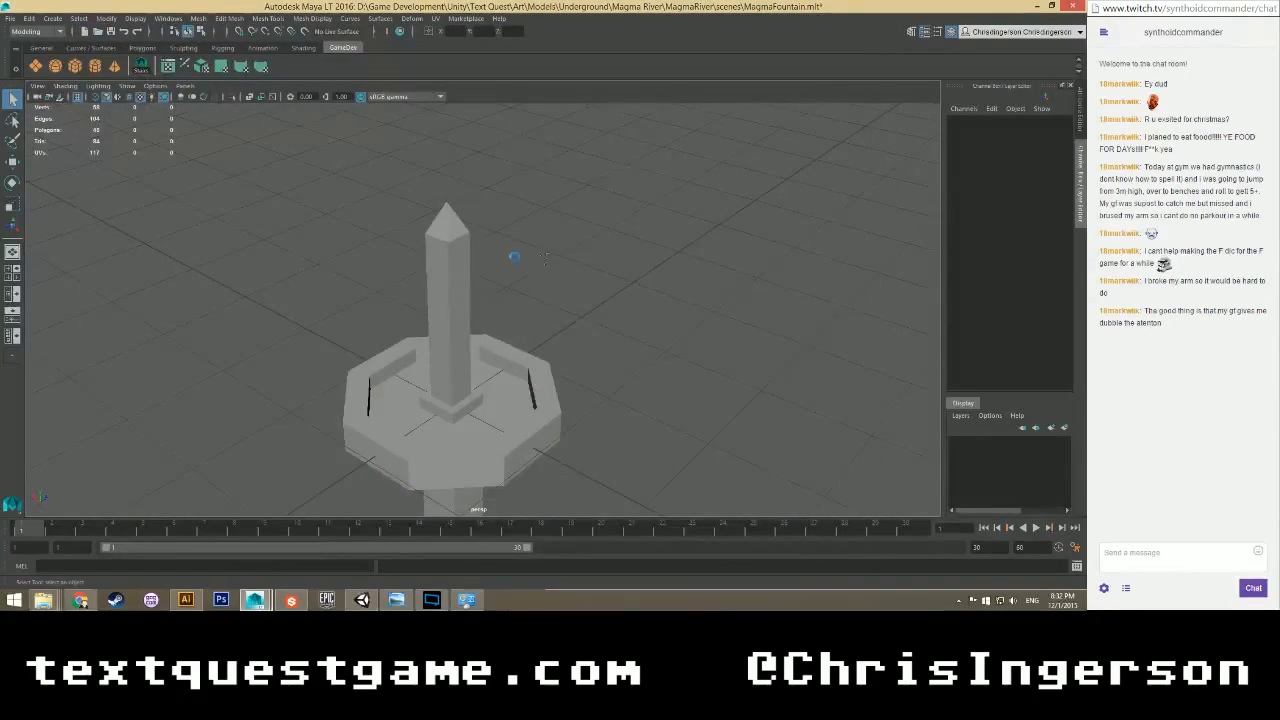
Assign the MagmaPillarsMat material to the obelisk.
right_drag(448, 267, 499, 254)
scroll(496, 279, down, 3)
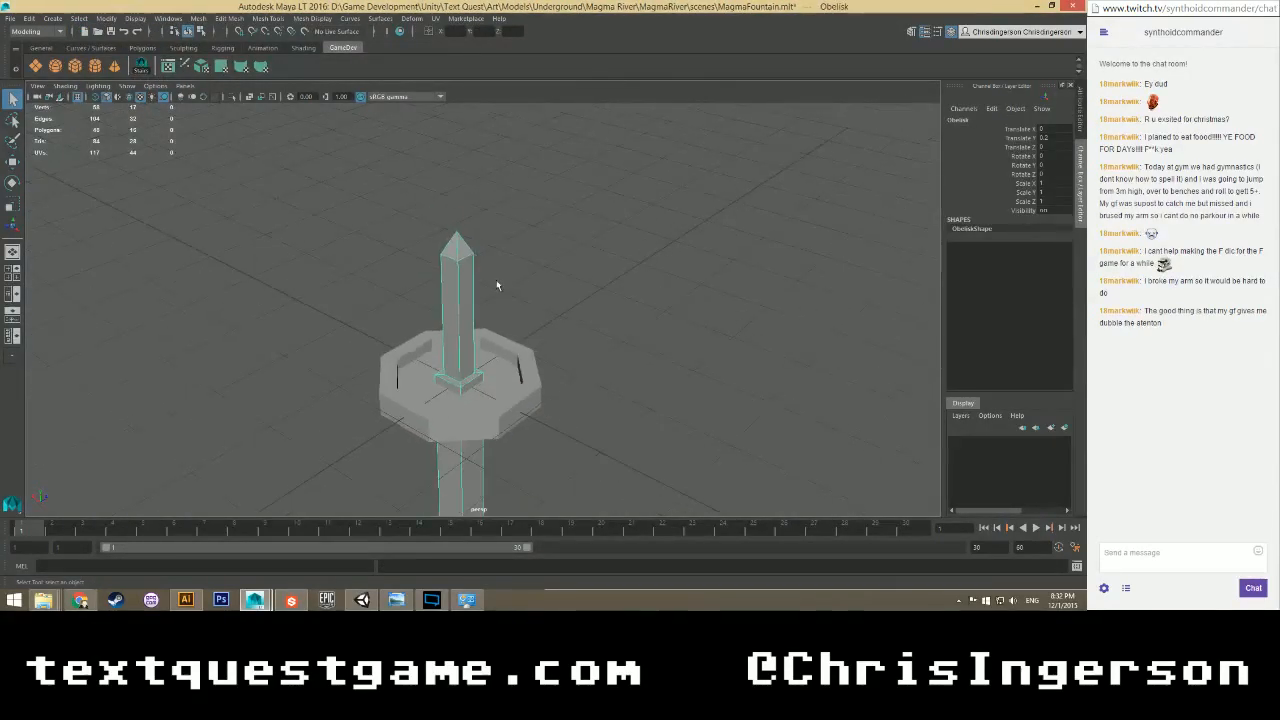
alt+middle_drag(474, 374, 485, 303)
scroll(485, 303, up, 4)
alt+drag(484, 303, 487, 342)
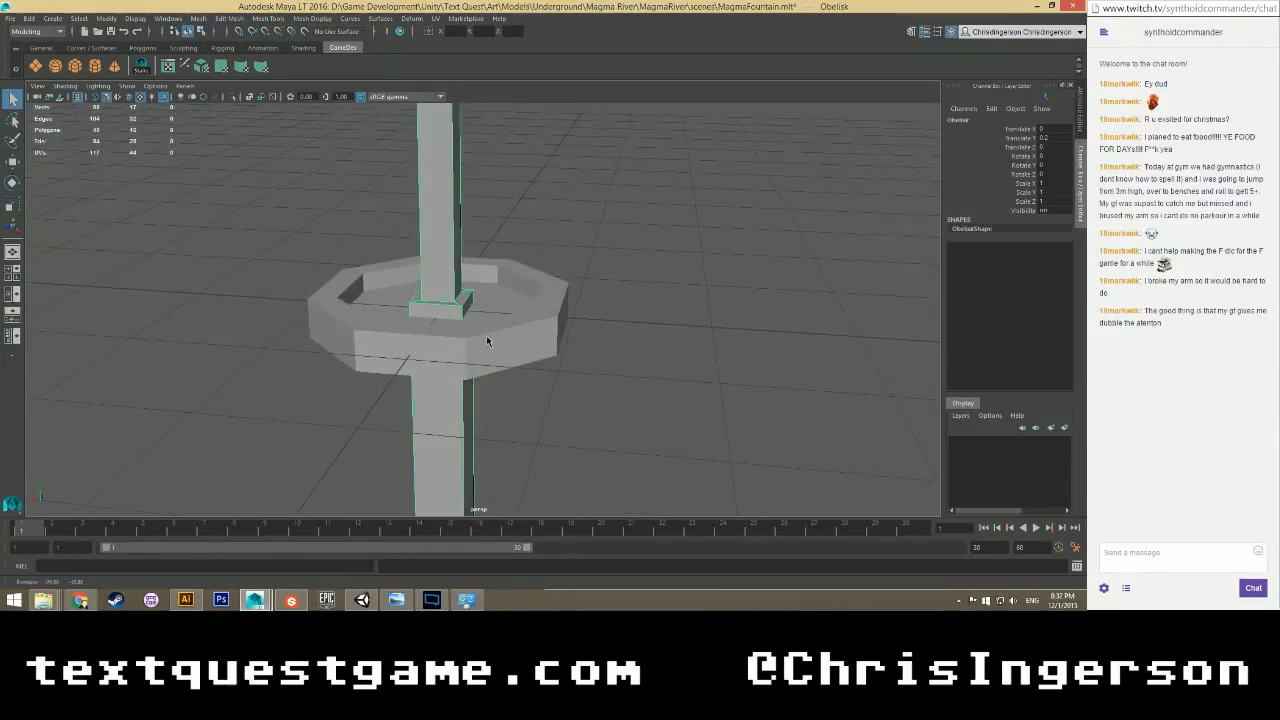
alt+drag(486, 341, 455, 341)
right_click(464, 236)
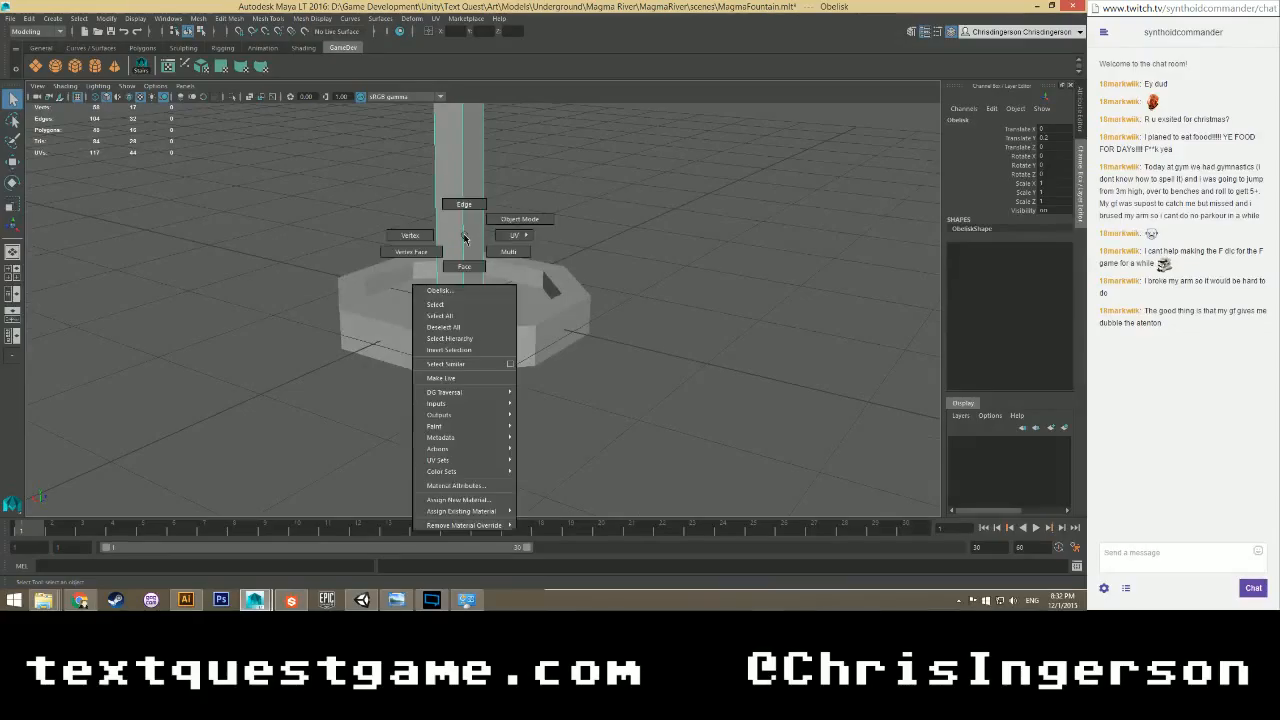
mouse_move(457, 500)
click(530, 512)
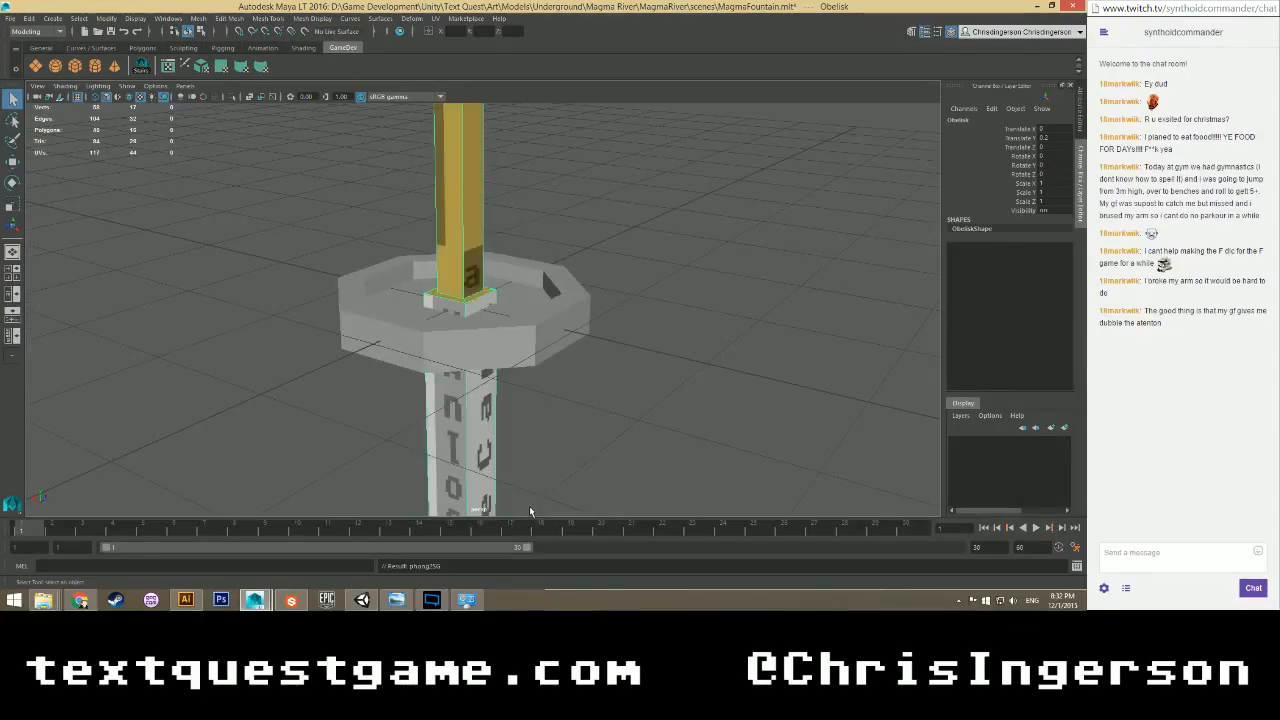
Apply the existing MagmaPillarsMat to the fountain basin as well, then reselect the obelisk.
right_click(478, 311)
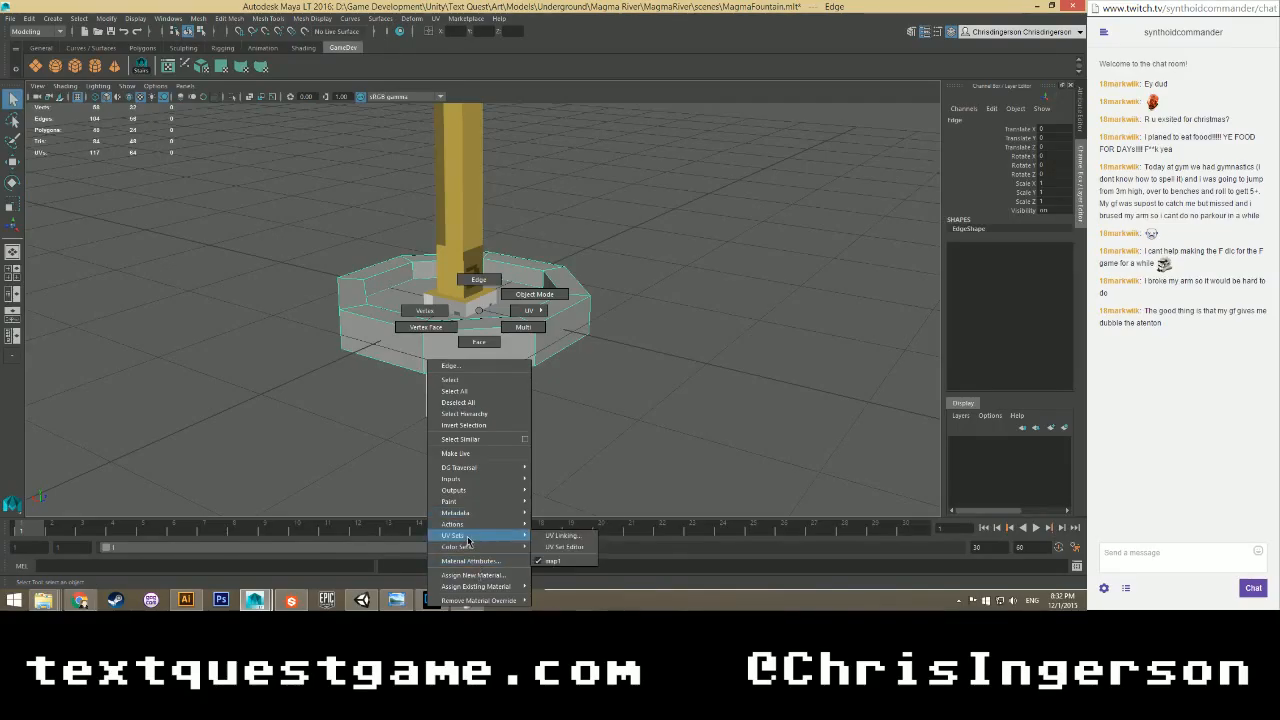
mouse_move(476, 586)
click(562, 588)
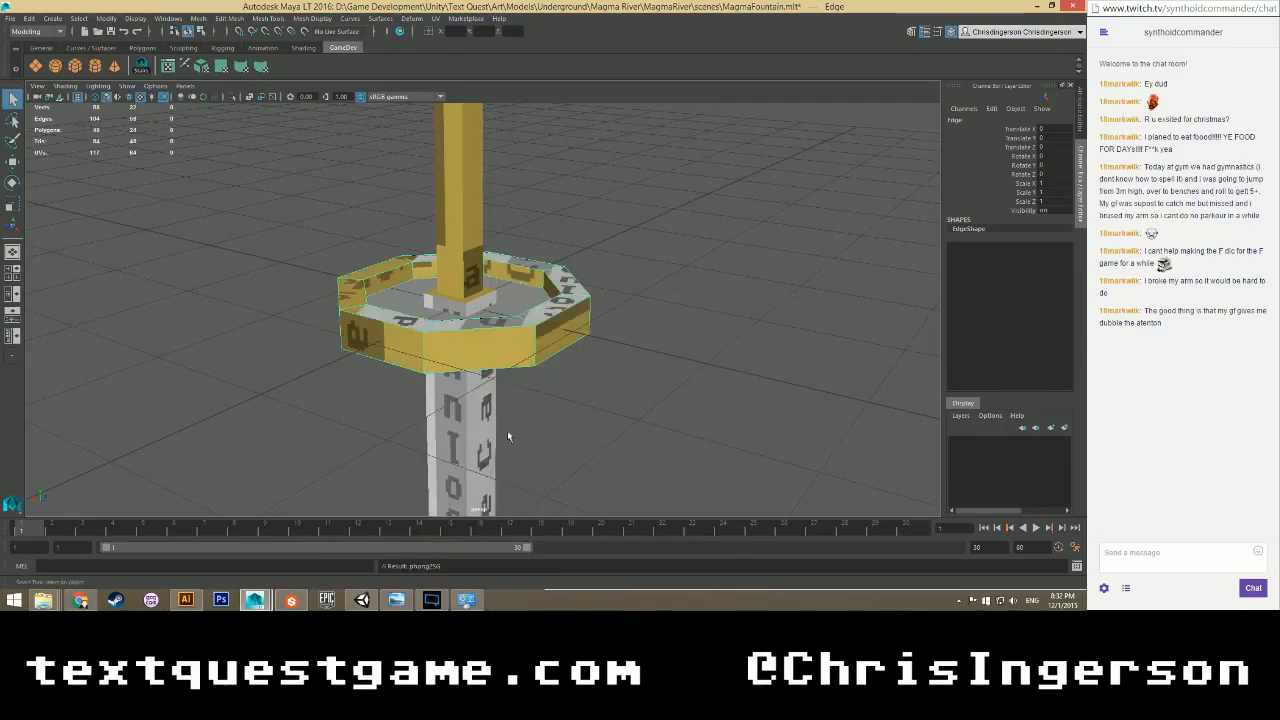
scroll(519, 287, up, 2)
alt+drag(519, 287, 434, 262)
click(434, 262)
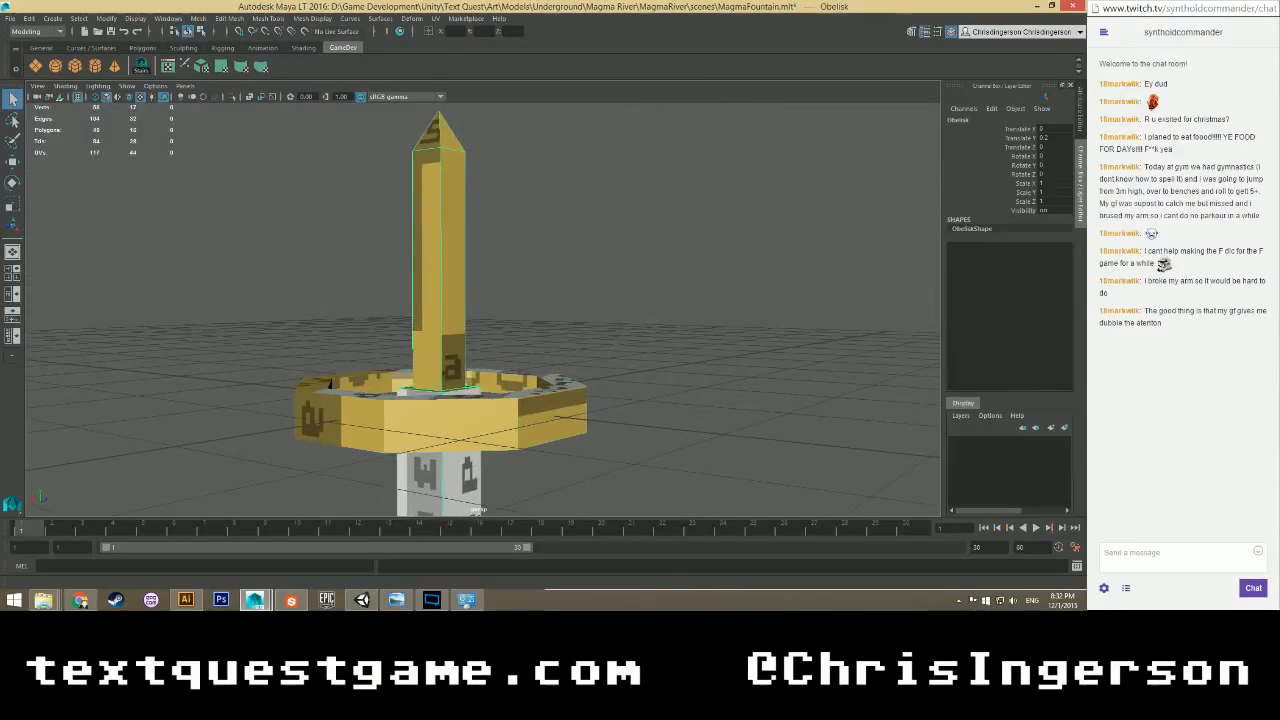
Apply Automatic Mapping to the obelisk to generate fresh UVs.
drag(0, 130, 526, 12)
alt+drag(793, 258, 728, 286)
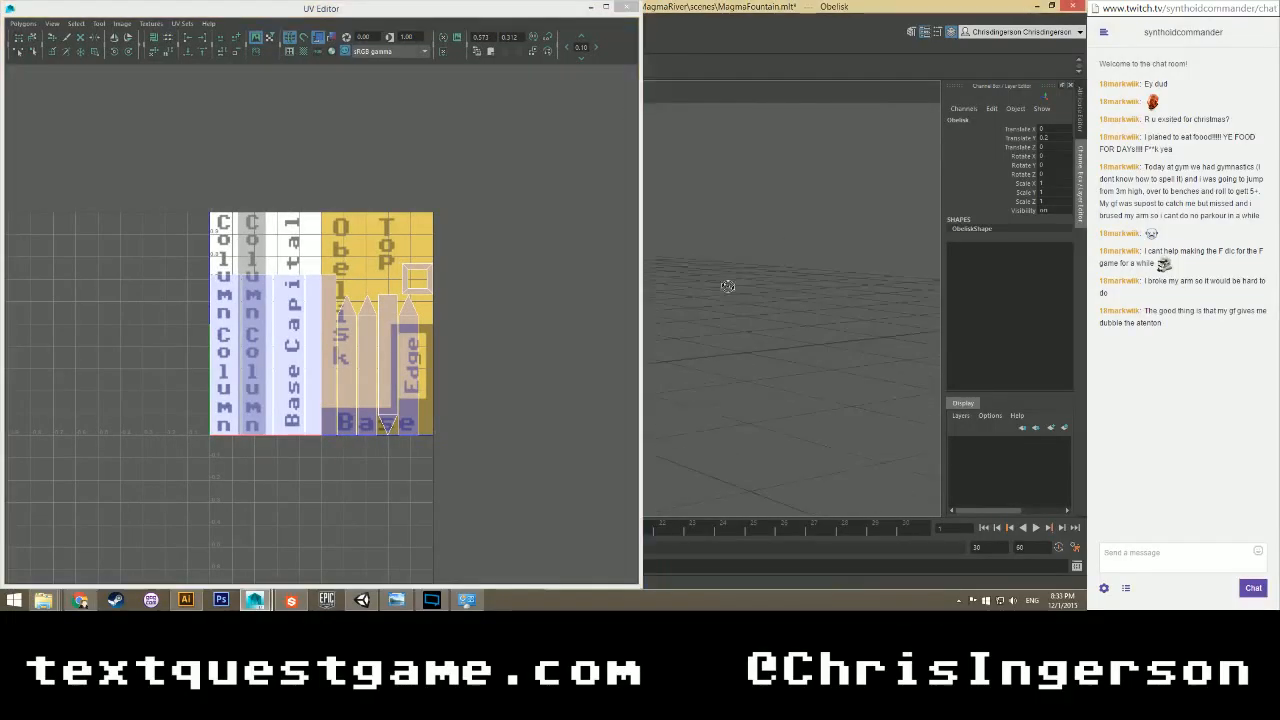
alt+middle_drag(728, 286, 860, 284)
alt+drag(683, 285, 684, 363)
scroll(690, 354, up, 3)
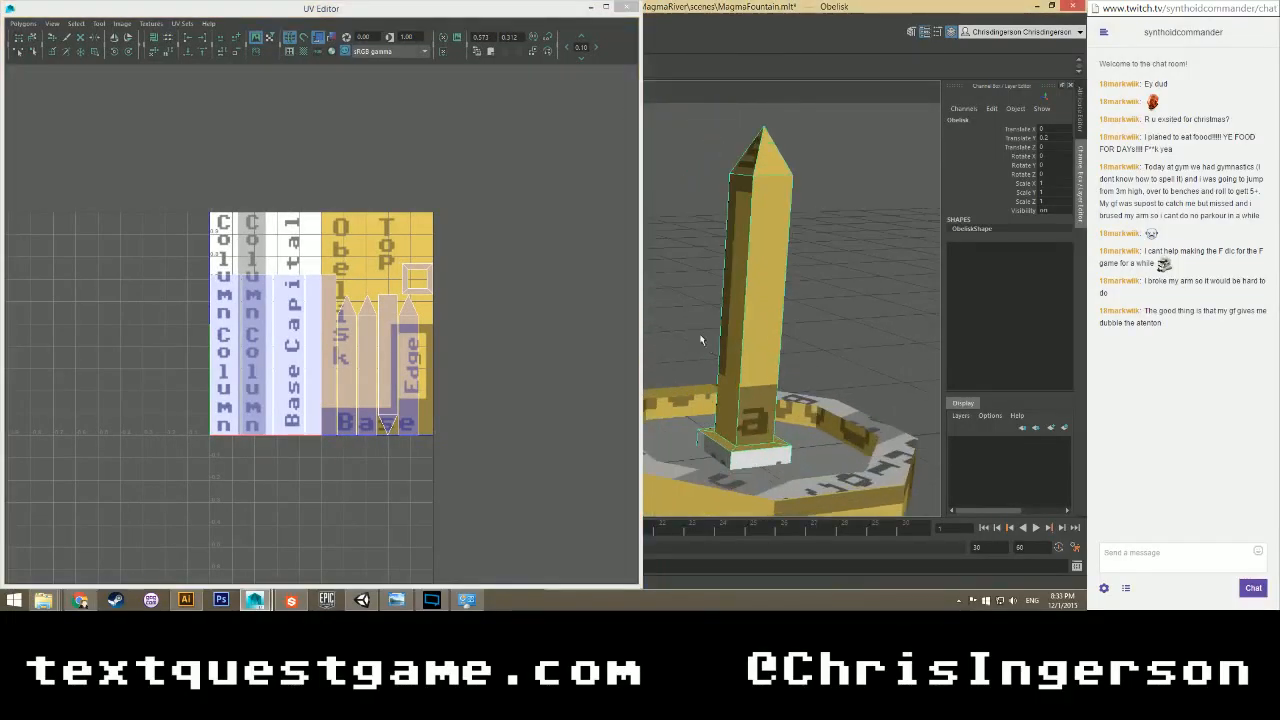
scroll(310, 340, up, 5)
scroll(379, 238, down, 1)
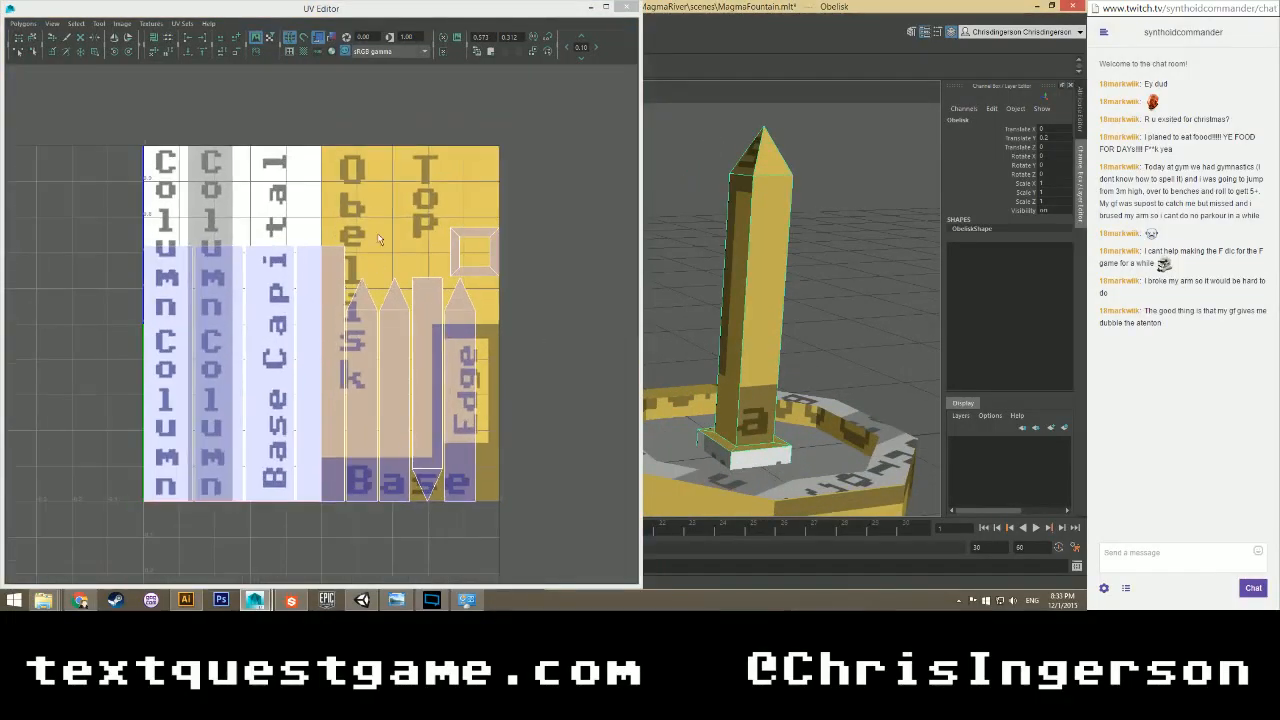
click(628, 7)
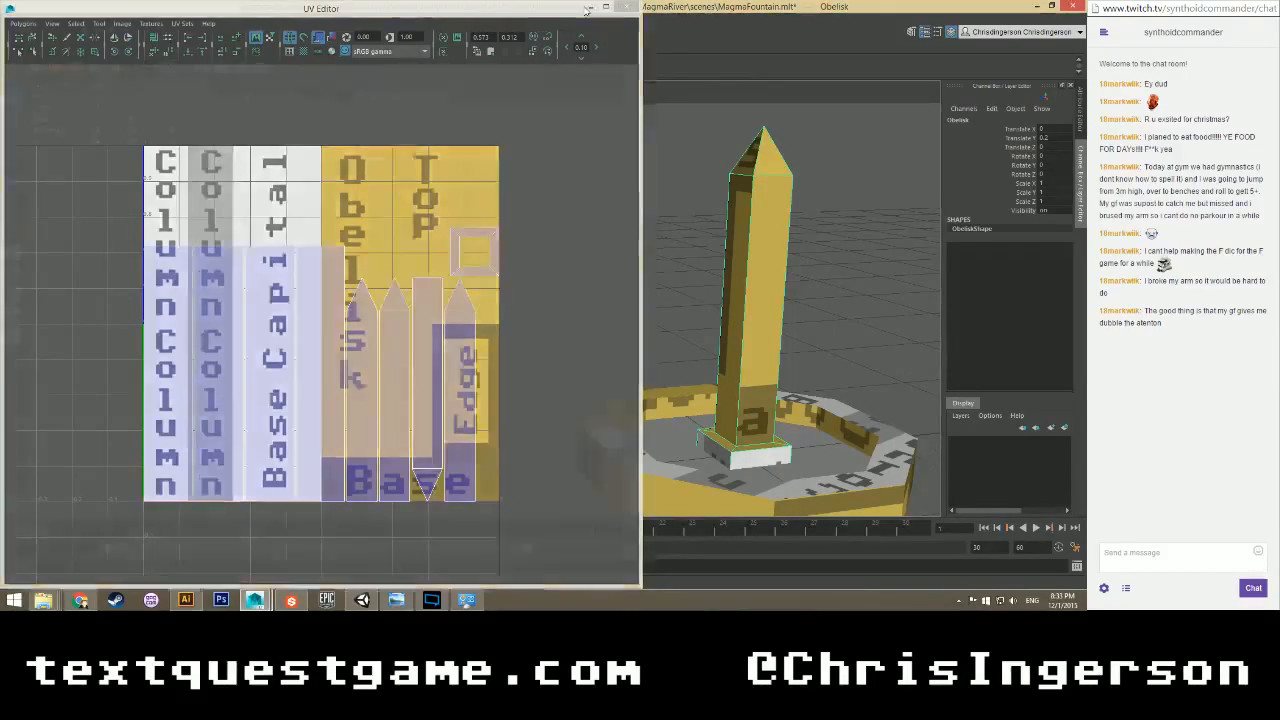
click(200, 67)
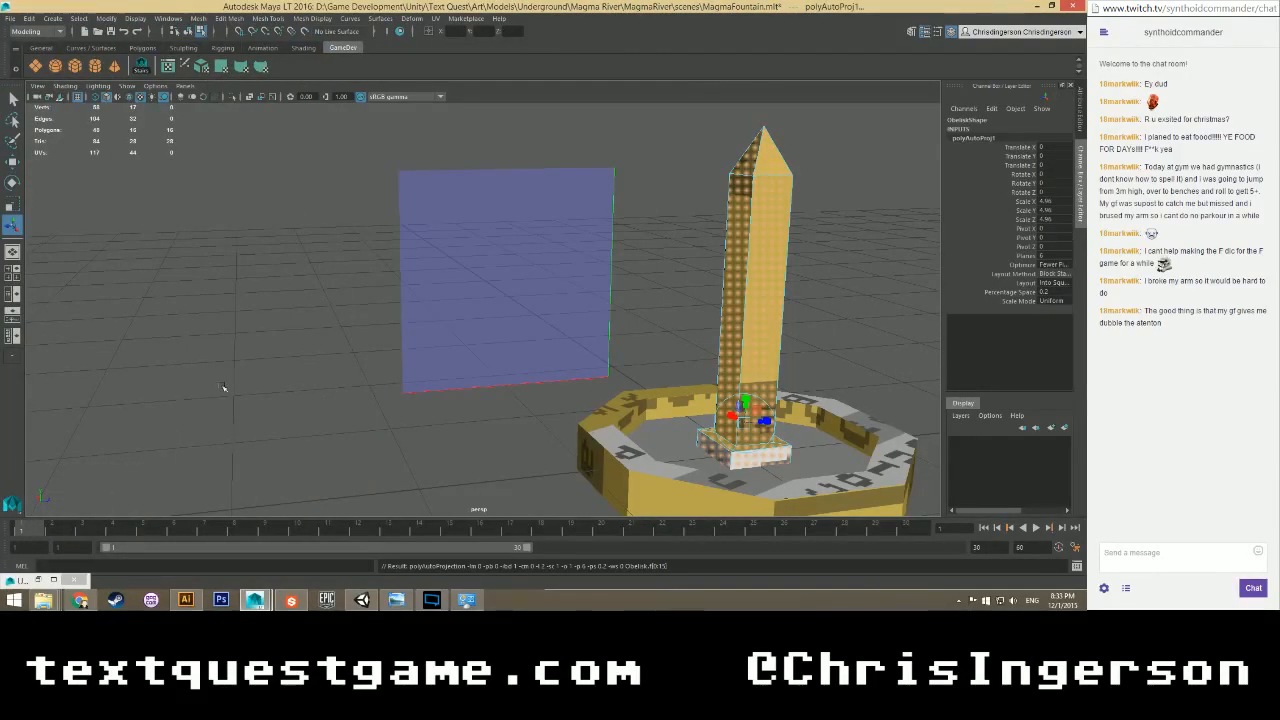
click(41, 580)
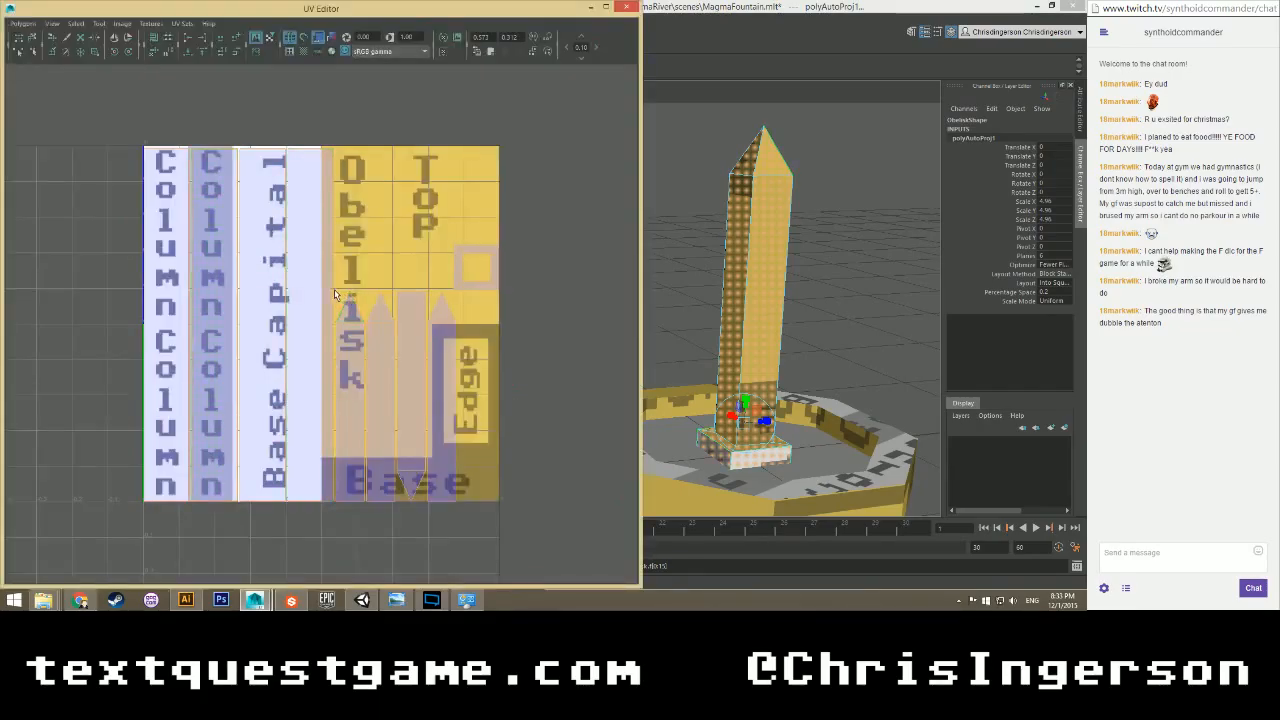
click(377, 227)
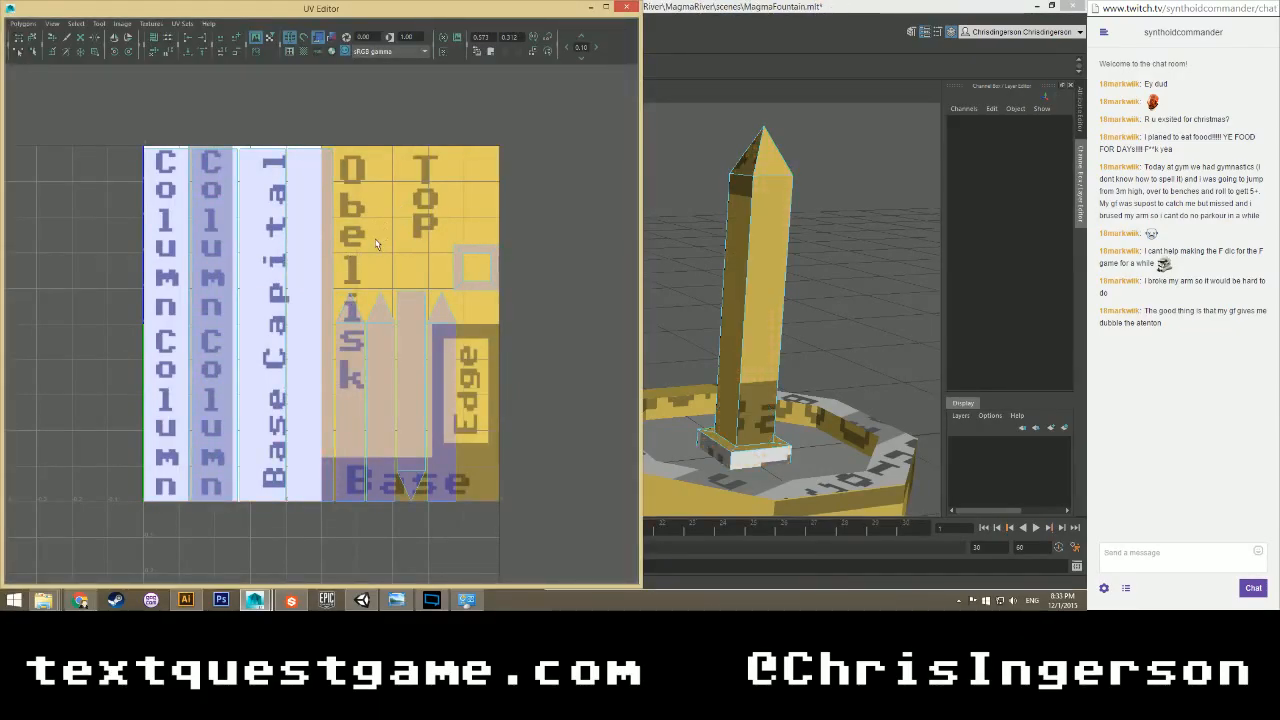
Select the obelisk UV shell and rotate it until it stands upright.
scroll(384, 334, up, 1)
alt+middle_drag(364, 321, 313, 295)
right_click(303, 296)
right_drag(303, 296, 303, 265)
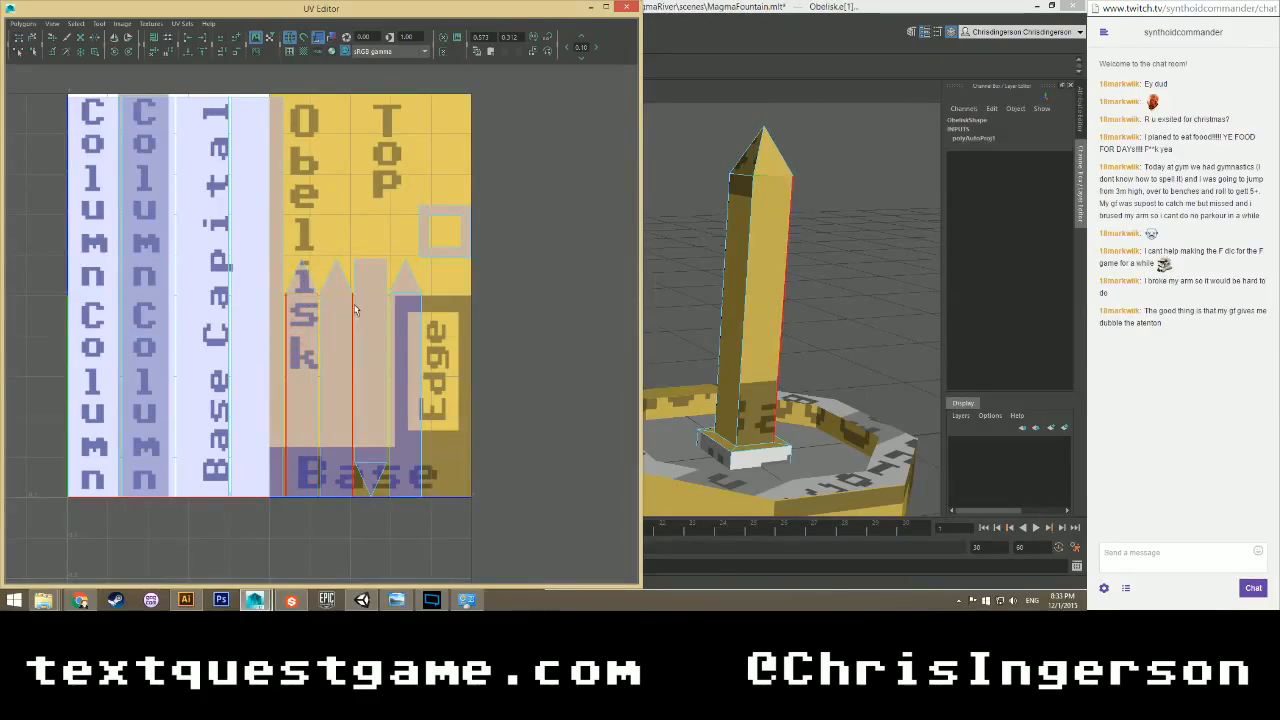
right_drag(380, 314, 381, 348)
drag(375, 210, 372, 500)
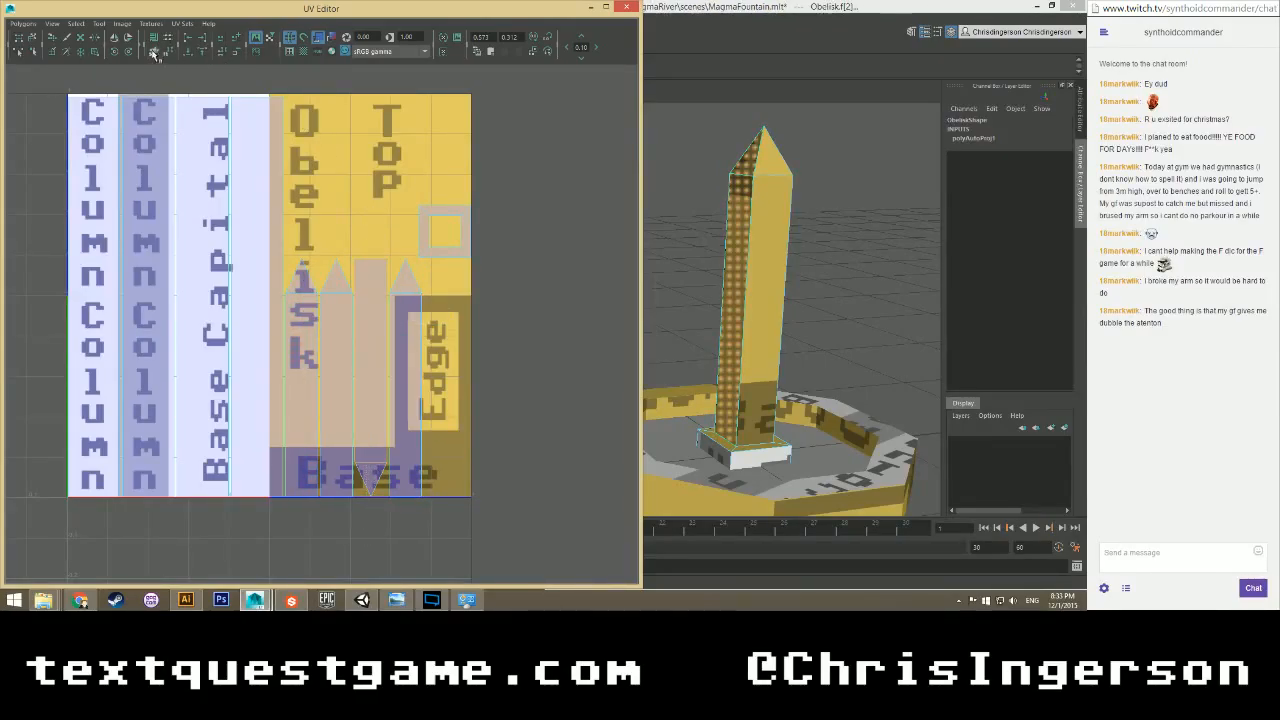
click(116, 53)
click(116, 53)
click(116, 53)
click(116, 53)
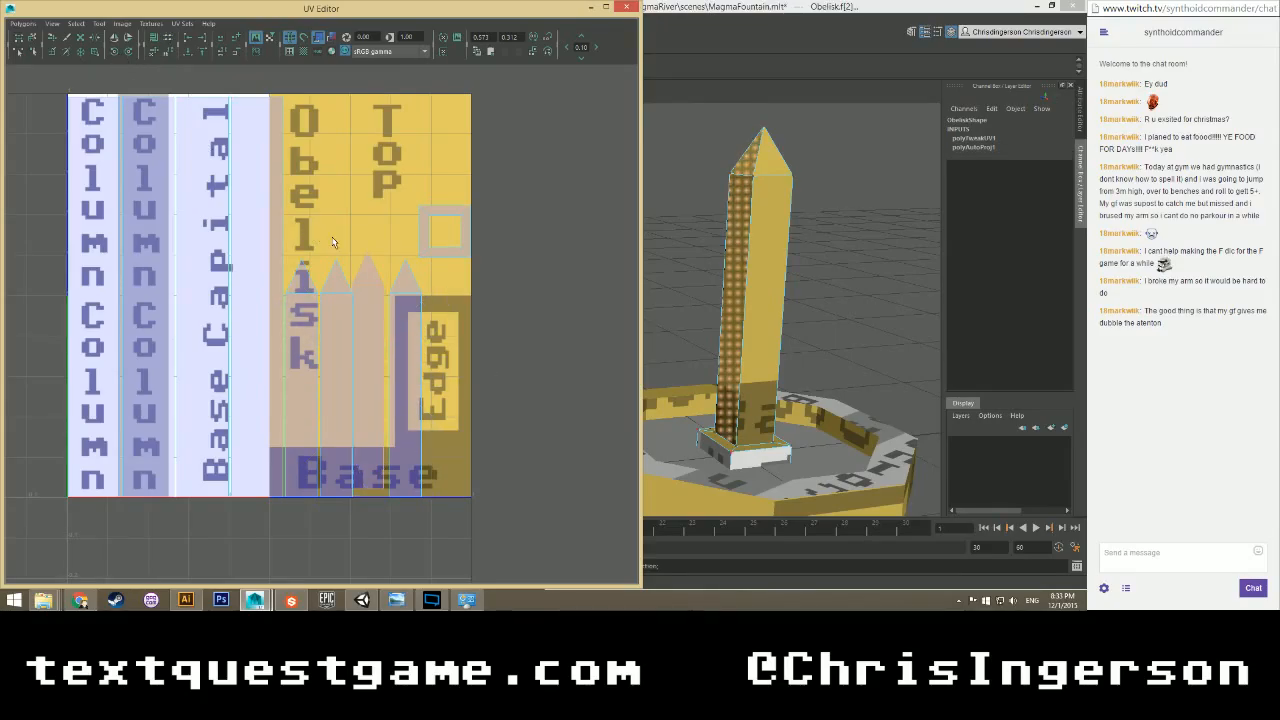
Pick two obelisk edges and cut the UVs apart along them with Cut UV Edges.
right_drag(365, 279, 366, 284)
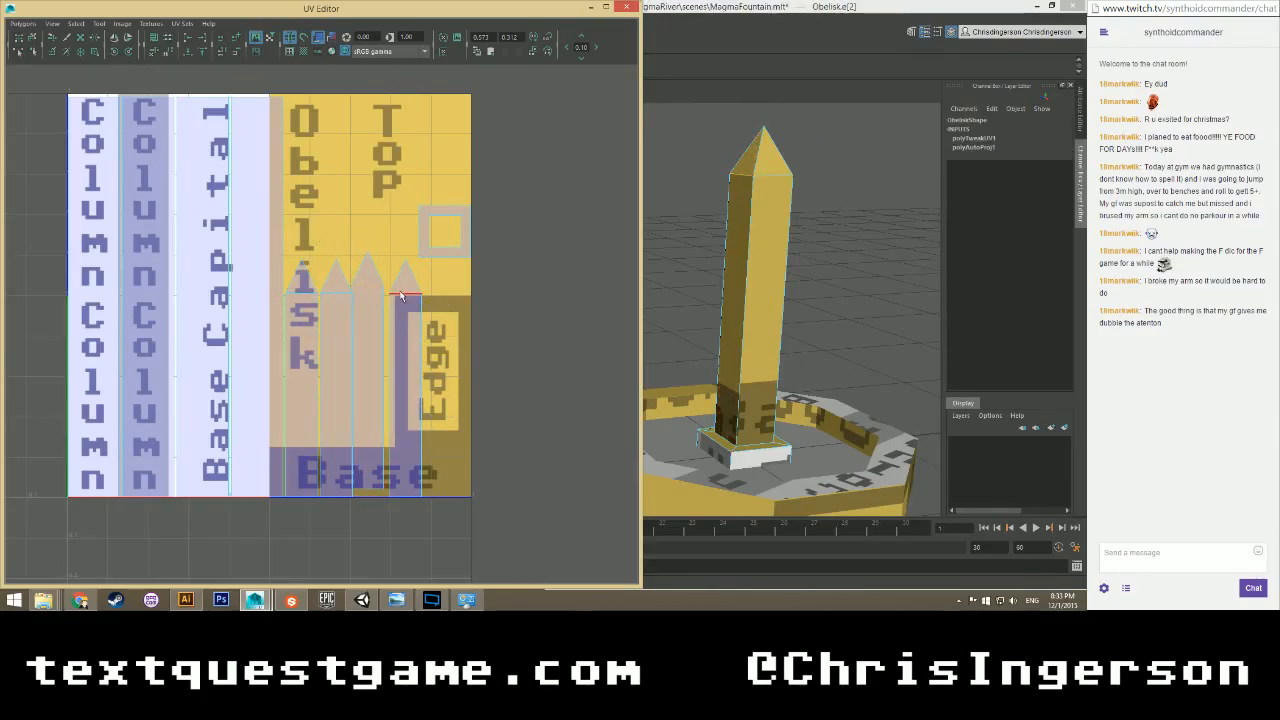
click(337, 294)
shift+click(305, 293)
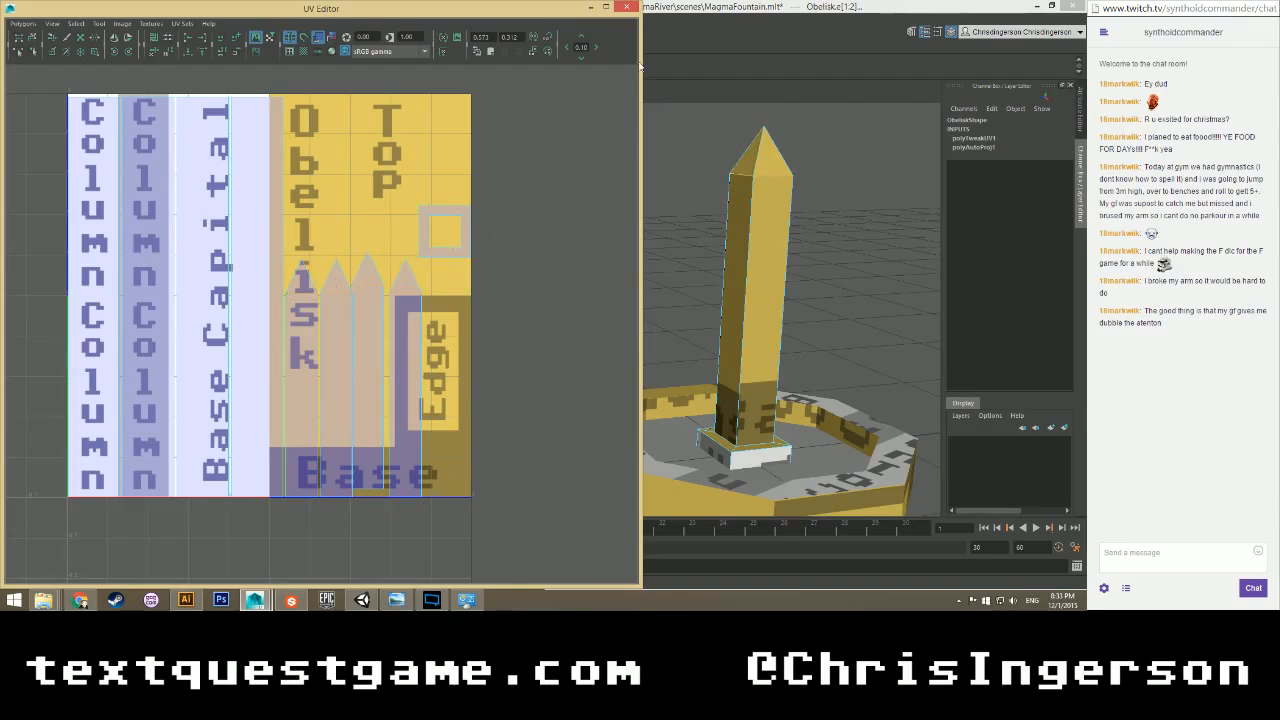
click(592, 7)
click(438, 18)
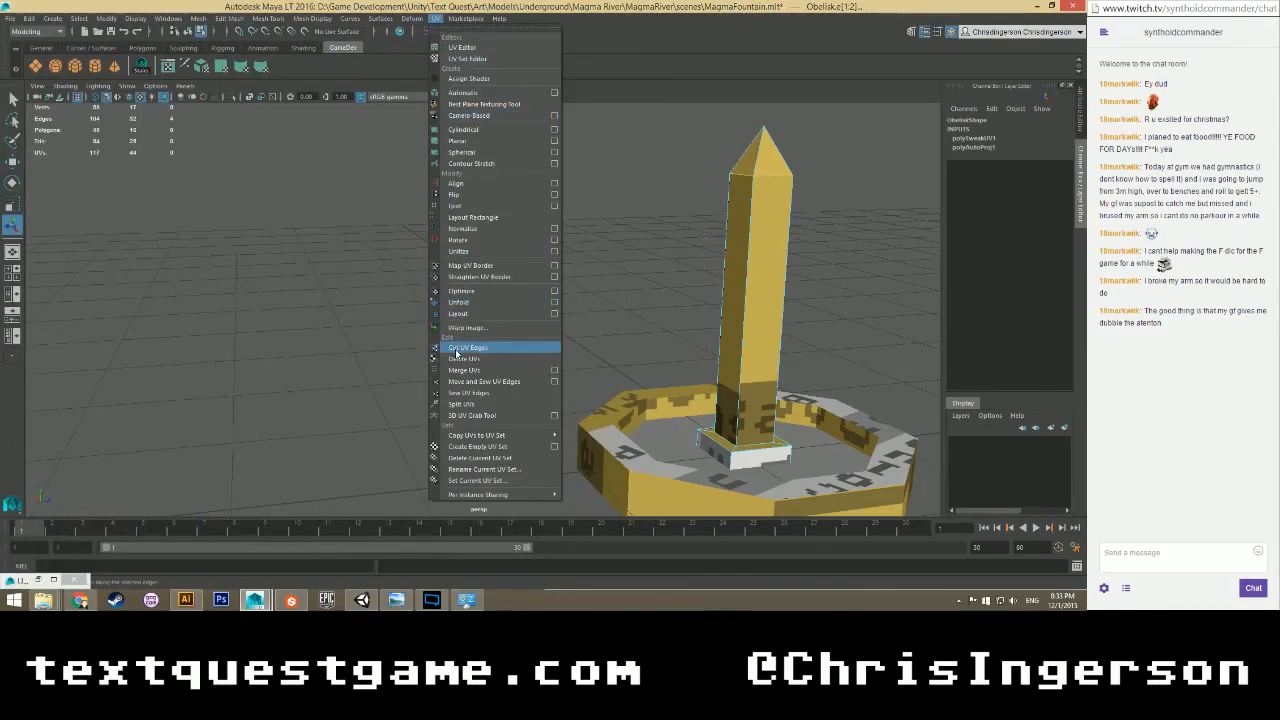
click(456, 348)
Select all eight obelisk faces and slide the shells up onto the Obelisk region.
click(38, 580)
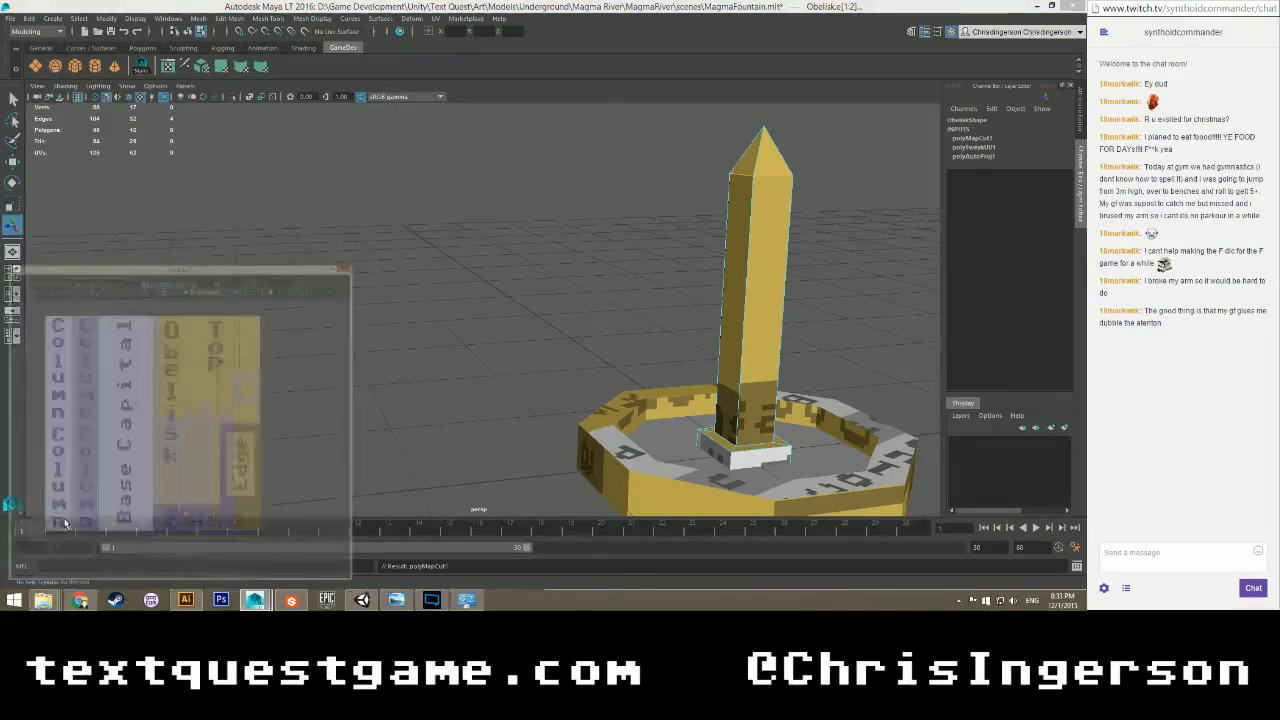
right_drag(310, 314, 330, 333)
mouse_move(478, 231)
mouse_down()
mouse_move(364, 368)
mouse_move(480, 227)
mouse_up()
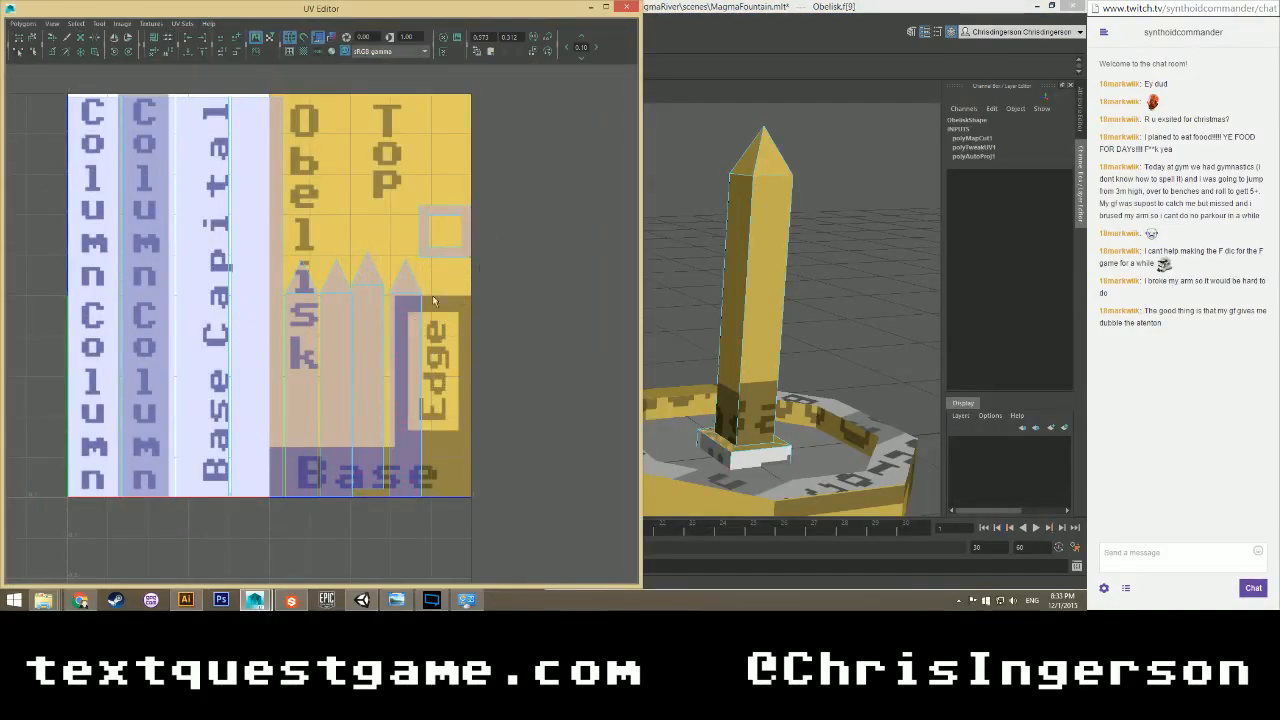
drag(448, 280, 288, 502)
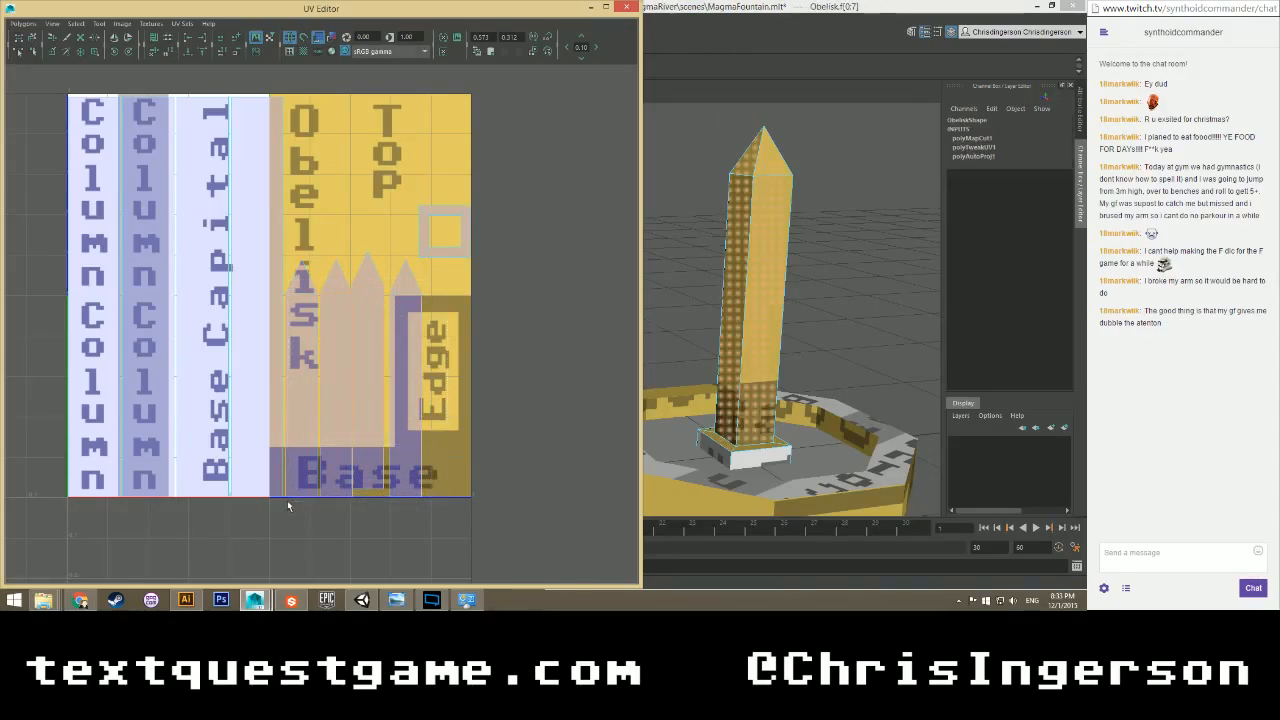
scroll(325, 410, up, 1)
scroll(325, 410, up, 2)
key(w)
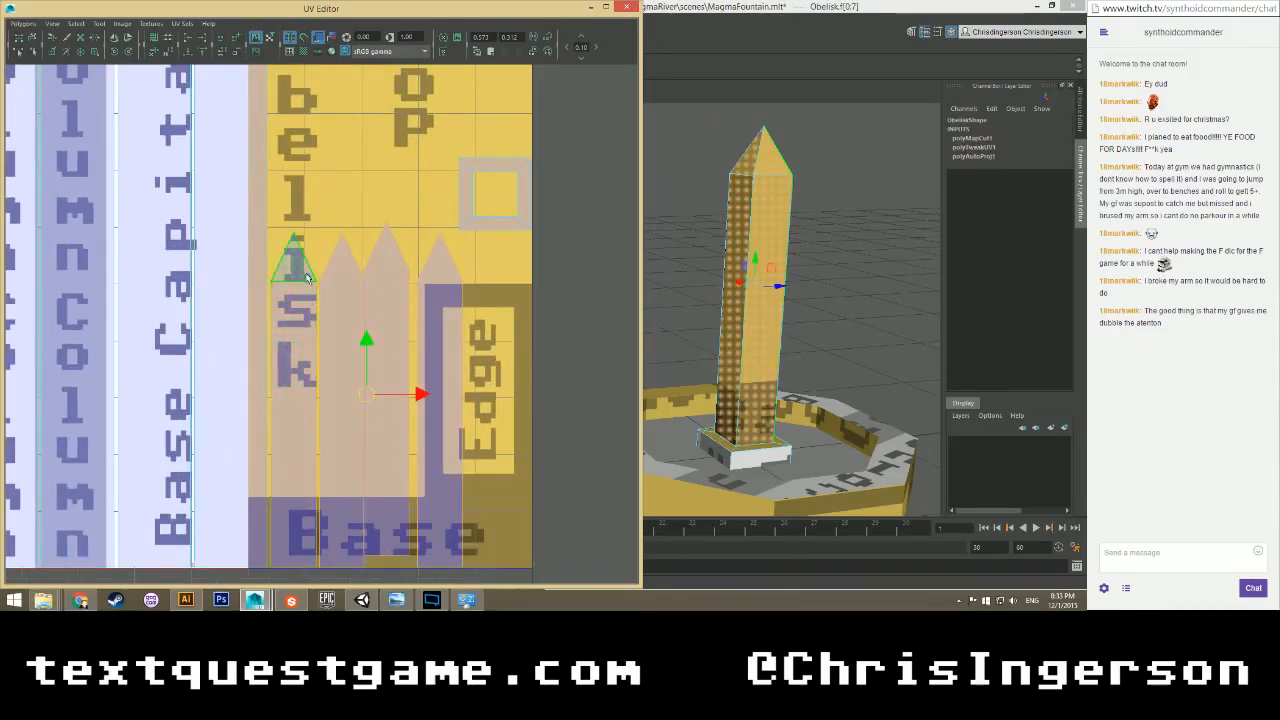
drag(370, 355, 366, 151)
alt+middle_drag(366, 151, 340, 248)
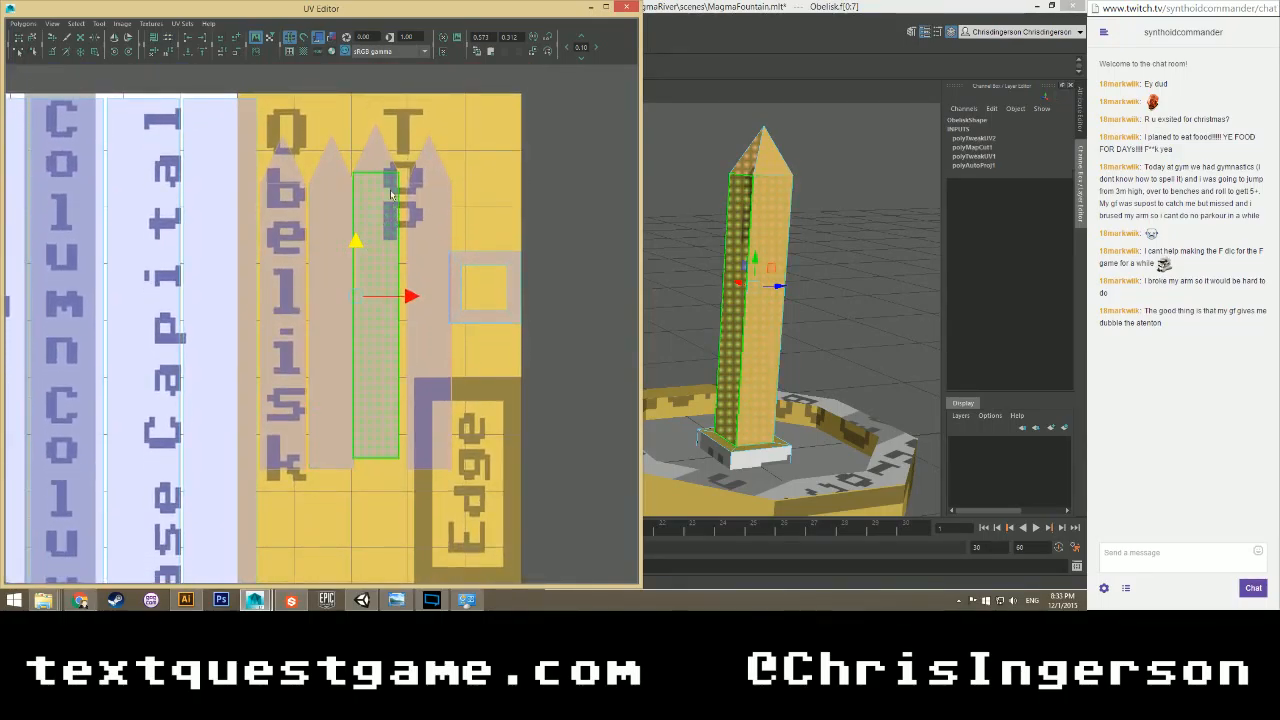
Nudge the third side shell right and down to line up the strips.
click(384, 178)
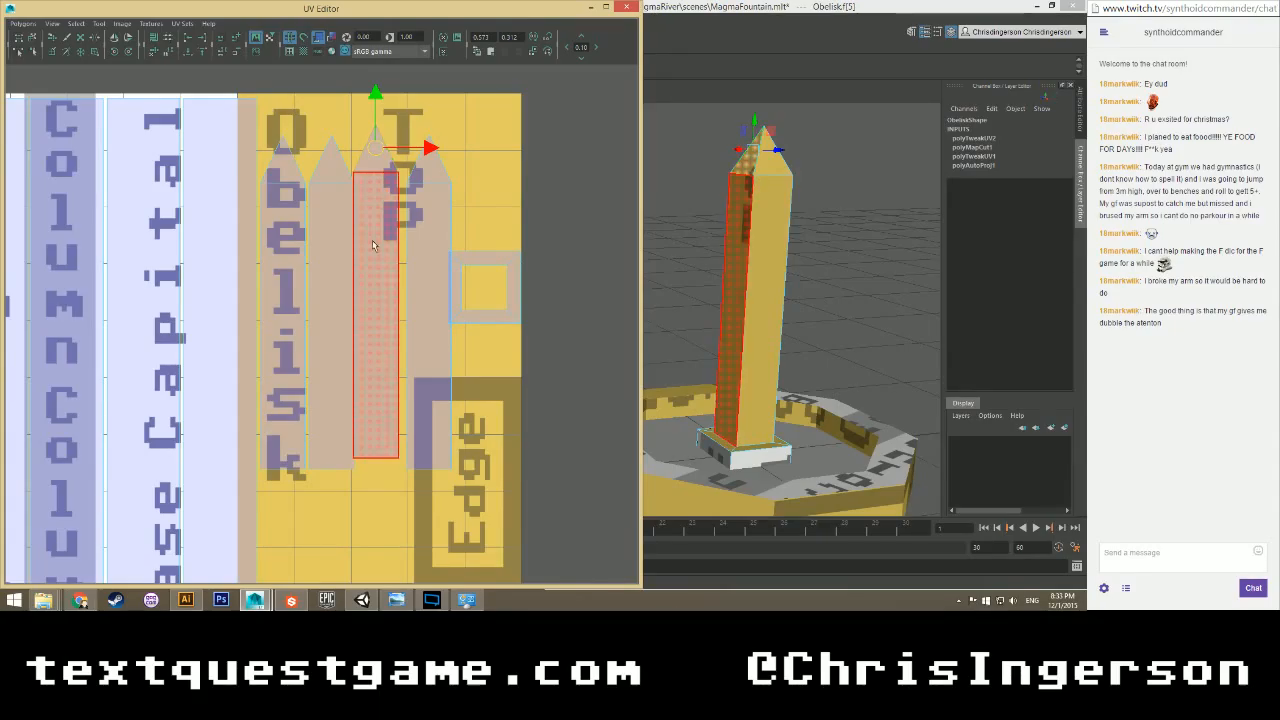
shift+click(386, 213)
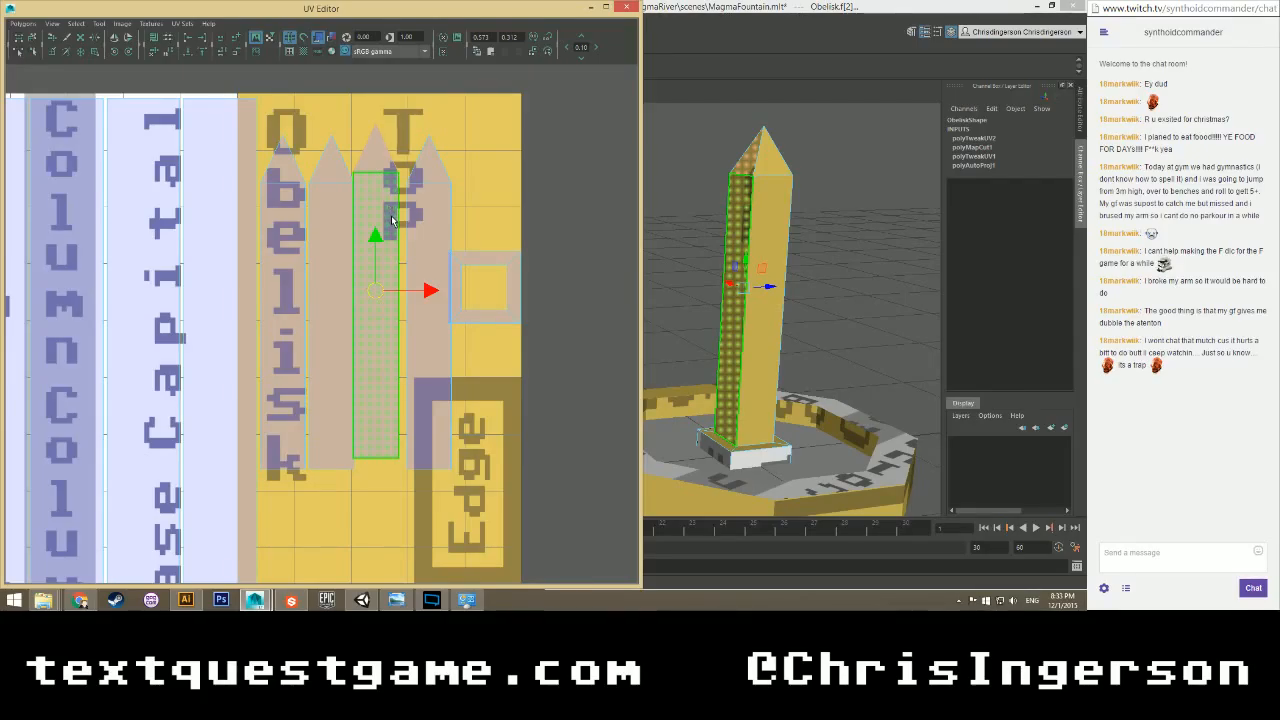
drag(428, 289, 432, 288)
drag(380, 241, 380, 252)
click(479, 258)
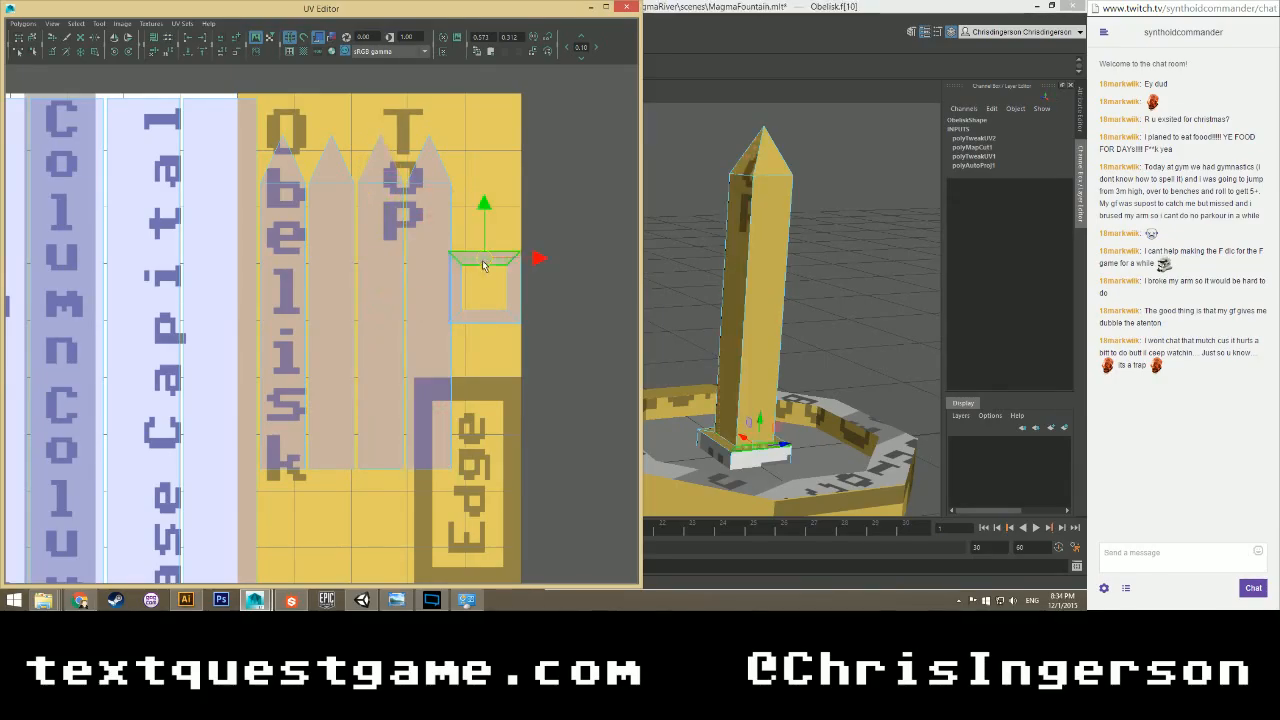
click(462, 223)
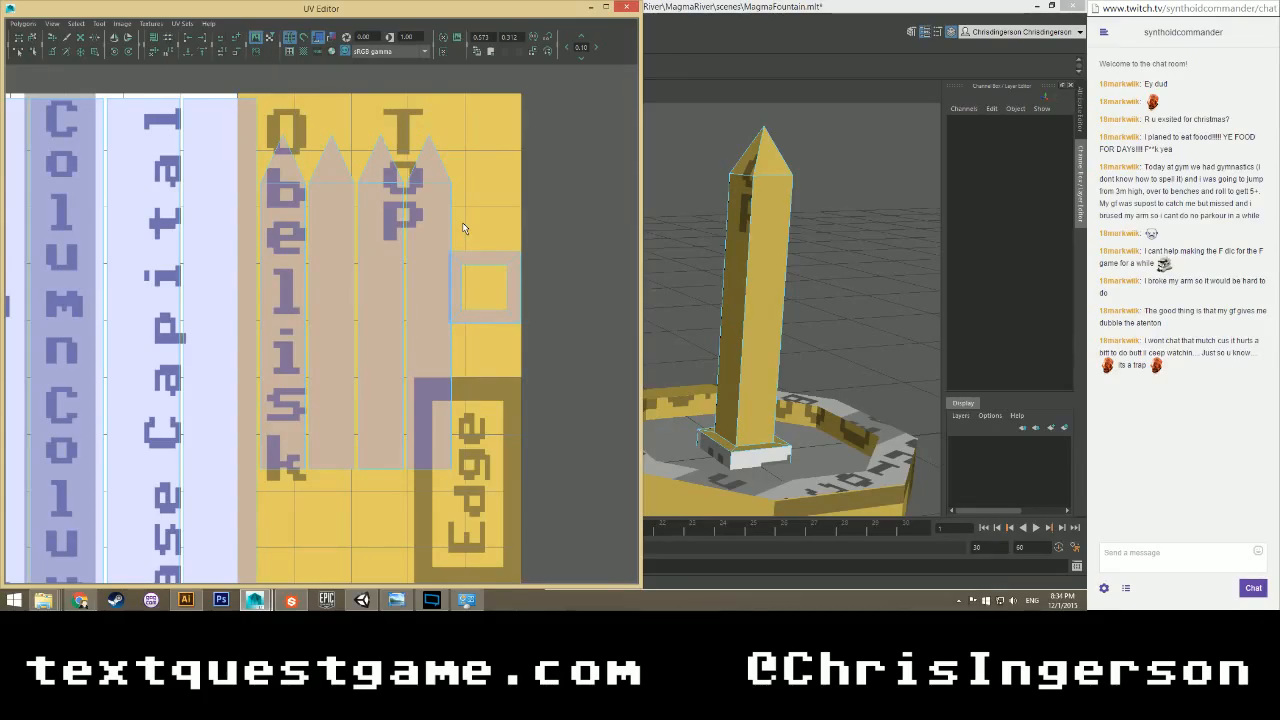
Select the faces around the obelisk's triangular tip in face mode.
click(373, 168)
right_click(370, 174)
right_drag(371, 173, 367, 206)
drag(363, 148, 398, 174)
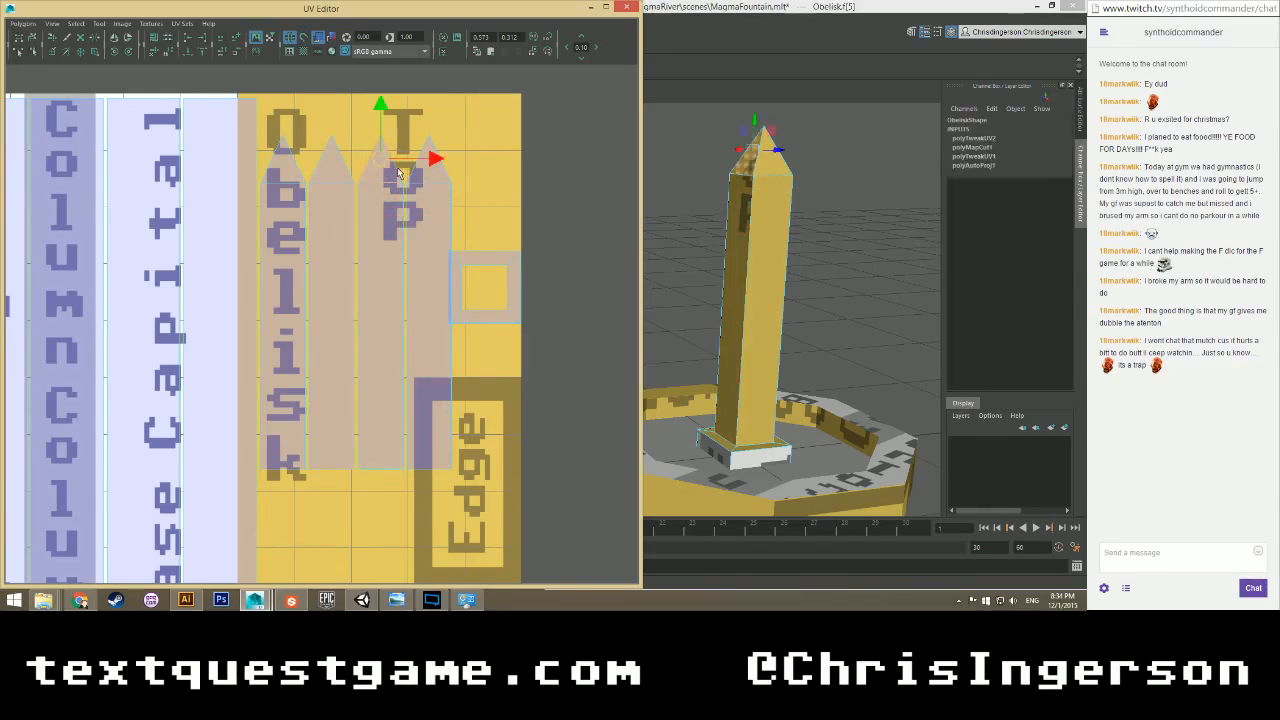
click(352, 141)
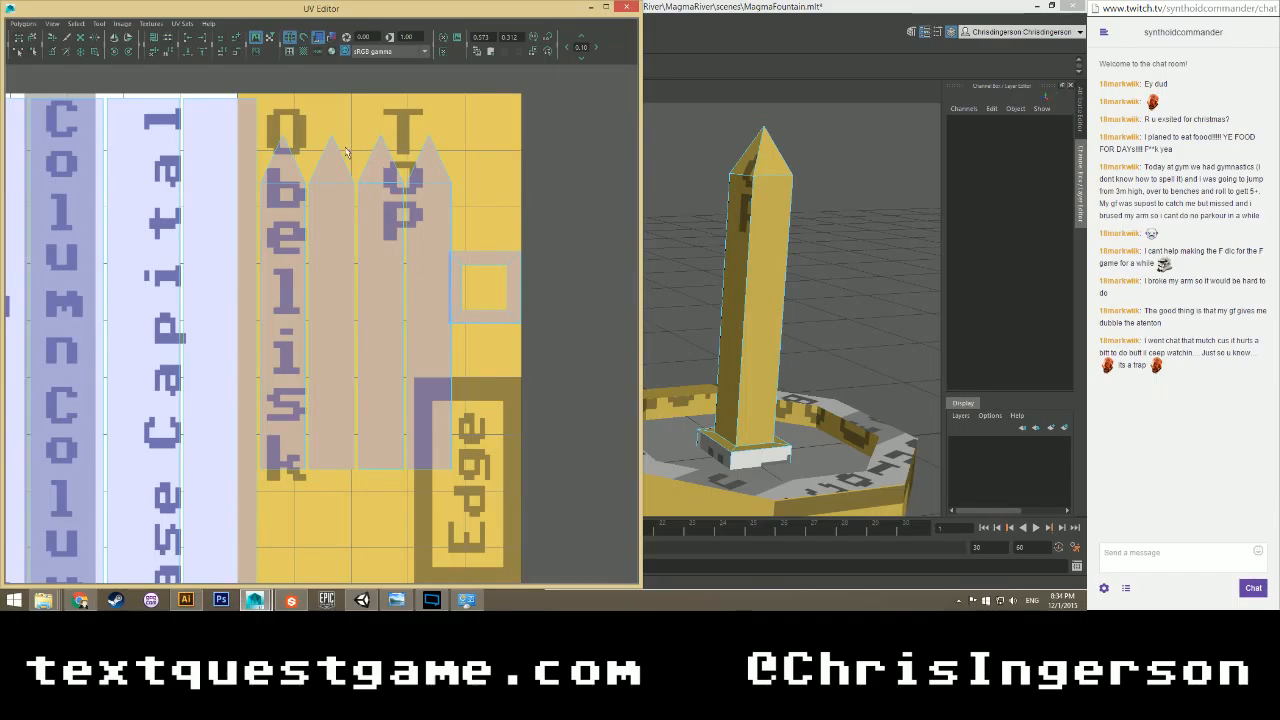
scroll(340, 173, up, 2)
Select the tip and shaft UV points, leaving out the second strip's UVs.
right_drag(385, 164, 365, 162)
click(397, 177)
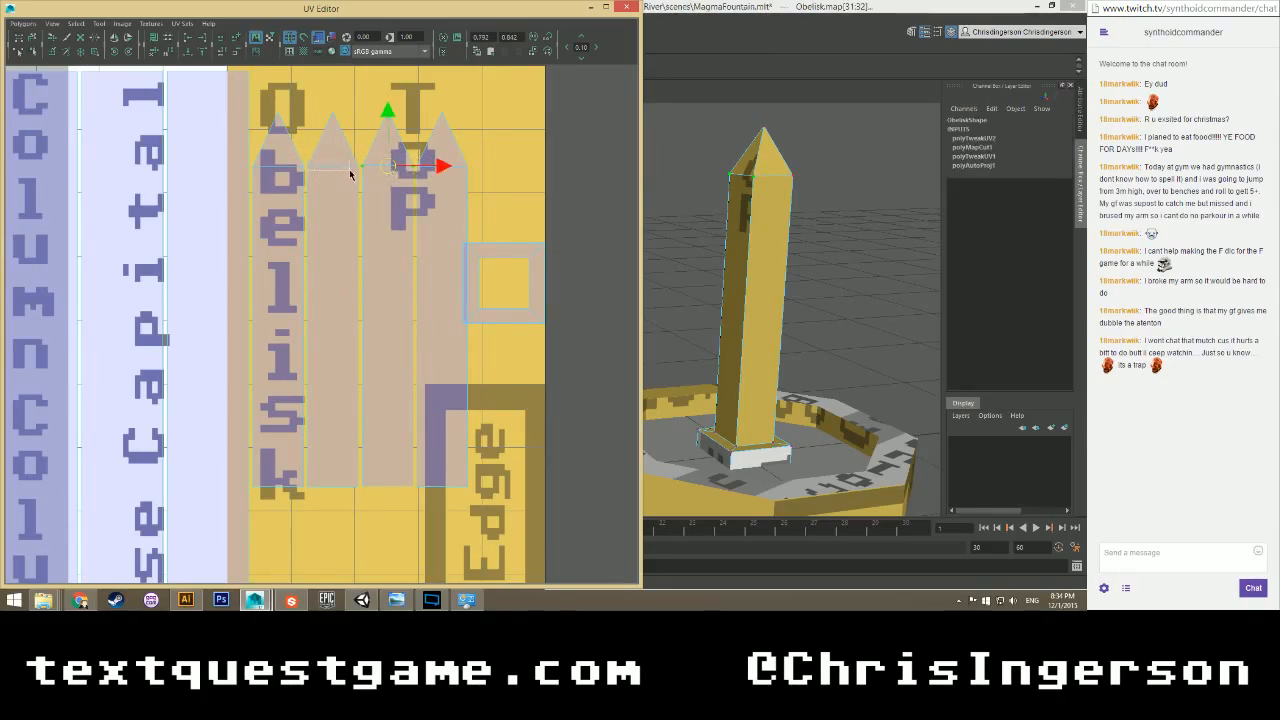
click(361, 172)
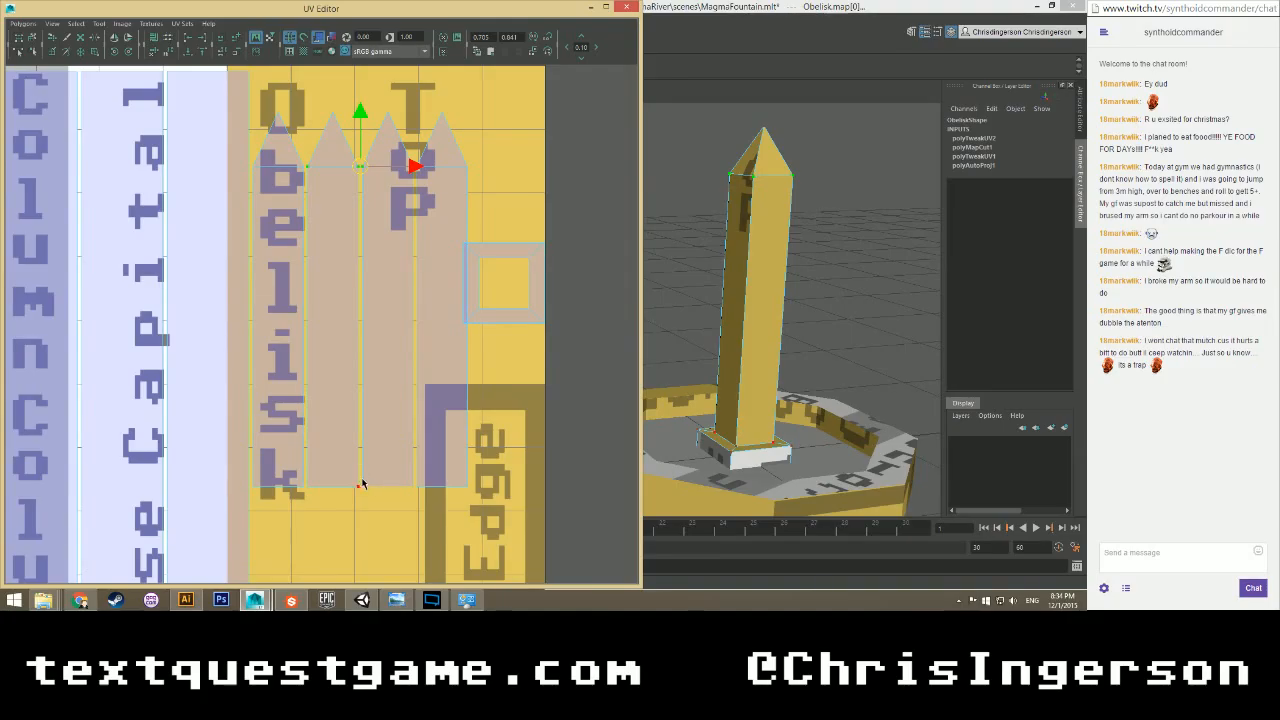
drag(416, 497, 361, 492)
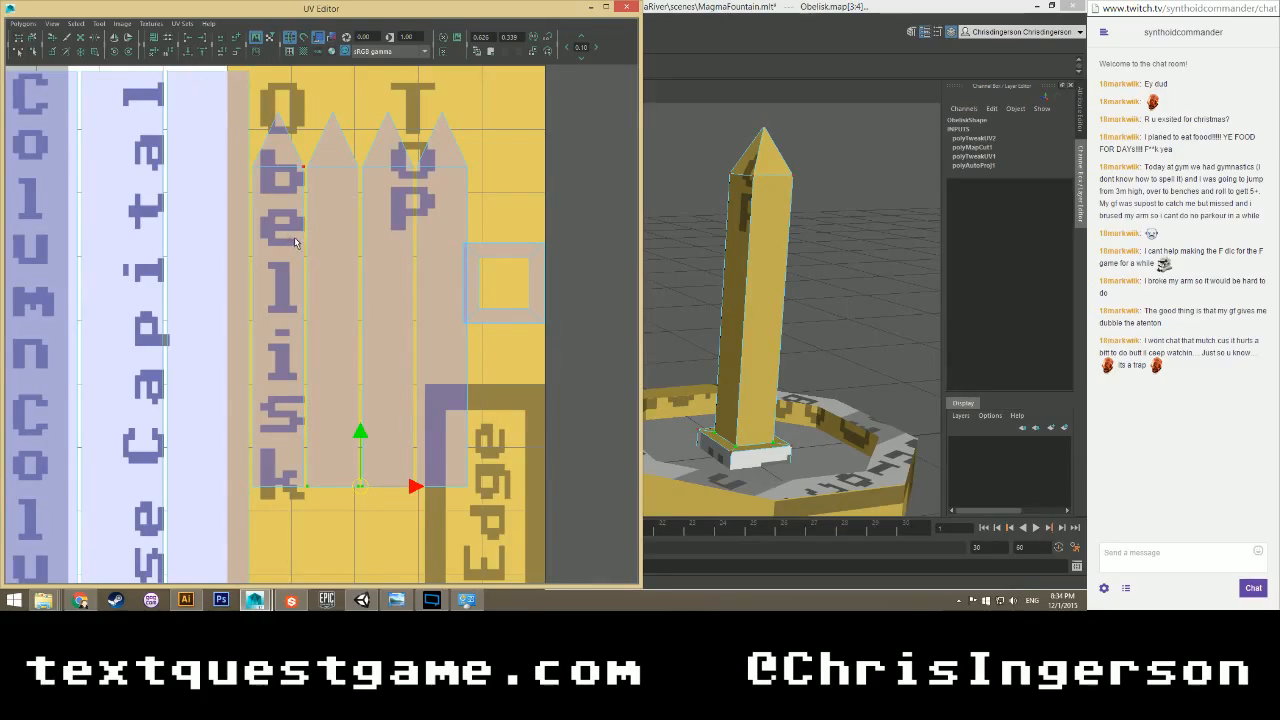
click(321, 111)
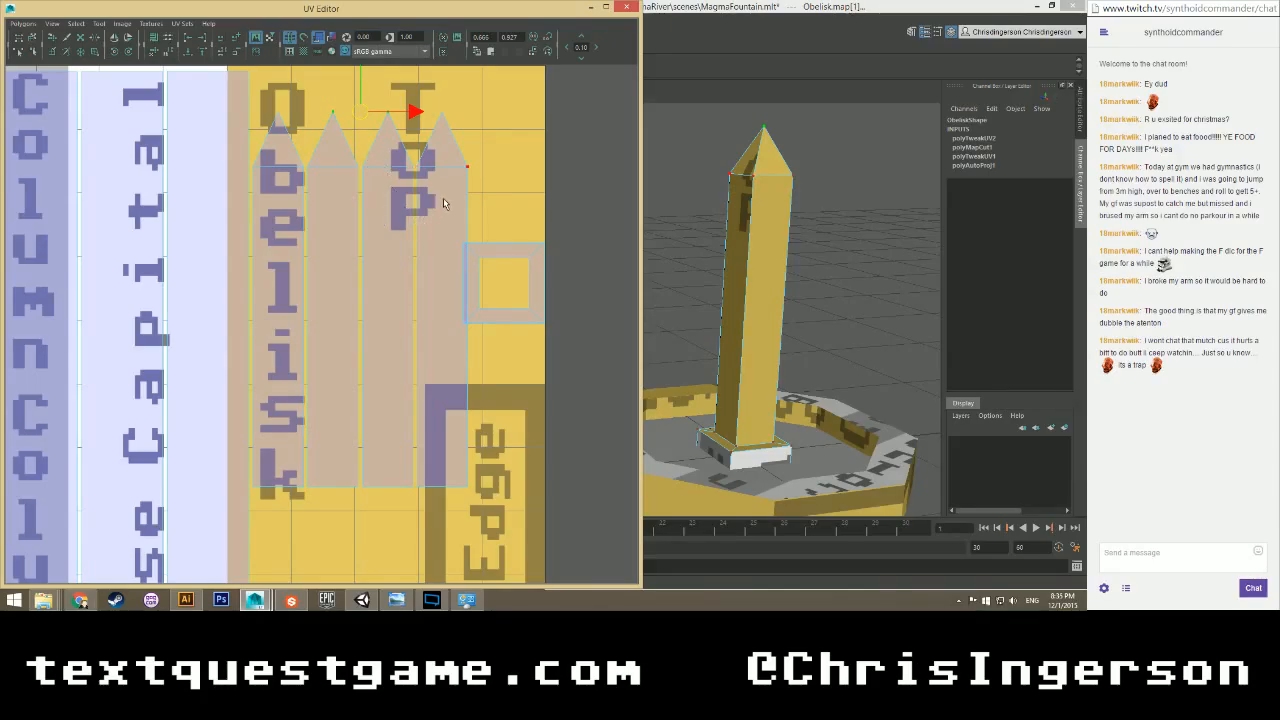
drag(408, 250, 247, 489)
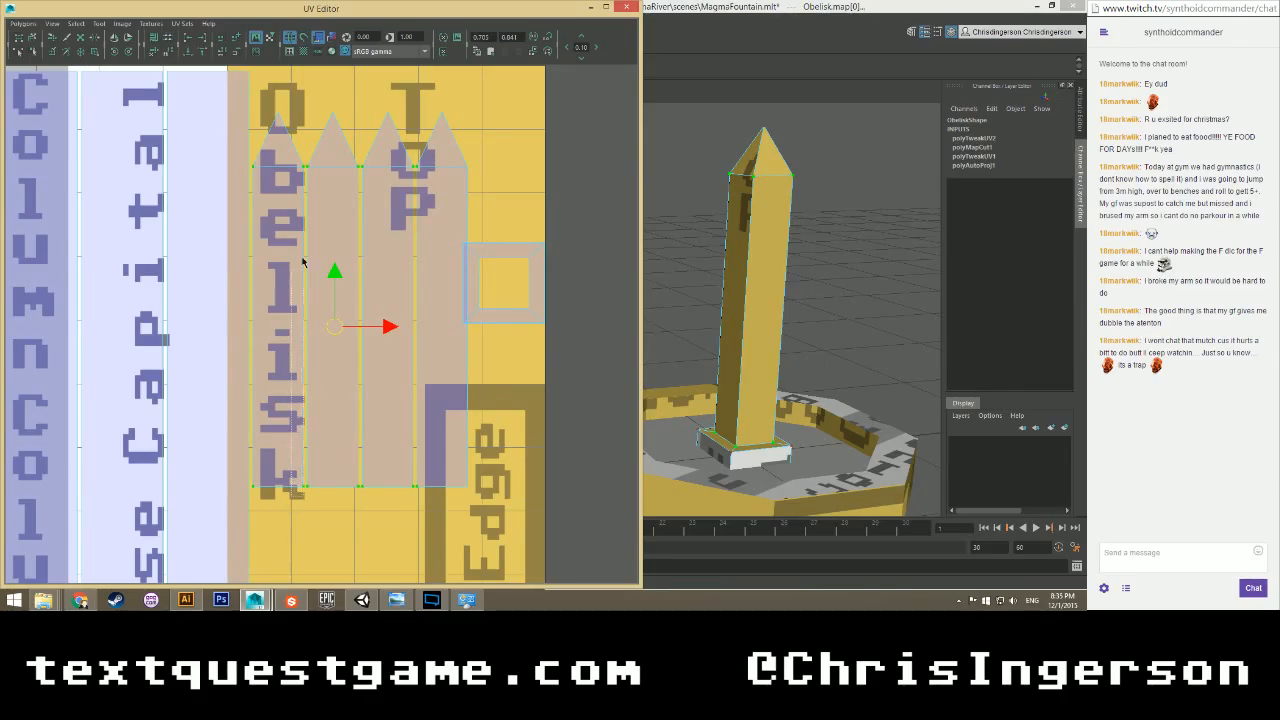
ctrl+drag(354, 263, 414, 155)
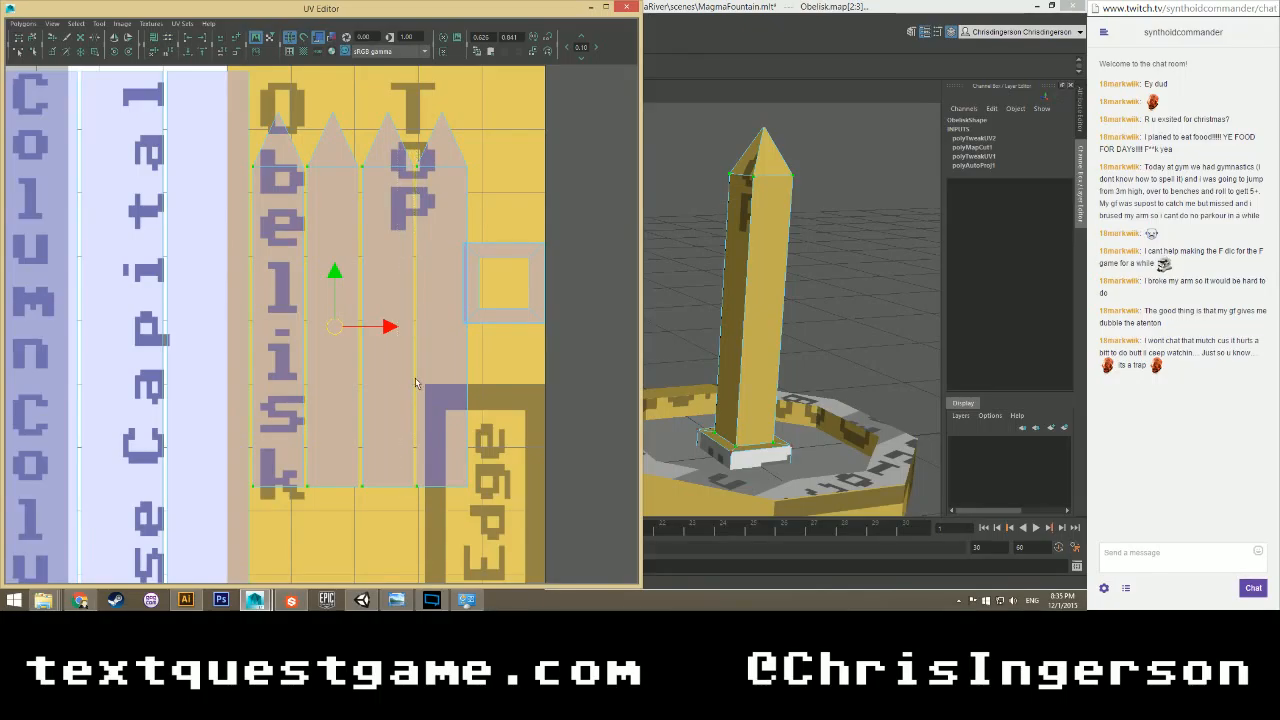
Stack the obelisk's side strips into one narrow column over the Obelisk lettering.
click(188, 42)
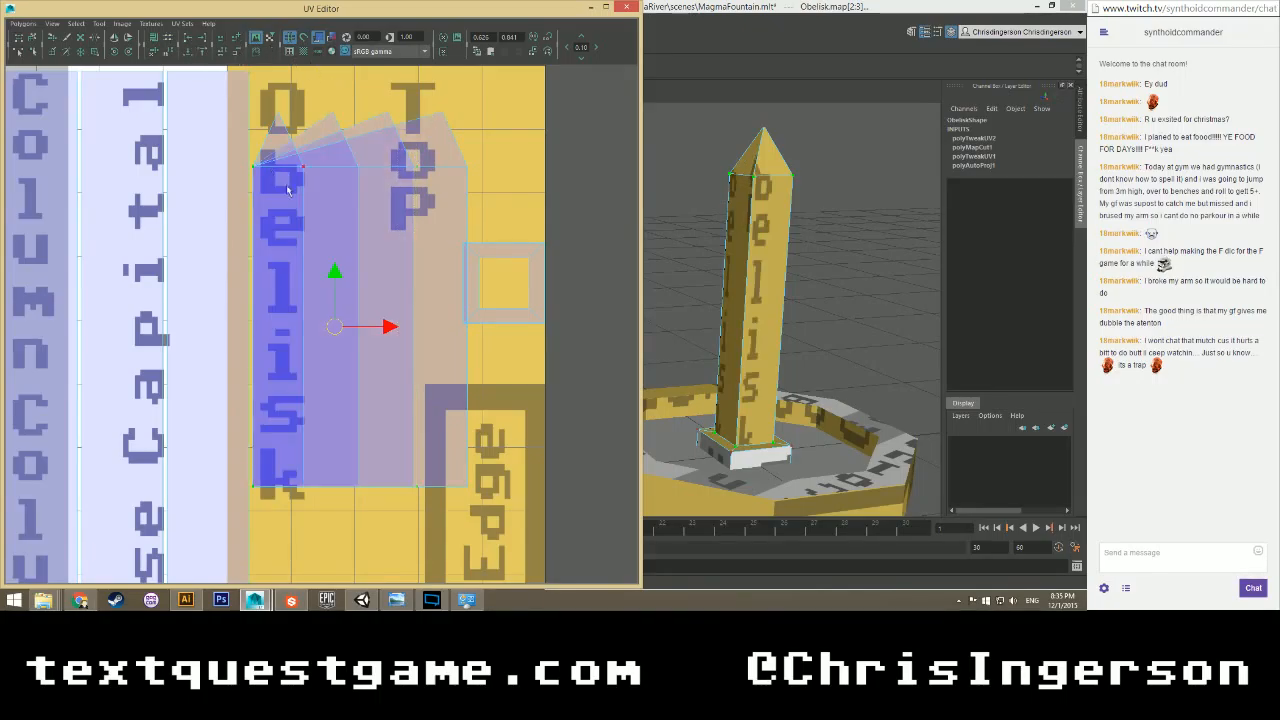
drag(488, 158, 300, 498)
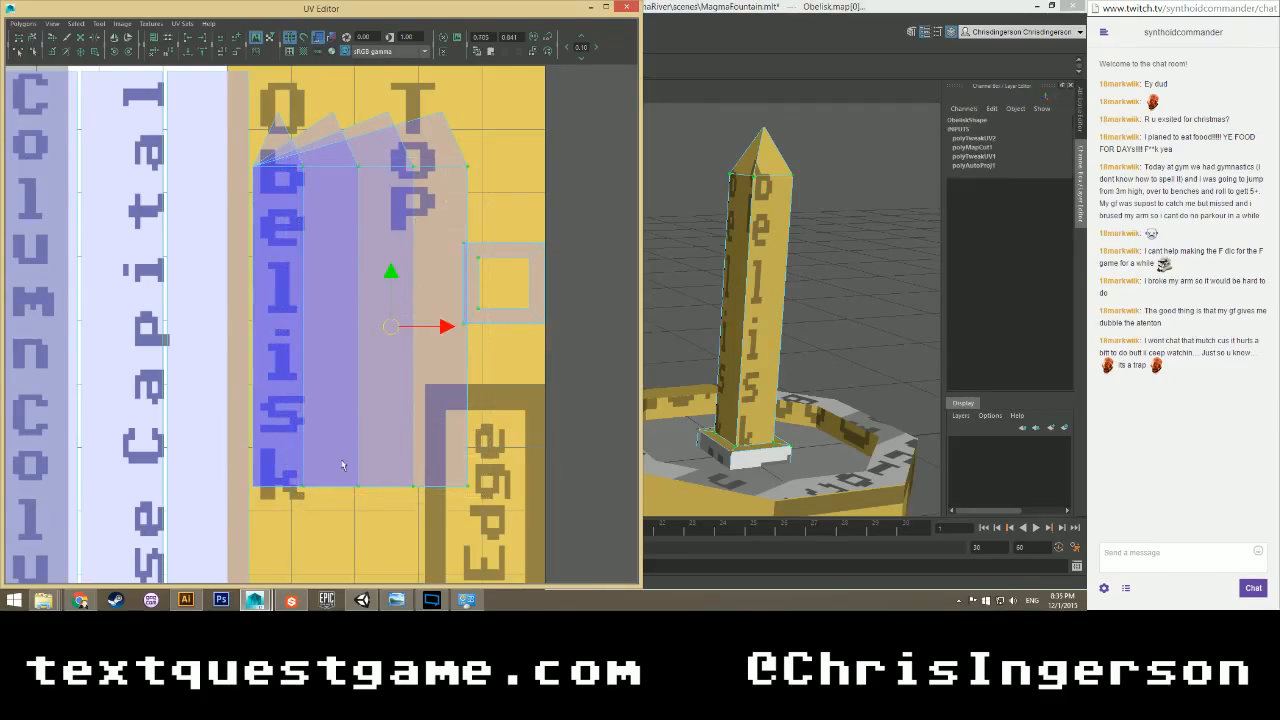
ctrl+drag(459, 235, 489, 338)
click(188, 50)
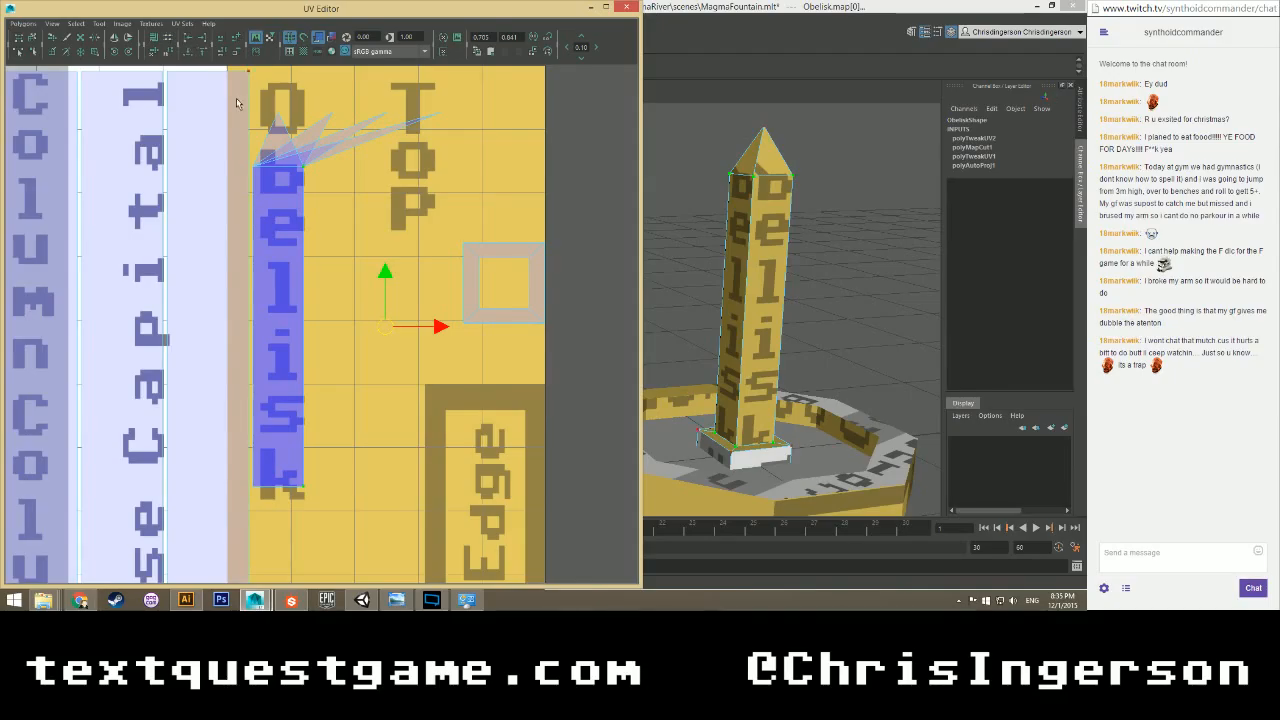
Merge the obelisk's tip UVs into a single point.
drag(253, 136, 252, 137)
click(187, 40)
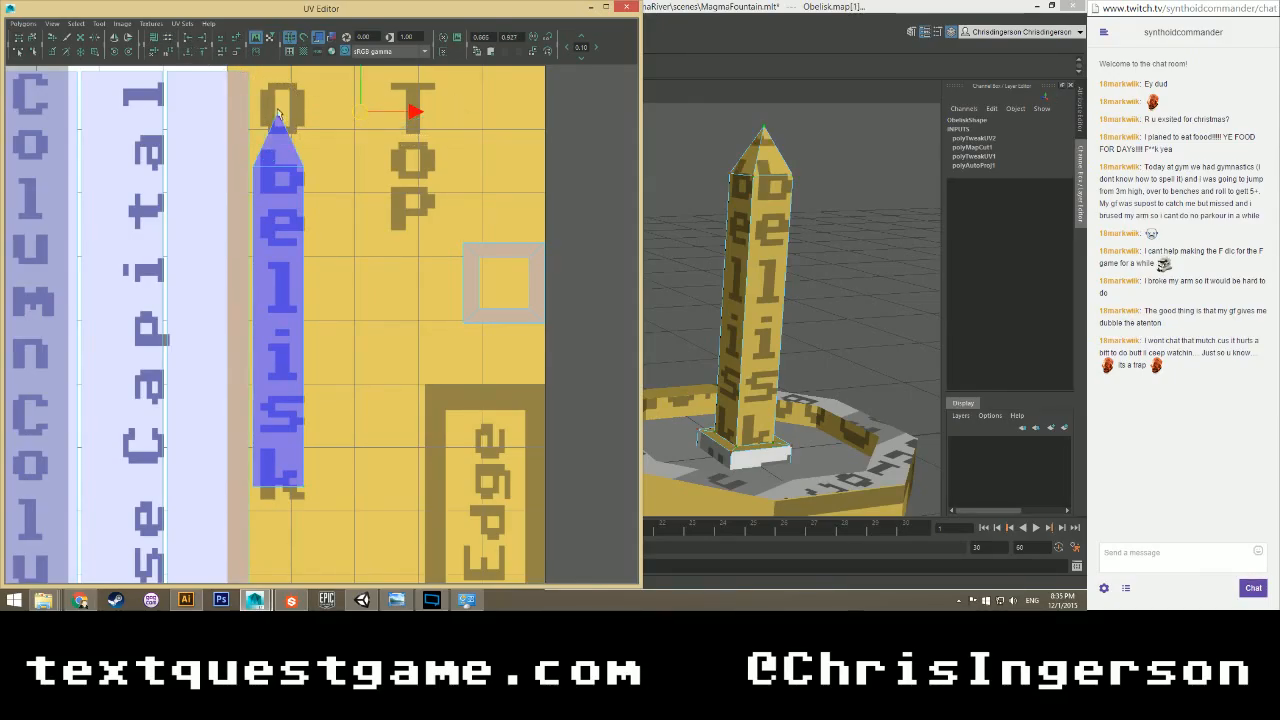
drag(295, 121, 296, 122)
click(347, 167)
scroll(347, 167, down, 4)
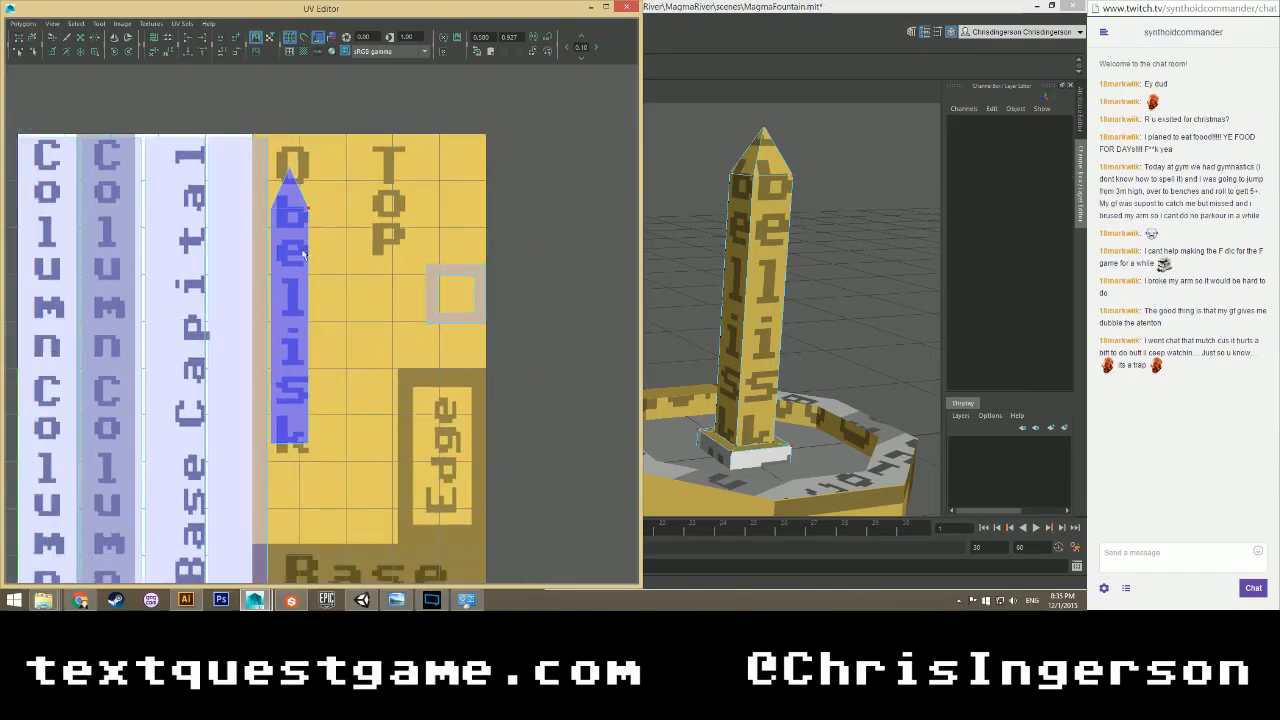
Select the pyramid tip faces and move them up toward the Top lettering.
right_drag(300, 243, 304, 279)
drag(325, 175, 273, 273)
scroll(771, 306, up, 3)
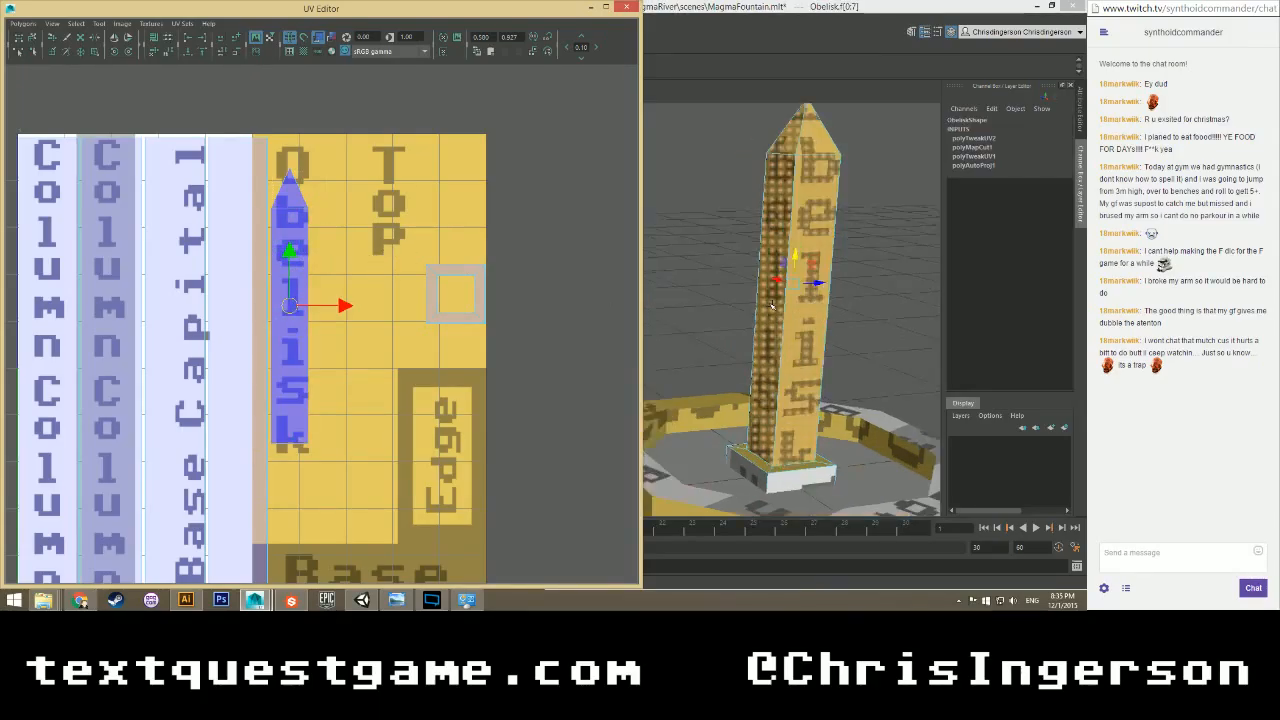
alt+drag(722, 301, 737, 293)
right_drag(290, 214, 290, 244)
drag(298, 173, 442, 180)
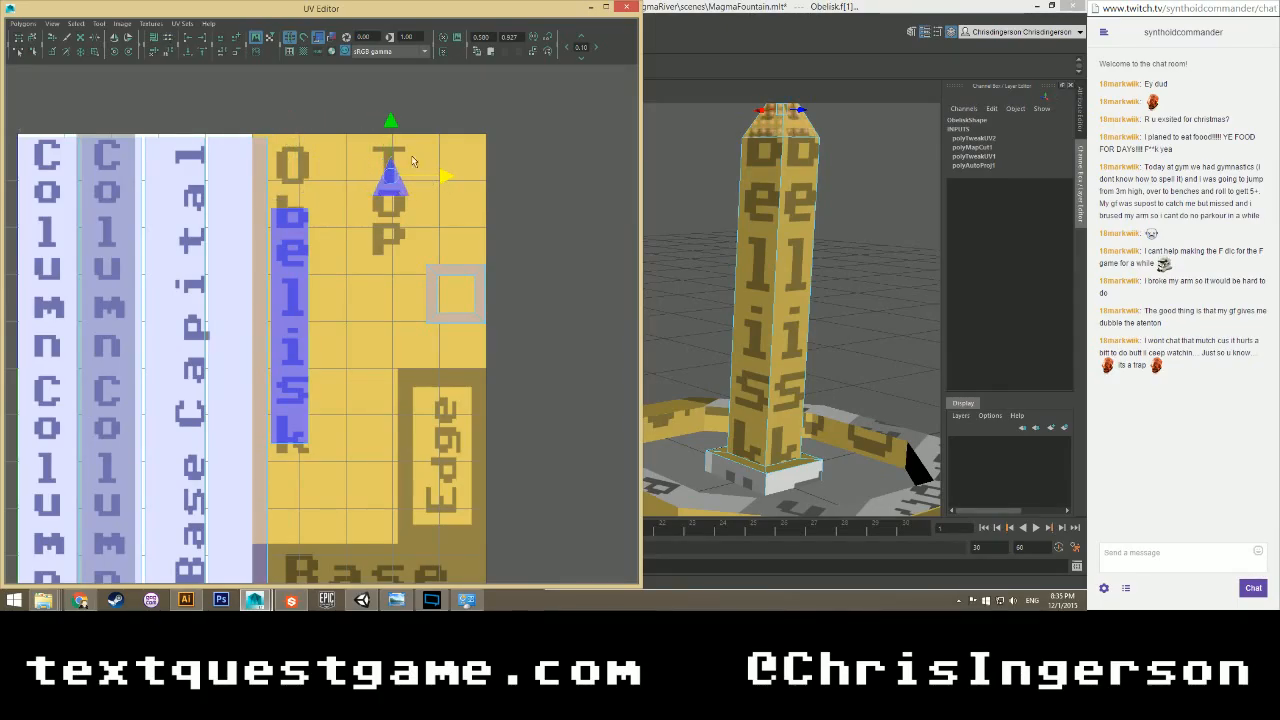
drag(390, 128, 390, 111)
Scale the side-face strip to span the Obelisk letters and move it into line.
right_drag(286, 248, 286, 278)
drag(325, 197, 275, 385)
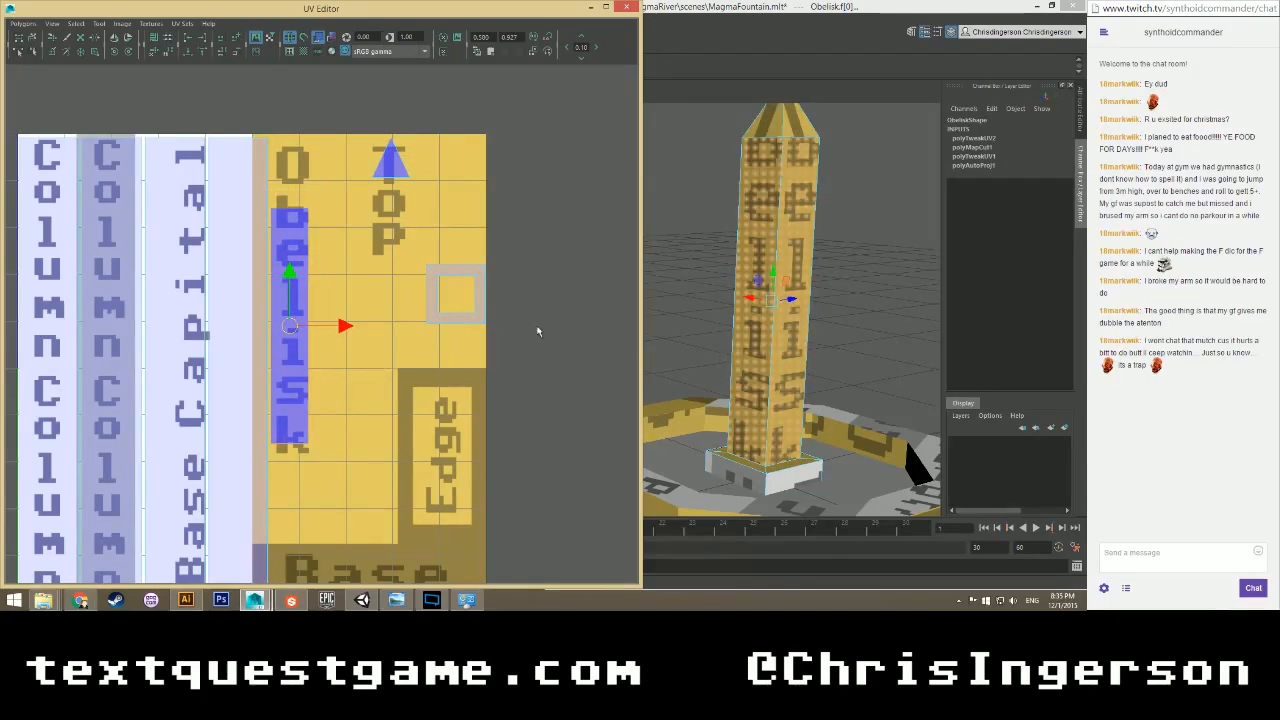
key(r)
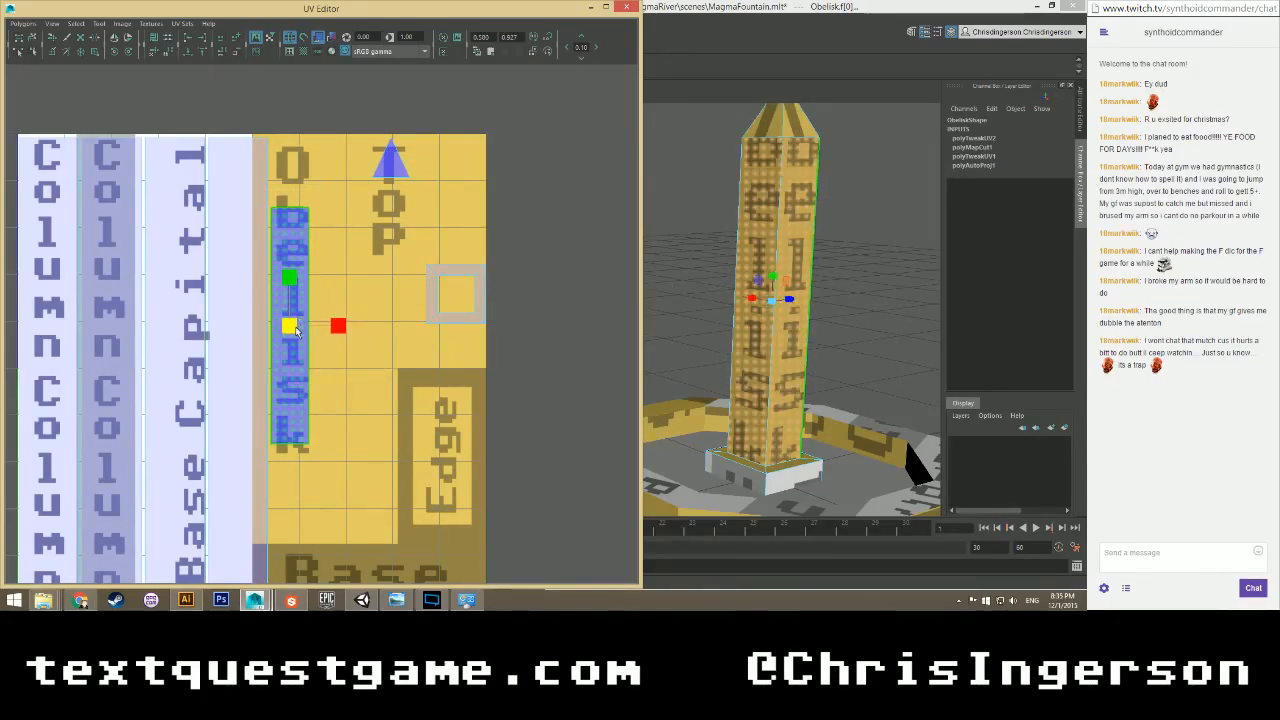
drag(289, 326, 289, 251)
key(w)
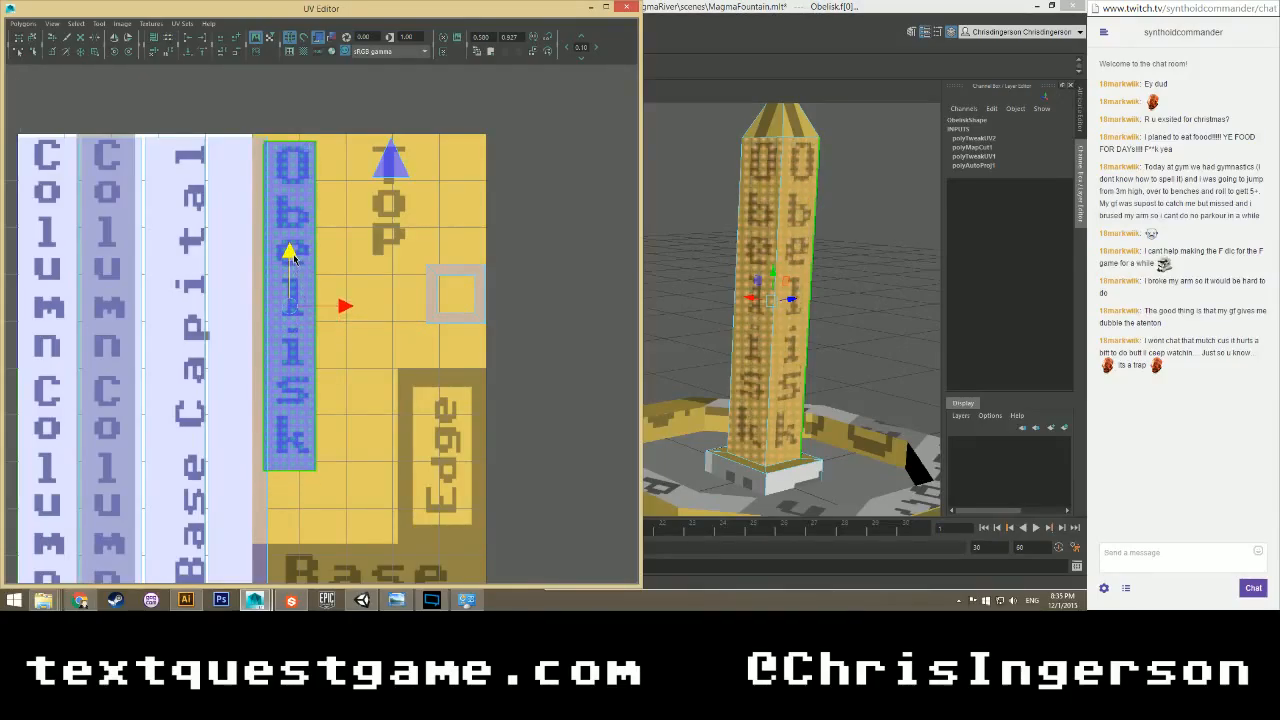
drag(346, 303, 350, 307)
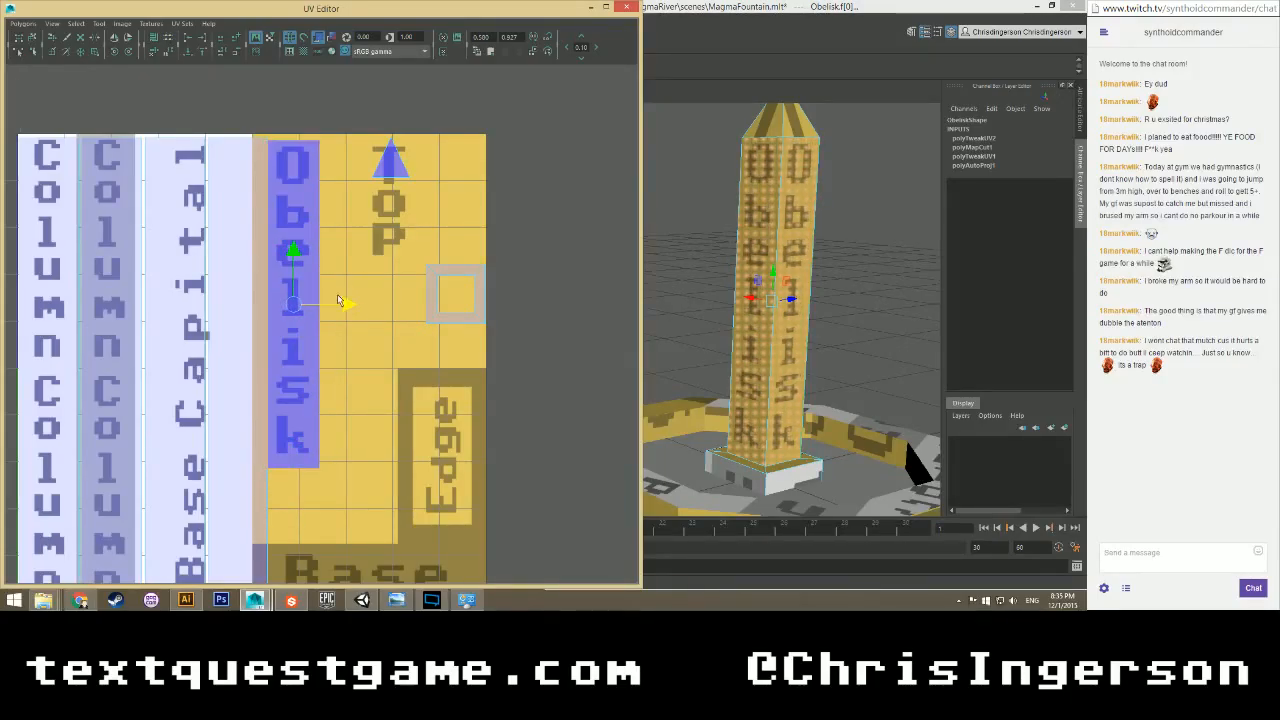
drag(294, 260, 294, 257)
click(360, 370)
alt+drag(698, 238, 752, 258)
alt+middle_drag(755, 262, 694, 285)
mouse_move(694, 285)
alt+mouse_down()
mouse_move(724, 290)
mouse_move(690, 301)
alt+mouse_up()
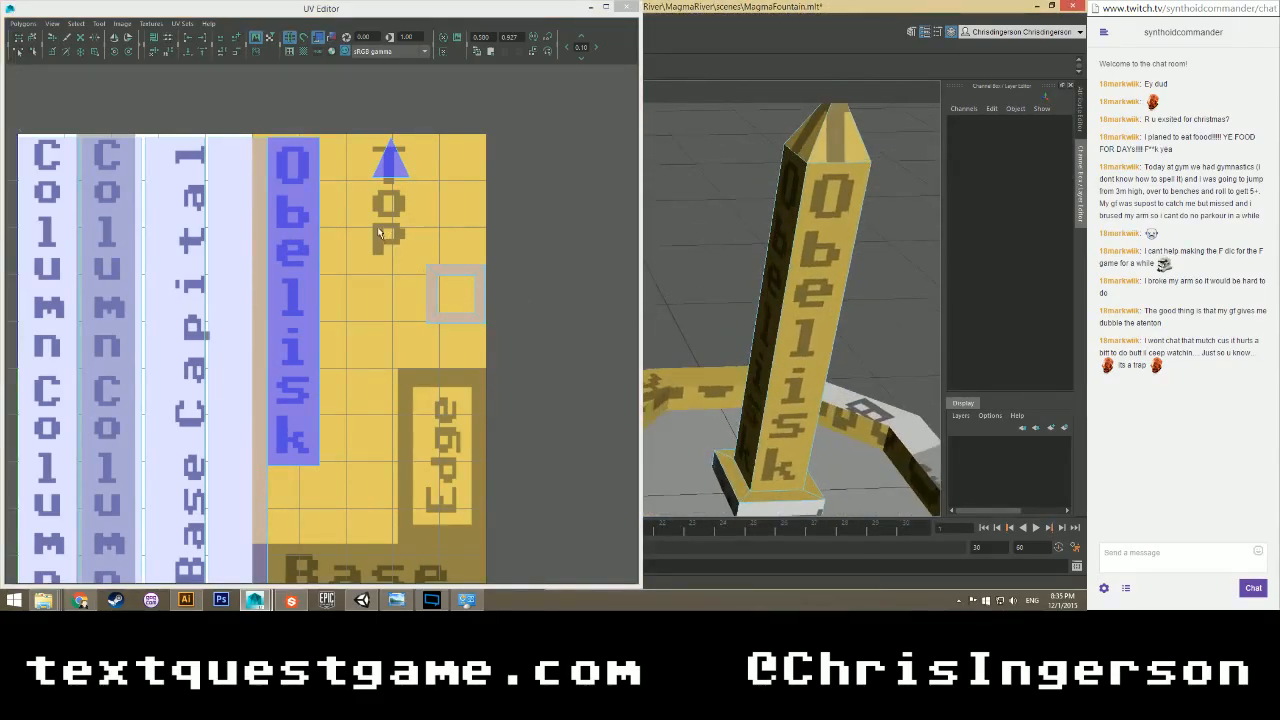
alt+middle_drag(409, 174, 362, 229)
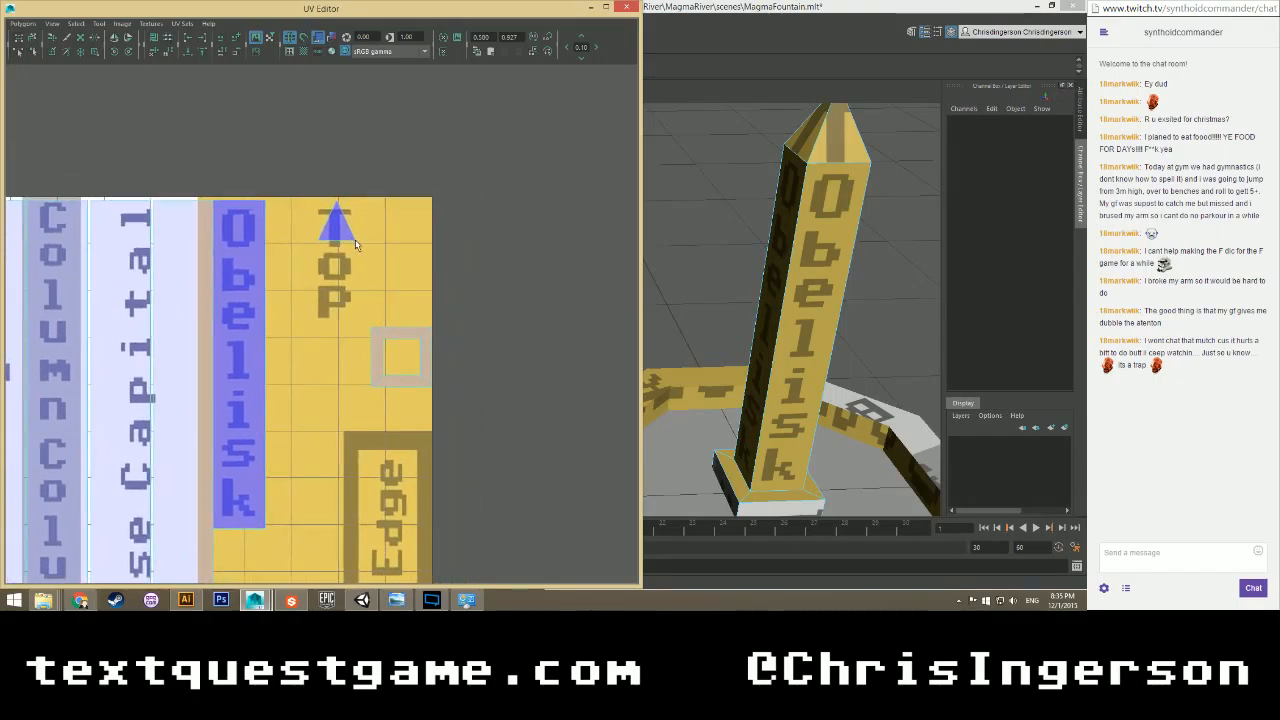
Move the tip UV shell down and scale it about 3x over the Top lettering.
scroll(355, 239, up, 2)
click(363, 192)
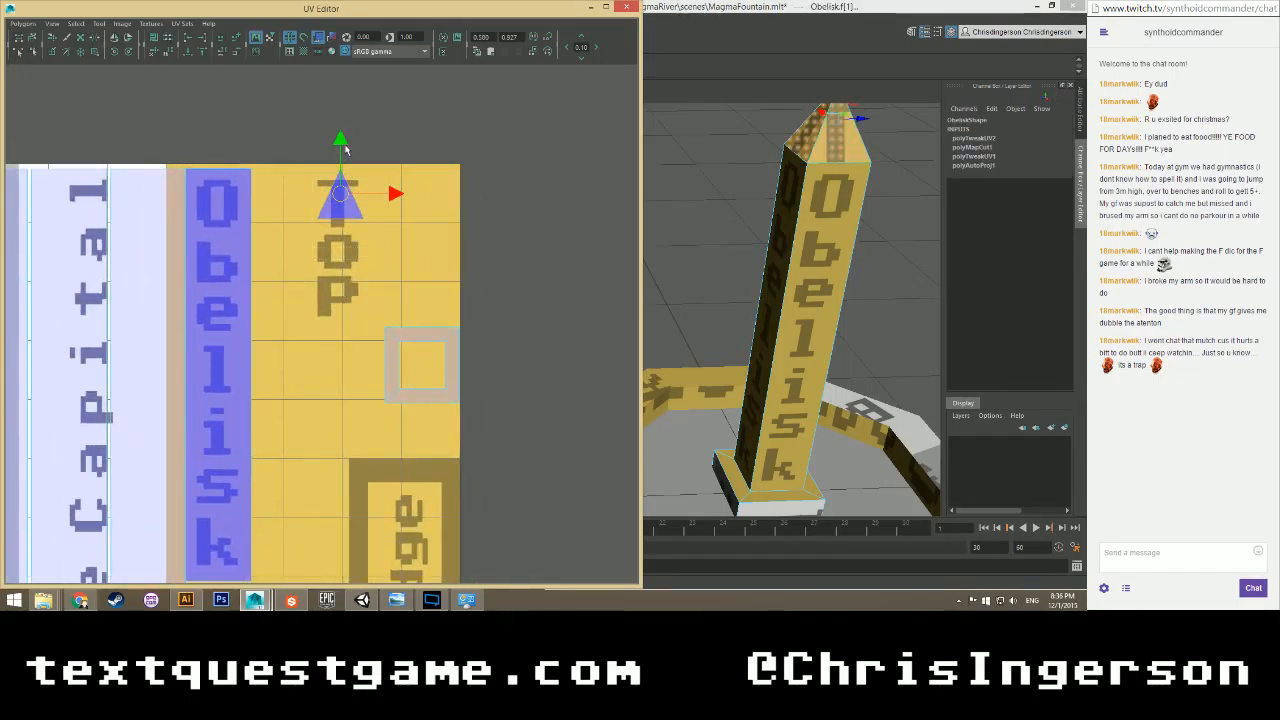
drag(342, 148, 340, 188)
key(r)
drag(340, 242, 452, 204)
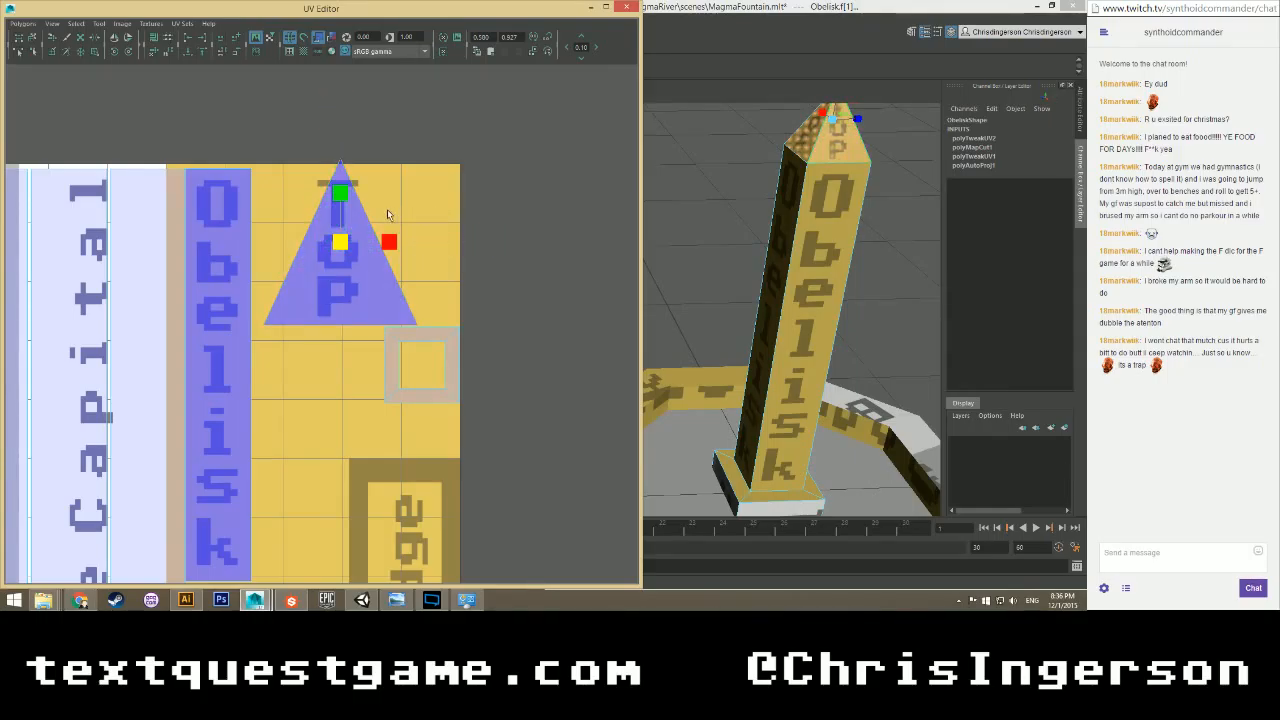
scroll(752, 298, up, 5)
alt+drag(752, 298, 664, 292)
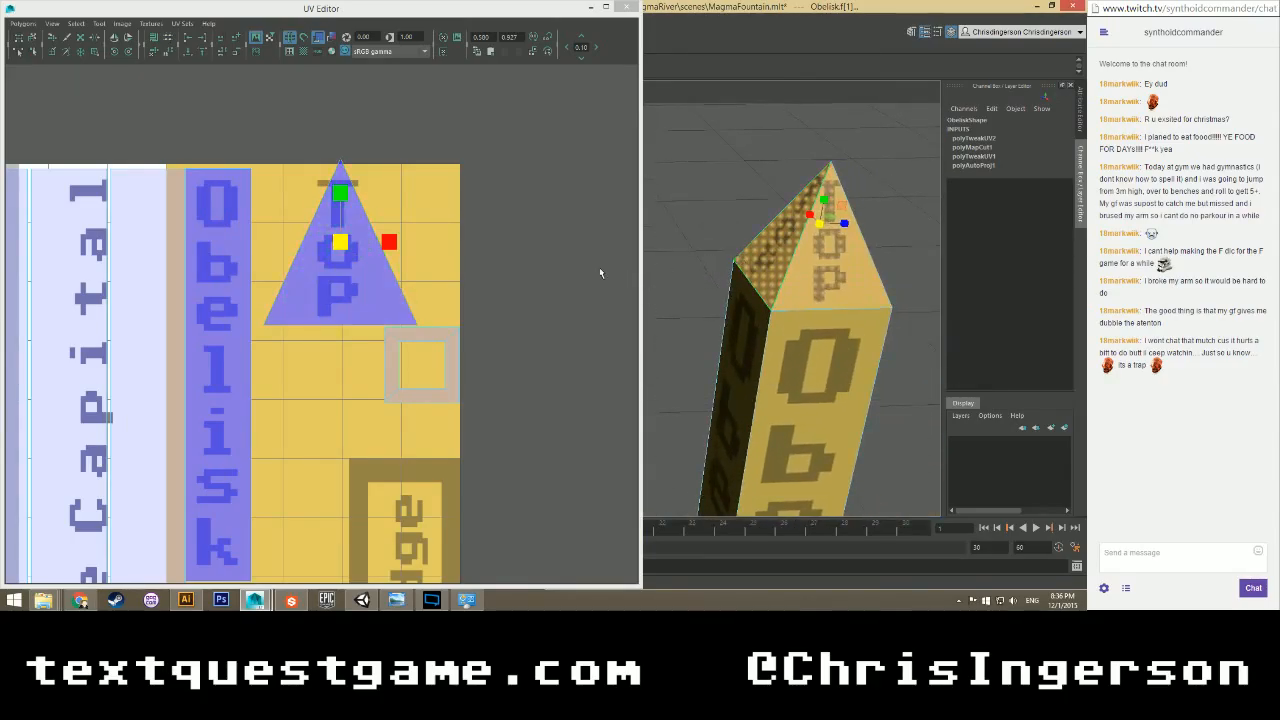
click(372, 225)
alt+drag(808, 285, 708, 300)
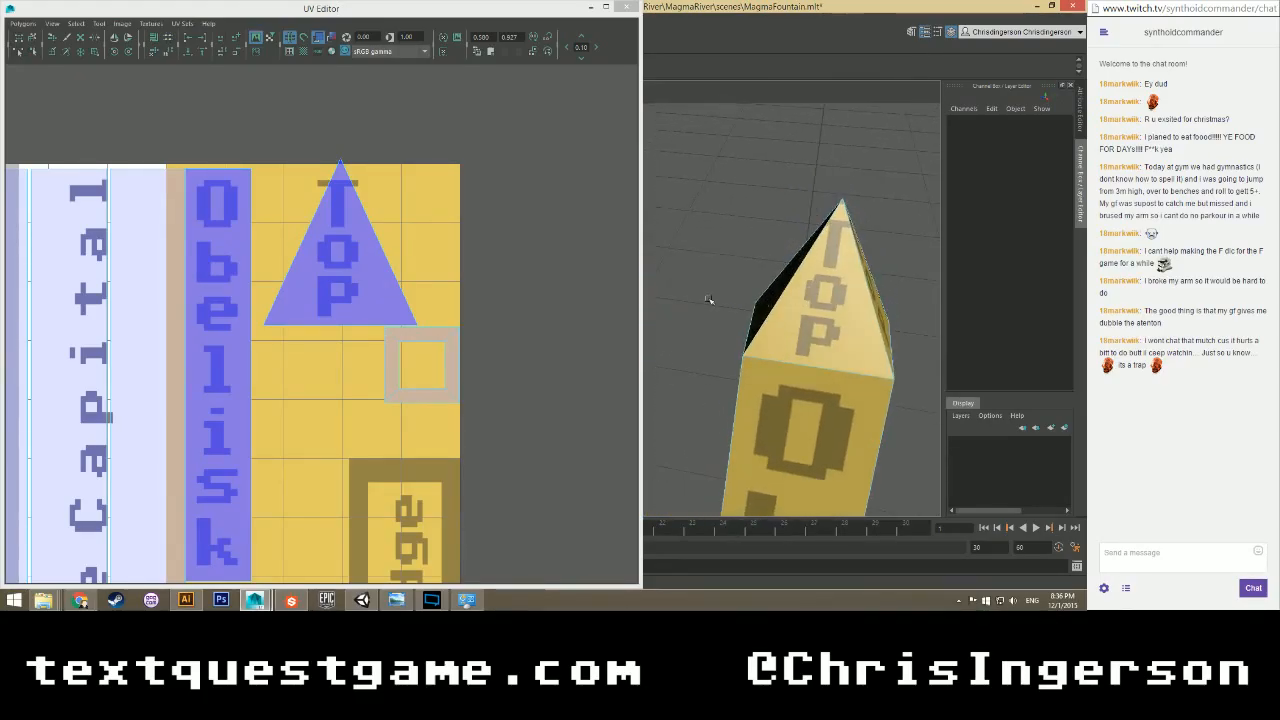
Shift the Top triangle's faces slightly left to center them on the lettering.
right_drag(345, 241, 347, 272)
drag(401, 243, 311, 265)
key(w)
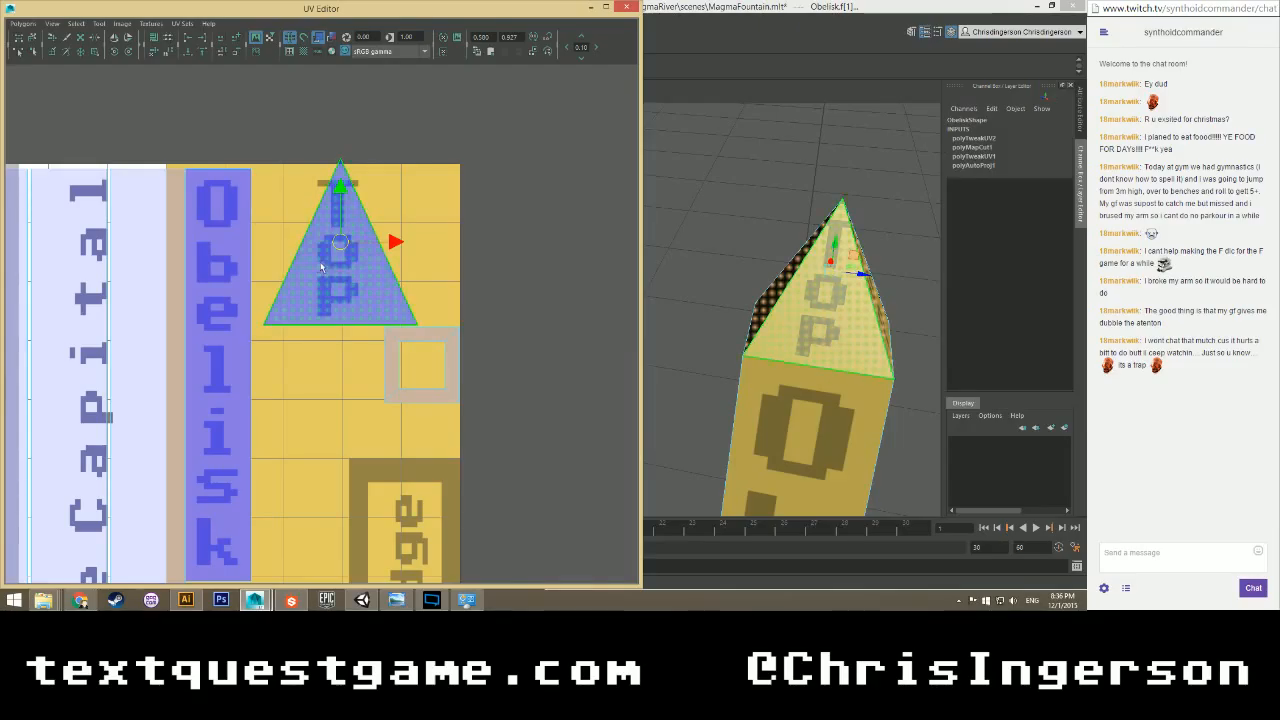
alt+right_drag(389, 258, 398, 160)
alt+middle_drag(398, 160, 343, 237)
alt+right_drag(343, 237, 366, 262)
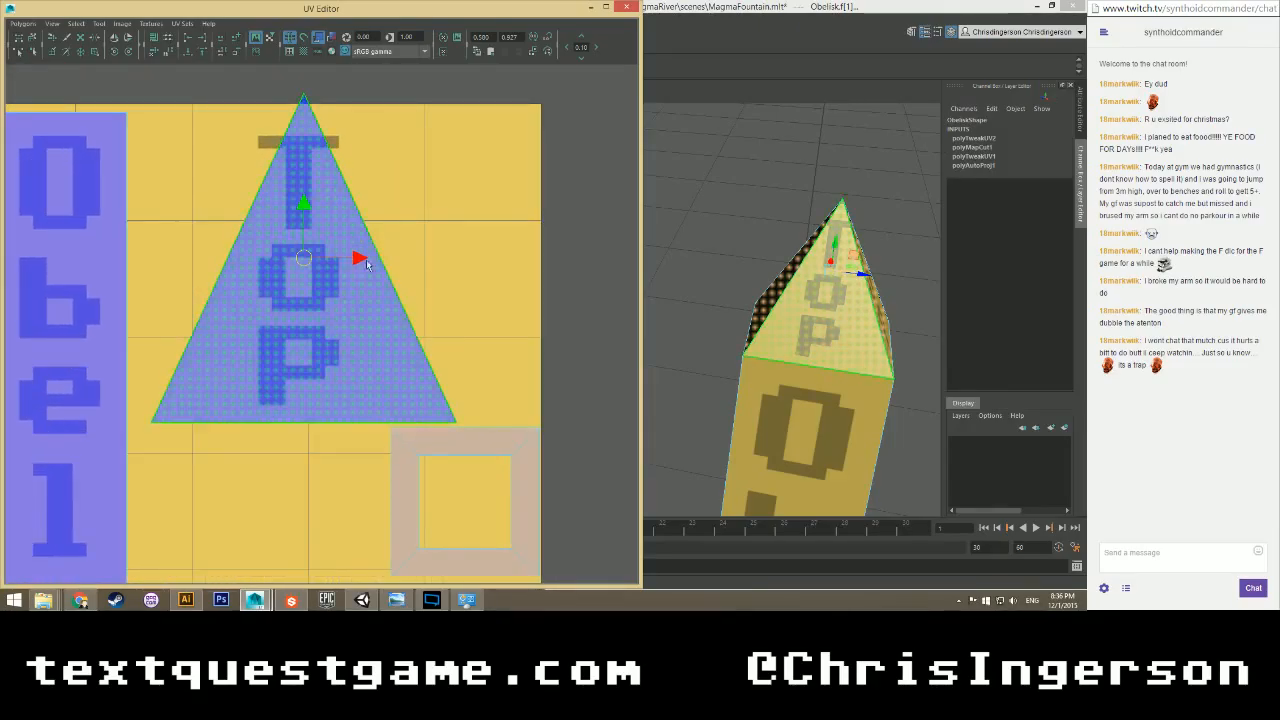
drag(358, 259, 350, 259)
click(520, 257)
alt+drag(807, 287, 791, 272)
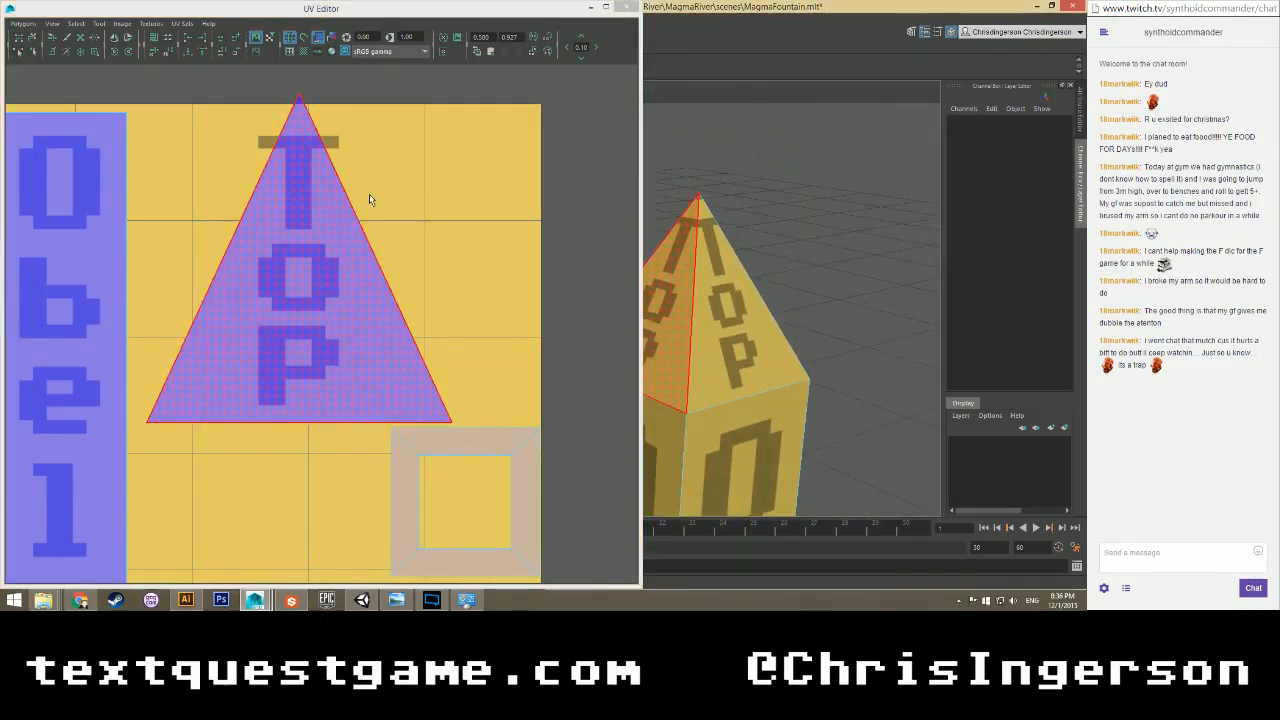
Move the Top triangle face down a little on the atlas.
scroll(386, 203, down, 1)
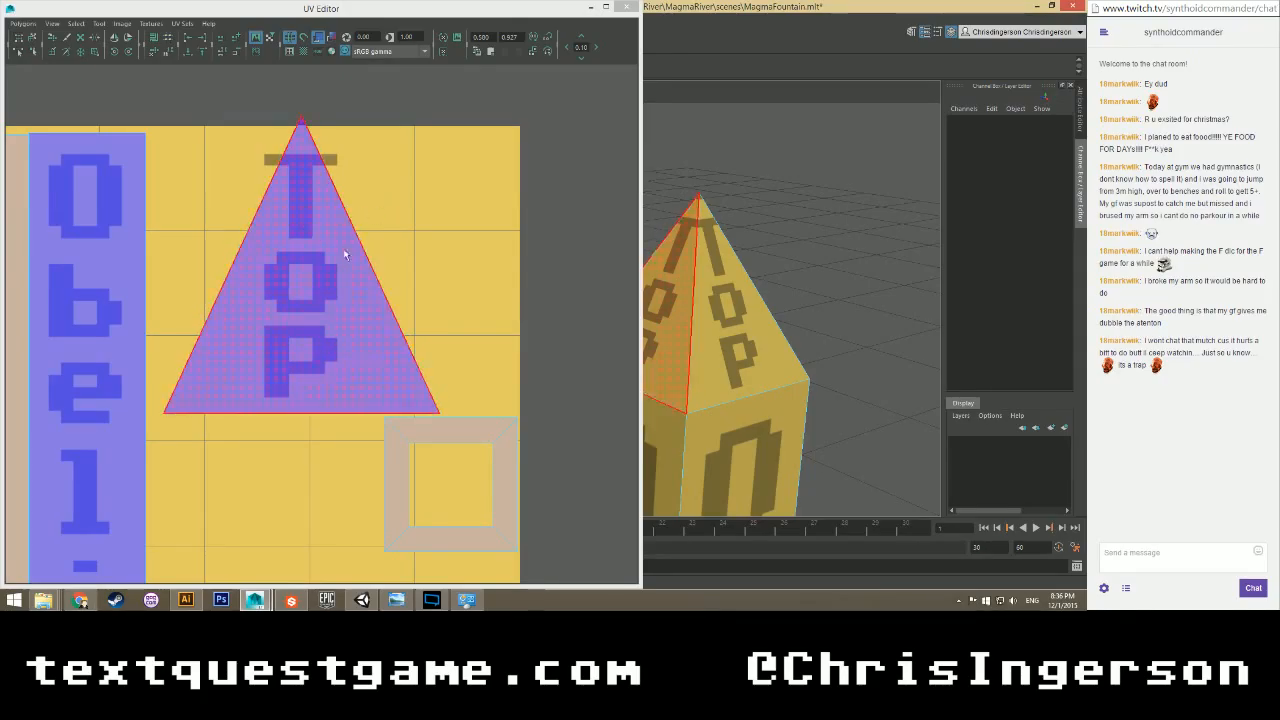
right_drag(298, 245, 297, 273)
click(320, 275)
drag(303, 218, 303, 229)
click(500, 246)
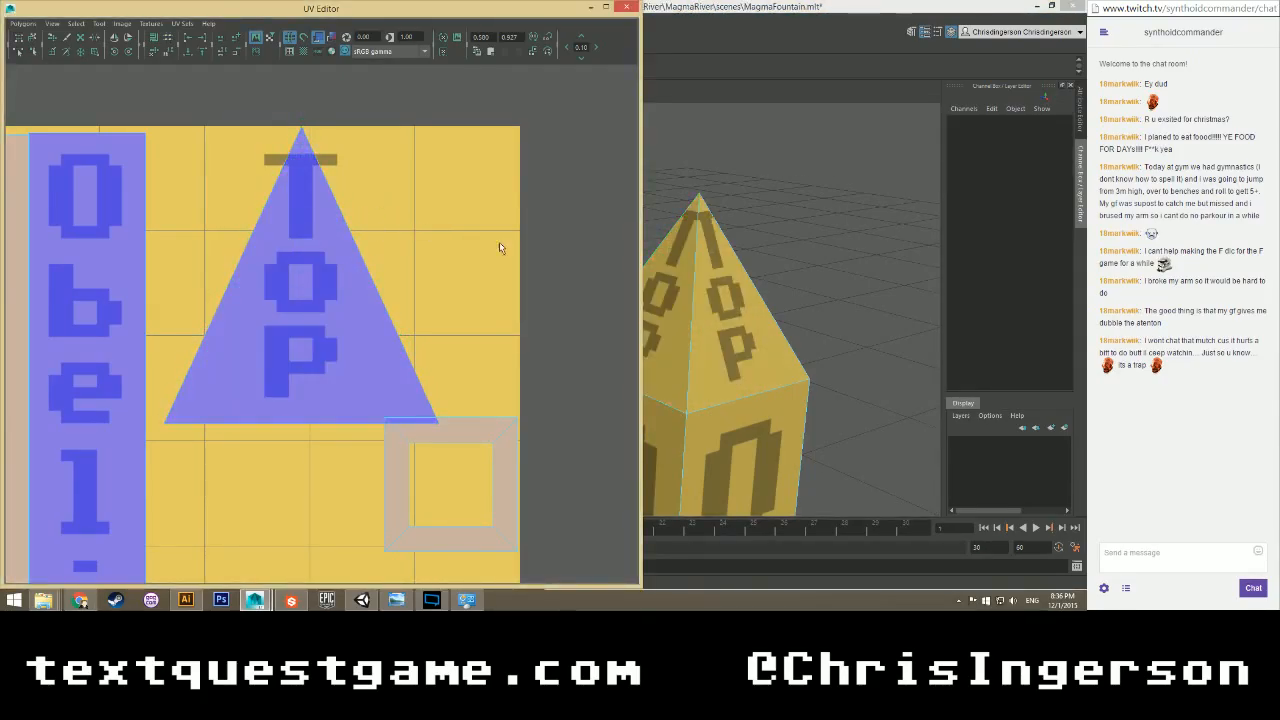
alt+drag(663, 280, 752, 258)
alt+middle_drag(752, 258, 980, 212)
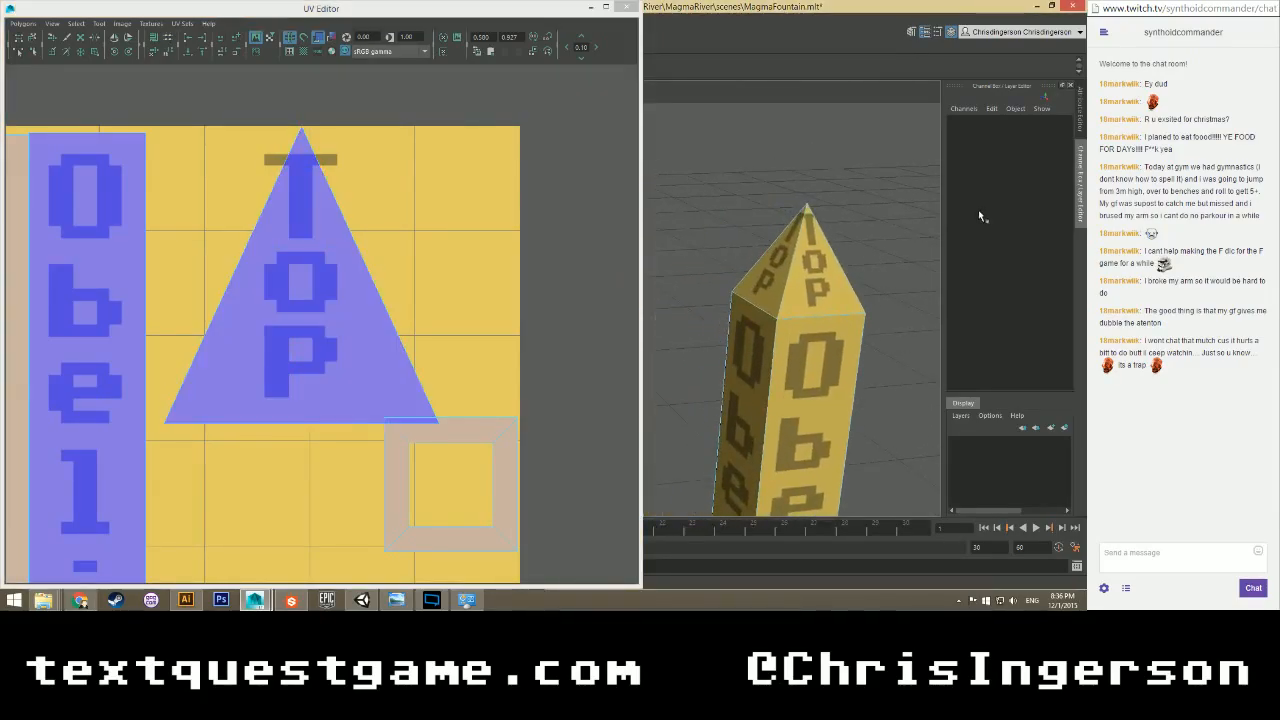
Shrink the Top triangle slightly and raise it a touch so TOP fits each pyramid face.
click(305, 200)
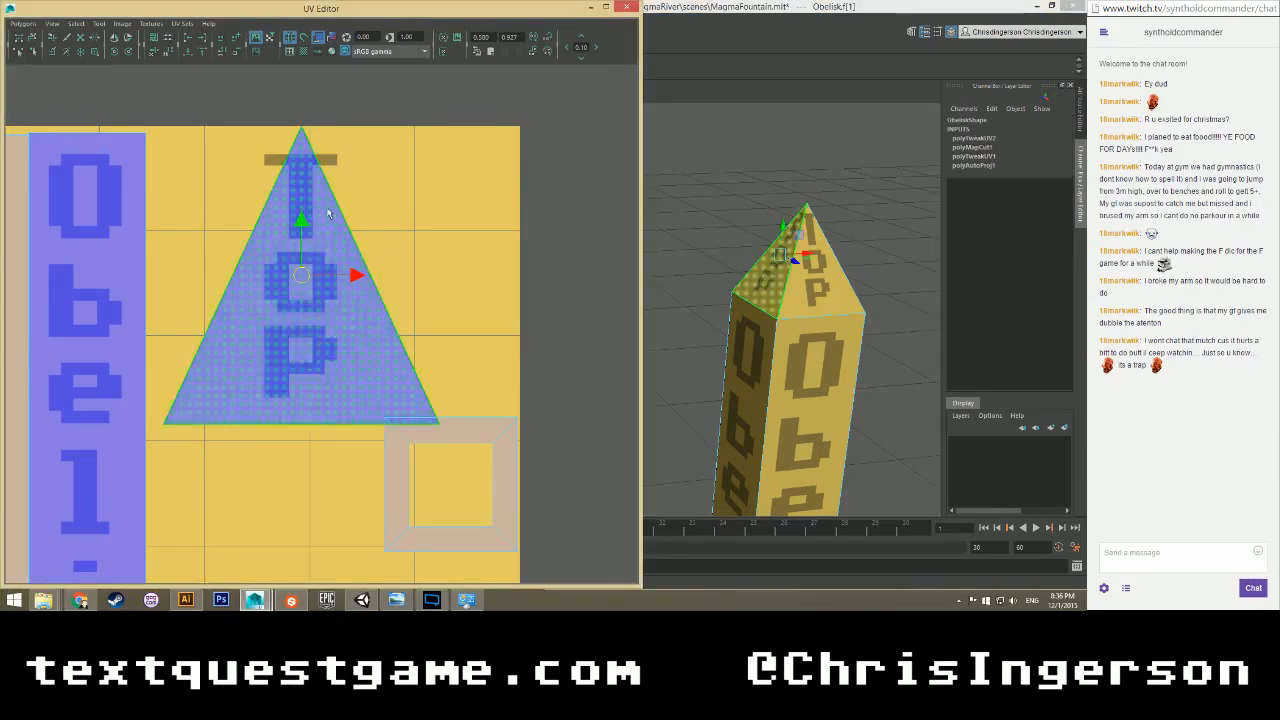
key(r)
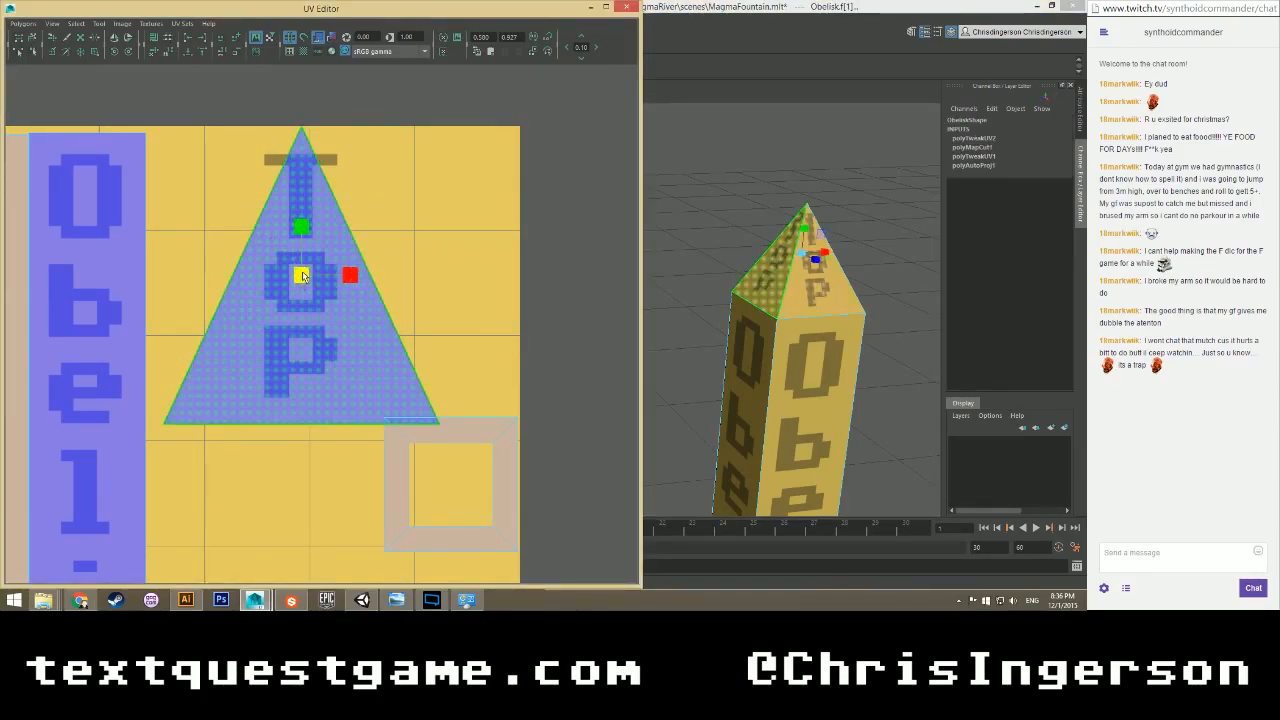
drag(300, 277, 300, 278)
key(w)
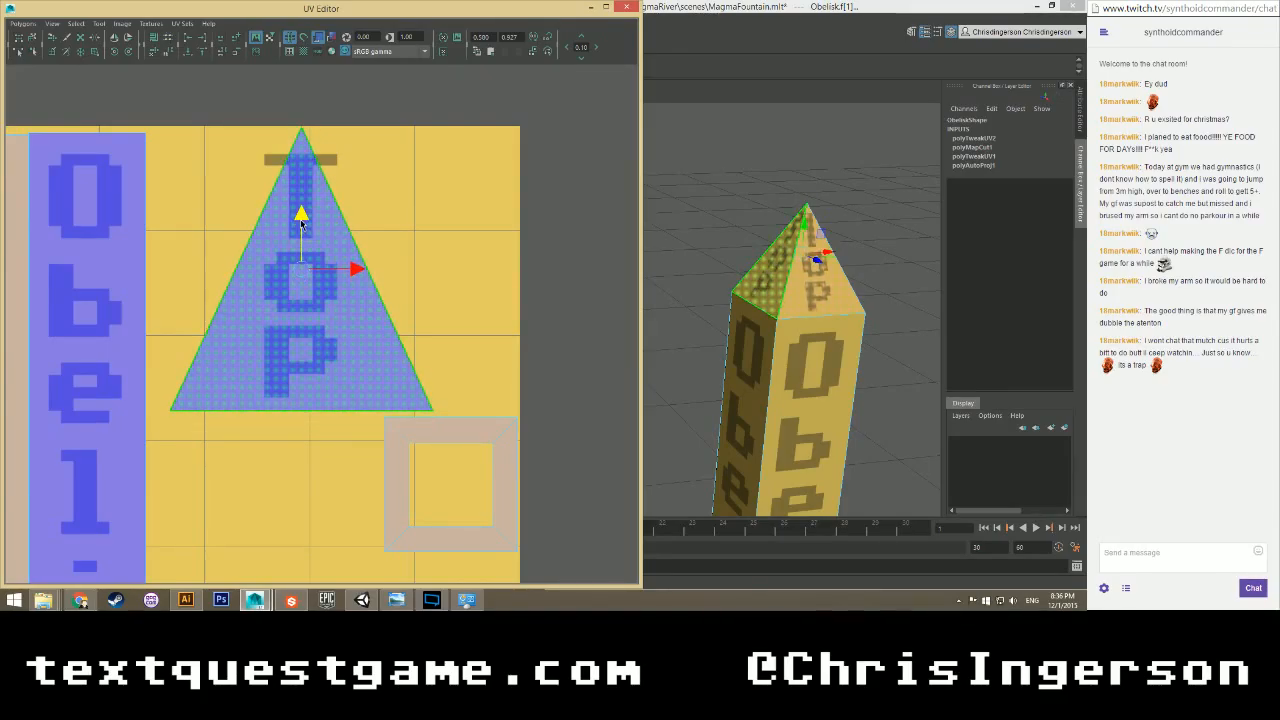
drag(301, 221, 302, 217)
key(r)
drag(297, 266, 299, 266)
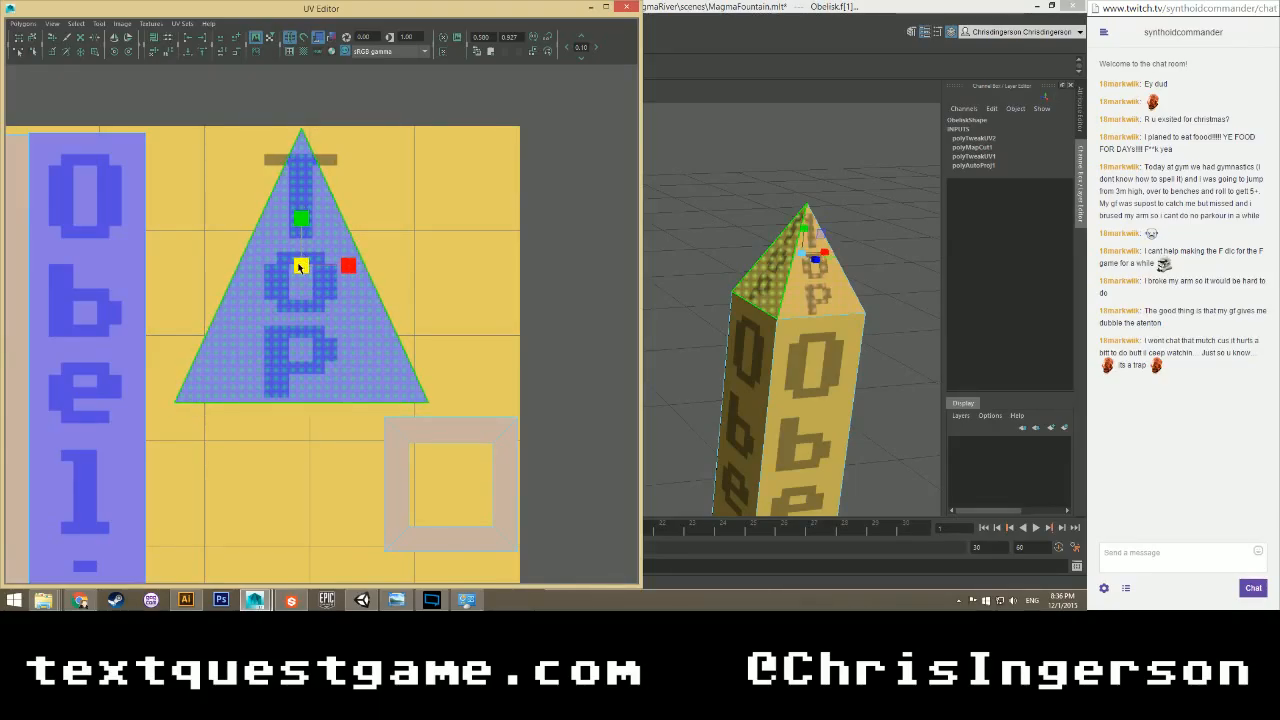
click(690, 250)
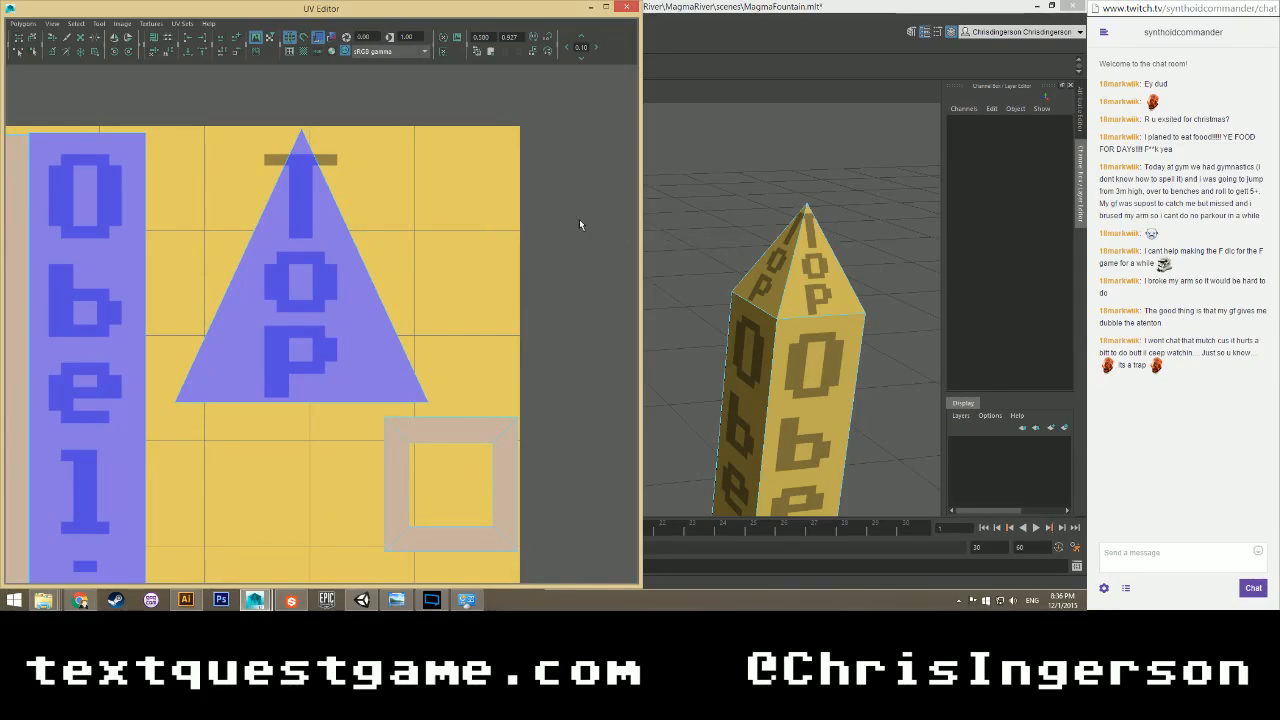
alt+drag(770, 309, 834, 279)
right_drag(792, 271, 838, 253)
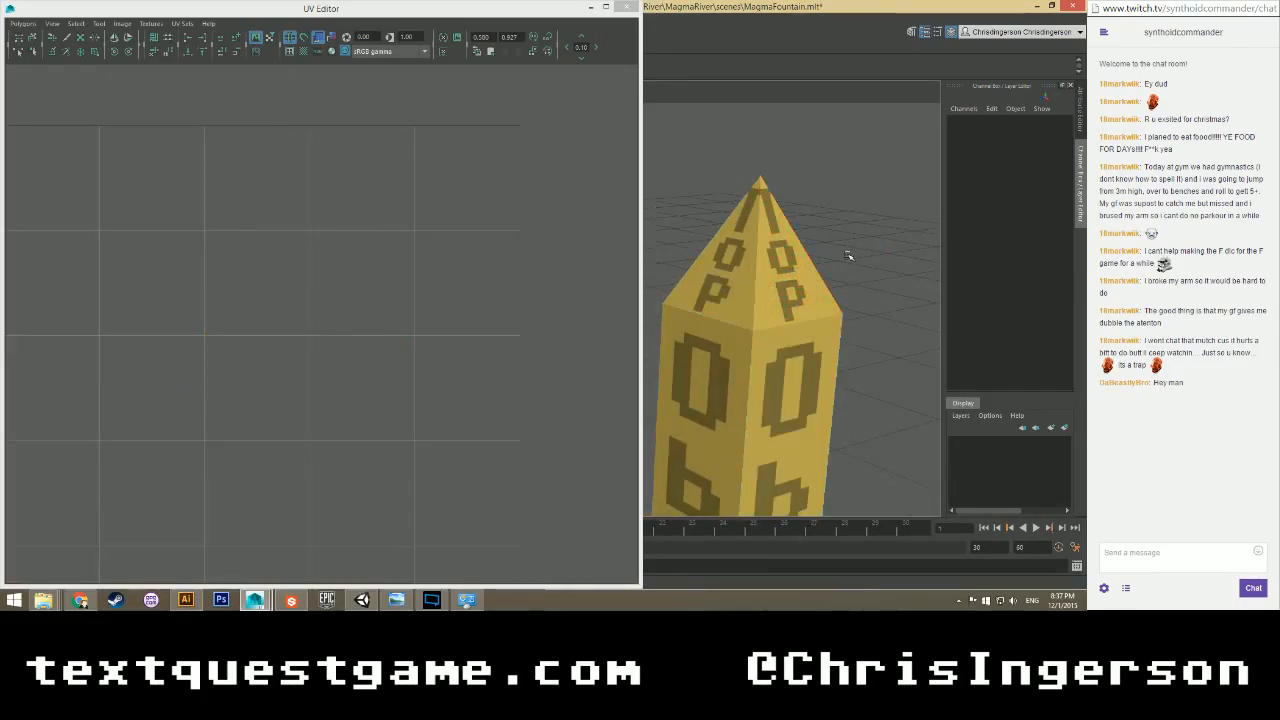
mouse_move(848, 256)
alt+mouse_down()
mouse_move(846, 274)
mouse_move(880, 270)
mouse_move(834, 253)
mouse_move(849, 251)
mouse_move(853, 275)
mouse_move(850, 255)
alt+mouse_up()
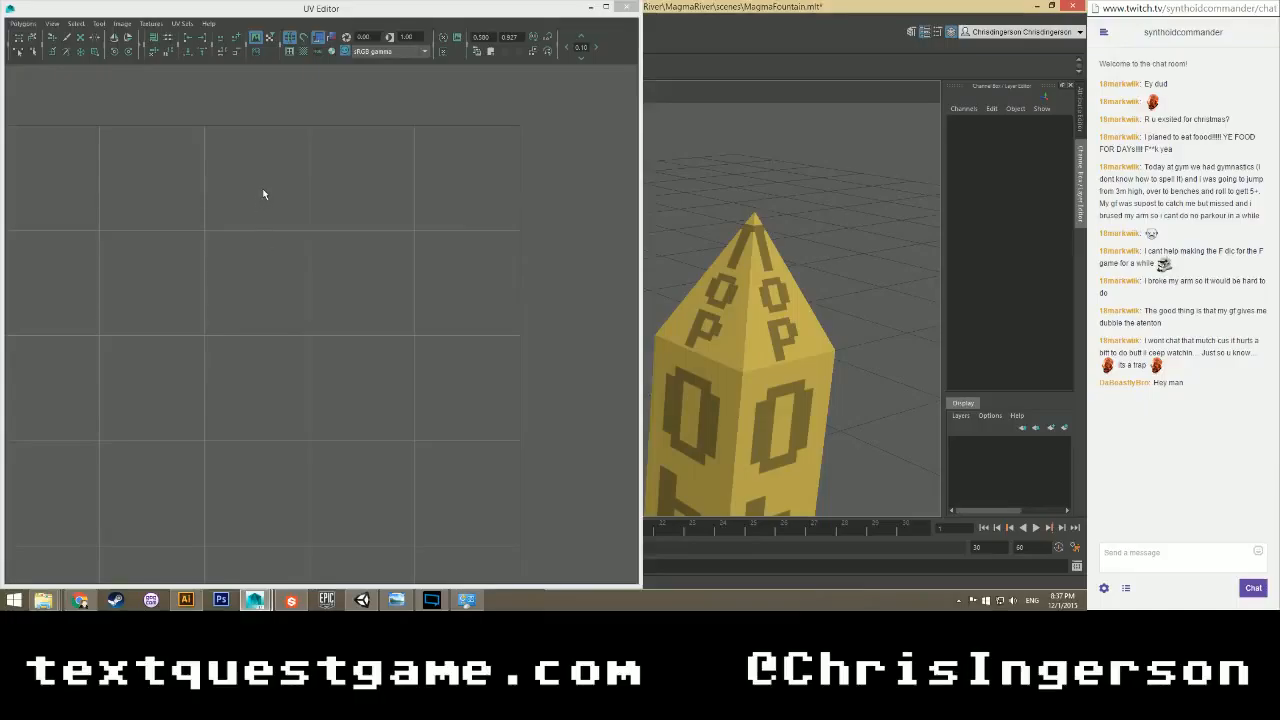
click(571, 12)
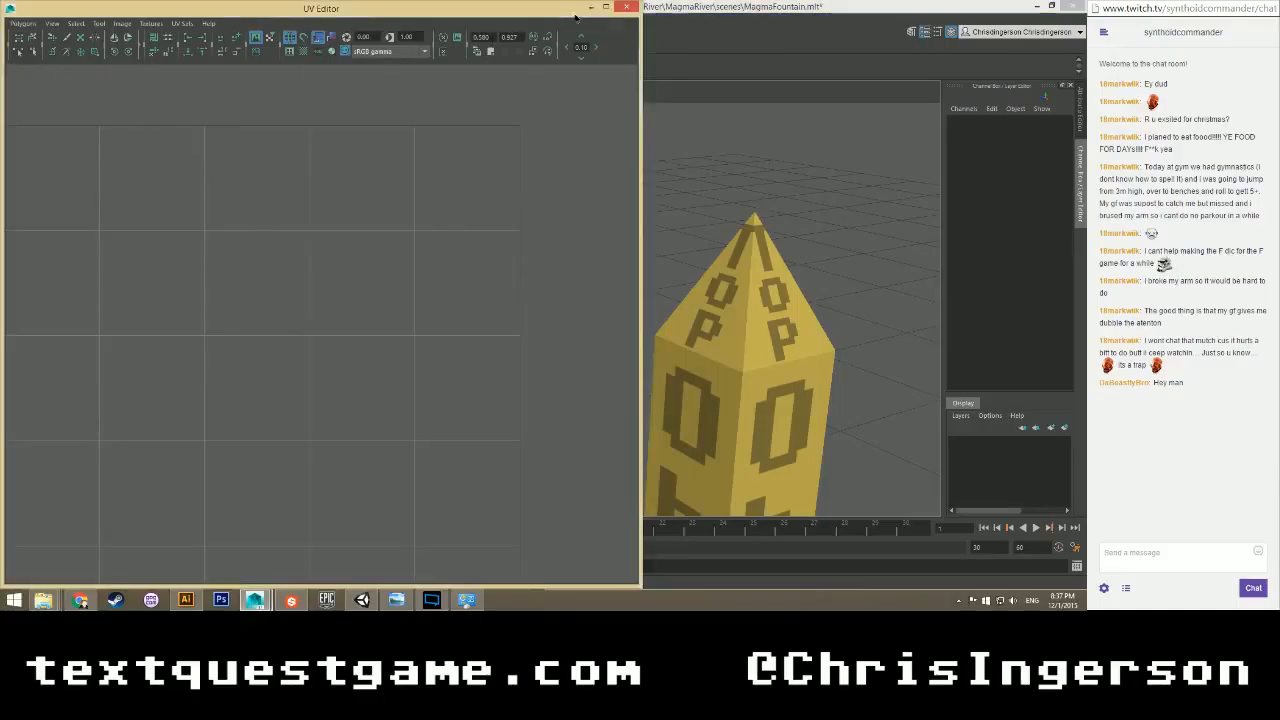
scroll(340, 264, down, 4)
alt+middle_drag(271, 331, 410, 223)
scroll(378, 254, down, 1)
alt+middle_drag(337, 377, 332, 304)
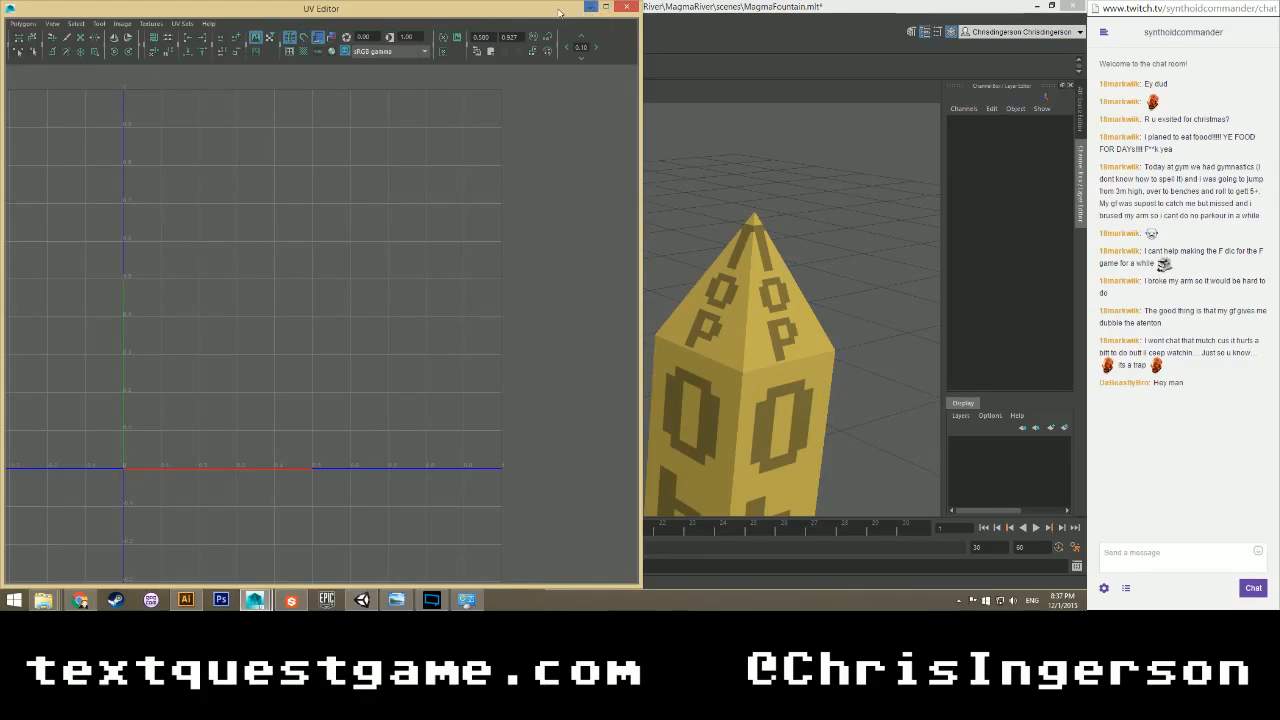
Minimize the UV Editor and frame the lettered obelisk with its octagonal base ring in the viewport.
click(591, 8)
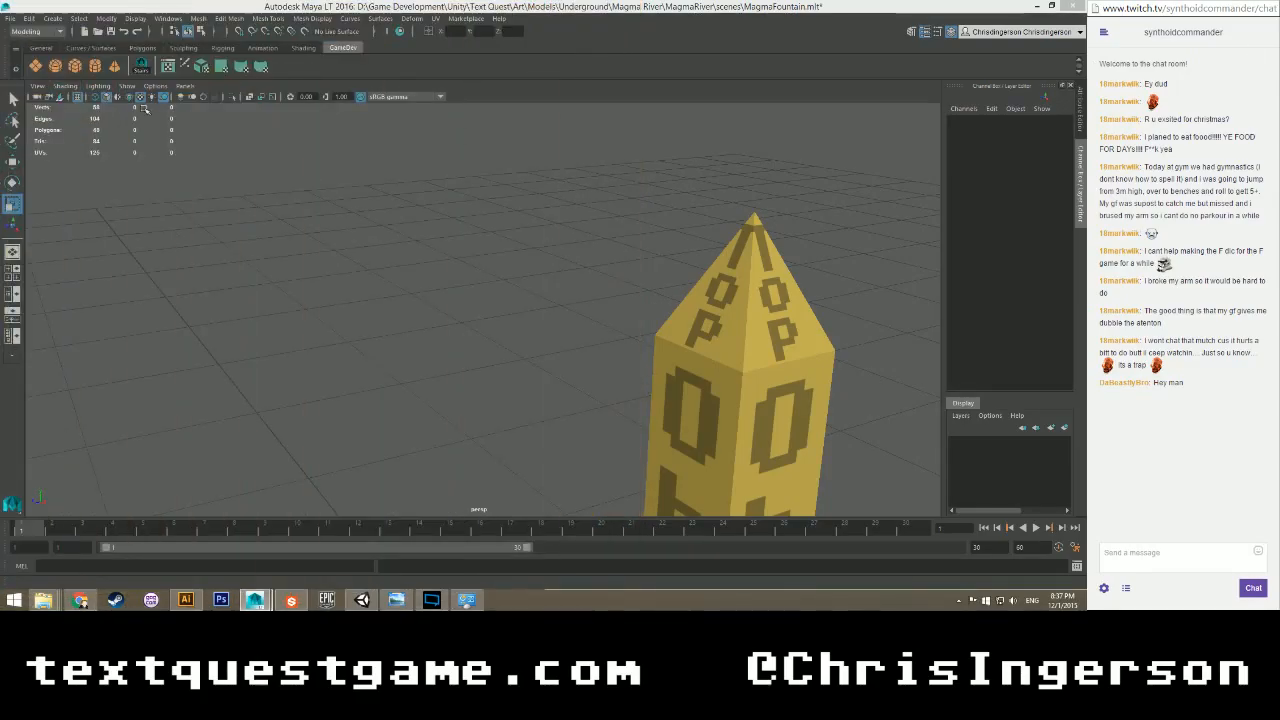
alt+middle_drag(497, 264, 345, 90)
alt+right_drag(345, 90, 398, 318)
alt+drag(398, 318, 403, 297)
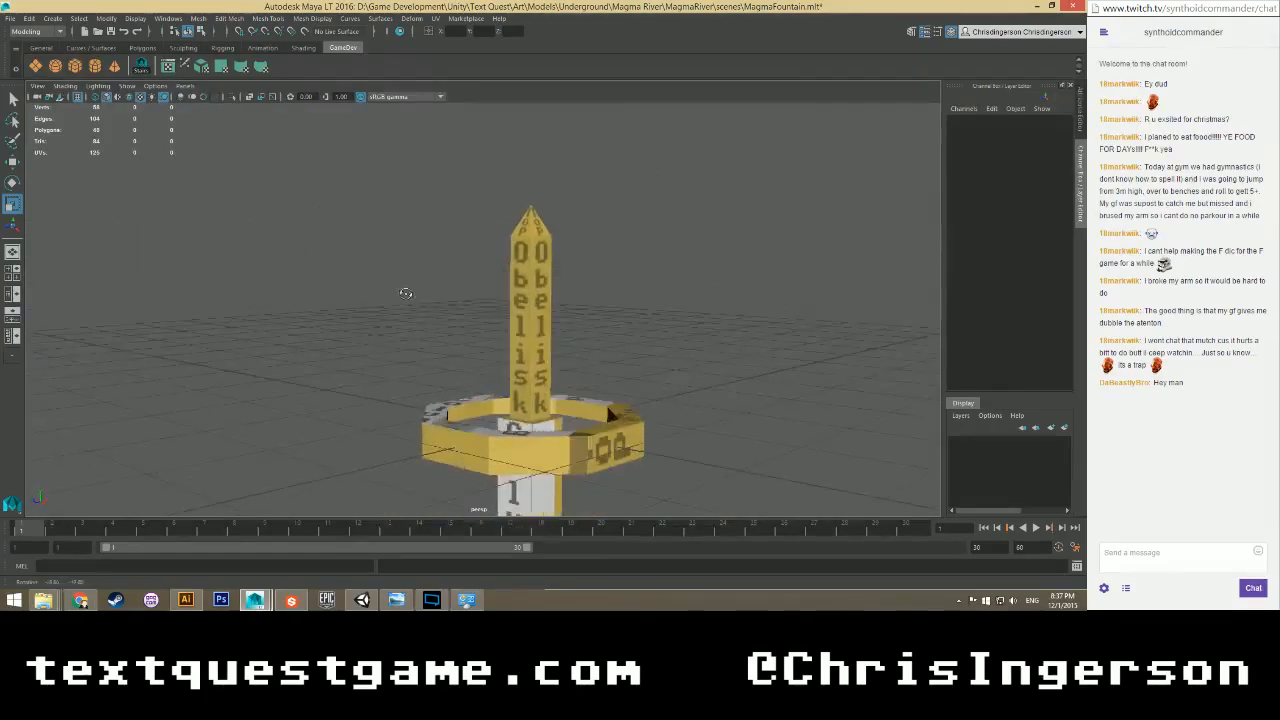
alt+middle_drag(403, 297, 358, 266)
alt+drag(358, 266, 402, 310)
right_drag(402, 310, 460, 295)
Select the octagonal ring in Object mode, examine it up close, and restore the UV Editor.
click(406, 454)
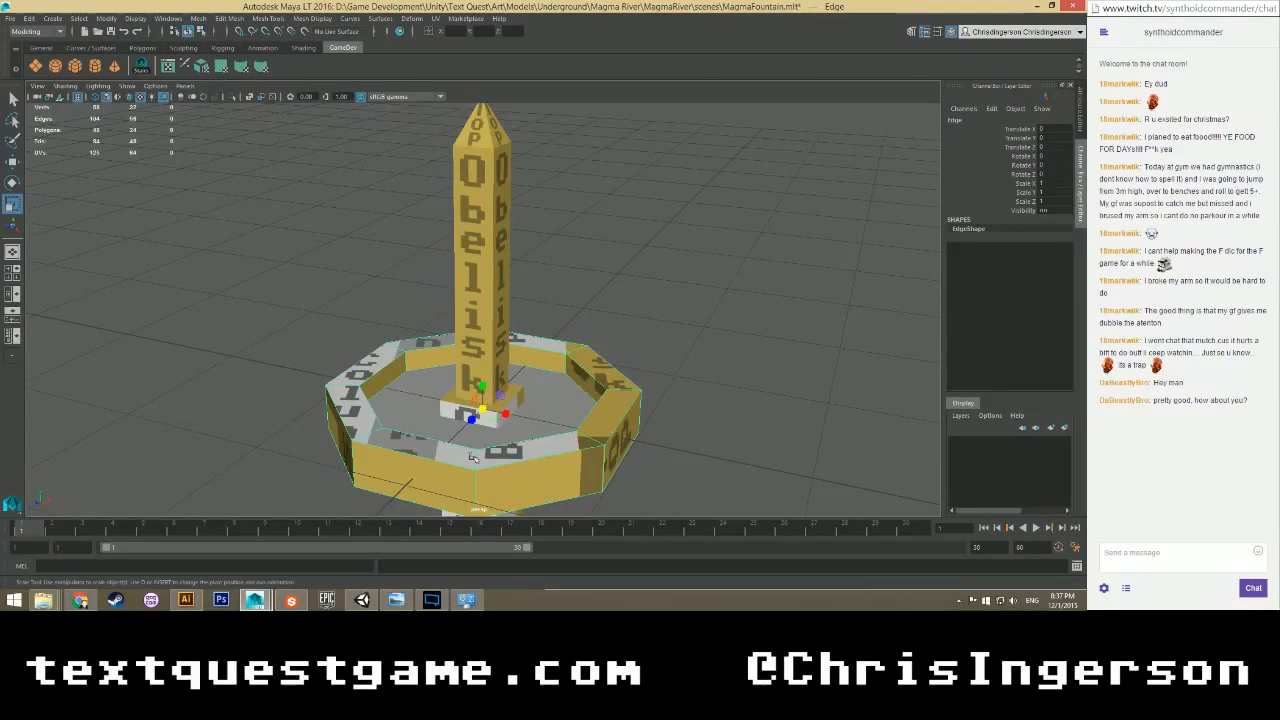
alt+drag(474, 457, 377, 314)
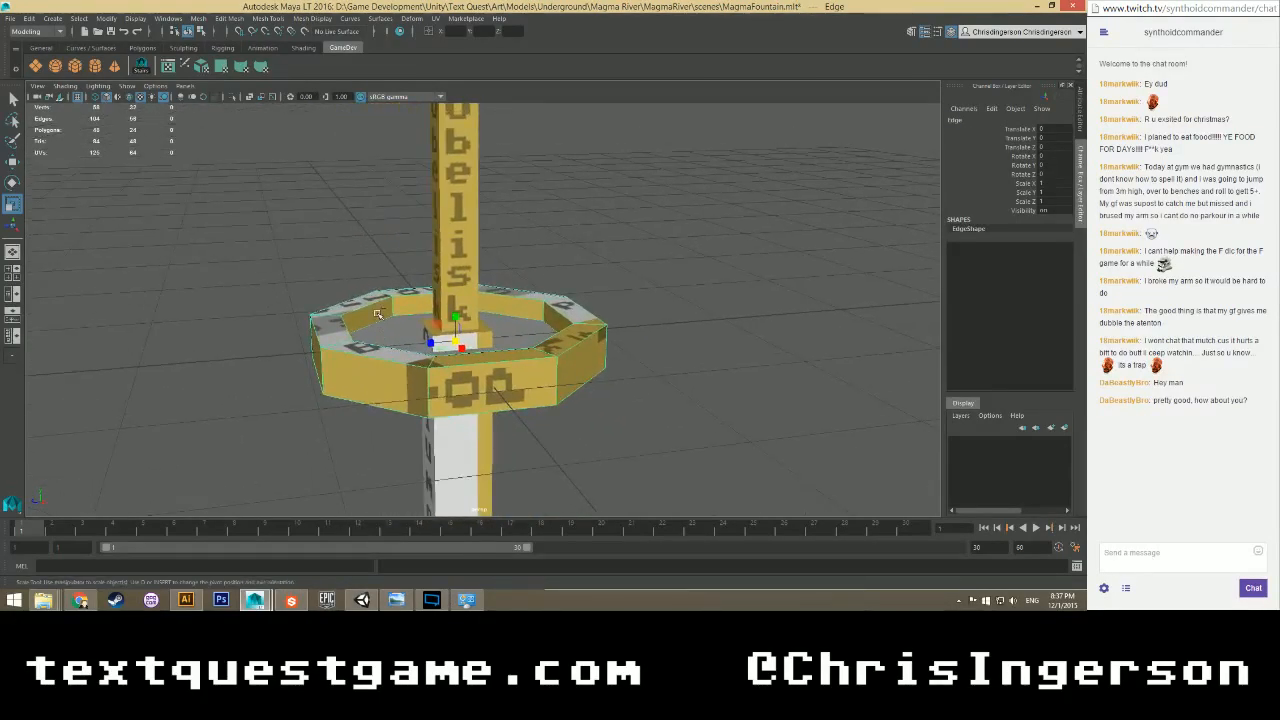
scroll(383, 318, up, 3)
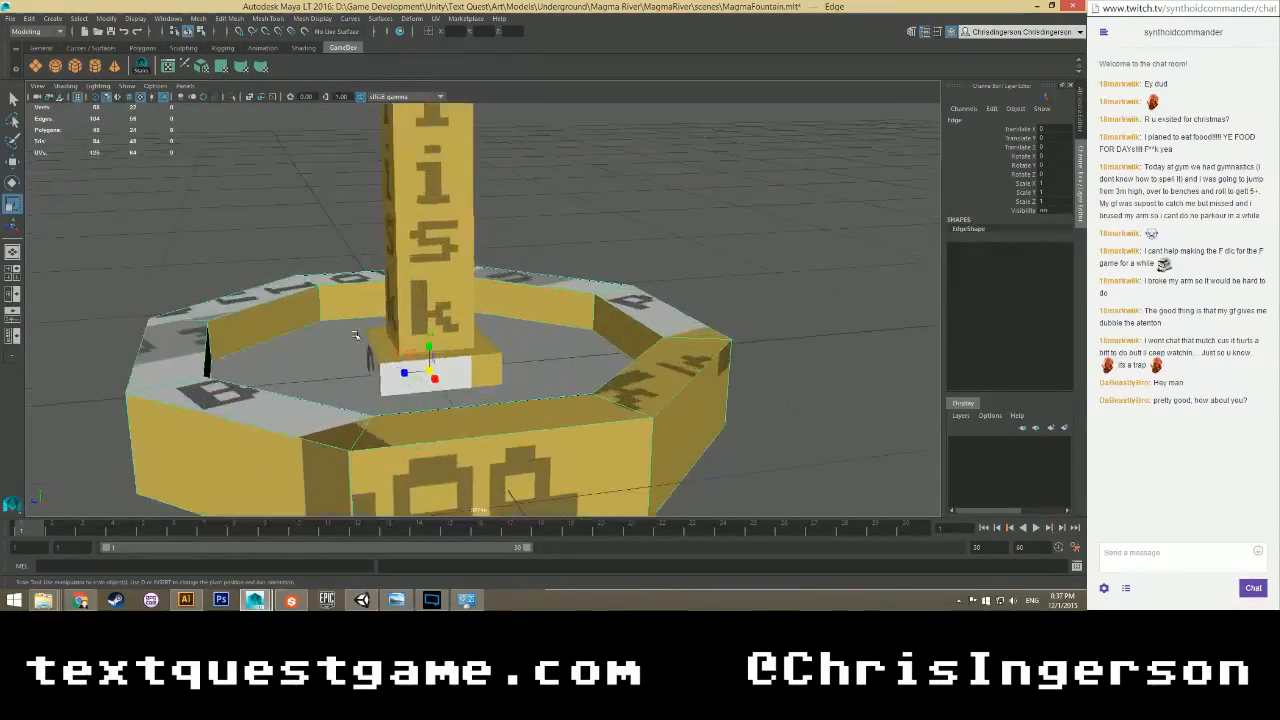
alt+drag(353, 339, 387, 352)
key(w)
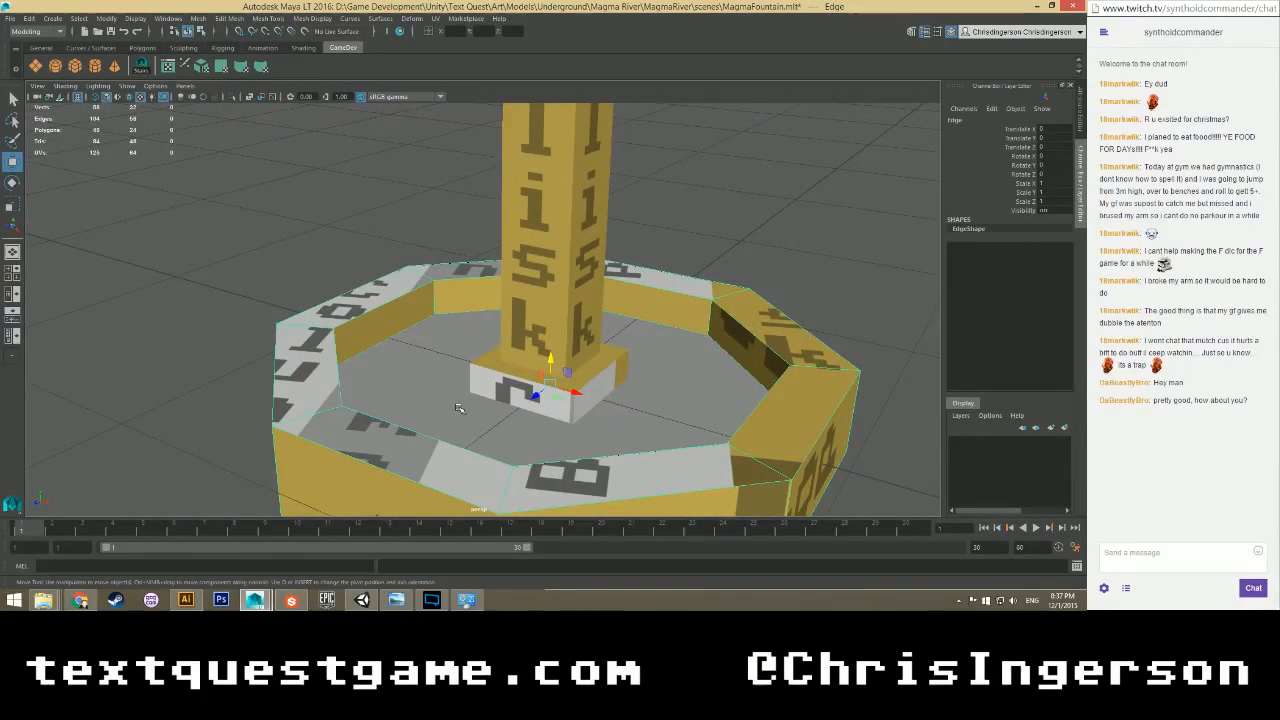
alt+drag(457, 408, 561, 383)
scroll(432, 379, down, 4)
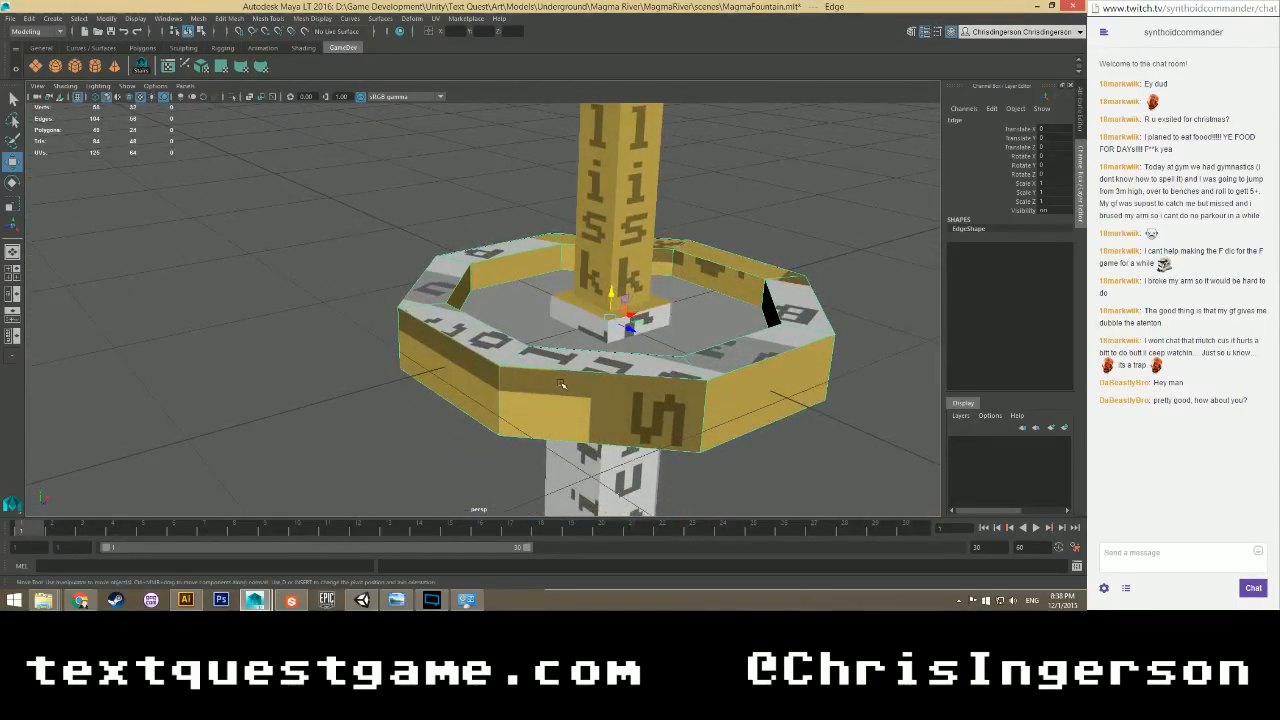
drag(0, 92, 376, 19)
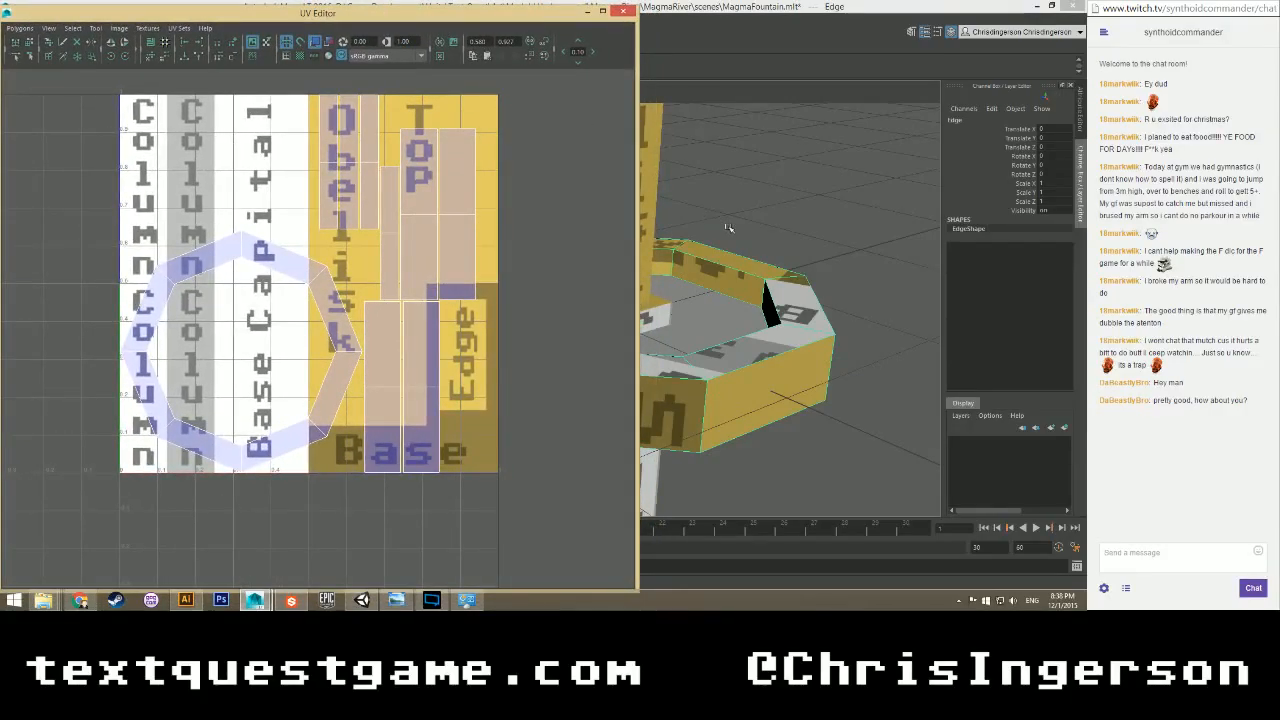
Park the UV Editor at the upper left and switch it to UV edge selection.
scroll(726, 250, down, 3)
alt+middle_drag(724, 265, 902, 279)
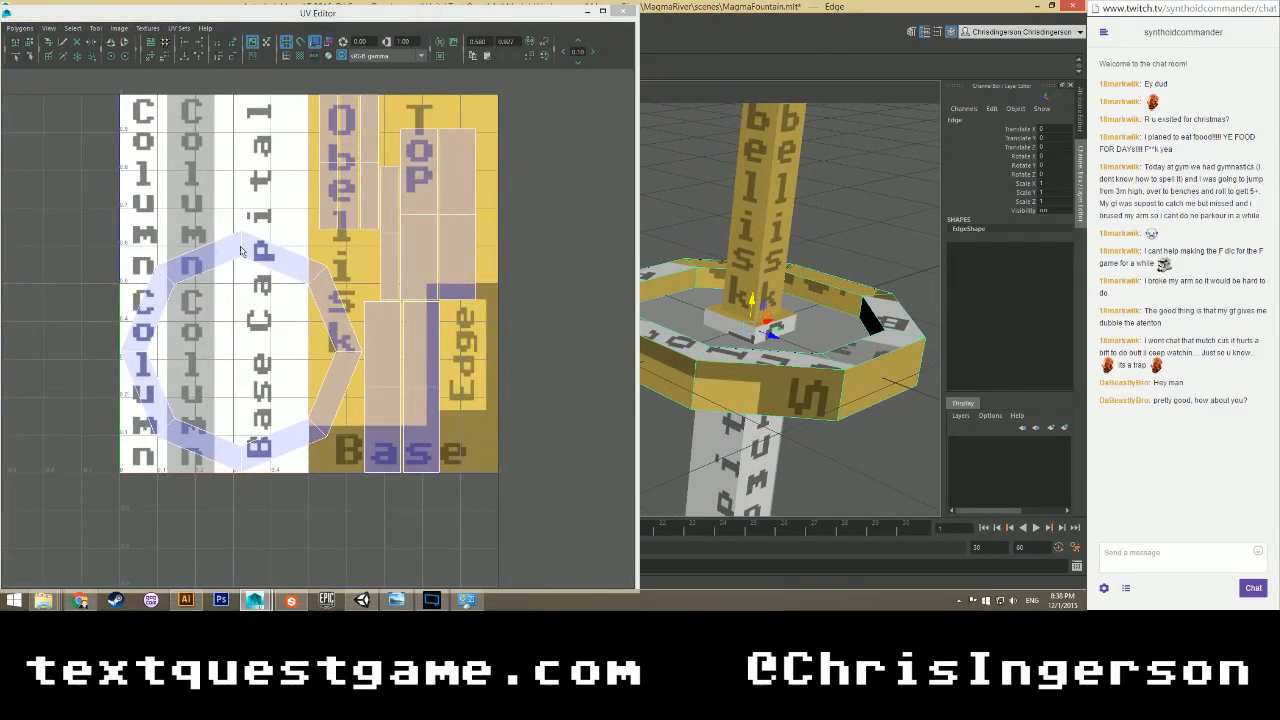
right_drag(214, 250, 214, 279)
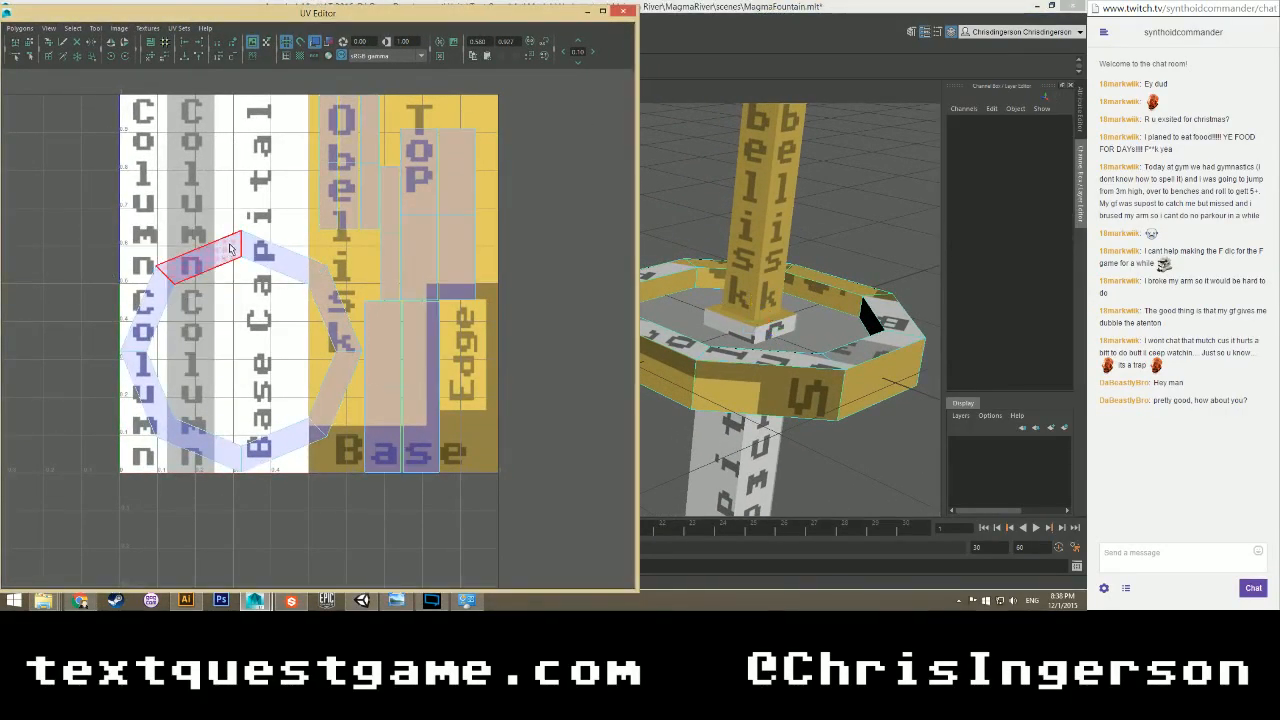
right_click(342, 187)
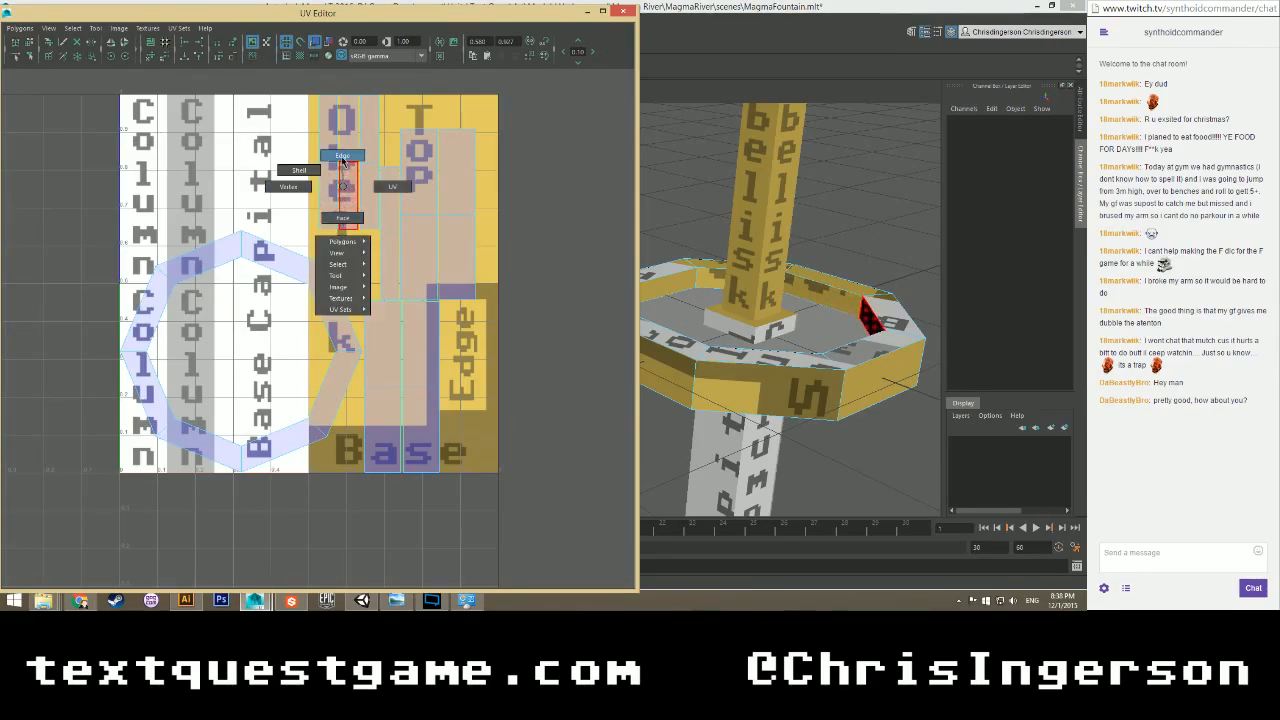
click(342, 158)
Select the seam edges around the octagon shell's left side, then minimize the UV Editor.
click(354, 172)
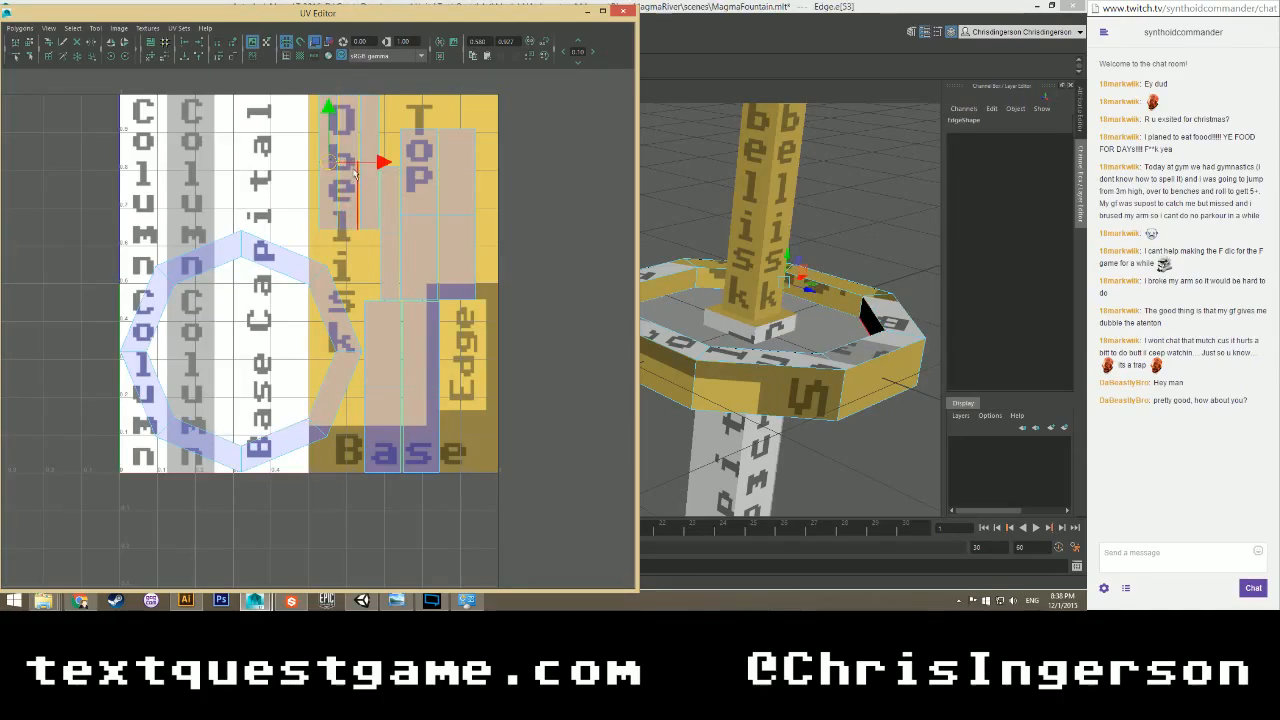
click(418, 200)
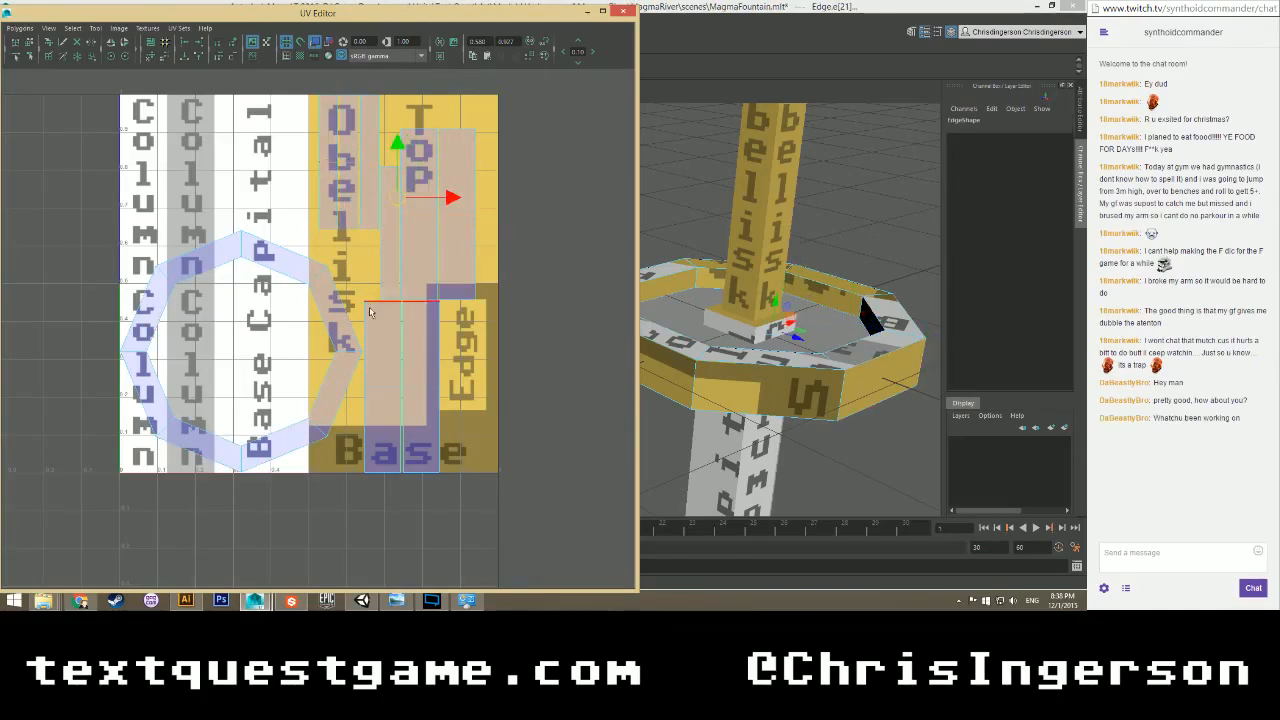
click(418, 388)
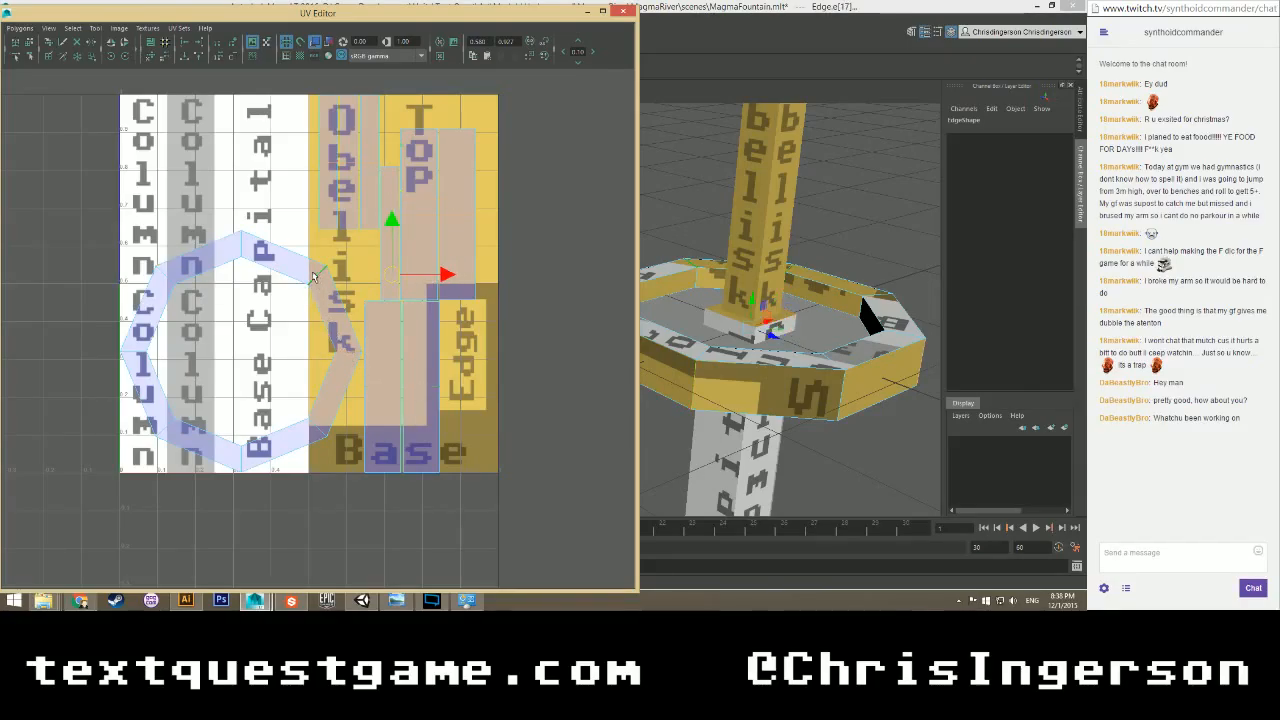
click(168, 272)
shift+click(168, 274)
shift+click(137, 353)
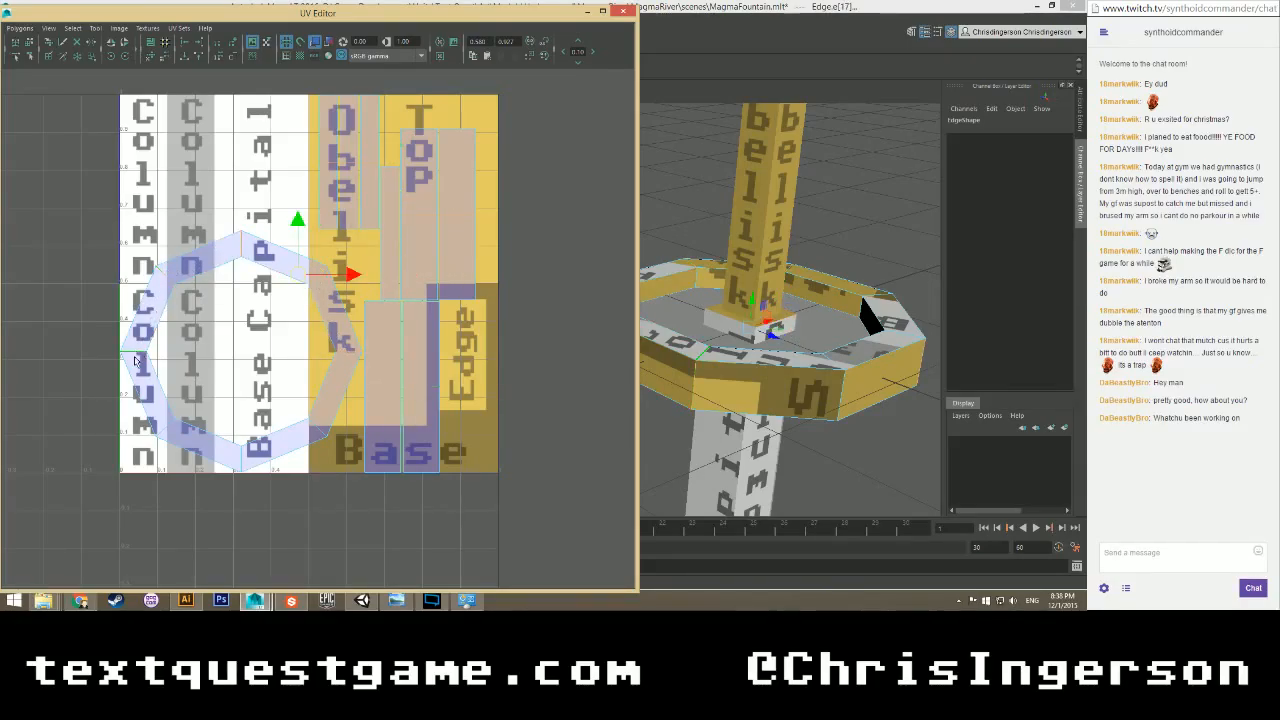
shift+click(165, 430)
shift+click(230, 450)
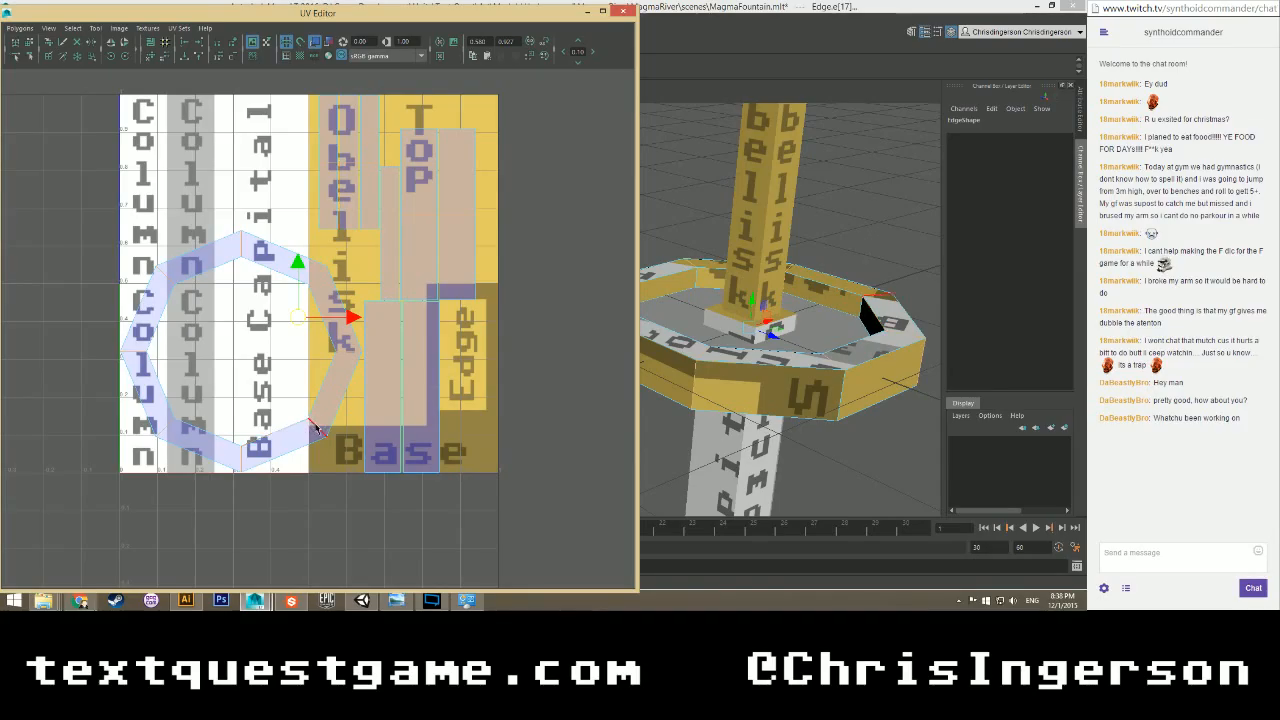
click(587, 10)
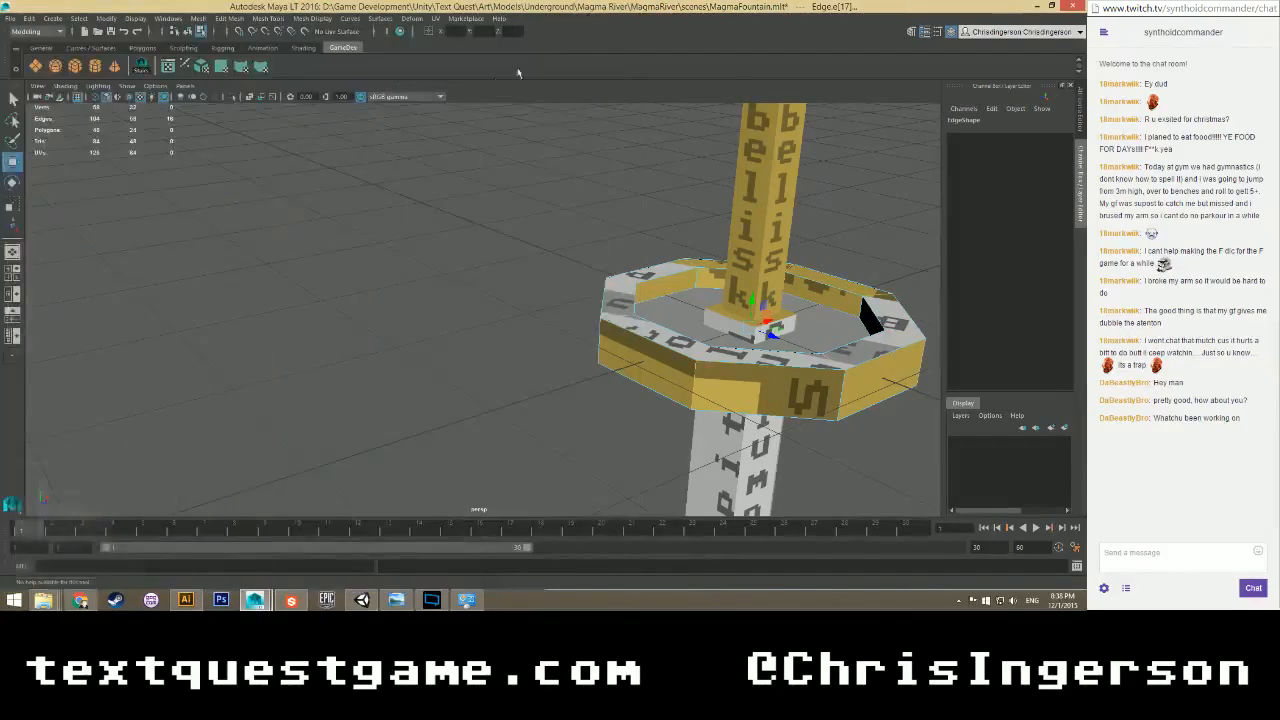
Cut the UVs along the selected ring edges and reopen the UV Editor in Face mode.
click(436, 18)
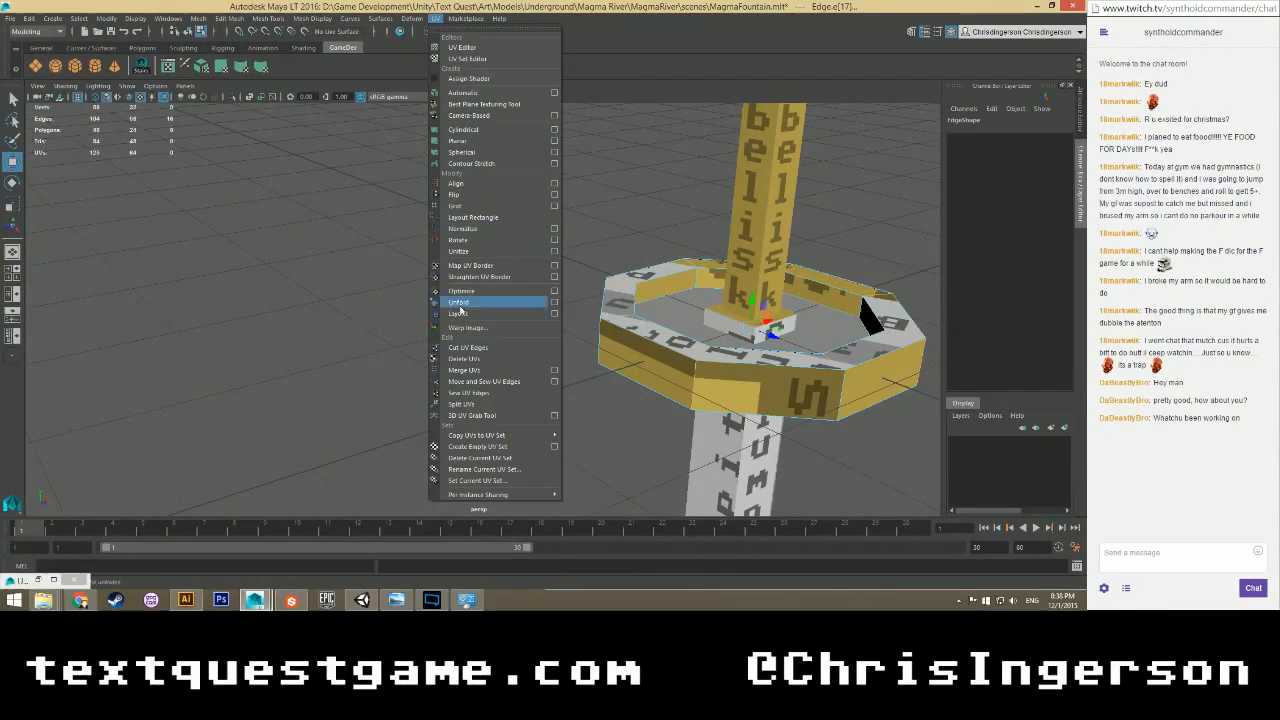
click(468, 347)
click(38, 580)
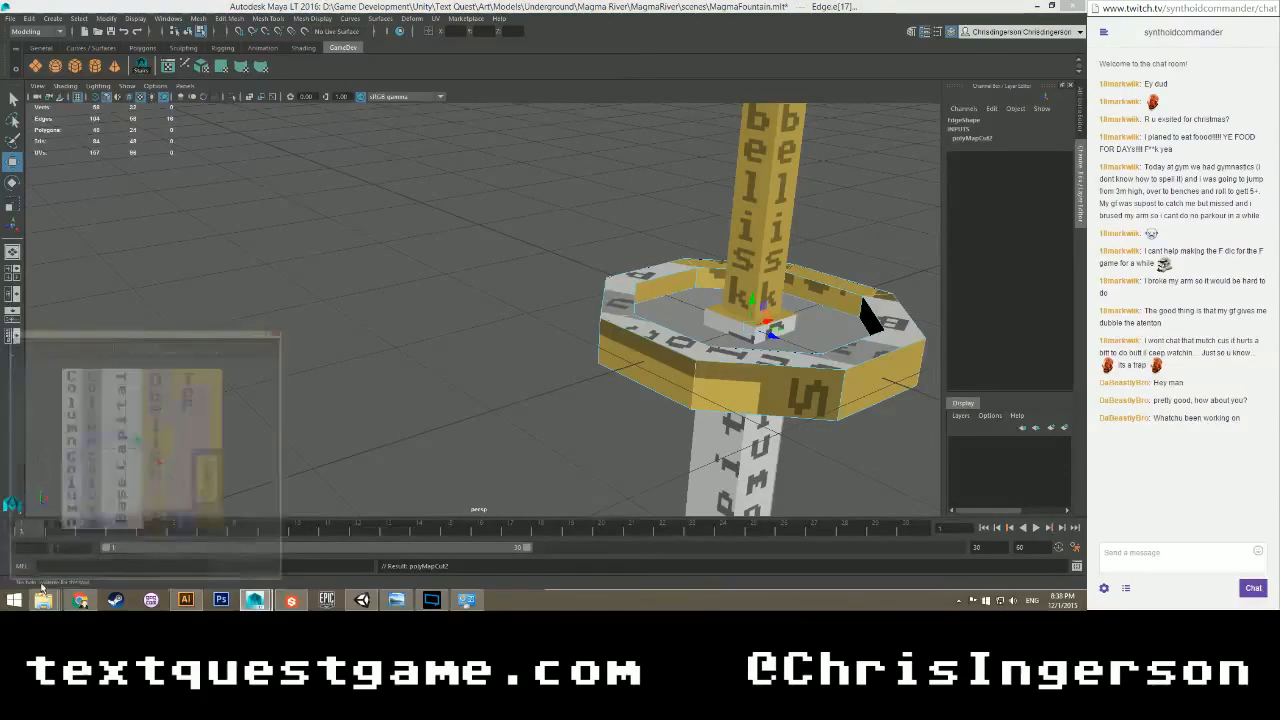
right_click(231, 258)
right_drag(231, 257, 231, 285)
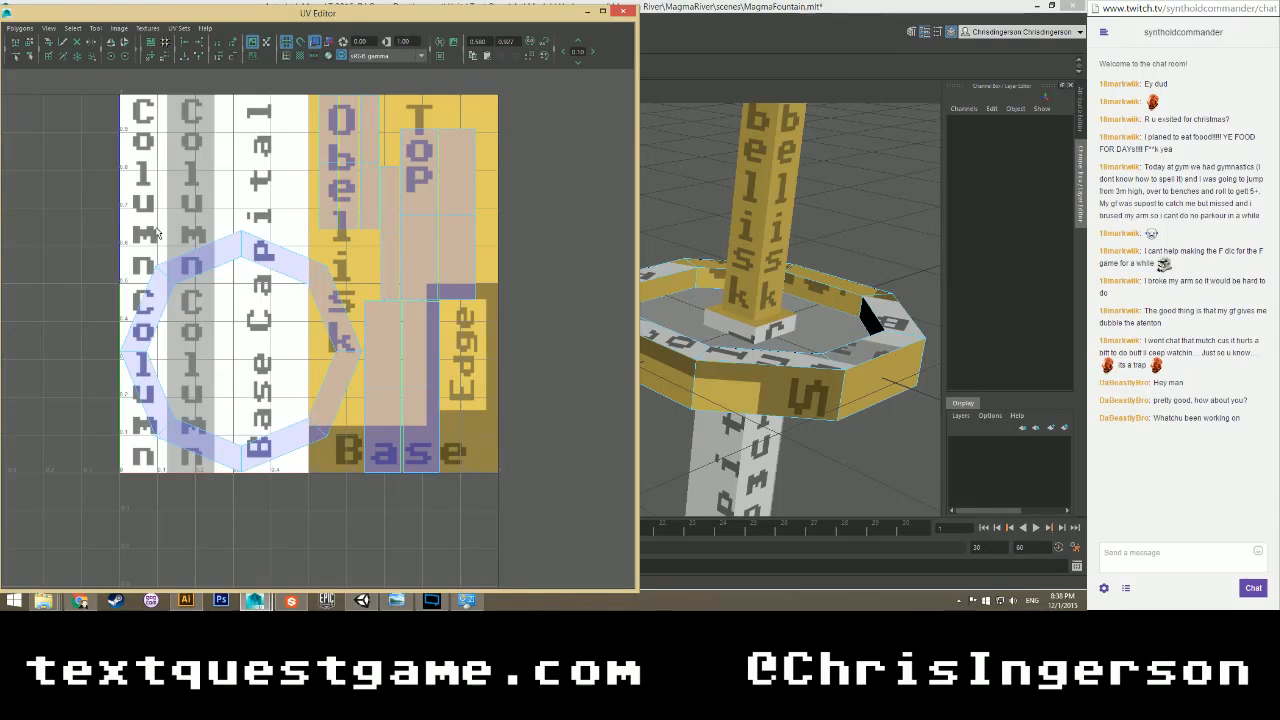
right_drag(209, 259, 174, 244)
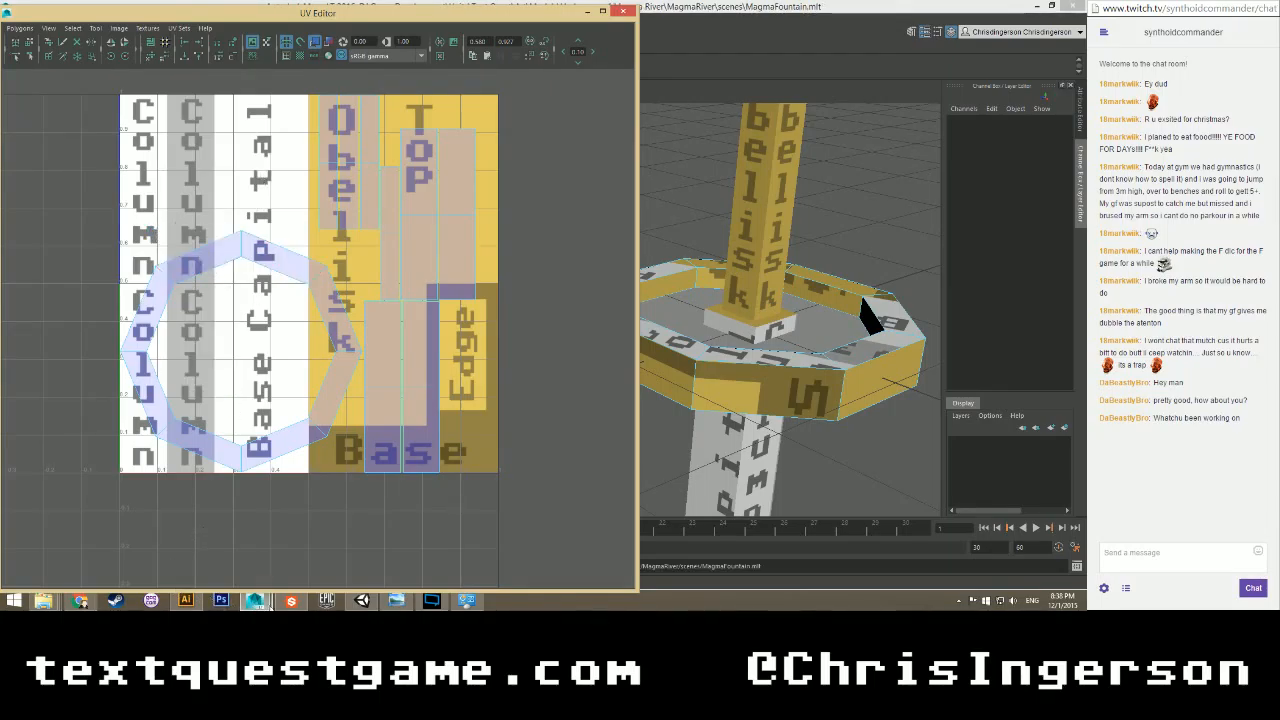
In Unity, orbit the pillared ruins scene, selecting MagmaRiver and then BuildingD.
click(376, 538)
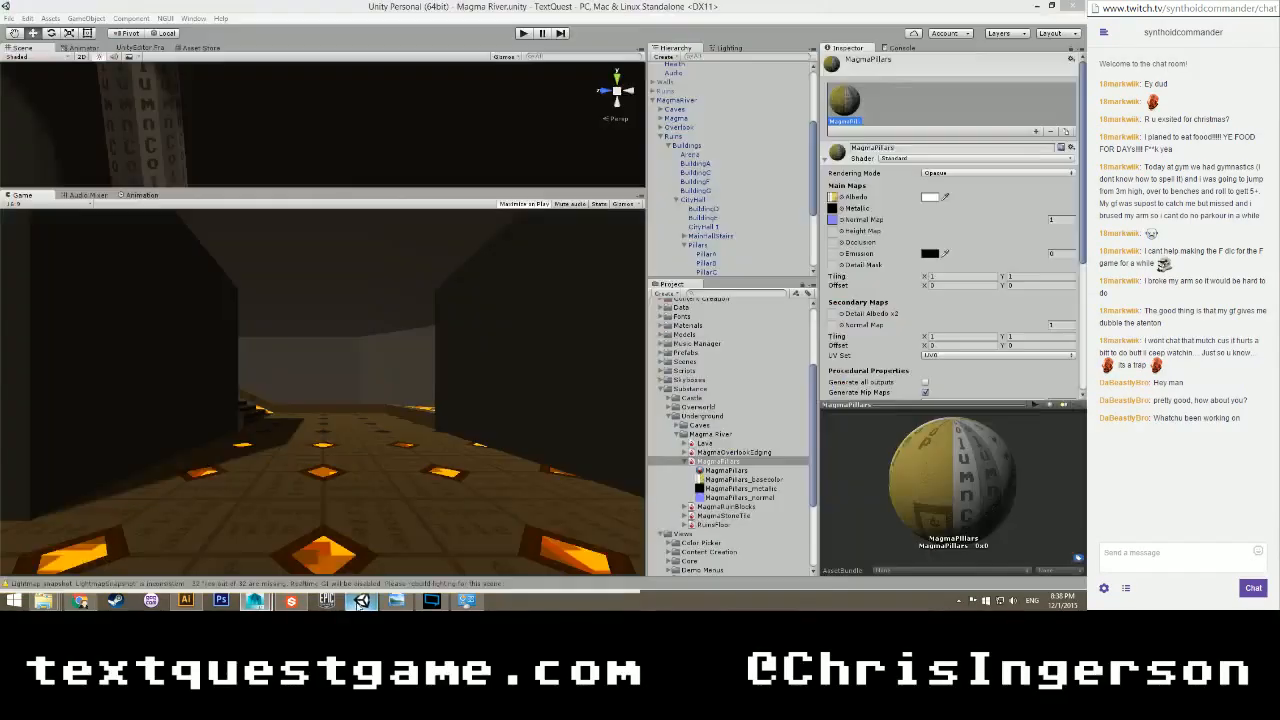
scroll(346, 155, down, 12)
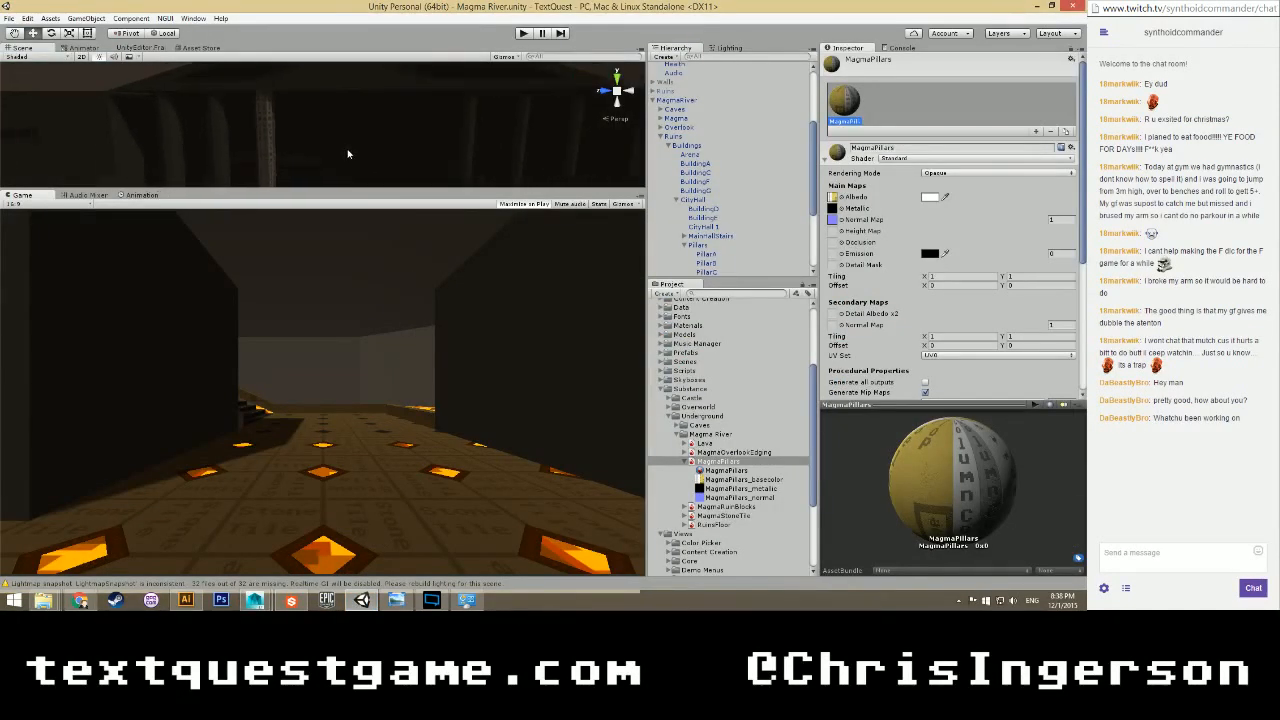
scroll(347, 145, down, 6)
alt+drag(430, 133, 250, 103)
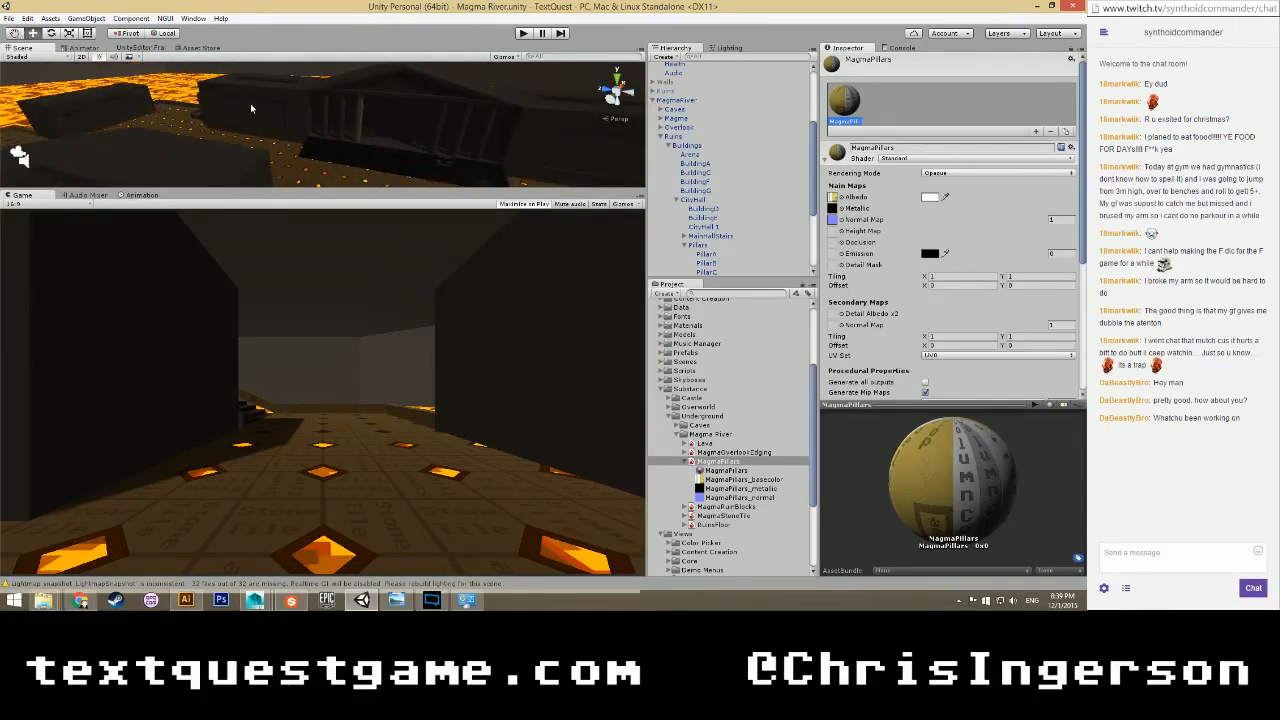
click(237, 119)
scroll(236, 117, up, 3)
click(246, 121)
scroll(248, 122, down, 6)
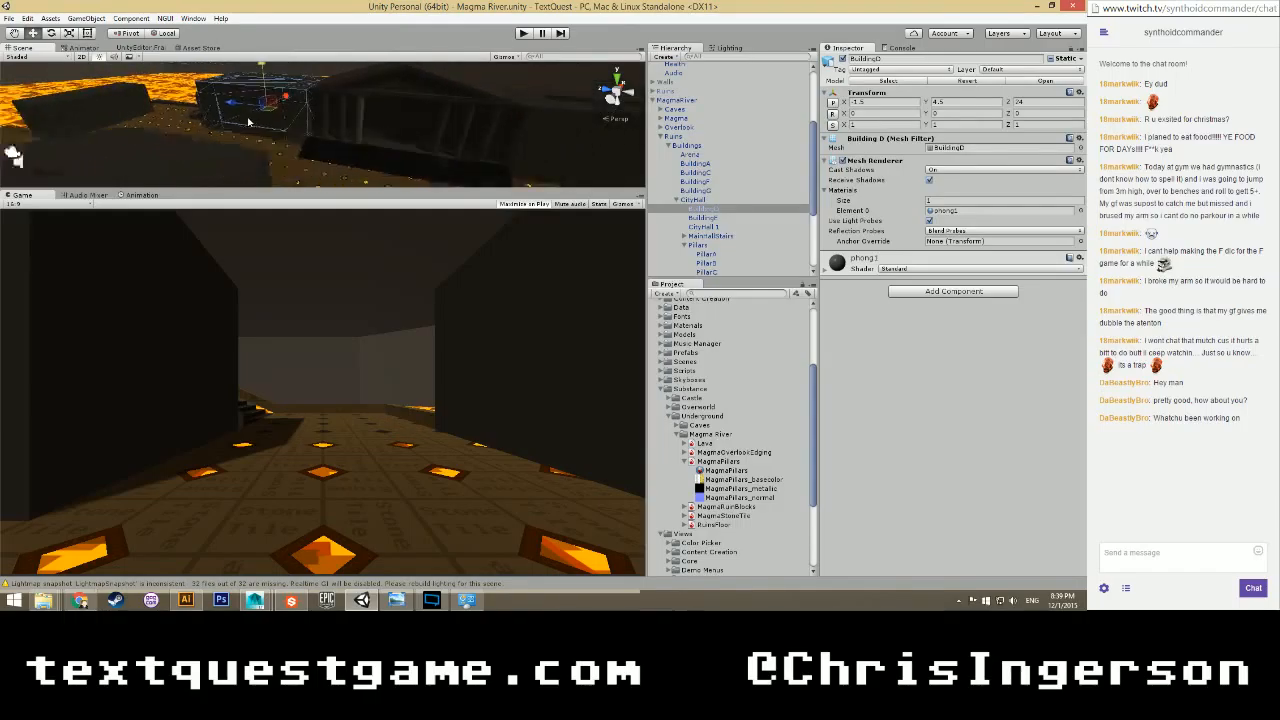
alt+drag(380, 123, 332, 142)
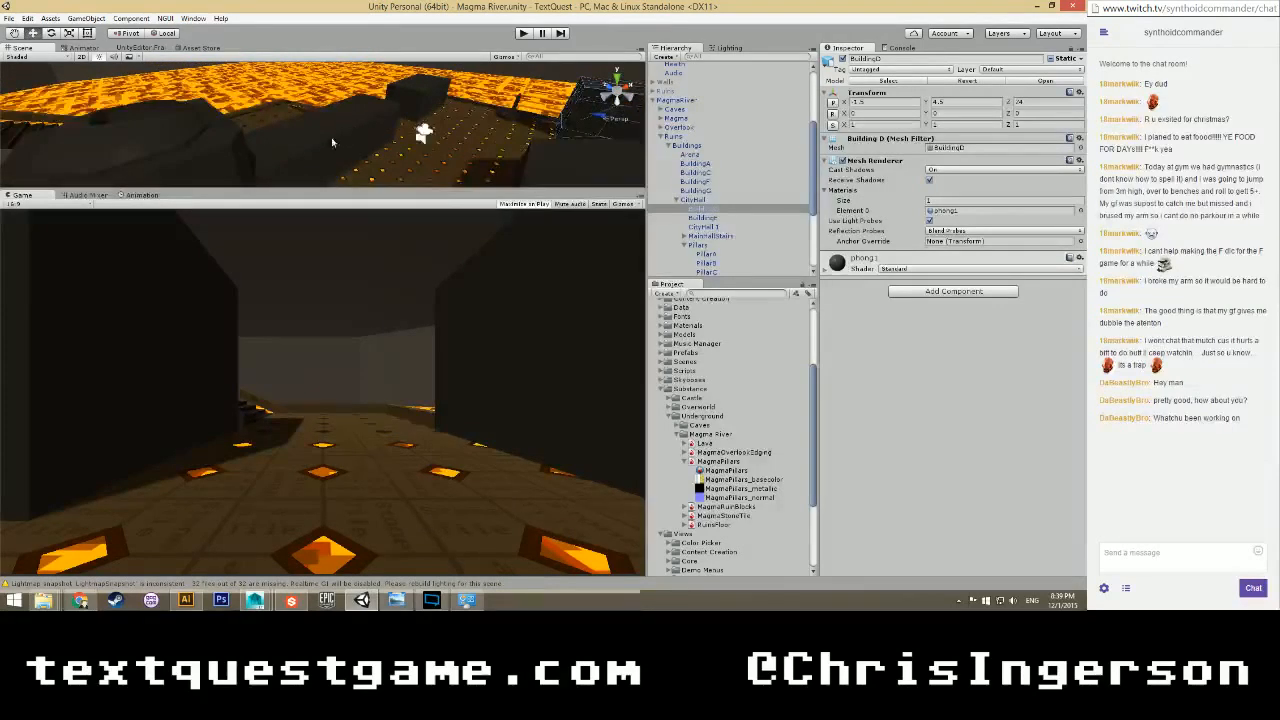
scroll(378, 136, up, 3)
middle_drag(376, 136, 365, 81)
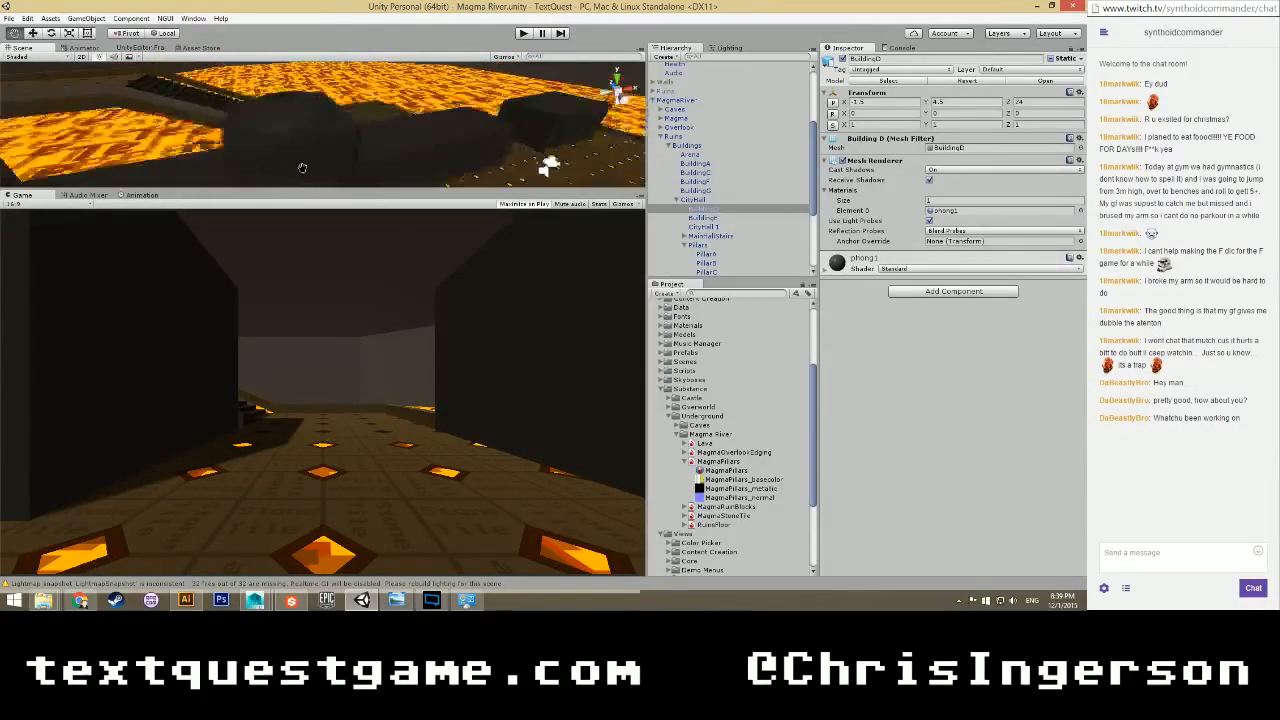
Select MagmaRiver, frame it, and orbit around the lava river.
click(280, 125)
key(f)
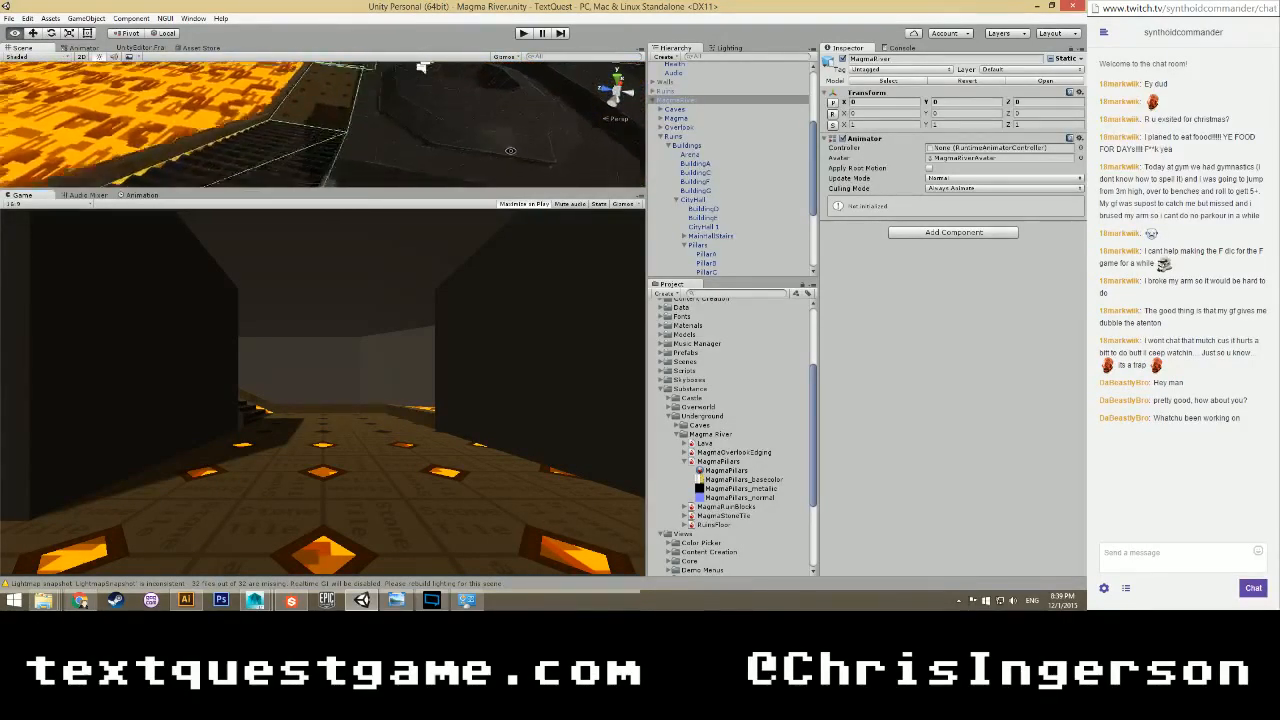
right_drag(462, 111, 500, 121)
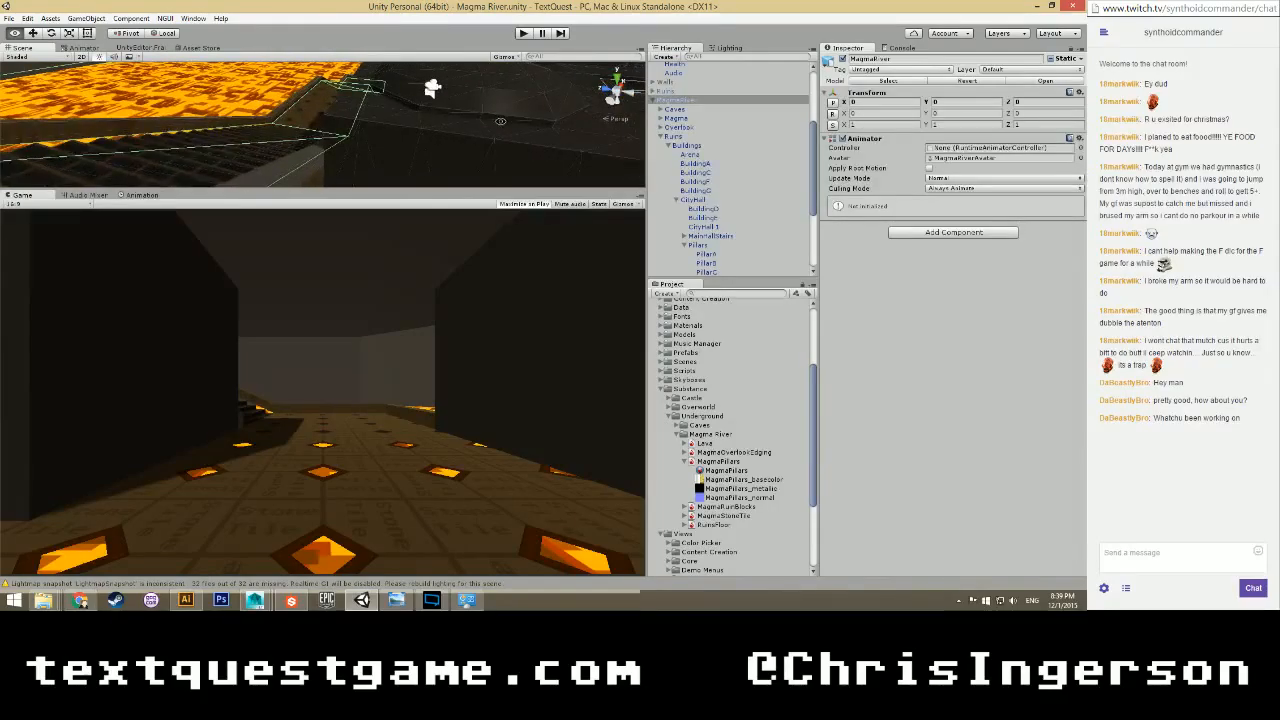
right_drag(337, 103, 300, 110)
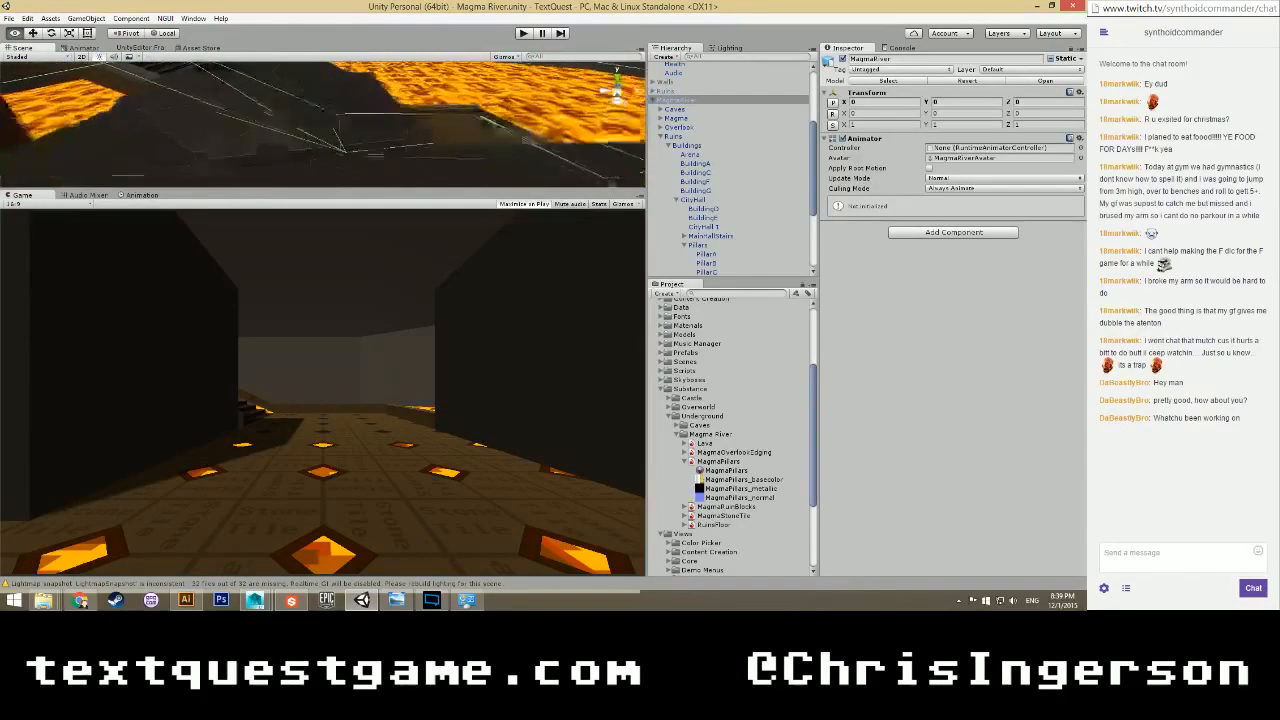
right_drag(150, 132, 338, 545)
Switch via Substance Designer's MagmaPillars graph back to the Maya window.
click(290, 600)
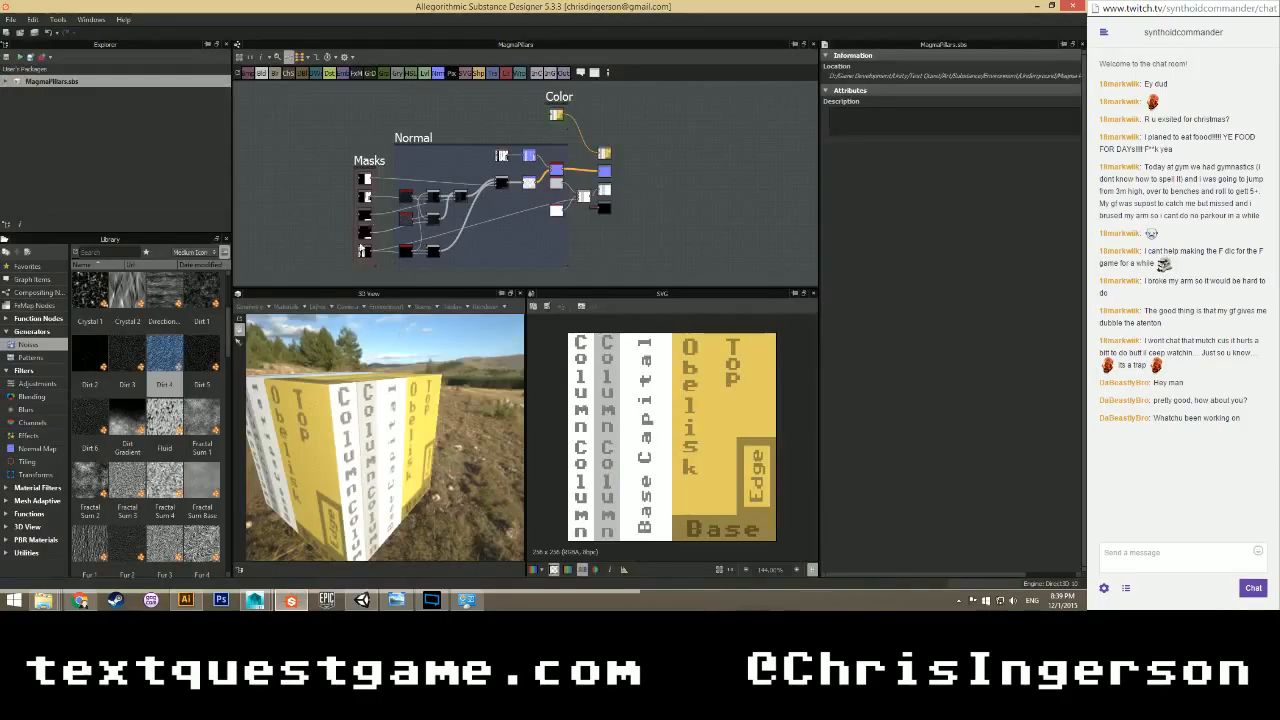
mouse_move(255, 600)
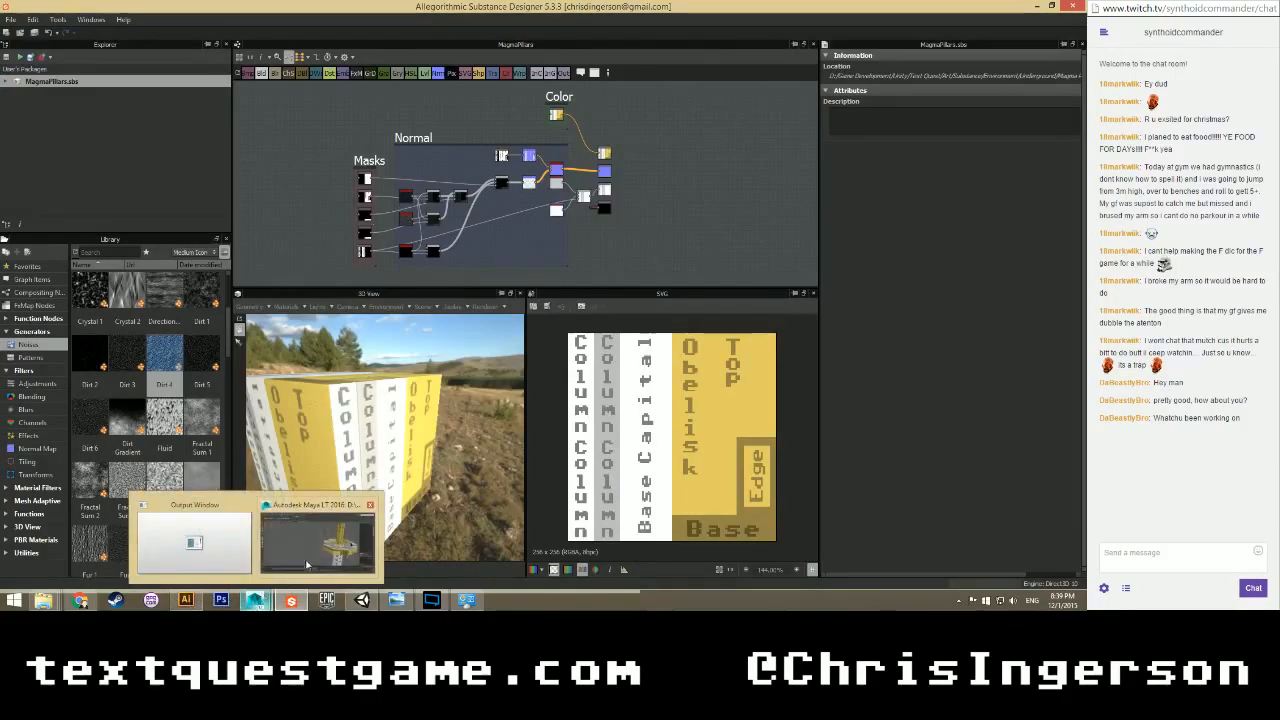
click(320, 535)
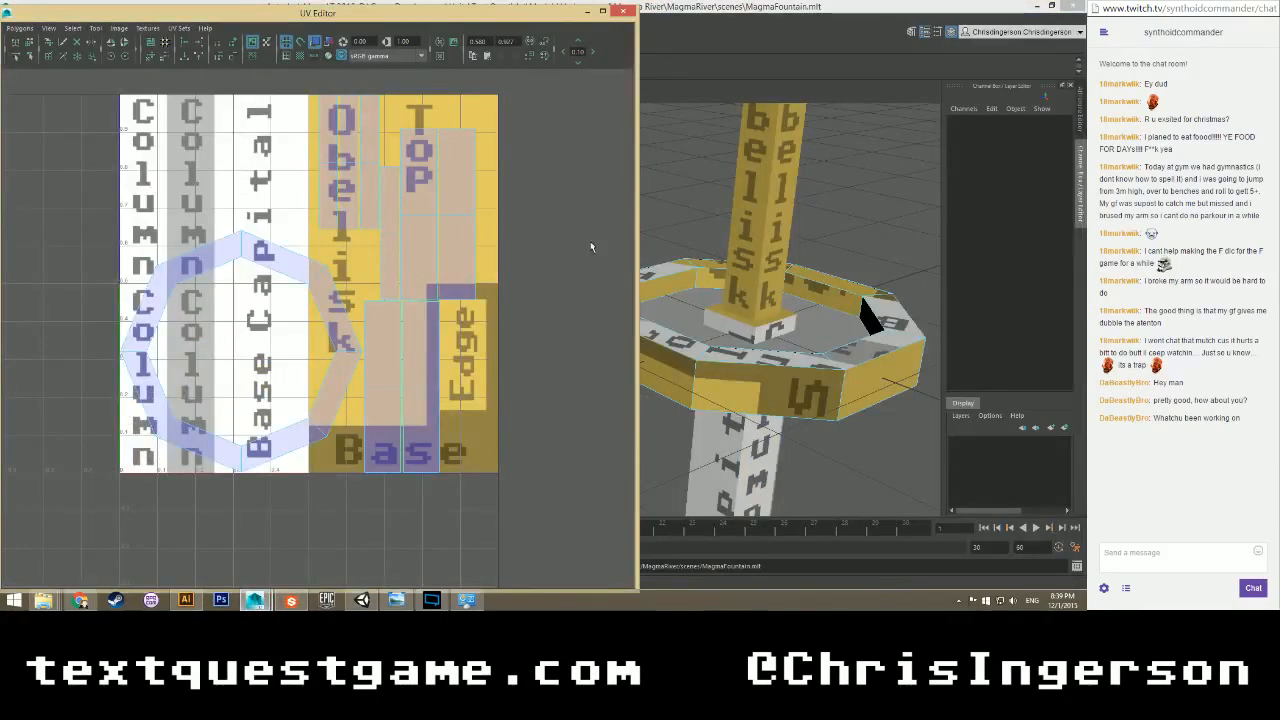
Select the ring's four side faces in the UV Editor, framing them in the 3D view.
alt+drag(722, 232, 746, 294)
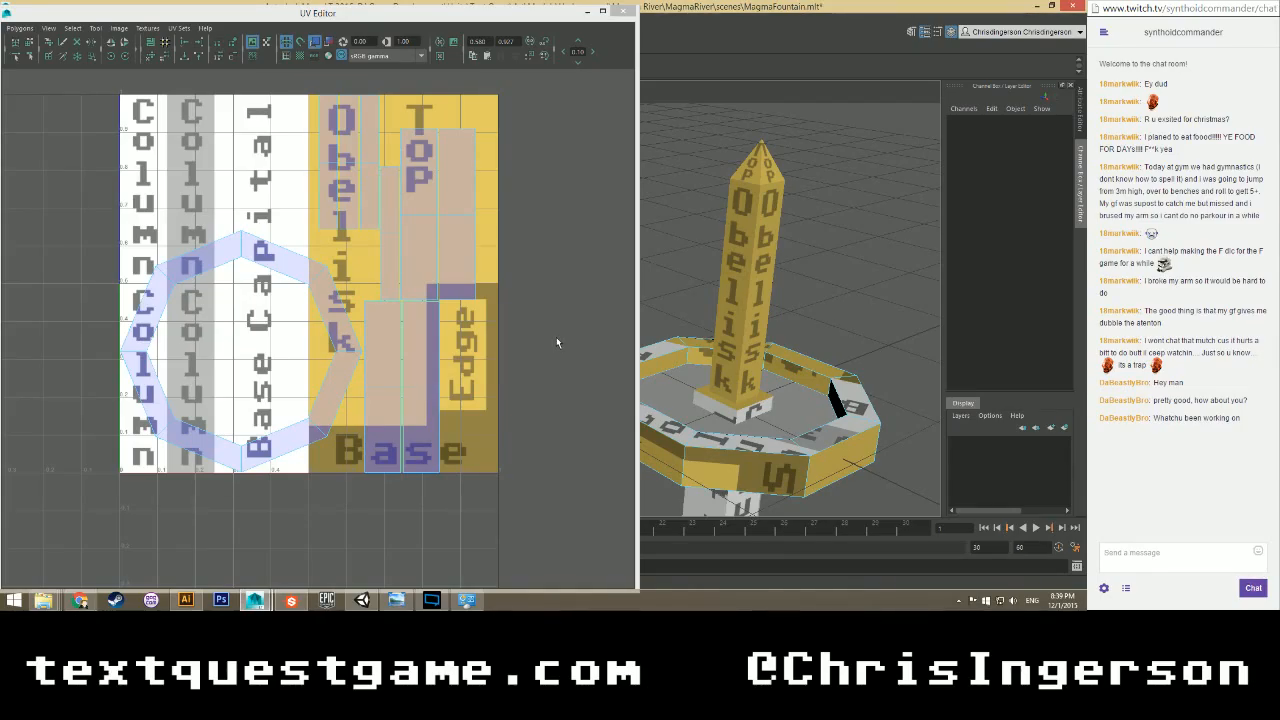
right_drag(436, 206, 437, 234)
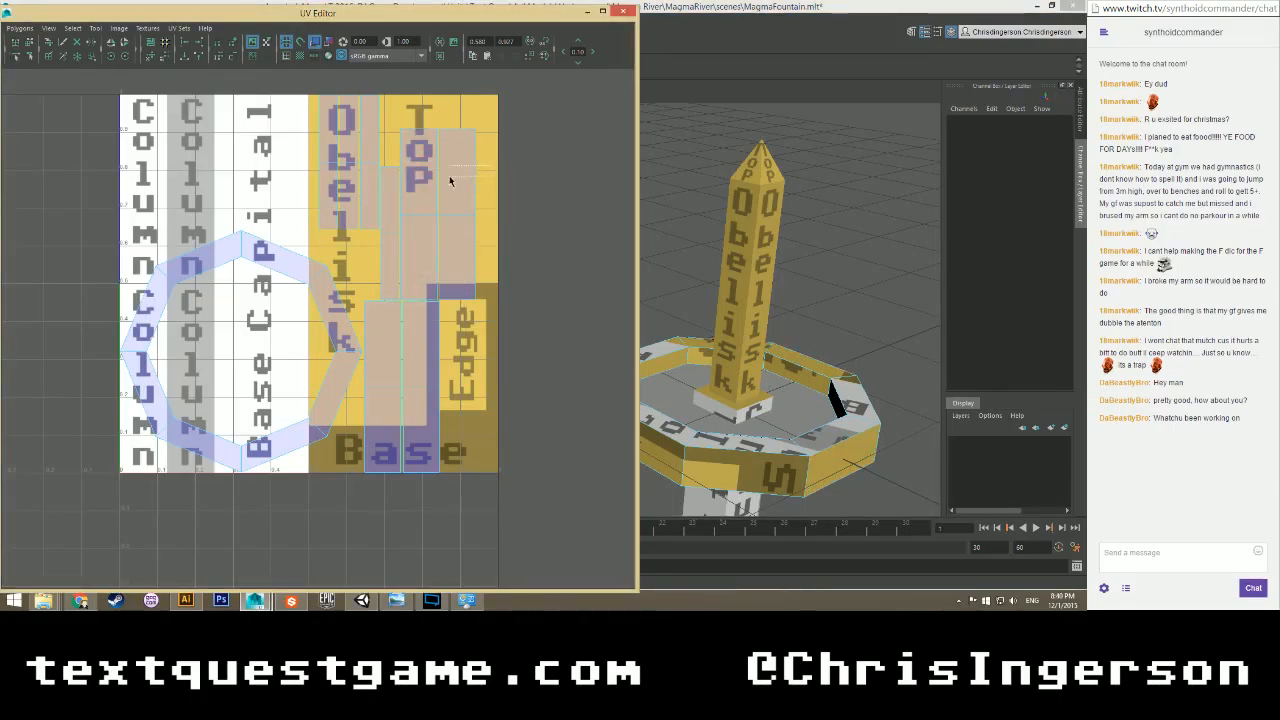
drag(450, 179, 428, 192)
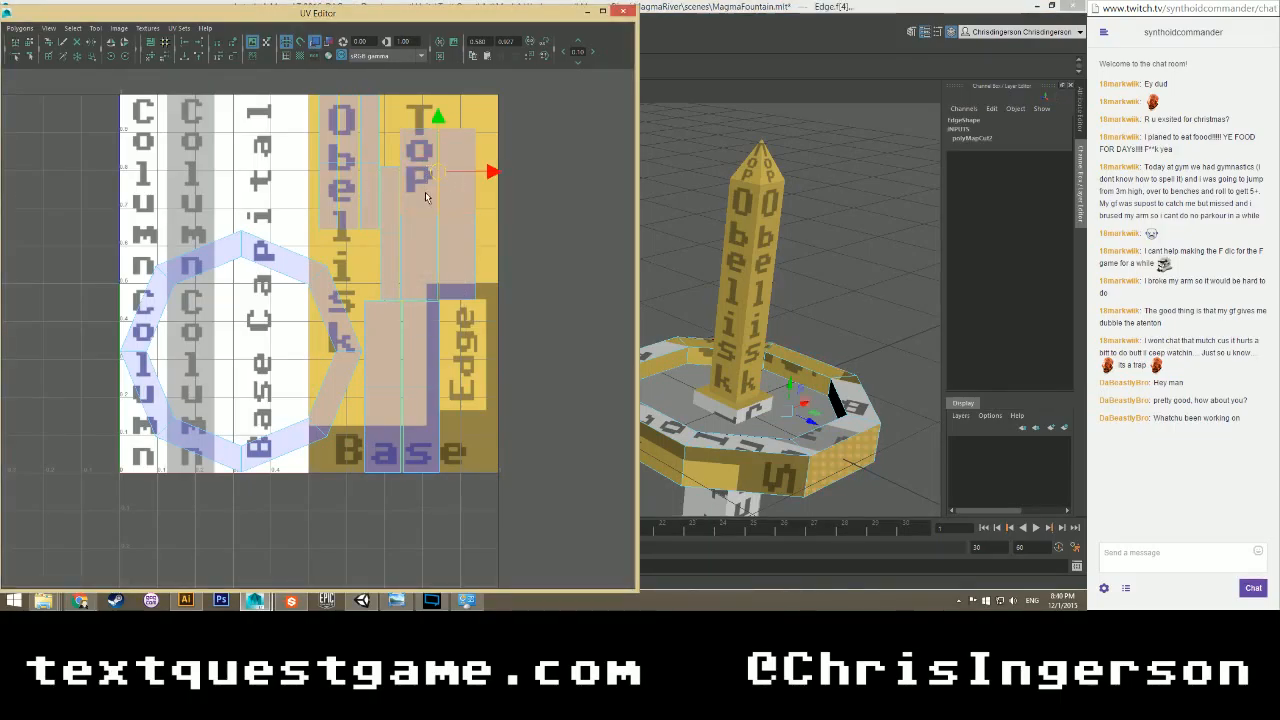
click(479, 238)
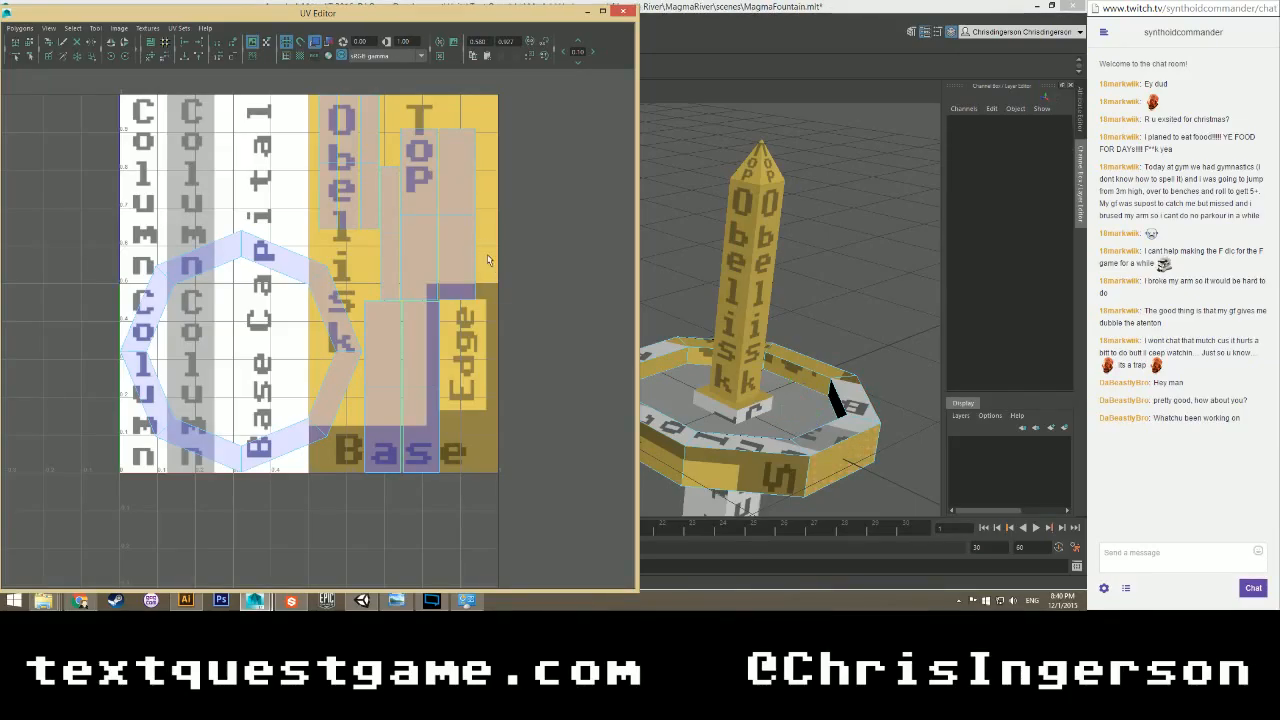
click(415, 248)
key(f)
alt+drag(769, 389, 600, 347)
scroll(733, 323, down, 4)
key(f)
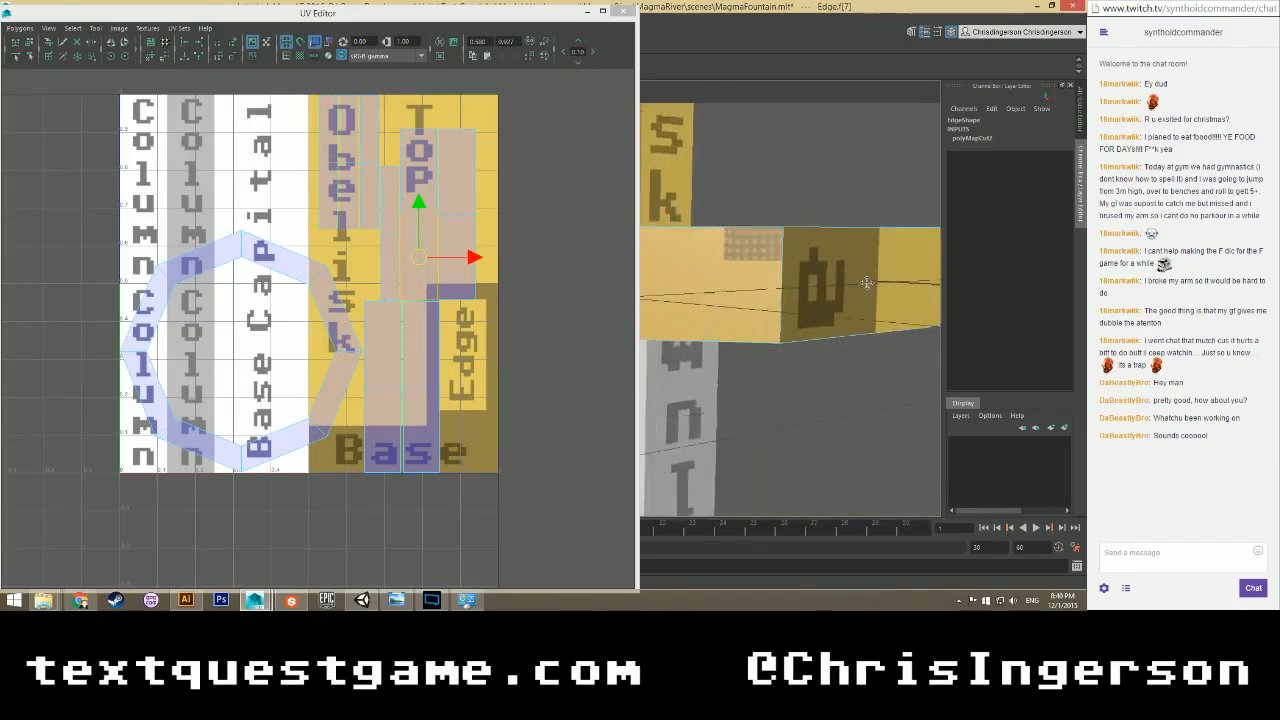
drag(492, 200, 420, 272)
Rotate the side-face shell 90° upright and move it up beside the texture atlas.
click(125, 56)
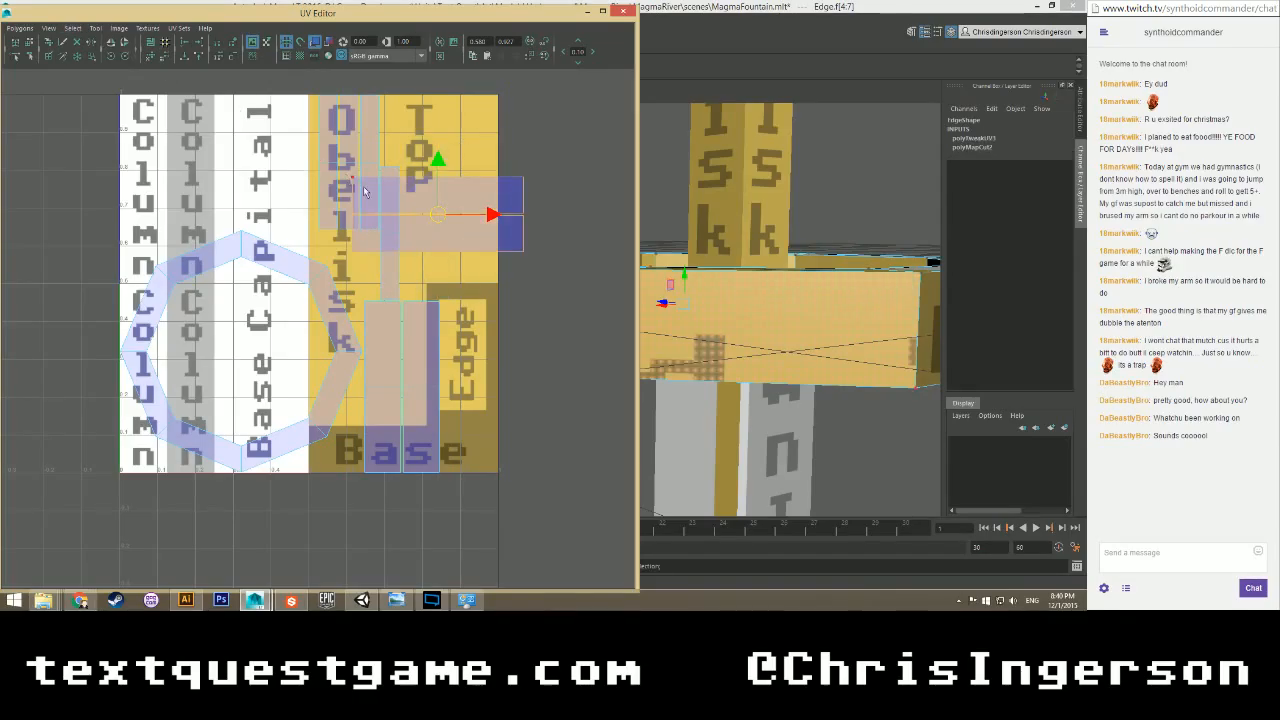
drag(438, 172, 437, 496)
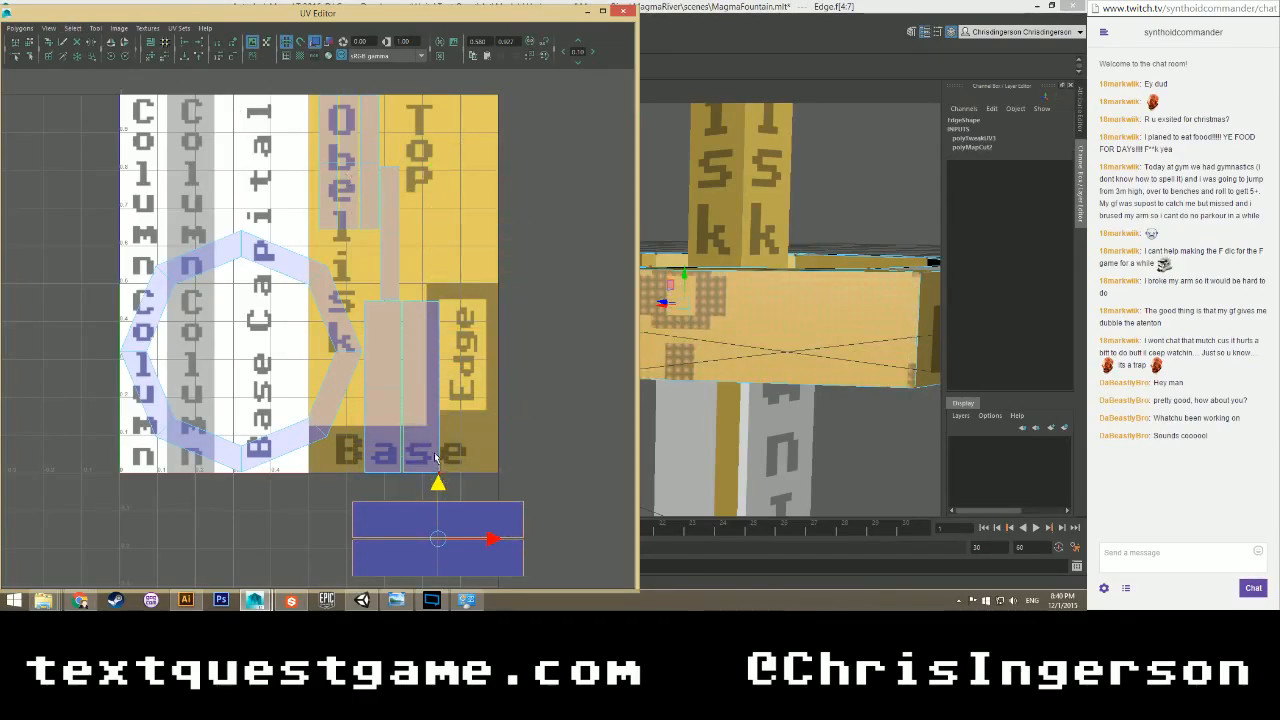
scroll(410, 452, up, 1)
alt+middle_drag(408, 452, 322, 383)
right_drag(331, 242, 331, 275)
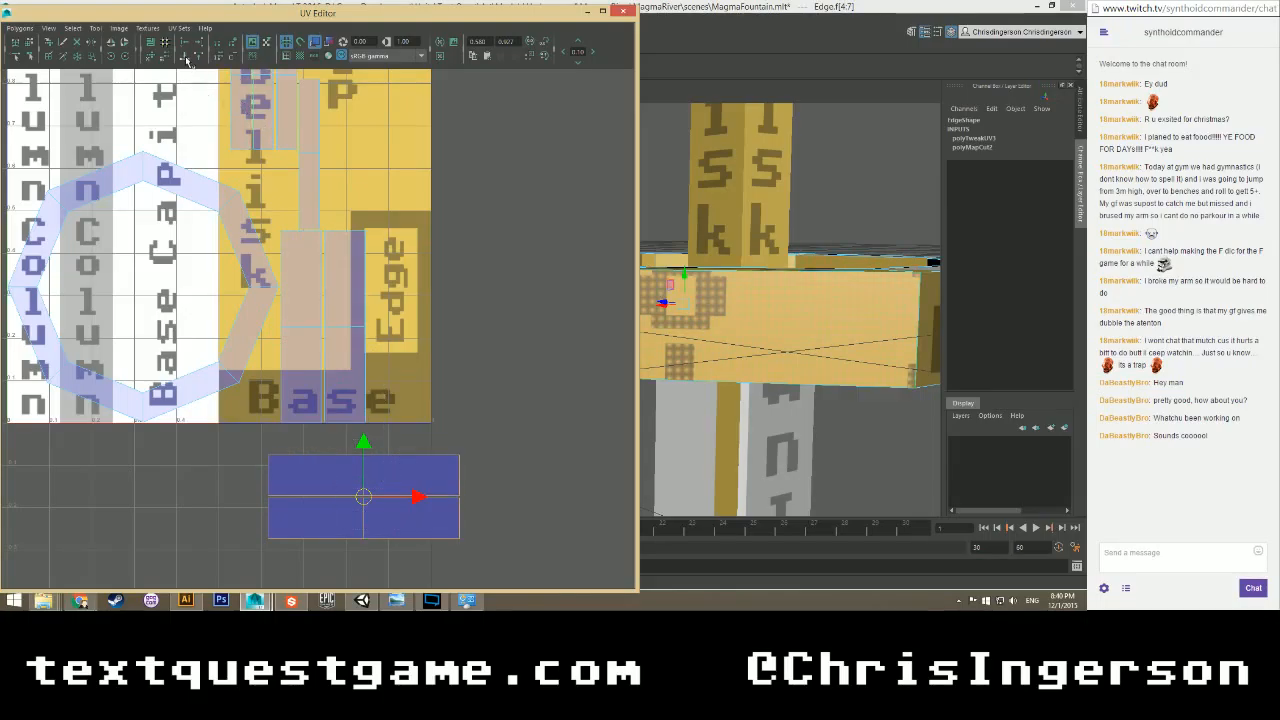
click(123, 55)
click(123, 55)
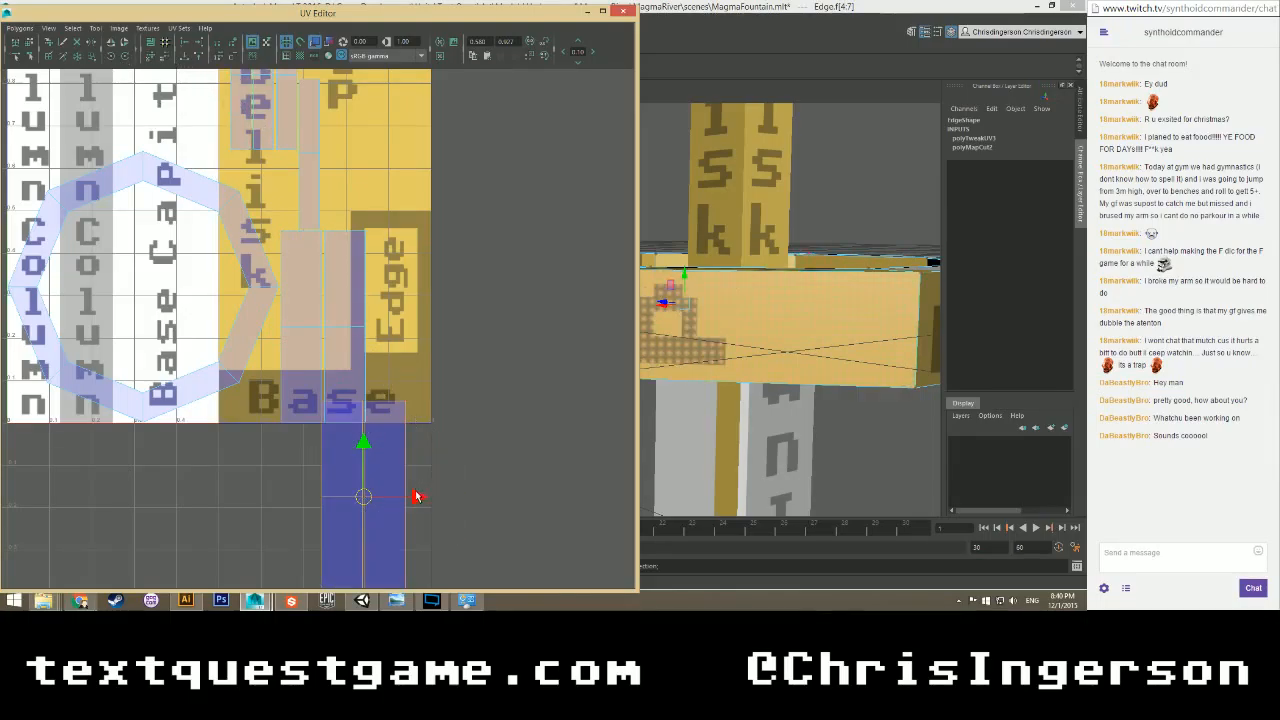
drag(417, 497, 547, 500)
drag(493, 441, 443, 200)
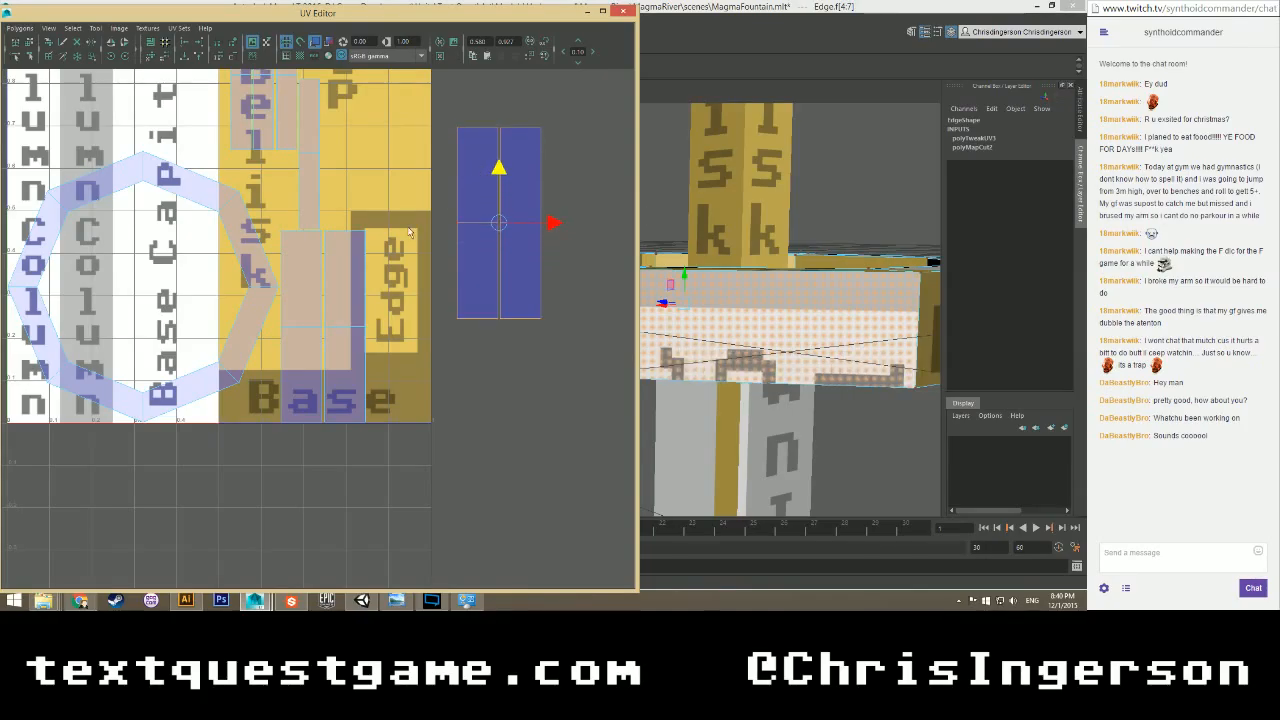
Straighten the shell's left and right UV columns with Align UVs.
right_drag(341, 307, 386, 308)
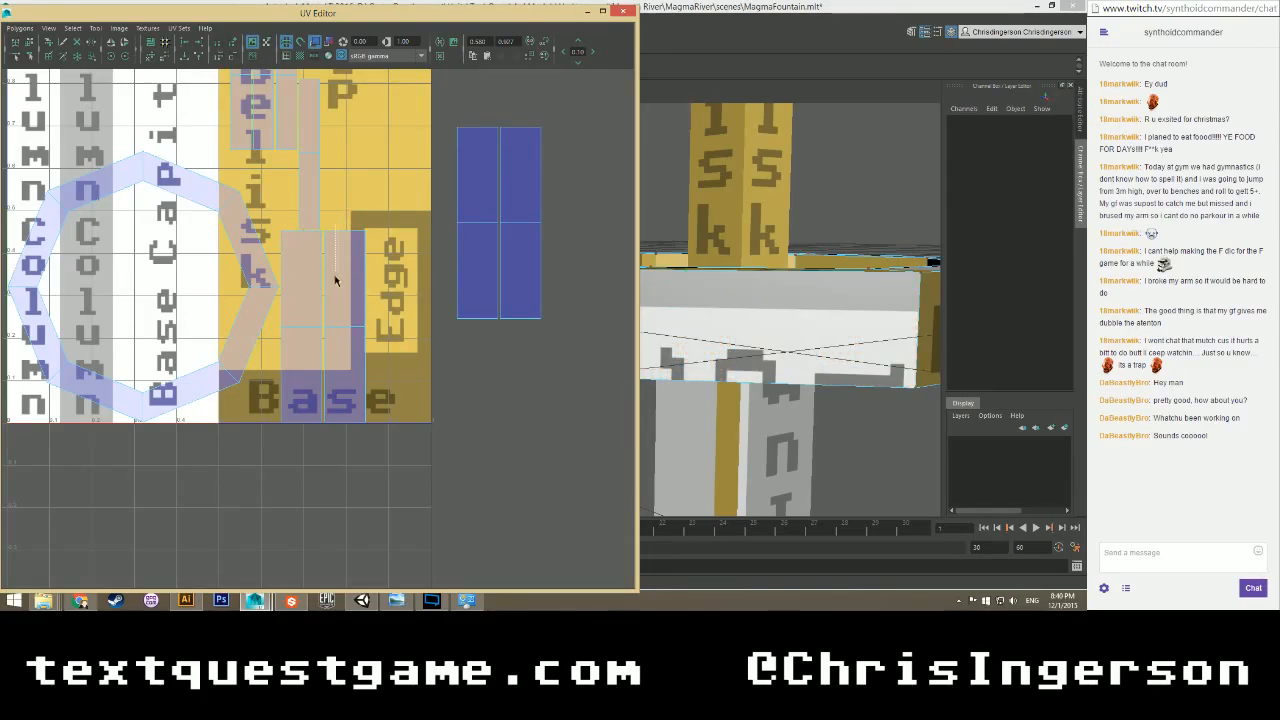
click(323, 436)
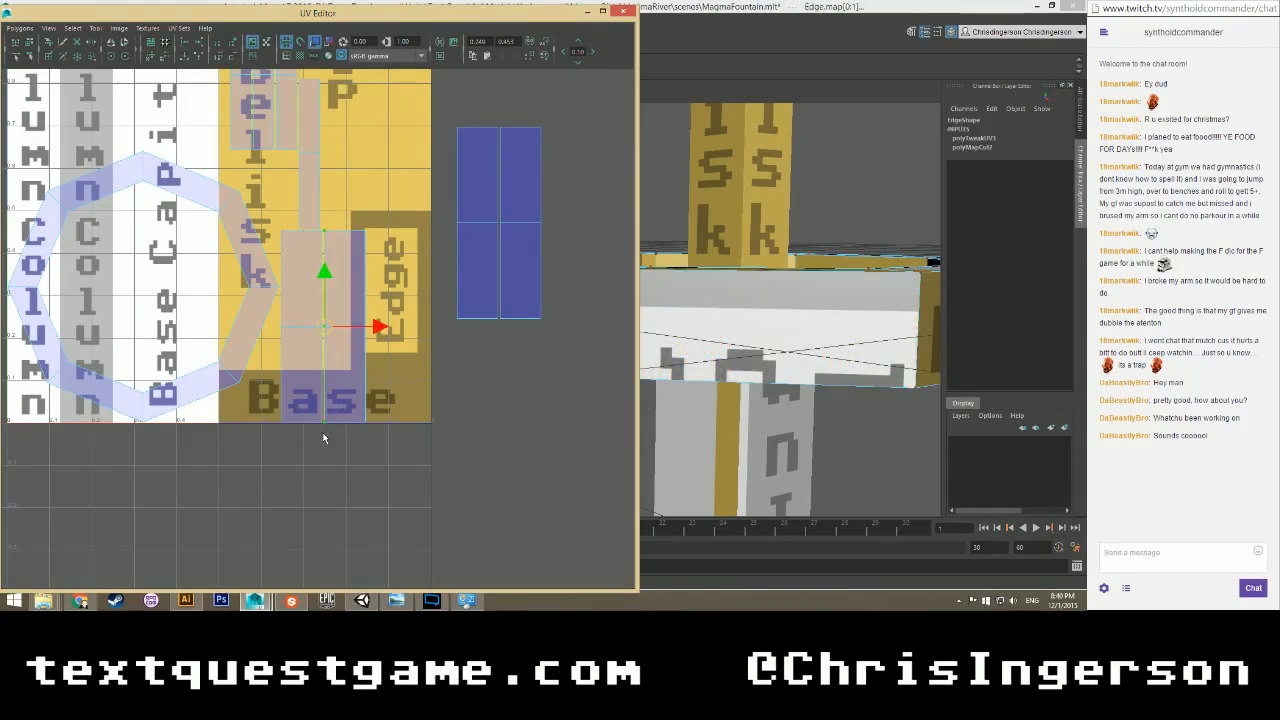
drag(274, 437, 285, 226)
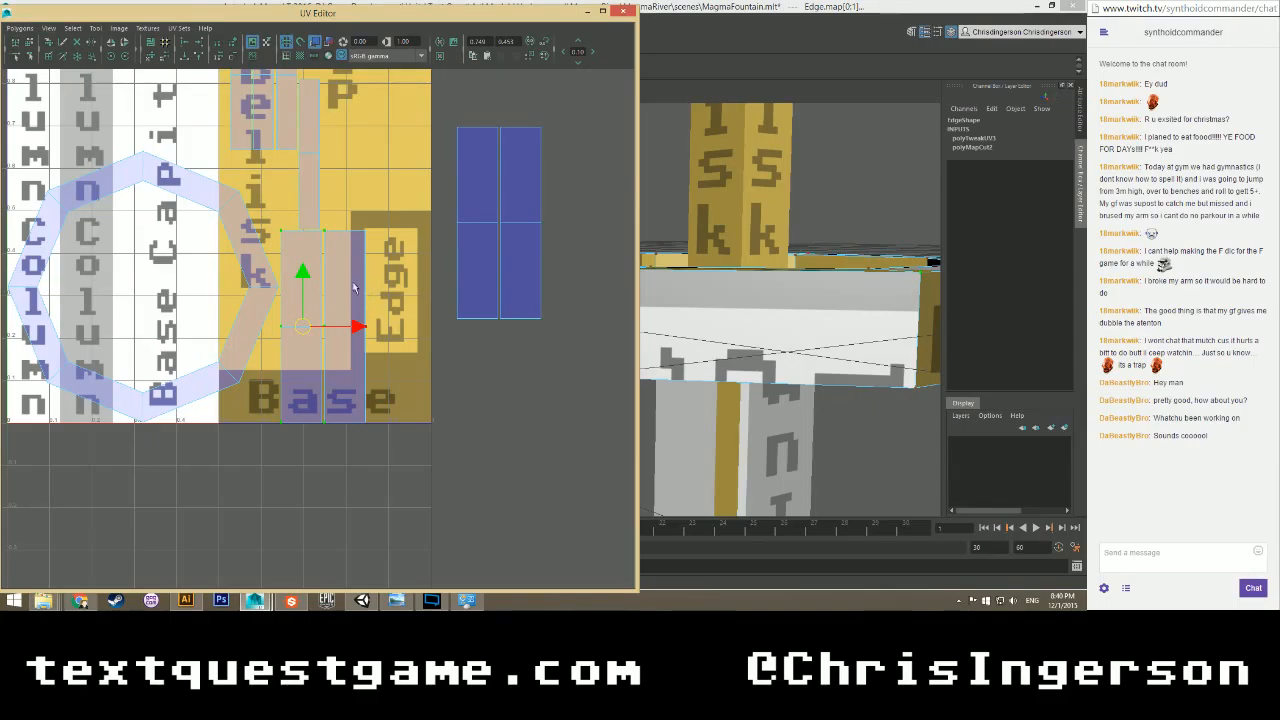
click(185, 43)
drag(391, 443, 310, 225)
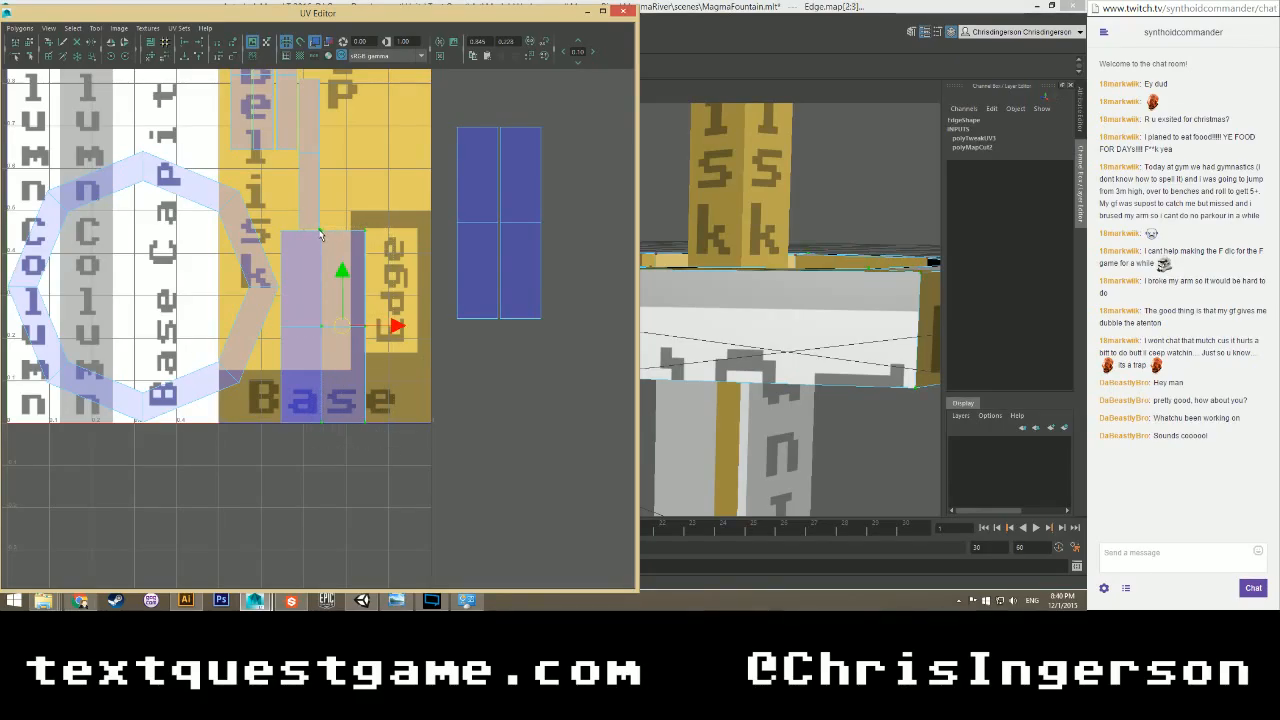
click(185, 43)
Move the left shell onto the Edge strip, undoing a trial move of the right faces.
right_drag(309, 297, 309, 348)
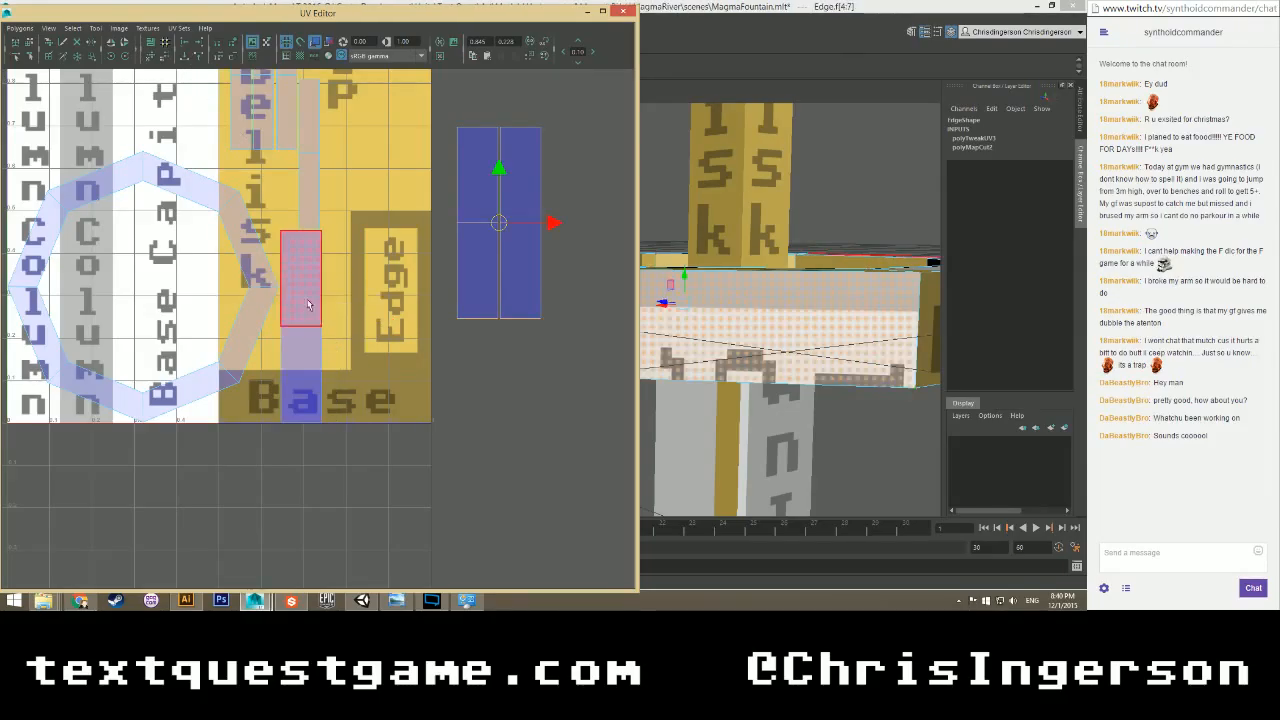
click(309, 304)
drag(357, 327, 442, 327)
drag(472, 207, 520, 265)
drag(500, 170, 500, 267)
key(ctrl+z)
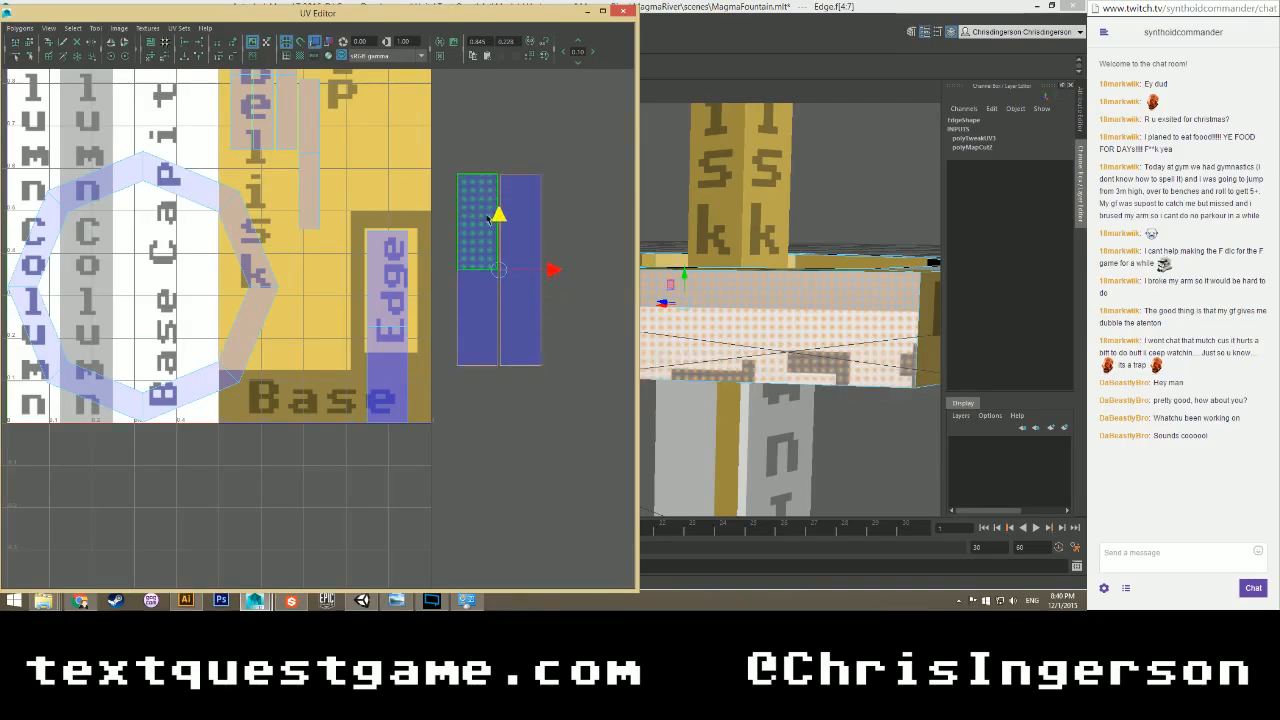
click(438, 304)
Level the shell's bottom, middle and top UV rows.
right_drag(476, 320, 523, 314)
drag(445, 342, 560, 390)
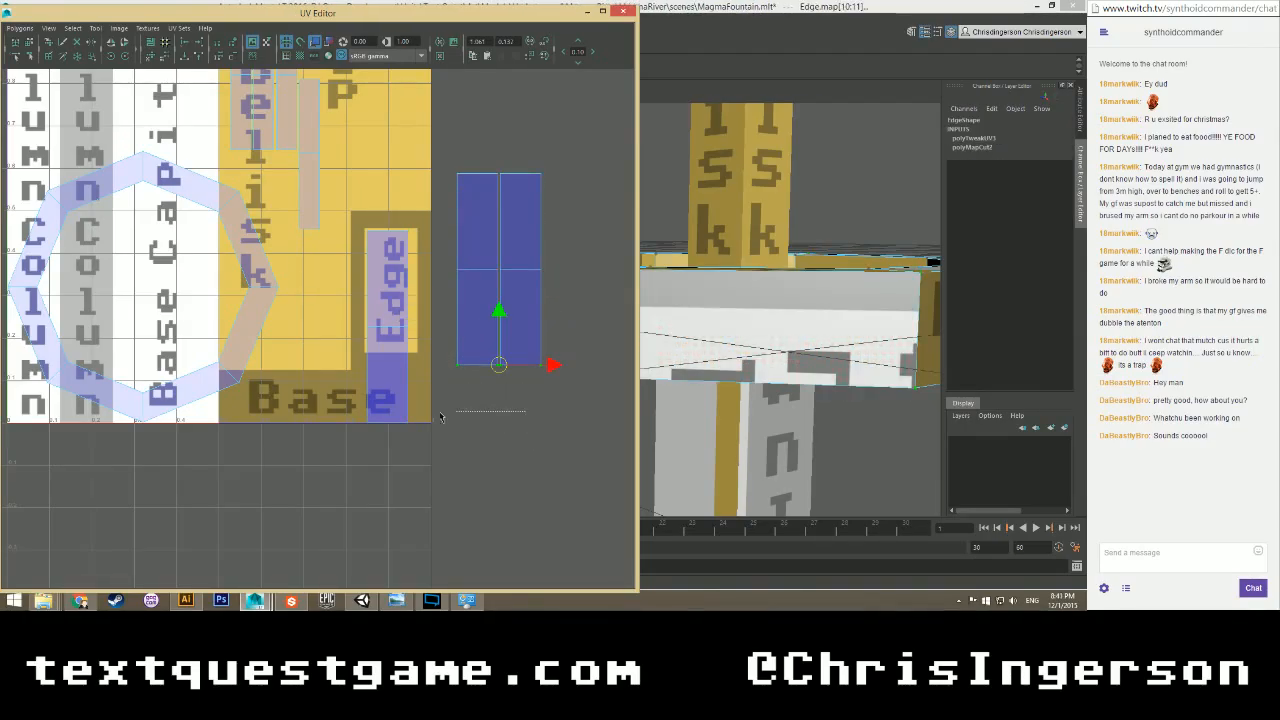
click(186, 58)
drag(566, 258, 416, 345)
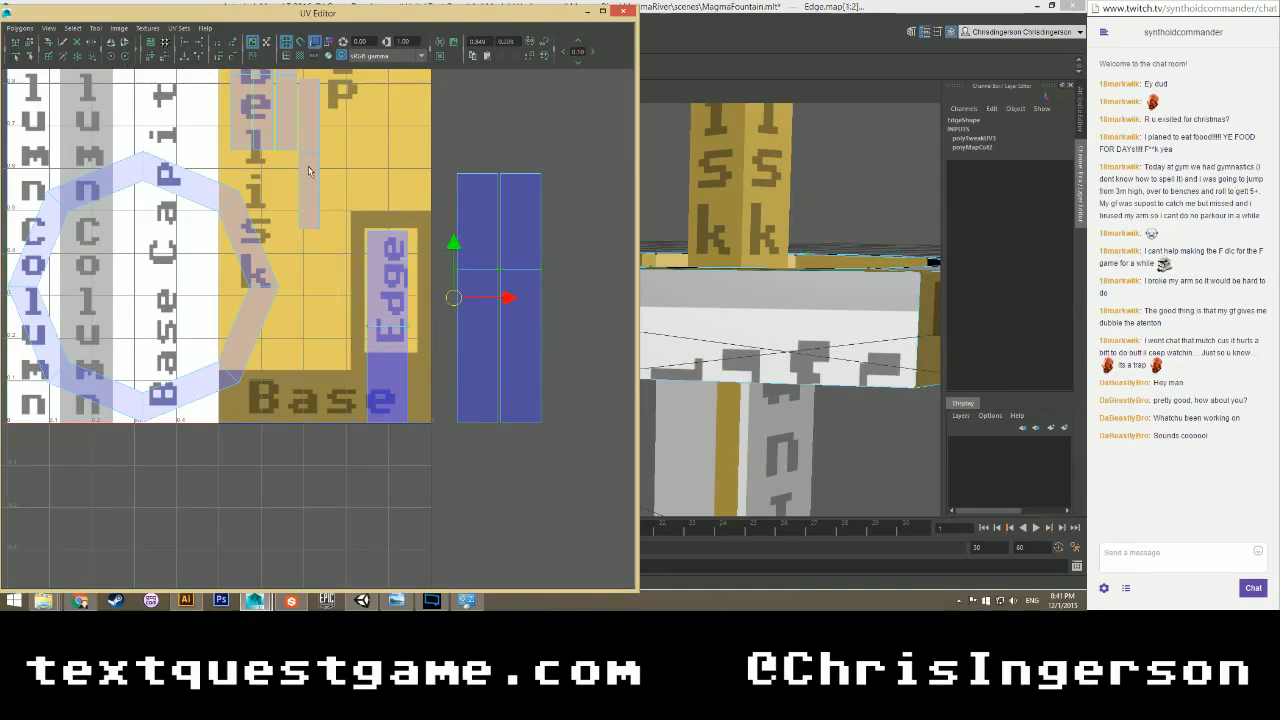
click(183, 57)
drag(562, 149, 357, 254)
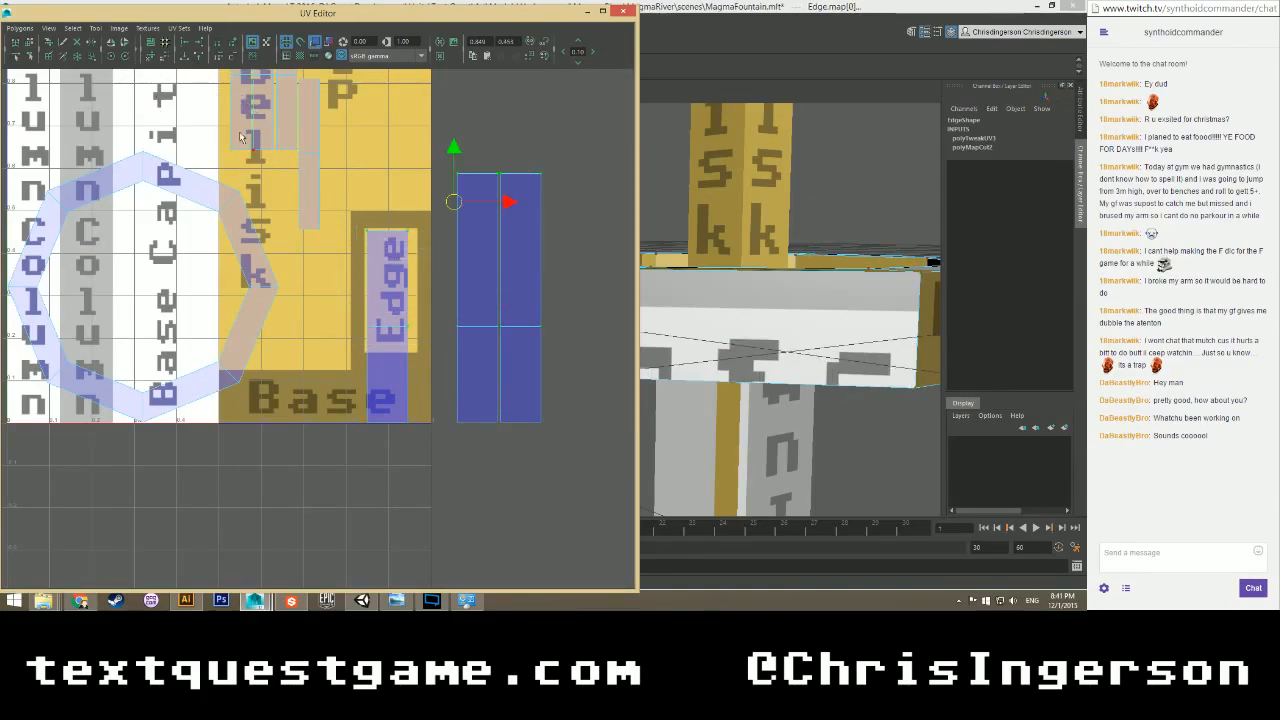
click(187, 60)
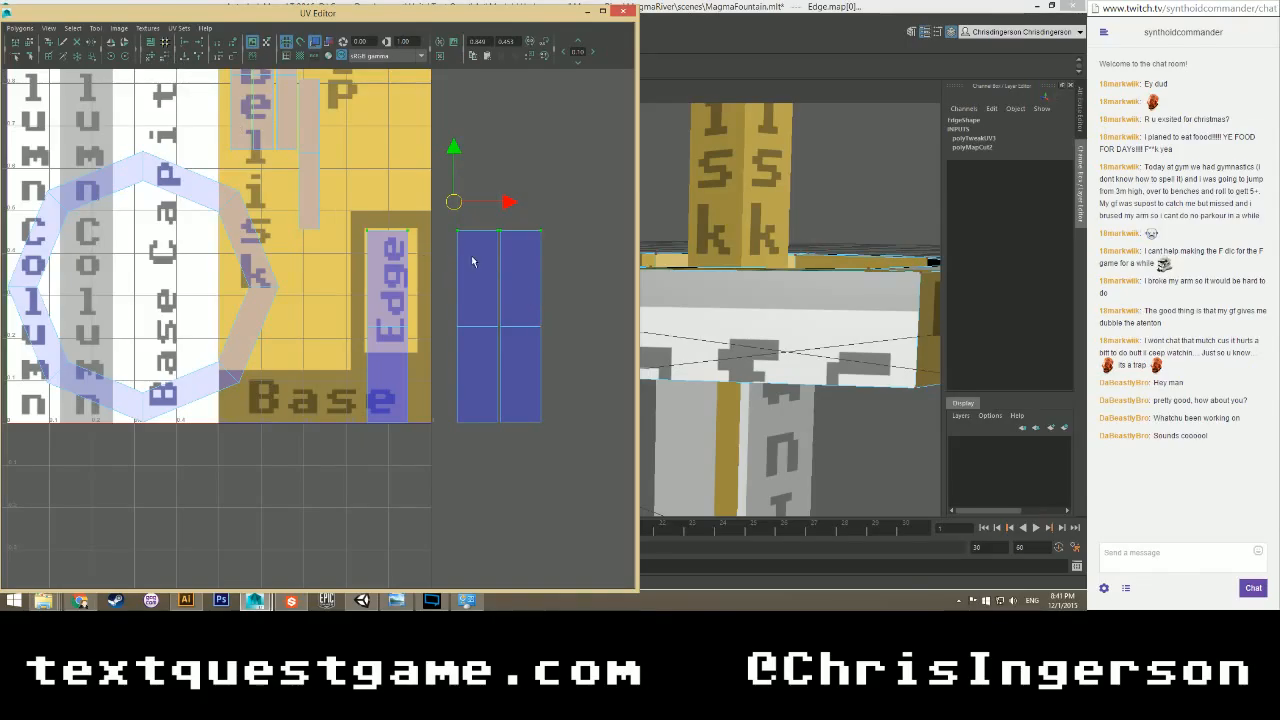
Line up the blue shell with the Edge shell's left column, then select its right-side UVs.
mouse_move(518, 220)
mouse_down()
mouse_move(485, 290)
mouse_move(447, 472)
mouse_move(446, 450)
mouse_move(489, 400)
mouse_move(505, 210)
mouse_up()
shift+drag(383, 455, 384, 454)
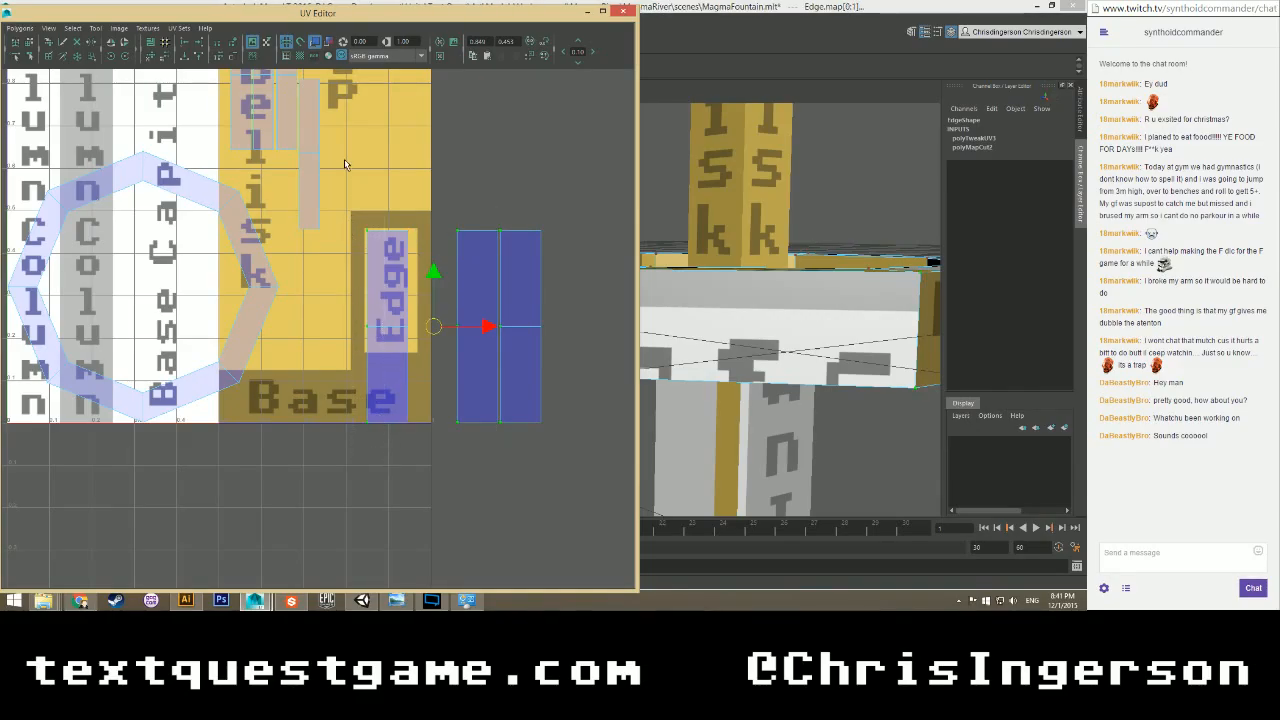
click(183, 44)
drag(558, 215, 392, 451)
Align the blue shell's right-side UVs onto the Edge column and select its lower face.
click(184, 46)
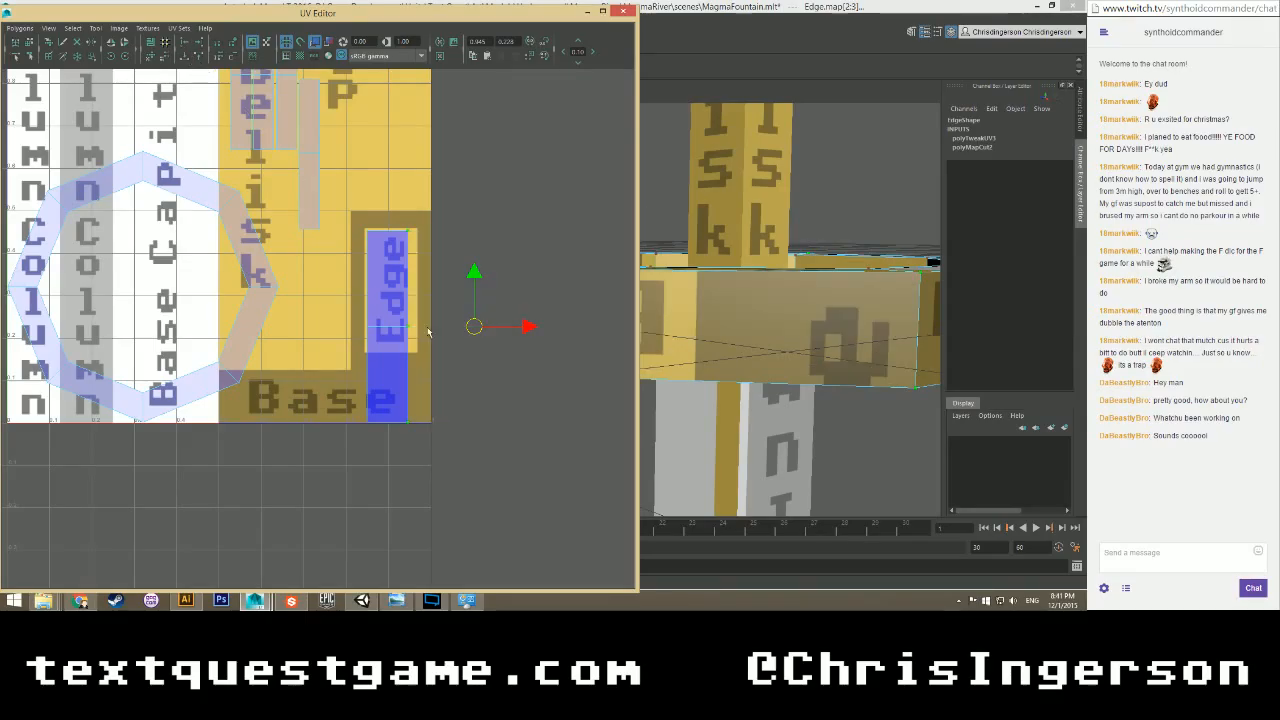
click(428, 328)
right_drag(389, 286, 388, 318)
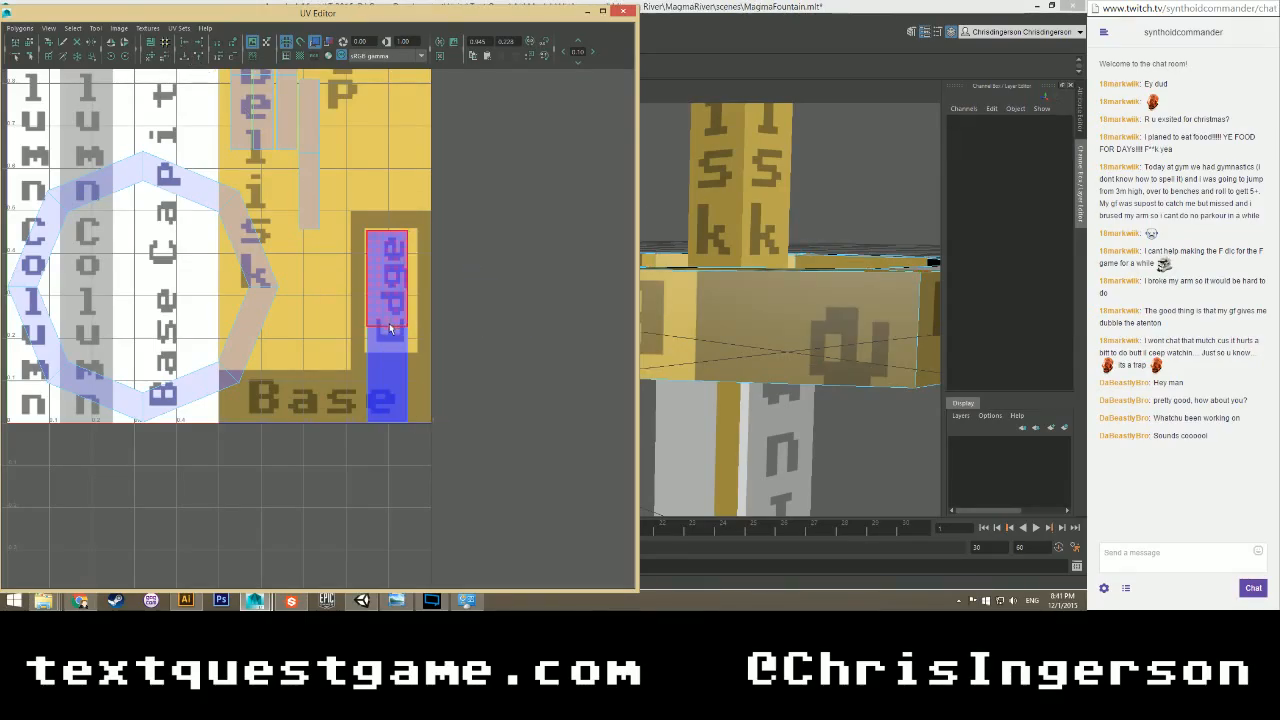
drag(461, 360, 390, 350)
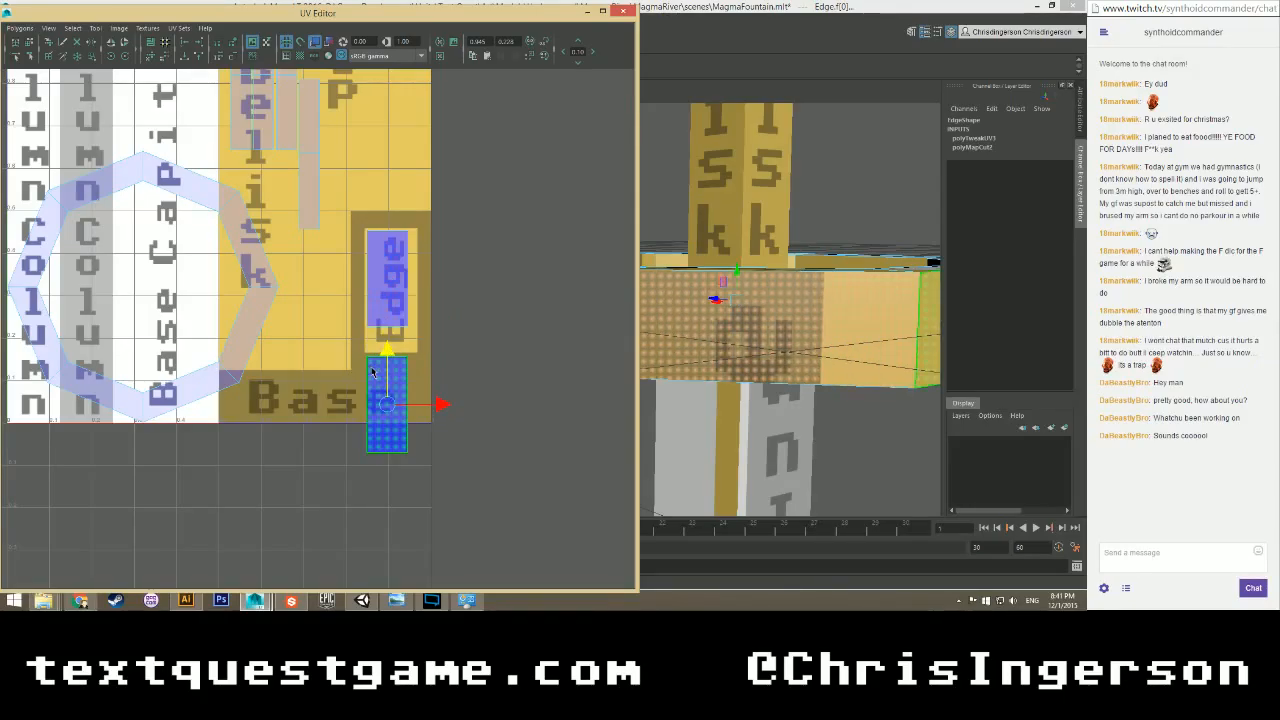
Snap the top and bottom UV rows of both shells together into one strip.
mouse_move(371, 366)
right_down()
mouse_move(371, 390)
mouse_move(372, 348)
mouse_move(380, 361)
right_up()
drag(363, 346, 426, 388)
shift+drag(432, 216, 346, 259)
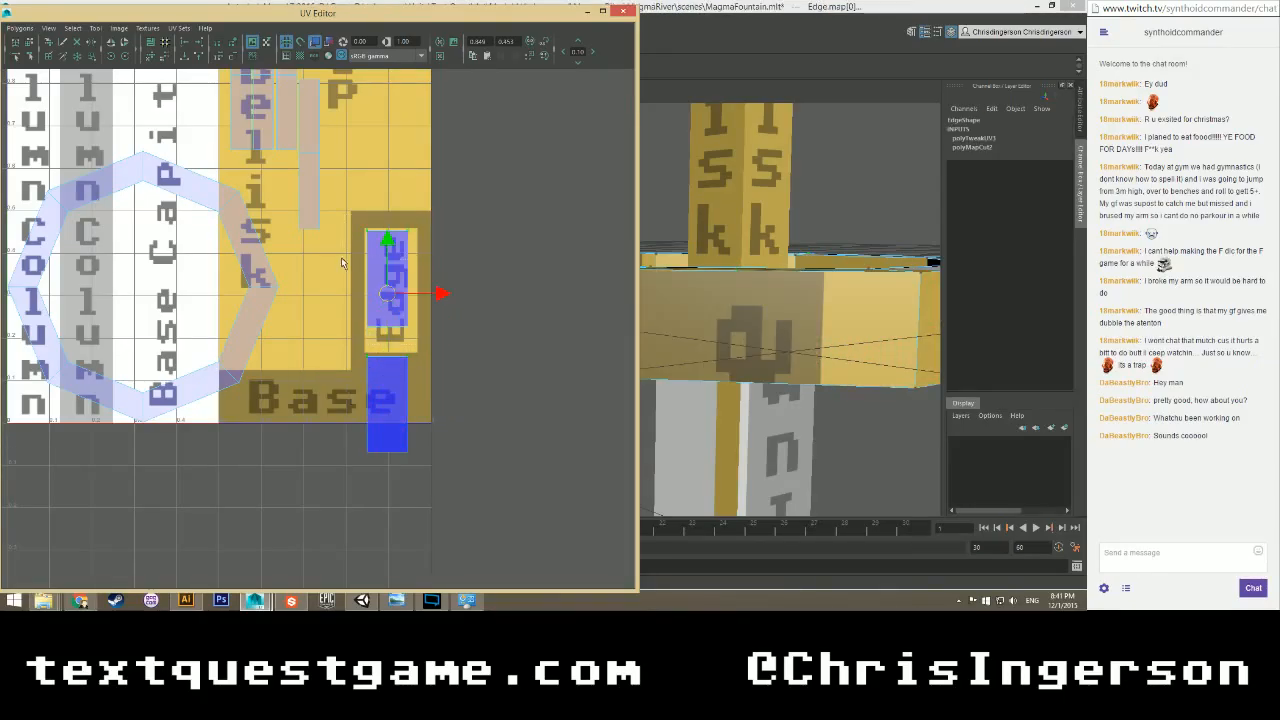
click(198, 56)
drag(359, 464, 431, 307)
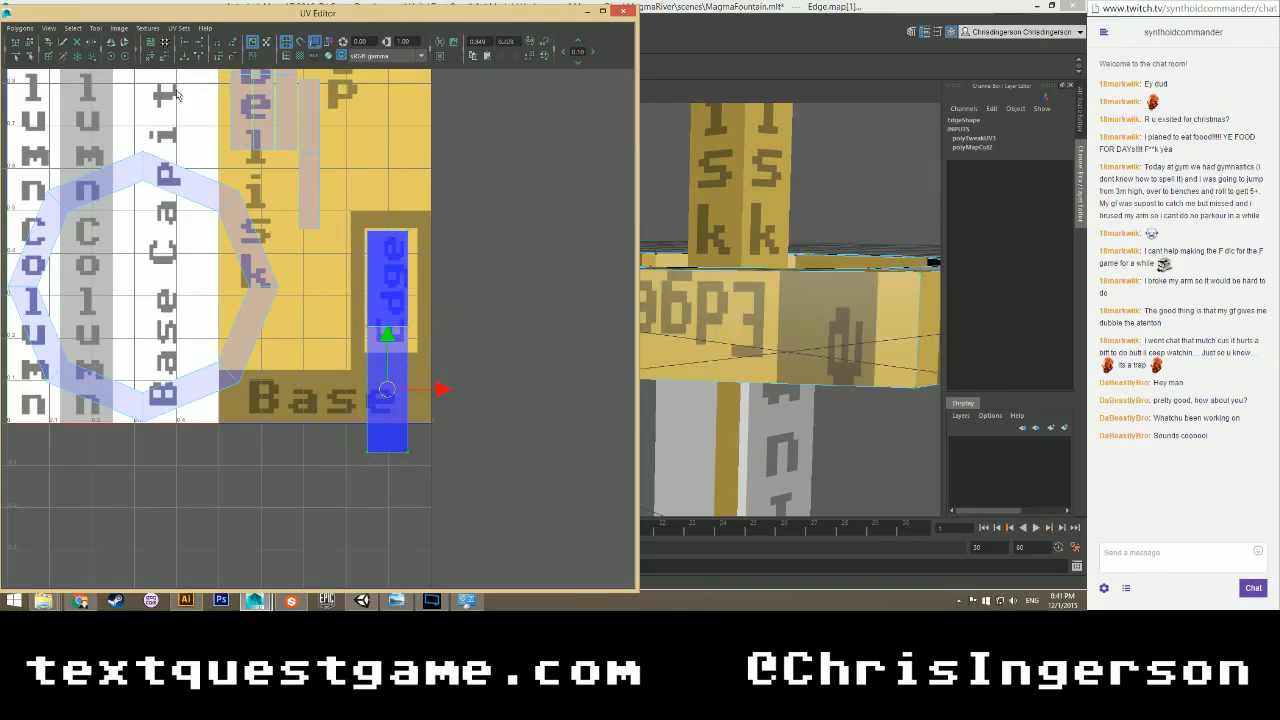
click(198, 56)
right_drag(374, 288, 372, 318)
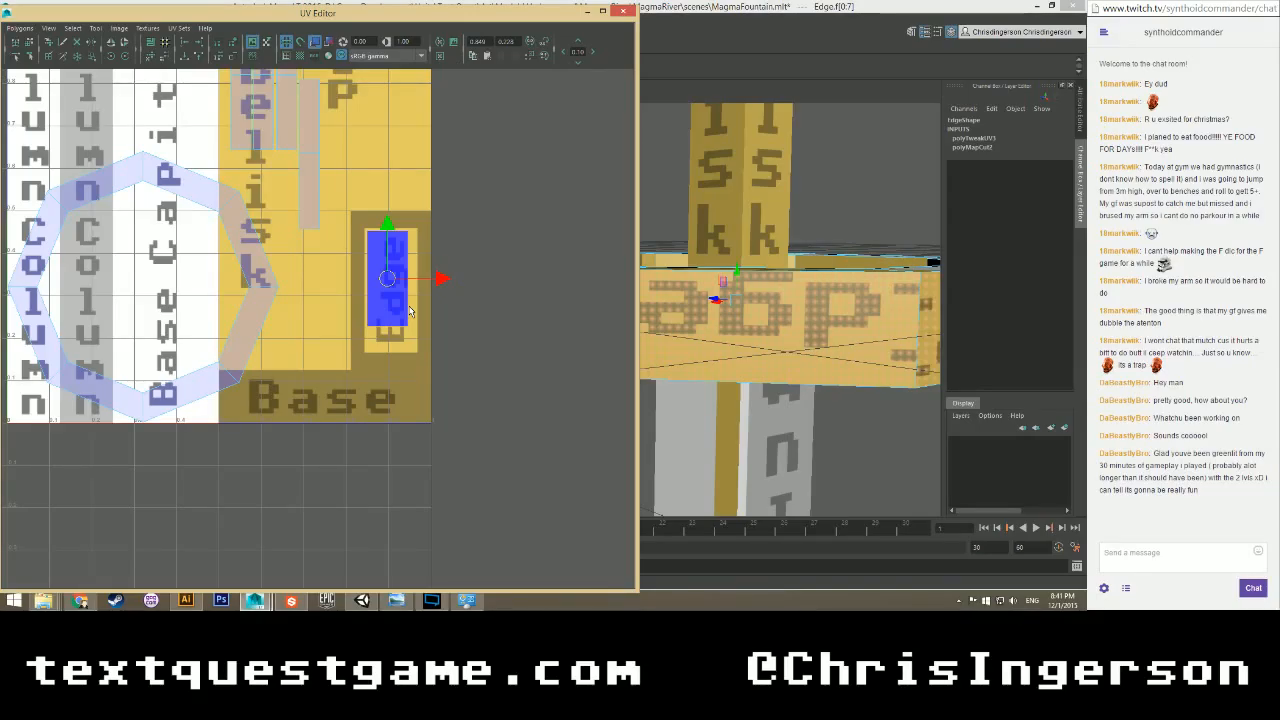
Move the blue shell down onto the Edge lettering and scale it up to cover it.
scroll(410, 312, up, 4)
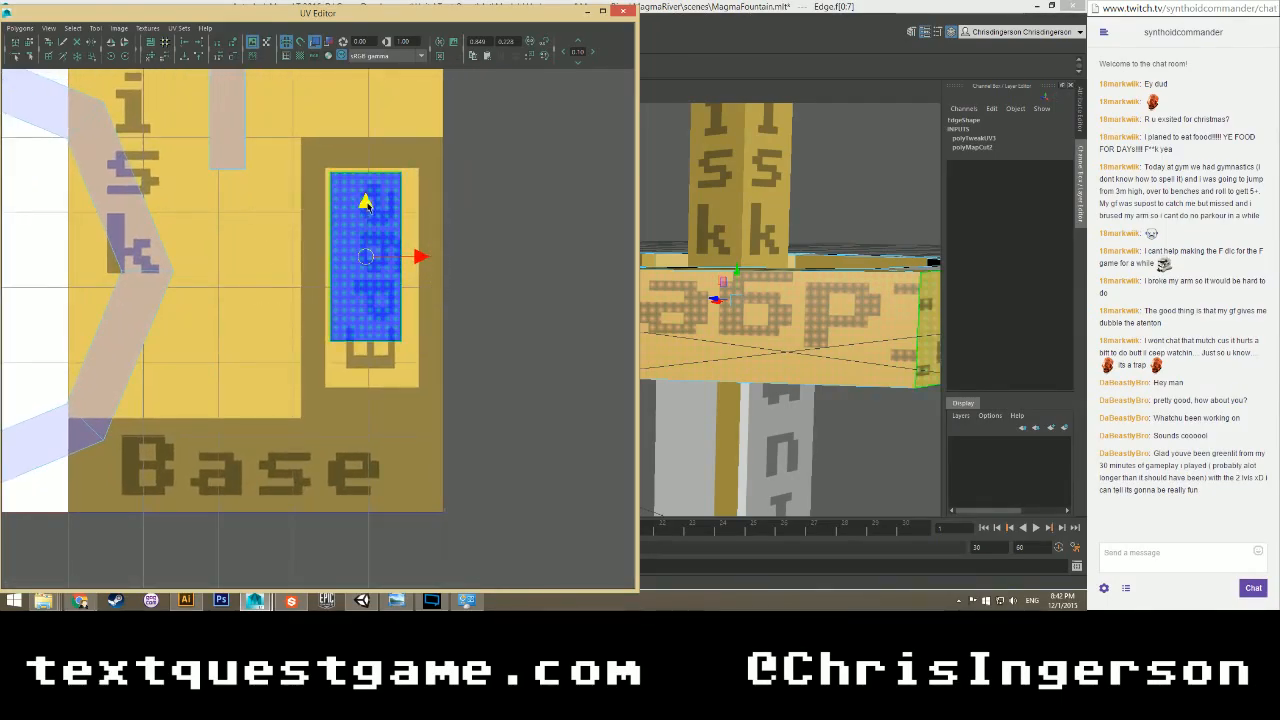
drag(366, 200, 367, 215)
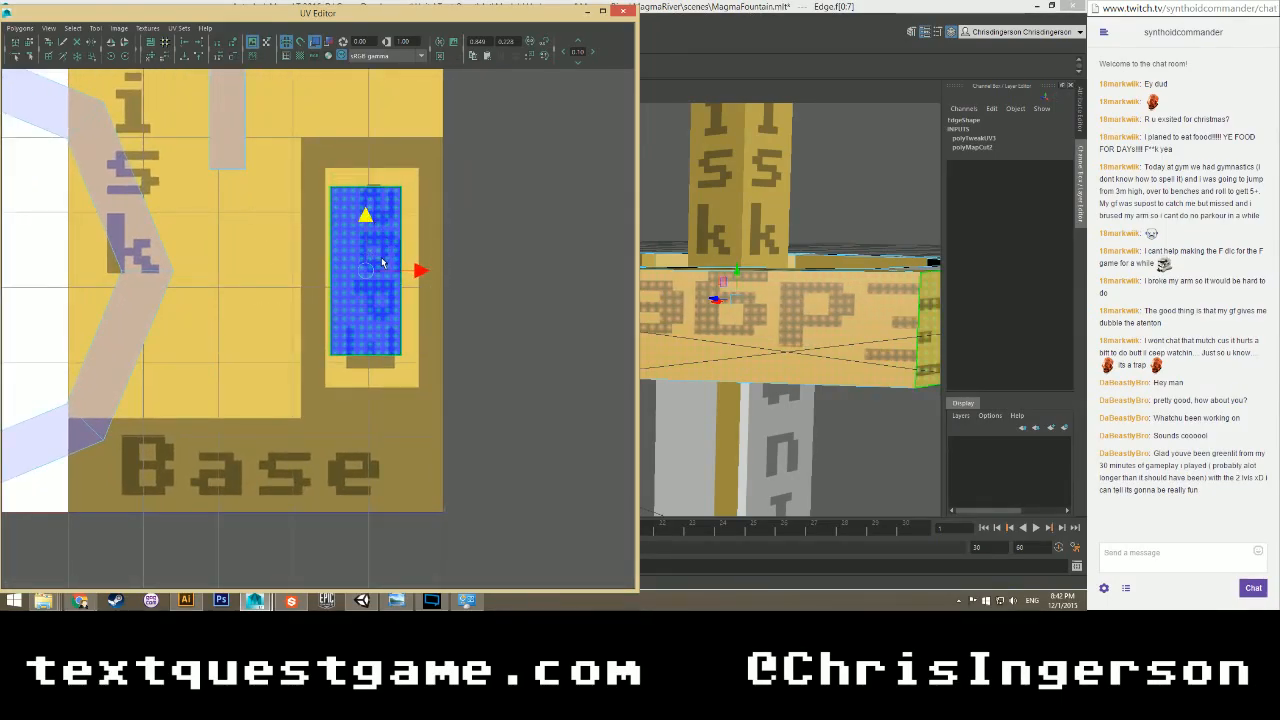
drag(421, 271, 428, 271)
drag(372, 219, 370, 223)
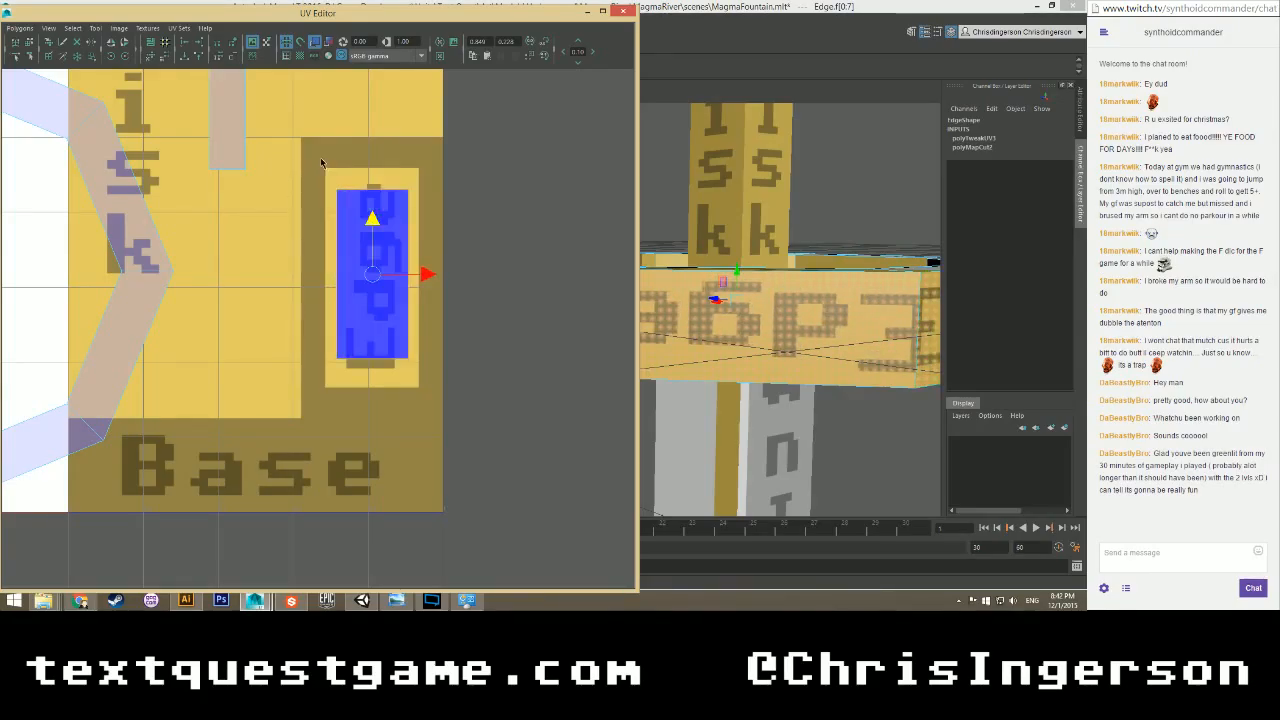
drag(321, 158, 444, 398)
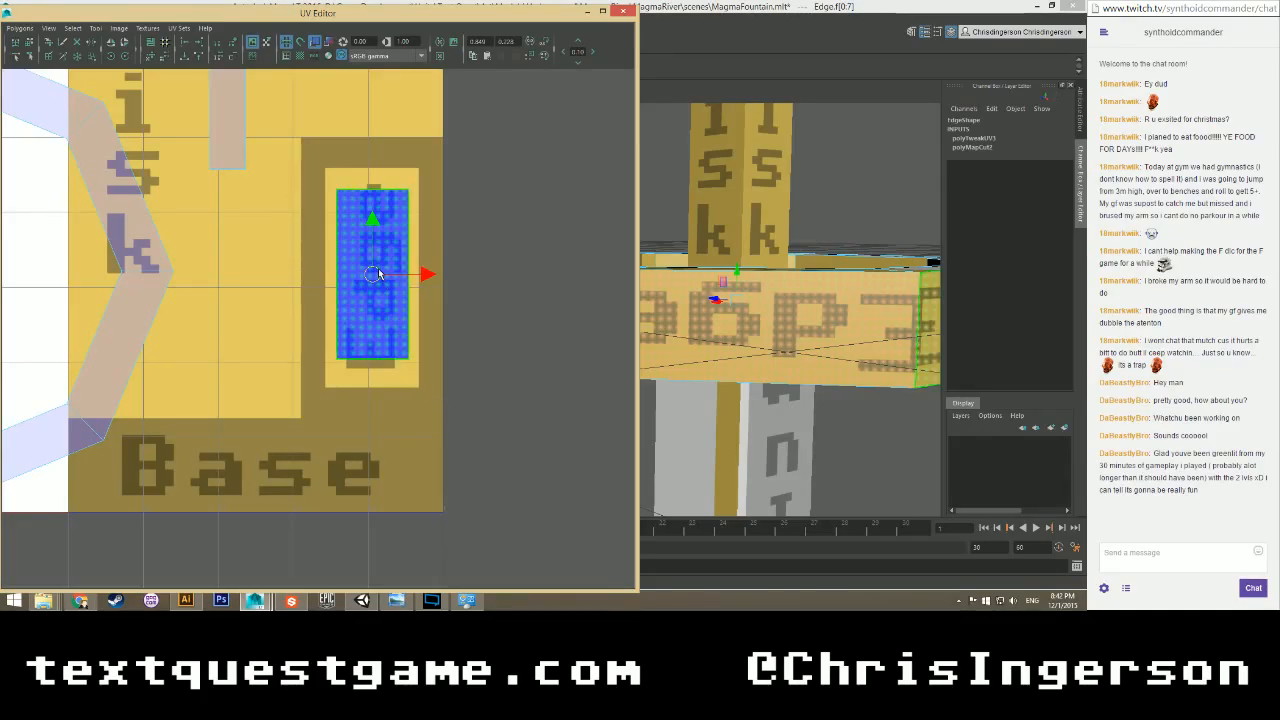
key(r)
drag(372, 280, 403, 257)
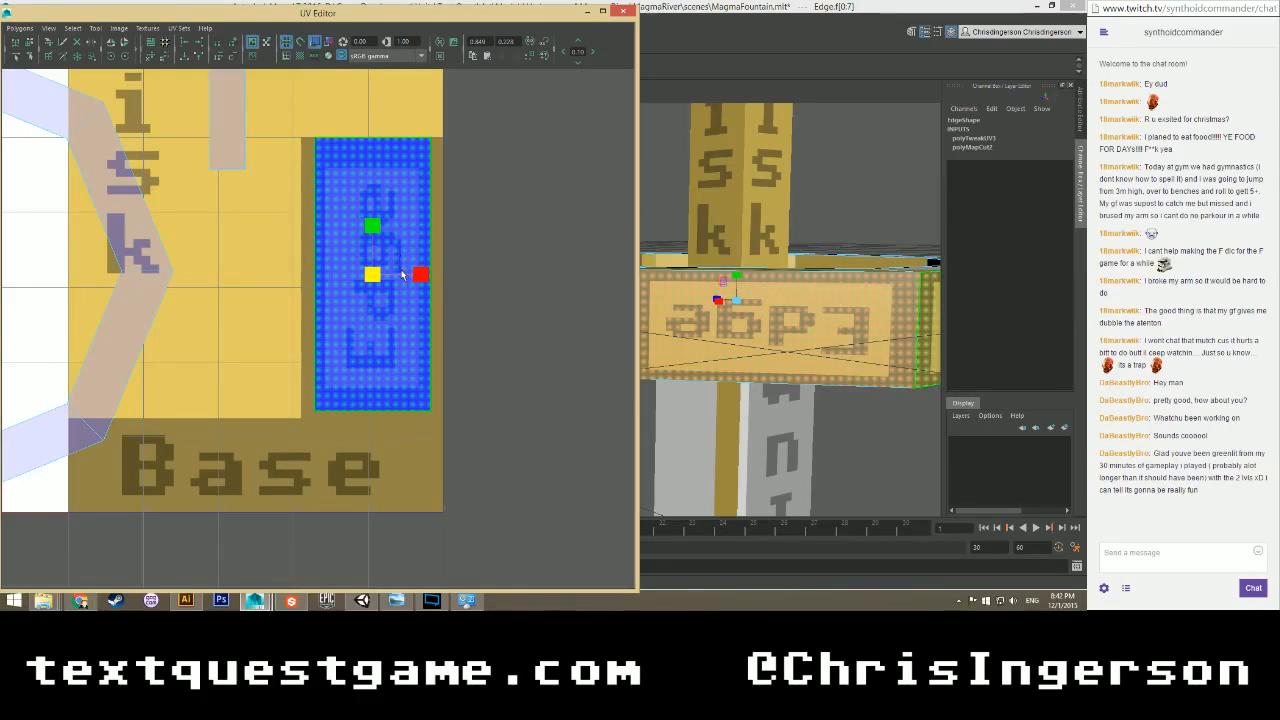
Shift the Edge shell slightly down, shrink it a touch, and close the UV Editor.
key(w)
drag(371, 220, 373, 233)
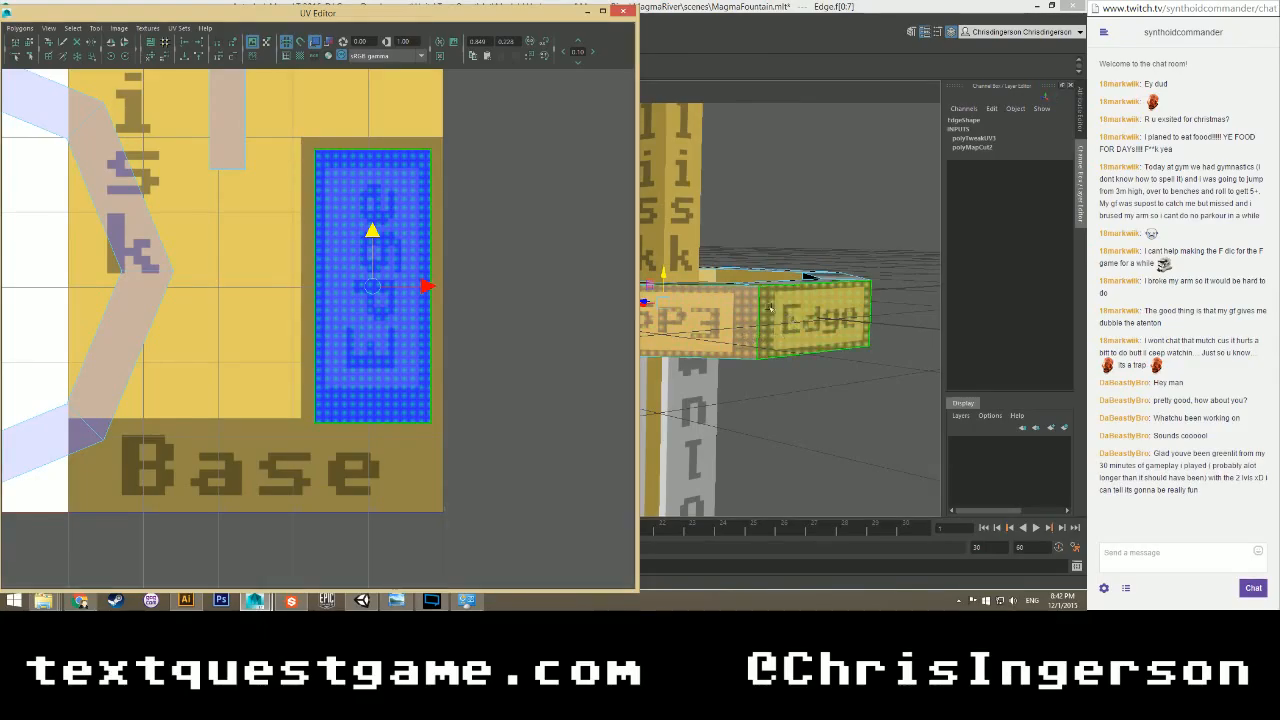
key(r)
drag(374, 286, 372, 286)
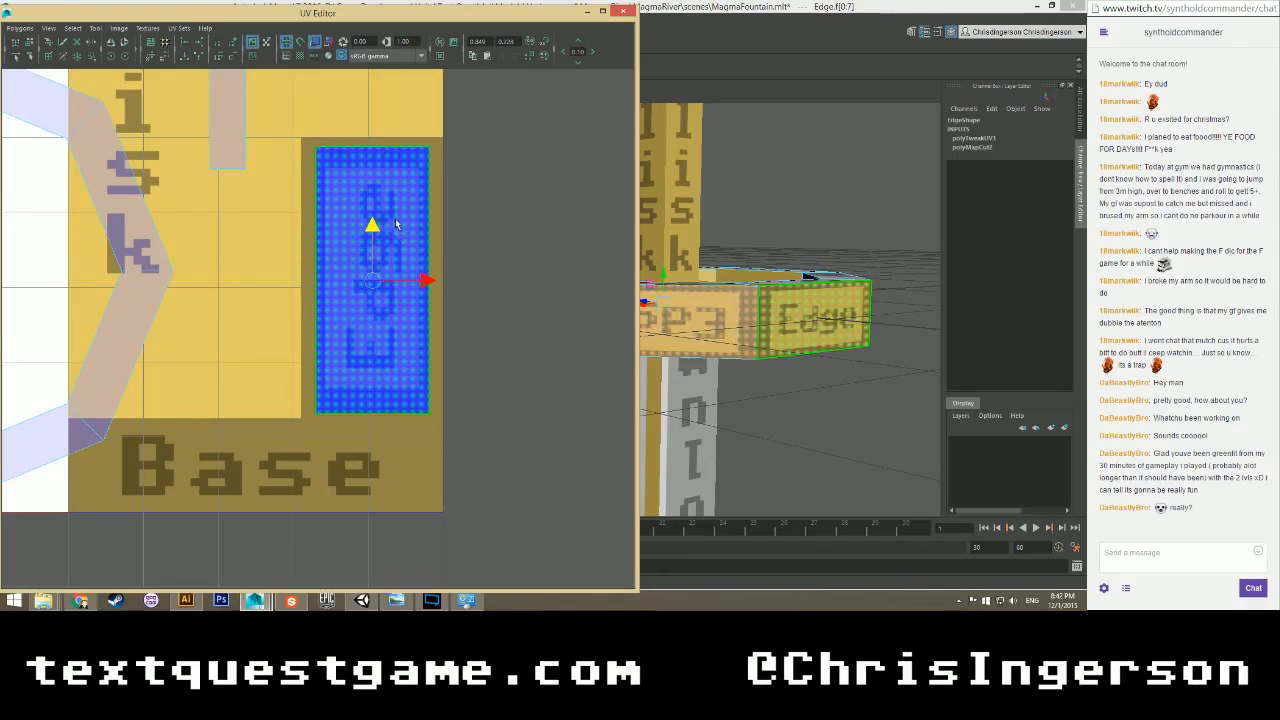
click(623, 11)
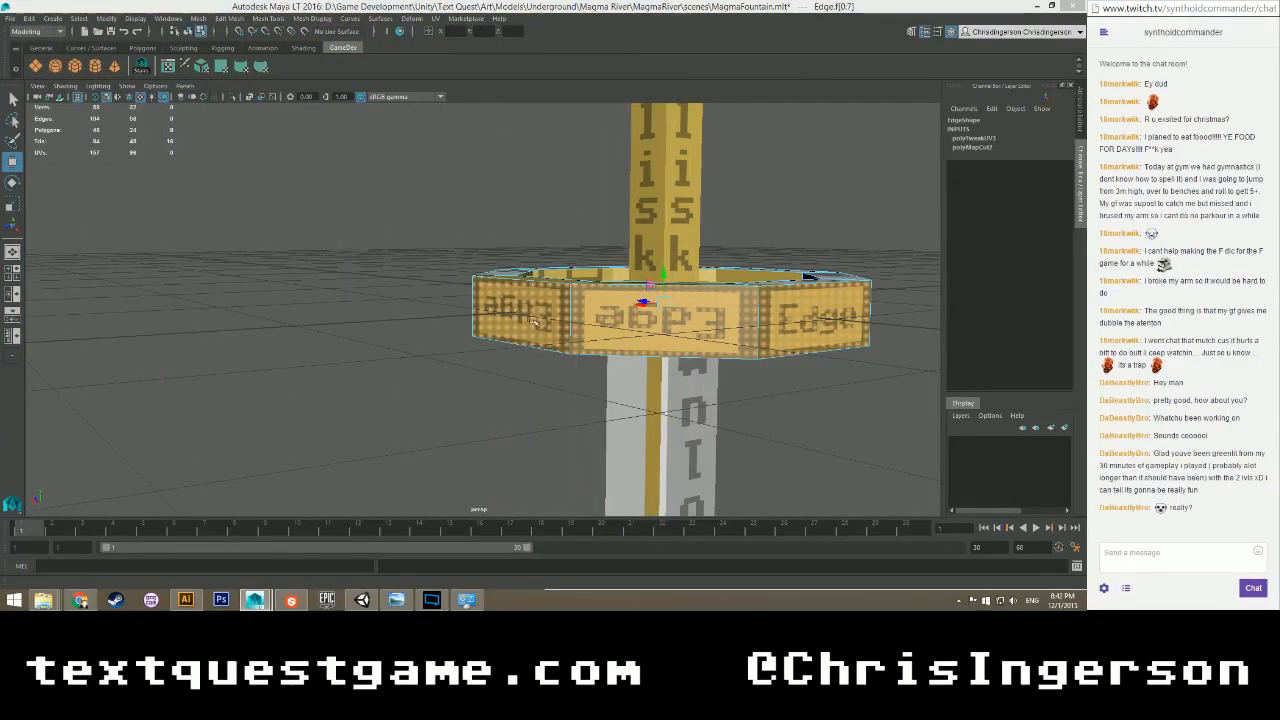
Select the ring's whole outer face loop, orbiting around the ring to check it.
alt+drag(535, 320, 565, 302)
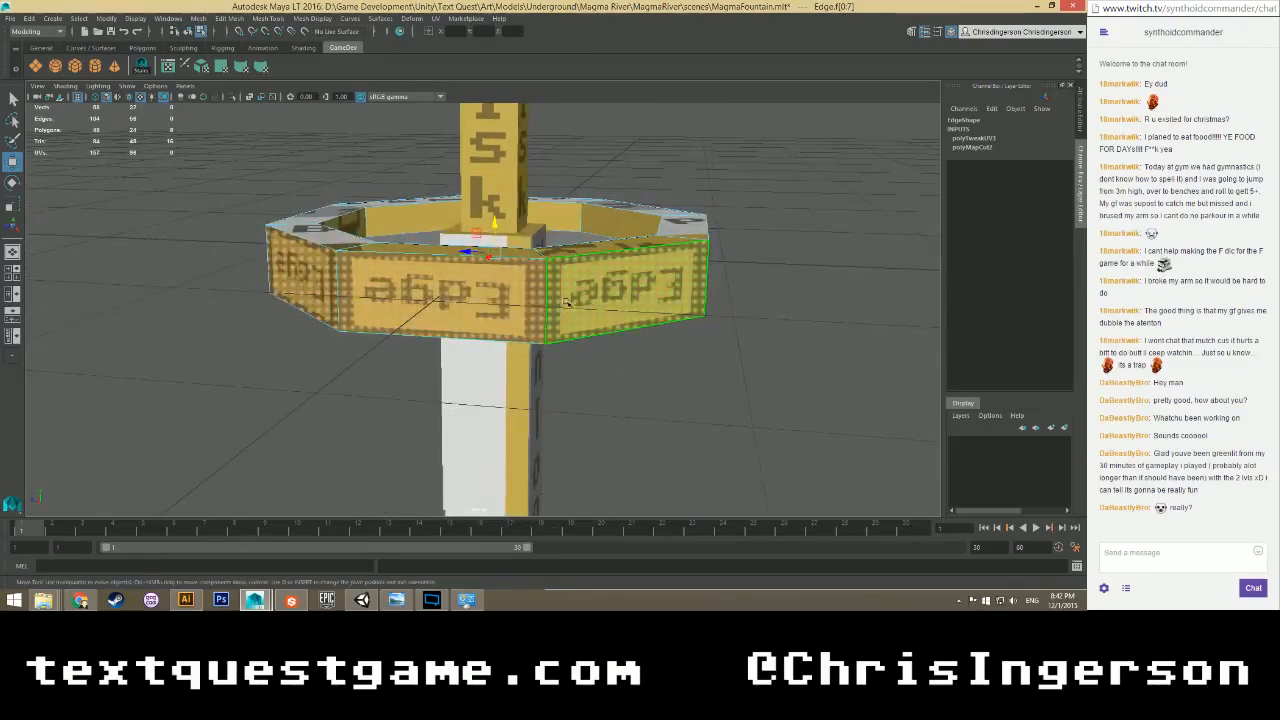
click(315, 272)
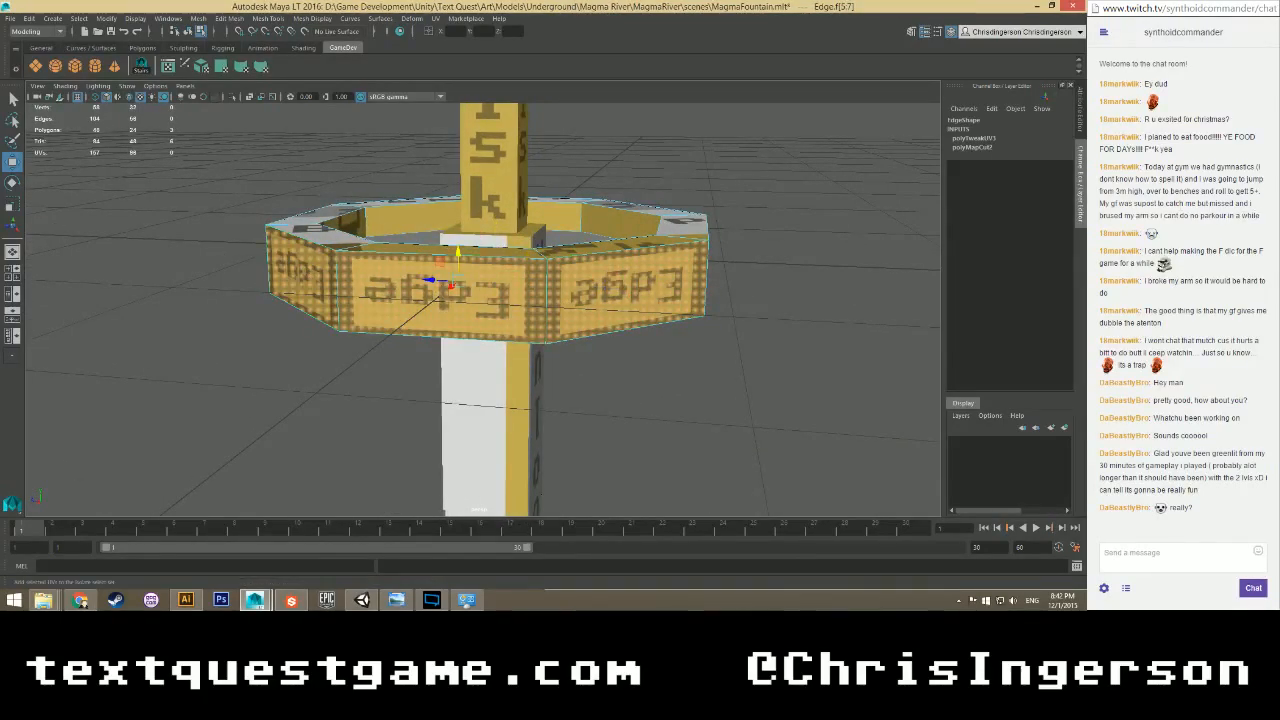
alt+drag(288, 260, 342, 289)
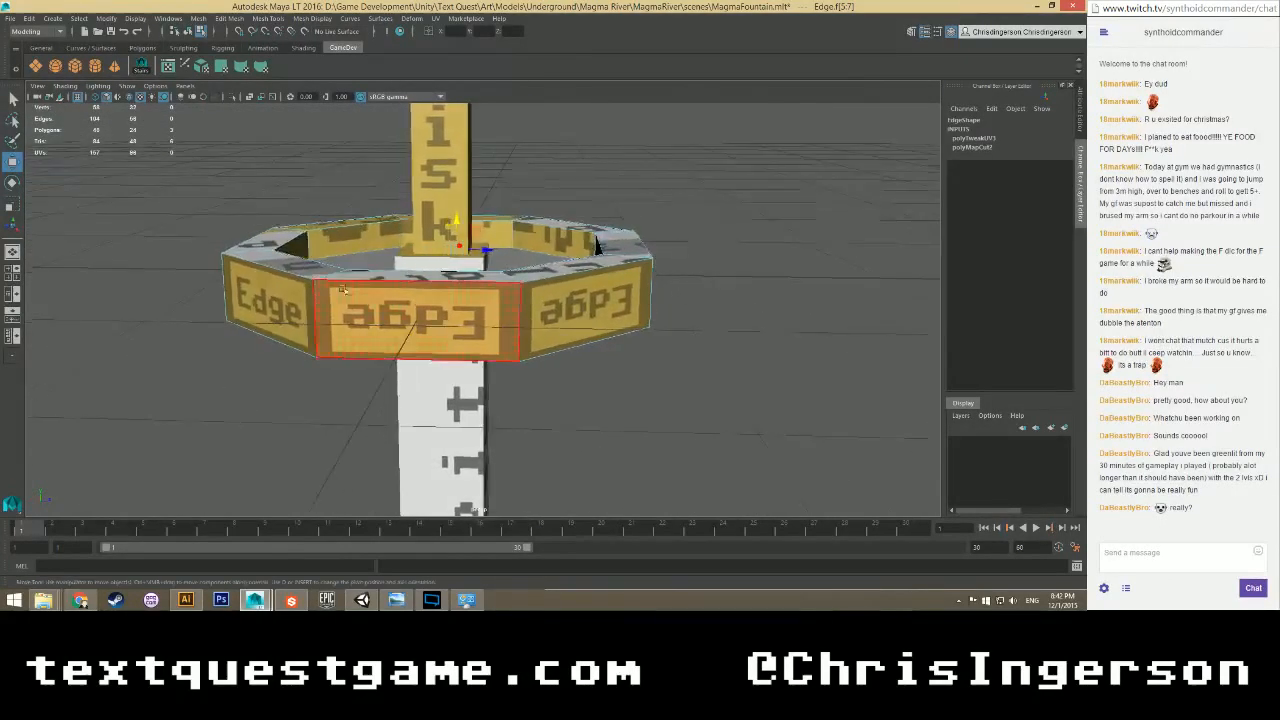
alt+drag(527, 314, 354, 299)
click(354, 298)
shift+double_click(526, 299)
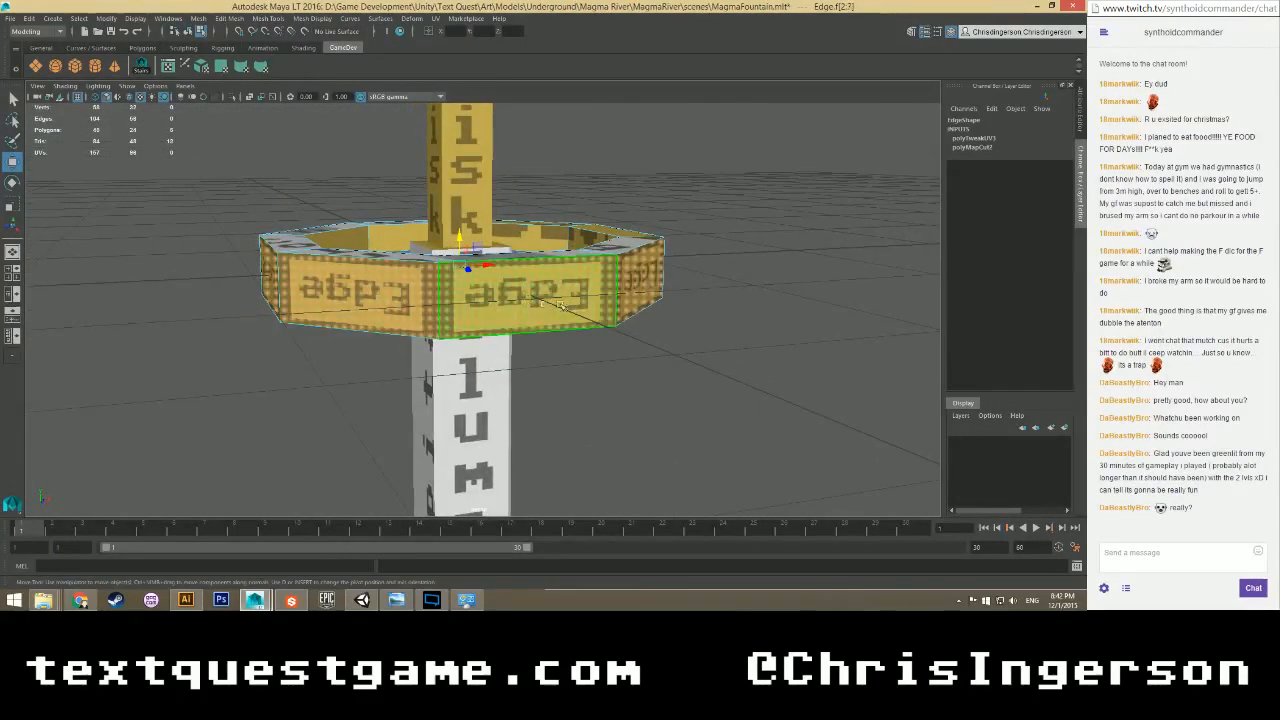
alt+drag(528, 300, 460, 301)
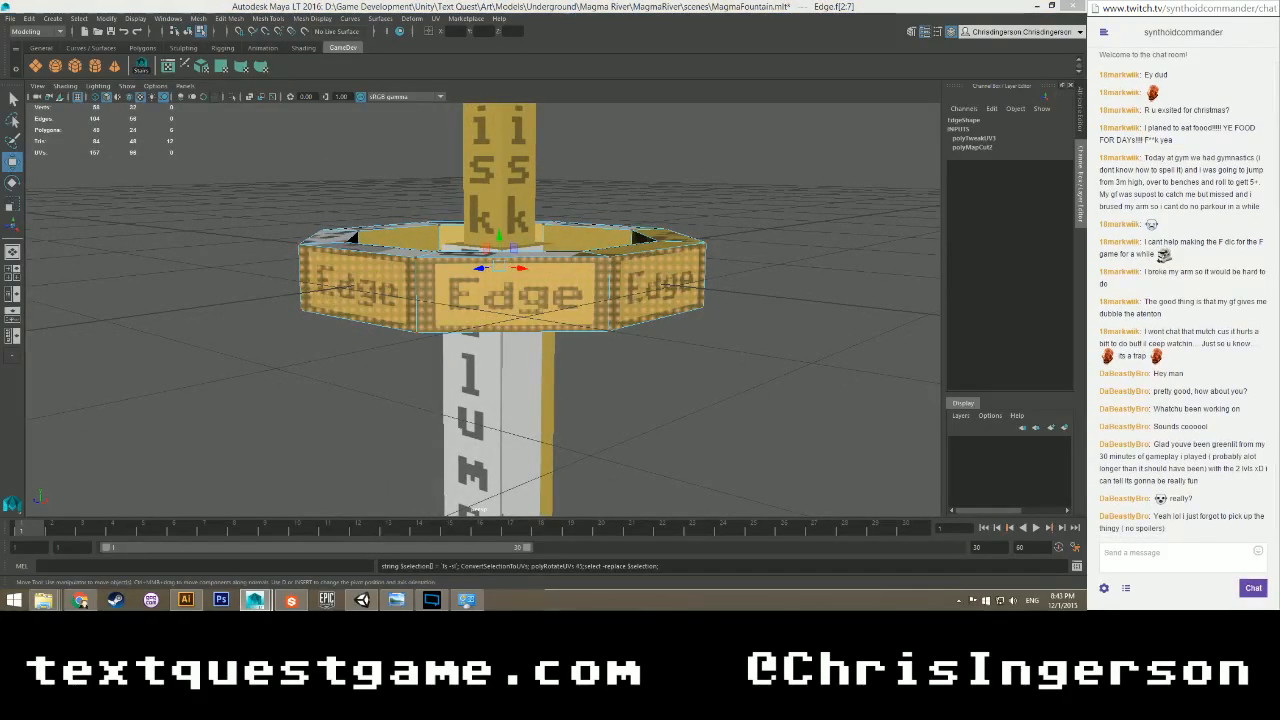
alt+drag(296, 340, 312, 313)
right_drag(312, 313, 312, 313)
Clear the selection, inspect the ring's Edge labels all around, and save MagmaFountain.mlt.
click(240, 279)
alt+drag(243, 280, 414, 292)
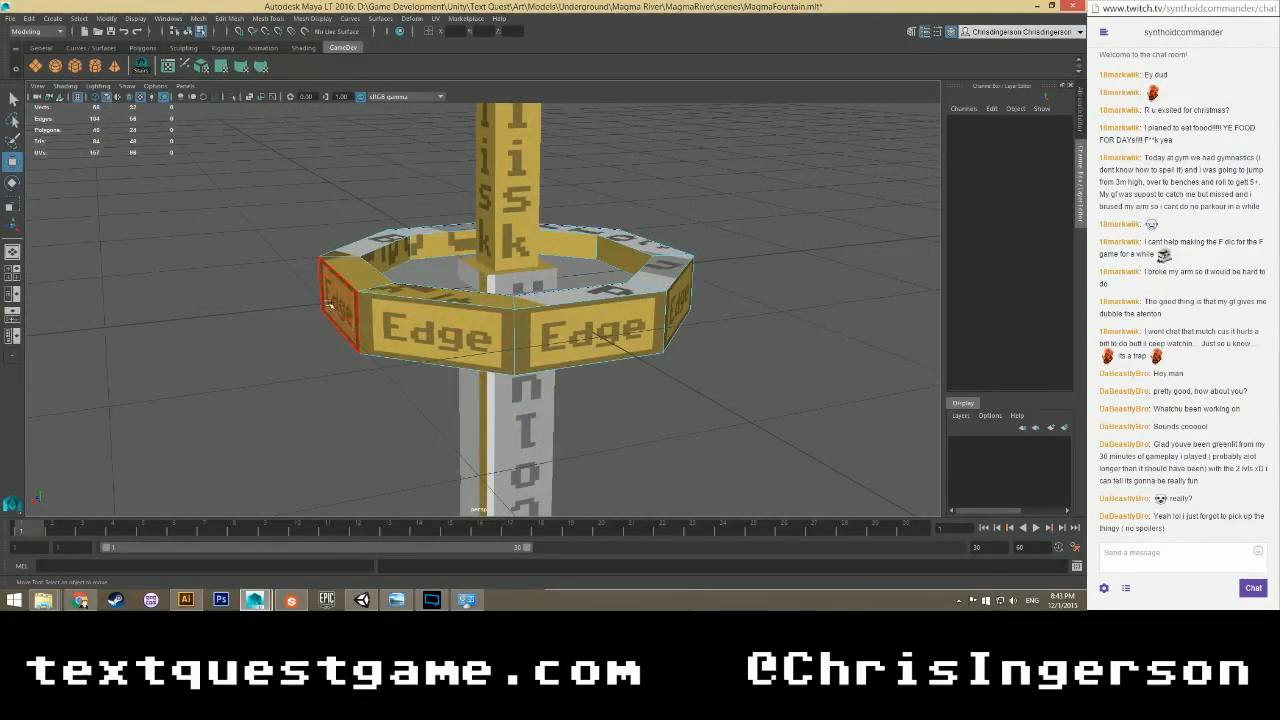
scroll(328, 304, down, 2)
alt+drag(310, 318, 385, 327)
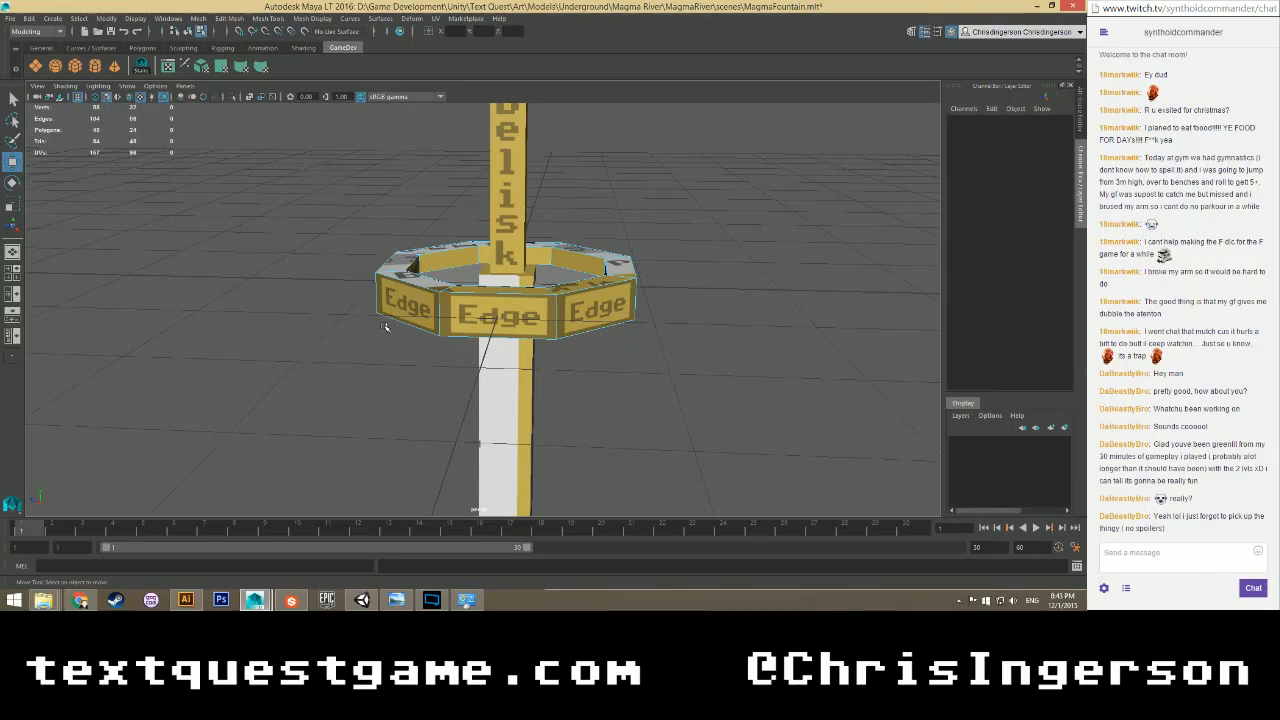
scroll(381, 310, up, 4)
alt+drag(344, 311, 494, 328)
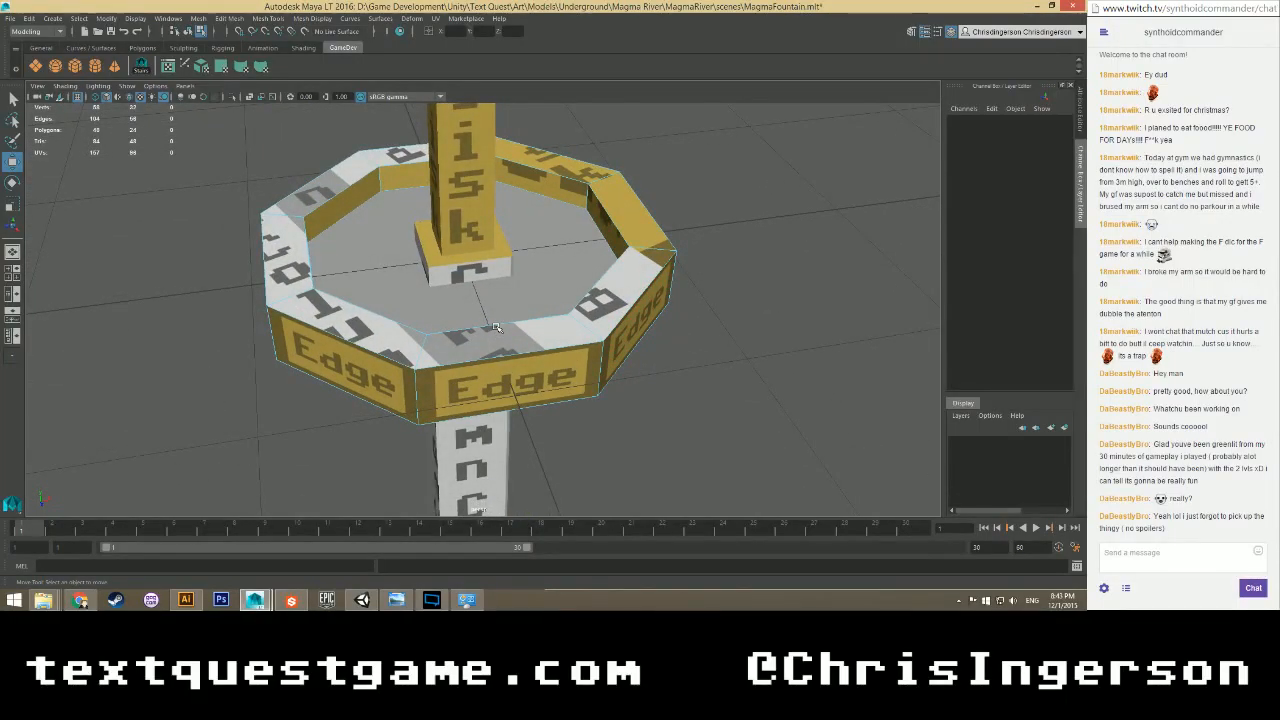
key(ctrl+s)
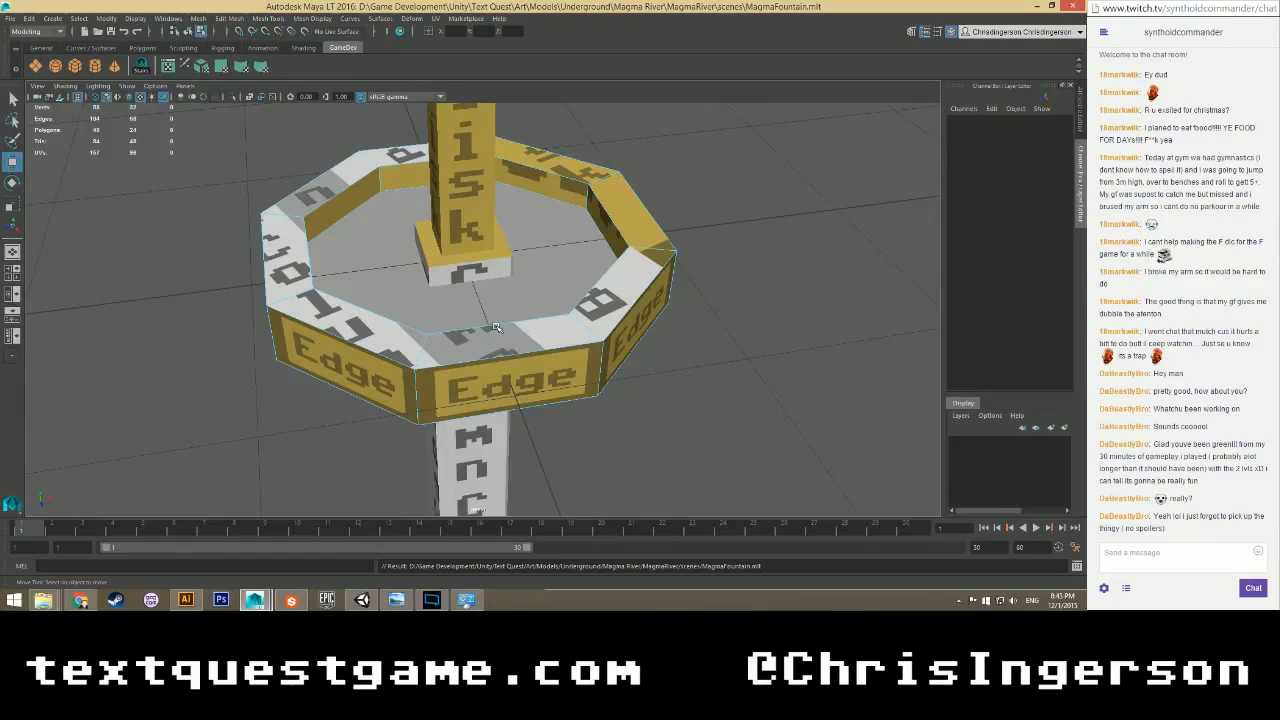
alt+drag(494, 328, 457, 335)
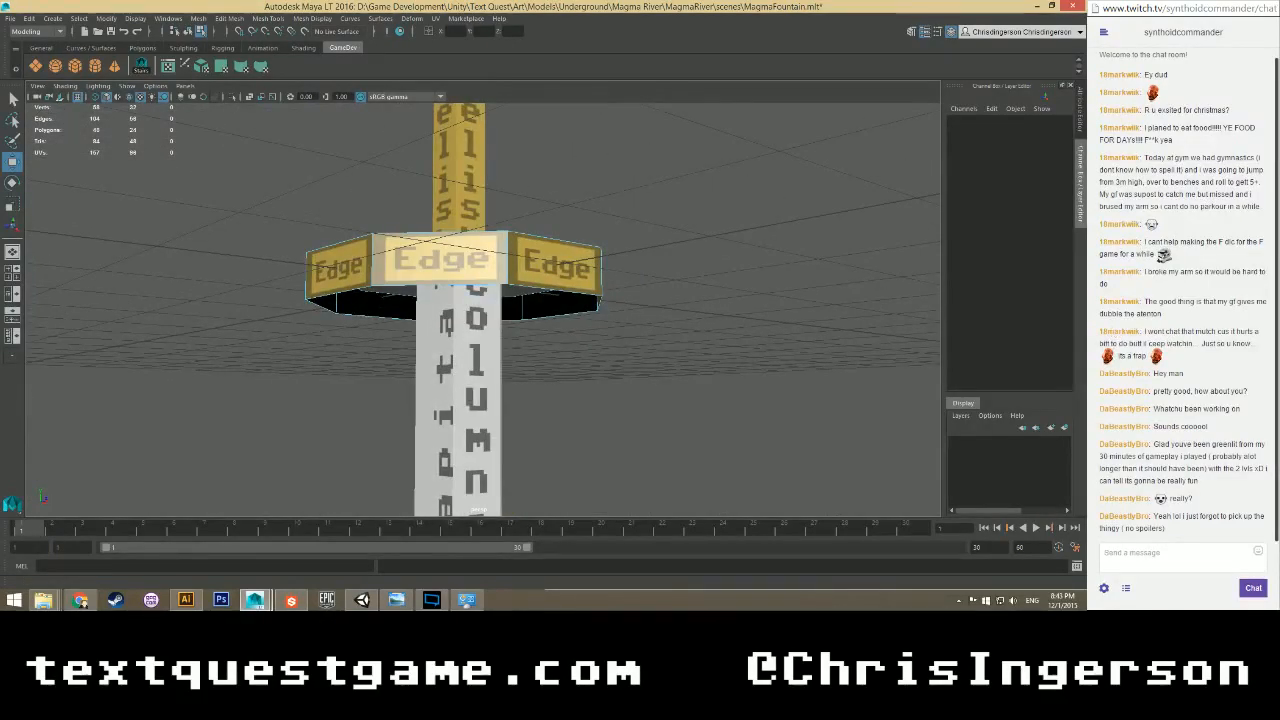
double_click(446, 260)
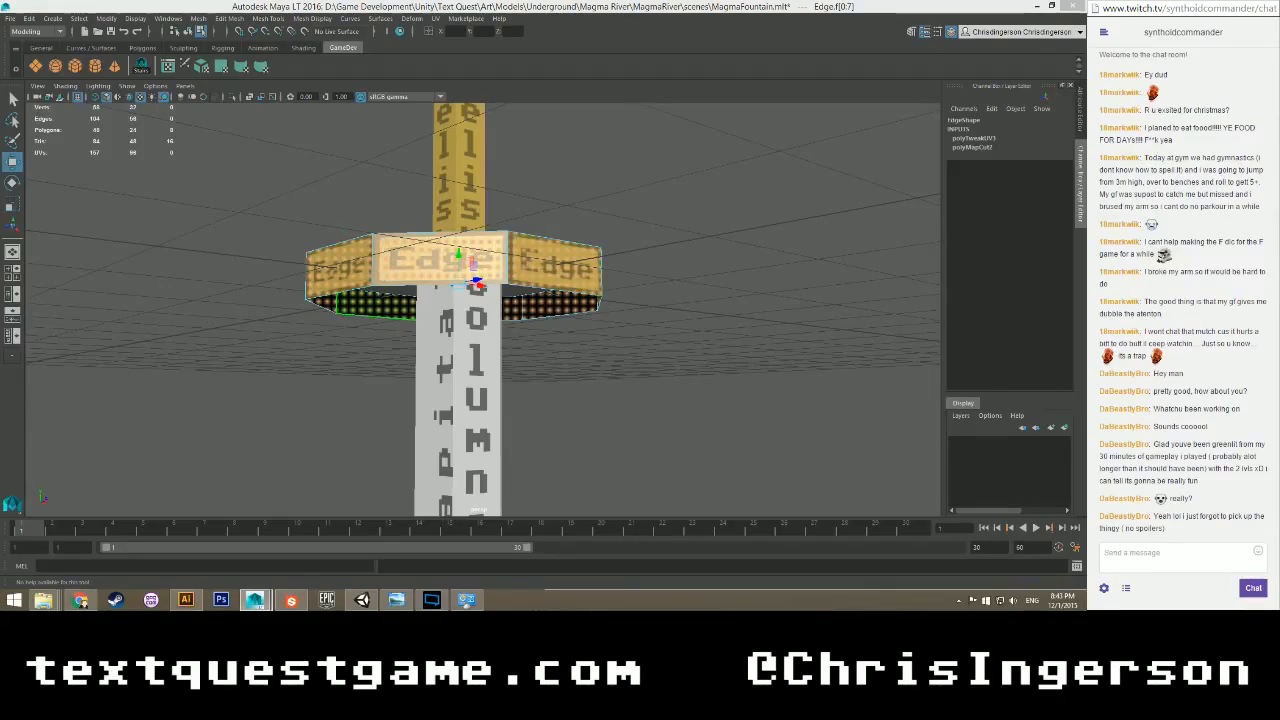
click(266, 369)
alt+drag(266, 369, 300, 300)
click(296, 298)
shift+click(284, 236)
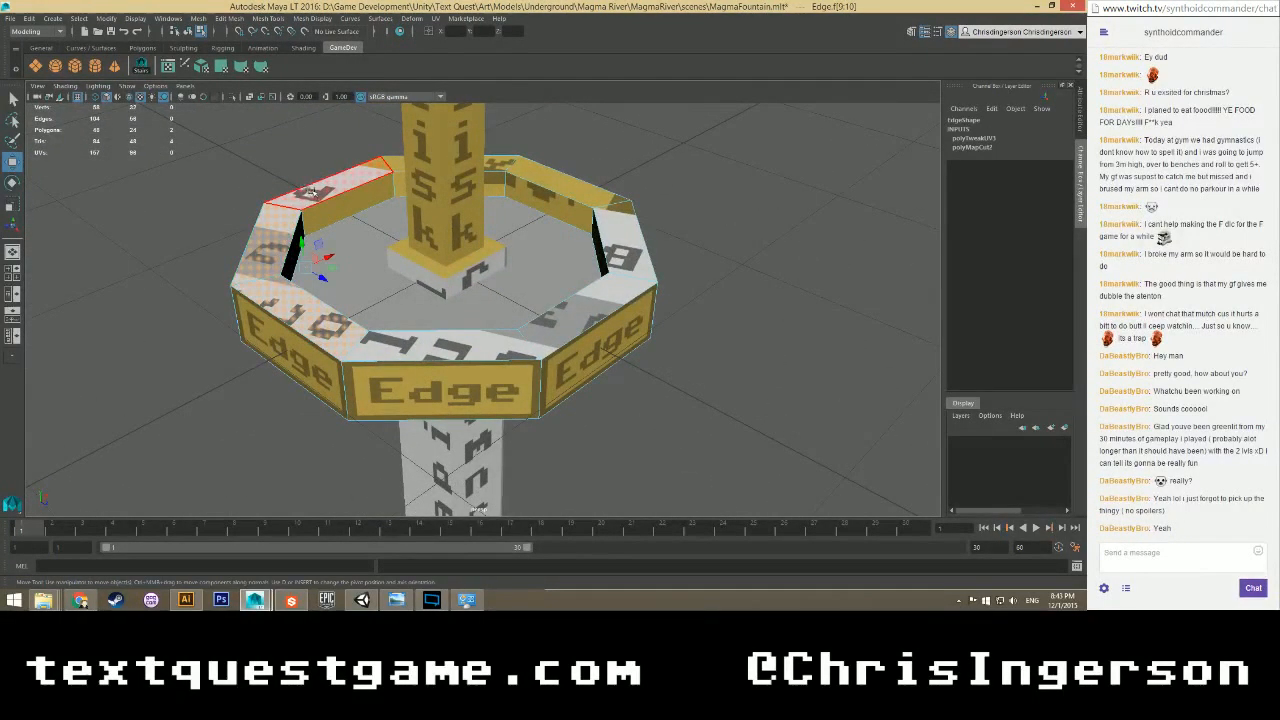
alt+drag(256, 252, 248, 275)
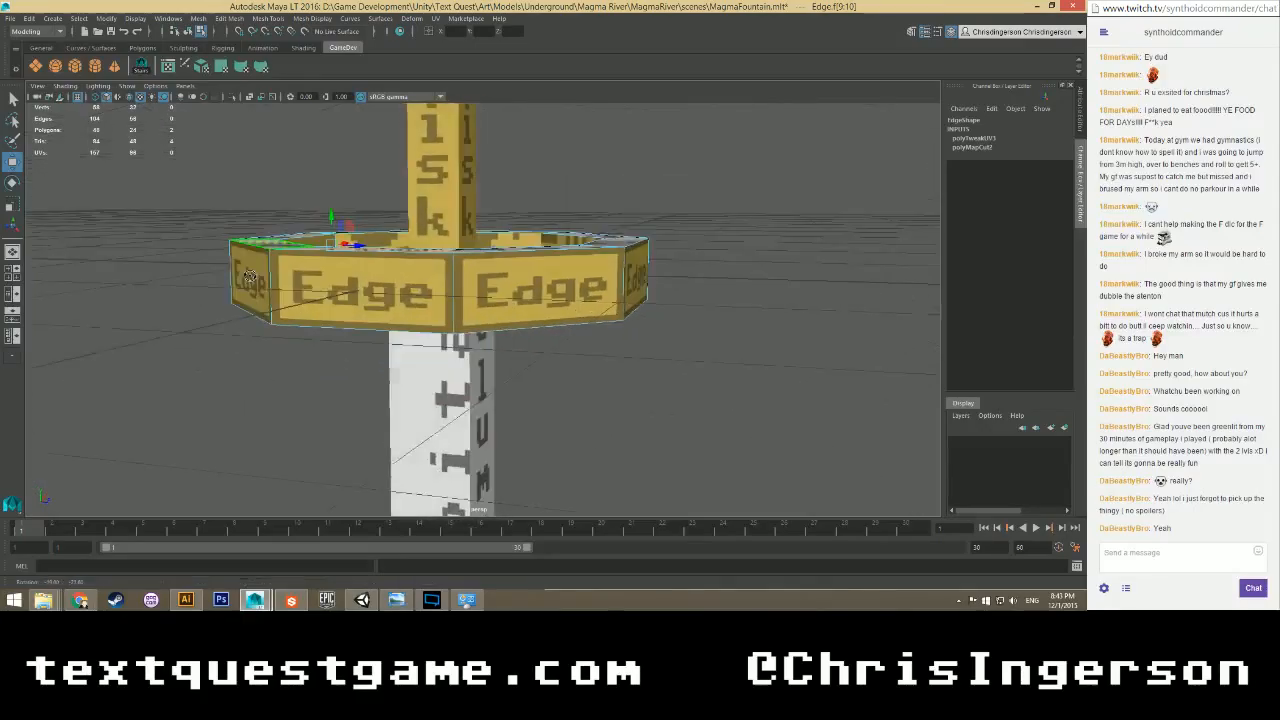
click(210, 371)
alt+drag(212, 350, 276, 328)
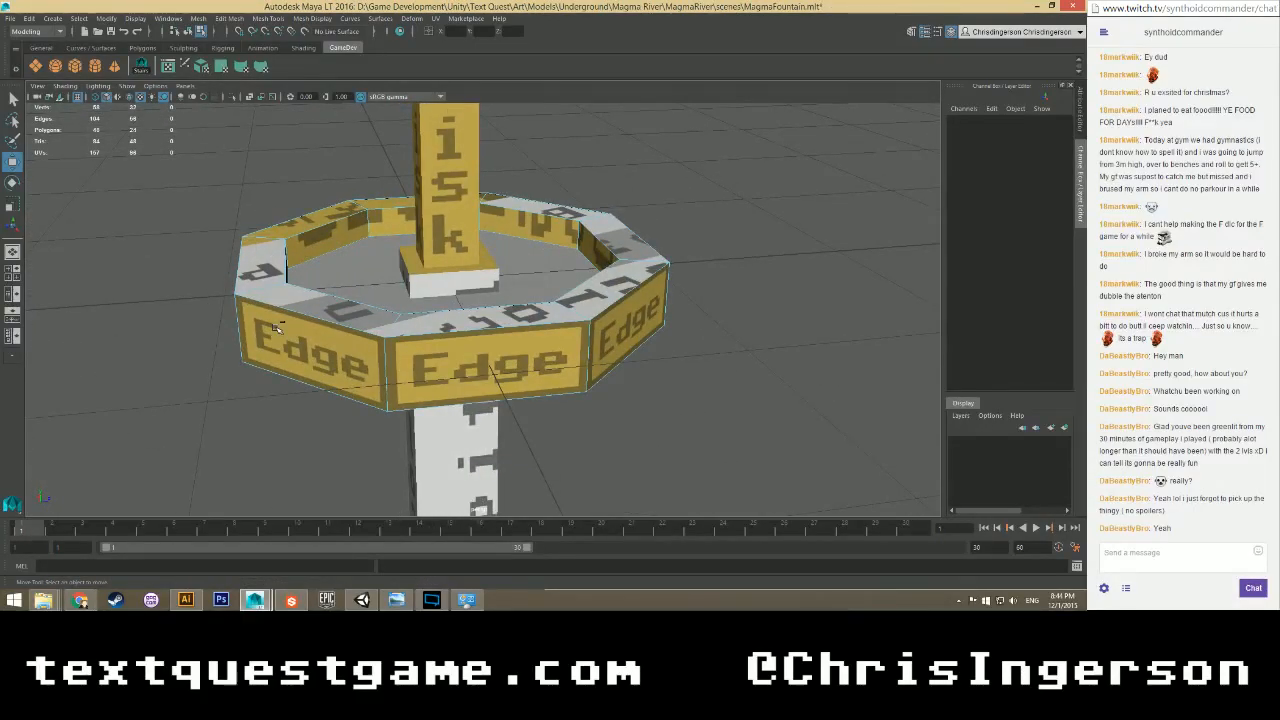
alt+drag(388, 316, 408, 405)
scroll(387, 341, up, 3)
alt+middle_drag(408, 405, 455, 325)
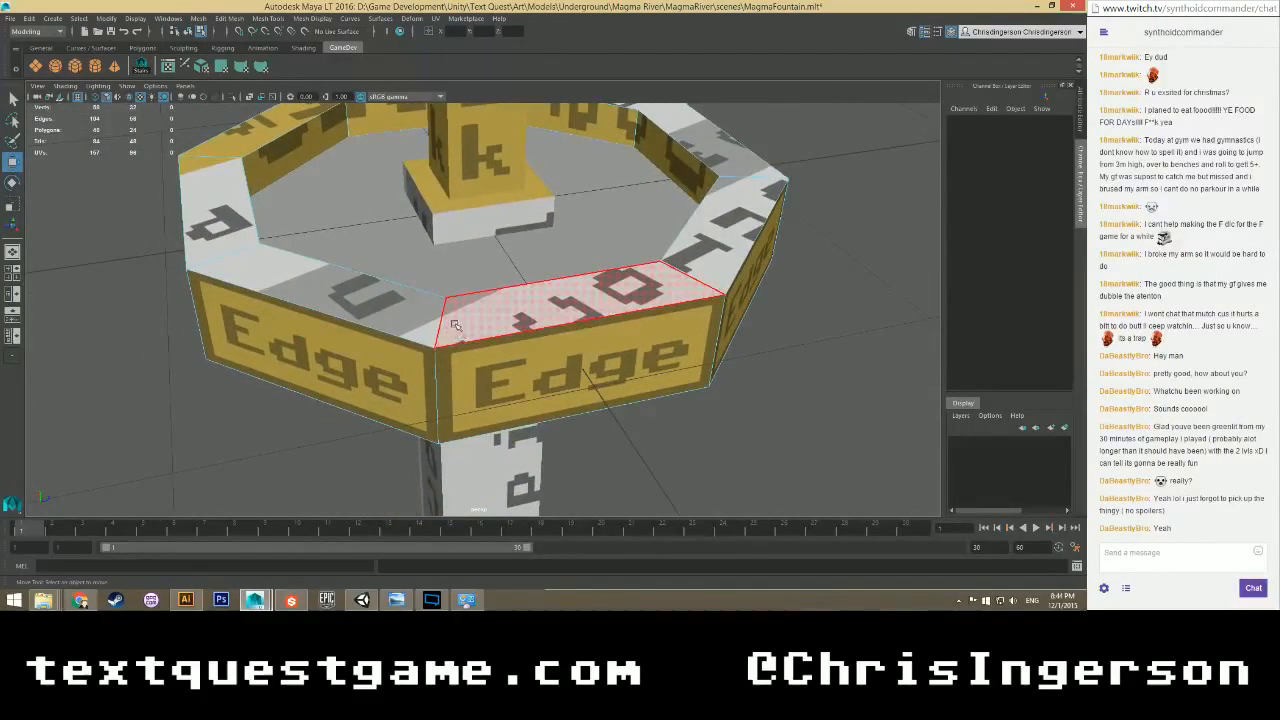
alt+drag(455, 325, 412, 242)
scroll(404, 288, down, 4)
alt+middle_drag(412, 242, 306, 440)
right_drag(388, 261, 434, 243)
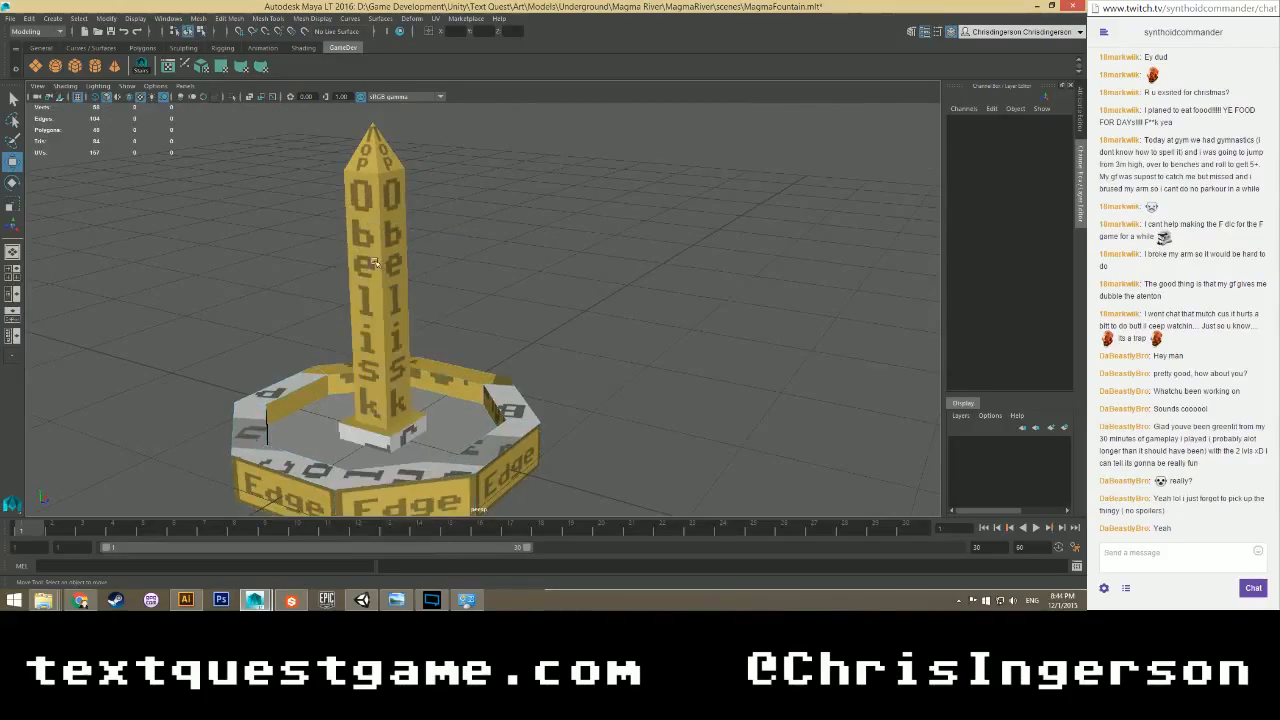
Select the obelisk, then the grate, saving MagmaFountain.mlt after each, then select the whole fountain group.
click(374, 262)
key(ctrl+s)
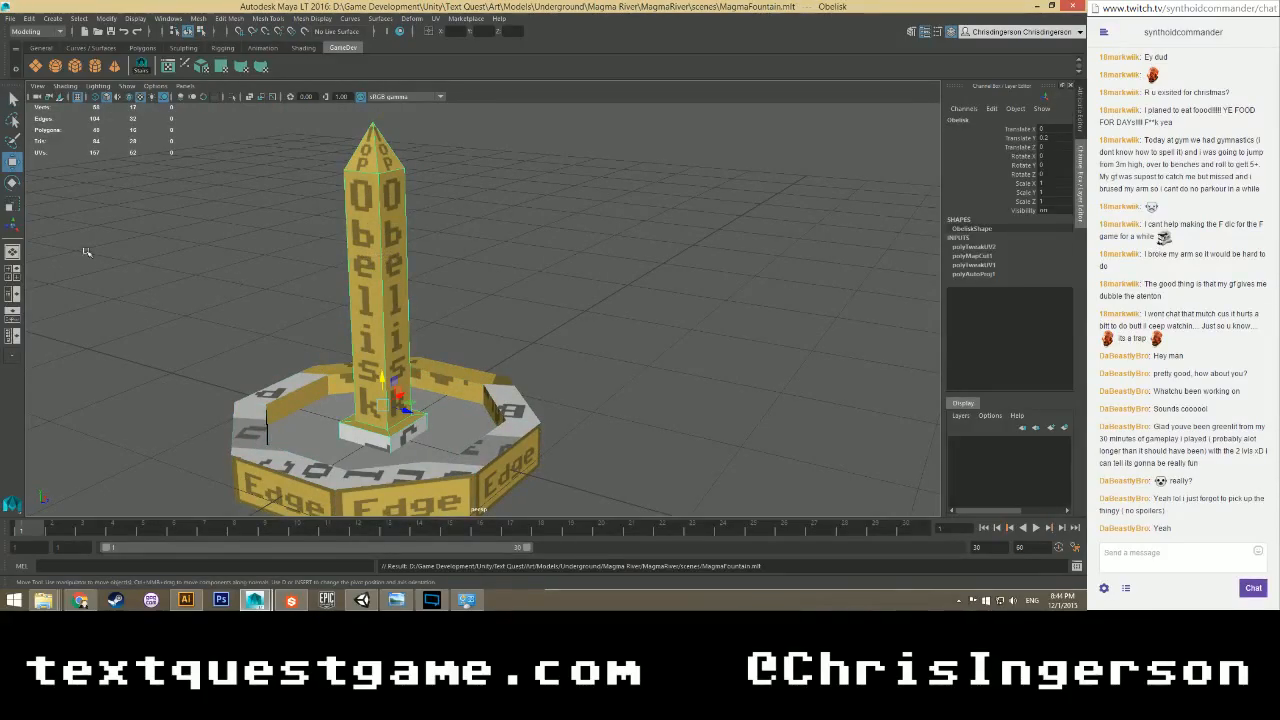
scroll(321, 346, down, 3)
alt+drag(318, 374, 360, 330)
scroll(308, 393, up, 5)
click(262, 422)
key(ctrl+s)
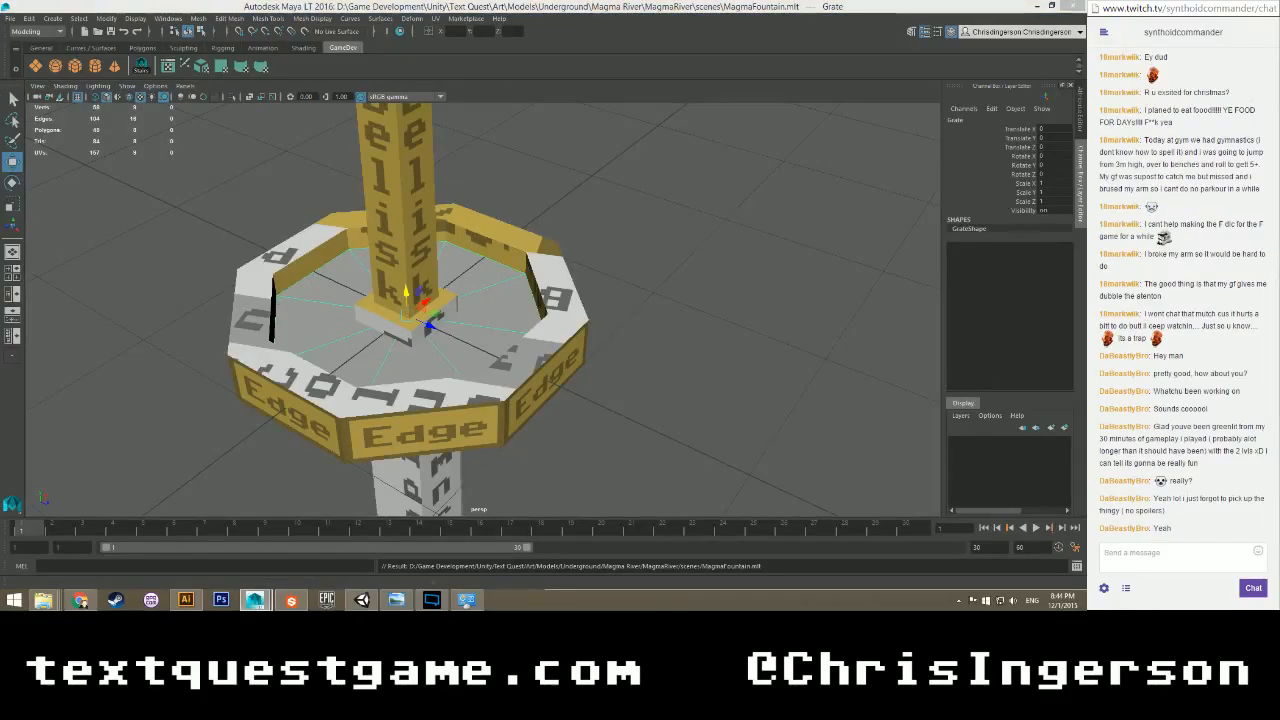
key(Up)
click(8, 18)
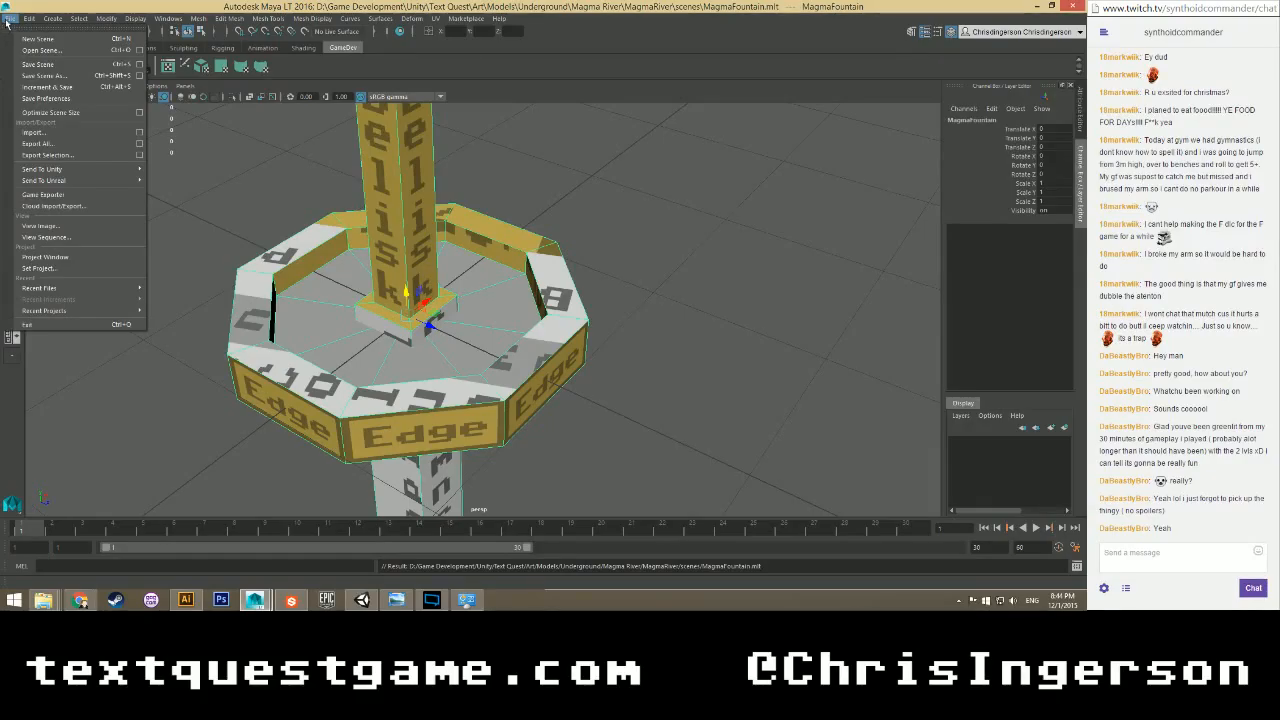
Export Selection to the existing MagmaFountain.fbx in the scenes folder, confirming the overwrite.
mouse_move(44, 183)
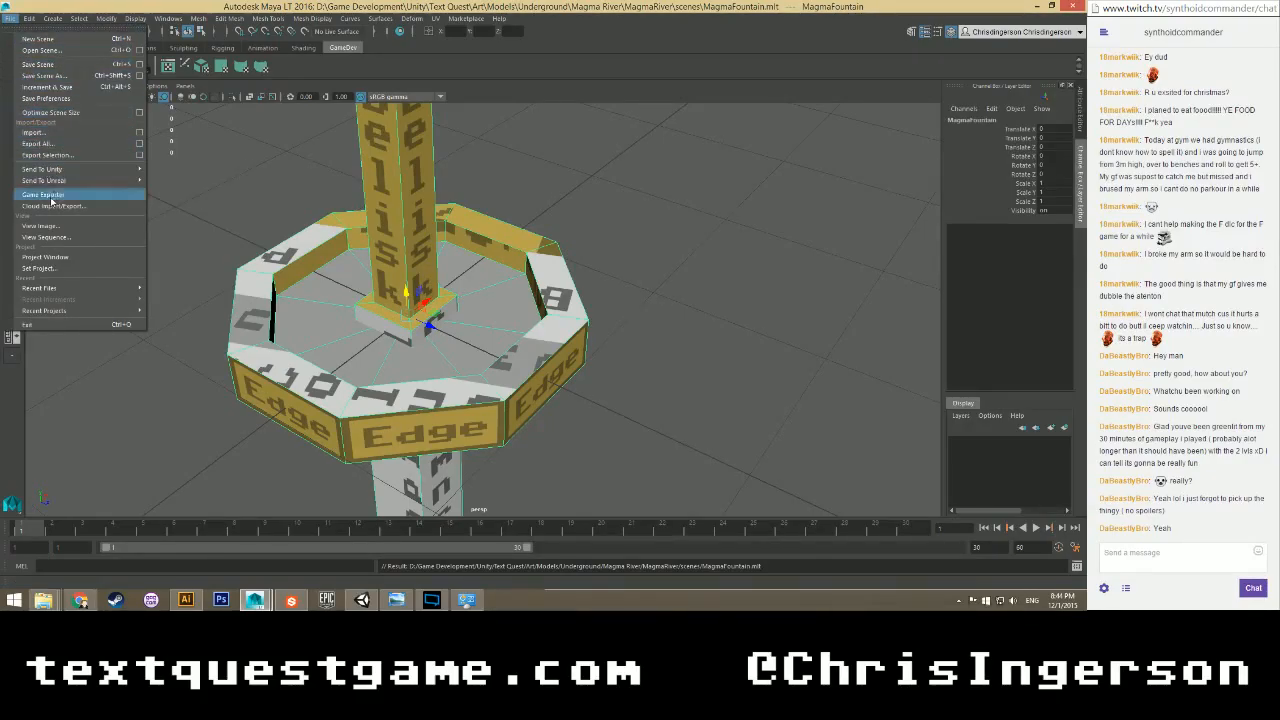
click(46, 155)
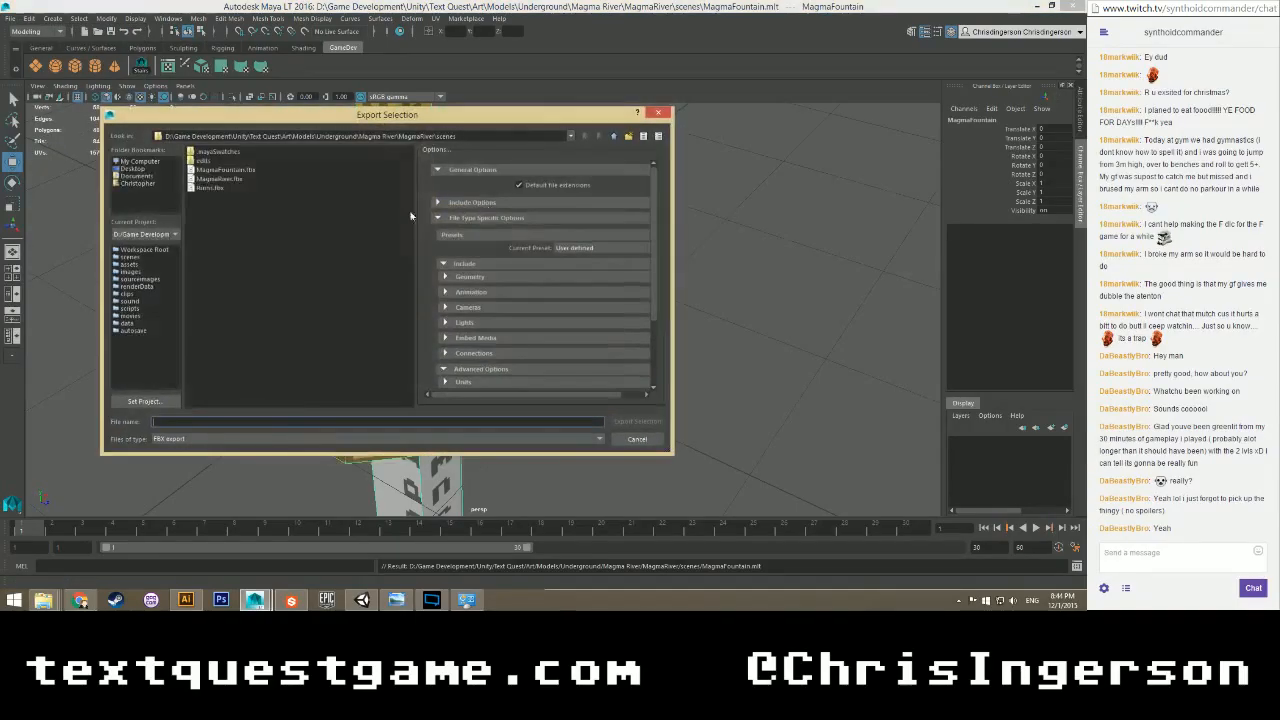
click(222, 178)
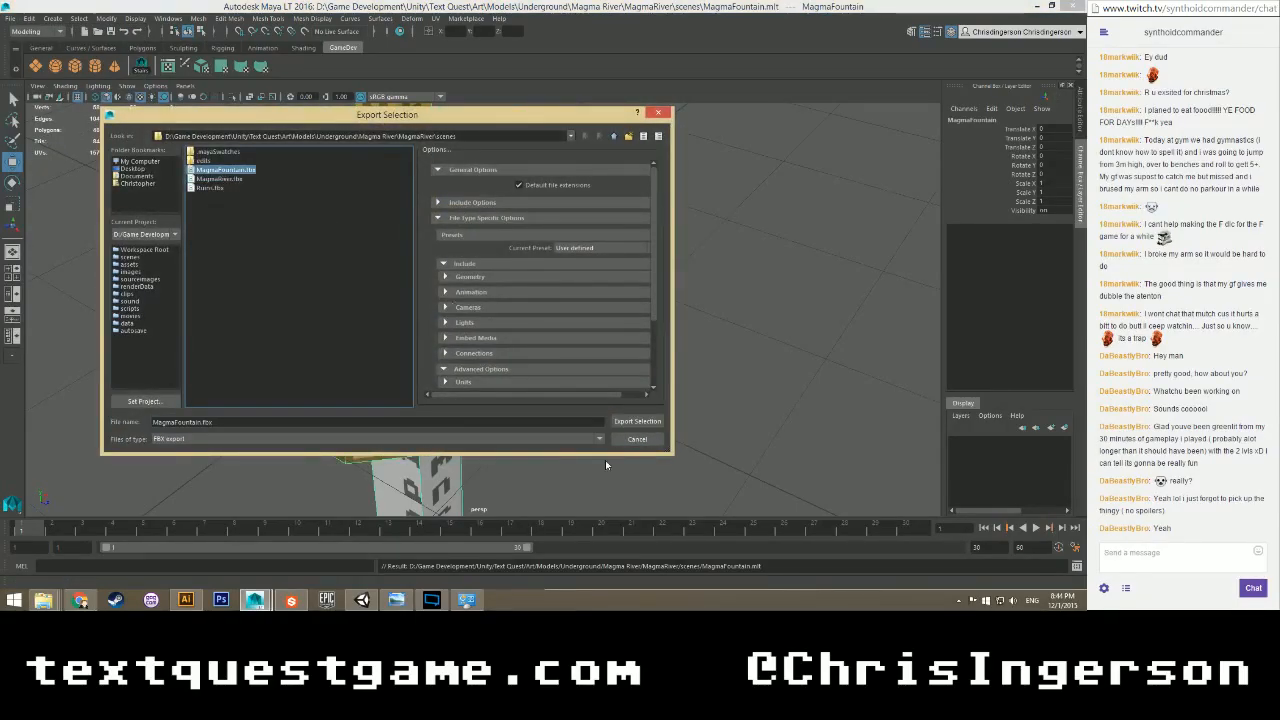
click(620, 421)
click(352, 299)
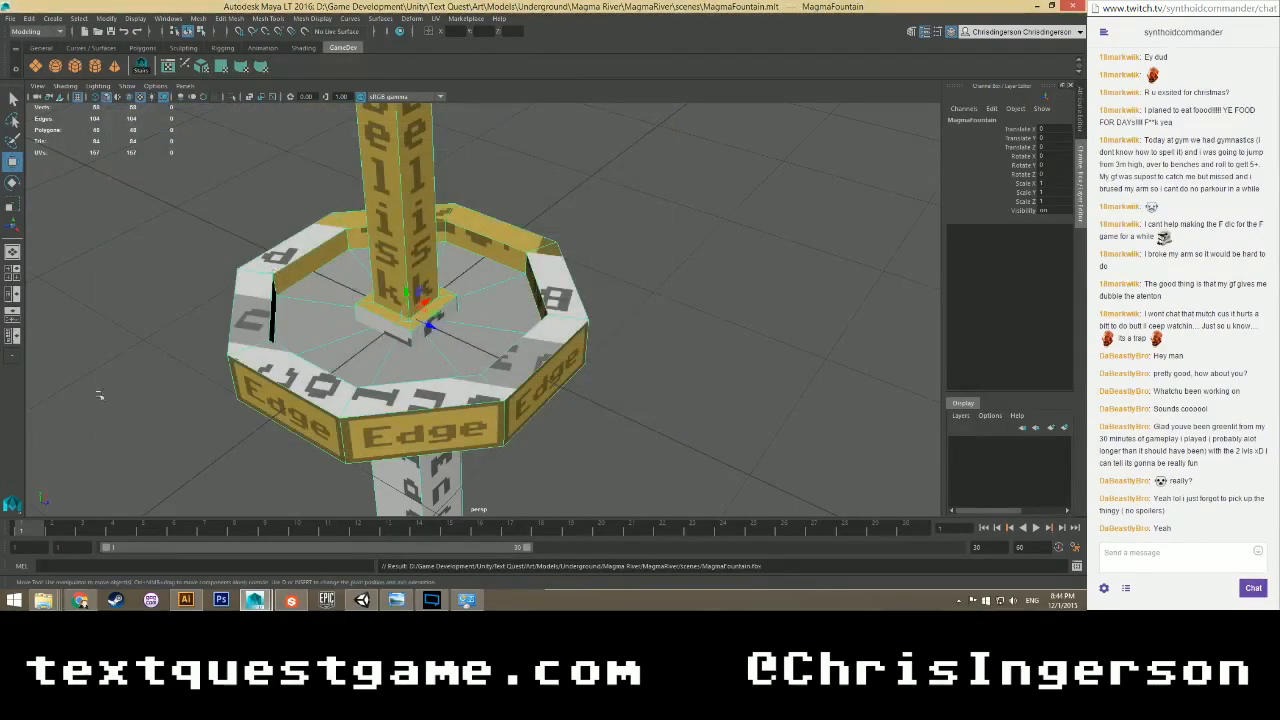
Copy MagmaFountain.fbx from the scenes window into the Magma Fountain folder, replacing the old file.
mouse_move(43, 602)
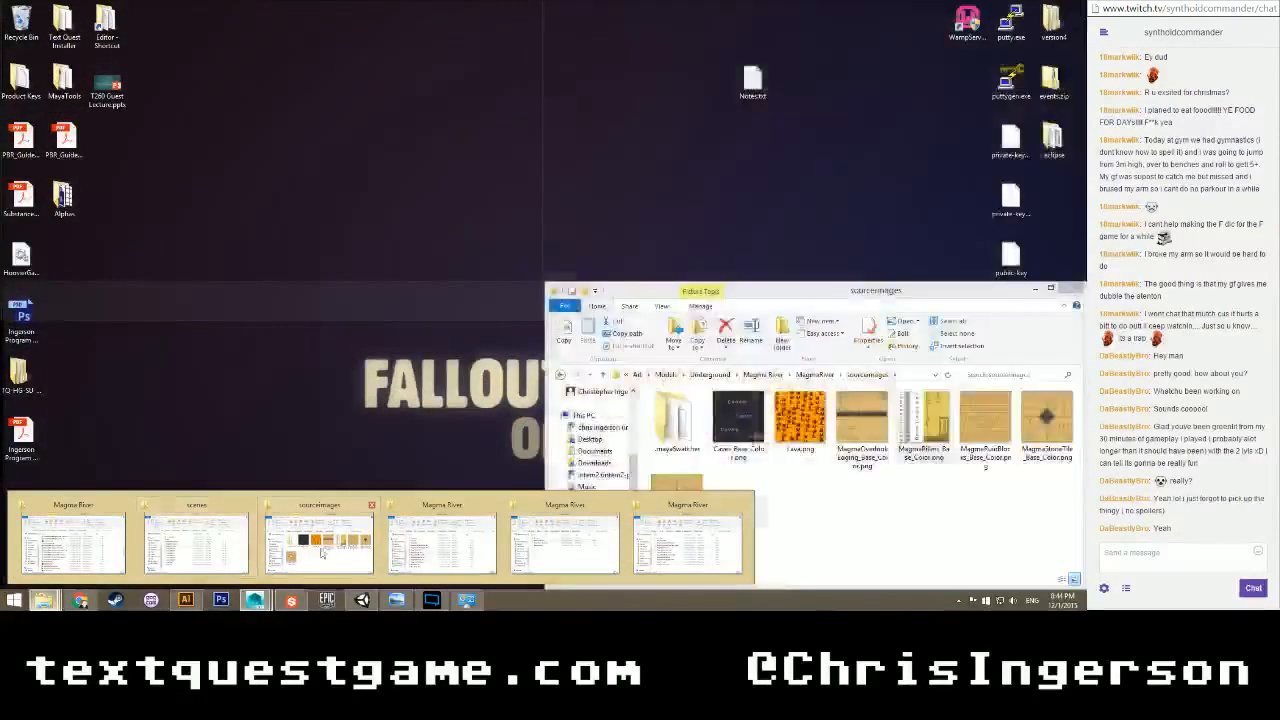
click(97, 576)
click(43, 600)
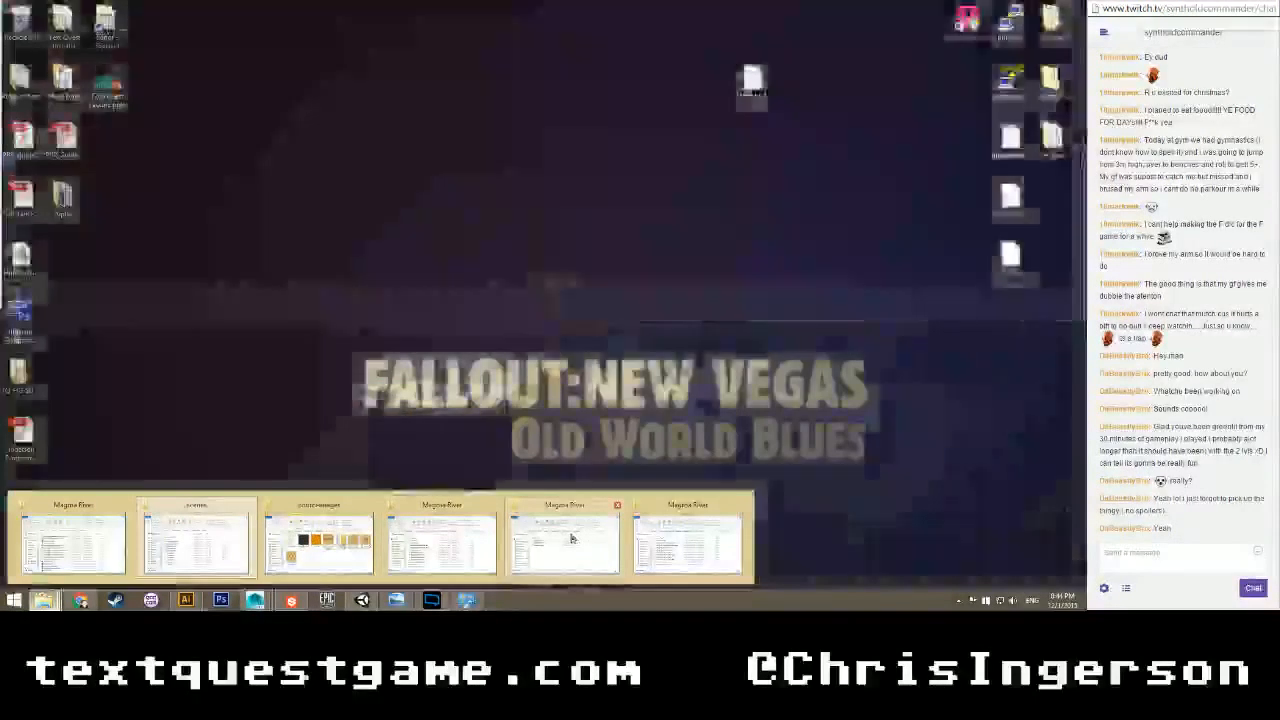
click(571, 537)
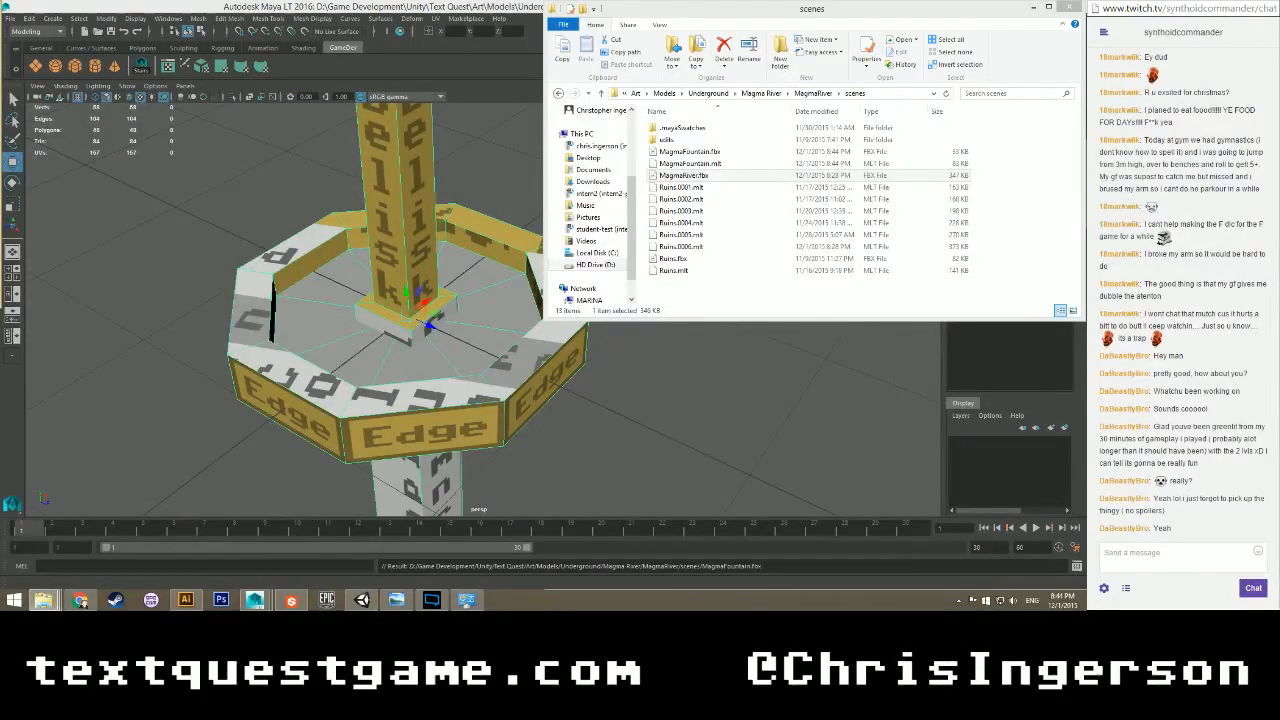
drag(692, 155, 173, 132)
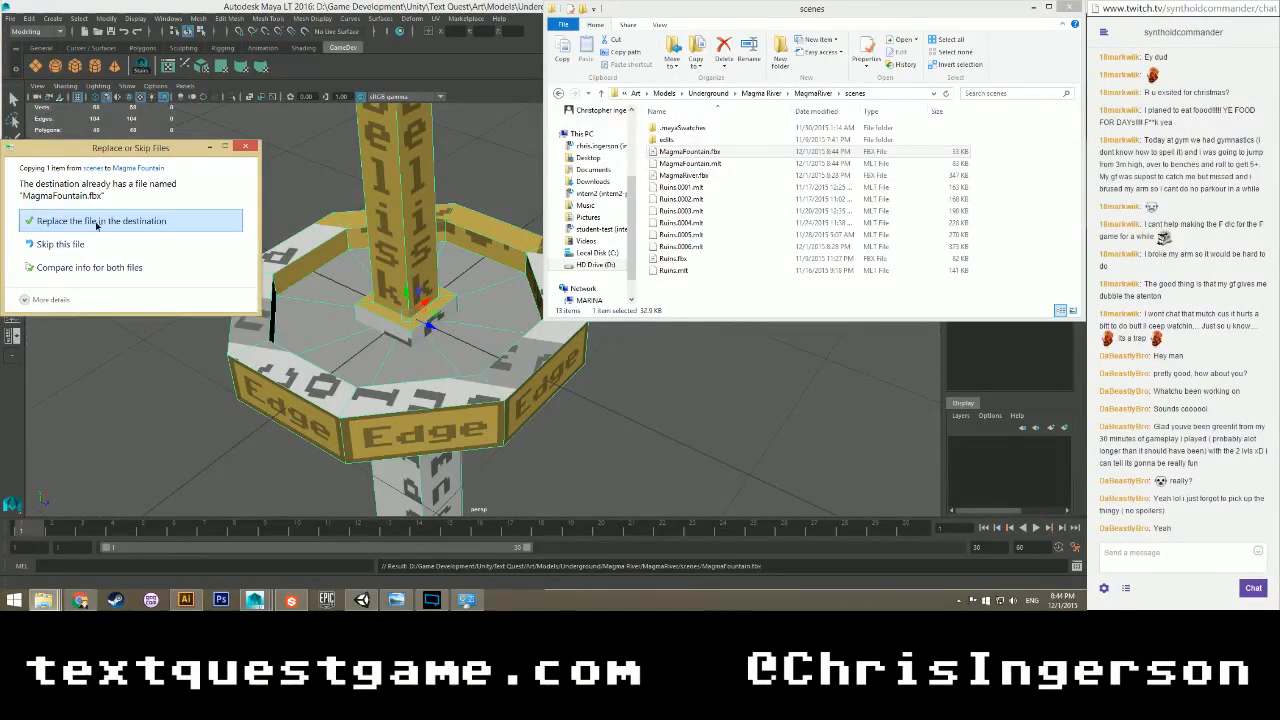
click(97, 222)
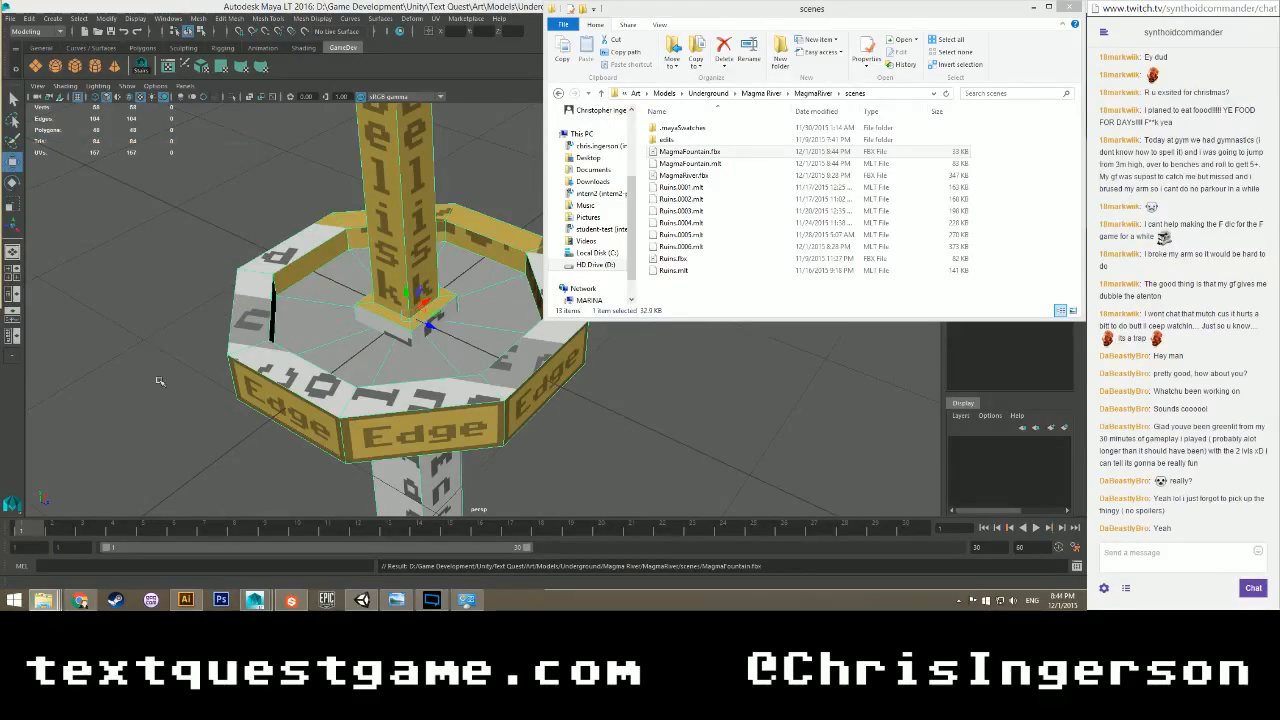
click(362, 600)
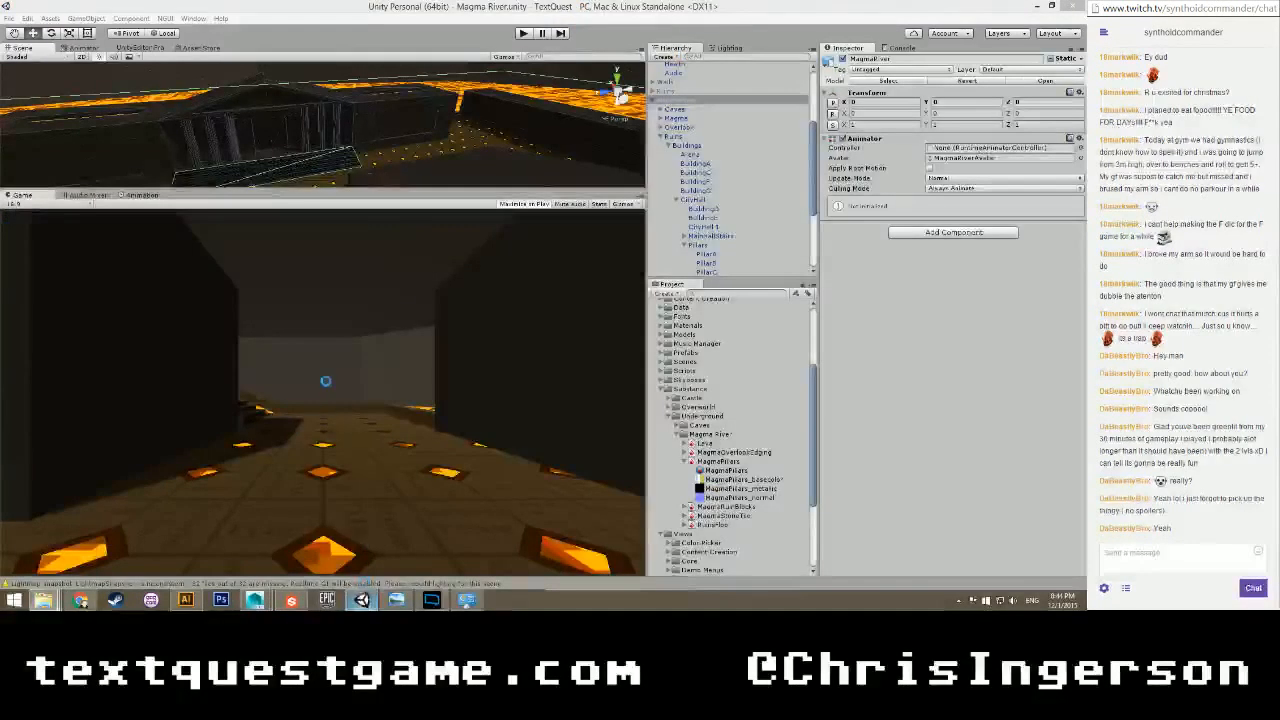
Set the fountain Edge piece's Mesh Renderer Element 0 material to MagmaPillars.
alt+drag(166, 142, 395, 140)
scroll(395, 140, up, 2)
middle_drag(395, 140, 300, 151)
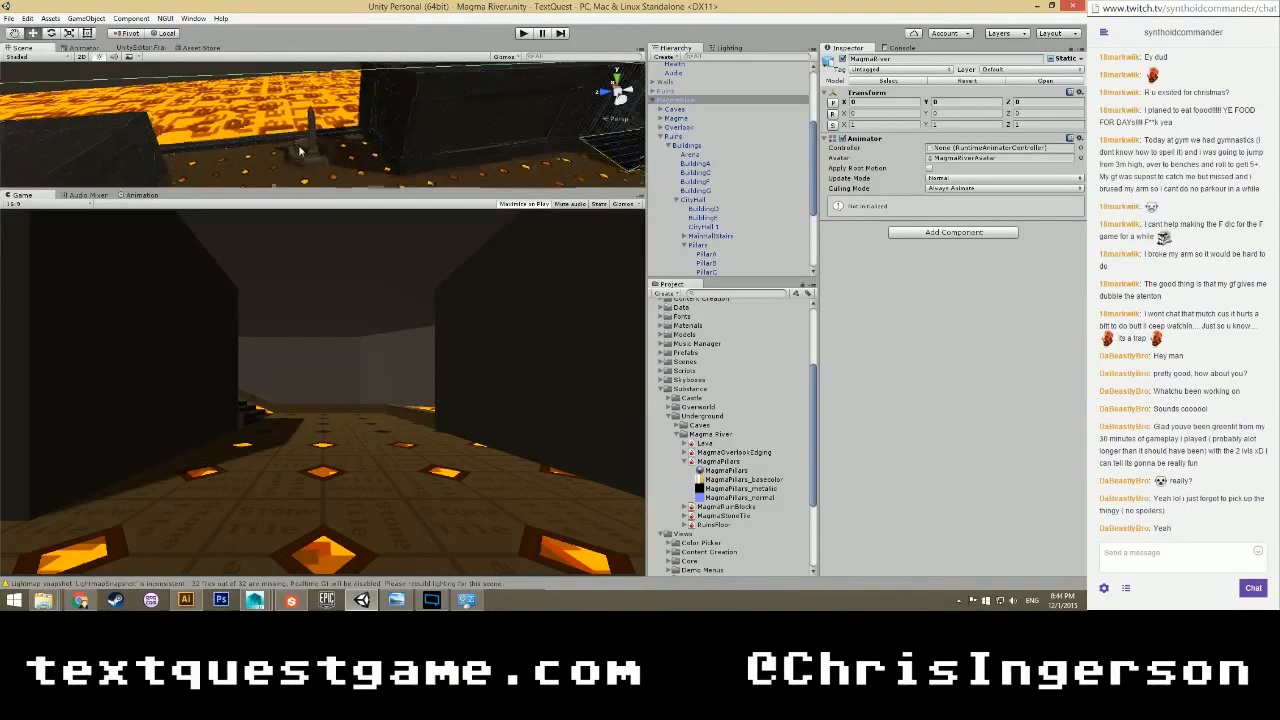
scroll(308, 143, up, 3)
click(313, 136)
click(336, 160)
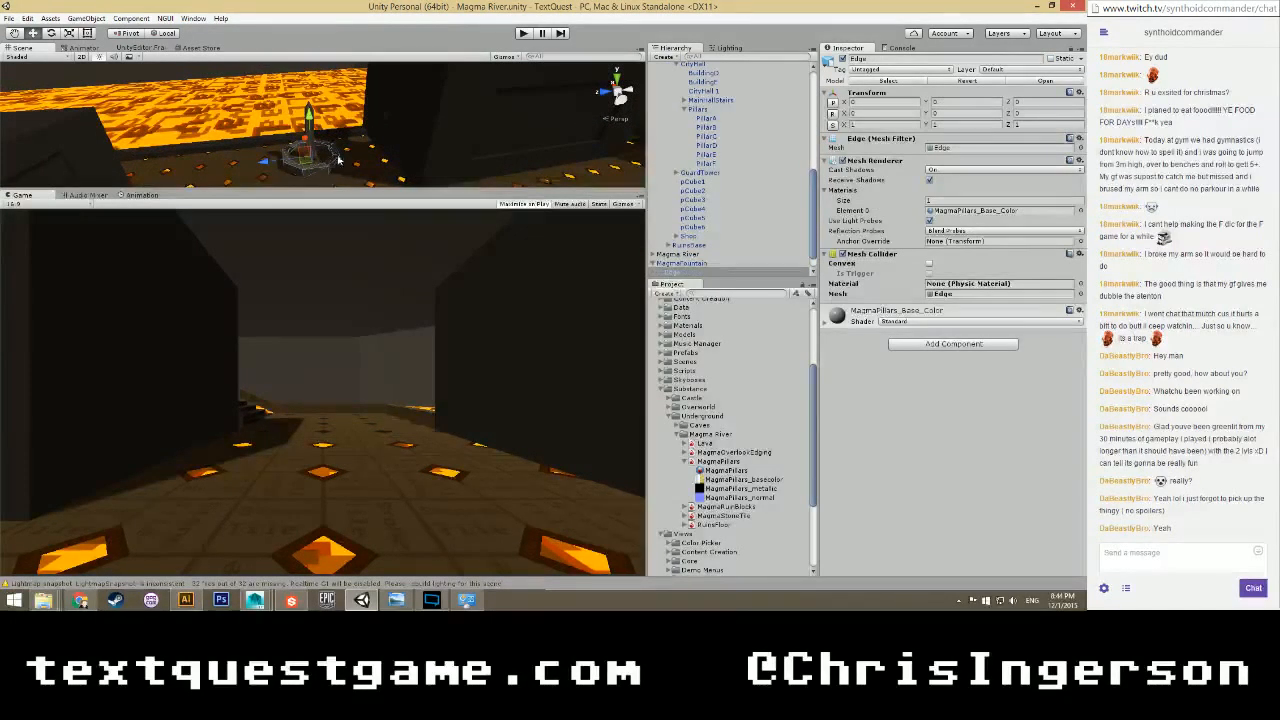
click(952, 211)
click(1079, 210)
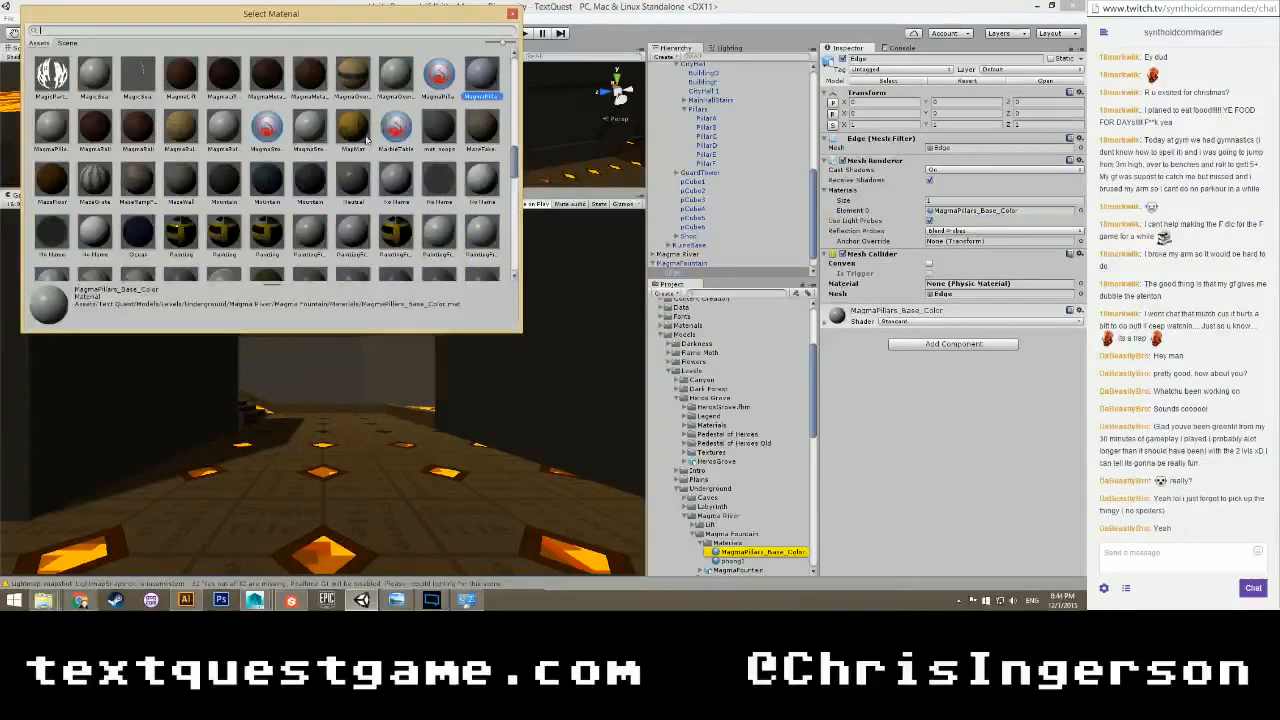
click(438, 80)
click(512, 15)
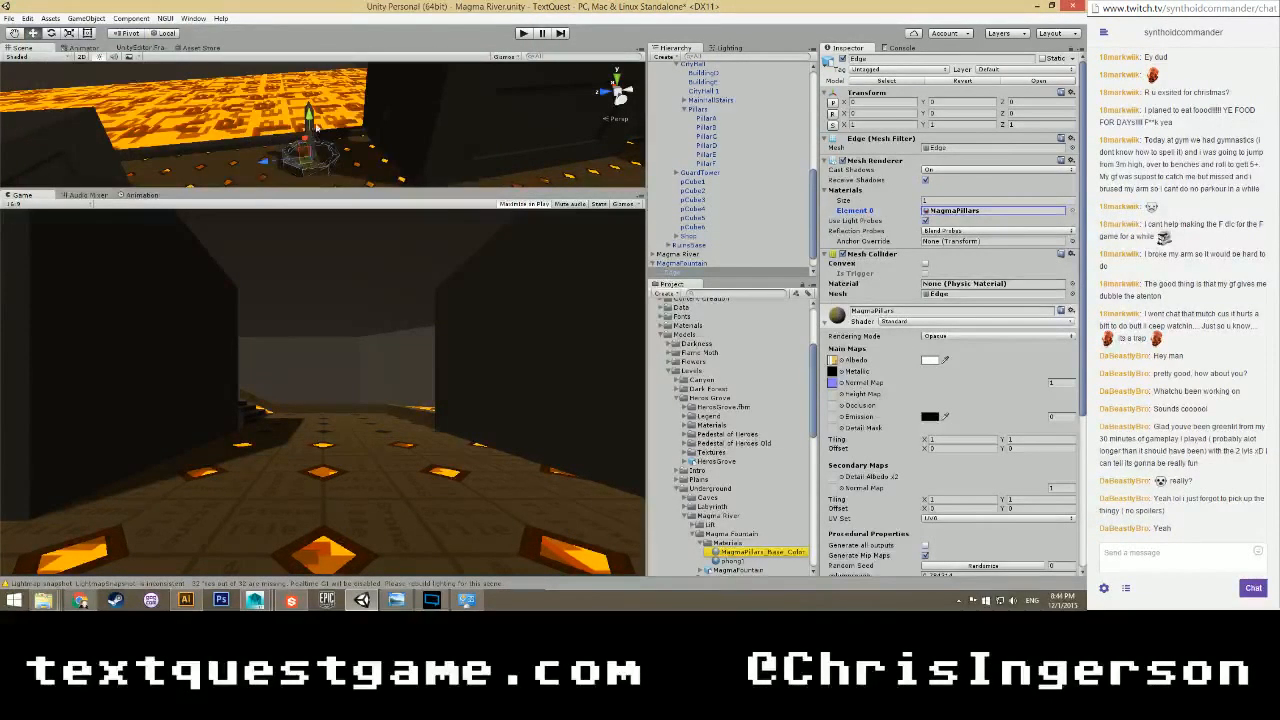
Give the Obelisk the MagmaPillars material too, then start Play mode.
click(460, 121)
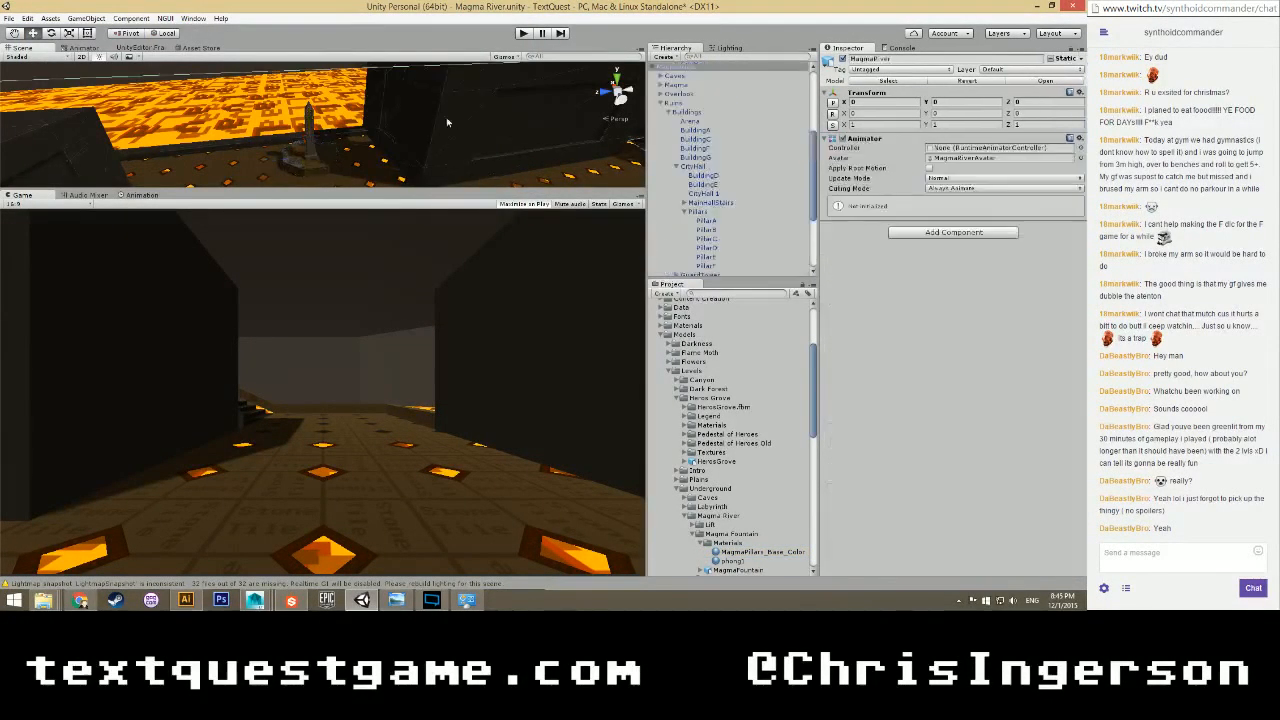
click(312, 114)
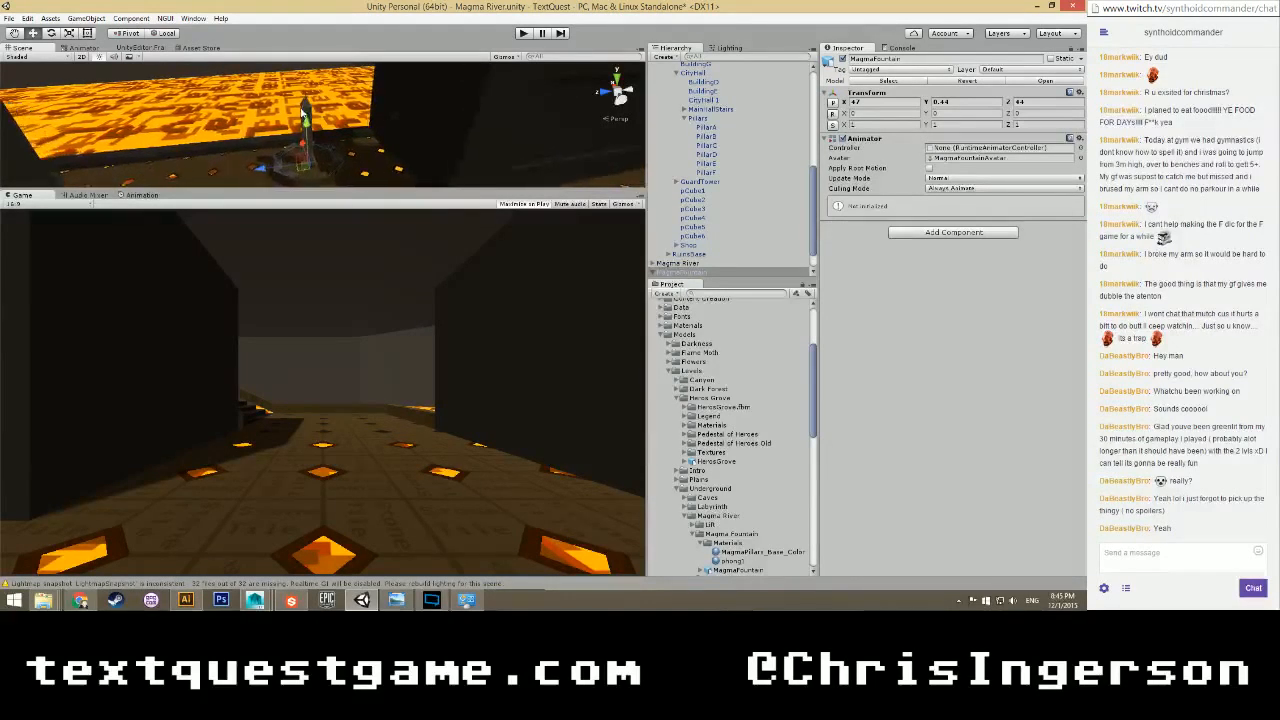
click(307, 110)
click(1079, 211)
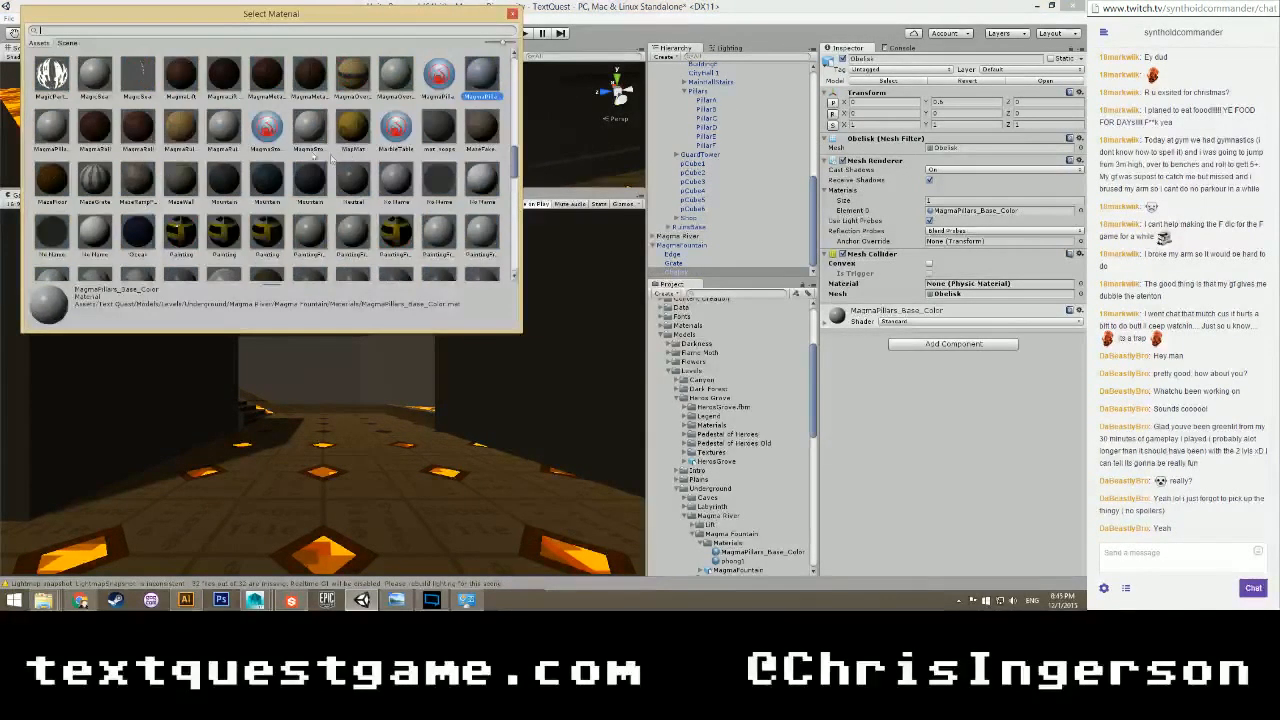
click(438, 78)
click(512, 13)
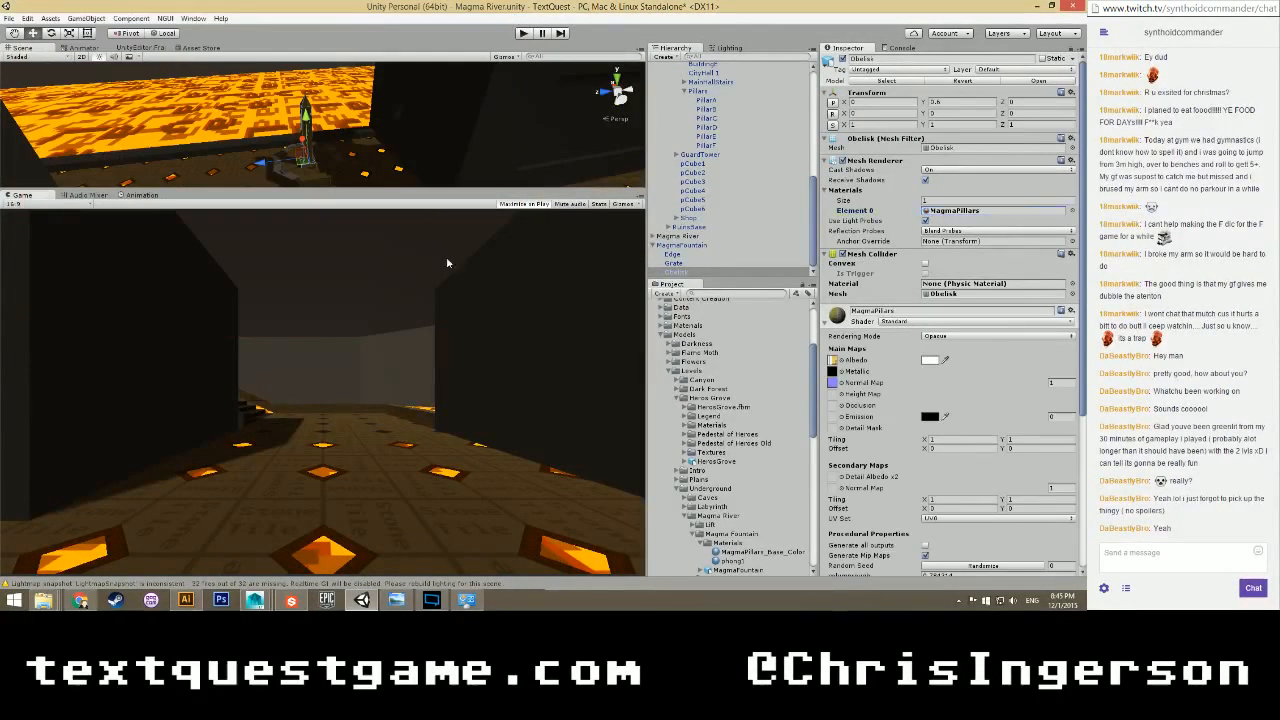
click(692, 209)
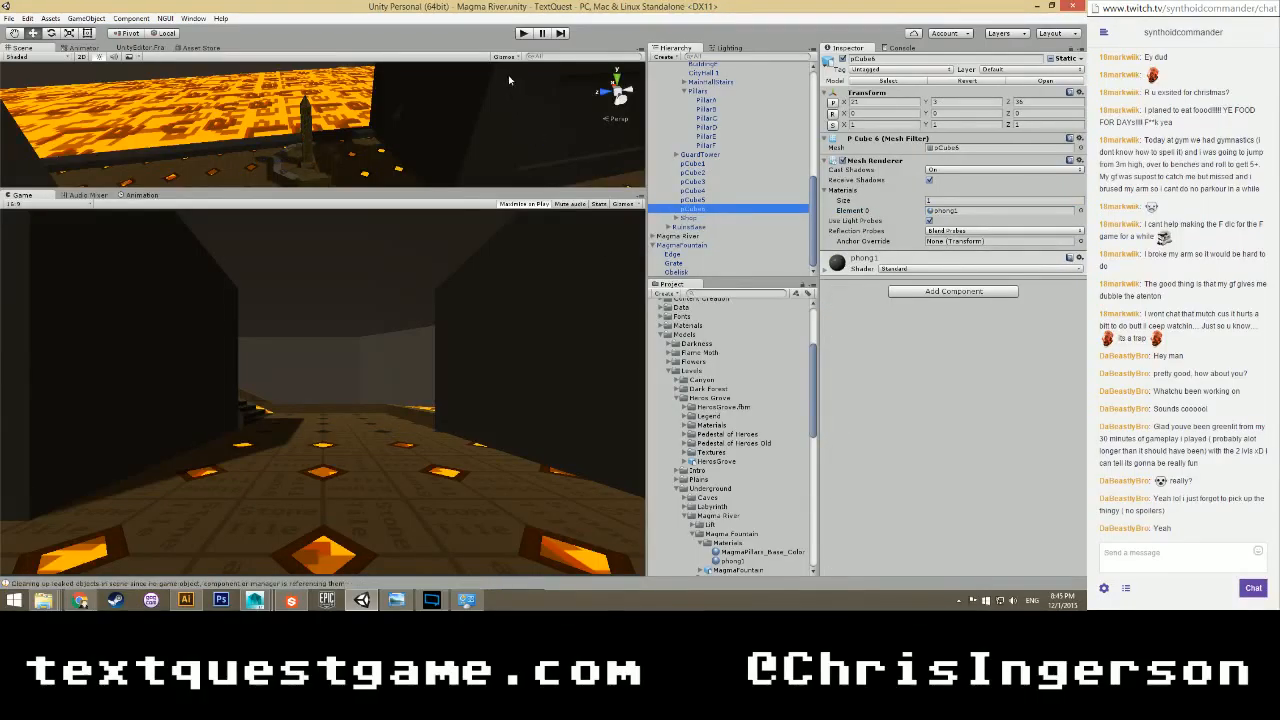
click(526, 33)
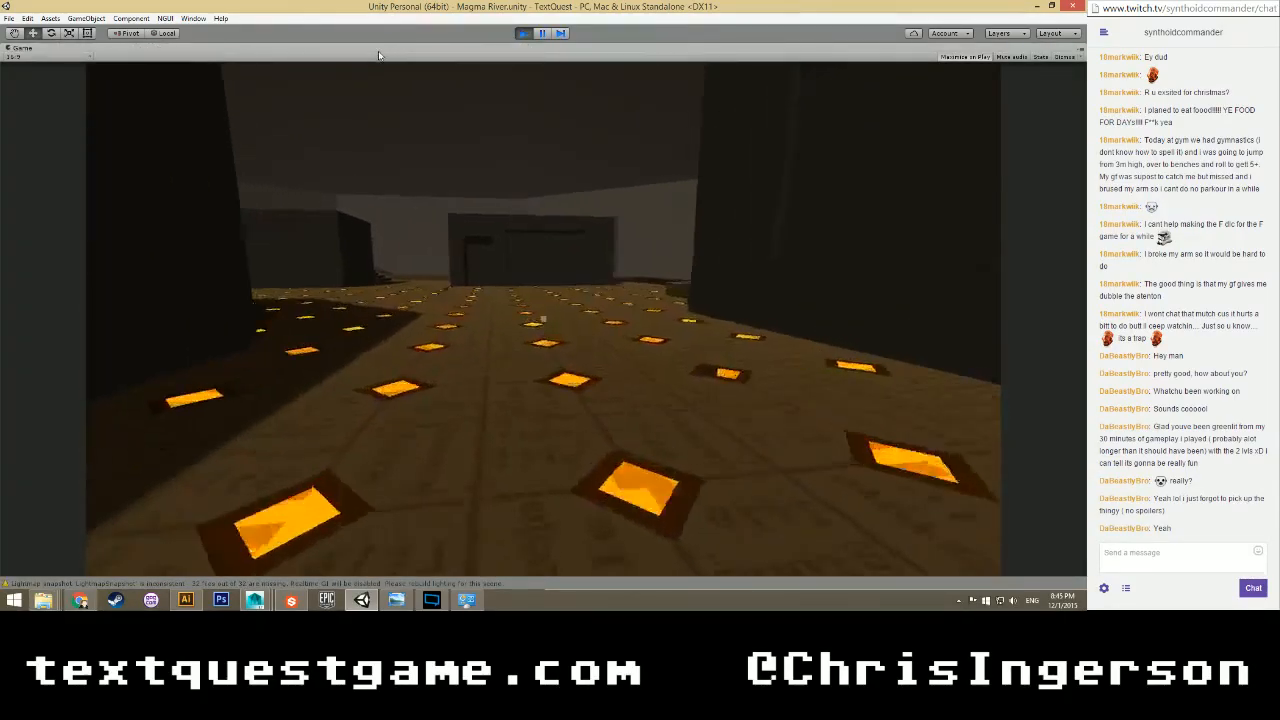
Walk up to the Edge pedestal and circle the obelisk, inspecting its lettered faces.
key(w)
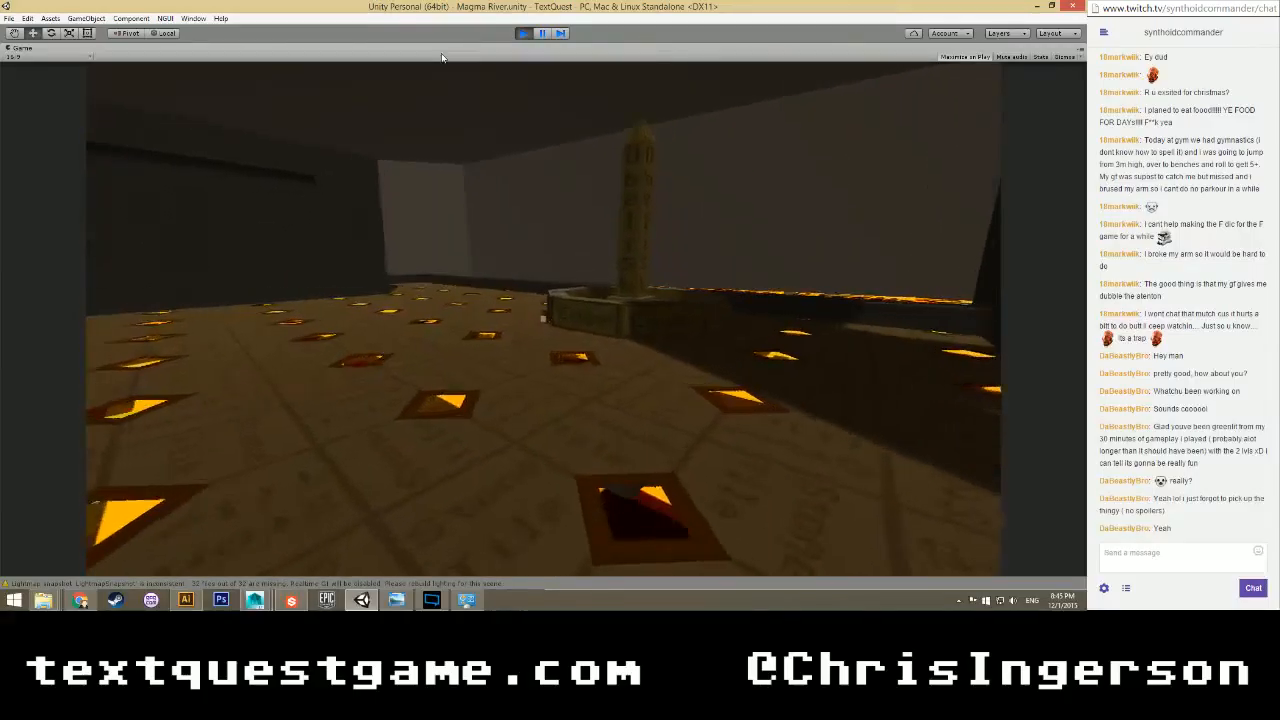
key(w)
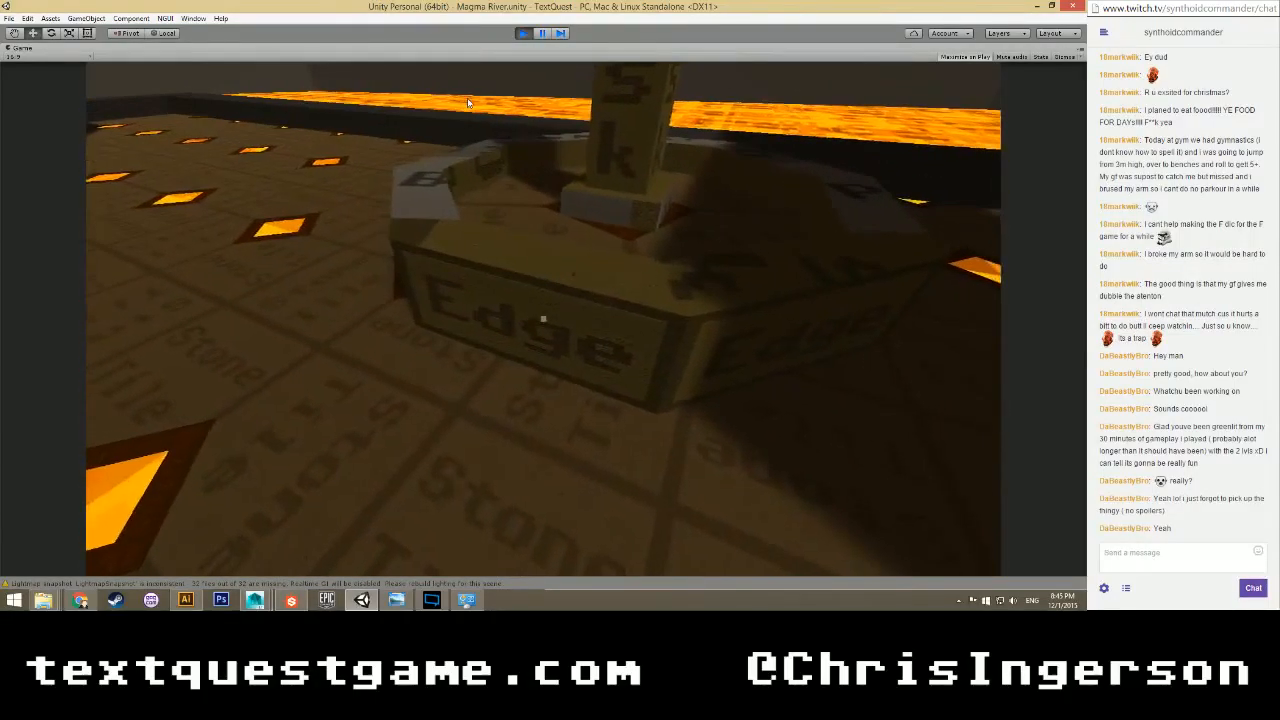
key(a)
key(d)
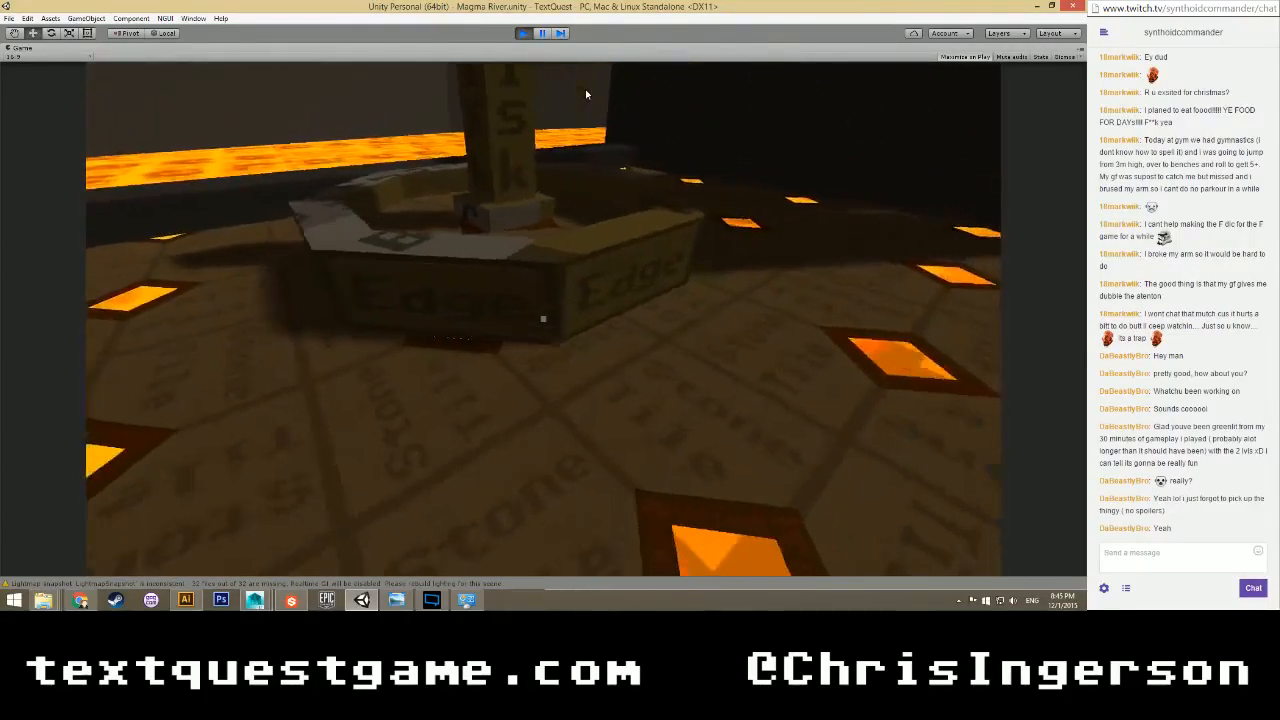
key(w)
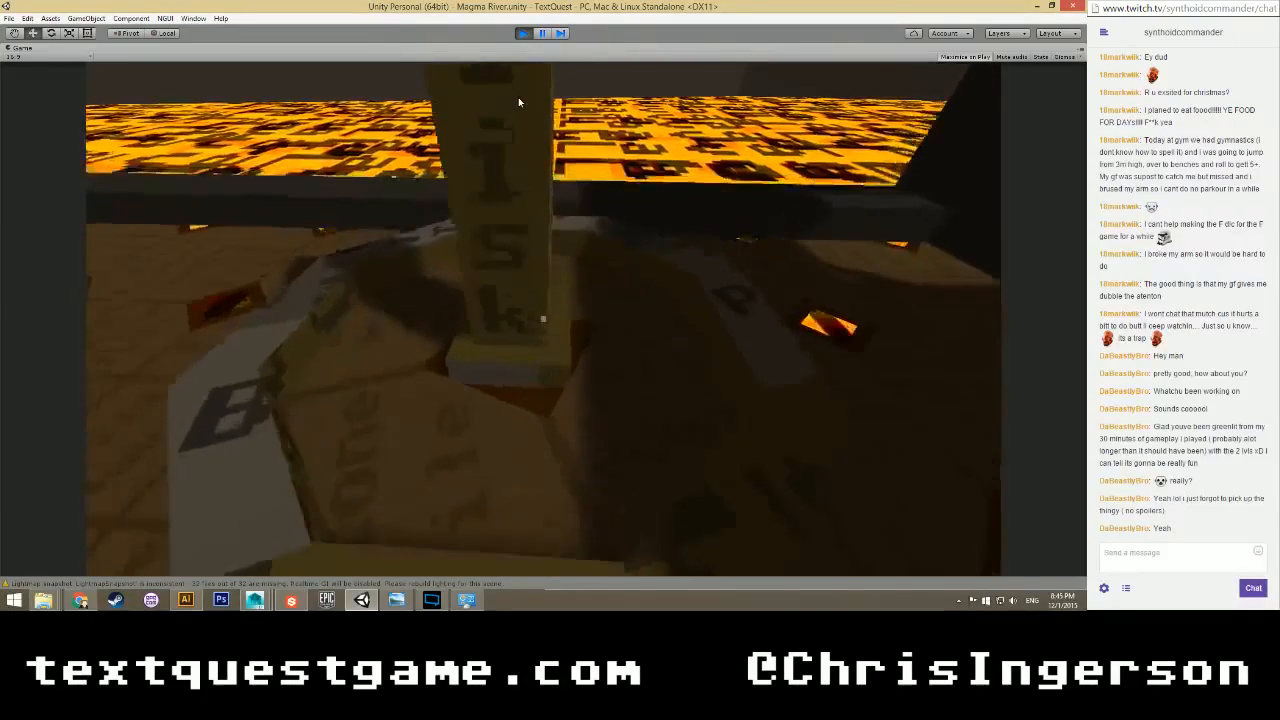
key(d)
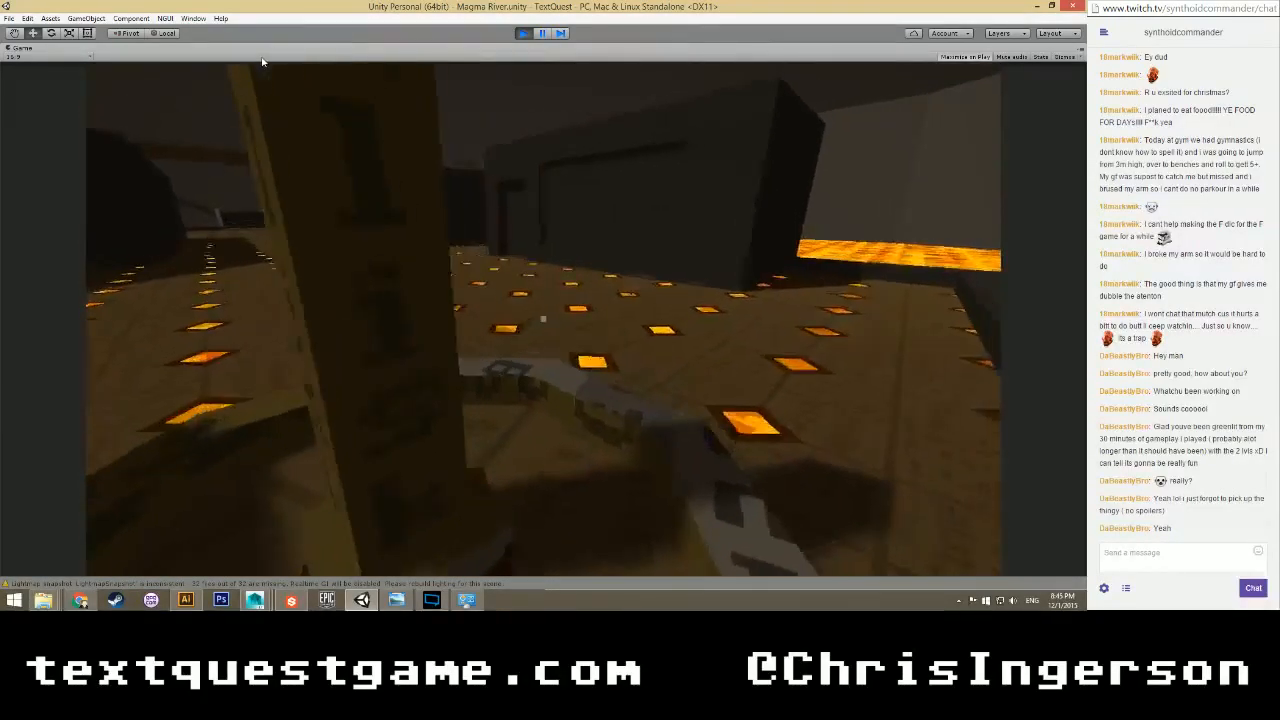
key(s)
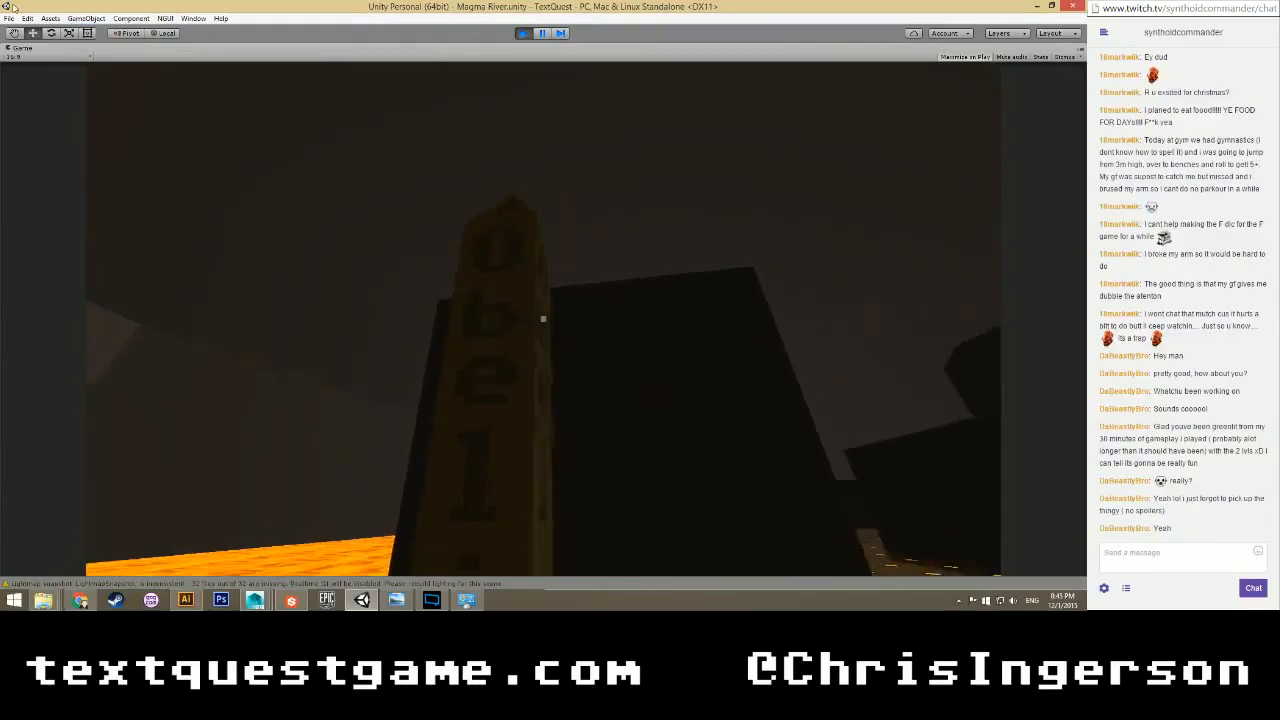
key(s)
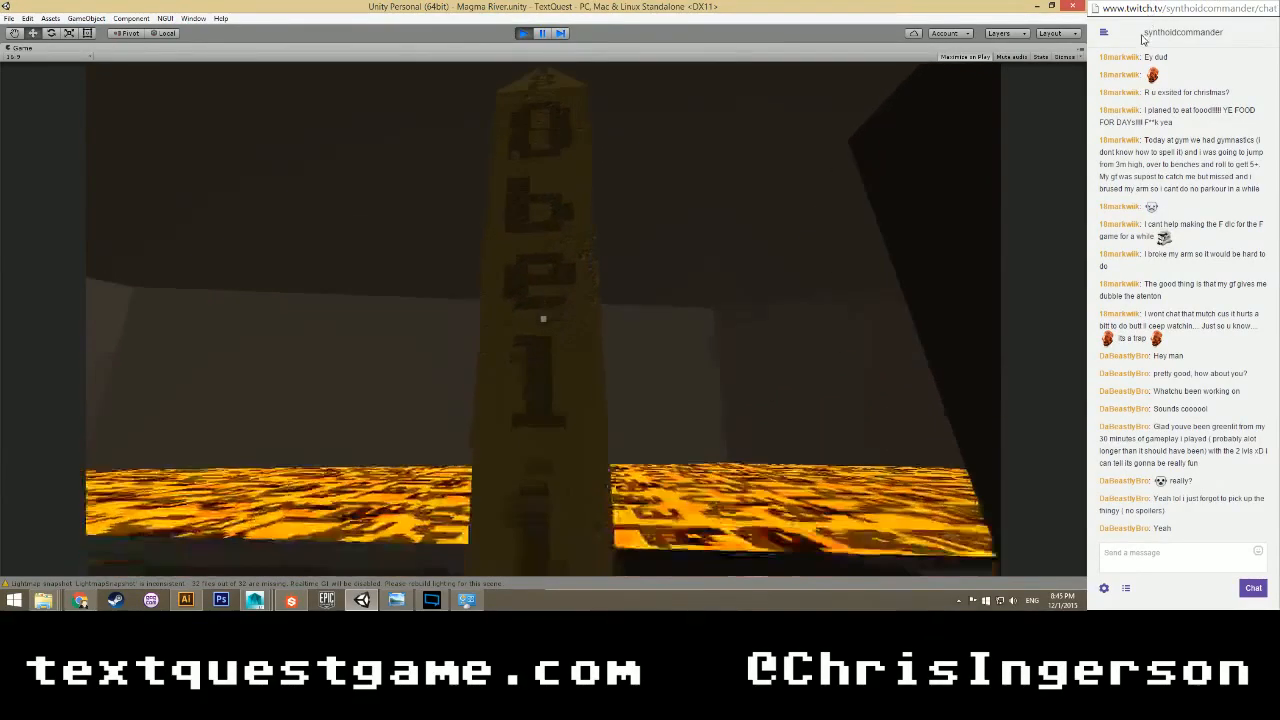
key(d)
key(s)
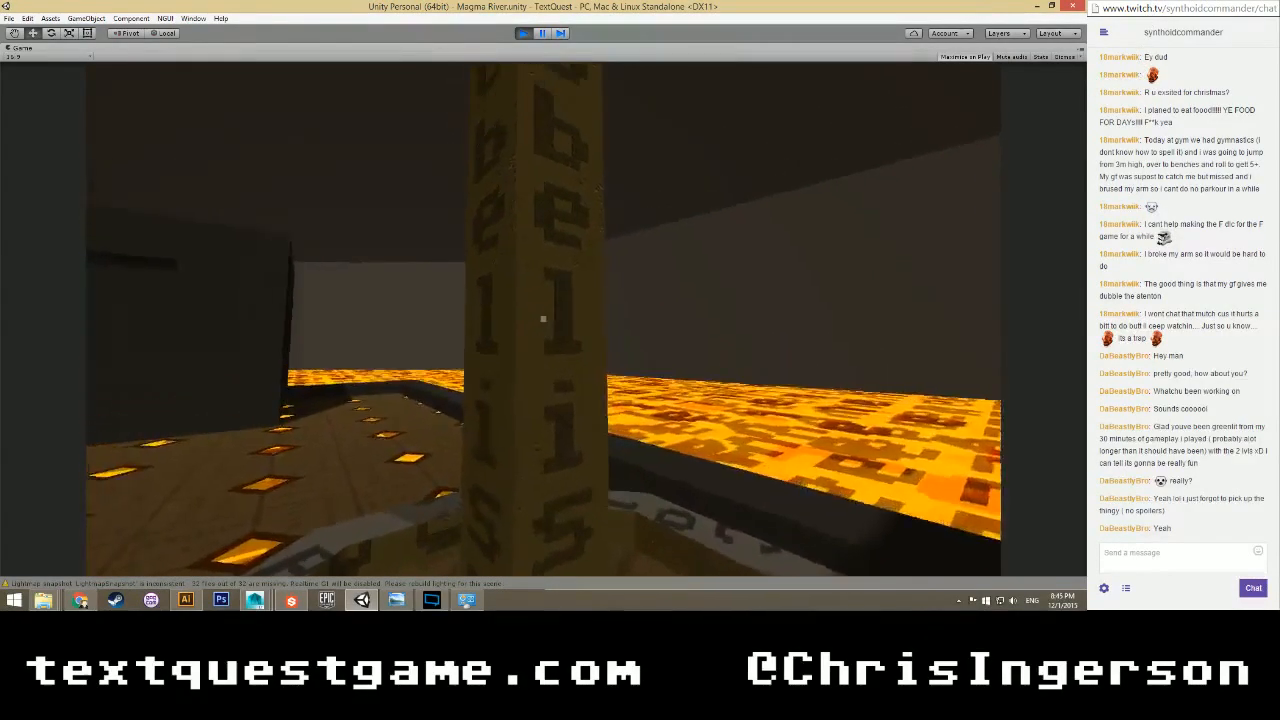
key(w)
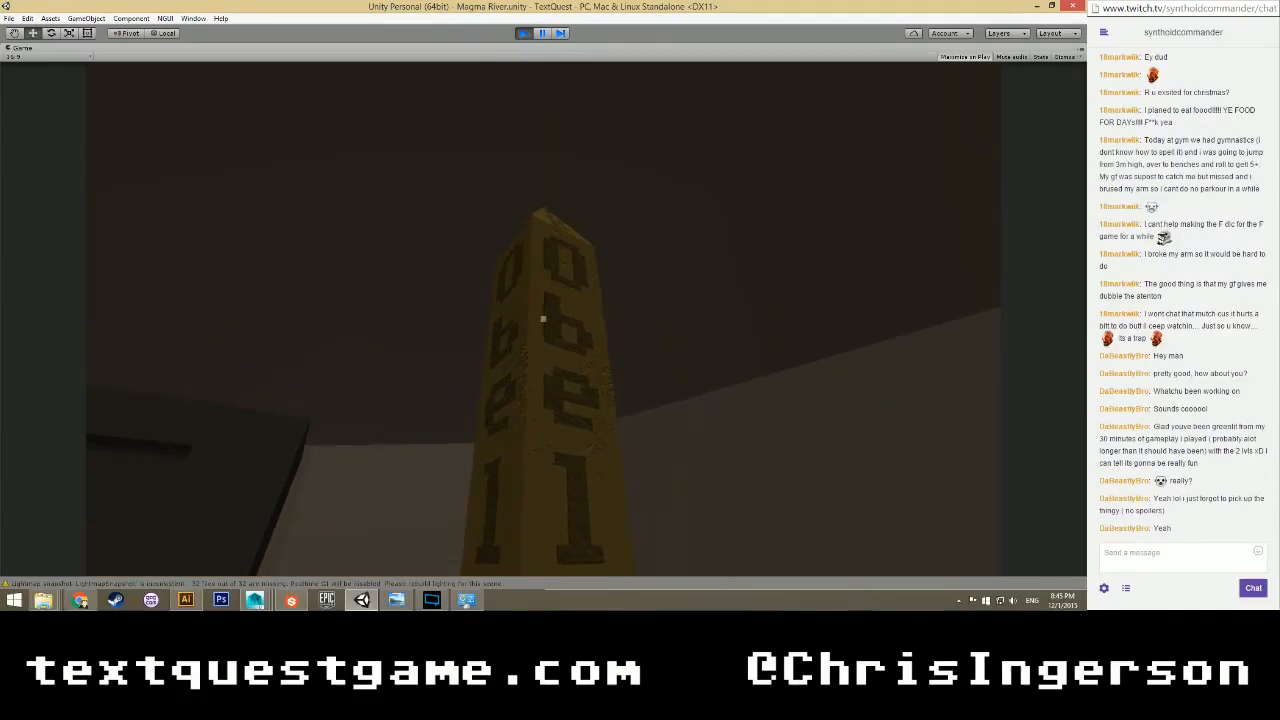
key(s)
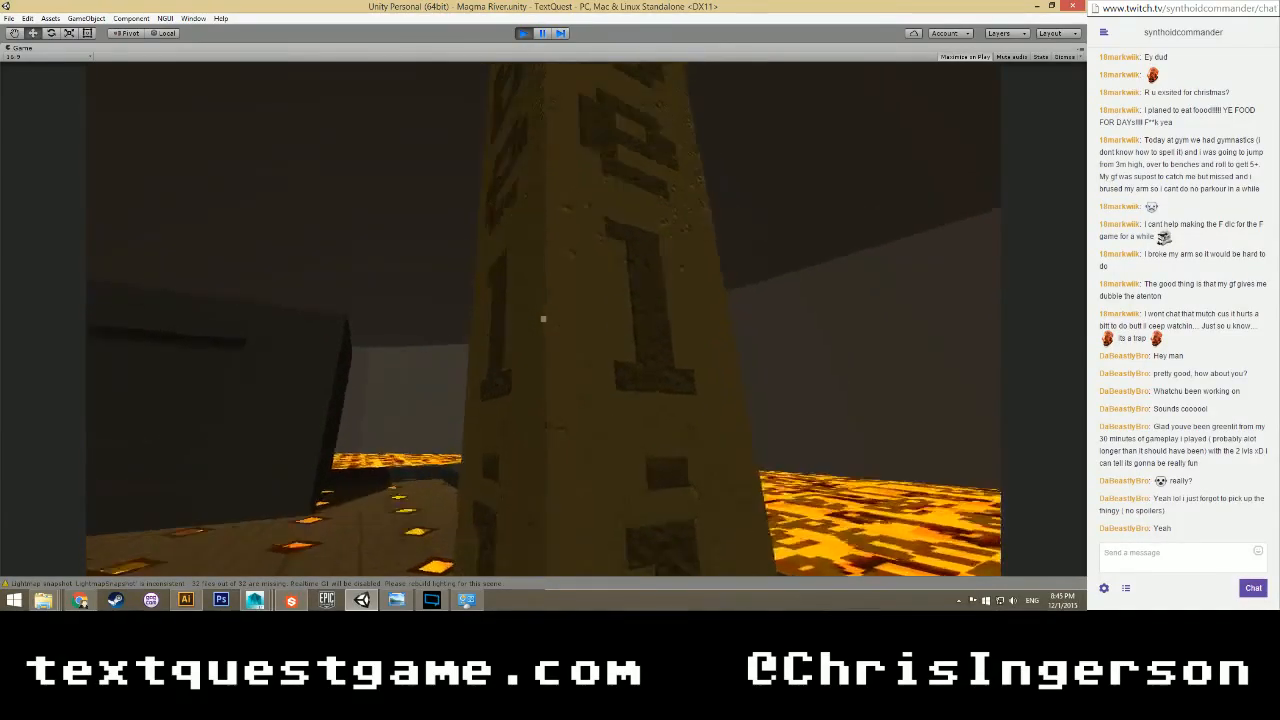
key(w)
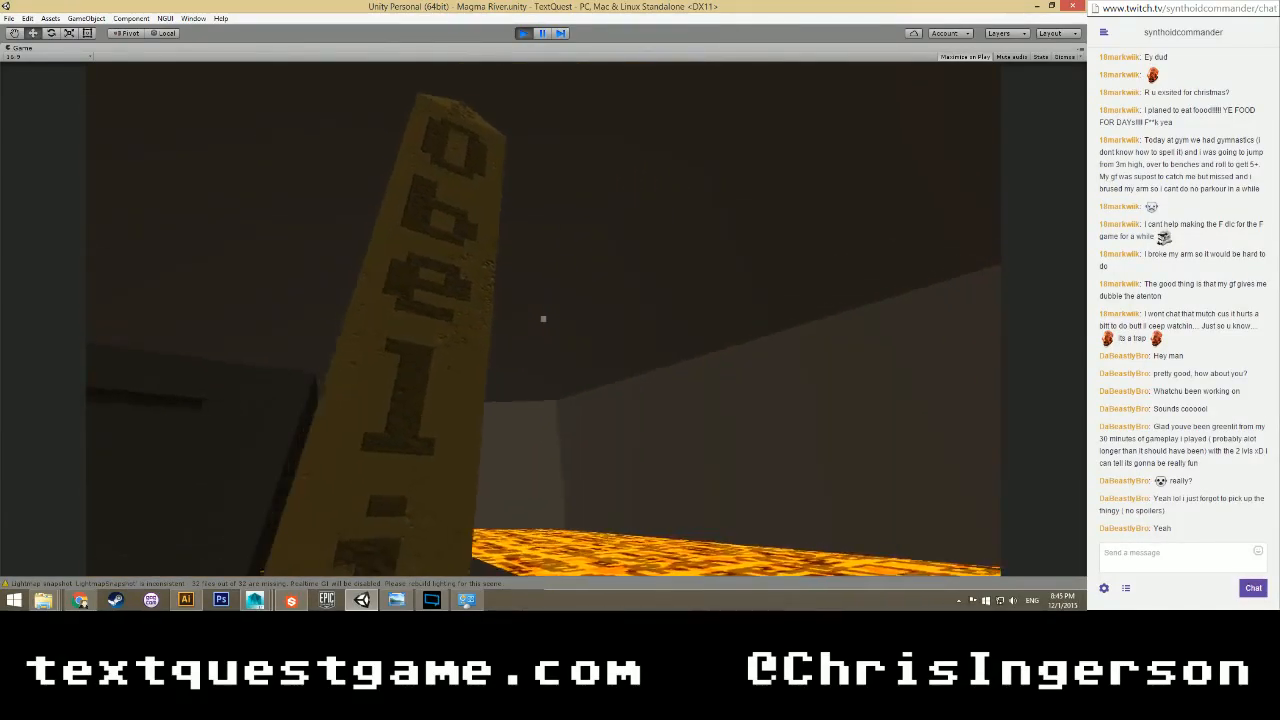
key(s)
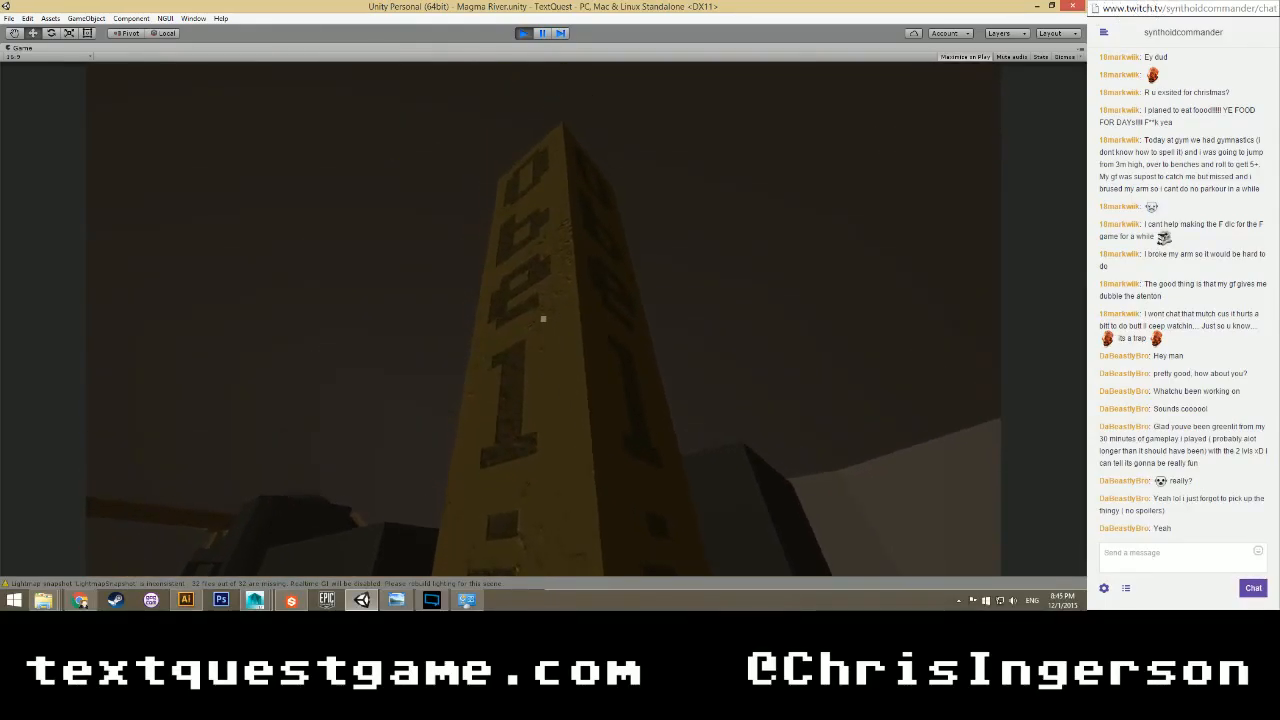
key(d)
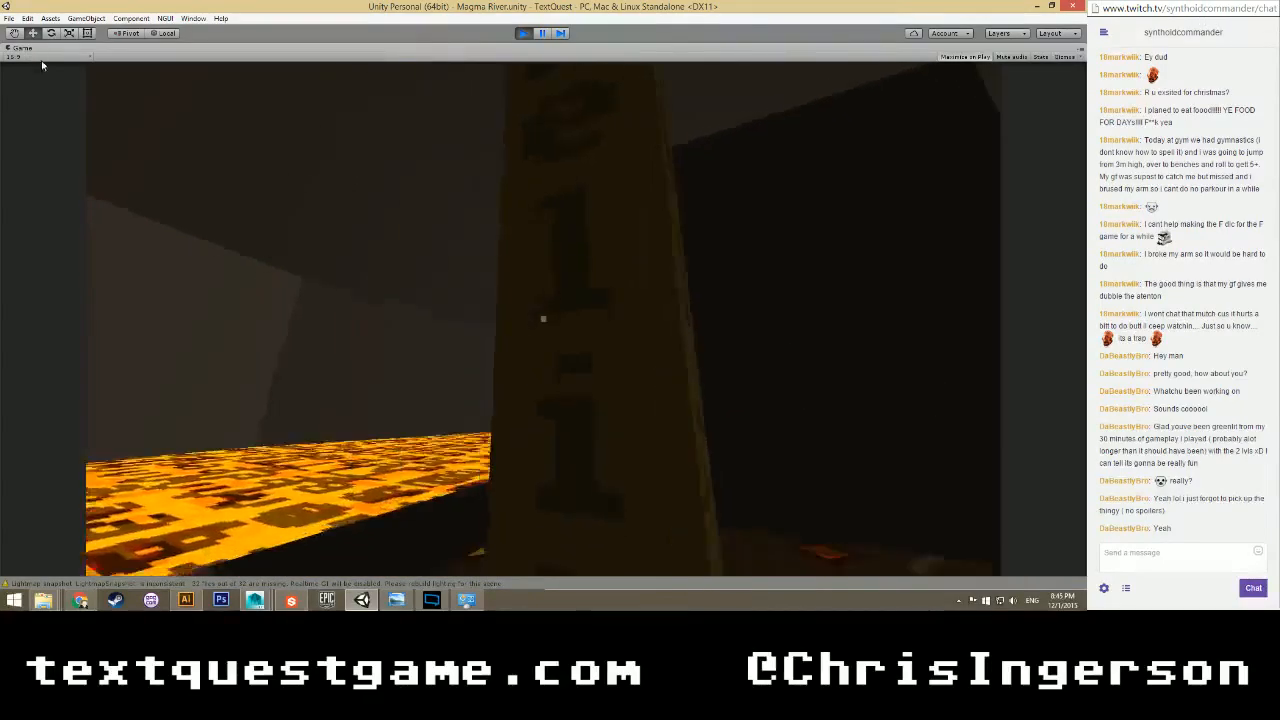
key(s)
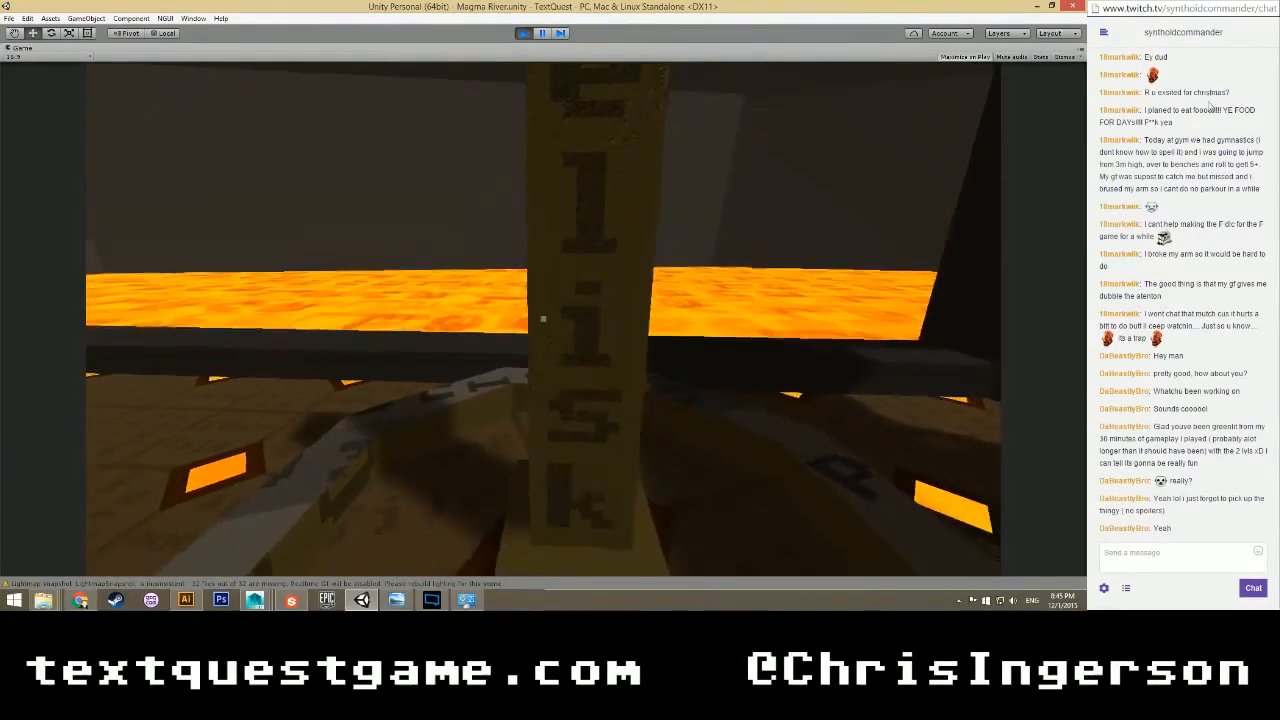
key(s)
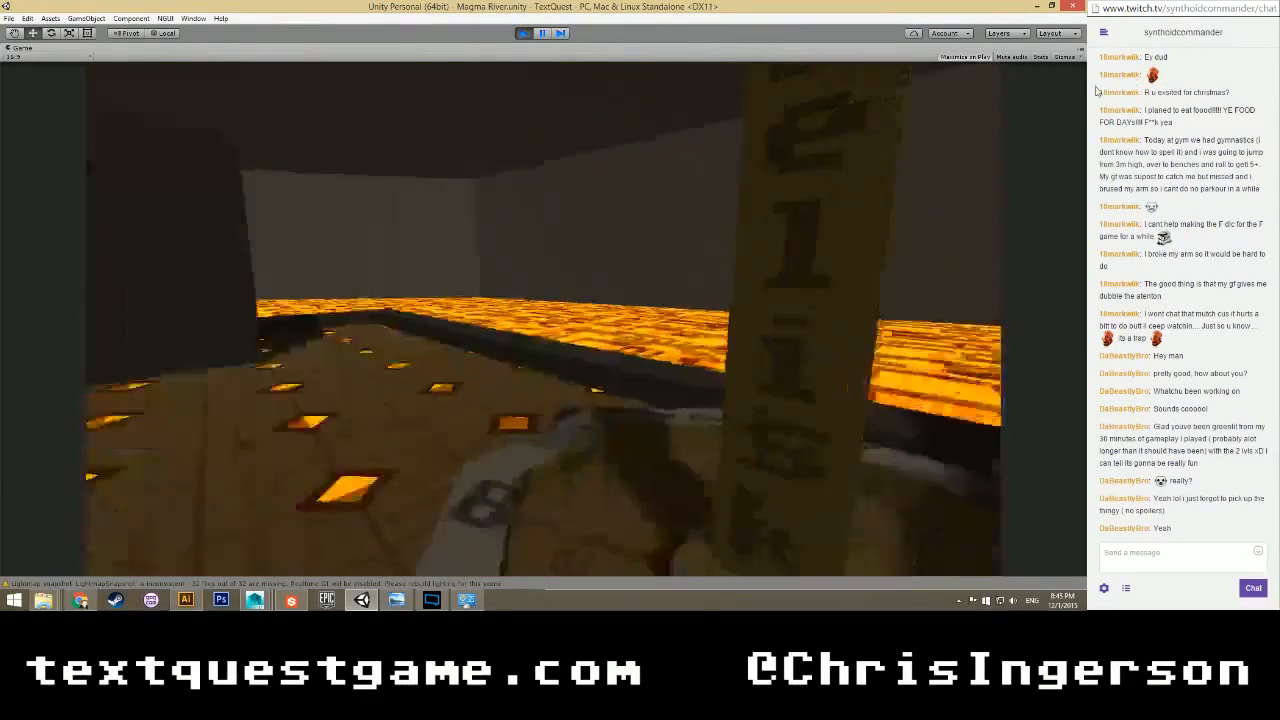
Climb over the Edge block and circle it and the Obelisk, then walk across the lava floor.
key(w)
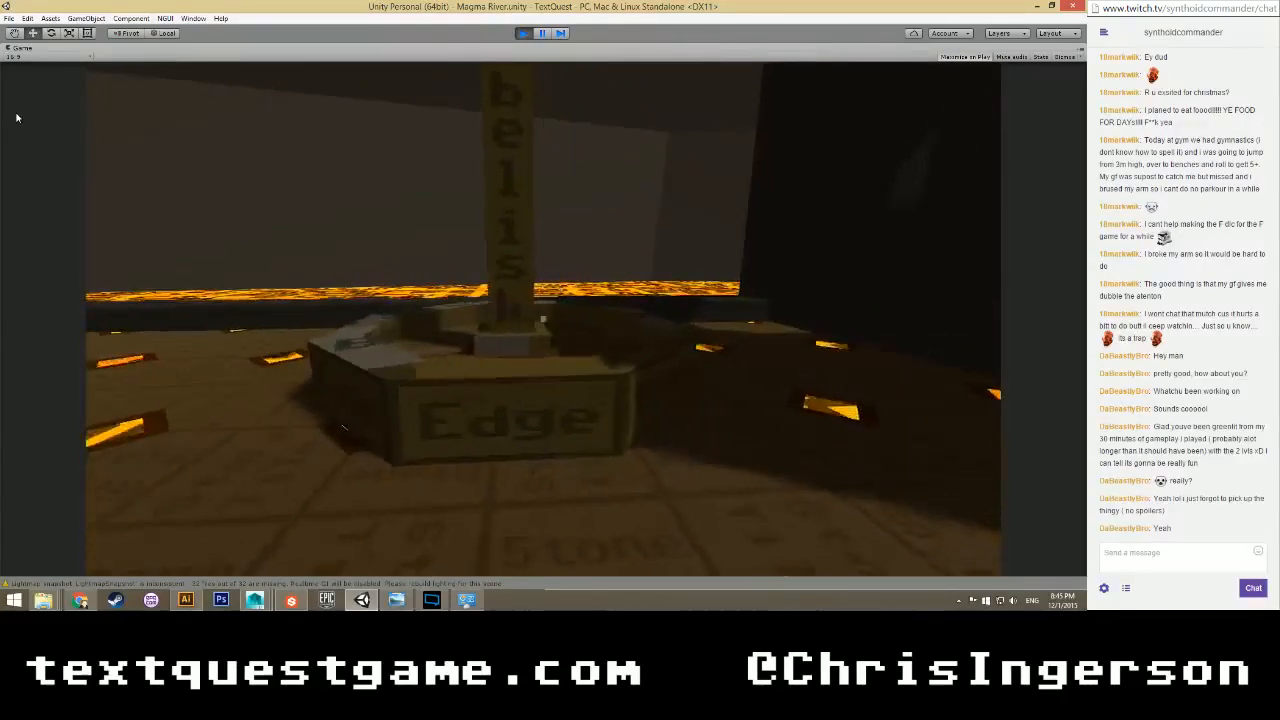
key(space)
key(w)
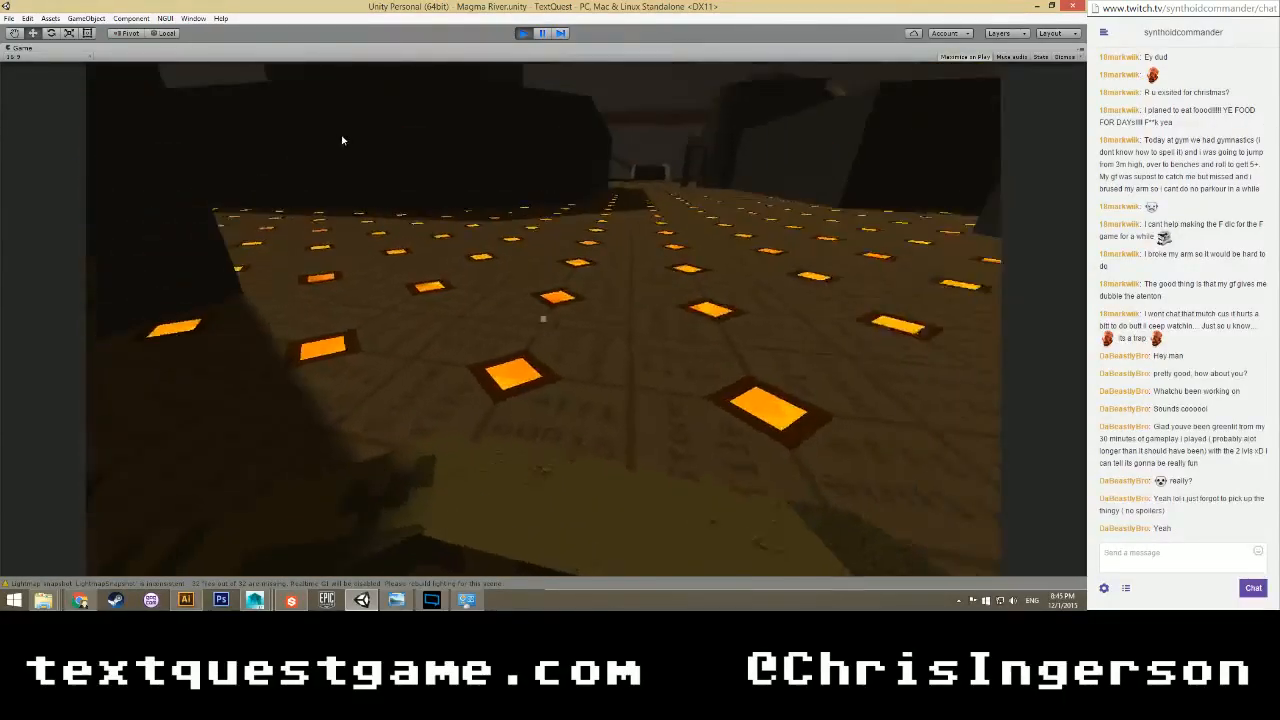
key(w)
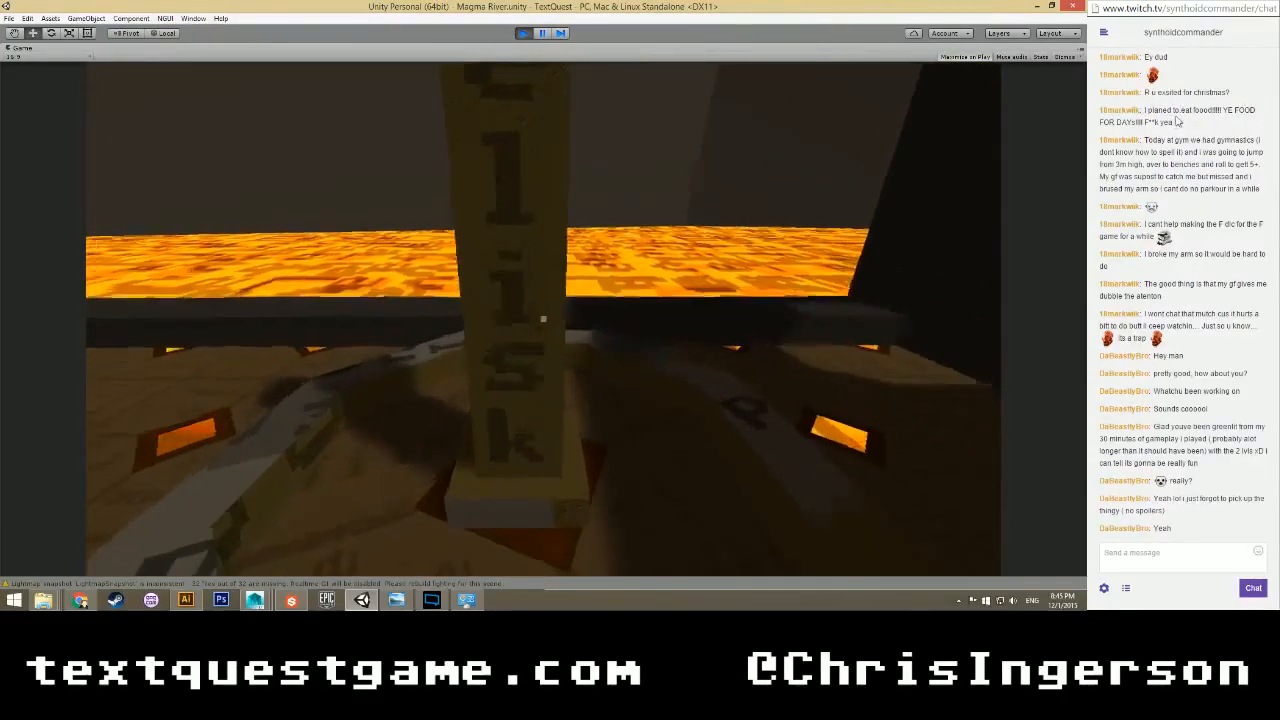
key(s)
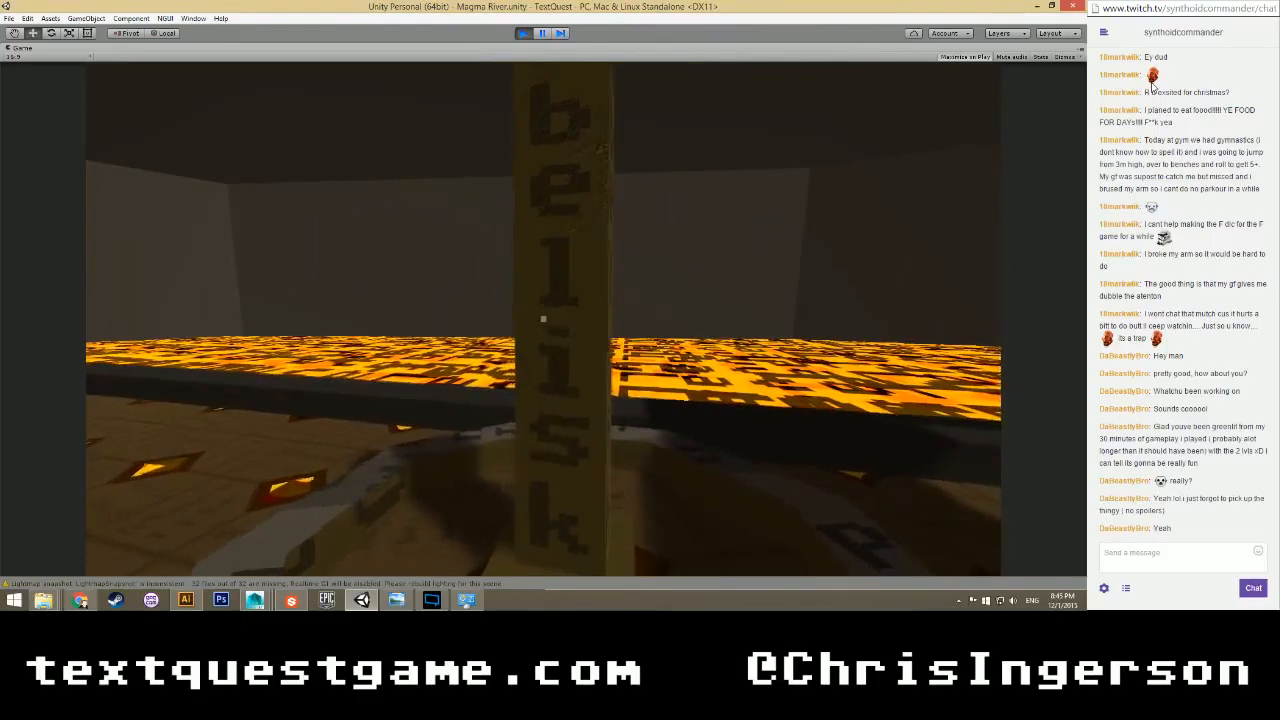
key(s)
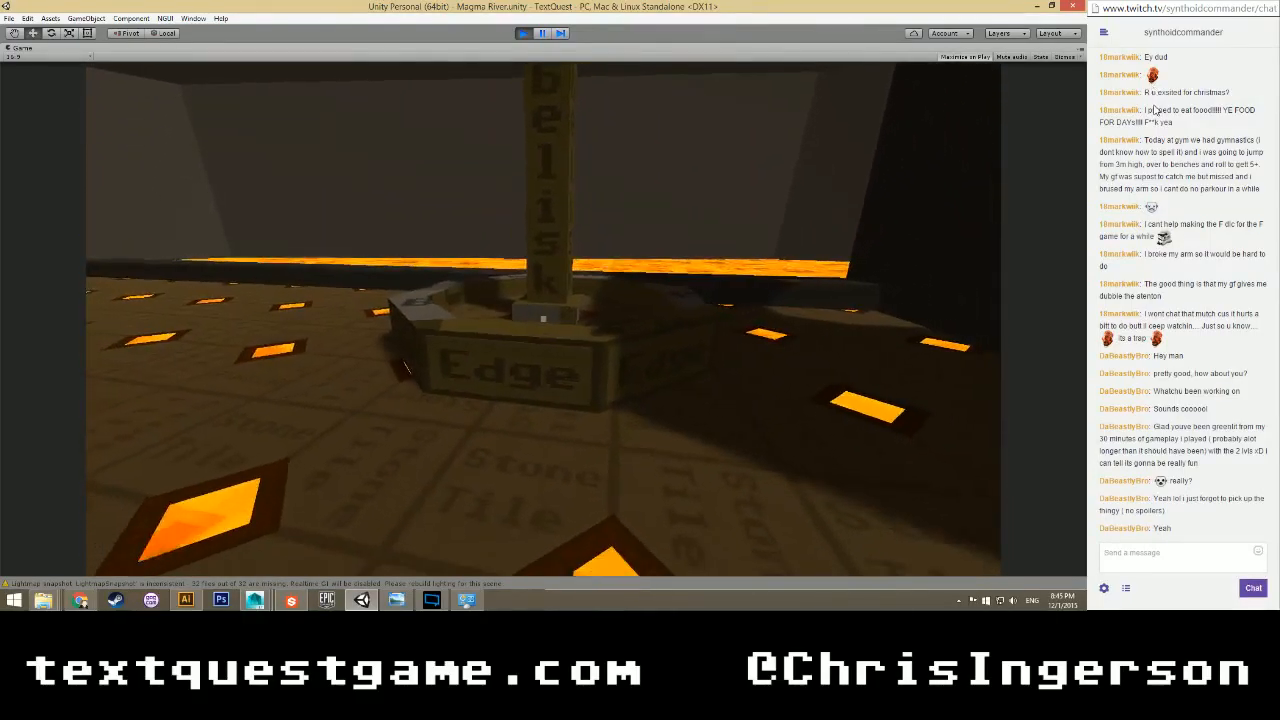
key(s)
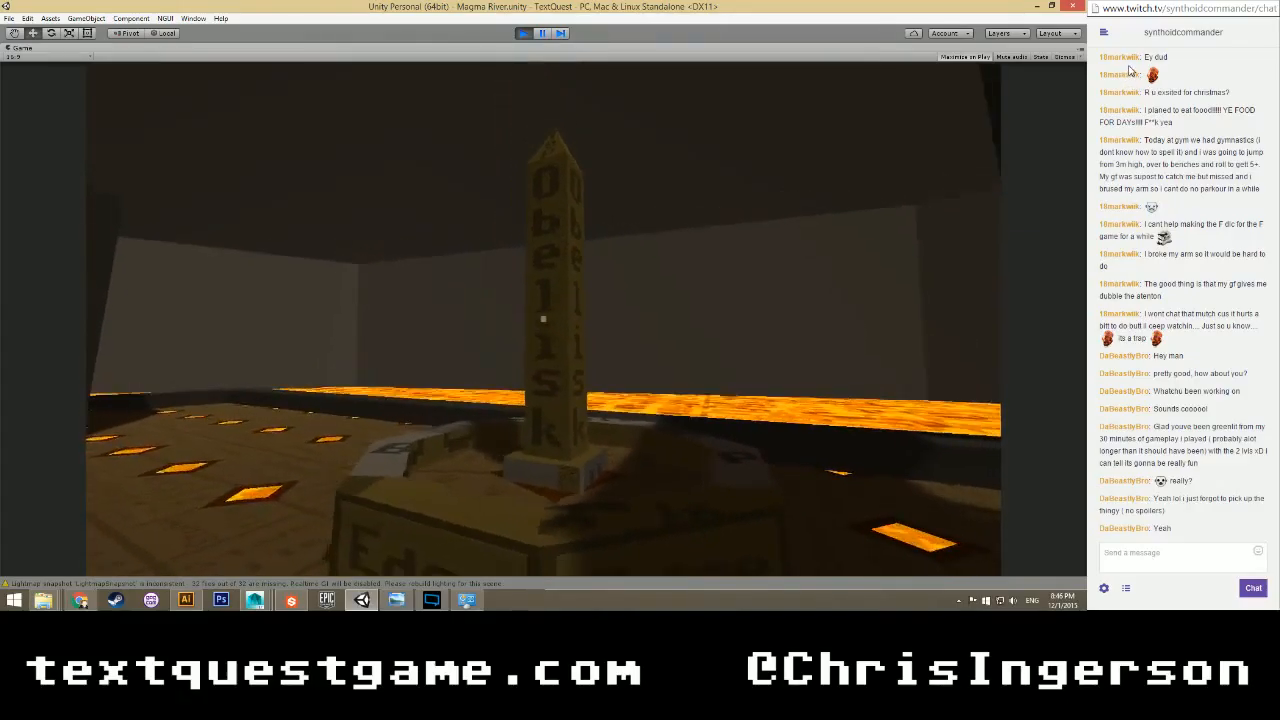
key(w)
key(d)
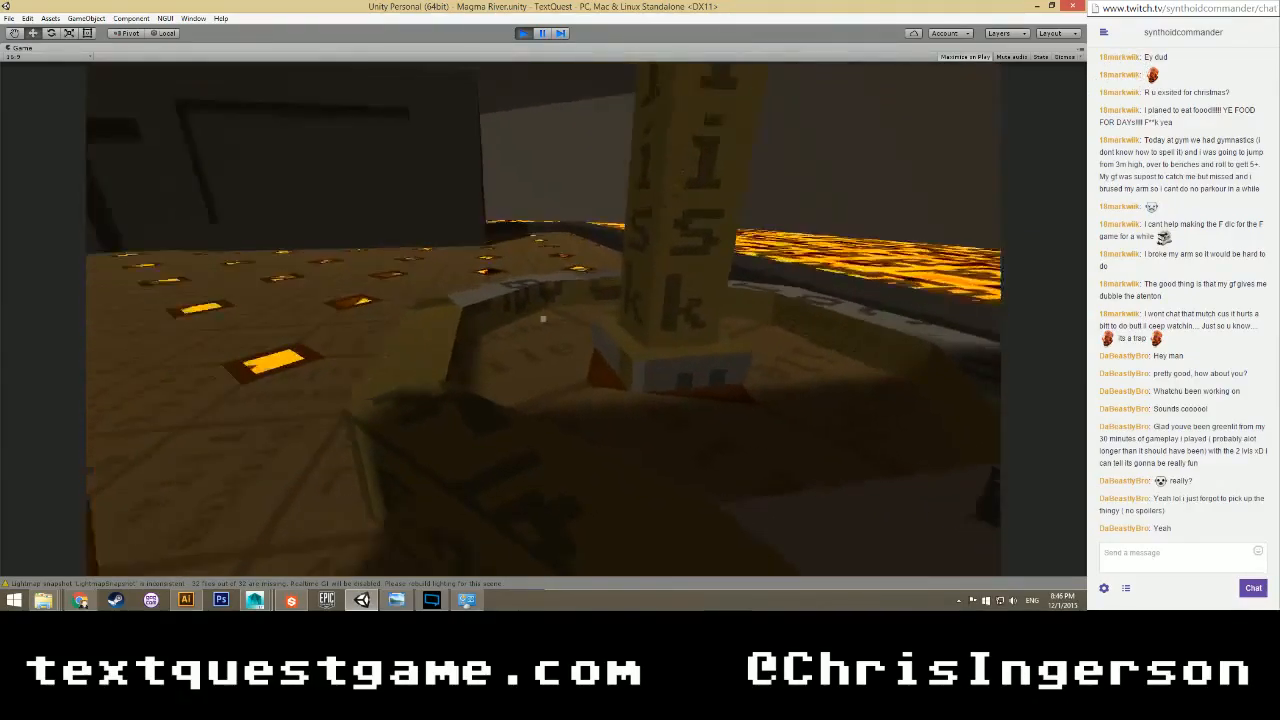
key(d)
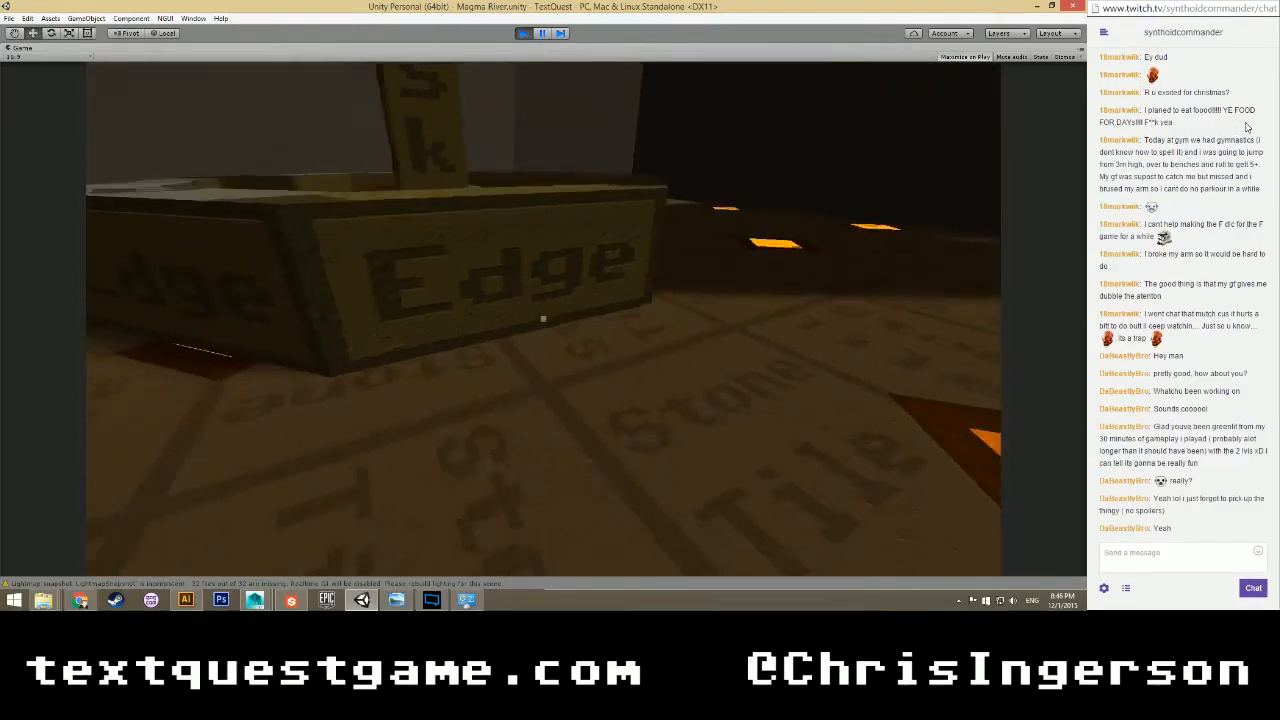
key(d)
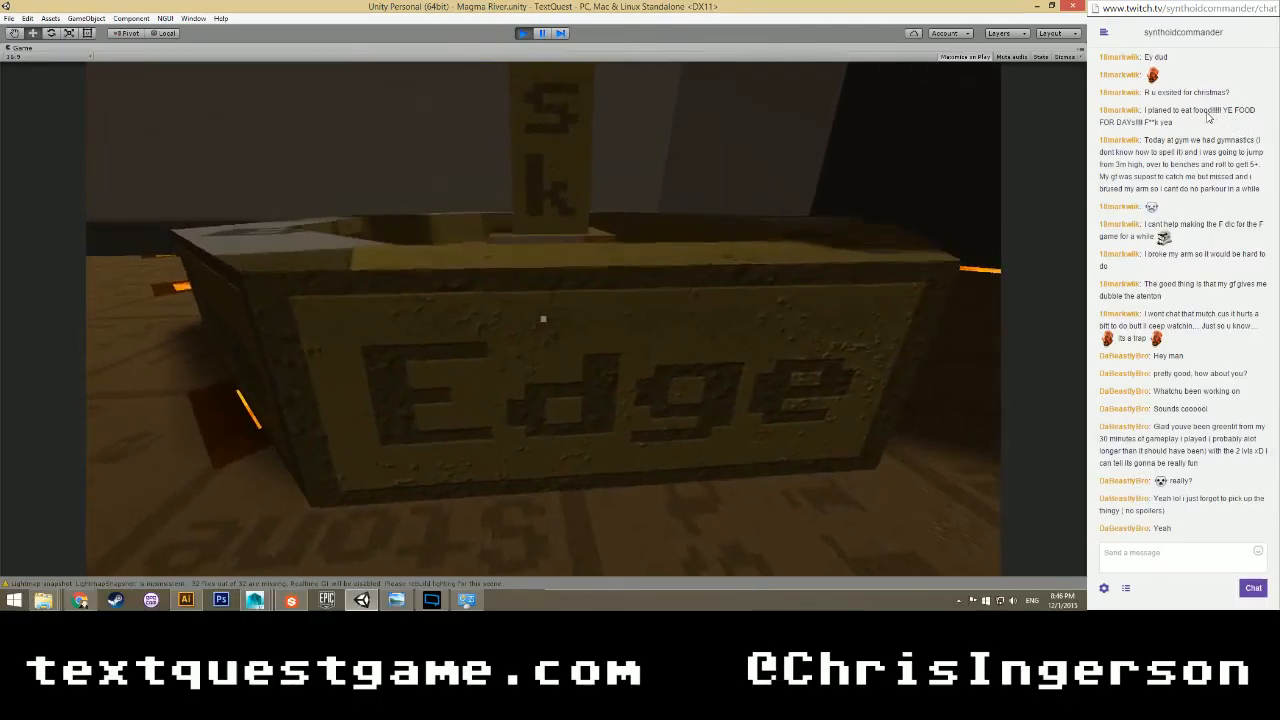
key(d)
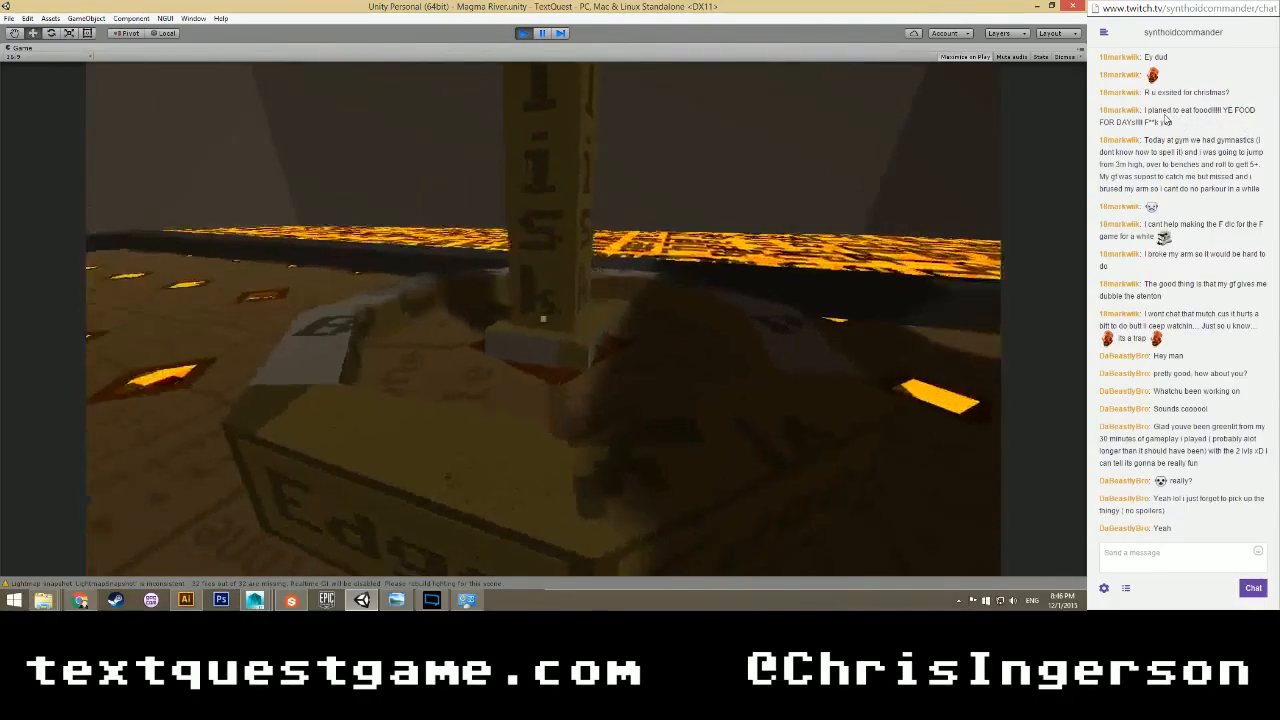
key(a)
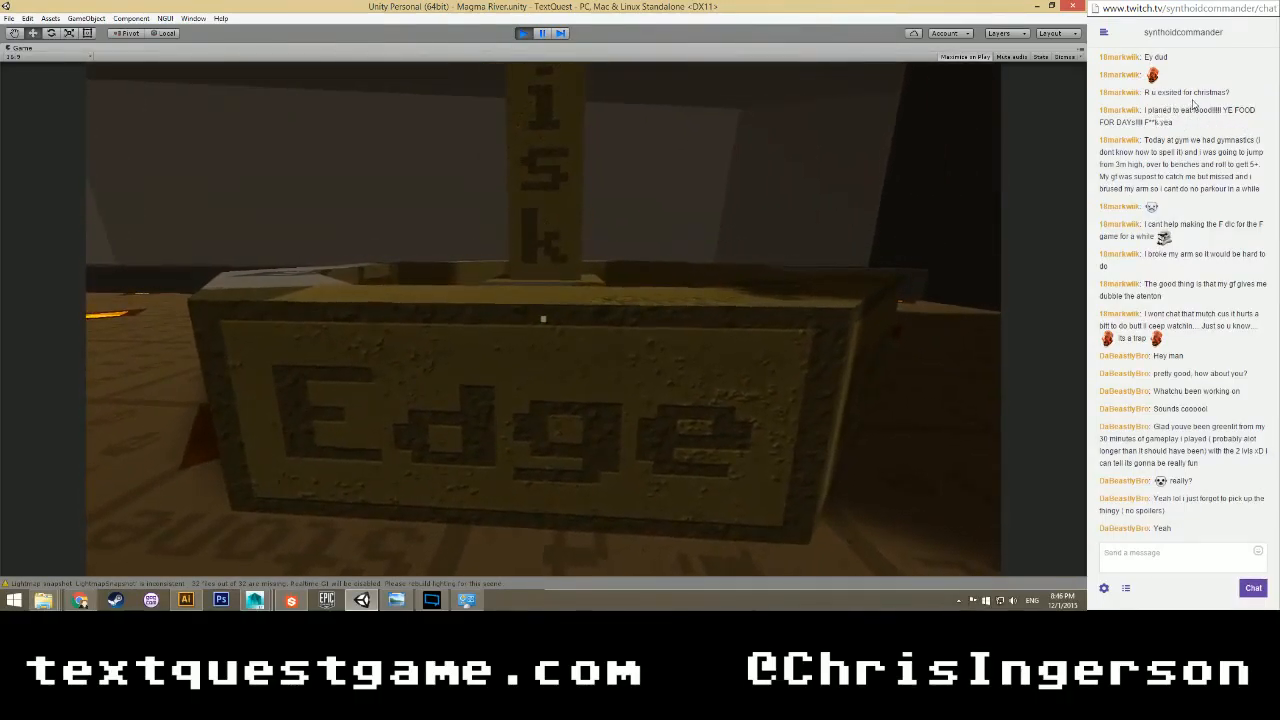
key(a)
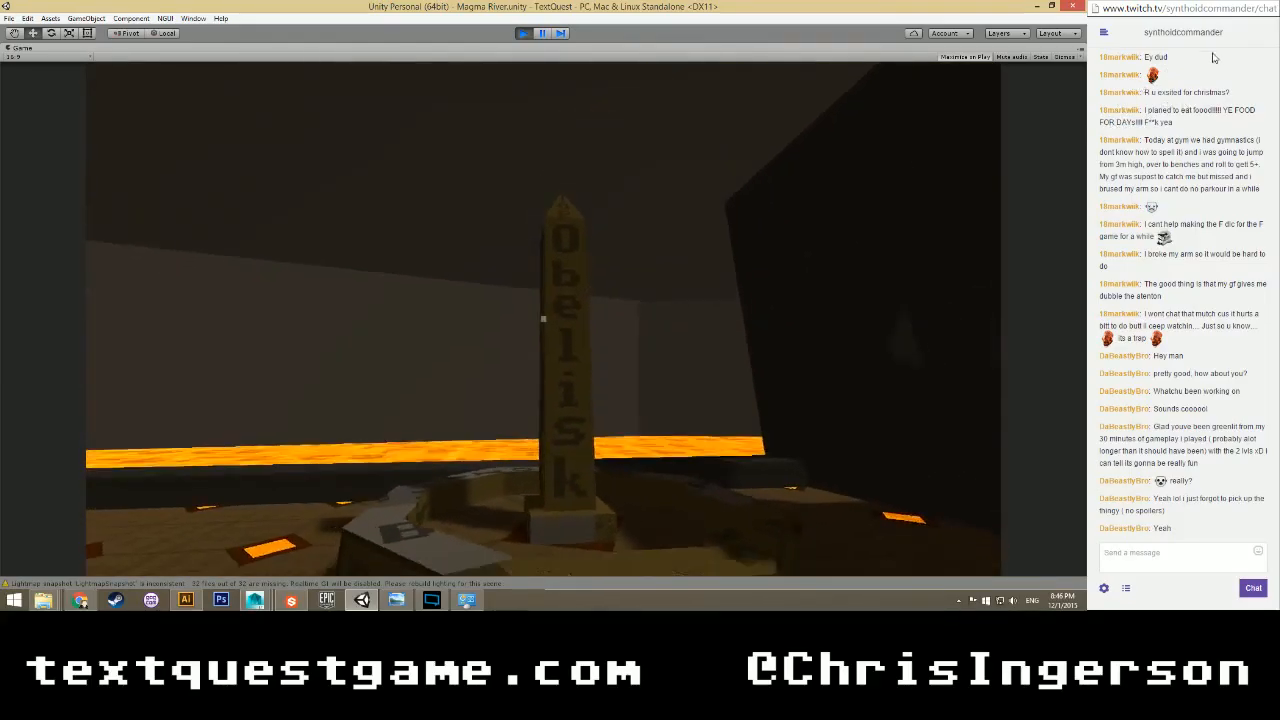
key(w)
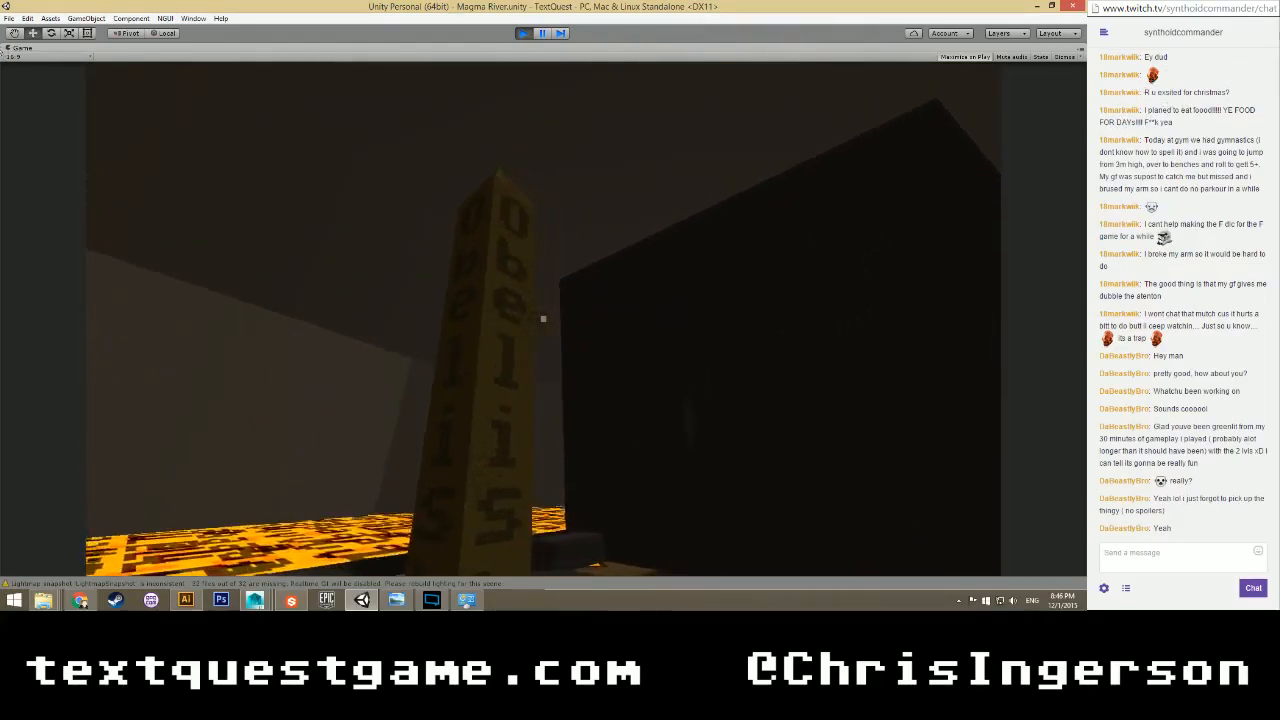
key(d)
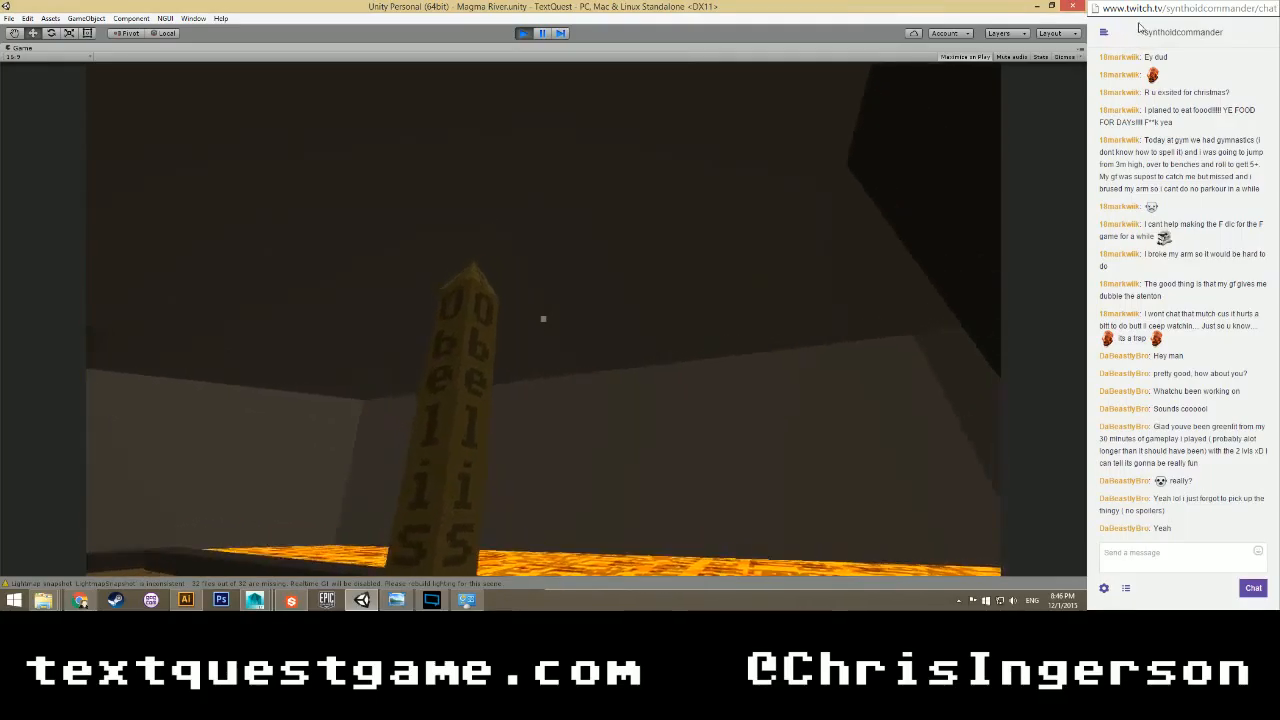
key(a)
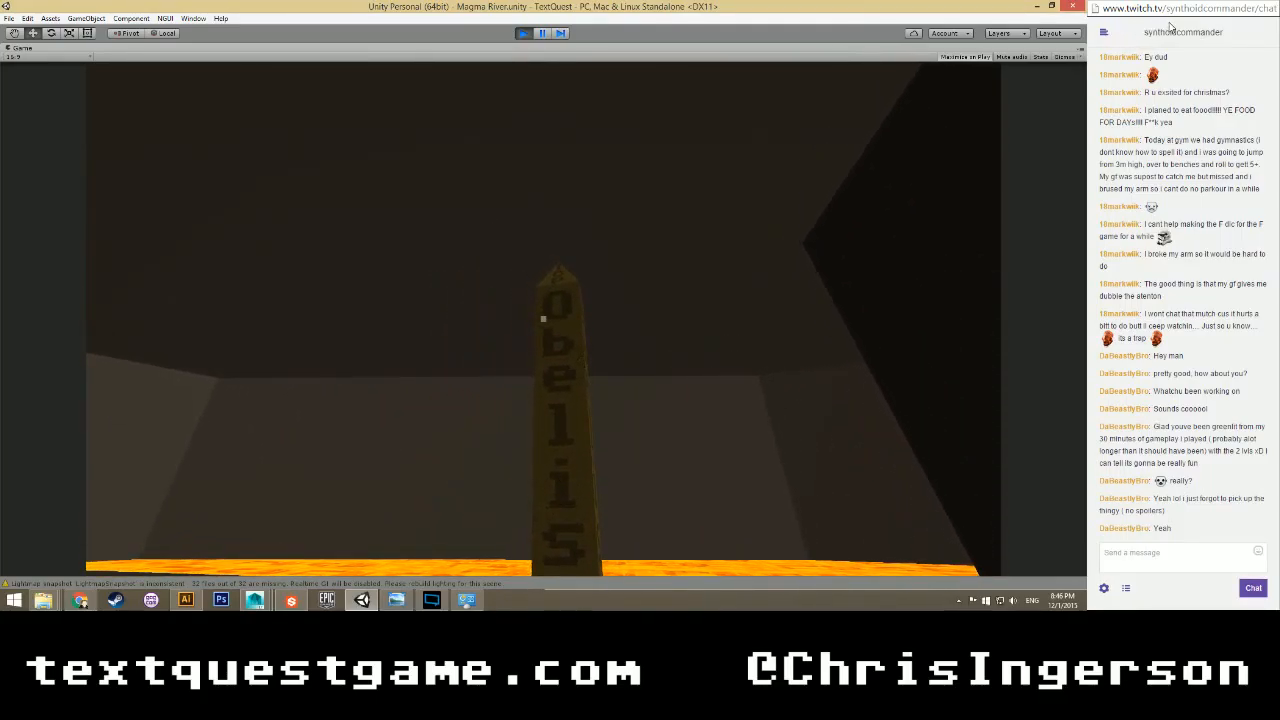
key(d)
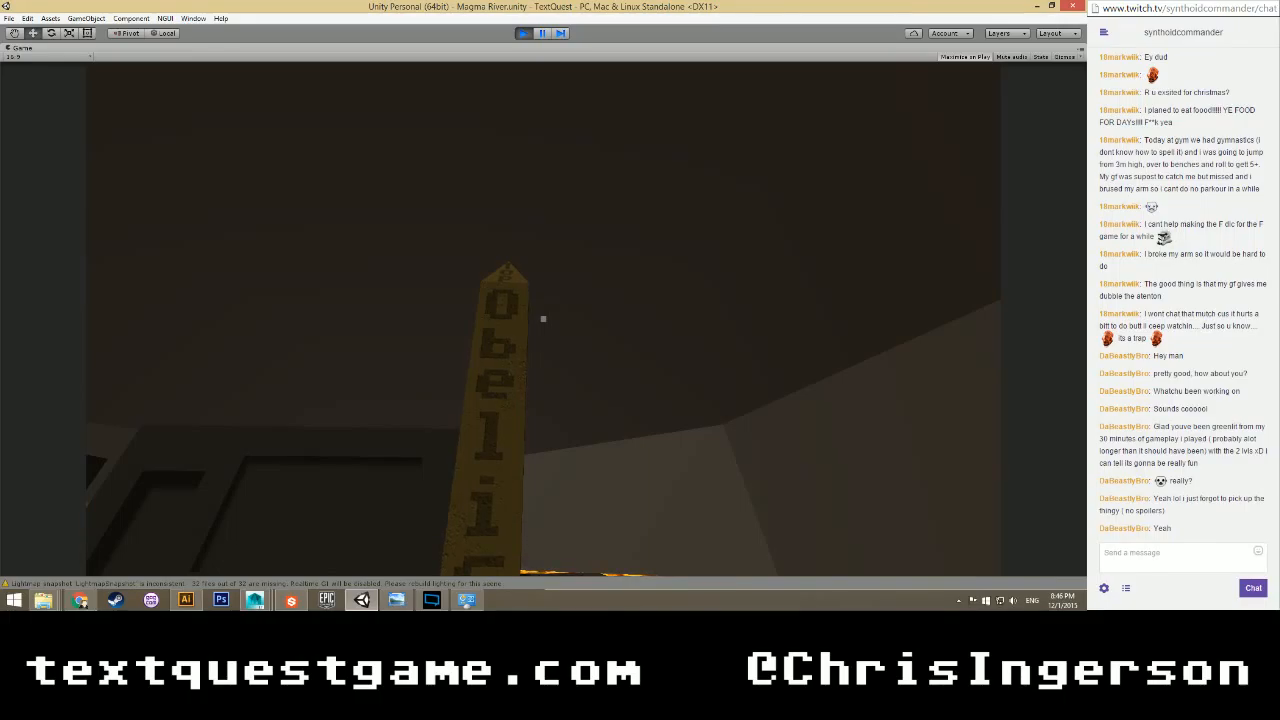
key(a)
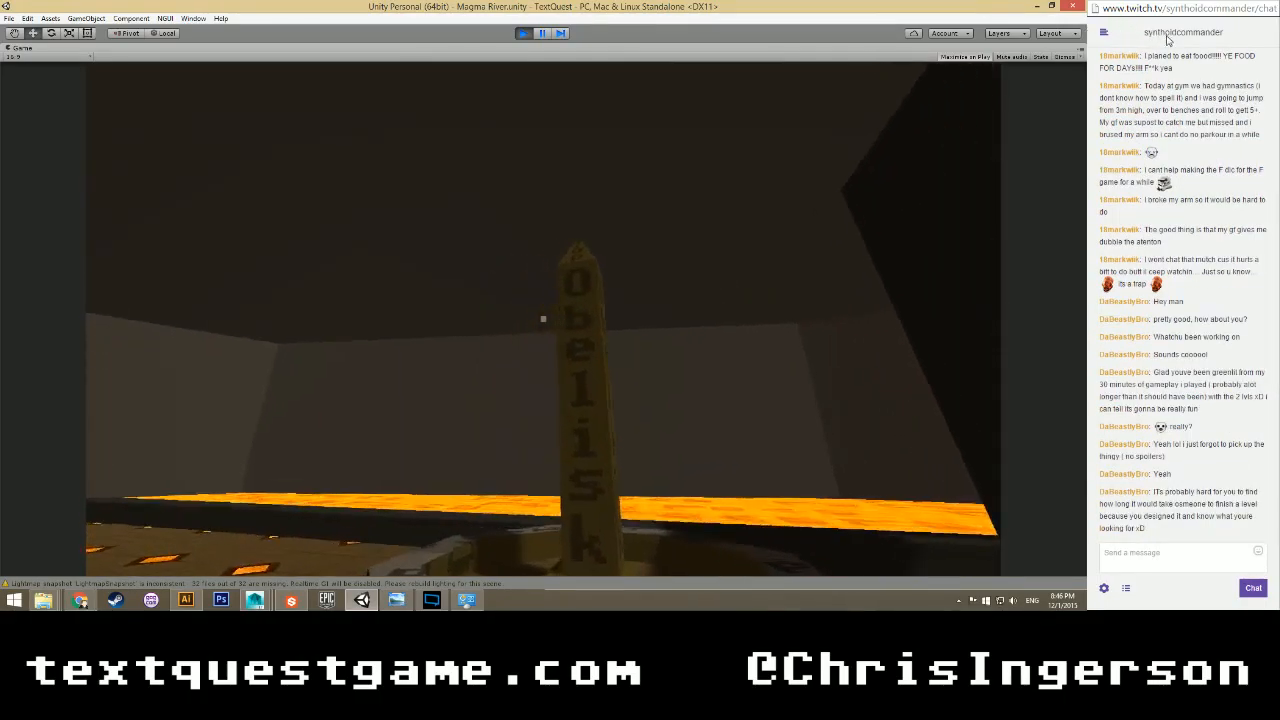
key(s)
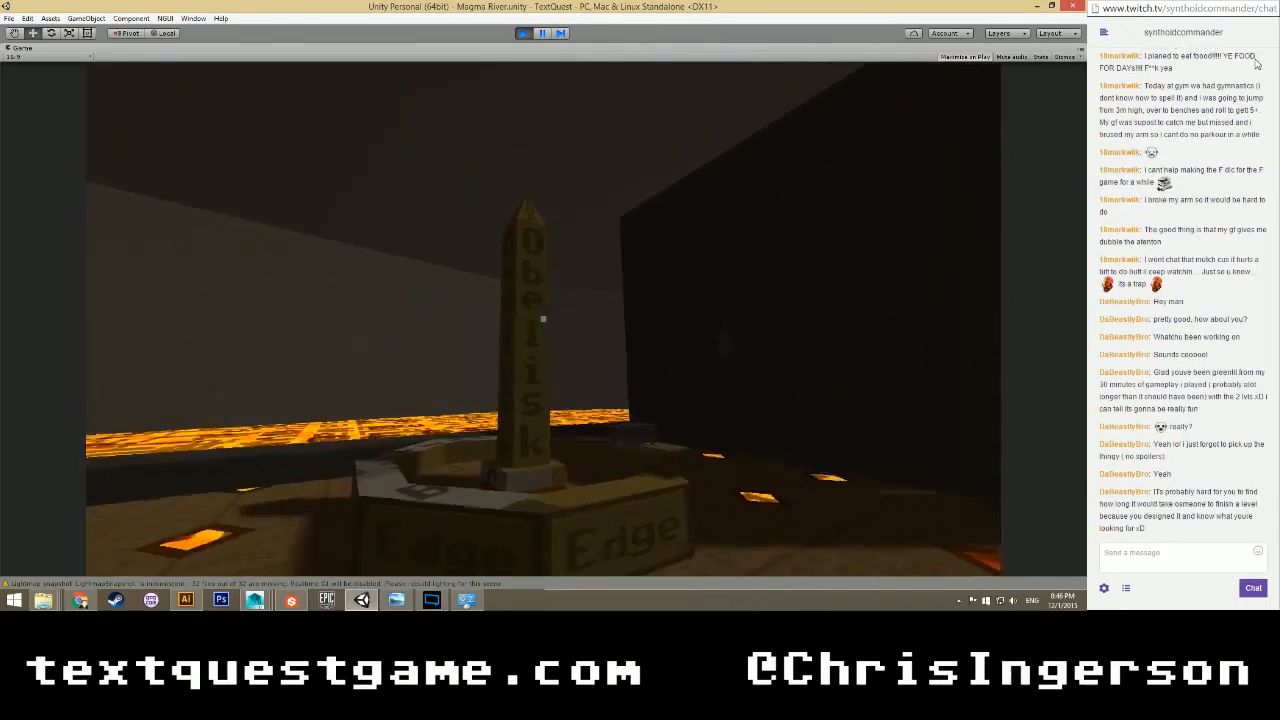
key(w)
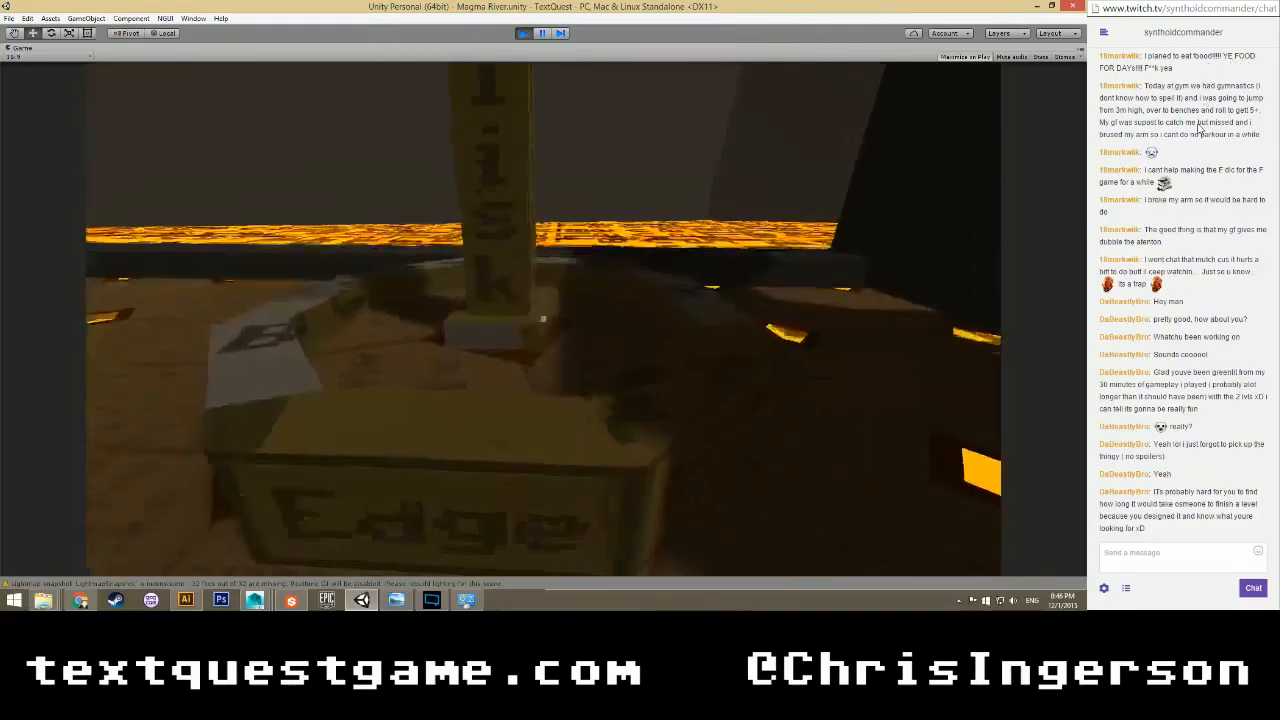
key(a)
key(w)
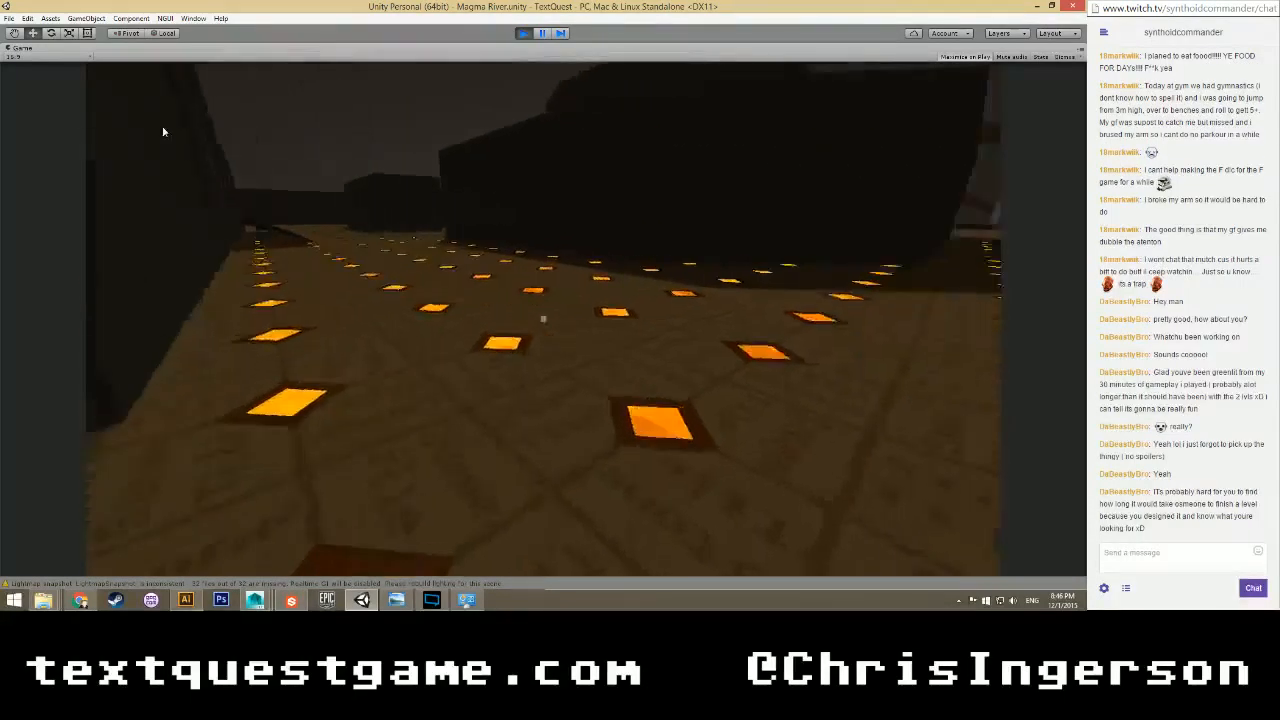
key(w)
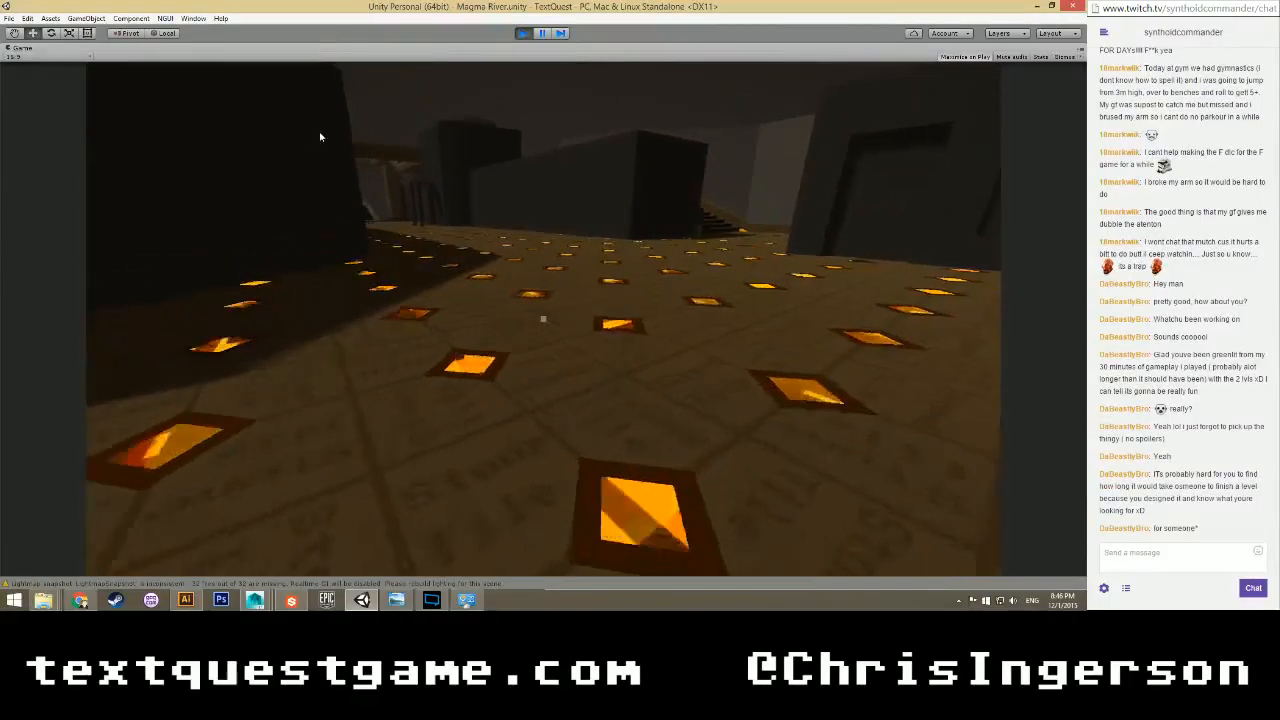
Stop the game and collapse Pillars, CityHall, Buildings, LookObject, Hero, Ruins and MagmaRiver in the Hierarchy.
click(524, 34)
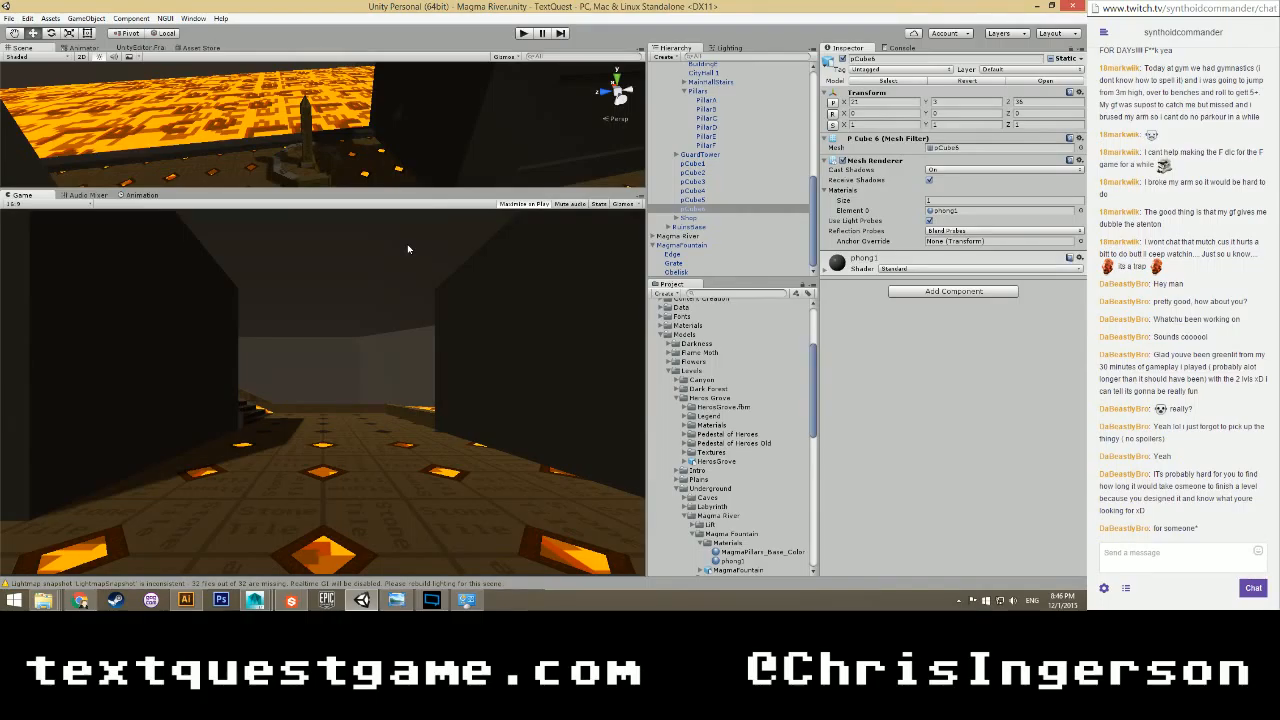
click(684, 91)
scroll(664, 150, up, 1)
click(677, 135)
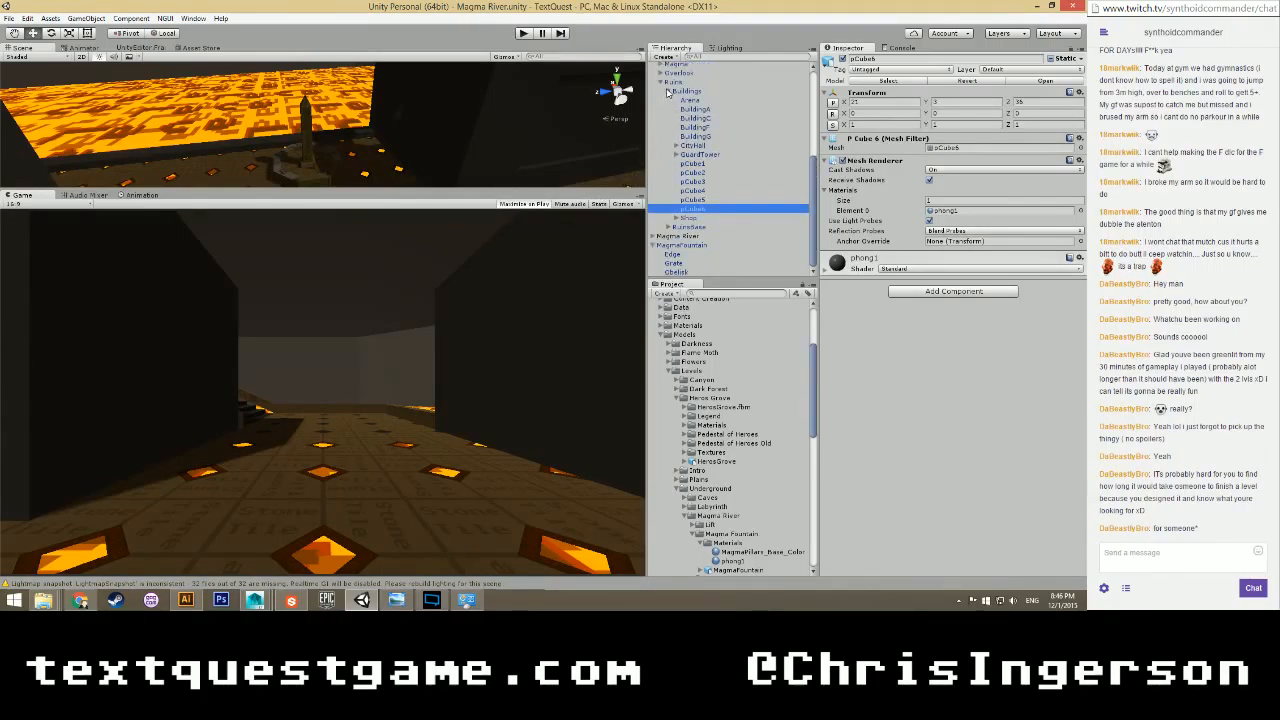
click(668, 92)
click(663, 75)
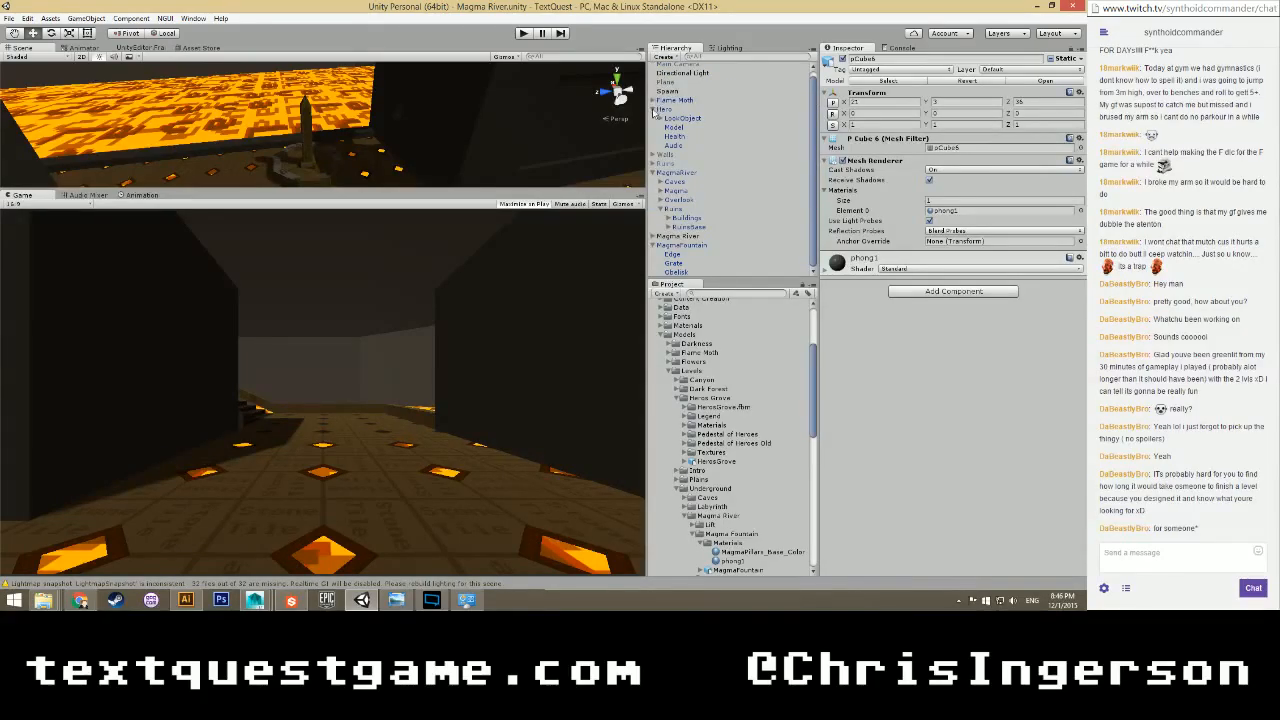
click(653, 110)
click(661, 178)
click(653, 142)
click(672, 209)
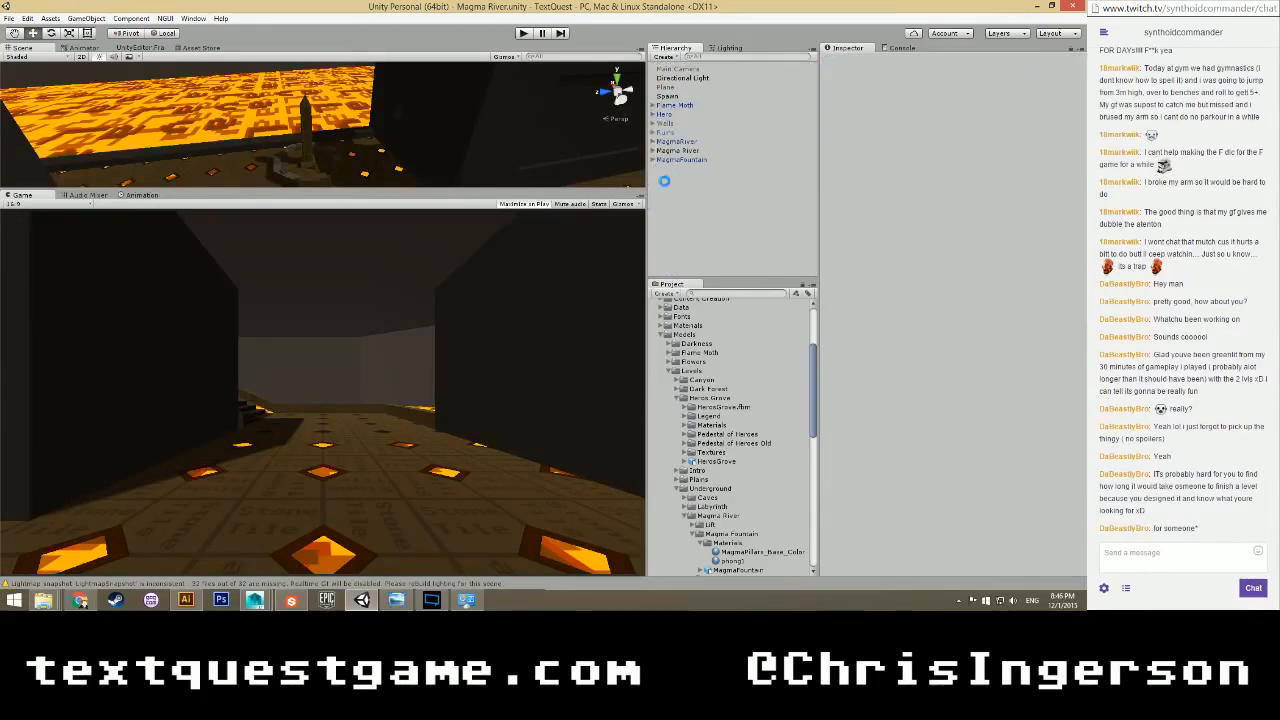
Switch to Substance Designer and create a new empty package in the Explorer.
click(291, 600)
click(104, 146)
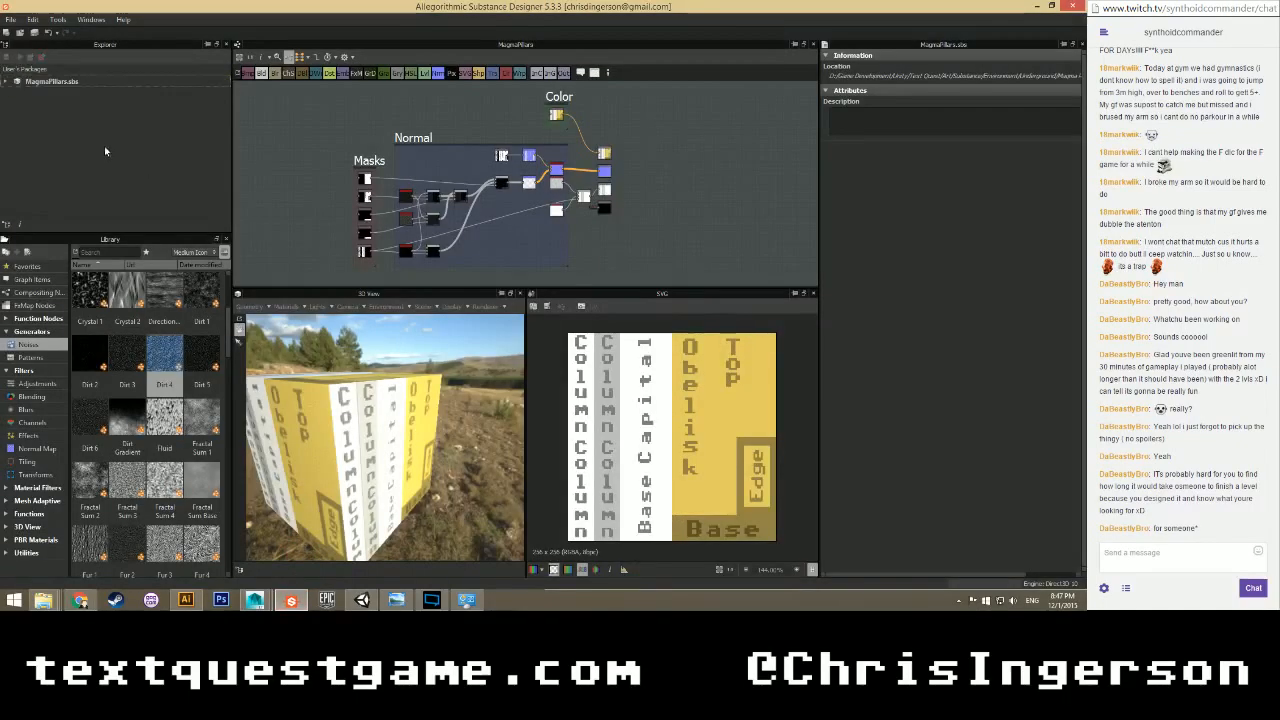
right_click(40, 101)
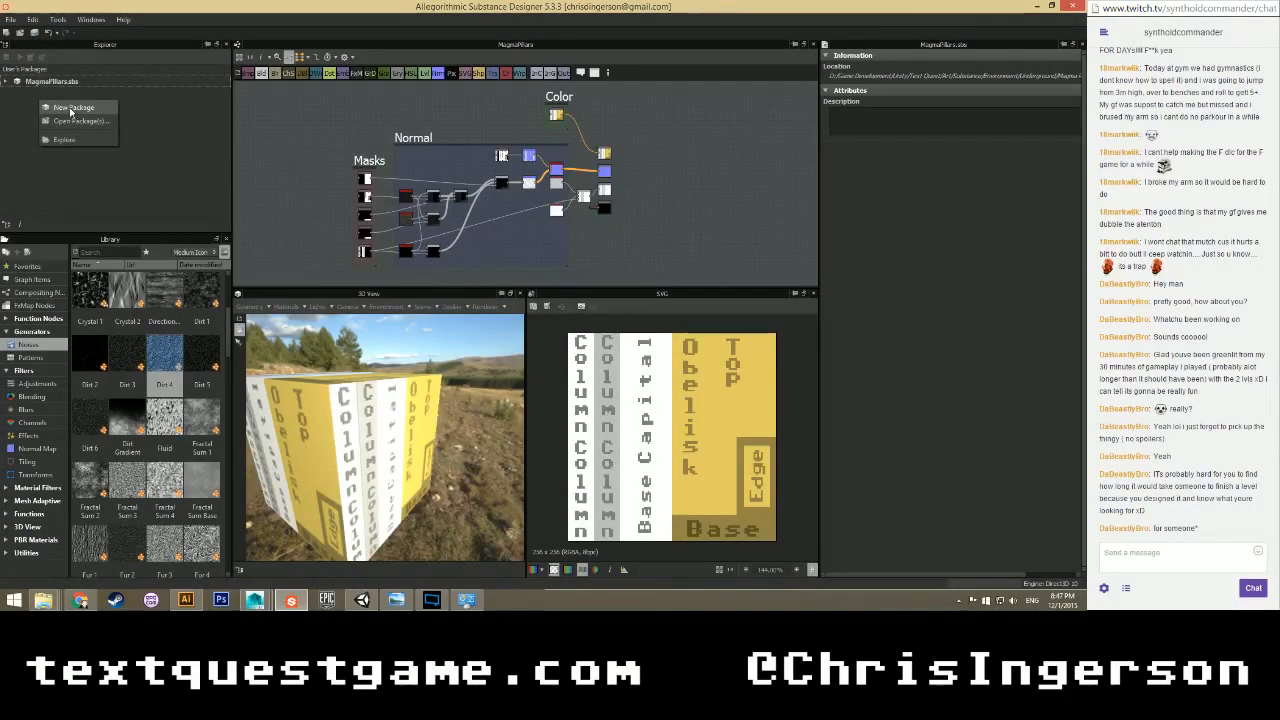
click(69, 109)
Add a Physically Based (Metallic/Roughness) graph named MagmaMarble to the new package.
right_click(71, 94)
mouse_move(120, 97)
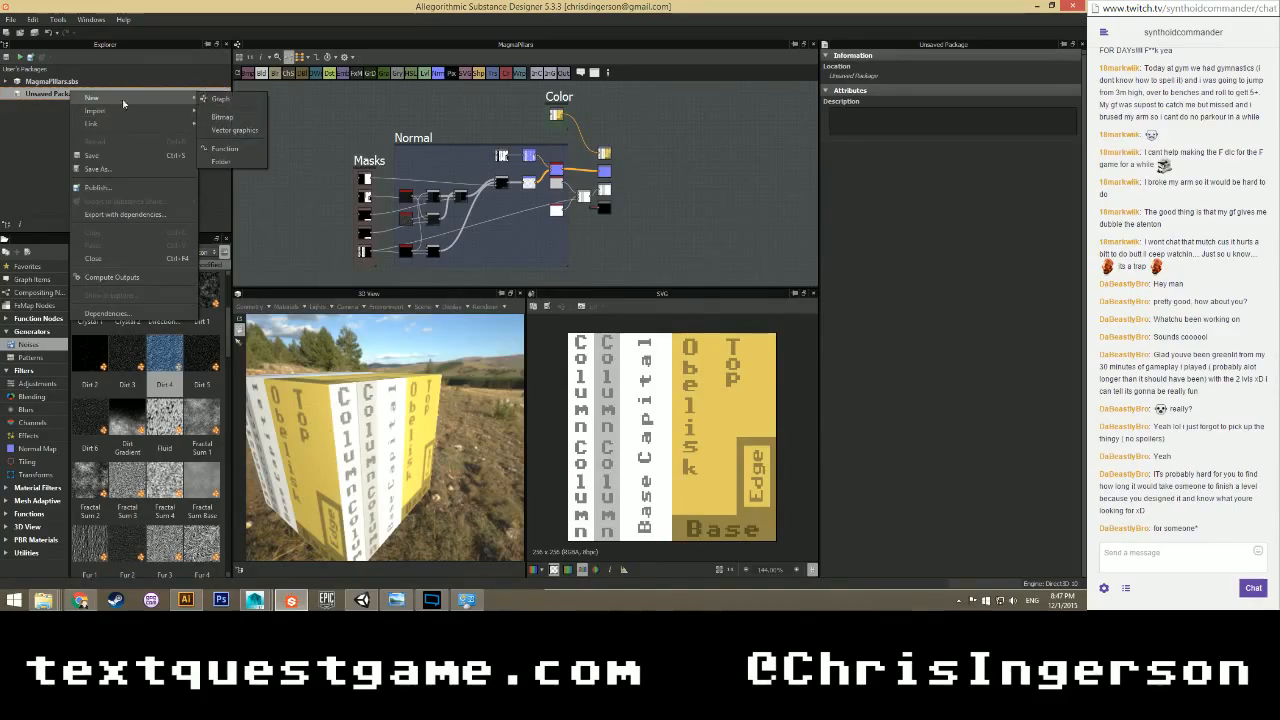
click(222, 101)
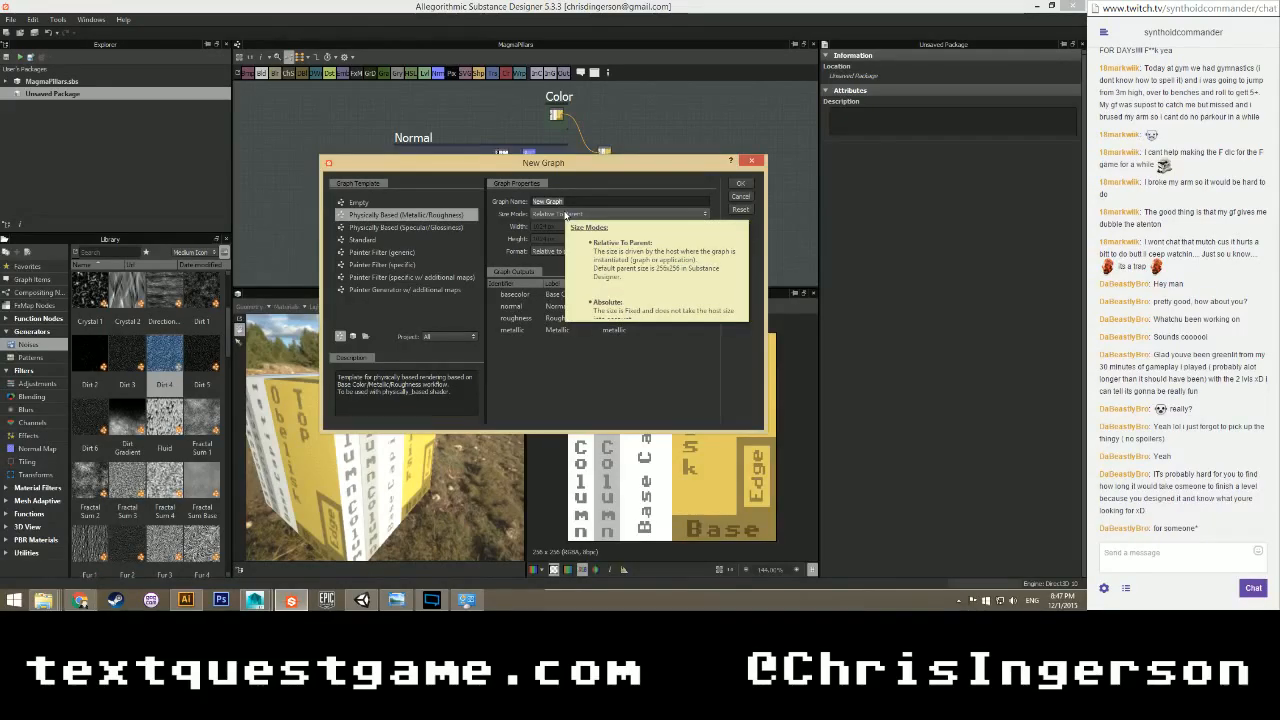
text(Magm)
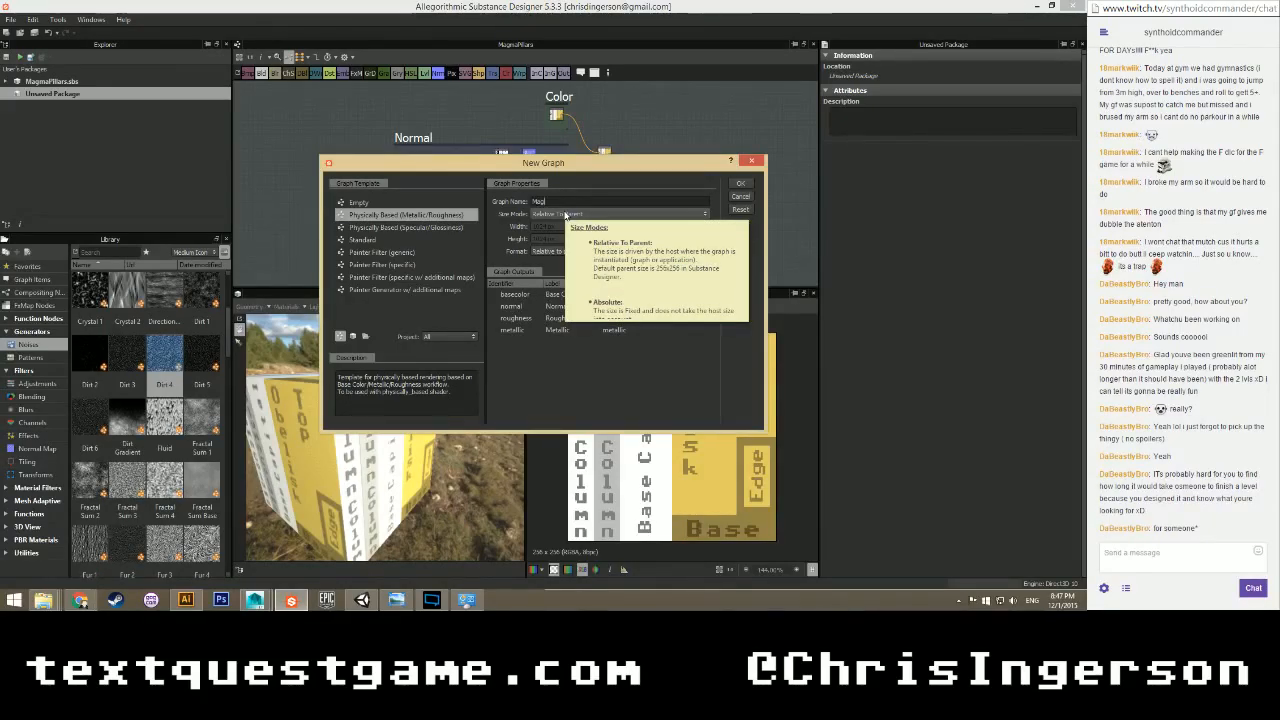
text(aMarble)
click(740, 186)
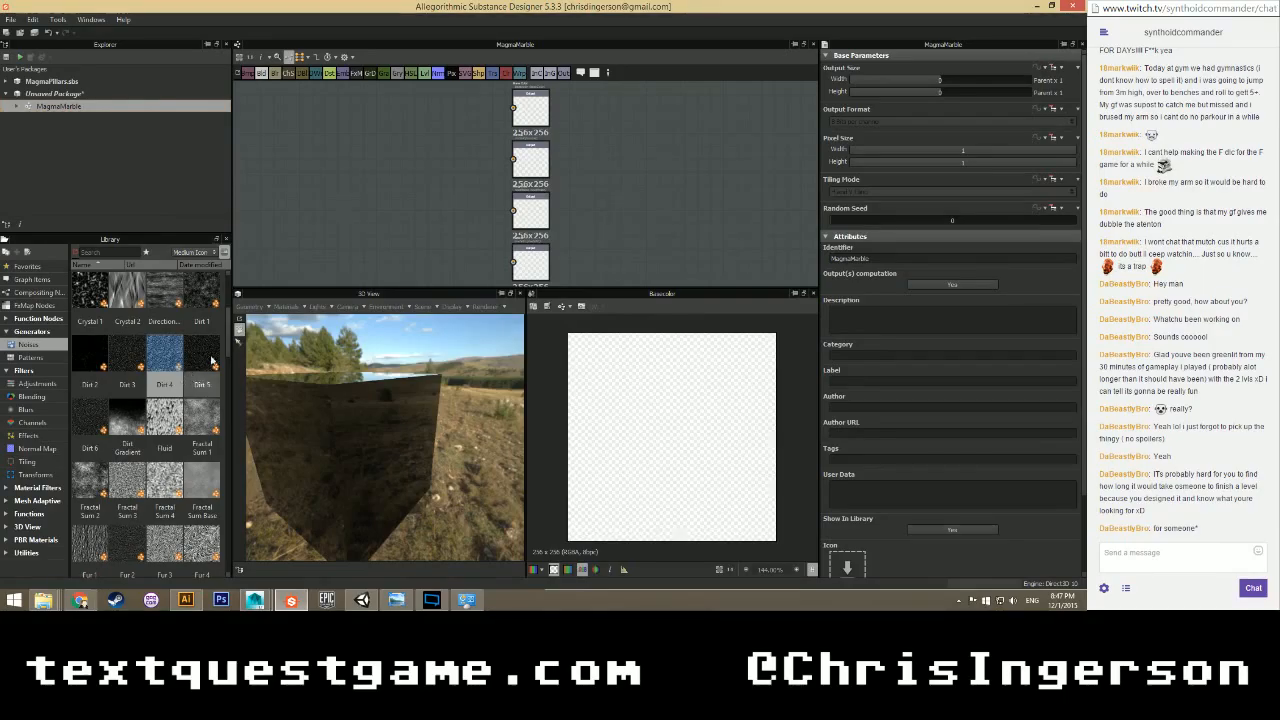
Place grunge maps 006 and 009 from the Library into the graph and line them up.
drag(229, 341, 225, 418)
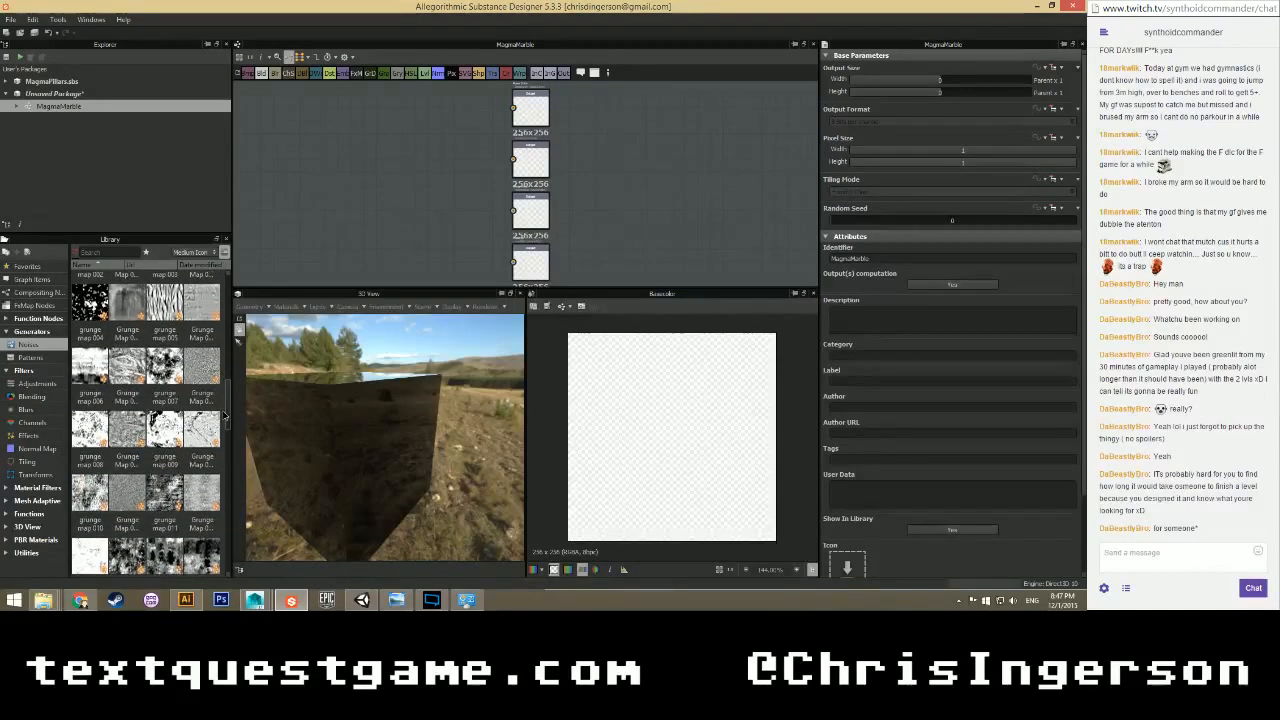
click(130, 379)
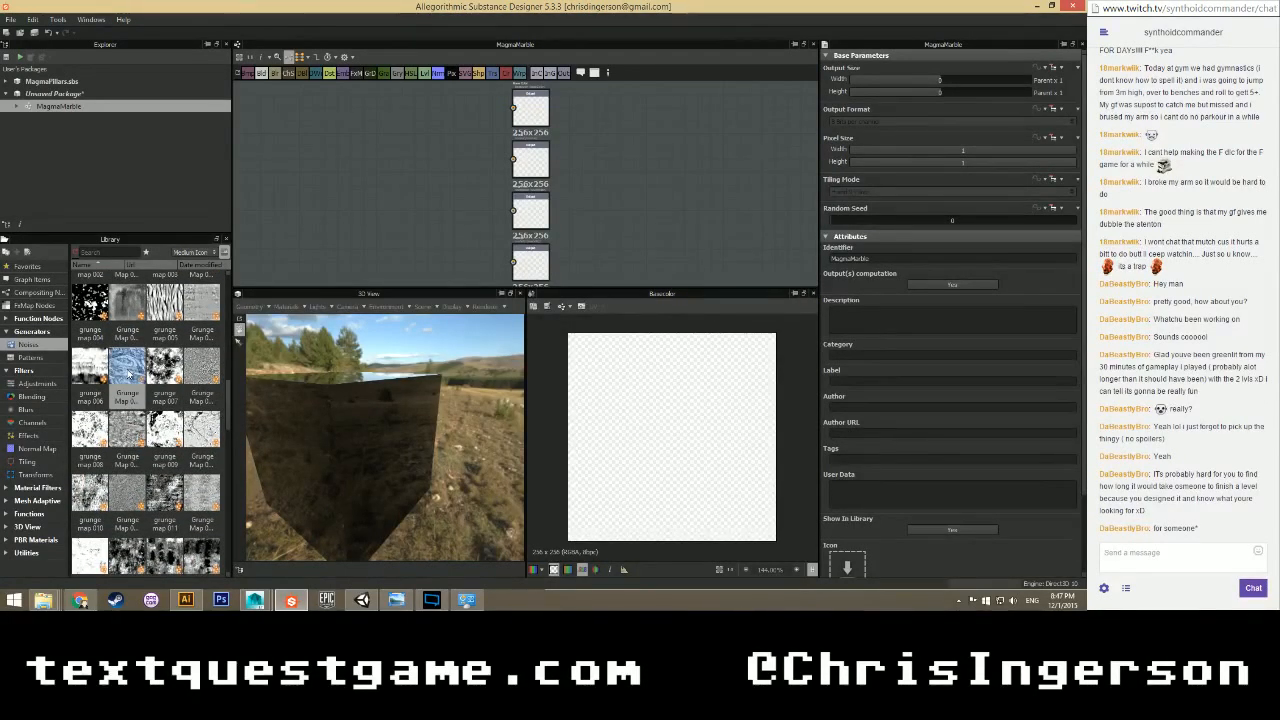
drag(227, 398, 268, 216)
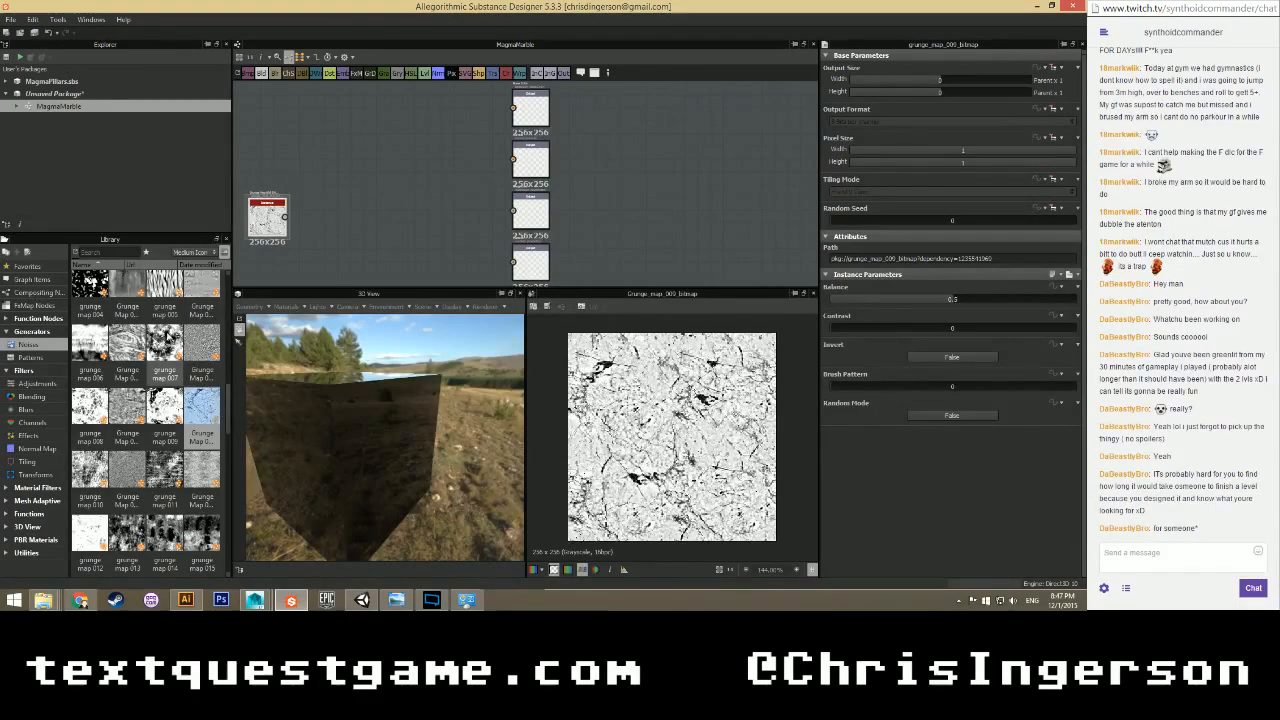
drag(127, 340, 368, 193)
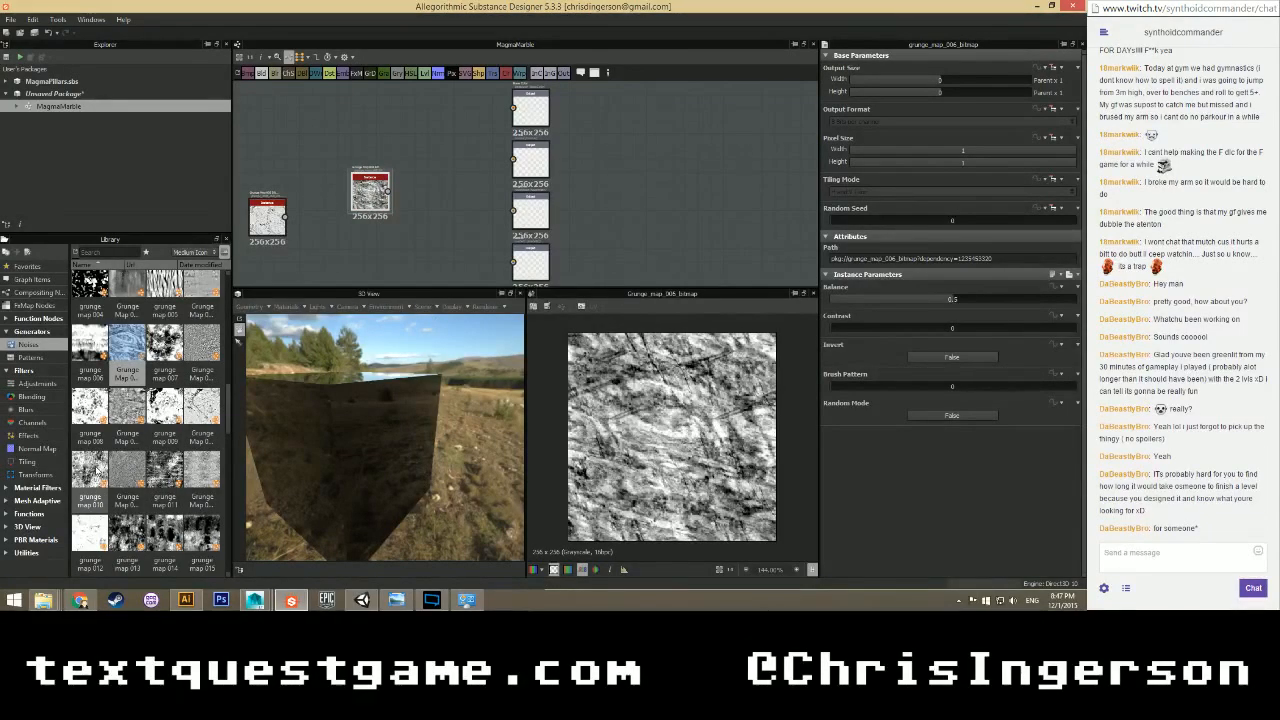
drag(165, 405, 313, 183)
scroll(434, 236, down, 3)
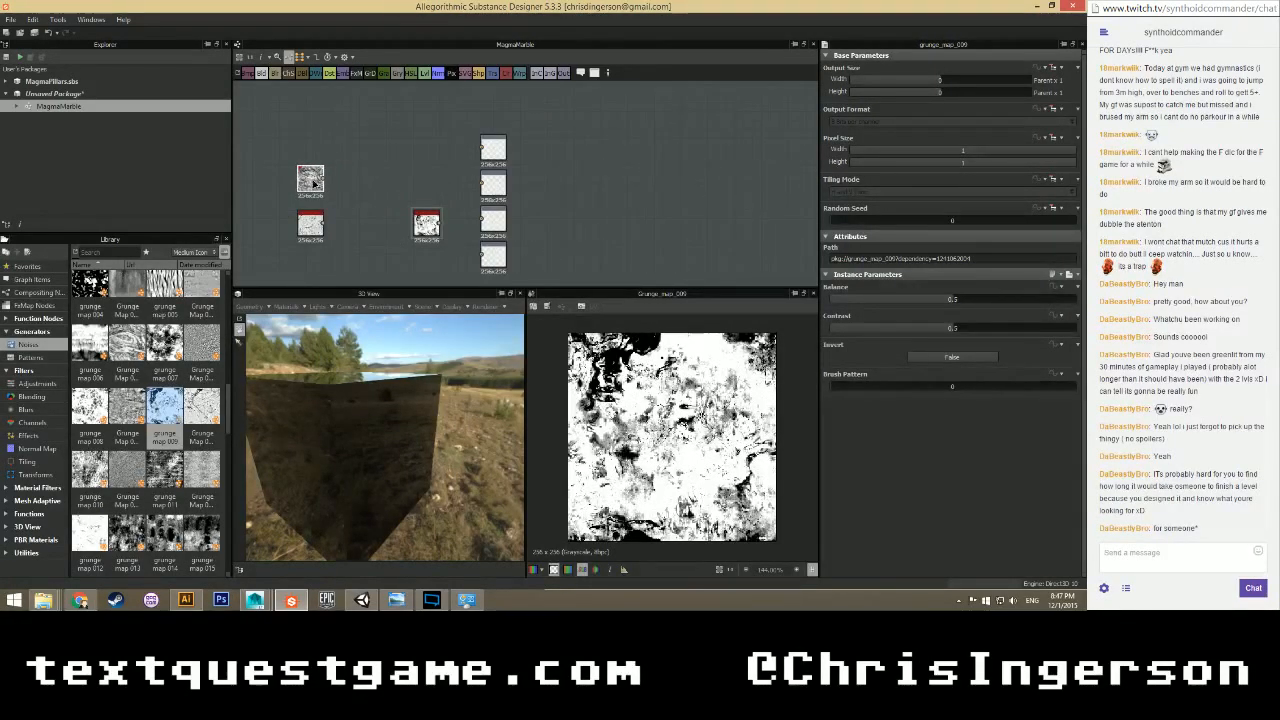
drag(313, 228, 322, 237)
drag(430, 229, 323, 131)
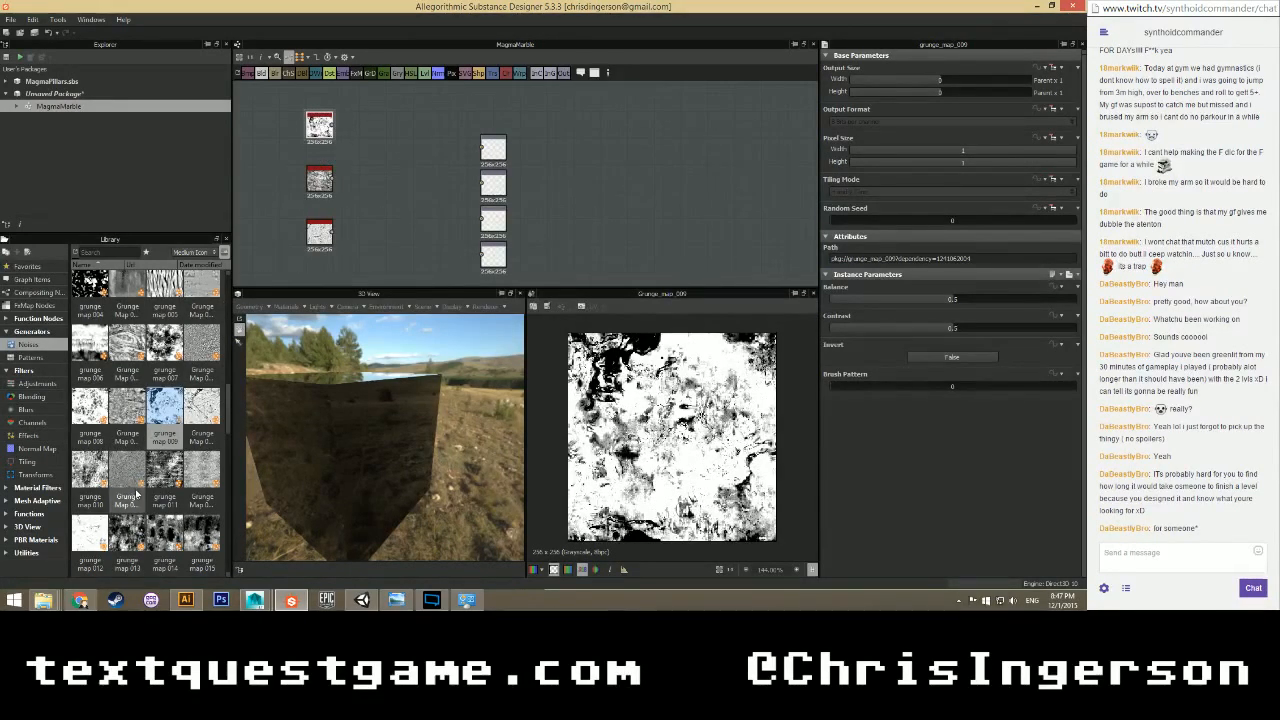
Delete grunge_map_015 and put Grunge Map 013 in its place beneath the grunge node column.
scroll(145, 485, down, 3)
drag(201, 352, 368, 232)
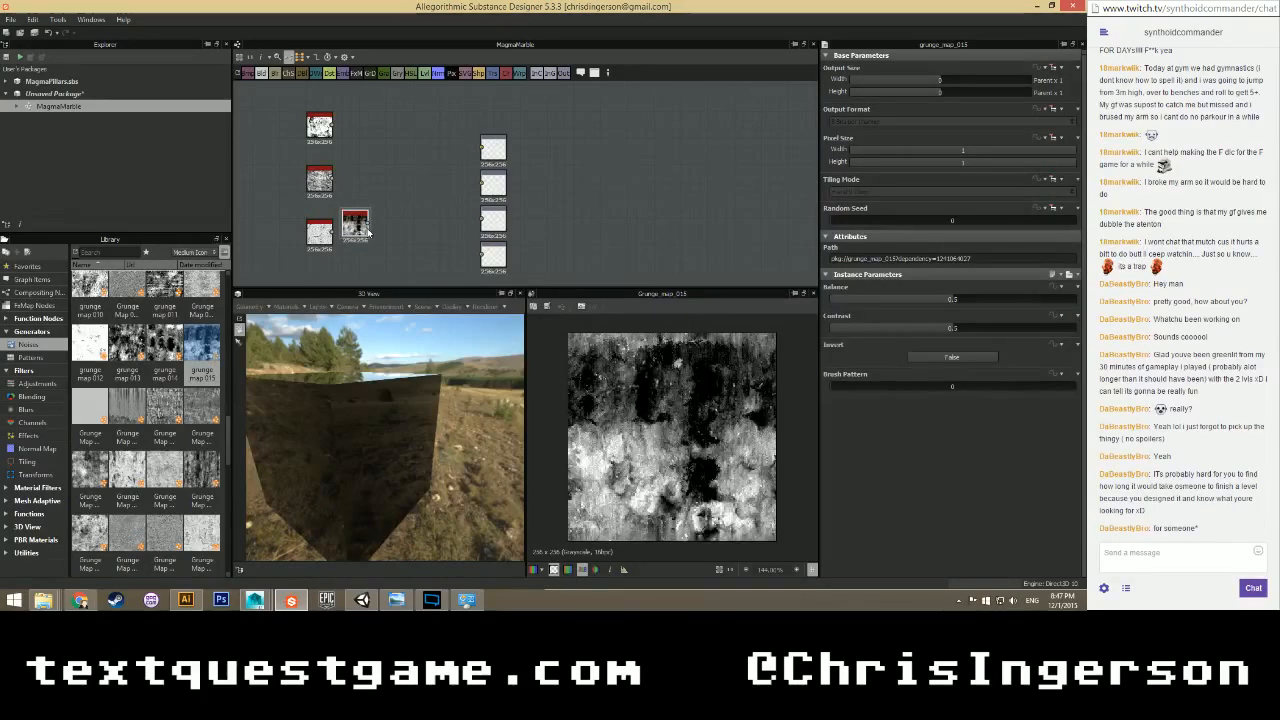
key(Delete)
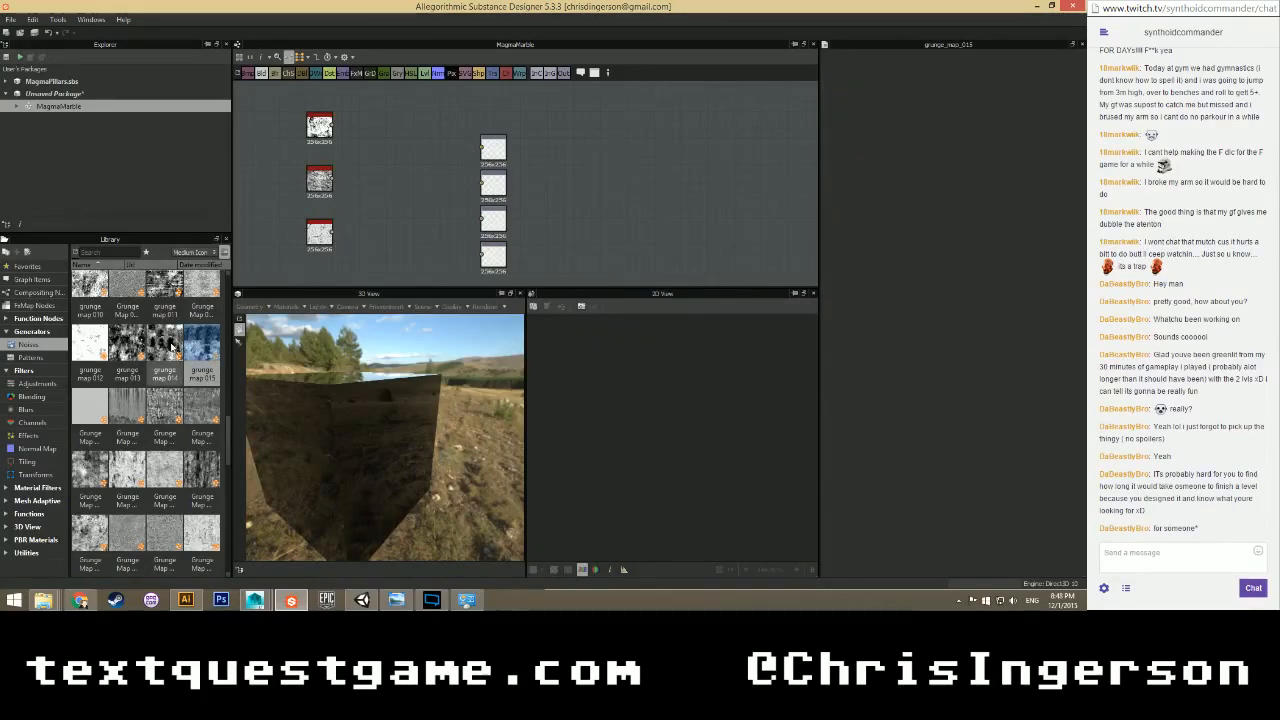
drag(127, 345, 375, 236)
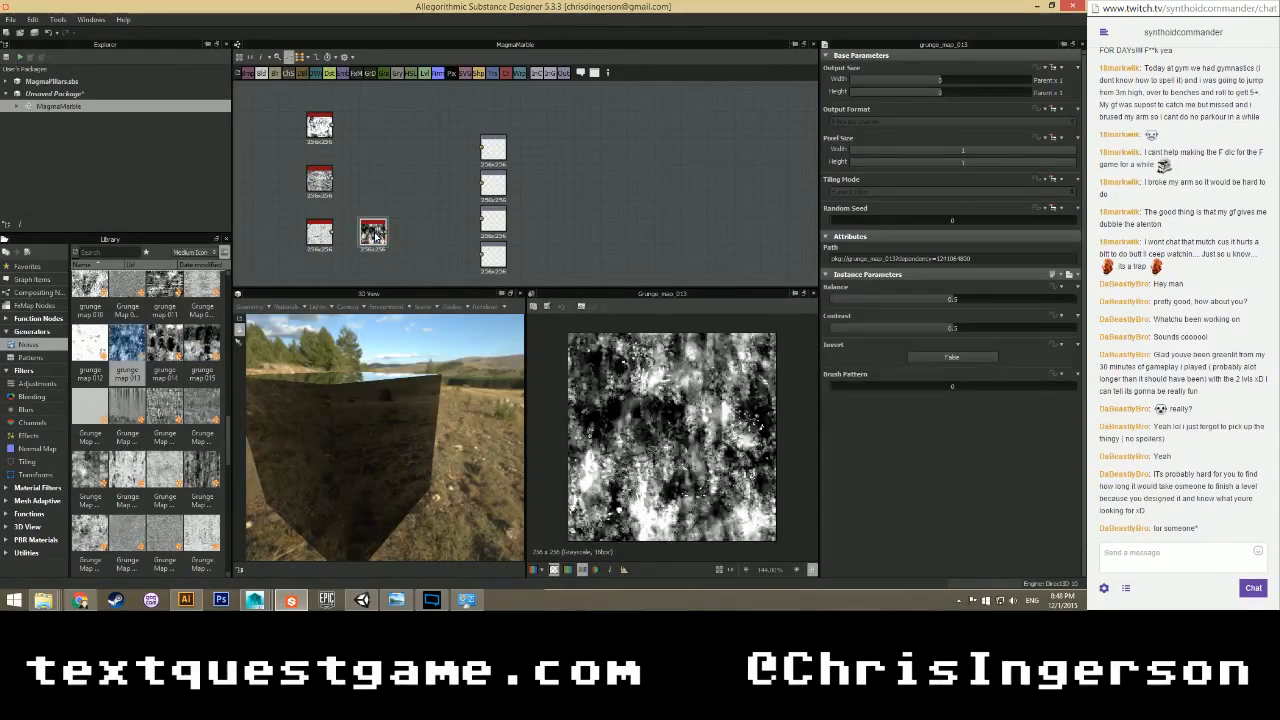
scroll(387, 235, up, 3)
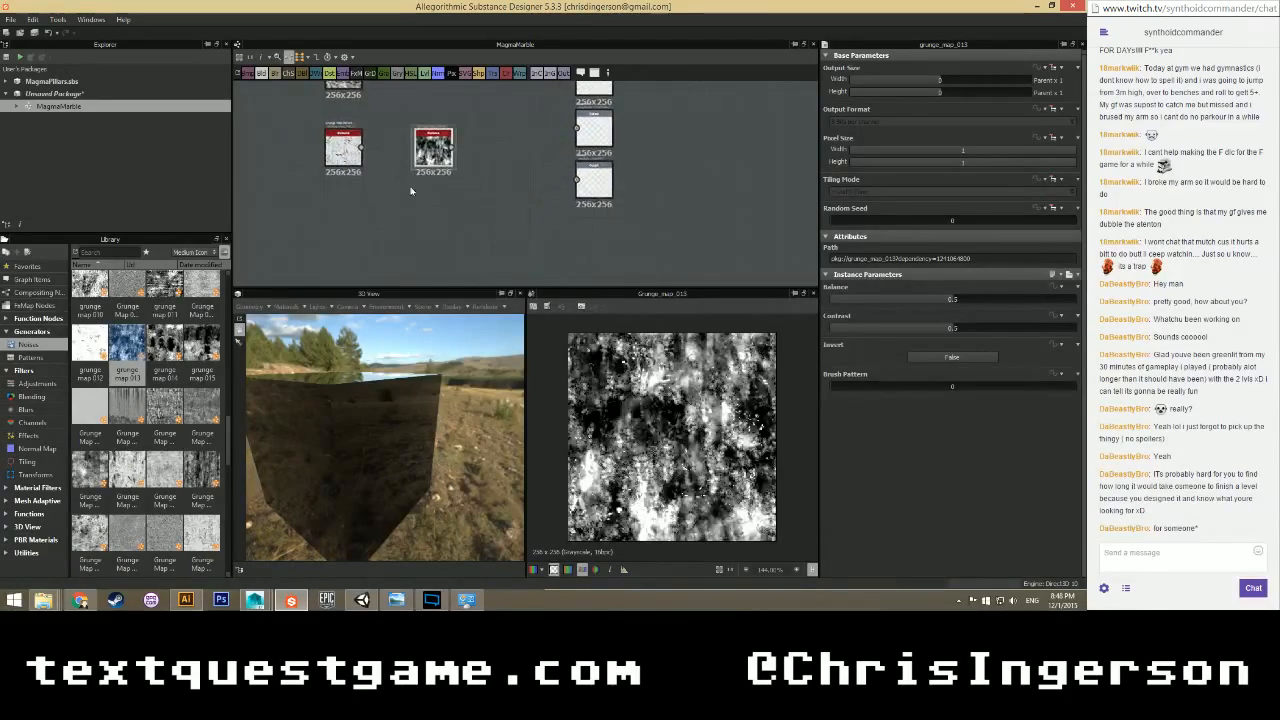
drag(394, 207, 335, 229)
scroll(392, 234, down, 1)
middle_drag(425, 158, 427, 222)
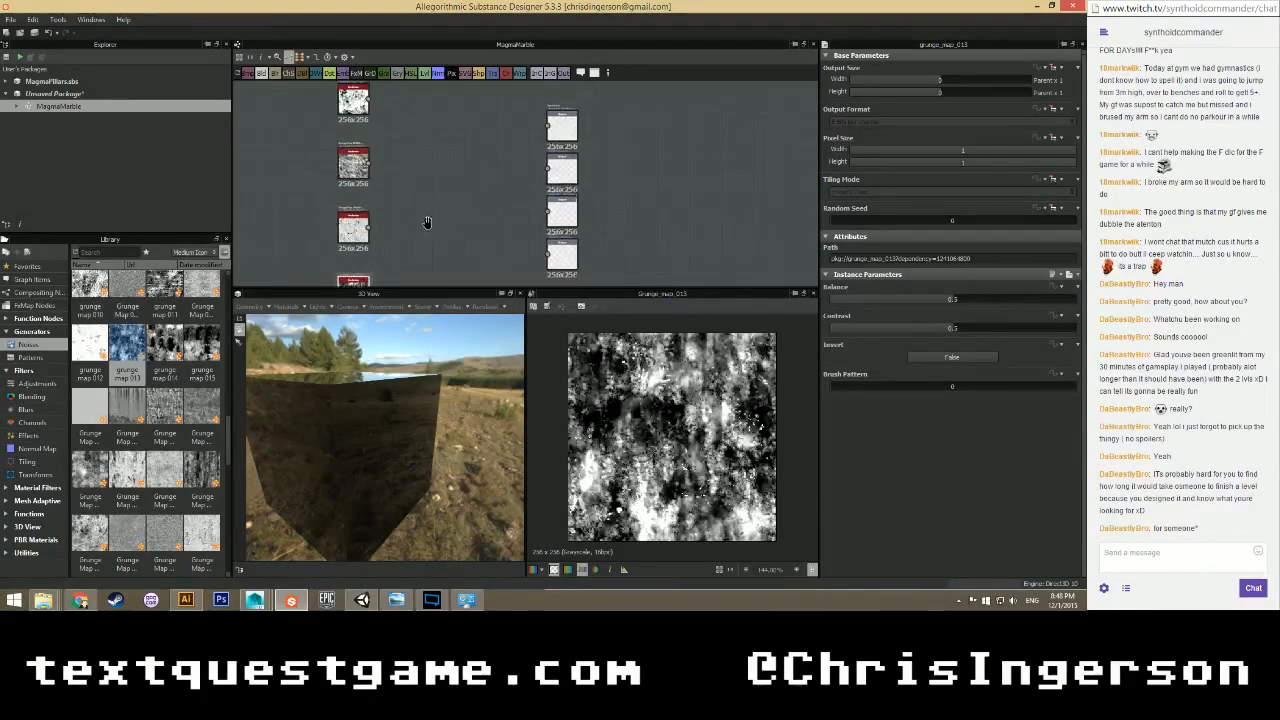
right_click(80, 93)
Import the five MagmaRelief mask SVG files into the package as resources.
mouse_move(105, 110)
click(235, 123)
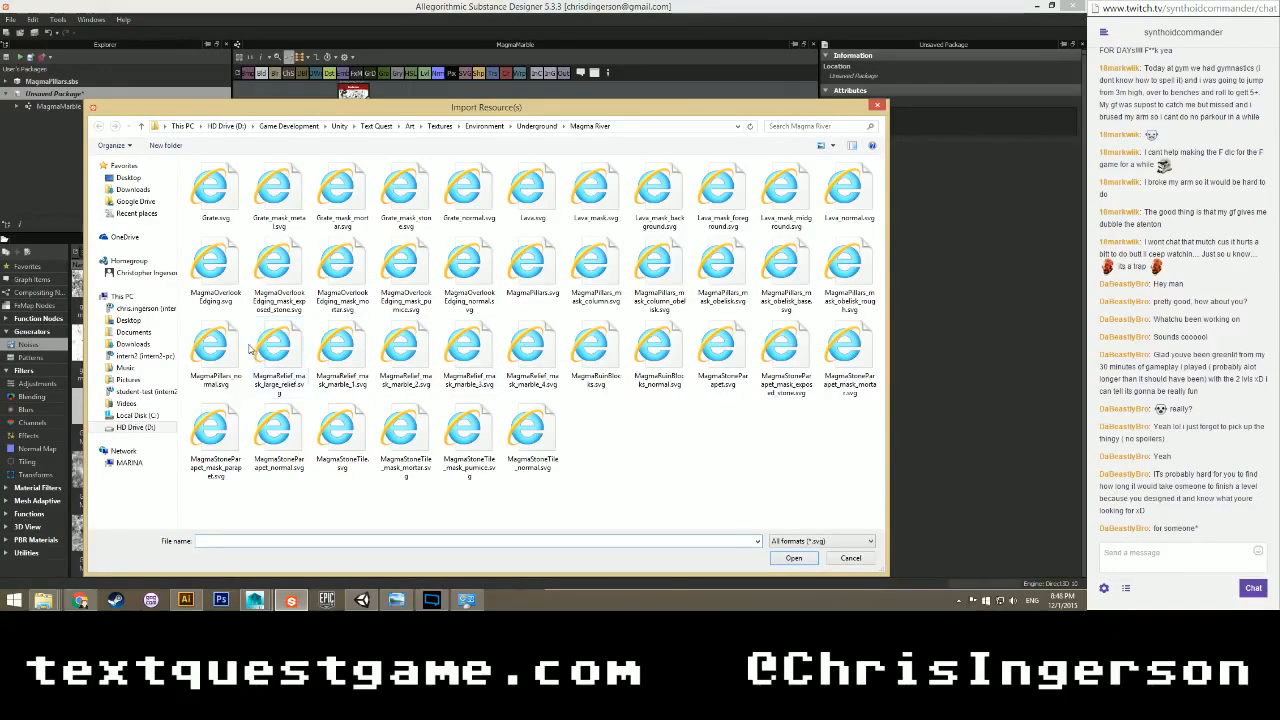
drag(248, 344, 541, 363)
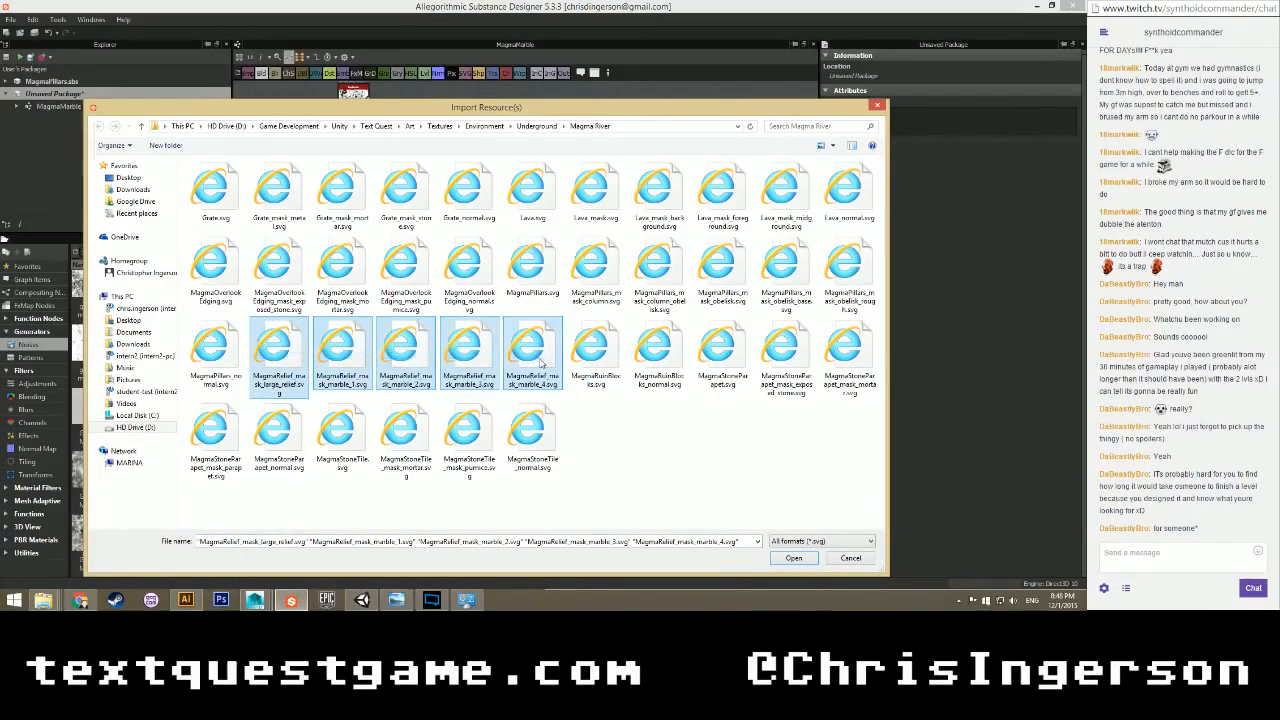
click(794, 558)
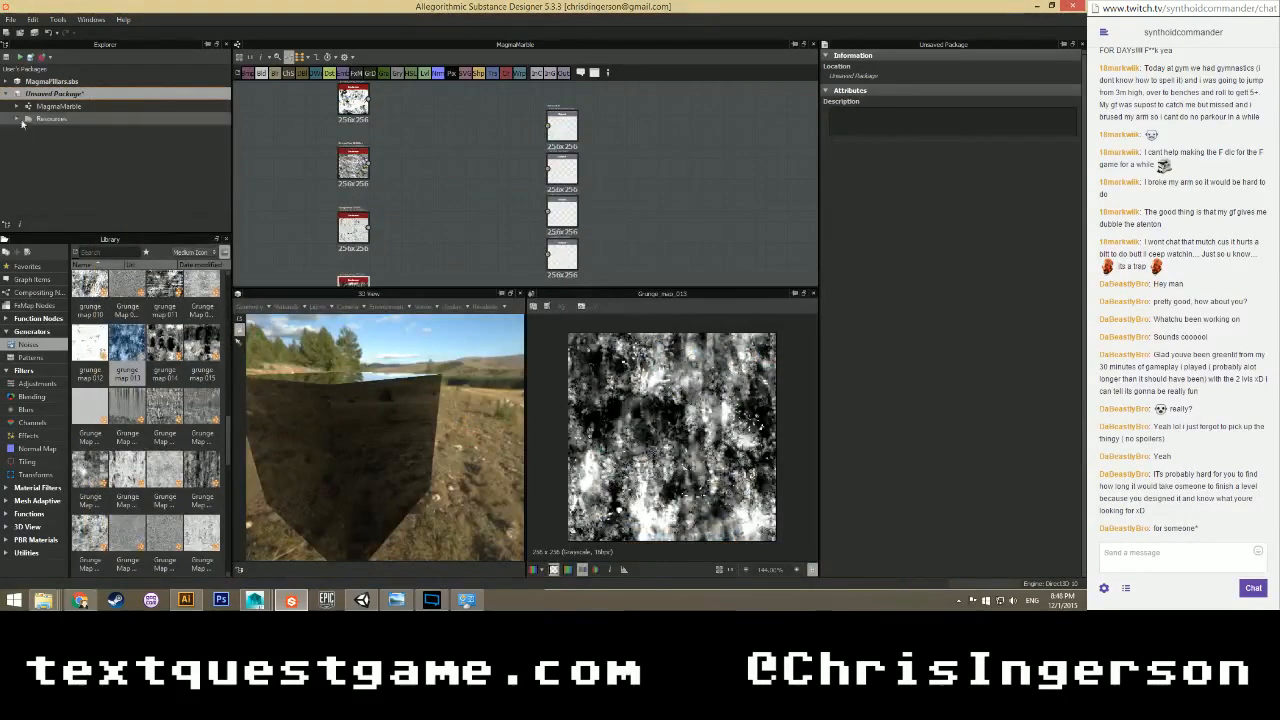
Drag all five imported MagmaRelief masks into the graph as SVG nodes.
click(18, 119)
click(55, 131)
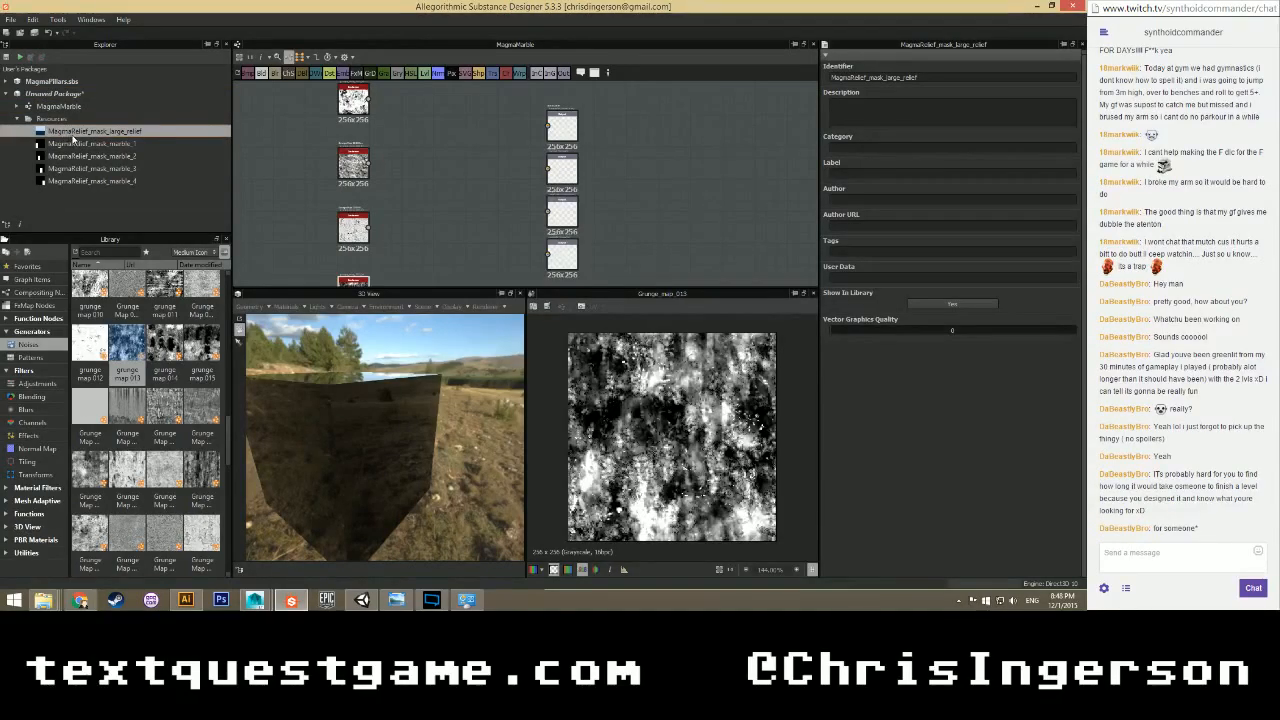
shift+click(67, 183)
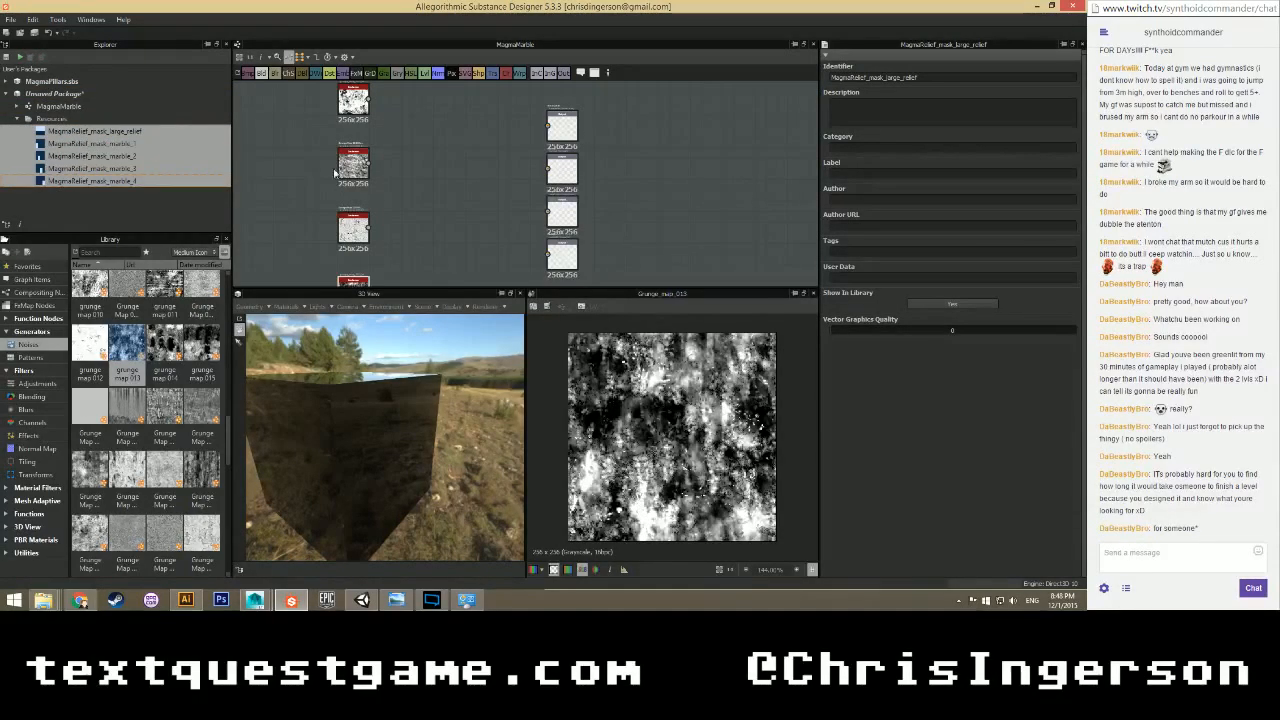
drag(134, 147, 277, 166)
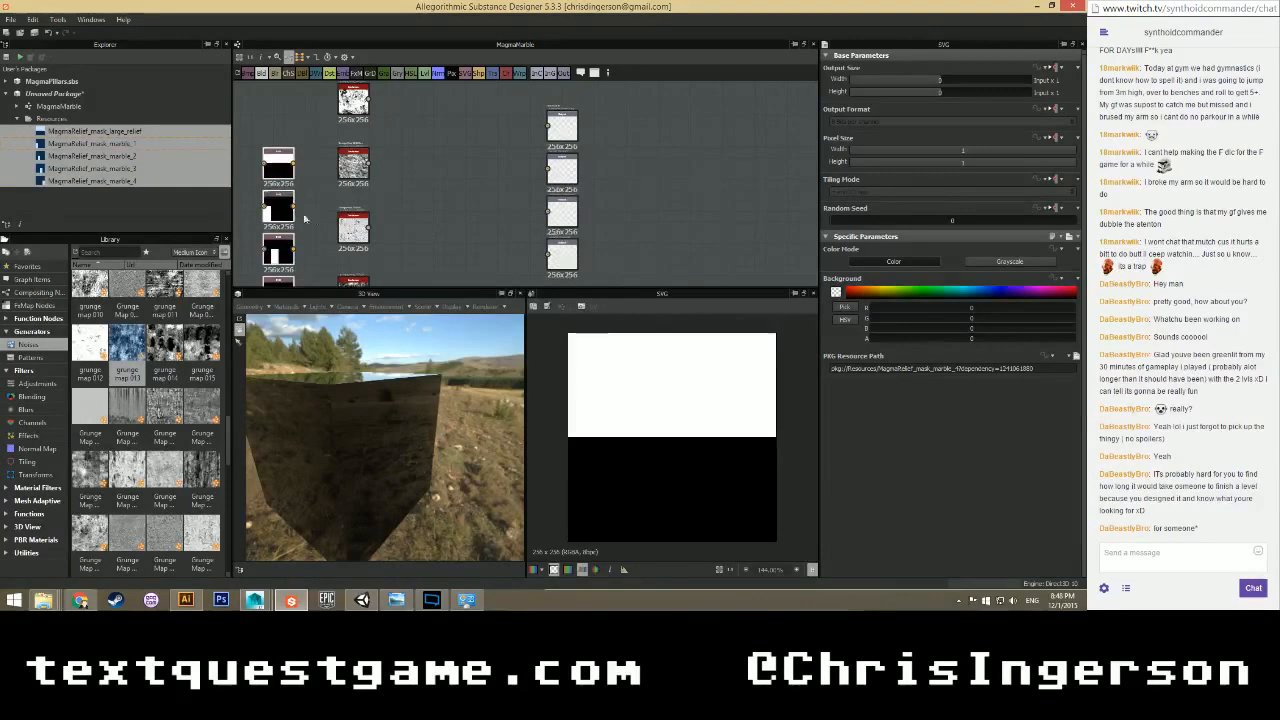
scroll(319, 219, down, 2)
middle_drag(316, 249, 340, 217)
Set Color Mode to Grayscale on each of the five SVG mask nodes.
click(316, 149)
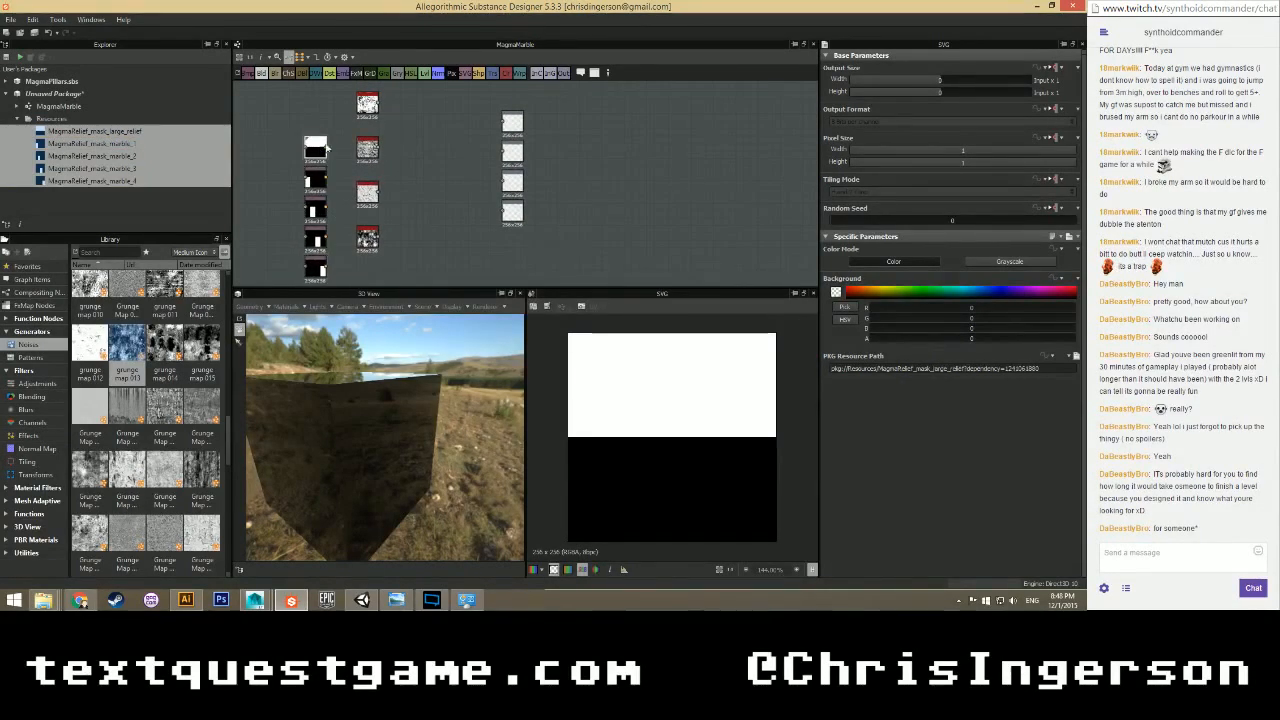
click(1003, 262)
click(316, 179)
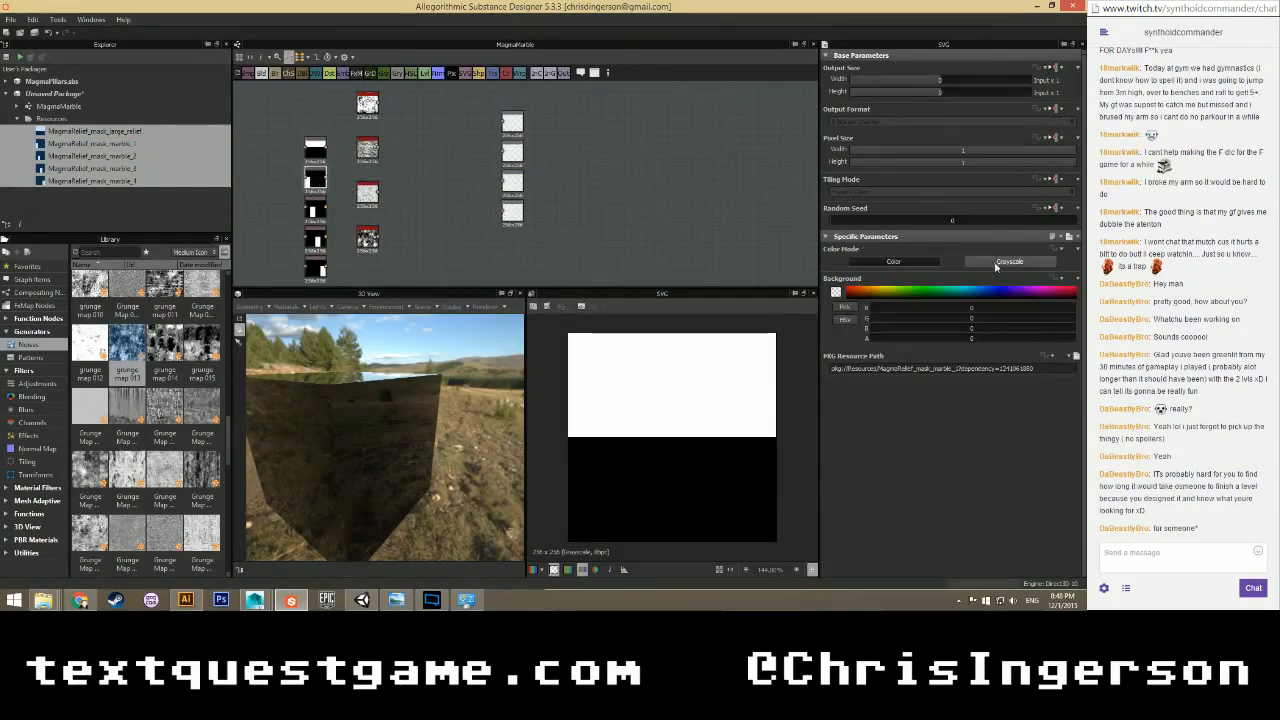
click(997, 262)
click(316, 207)
click(1003, 262)
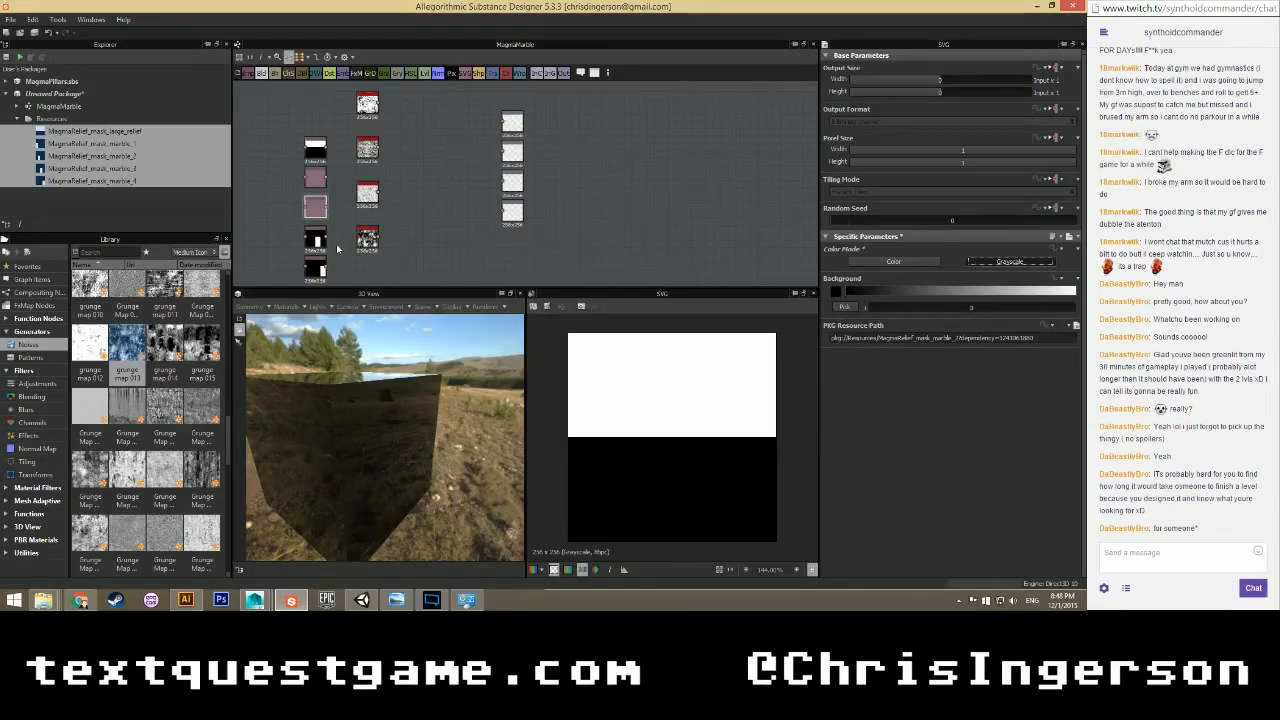
click(316, 238)
click(1003, 262)
click(316, 266)
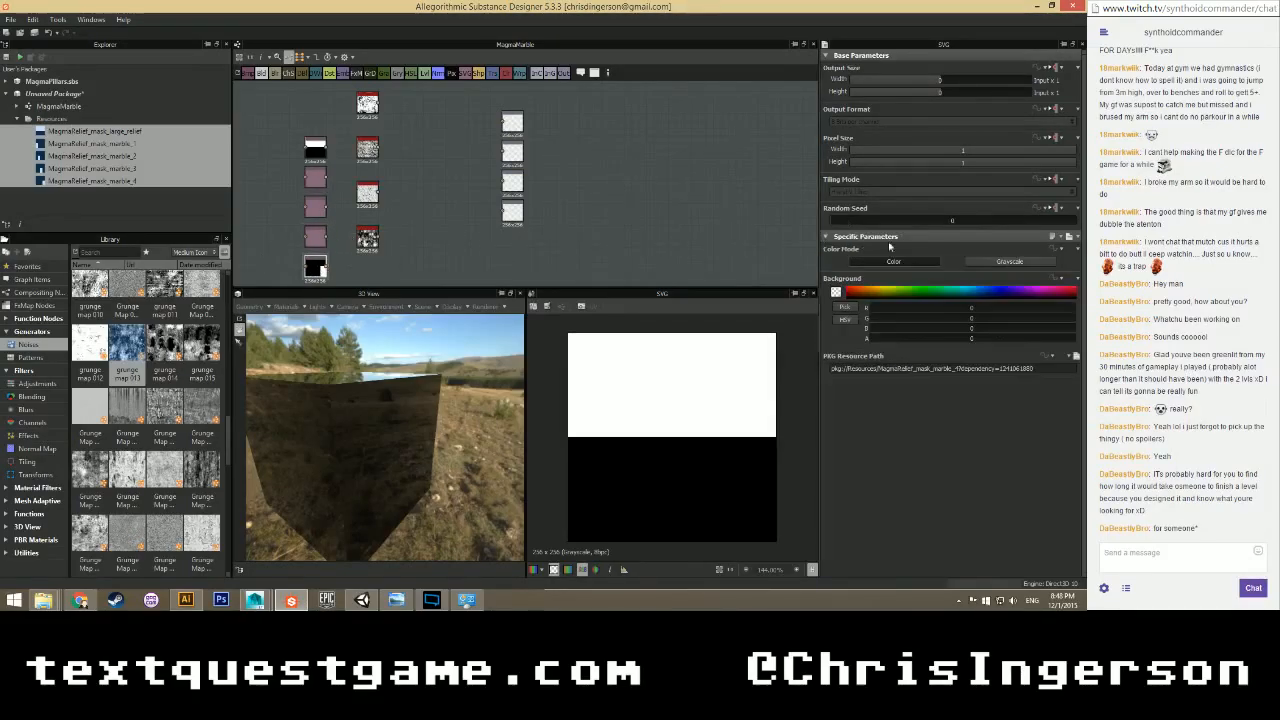
click(1008, 262)
Move the five mask nodes up and left, then start saving the package.
scroll(321, 208, down, 1)
middle_drag(339, 229, 394, 210)
drag(328, 128, 319, 217)
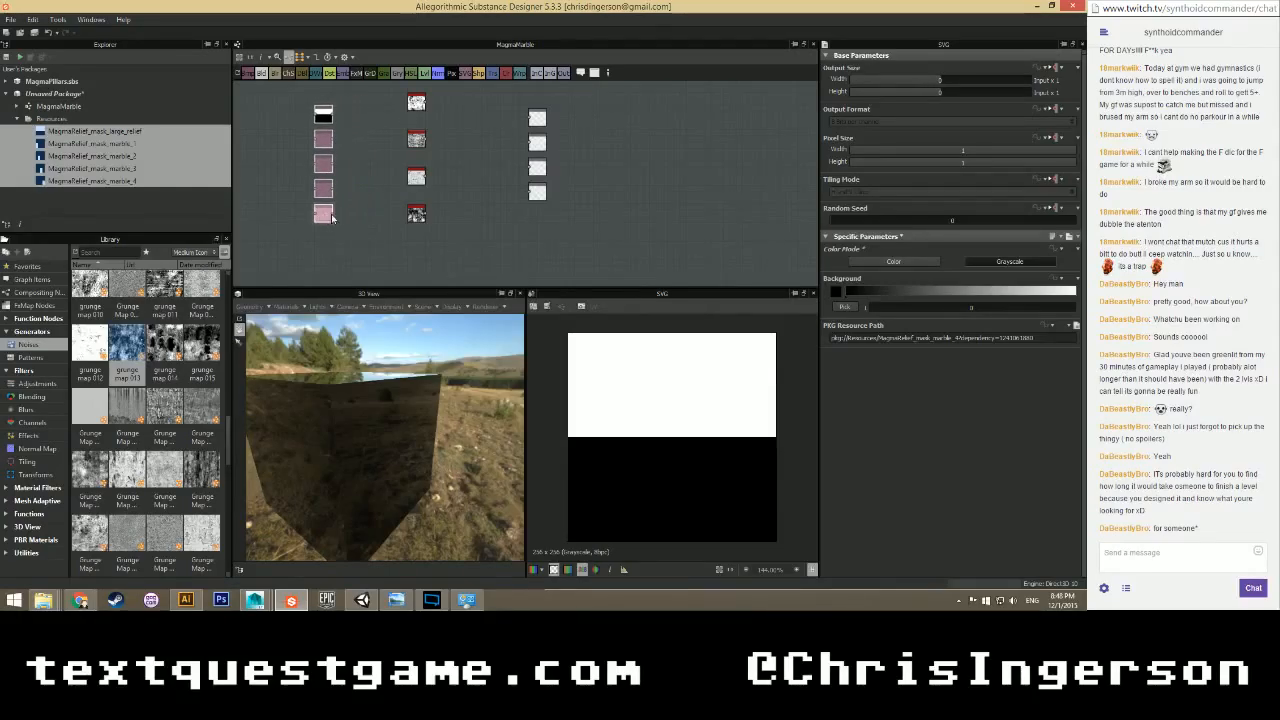
scroll(349, 202, up, 2)
scroll(360, 200, down, 1)
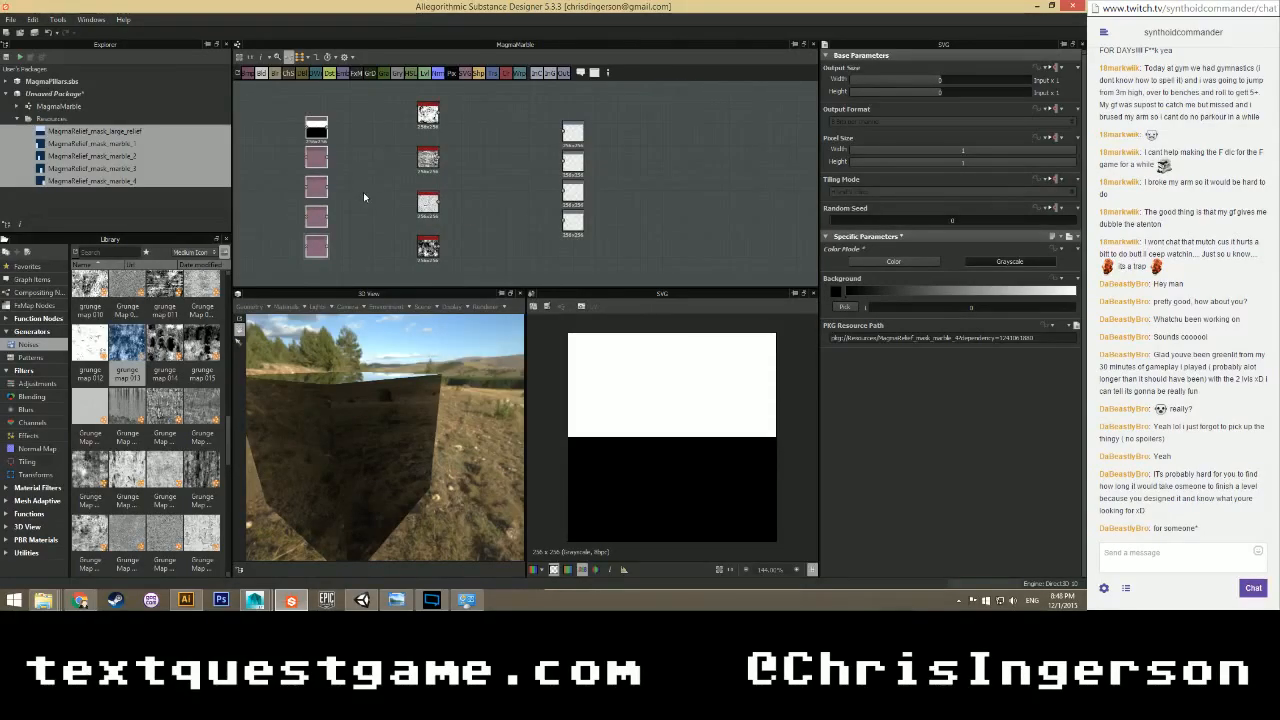
key(ctrl+s)
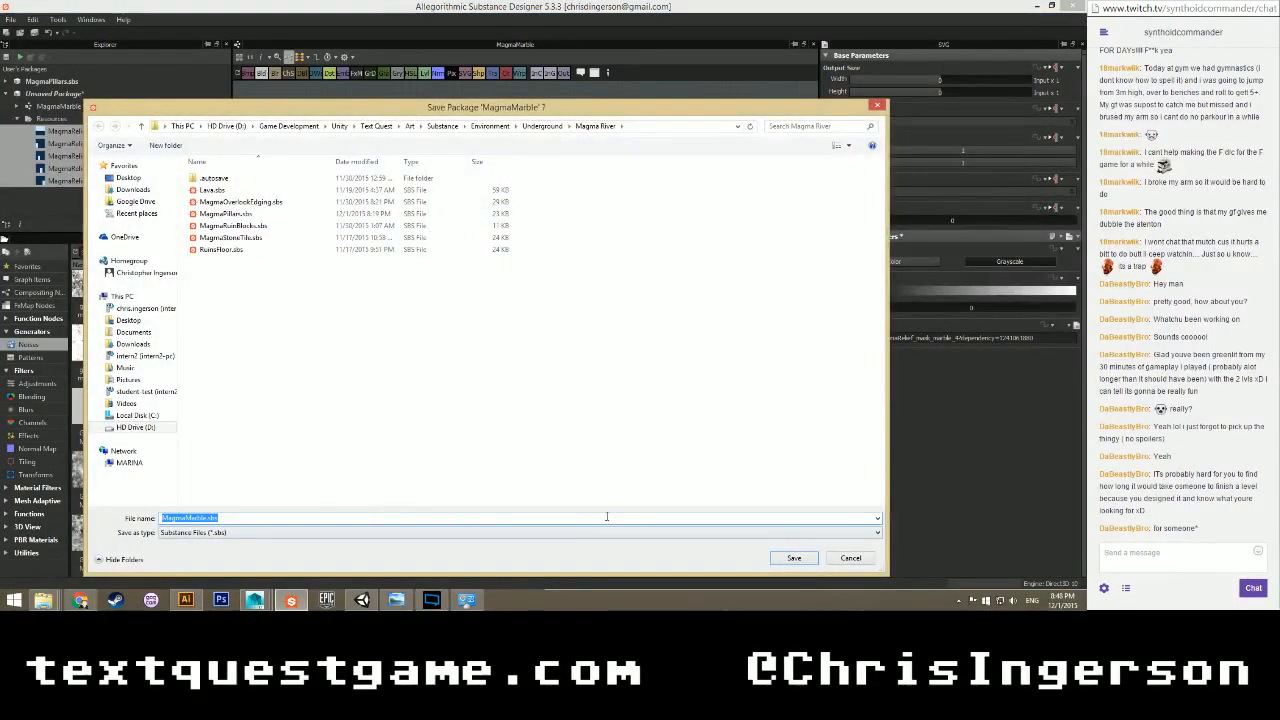
Save the package as MagmaMarble.sbs and shift the four-node column up-left.
click(794, 558)
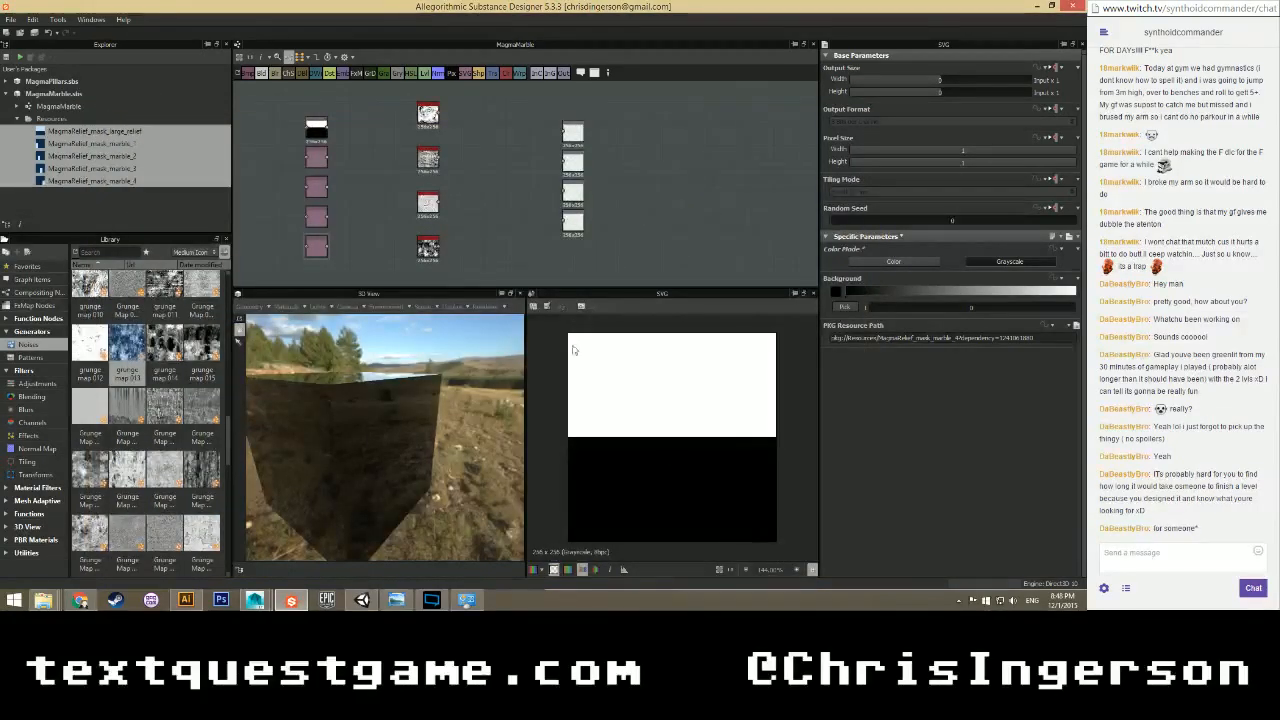
scroll(393, 223, down, 4)
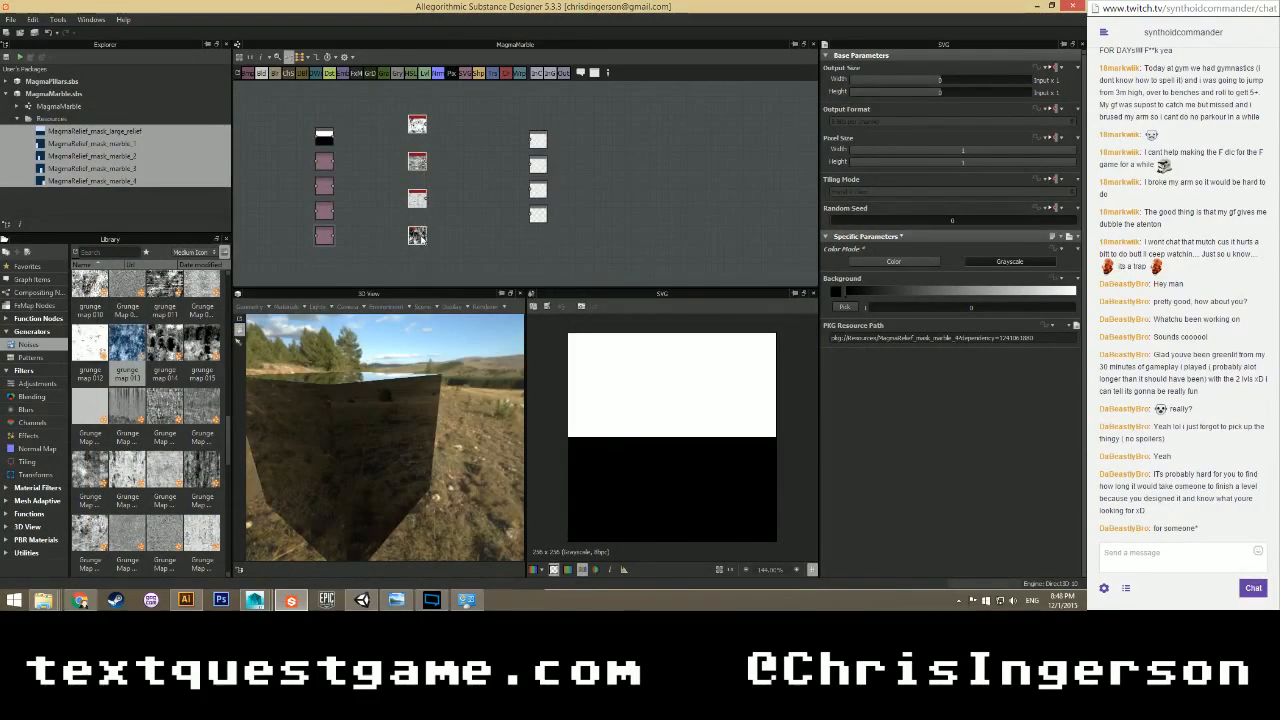
drag(420, 237, 401, 128)
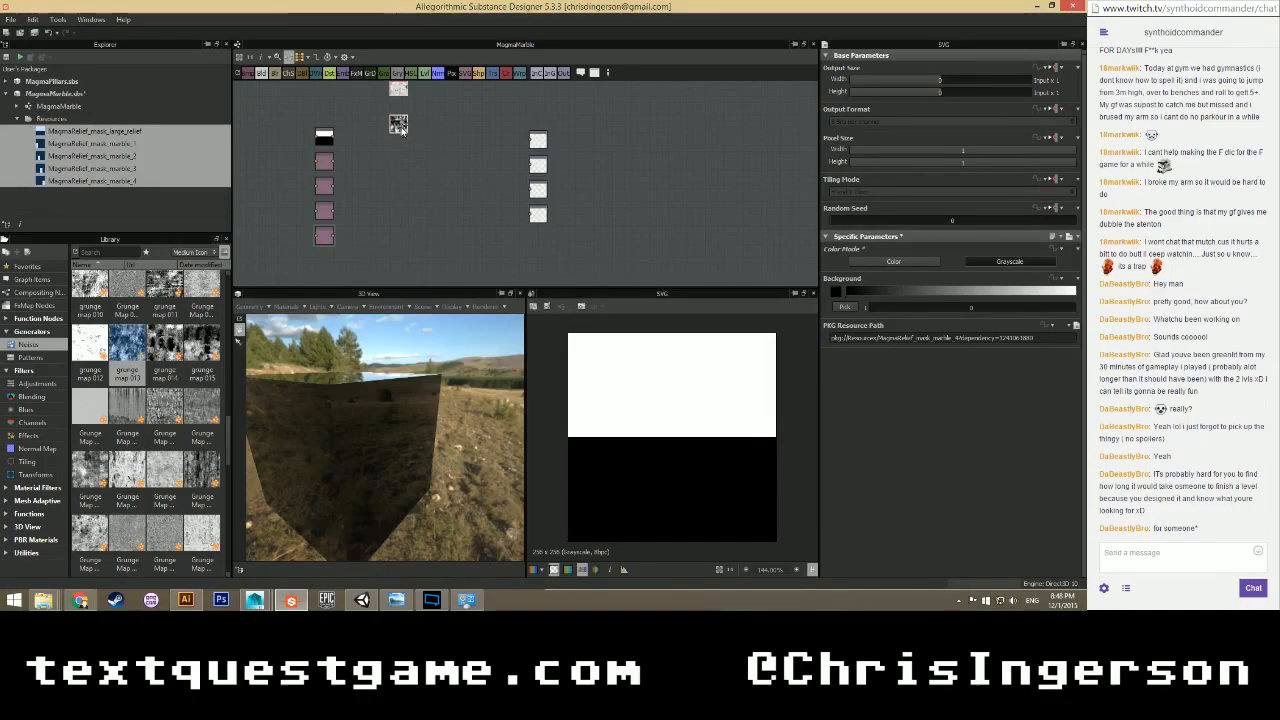
Look over the four grunge nodes, checking the middle one's parameters.
middle_drag(402, 130, 390, 224)
scroll(391, 222, up, 2)
click(397, 172)
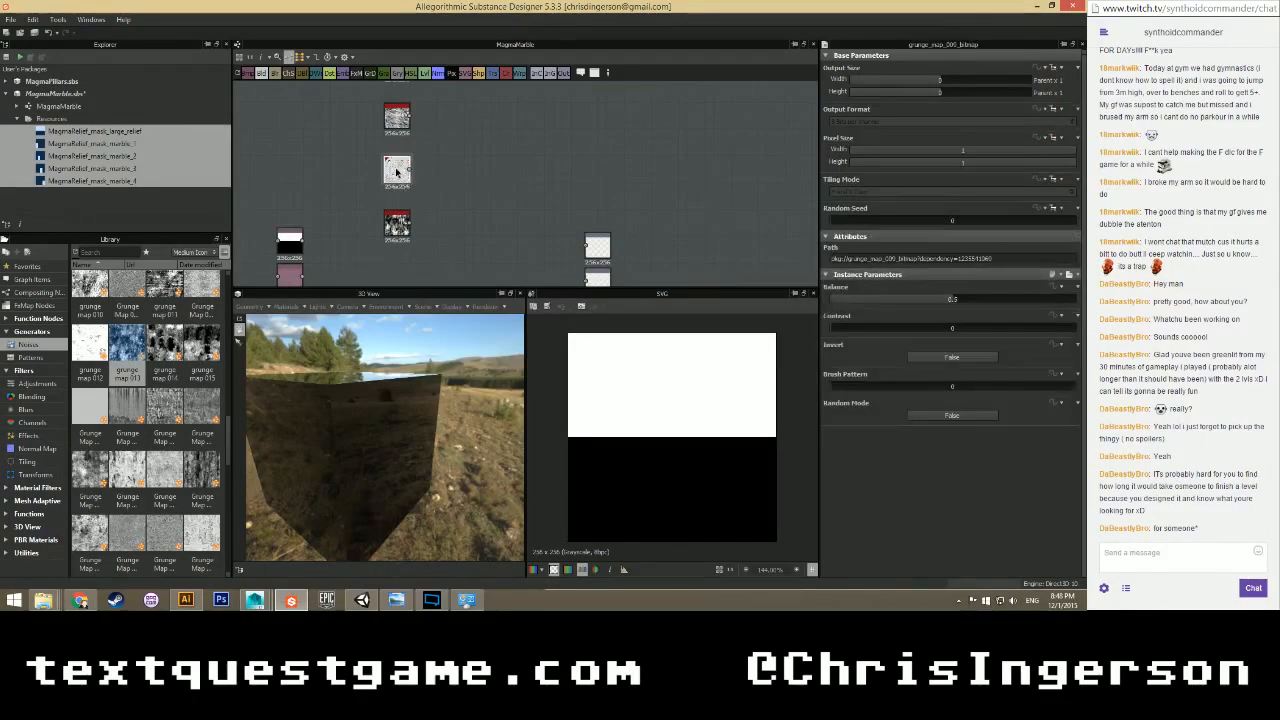
middle_drag(342, 150, 338, 233)
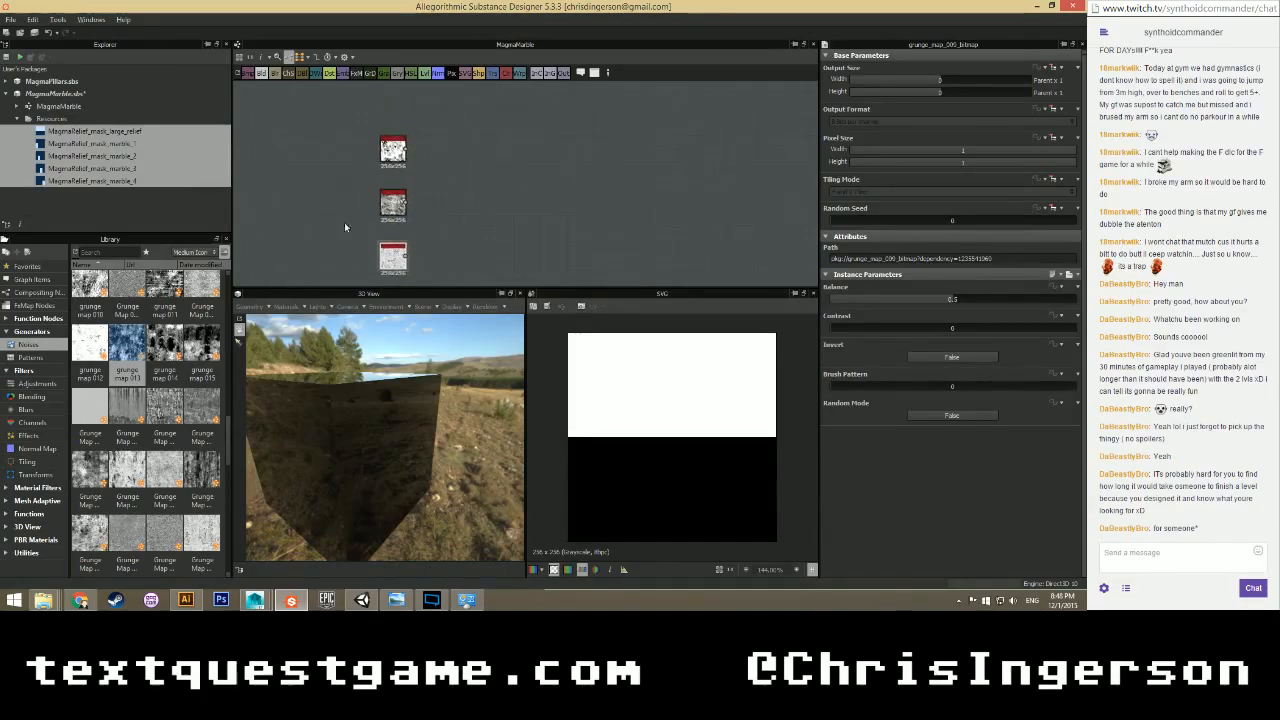
scroll(354, 220, down, 2)
middle_drag(404, 266, 367, 208)
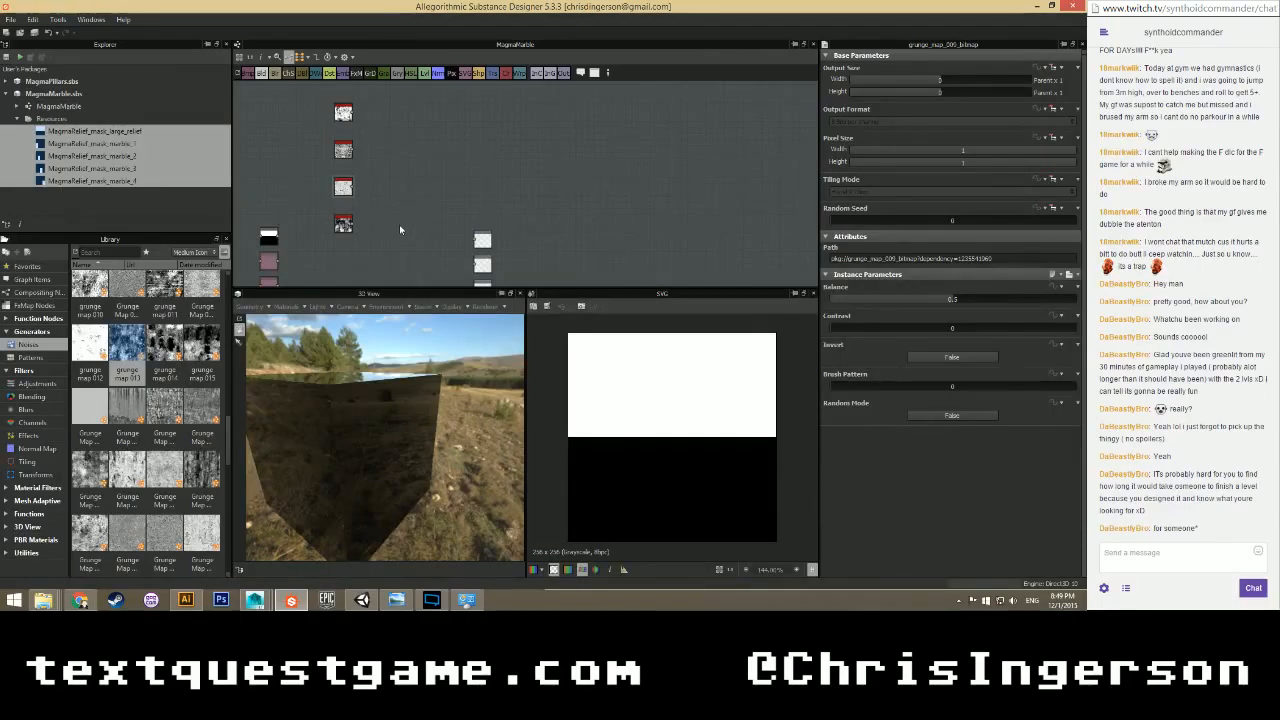
Shift the four grunge nodes up and left into line with the mask and output columns.
scroll(405, 228, up, 3)
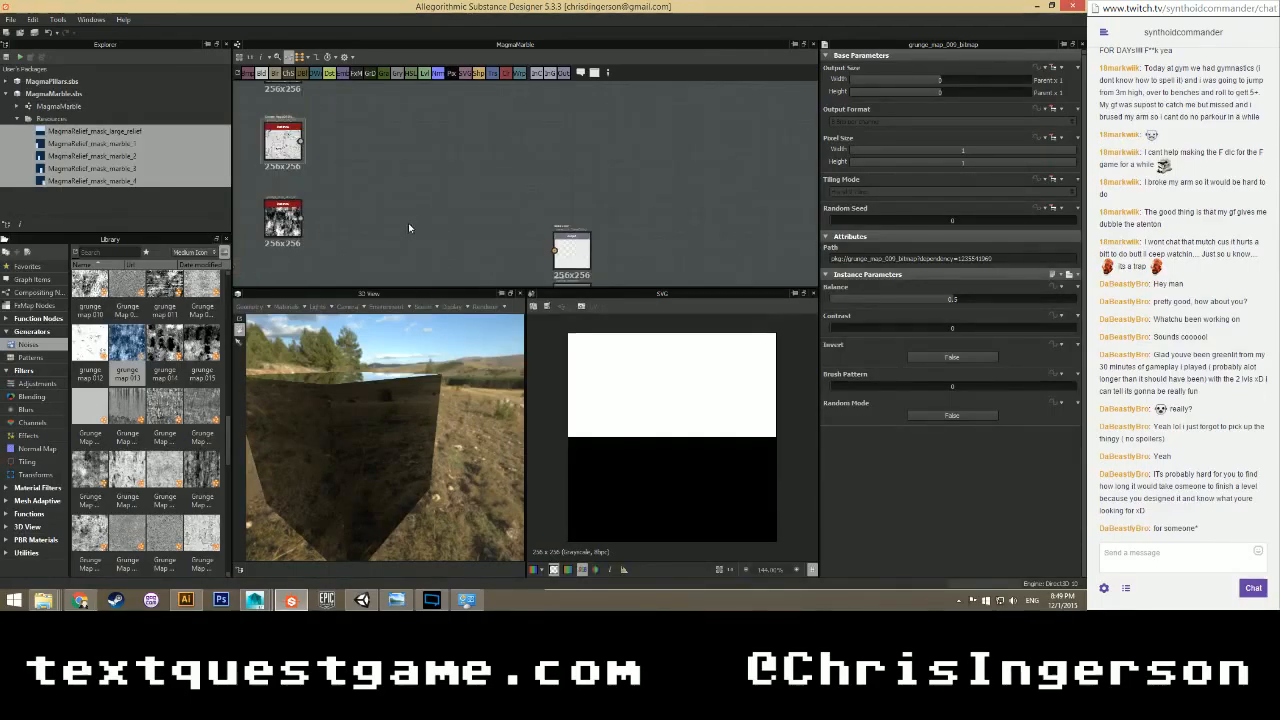
middle_drag(402, 216, 540, 174)
scroll(540, 174, down, 3)
middle_drag(511, 232, 465, 230)
scroll(460, 150, down, 2)
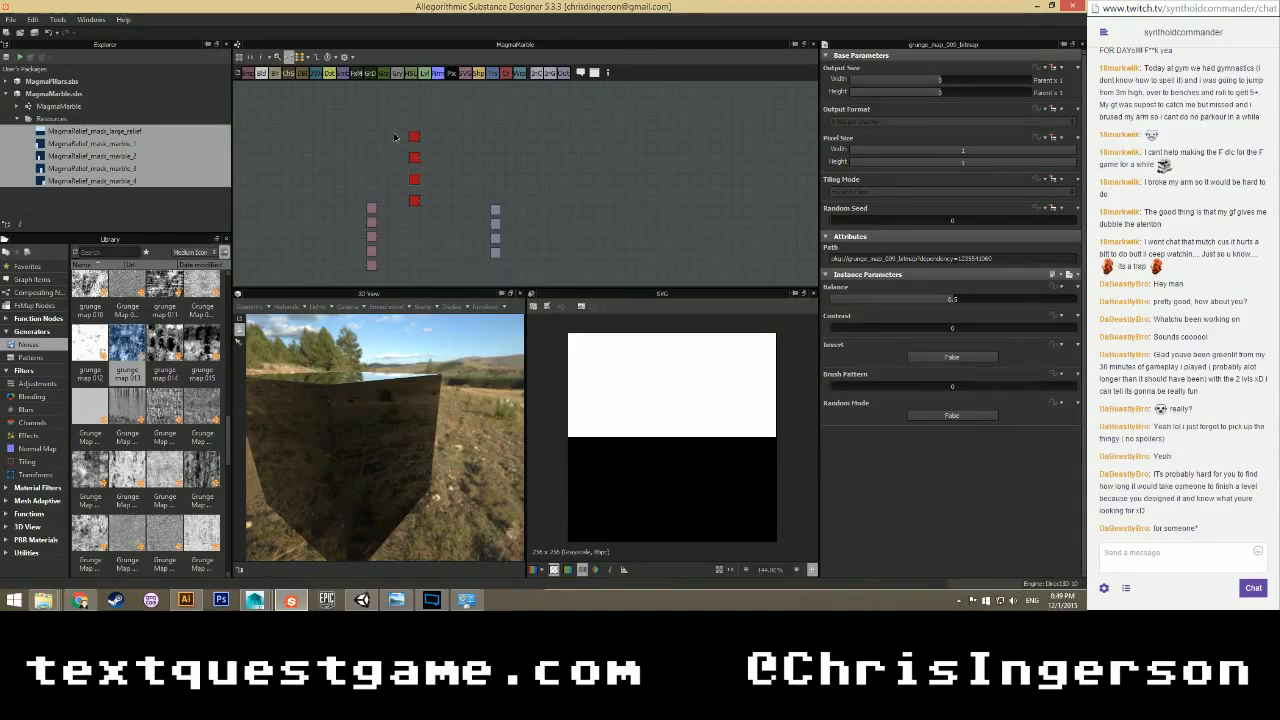
drag(411, 200, 373, 181)
scroll(372, 181, up, 2)
scroll(370, 183, down, 3)
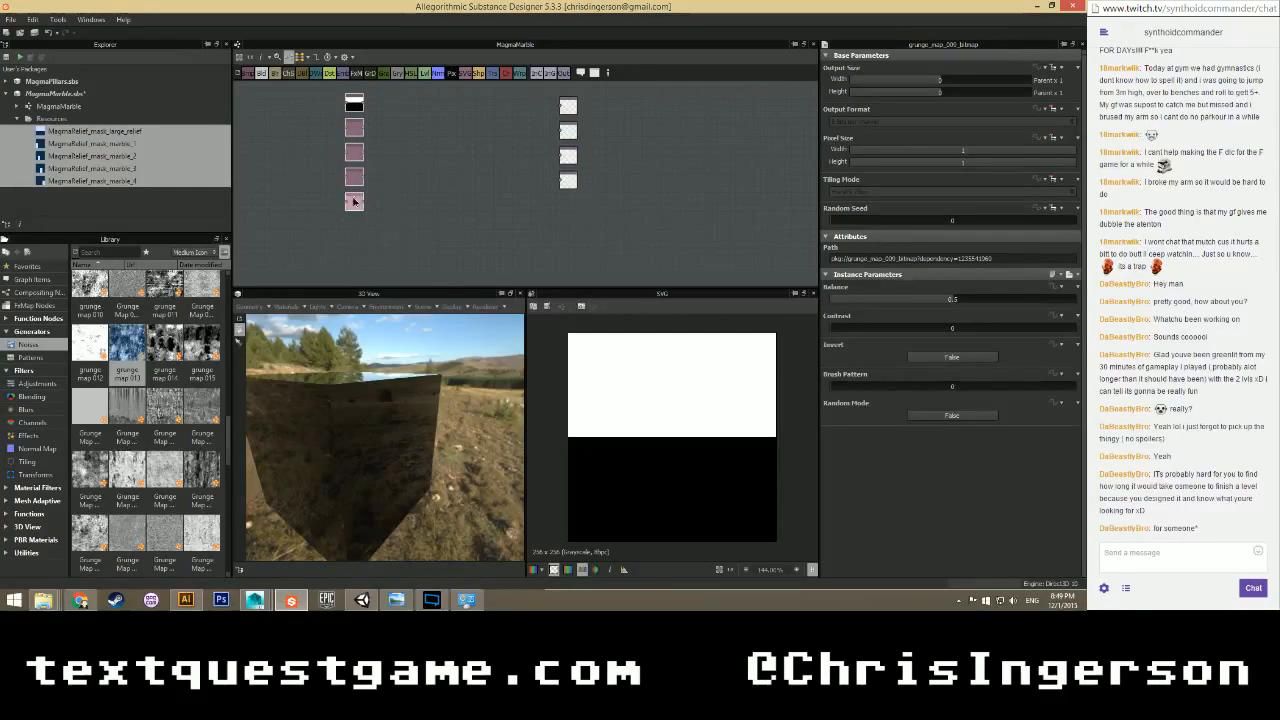
Wrap the five selected mask nodes in a frame and widen it slightly.
right_click(355, 200)
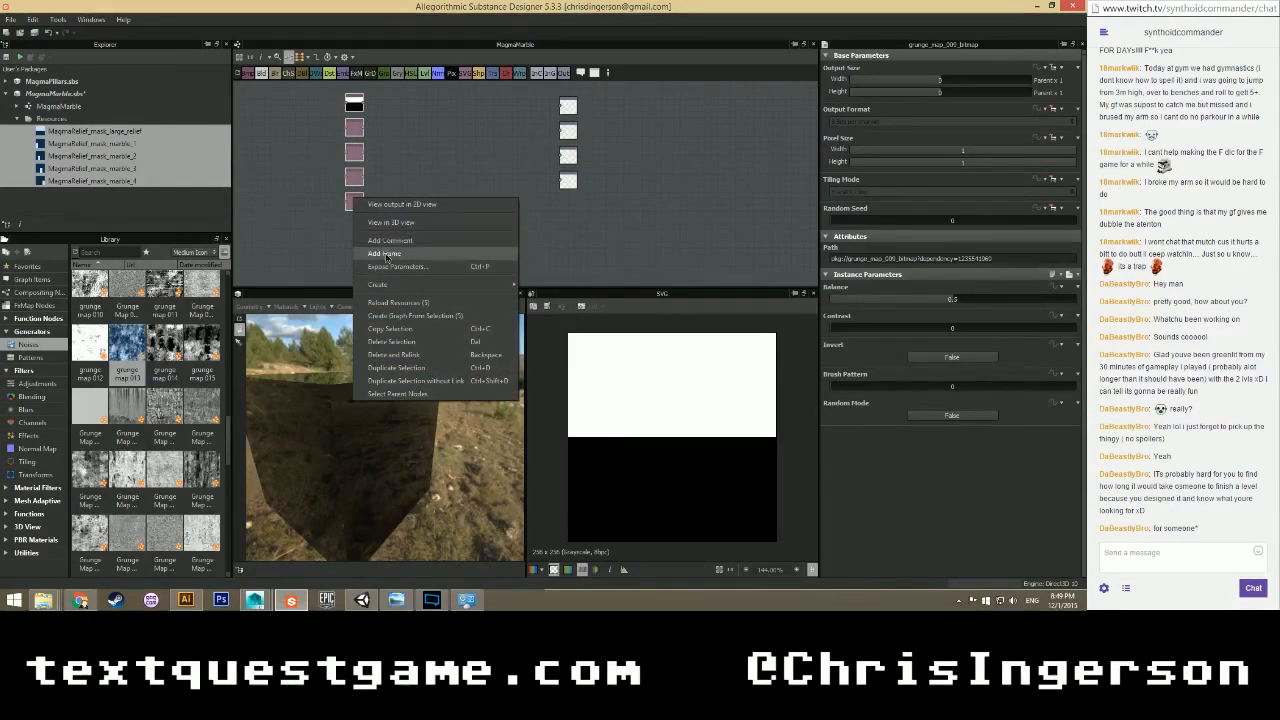
click(384, 253)
scroll(395, 251, up, 2)
scroll(395, 251, up, 4)
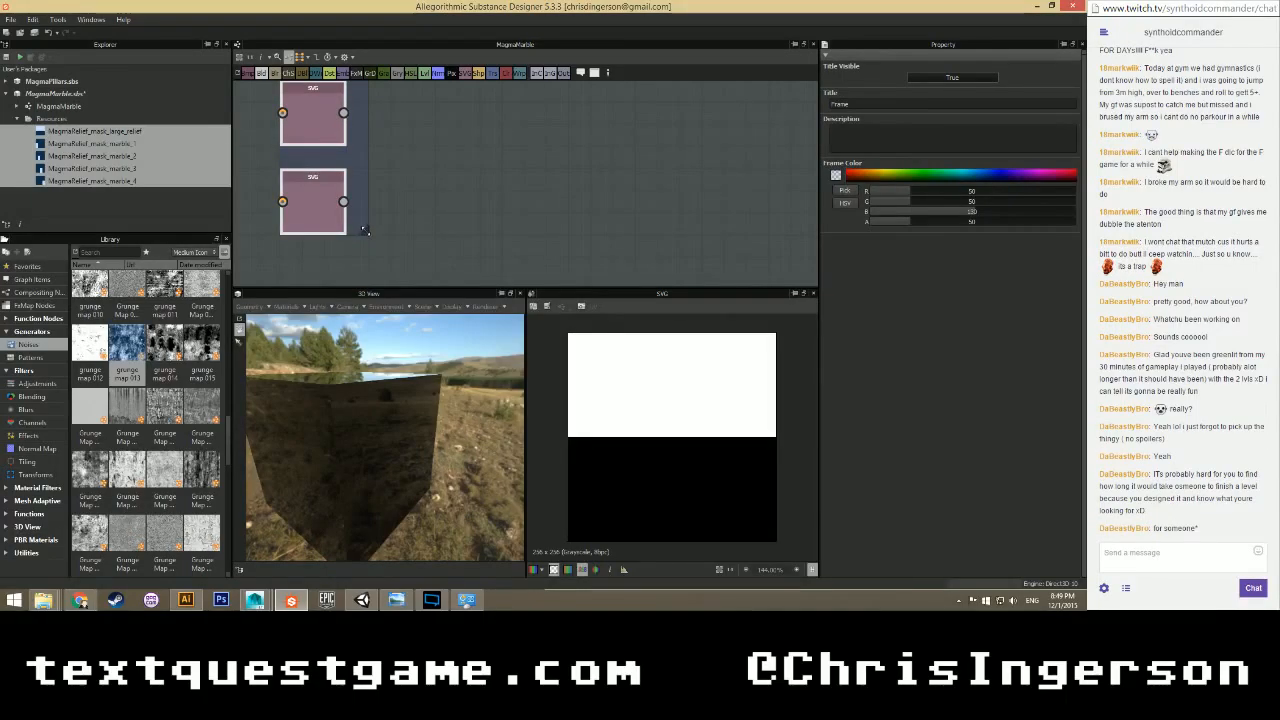
drag(375, 234, 386, 231)
scroll(432, 238, down, 3)
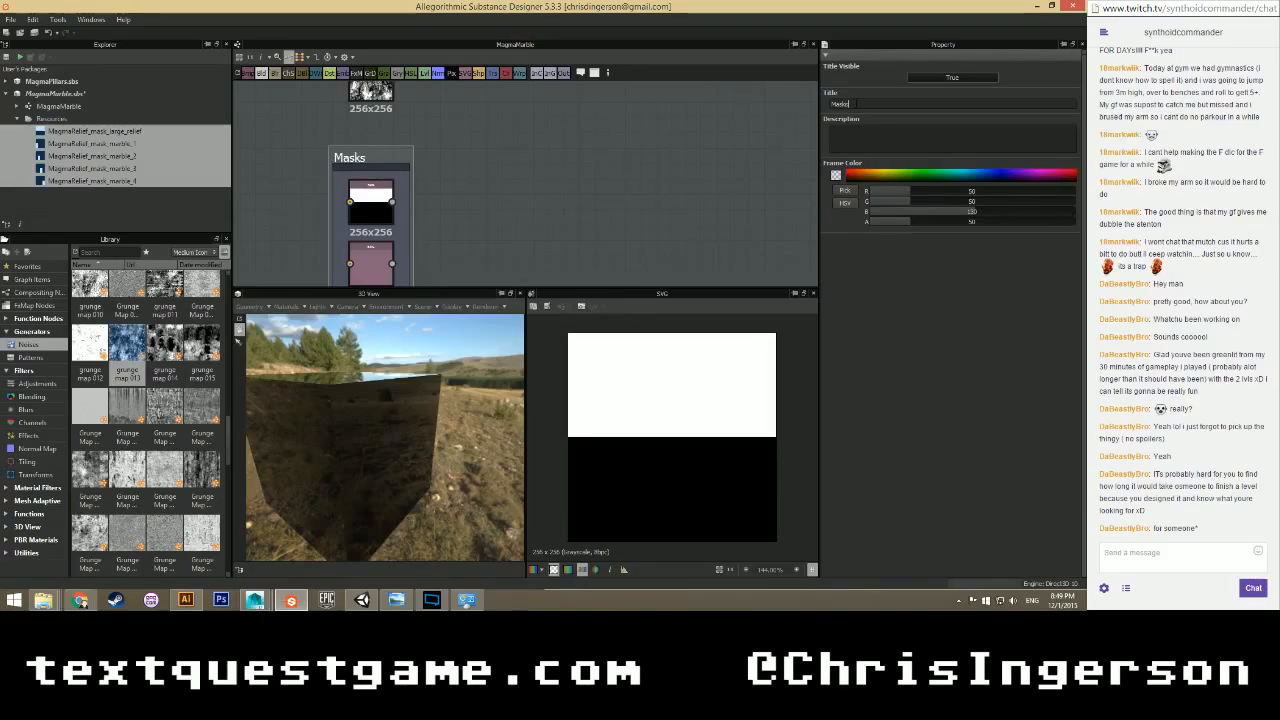
Tint the frame dark red with colour values 130 and 50, then preview a mask.
double_click(978, 192)
text(130)
key(Tab)
key(Tab)
text(50)
key(Return)
scroll(491, 240, down, 4)
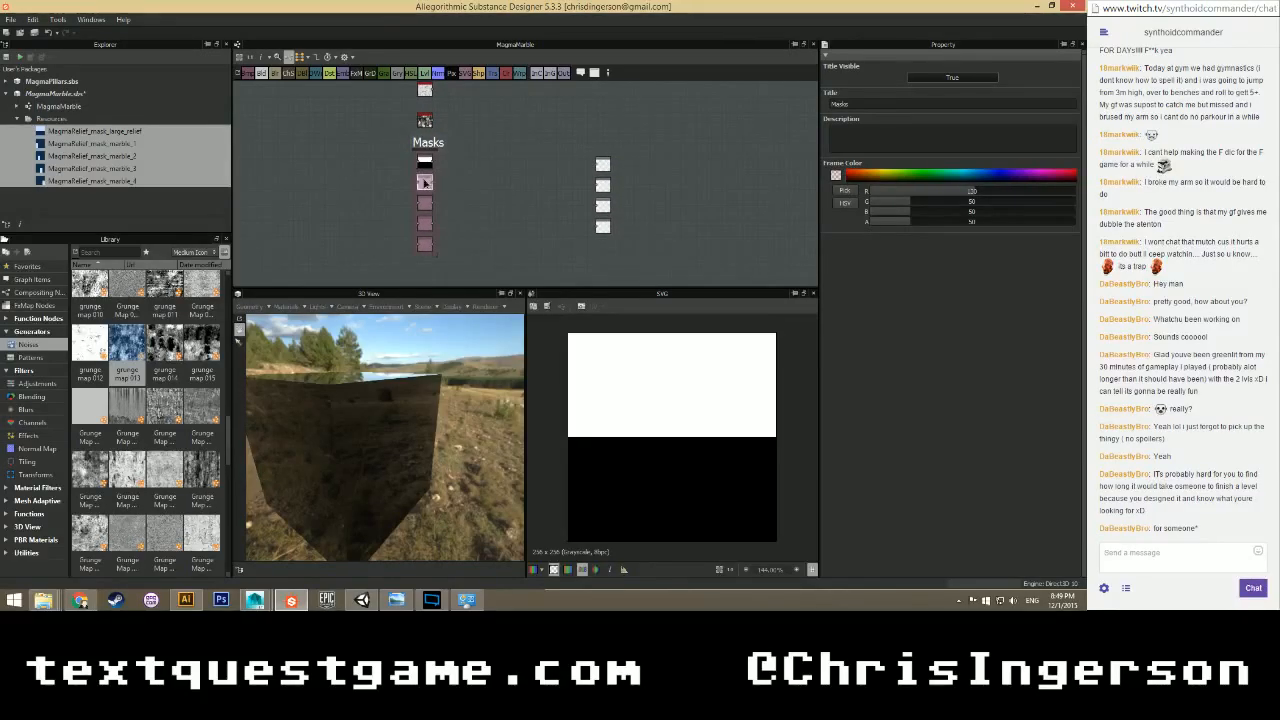
click(424, 225)
Add a Blend node and position it to the right of the mask nodes.
click(424, 245)
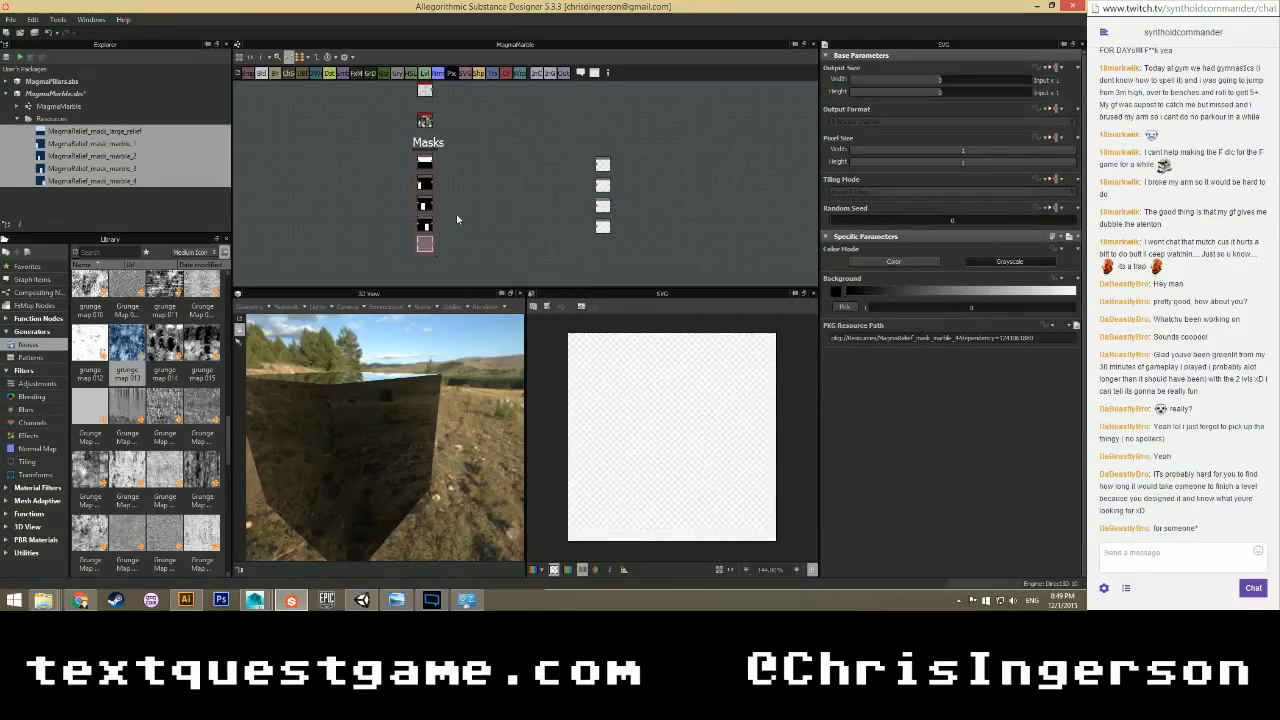
click(460, 207)
scroll(460, 200, up, 3)
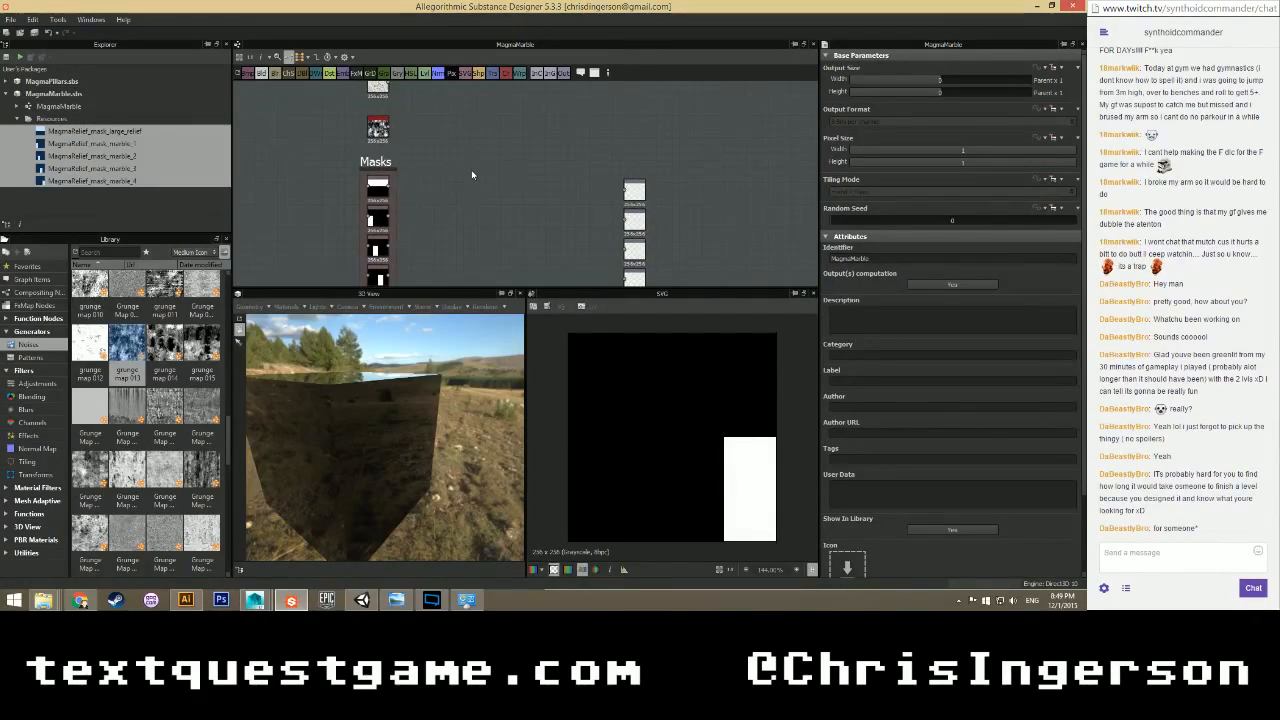
middle_drag(454, 146, 423, 163)
right_click(421, 160)
mouse_move(440, 165)
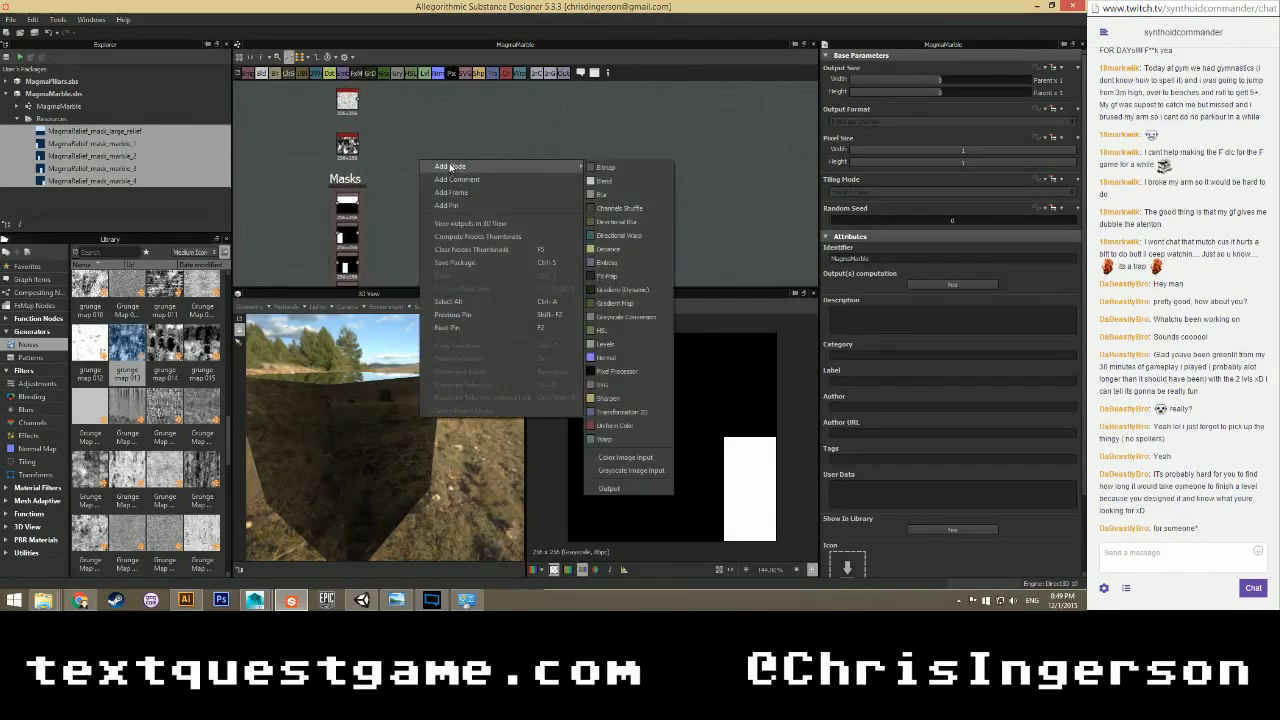
click(605, 166)
scroll(432, 201, up, 2)
drag(421, 150, 419, 192)
middle_drag(419, 195, 406, 130)
drag(406, 130, 500, 167)
Wire the top mask and the grunge noise output into the Blend node's inputs.
drag(316, 148, 476, 167)
scroll(428, 162, down, 2)
middle_drag(401, 122, 389, 182)
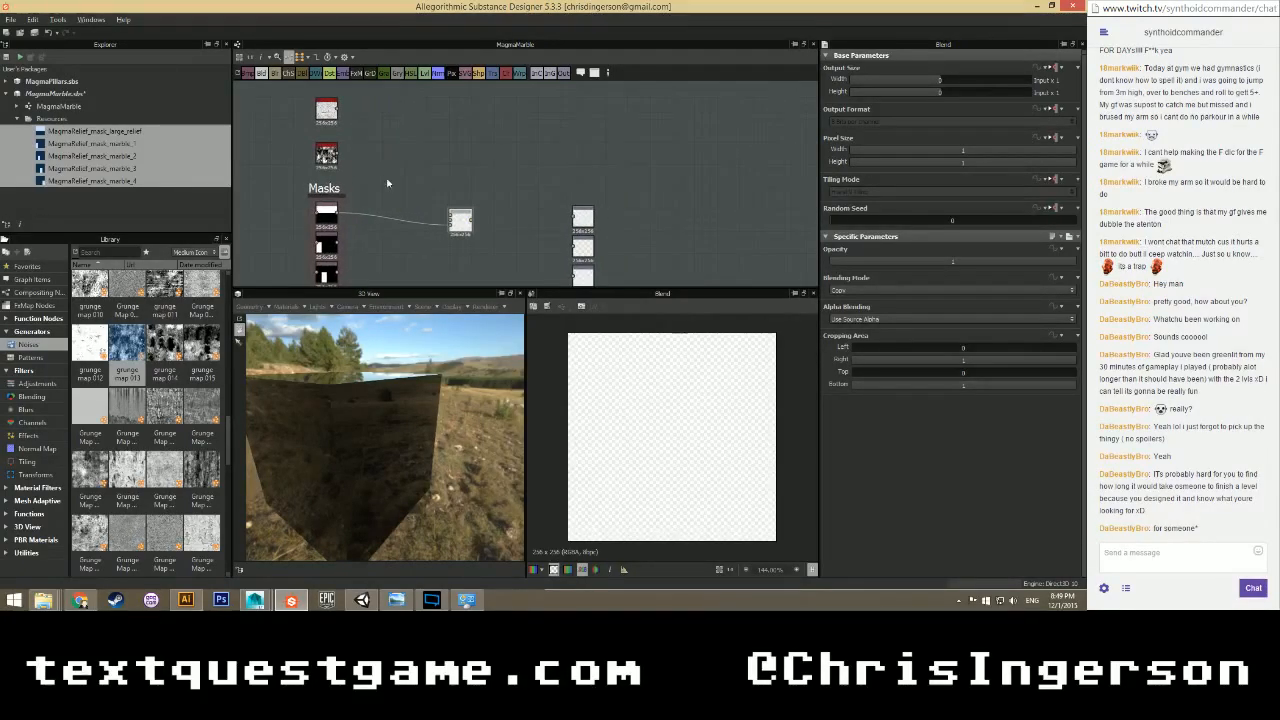
scroll(381, 180, up, 1)
scroll(381, 180, up, 1)
middle_drag(371, 135, 367, 161)
drag(317, 170, 492, 262)
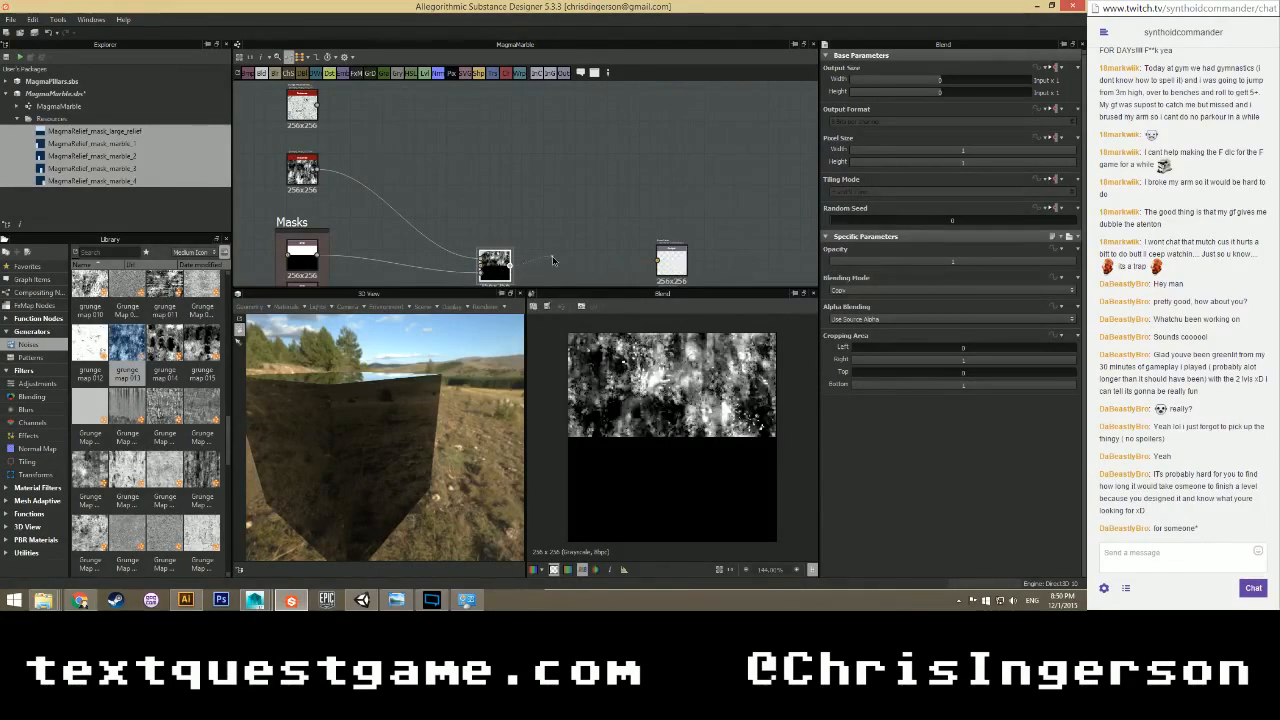
scroll(512, 259, down, 1)
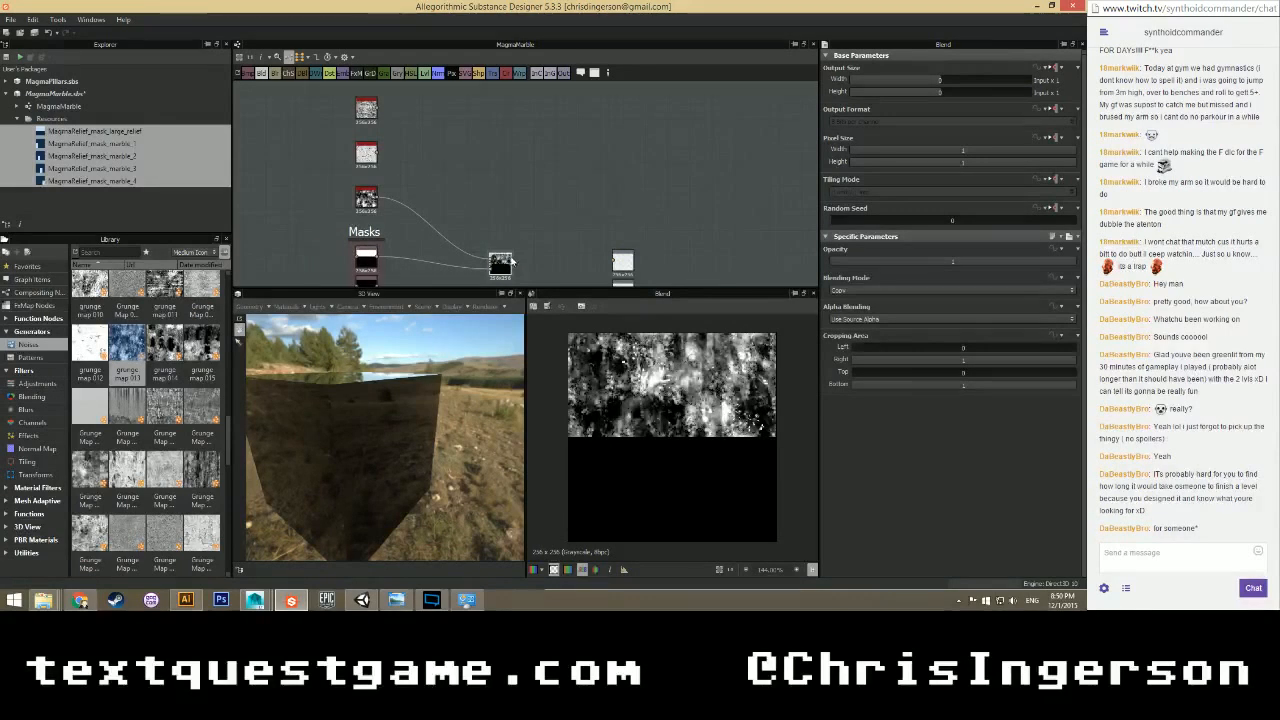
scroll(500, 192, down, 1)
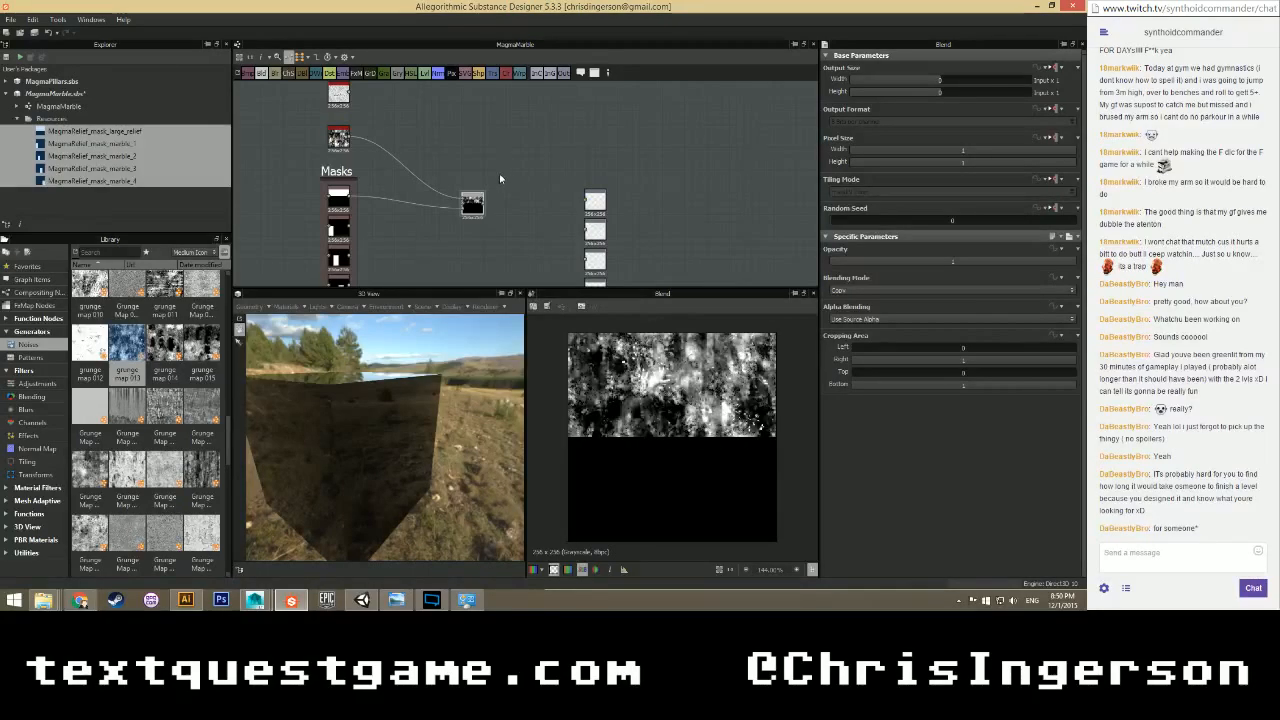
Add a second Blend node and link the grunge map into it.
scroll(500, 178, up, 2)
right_click(423, 125)
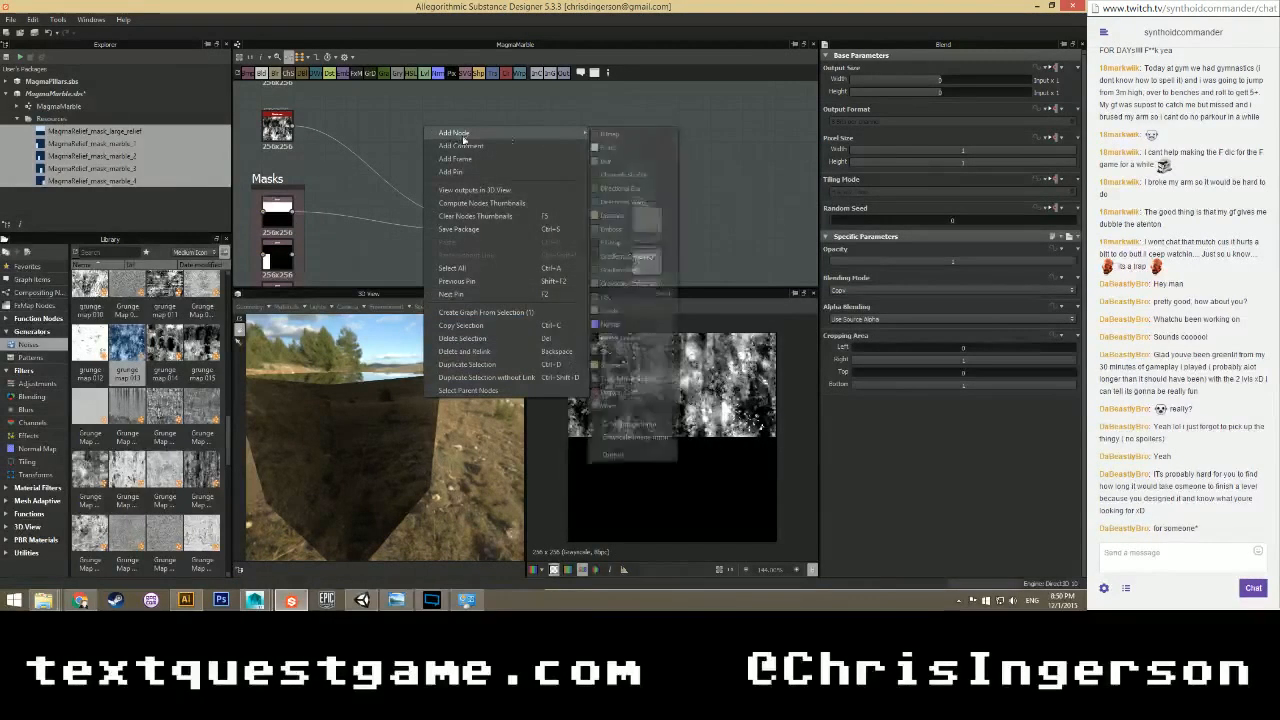
click(606, 146)
drag(294, 127, 412, 134)
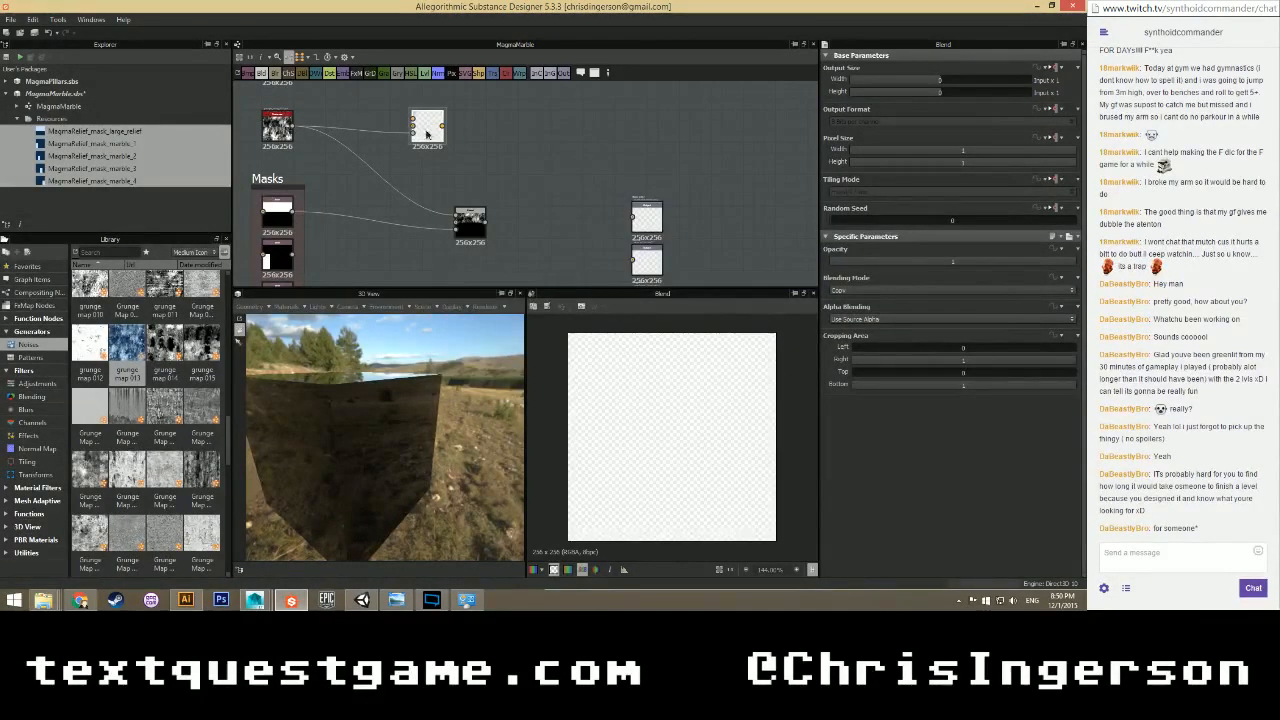
scroll(446, 143, down, 1)
middle_drag(479, 122, 501, 167)
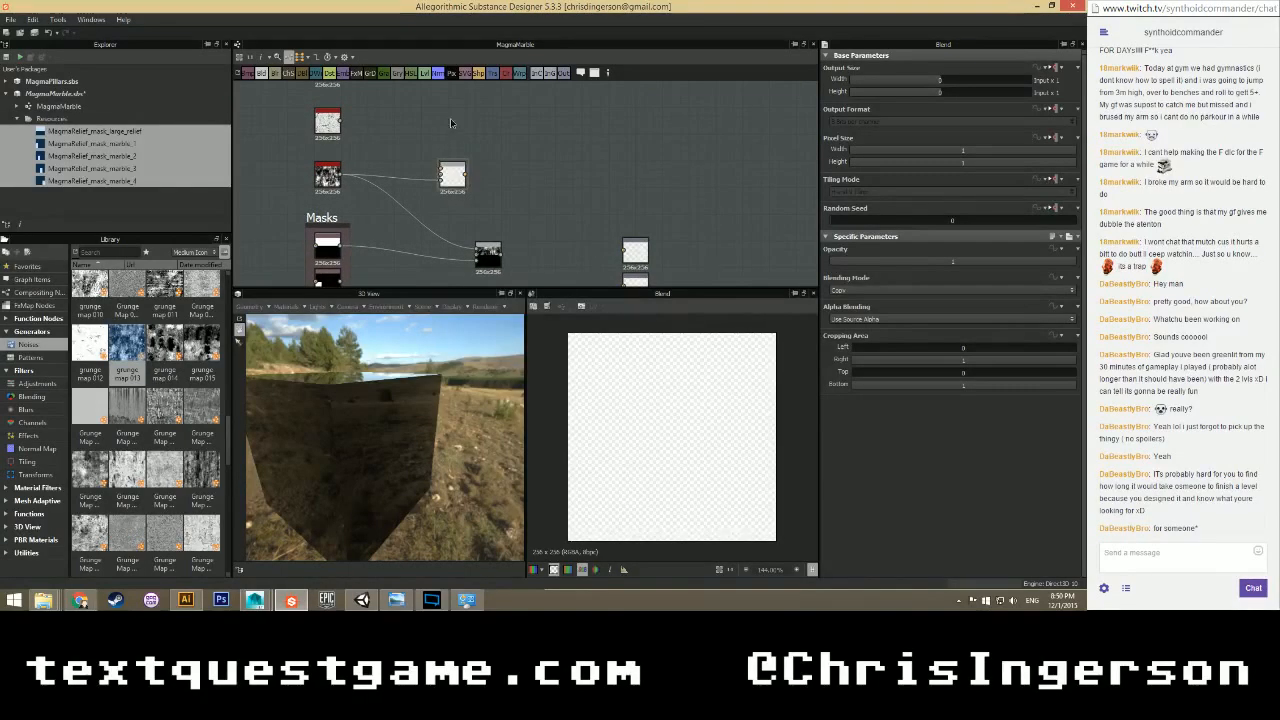
Add a Uniform Color node above the new Blend and make it fully red.
right_click(451, 120)
mouse_move(520, 125)
click(643, 384)
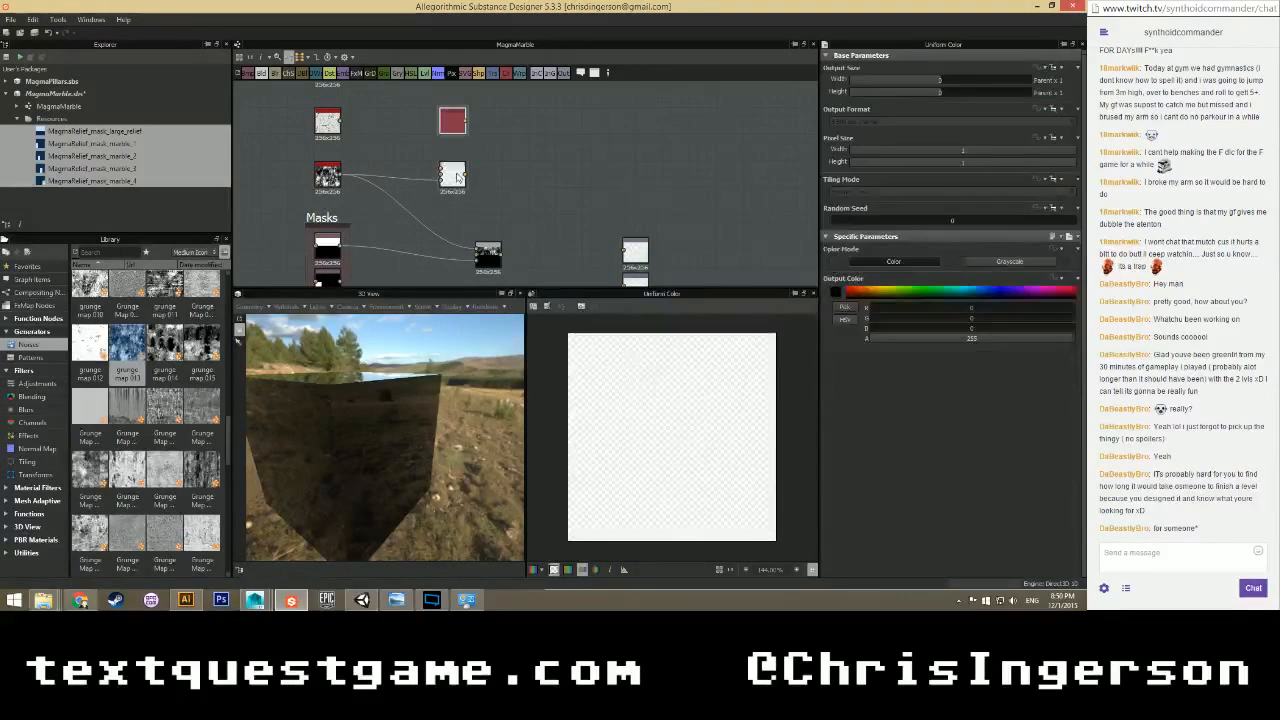
drag(450, 132, 408, 131)
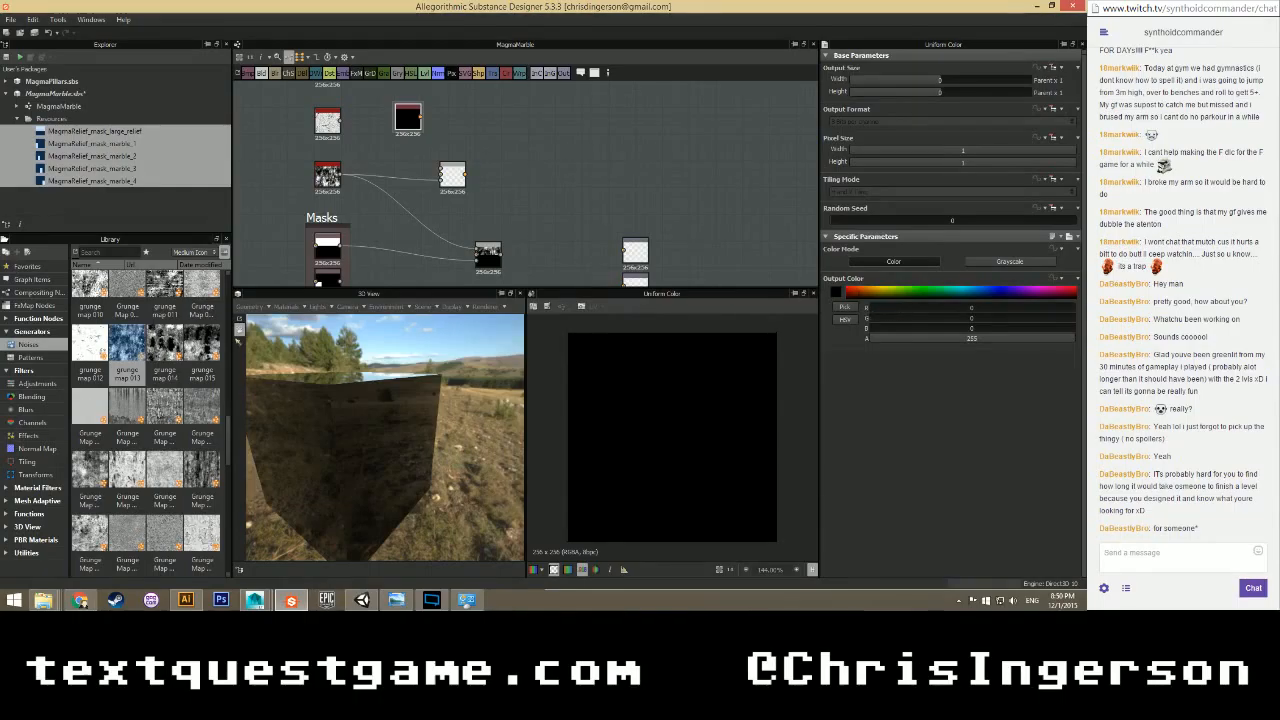
drag(876, 308, 1076, 308)
Add a second, black Uniform Color node and link the red colour into the Blend.
right_click(515, 132)
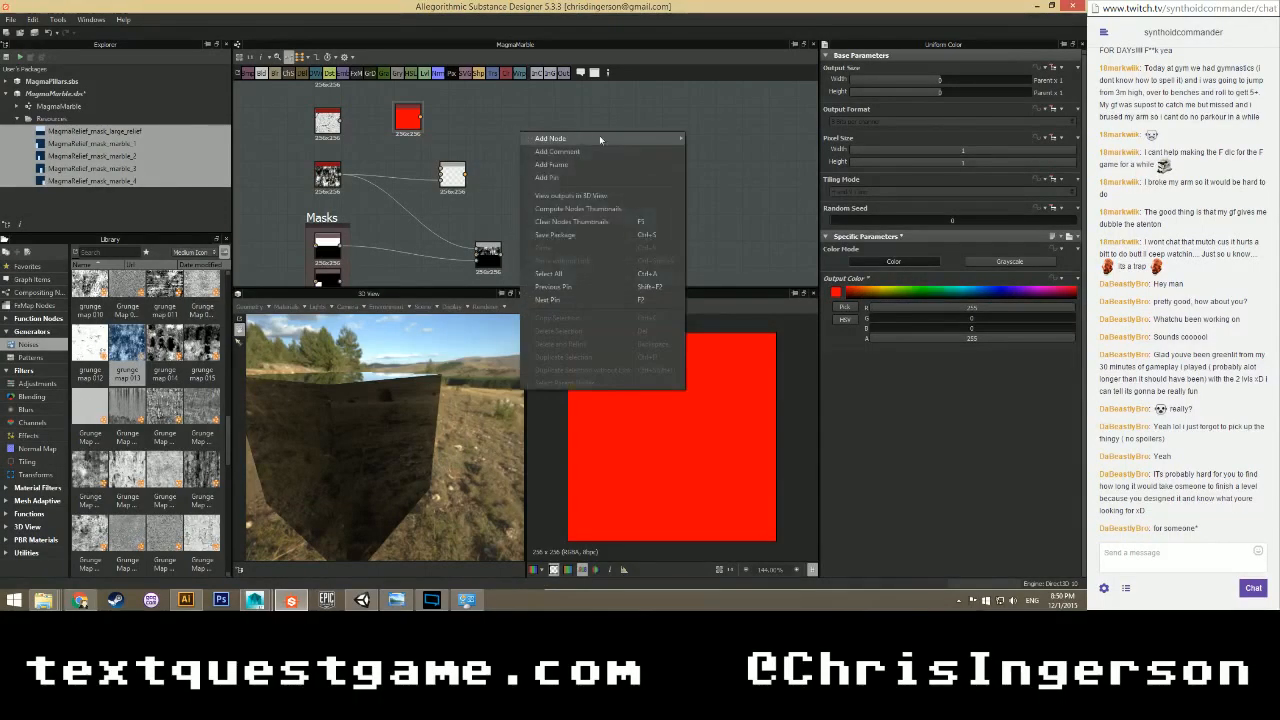
mouse_move(600, 138)
click(716, 398)
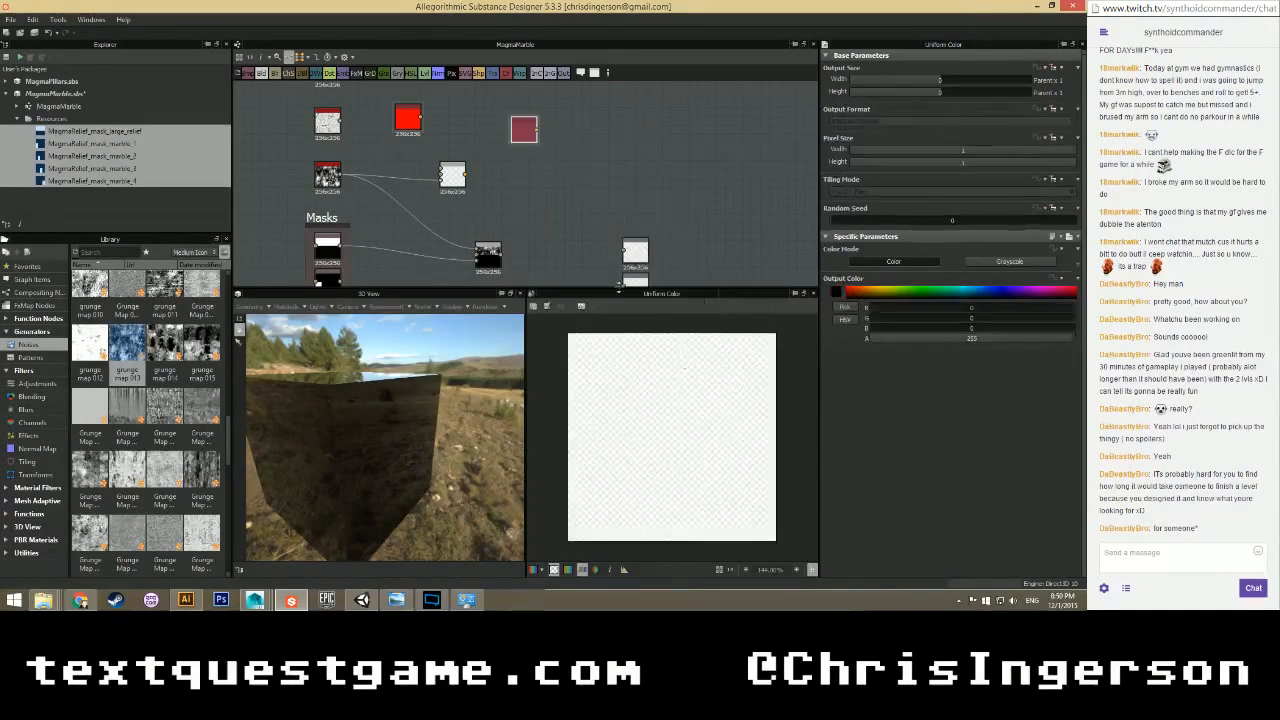
mouse_move(523, 130)
mouse_down()
mouse_move(413, 170)
mouse_move(440, 175)
mouse_up()
drag(422, 120, 440, 170)
double_click(453, 177)
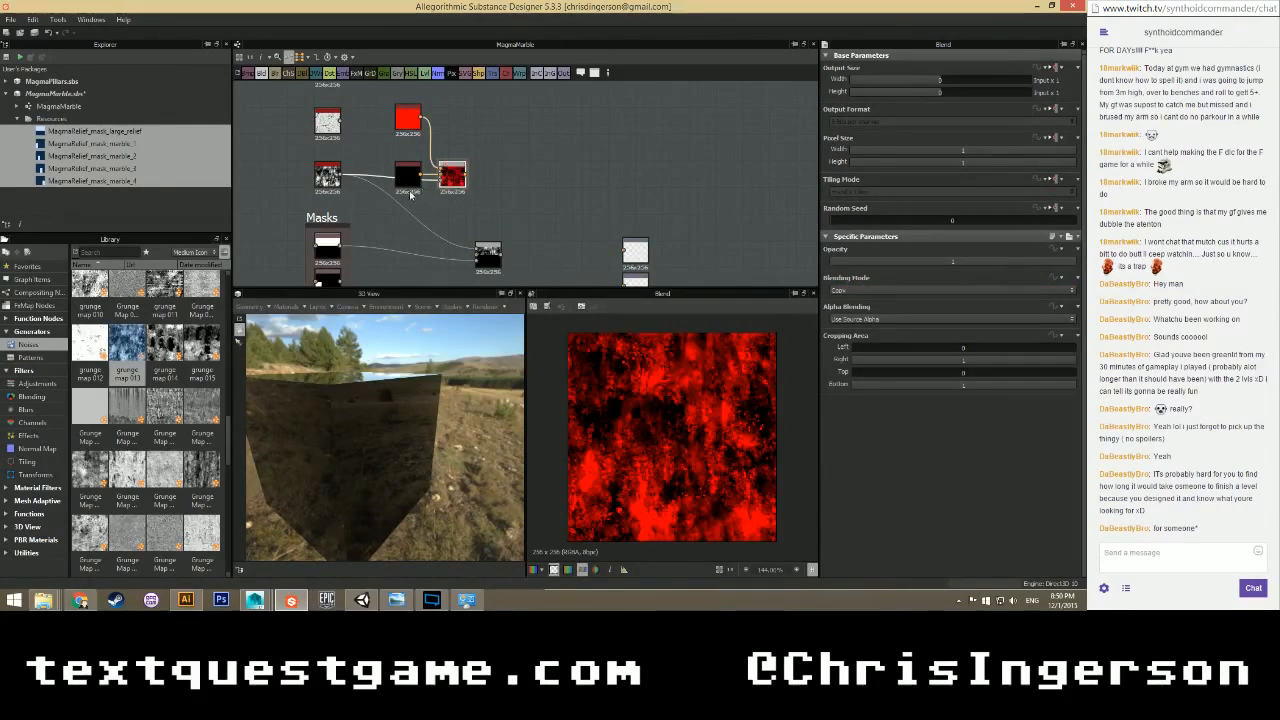
Compare grunge_map_013 with the Blend result while trying other values on the second colour node.
double_click(327, 175)
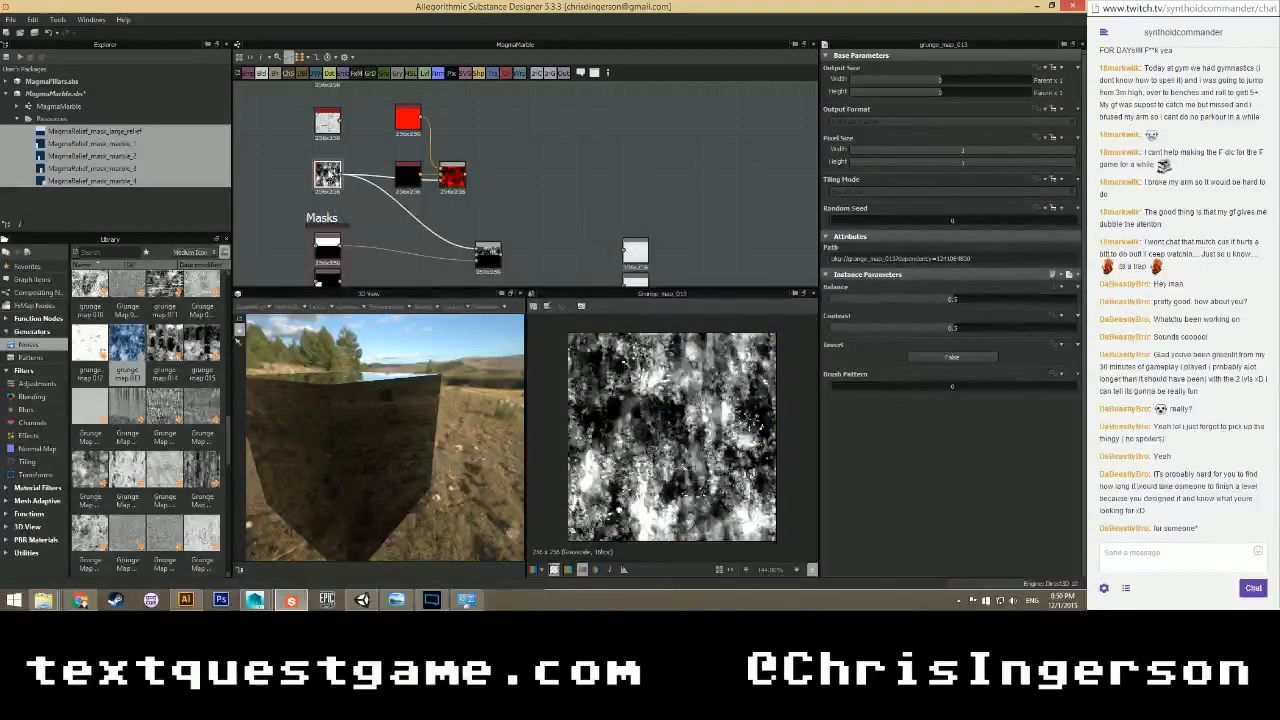
double_click(453, 177)
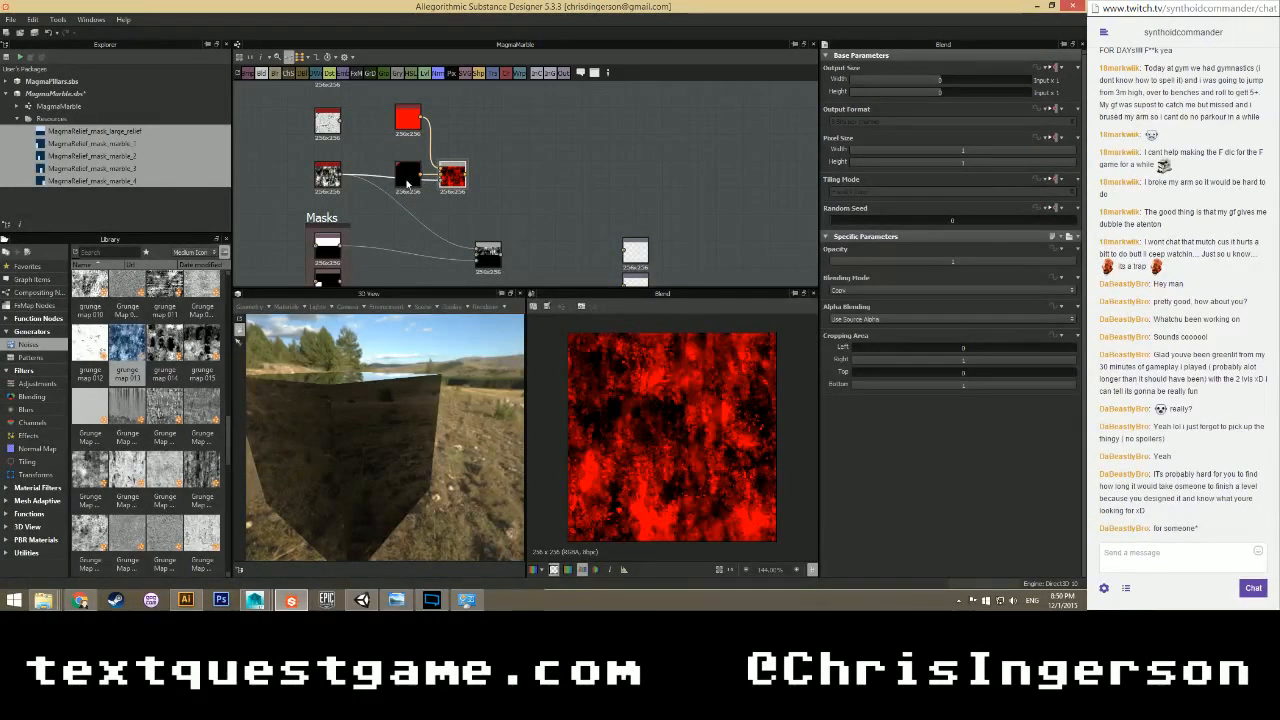
double_click(407, 180)
drag(907, 308, 1058, 320)
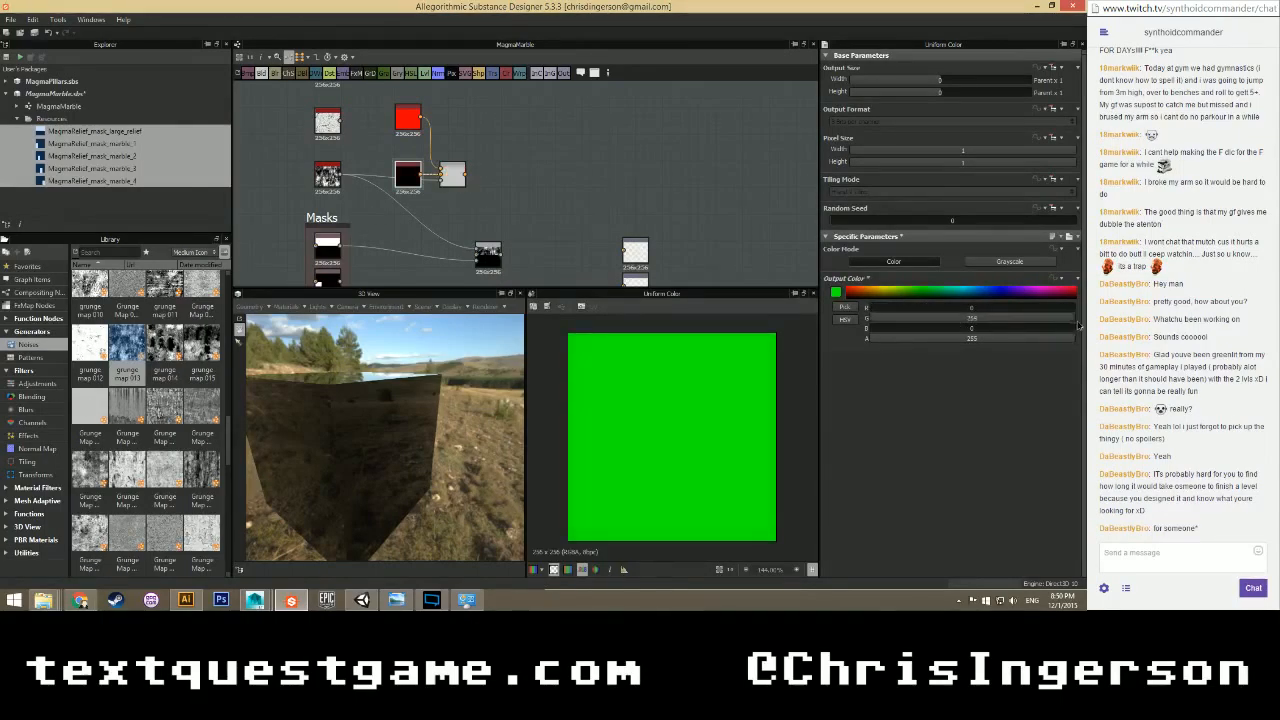
double_click(452, 176)
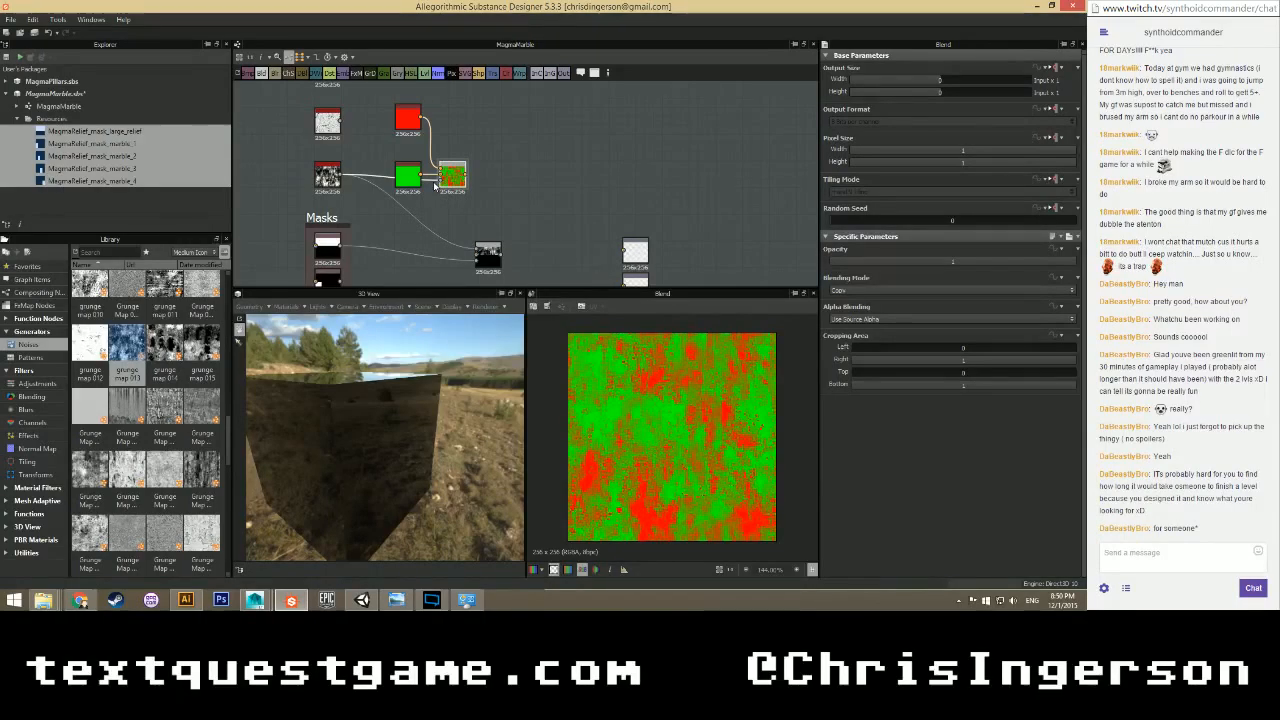
double_click(327, 175)
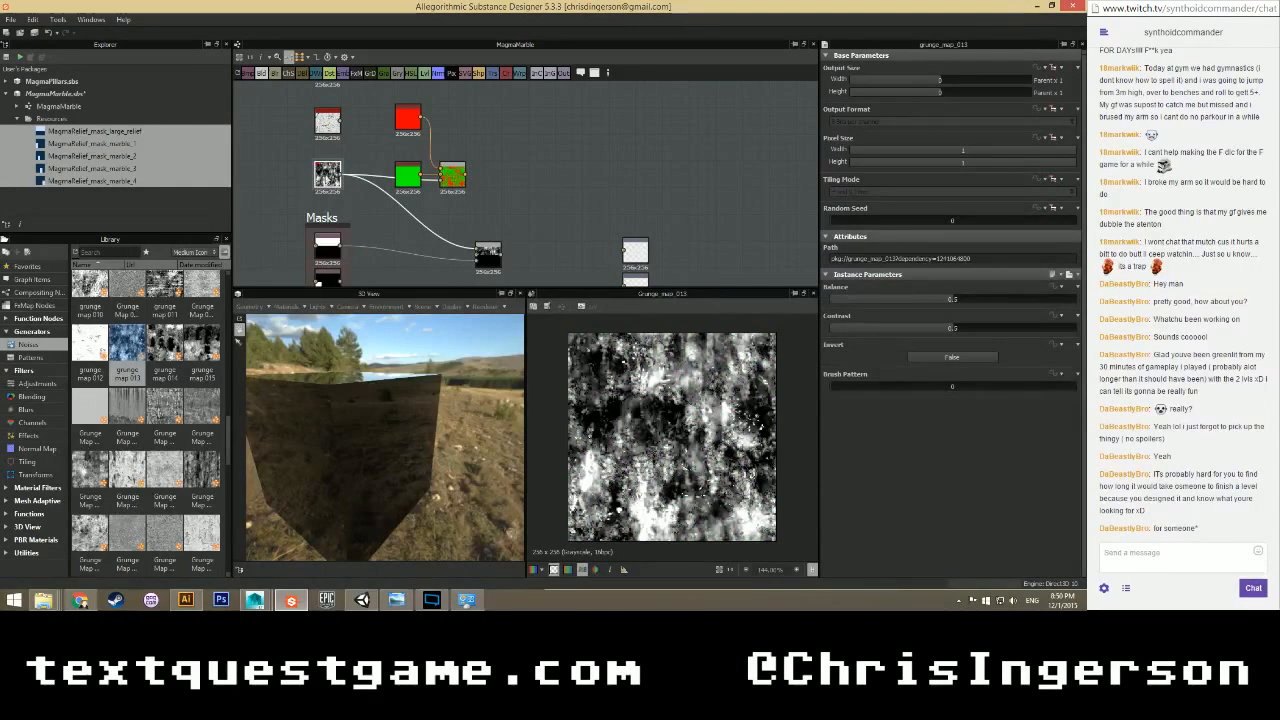
double_click(453, 176)
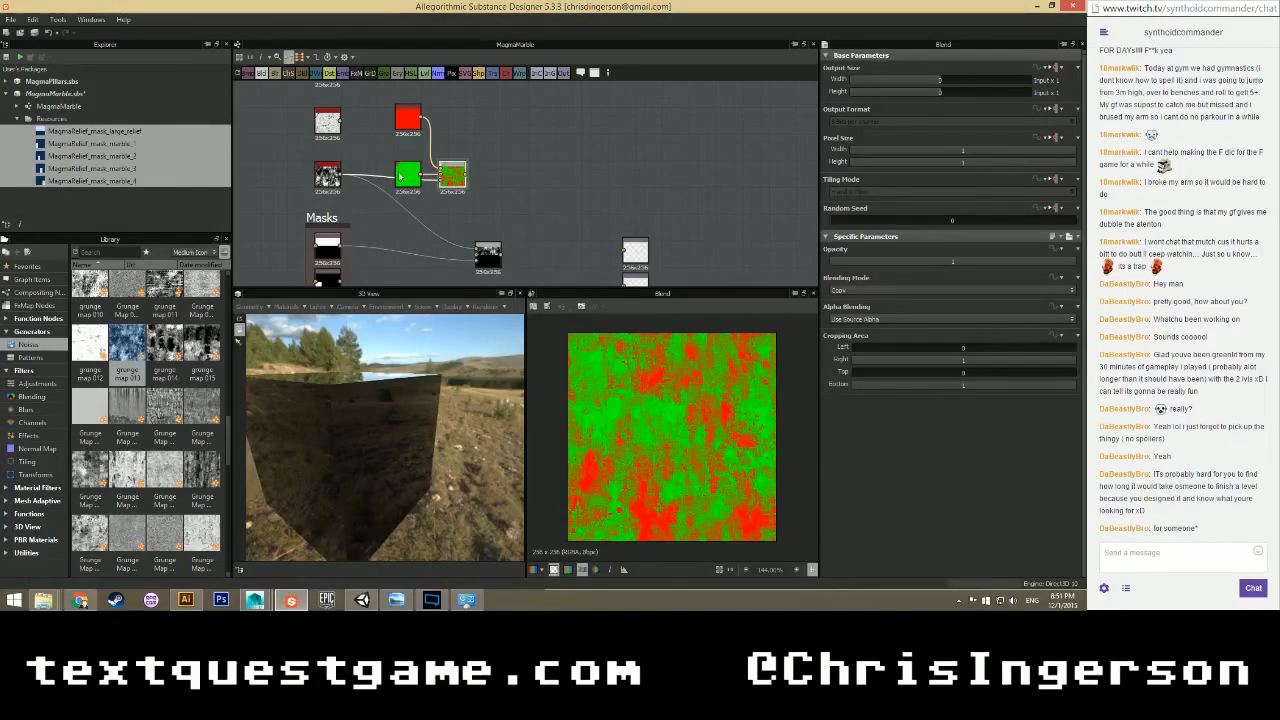
double_click(327, 175)
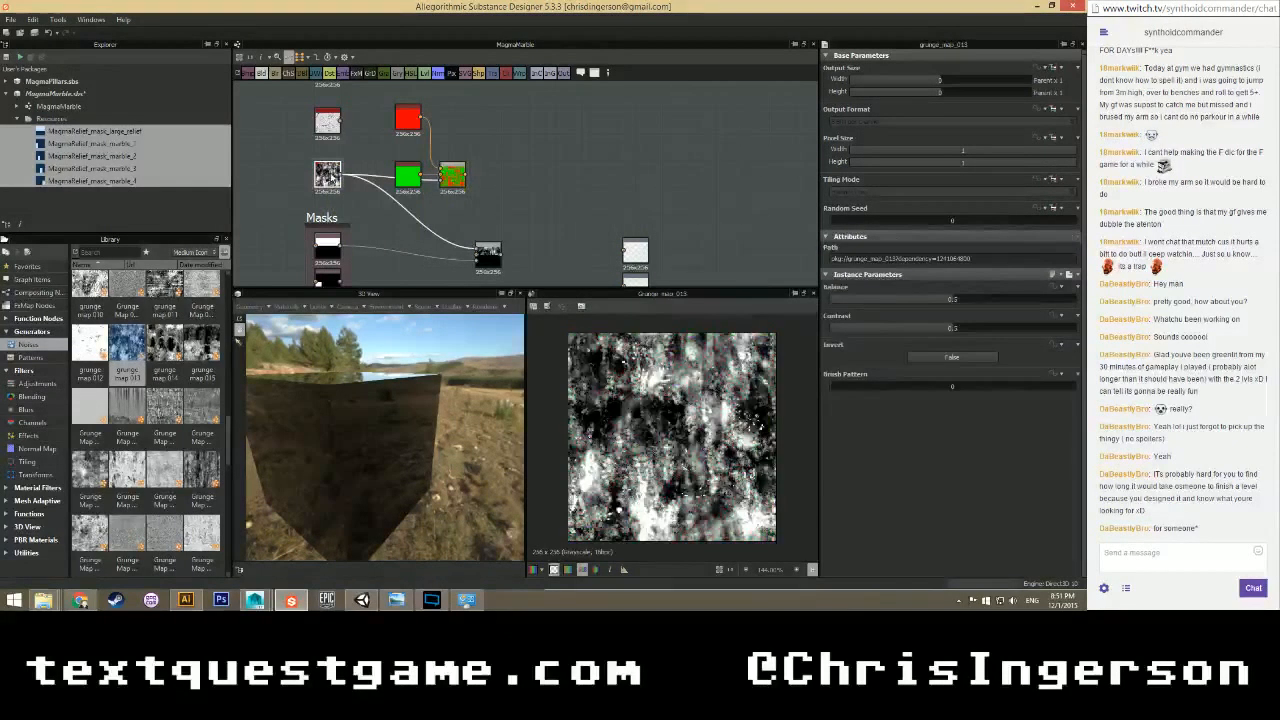
double_click(453, 177)
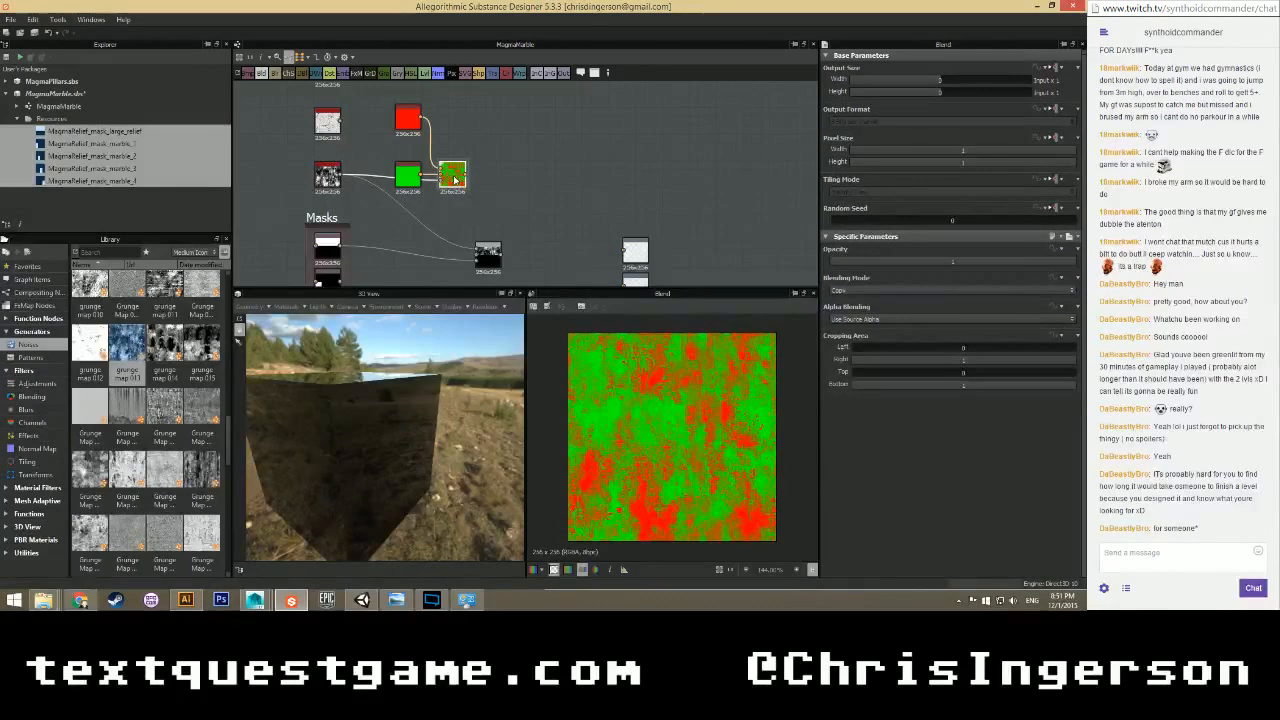
double_click(327, 176)
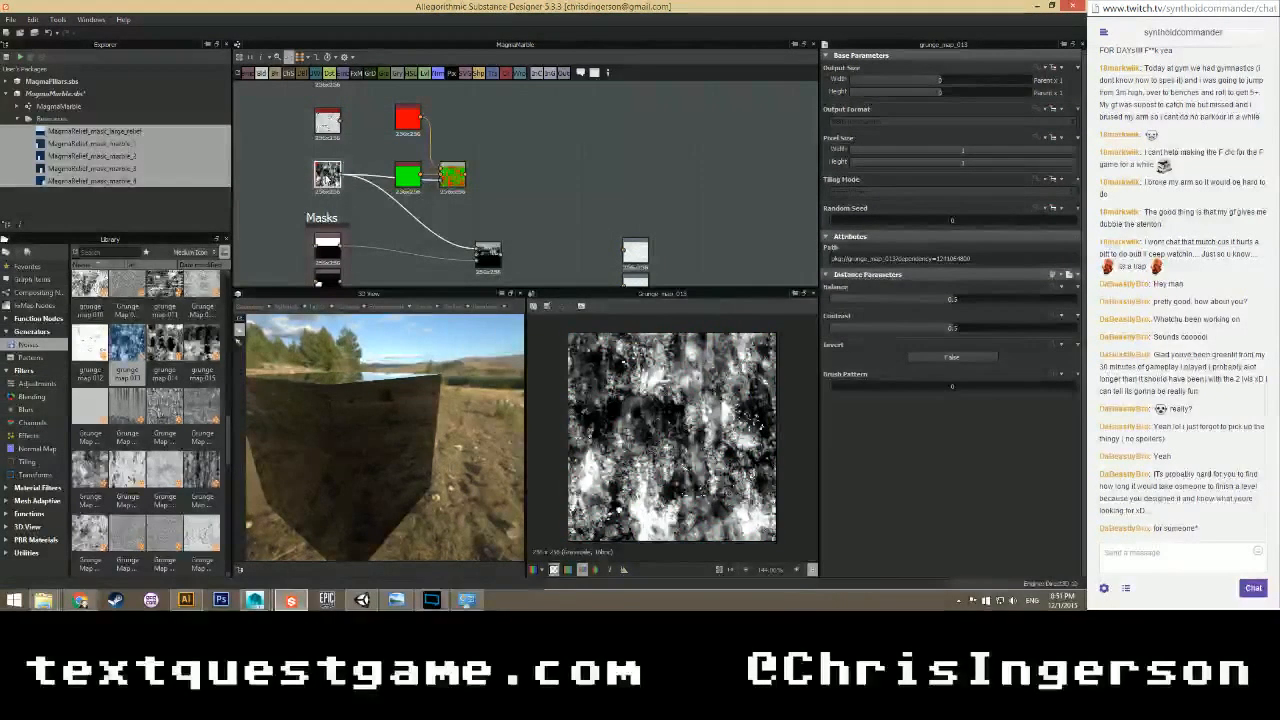
double_click(450, 177)
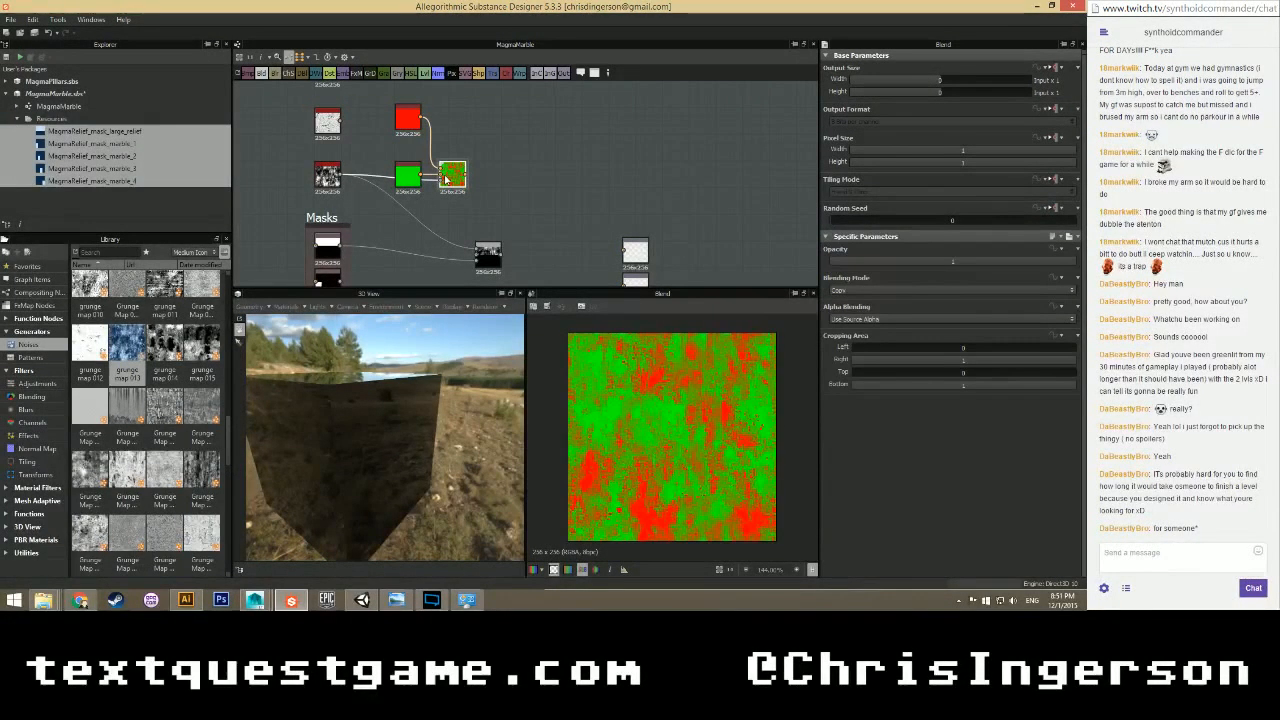
click(403, 182)
drag(995, 321, 855, 332)
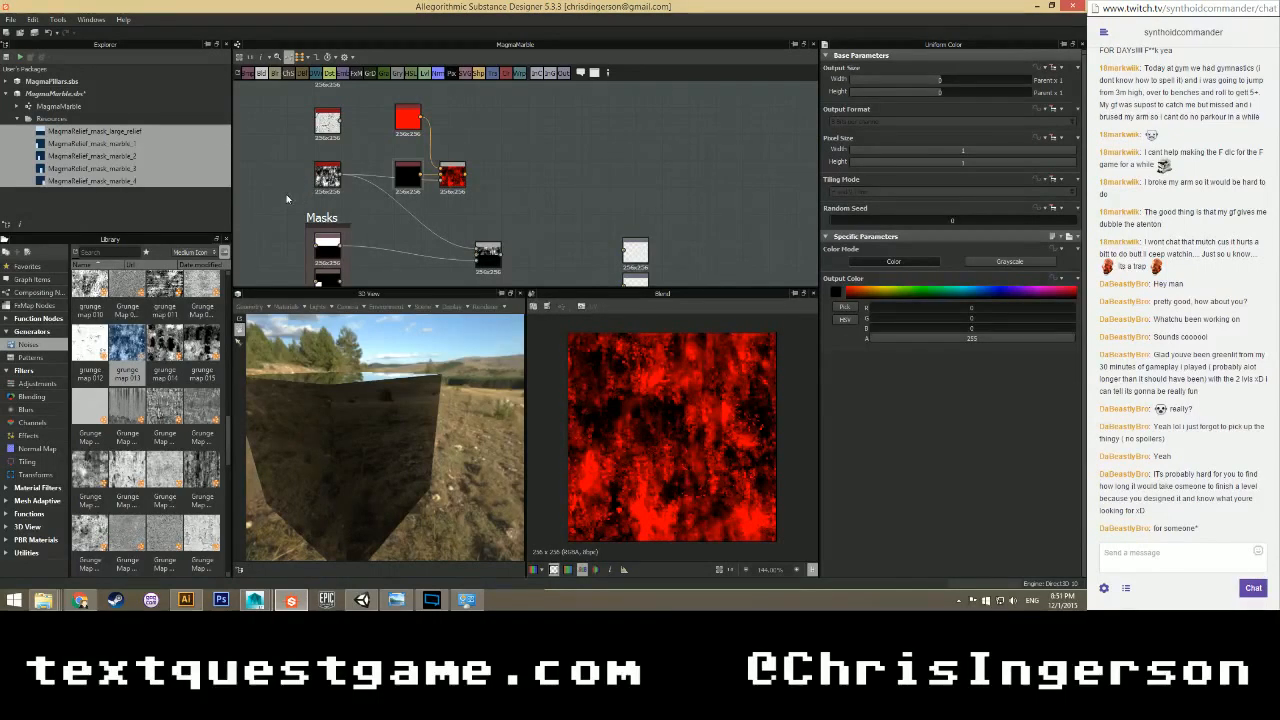
Rearrange the red and black colour nodes side by side, then preview grunge_map_013.
scroll(297, 188, down, 1)
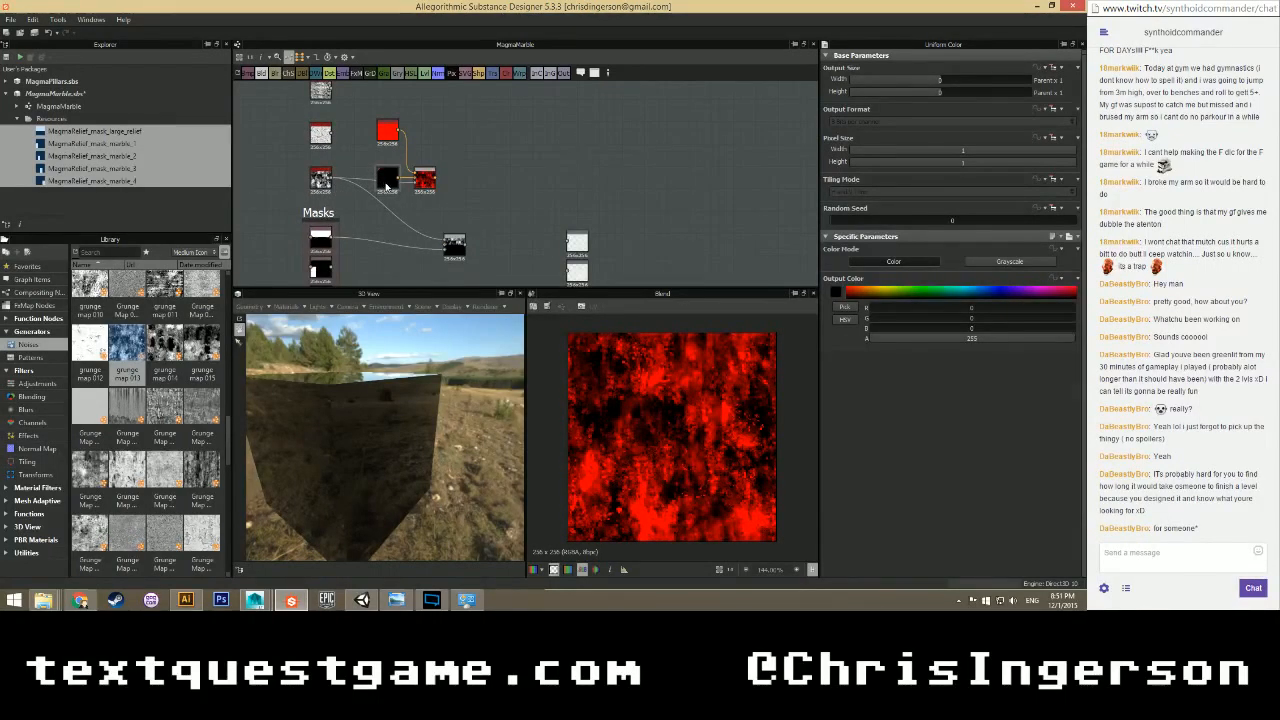
mouse_move(386, 185)
mouse_down()
mouse_move(424, 140)
mouse_move(392, 178)
mouse_up()
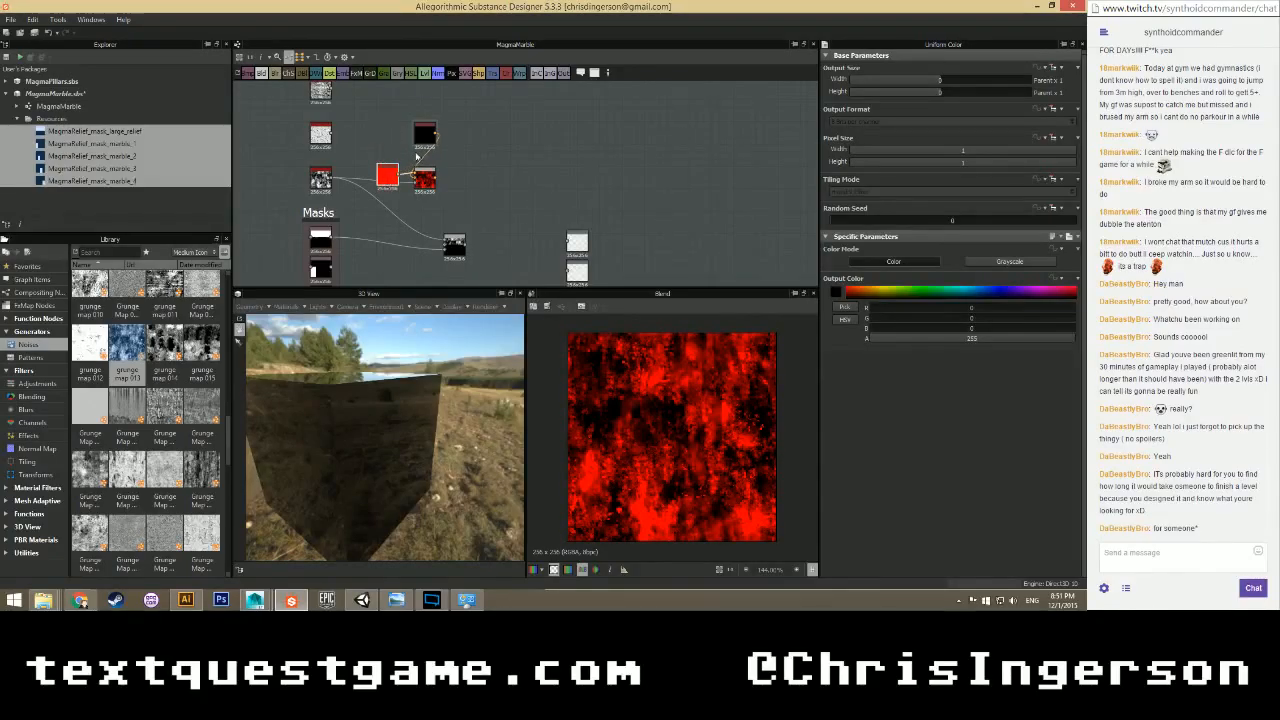
drag(426, 134, 398, 176)
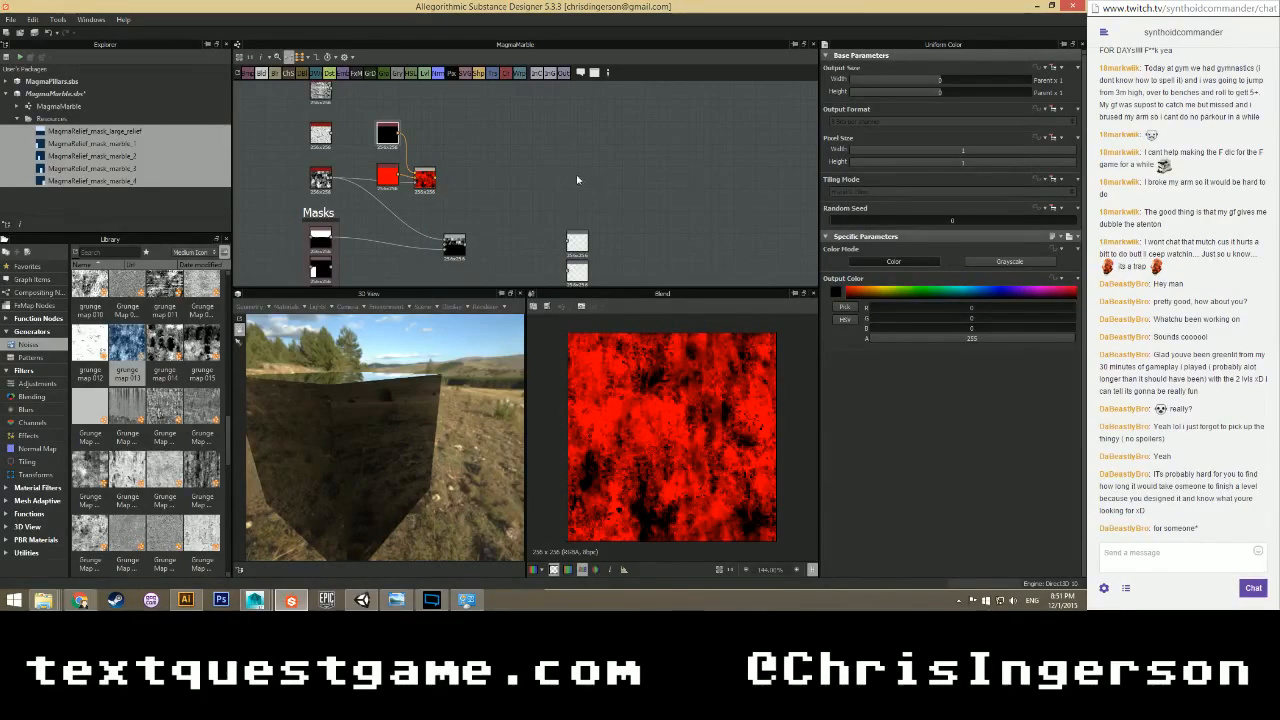
scroll(457, 185, up, 1)
scroll(457, 185, up, 1)
scroll(457, 185, down, 1)
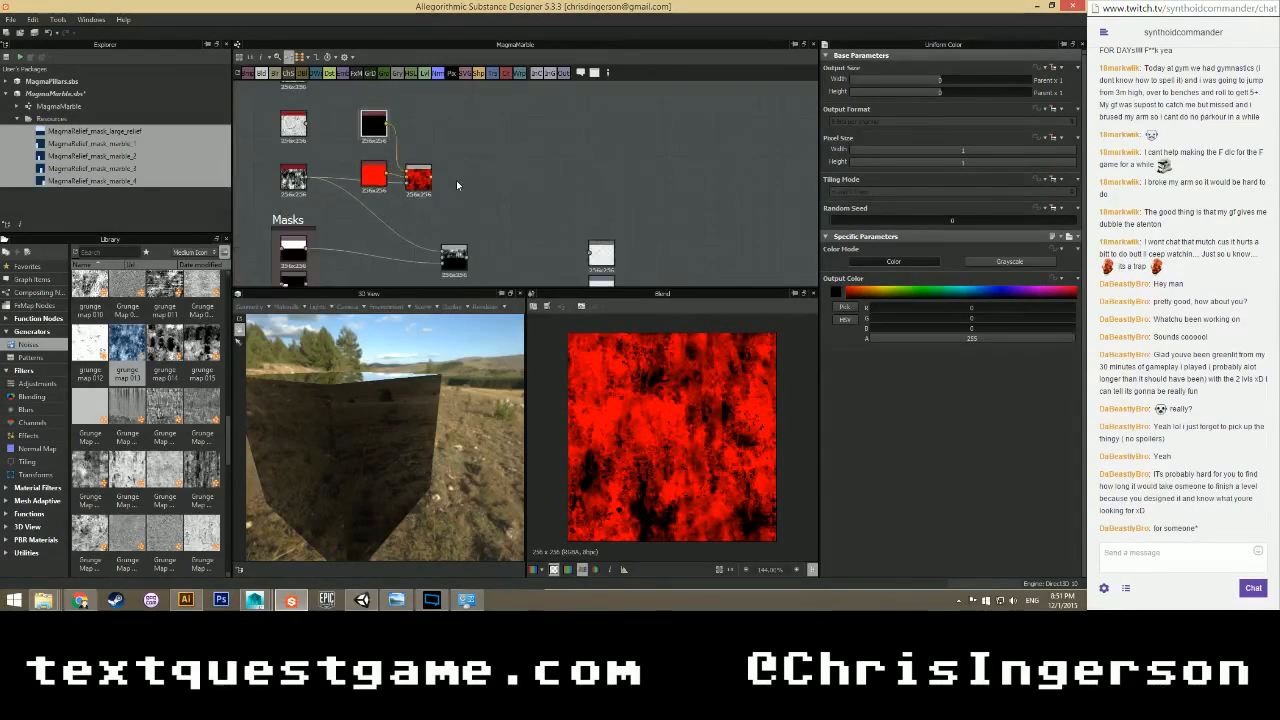
drag(373, 175, 436, 123)
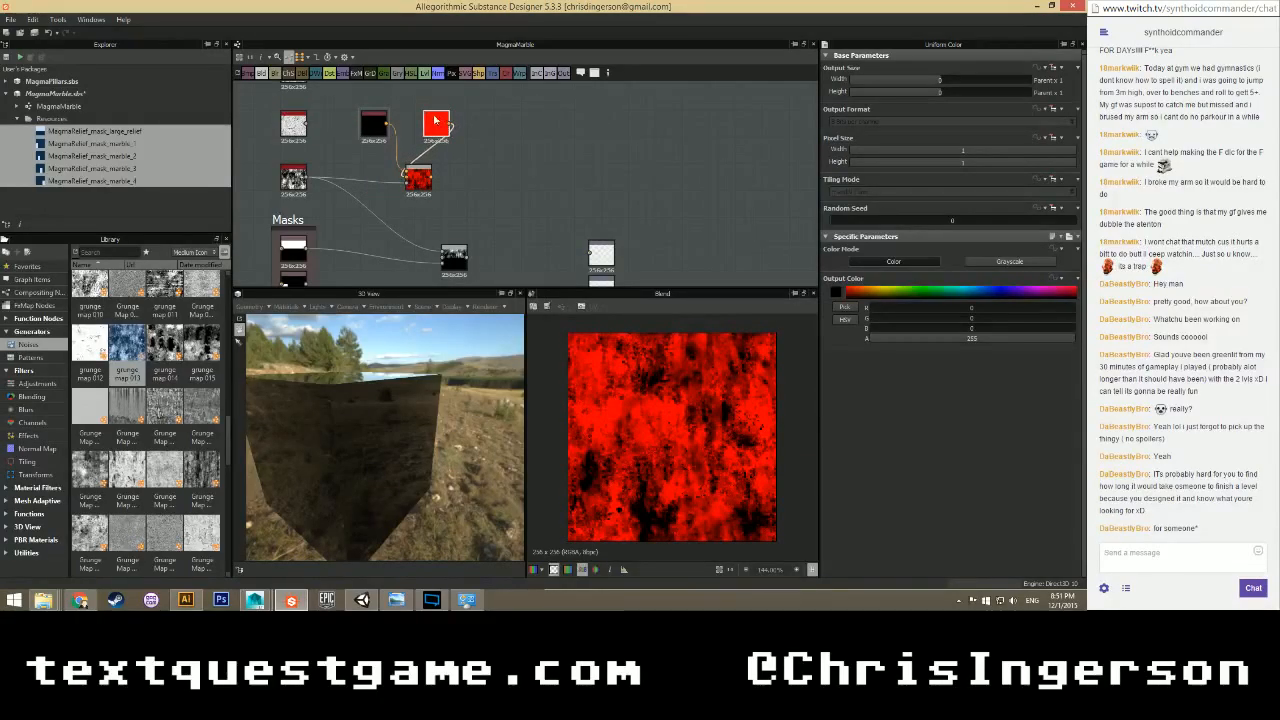
double_click(293, 178)
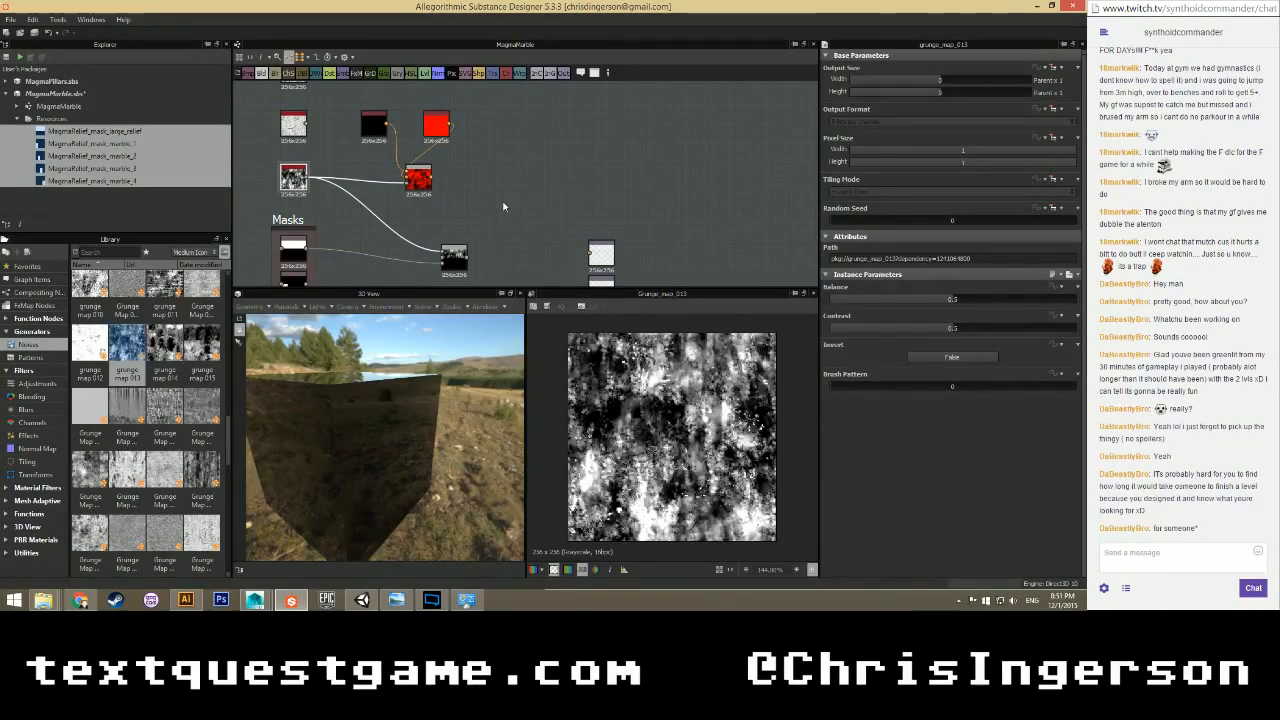
Add a grayscale Uniform Color node and connect it to the third output.
scroll(503, 207, down, 2)
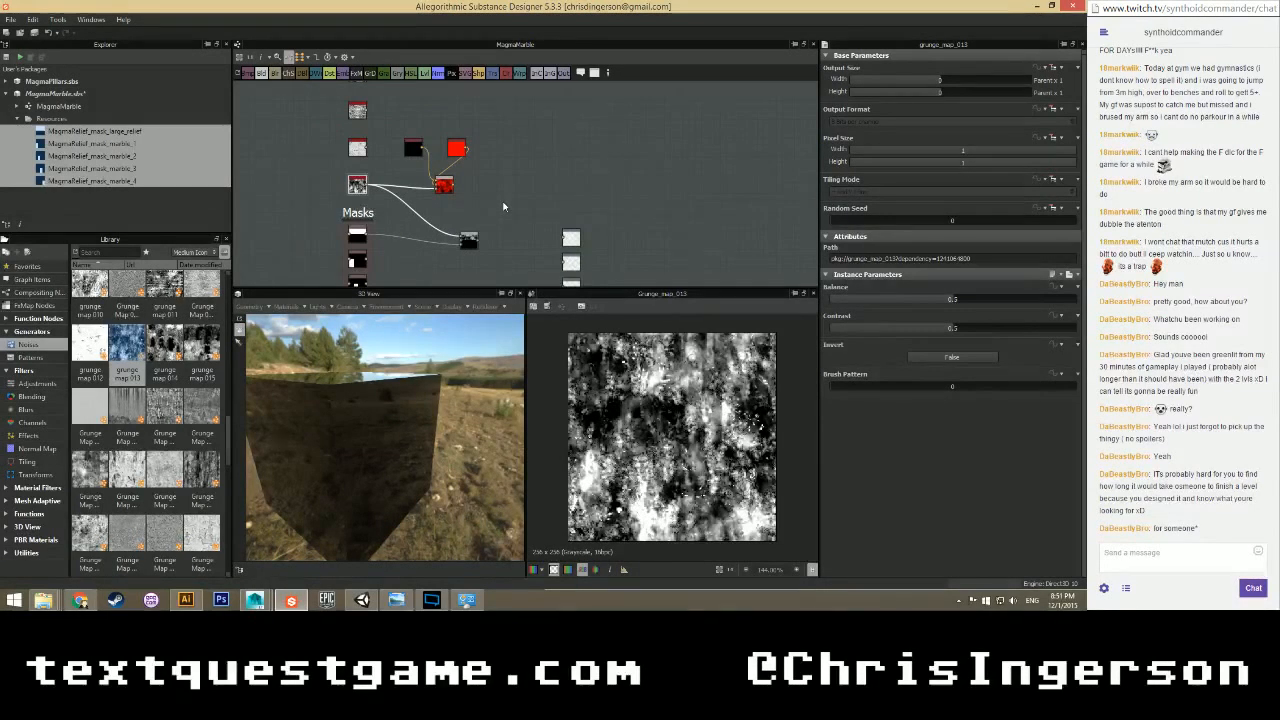
middle_drag(497, 252, 503, 168)
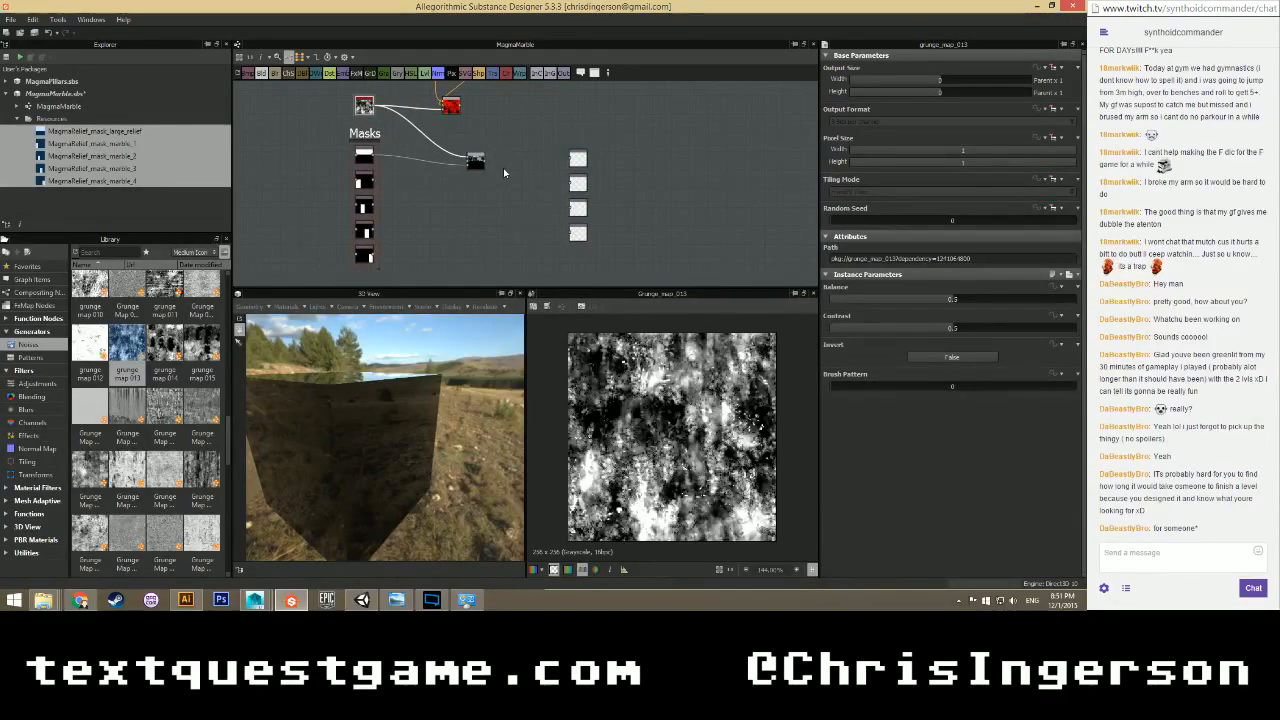
scroll(470, 185, up, 3)
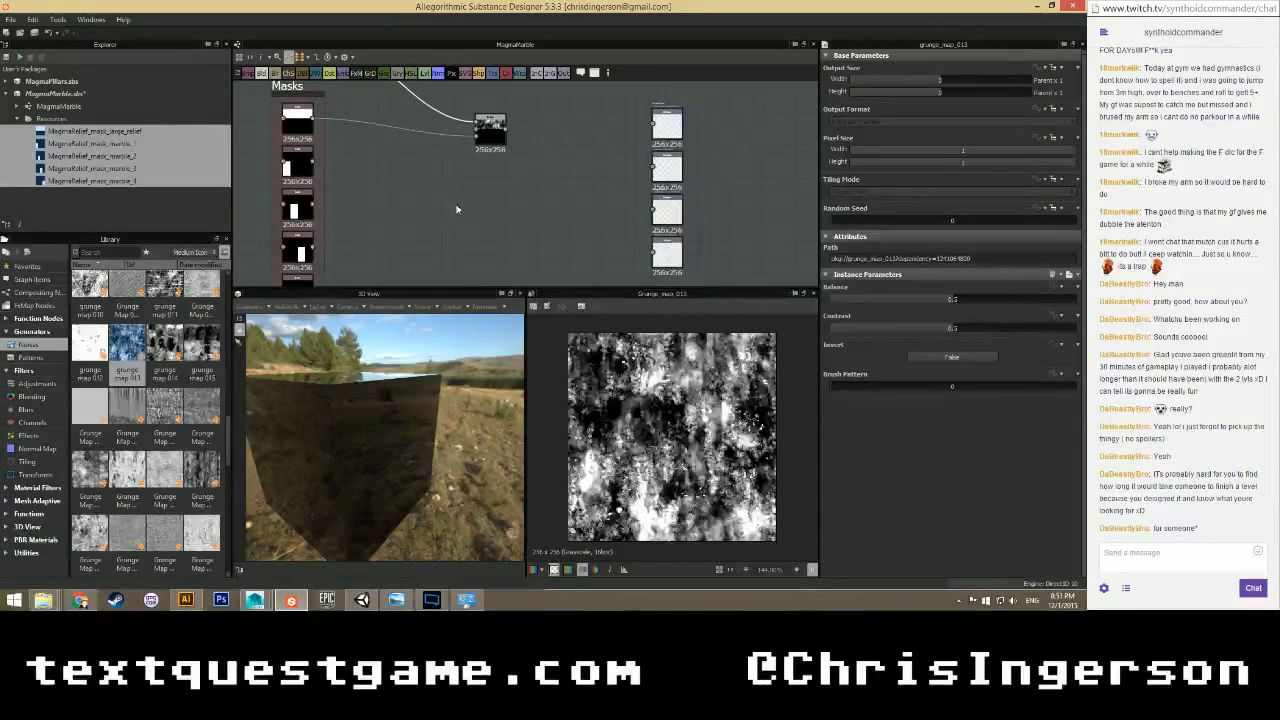
right_click(424, 184)
mouse_move(514, 196)
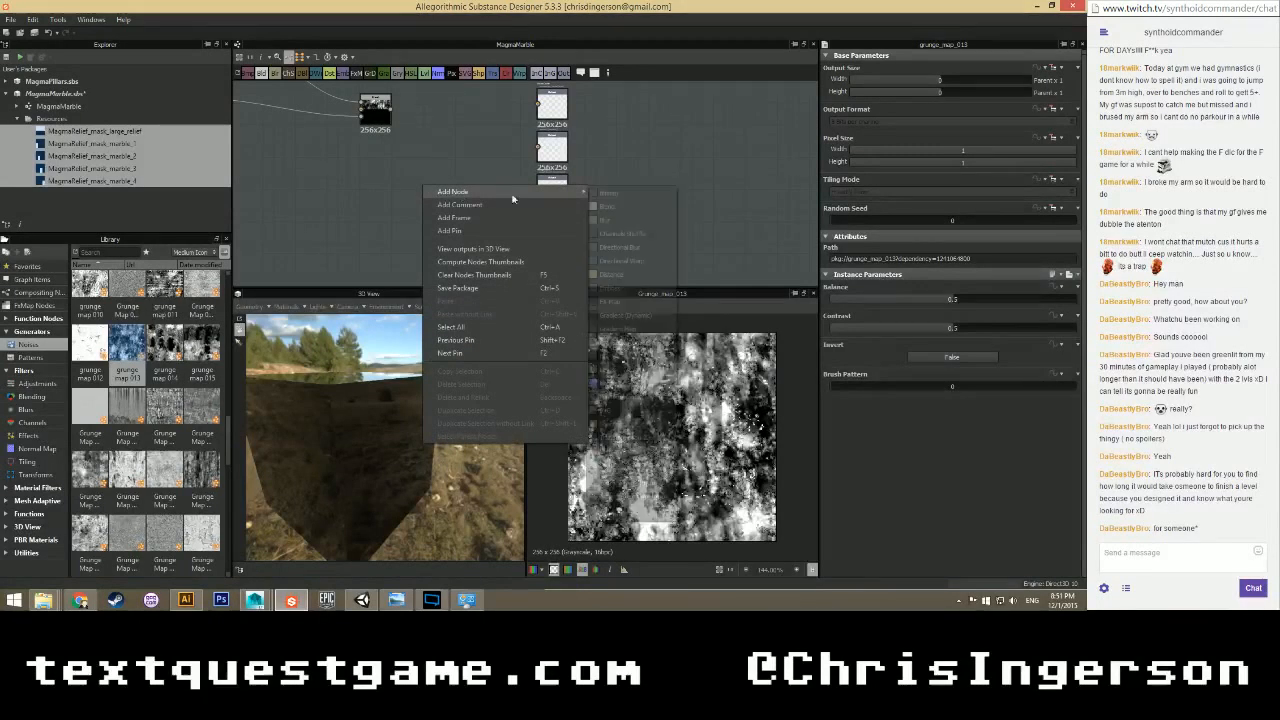
click(621, 452)
drag(421, 188, 538, 190)
click(1013, 262)
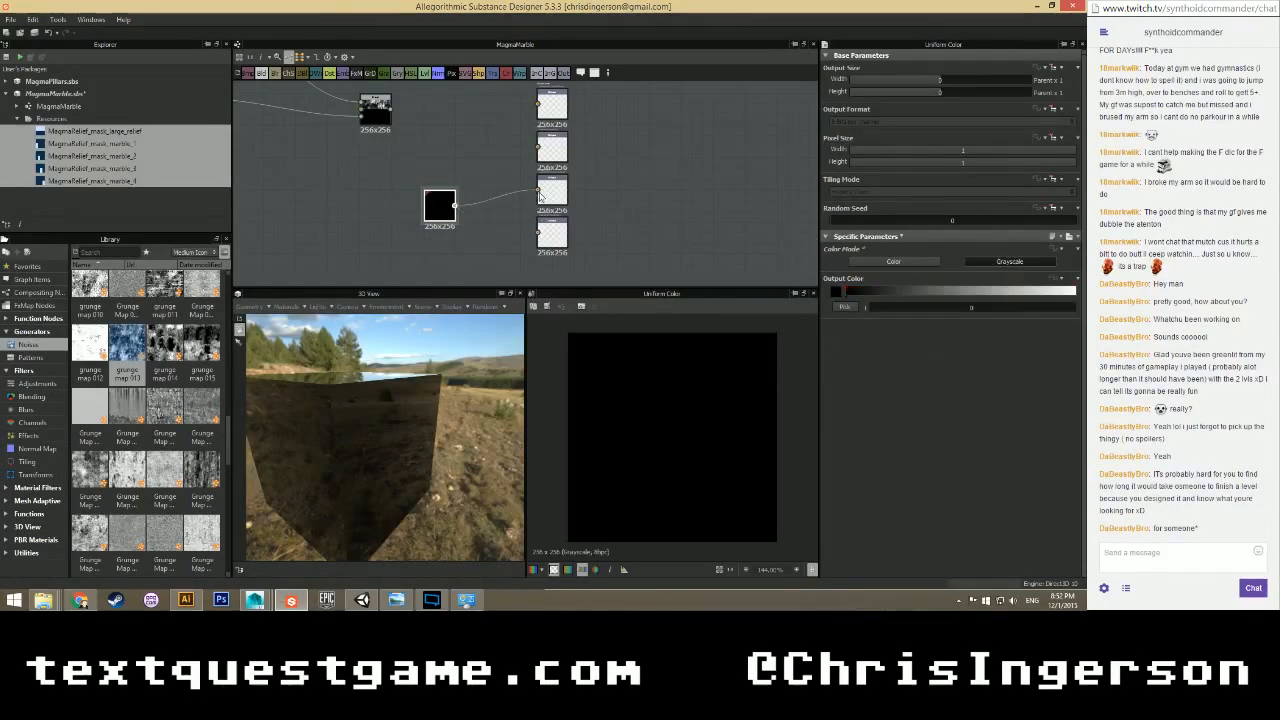
drag(435, 213, 467, 213)
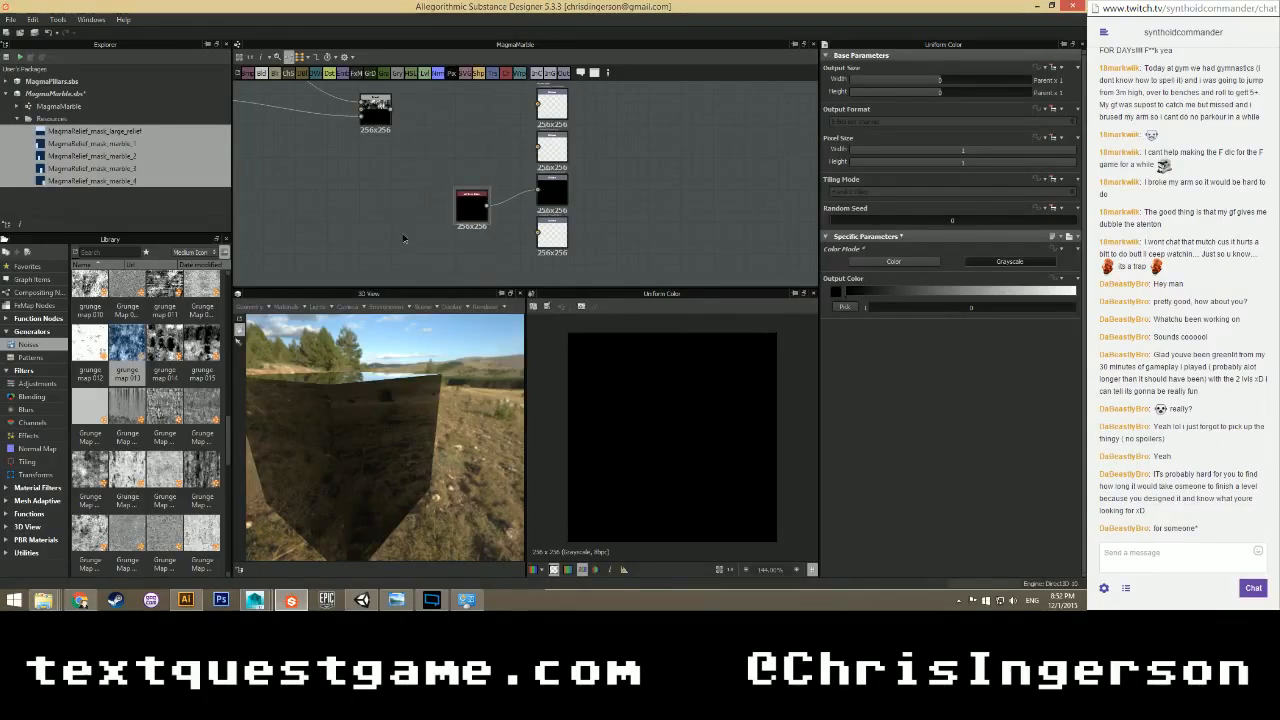
Add a second grayscale Uniform Color node and connect it to the bottom output.
right_click(405, 236)
mouse_move(500, 241)
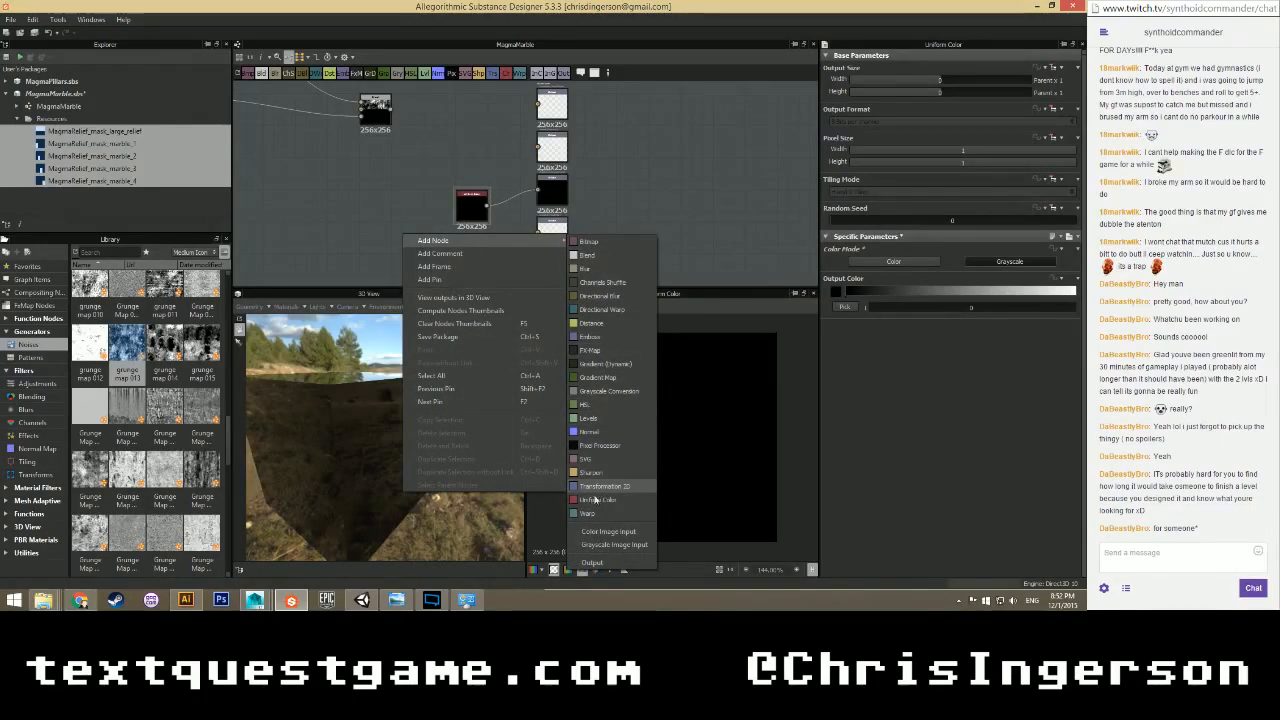
click(598, 501)
click(1013, 262)
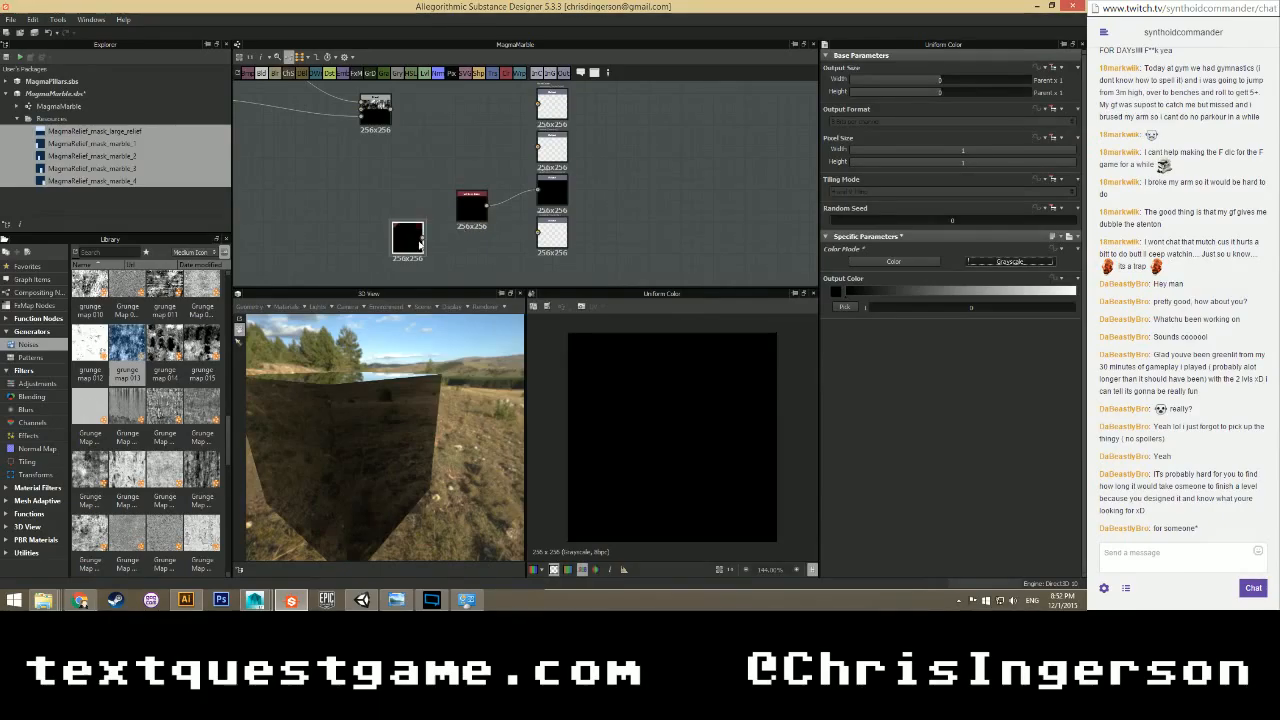
drag(422, 241, 538, 233)
drag(403, 238, 470, 215)
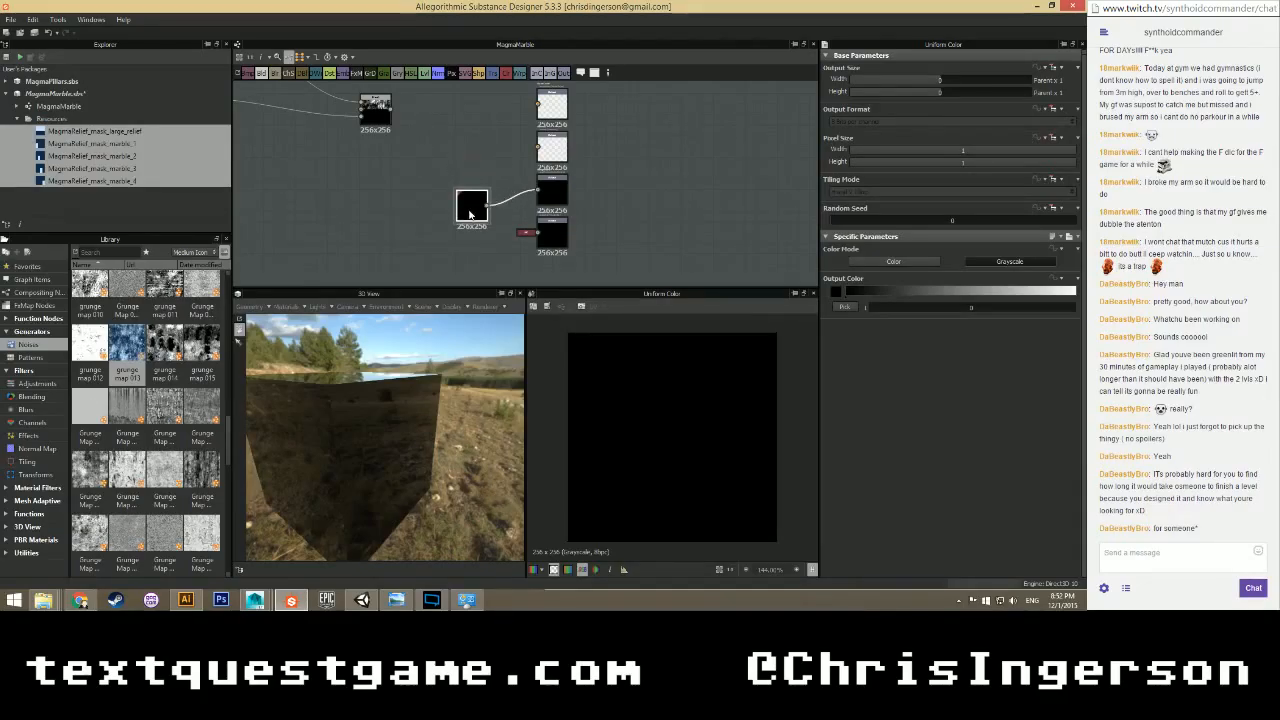
Set the first grayscale Uniform Color's output value to 1 (white).
drag(420, 437, 337, 451)
scroll(337, 451, up, 4)
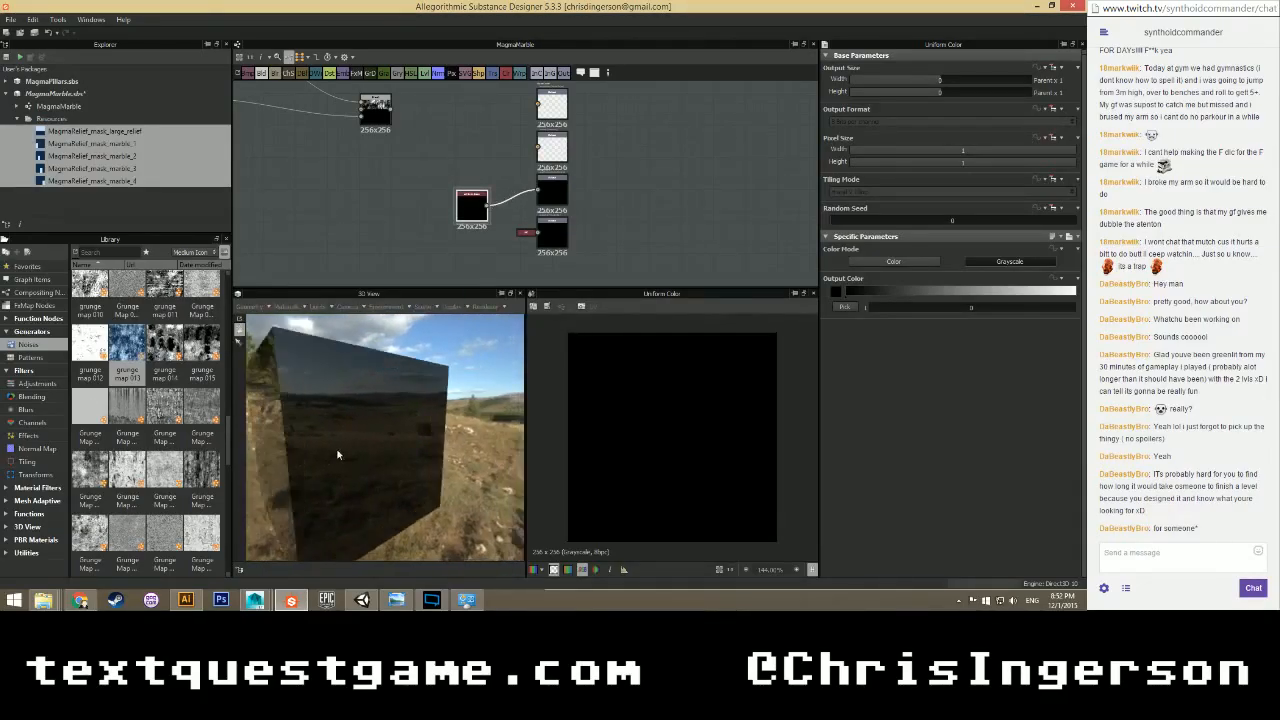
click(968, 309)
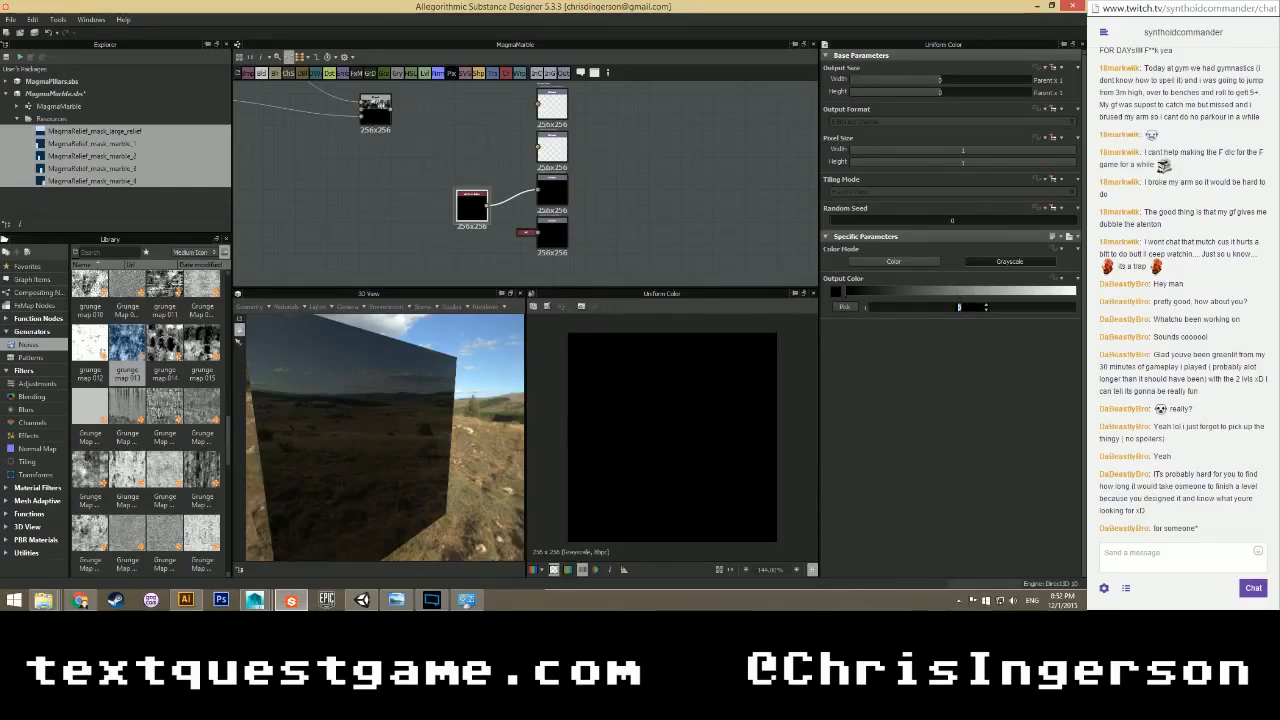
text(1)
key(Return)
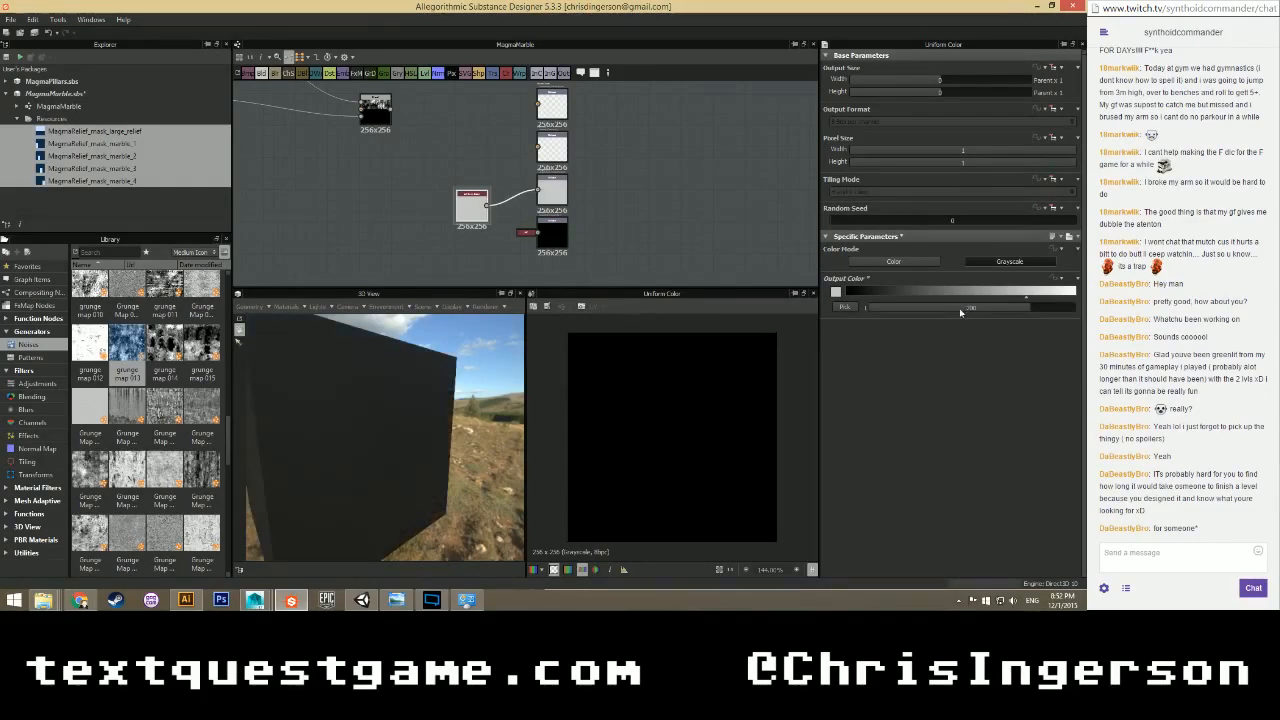
Inspect the now-matte preview cube and expand the MagmaPillars package.
drag(423, 391, 430, 352)
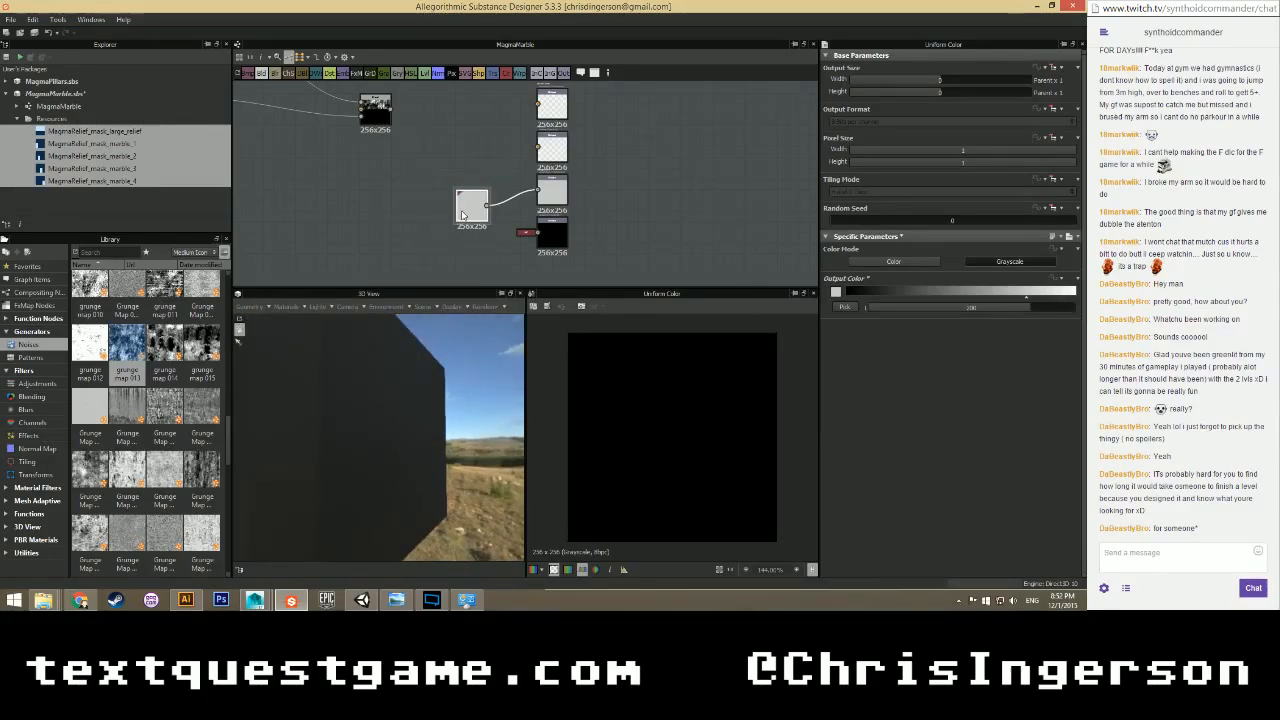
scroll(461, 215, down, 2)
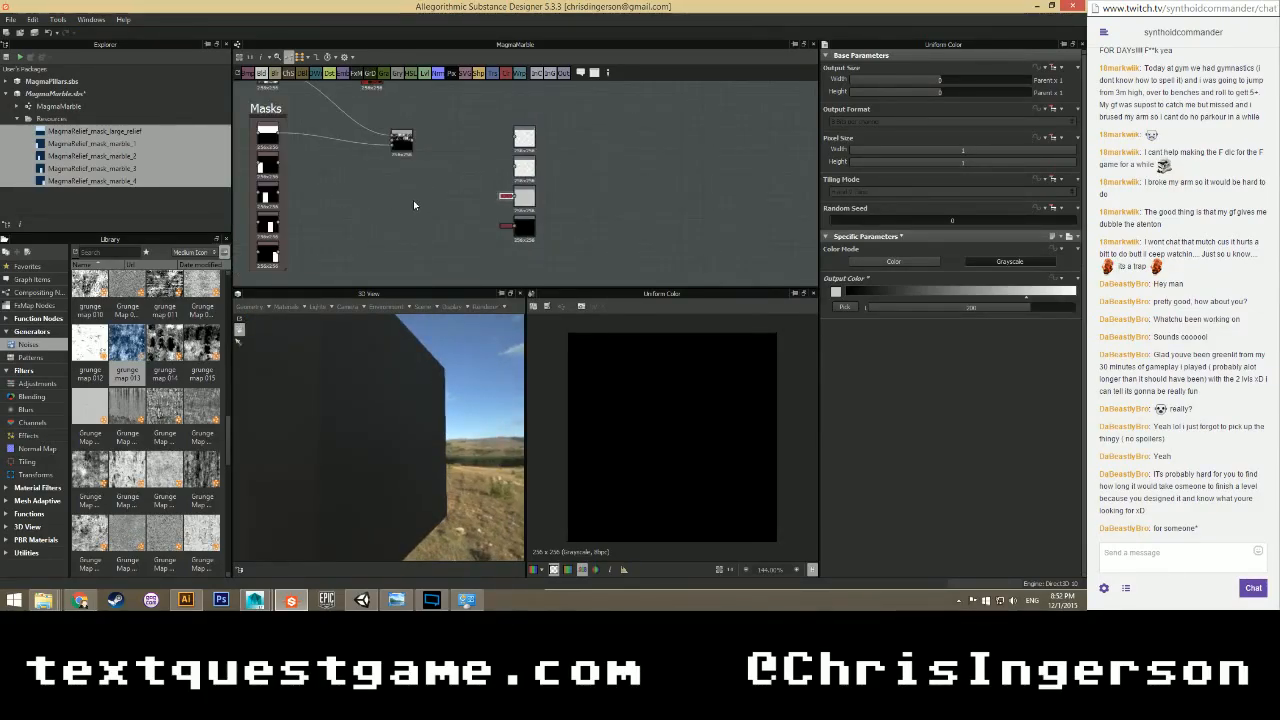
scroll(437, 202, up, 2)
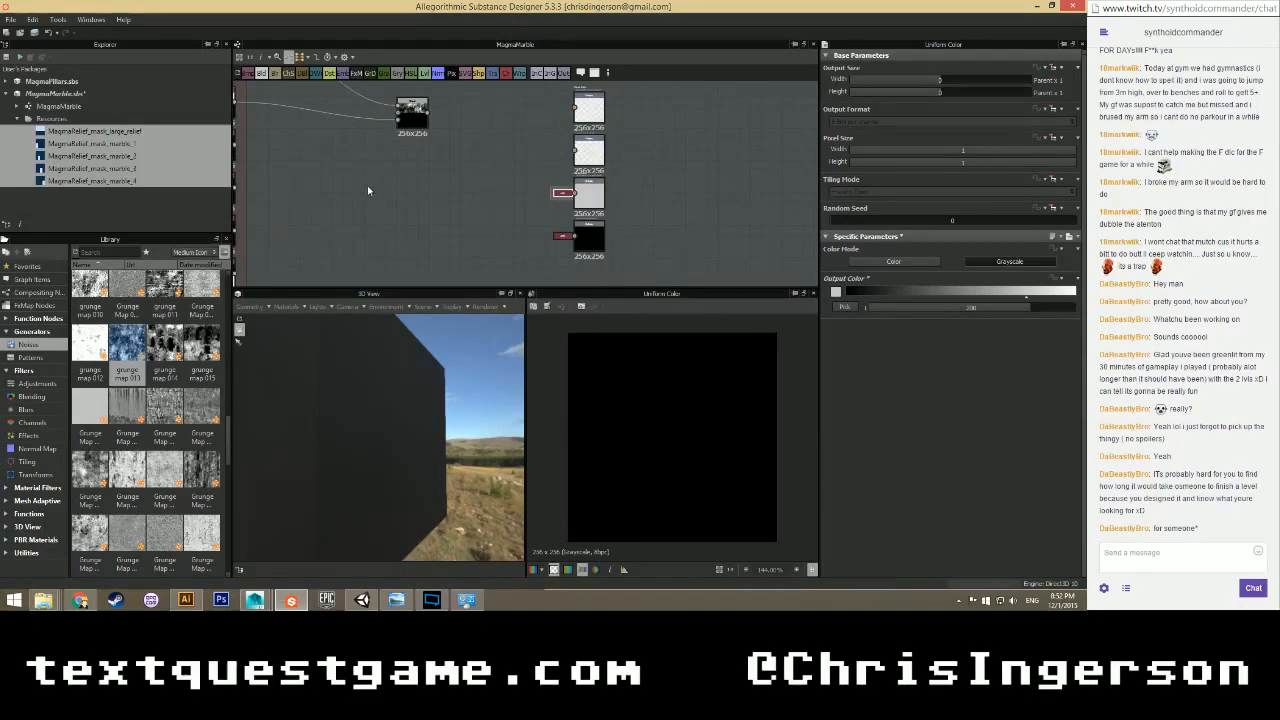
middle_drag(443, 207, 401, 221)
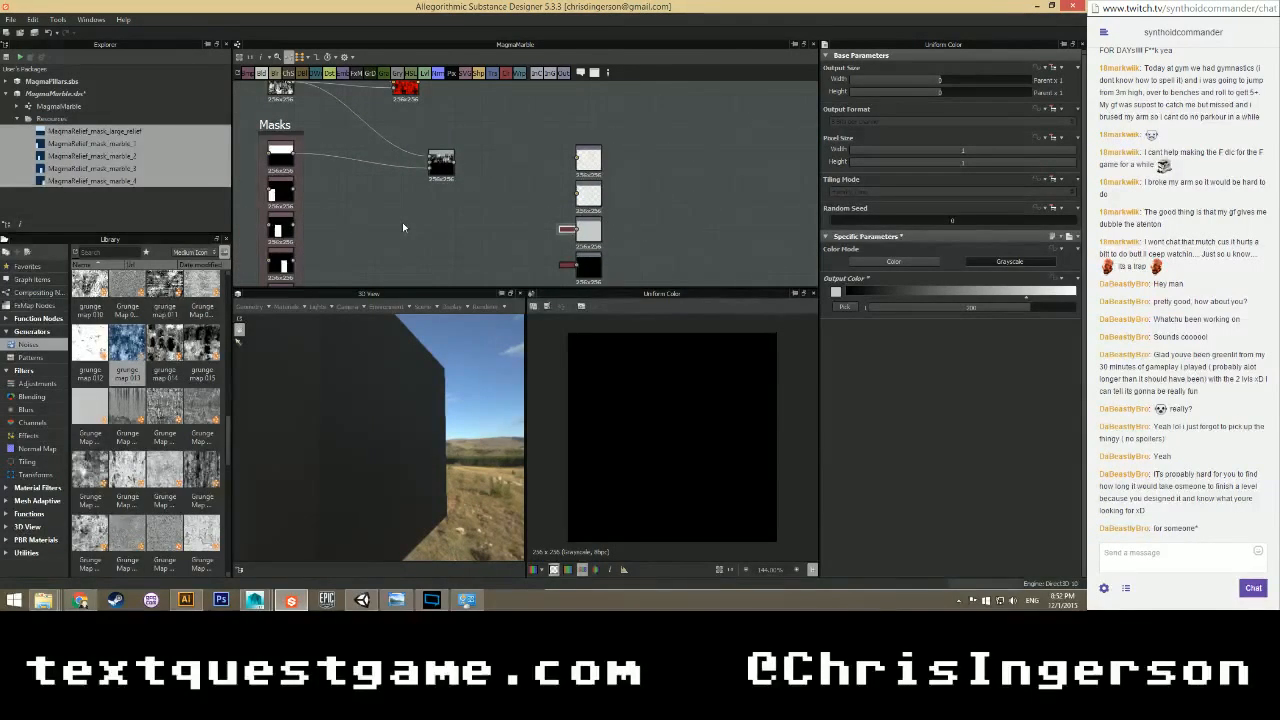
scroll(402, 222, down, 1)
click(12, 86)
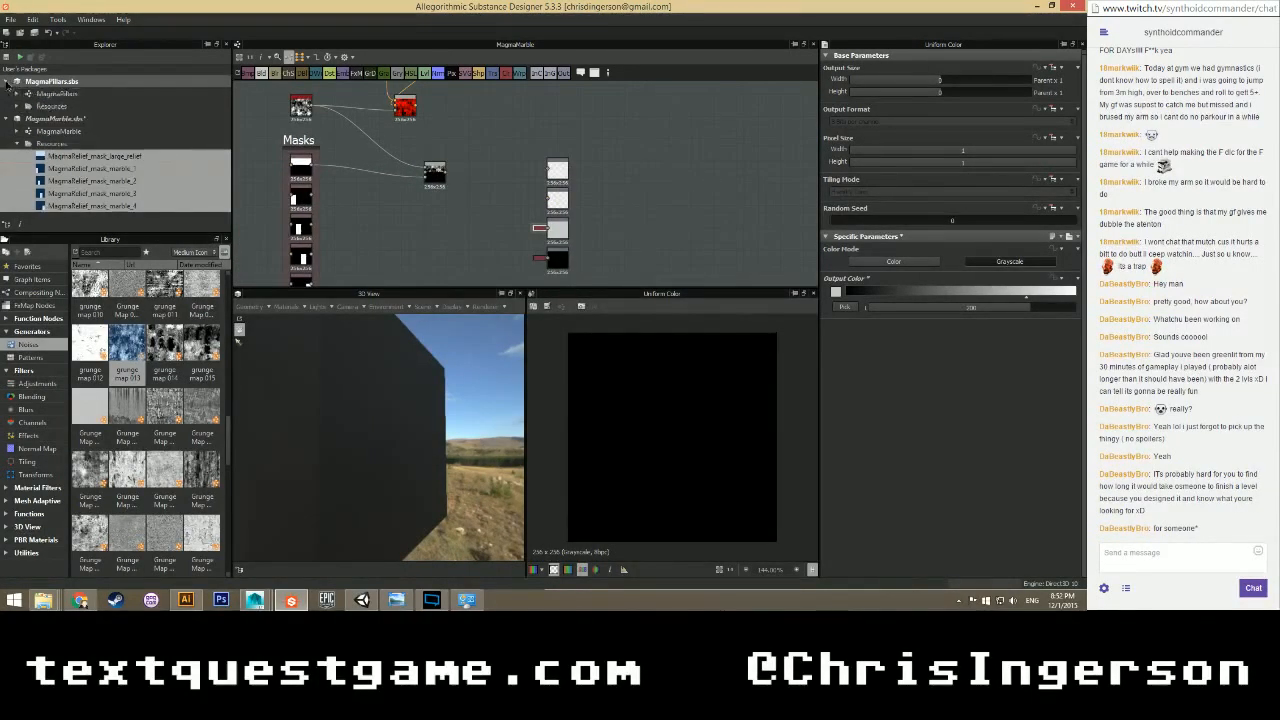
Set the MagmaPillars graph's label to 'MagmaP' and enter the author's name.
click(57, 93)
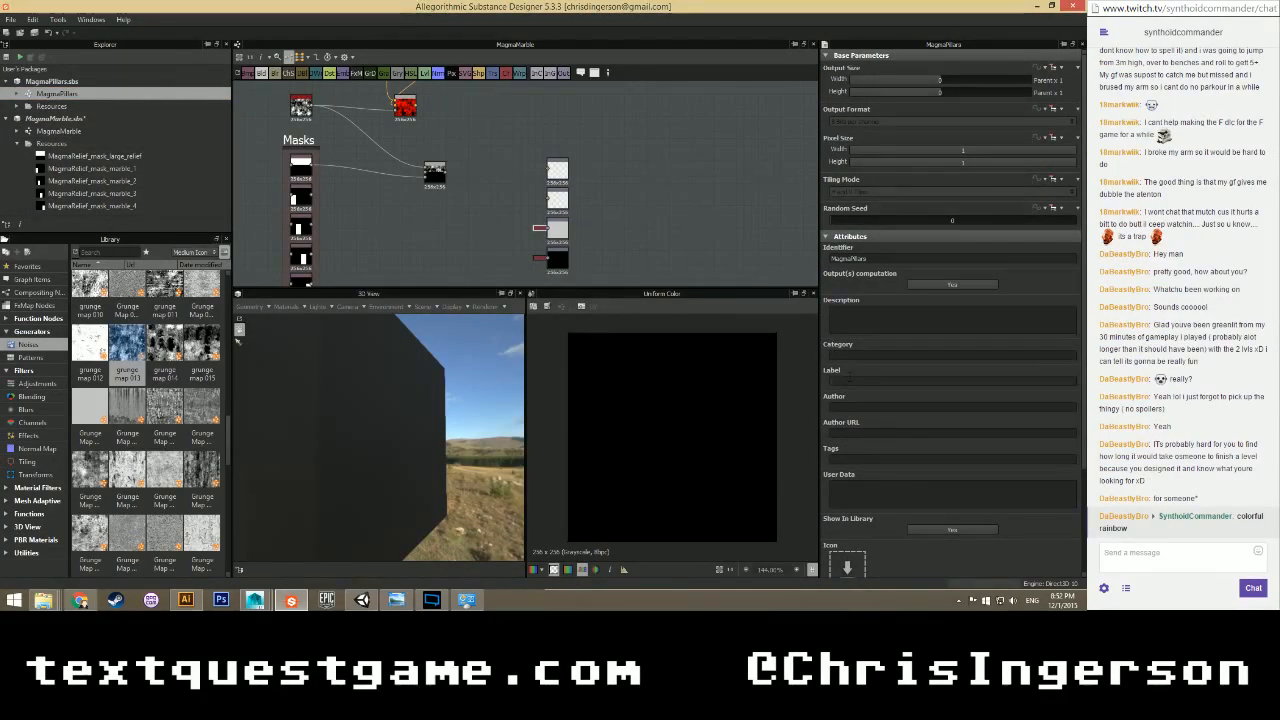
click(850, 378)
text(MagmaPillars)
click(852, 408)
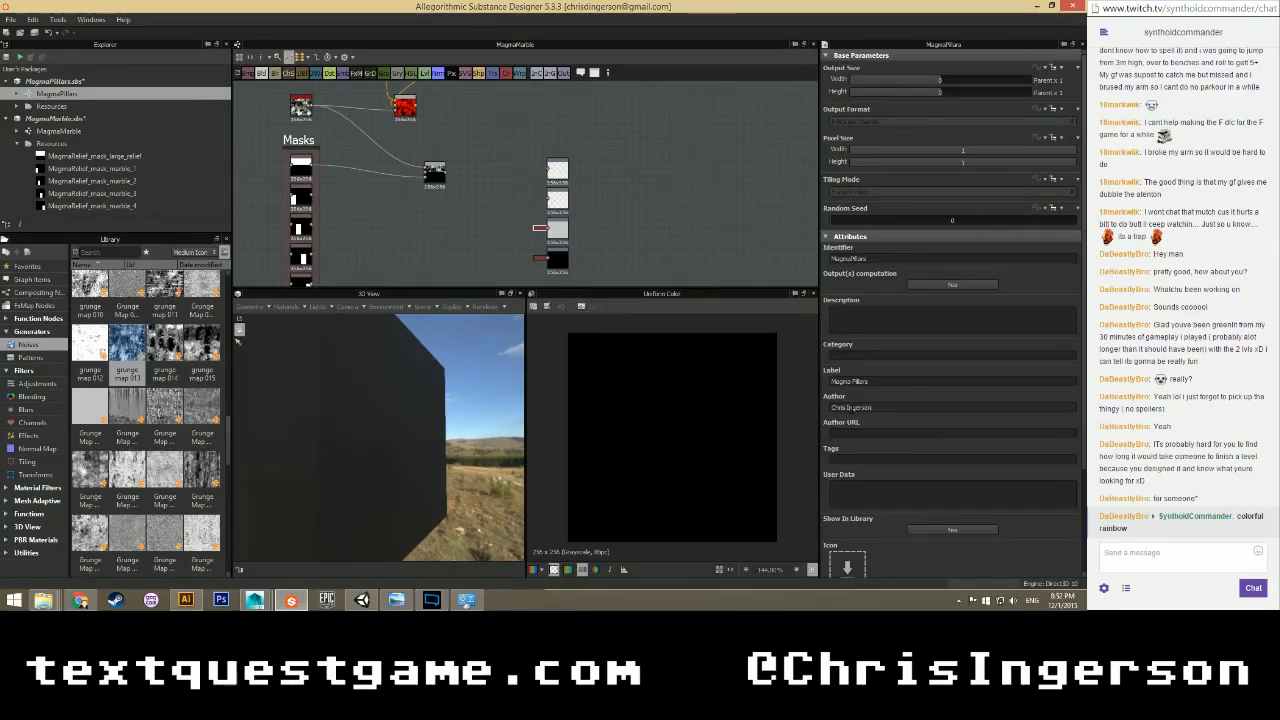
Label the columnrough parameter 'Column Rough', make it a slider, and default it to 0.7.
scroll(855, 450, down, 4)
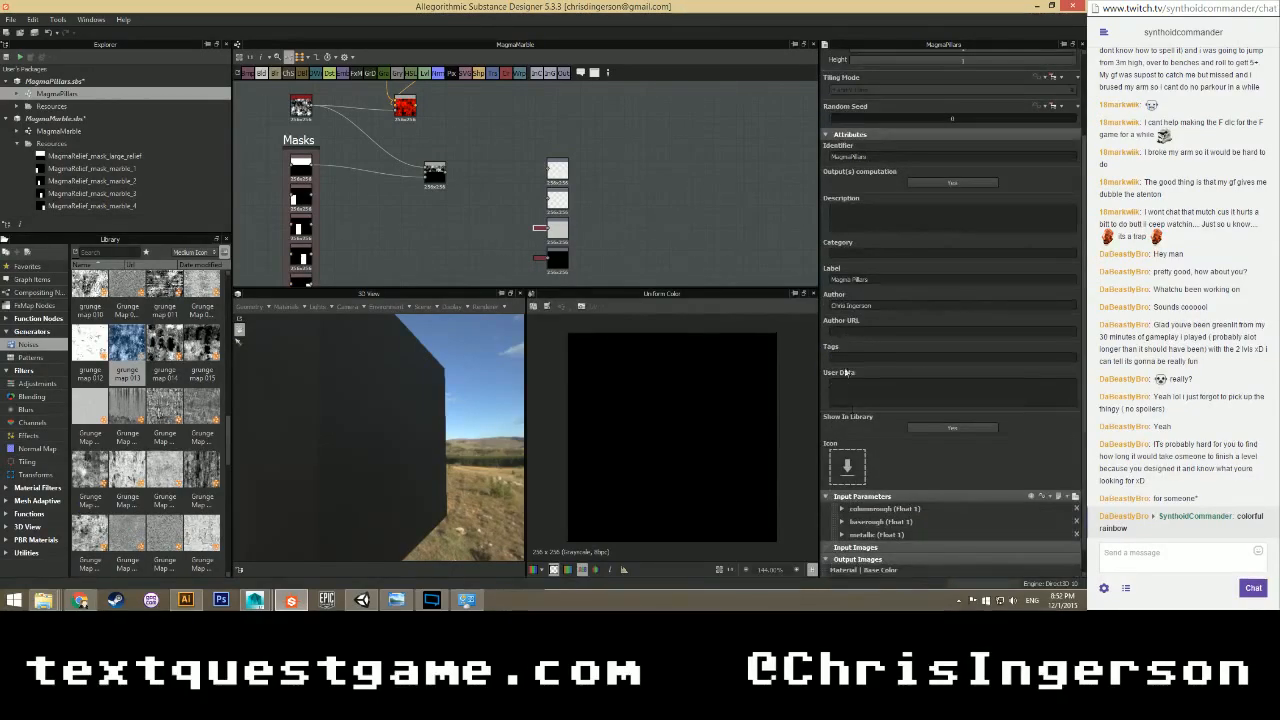
click(842, 493)
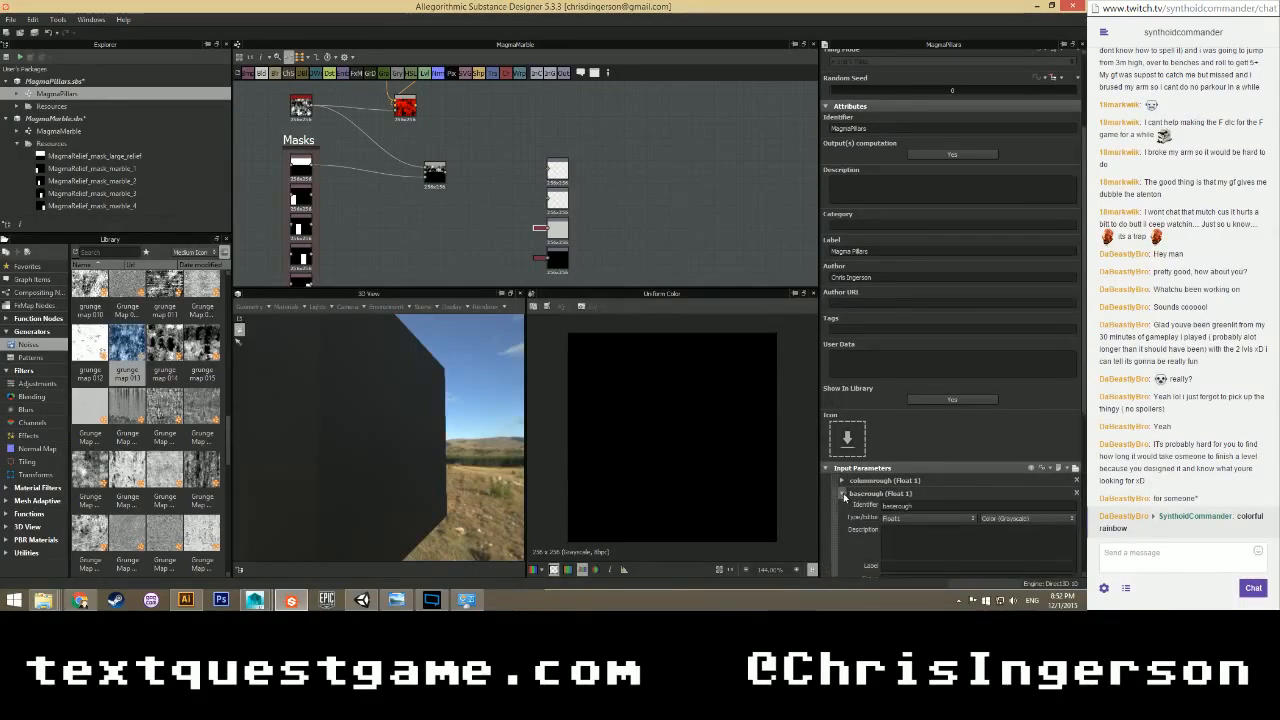
click(842, 480)
scroll(850, 450, down, 3)
text(C)
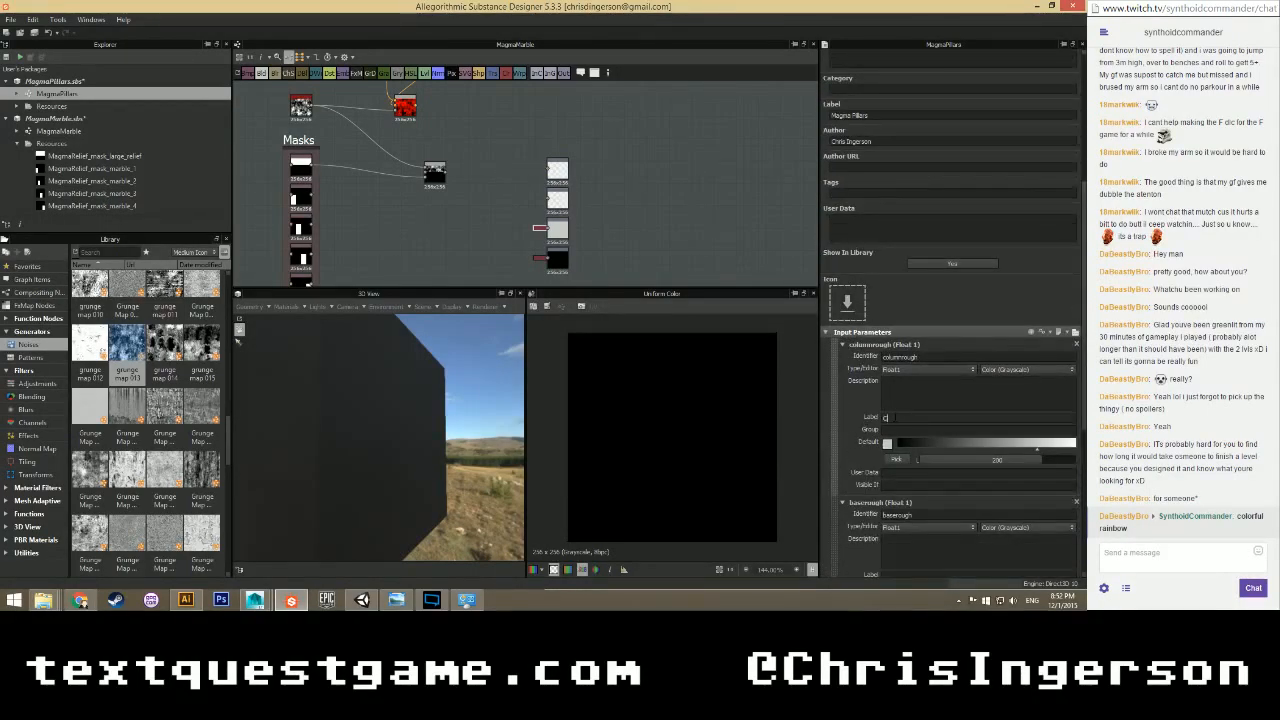
text(olumn Rough)
click(992, 370)
click(990, 377)
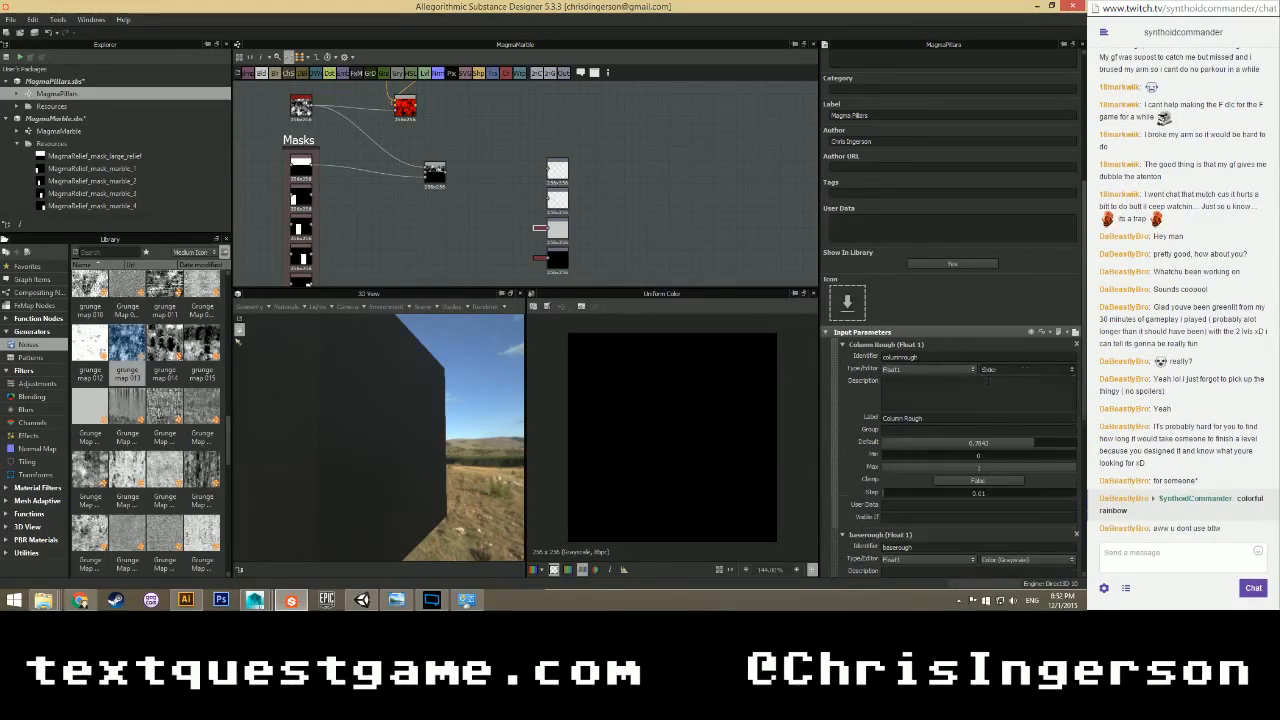
double_click(978, 443)
text(.7)
click(842, 344)
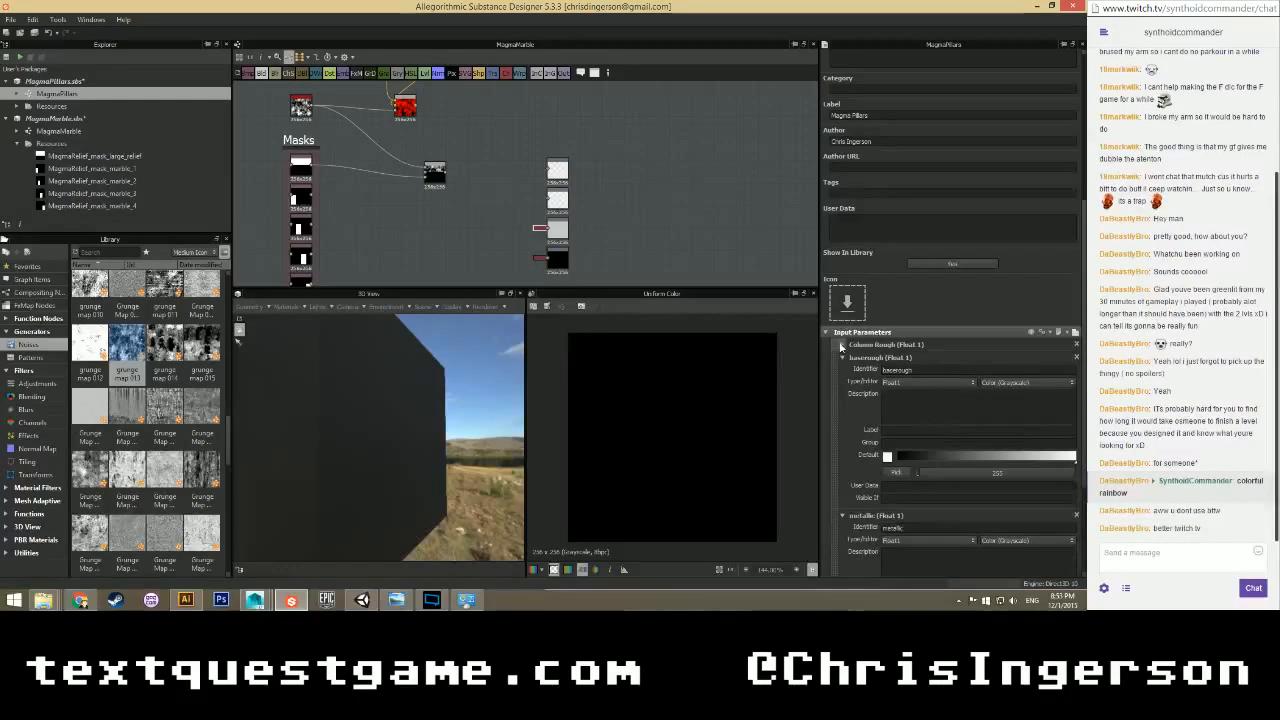
Label the baserough parameter 'Base Rough' and make it a slider.
text(B)
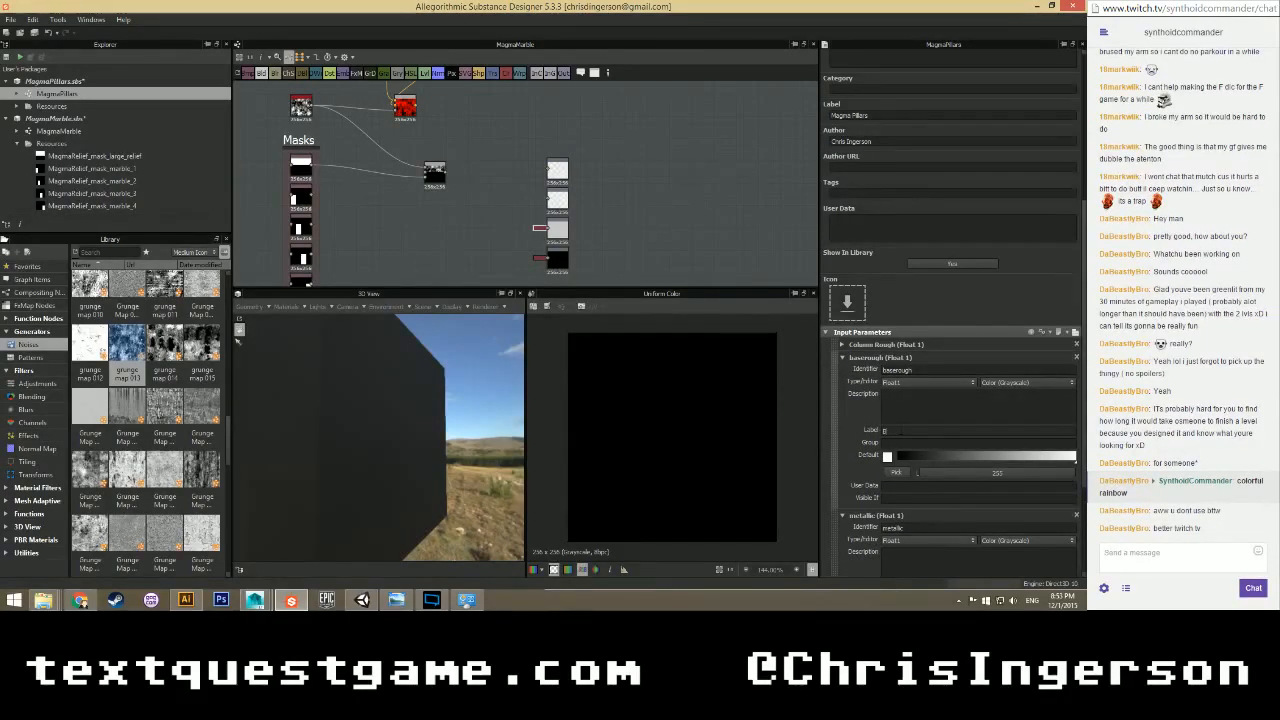
text(ase Rough)
click(993, 383)
click(992, 392)
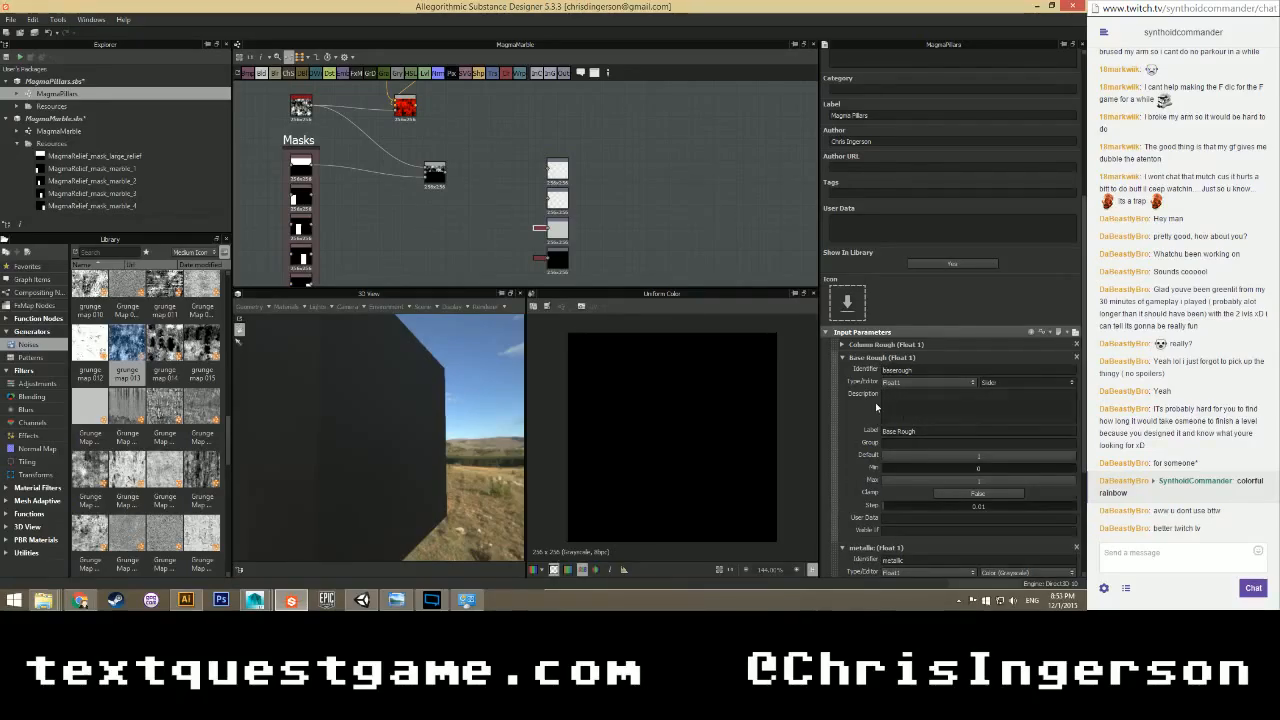
click(844, 358)
Label the metallic parameter 'Metallic' and make it a slider.
click(893, 443)
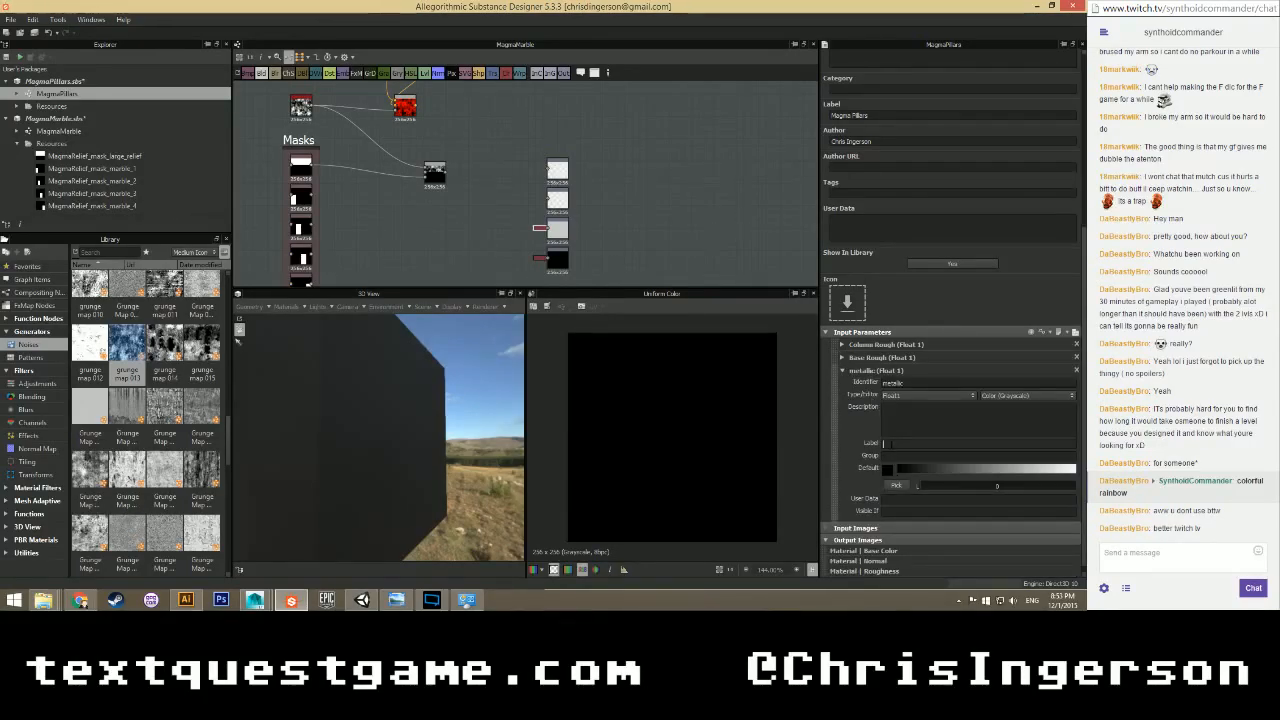
text(Metallic)
key(Return)
click(993, 398)
click(993, 409)
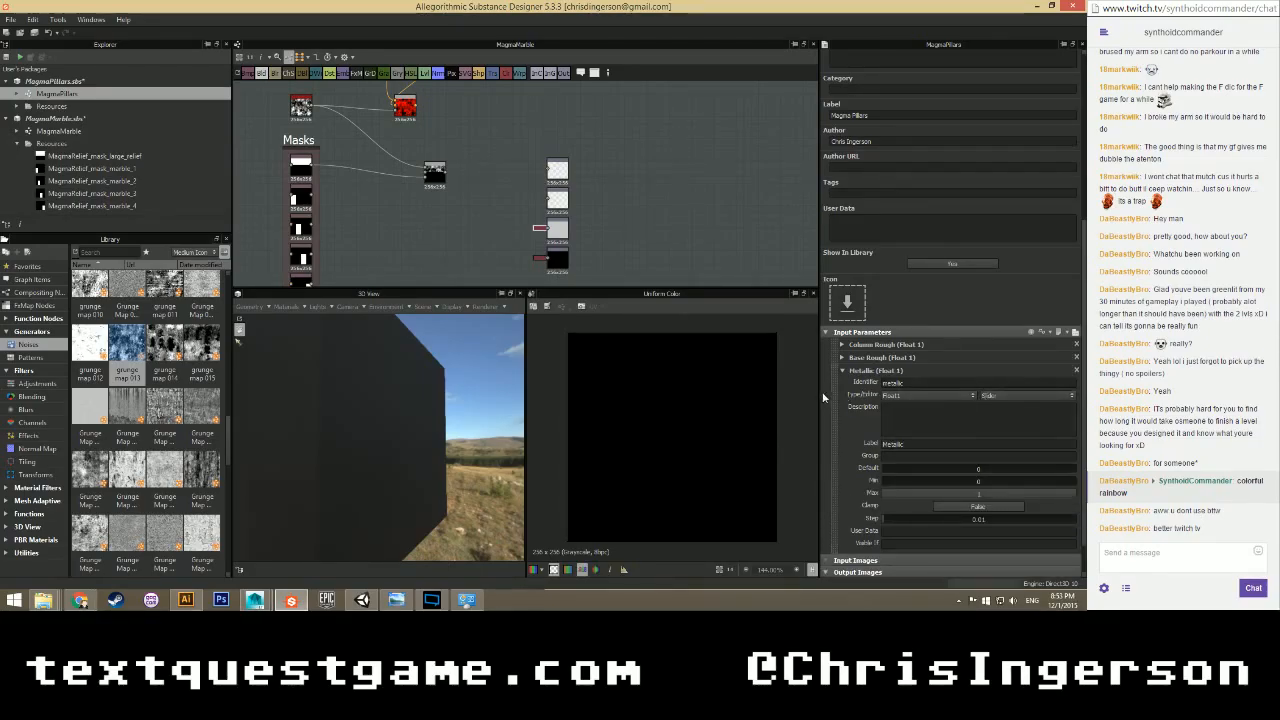
click(842, 370)
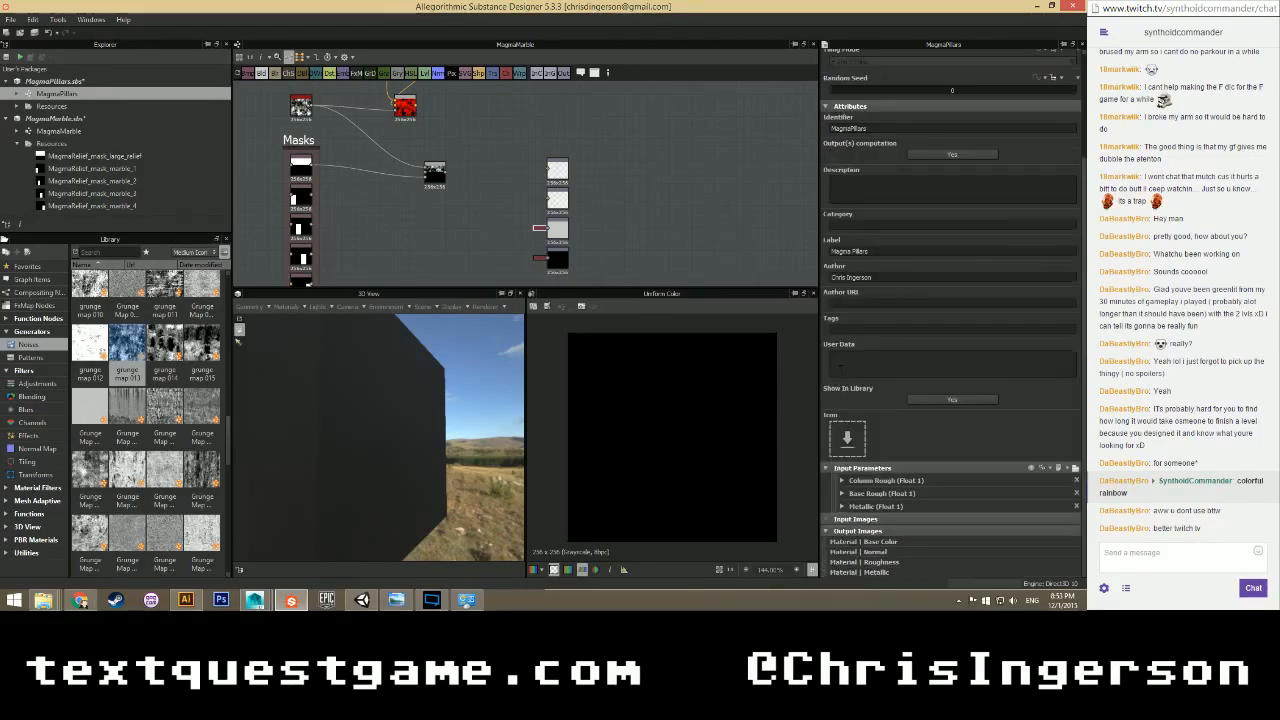
Publish MagmaPillars as MagmaPillars.sbsar, replacing the existing file, then reselect the MagmaMarble package.
click(52, 81)
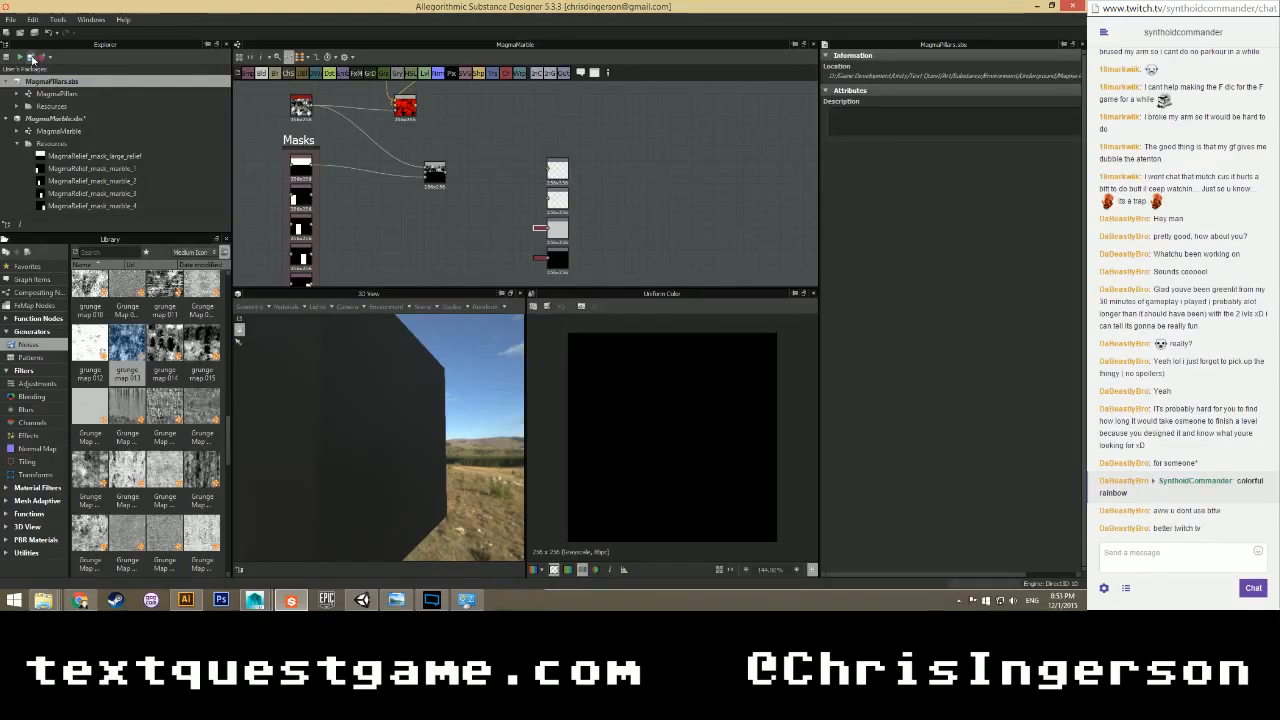
click(31, 57)
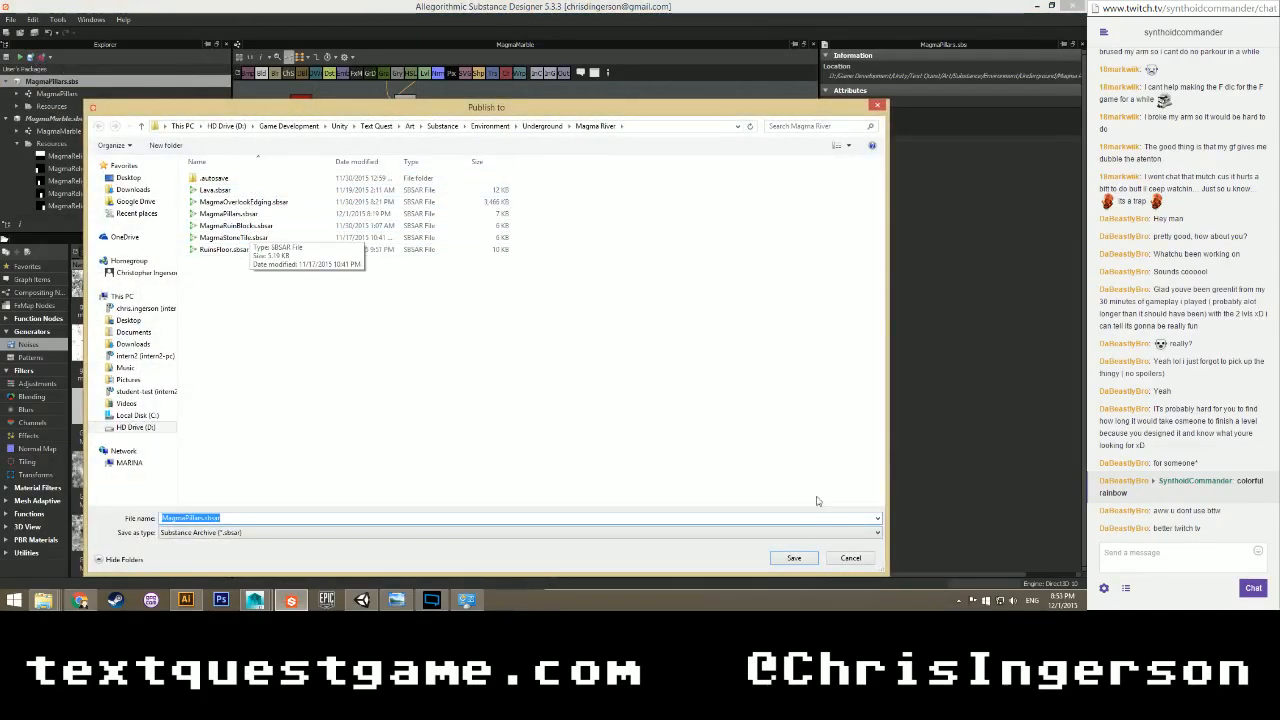
click(793, 557)
click(571, 297)
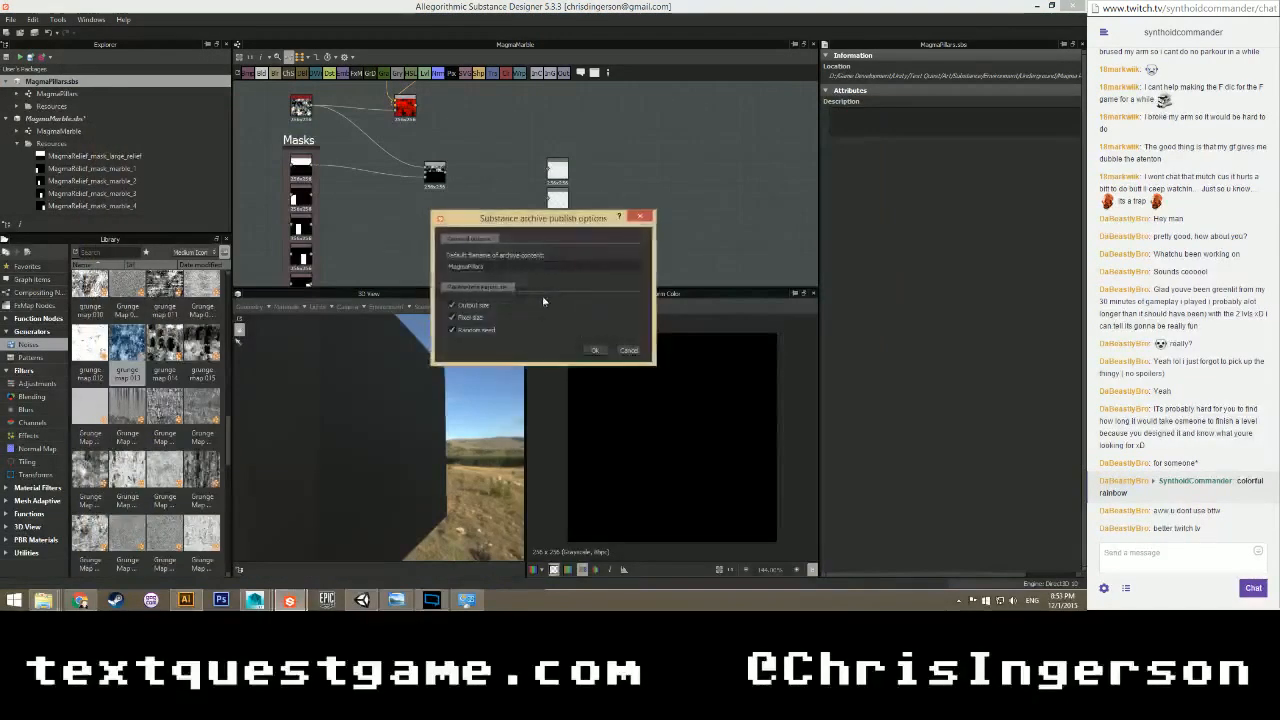
click(594, 350)
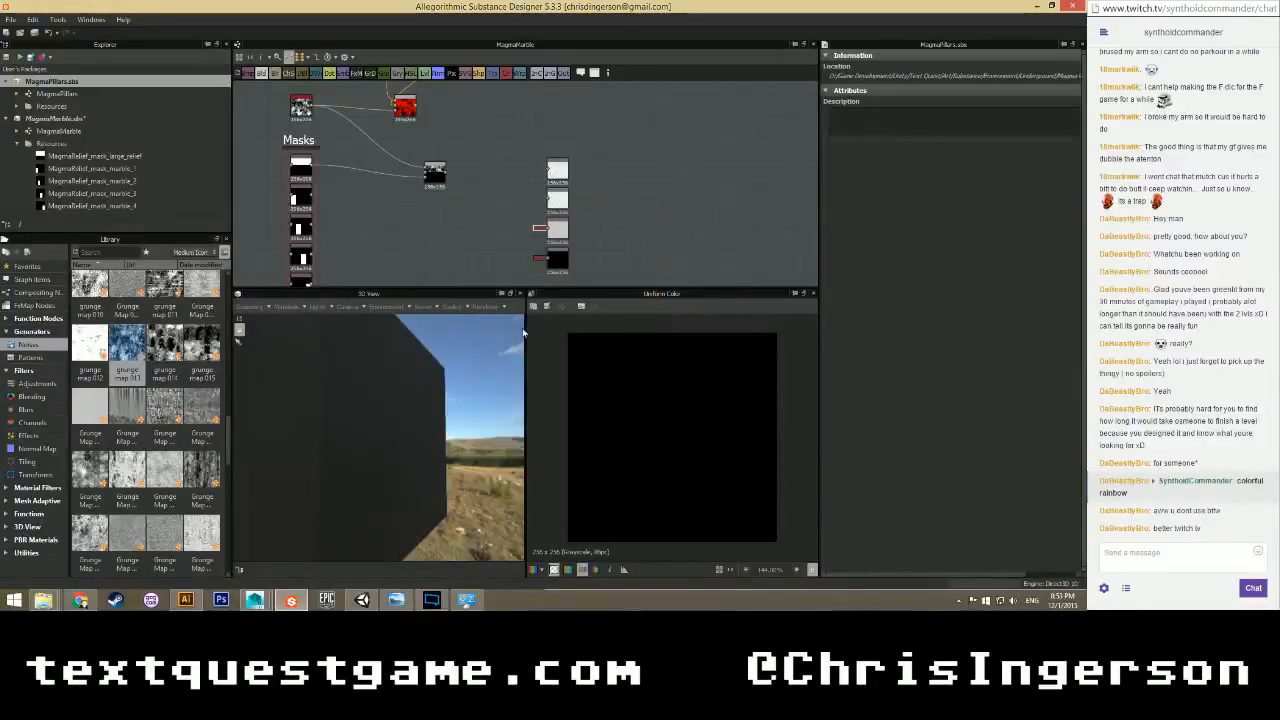
click(59, 133)
click(68, 119)
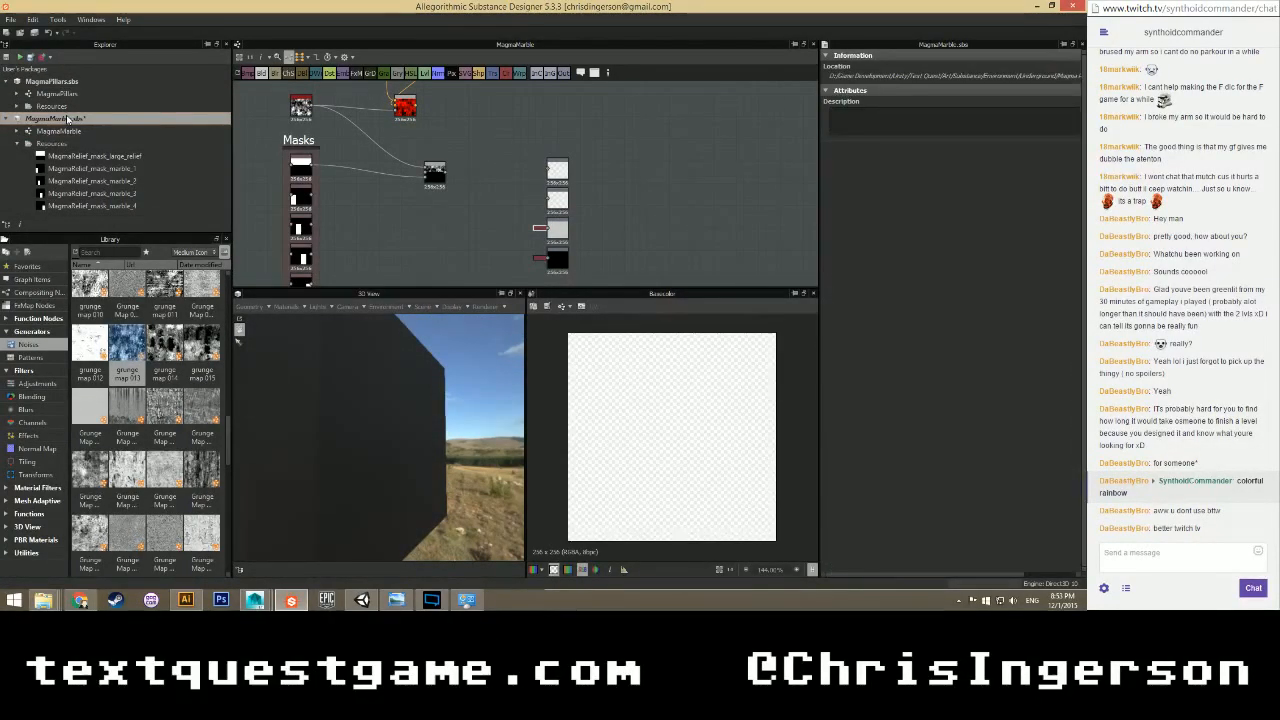
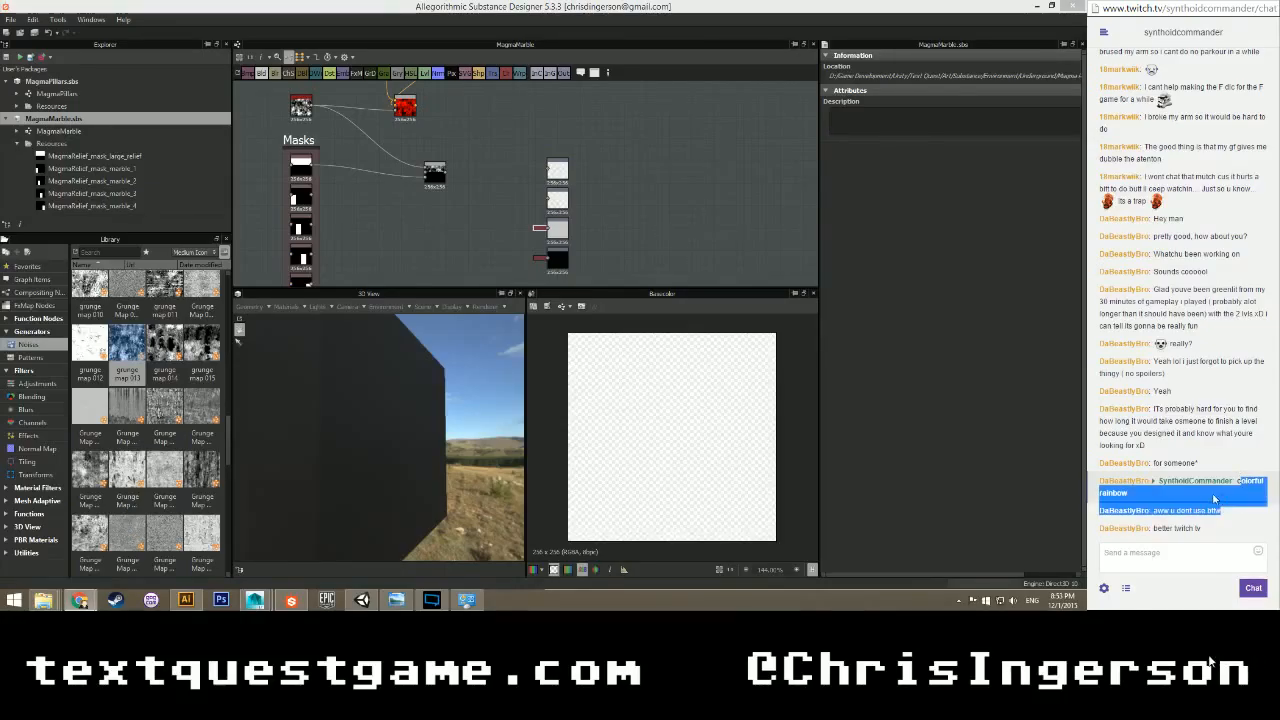
Close the chatter's profile card and bring Substance Designer's graph back into focus.
click(1200, 481)
click(1264, 507)
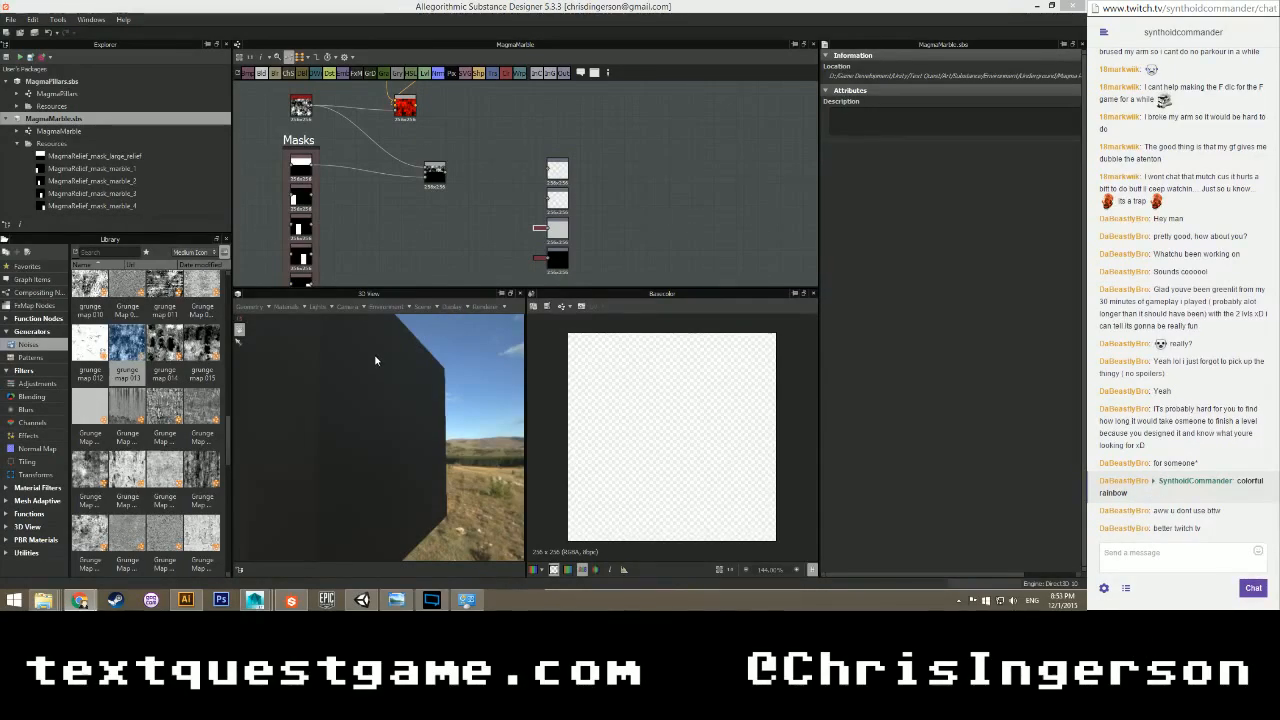
click(398, 243)
scroll(454, 199, up, 3)
middle_drag(459, 132, 537, 203)
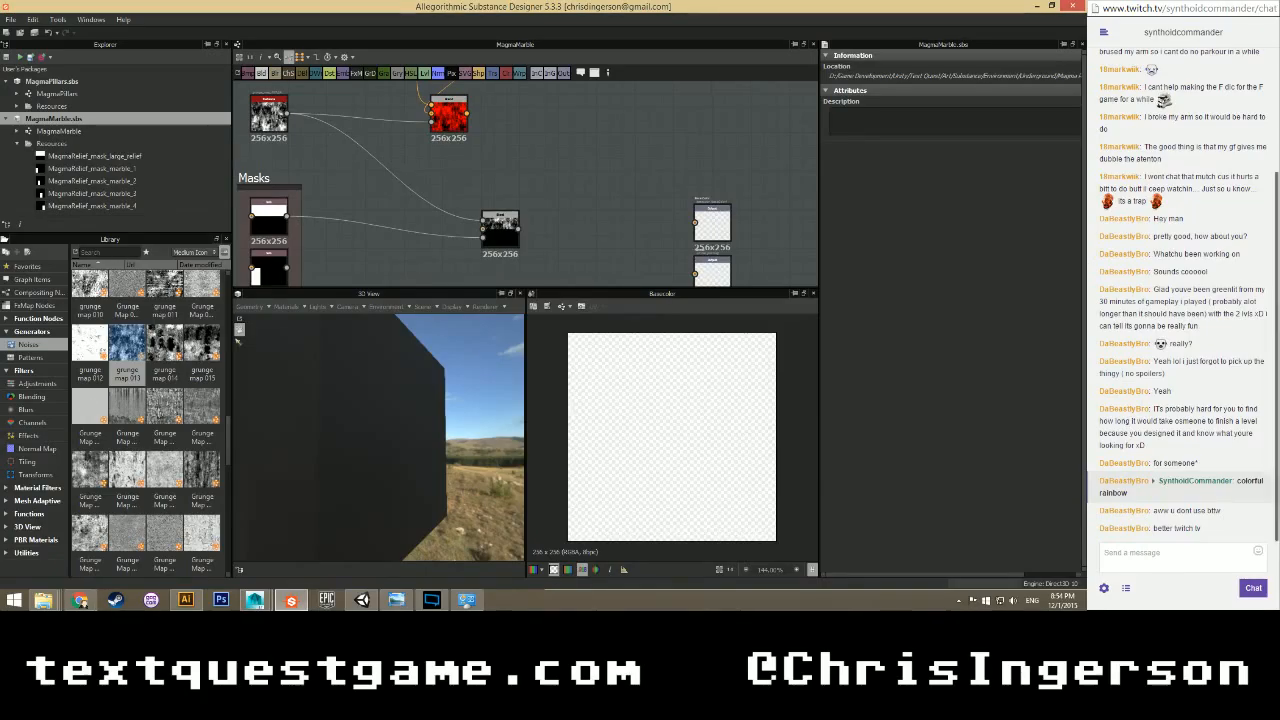
click(1174, 553)
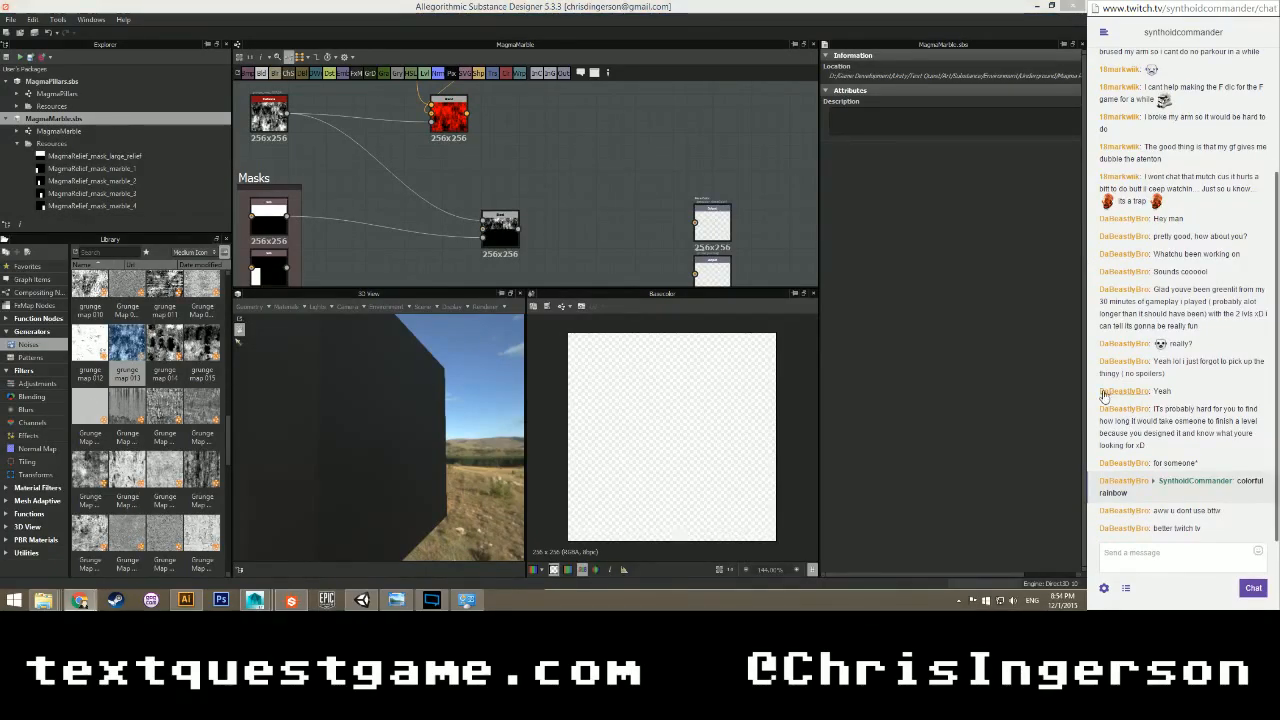
click(425, 390)
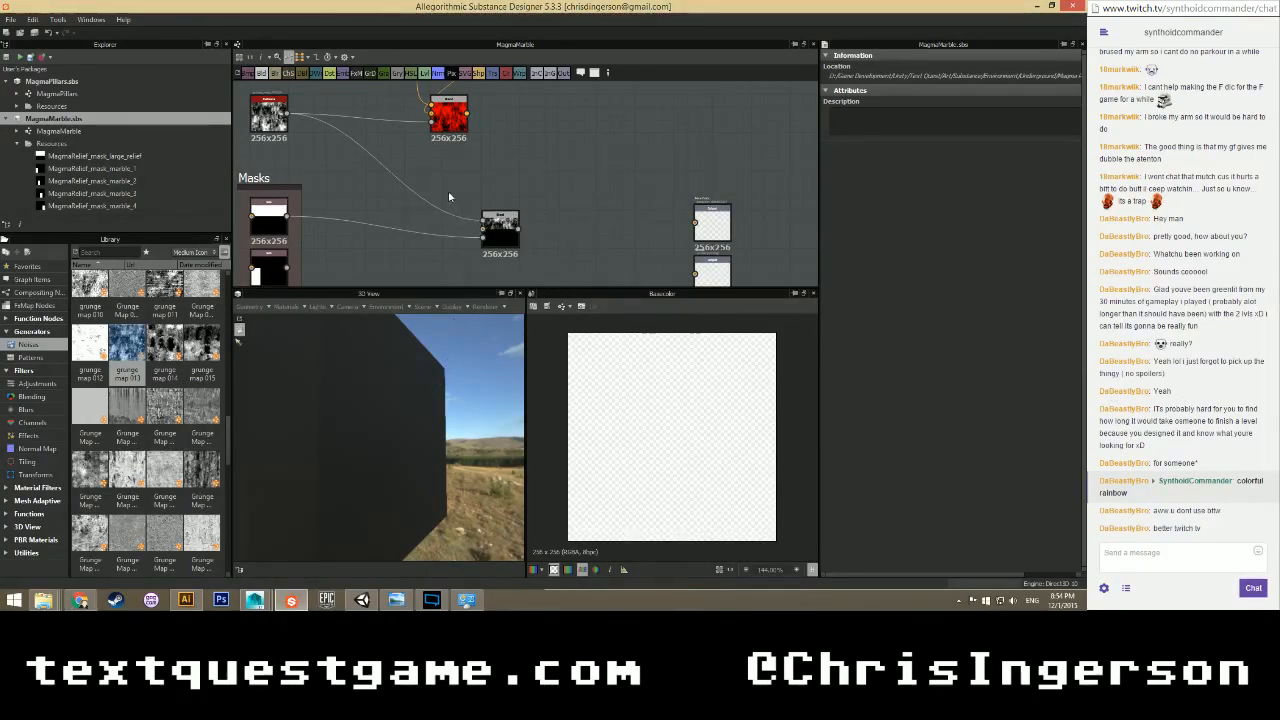
Move the red Uniform Color node beside its Blend node and preview that Blend.
scroll(448, 190, down, 3)
middle_drag(506, 132, 471, 183)
scroll(469, 184, up, 4)
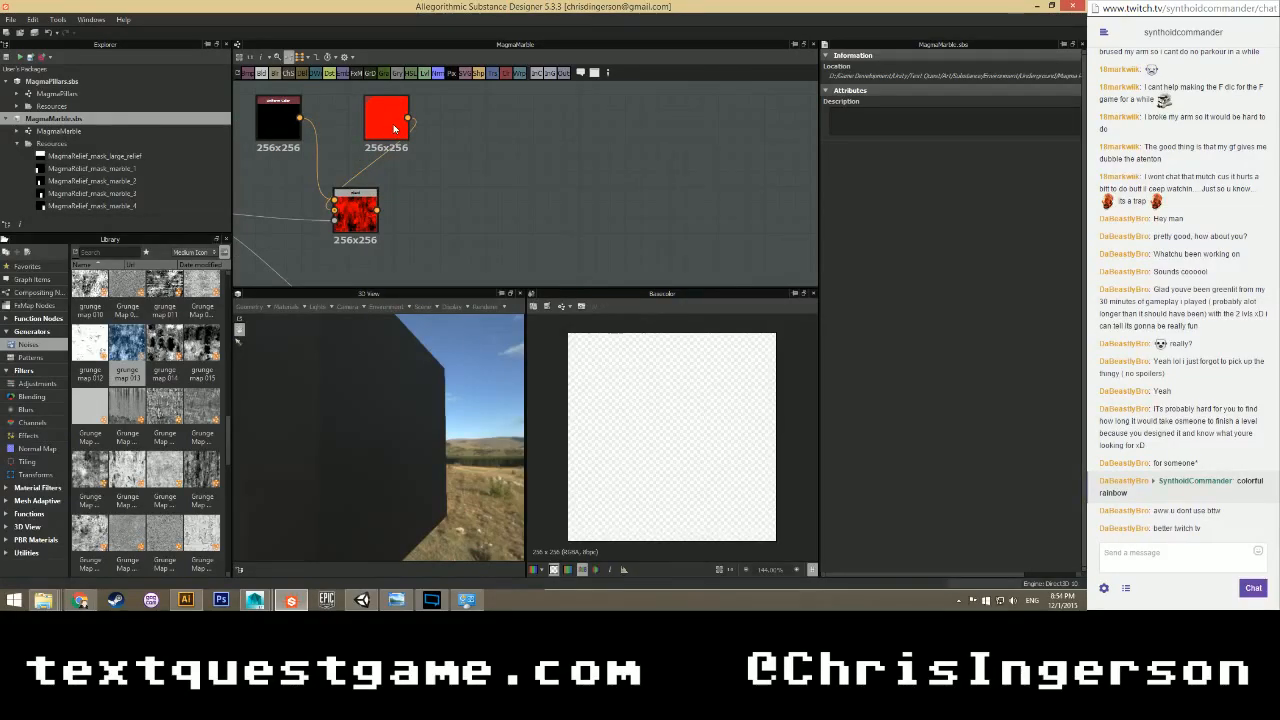
drag(394, 128, 286, 220)
scroll(443, 234, down, 2)
middle_drag(441, 233, 500, 210)
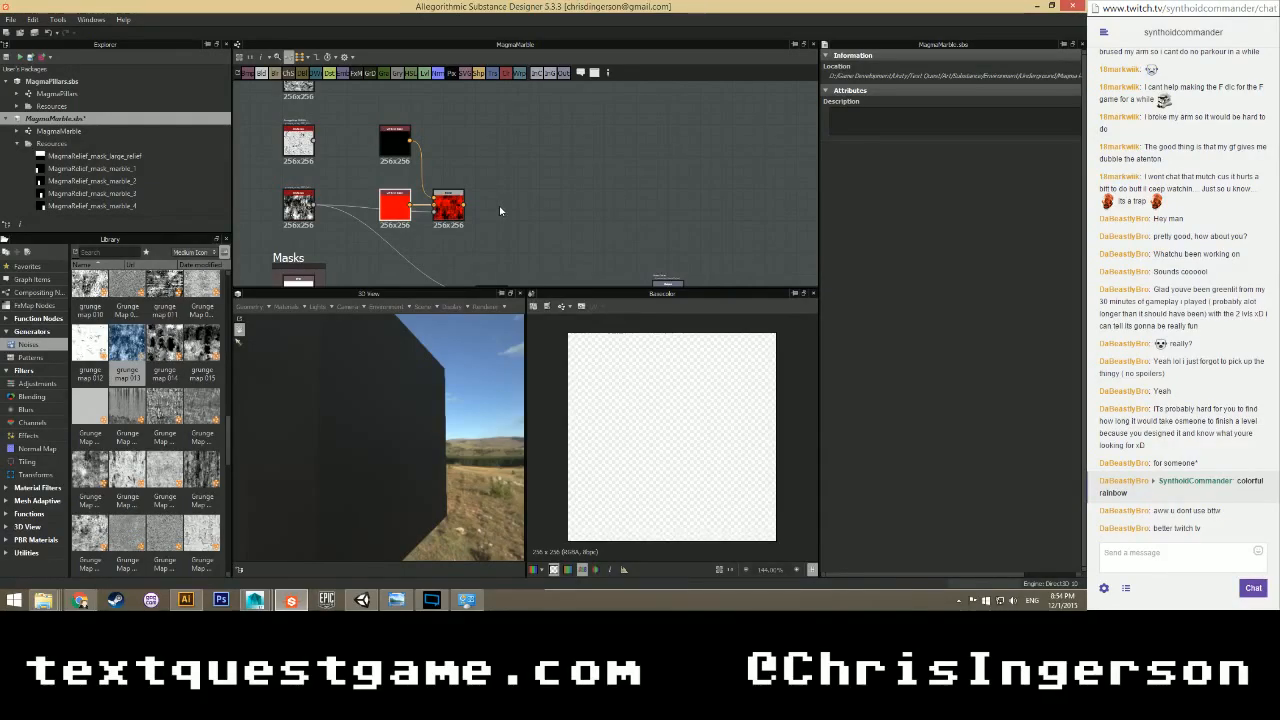
scroll(450, 218, up, 2)
click(450, 218)
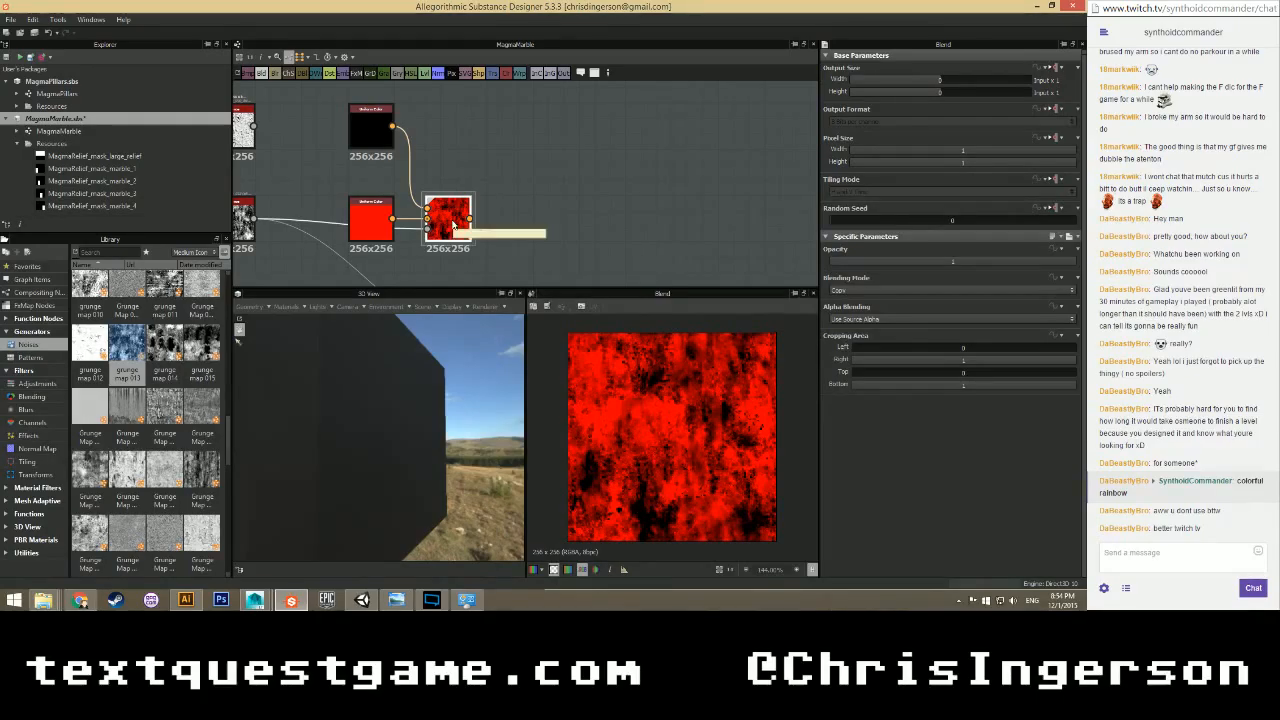
Replace the old wire so the red Blend feeds the mask Blend, then the output.
scroll(490, 255, down, 2)
scroll(490, 251, down, 2)
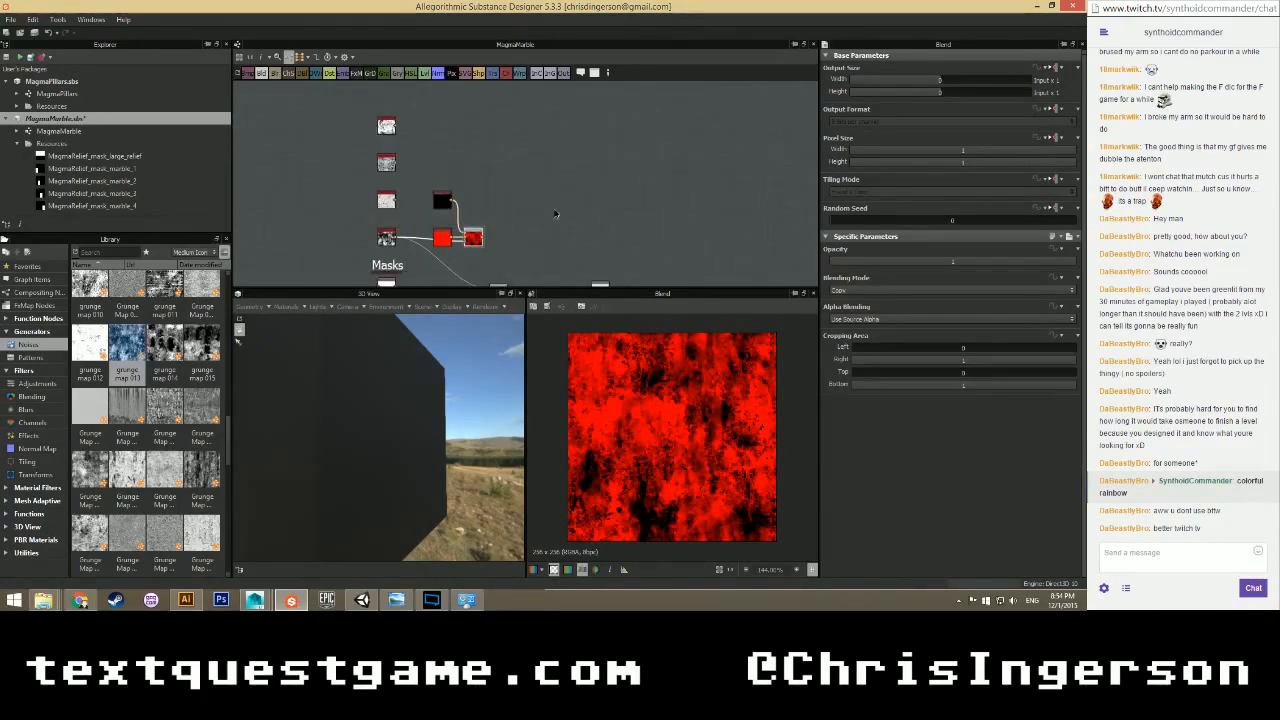
middle_drag(553, 217, 508, 159)
scroll(483, 178, up, 1)
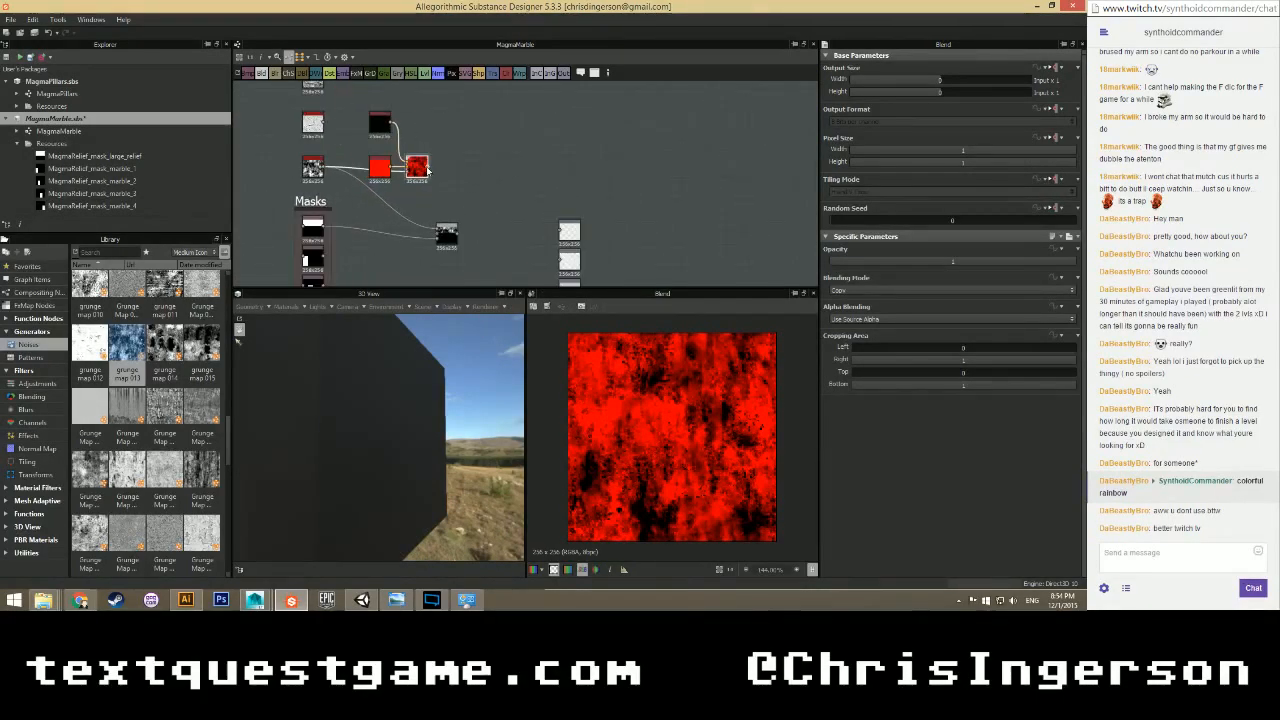
mouse_move(448, 236)
mouse_down()
mouse_move(481, 236)
mouse_move(448, 236)
mouse_up()
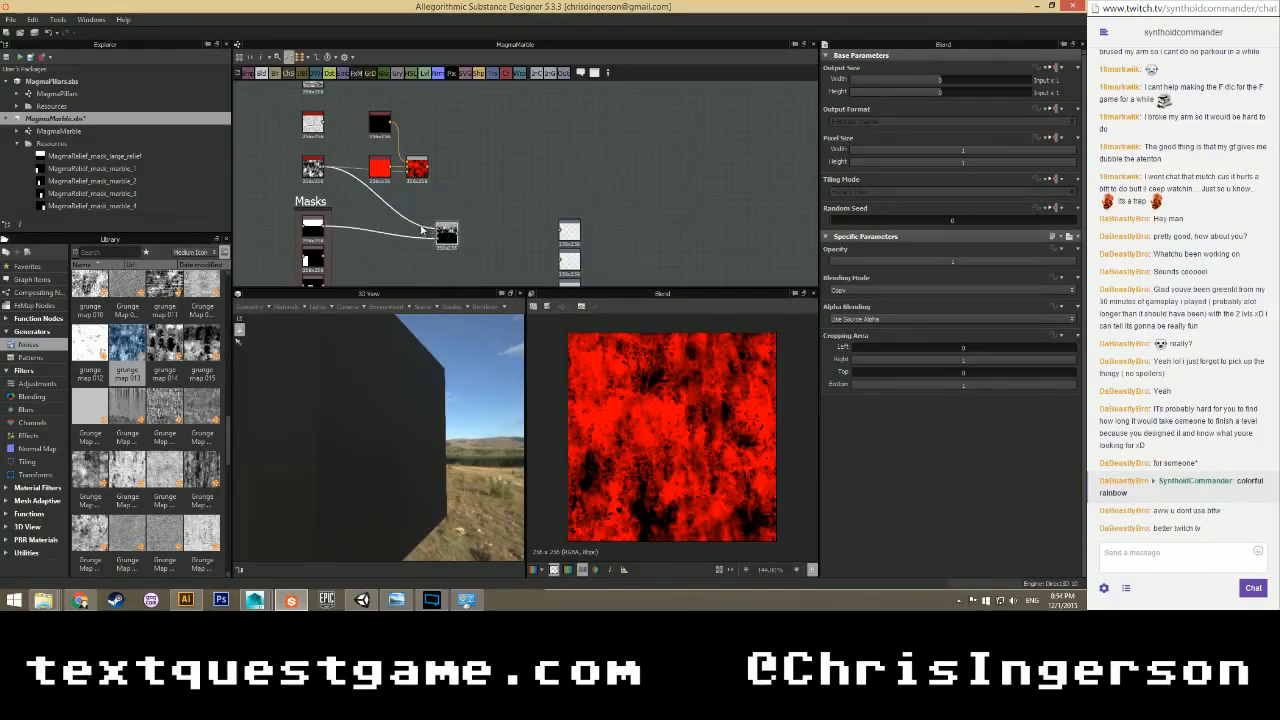
click(421, 223)
key(Delete)
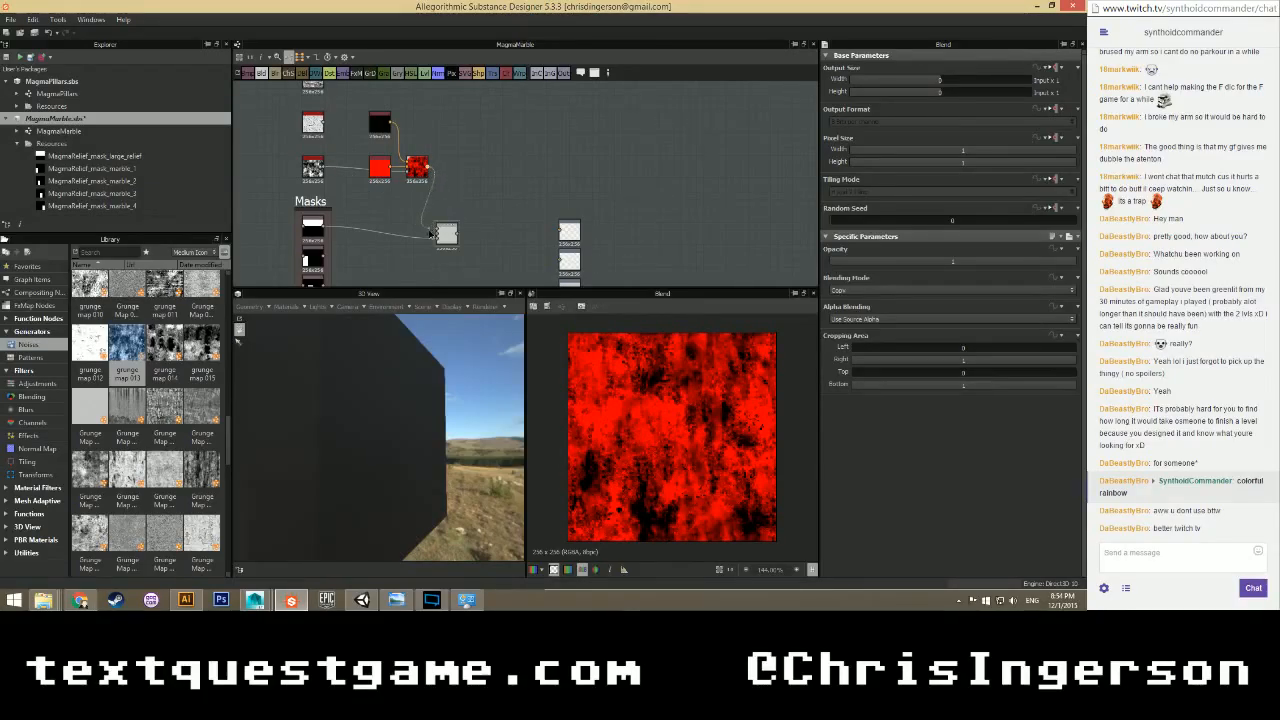
drag(430, 234, 540, 235)
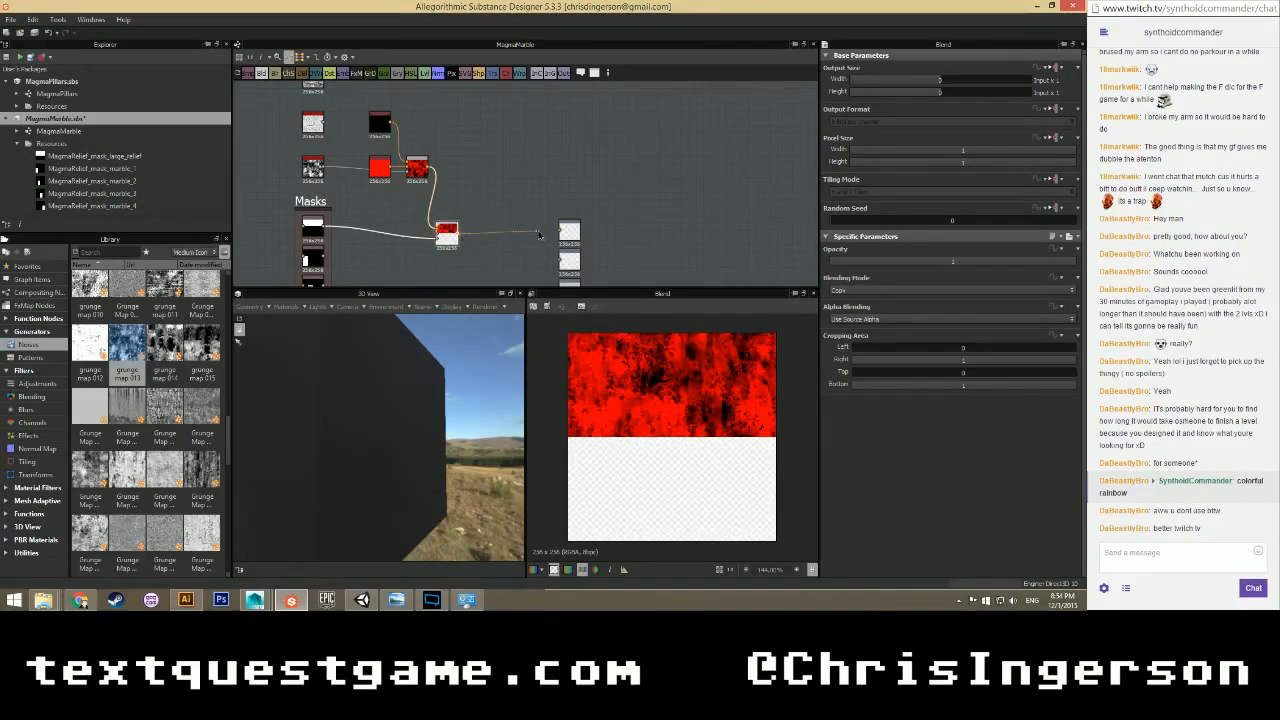
drag(440, 360, 365, 398)
Place the red node above the black node and wire black Uniform Color into the red Blend.
mouse_move(382, 172)
mouse_down()
mouse_move(429, 127)
mouse_move(380, 148)
mouse_move(381, 172)
mouse_up()
drag(424, 123, 381, 123)
scroll(372, 150, up, 2)
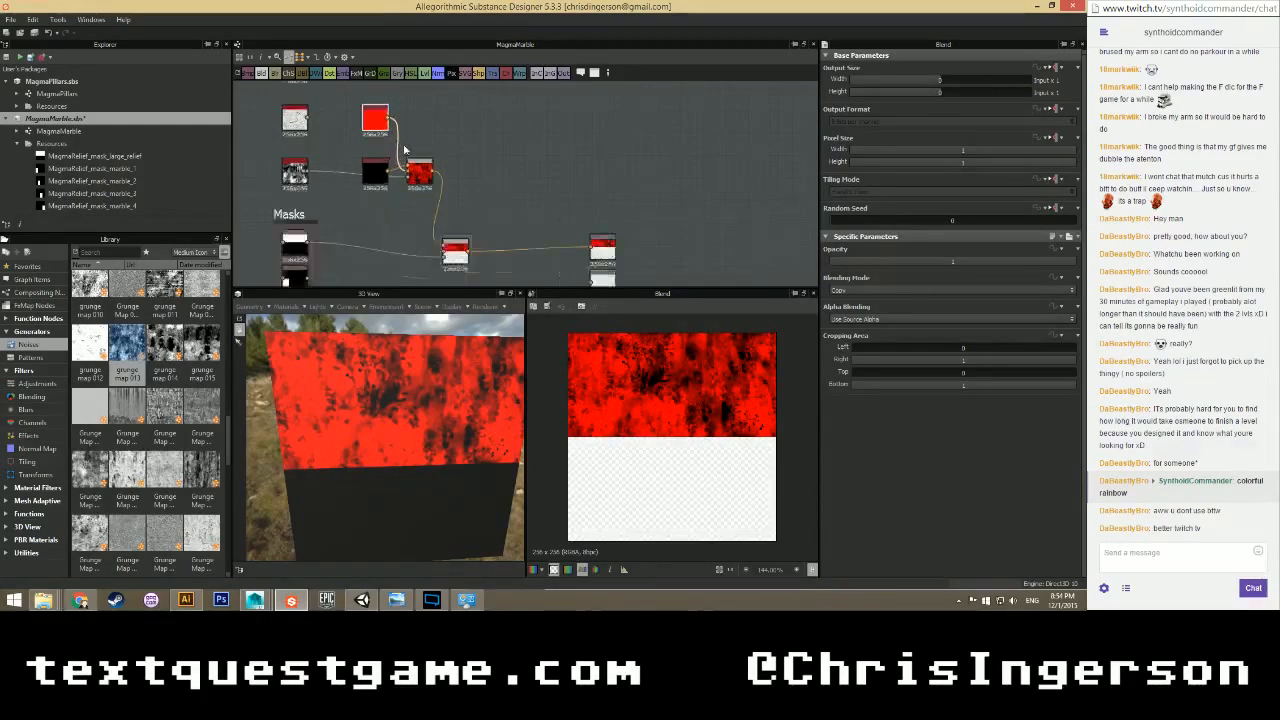
drag(383, 176, 411, 177)
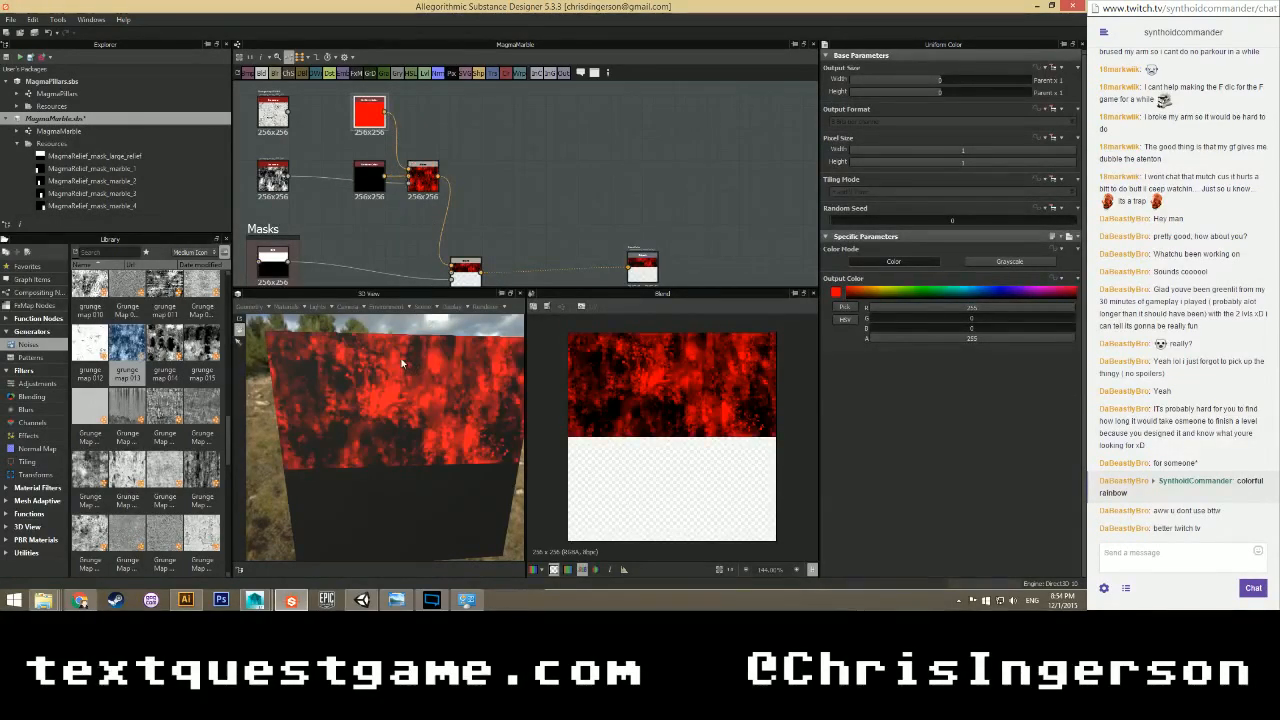
scroll(363, 204, down, 2)
middle_drag(326, 162, 357, 167)
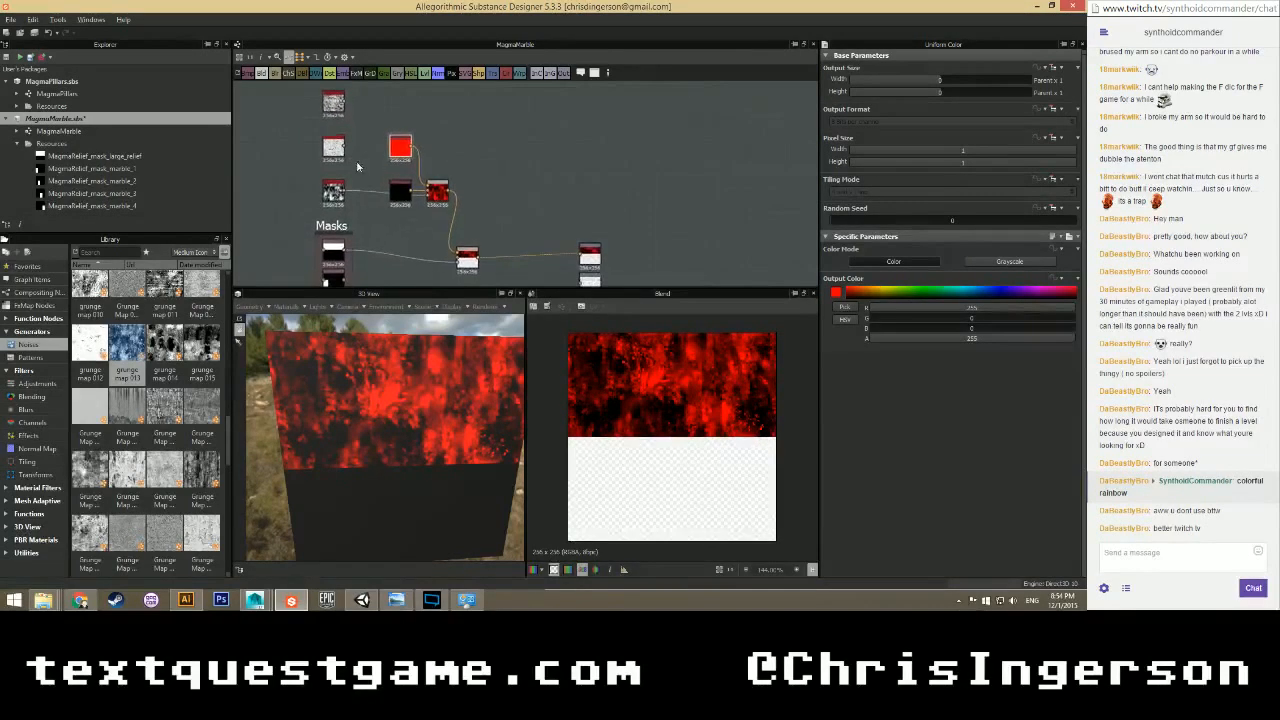
click(338, 190)
Add a Levels node beside the grunge and shift the colour and Blend nodes right.
right_click(394, 236)
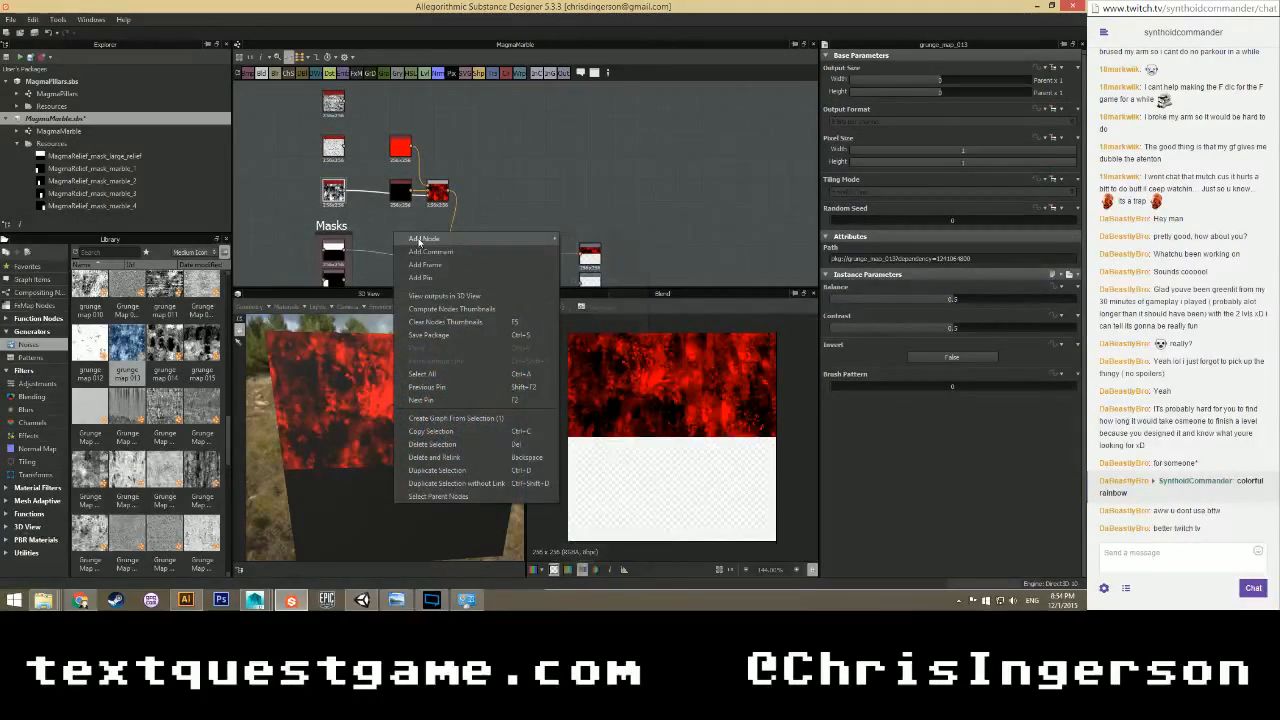
mouse_move(540, 238)
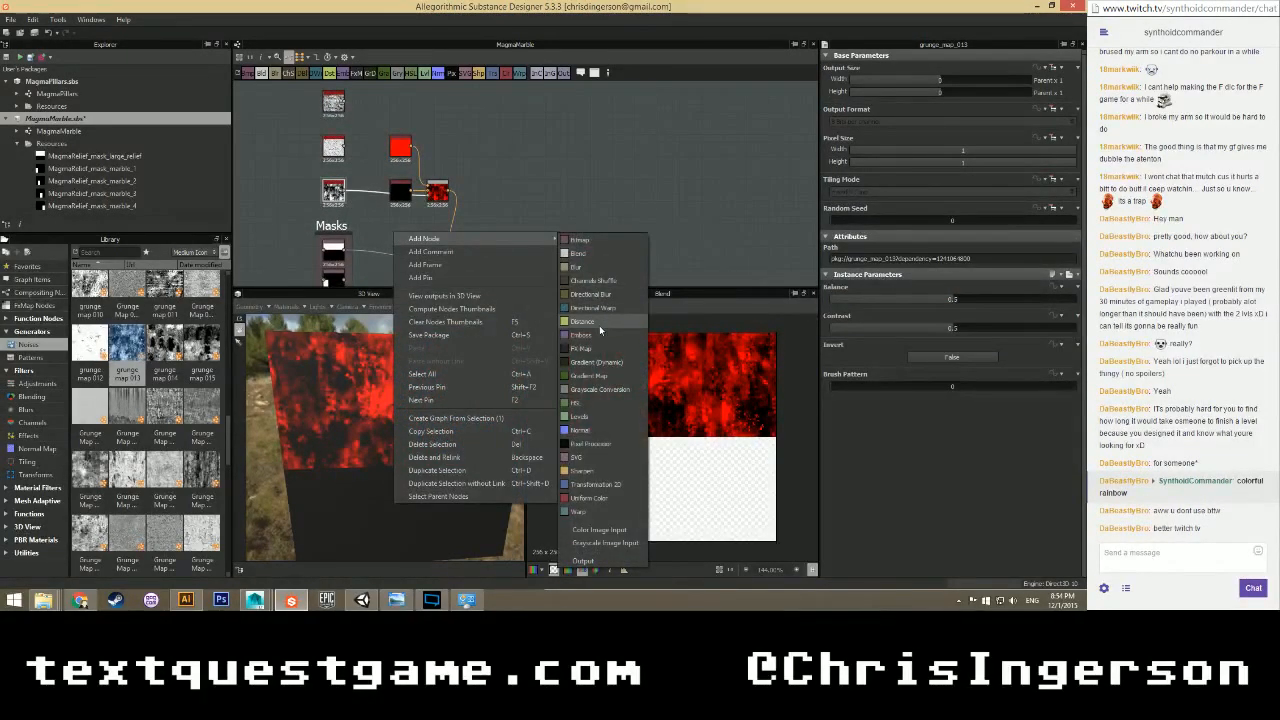
click(592, 416)
scroll(392, 240, up, 3)
drag(391, 240, 366, 167)
scroll(473, 148, down, 1)
middle_drag(473, 148, 447, 188)
drag(466, 118, 491, 207)
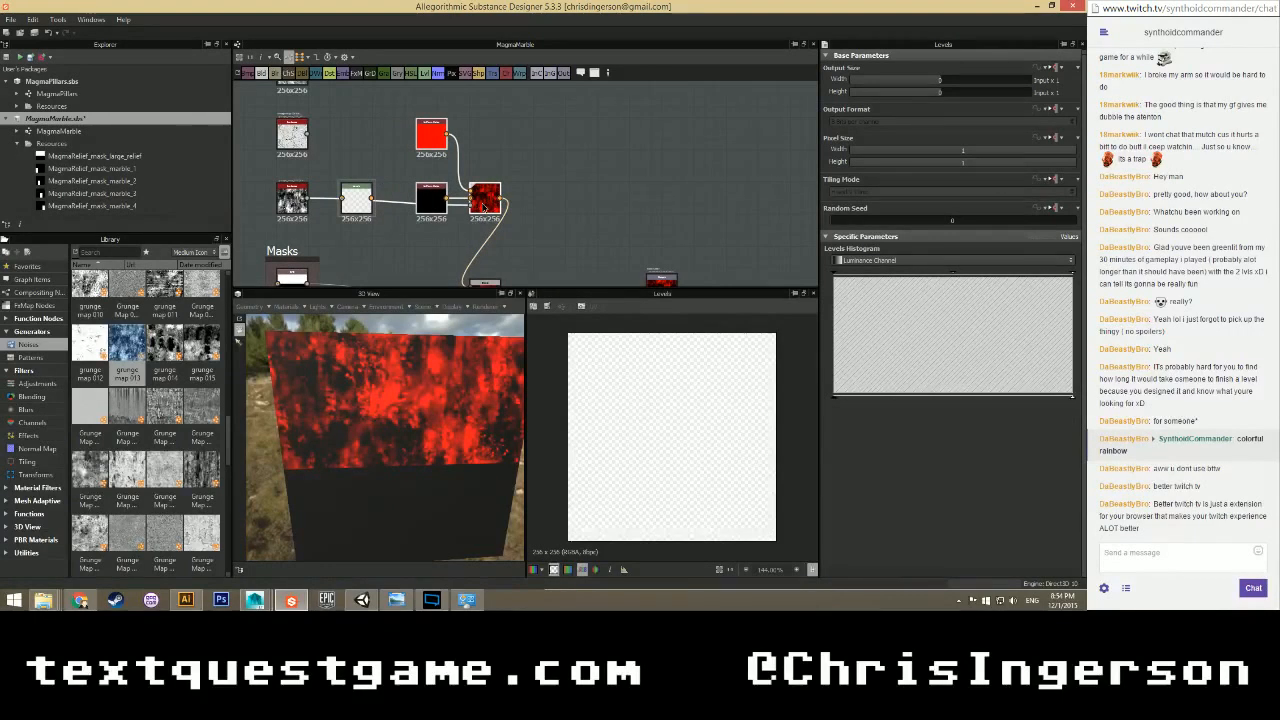
Feed the grunge into Levels and pull the white point in for a high-contrast mask.
drag(309, 200, 486, 213)
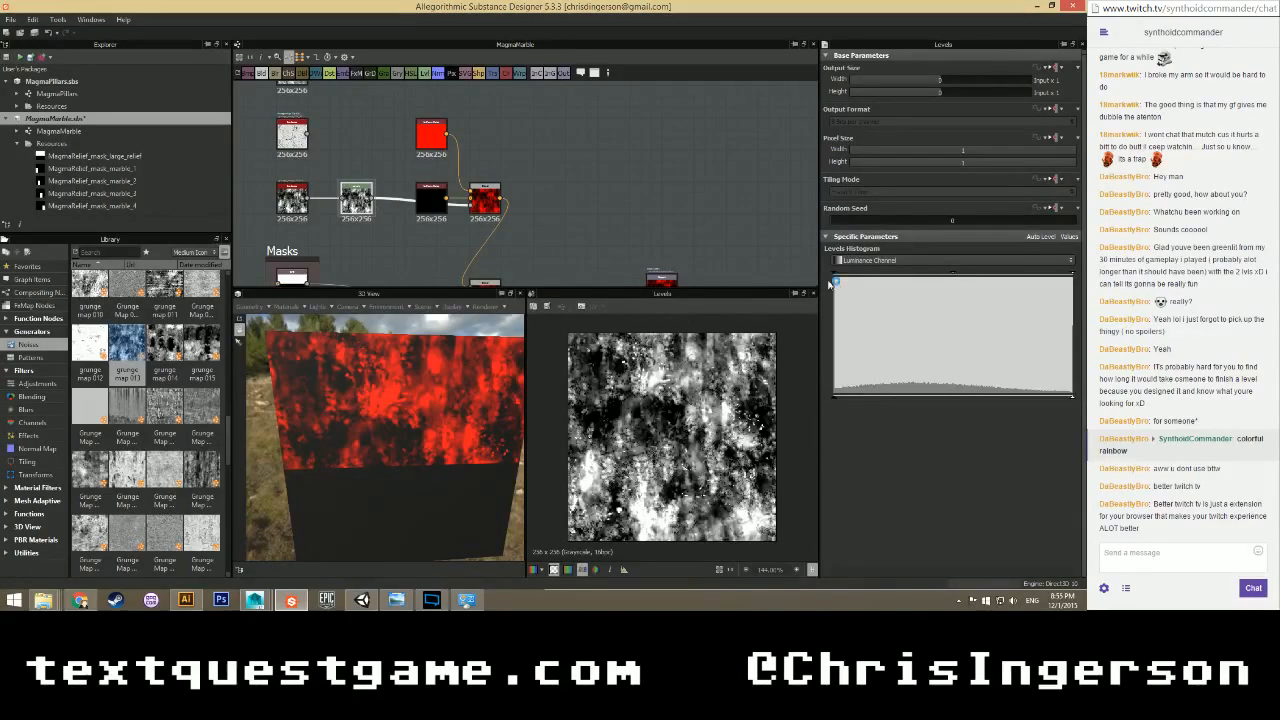
mouse_move(834, 275)
mouse_down()
mouse_move(958, 284)
mouse_move(812, 277)
mouse_up()
drag(1073, 277, 930, 273)
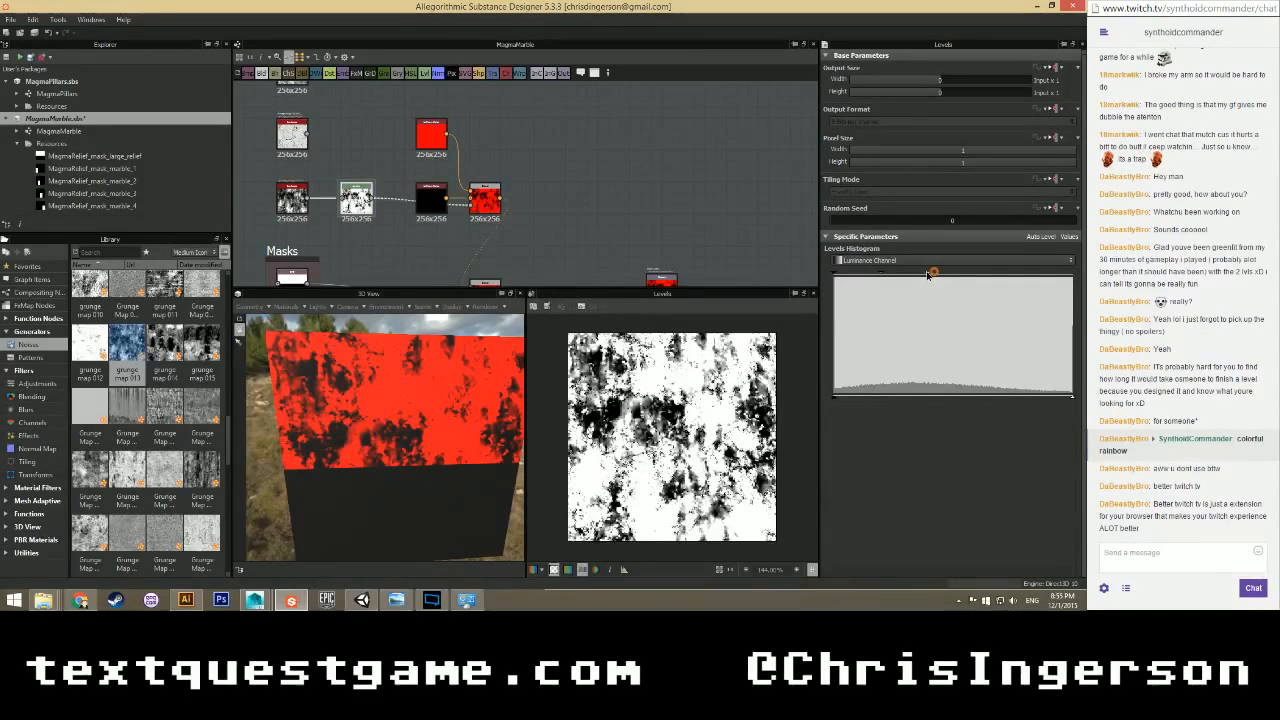
drag(930, 273, 897, 275)
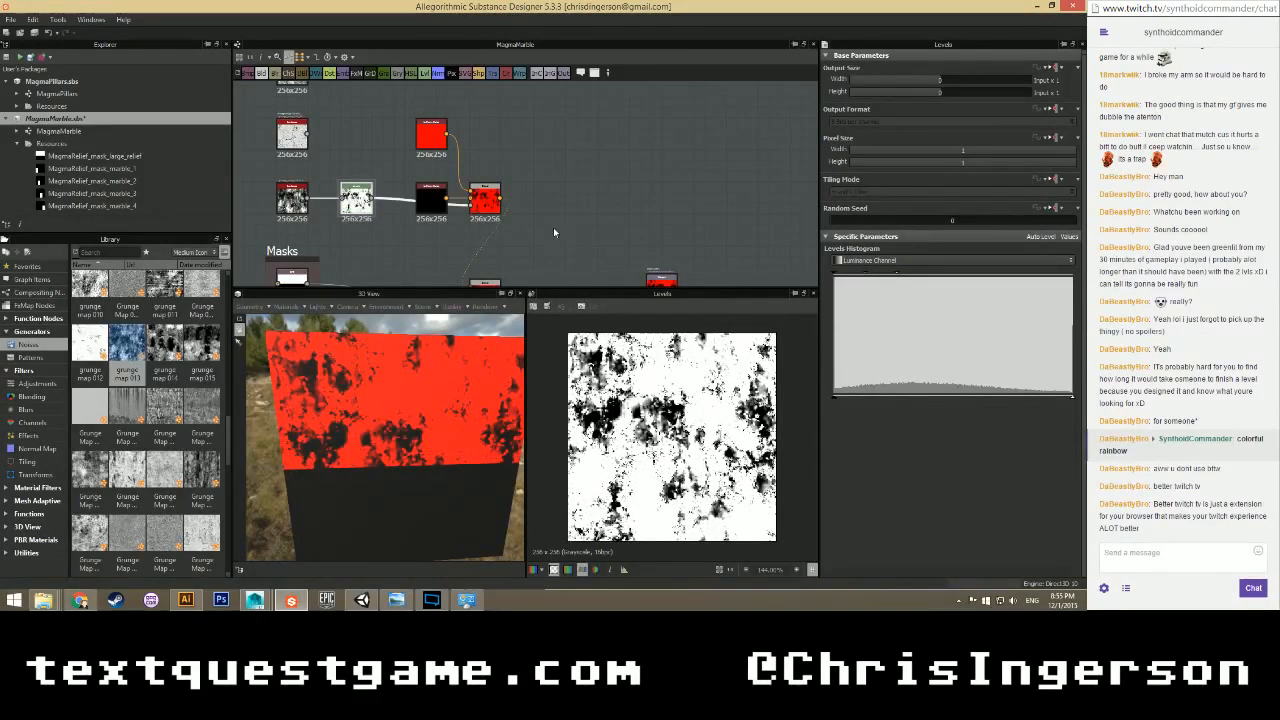
Swap the Blend's red and black inputs so red shows as patches on black.
drag(446, 134, 470, 198)
drag(446, 198, 470, 191)
drag(390, 425, 406, 386)
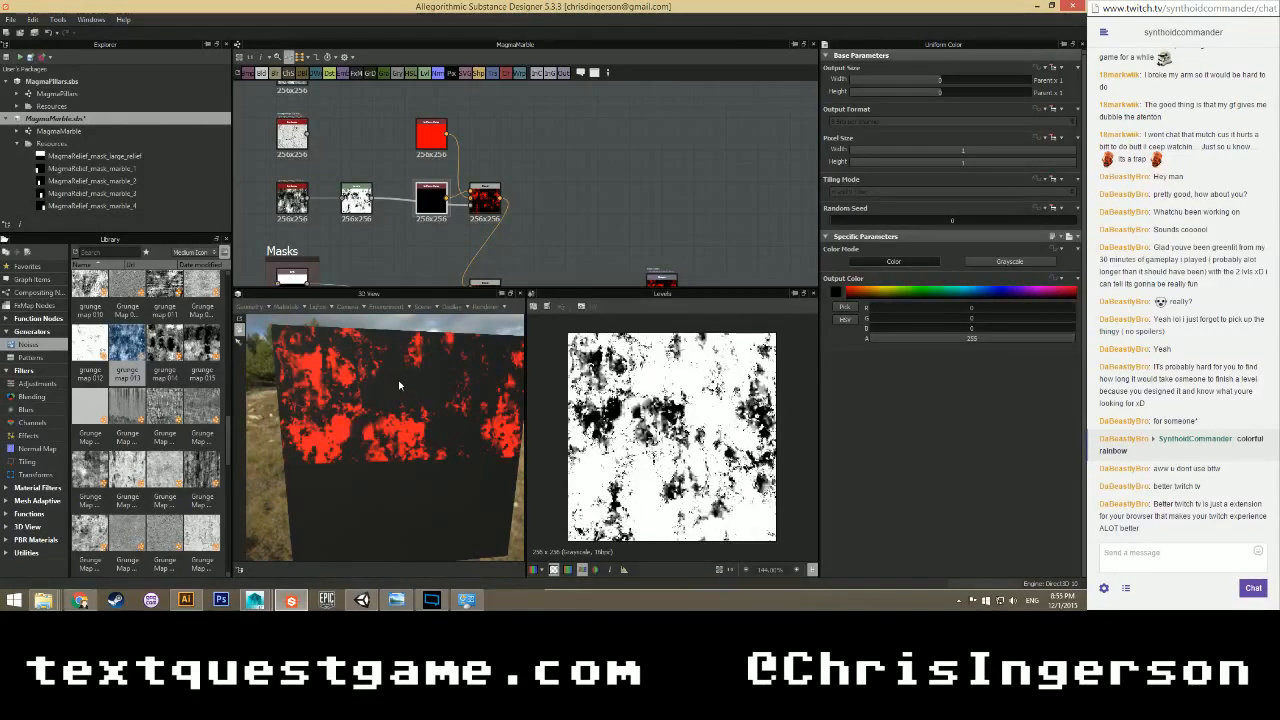
Display the Blend node's red-on-black patch result in the 2D view.
scroll(409, 239, up, 4)
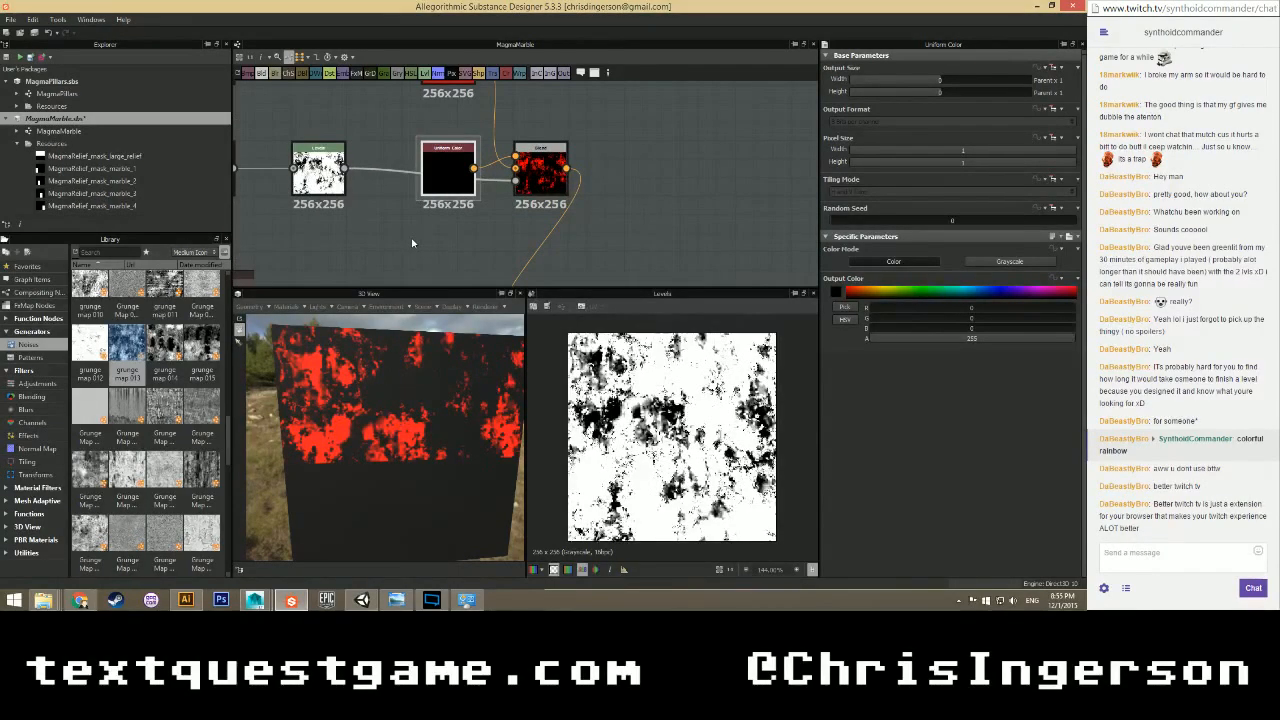
scroll(415, 244, down, 3)
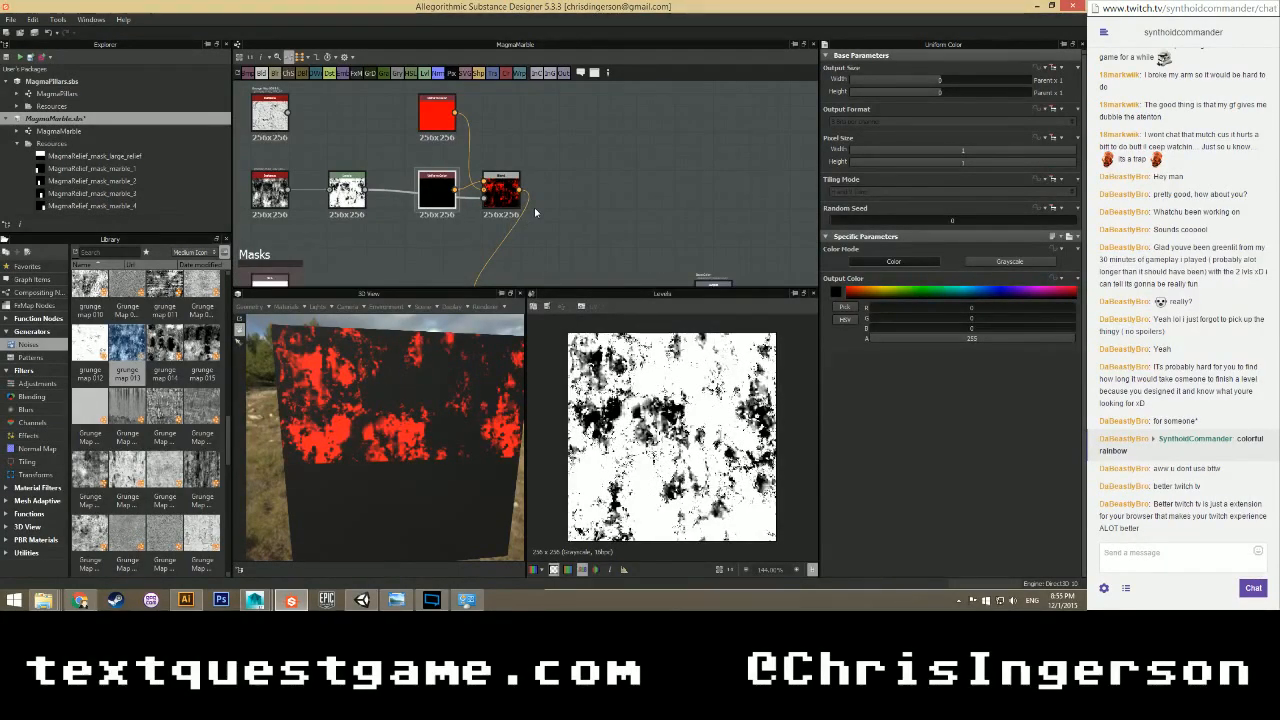
scroll(534, 207, down, 1)
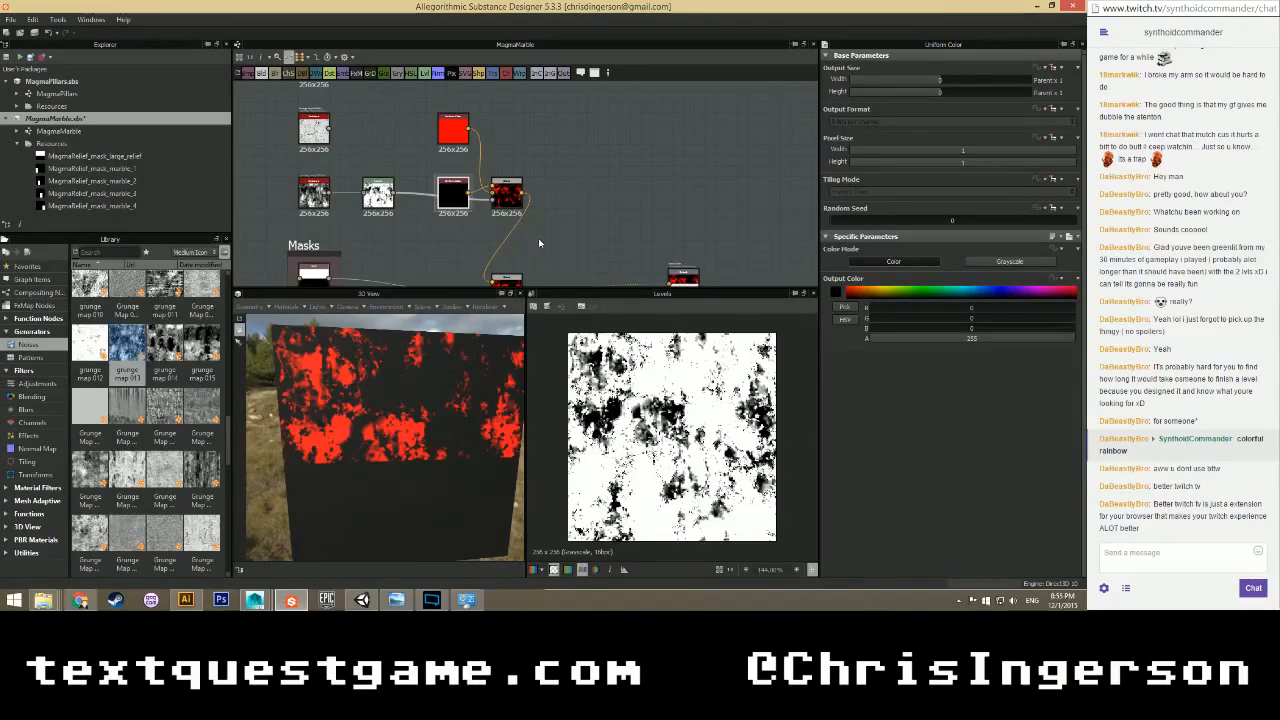
middle_drag(530, 234, 496, 203)
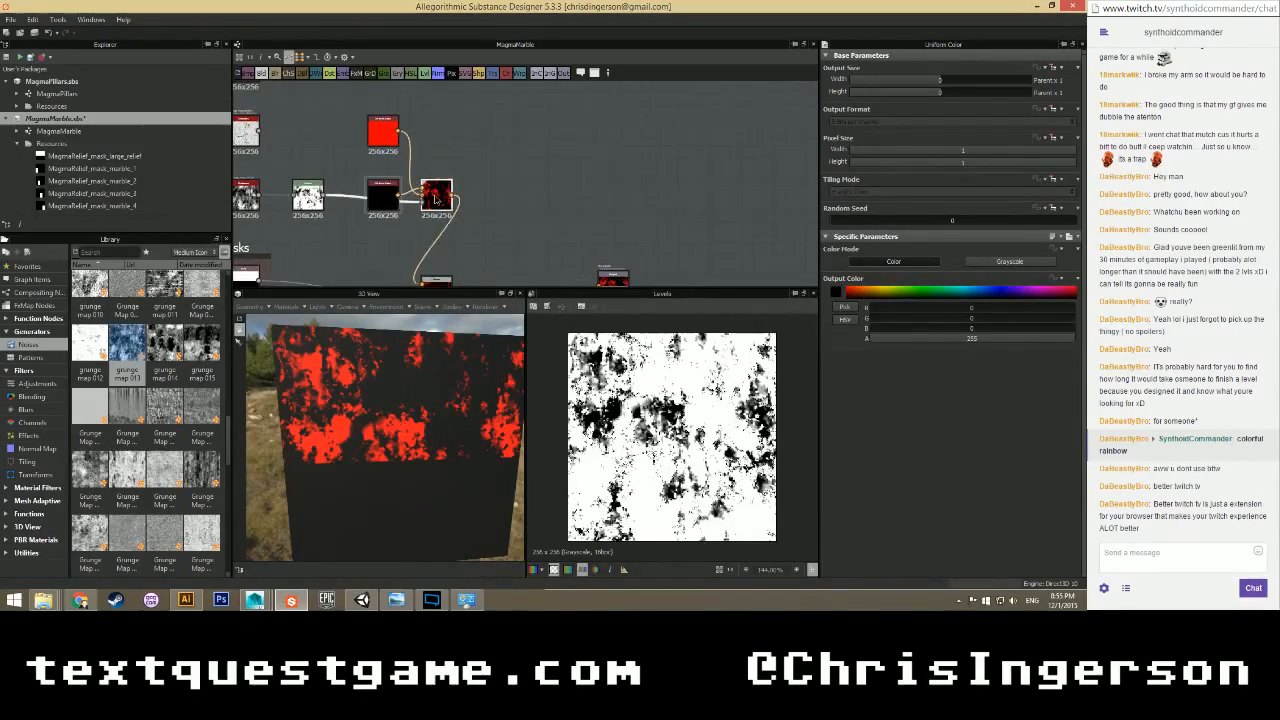
double_click(437, 196)
scroll(606, 385, up, 1)
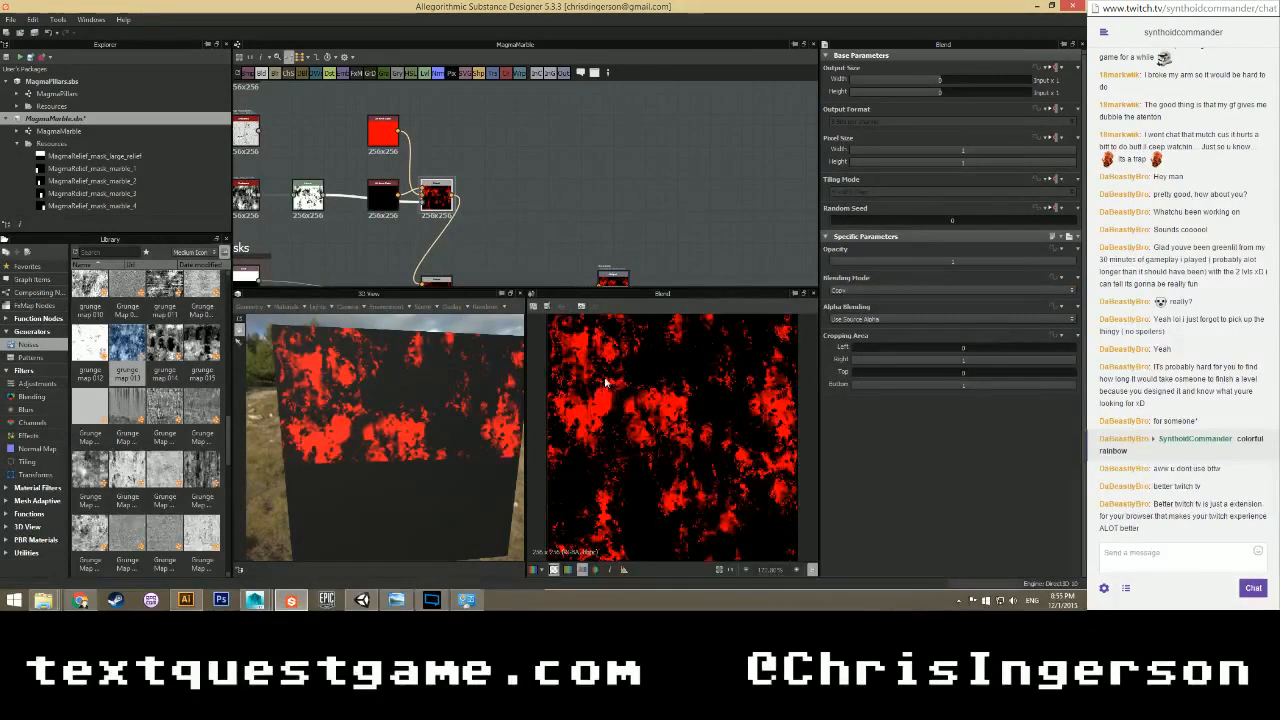
scroll(606, 385, down, 1)
scroll(630, 390, up, 1)
scroll(630, 390, down, 1)
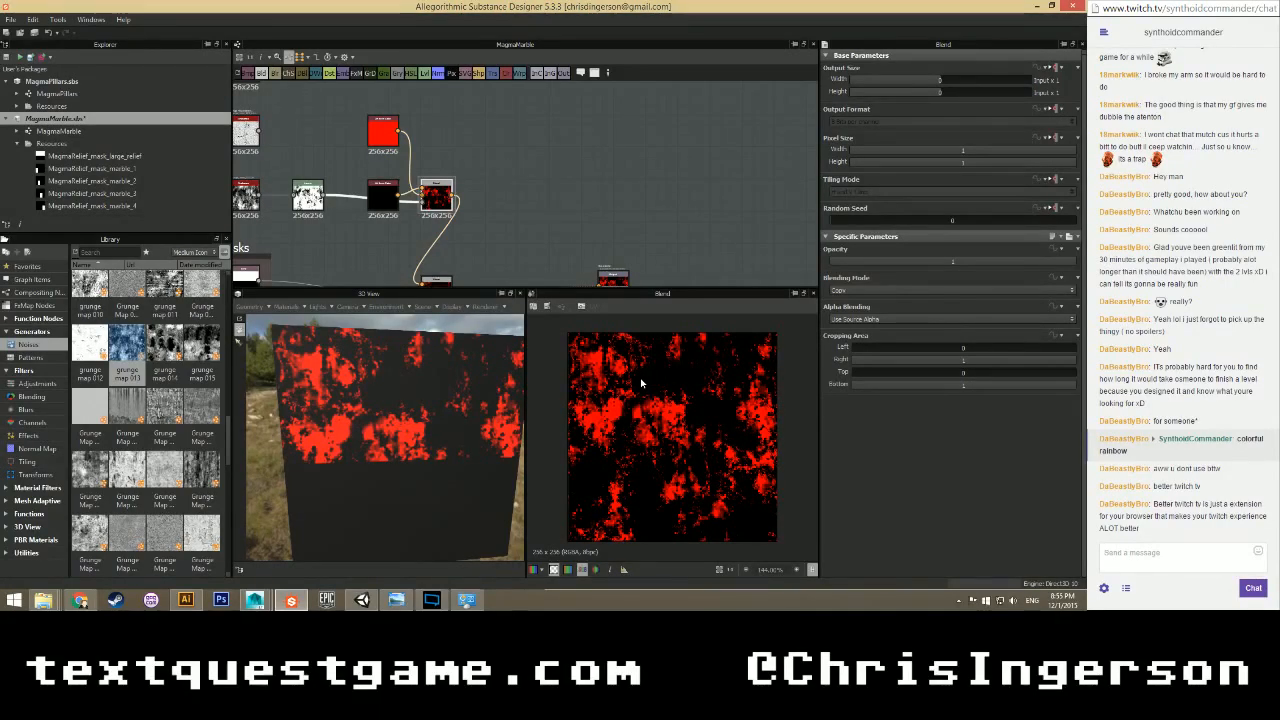
middle_drag(489, 241, 442, 208)
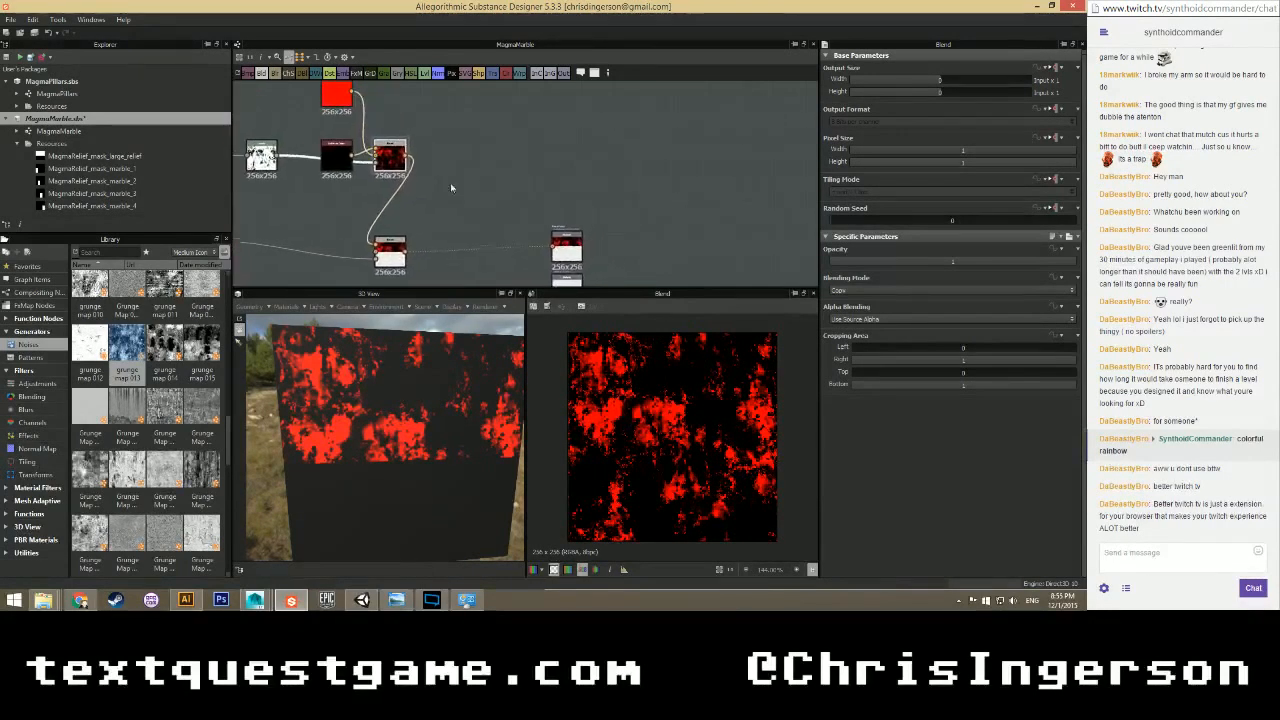
Add a Make It Tile Patch node from the Tiling library after the Blend.
click(28, 462)
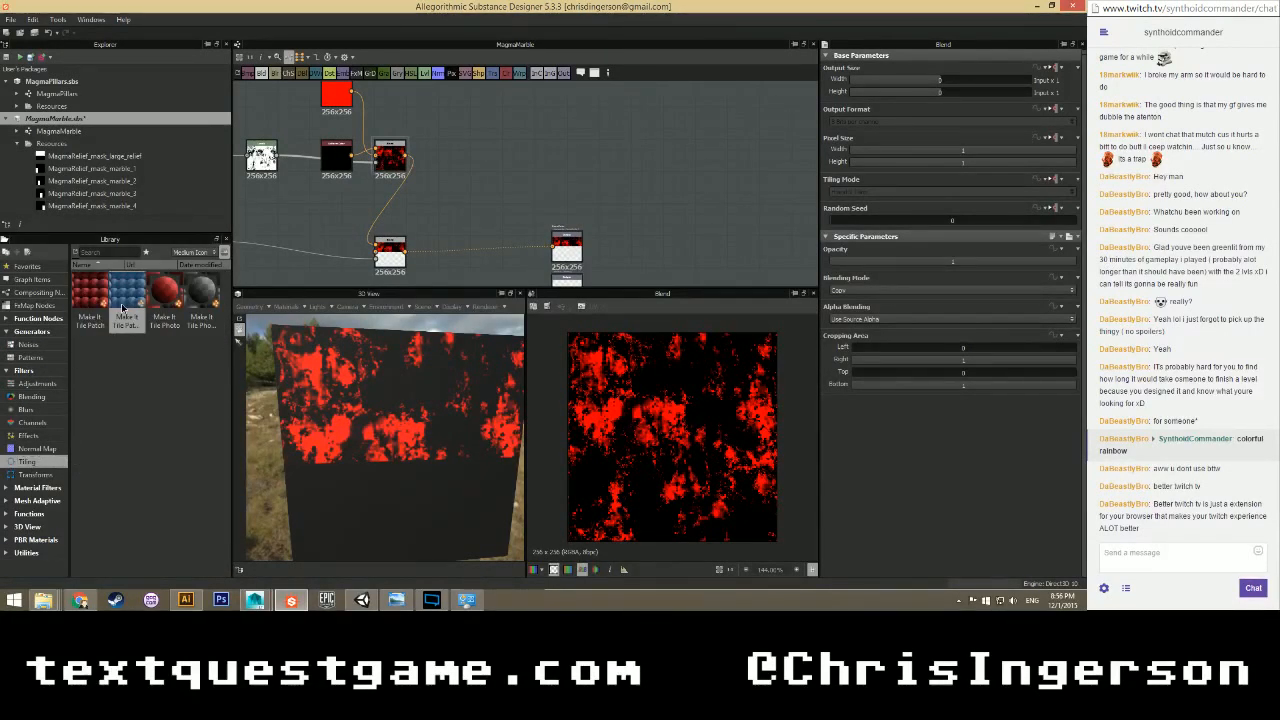
drag(90, 295, 440, 156)
double_click(461, 152)
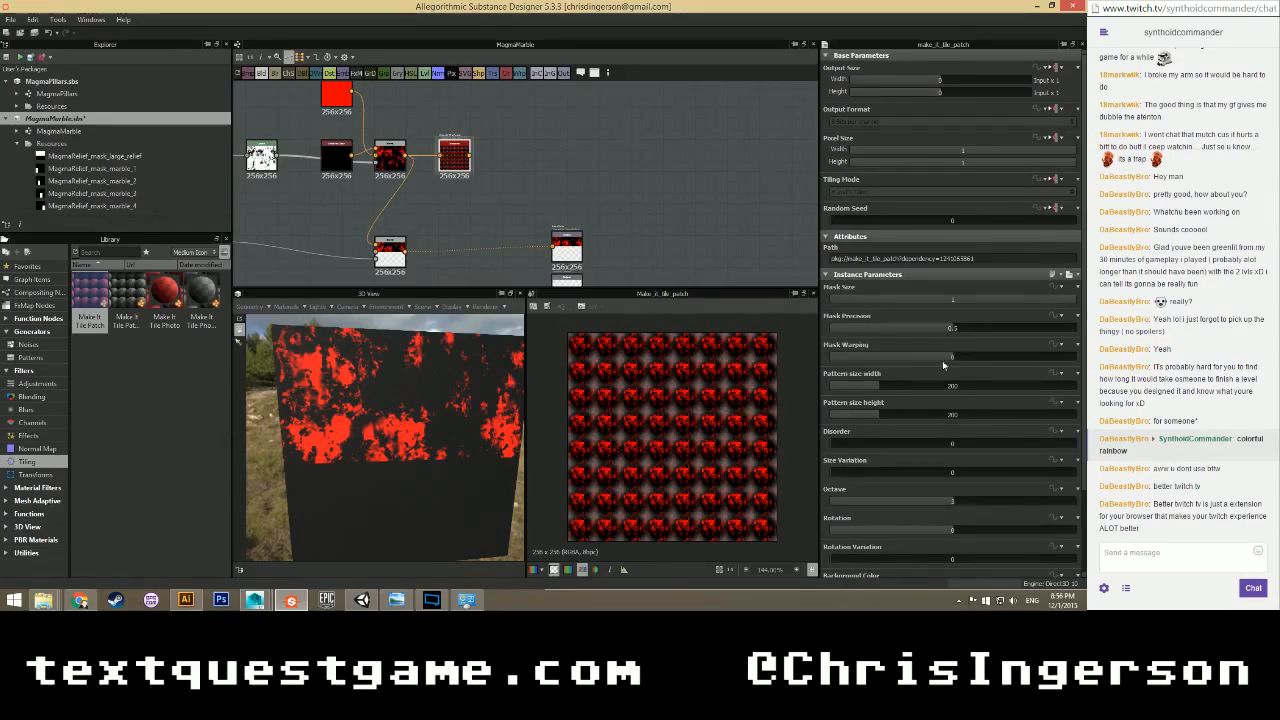
Set the tile pattern size to 250 by 250 and raise its Octave.
text(250)
key(Tab)
text(250)
key(Return)
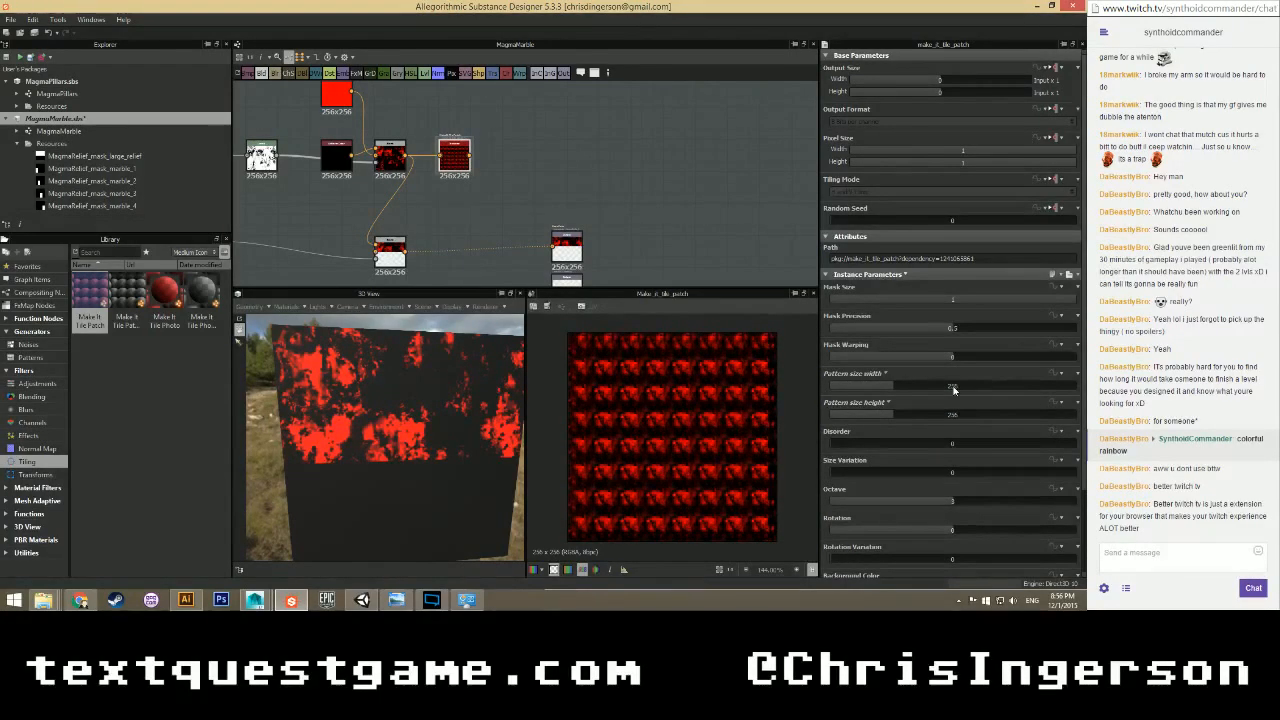
scroll(714, 394, up, 1)
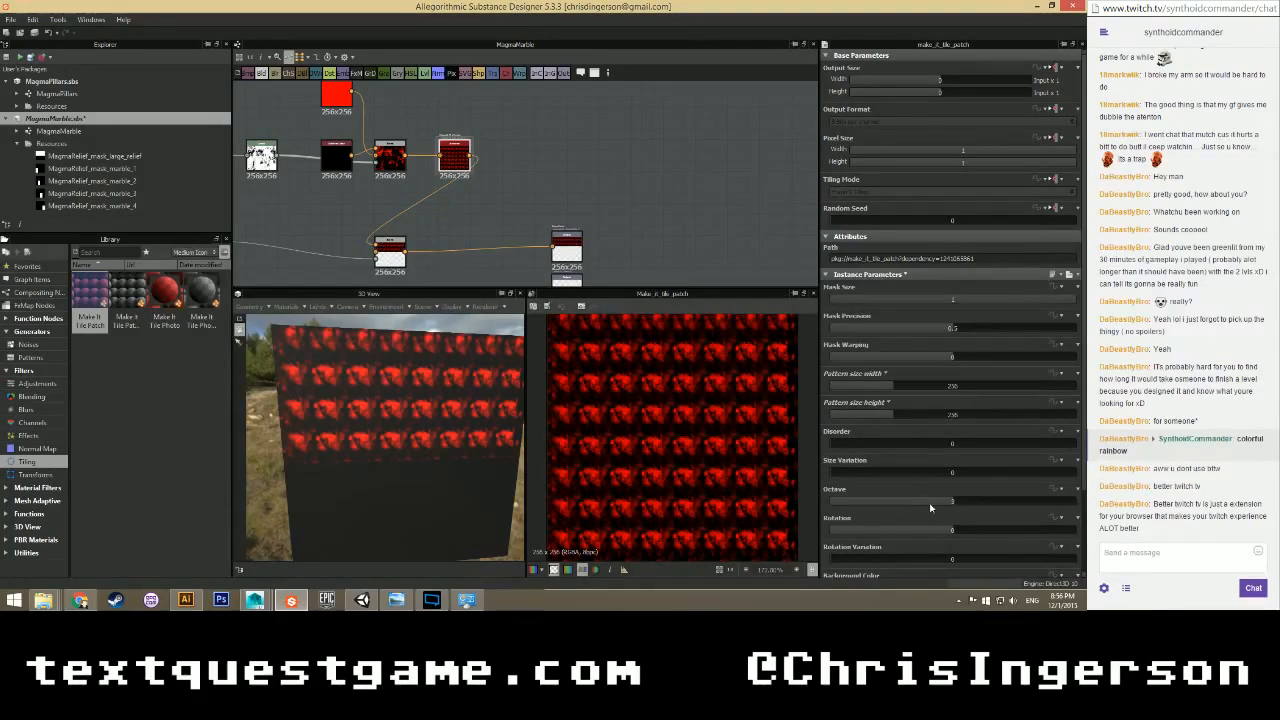
drag(926, 501, 884, 502)
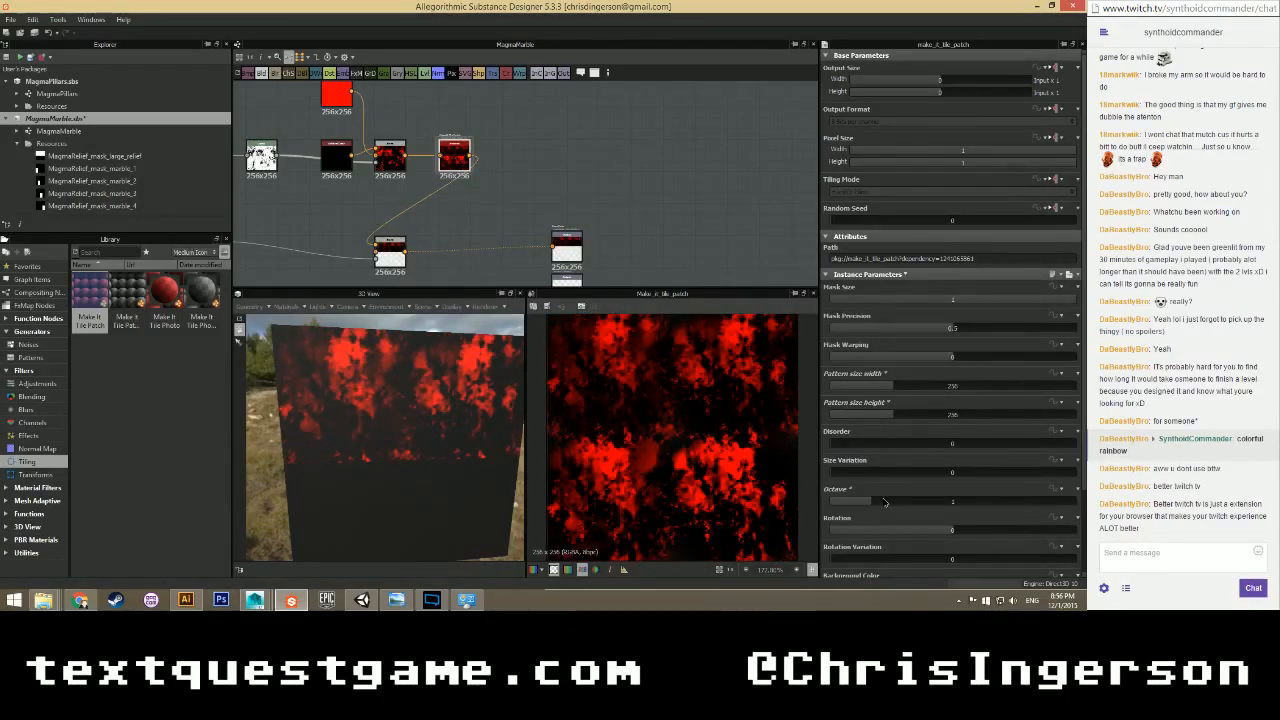
mouse_move(884, 502)
mouse_down()
mouse_move(895, 502)
mouse_move(880, 502)
mouse_up()
drag(491, 443, 435, 402)
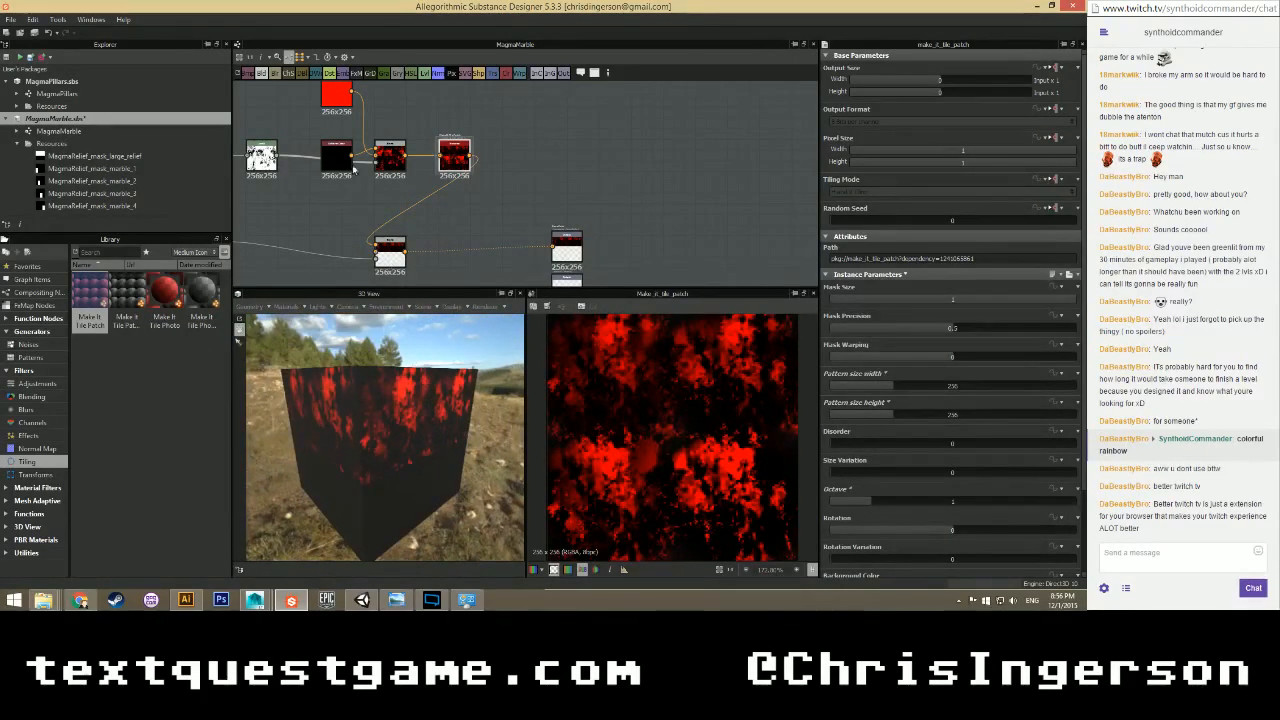
click(336, 95)
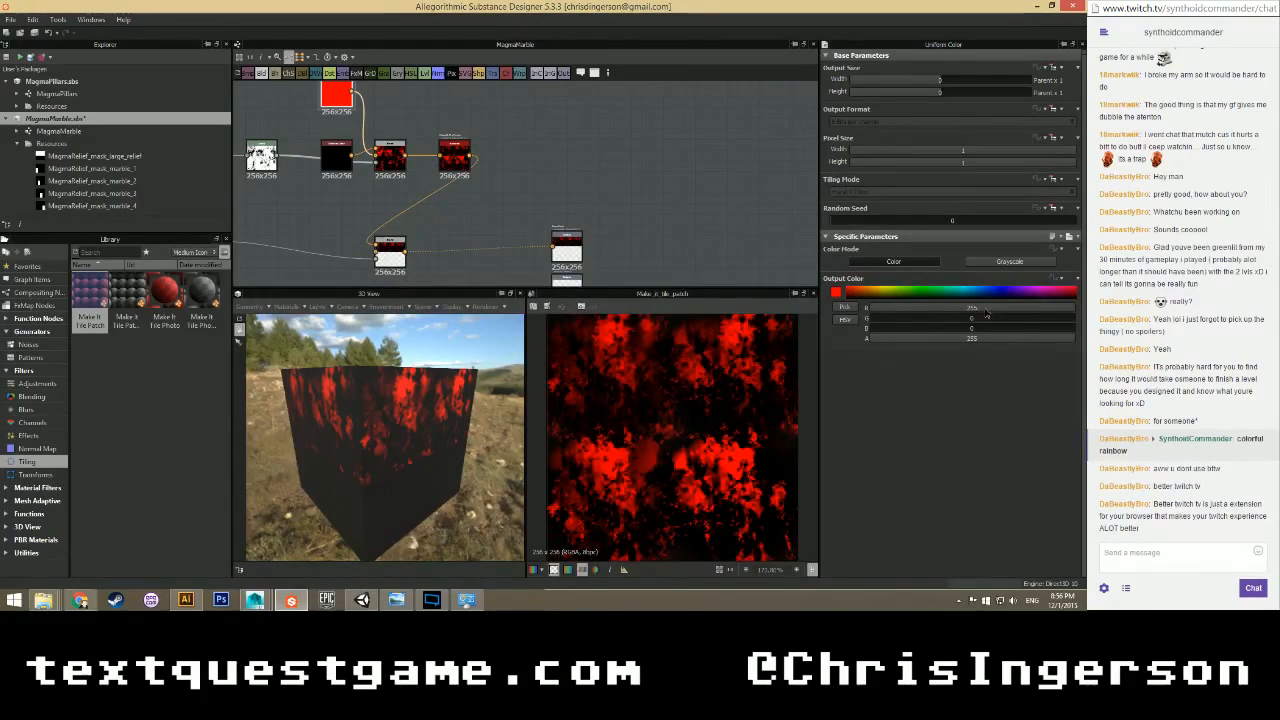
Try dropping the colour's red channel to zero, undo it, and orbit the preview cube.
drag(986, 314, 866, 311)
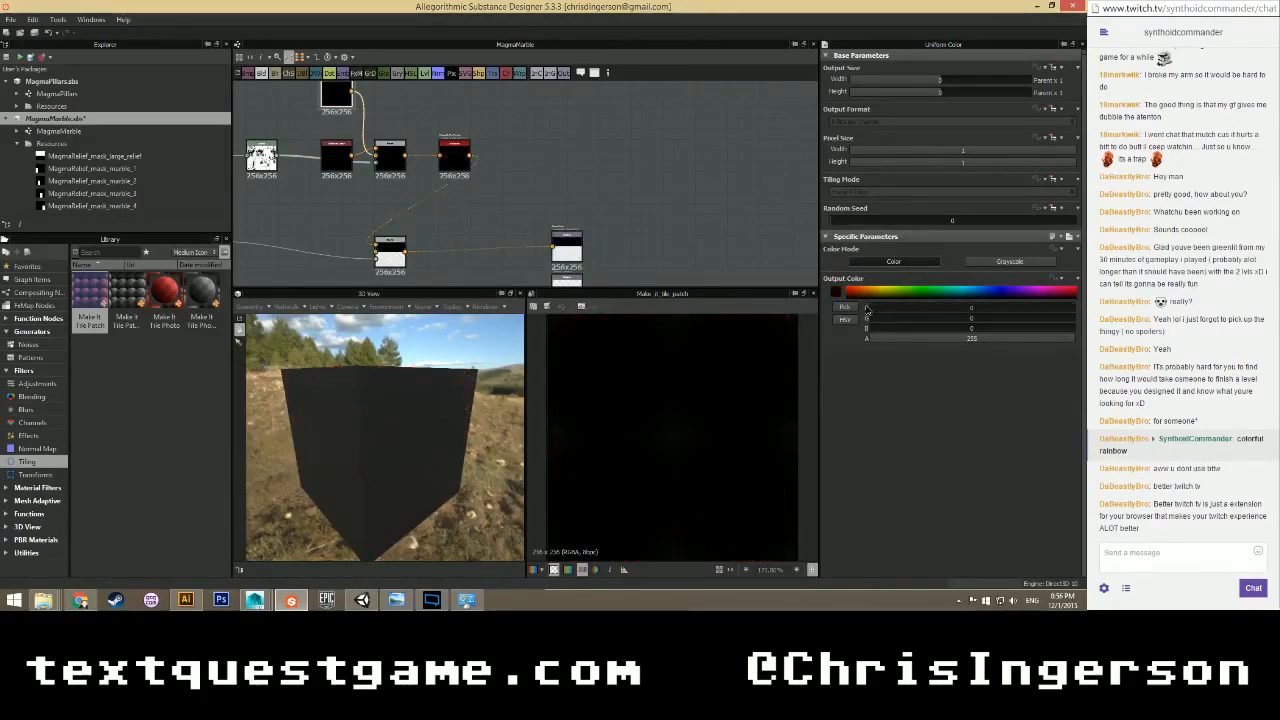
key(ctrl+z)
drag(400, 414, 445, 397)
drag(966, 320, 996, 325)
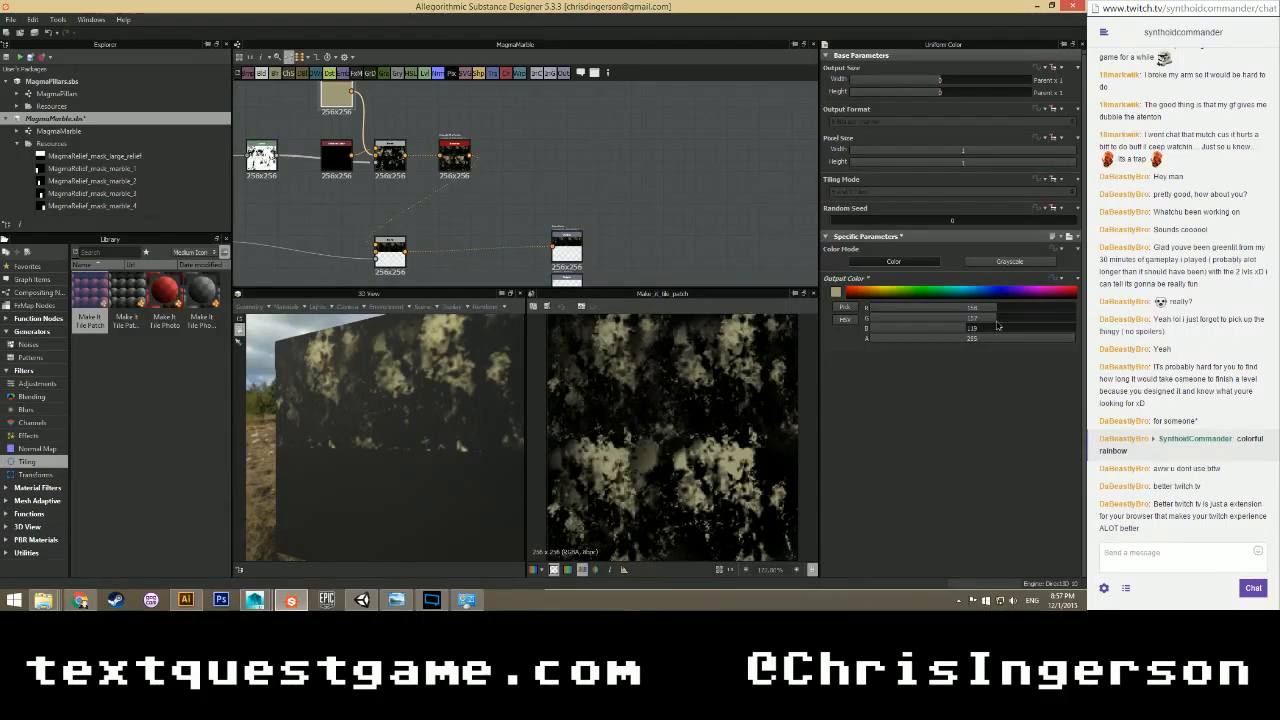
Set the colour node to red 125, green 120, blue 15.
drag(997, 326, 976, 322)
text(120)
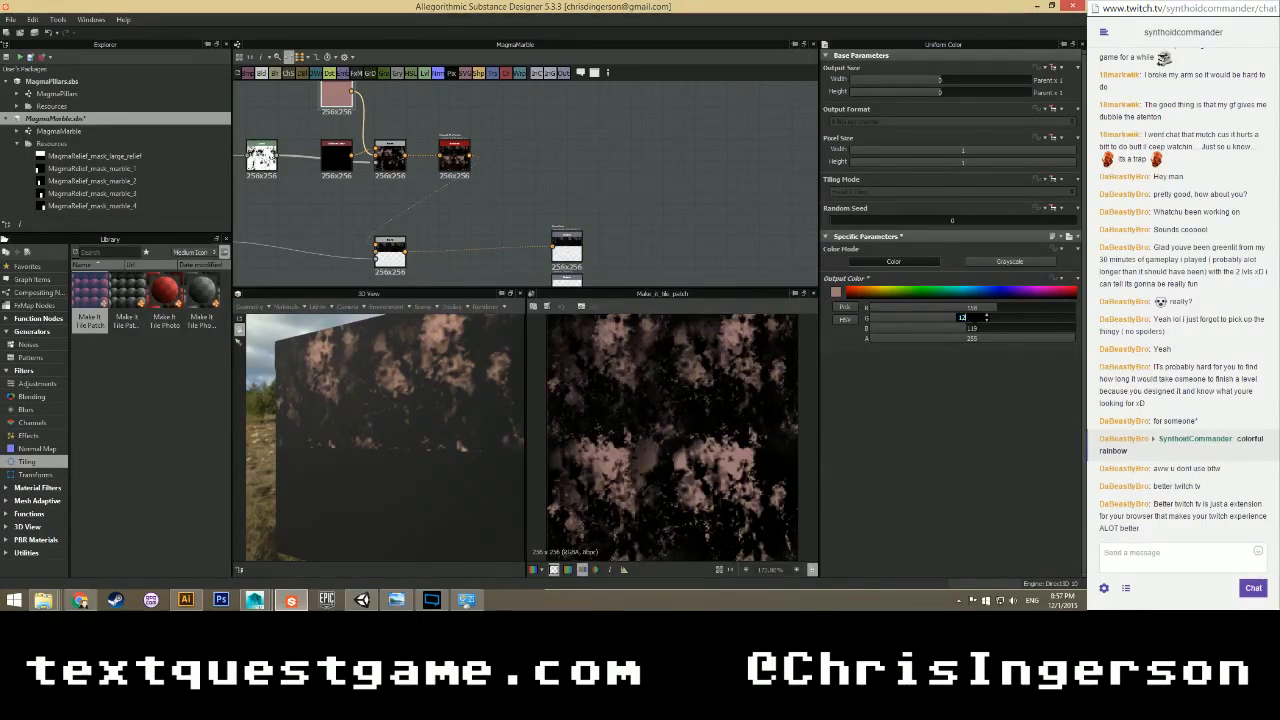
key(Tab)
text(15)
key(Return)
double_click(976, 308)
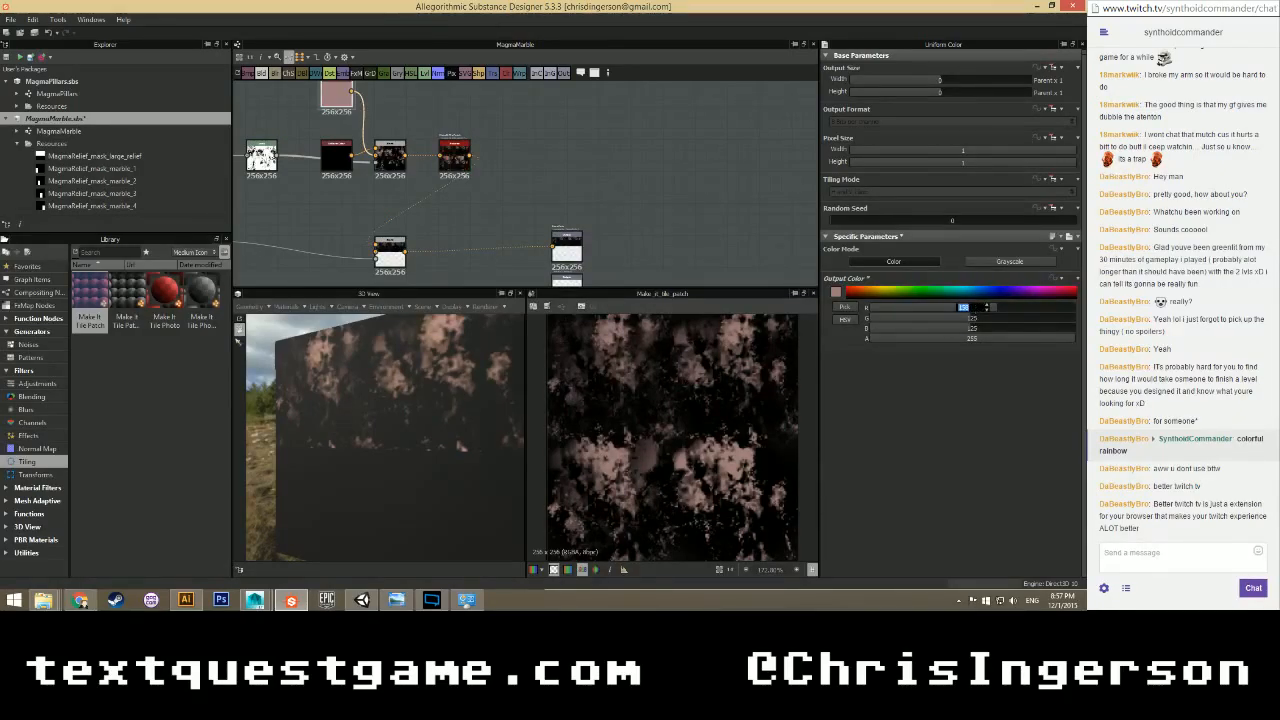
key(Return)
drag(400, 430, 470, 385)
click(454, 156)
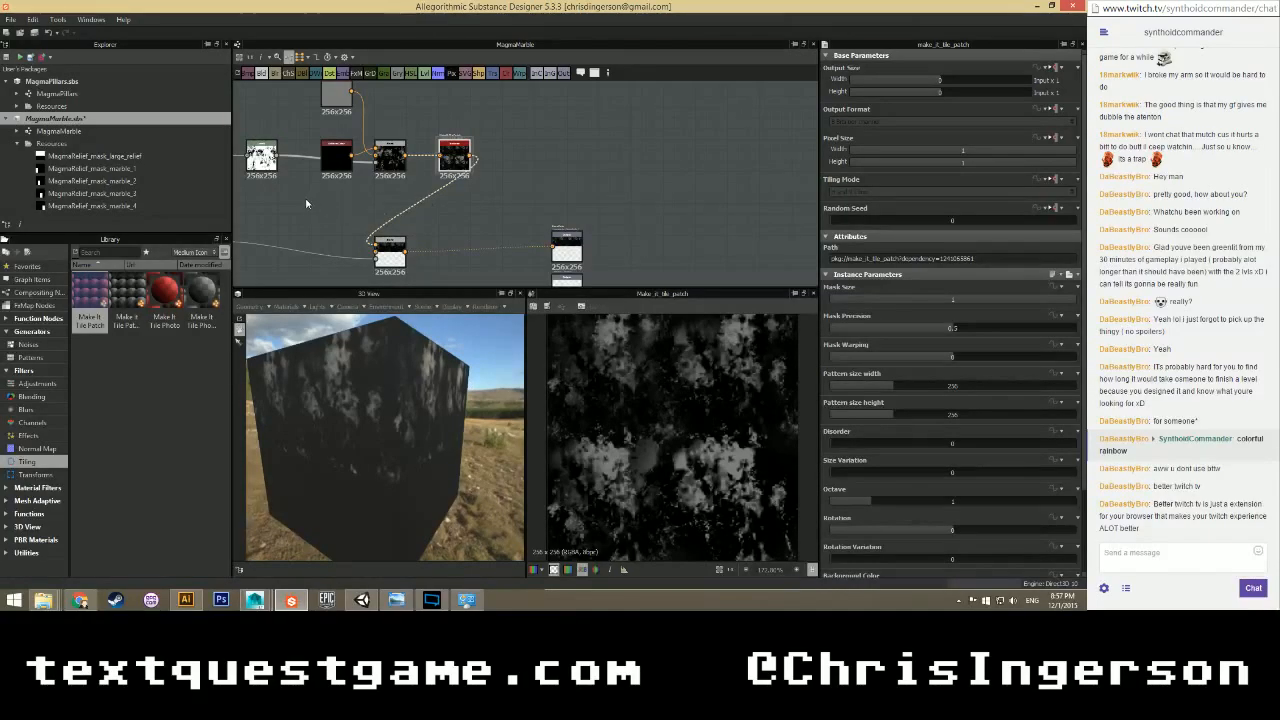
Rearrange the colour and Blend nodes beside the masks and connect the second mask to a Blend.
middle_drag(331, 195, 404, 255)
scroll(404, 255, down, 2)
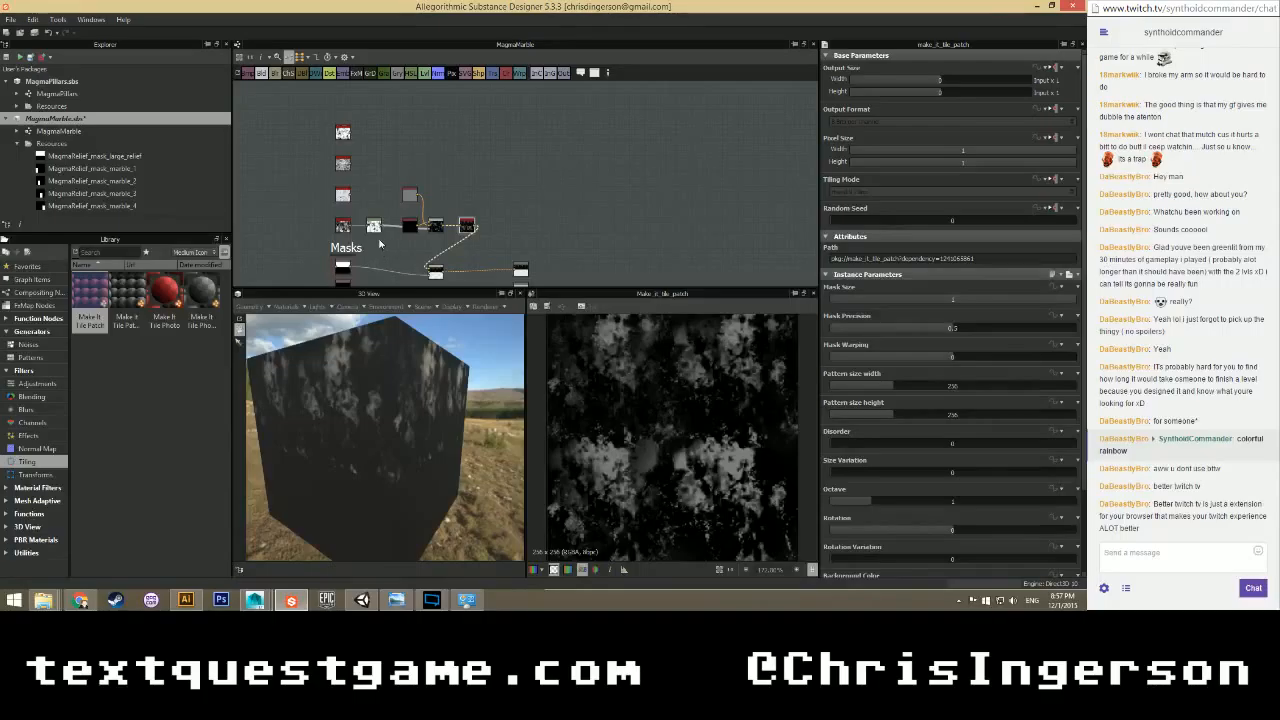
middle_drag(389, 249, 397, 233)
drag(326, 119, 296, 208)
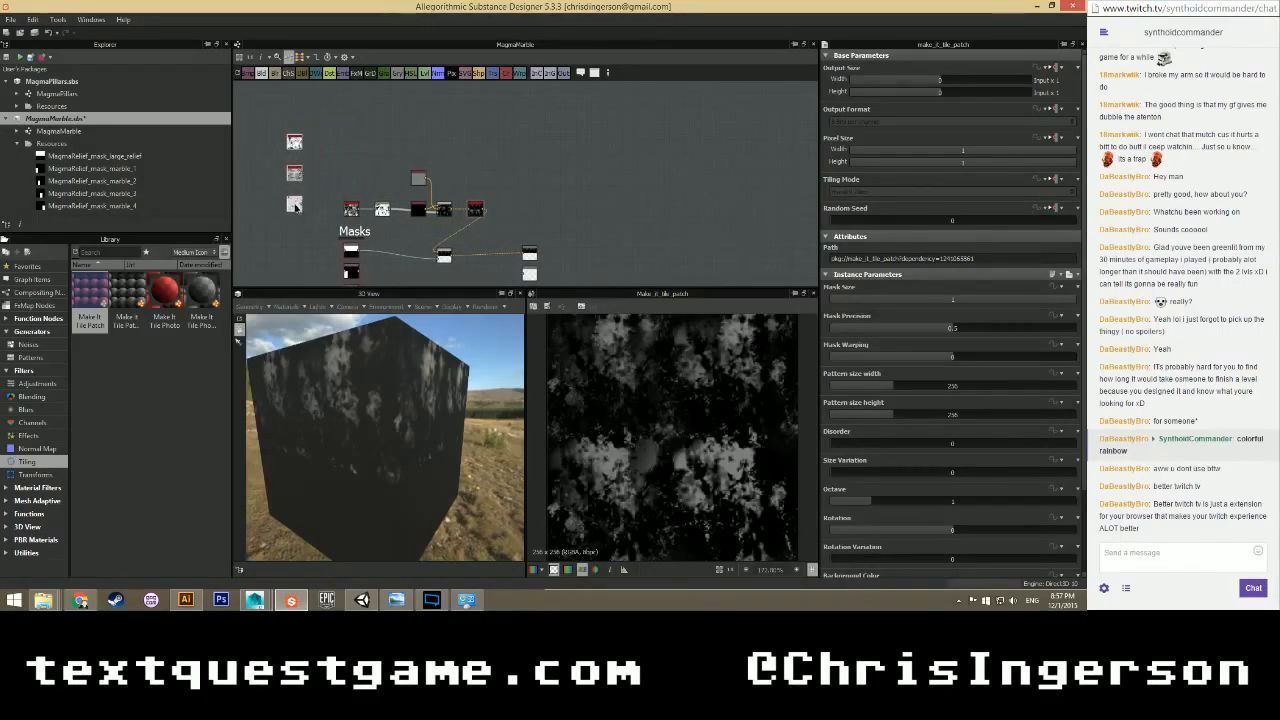
drag(341, 157, 474, 117)
scroll(451, 171, up, 1)
drag(438, 275, 511, 242)
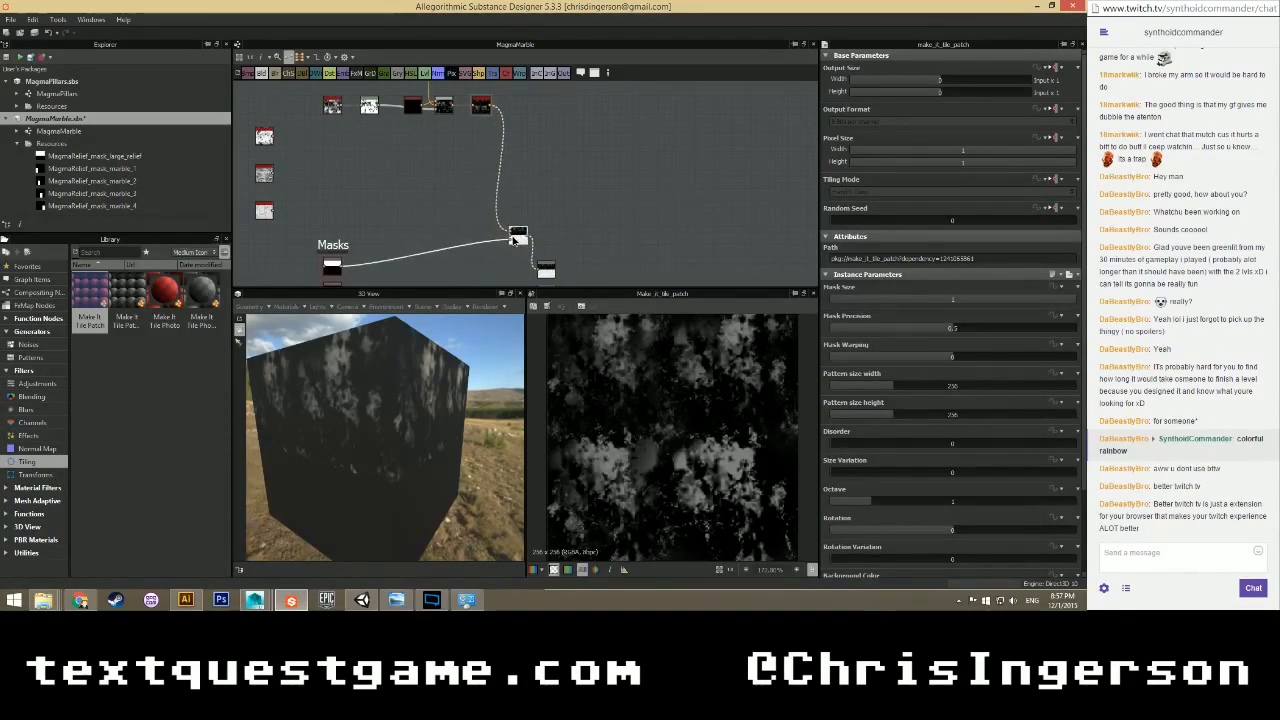
middle_drag(381, 224, 433, 198)
drag(318, 185, 387, 185)
middle_drag(440, 250, 376, 181)
scroll(380, 185, up, 1)
drag(261, 73, 378, 214)
Add a new Blend node and move the Masks frame with its masks left.
right_click(447, 215)
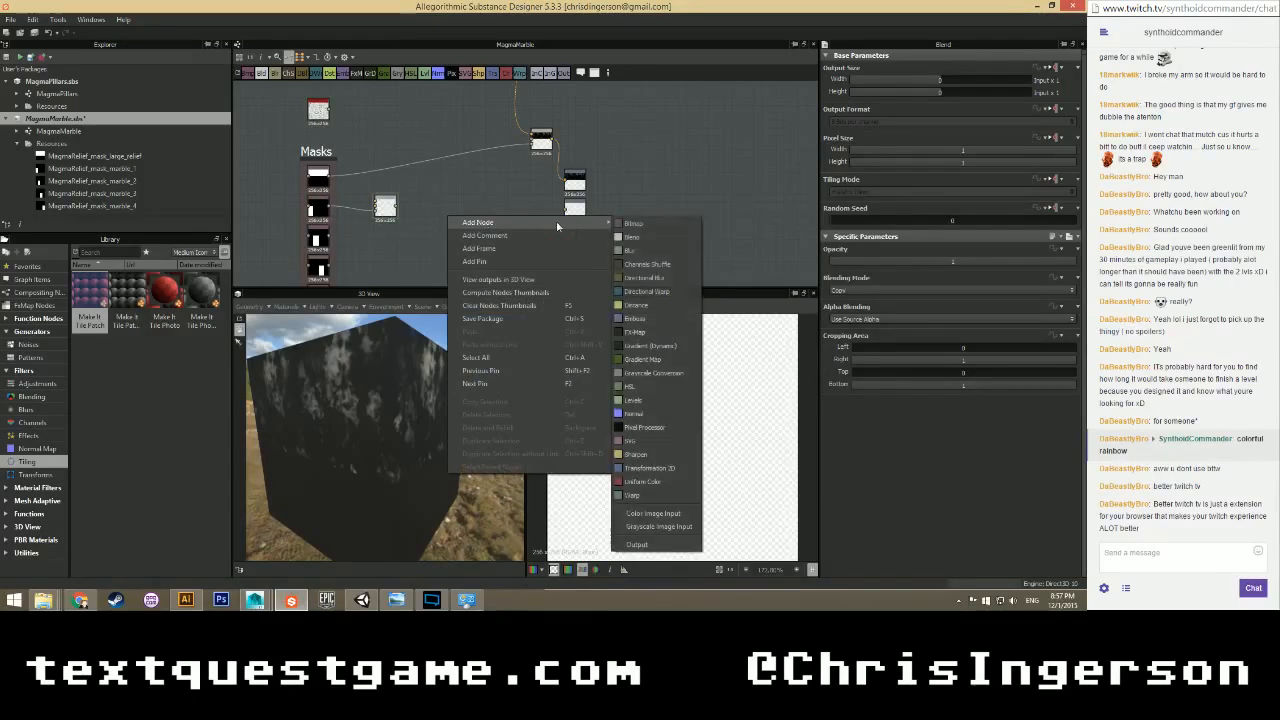
click(622, 237)
drag(444, 213, 411, 250)
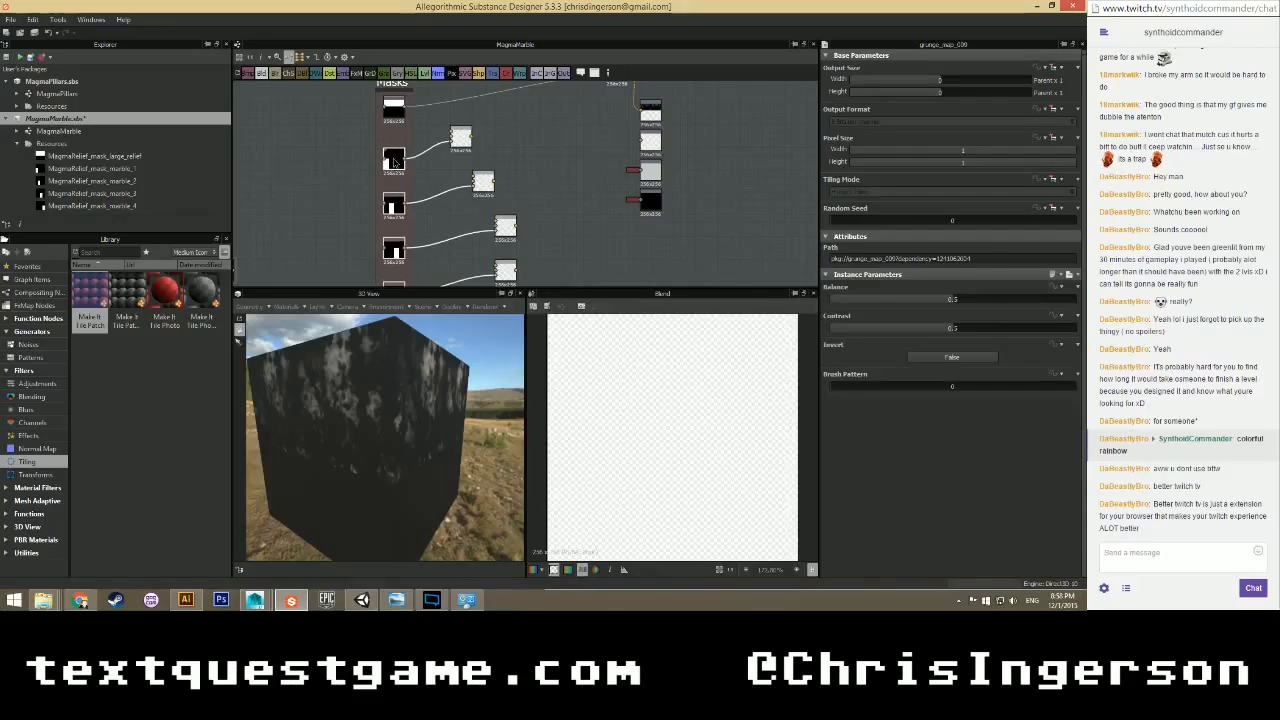
middle_drag(422, 233, 414, 142)
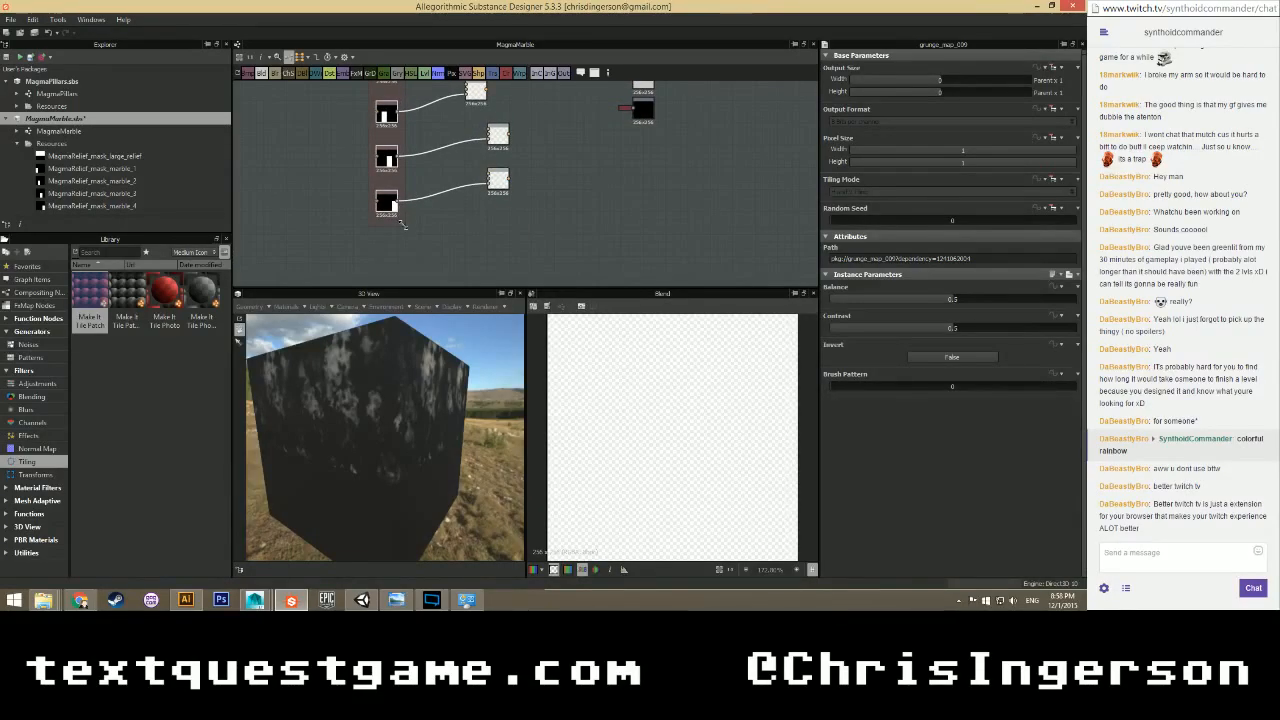
scroll(402, 224, down, 3)
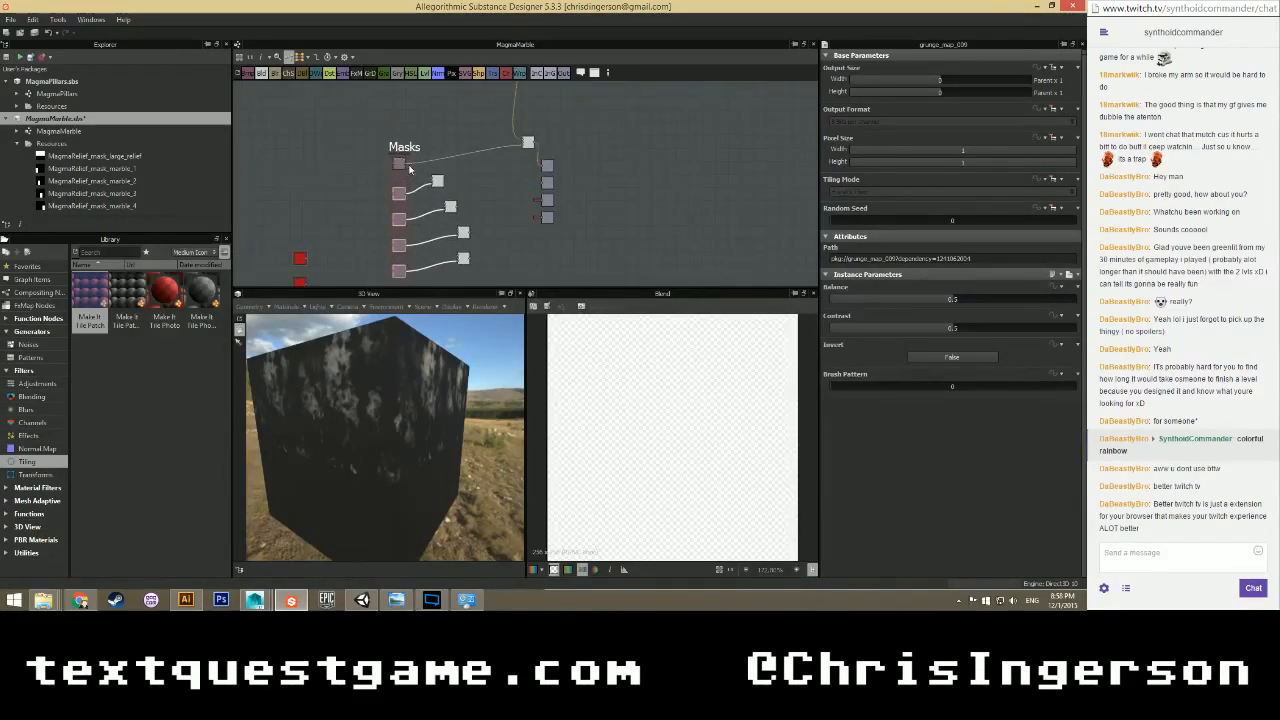
scroll(422, 210, up, 2)
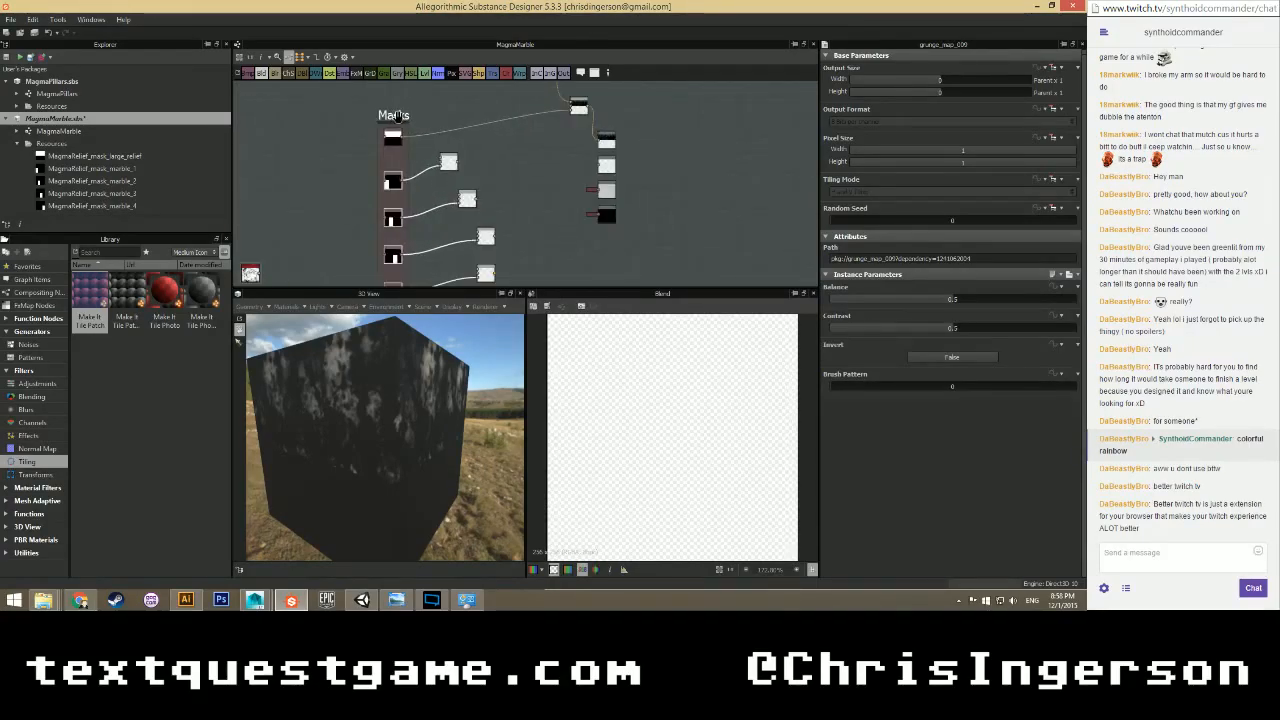
click(364, 116)
drag(364, 116, 340, 118)
Position the top Blend and red-header nodes next to the Masks frame.
middle_drag(381, 219, 373, 185)
drag(442, 135, 424, 153)
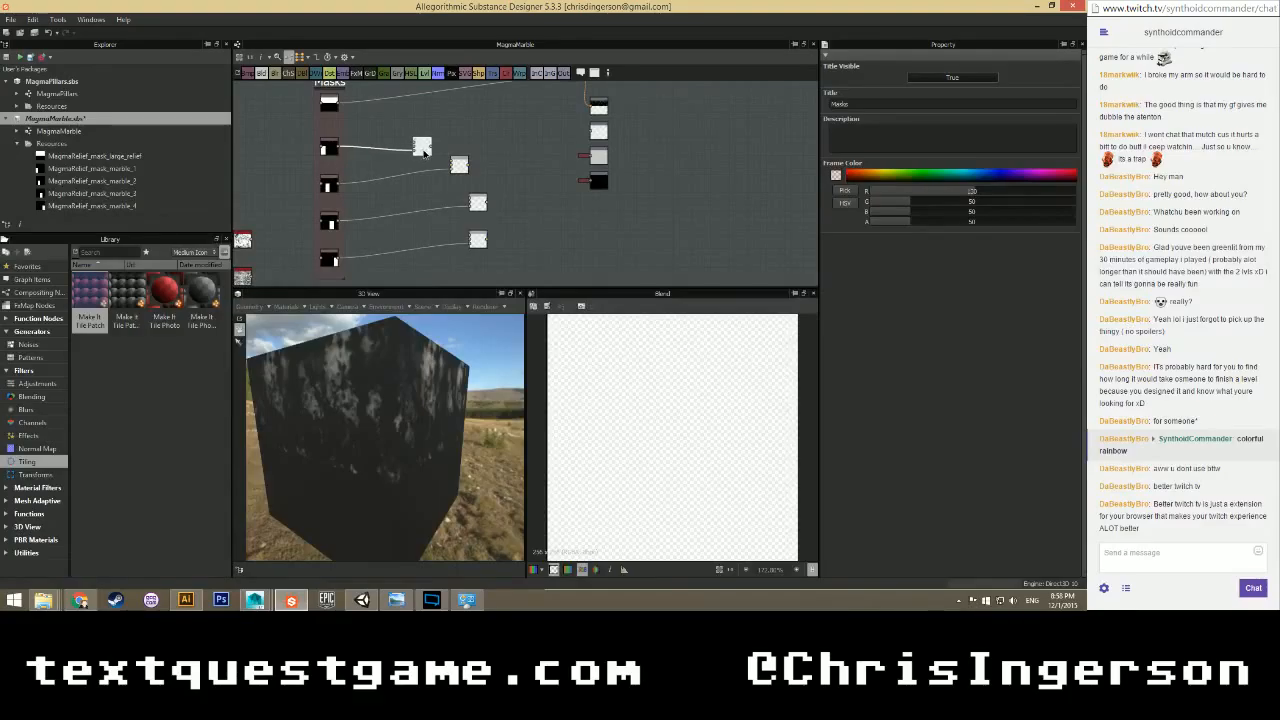
middle_drag(255, 241, 310, 198)
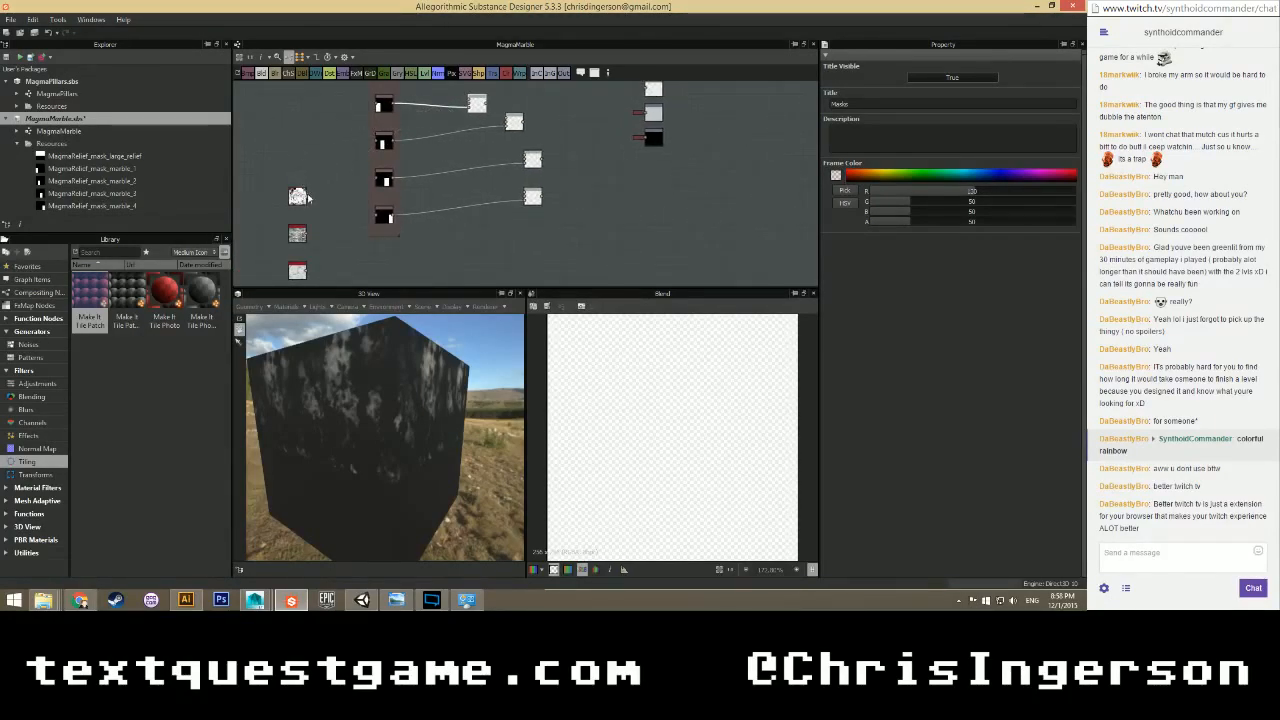
click(309, 197)
middle_drag(339, 124, 362, 200)
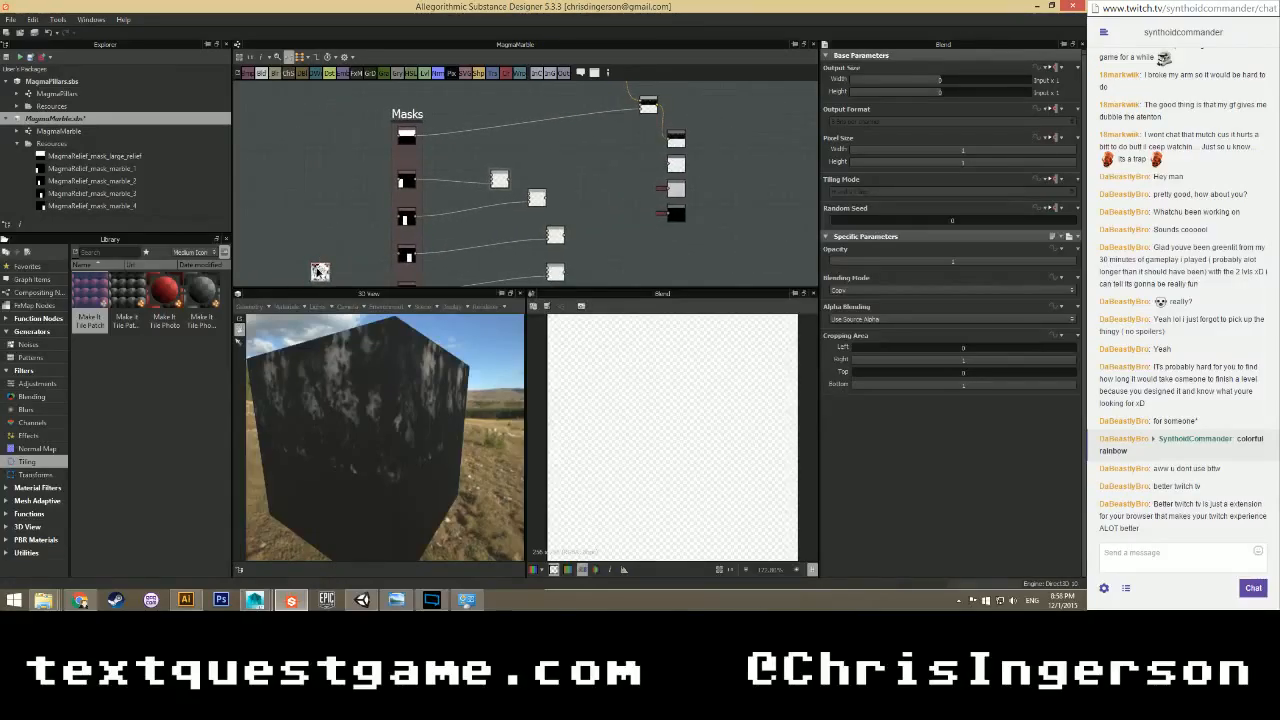
drag(318, 271, 313, 123)
middle_drag(313, 123, 340, 152)
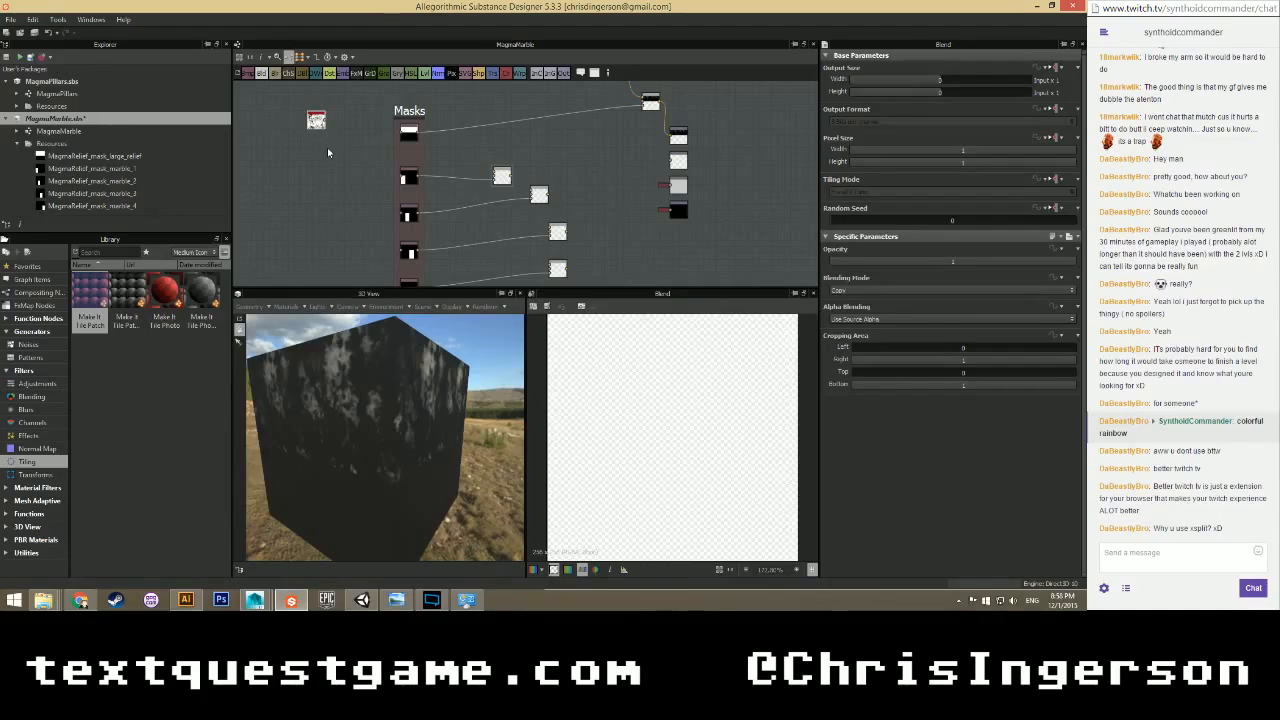
drag(321, 121, 469, 104)
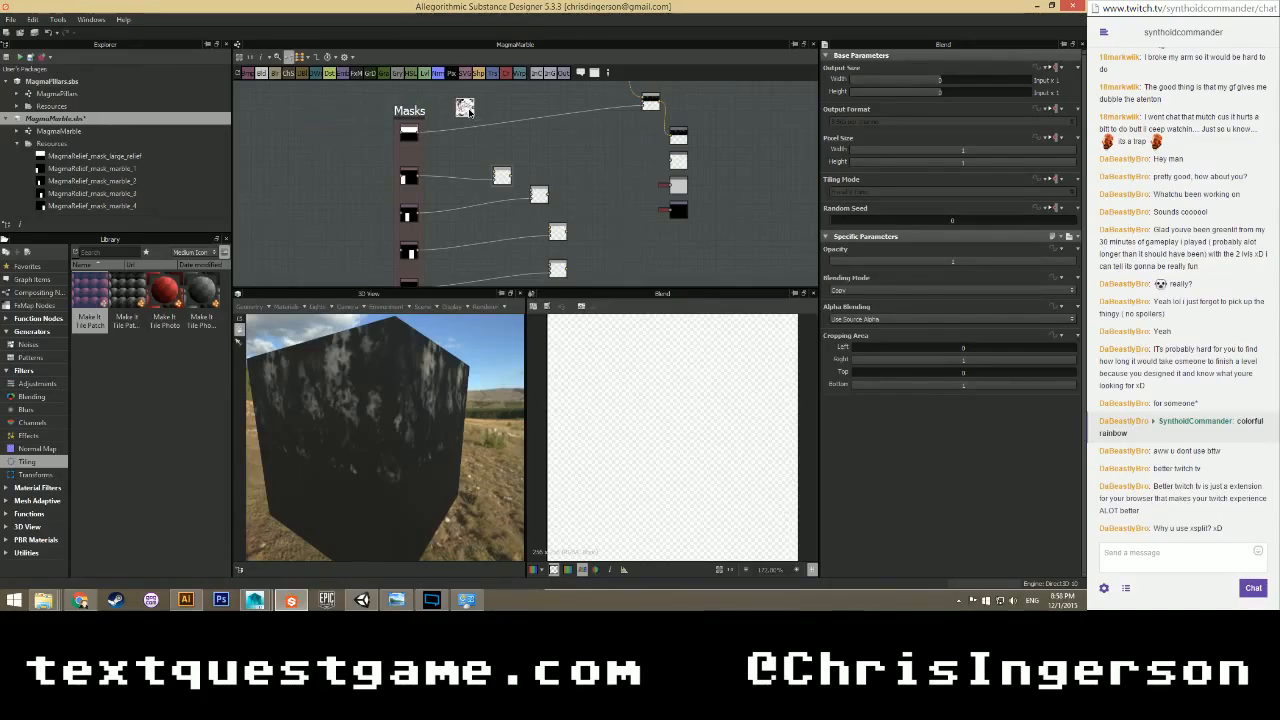
scroll(473, 125, up, 3)
middle_drag(473, 127, 415, 205)
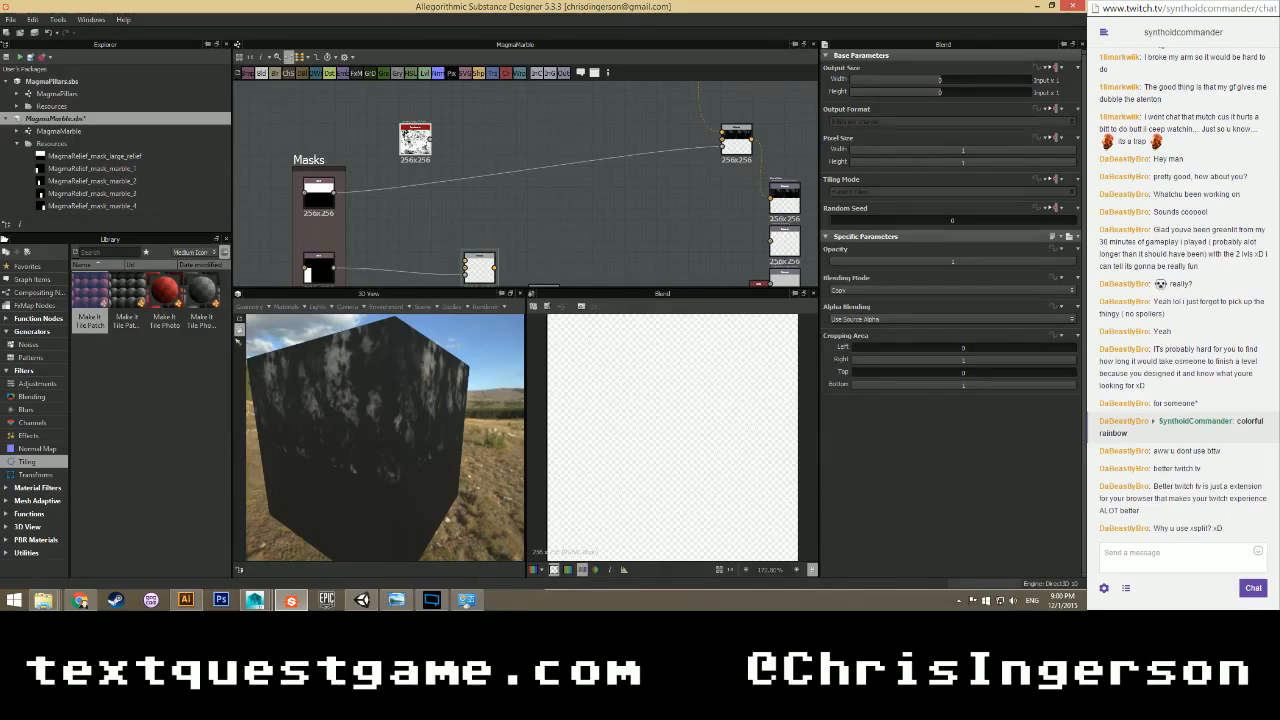
Select the three Blend nodes and move them to bring the Masks frame into view.
scroll(392, 216, down, 2)
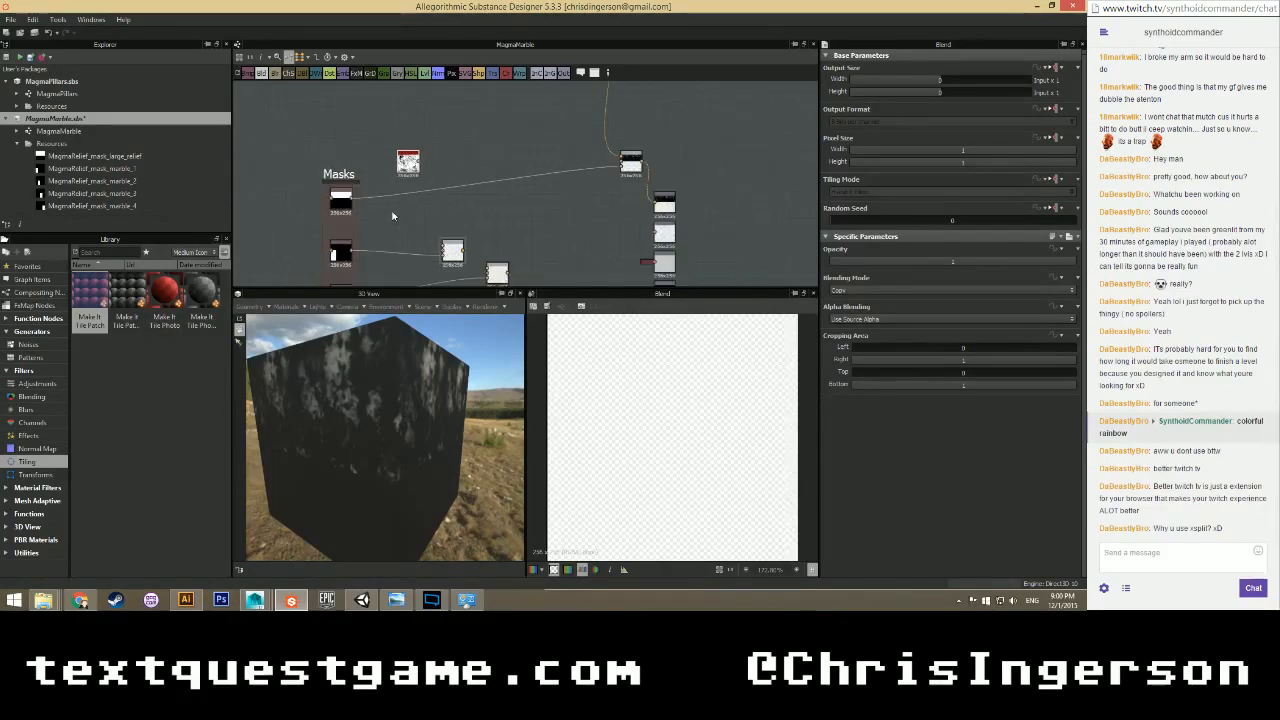
scroll(392, 200, up, 3)
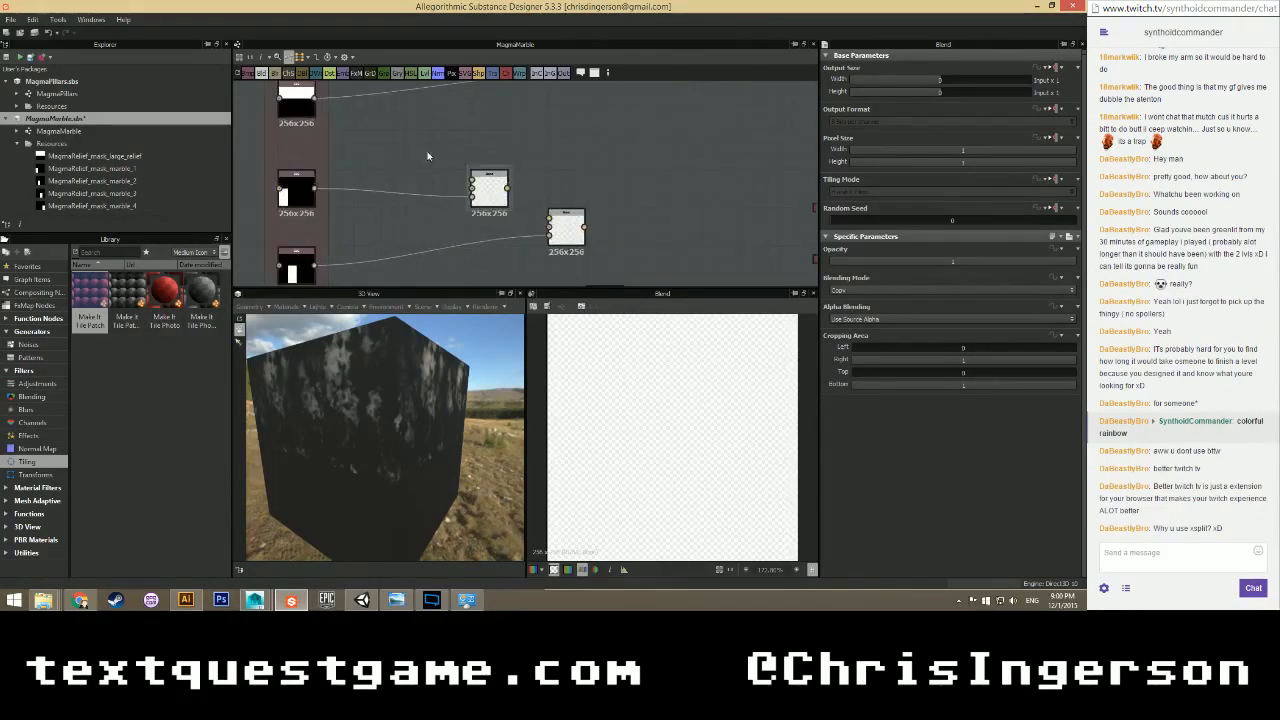
scroll(480, 207, down, 2)
middle_drag(485, 264, 450, 177)
scroll(452, 177, up, 1)
scroll(599, 128, down, 3)
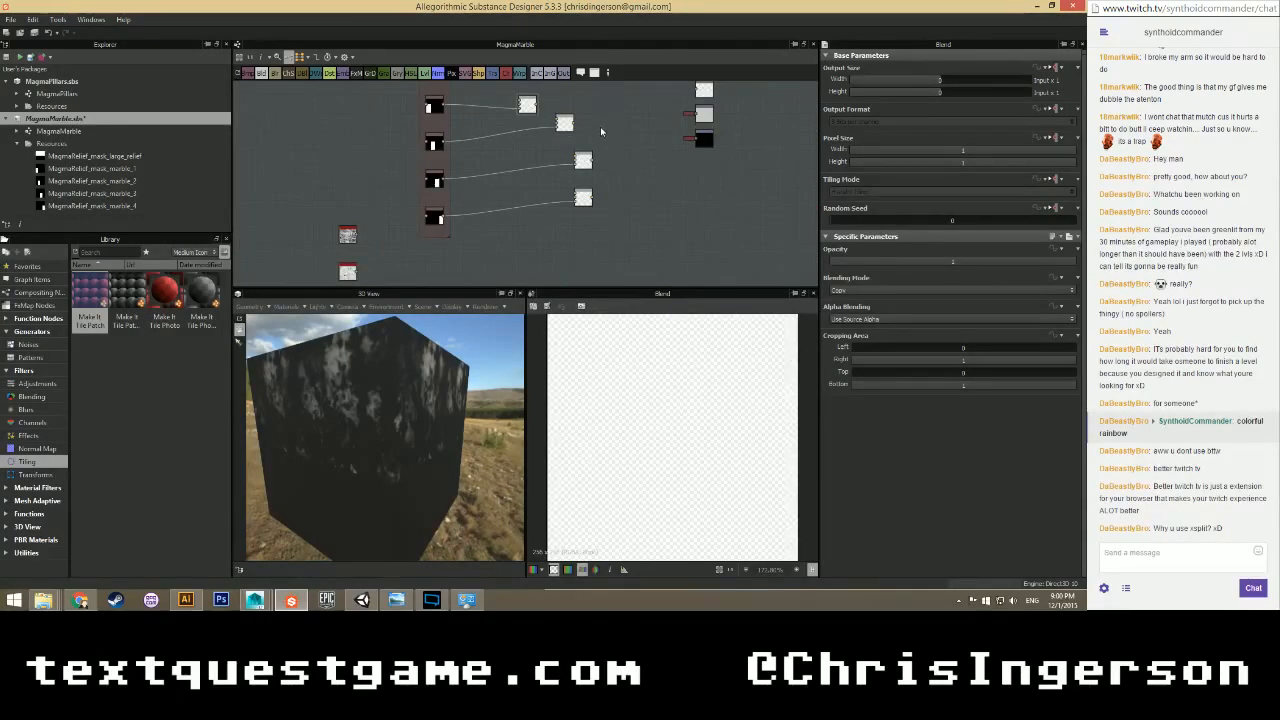
scroll(600, 126, up, 2)
drag(615, 121, 556, 230)
middle_drag(575, 229, 673, 289)
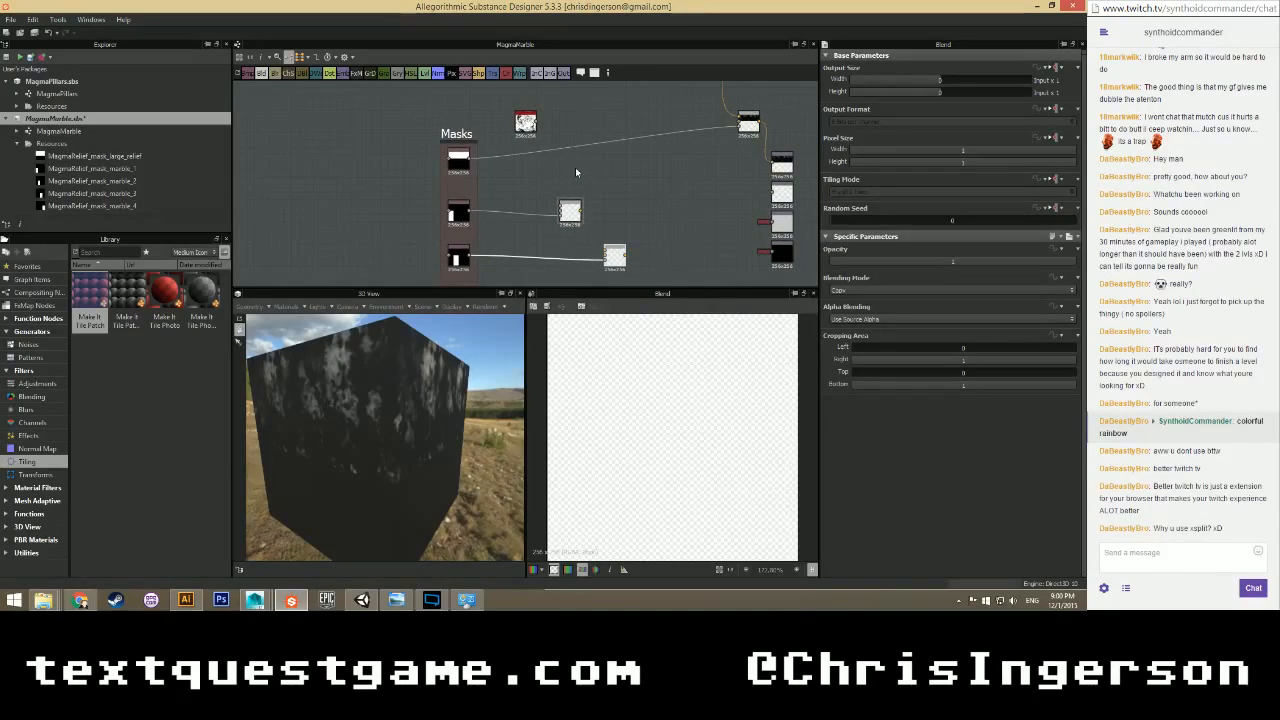
Add another Blend node and place the black colour and grunge nodes beside it.
right_click(575, 167)
mouse_move(614, 175)
click(757, 188)
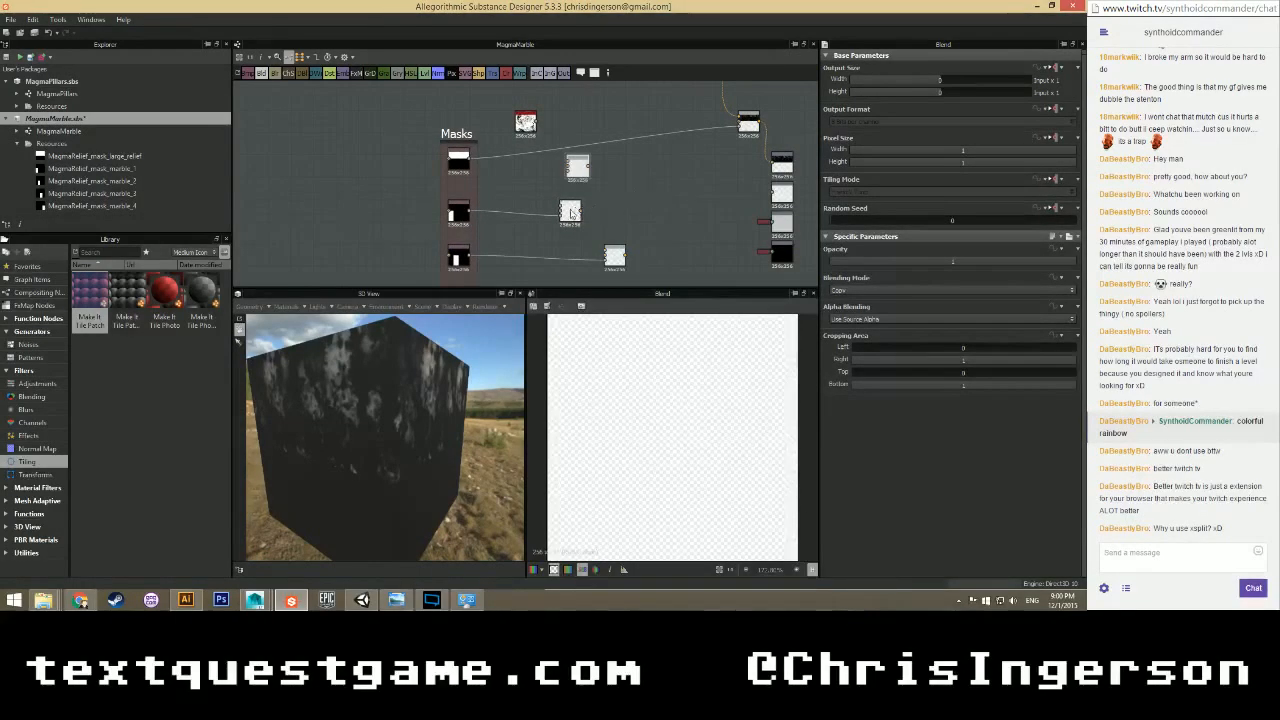
drag(568, 215, 613, 213)
drag(582, 172, 574, 172)
mouse_move(532, 127)
mouse_down()
mouse_move(509, 193)
mouse_move(600, 157)
mouse_up()
scroll(509, 193, up, 2)
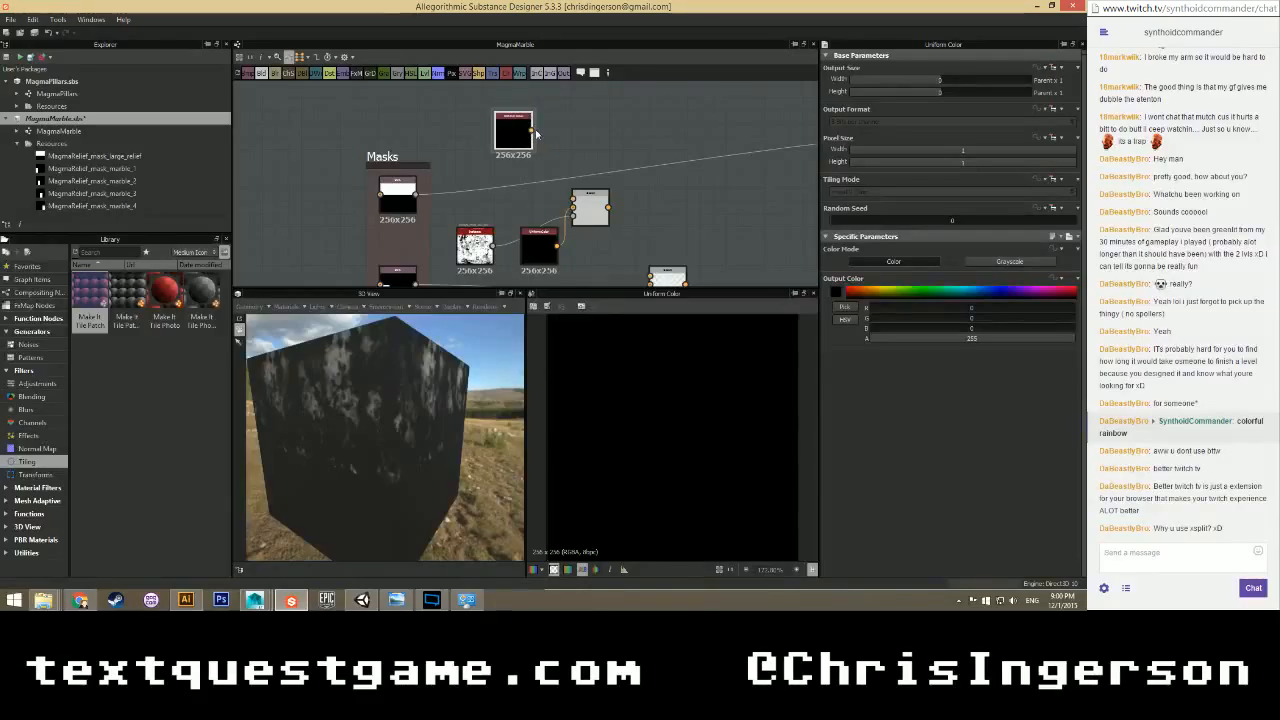
Make the top Uniform Color yellow and feed it into the Blend node.
double_click(587, 198)
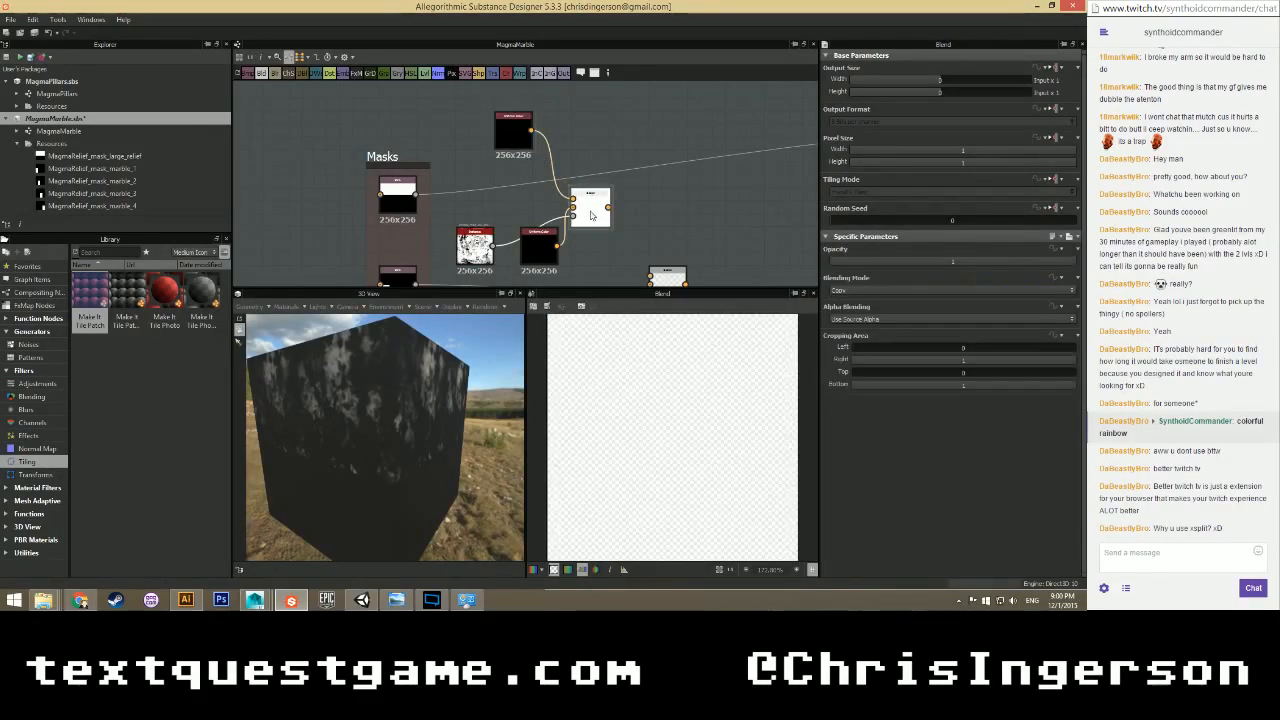
click(522, 134)
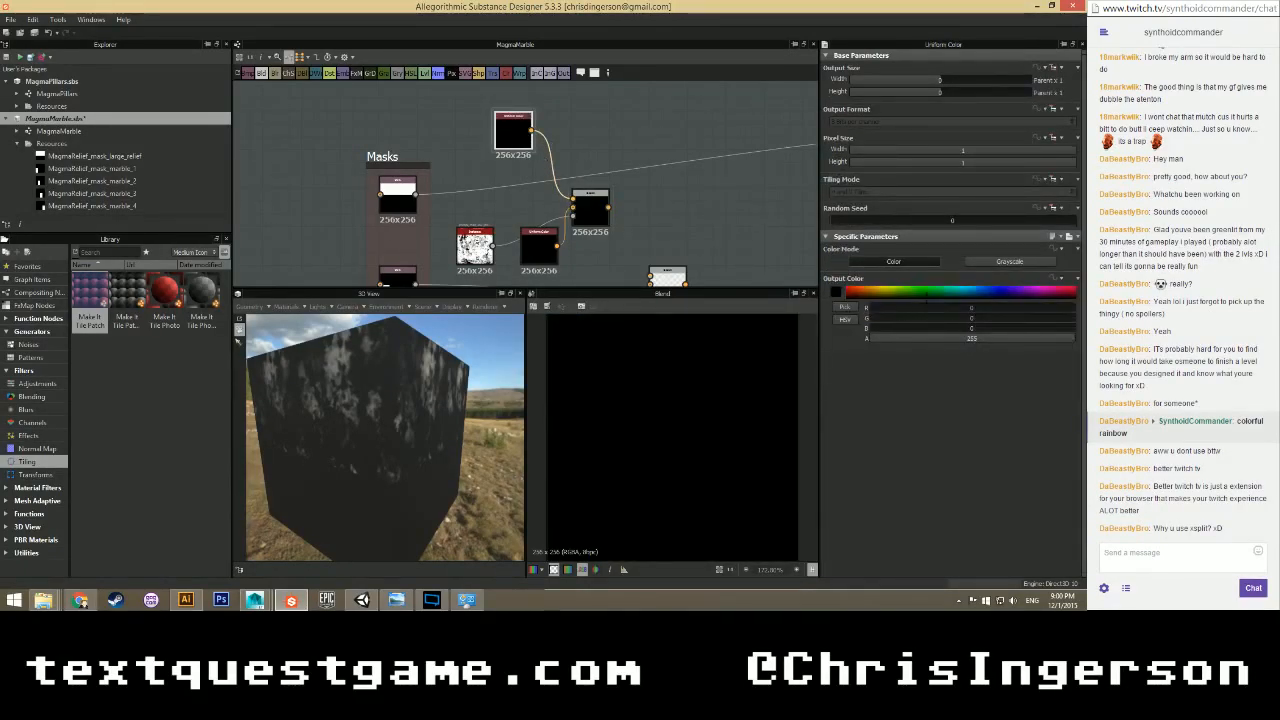
click(890, 290)
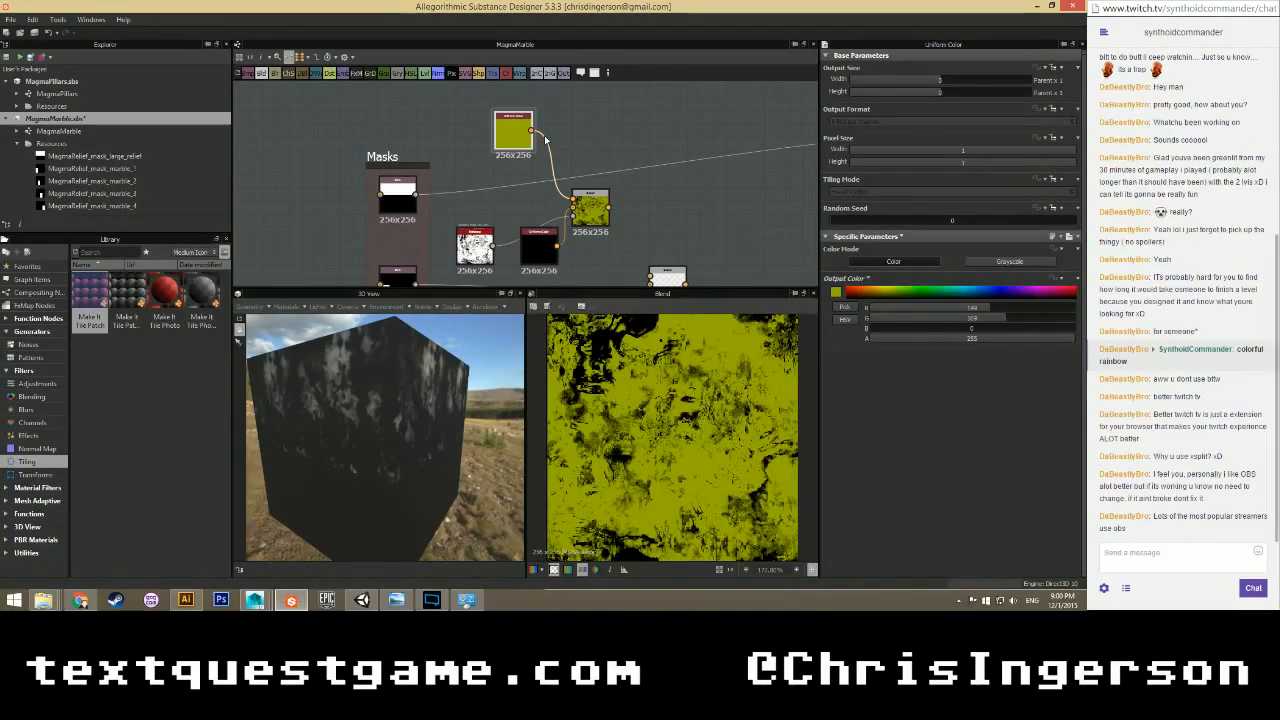
drag(529, 132, 573, 203)
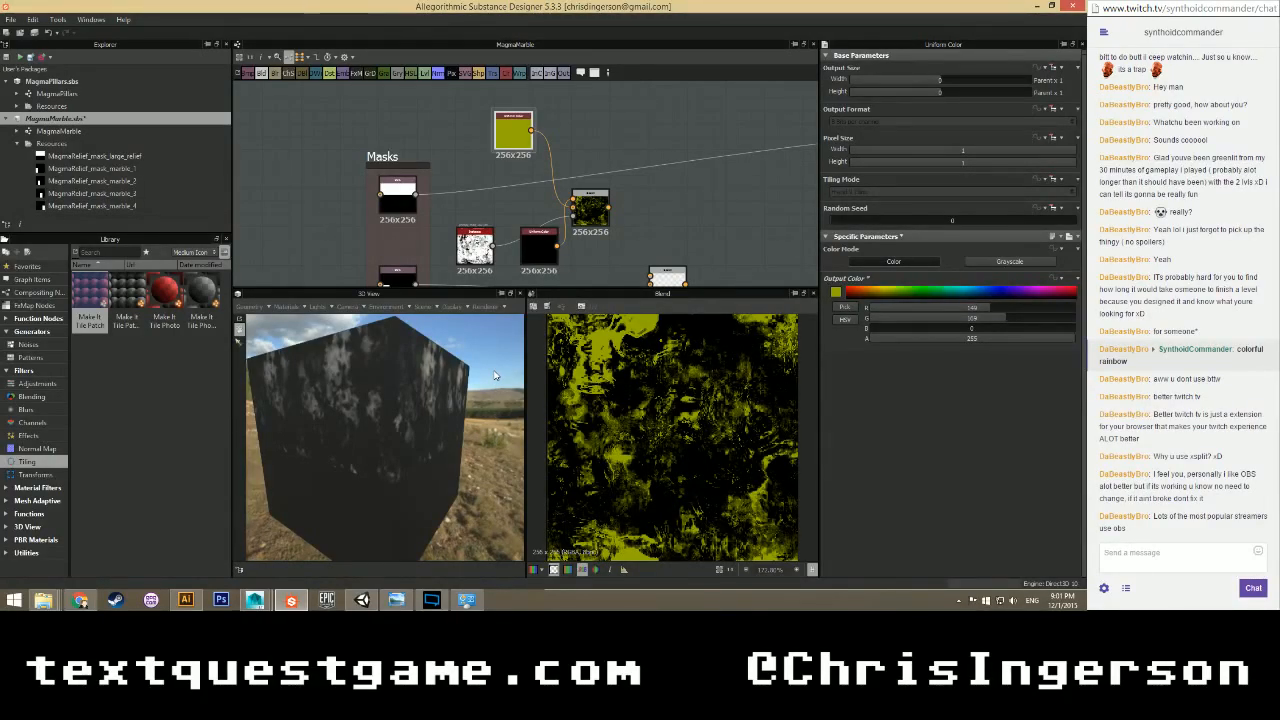
Line up the black colour node with the yellow one and connect the dark noise output to the lower Blend.
drag(538, 245, 517, 211)
scroll(517, 236, down, 1)
drag(495, 253, 527, 283)
middle_drag(583, 256, 505, 231)
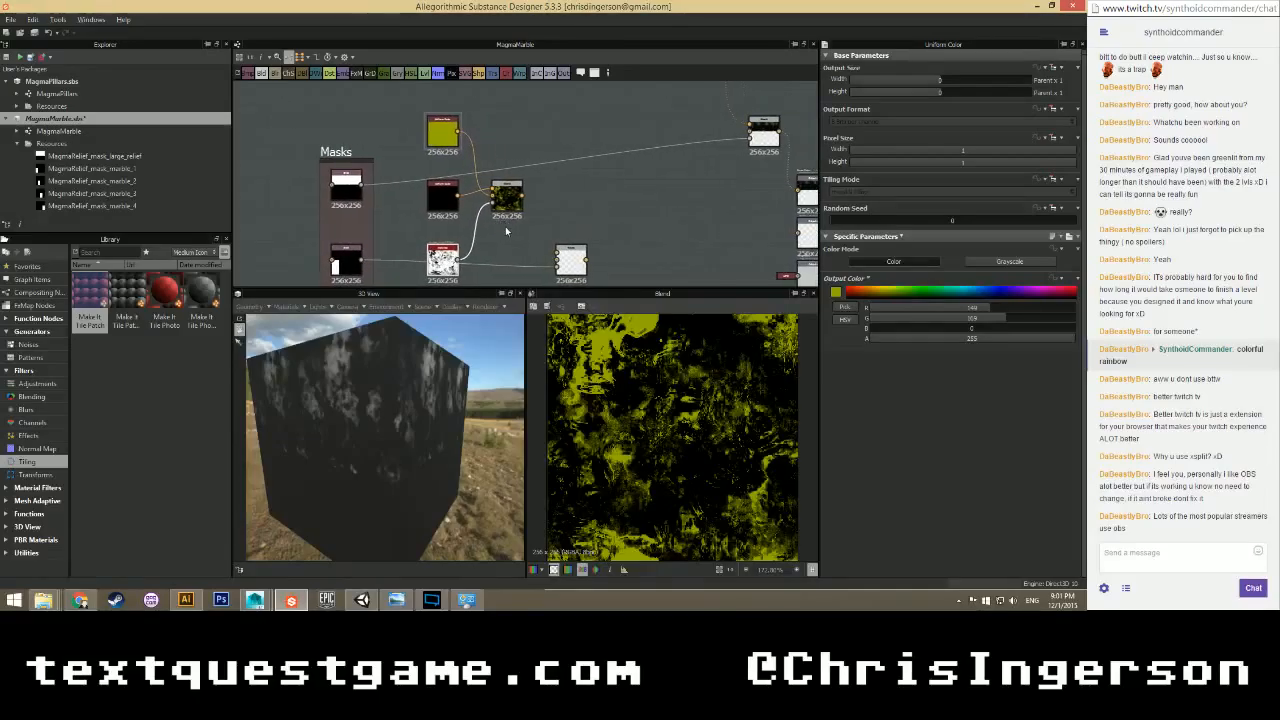
drag(521, 195, 557, 260)
double_click(562, 258)
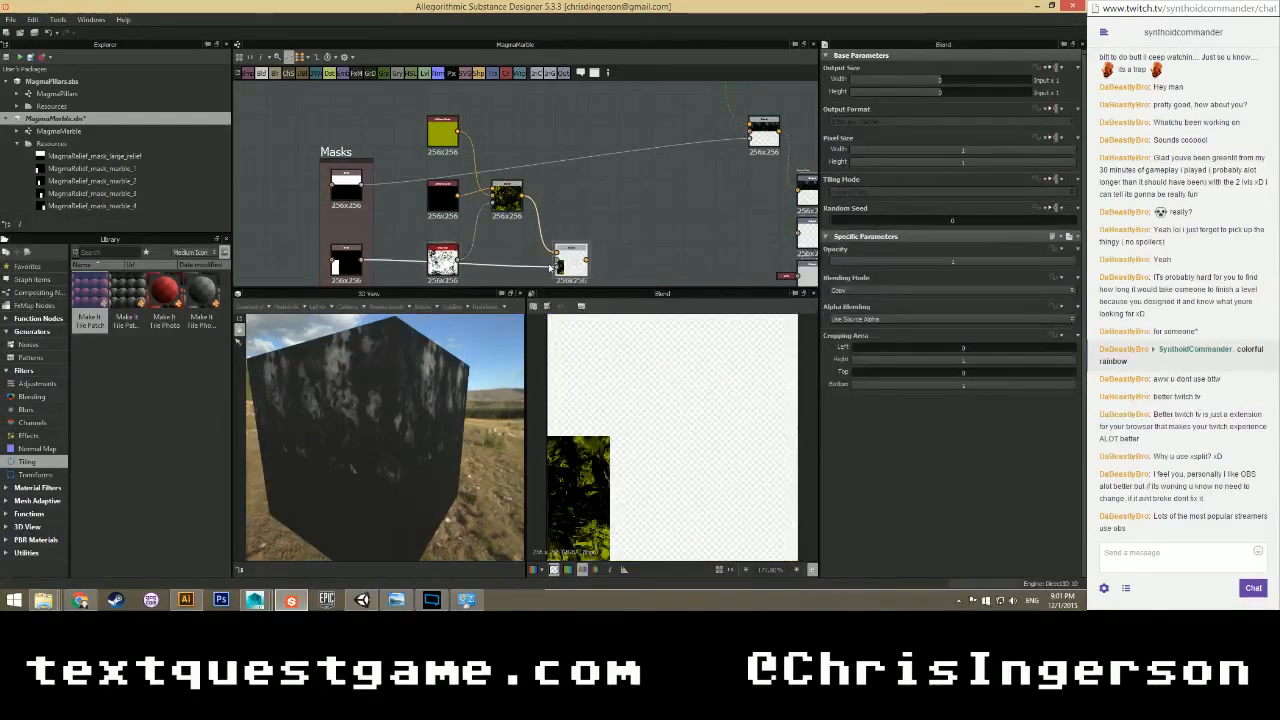
Inspect the blend preview and select the upper Blend holding the yellow result.
scroll(550, 268, up, 3)
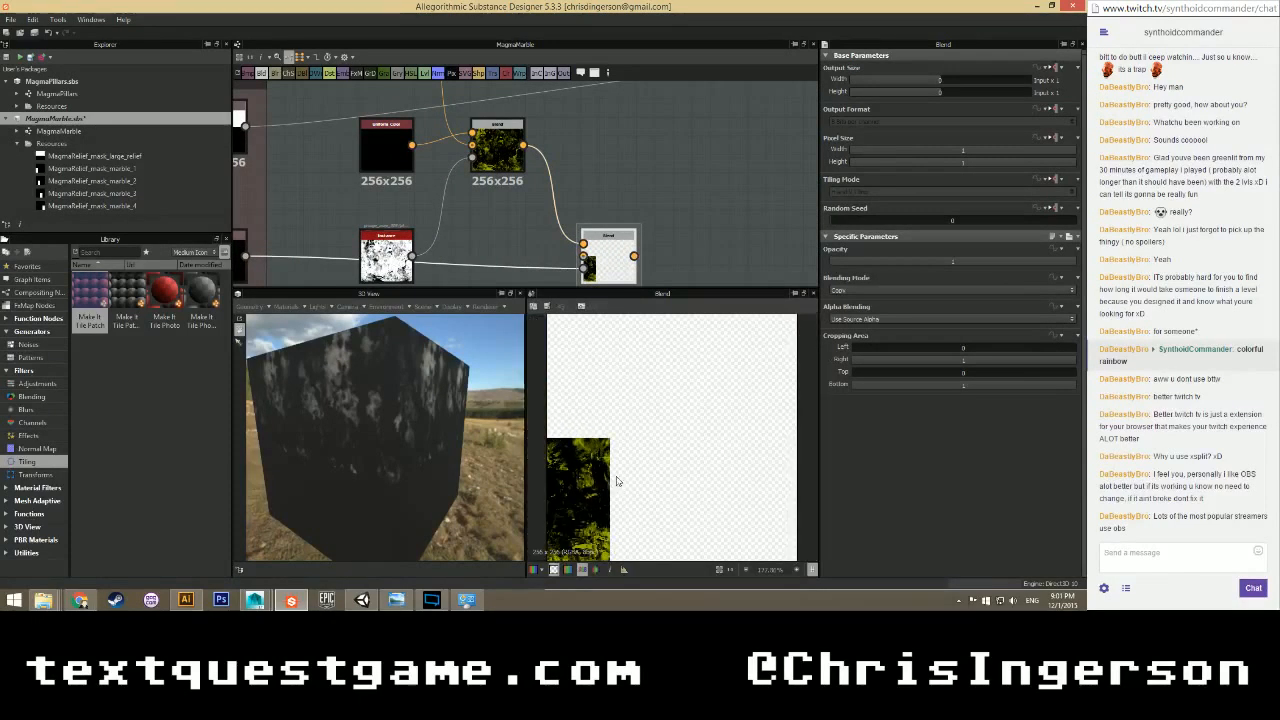
middle_drag(617, 481, 630, 391)
click(503, 162)
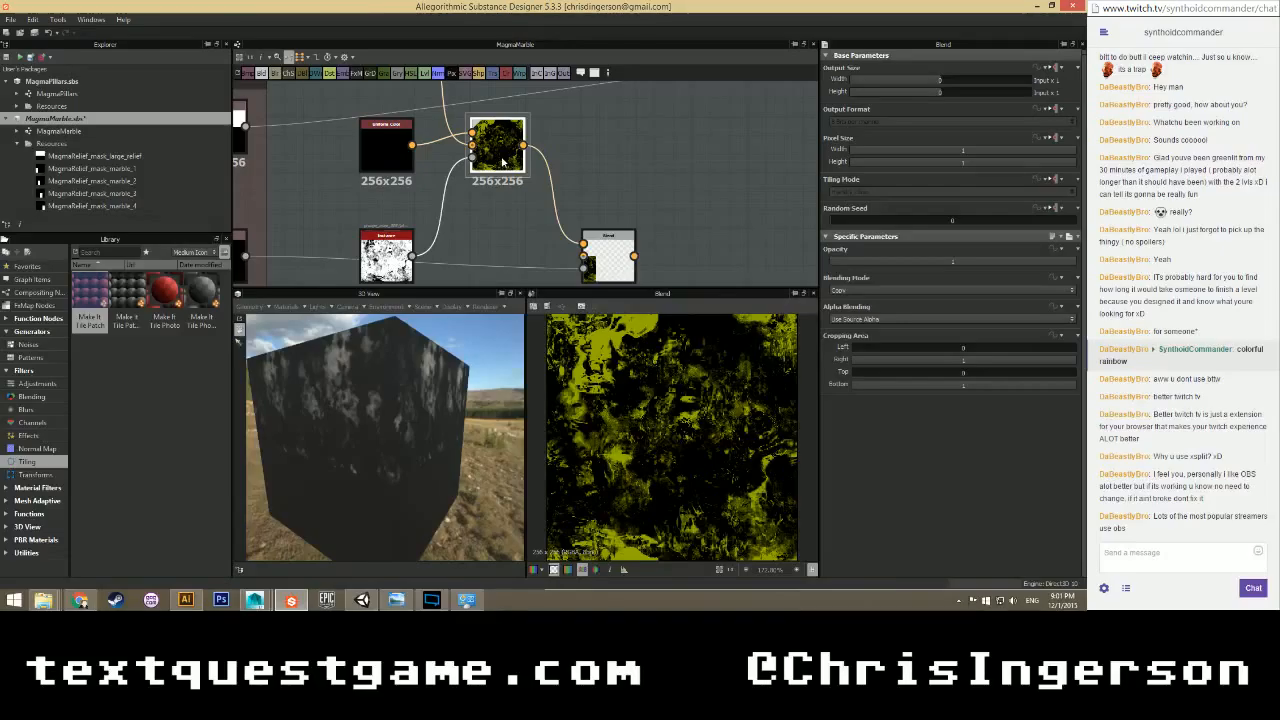
scroll(503, 162, down, 2)
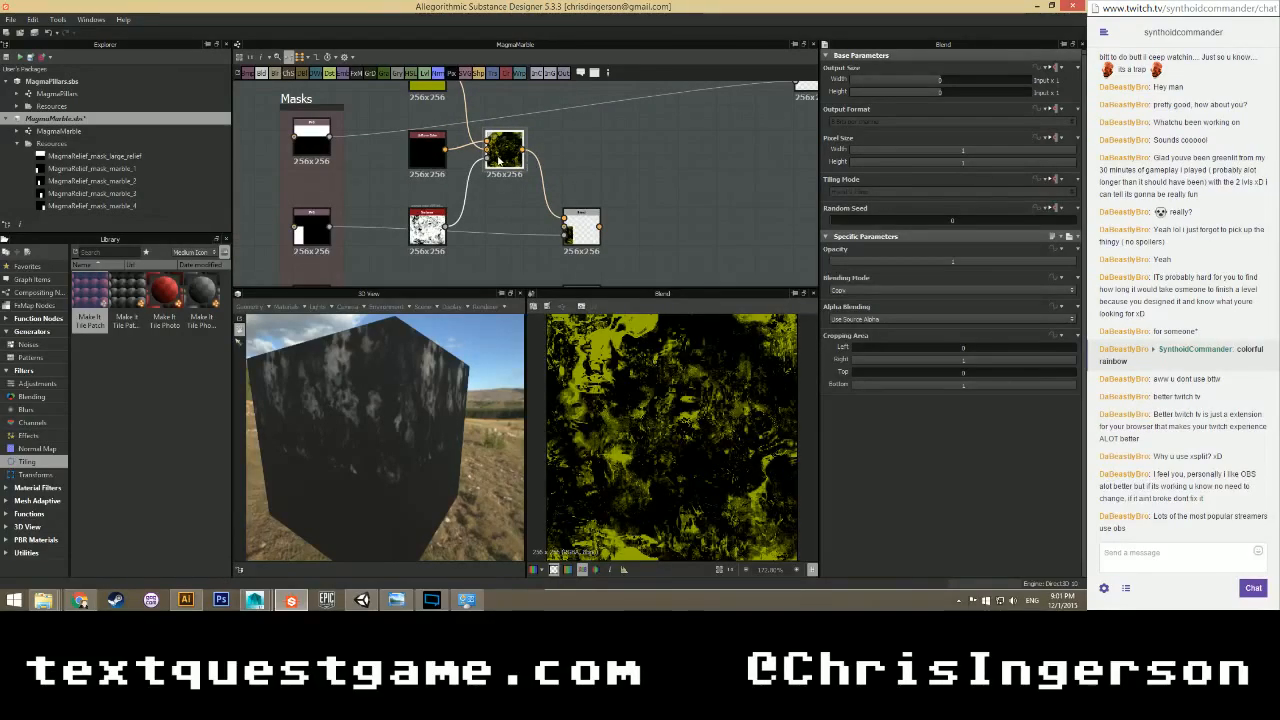
click(499, 158)
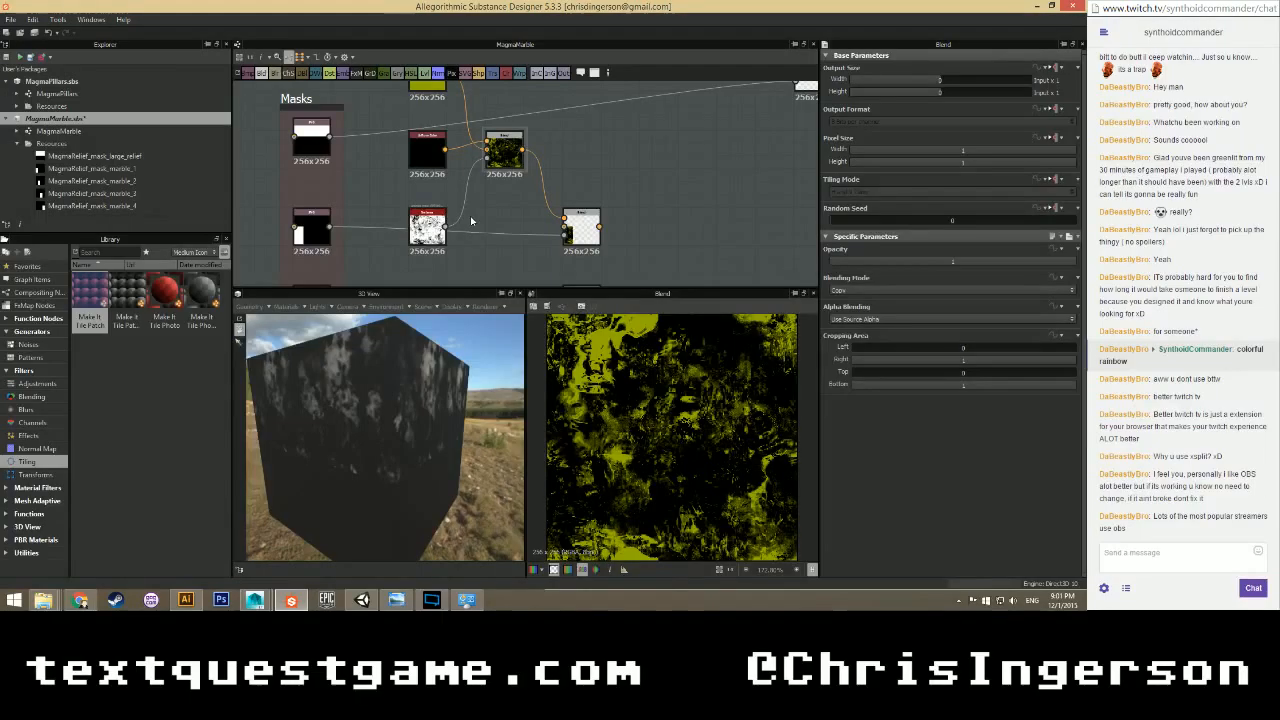
Add a Levels node beside the Blend and try brightening the mask with its histogram.
right_click(479, 208)
mouse_move(563, 212)
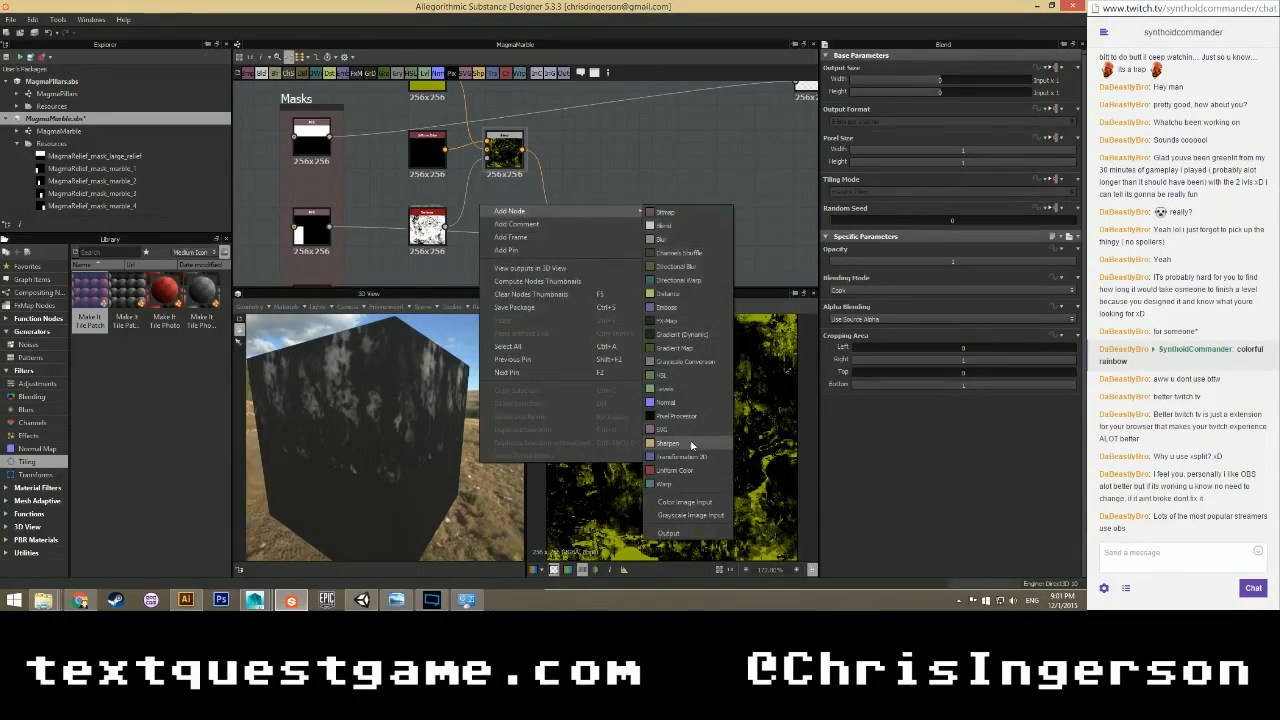
click(676, 388)
drag(473, 219, 487, 158)
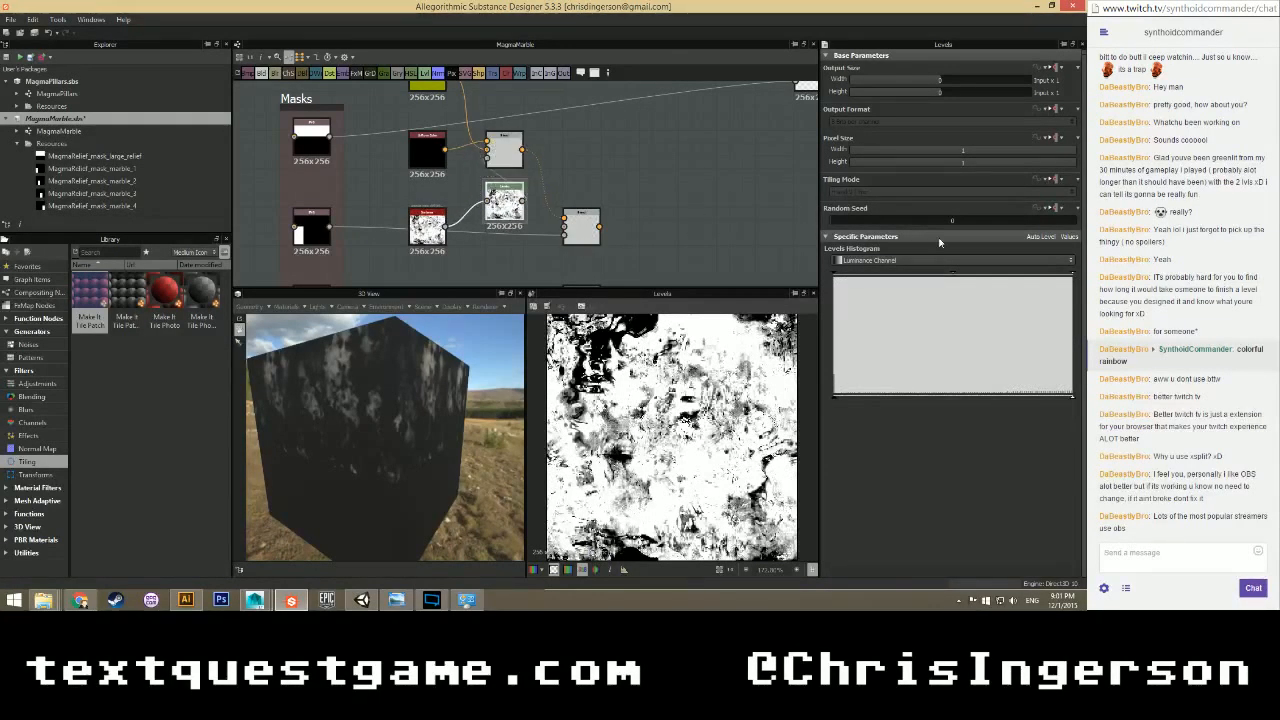
drag(1066, 276, 917, 271)
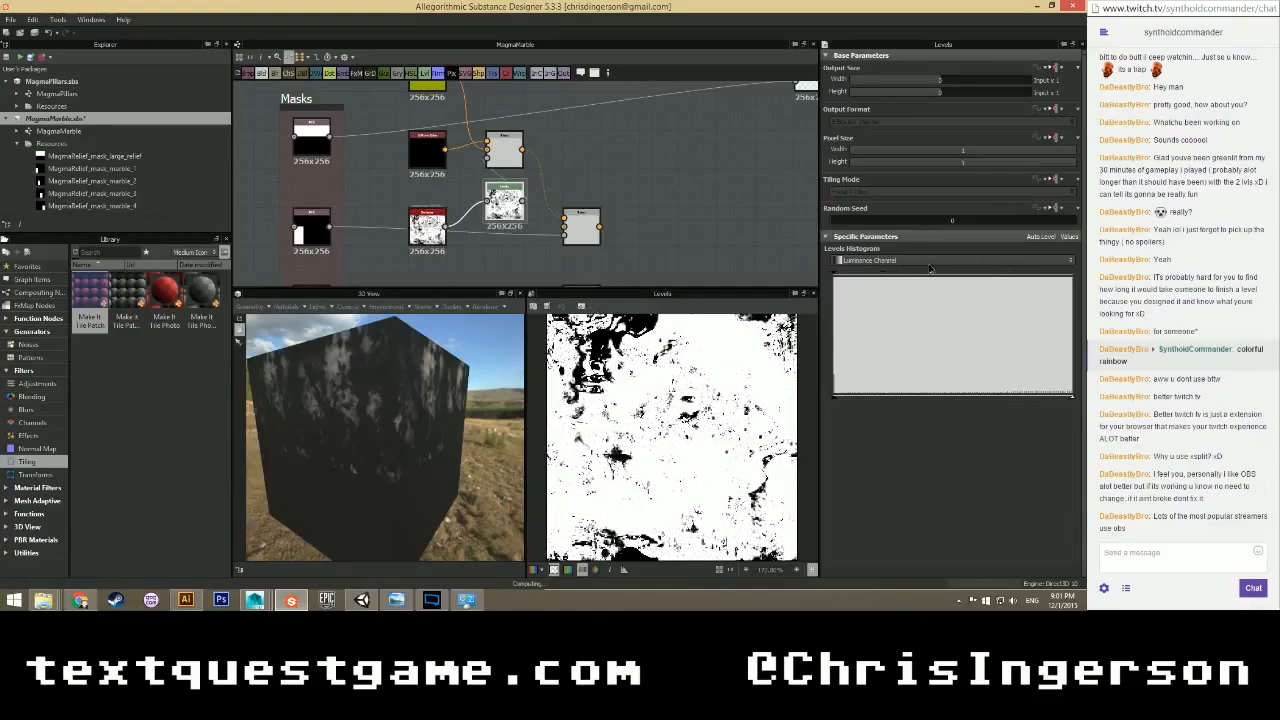
double_click(582, 225)
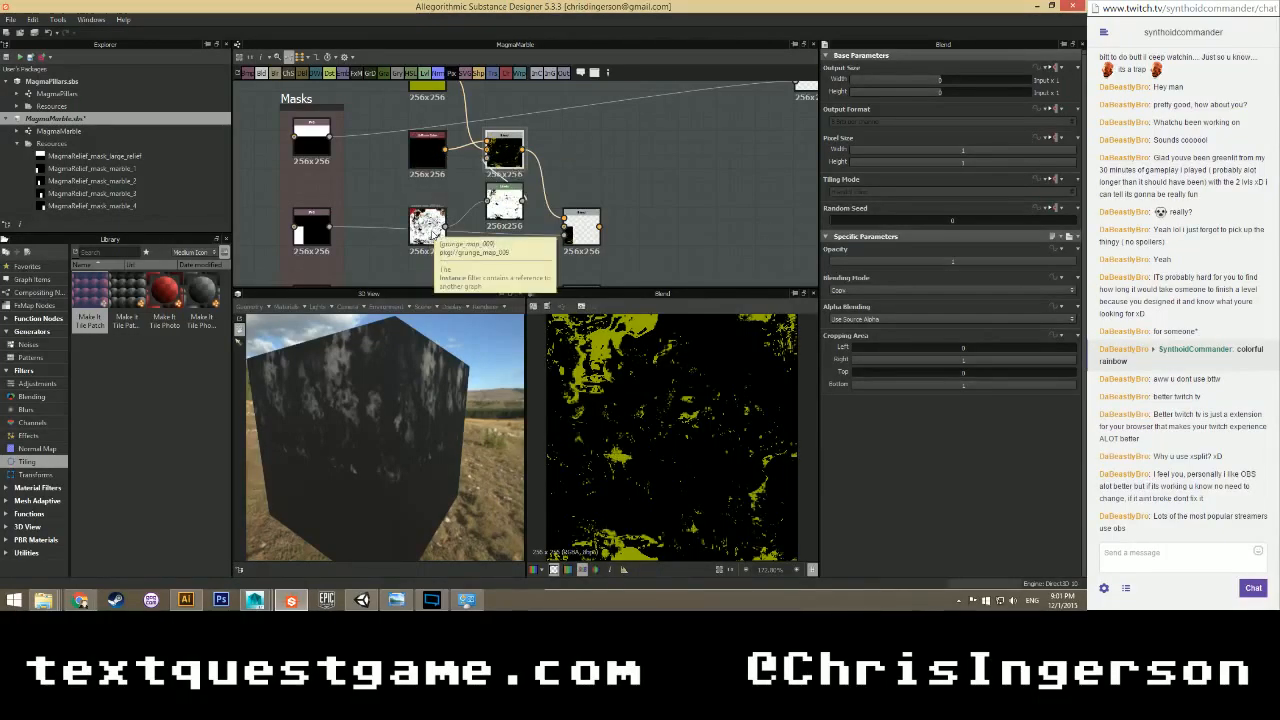
Use grunge_map_009 as the Blend mask with raised contrast, and delete the unused Levels node.
click(425, 226)
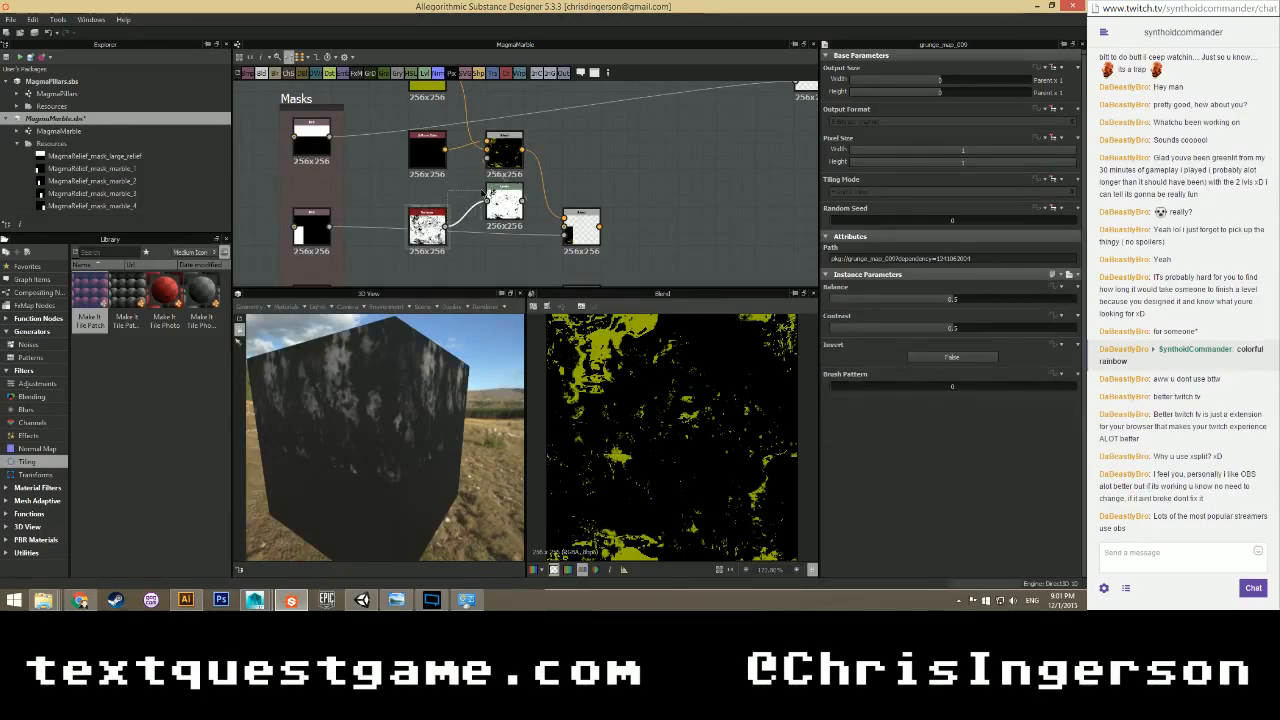
drag(447, 227, 489, 161)
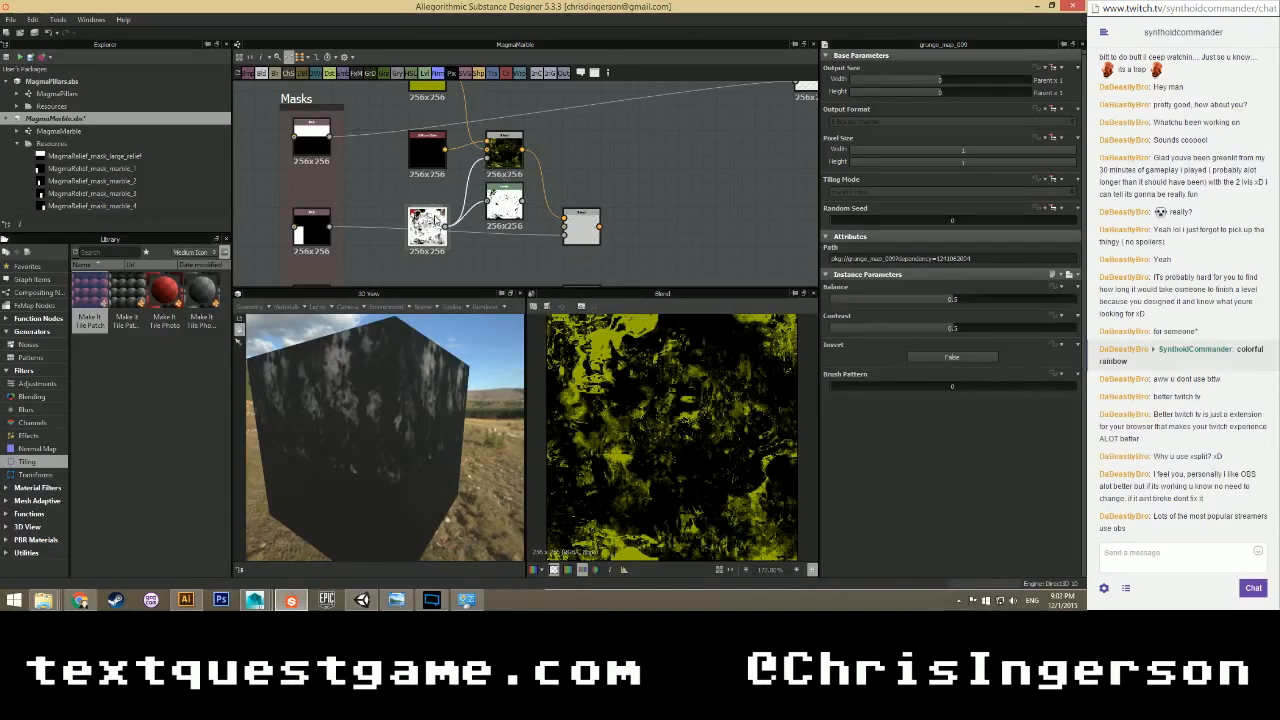
drag(953, 328, 1006, 328)
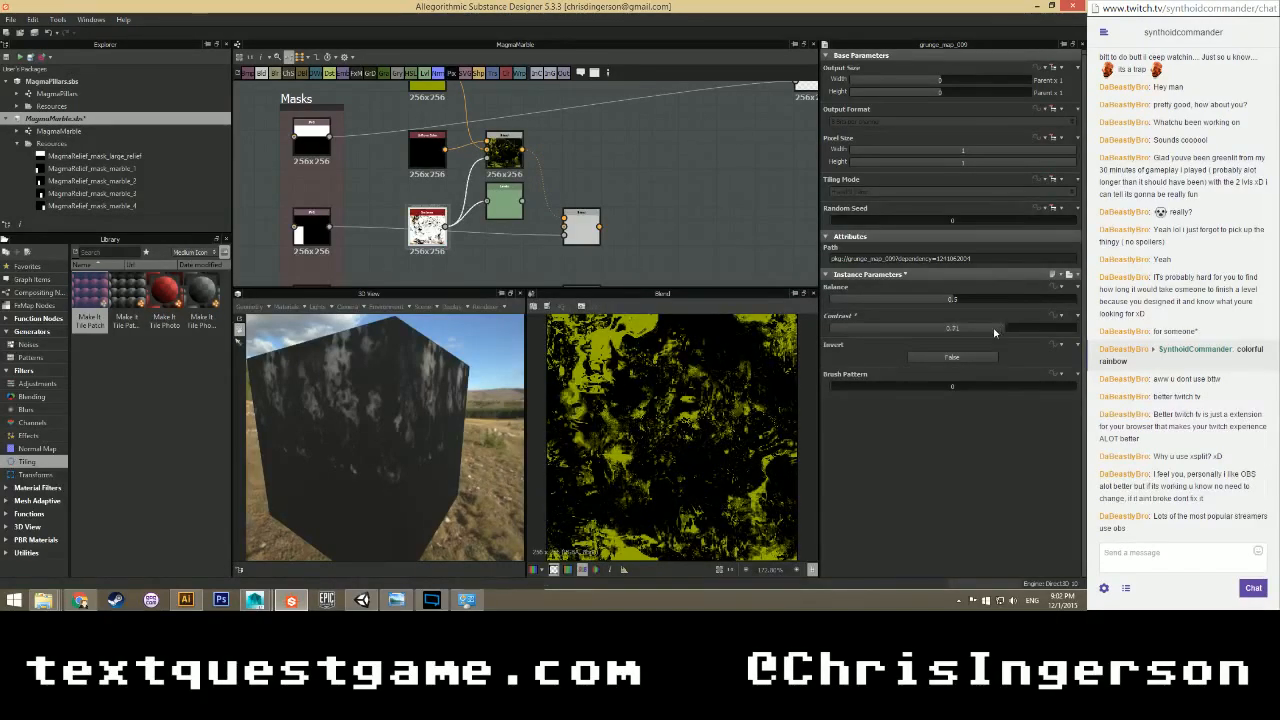
drag(1006, 330, 1004, 300)
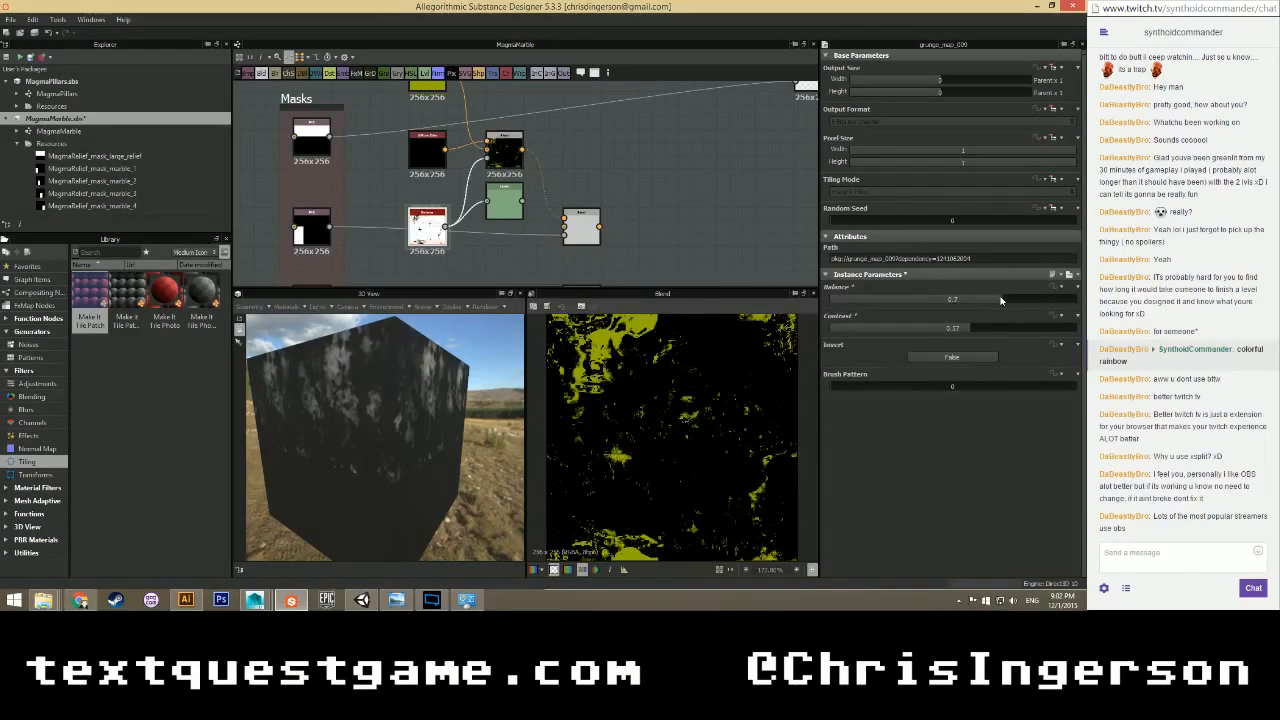
click(504, 200)
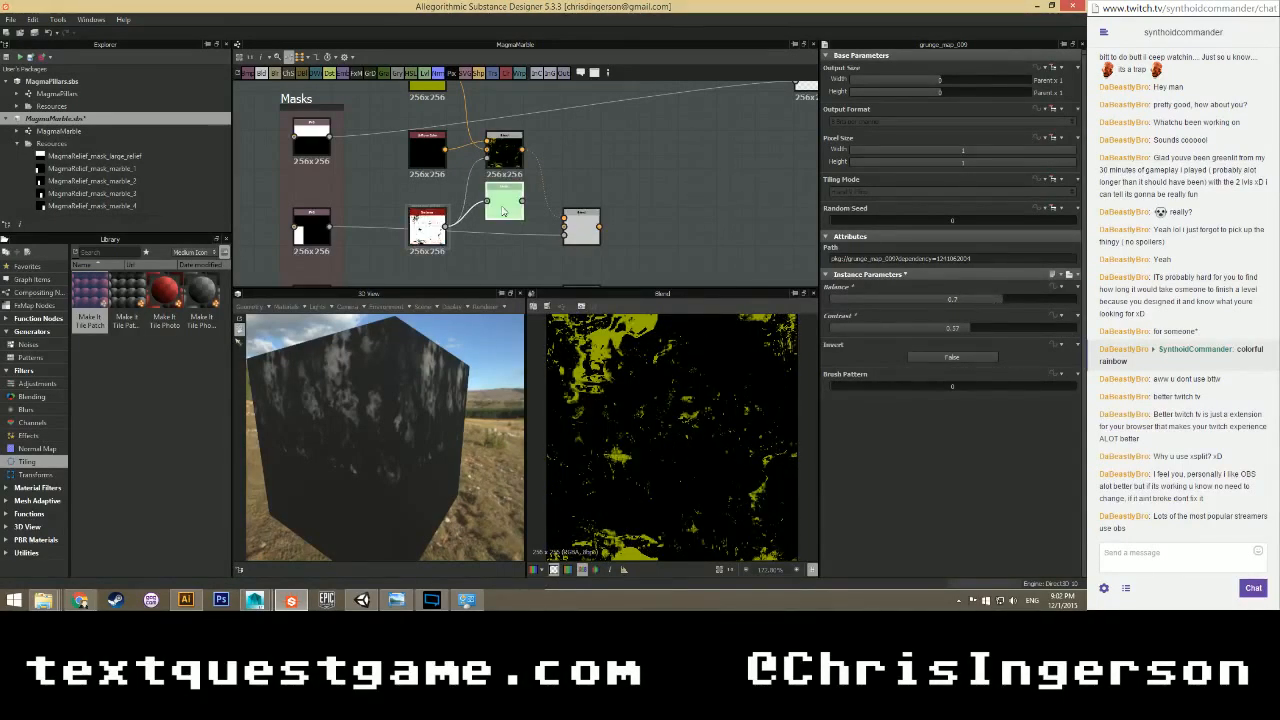
key(Delete)
click(428, 228)
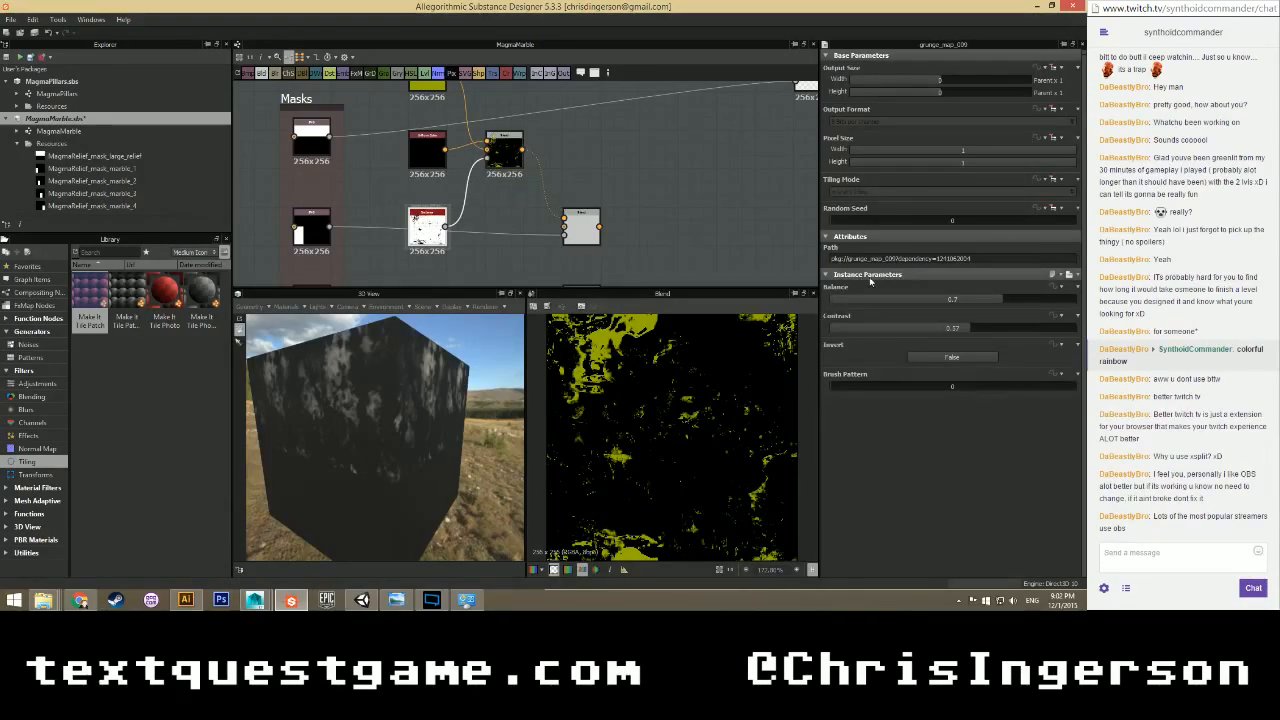
Rebalance grunge_map_009 with contrast 0.36 and rewire the yellow and black colours into the Blend.
drag(990, 300, 879, 303)
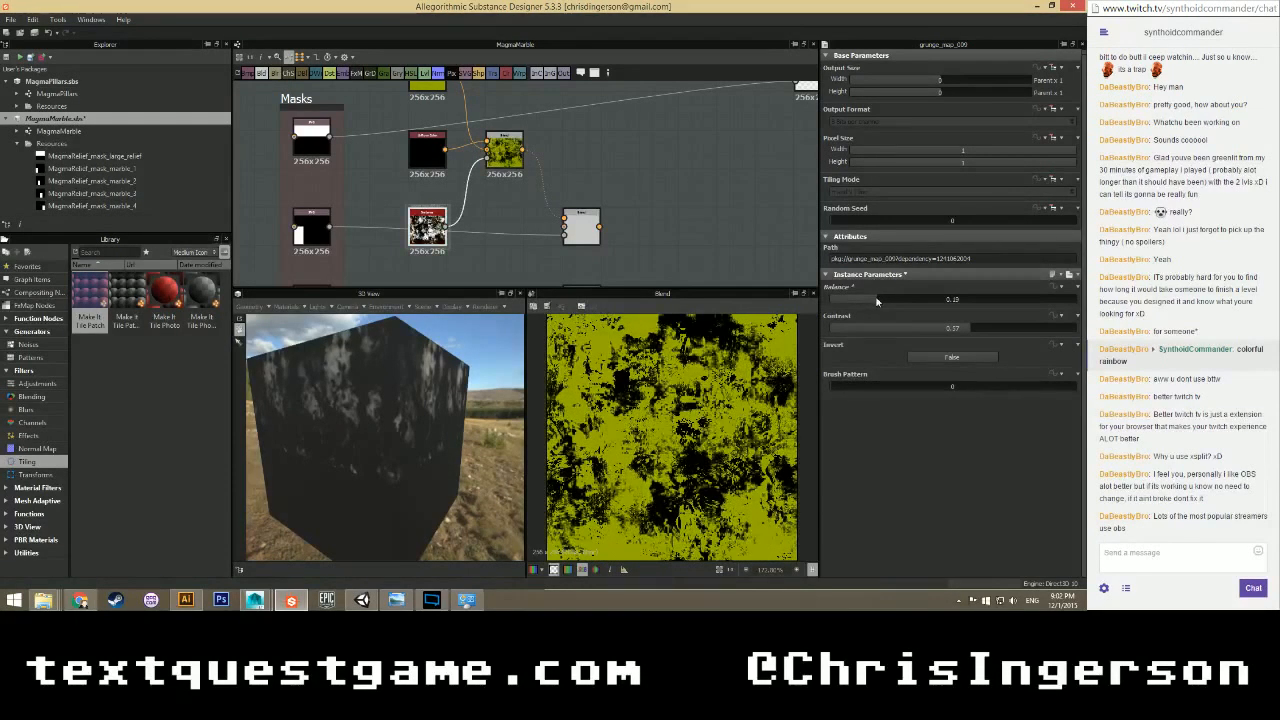
middle_drag(440, 70, 454, 113)
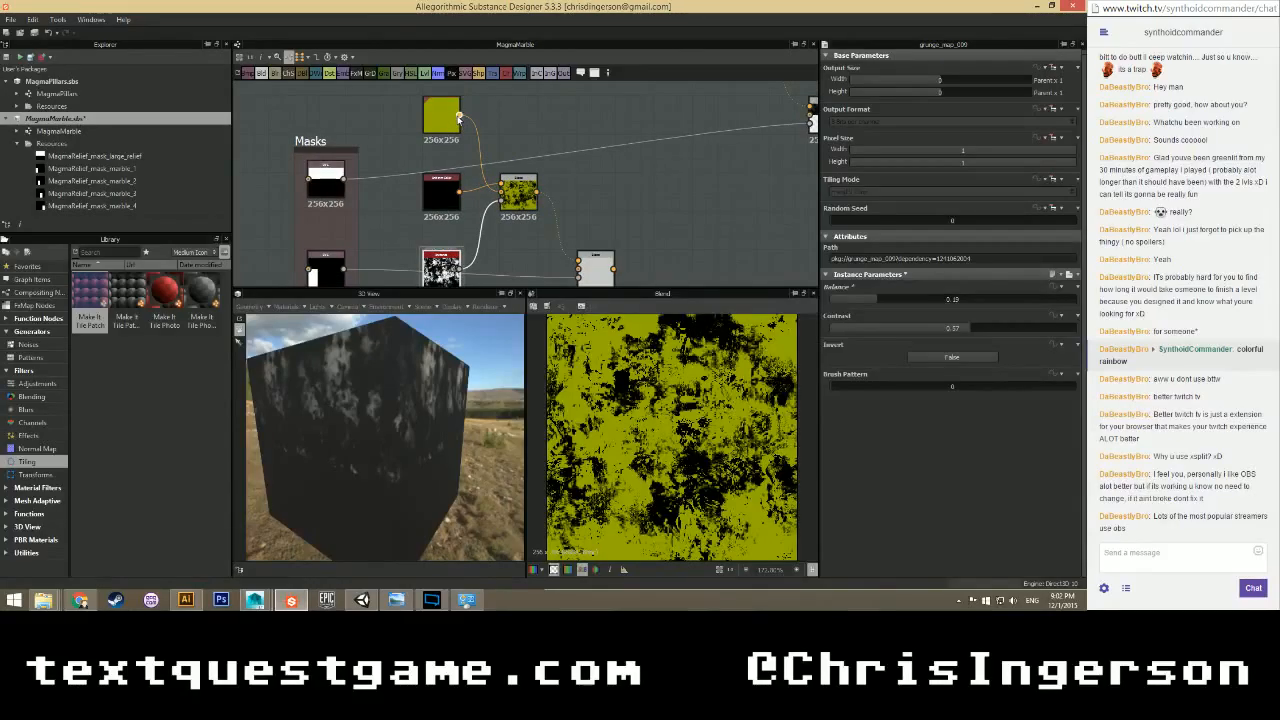
drag(504, 186, 502, 193)
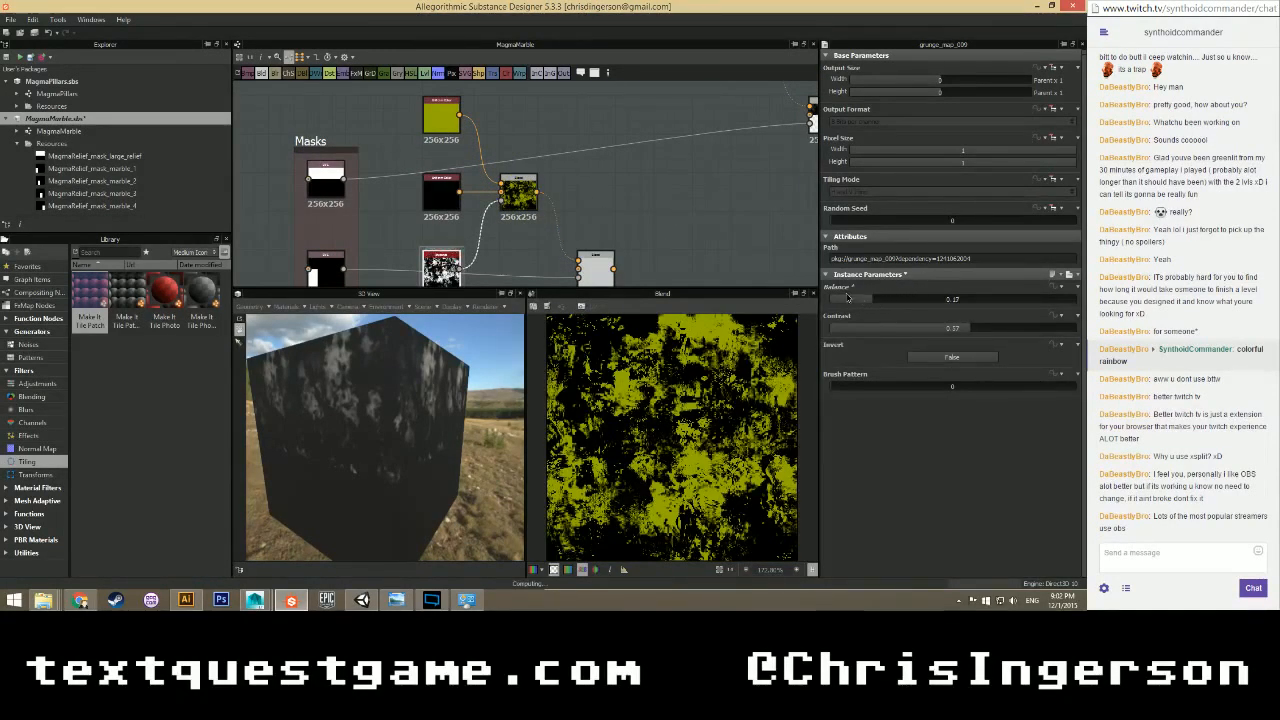
drag(877, 299, 1045, 302)
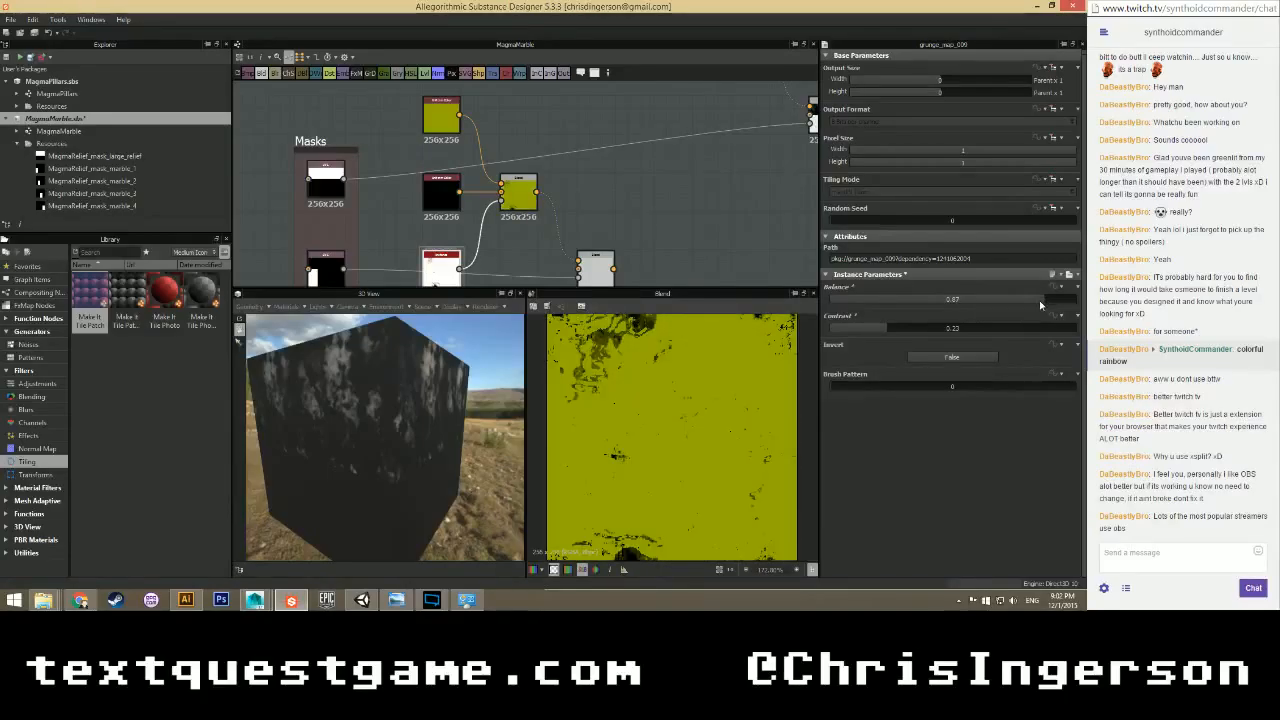
drag(893, 328, 1040, 329)
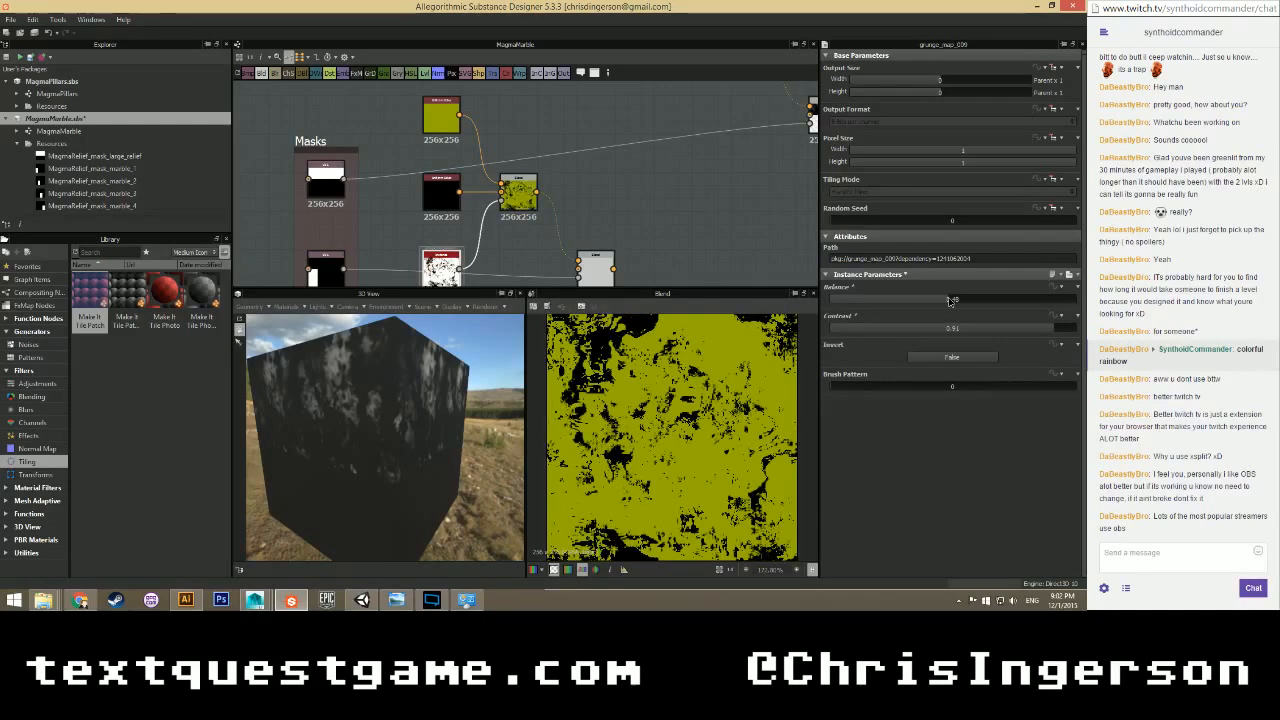
drag(460, 192, 501, 184)
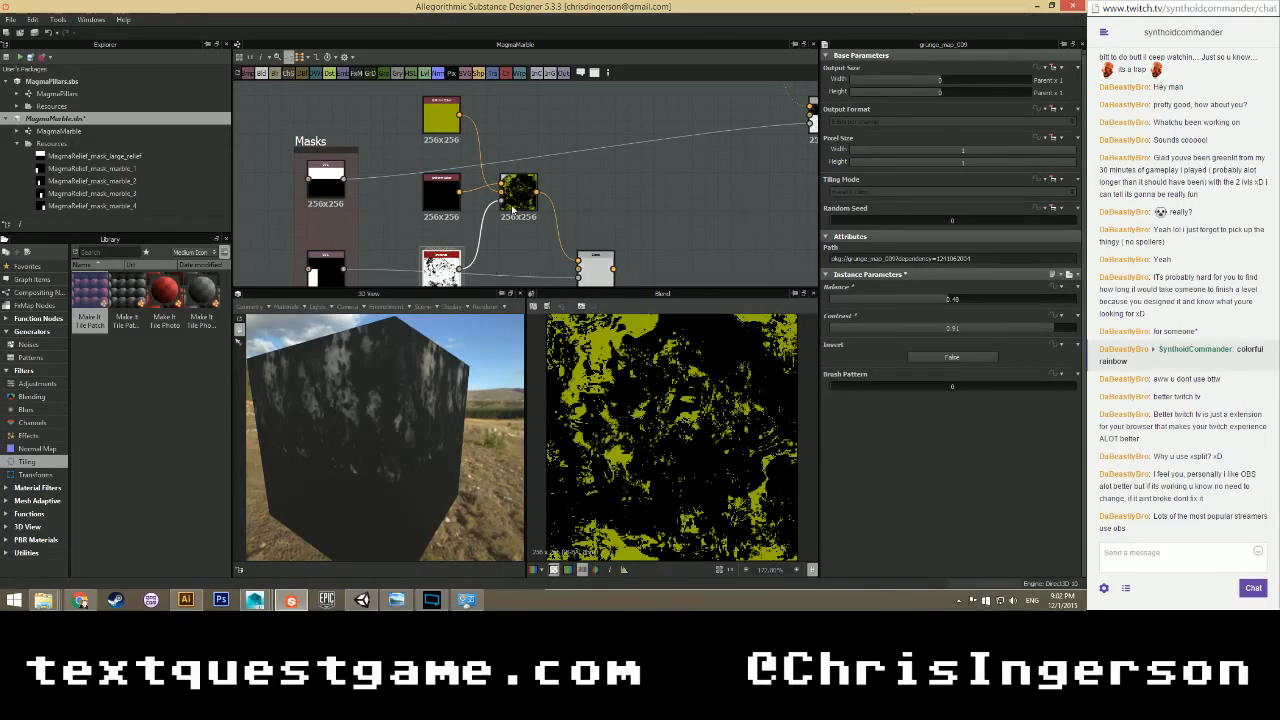
click(599, 272)
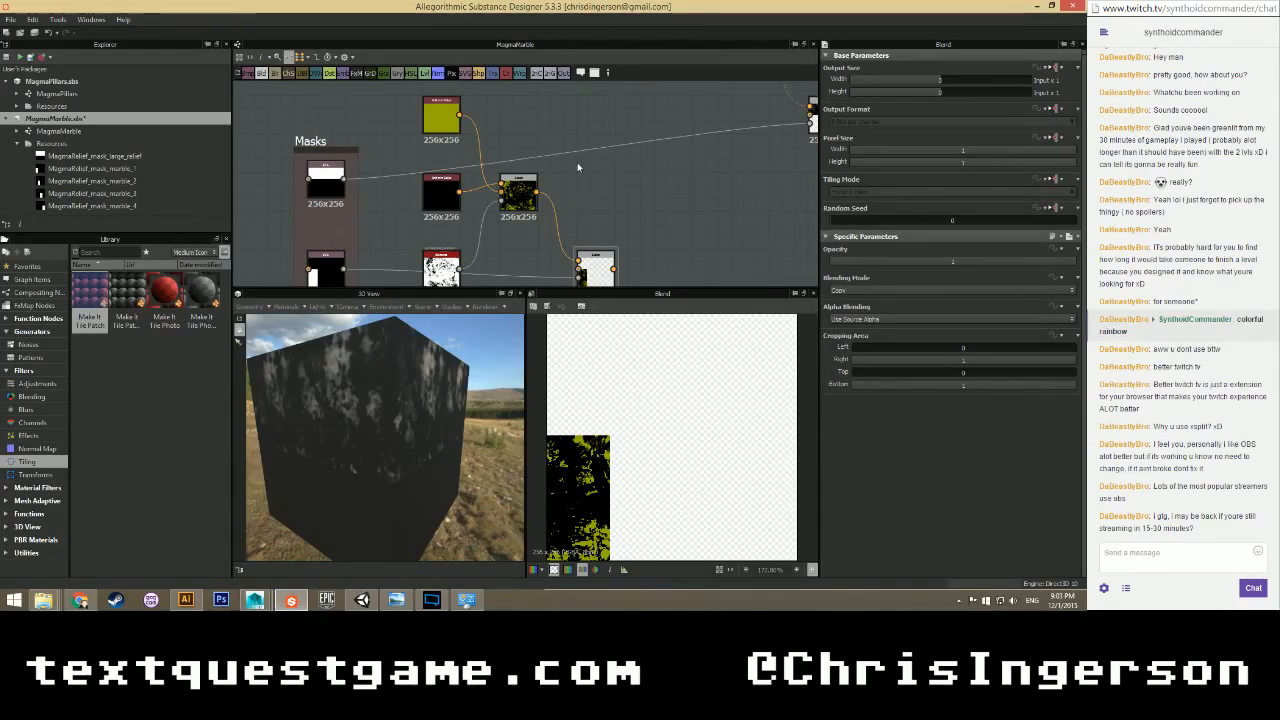
Add a Make It Tile Patch node to the graph with a 256 × 256 pattern size.
right_click(577, 204)
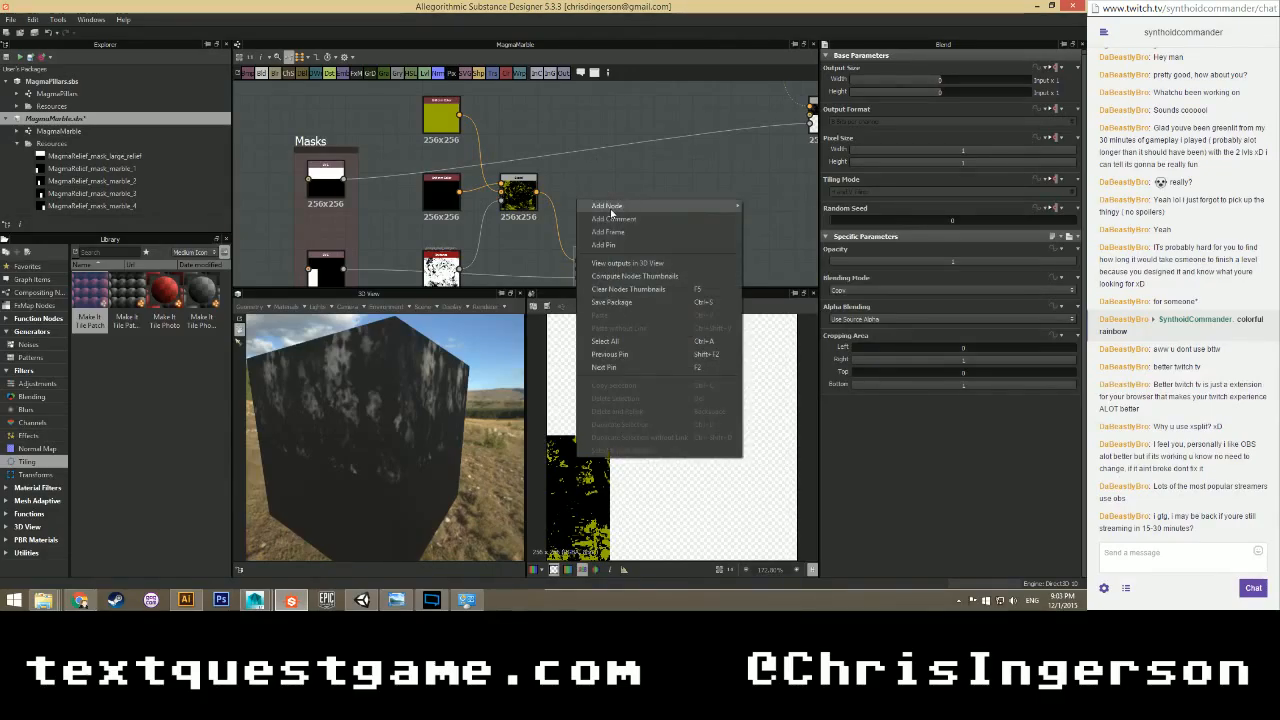
mouse_move(614, 208)
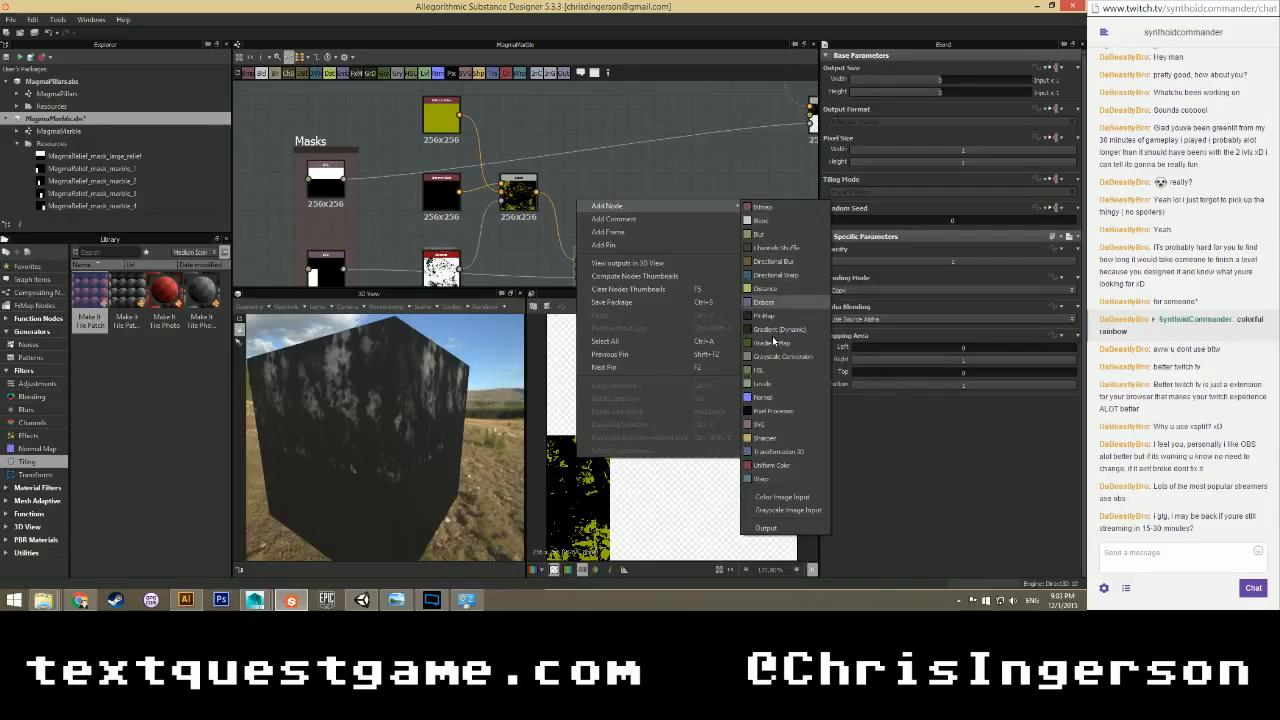
click(635, 193)
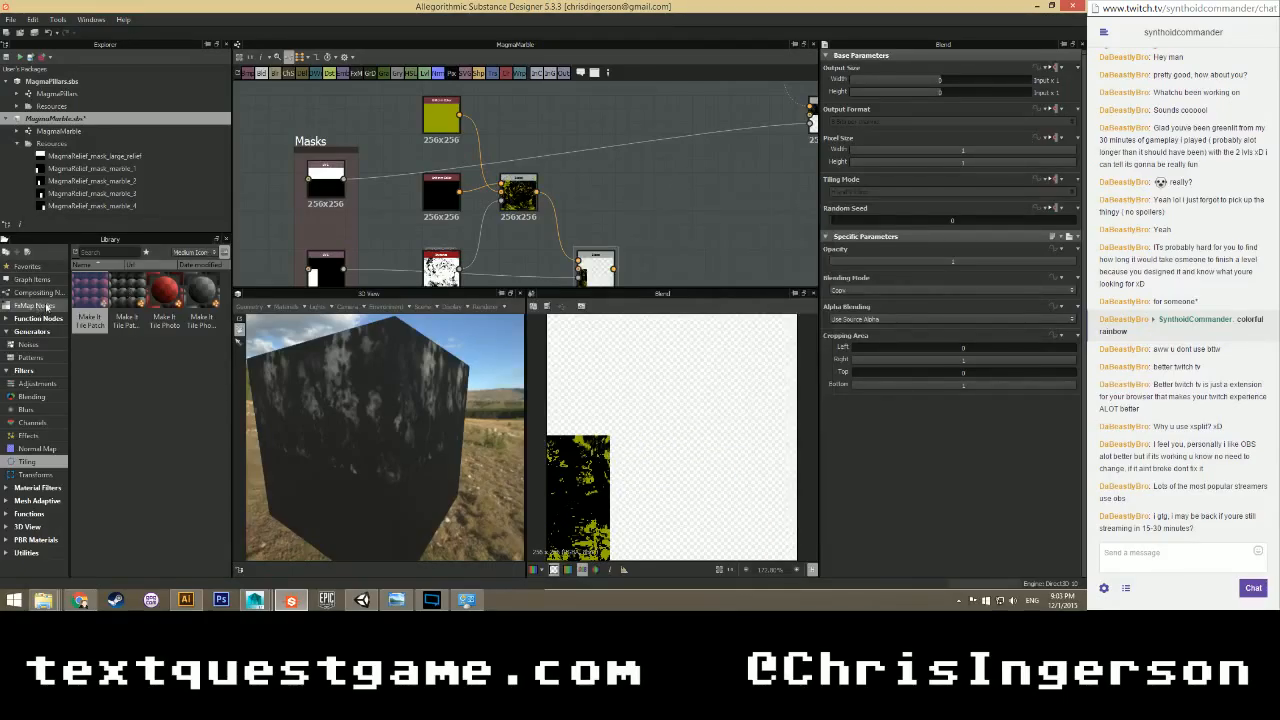
drag(90, 291, 579, 261)
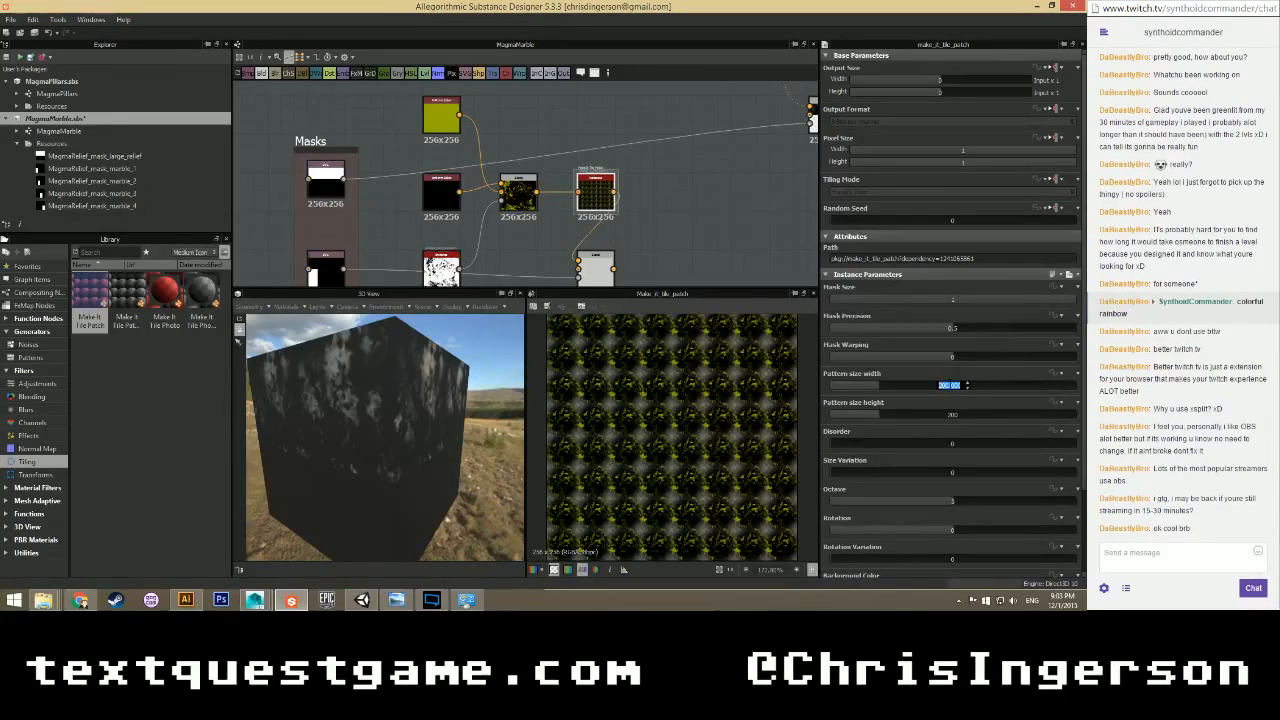
text(256)
key(Tab)
text(256)
key(Return)
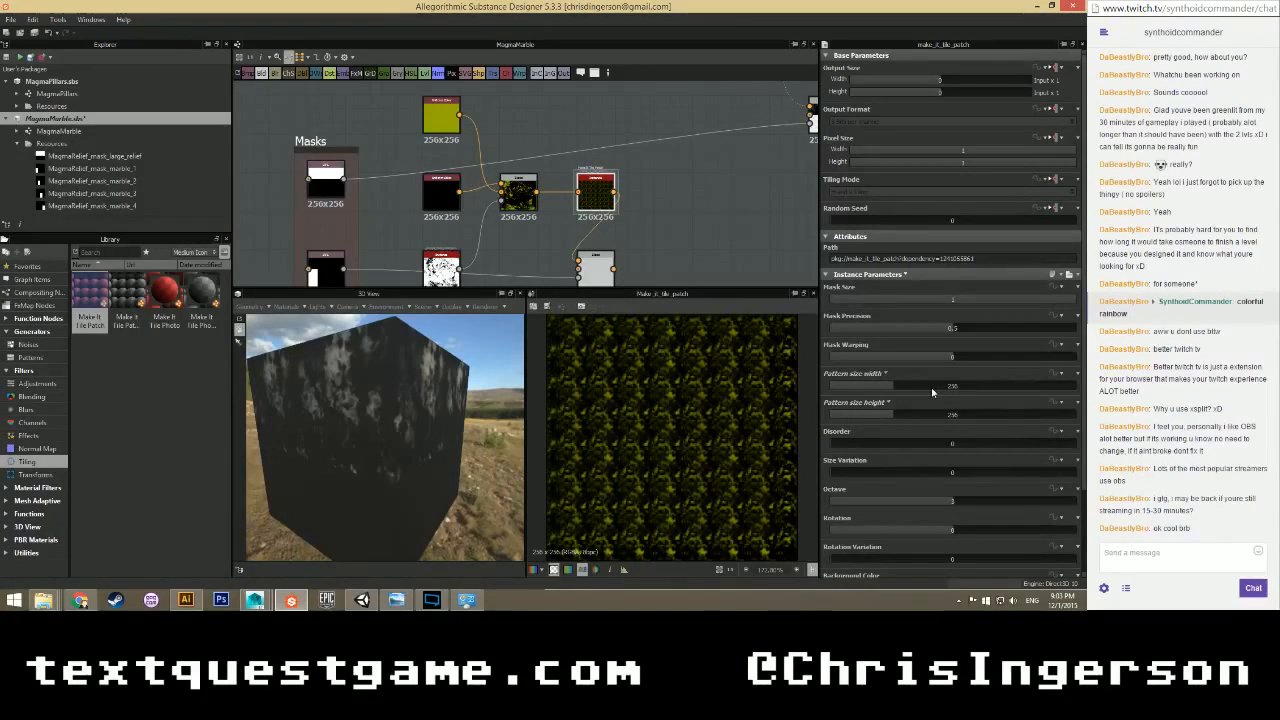
Raise the tile patch Rotation Variation to about 202.
scroll(931, 387, down, 1)
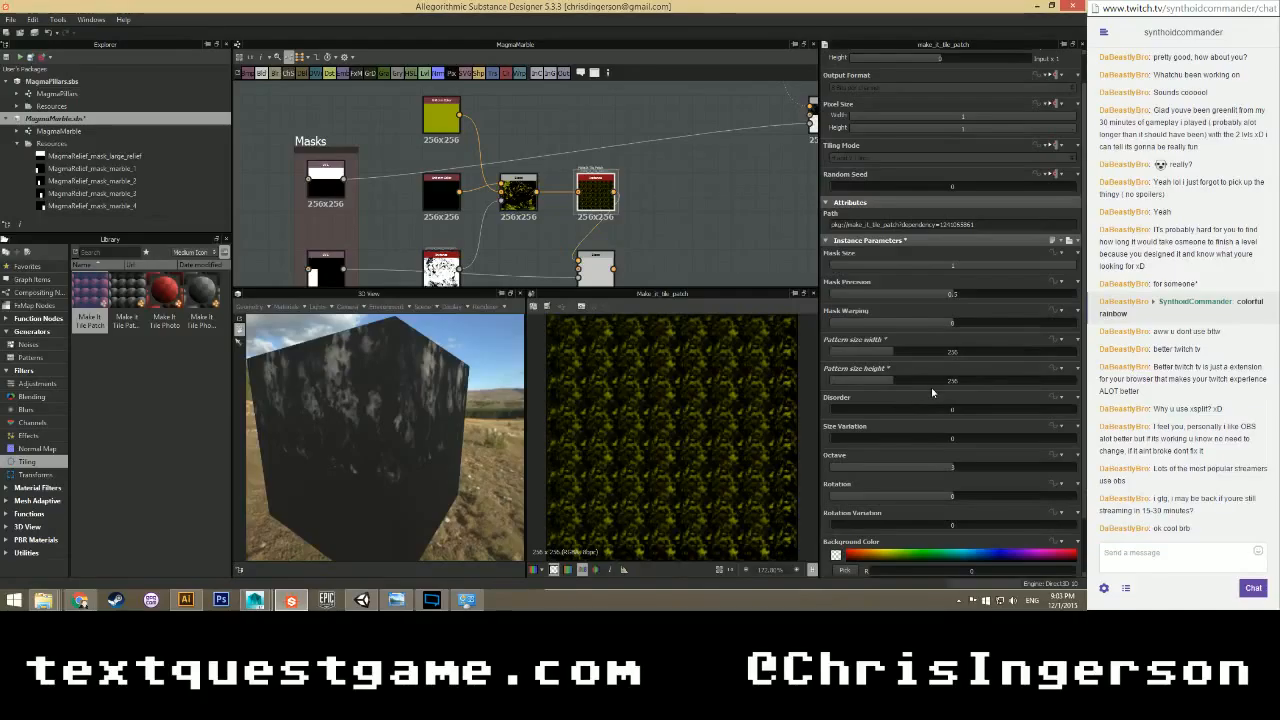
scroll(931, 392, up, 1)
scroll(937, 378, down, 3)
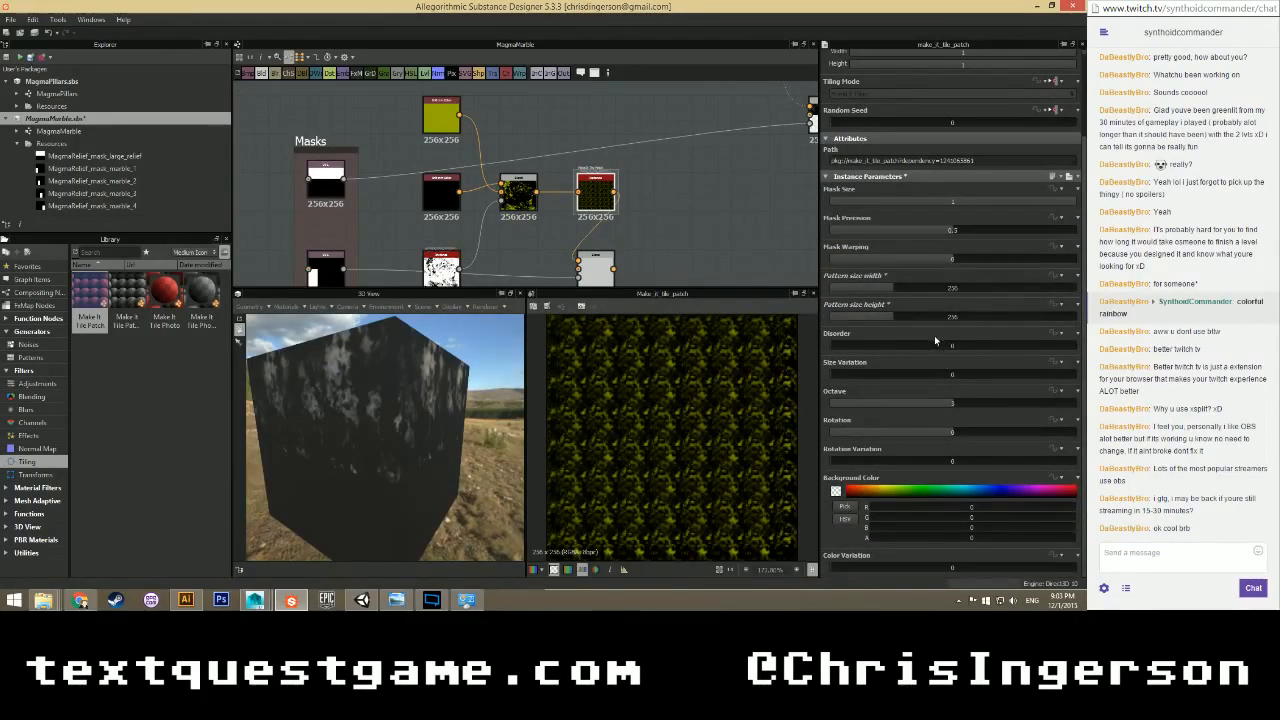
click(863, 462)
drag(865, 462, 793, 472)
View the Blend in 2D and set the tile patch to Rotation 0, Octave 1, Rotation Variation about 26.5.
double_click(595, 265)
click(596, 192)
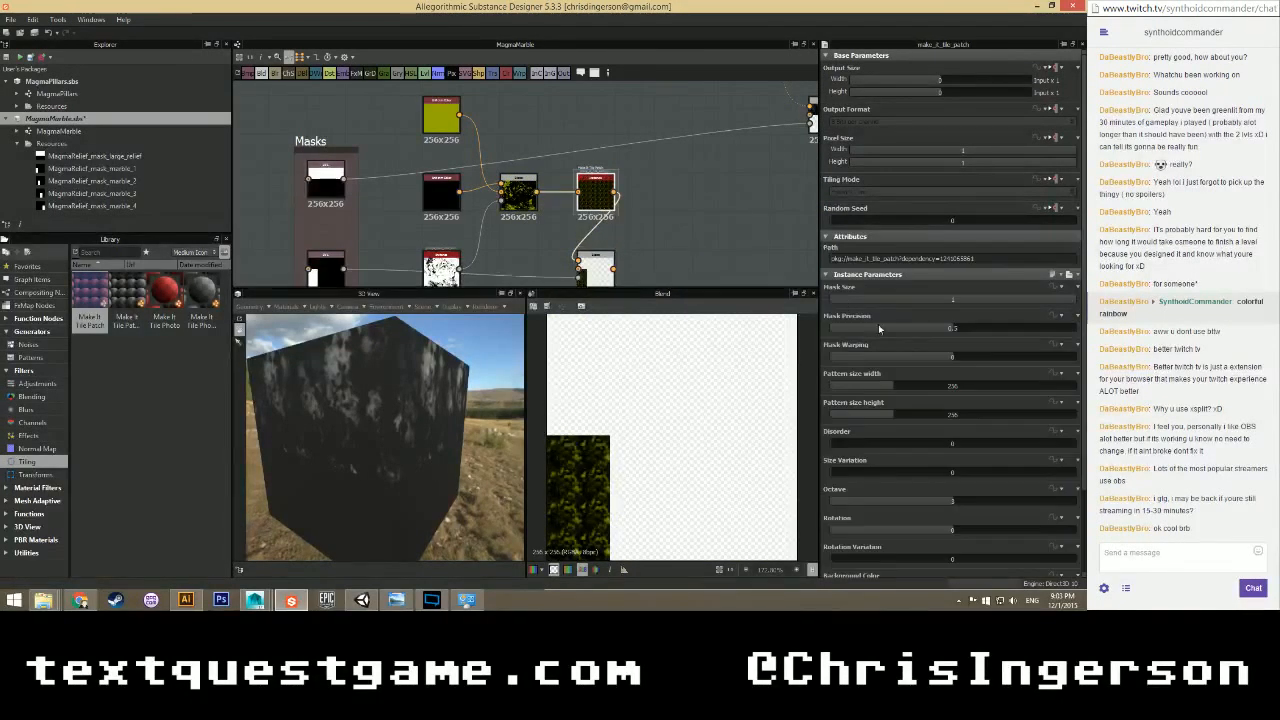
scroll(893, 352, down, 2)
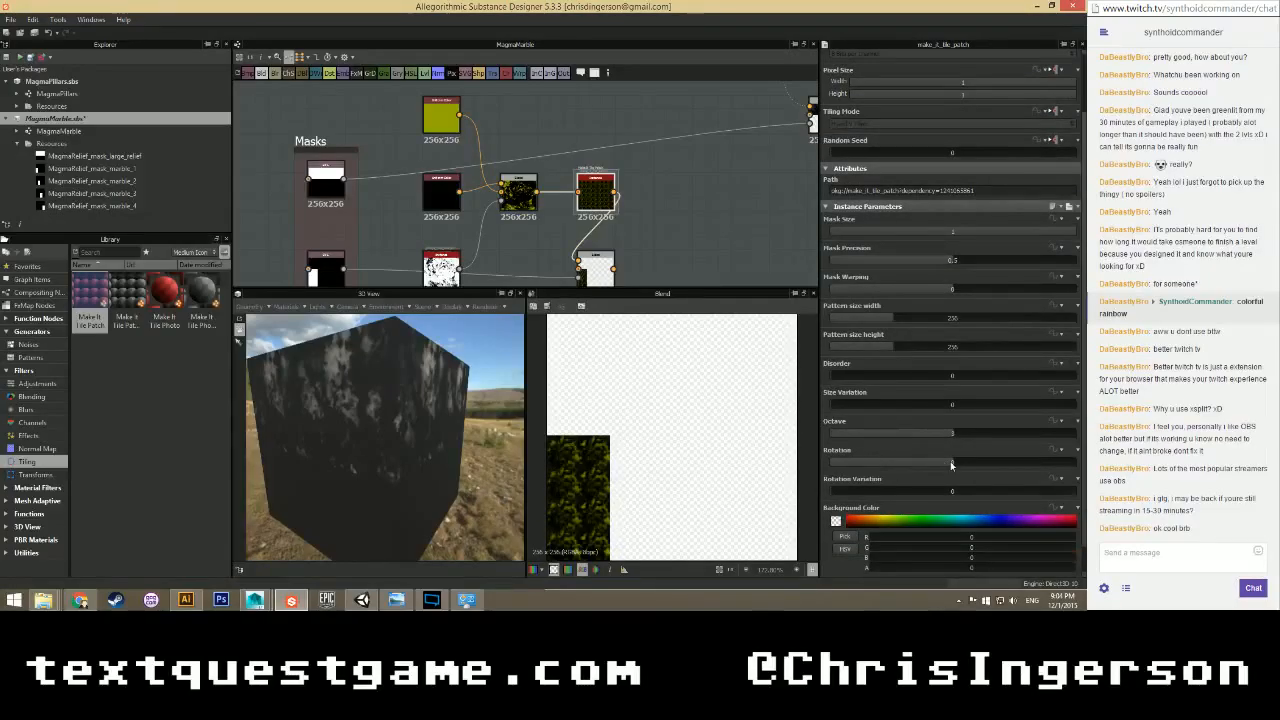
mouse_move(951, 465)
mouse_down()
mouse_move(977, 462)
mouse_move(942, 464)
mouse_up()
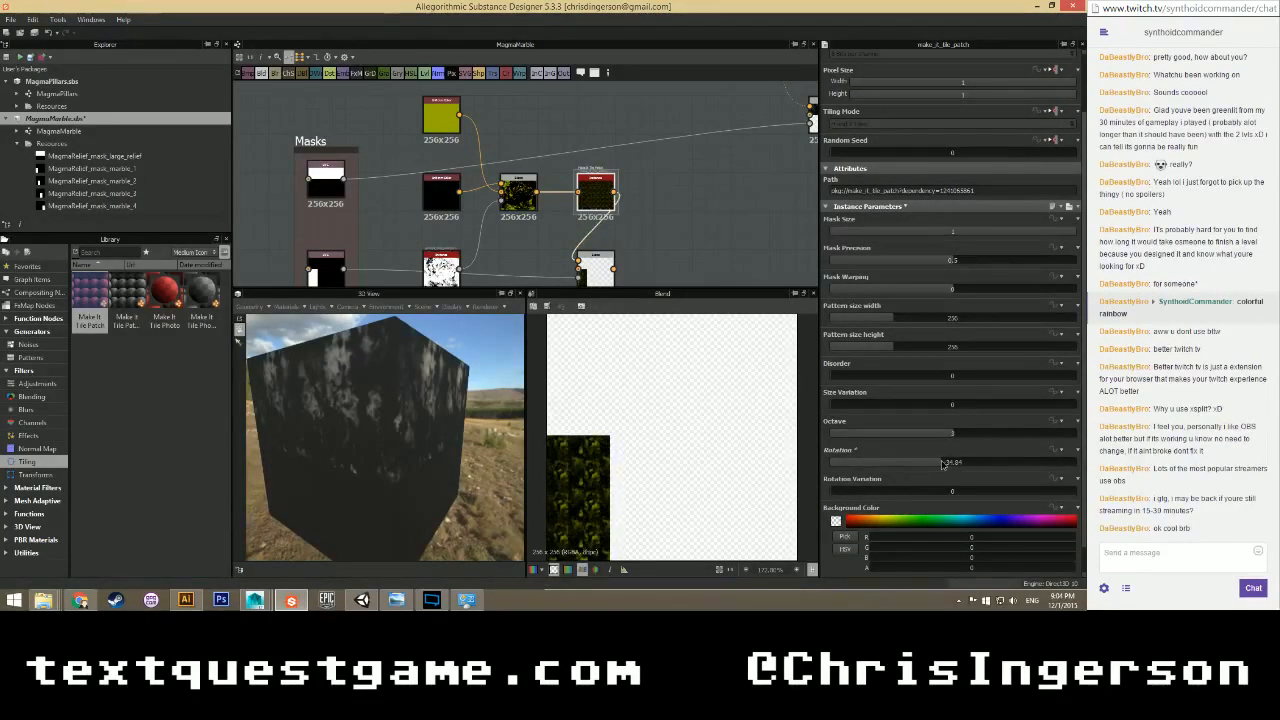
key(ctrl+z)
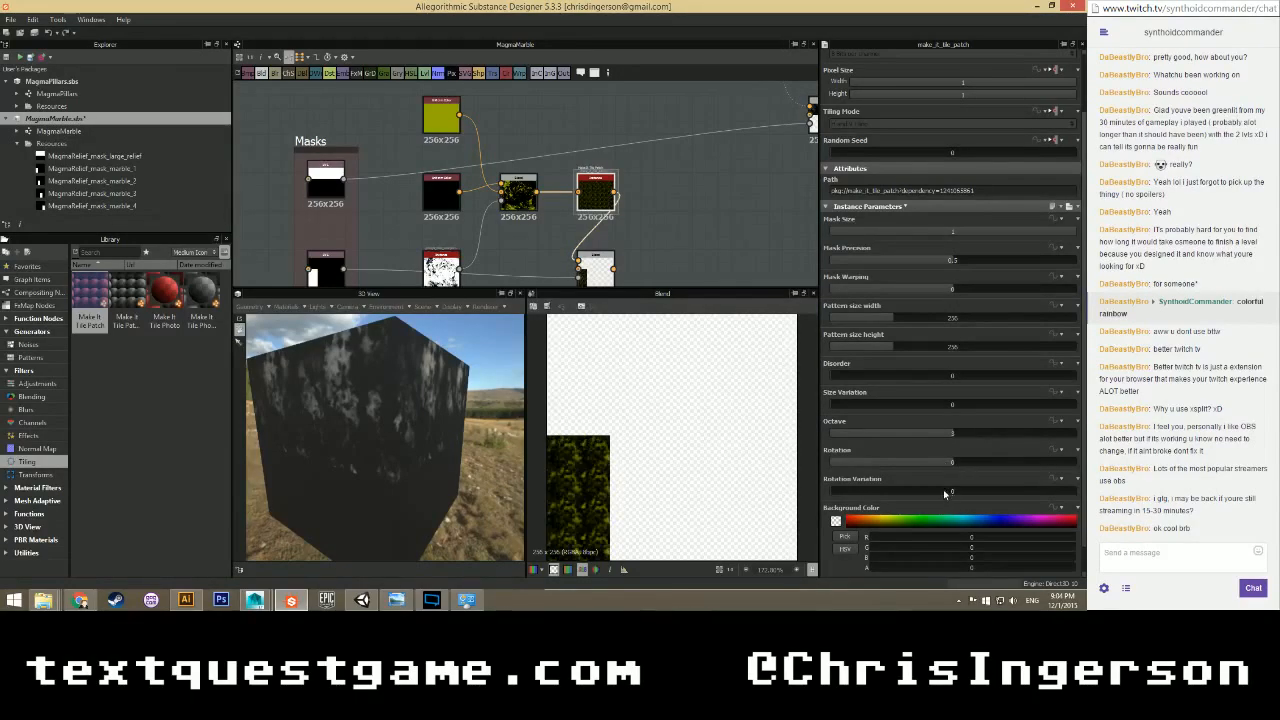
drag(838, 494, 893, 497)
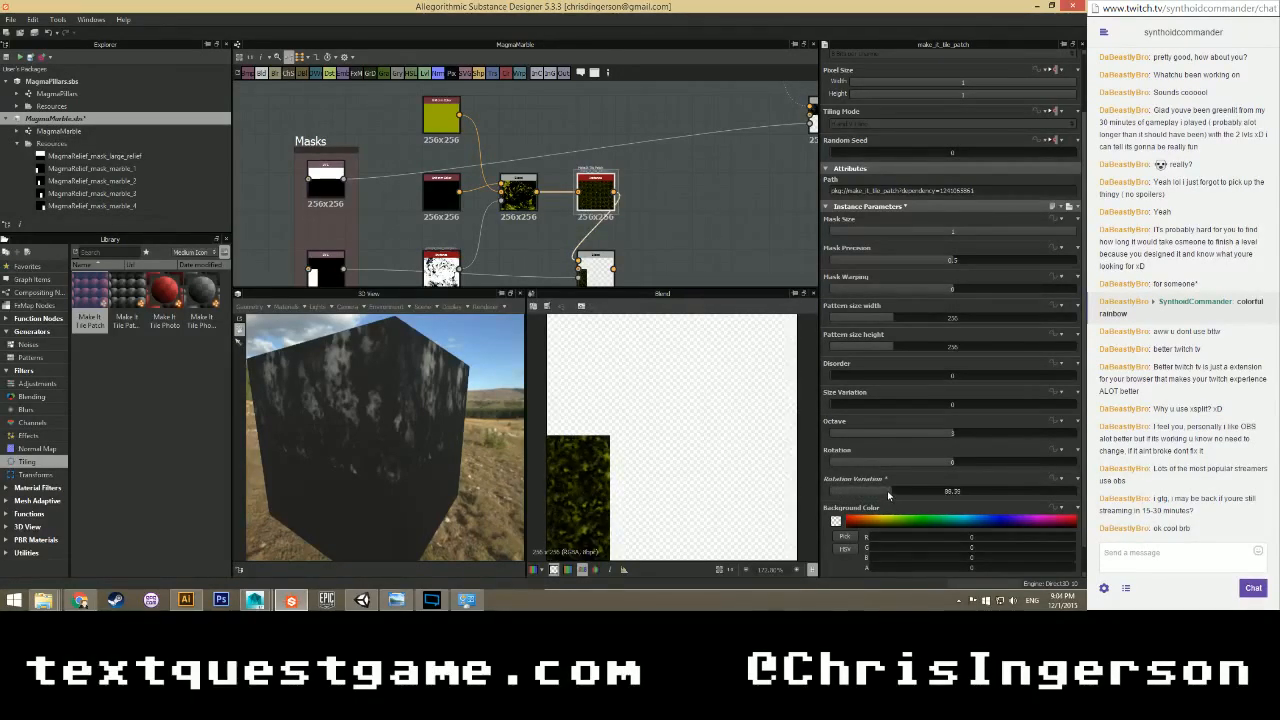
drag(942, 438, 879, 438)
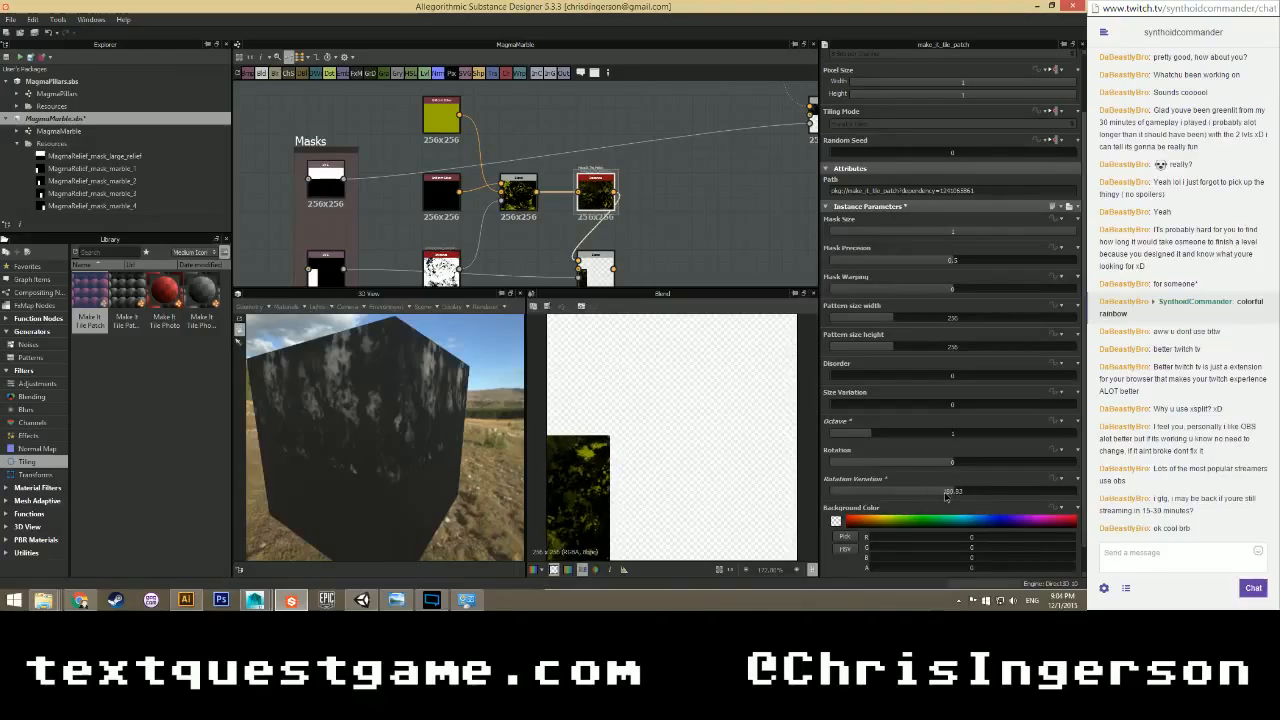
drag(946, 496, 885, 498)
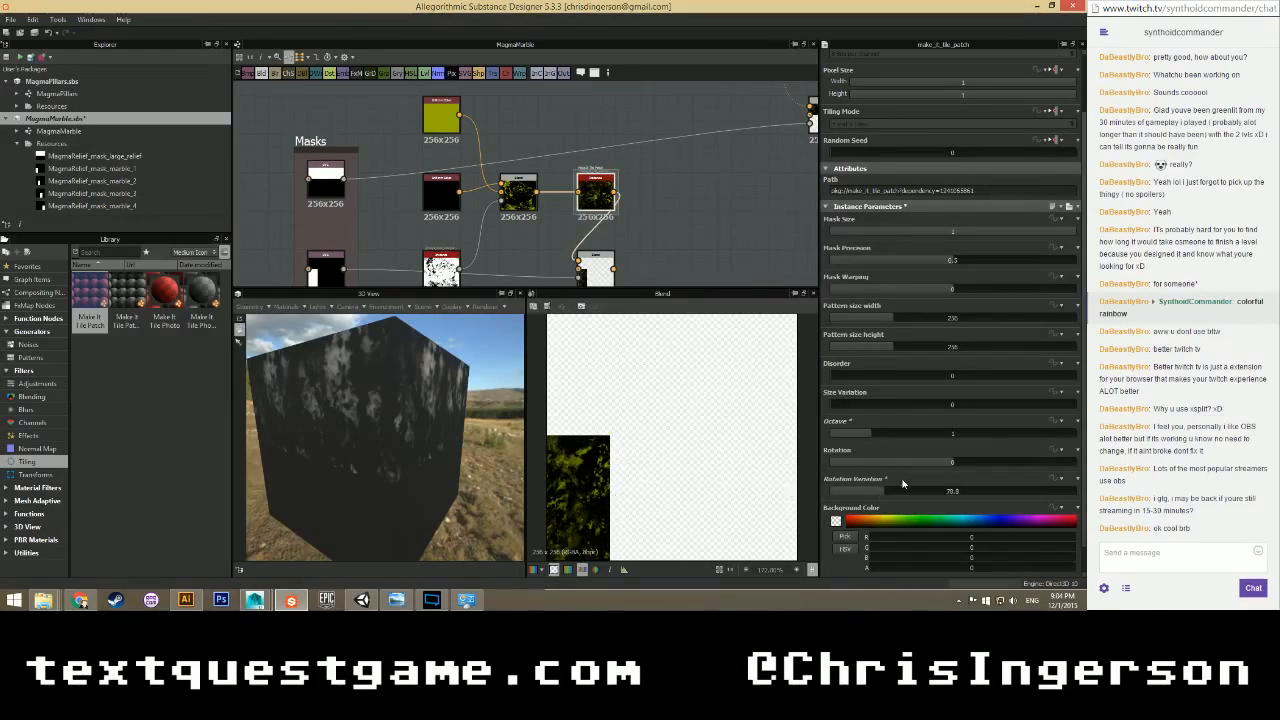
drag(878, 492, 852, 508)
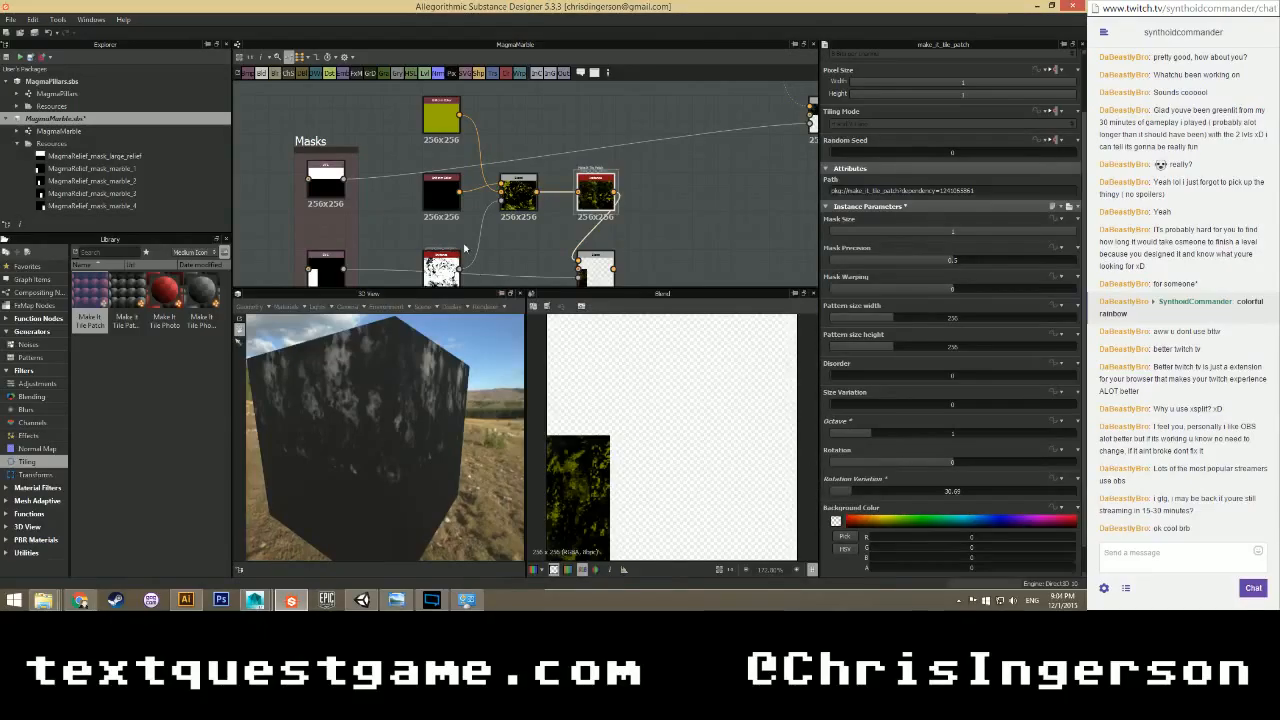
Recentre the graph and orbit the 3D cube to inspect its mossy side.
scroll(464, 247, down, 2)
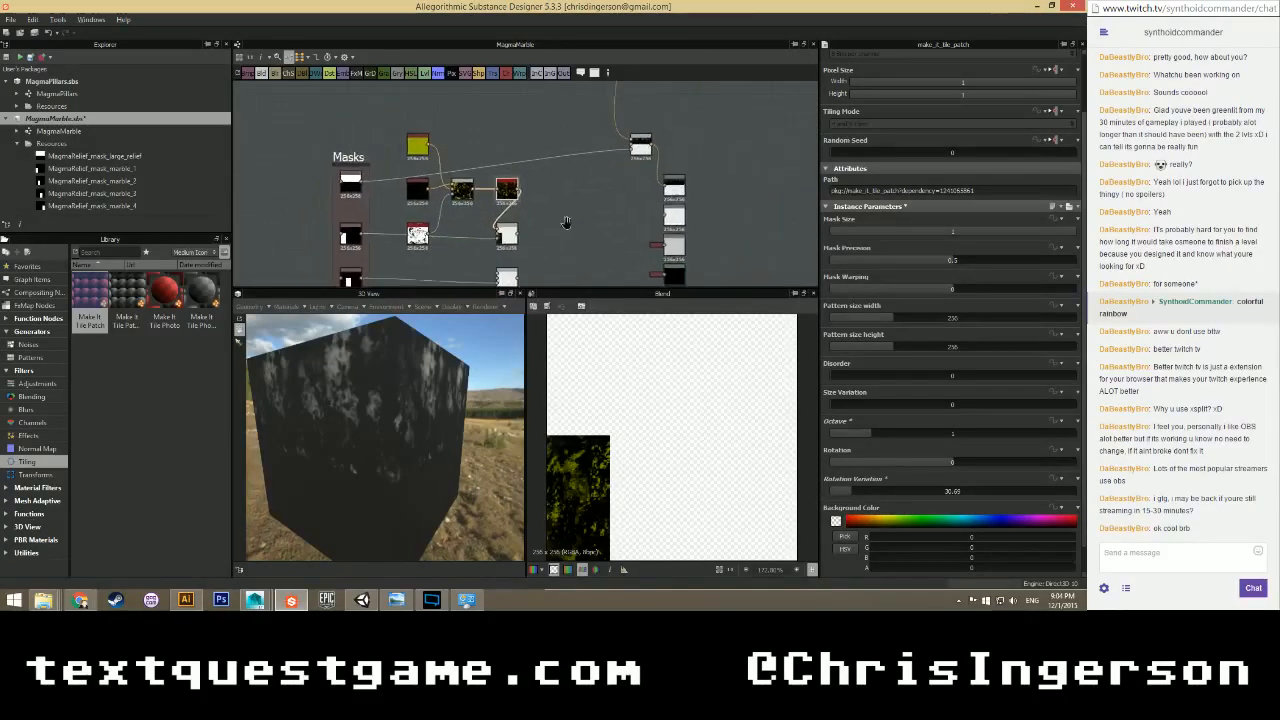
scroll(542, 224, up, 3)
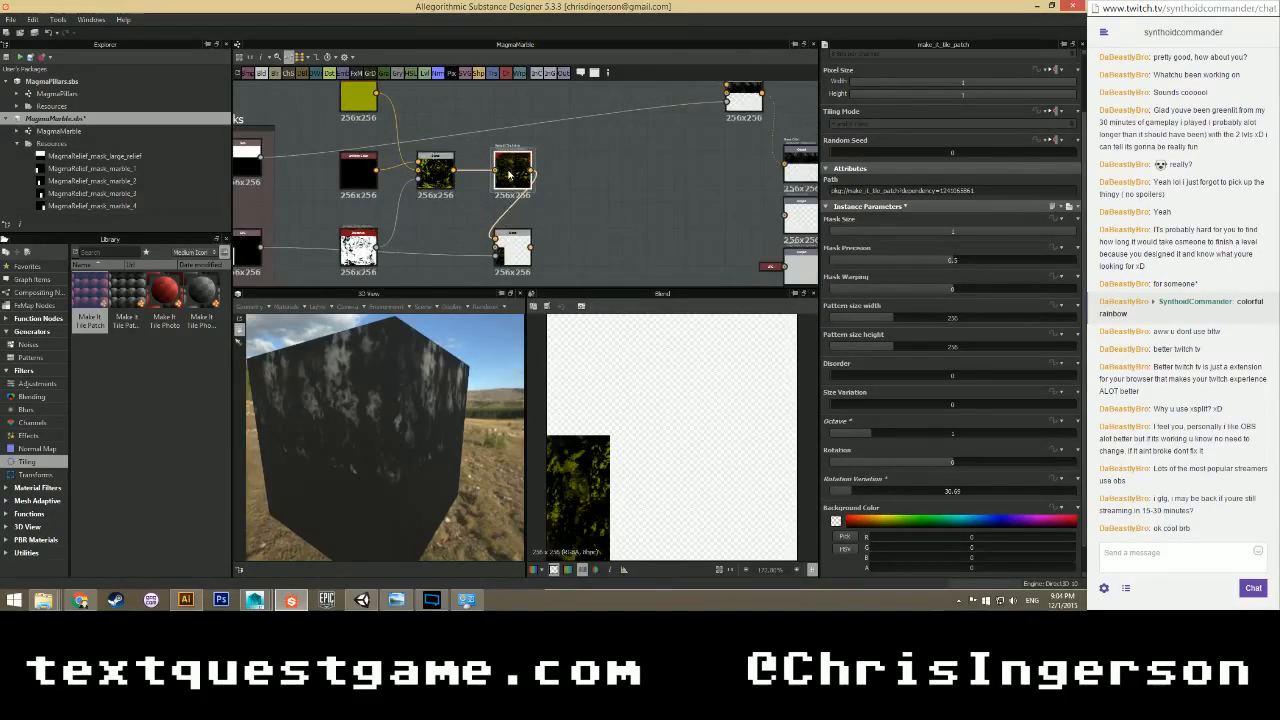
scroll(441, 201, down, 2)
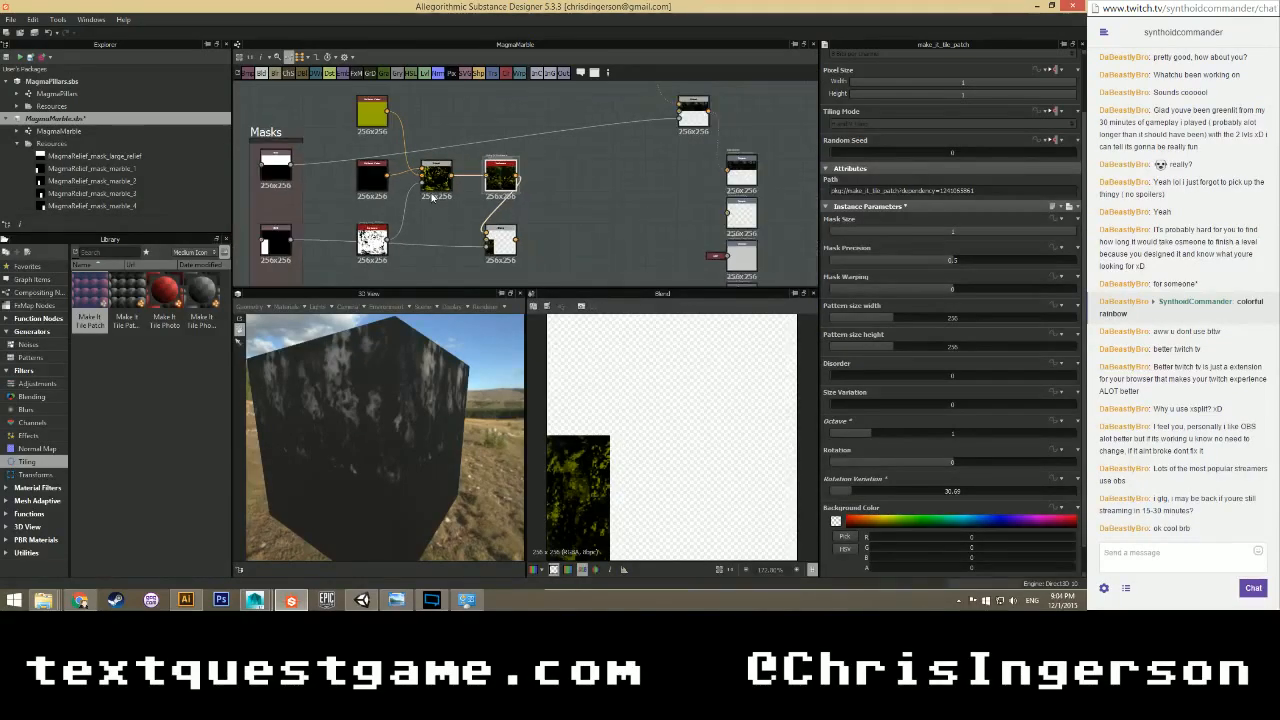
middle_drag(452, 229, 461, 217)
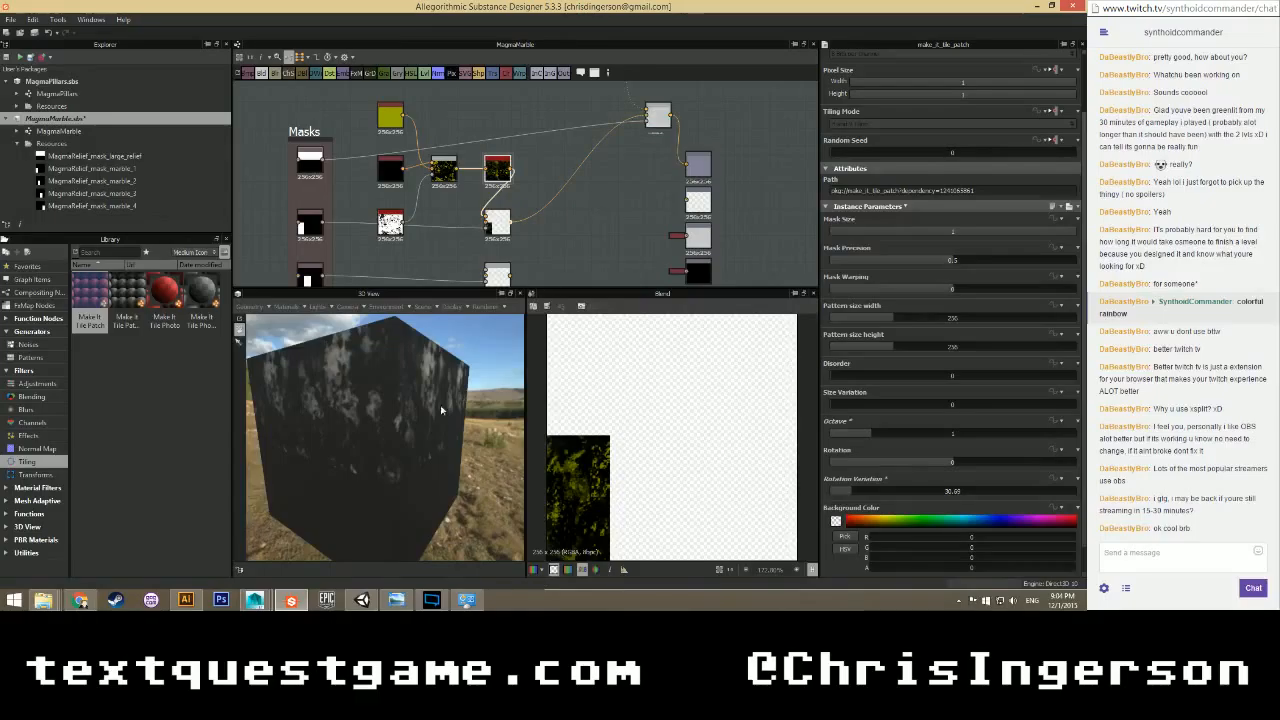
drag(446, 402, 403, 433)
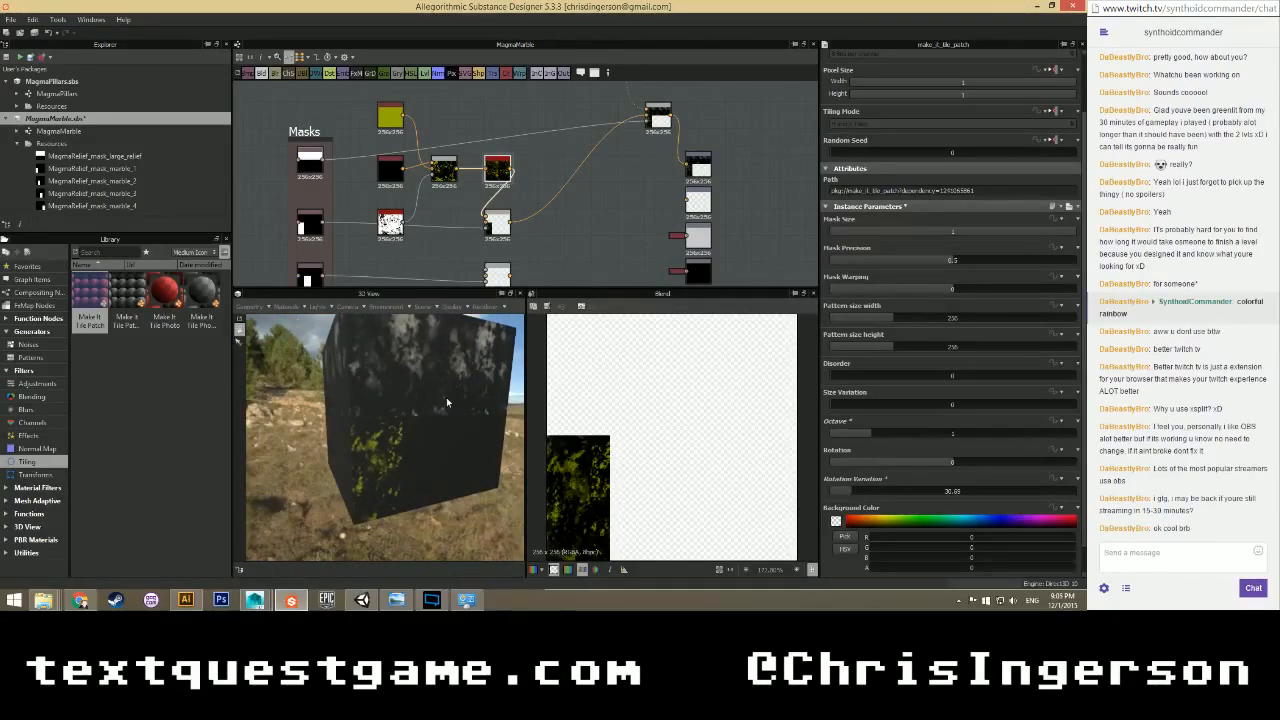
Move the five mask input nodes left and up, then select the Masks frame.
scroll(450, 213, down, 2)
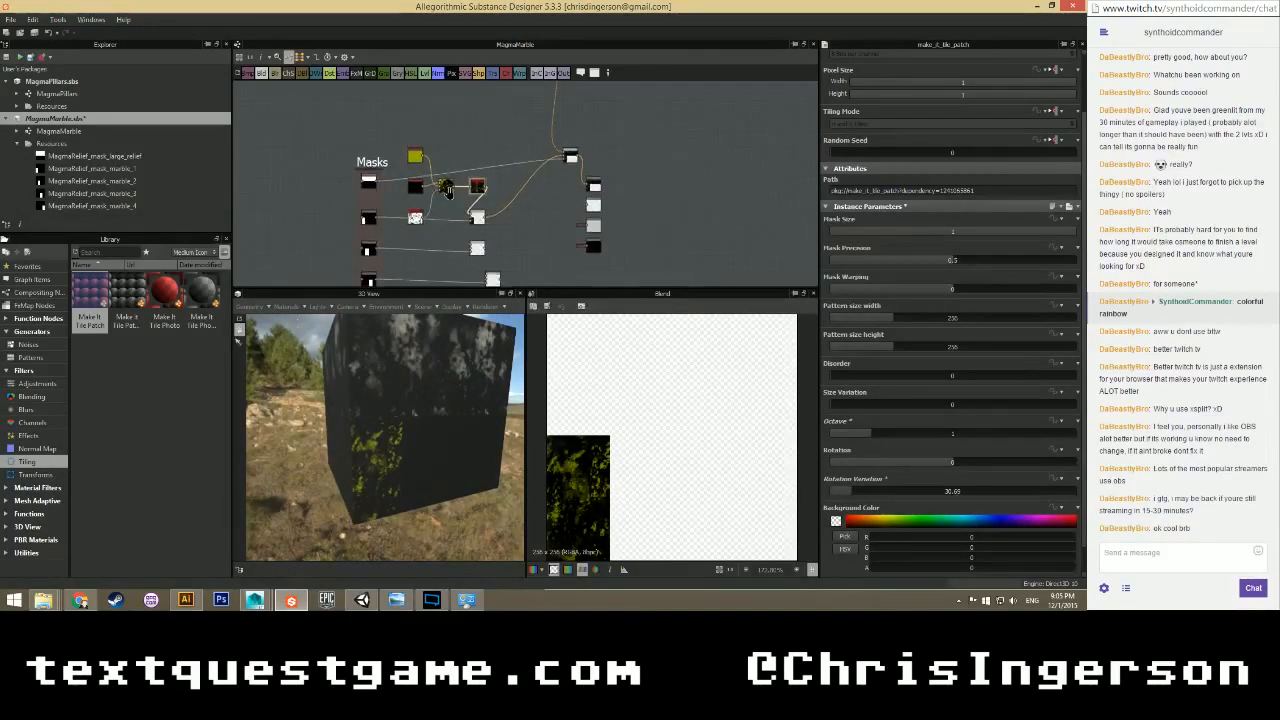
scroll(450, 229, up, 3)
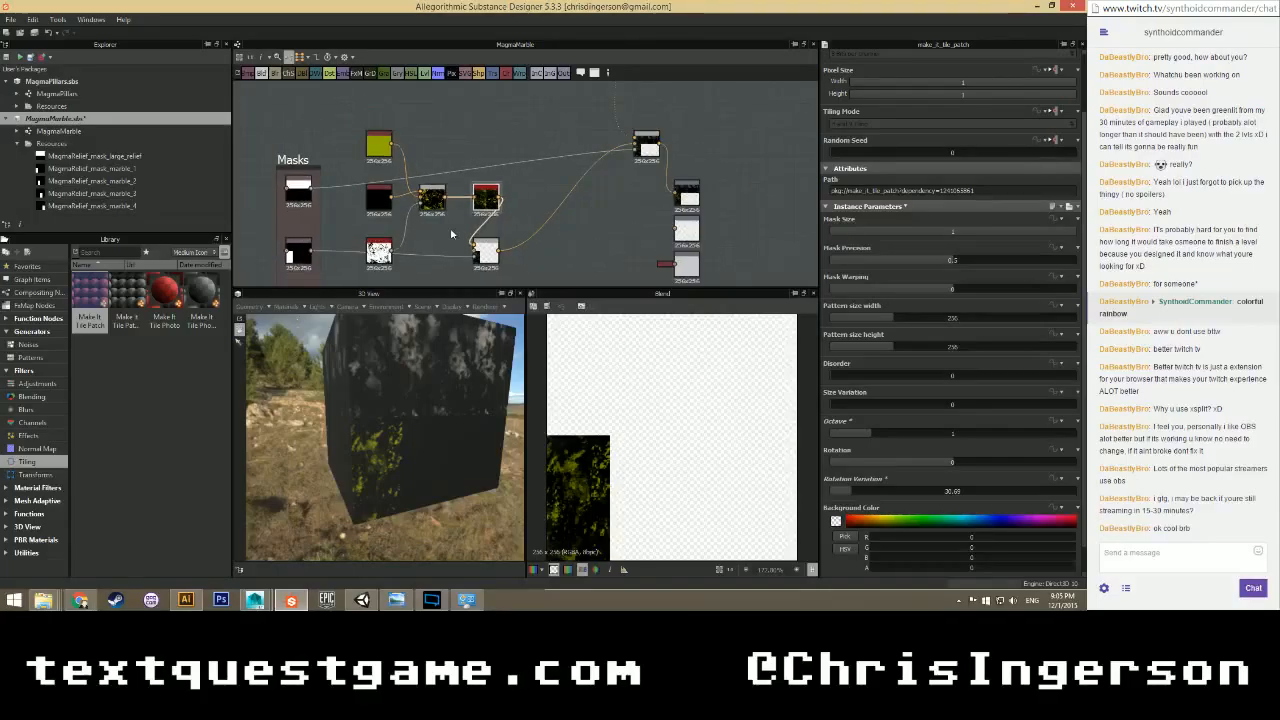
scroll(451, 234, down, 2)
scroll(451, 238, down, 1)
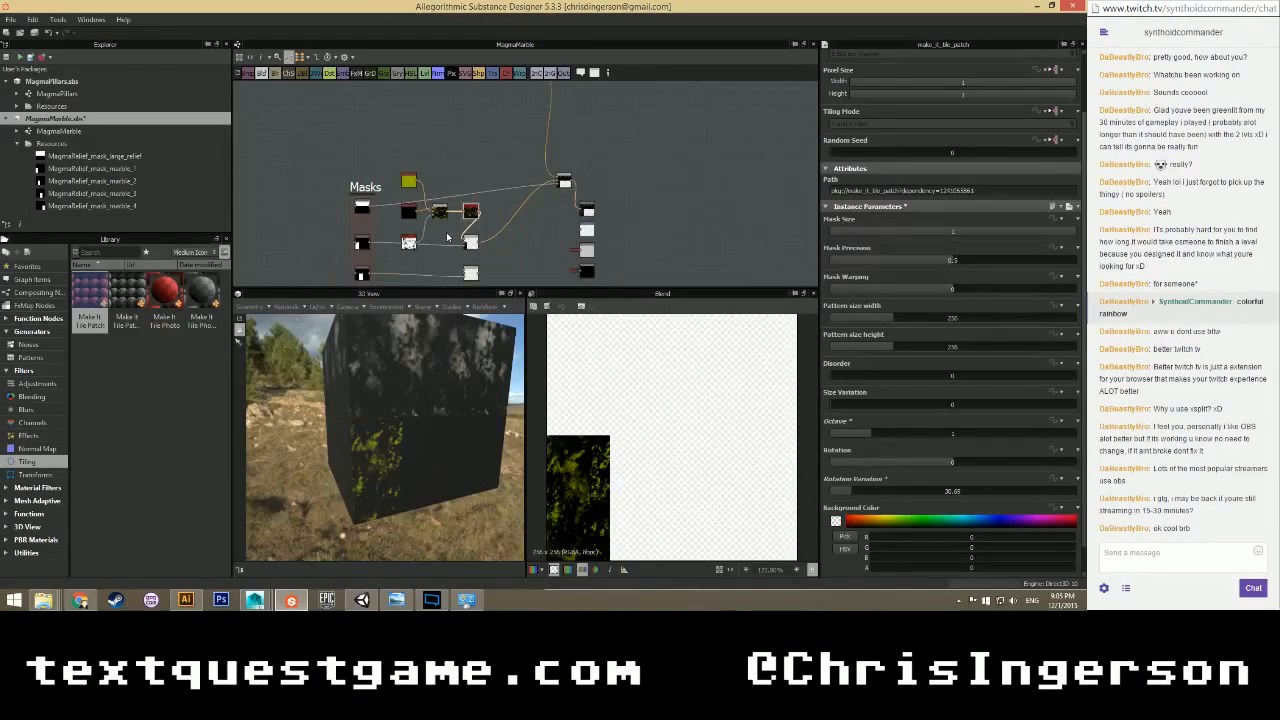
scroll(445, 237, up, 5)
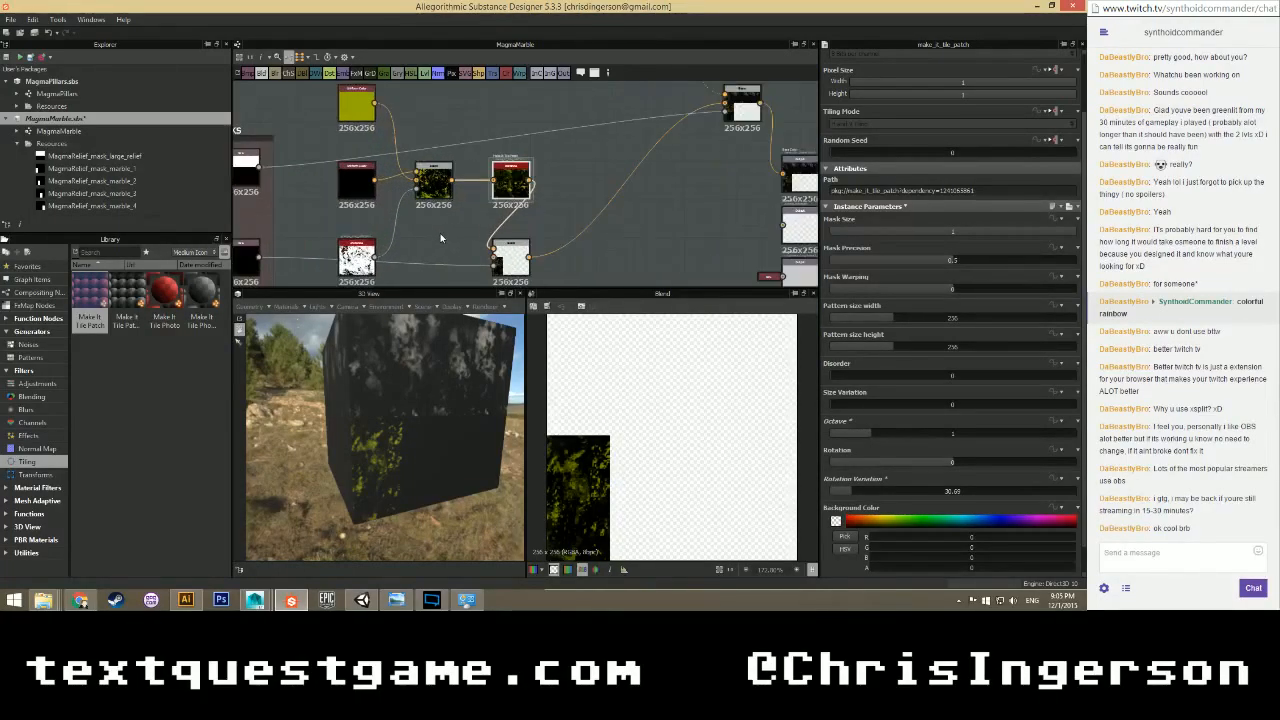
scroll(440, 237, down, 5)
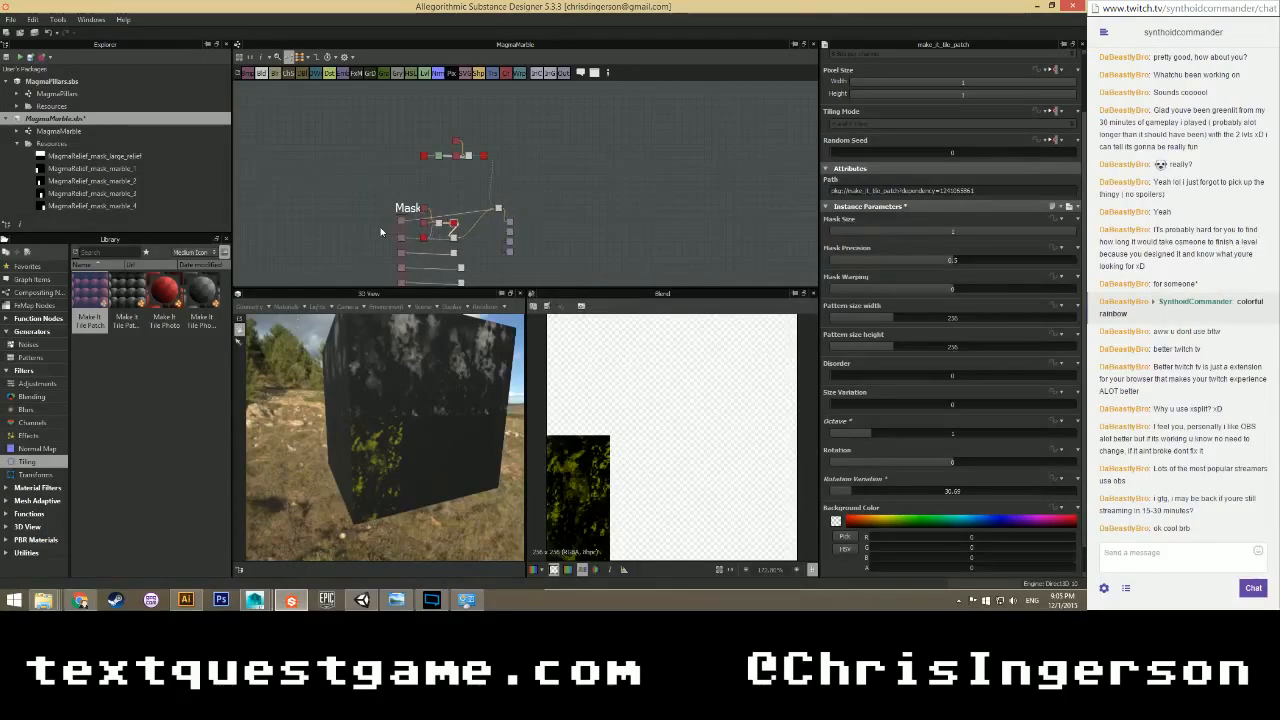
middle_drag(381, 222, 361, 196)
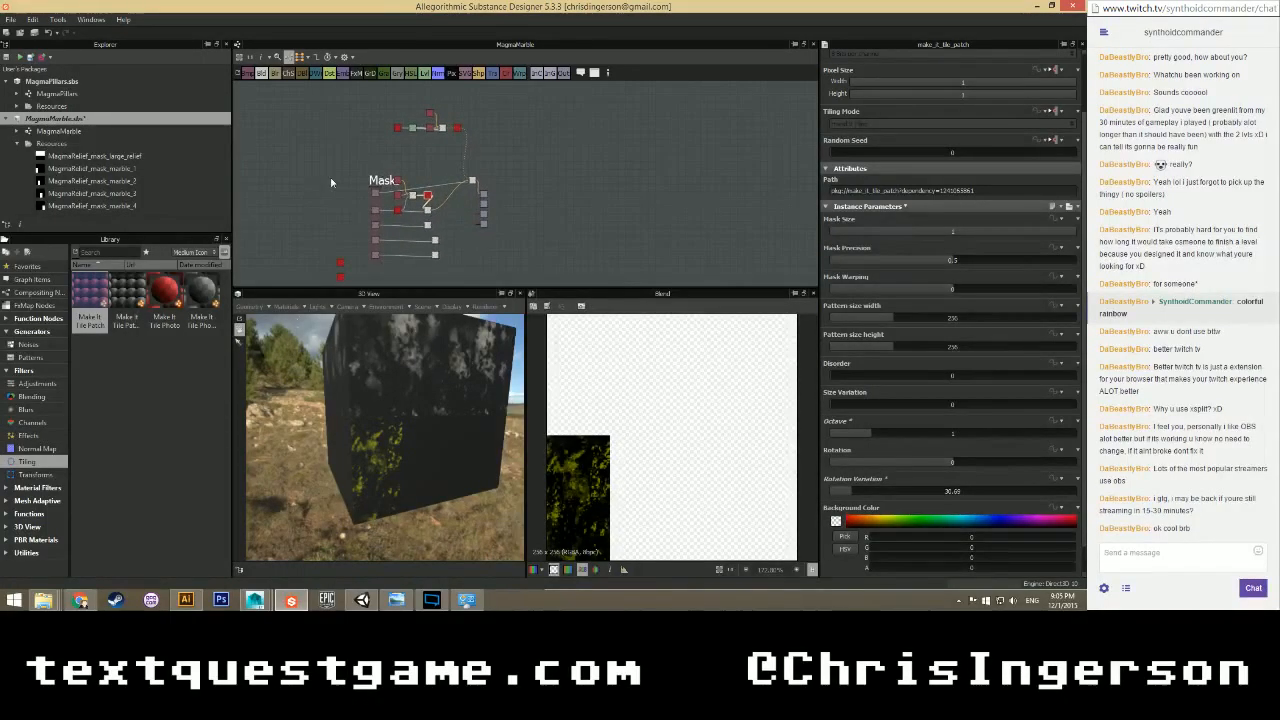
scroll(361, 200, up, 2)
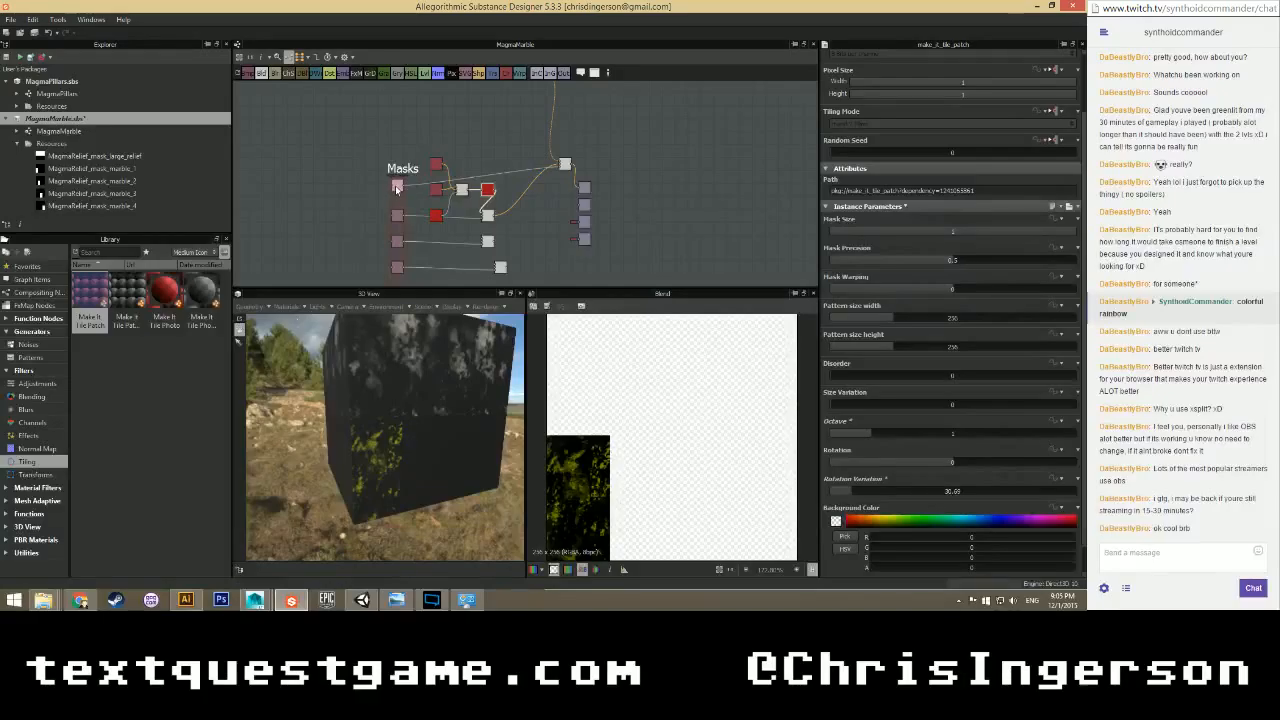
scroll(360, 207, down, 1)
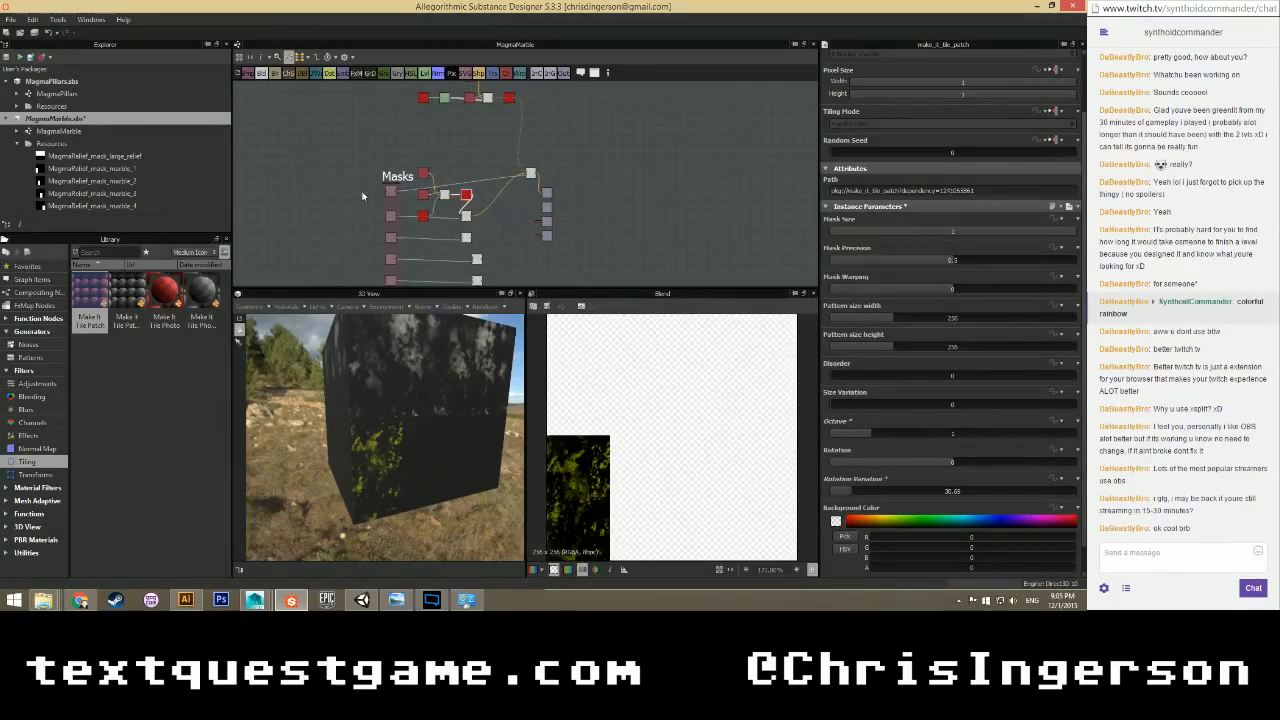
scroll(370, 258, down, 1)
drag(374, 228, 321, 258)
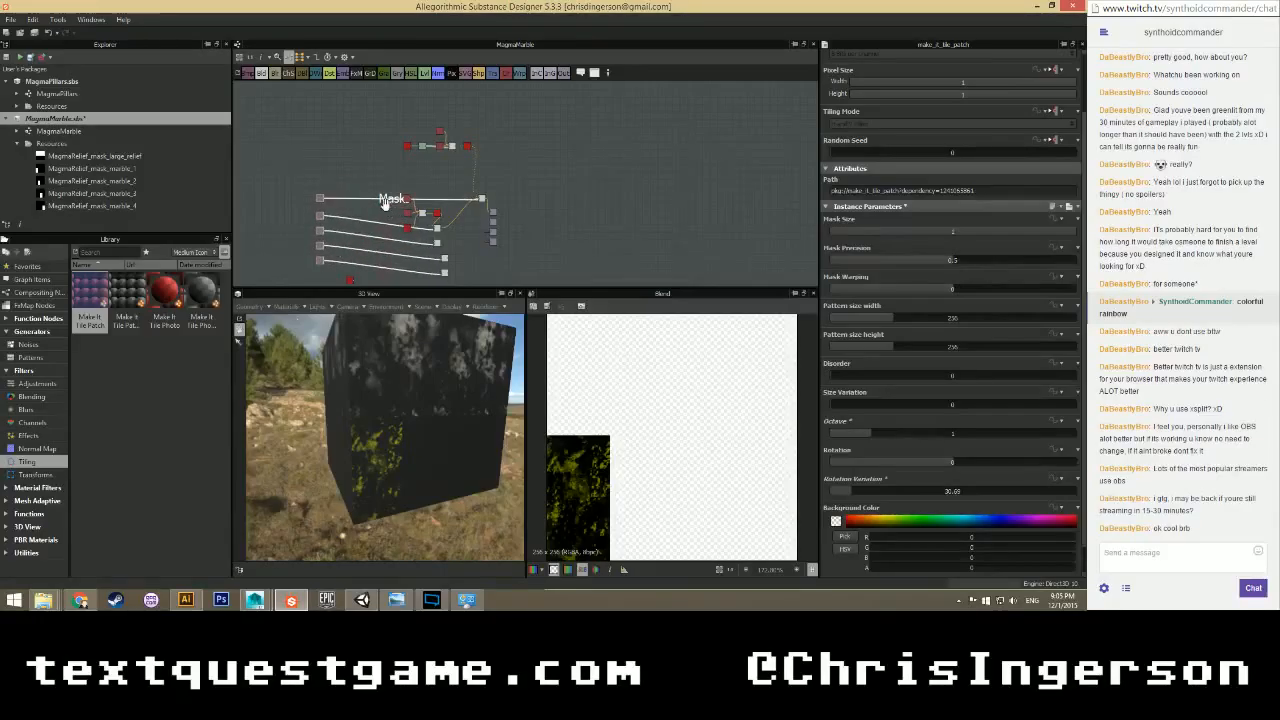
click(385, 202)
scroll(378, 200, up, 5)
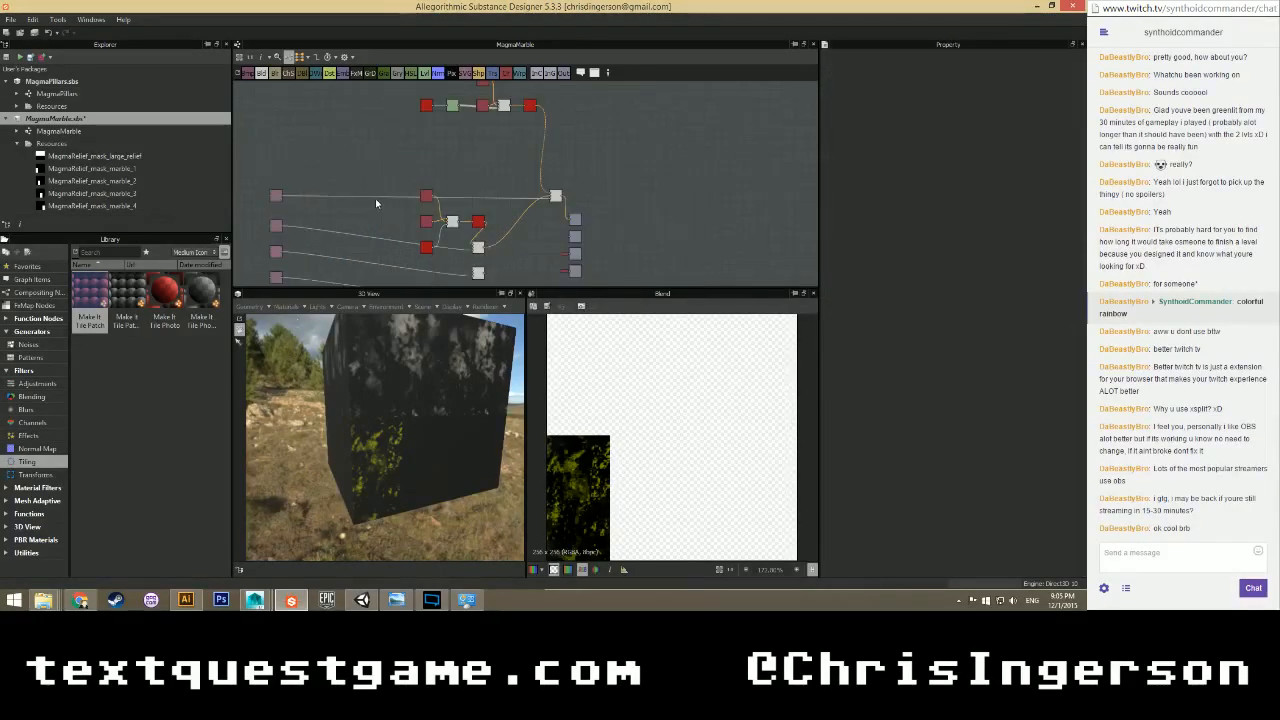
Reposition the top-left mask nodes higher in the graph.
middle_drag(283, 184, 354, 184)
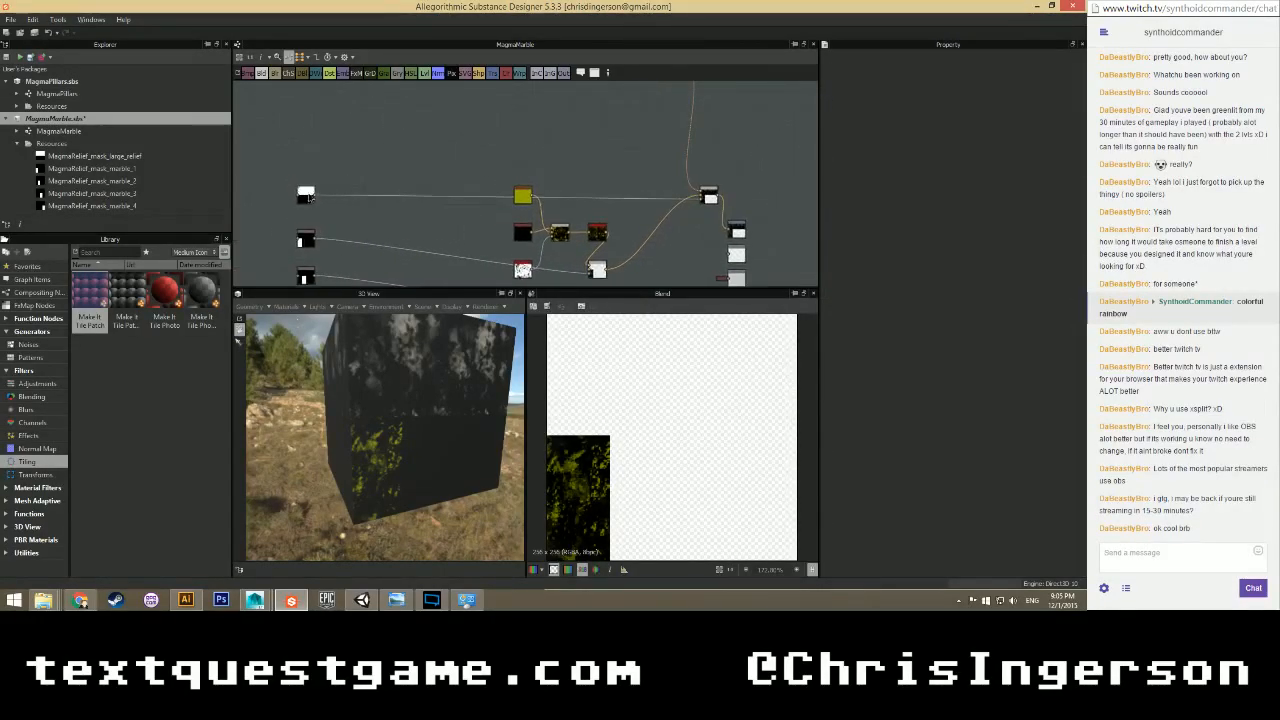
drag(307, 200, 392, 109)
middle_drag(392, 109, 360, 159)
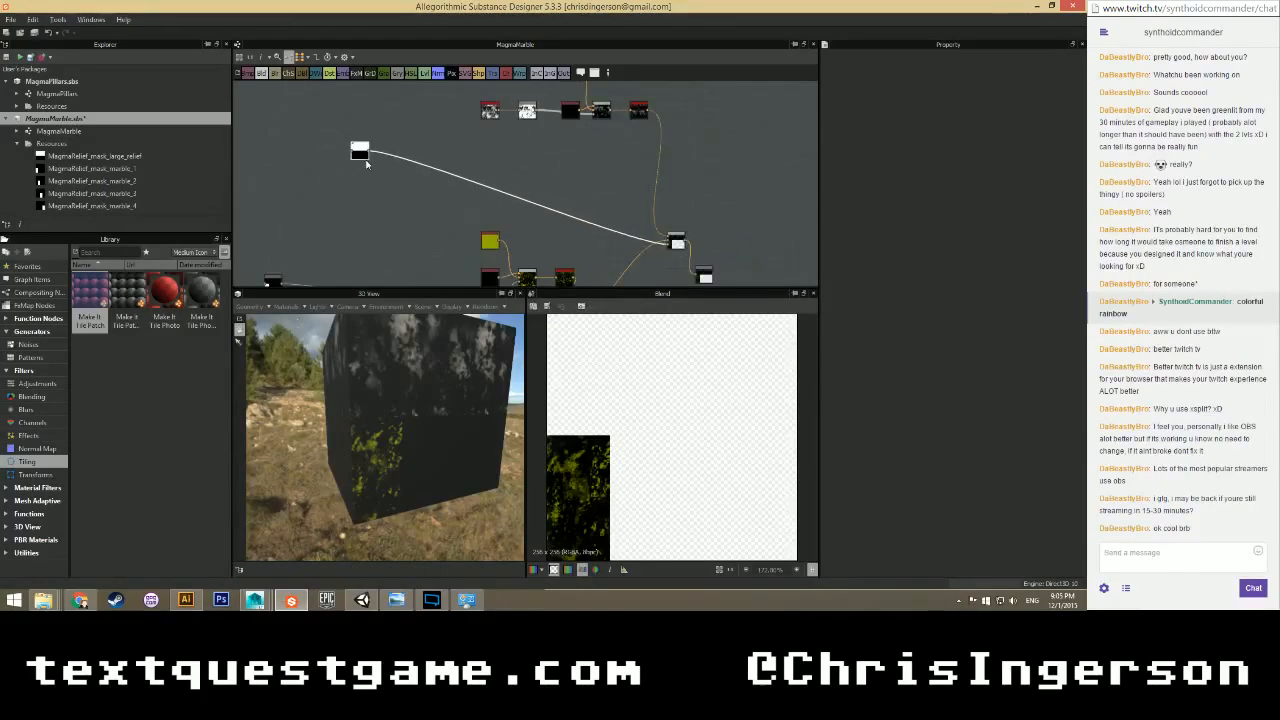
middle_drag(451, 217, 434, 128)
drag(255, 192, 254, 148)
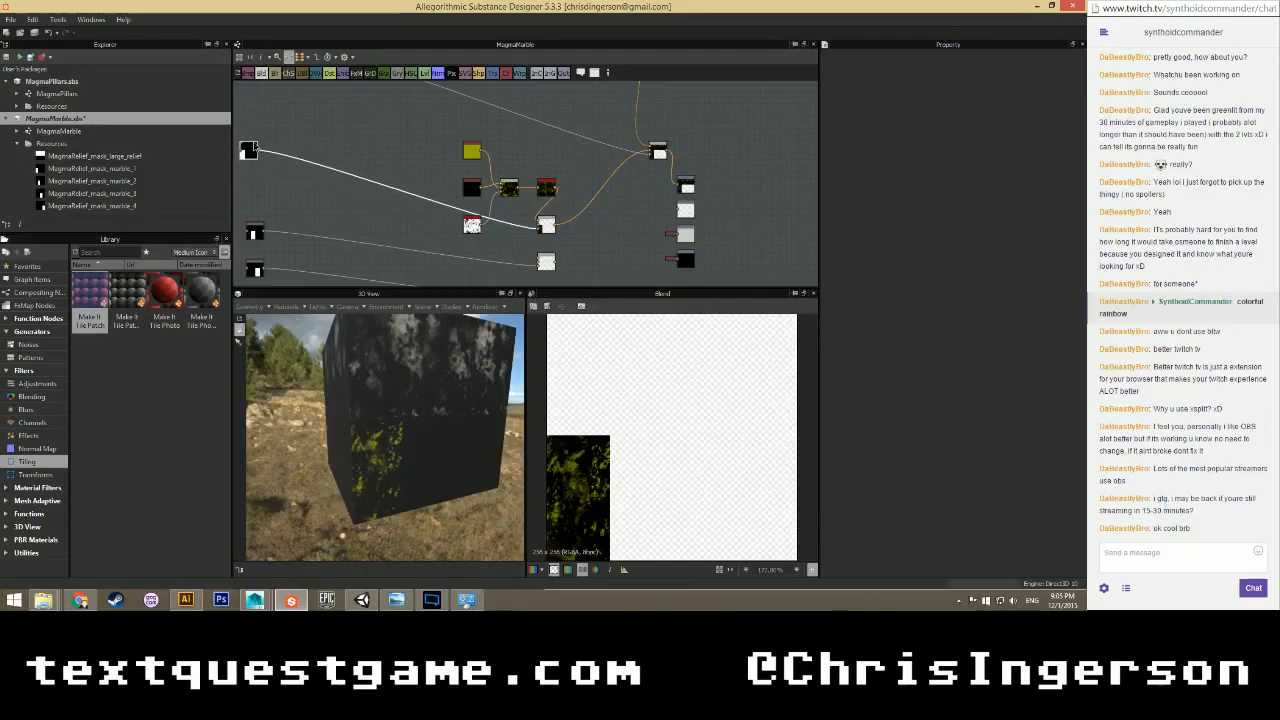
Shift the yellow, black, noise and Blend layer nodes right and place a mask node beside them.
drag(447, 138, 388, 193)
drag(381, 187, 473, 187)
scroll(420, 190, down, 1)
drag(340, 144, 346, 191)
scroll(389, 192, down, 2)
middle_drag(428, 186, 494, 166)
scroll(418, 184, up, 2)
scroll(417, 181, up, 1)
Move the three lower mask nodes right and up, and raise the top mask node slightly.
drag(311, 173, 330, 280)
drag(328, 207, 340, 160)
scroll(384, 180, down, 1)
middle_drag(384, 195, 371, 168)
drag(316, 125, 340, 275)
click(393, 175)
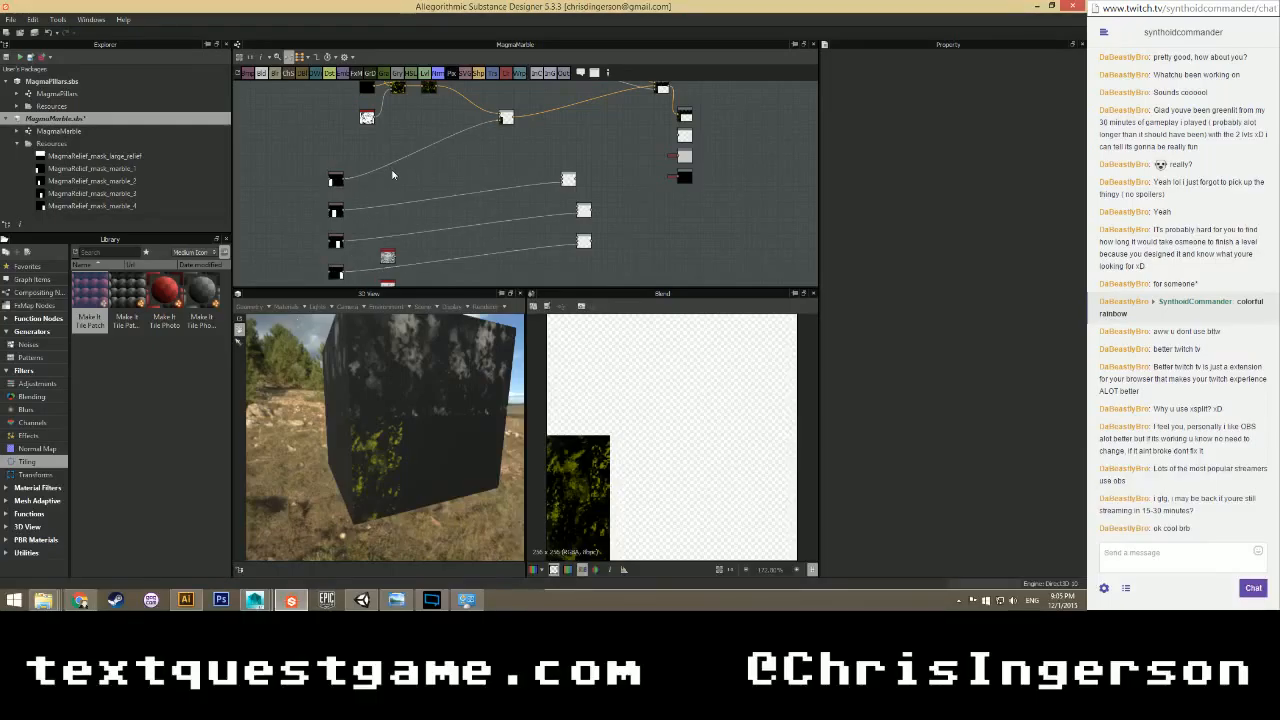
drag(341, 185, 338, 170)
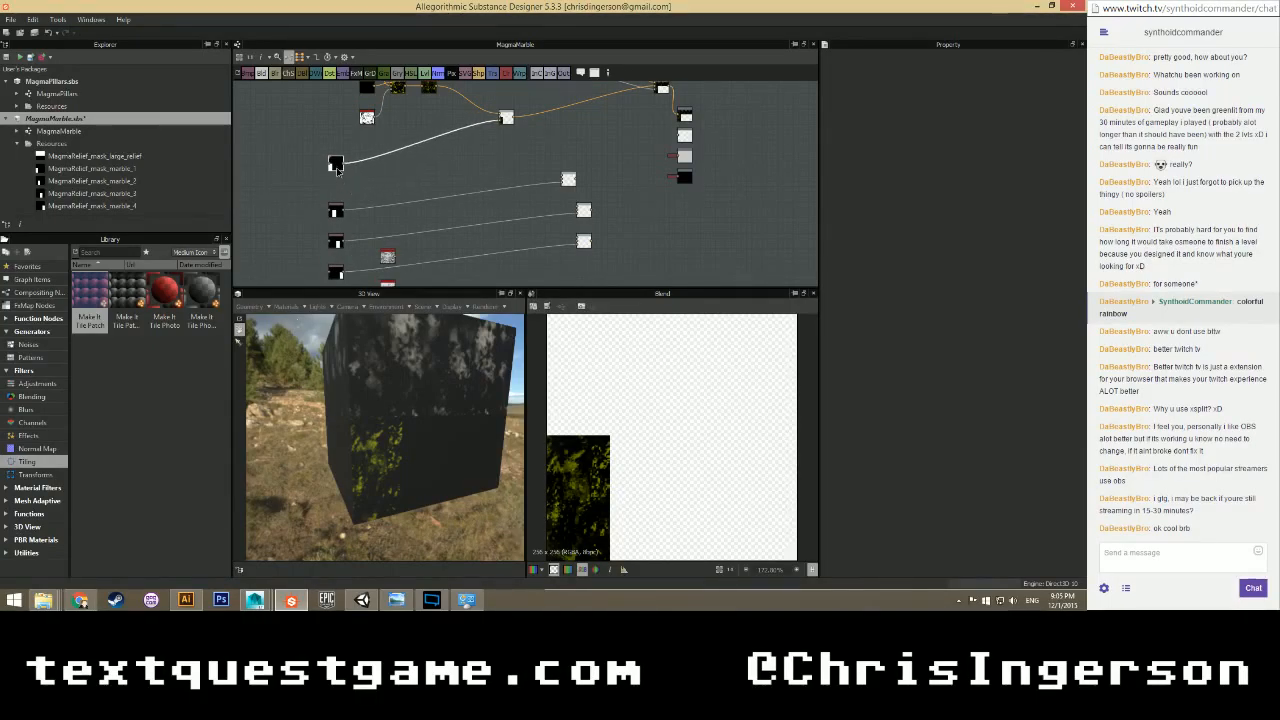
Nudge the bottom mask node down and pan to free space for new nodes.
scroll(354, 176, down, 2)
middle_drag(357, 214, 361, 175)
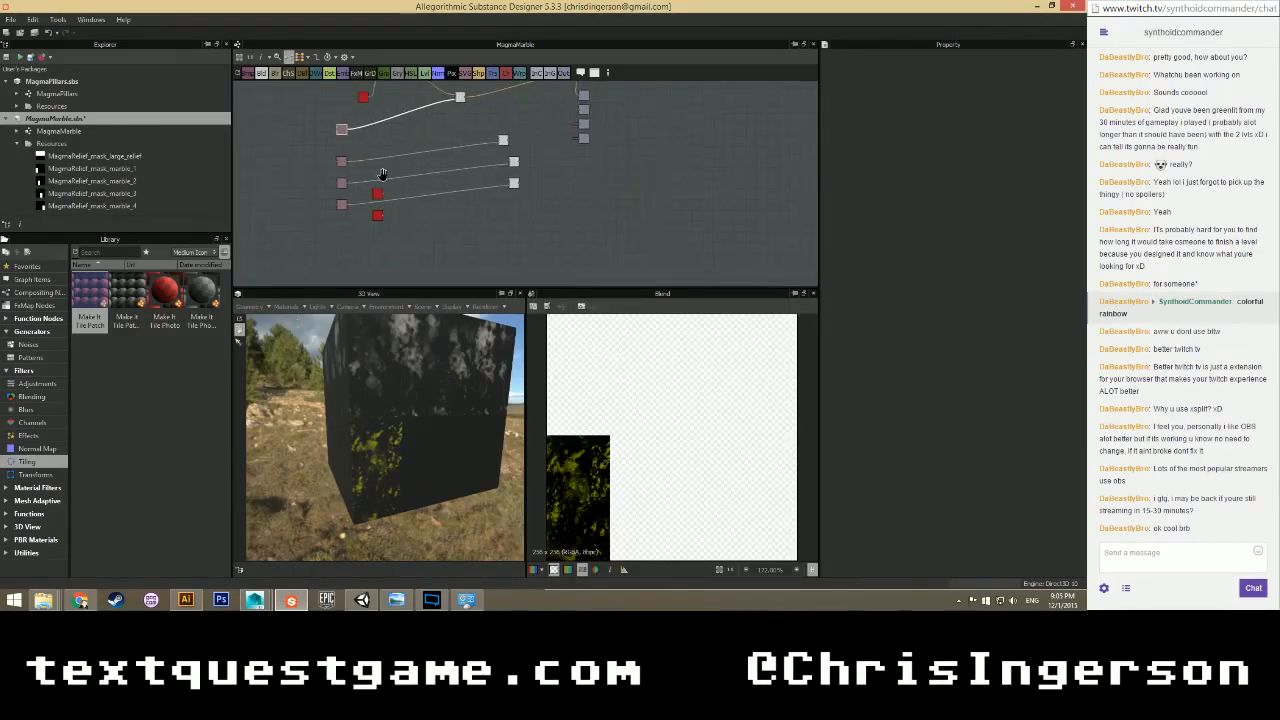
scroll(362, 176, up, 2)
drag(311, 146, 337, 285)
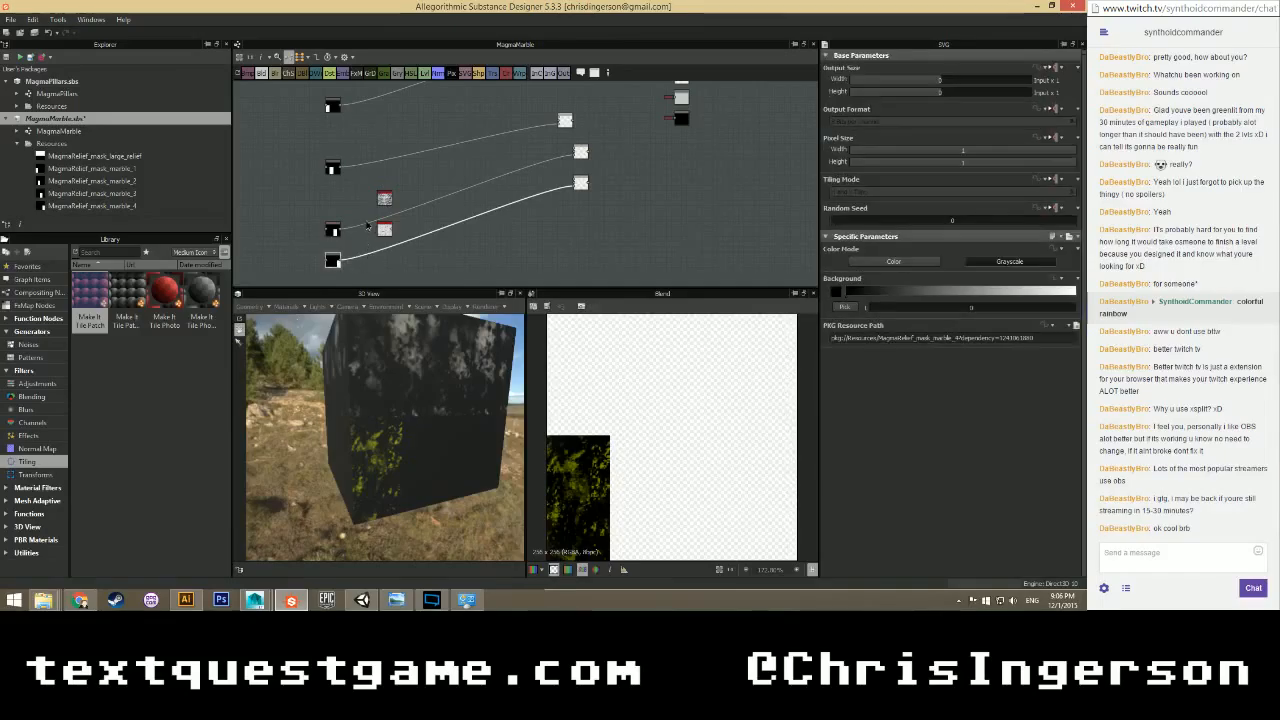
middle_drag(337, 284, 340, 205)
drag(340, 186, 340, 217)
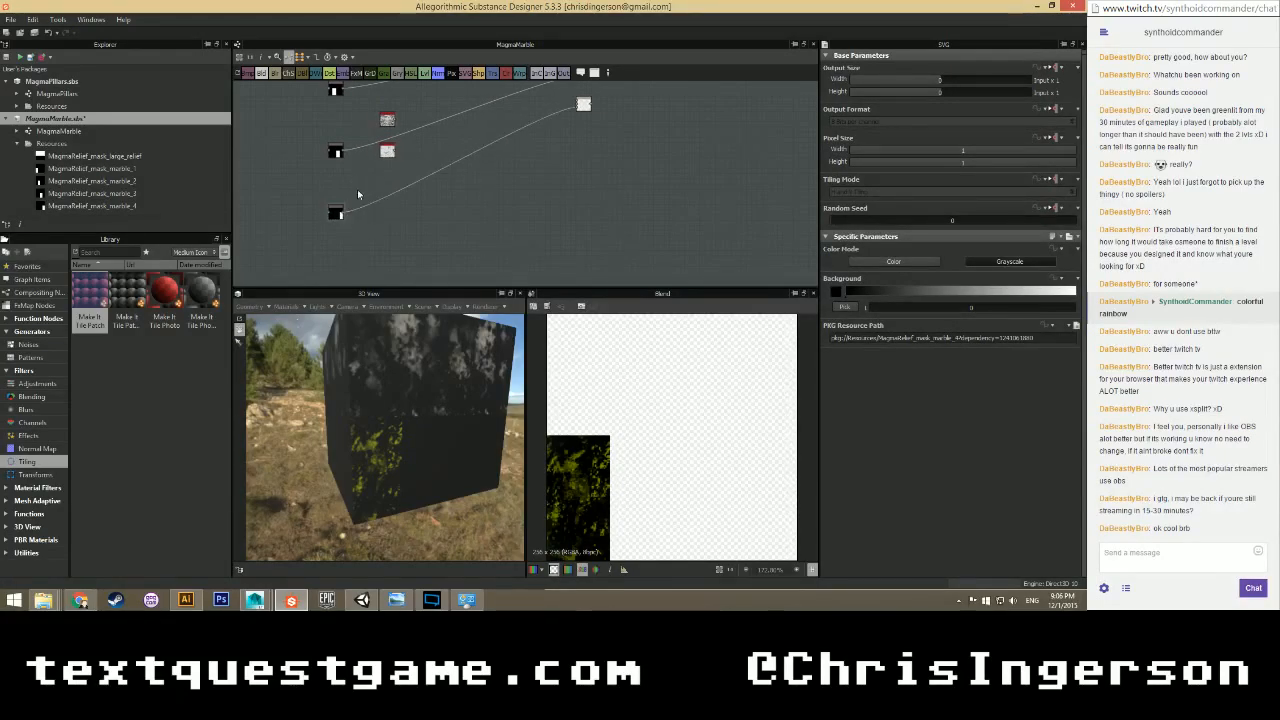
middle_drag(449, 133, 430, 266)
scroll(384, 161, up, 2)
Add a Blend node and preview the grunge bitmap and the new Blend's output.
right_click(384, 161)
mouse_move(415, 167)
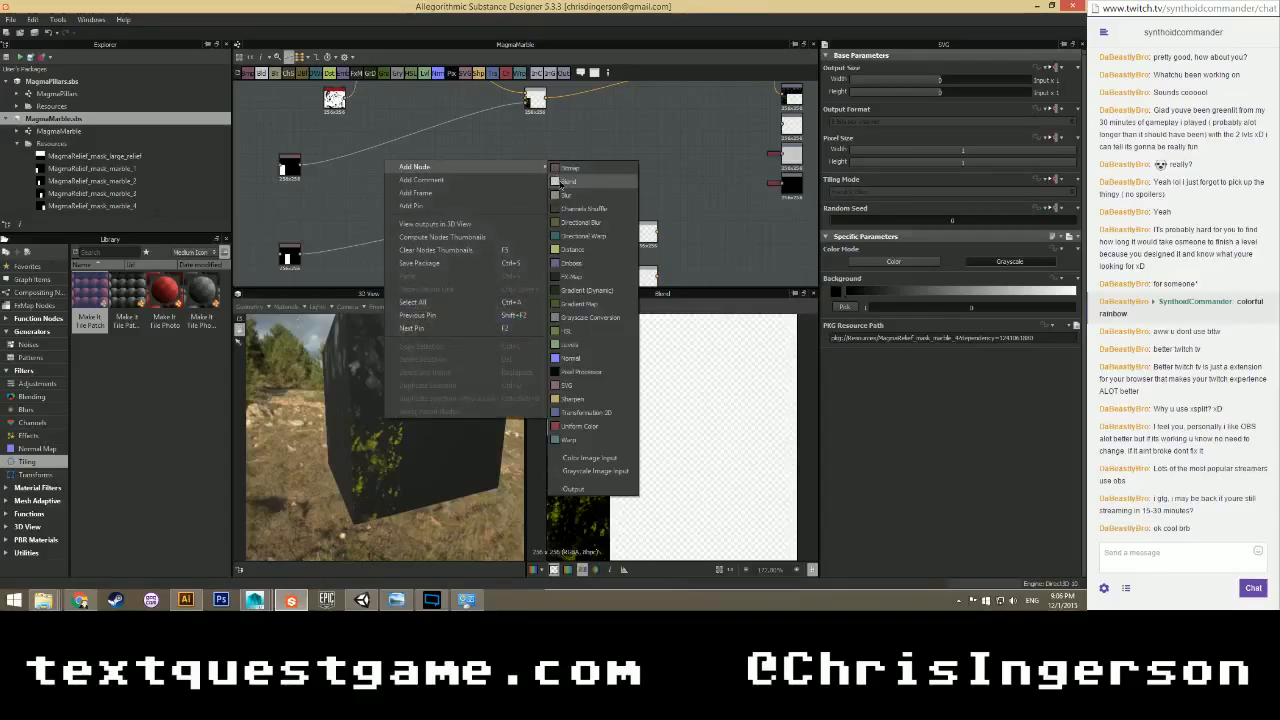
click(570, 167)
scroll(399, 200, down, 2)
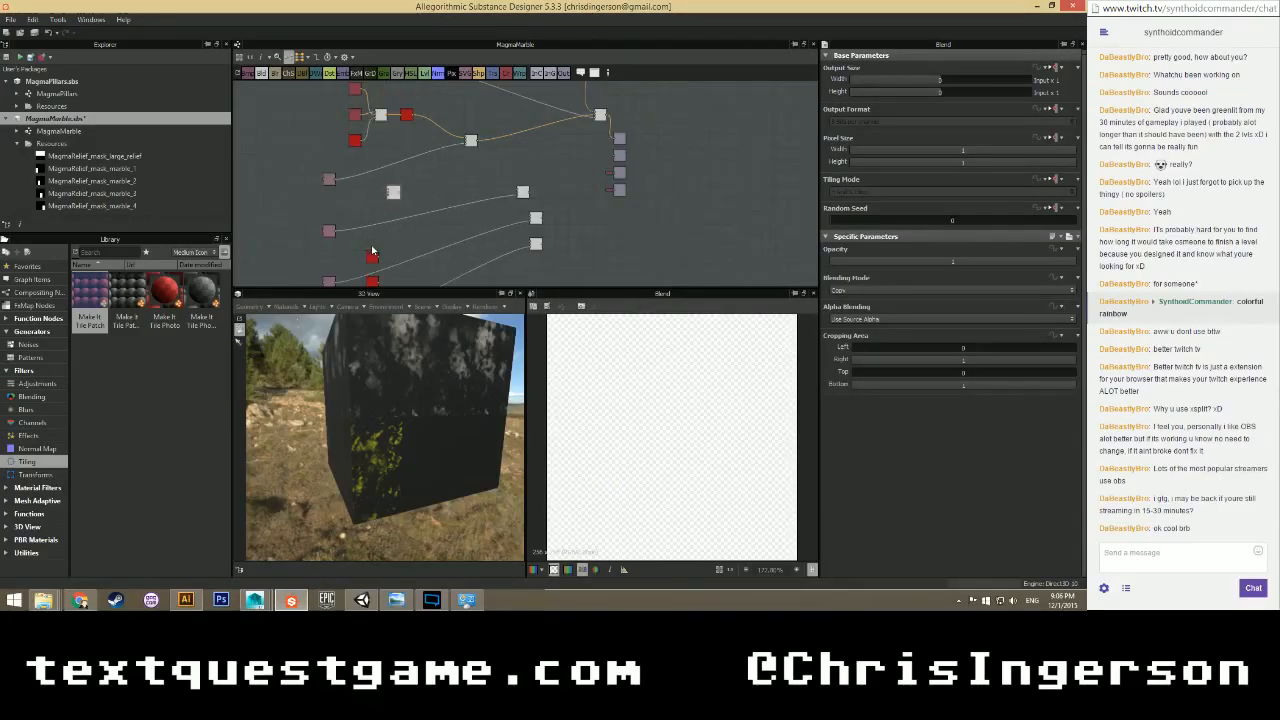
scroll(351, 208, up, 2)
double_click(355, 203)
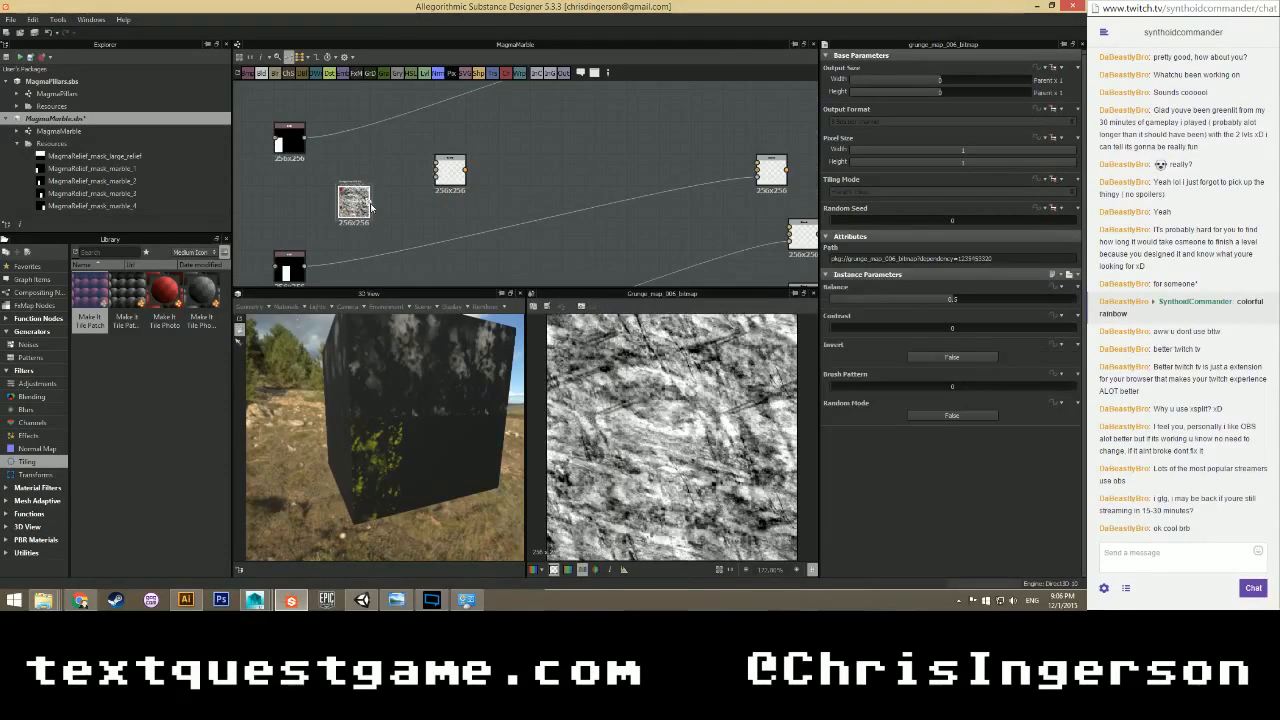
double_click(450, 172)
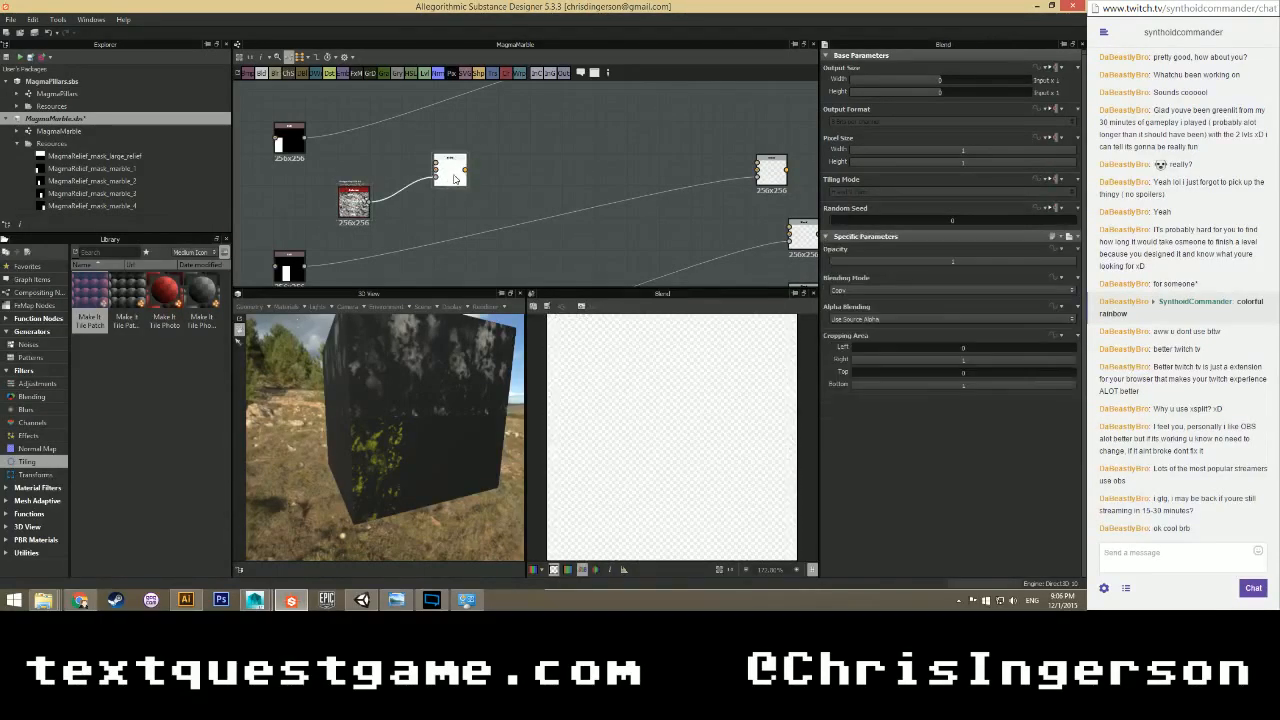
Add another Blend node plus two Uniform Color nodes to the graph.
right_click(378, 153)
mouse_move(452, 162)
click(568, 174)
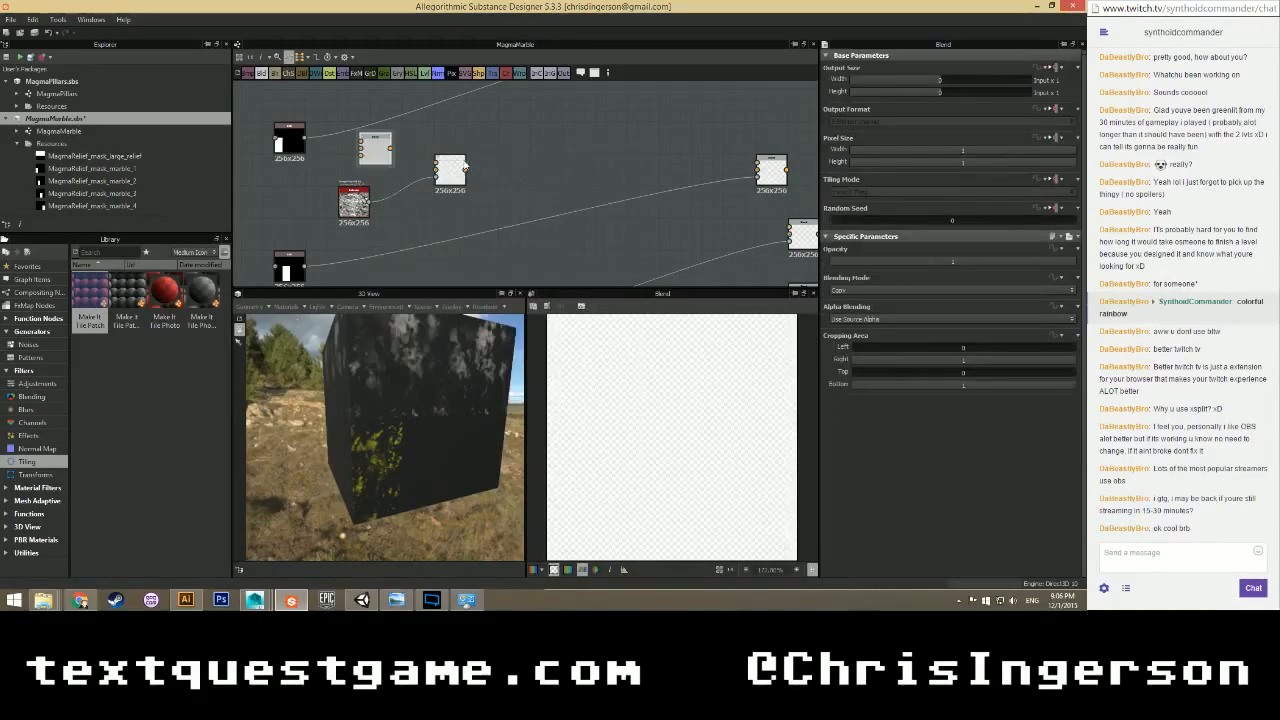
right_click(365, 153)
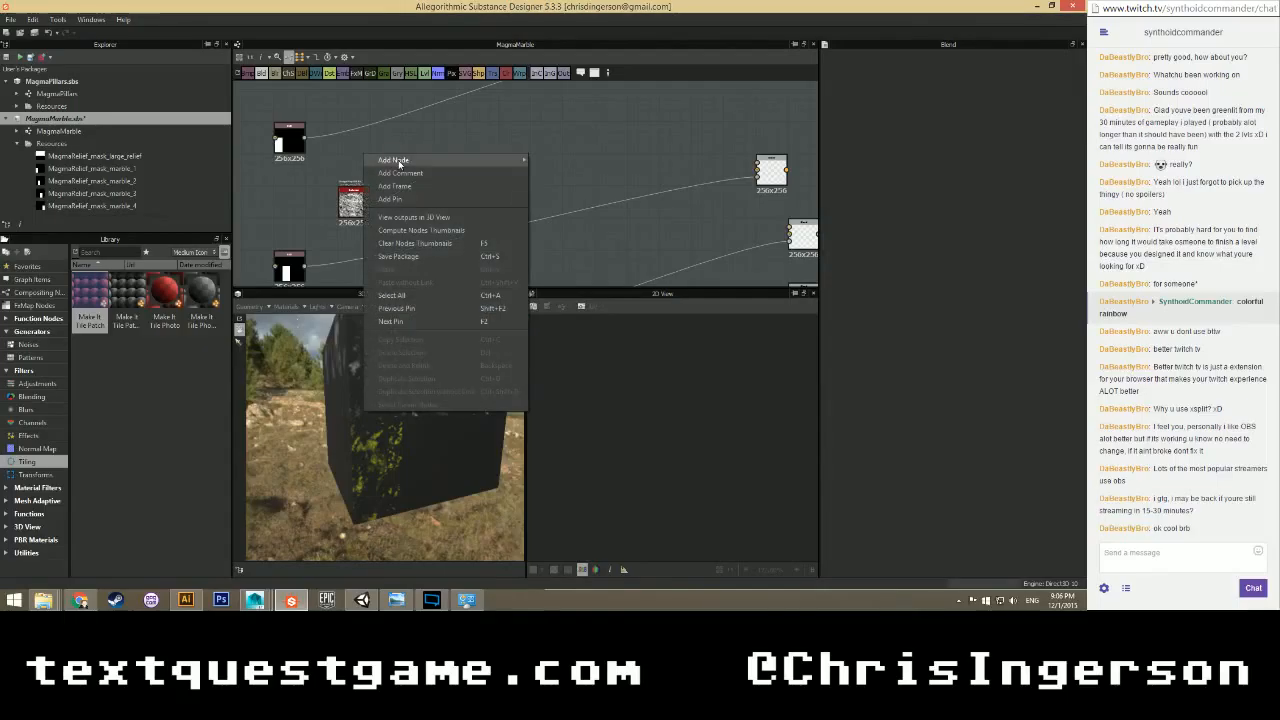
mouse_move(450, 160)
click(560, 419)
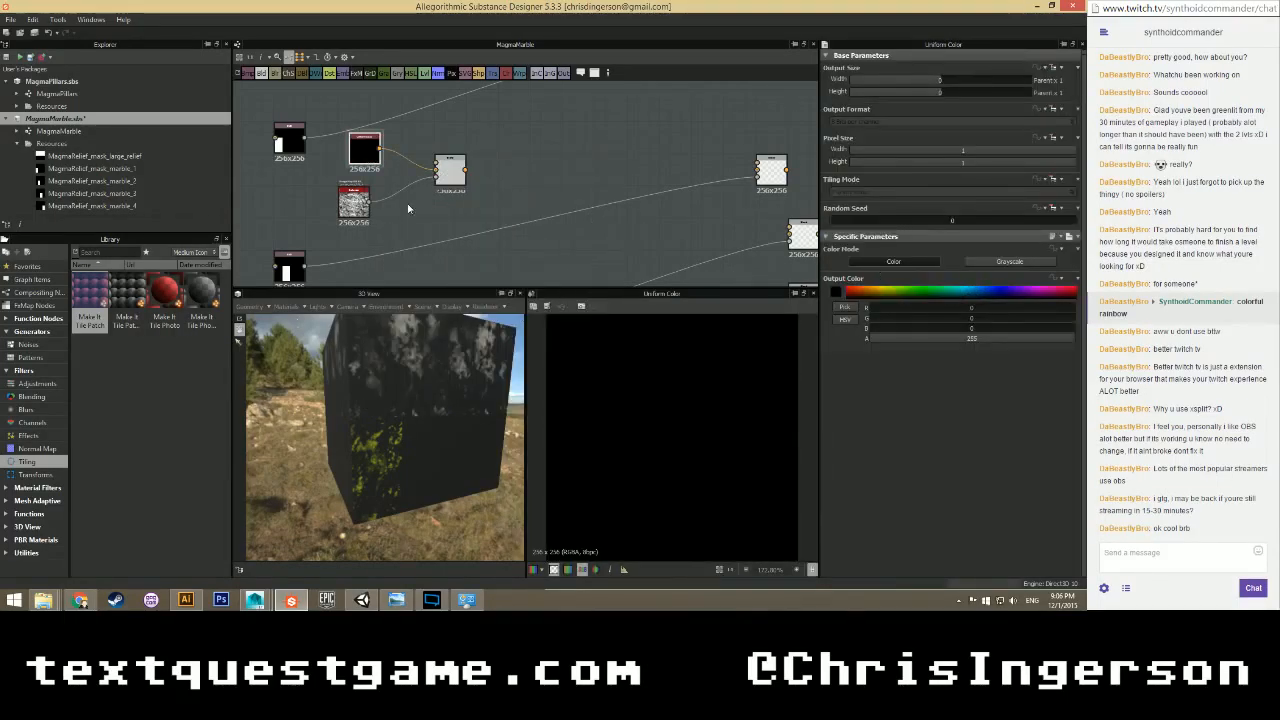
right_click(412, 207)
mouse_move(435, 214)
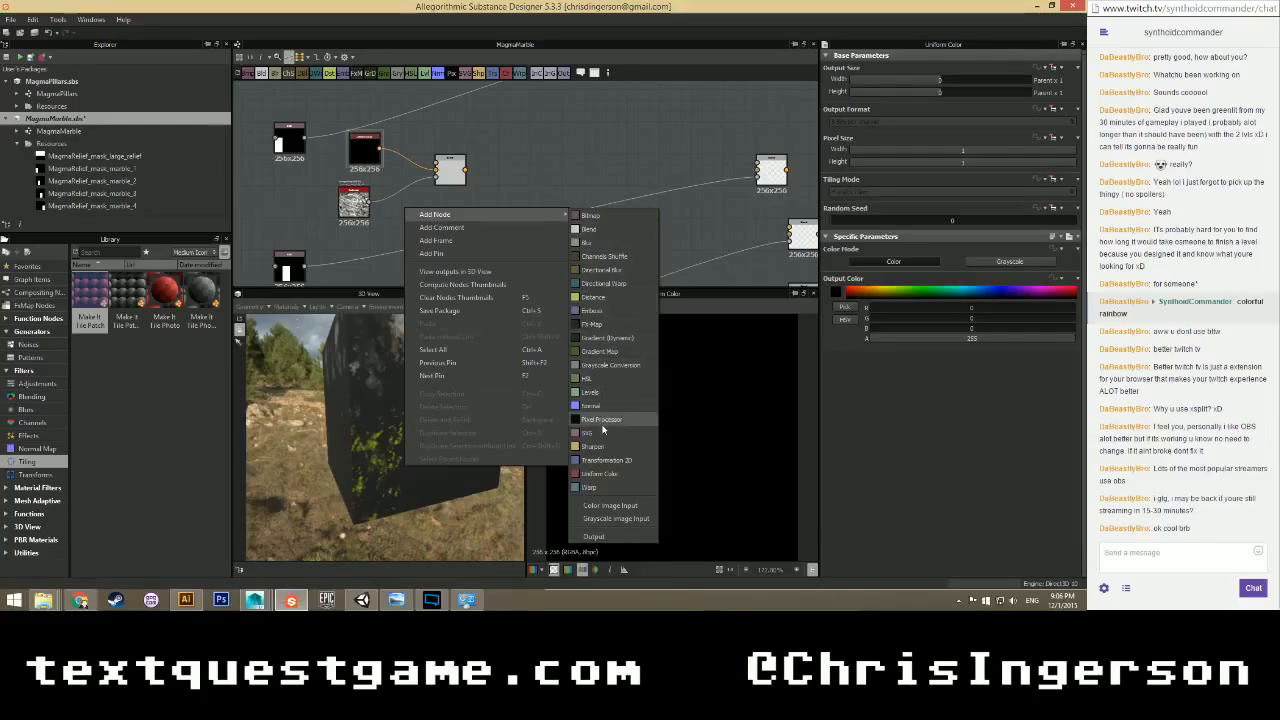
click(600, 473)
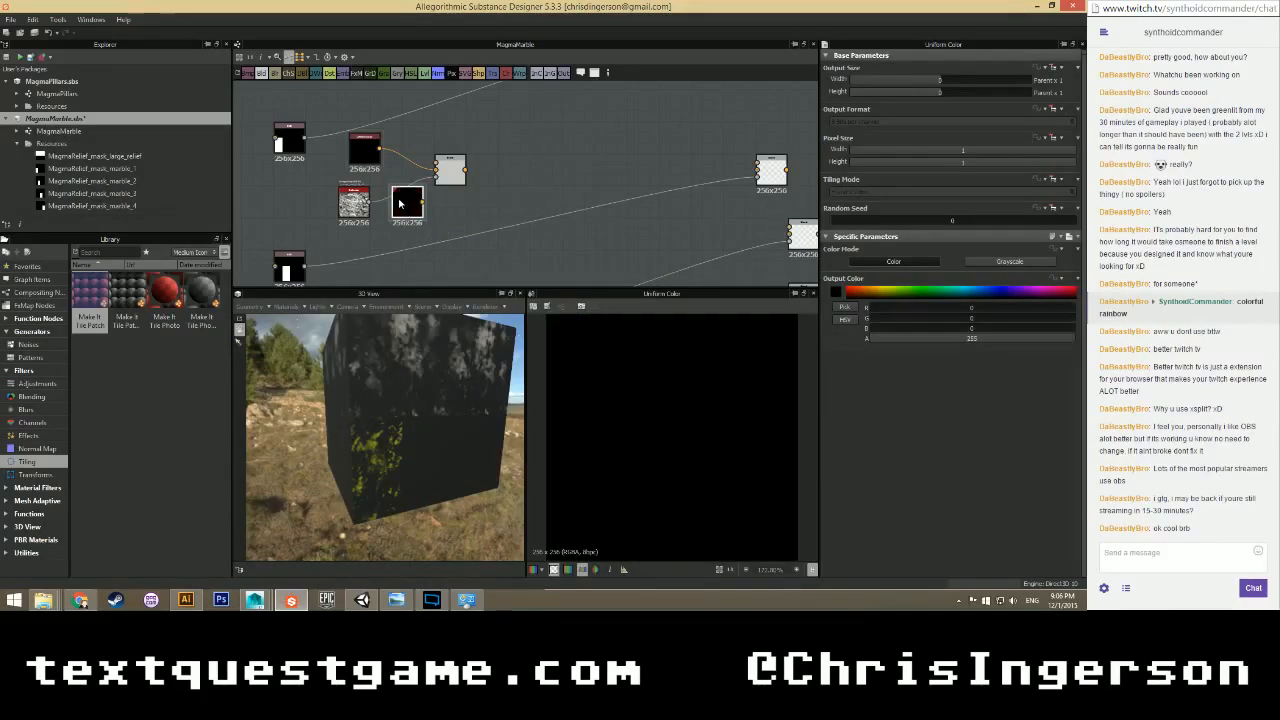
Wire the black Uniform Color into the Blend and set the middle colour node to pure red.
drag(399, 204, 422, 141)
drag(354, 203, 377, 236)
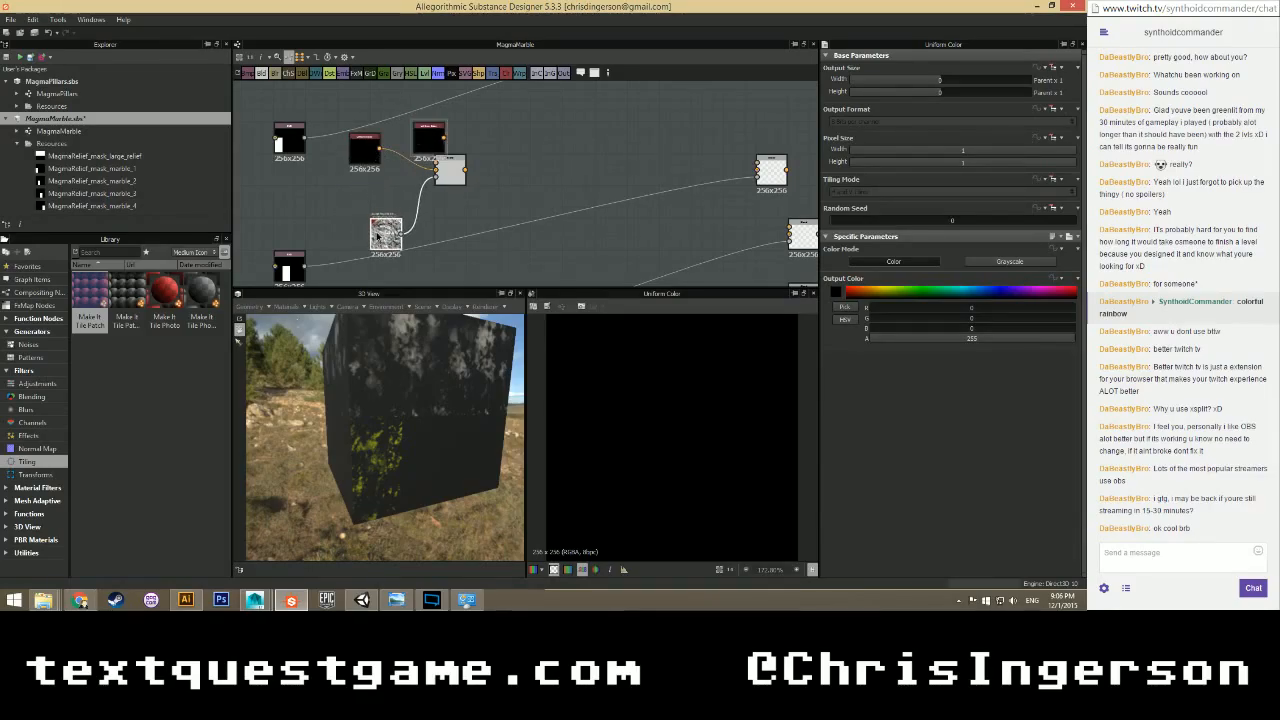
drag(363, 148, 380, 108)
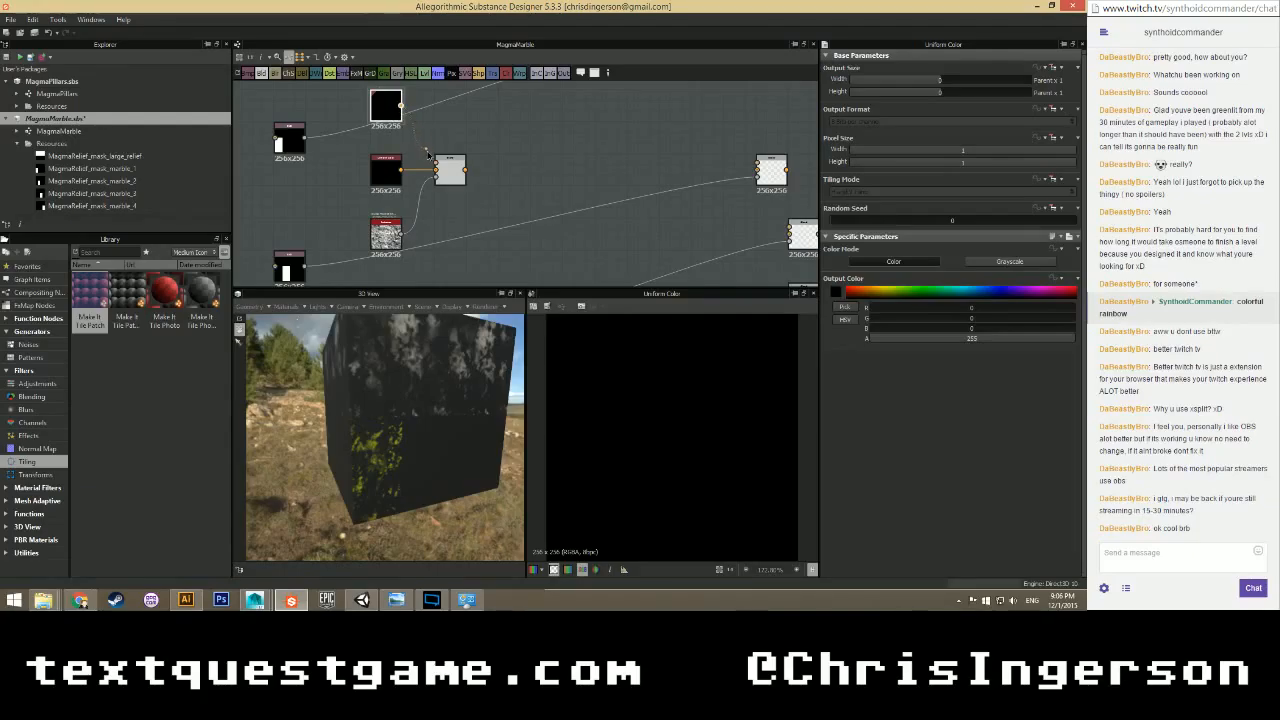
click(382, 178)
double_click(448, 176)
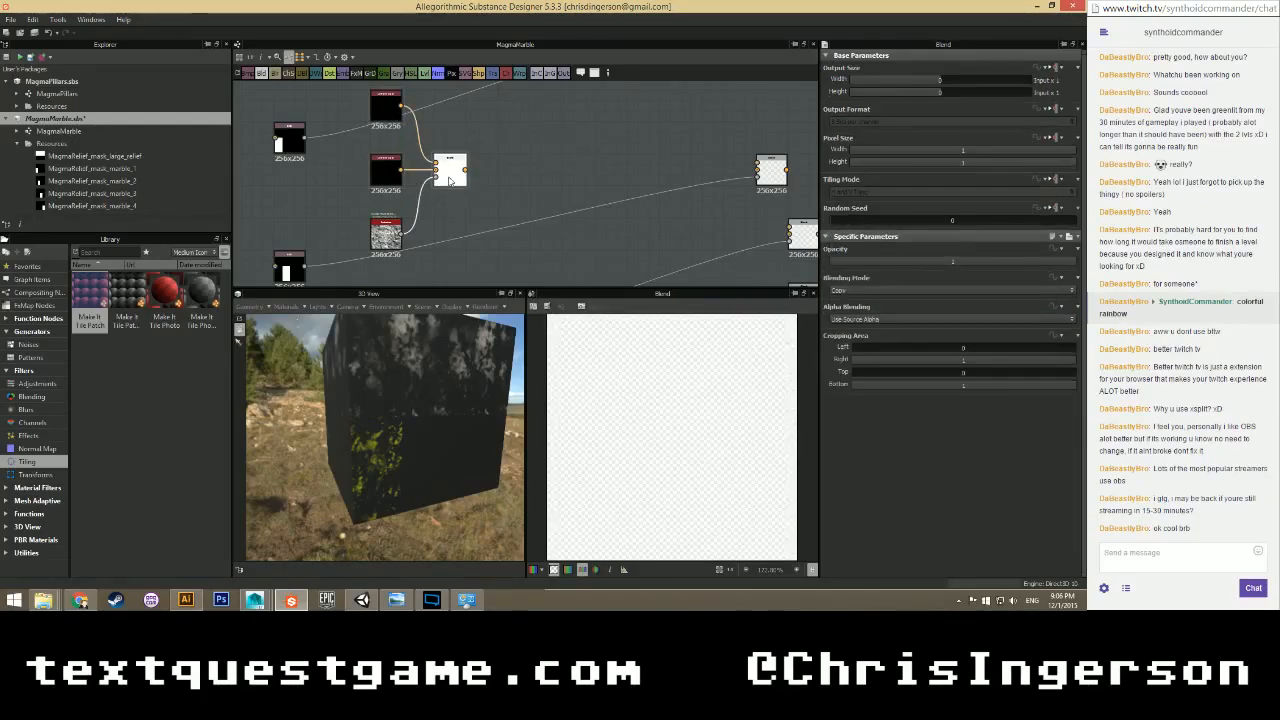
click(387, 176)
click(849, 290)
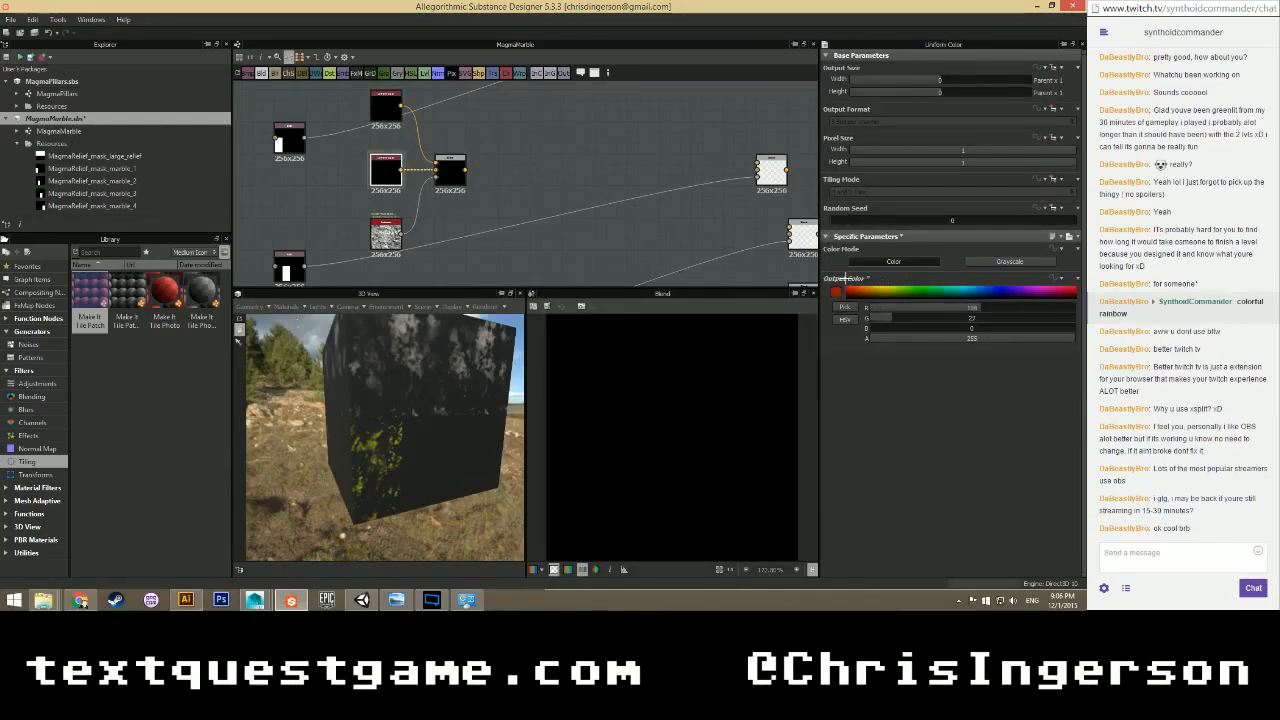
Rearrange the graph so the black colour node sits above the yellow node.
scroll(475, 171, down, 2)
middle_drag(496, 136, 474, 231)
scroll(440, 180, up, 3)
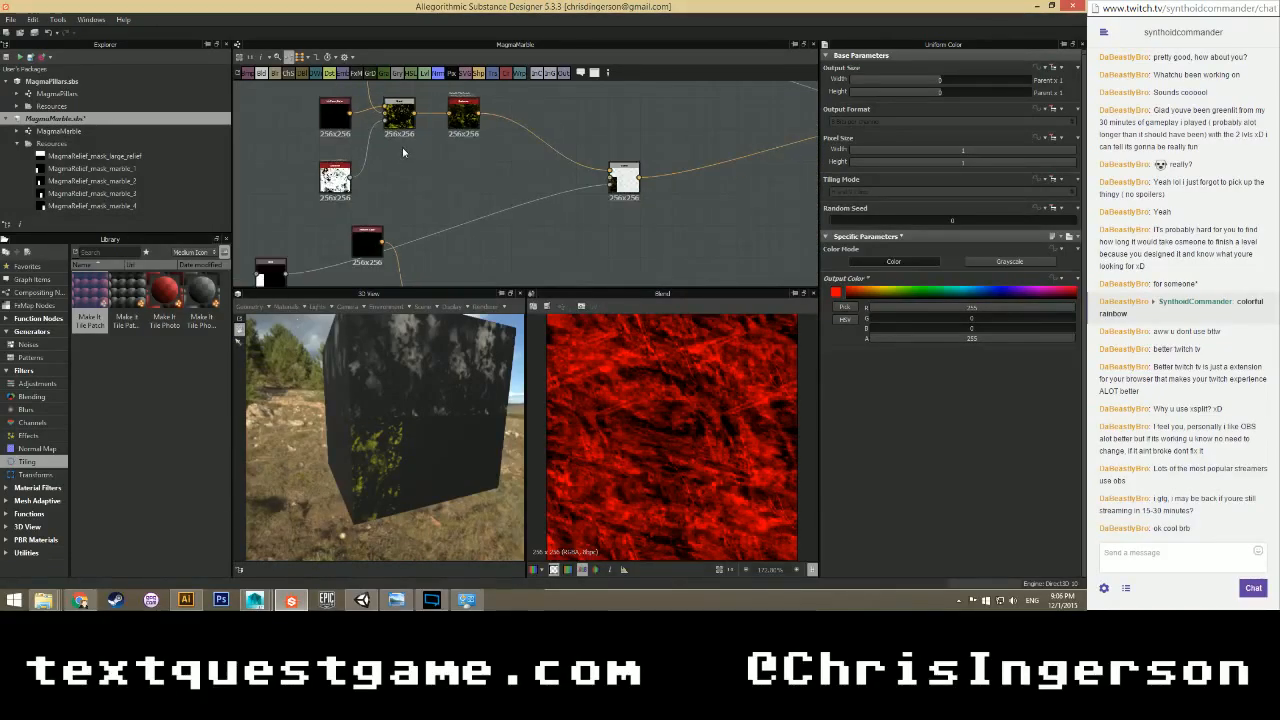
middle_drag(402, 147, 443, 202)
scroll(443, 202, down, 2)
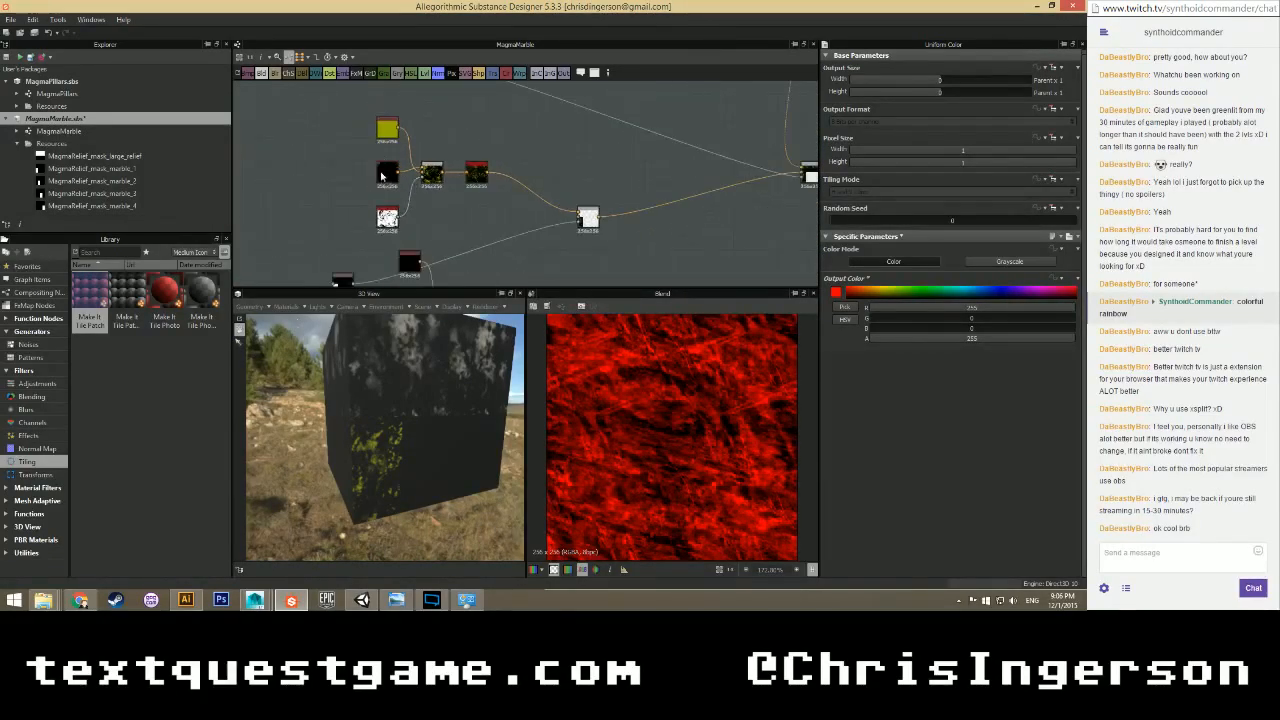
mouse_move(390, 176)
mouse_down()
mouse_move(434, 131)
mouse_move(392, 172)
mouse_up()
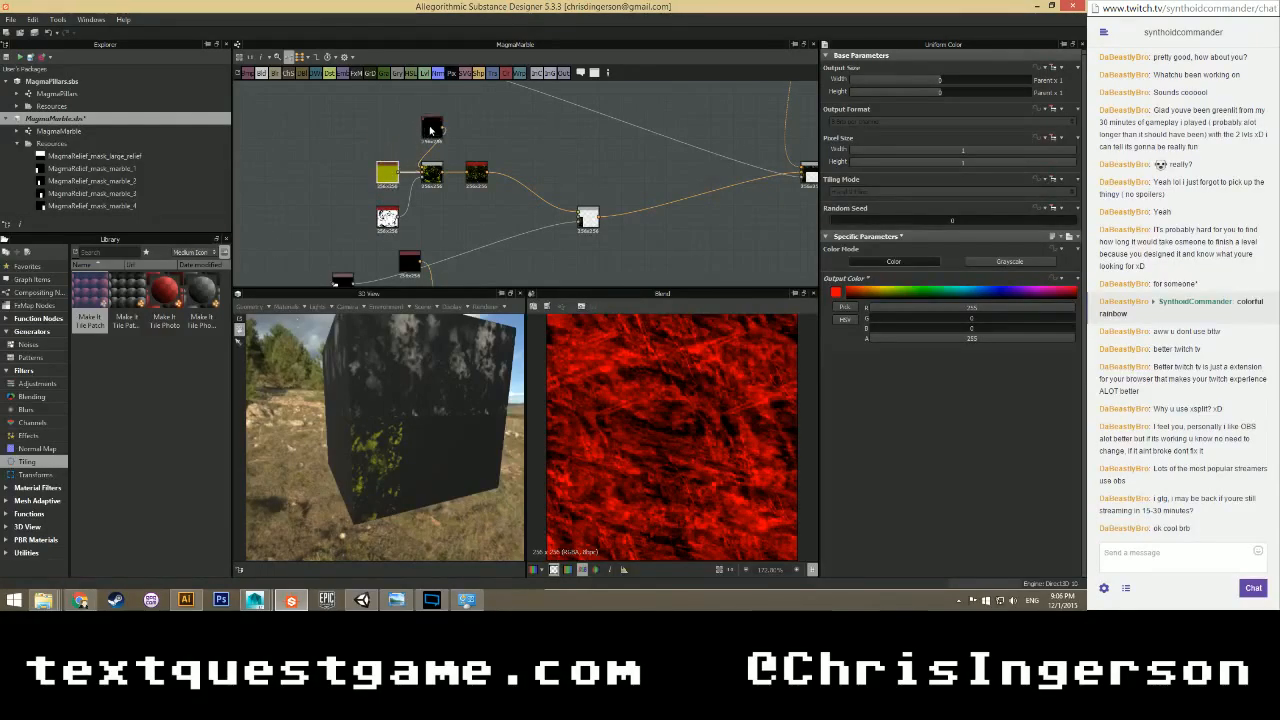
drag(432, 128, 388, 128)
Swap the black and red inputs of the Blend node.
scroll(440, 215, down, 1)
middle_drag(442, 218, 414, 142)
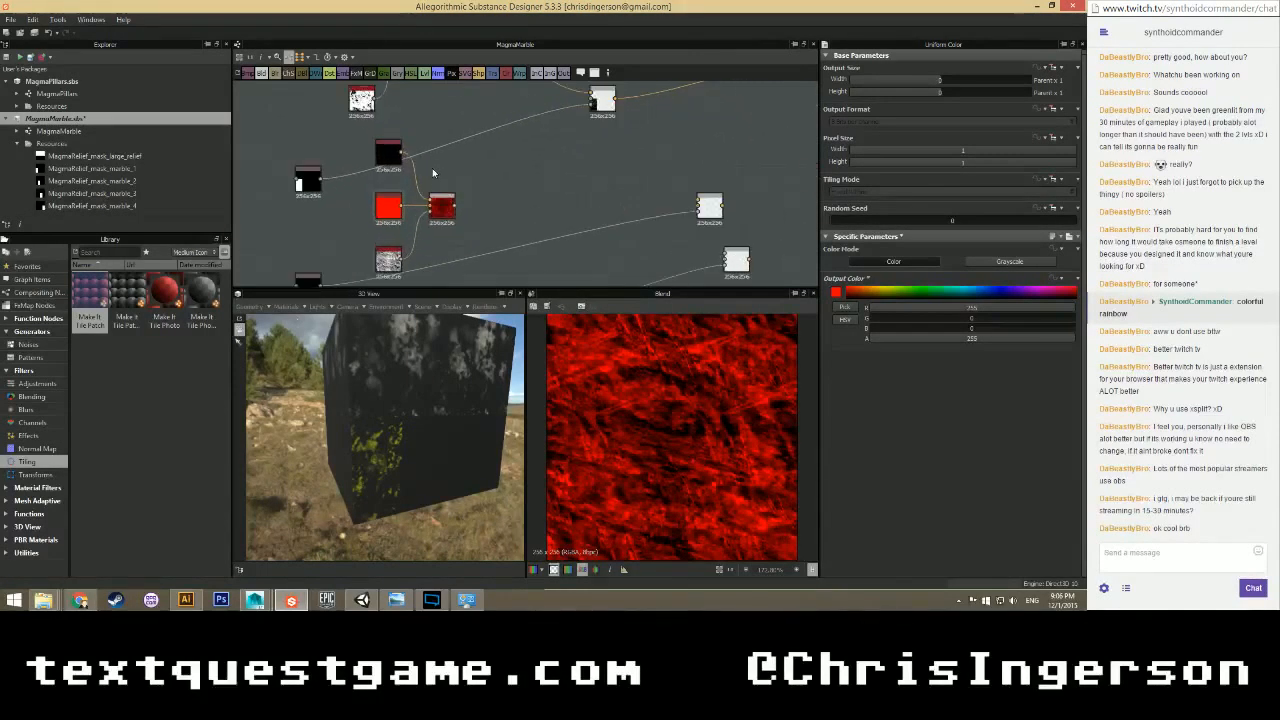
scroll(418, 146, down, 1)
scroll(432, 188, up, 5)
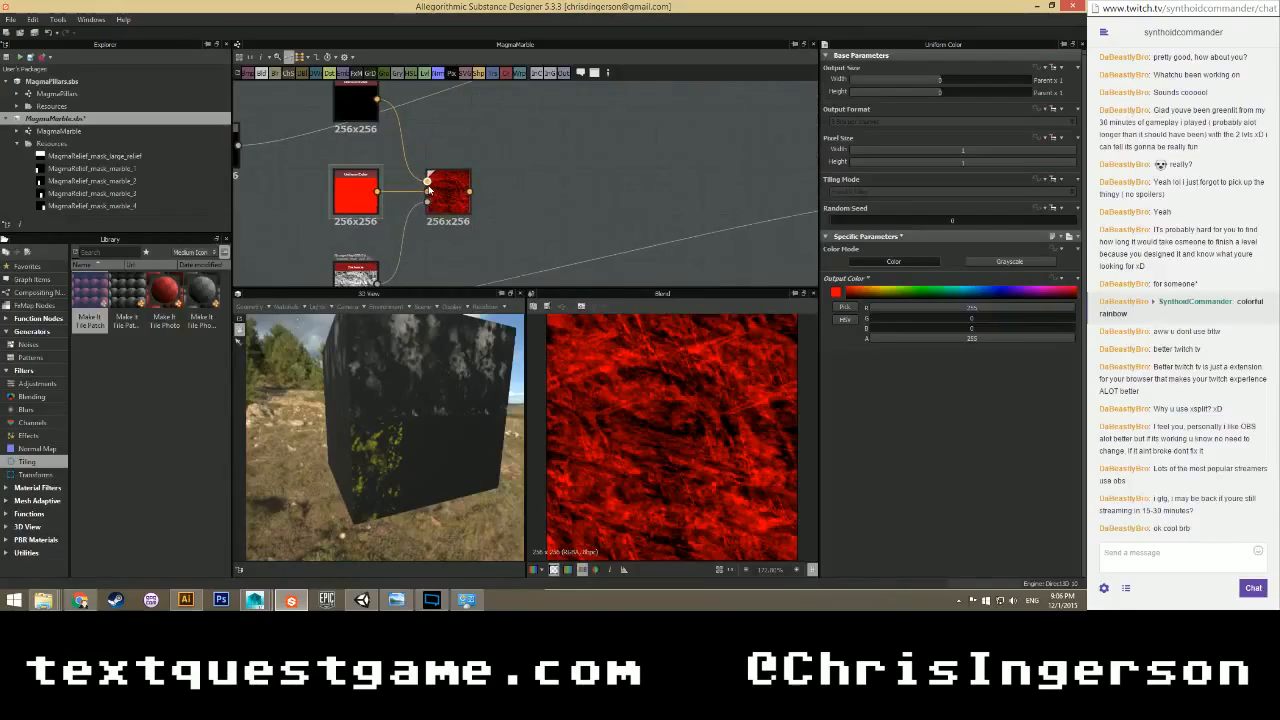
scroll(446, 150, down, 3)
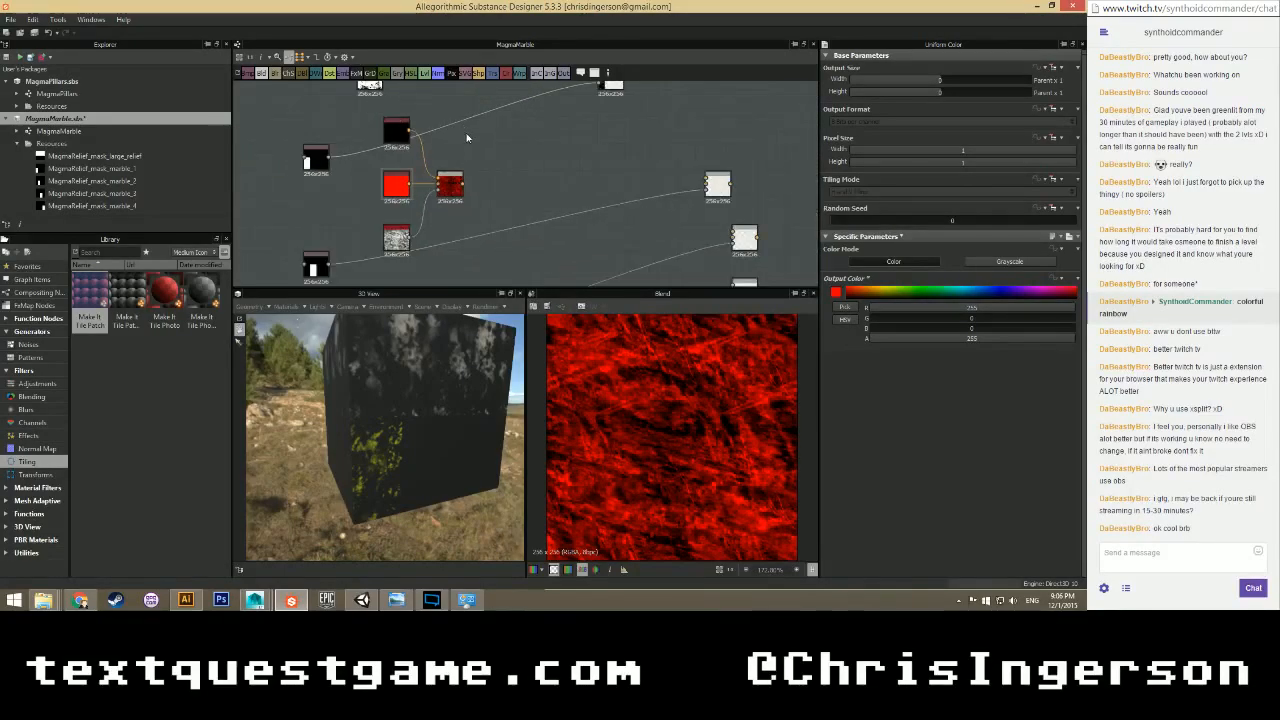
scroll(488, 206, up, 3)
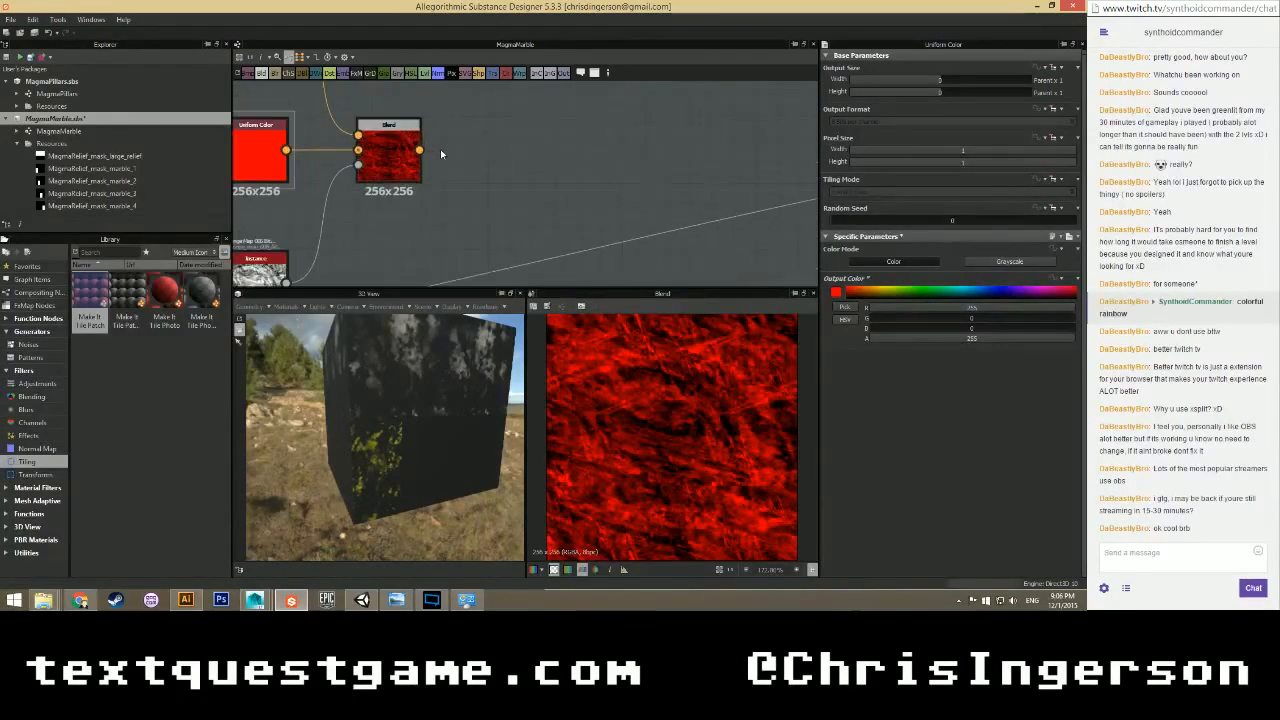
middle_drag(405, 227, 490, 215)
scroll(490, 215, down, 3)
drag(422, 97, 464, 168)
Plug the grunge map into the Blend's opacity and raise its Contrast to 0.67.
middle_drag(600, 210, 555, 169)
drag(378, 211, 419, 145)
click(360, 212)
drag(928, 329, 994, 336)
Try Invert and a Brush Pattern of 0.23 on the grunge map, then revert both.
click(436, 137)
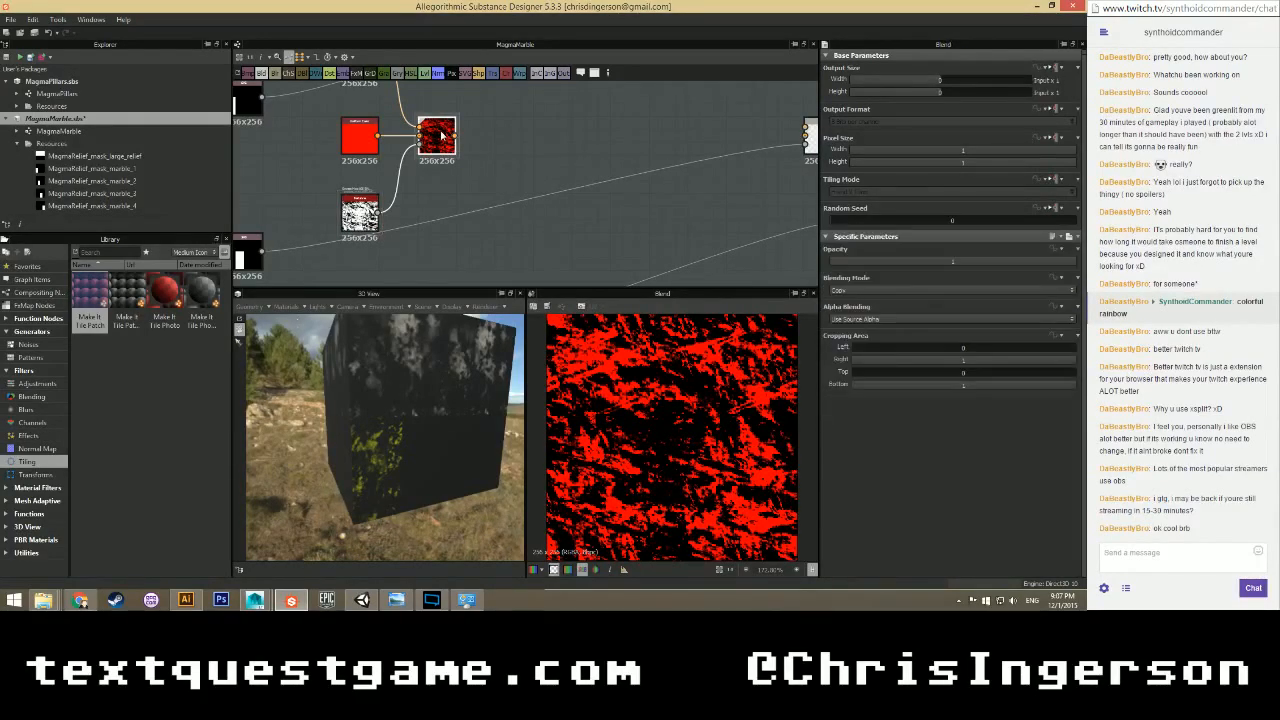
click(359, 211)
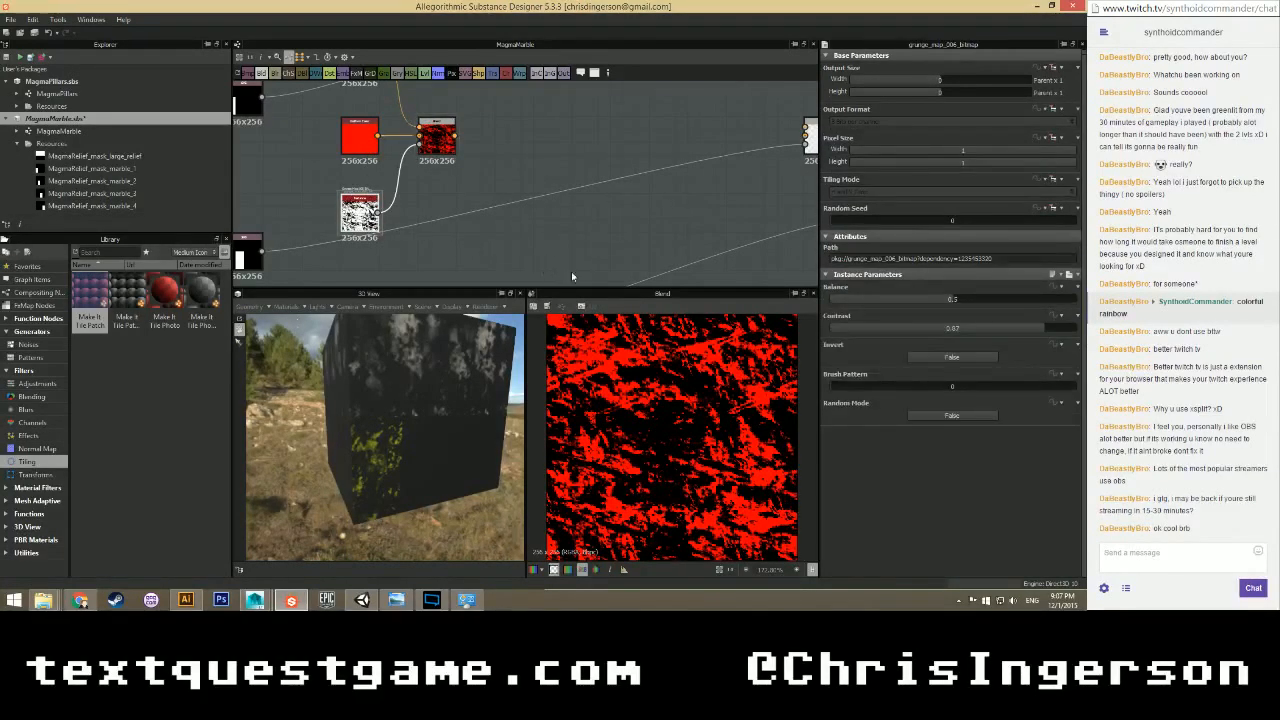
click(924, 355)
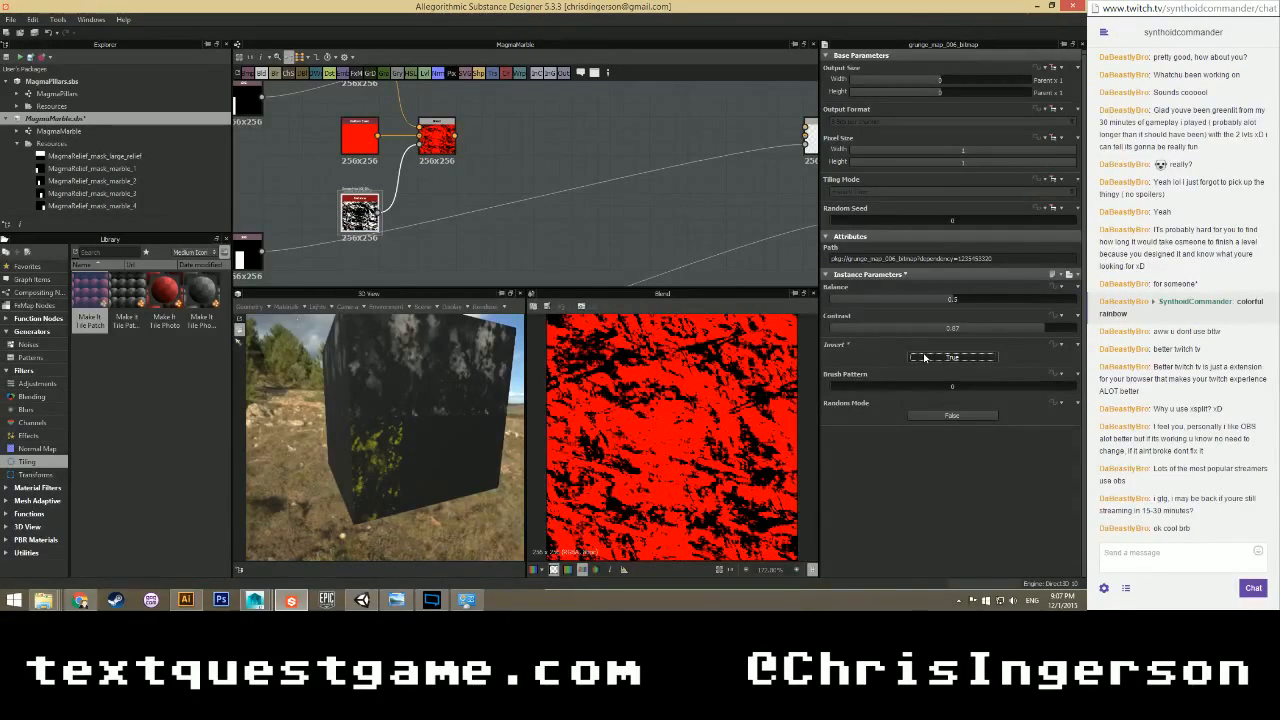
click(924, 357)
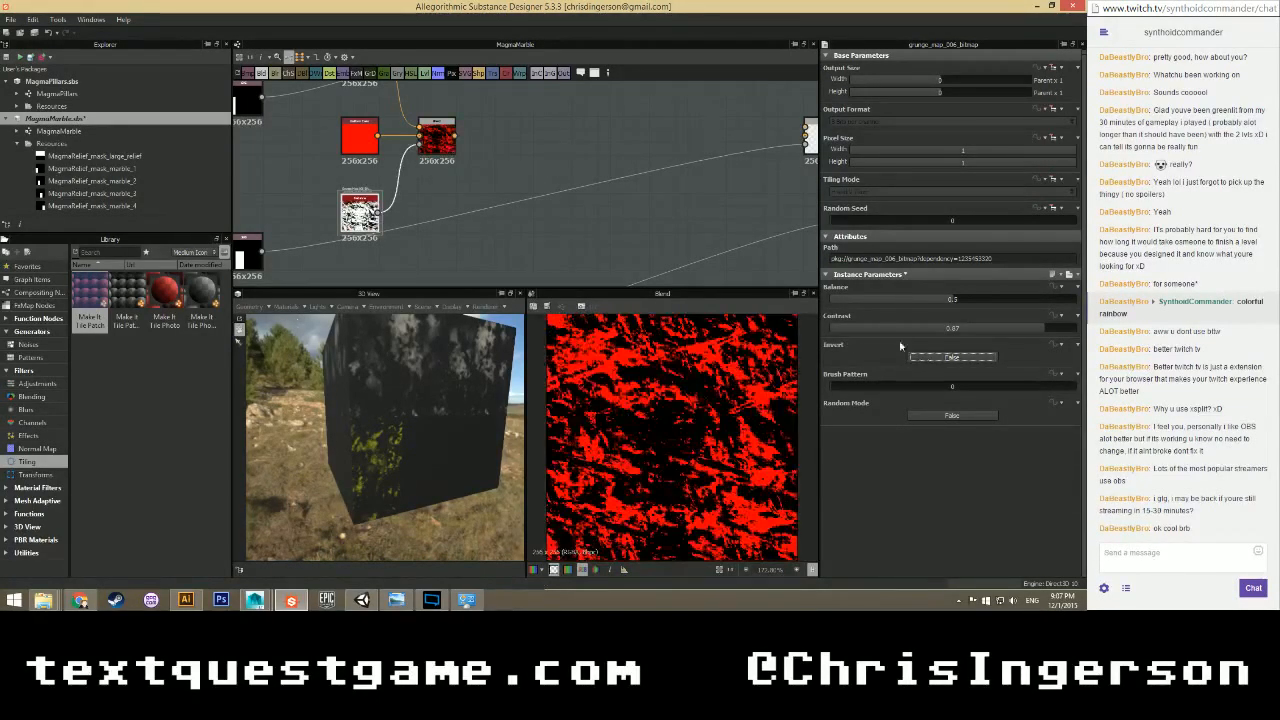
click(880, 386)
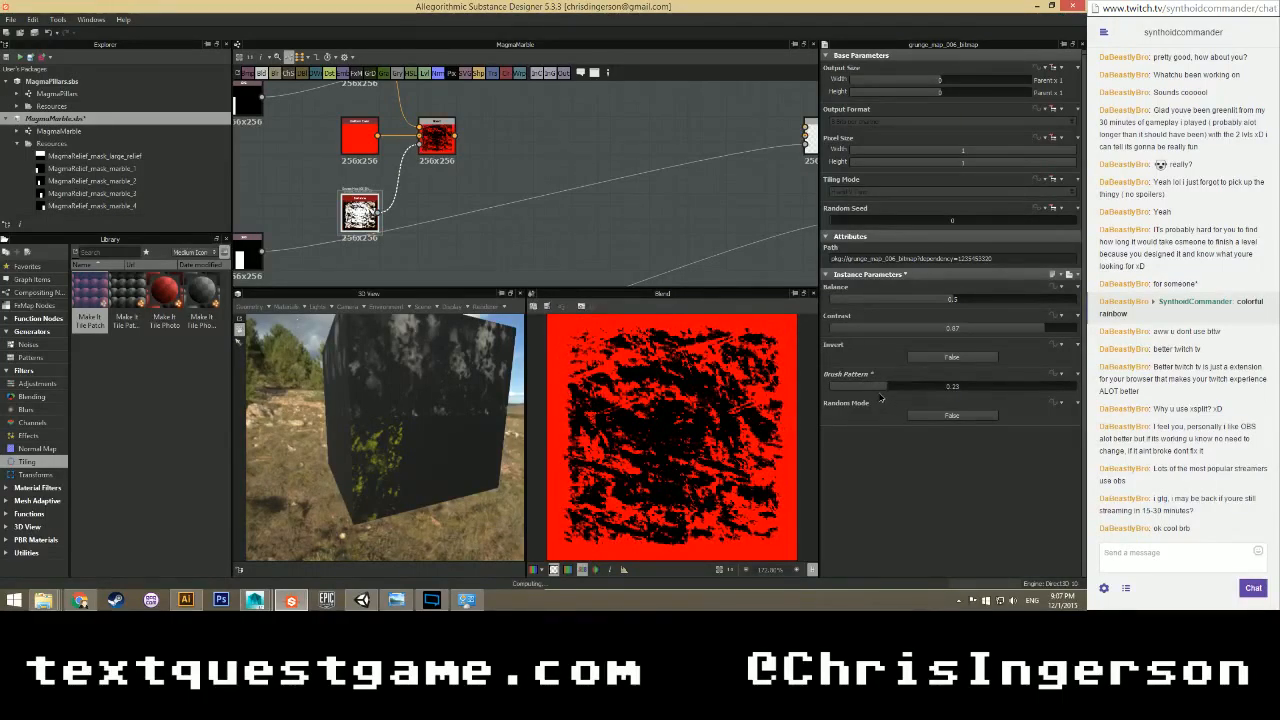
drag(850, 390, 828, 390)
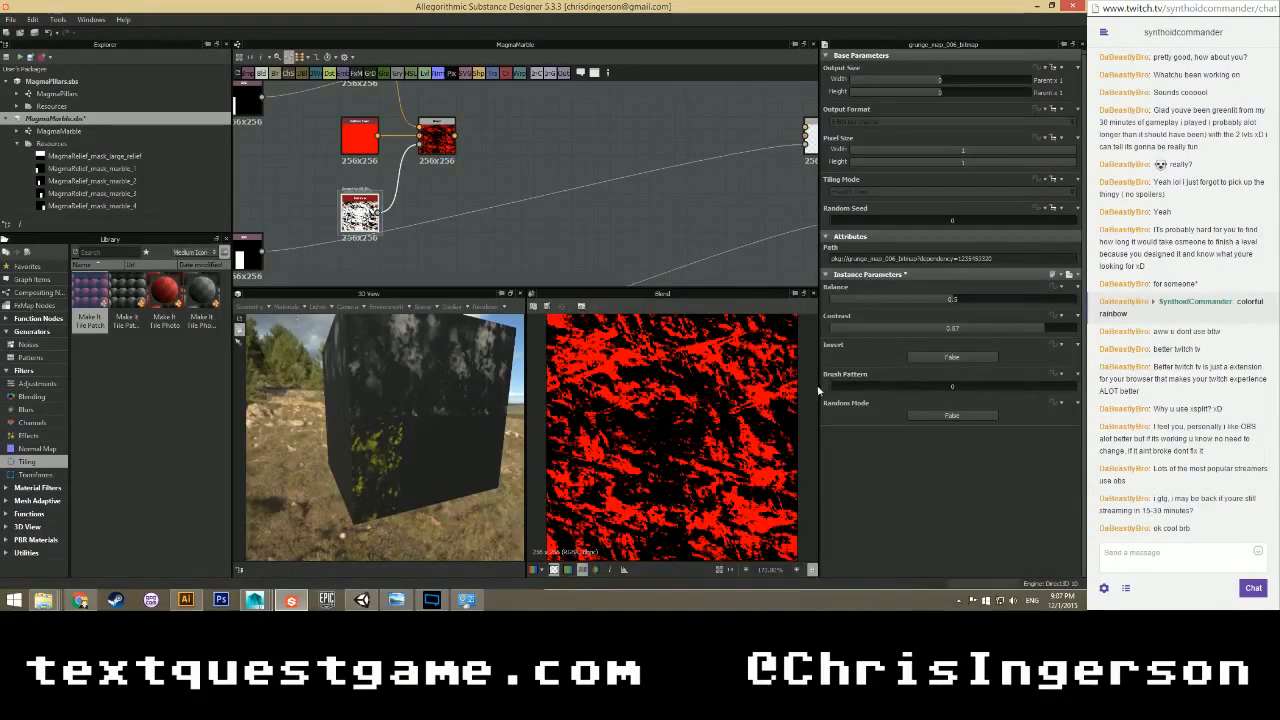
Set the grunge map's Random Mode to True, undoing a Rotation Variation tweak.
click(918, 415)
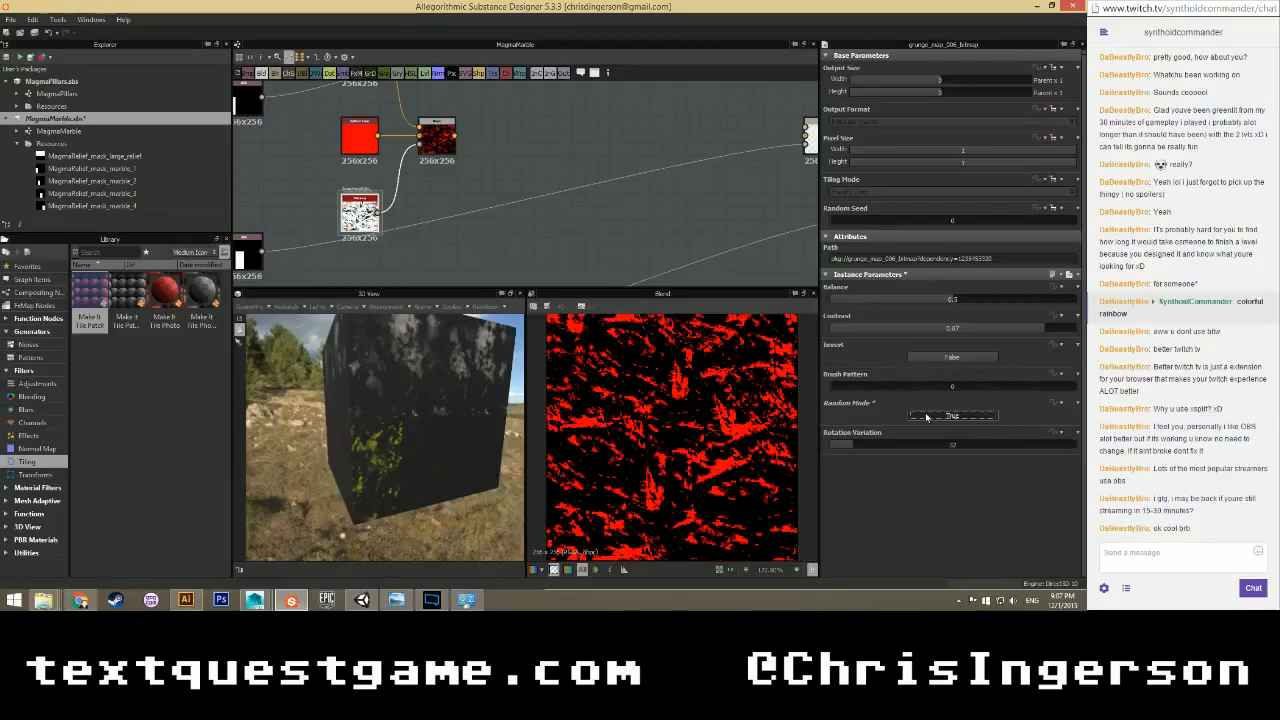
mouse_move(853, 441)
mouse_down()
mouse_move(901, 448)
mouse_move(870, 447)
mouse_up()
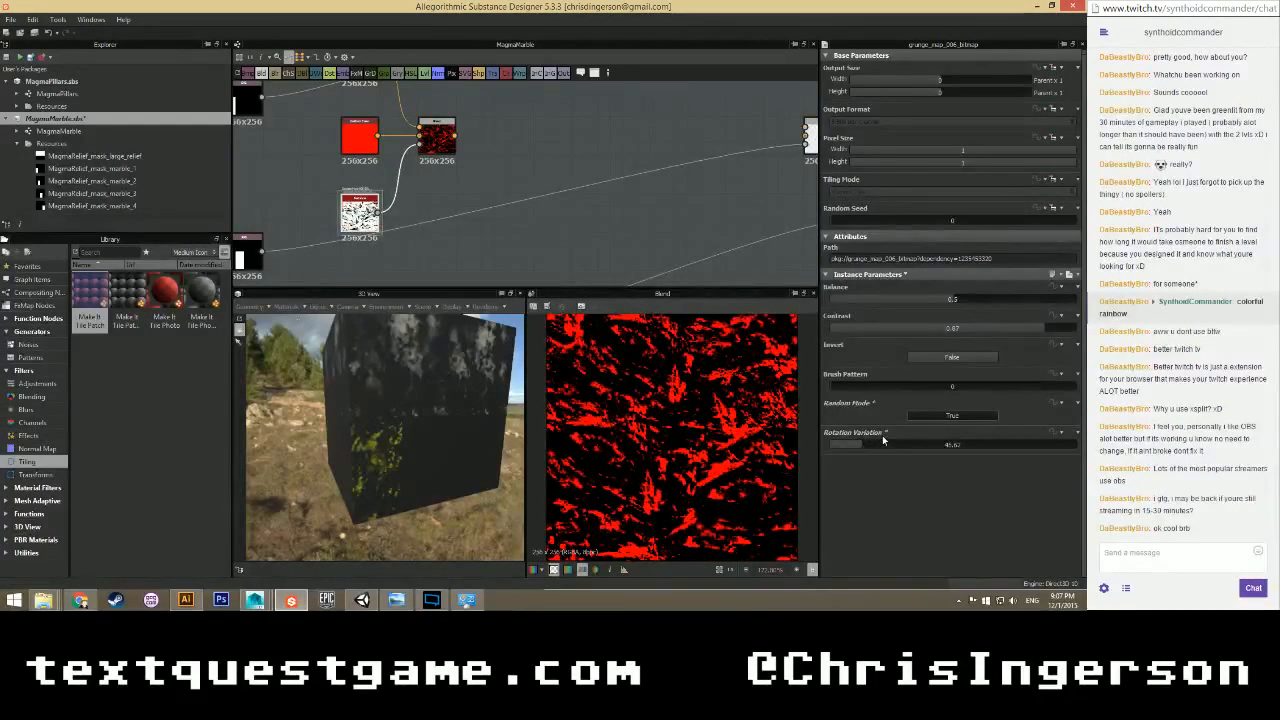
key(ctrl+z)
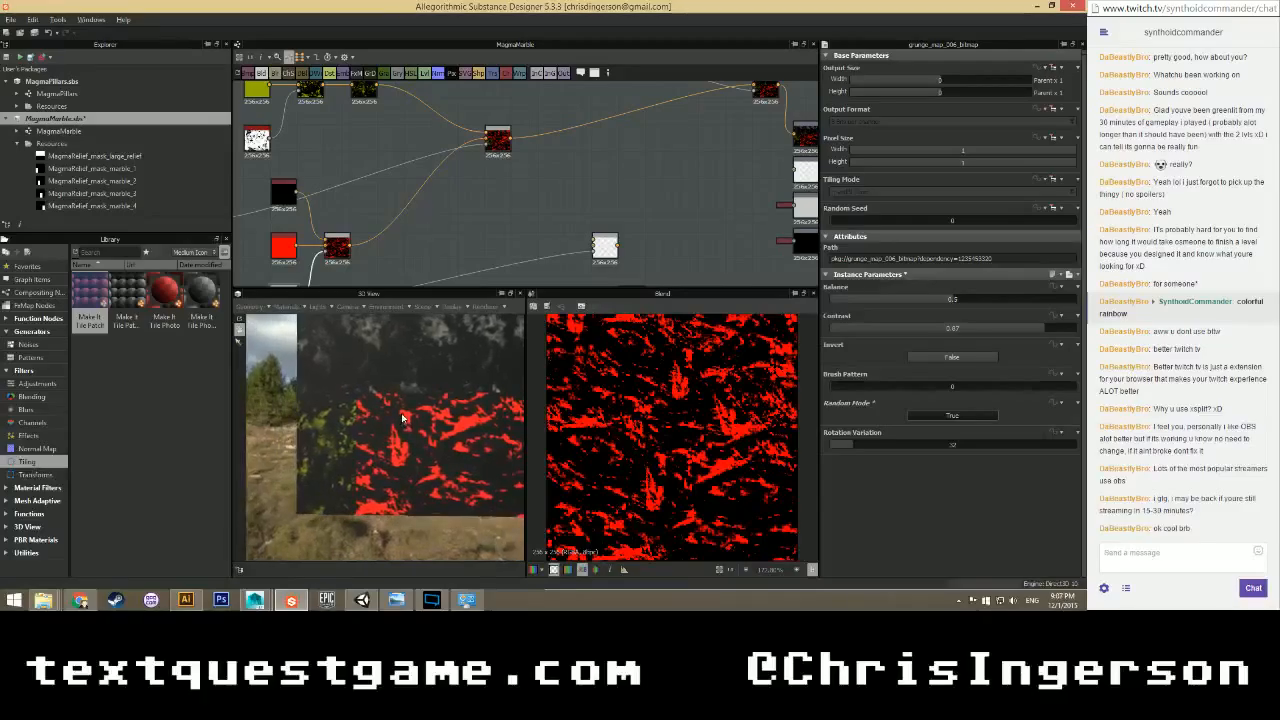
scroll(402, 418, up, 3)
middle_drag(403, 419, 430, 412)
scroll(430, 412, up, 2)
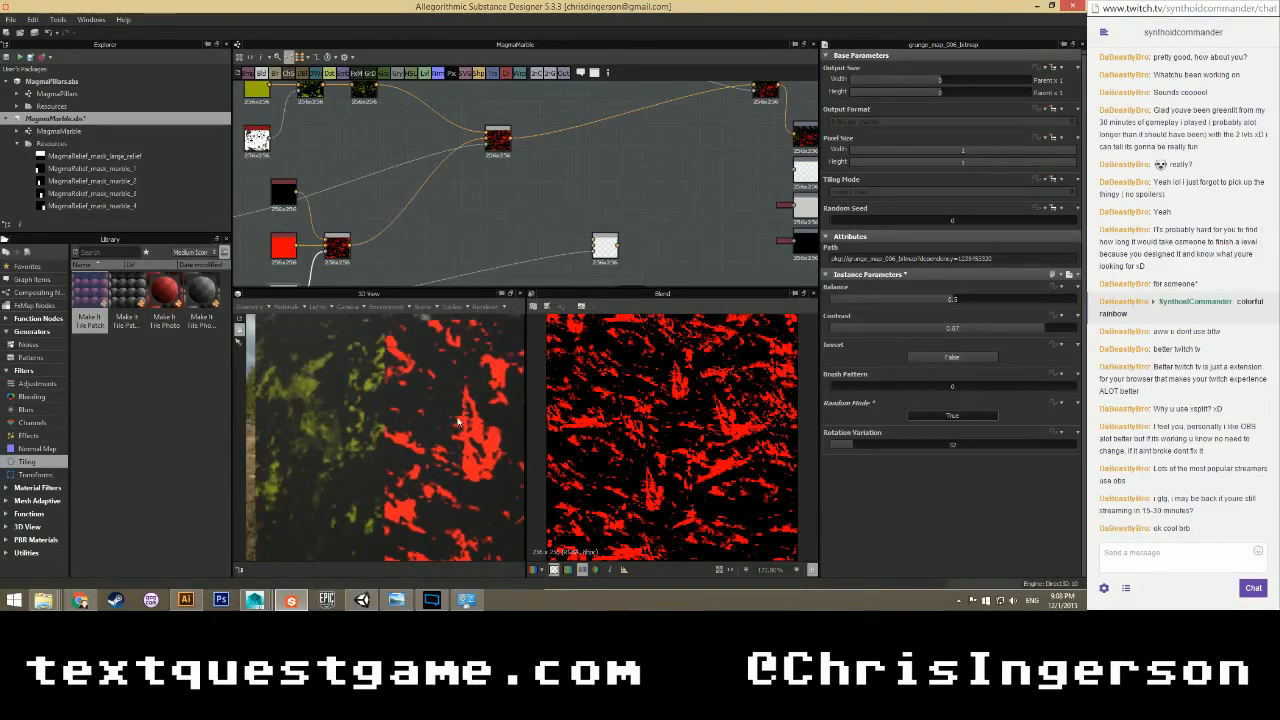
scroll(375, 230, down, 5)
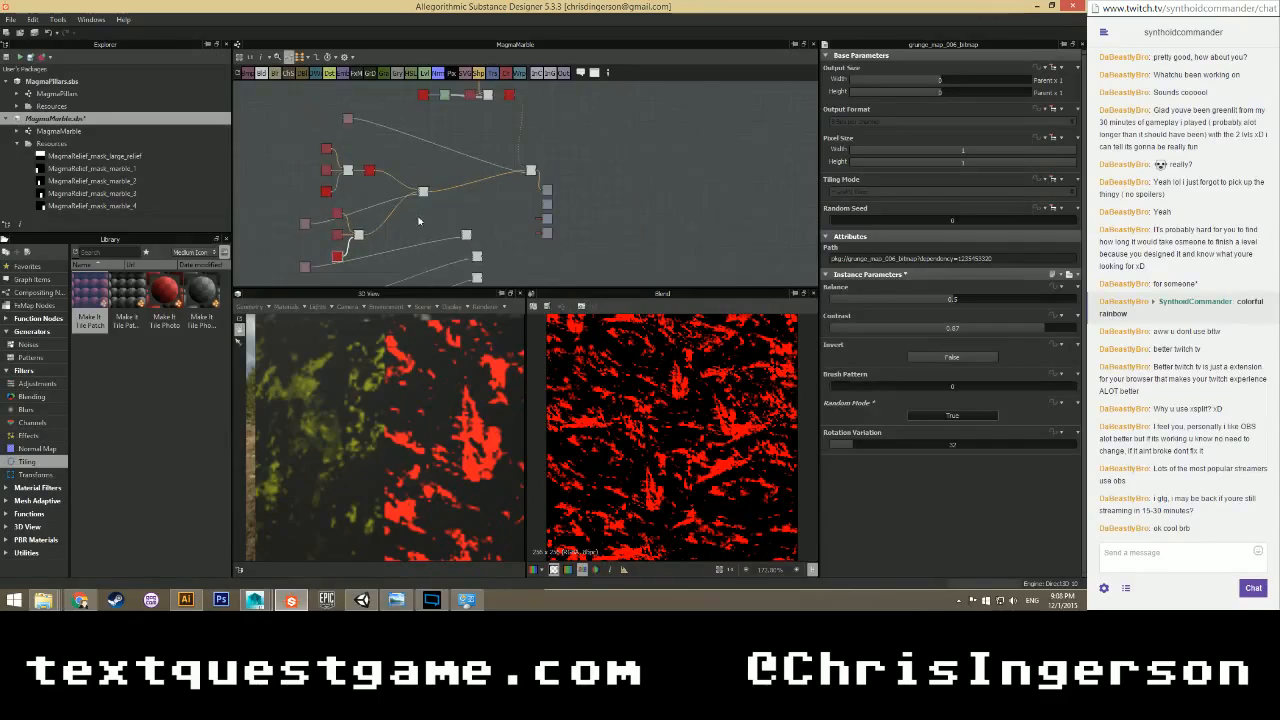
scroll(416, 246, up, 4)
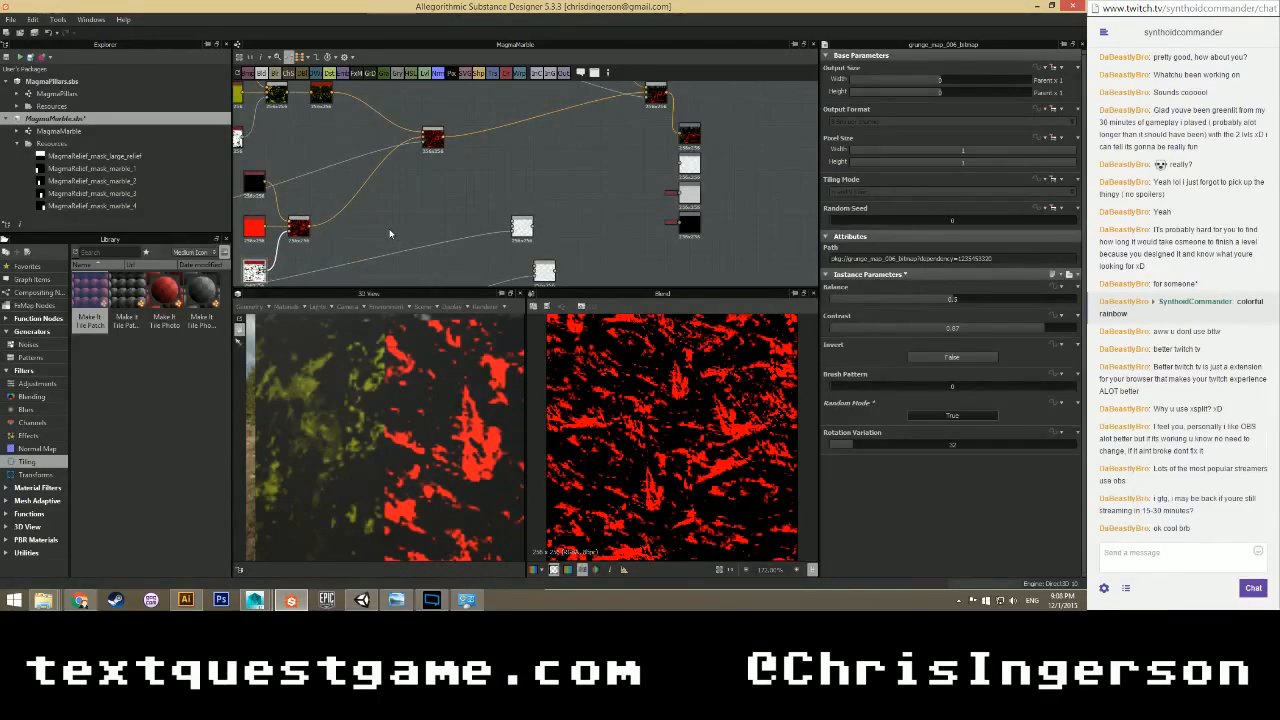
scroll(390, 233, down, 4)
middle_drag(421, 210, 462, 246)
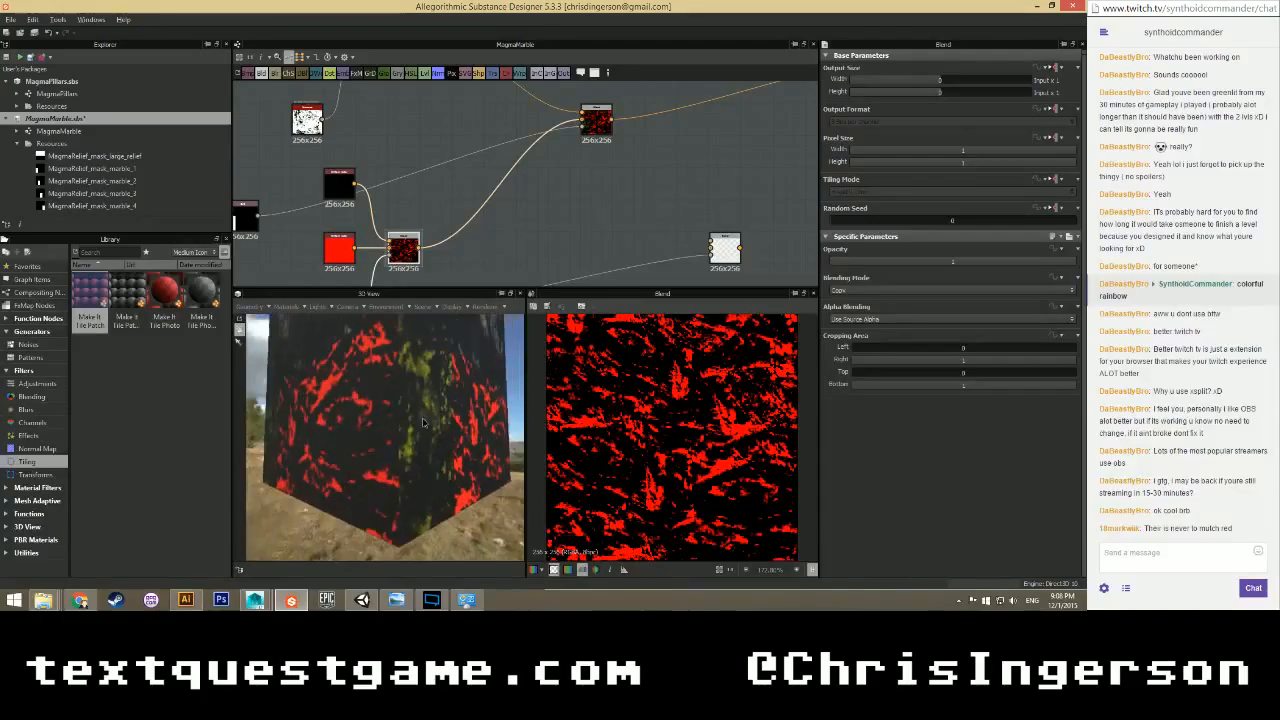
mouse_move(370, 440)
mouse_down()
mouse_move(385, 420)
mouse_move(370, 427)
mouse_move(387, 425)
mouse_move(373, 463)
mouse_up()
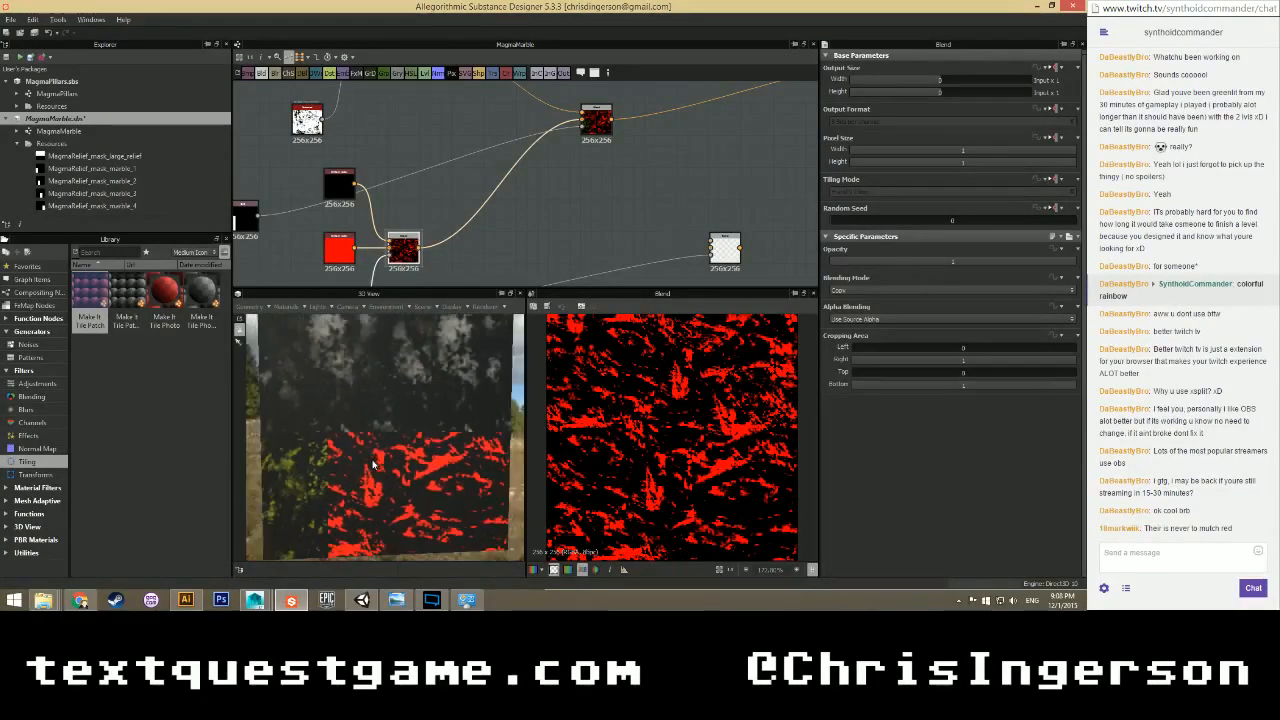
scroll(430, 265, down, 1)
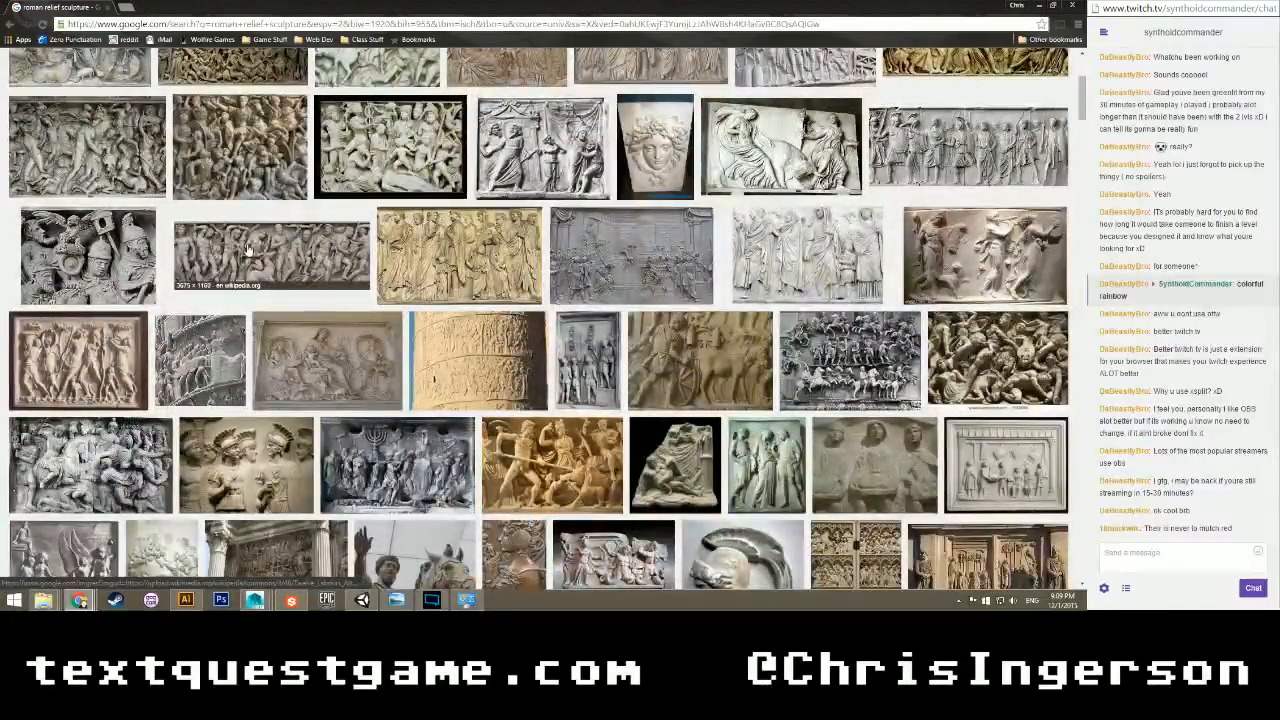
View the enlarged Wikipedia sarcophagus relief preview, then return to Substance Designer.
click(248, 248)
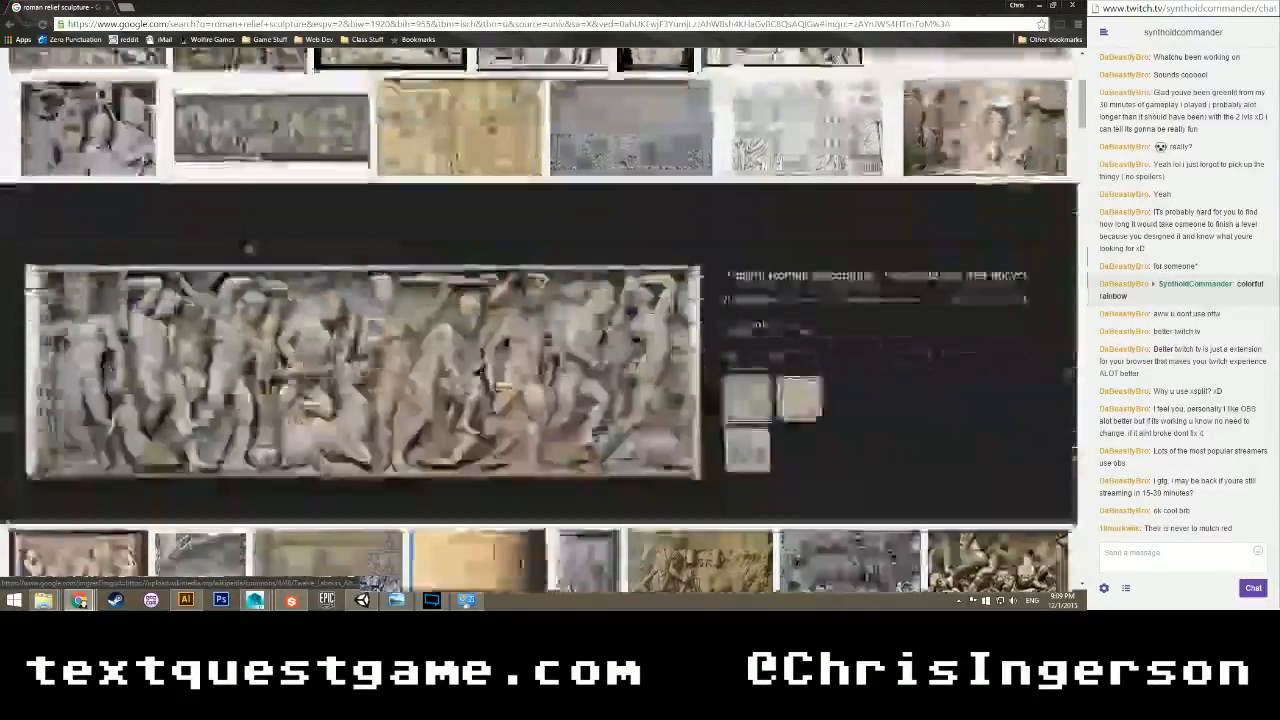
scroll(360, 320, down, 2)
scroll(359, 321, up, 2)
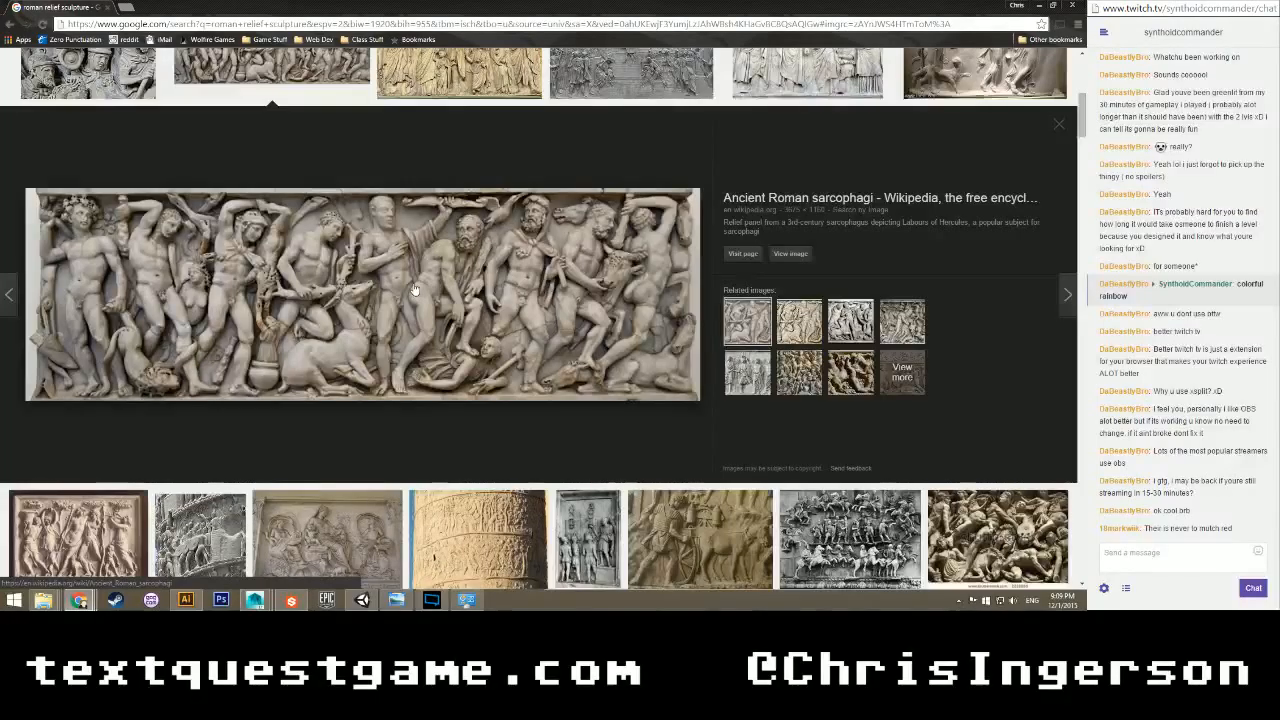
scroll(413, 290, down, 4)
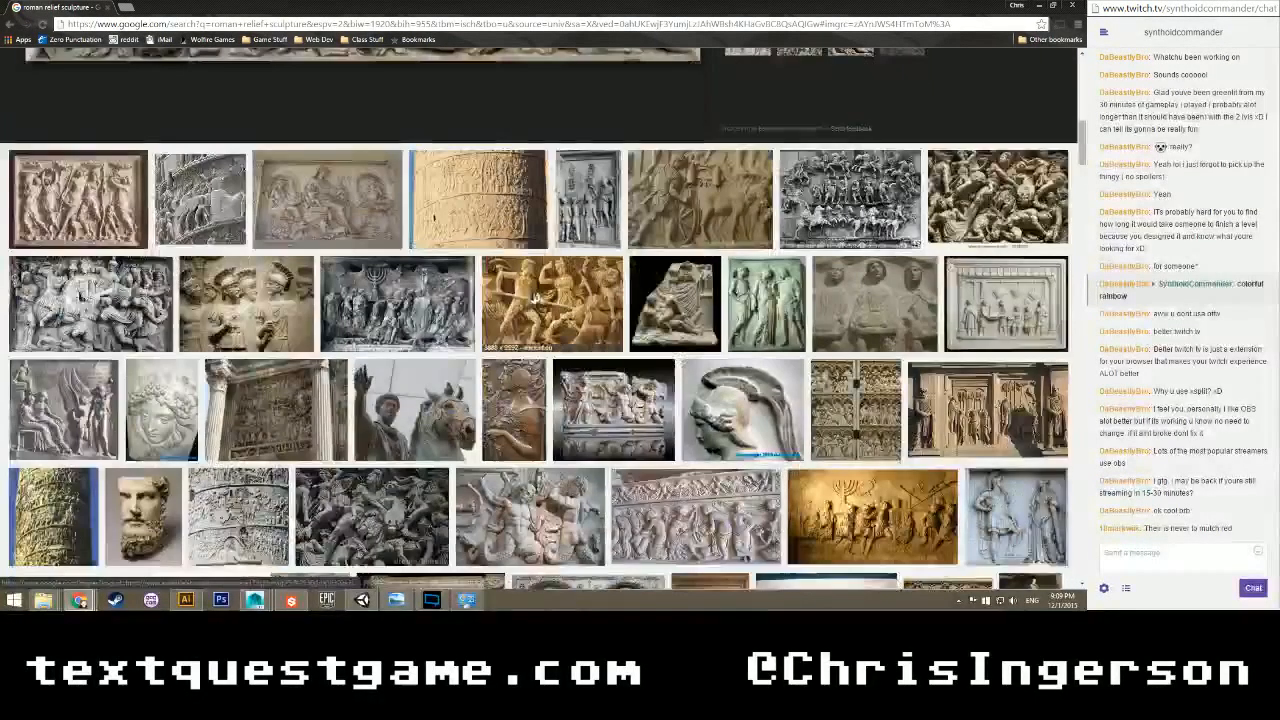
scroll(530, 298, up, 4)
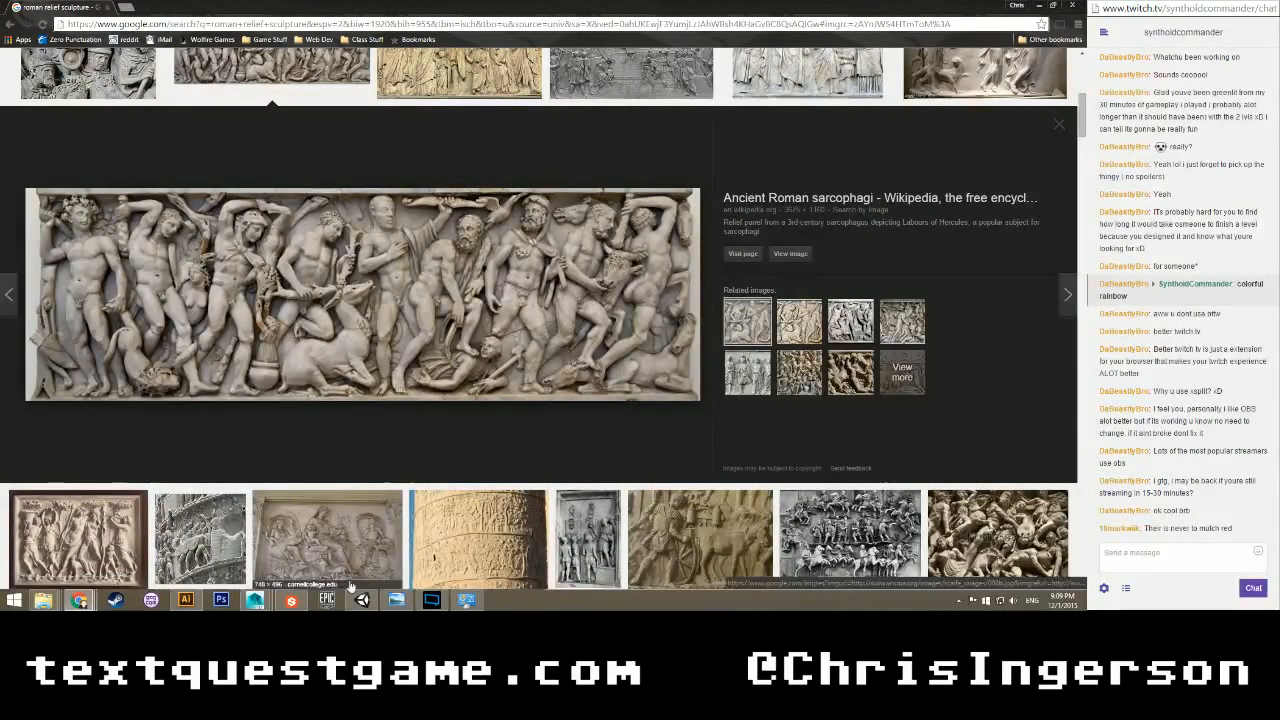
click(290, 600)
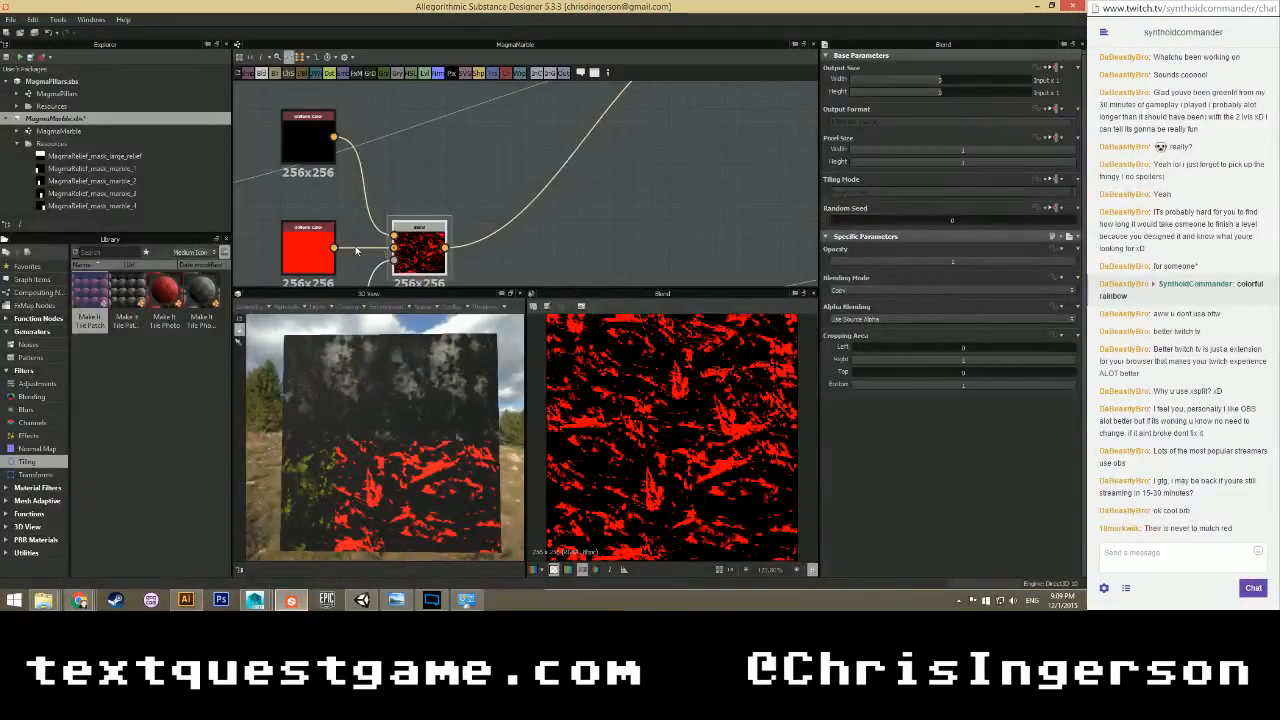
Center the red blend nodes in the graph and tilt the plane in the 3D preview.
middle_drag(383, 253, 412, 187)
scroll(377, 467, up, 3)
scroll(377, 467, down, 3)
scroll(374, 471, up, 4)
scroll(369, 477, down, 3)
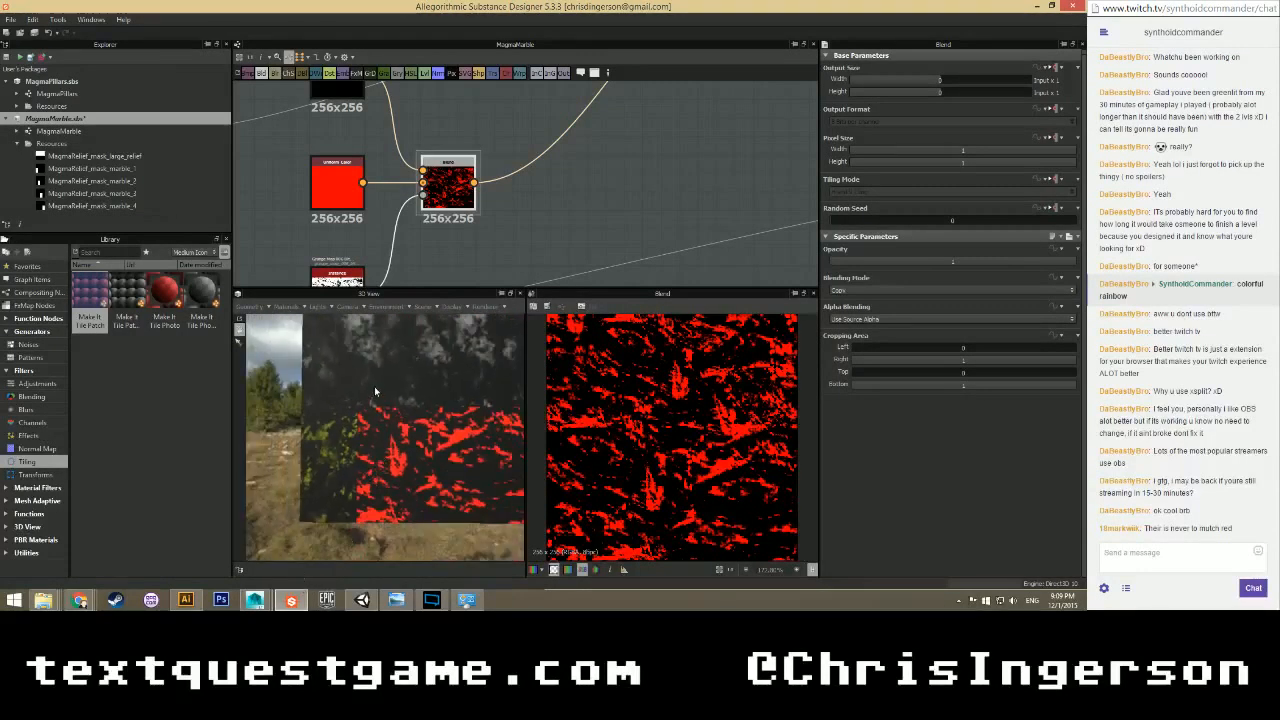
scroll(373, 389, down, 3)
mouse_move(405, 408)
middle_down()
mouse_move(366, 429)
mouse_move(407, 445)
mouse_move(420, 413)
mouse_move(406, 414)
middle_up()
scroll(362, 422, up, 3)
scroll(407, 448, up, 1)
scroll(407, 448, down, 1)
scroll(370, 424, down, 3)
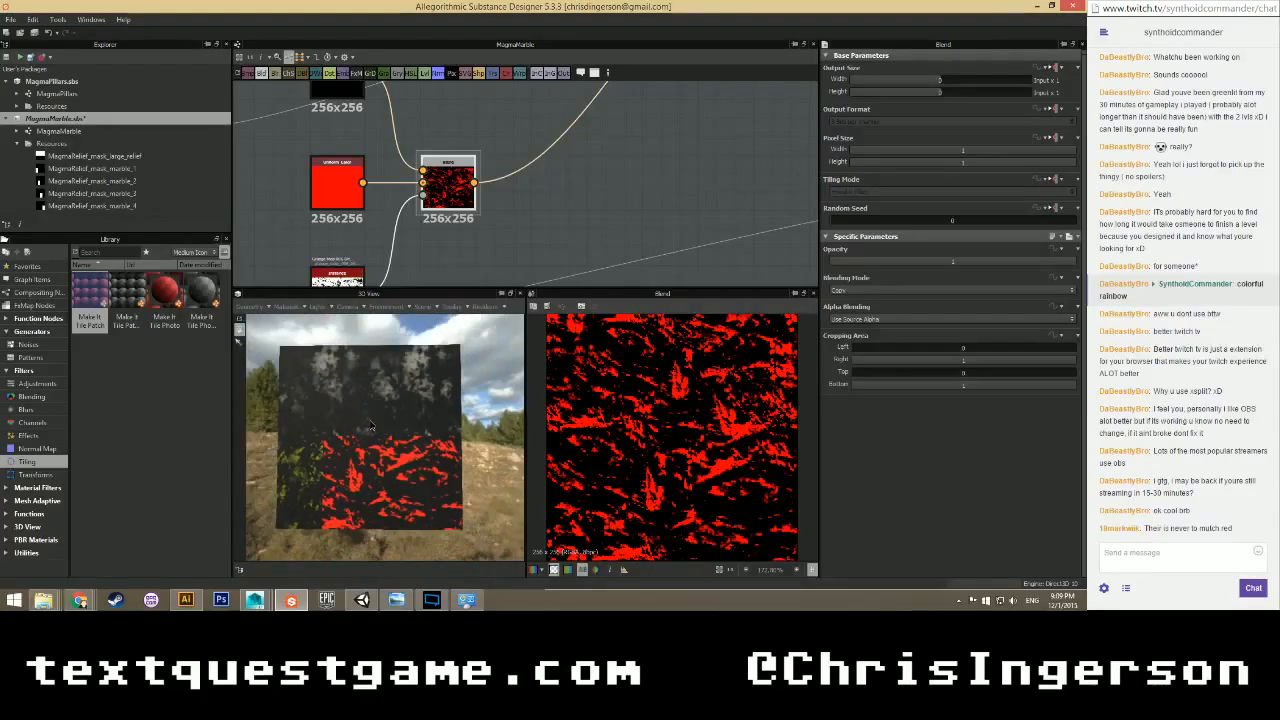
drag(370, 427, 382, 433)
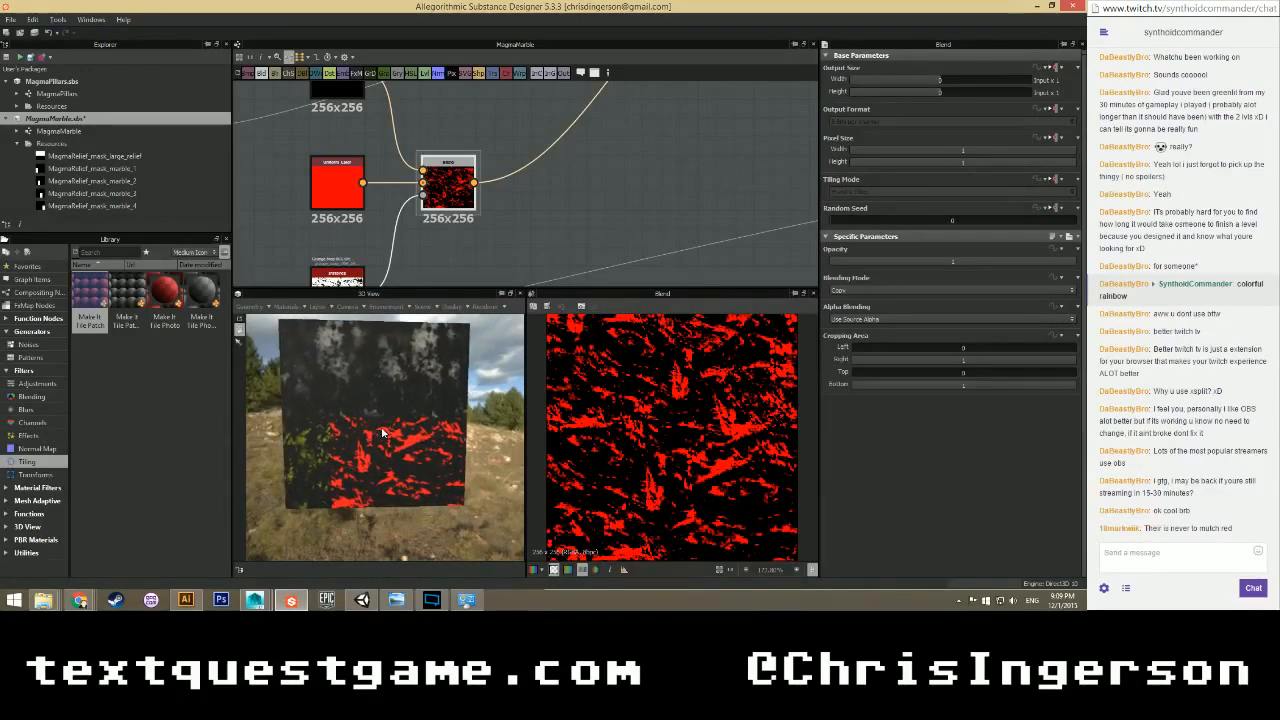
scroll(403, 229, down, 5)
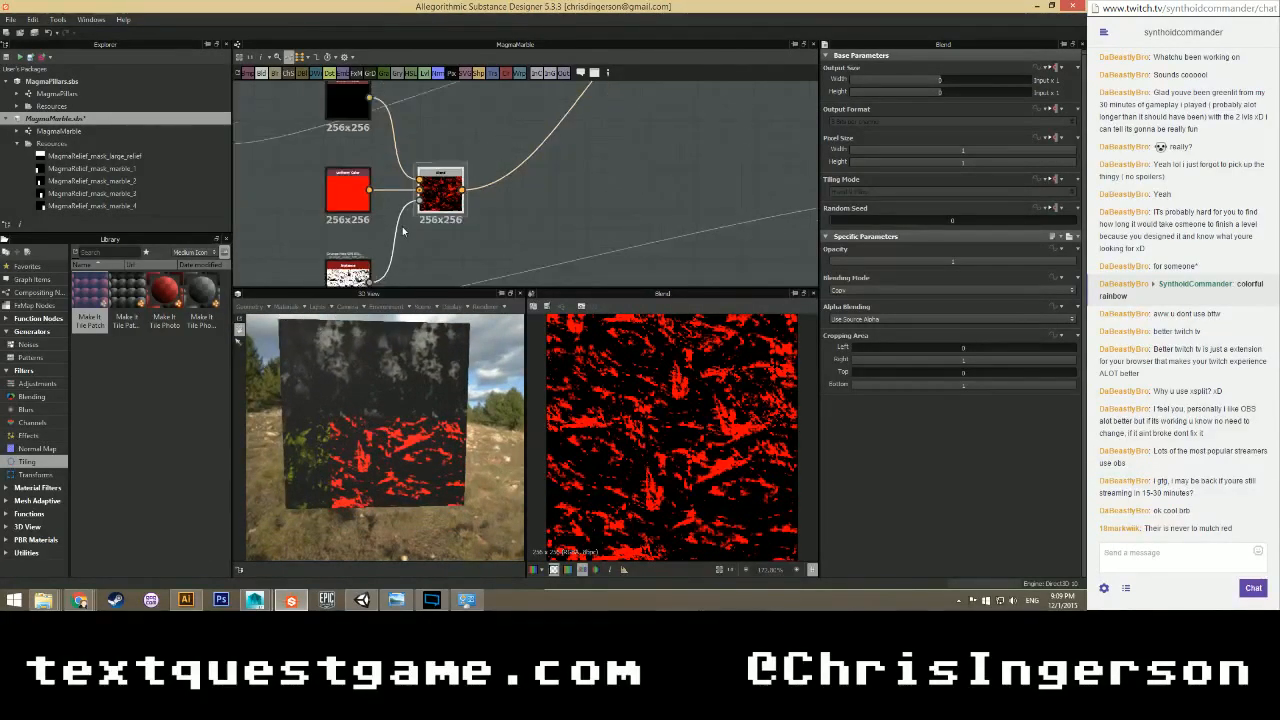
scroll(369, 212, down, 2)
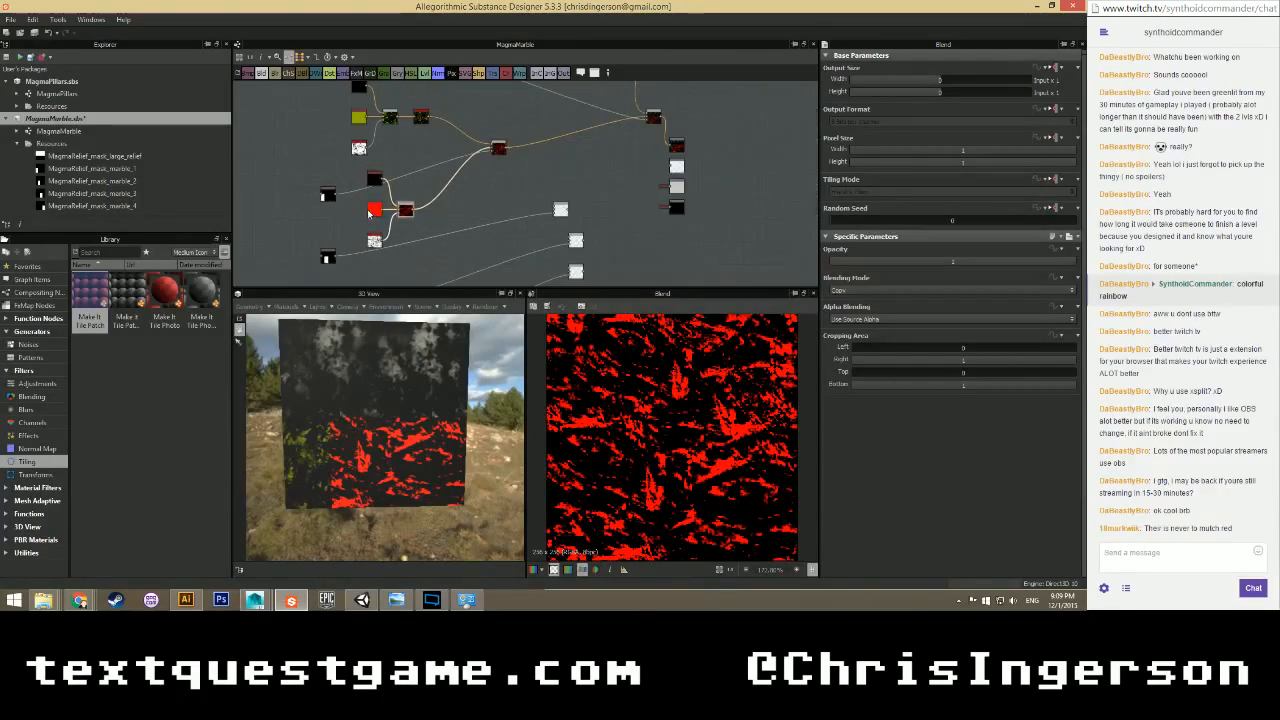
scroll(339, 215, up, 3)
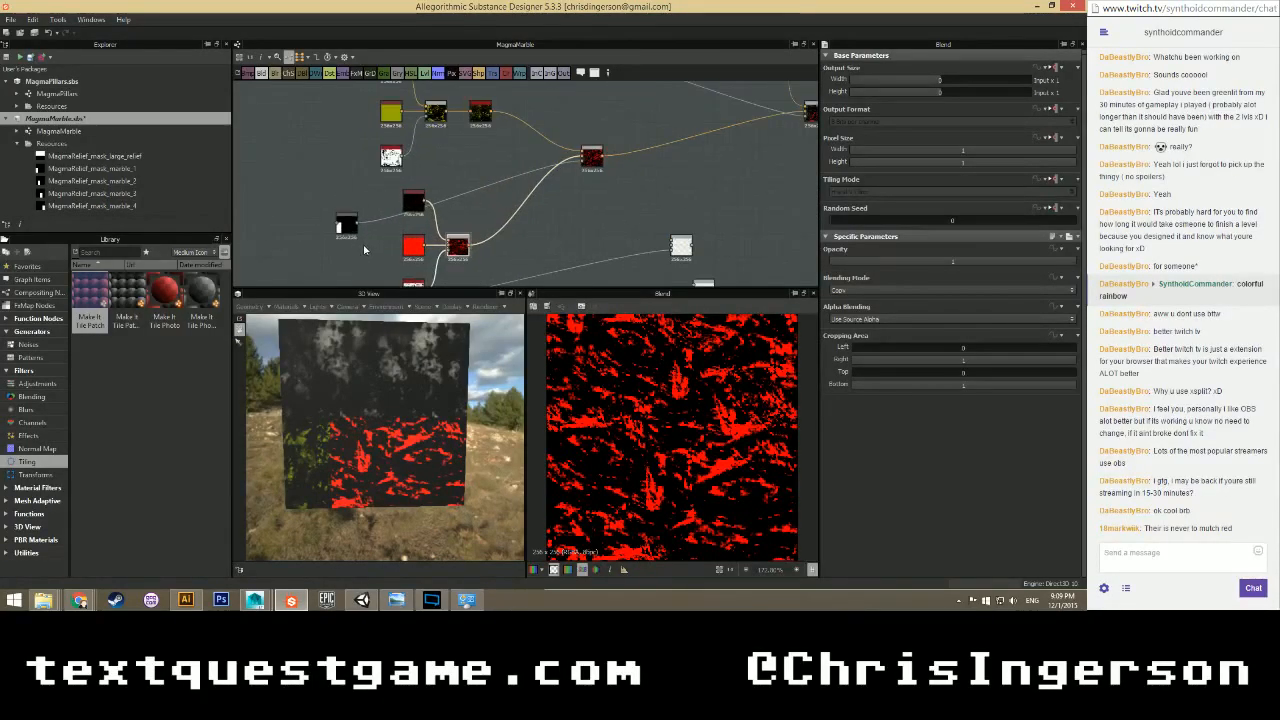
Route the red blend through the rectangle-masked blend and feed that into the main blend chain.
drag(351, 224, 350, 183)
scroll(349, 187, down, 1)
middle_drag(353, 223, 314, 218)
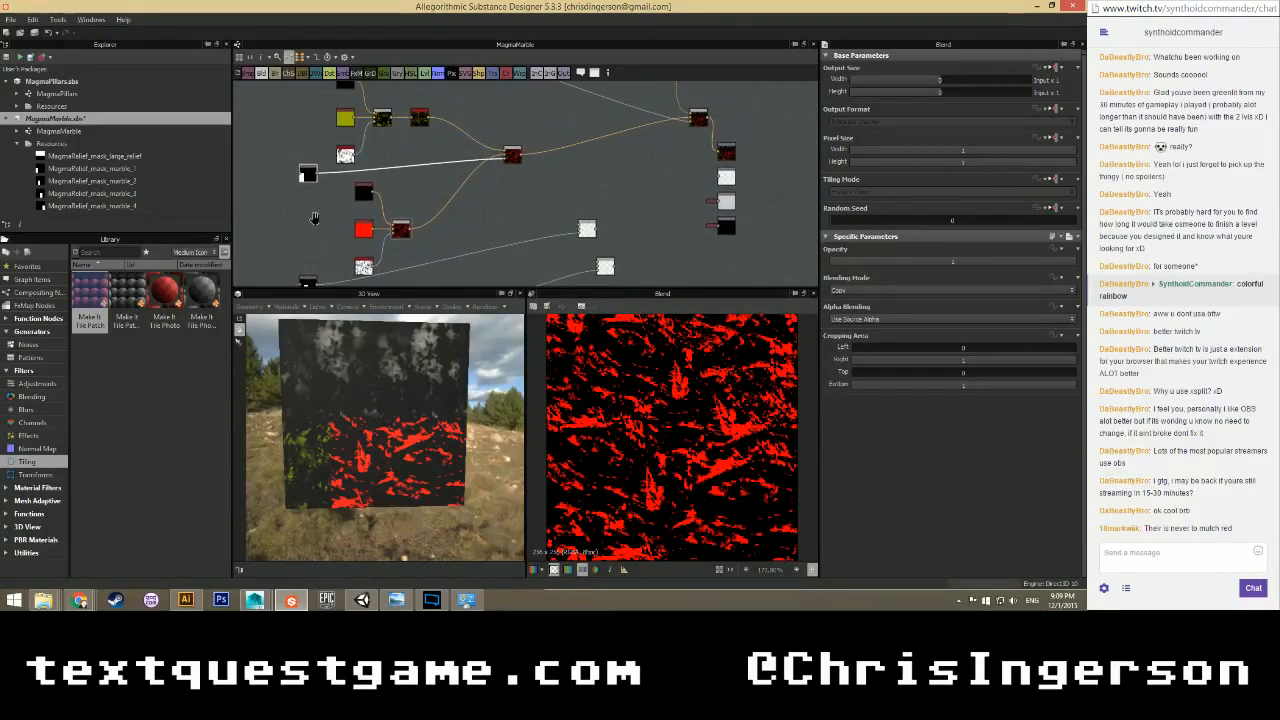
scroll(404, 204, up, 2)
drag(409, 243, 500, 244)
double_click(663, 241)
drag(540, 136, 516, 241)
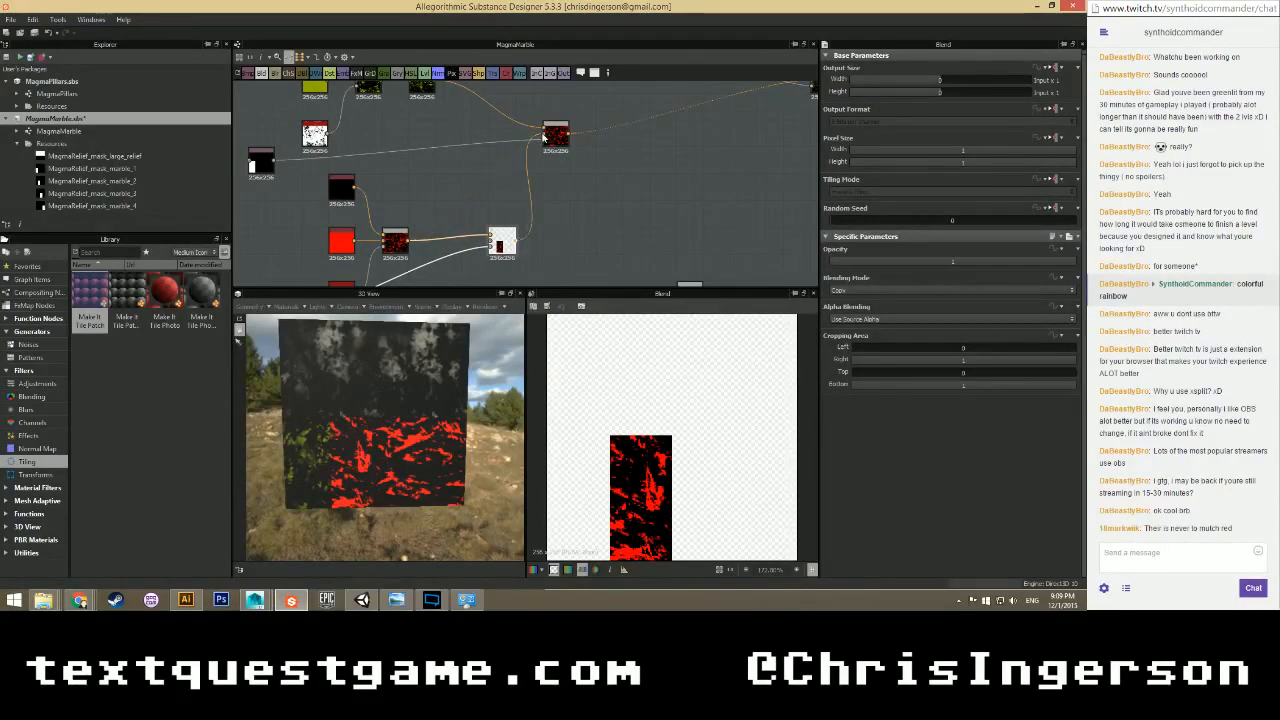
Inspect the partially red plane at an angle and nudge the lower mask node down.
scroll(396, 425, up, 2)
drag(396, 425, 406, 455)
scroll(471, 215, down, 1)
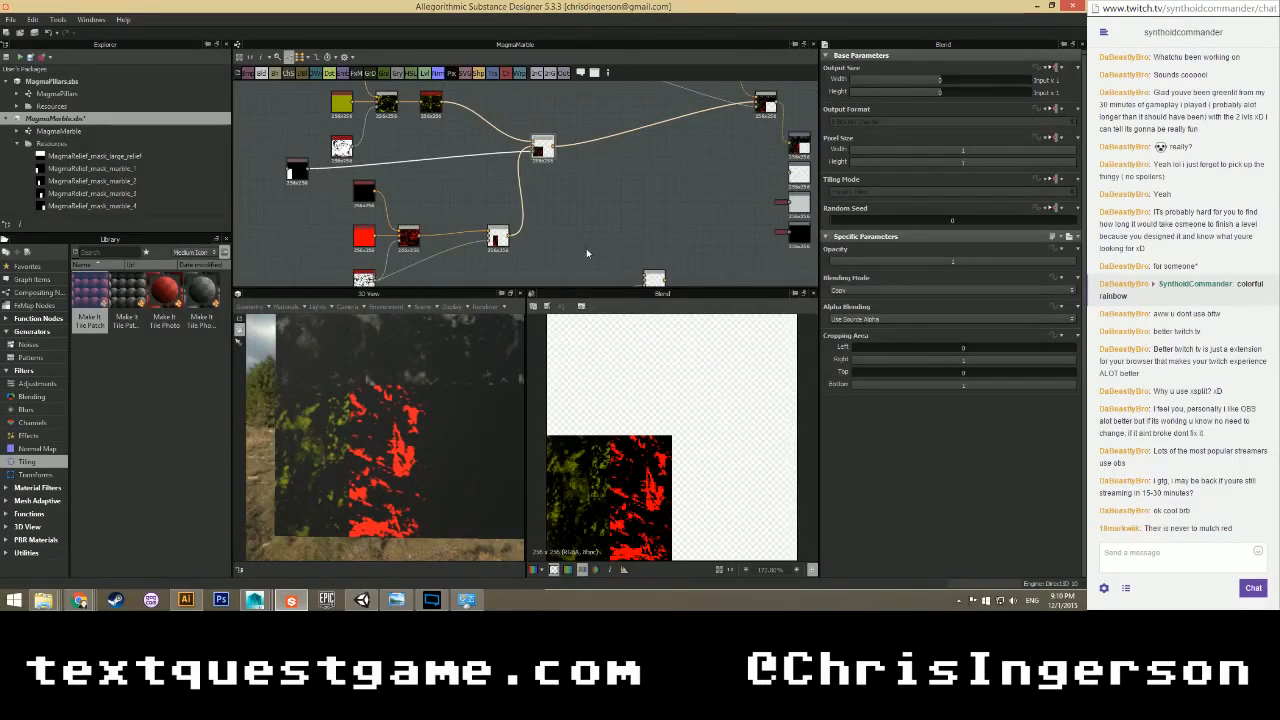
middle_drag(602, 245, 587, 172)
middle_drag(437, 198, 496, 173)
drag(339, 211, 339, 222)
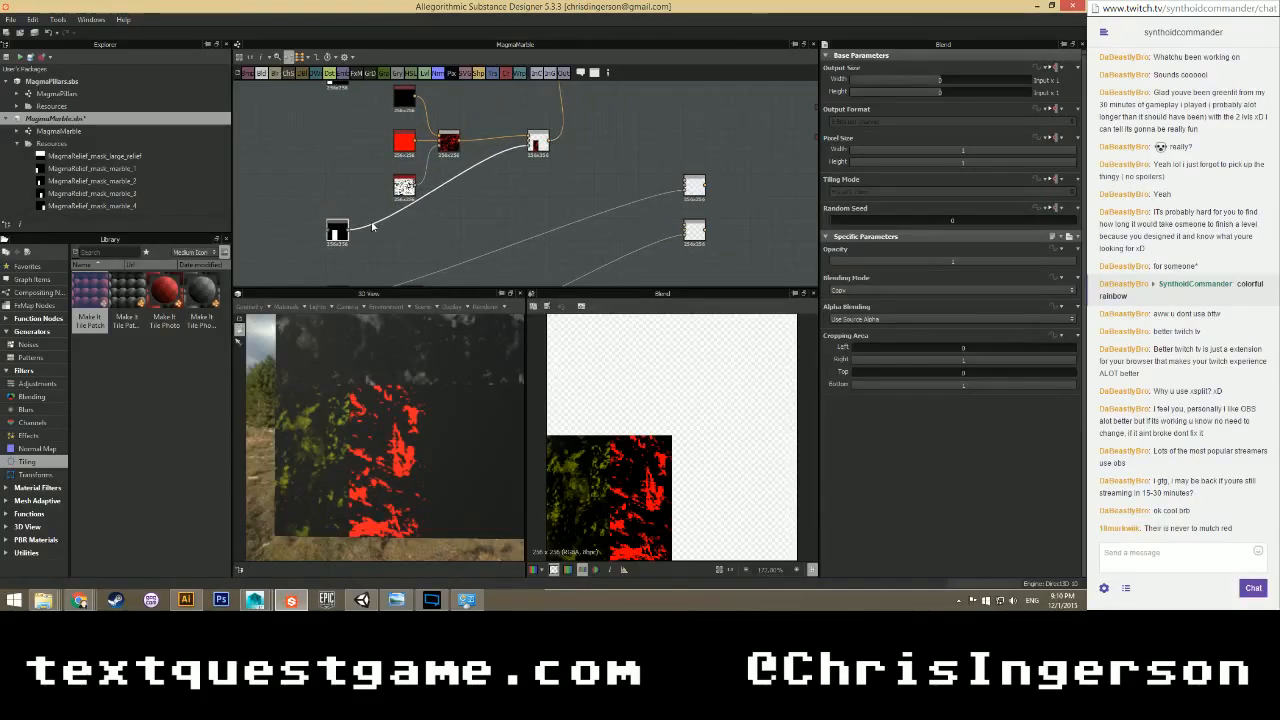
Connect the grunge image node into a new blend and arrange the nodes around it.
scroll(345, 220, down, 2)
middle_drag(349, 157, 347, 210)
scroll(348, 205, down, 1)
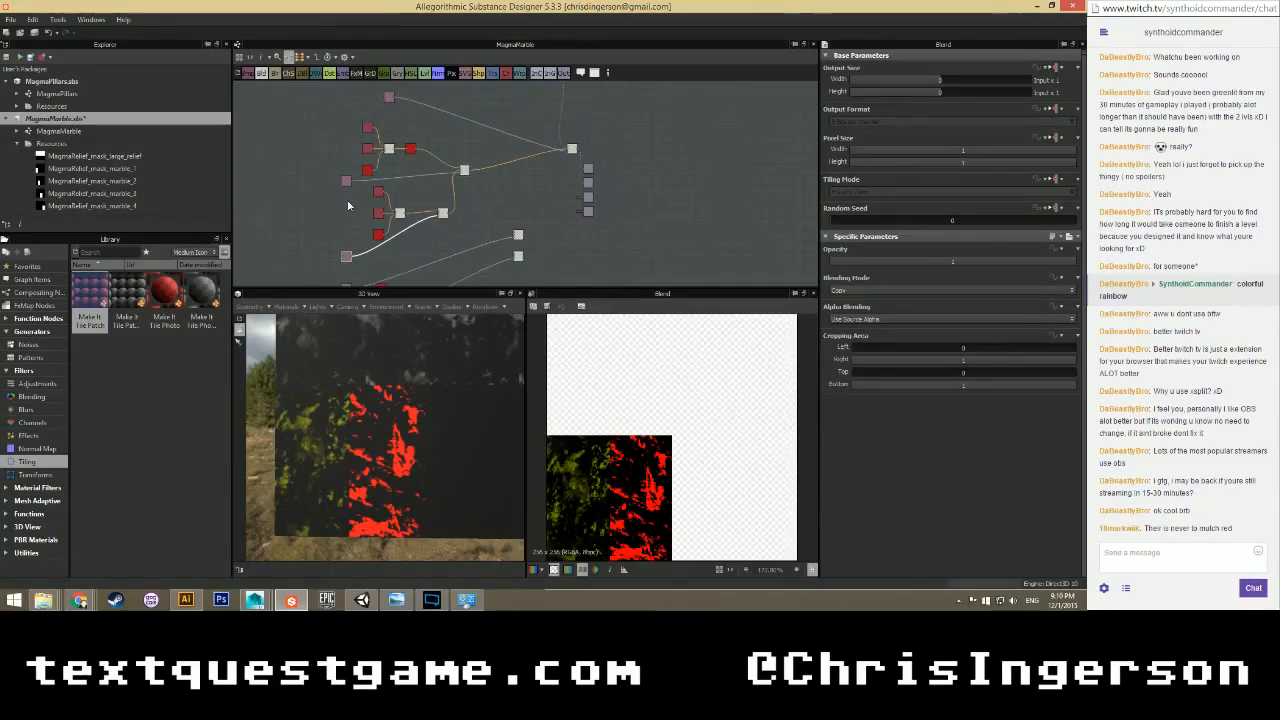
scroll(368, 234, up, 3)
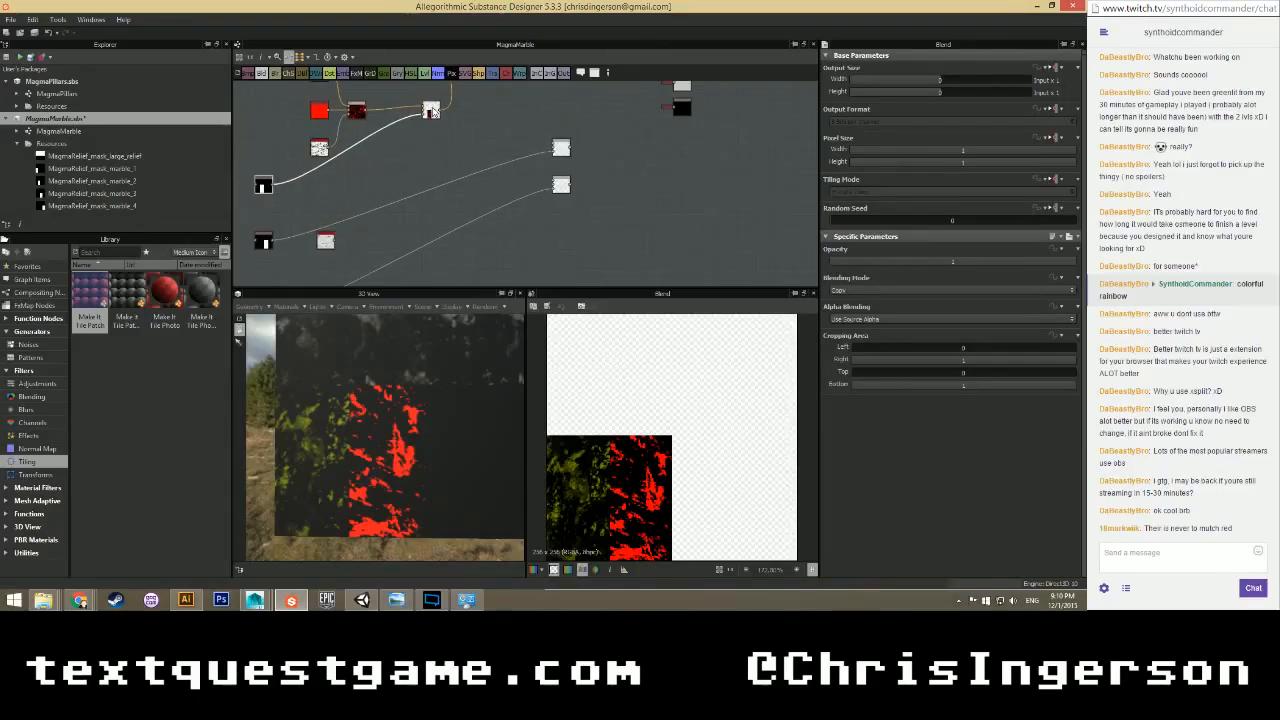
scroll(398, 145, up, 1)
scroll(344, 175, down, 2)
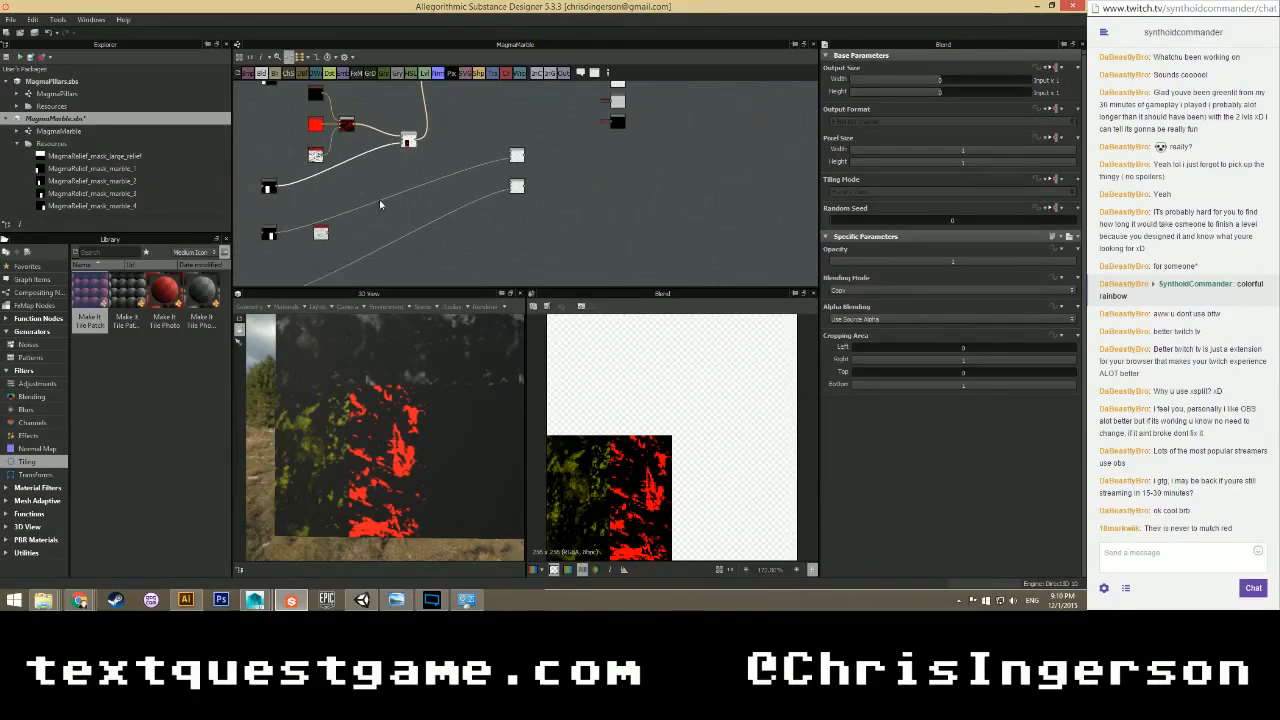
middle_drag(380, 203, 389, 172)
drag(525, 155, 525, 222)
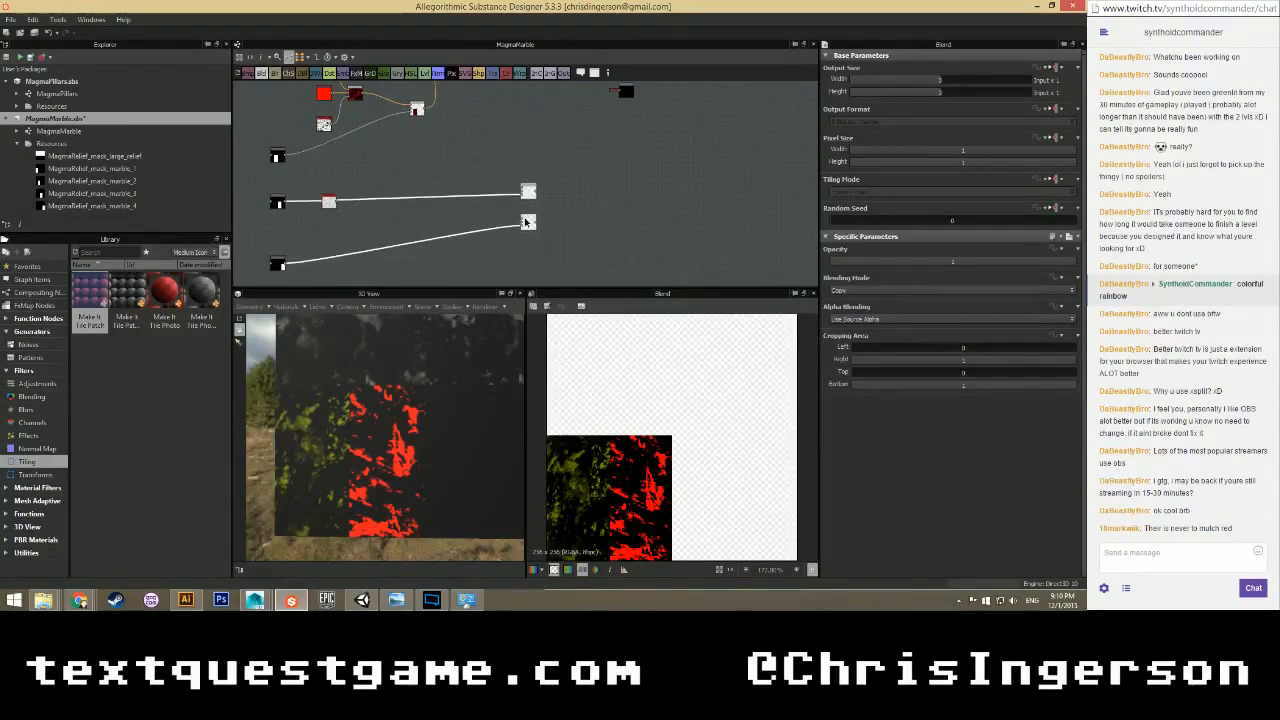
drag(261, 73, 372, 162)
scroll(351, 173, up, 4)
mouse_move(318, 223)
mouse_down()
mouse_move(386, 154)
mouse_move(295, 192)
mouse_move(332, 196)
mouse_move(331, 214)
mouse_up()
Preview the cracked grunge image and place a Uniform Color node beside the new blend.
double_click(330, 195)
scroll(330, 194, down, 1)
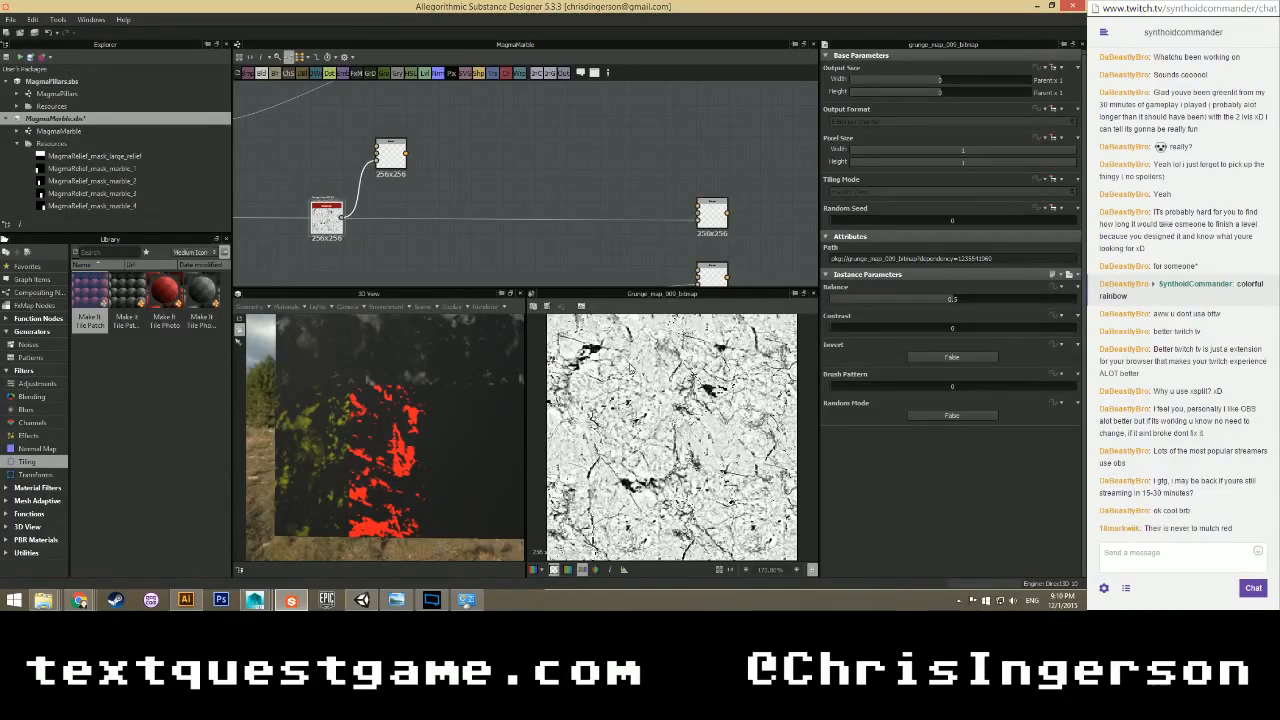
scroll(345, 183, down, 1)
click(314, 161)
middle_drag(305, 143, 325, 180)
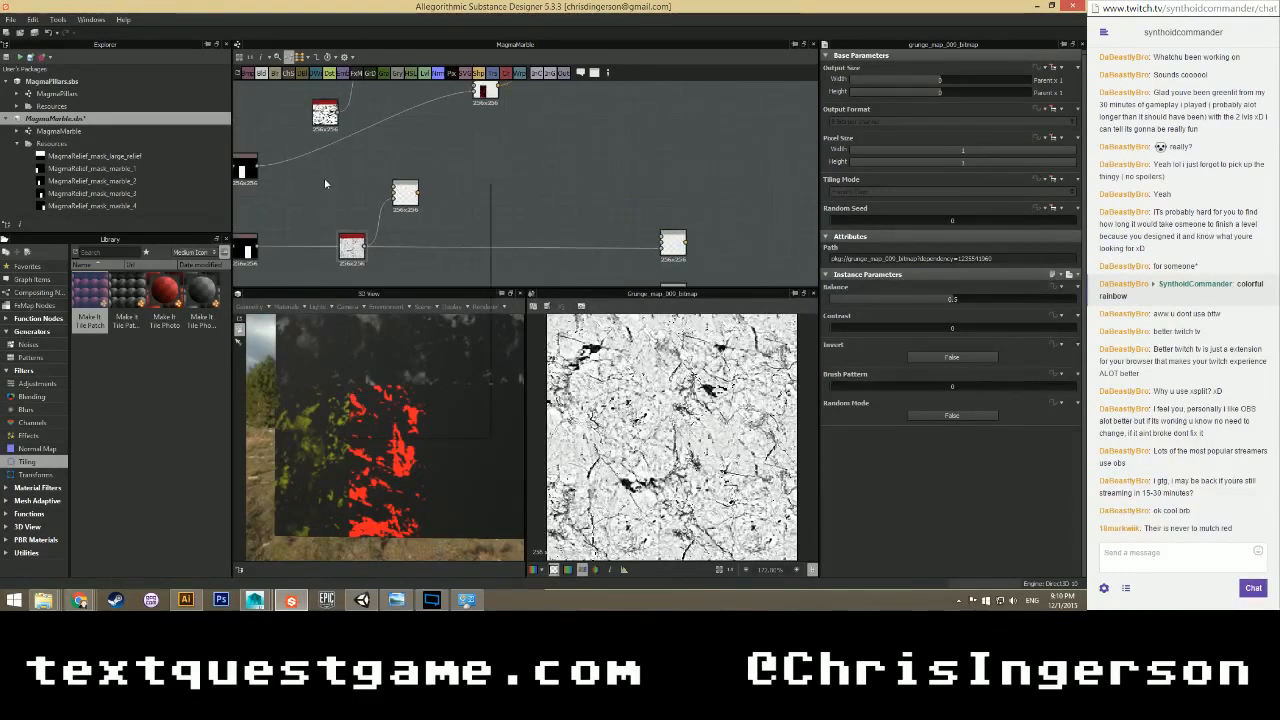
right_click(325, 180)
mouse_move(352, 187)
click(519, 445)
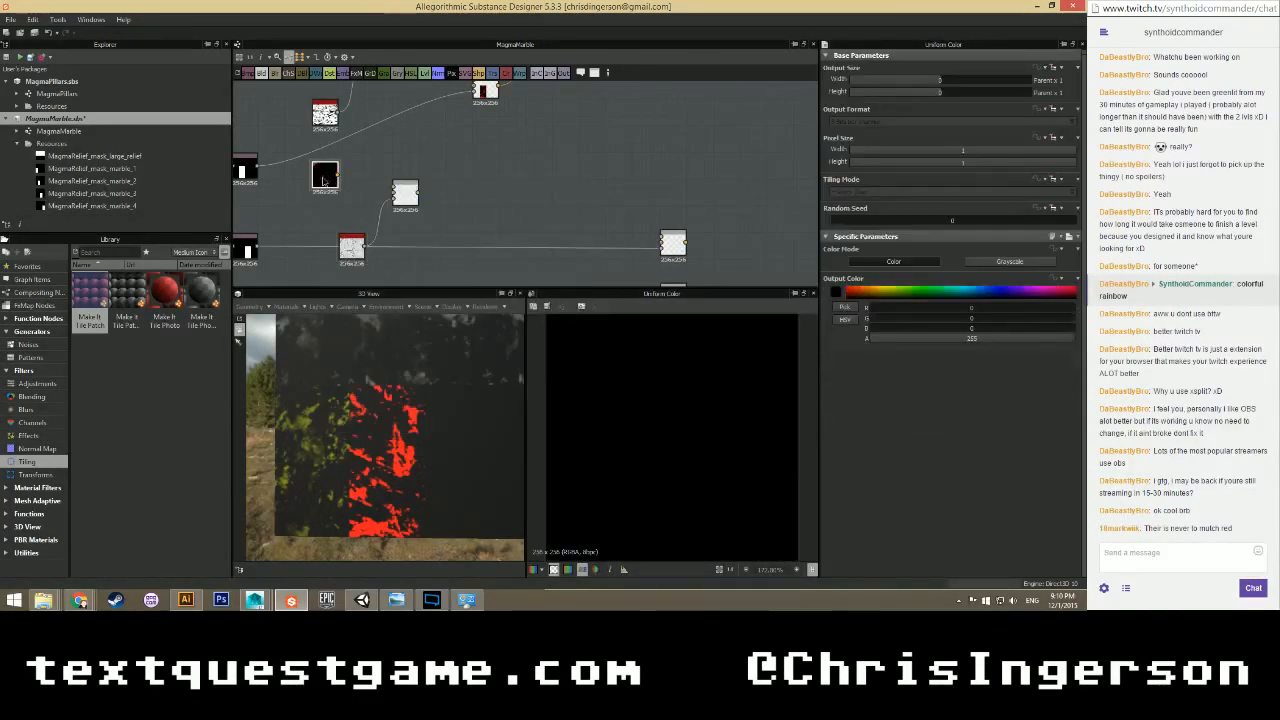
drag(325, 182, 353, 198)
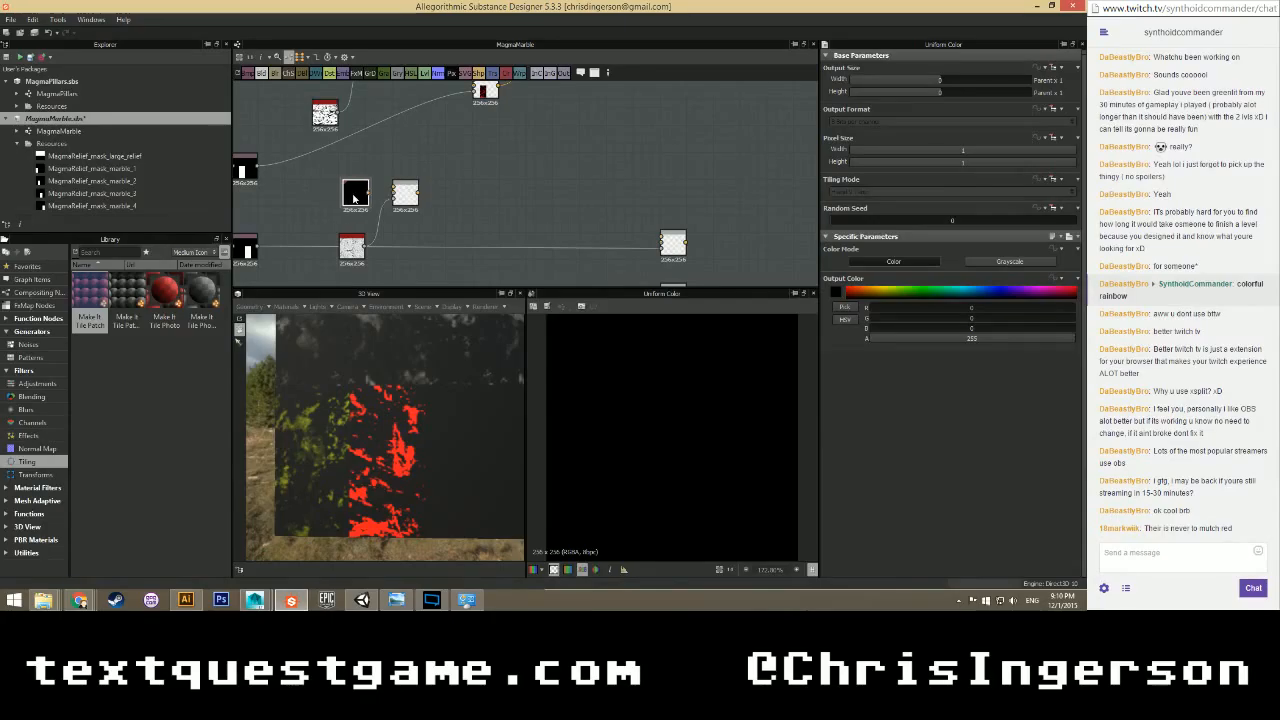
Add a second Uniform Color set to full red and wire it into the blend.
right_click(411, 156)
mouse_move(413, 156)
click(597, 418)
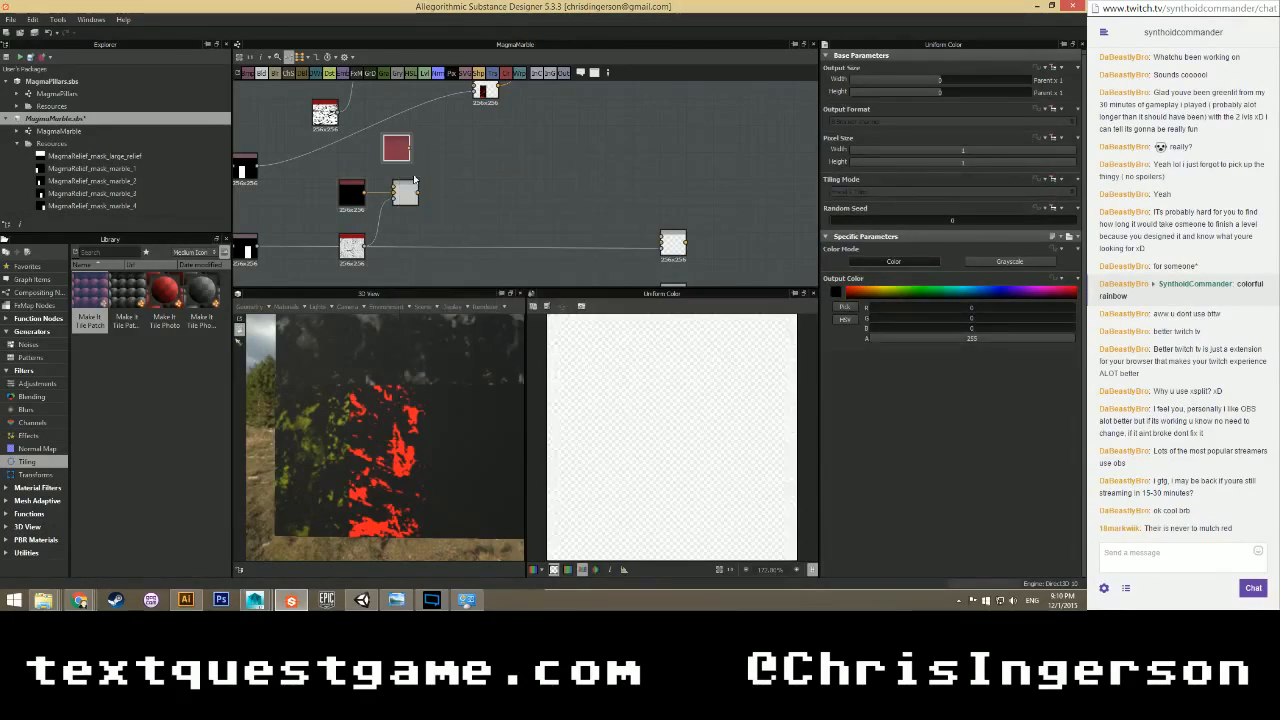
drag(403, 157, 393, 189)
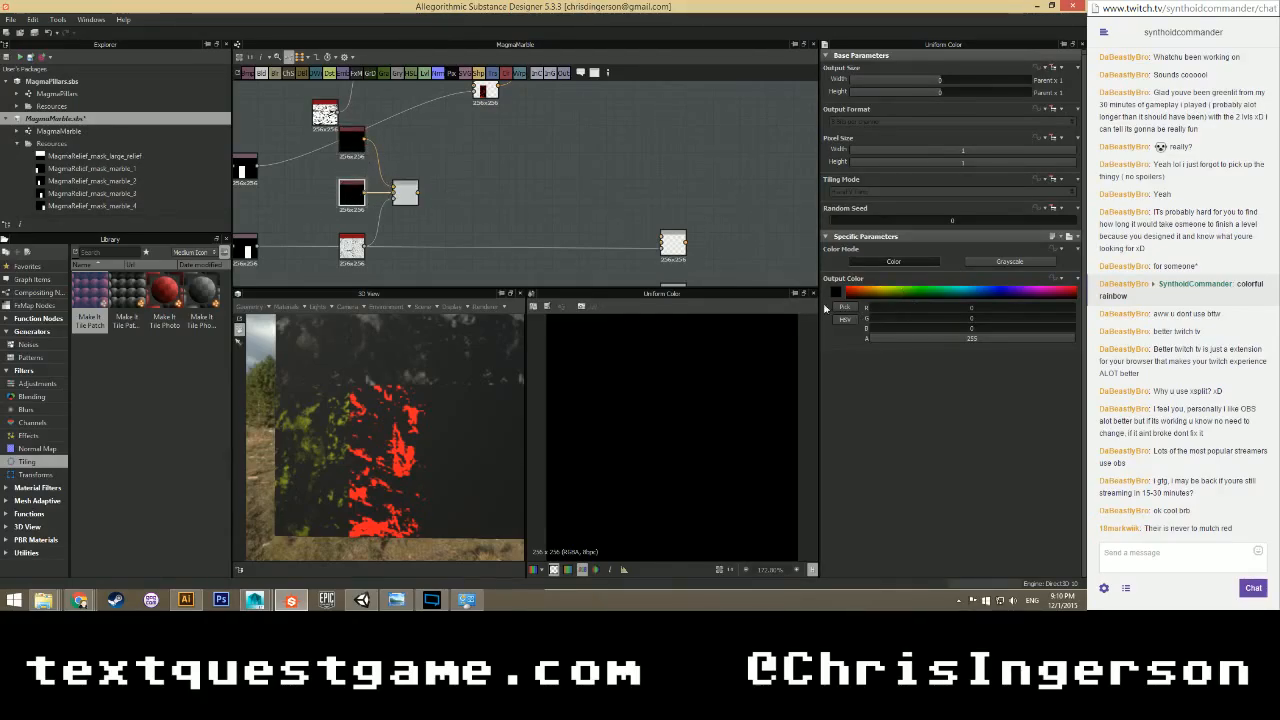
drag(873, 309, 1078, 308)
drag(365, 248, 393, 200)
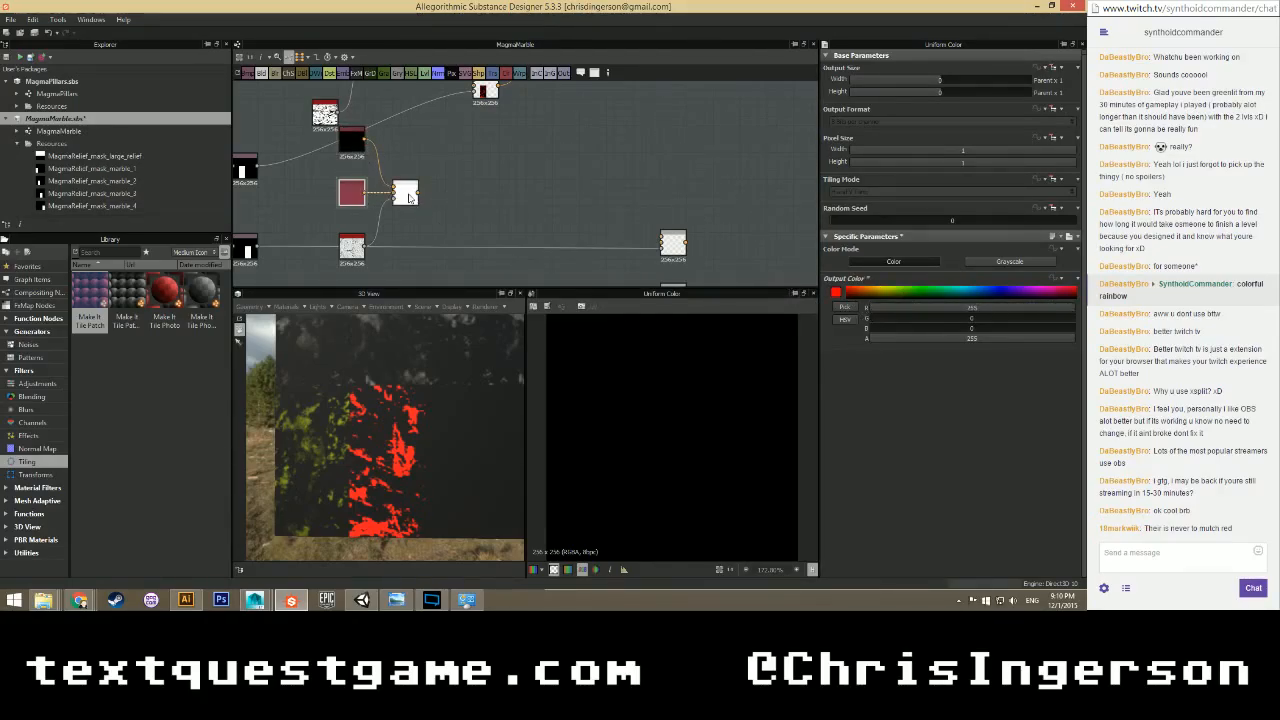
double_click(405, 193)
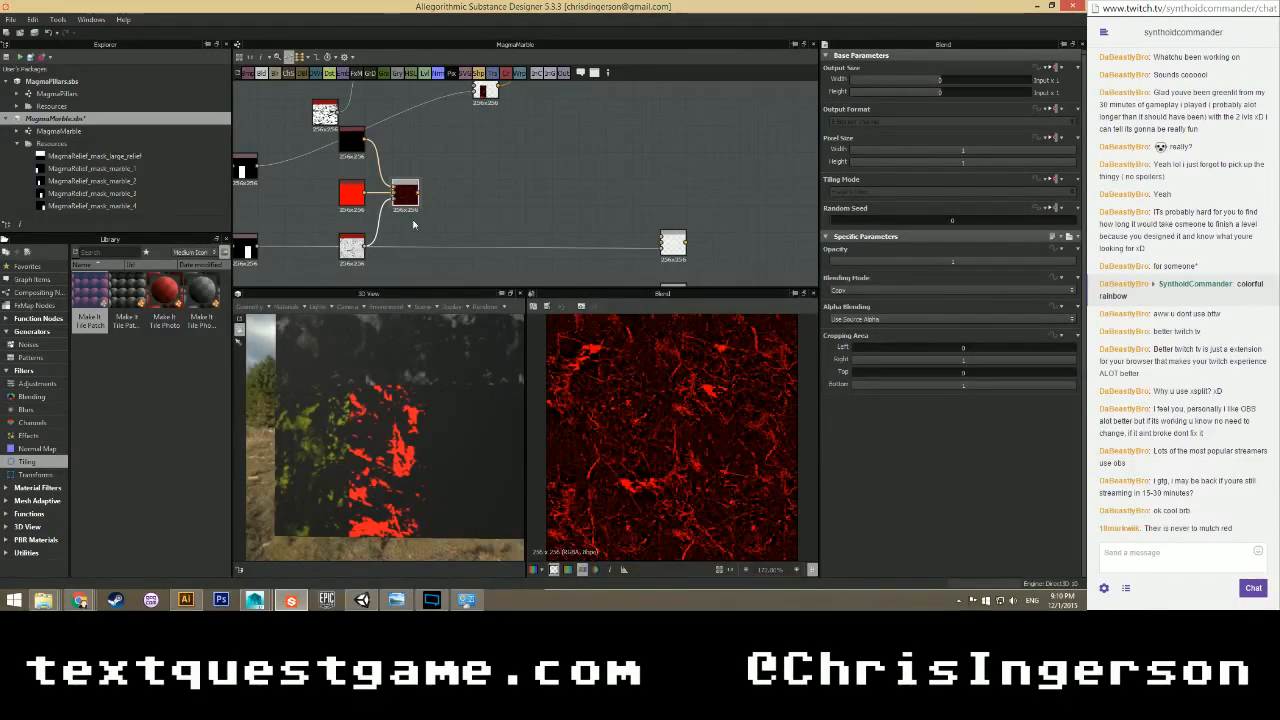
Connect the red blend's output into the downstream blend, deleting a mistaken wire.
scroll(430, 192, down, 2)
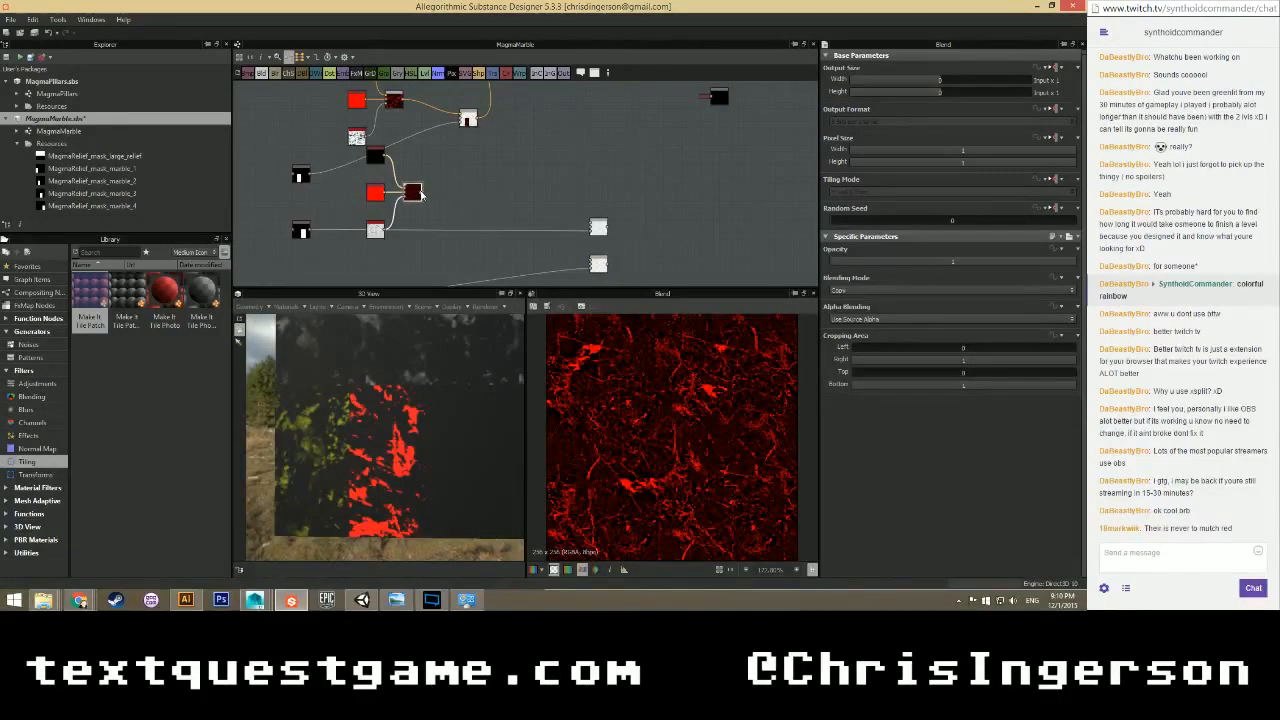
drag(558, 220, 593, 230)
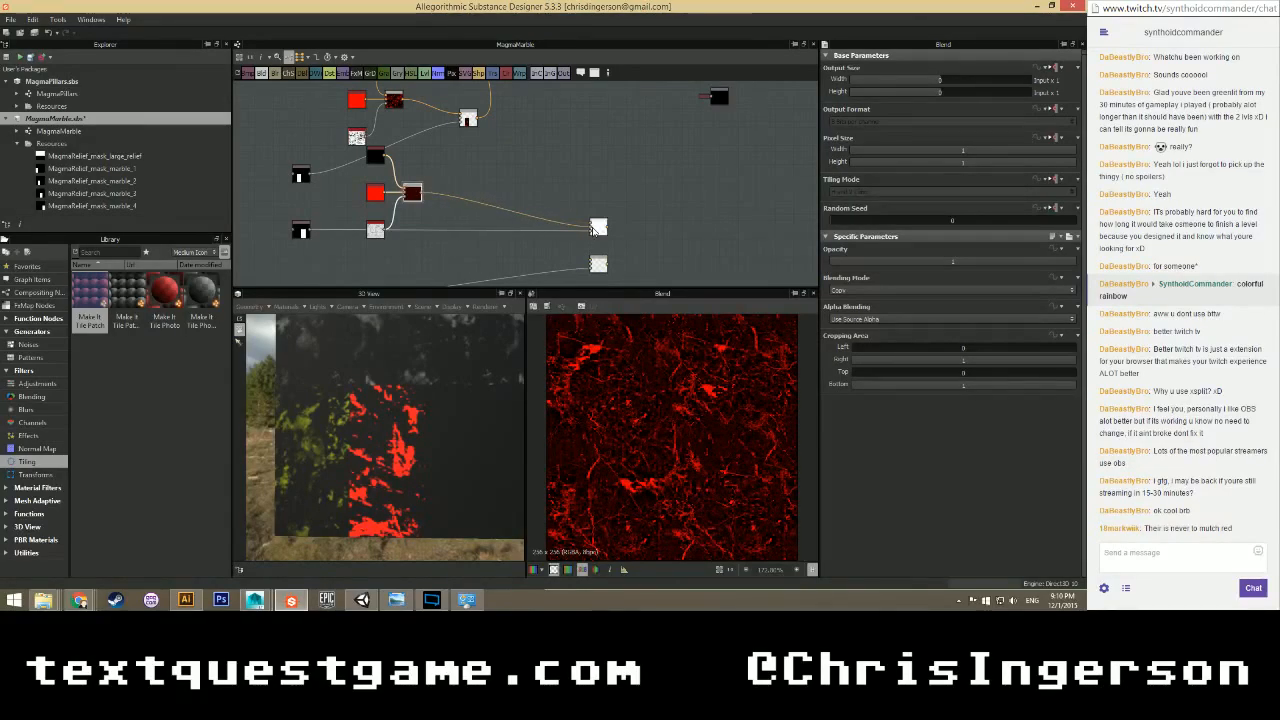
click(527, 216)
key(Delete)
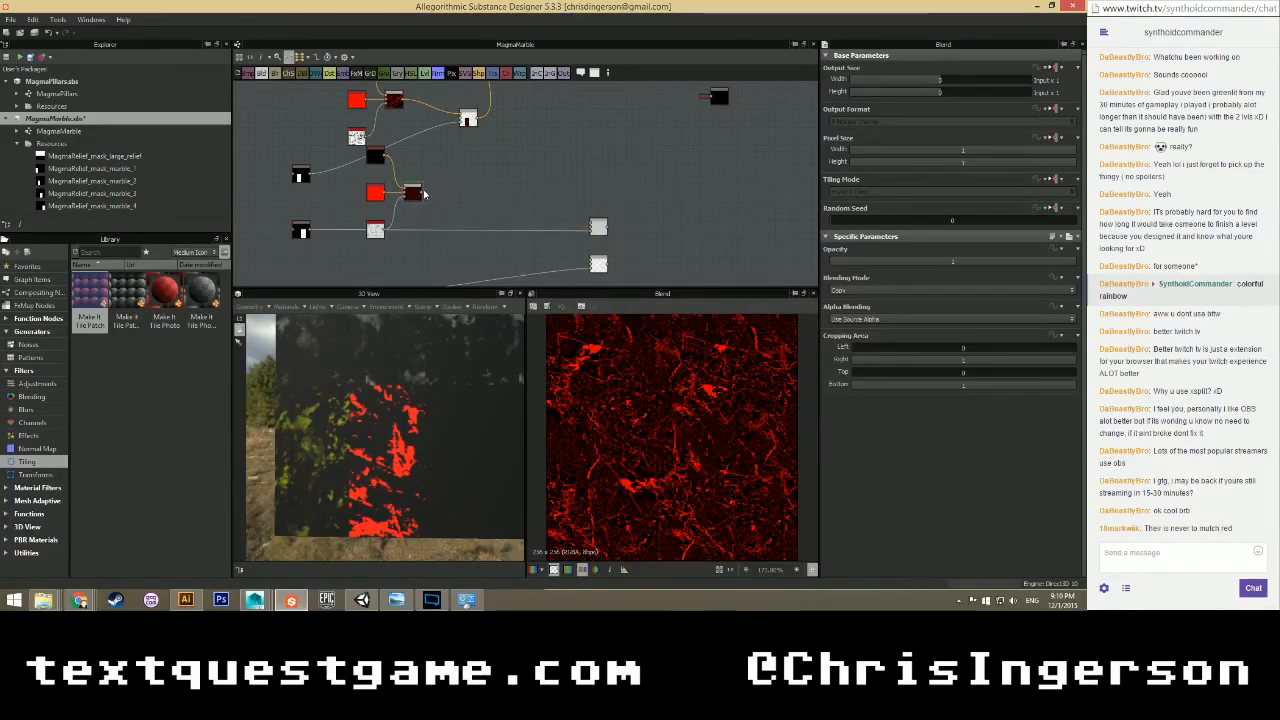
drag(422, 196, 592, 230)
drag(598, 228, 525, 228)
middle_drag(519, 175, 488, 237)
Add and position a new Blend node and wire the first layer output into it.
right_click(515, 139)
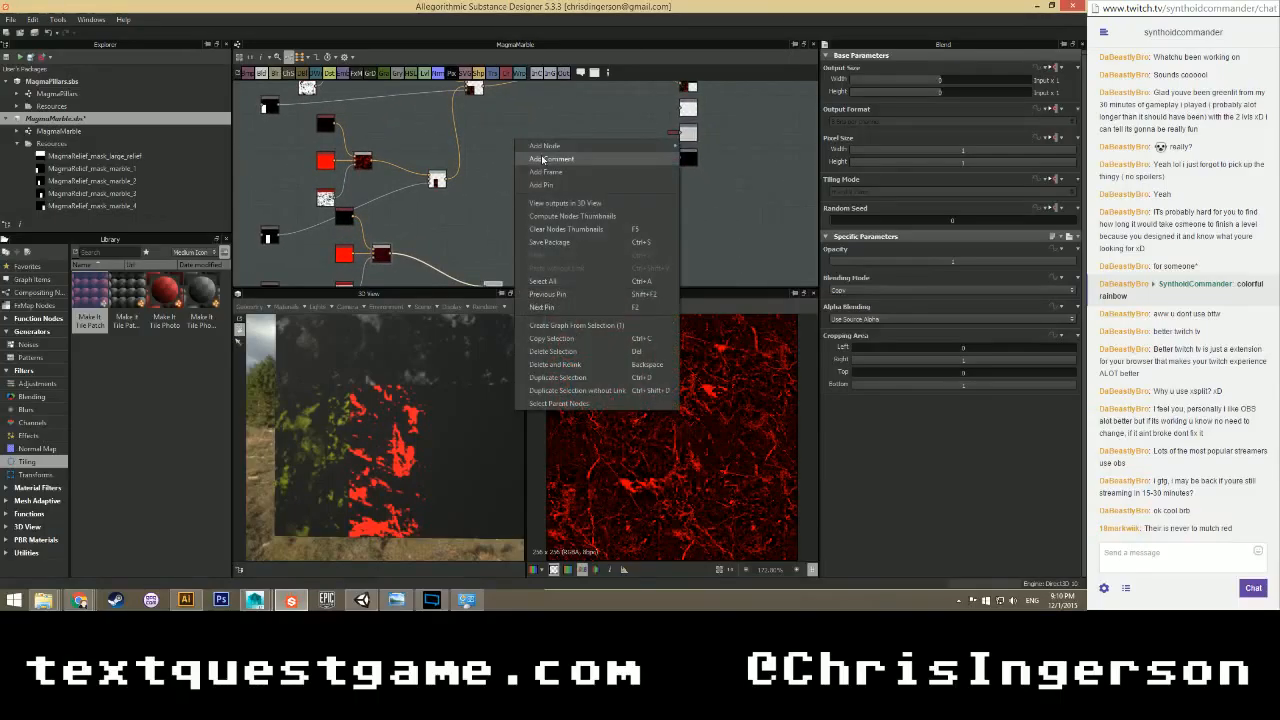
mouse_move(626, 148)
click(699, 161)
middle_drag(535, 137, 548, 185)
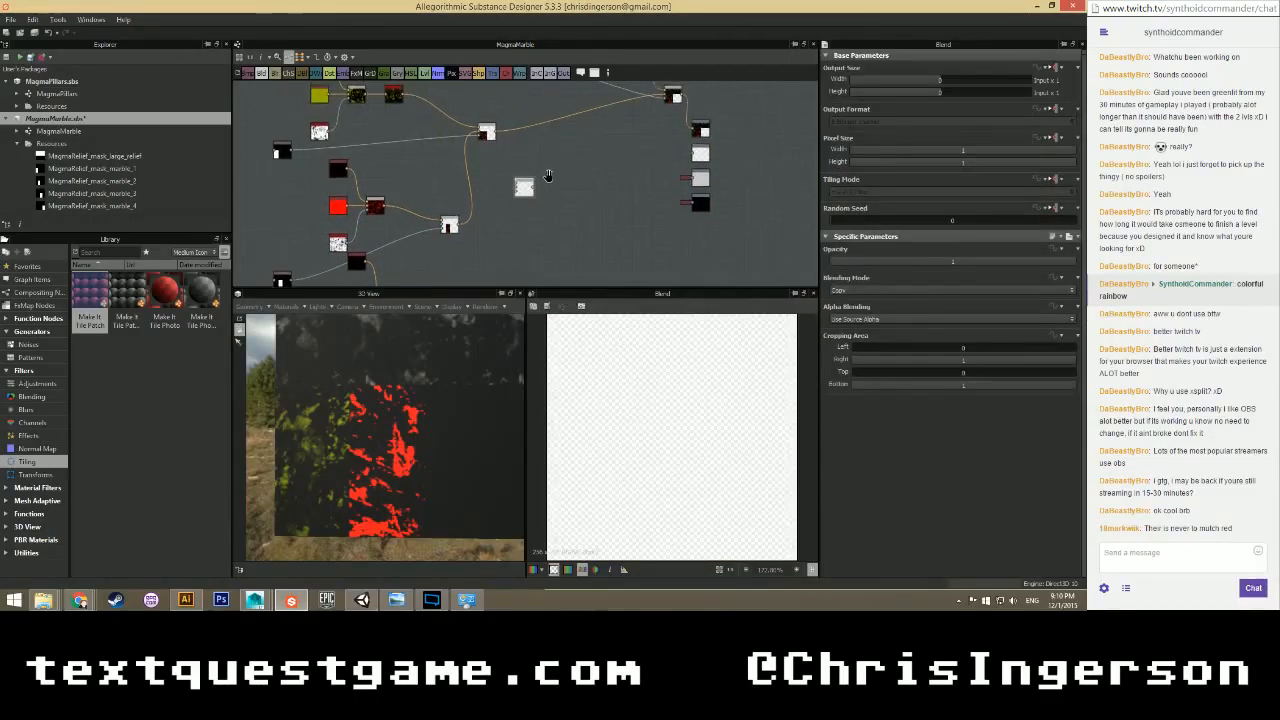
drag(493, 137, 548, 211)
mouse_move(548, 211)
middle_down()
mouse_move(512, 225)
mouse_move(561, 159)
mouse_move(545, 191)
middle_up()
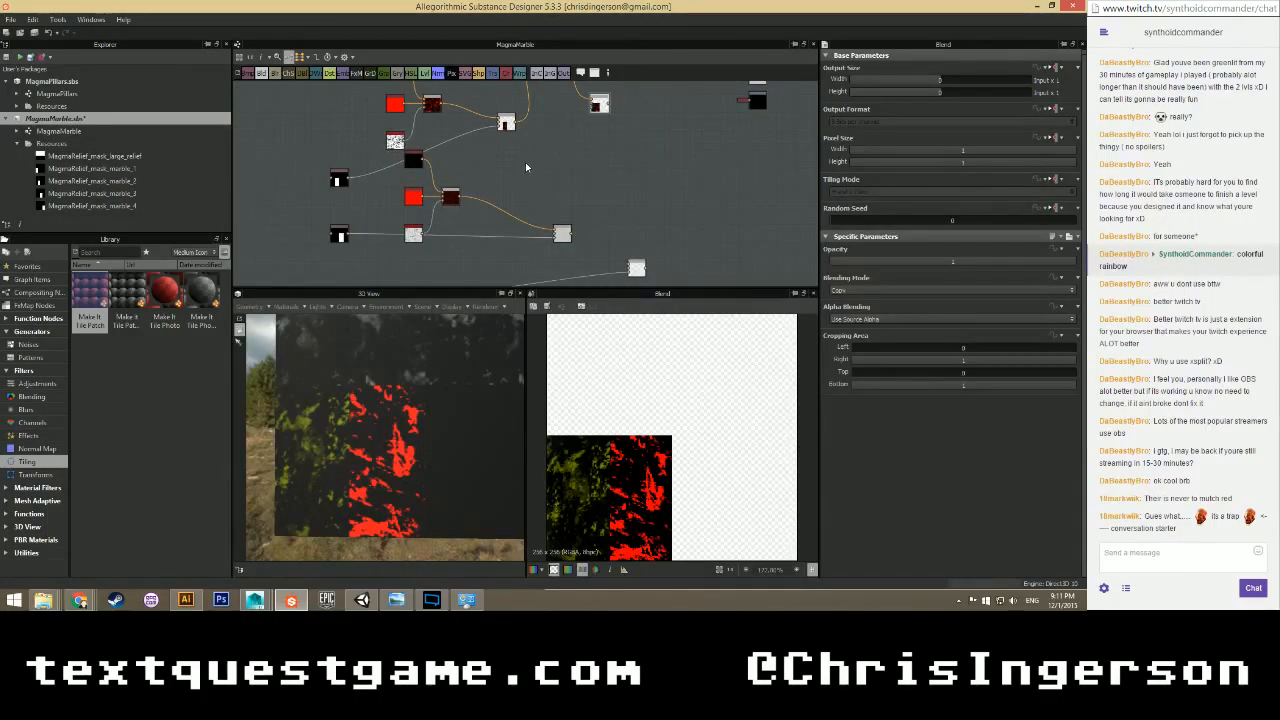
Feed the lower-left and lower-right layer outputs into the top Blend node.
scroll(519, 162, up, 2)
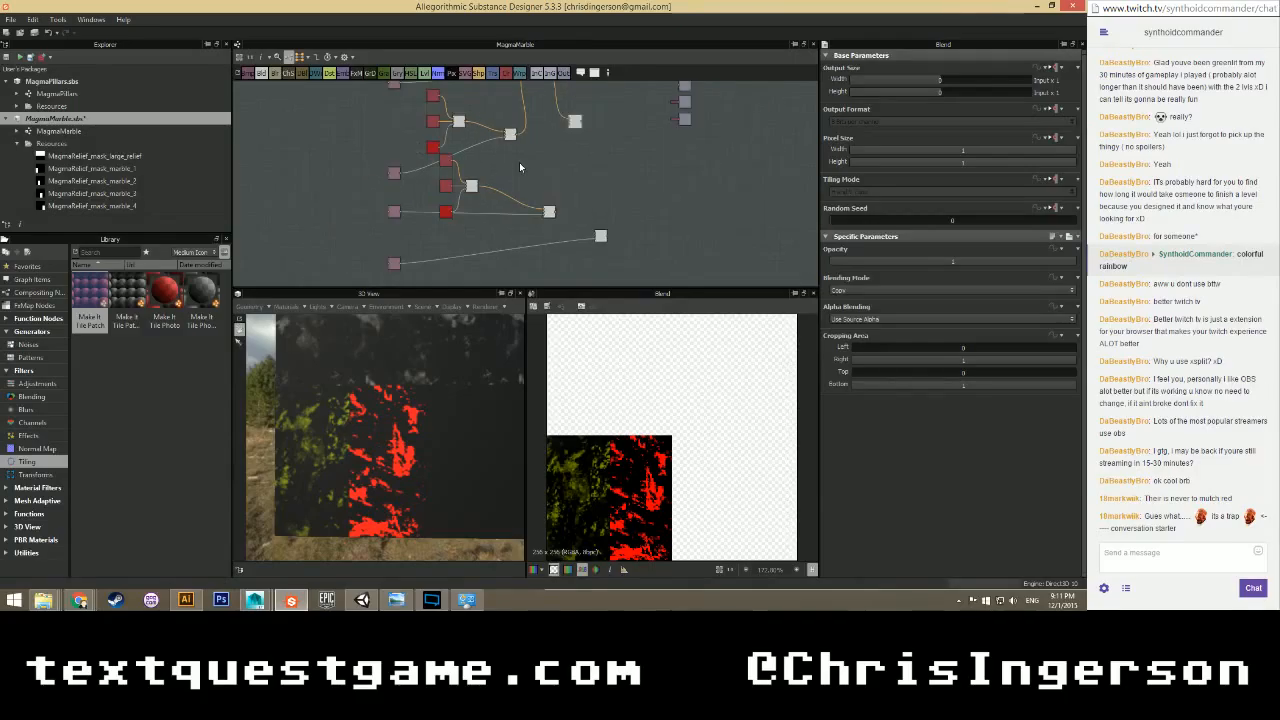
drag(315, 248, 611, 100)
drag(582, 247, 607, 90)
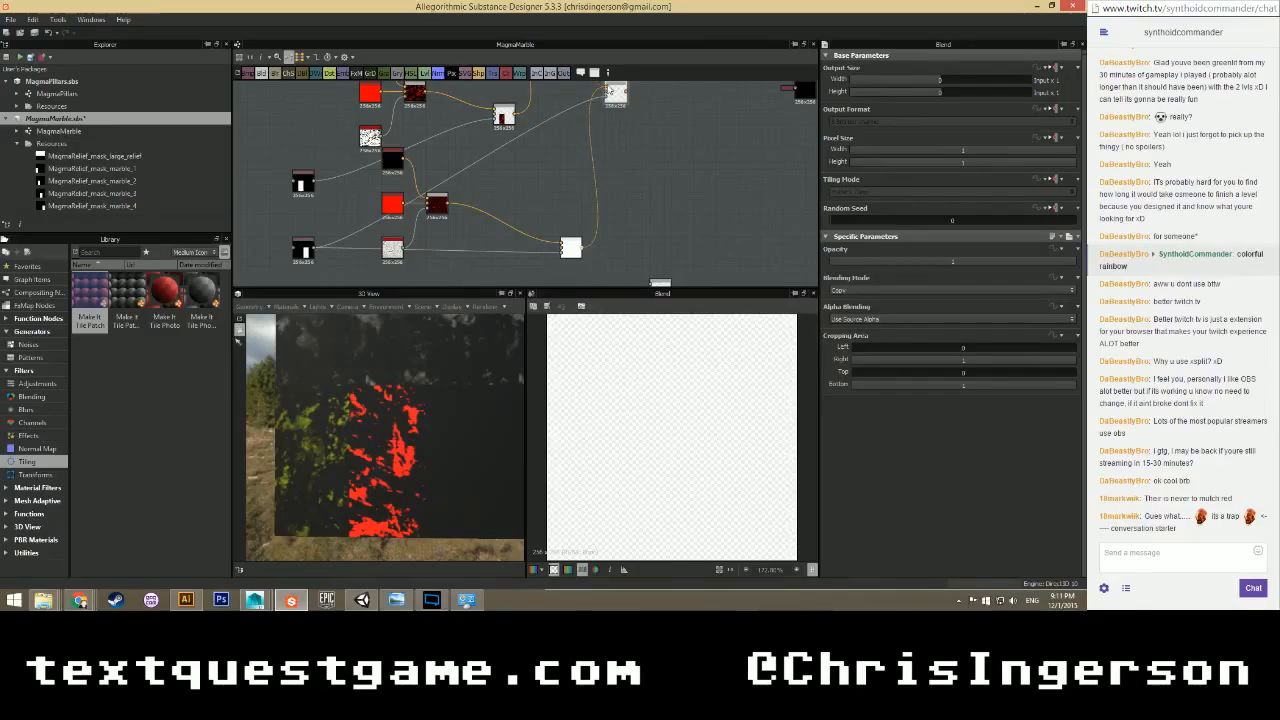
middle_drag(549, 133, 528, 242)
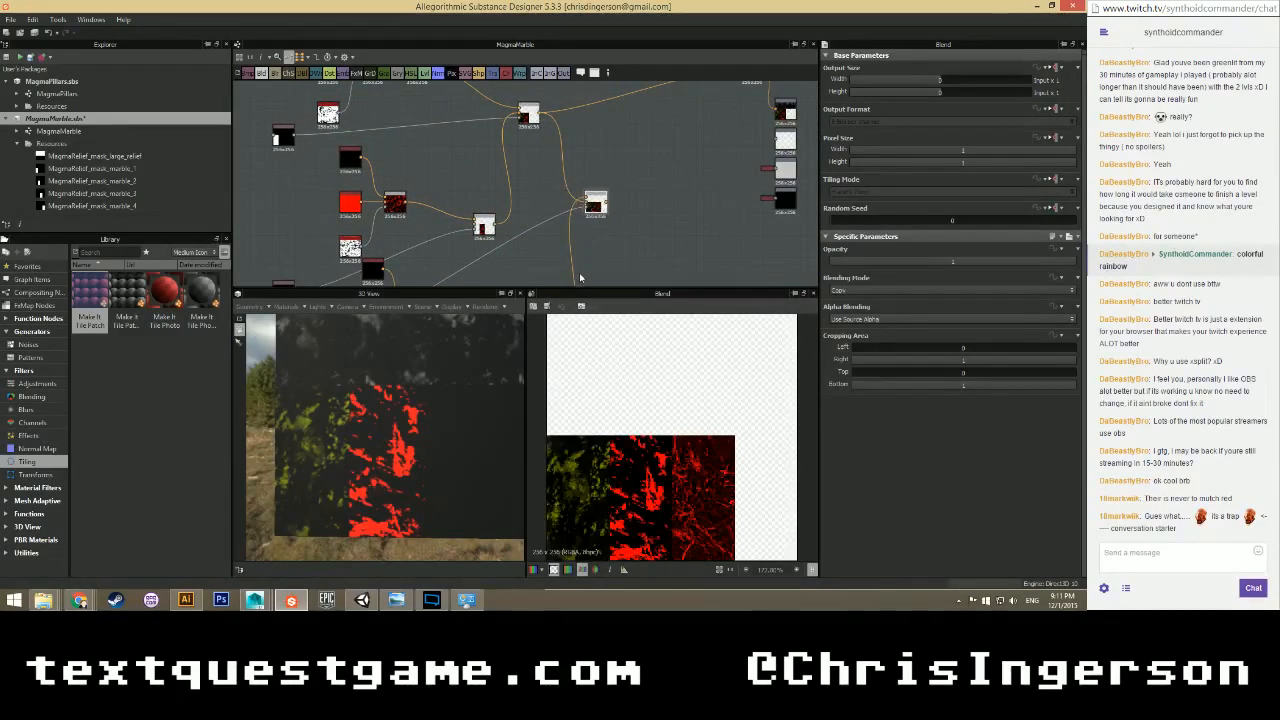
middle_drag(477, 169, 510, 62)
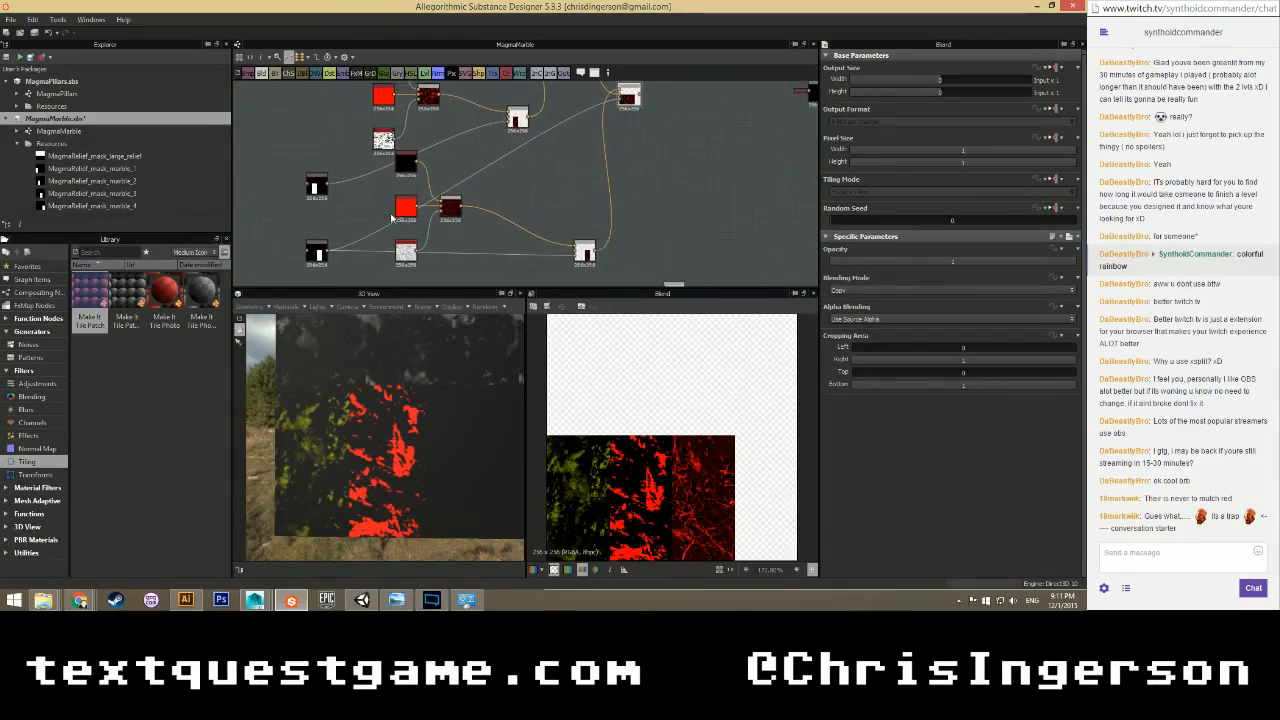
Make the lower red Uniform Color node pure blue with R 0 and B 255.
click(412, 213)
drag(970, 310, 1074, 329)
scroll(547, 396, up, 2)
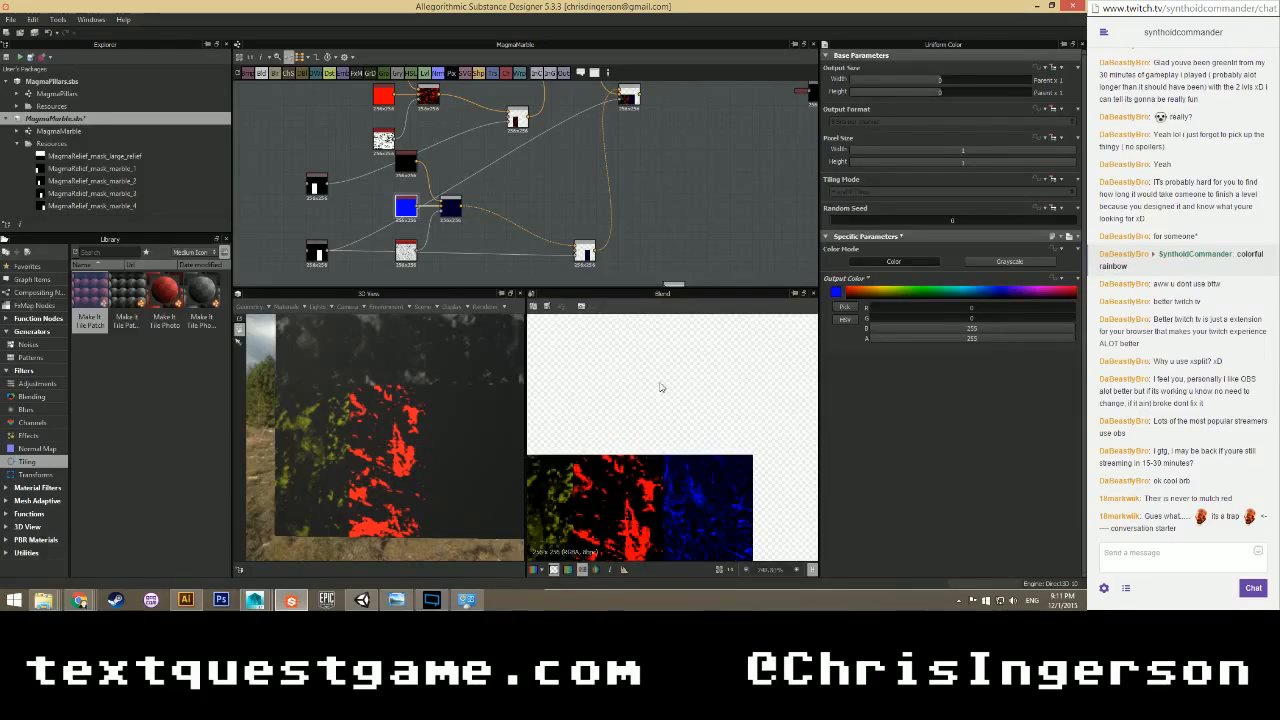
scroll(477, 267, down, 2)
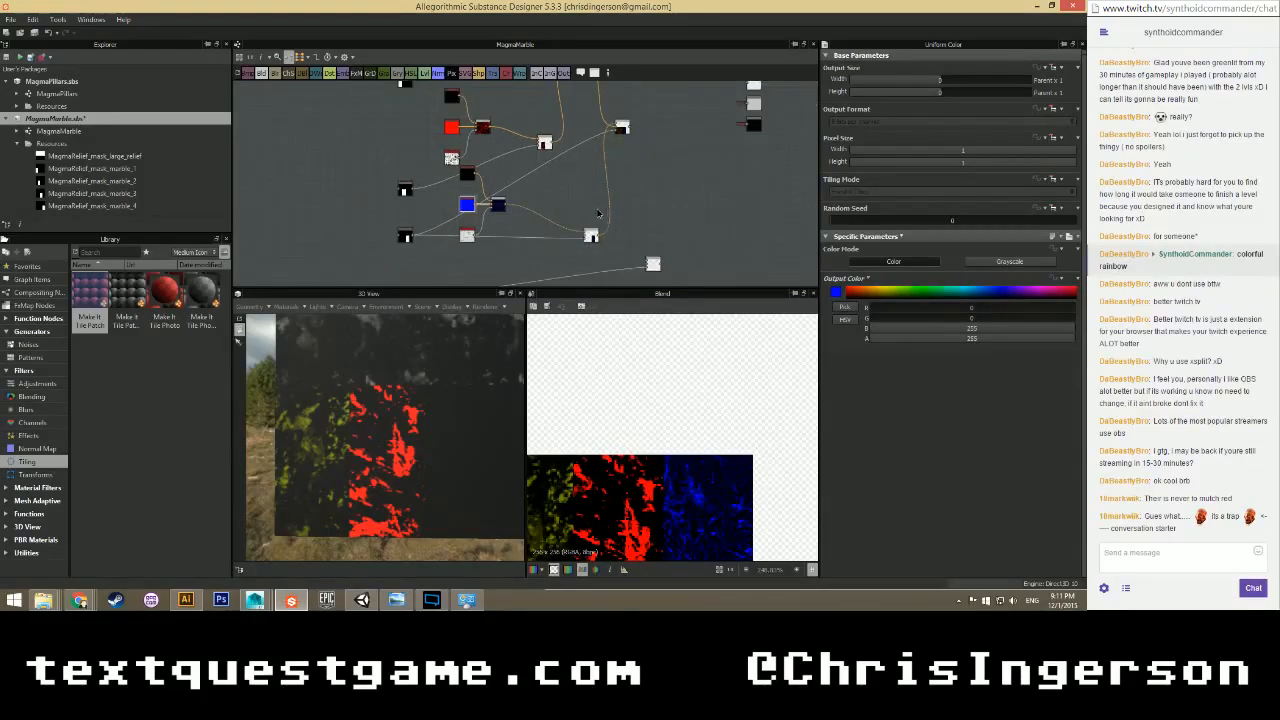
Connect the blue layer into the downstream blend and orbit the 3D preview to inspect the blue veins.
middle_drag(608, 195, 522, 238)
drag(572, 195, 618, 145)
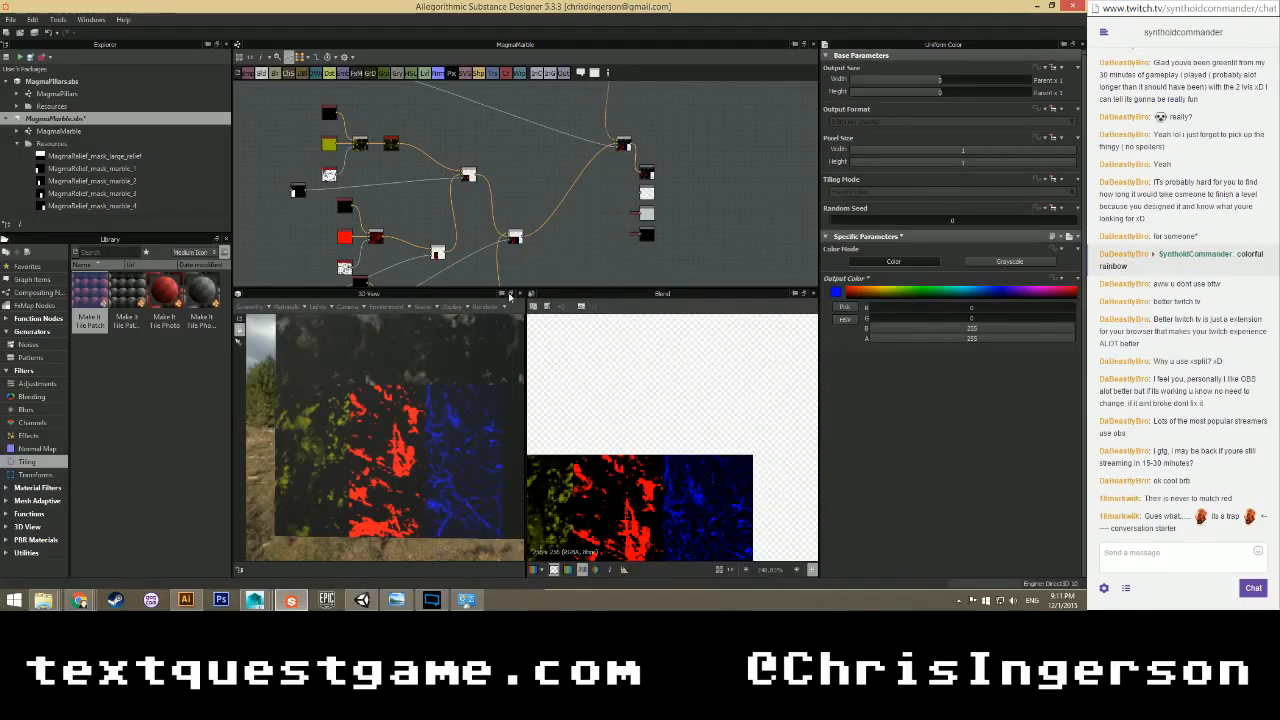
drag(435, 354, 366, 391)
scroll(485, 260, up, 5)
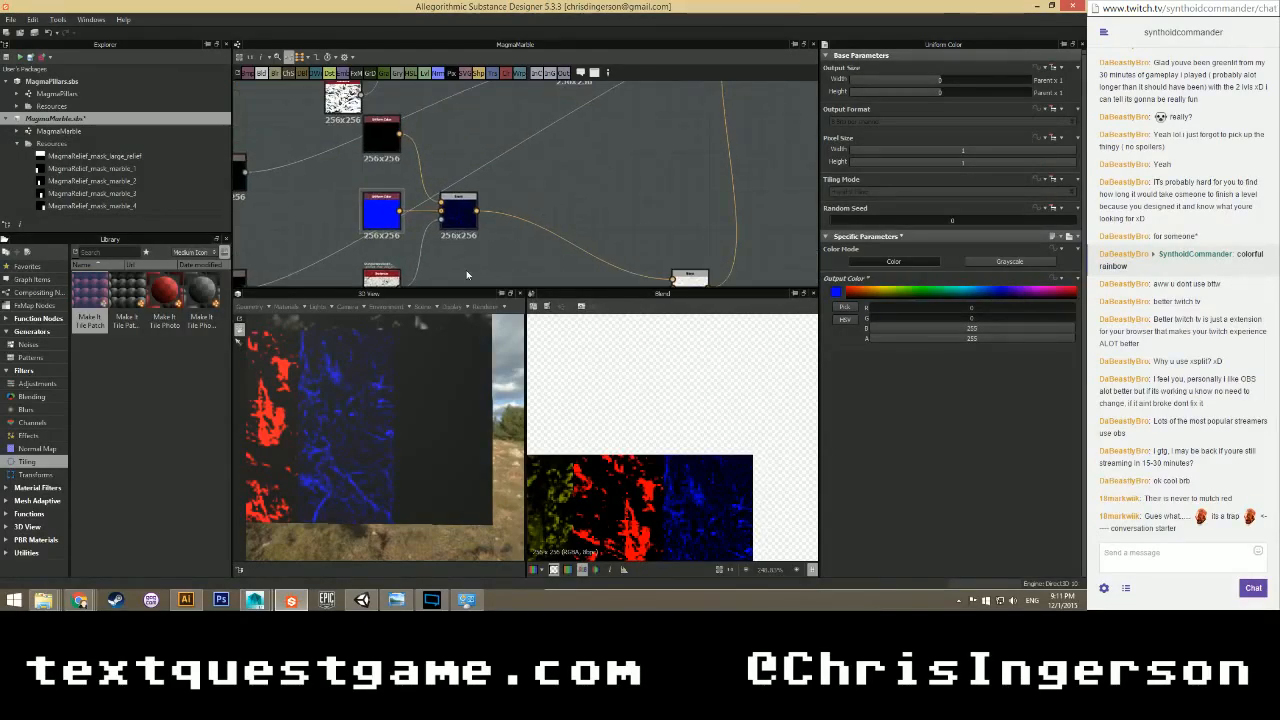
middle_drag(424, 293, 437, 230)
Set the grunge mask node's Contrast to 0.5.
click(397, 213)
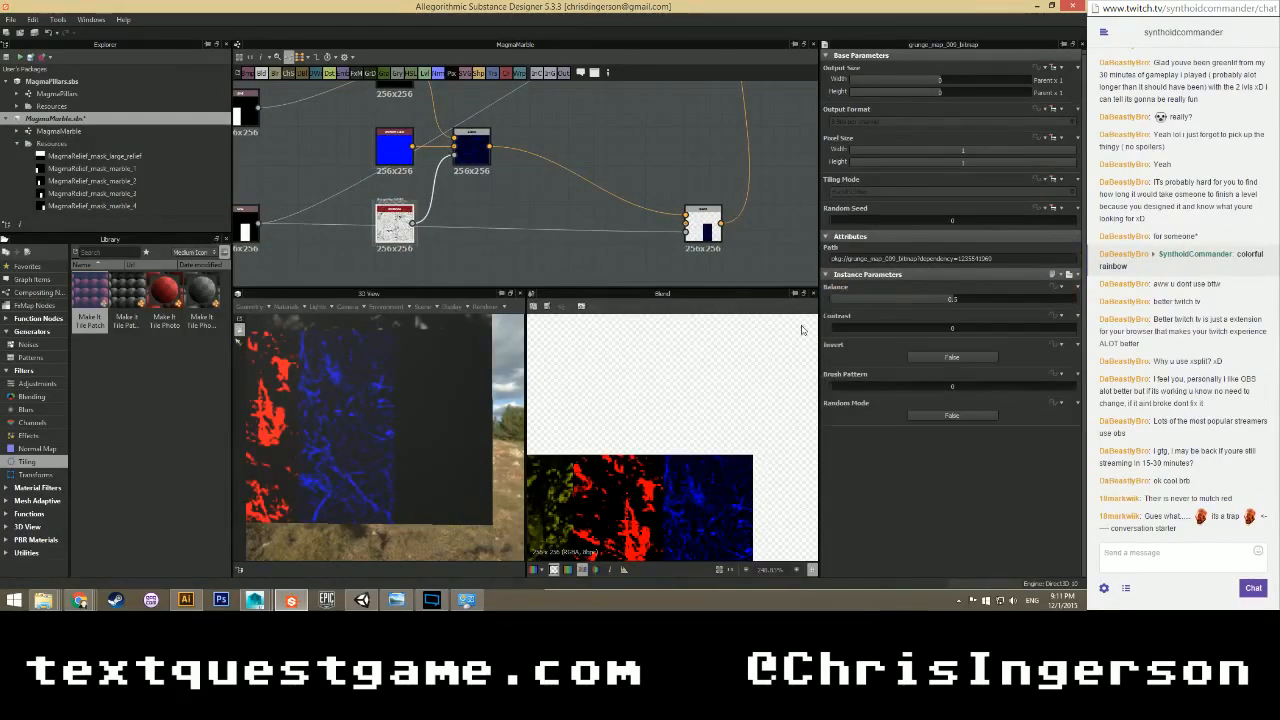
drag(836, 329, 902, 329)
click(952, 328)
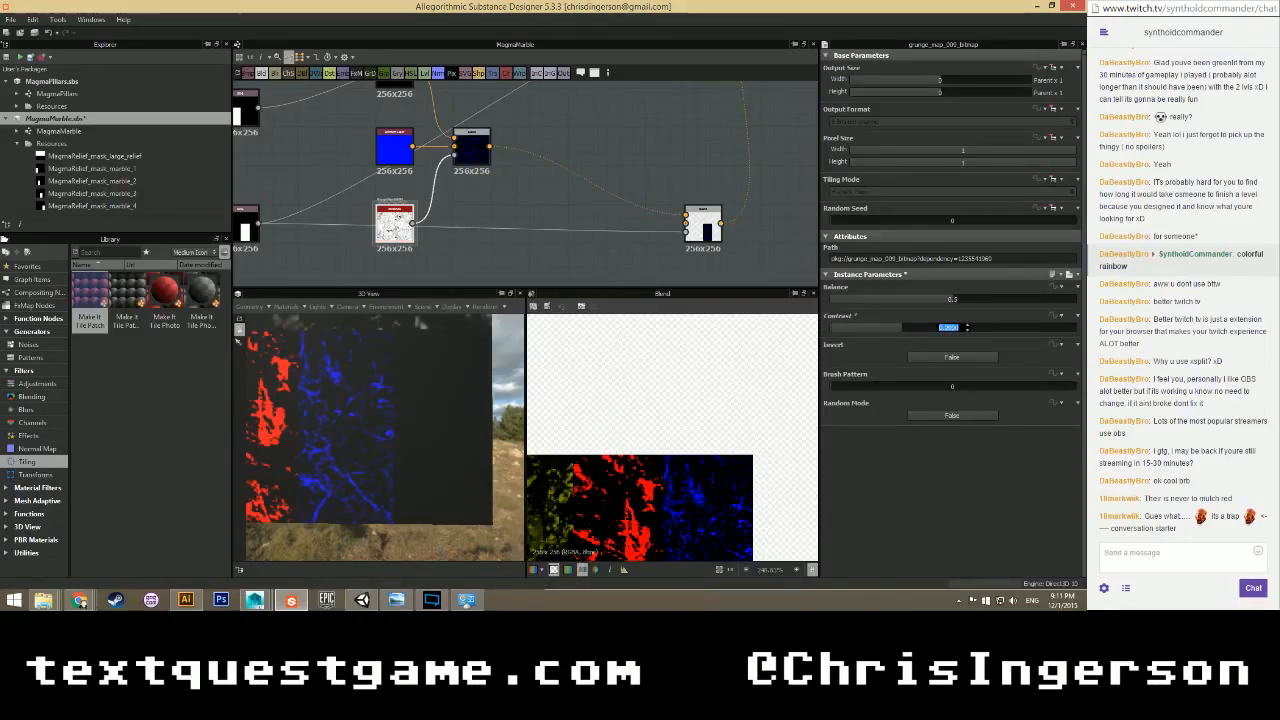
text(0.5)
key(Return)
middle_drag(726, 466, 718, 409)
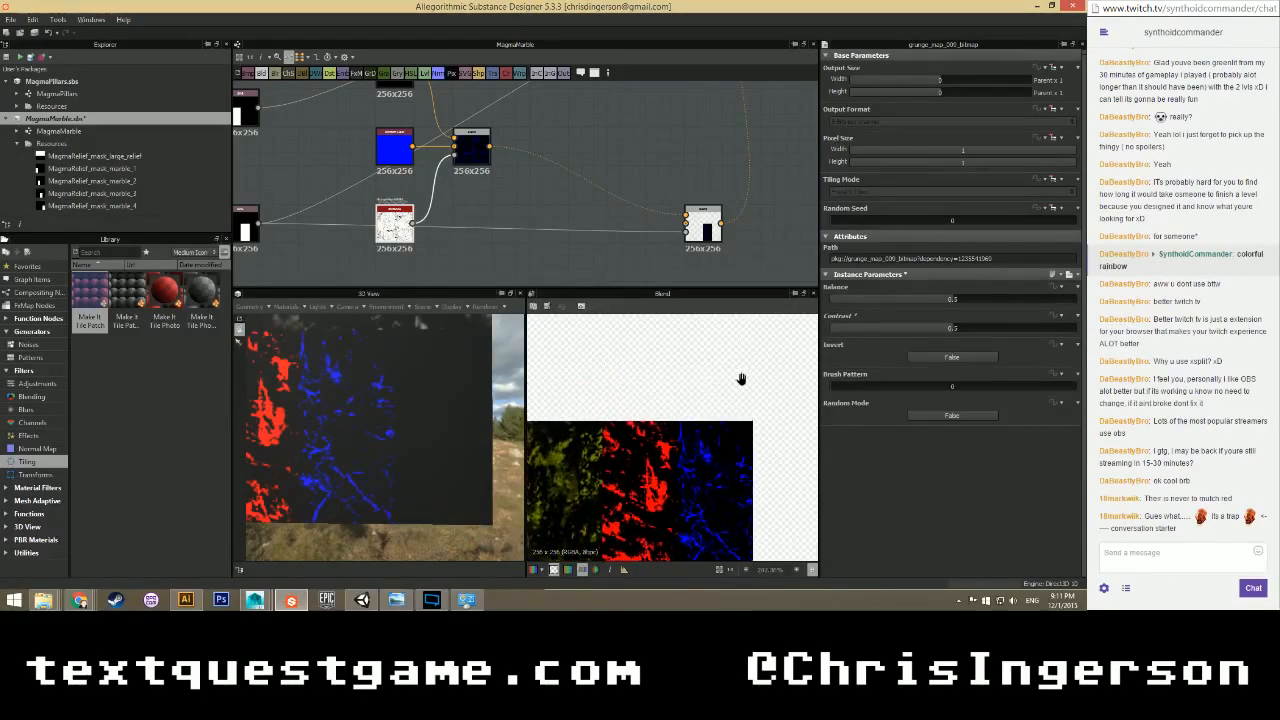
Recolour the blue Uniform Color layer yellow by raising R and G, and review the Blend node.
click(405, 155)
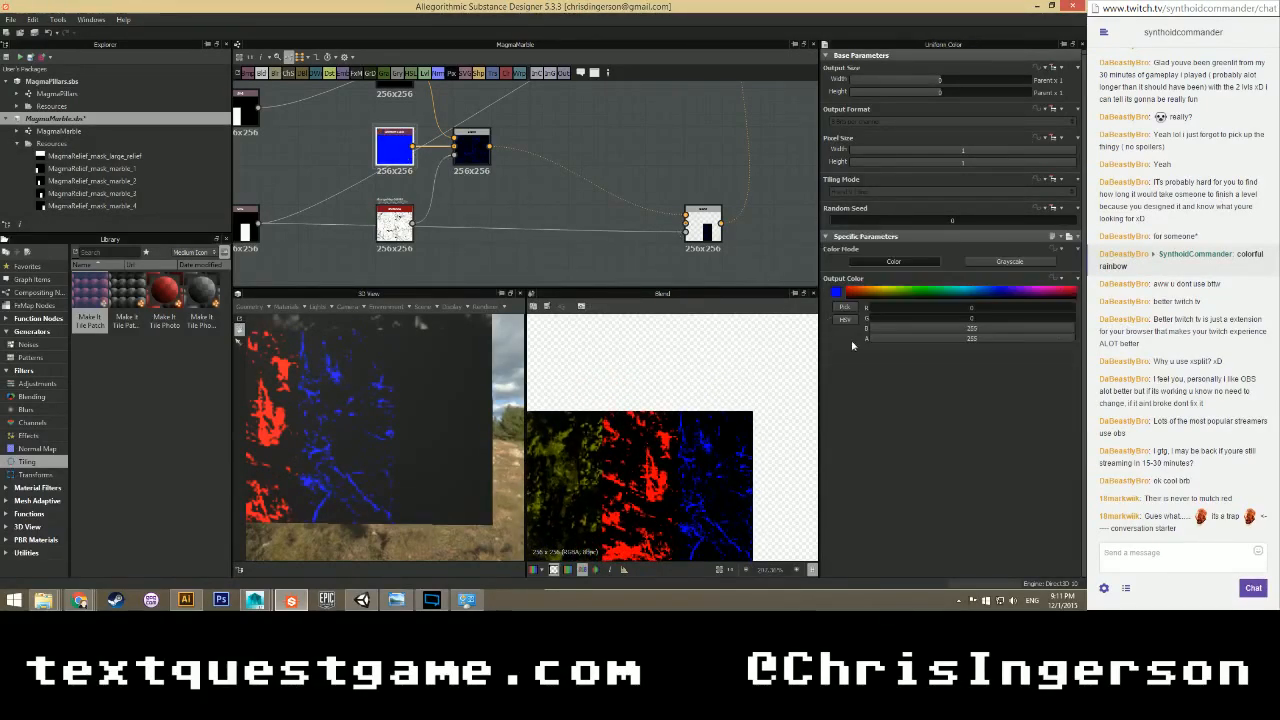
drag(895, 328, 1044, 308)
drag(880, 318, 1044, 320)
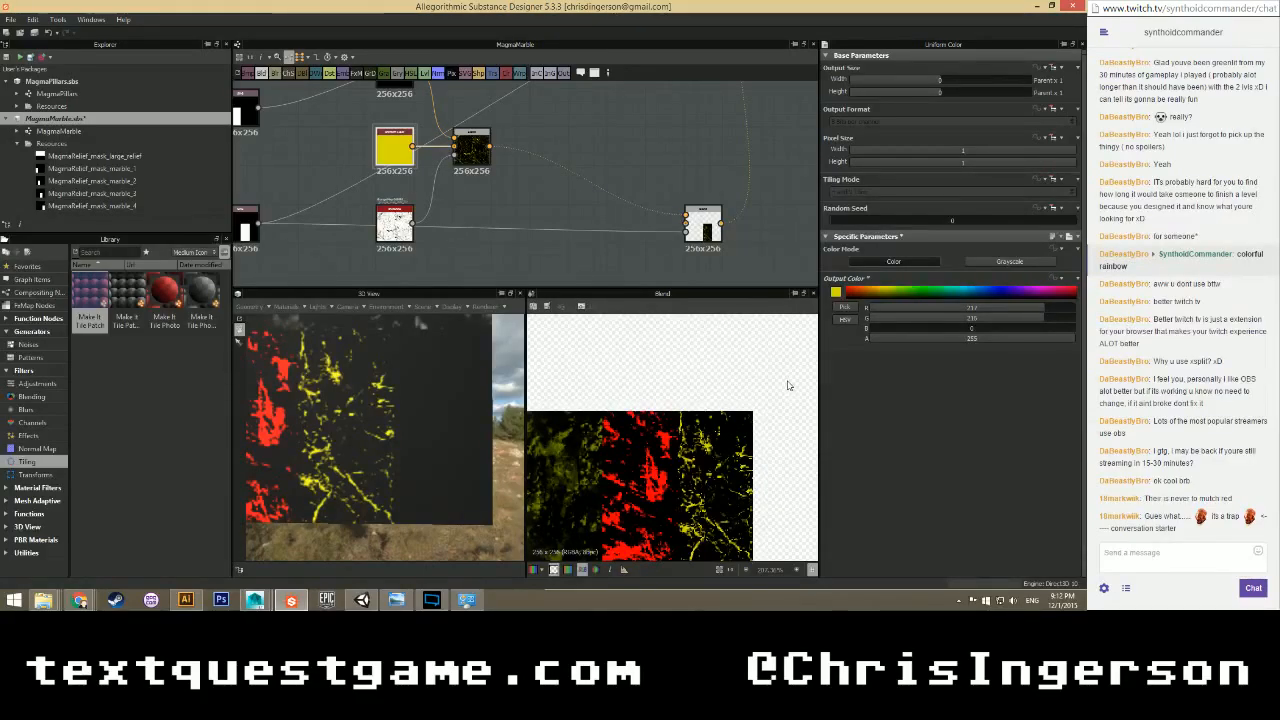
click(472, 130)
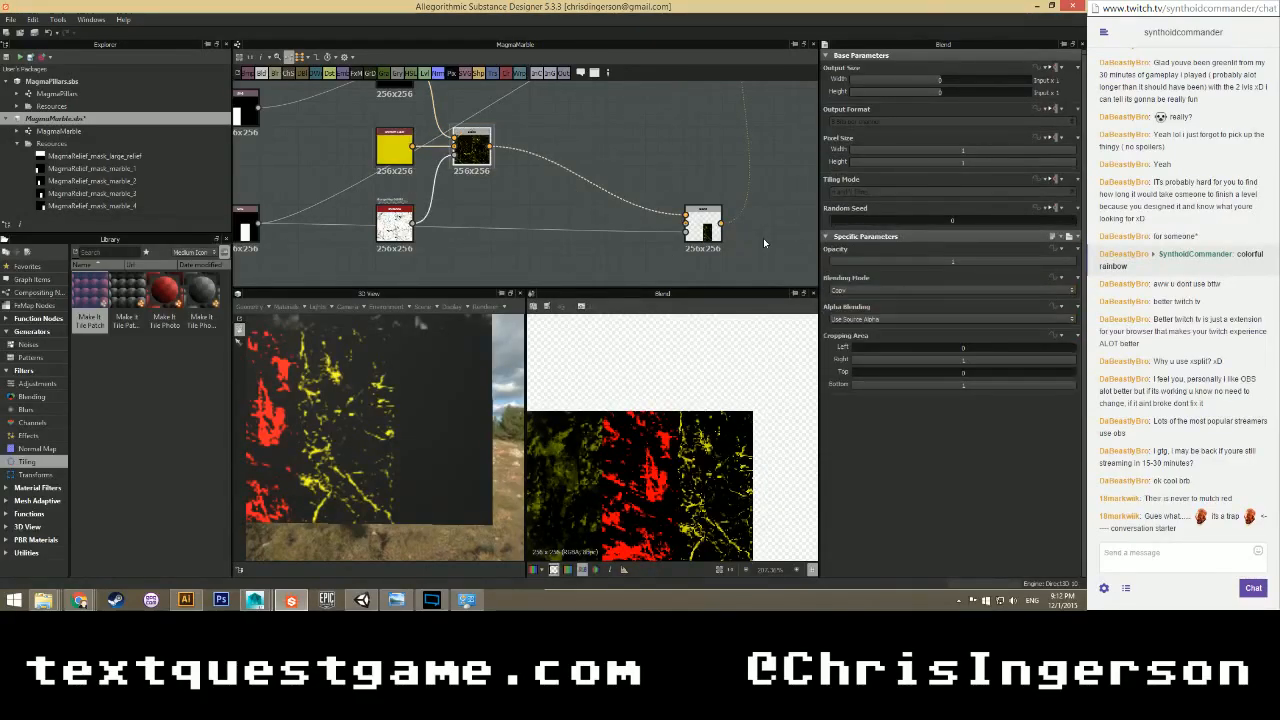
Try random mode on the grunge_map_009_bitmap mask, turn it back off, and reposition the 3D preview.
click(394, 225)
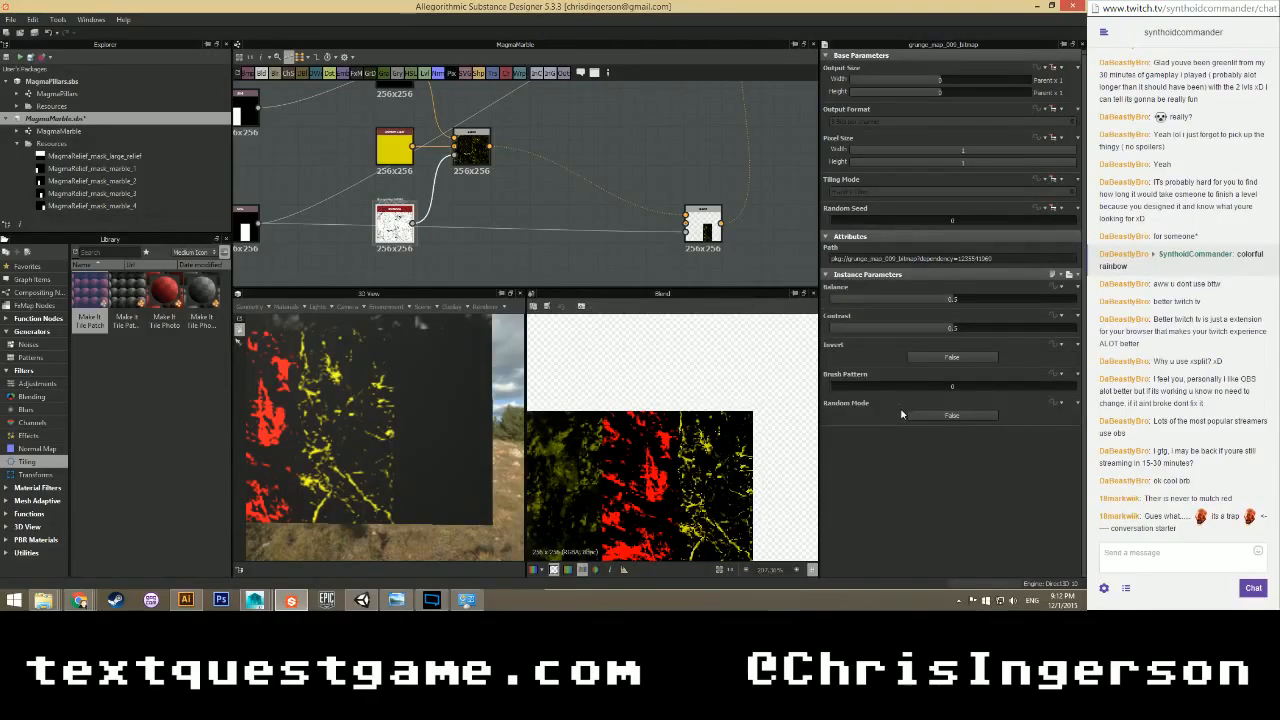
click(917, 420)
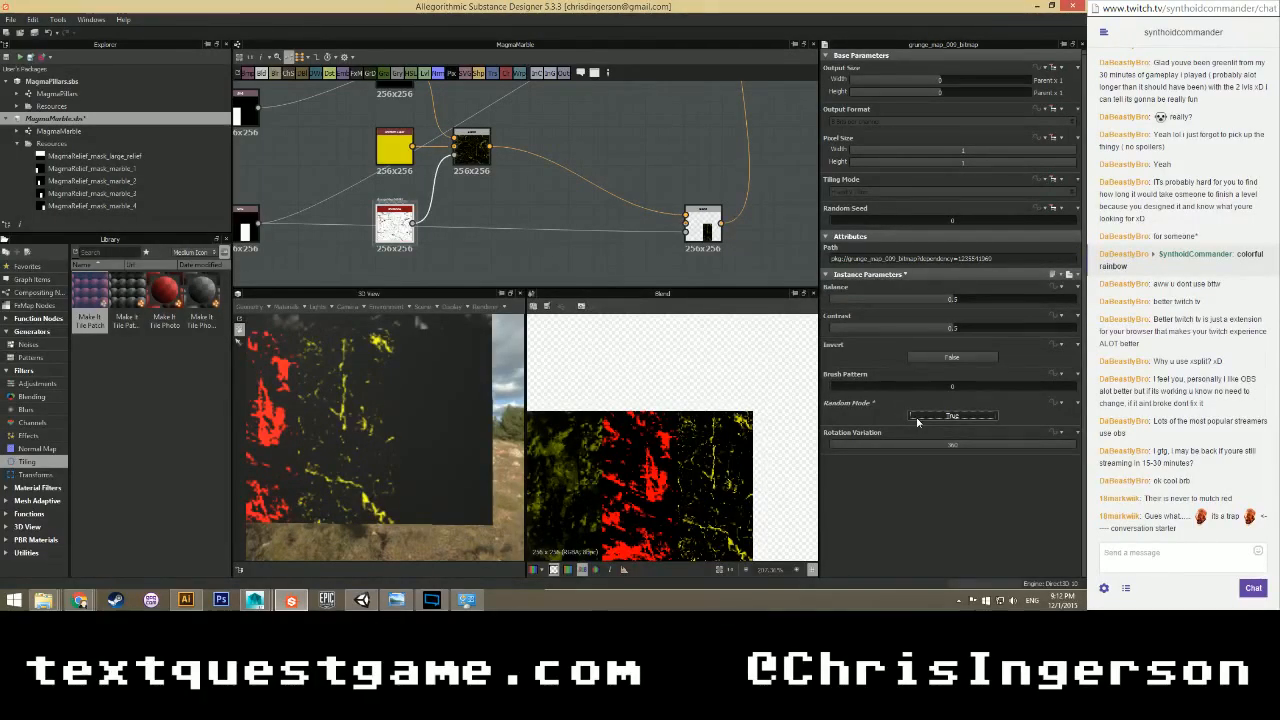
click(917, 420)
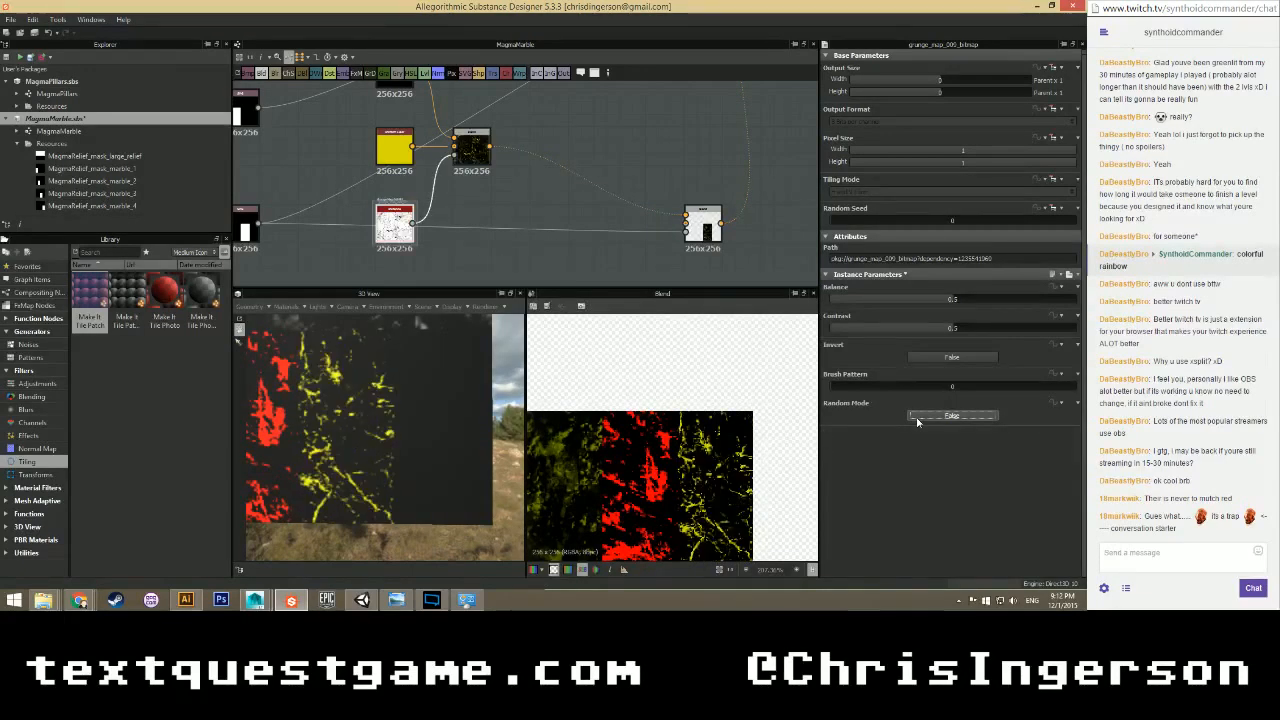
scroll(628, 193, down, 1)
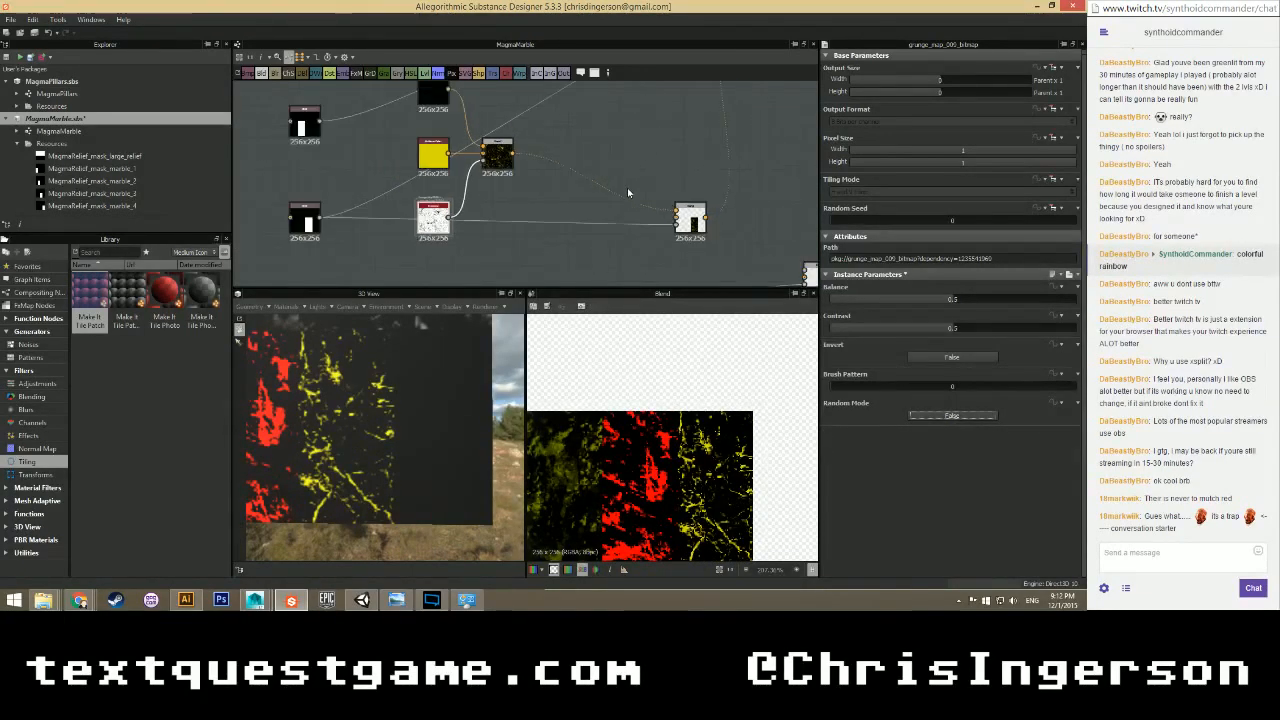
scroll(628, 193, down, 1)
scroll(412, 330, down, 1)
scroll(458, 205, down, 3)
scroll(380, 391, down, 3)
middle_drag(432, 392, 490, 408)
scroll(430, 250, down, 2)
middle_drag(421, 160, 377, 258)
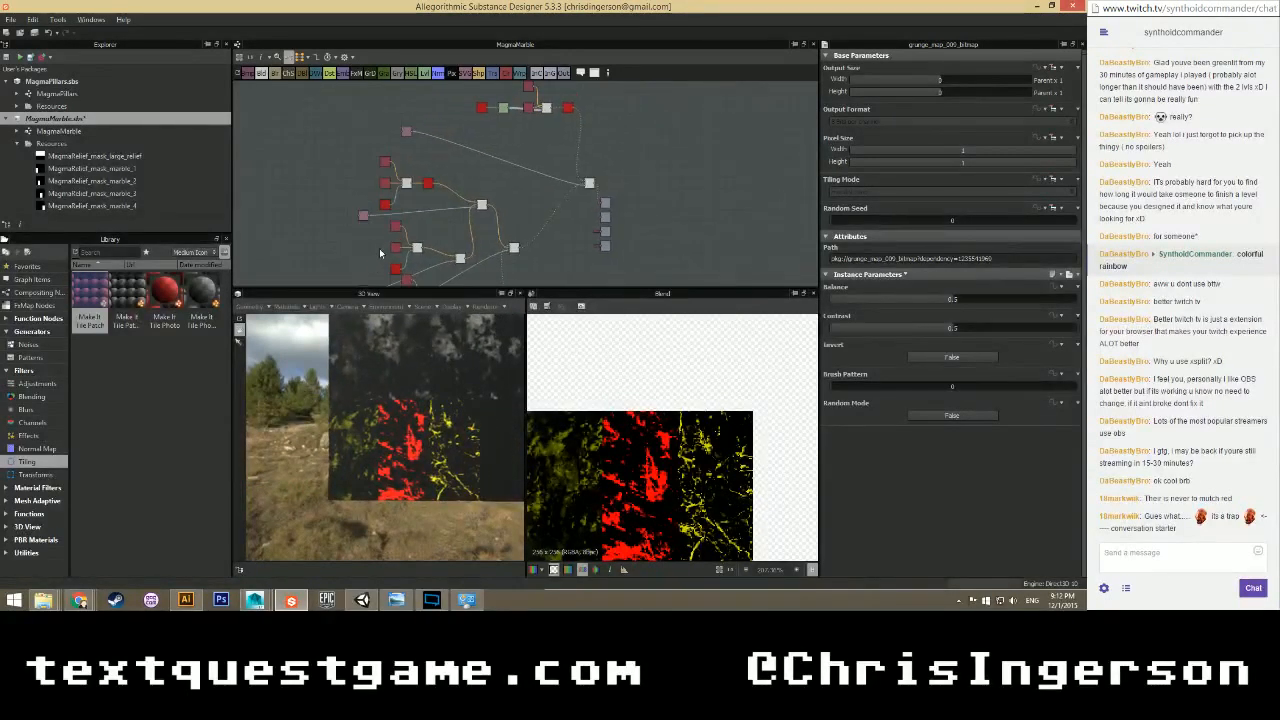
Make the next Uniform Color purple: G and R to 0, B about 171, R about 74.
scroll(380, 243, up, 3)
click(390, 98)
drag(994, 320, 866, 321)
drag(976, 309, 1008, 331)
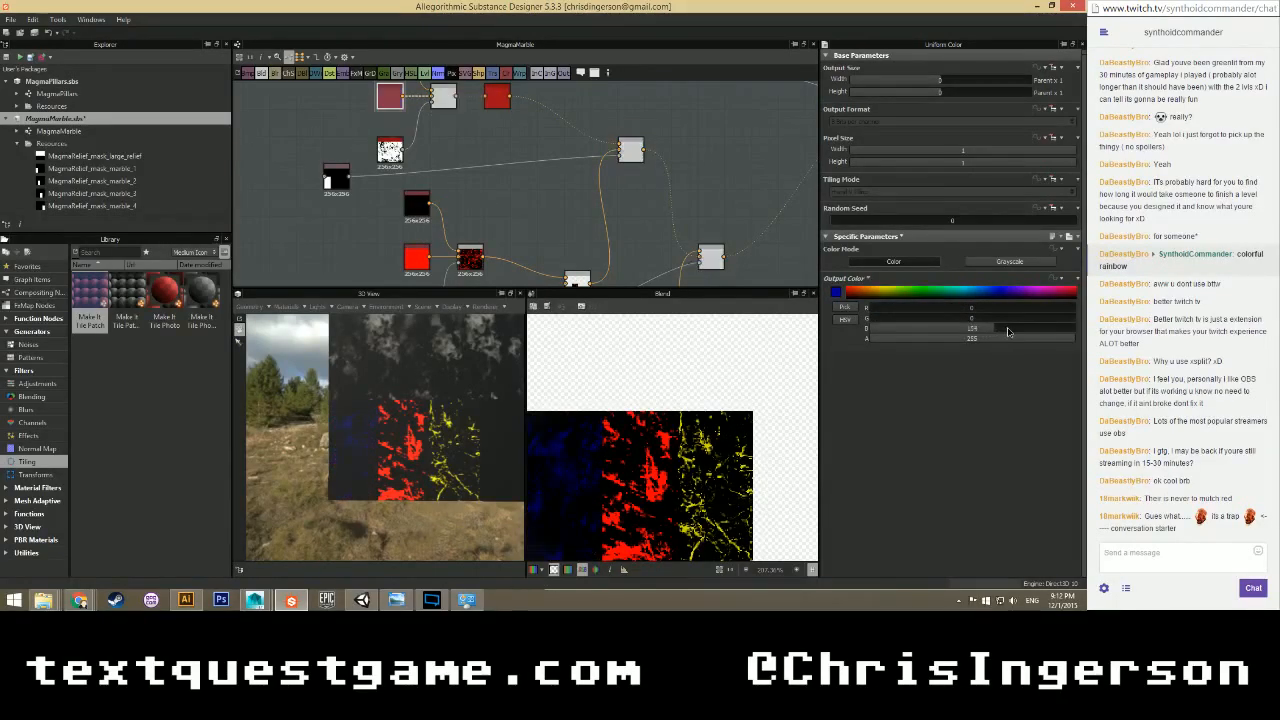
drag(906, 309, 947, 310)
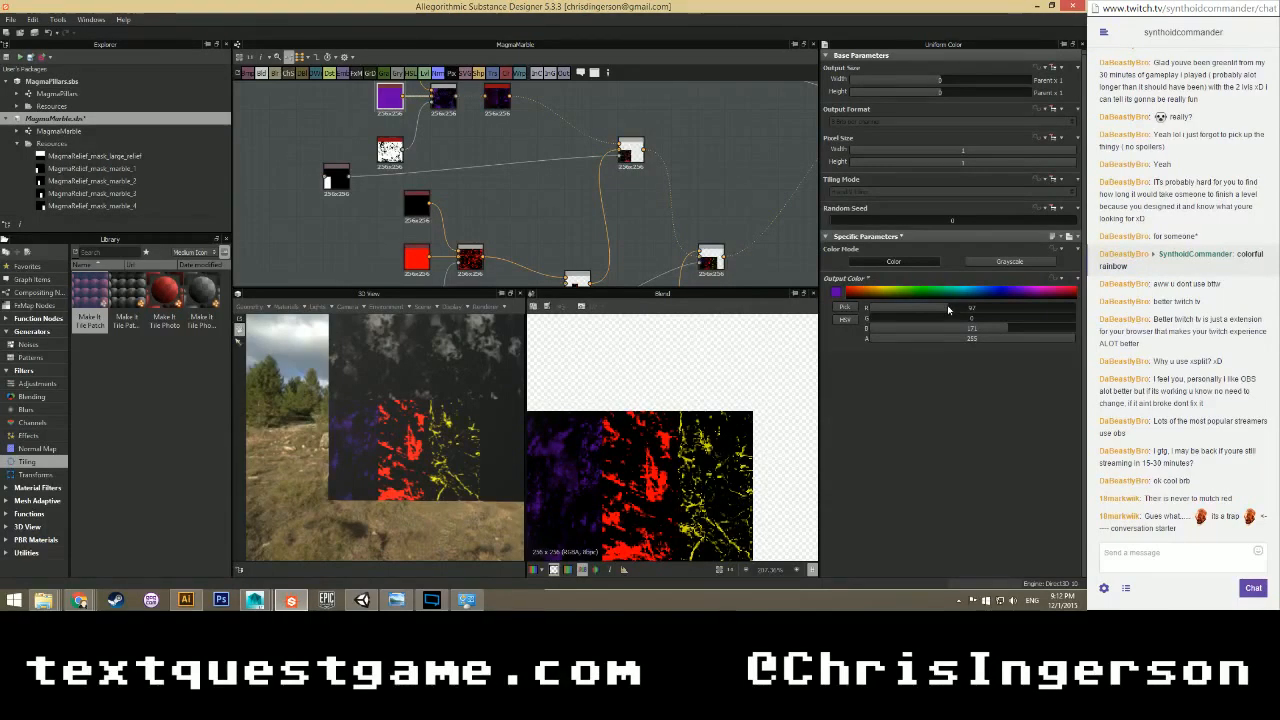
Bring the red and yellow nodes into view and box-select the yellow branch's four nodes.
scroll(700, 440, down, 1)
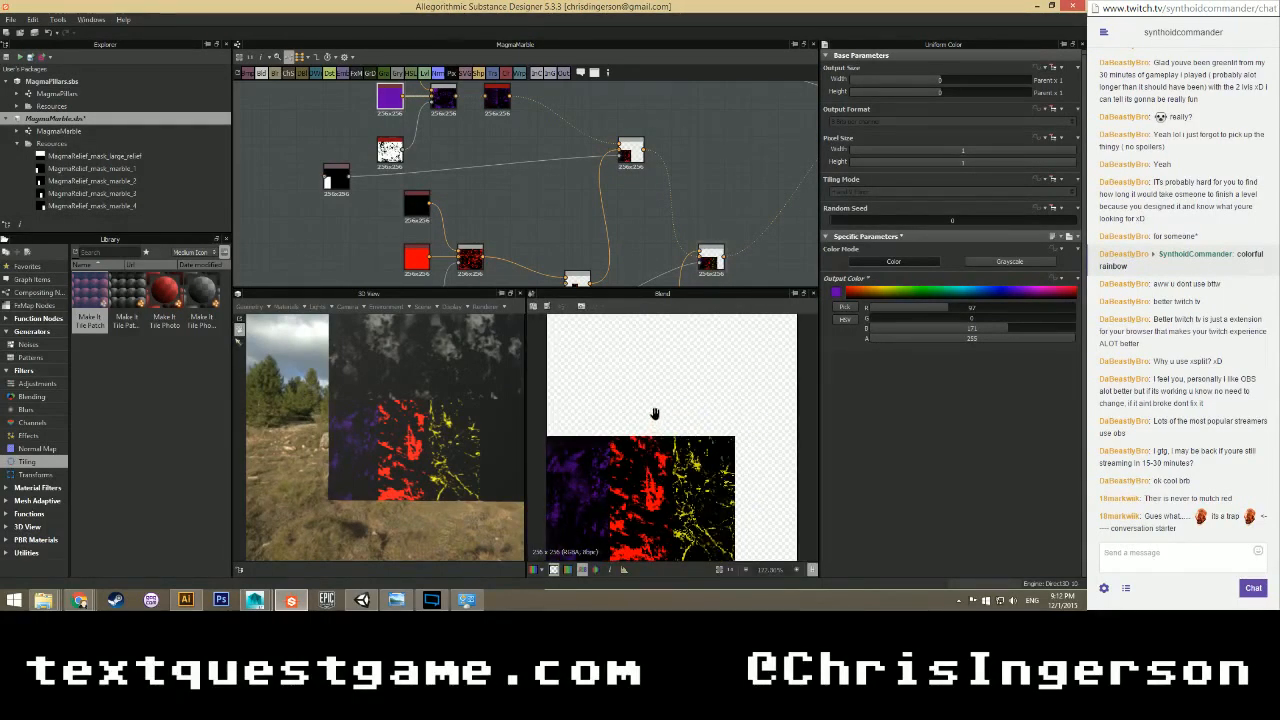
scroll(496, 222, down, 1)
middle_drag(554, 227, 480, 129)
middle_drag(513, 239, 434, 140)
scroll(514, 174, down, 1)
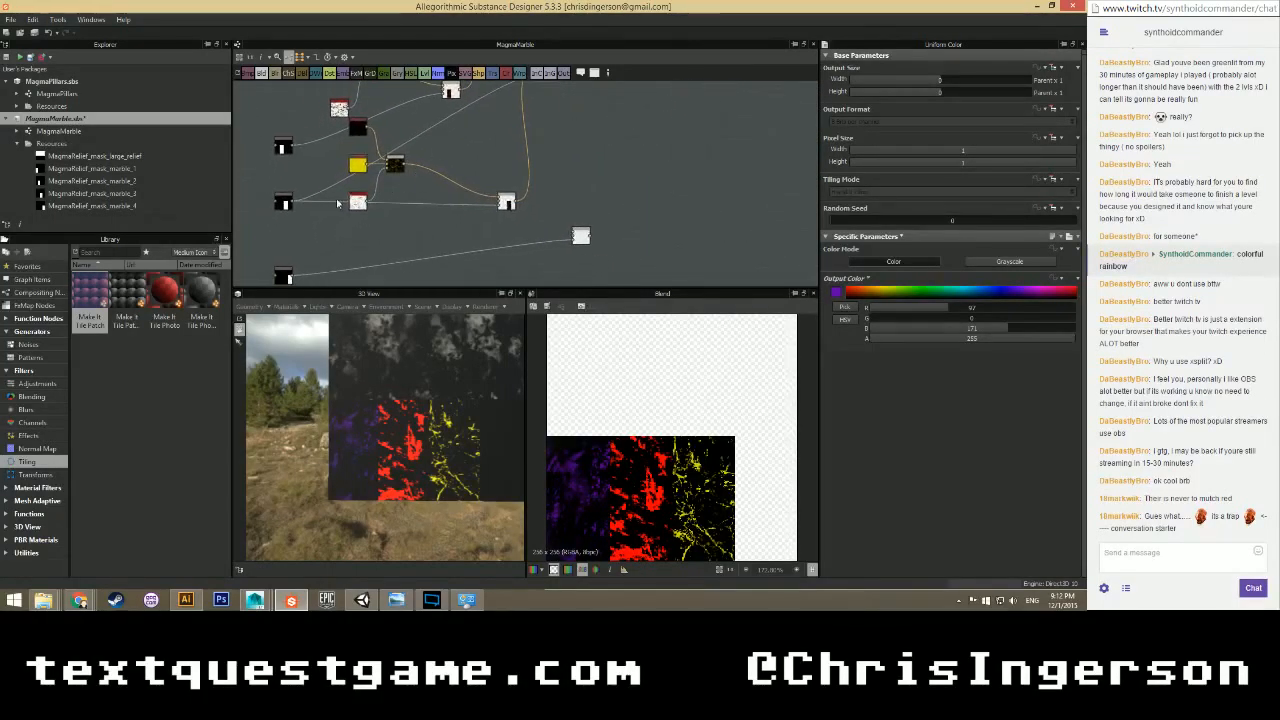
middle_drag(338, 137, 367, 246)
scroll(367, 246, down, 1)
middle_drag(446, 244, 404, 172)
drag(372, 157, 403, 246)
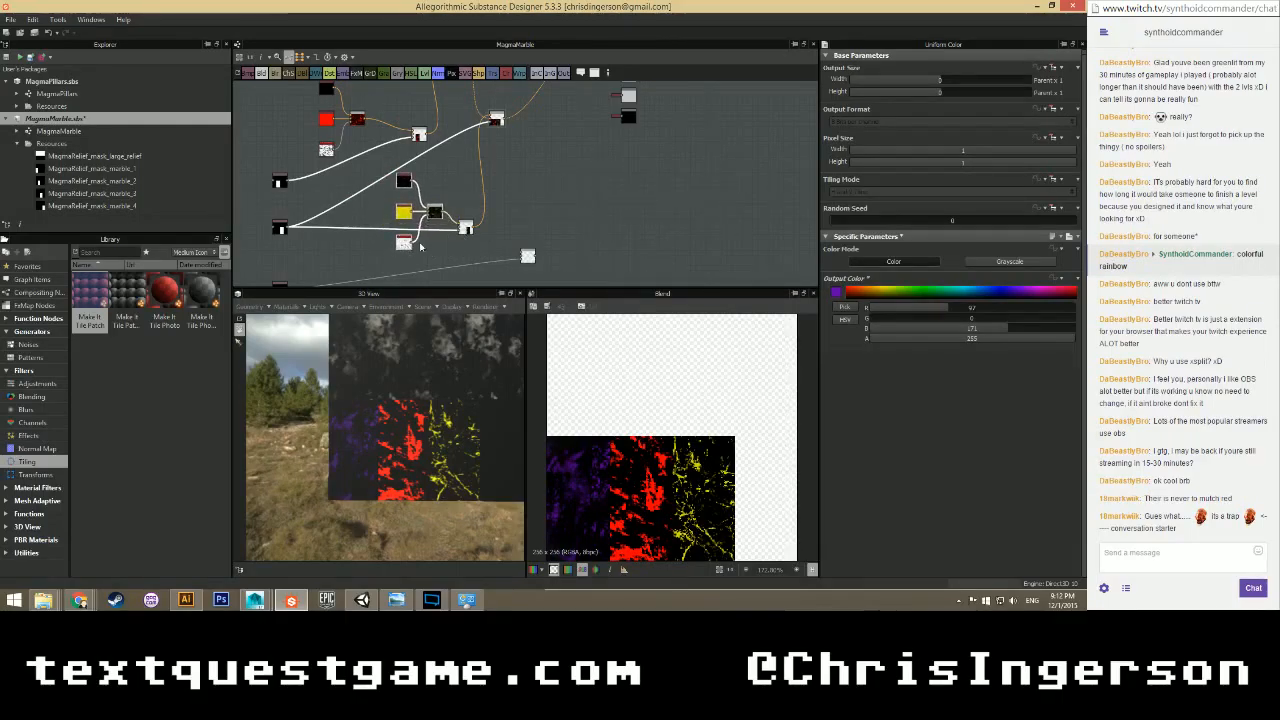
Check the yellow layer's marble mask node and nudge the right-hand Blend node slightly right.
click(281, 228)
scroll(283, 229, down, 2)
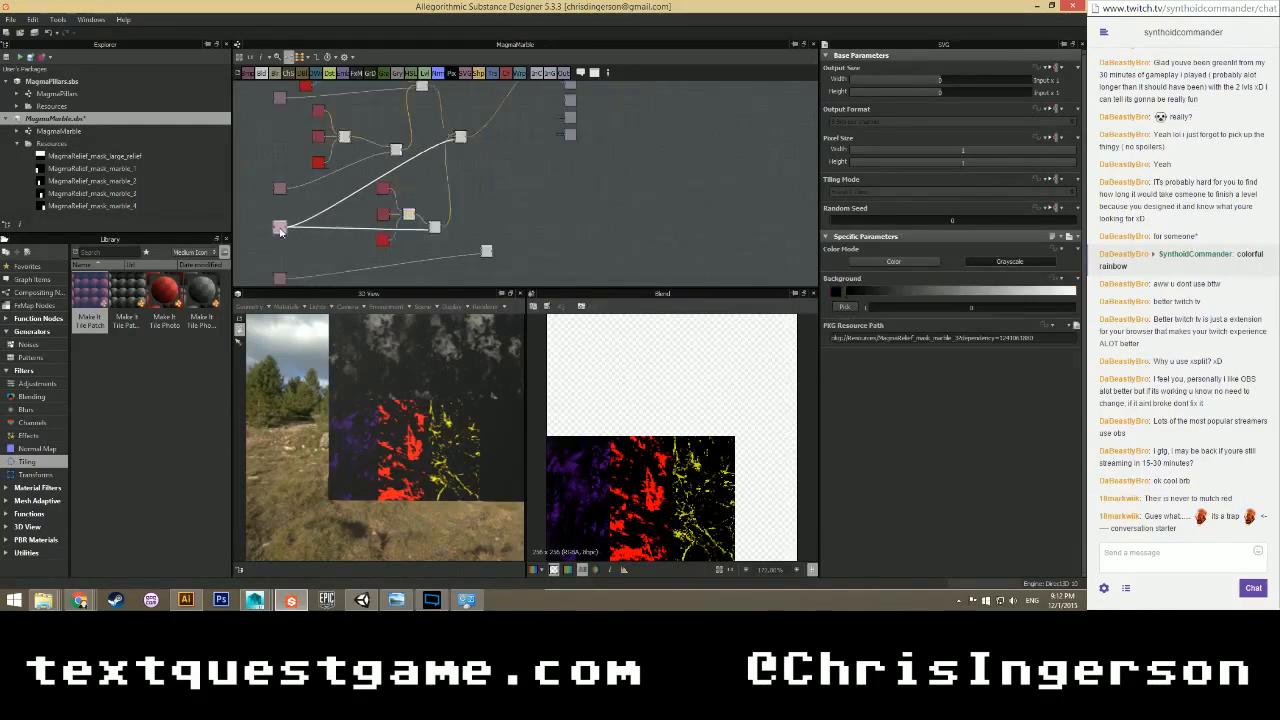
middle_drag(278, 184, 279, 248)
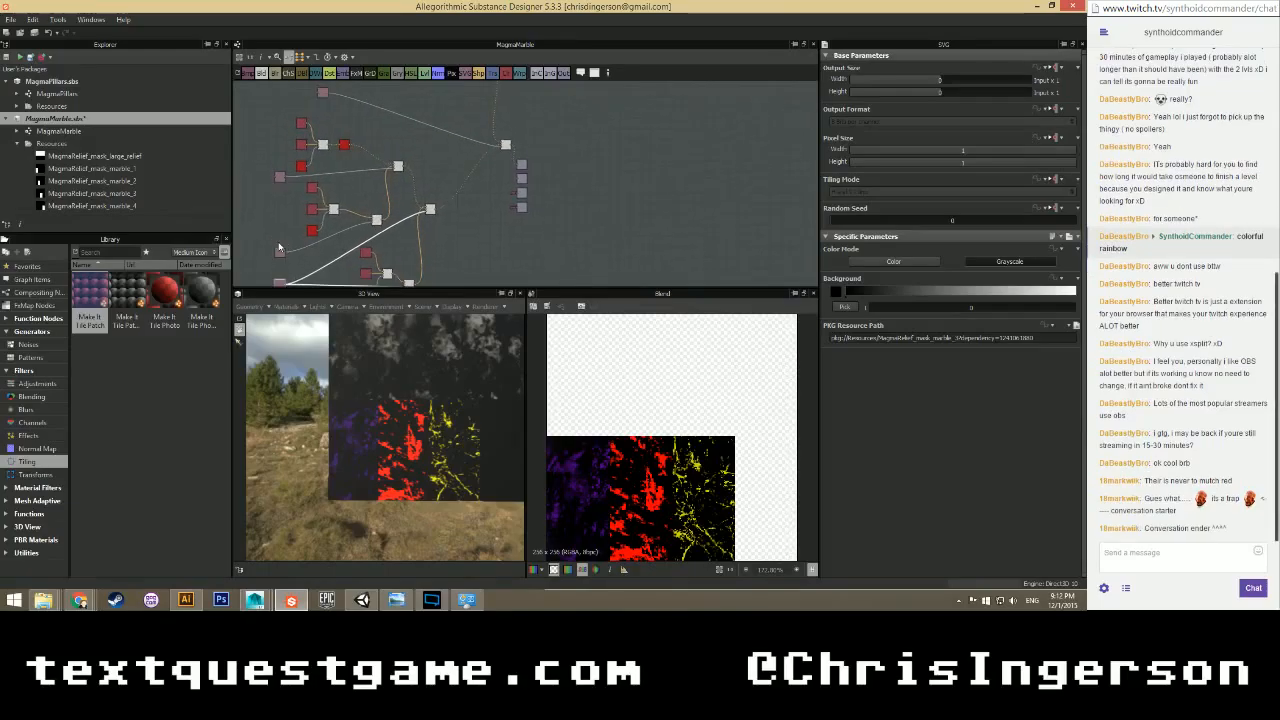
scroll(279, 246, up, 2)
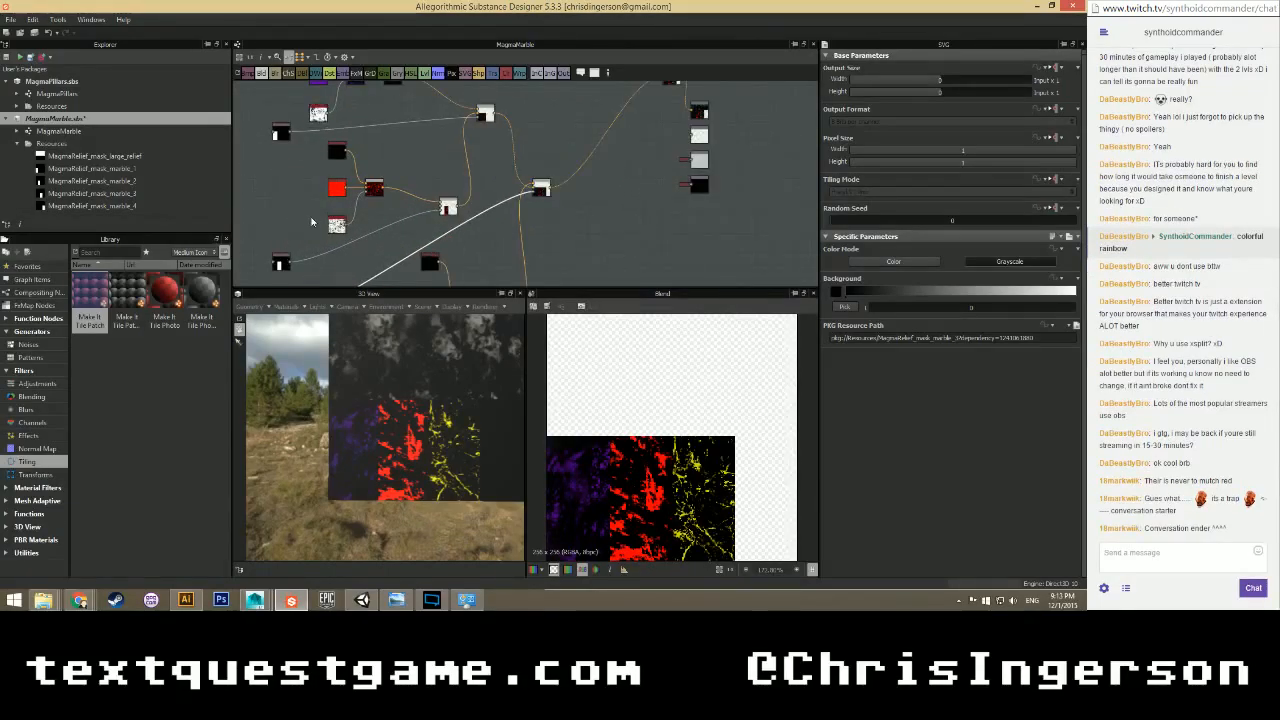
scroll(311, 222, up, 2)
middle_drag(305, 193, 291, 246)
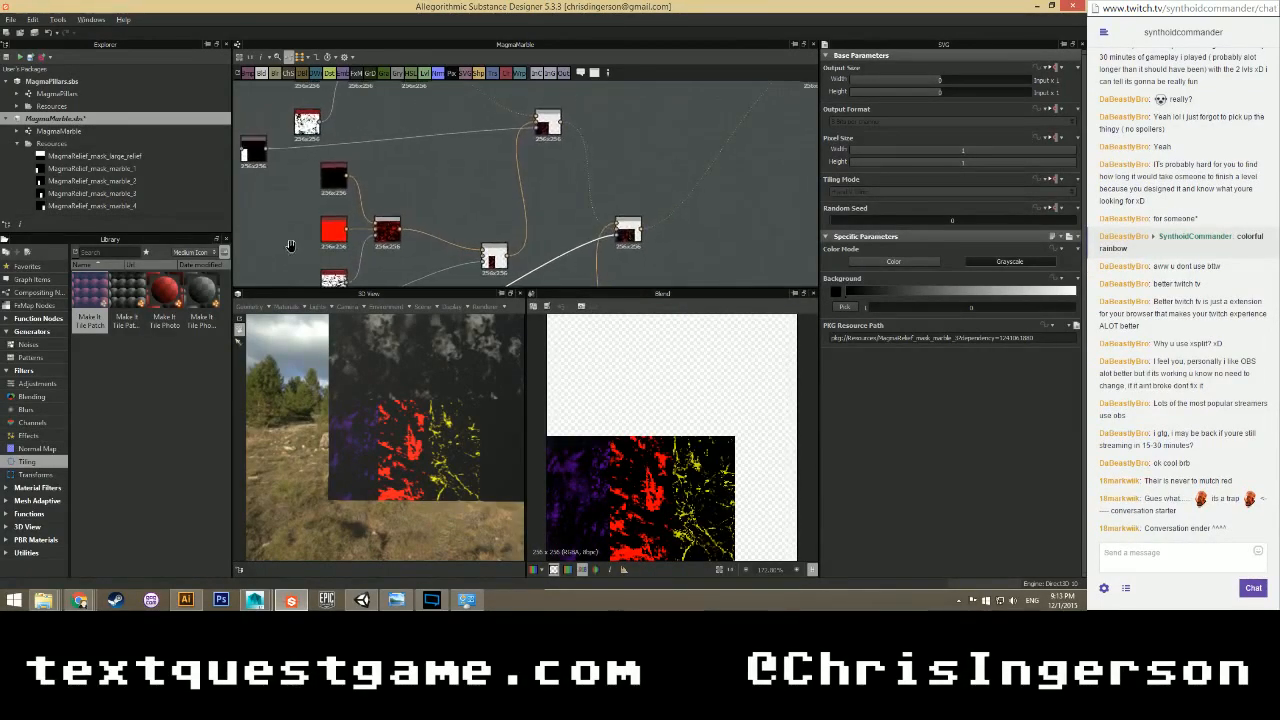
scroll(291, 246, down, 3)
click(445, 171)
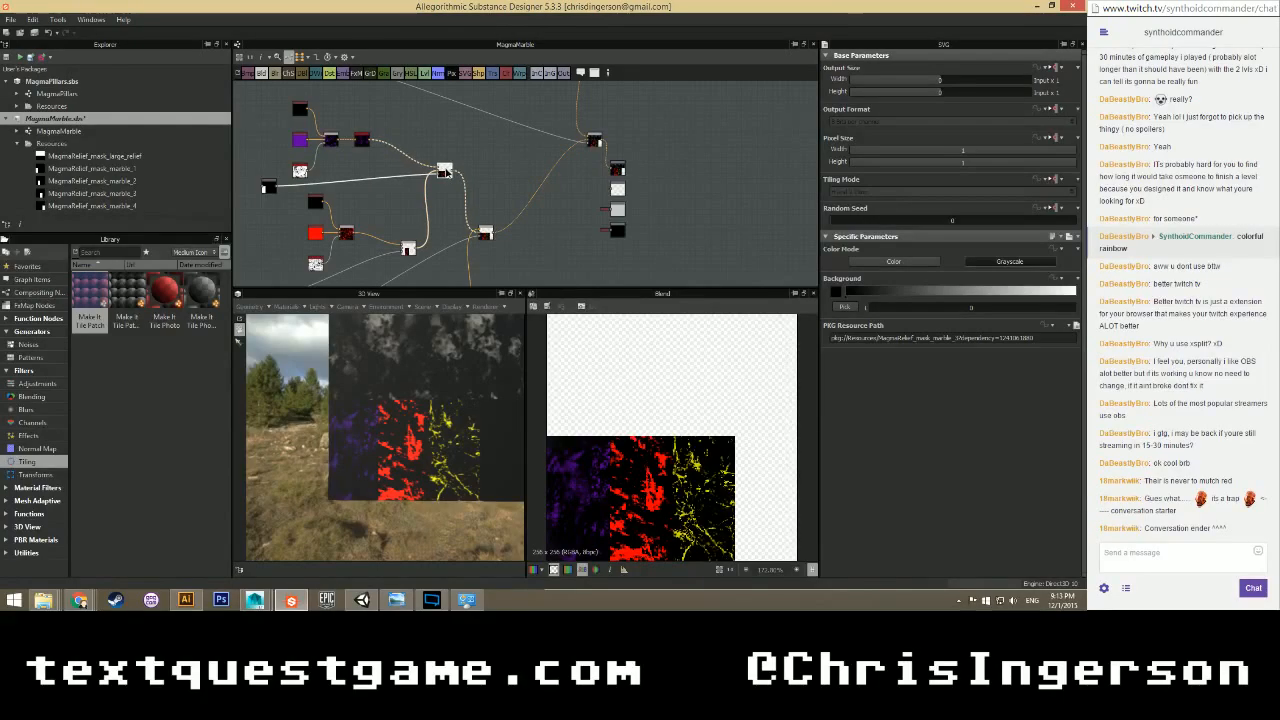
drag(446, 172, 456, 173)
Marquee-select the purple layer's node group and move it to the right.
scroll(388, 182, down, 1)
middle_drag(386, 178, 410, 208)
scroll(408, 206, up, 4)
drag(282, 107, 429, 237)
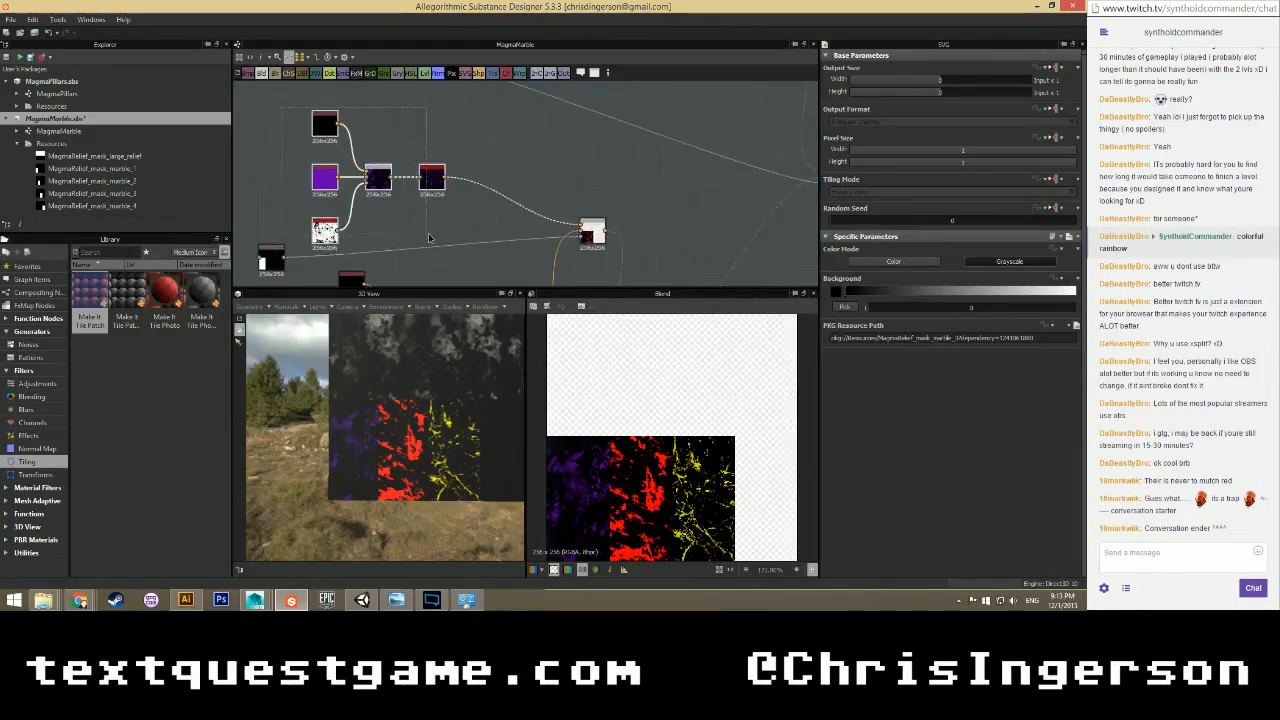
drag(436, 185, 463, 186)
Select the red layer's node group and shift it to the left.
scroll(451, 248, down, 3)
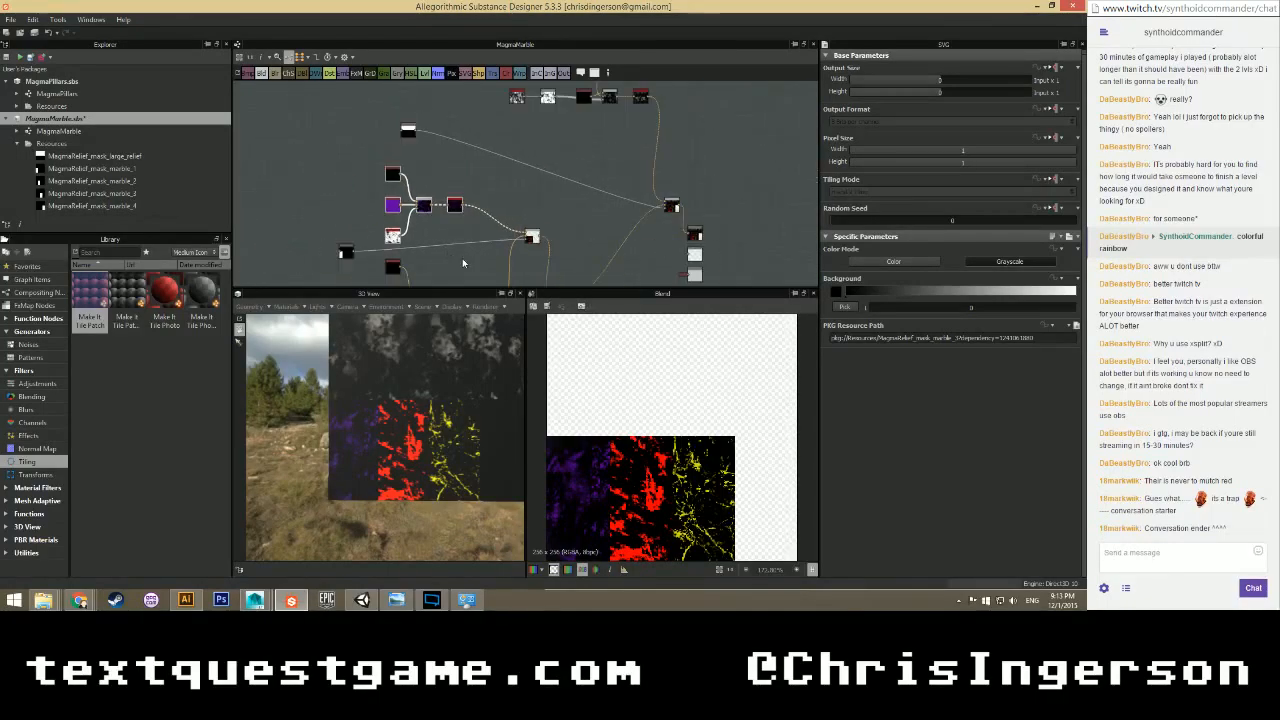
middle_drag(462, 258, 450, 141)
middle_drag(416, 264, 418, 192)
scroll(431, 158, down, 2)
click(459, 223)
click(473, 211)
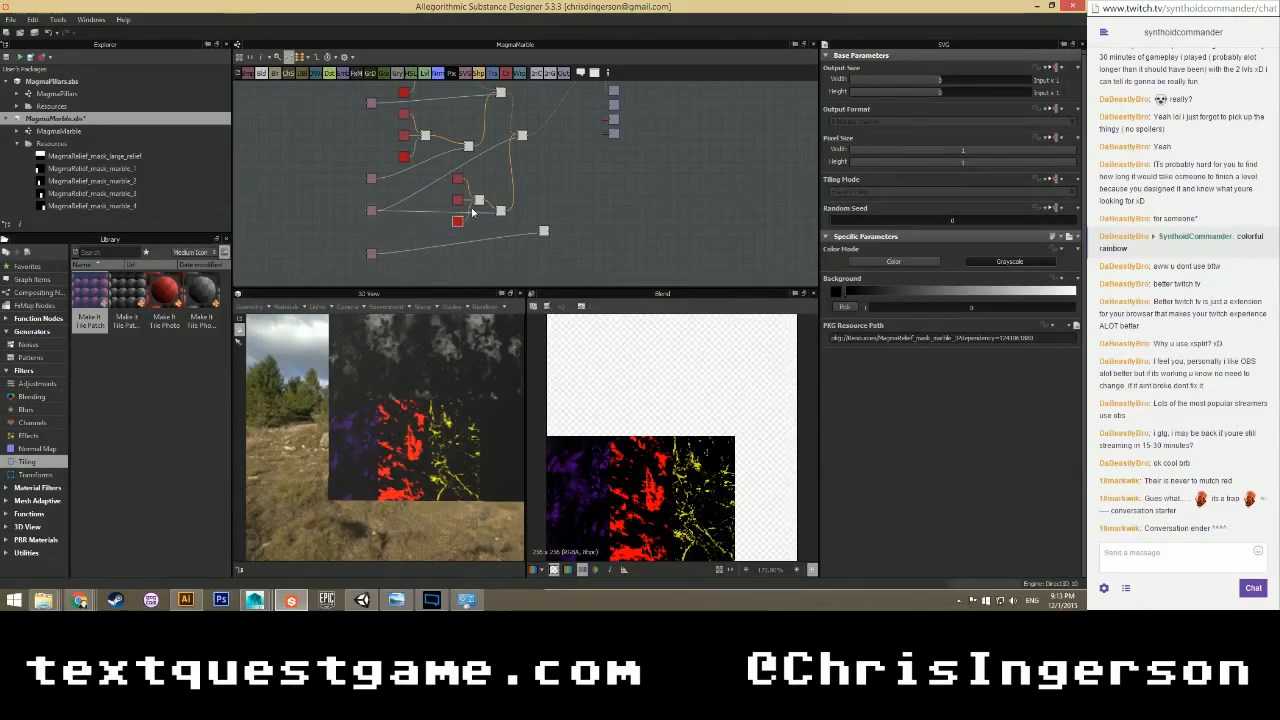
drag(485, 175, 408, 225)
click(379, 231)
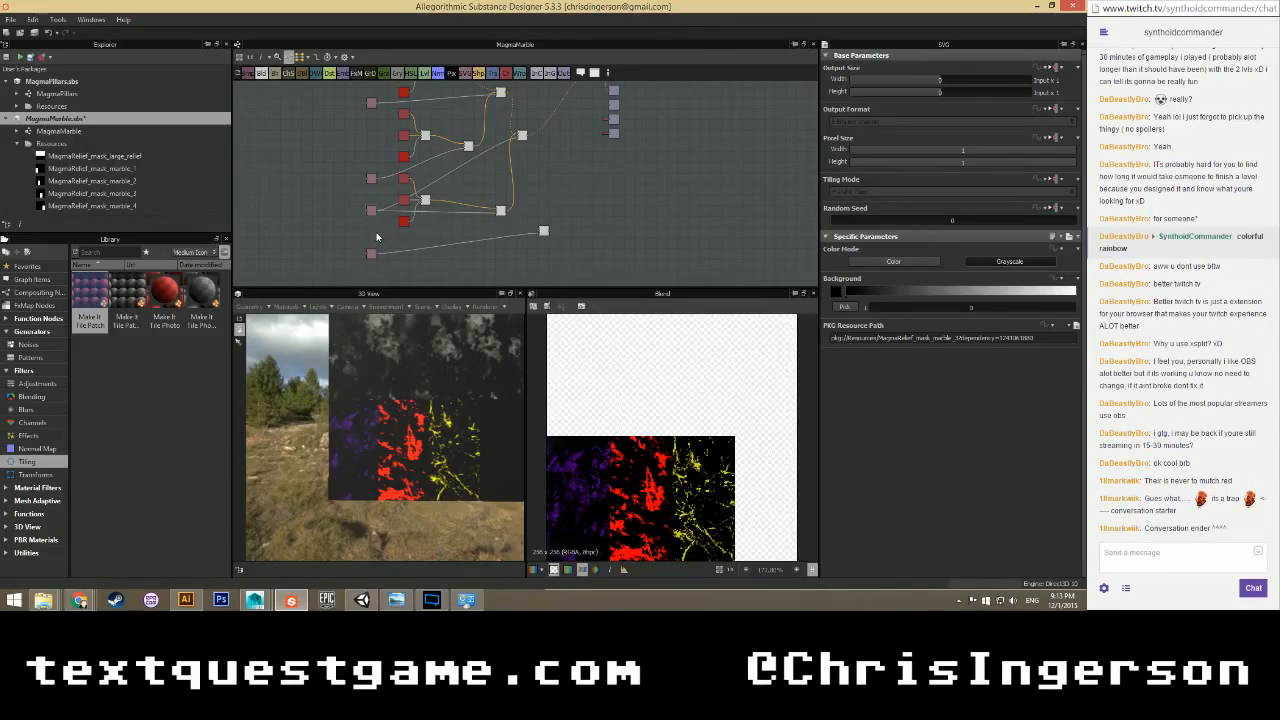
Move the black-and-white mask node lower and the bottom white node down and left.
drag(369, 204, 372, 264)
scroll(372, 264, down, 5)
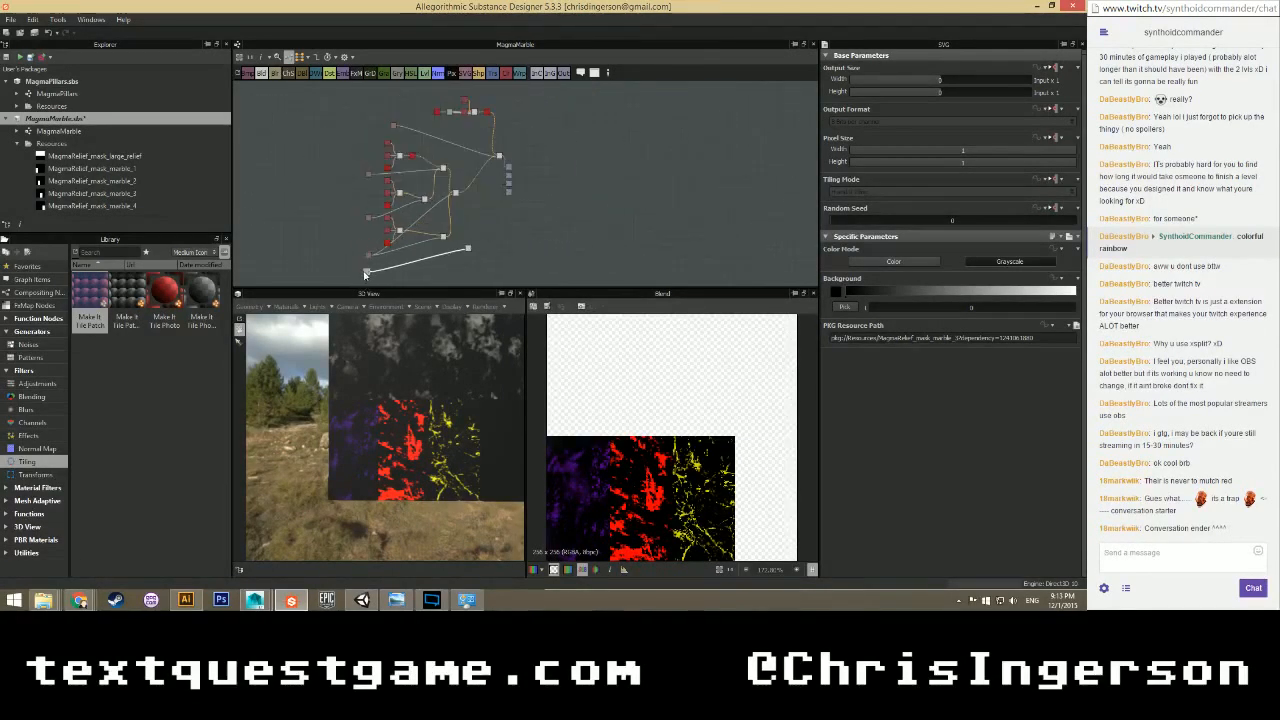
scroll(370, 284, up, 1)
middle_drag(382, 271, 381, 193)
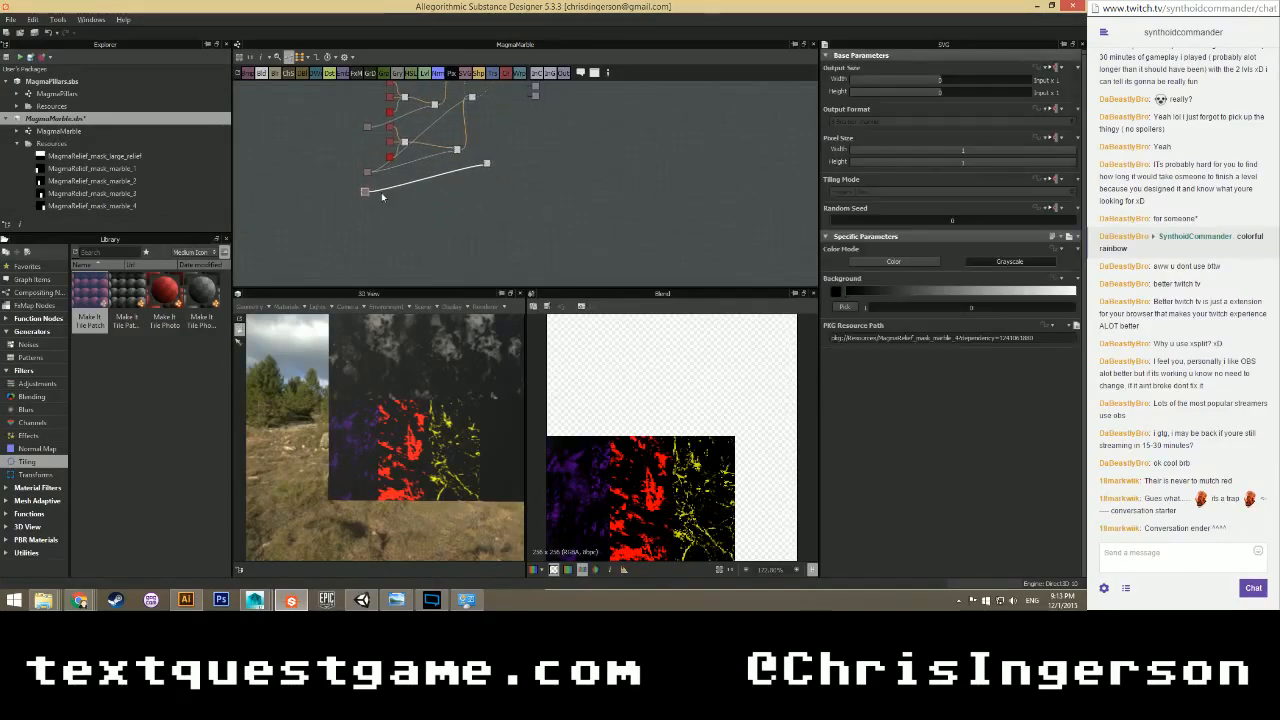
scroll(373, 201, up, 3)
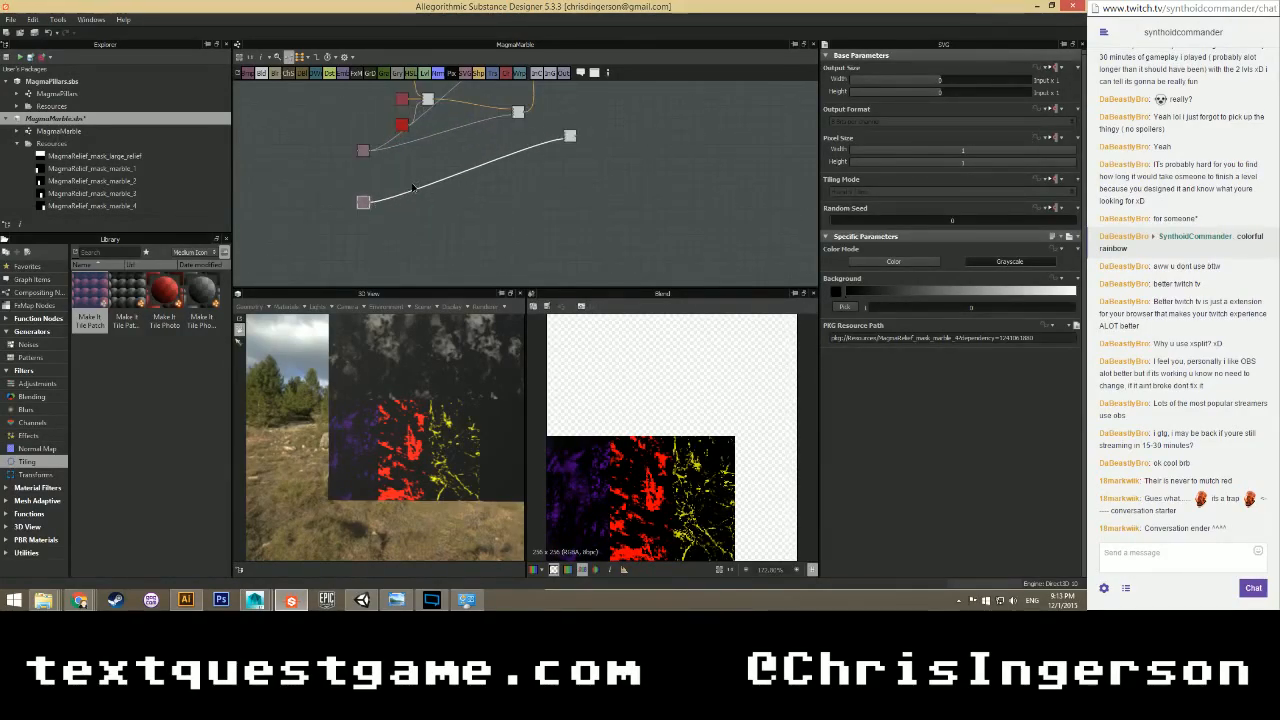
drag(532, 217, 492, 271)
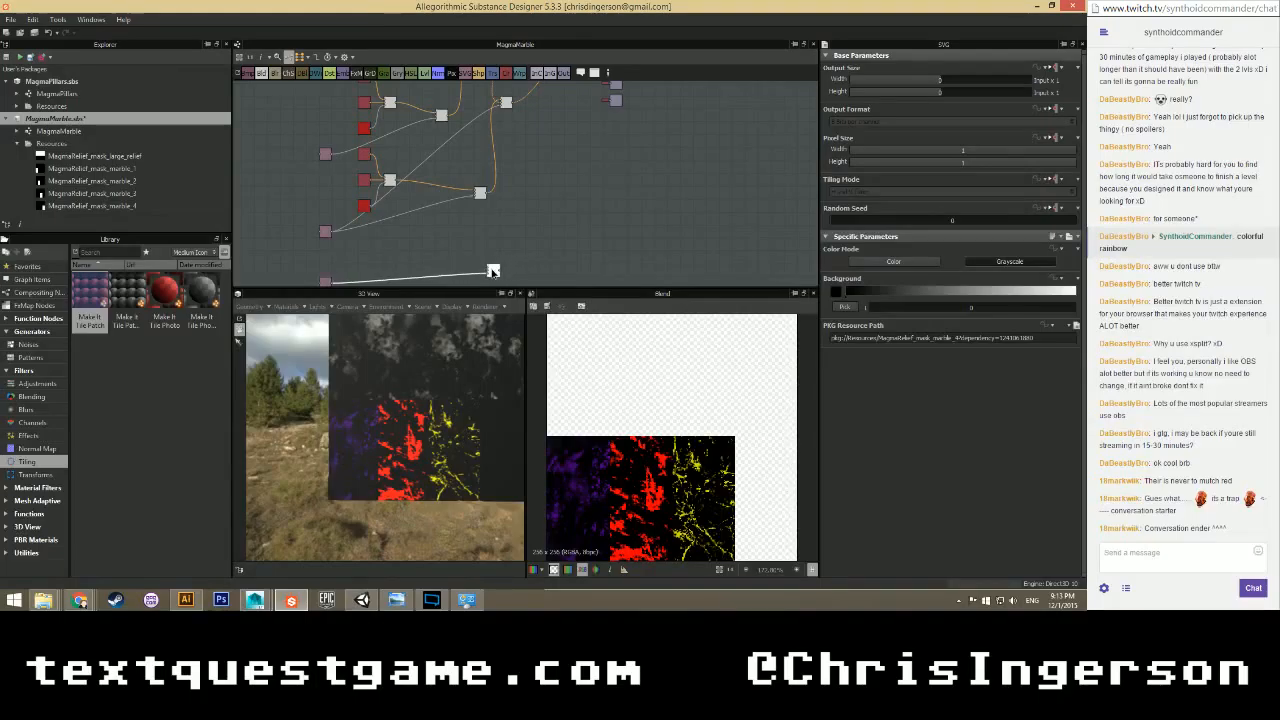
scroll(493, 221, down, 1)
middle_drag(508, 167, 487, 218)
drag(463, 248, 431, 248)
Inspect a Blend node's settings and pan around the rearranged graph.
click(462, 129)
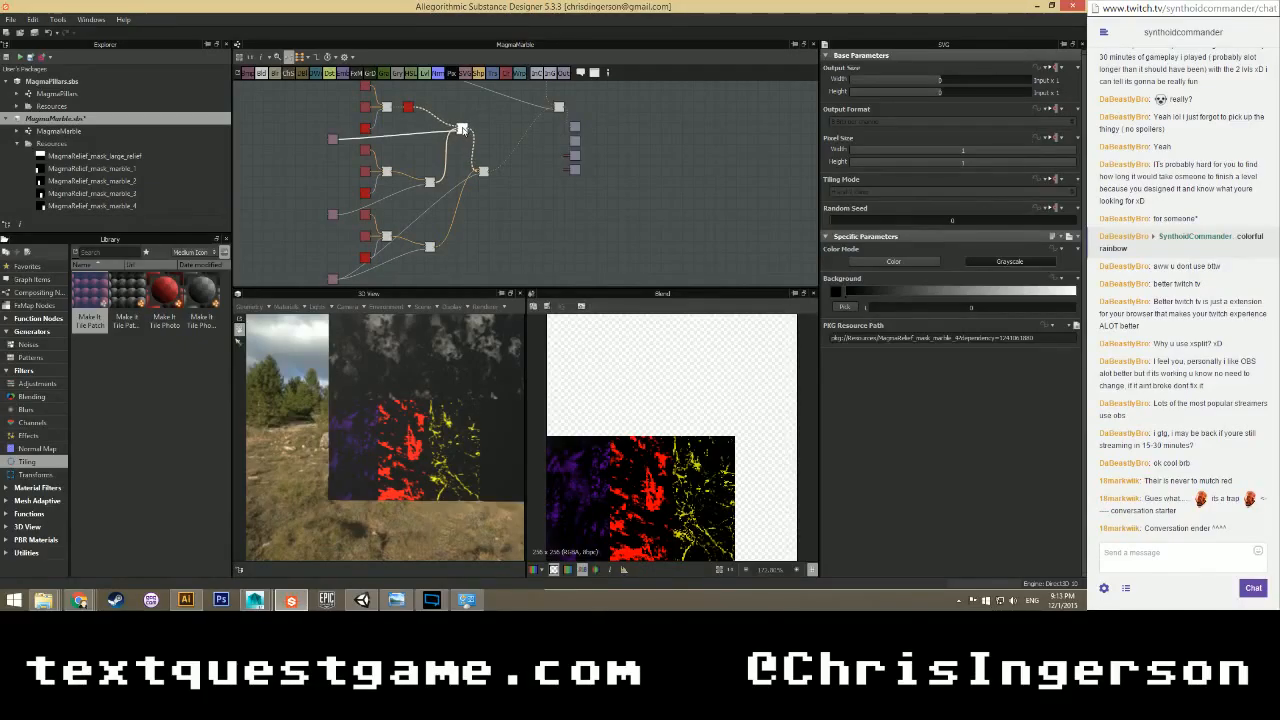
scroll(492, 206, up, 1)
middle_drag(447, 146, 481, 233)
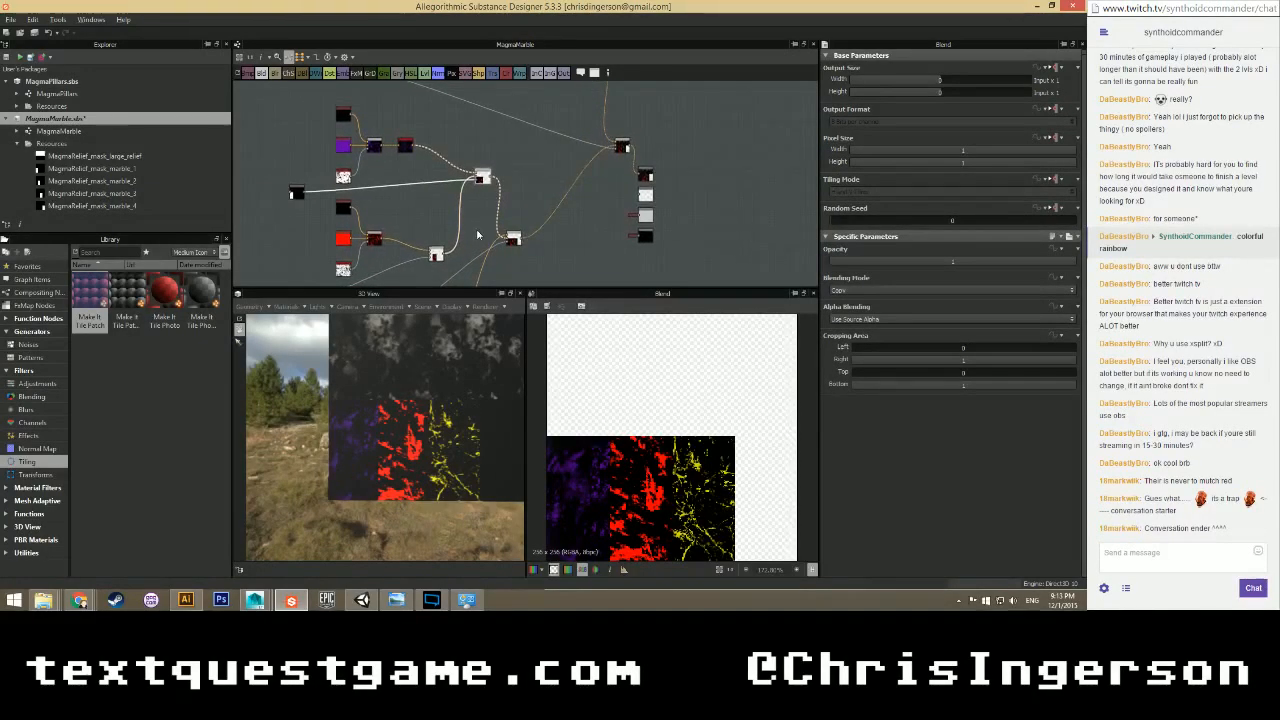
scroll(476, 235, down, 4)
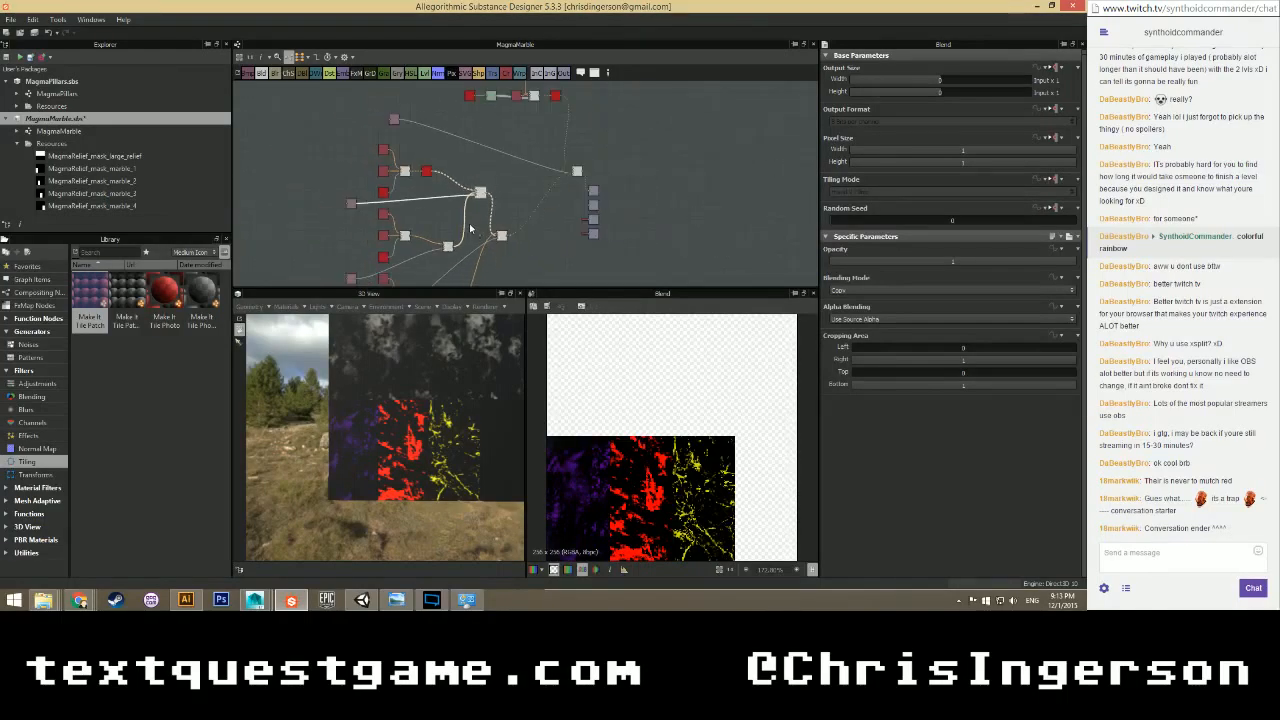
scroll(464, 177, up, 5)
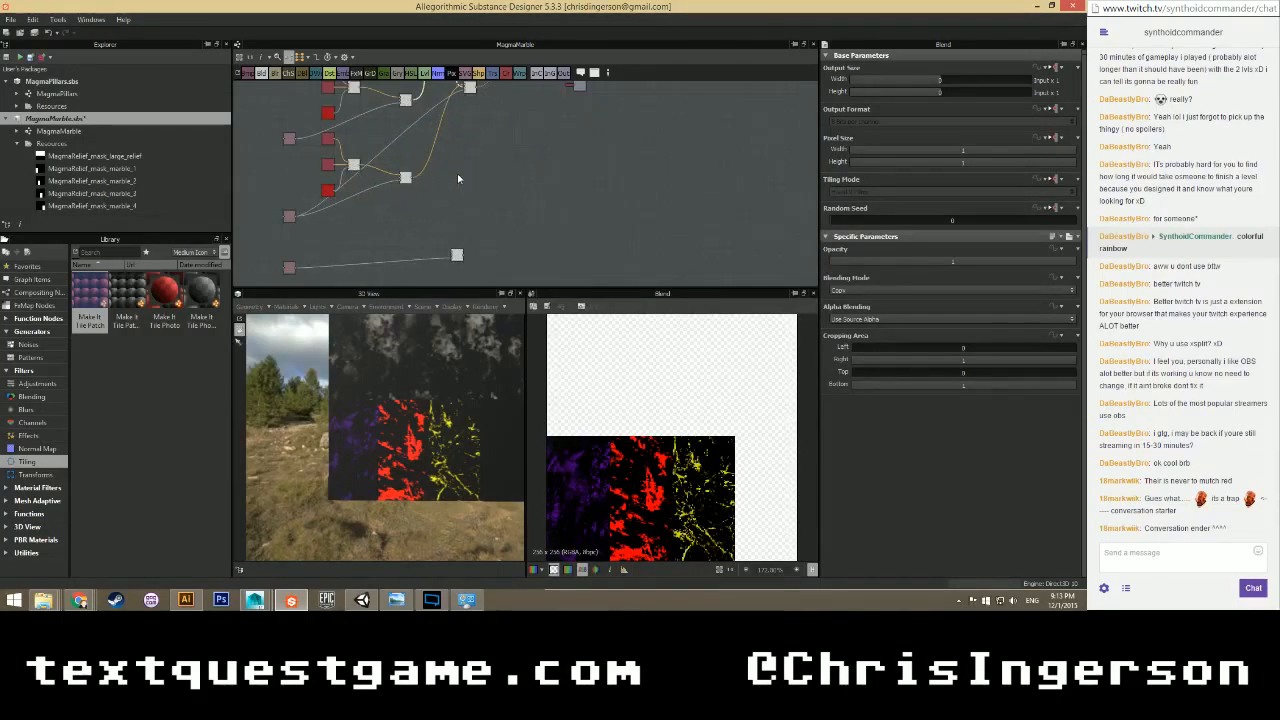
scroll(462, 150, up, 3)
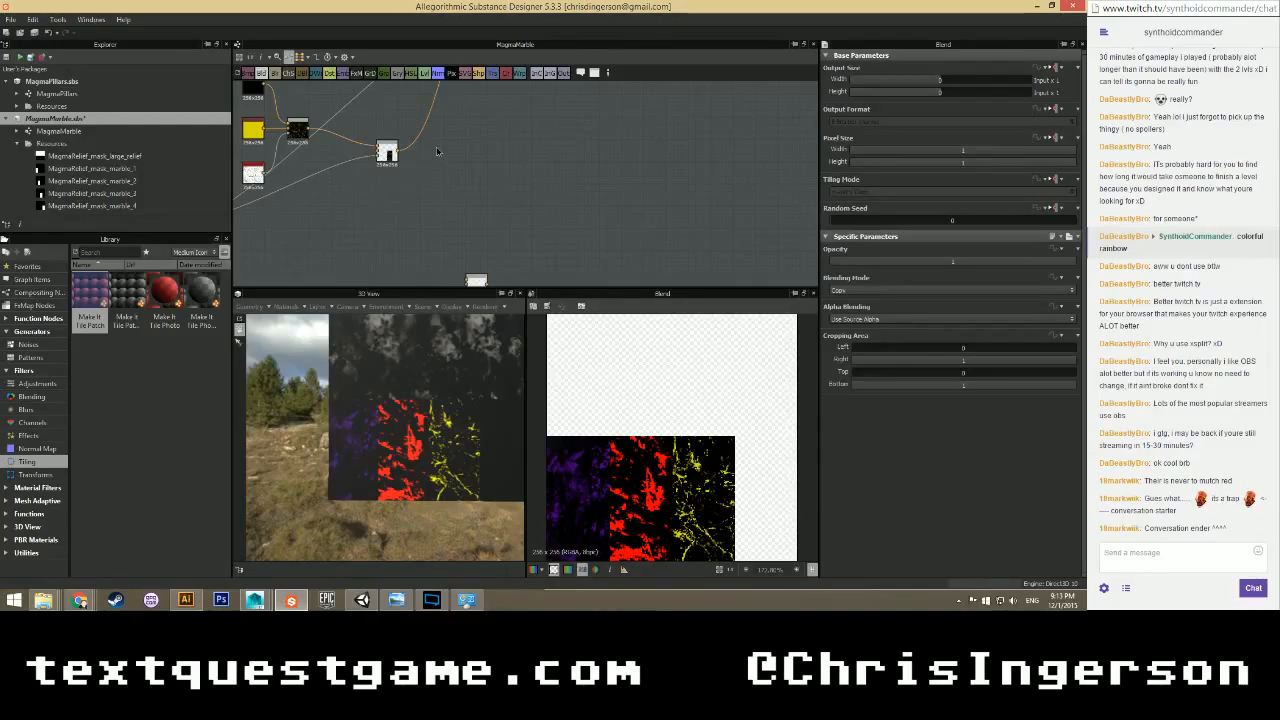
middle_drag(433, 158, 517, 81)
scroll(414, 250, down, 1)
scroll(443, 362, down, 2)
scroll(438, 350, up, 2)
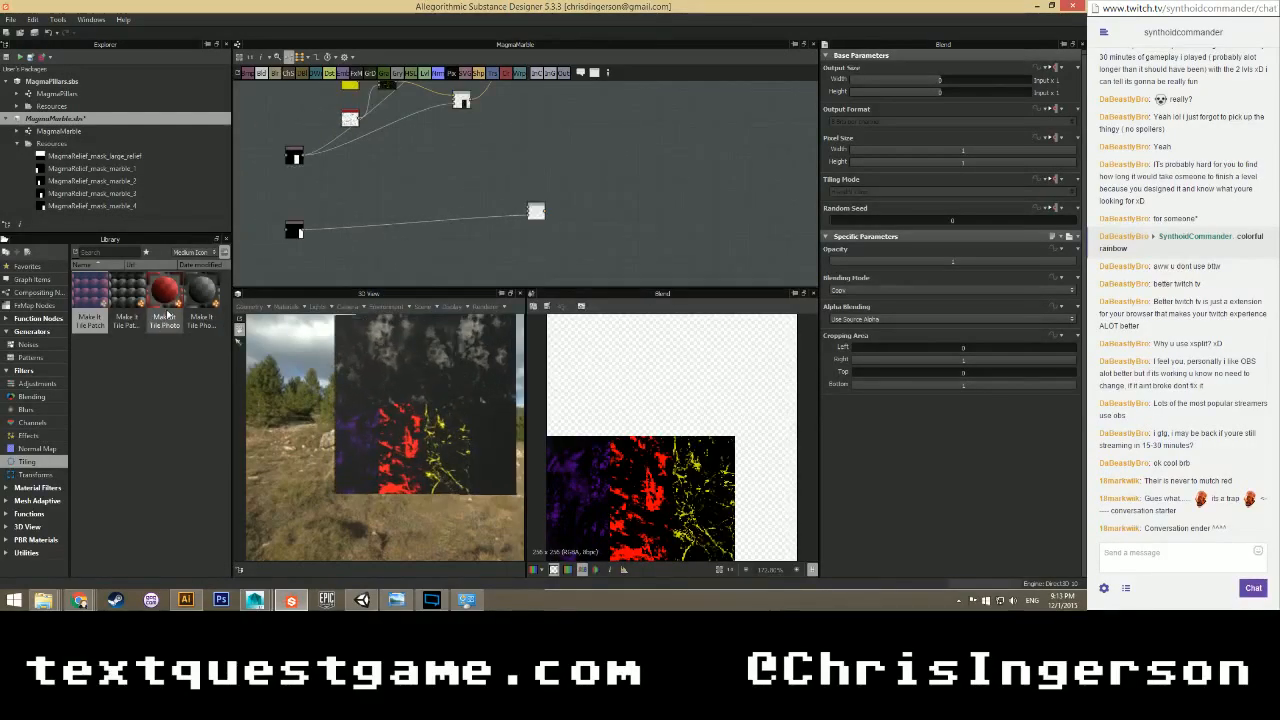
Browse the Library's Noises list, try a Grunge Map node in the graph, then delete it.
click(24, 345)
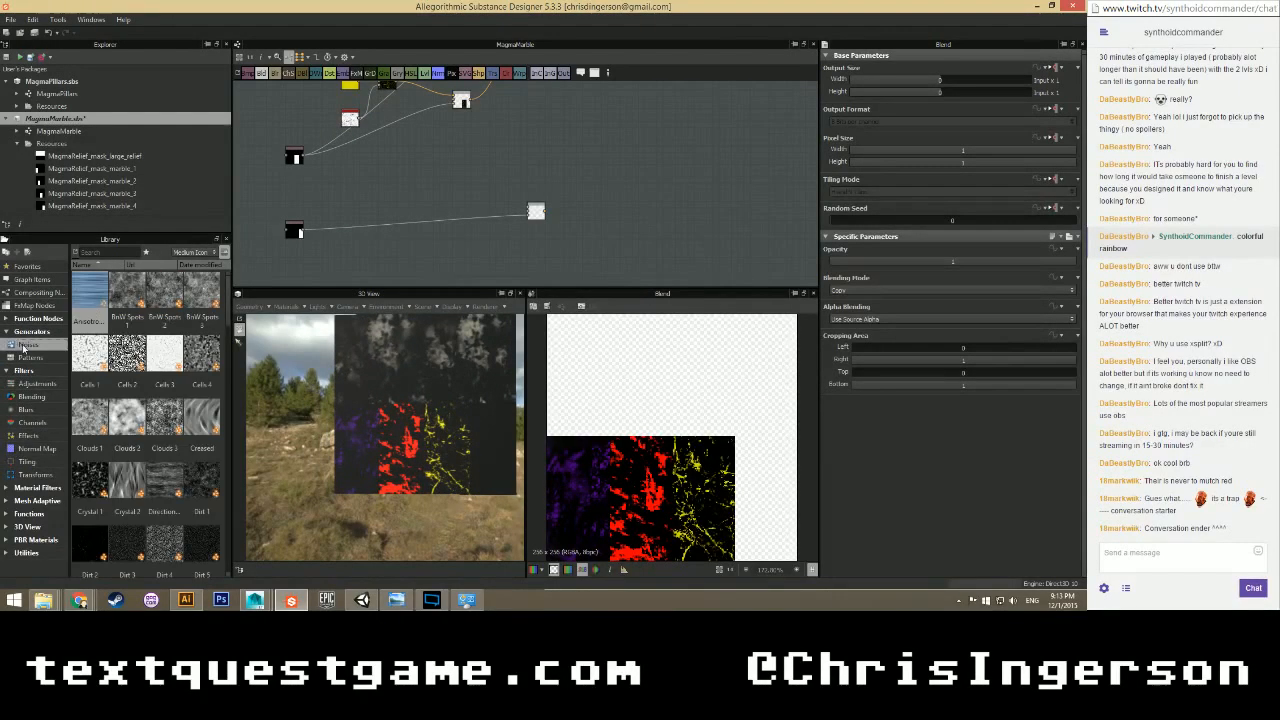
scroll(160, 380, down, 5)
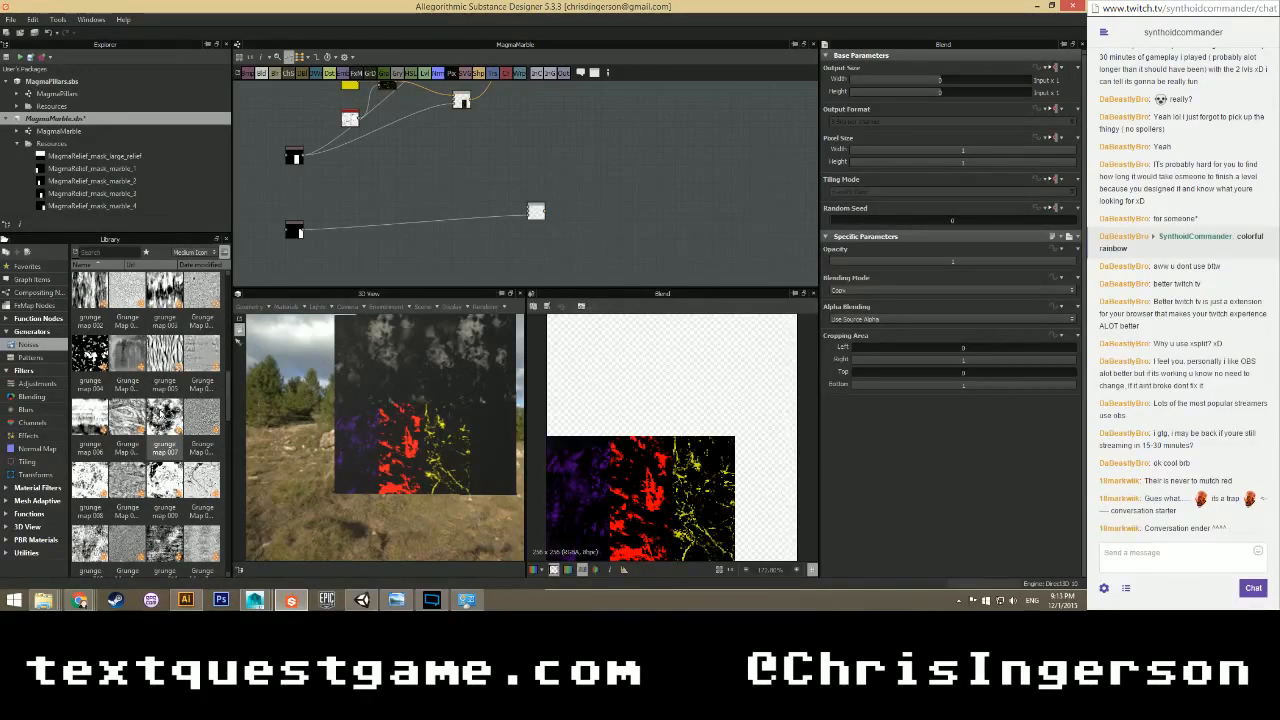
scroll(160, 415, down, 3)
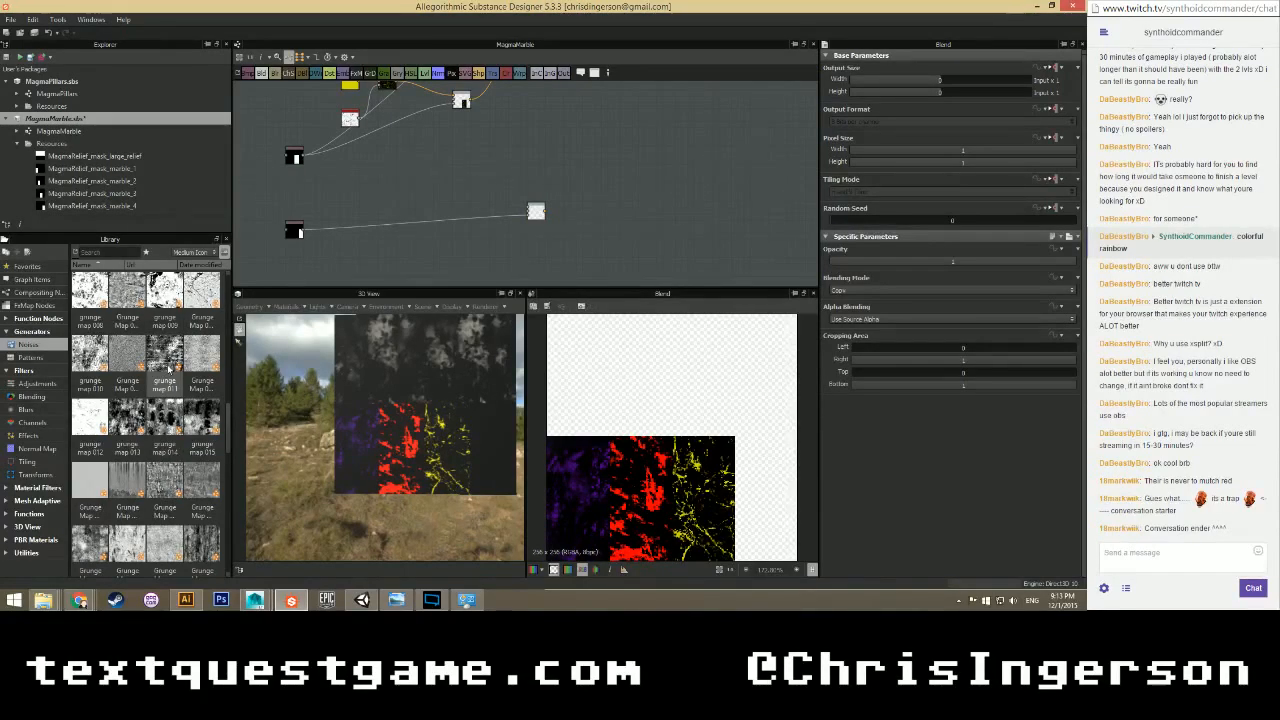
scroll(127, 415, down, 3)
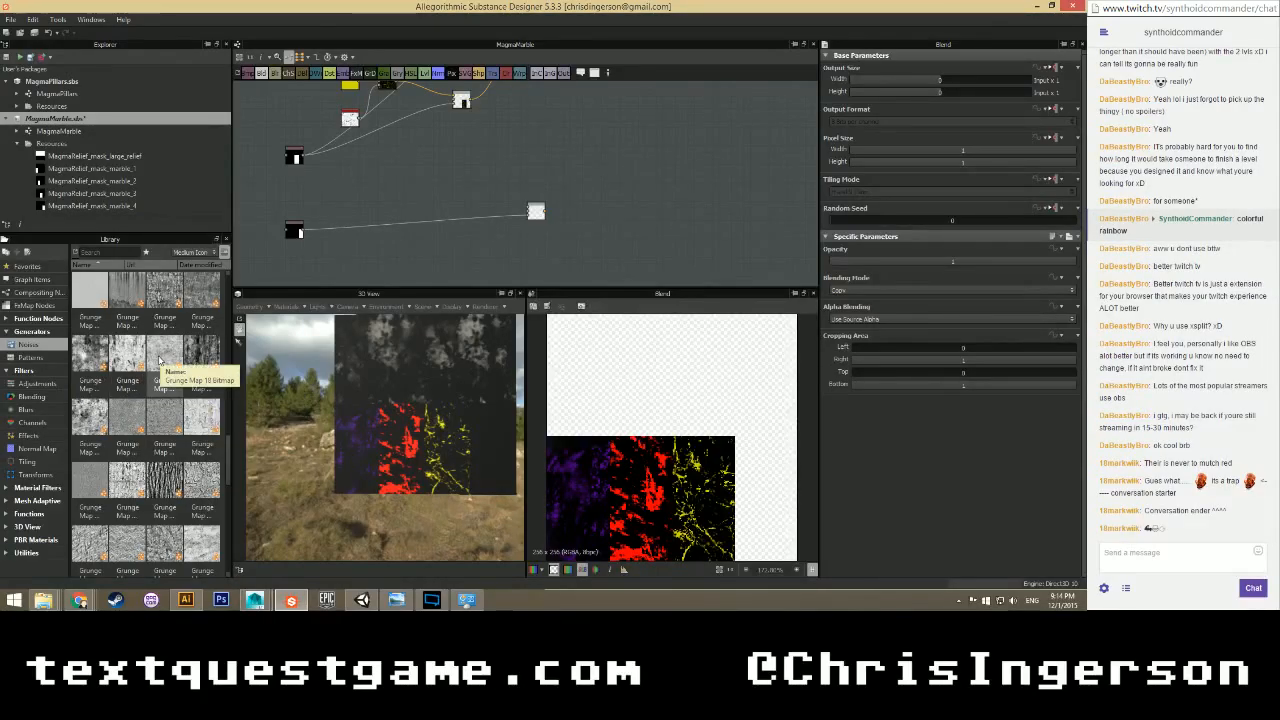
scroll(160, 400, down, 3)
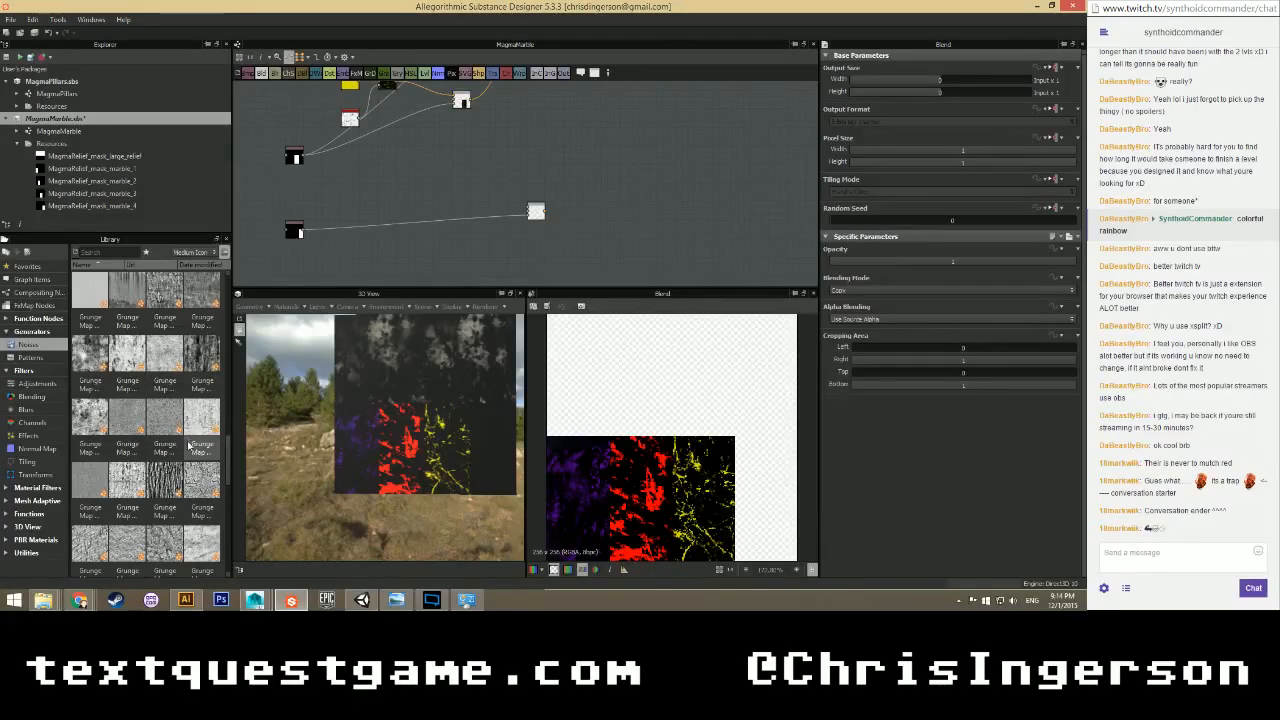
drag(127, 290, 367, 187)
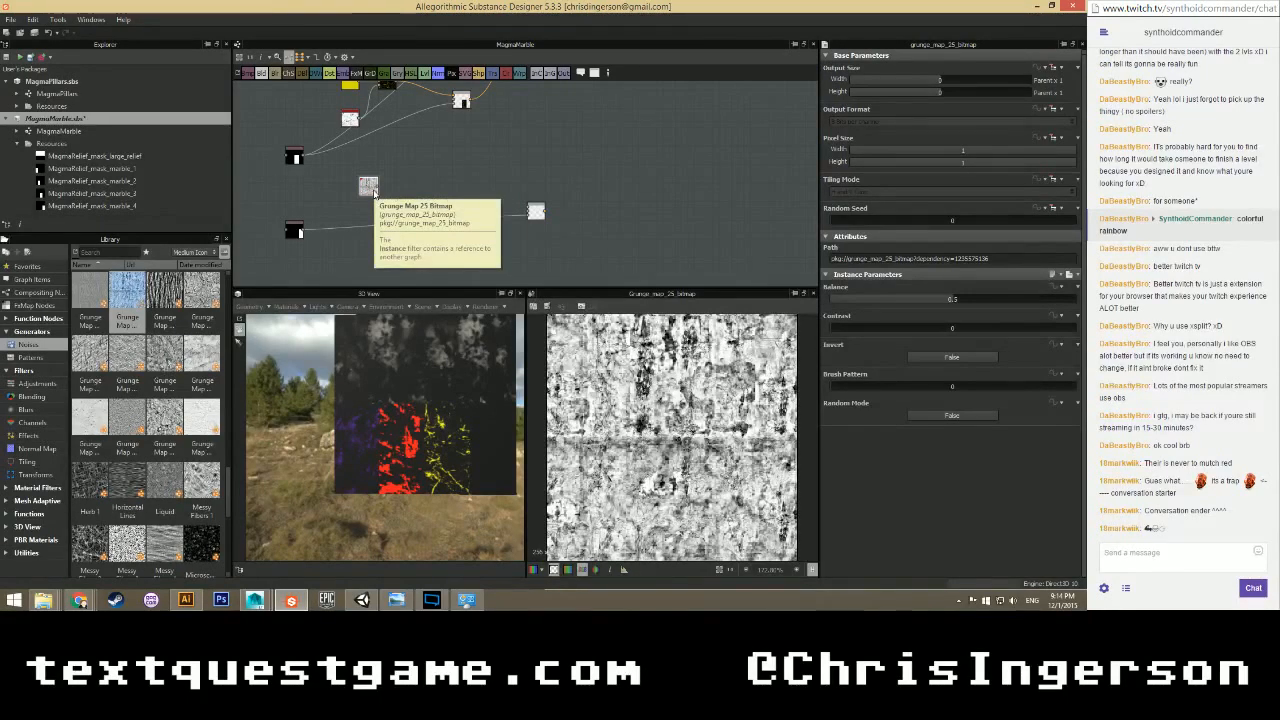
key(Delete)
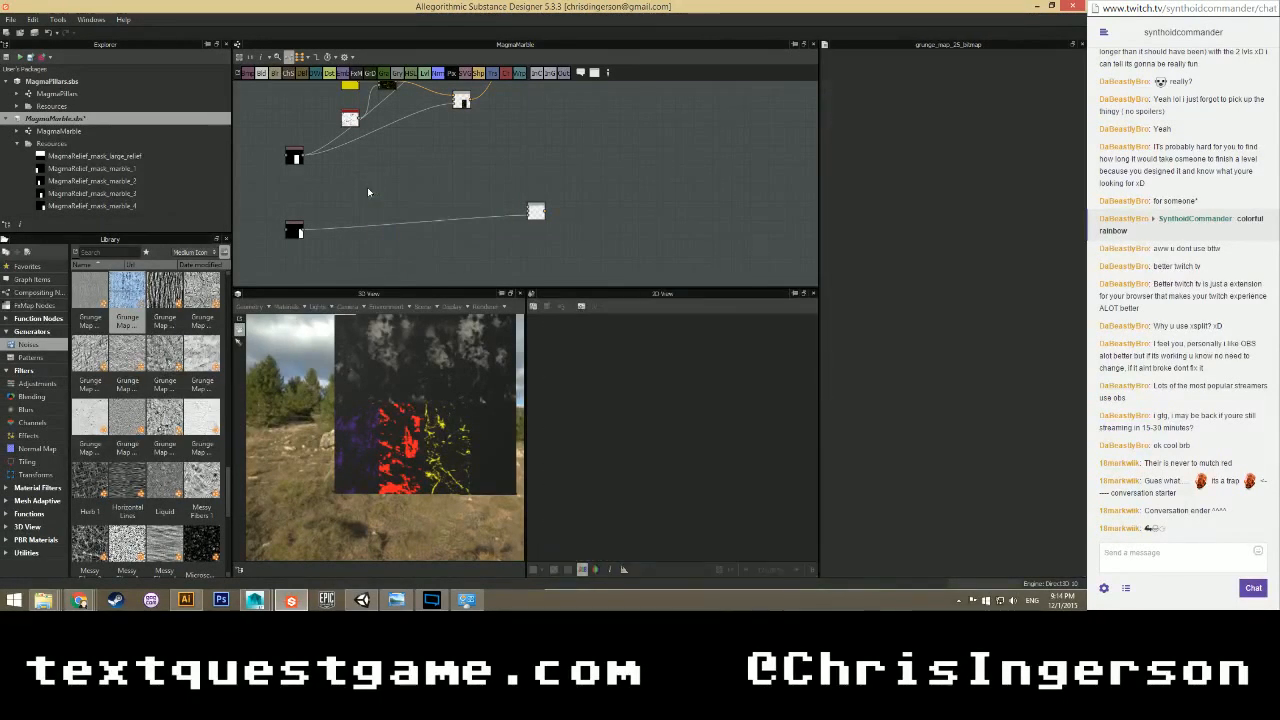
Try two more grunge maps, including Grunge Map 14, deleting each again.
scroll(140, 430, down, 6)
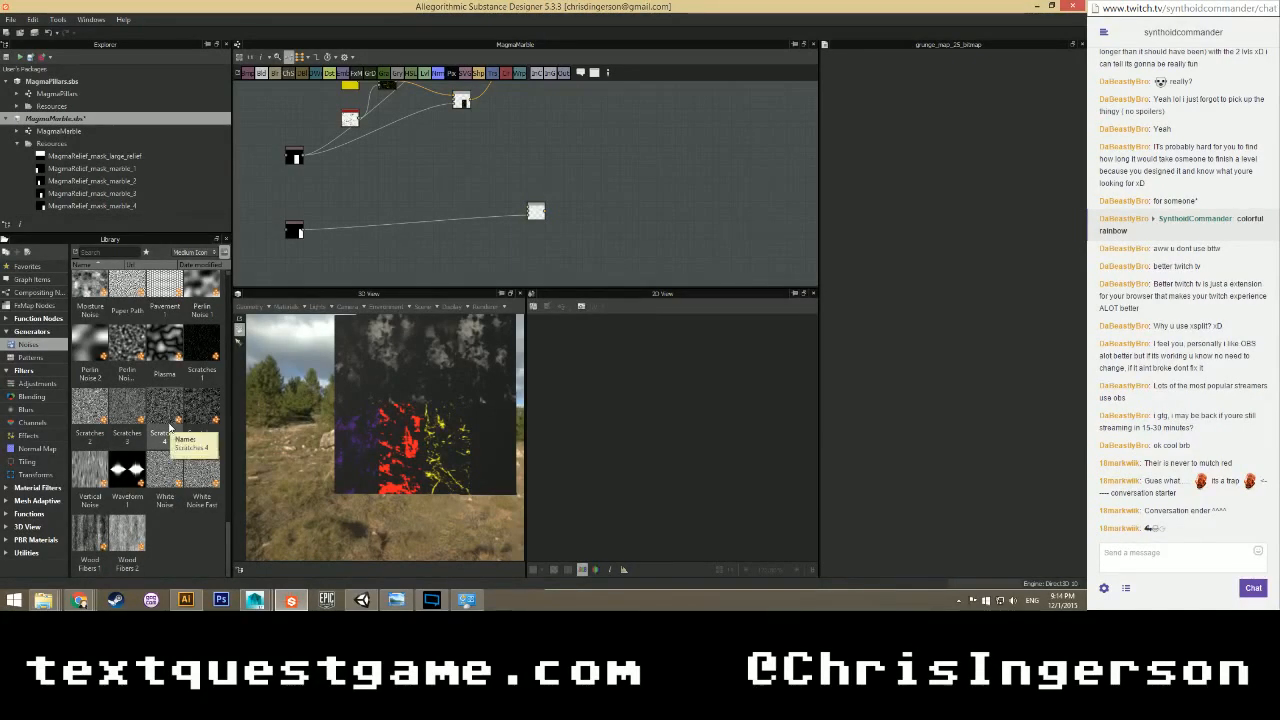
scroll(170, 425, up, 5)
scroll(170, 425, up, 3)
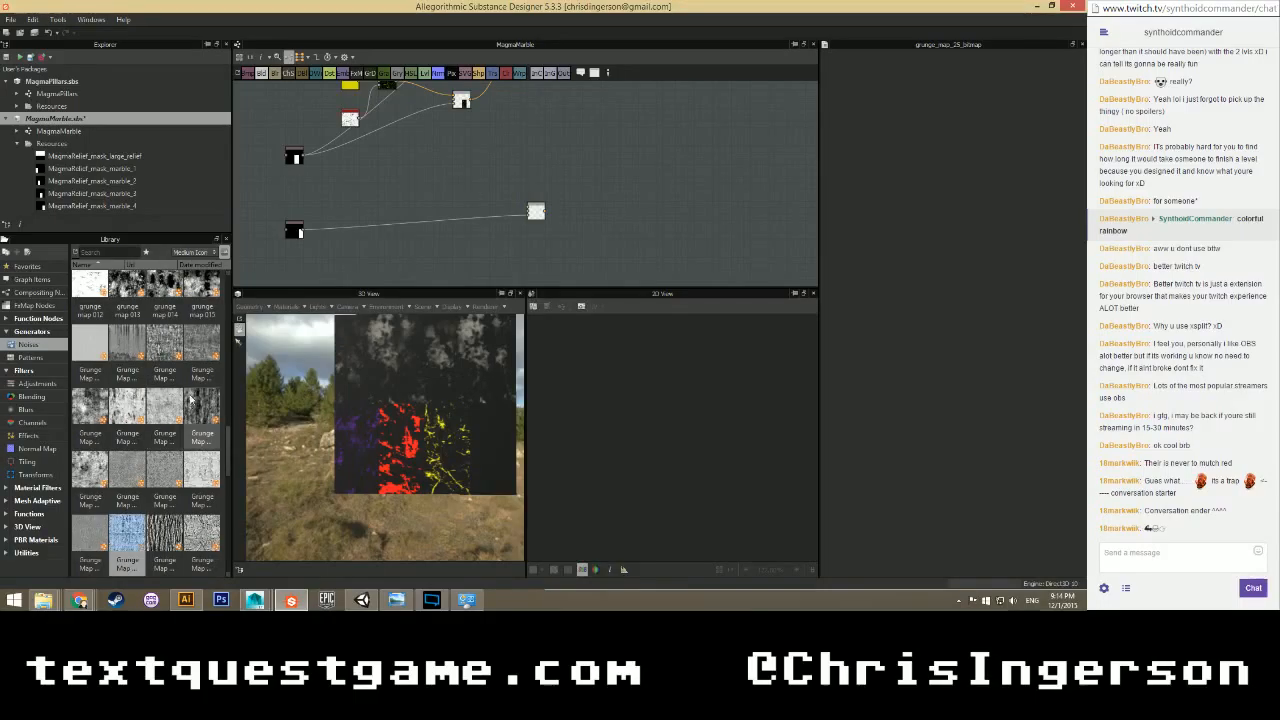
drag(366, 177, 366, 178)
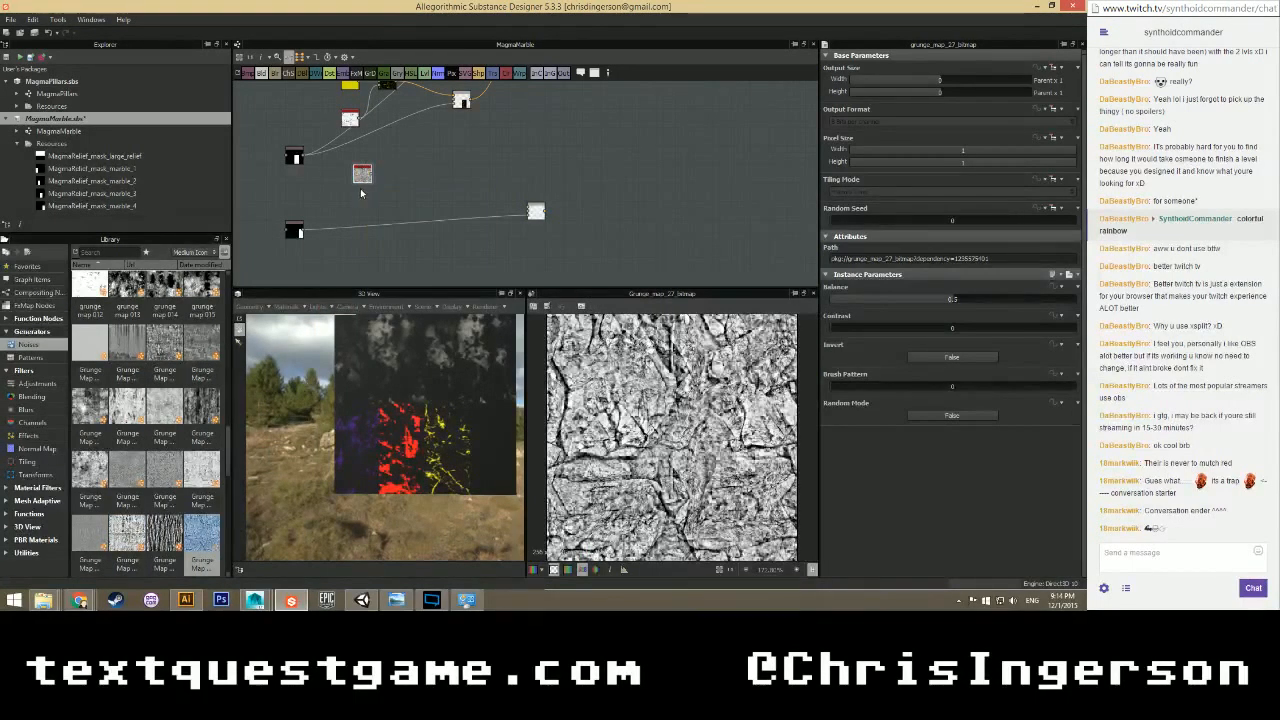
key(Delete)
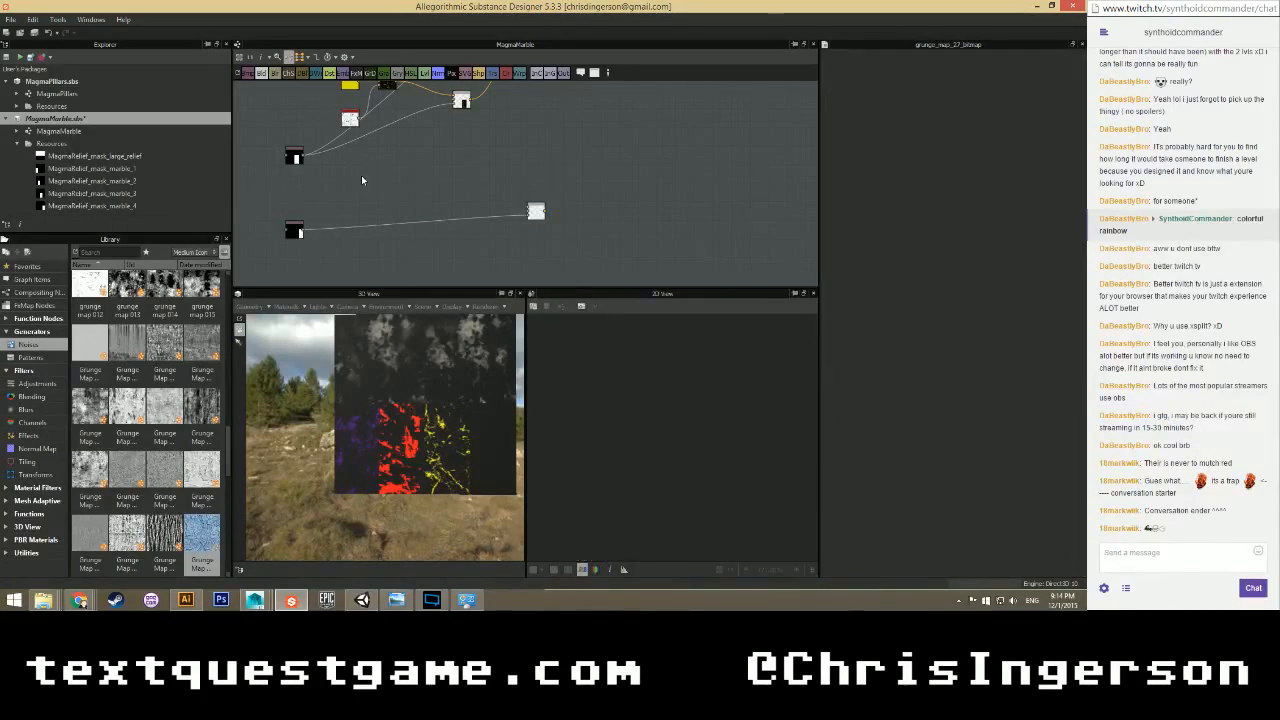
drag(165, 338, 369, 181)
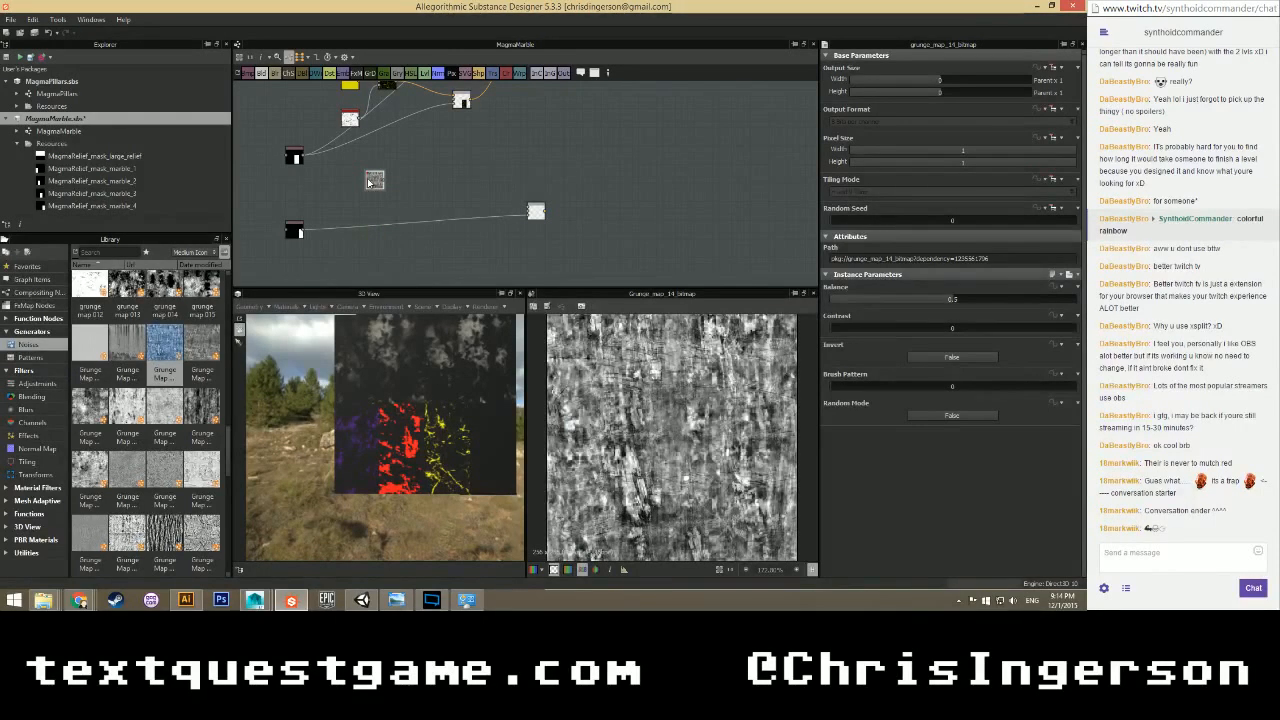
key(Delete)
Drag Grunge Map 004 from the Noises list into the graph.
scroll(211, 341, up, 3)
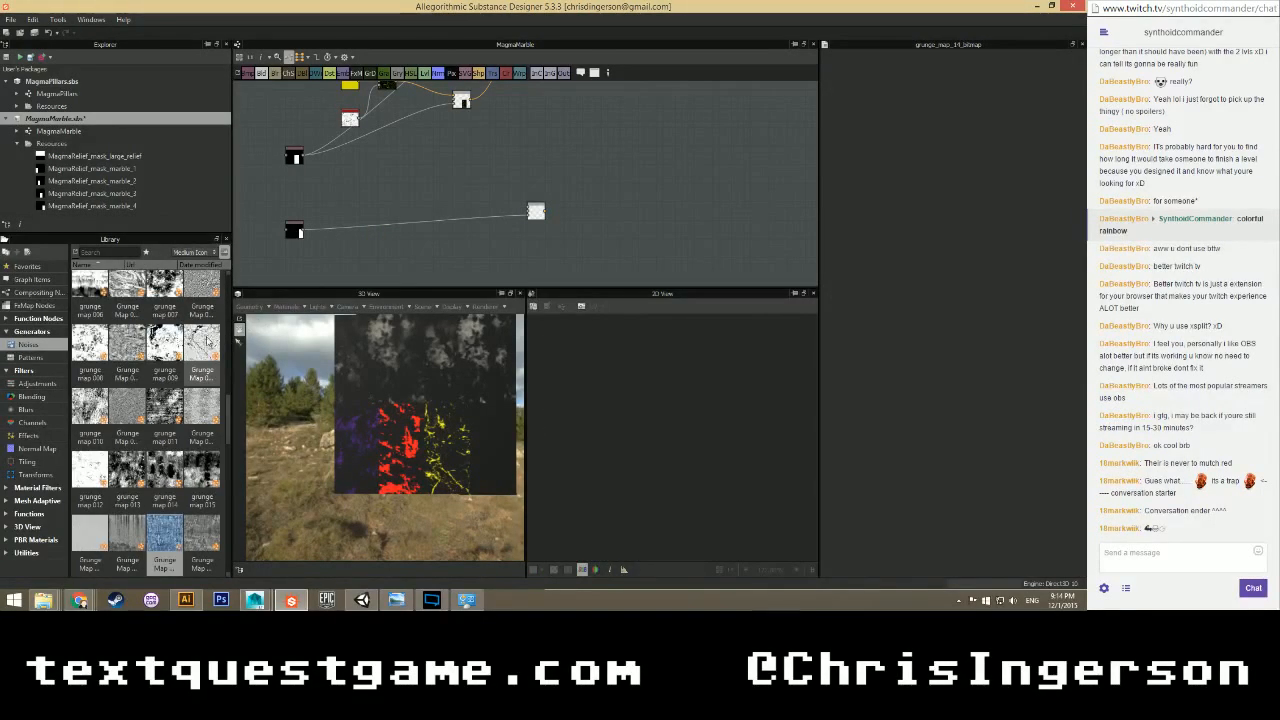
scroll(135, 370, up, 3)
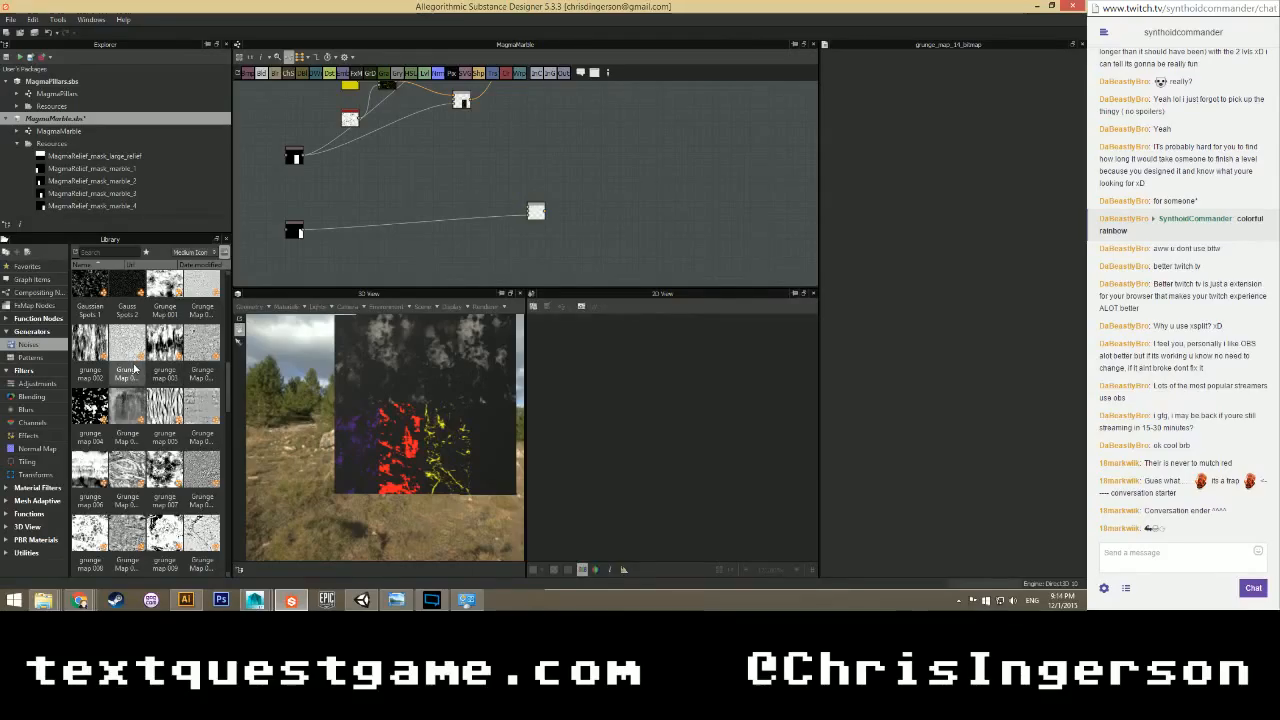
drag(127, 410, 355, 213)
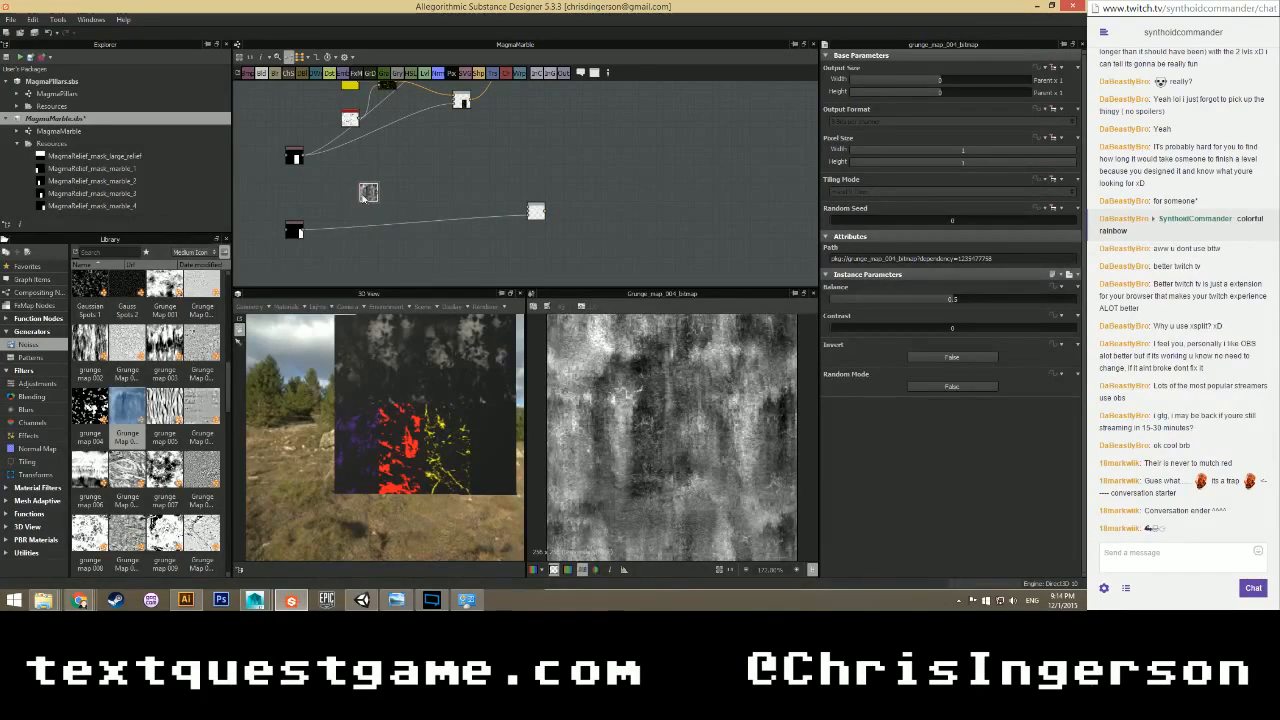
scroll(395, 190, up, 4)
Add a Blend node above the grunge map and move the grunge map further down.
right_click(413, 157)
mouse_move(470, 161)
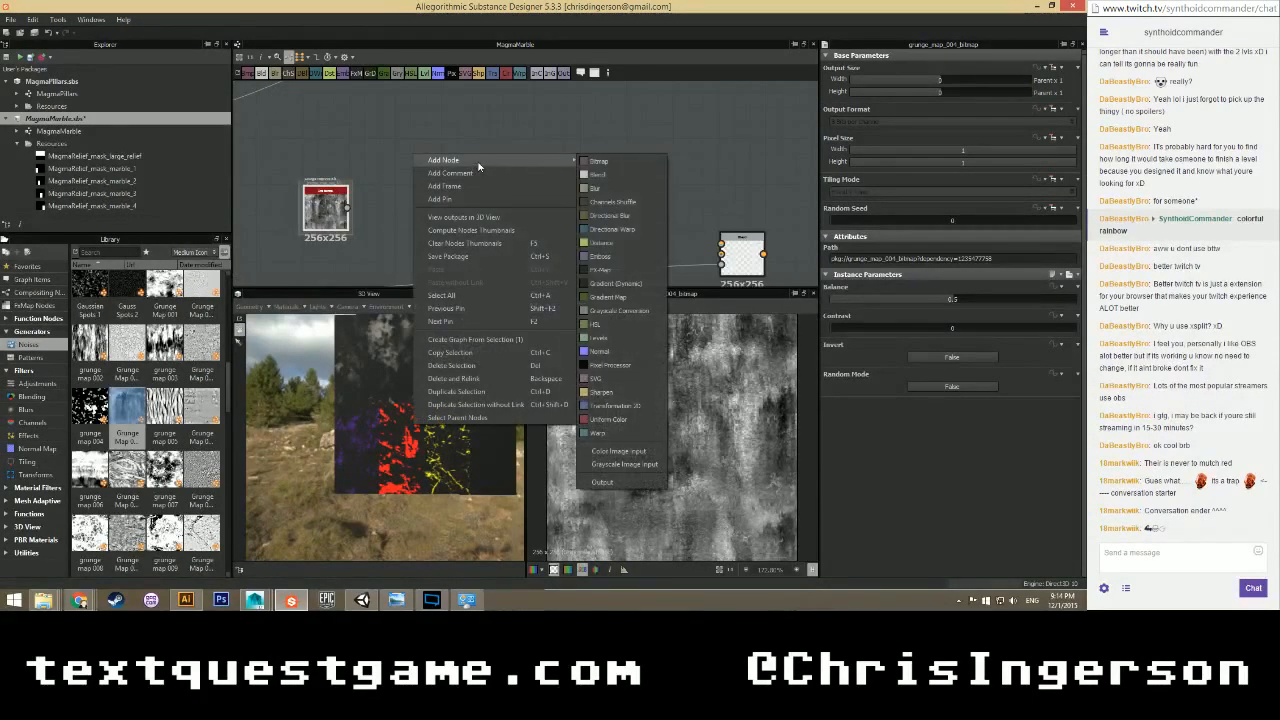
click(600, 175)
drag(419, 155, 419, 170)
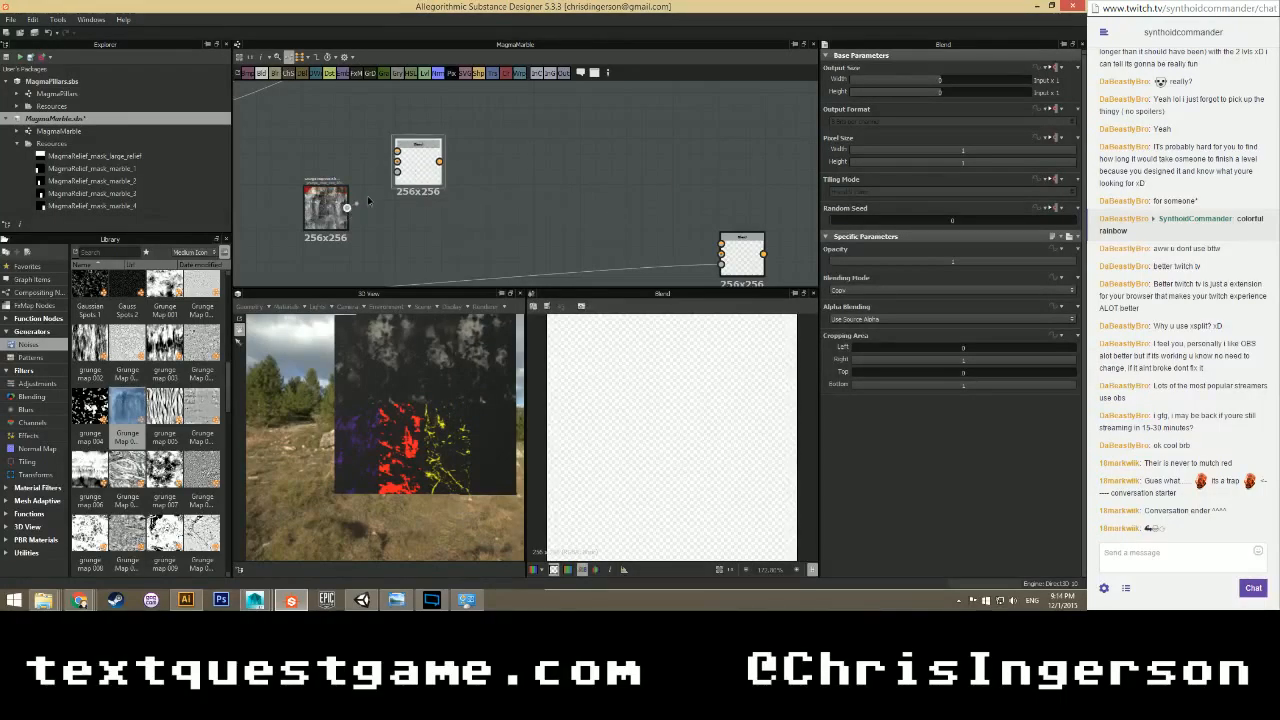
scroll(411, 178, down, 2)
drag(353, 201, 352, 234)
Add a Uniform Color node and make it pure red with R 255.
right_click(342, 153)
mouse_move(480, 163)
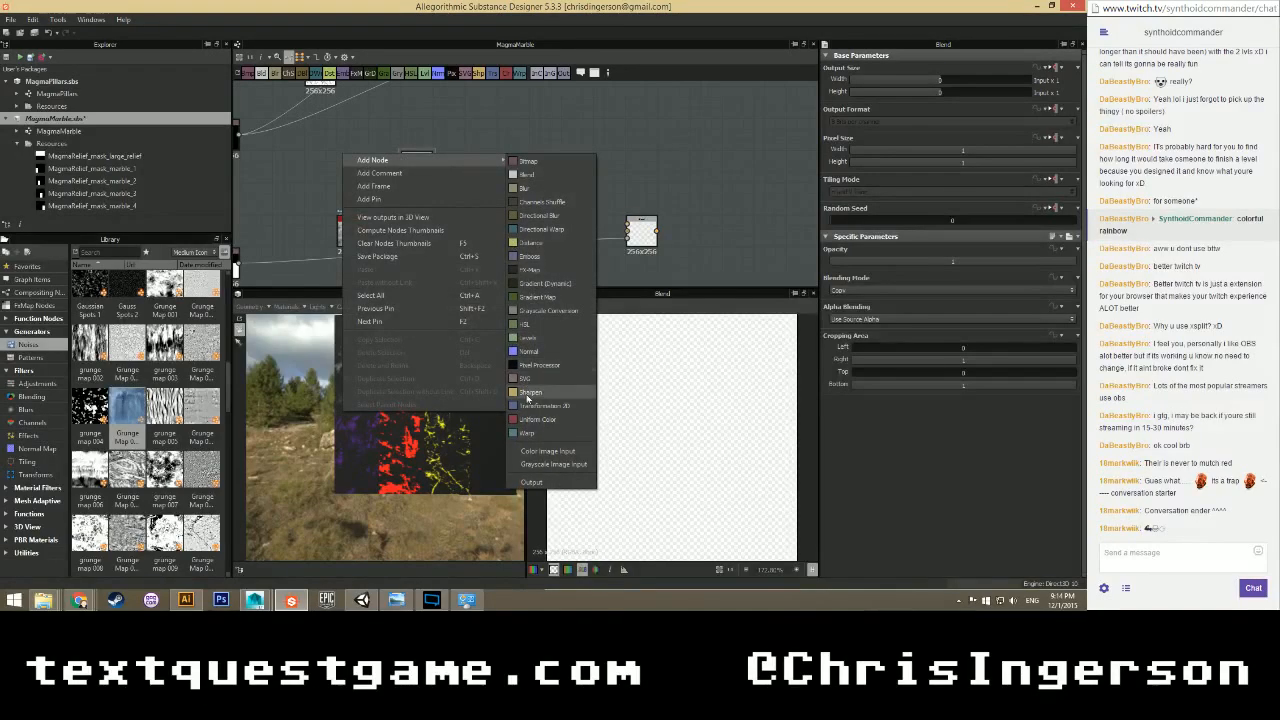
click(528, 418)
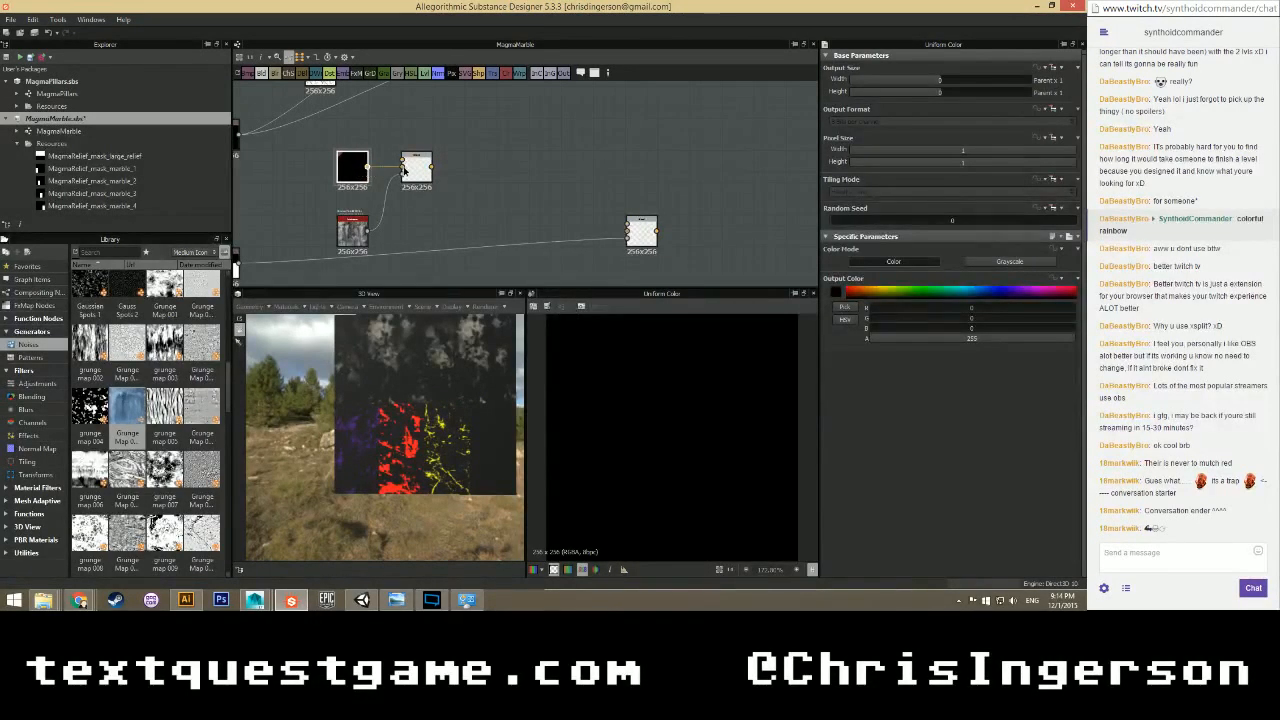
right_click(357, 114)
mouse_move(494, 124)
click(543, 379)
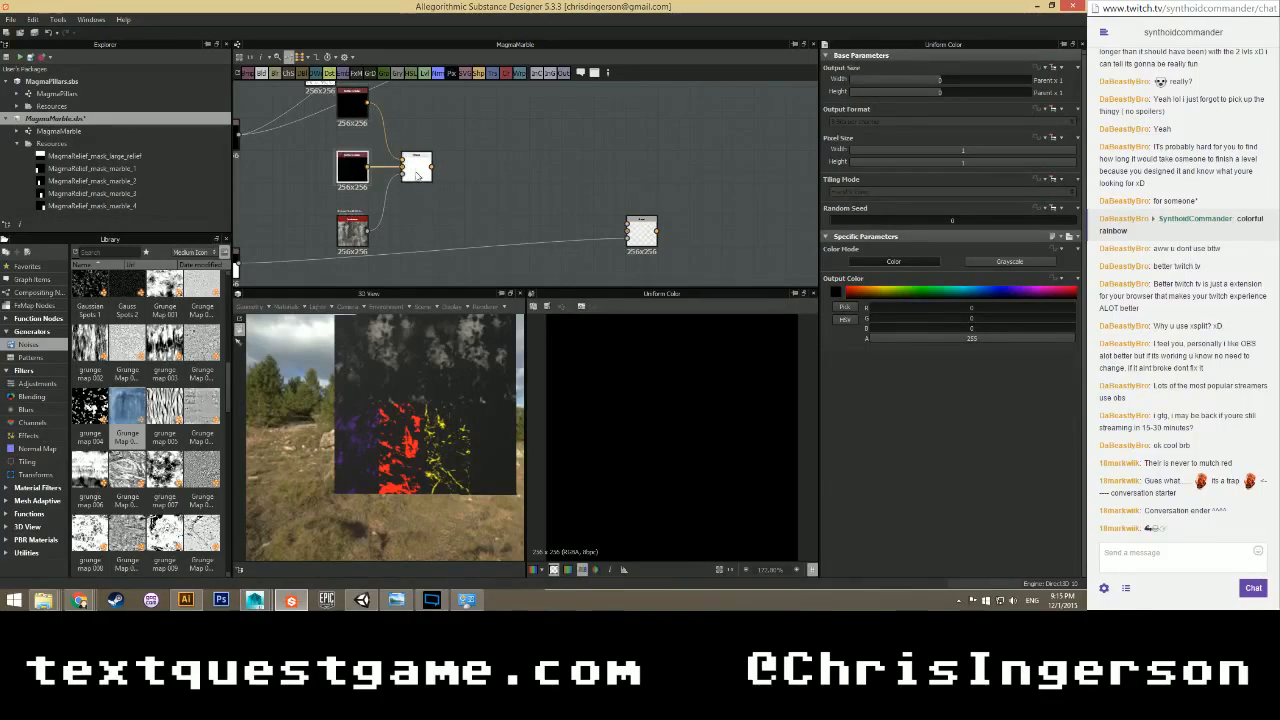
drag(920, 309, 1078, 309)
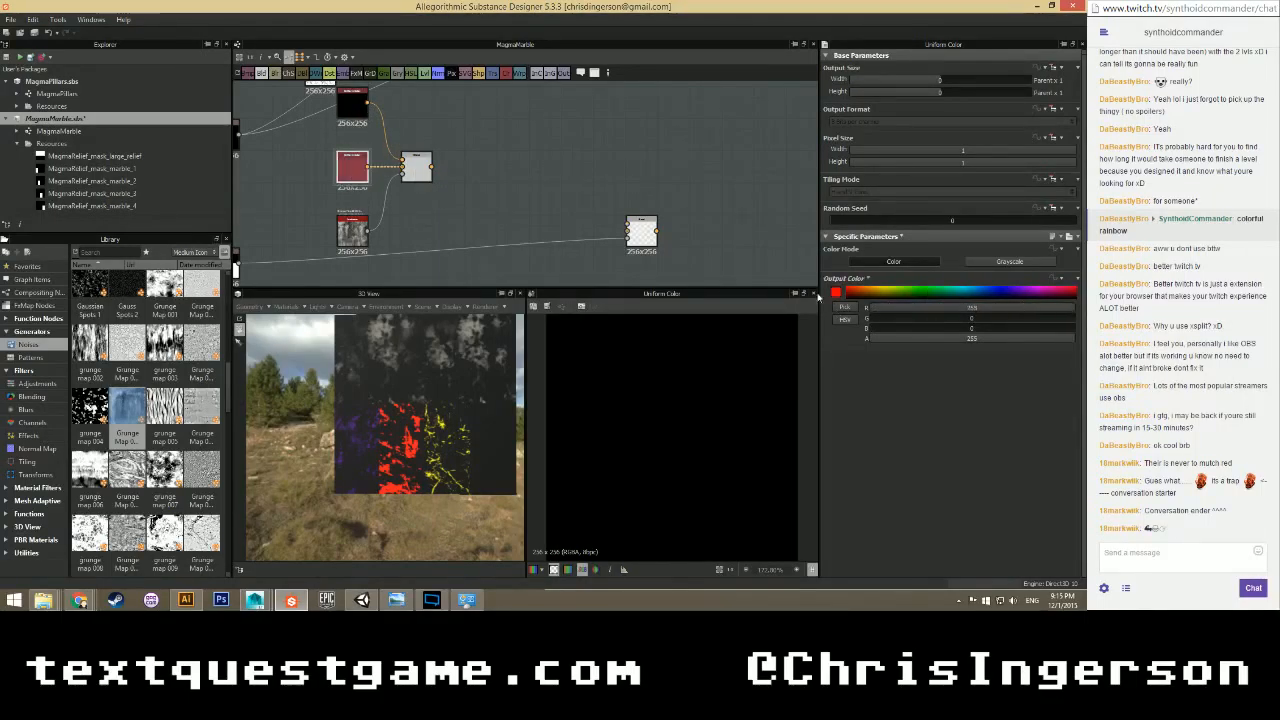
Wire the red colour into the Blend and raise Grunge Map 004's Contrast to 0.54.
drag(408, 167, 403, 166)
click(417, 167)
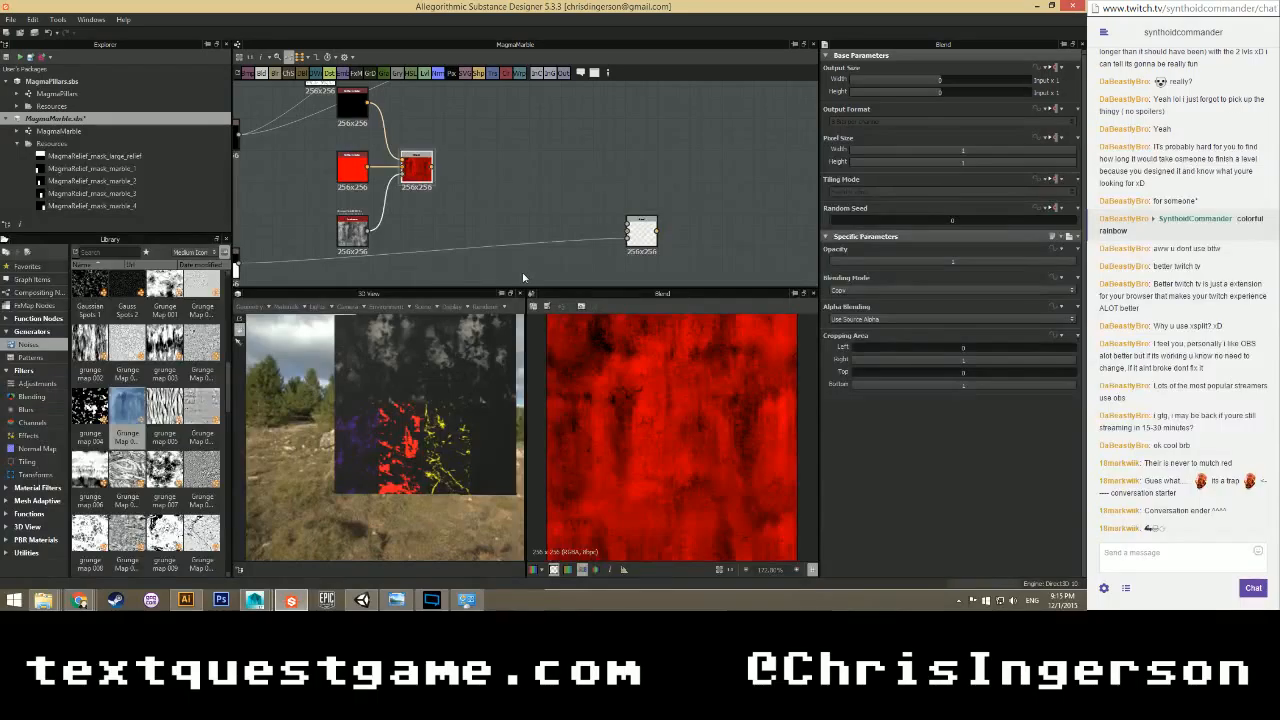
click(352, 232)
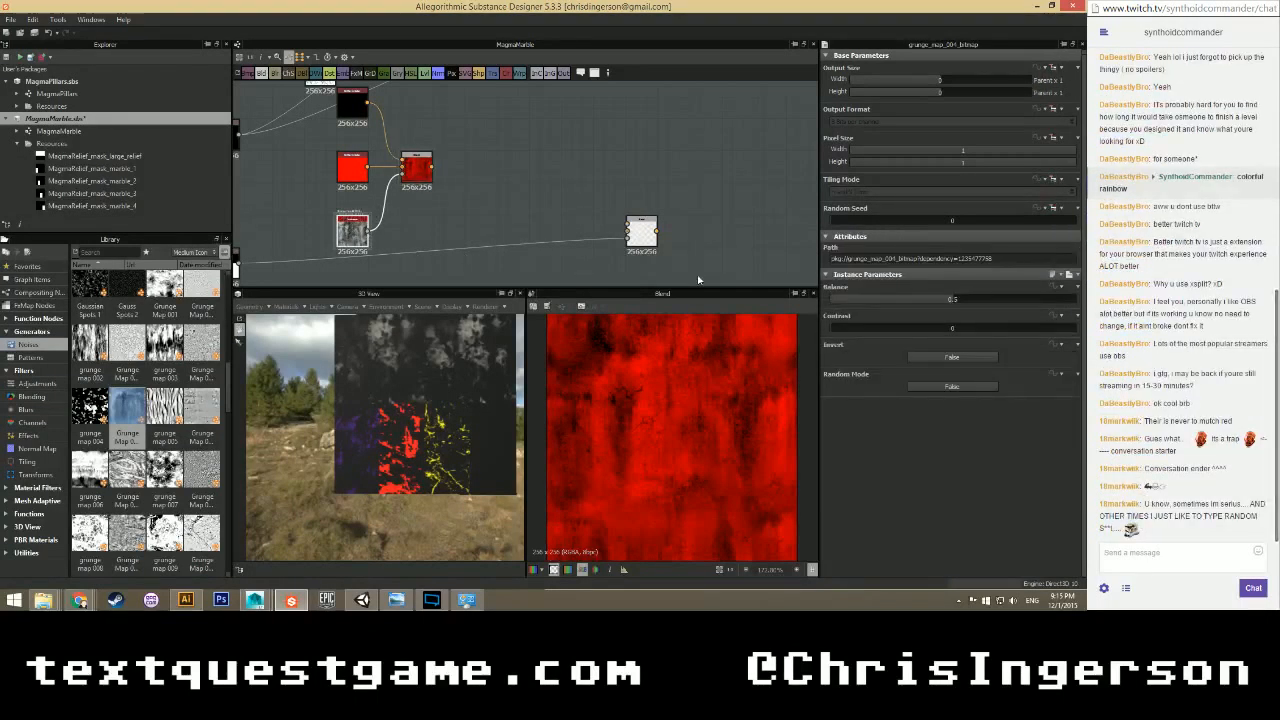
click(948, 329)
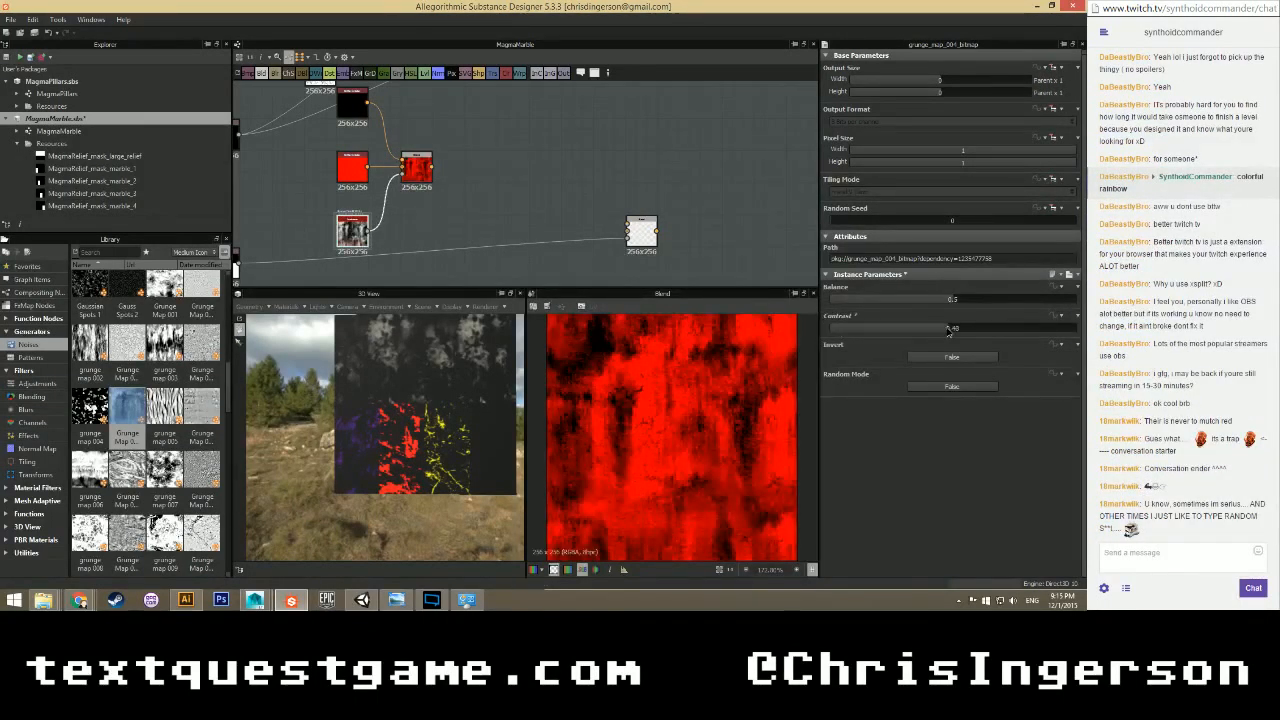
mouse_move(950, 330)
mouse_down()
mouse_move(964, 332)
mouse_move(953, 332)
mouse_up()
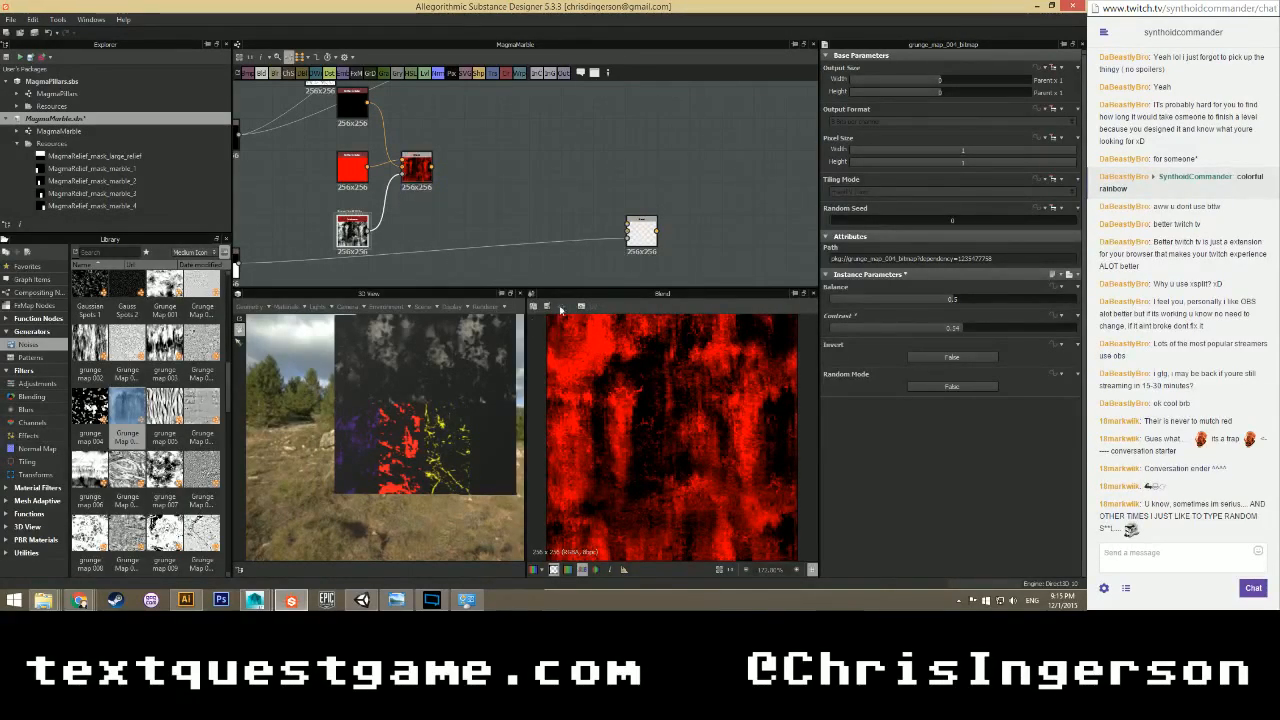
Shift the Uniform Color layer to blue and add a new Blend node.
click(337, 164)
mouse_move(878, 328)
mouse_down()
mouse_move(1075, 328)
mouse_move(866, 307)
mouse_up()
scroll(500, 222, down, 2)
middle_drag(509, 193, 449, 244)
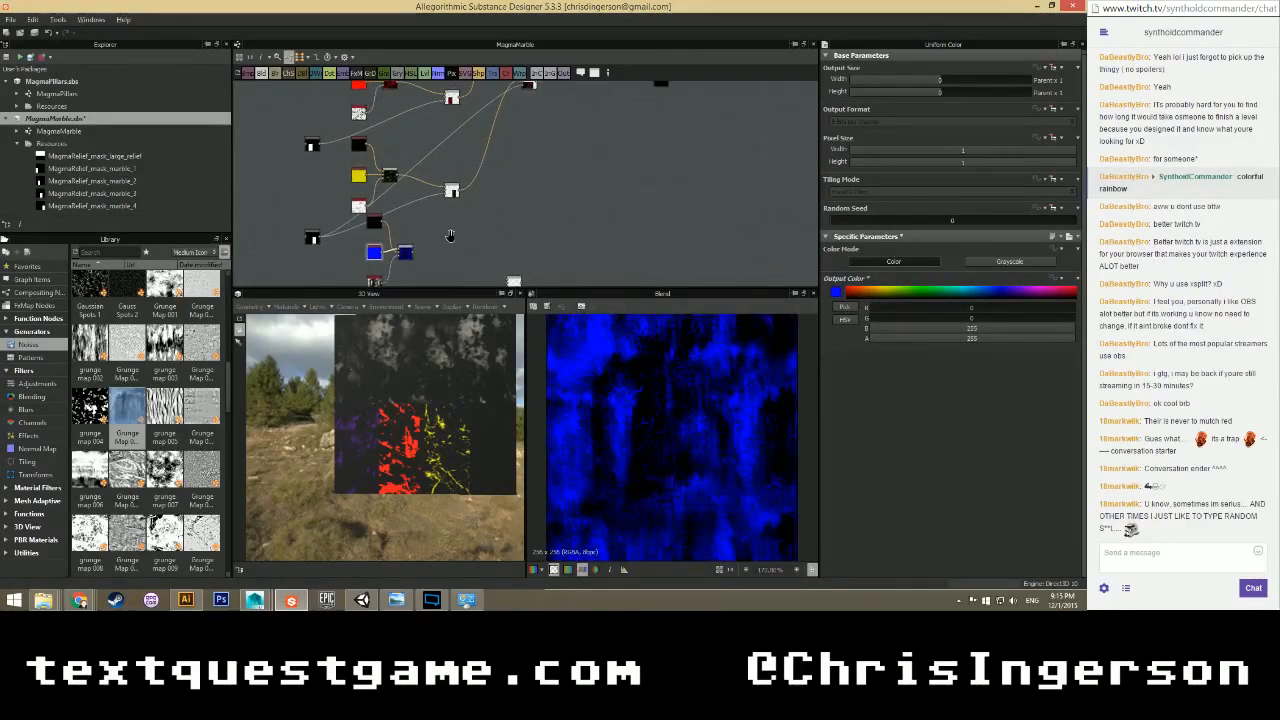
scroll(481, 227, up, 2)
right_click(481, 227)
mouse_move(620, 229)
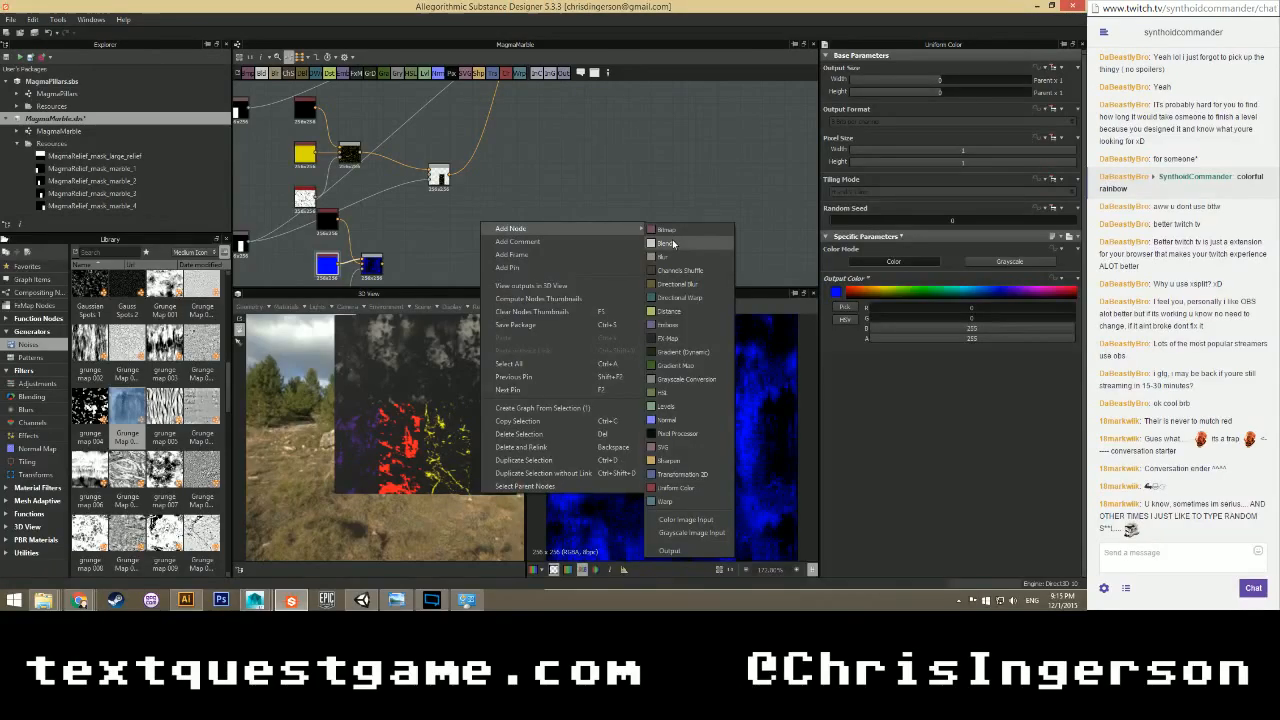
click(668, 243)
Connect the blue layer into the new Blend node and delete the stray unused node.
scroll(488, 217, down, 1)
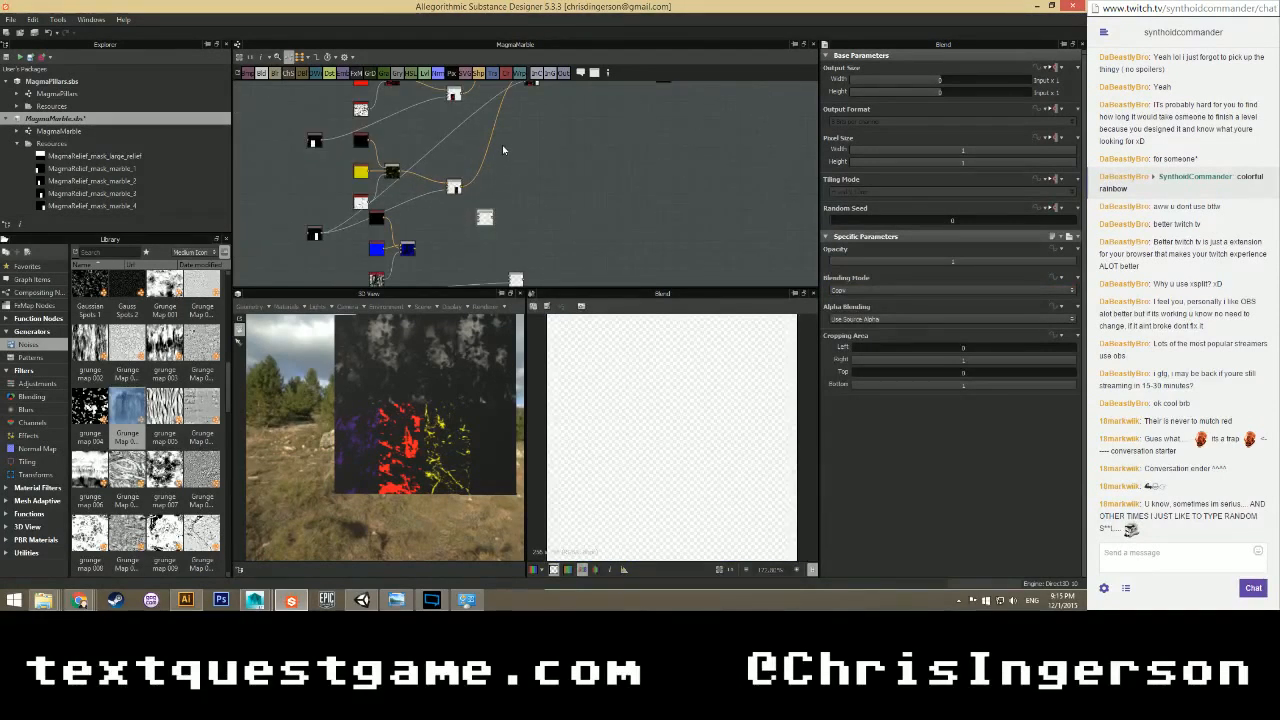
middle_drag(503, 150, 465, 166)
mouse_move(442, 255)
mouse_down()
mouse_move(488, 172)
mouse_move(482, 258)
mouse_move(467, 256)
mouse_up()
middle_drag(446, 270, 457, 191)
drag(429, 216, 481, 236)
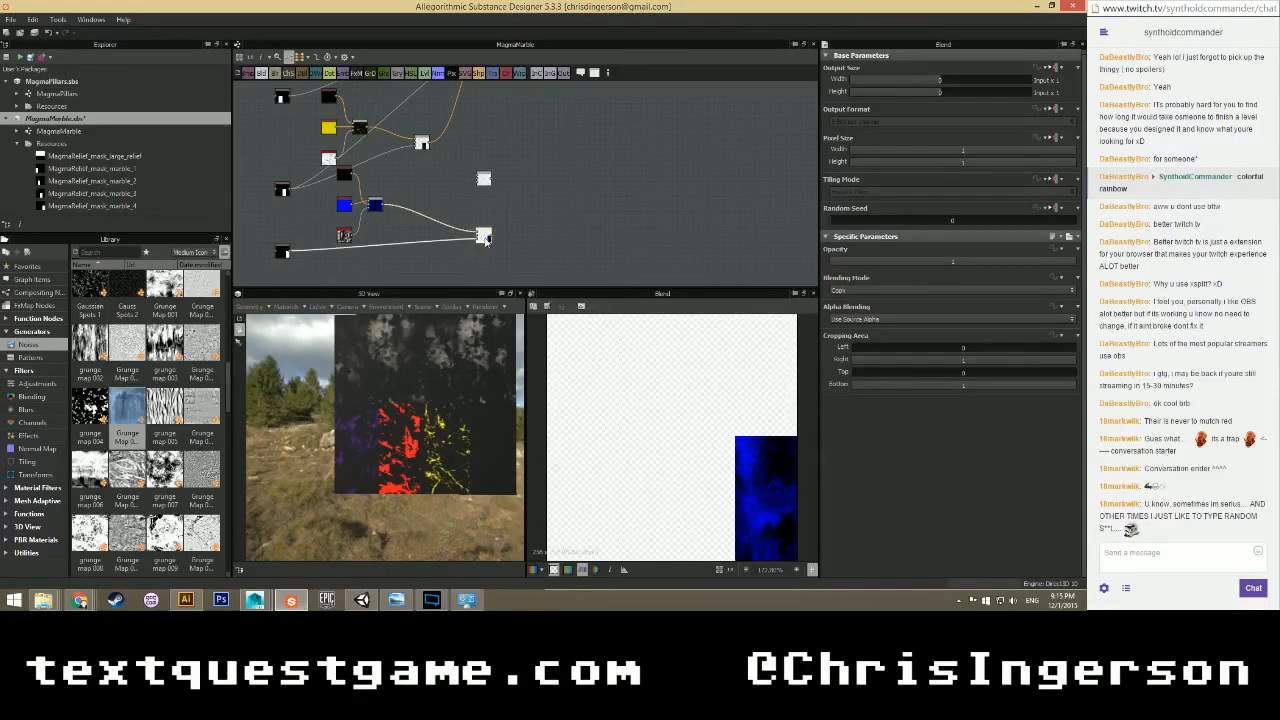
drag(486, 238, 441, 238)
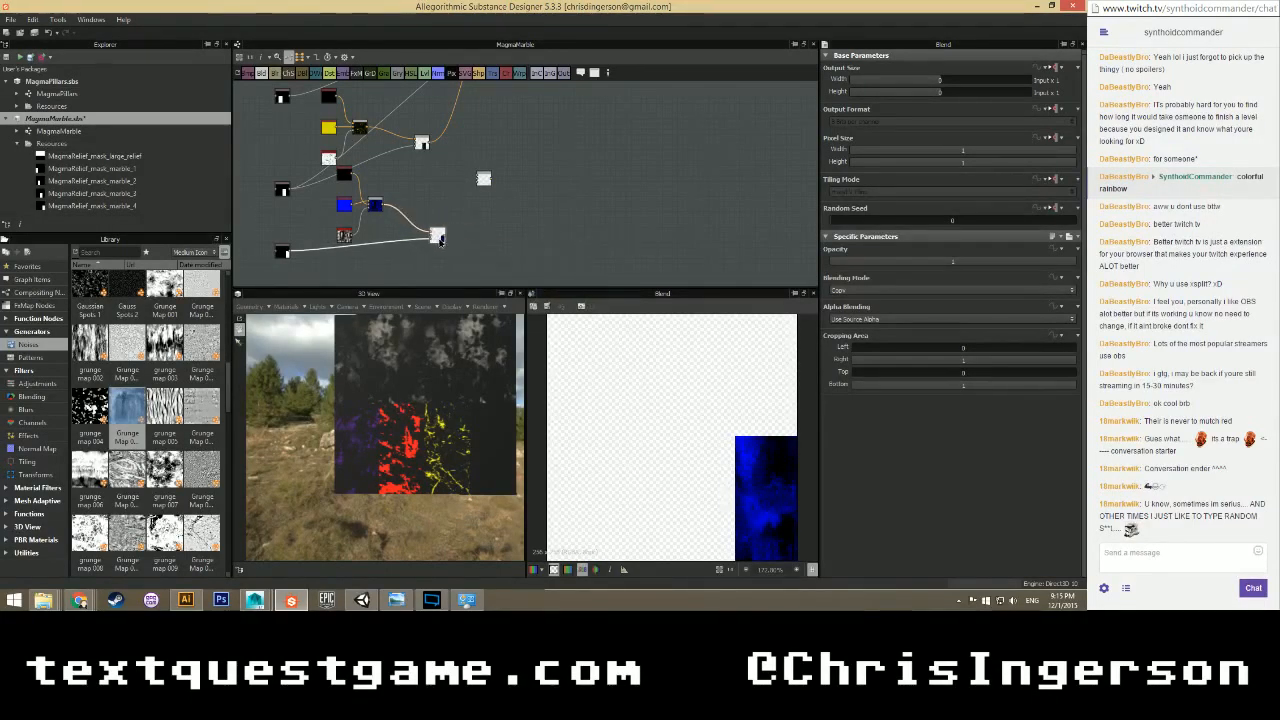
click(484, 182)
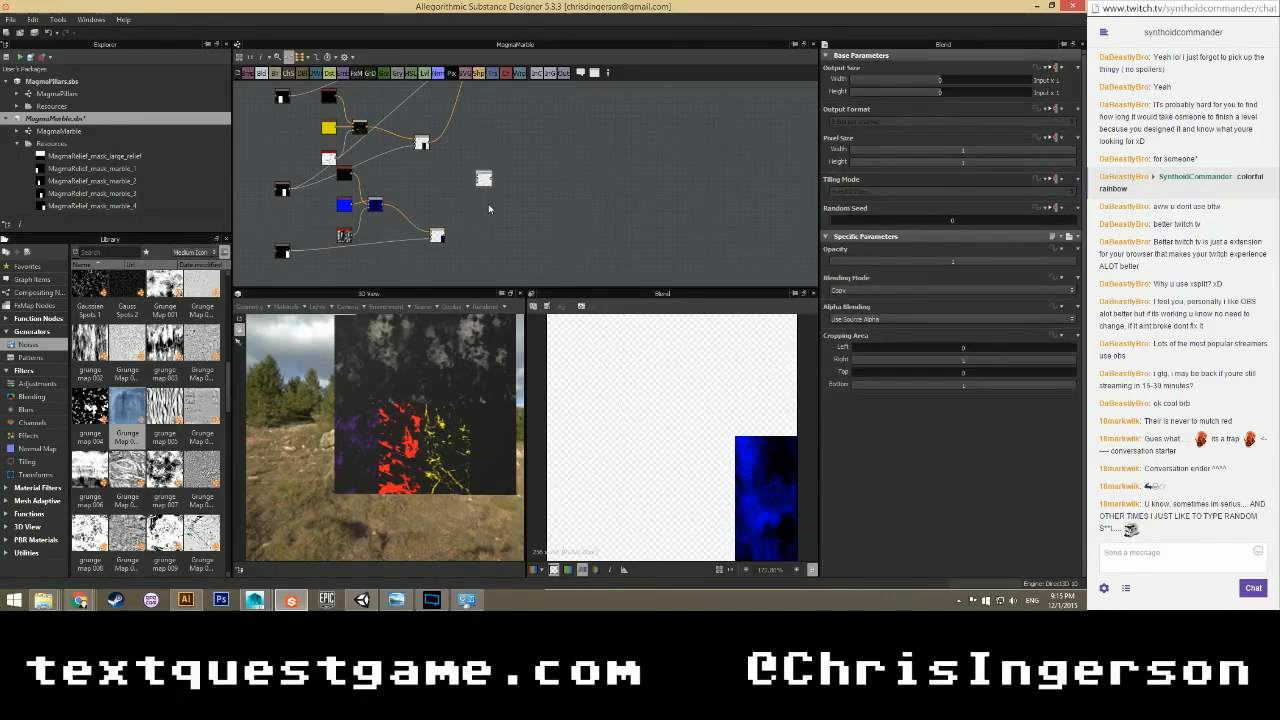
key(Delete)
Add a new Blend node near the upper layer nodes and position it in the graph.
scroll(477, 199, down, 1)
middle_drag(498, 154, 453, 226)
right_click(460, 161)
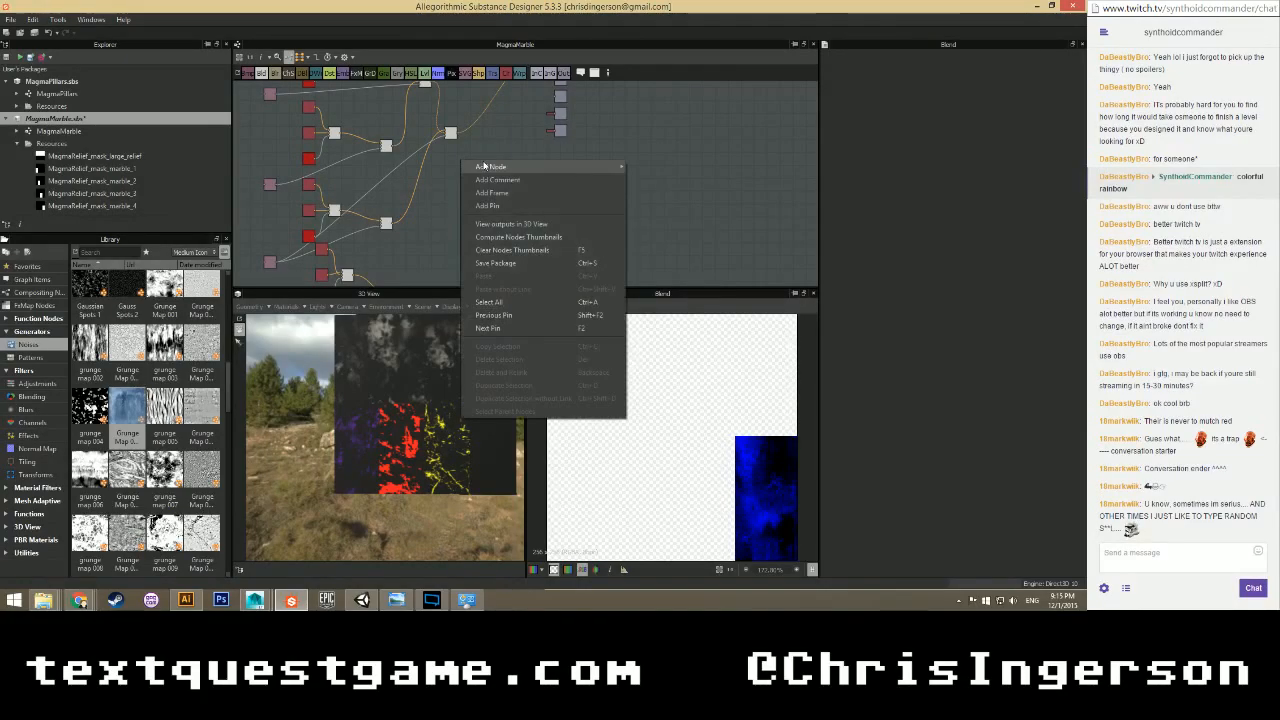
click(627, 179)
middle_drag(480, 131, 415, 161)
drag(405, 156, 437, 171)
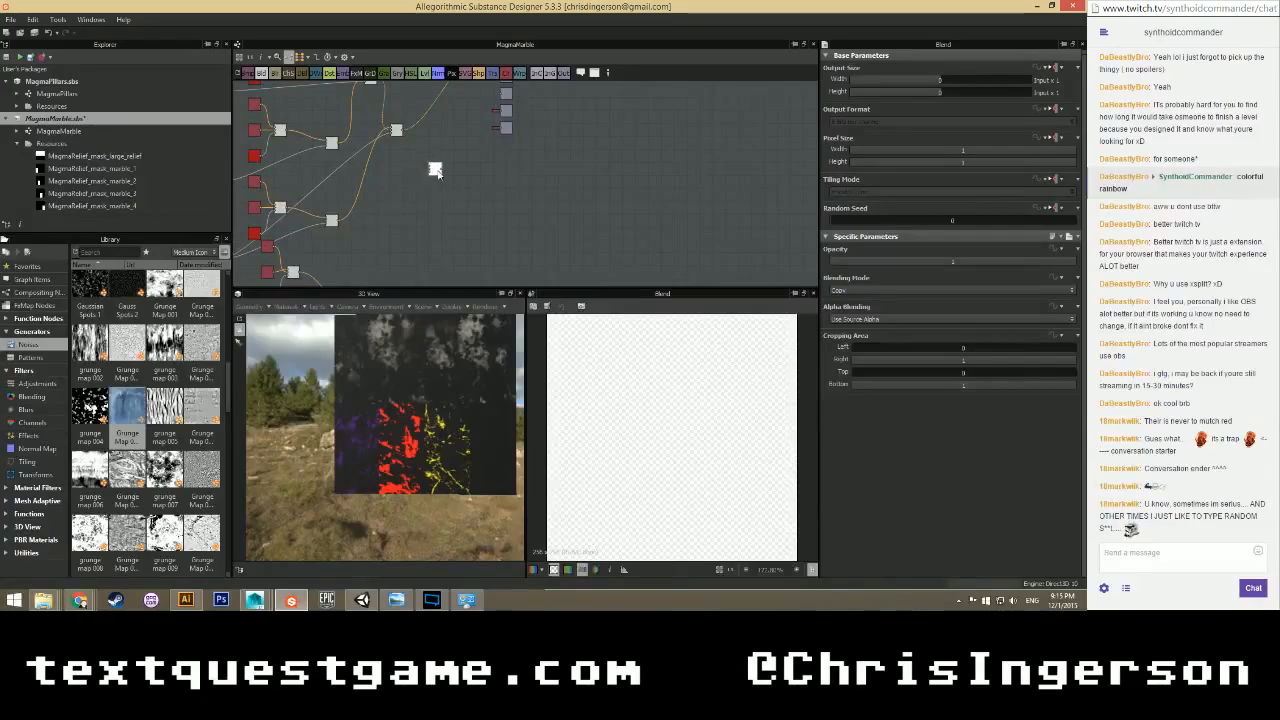
Connect the purple-red-yellow layer stack and the blue layer into the Blend, feeding it into the output chain.
drag(402, 131, 430, 166)
middle_drag(405, 220, 426, 153)
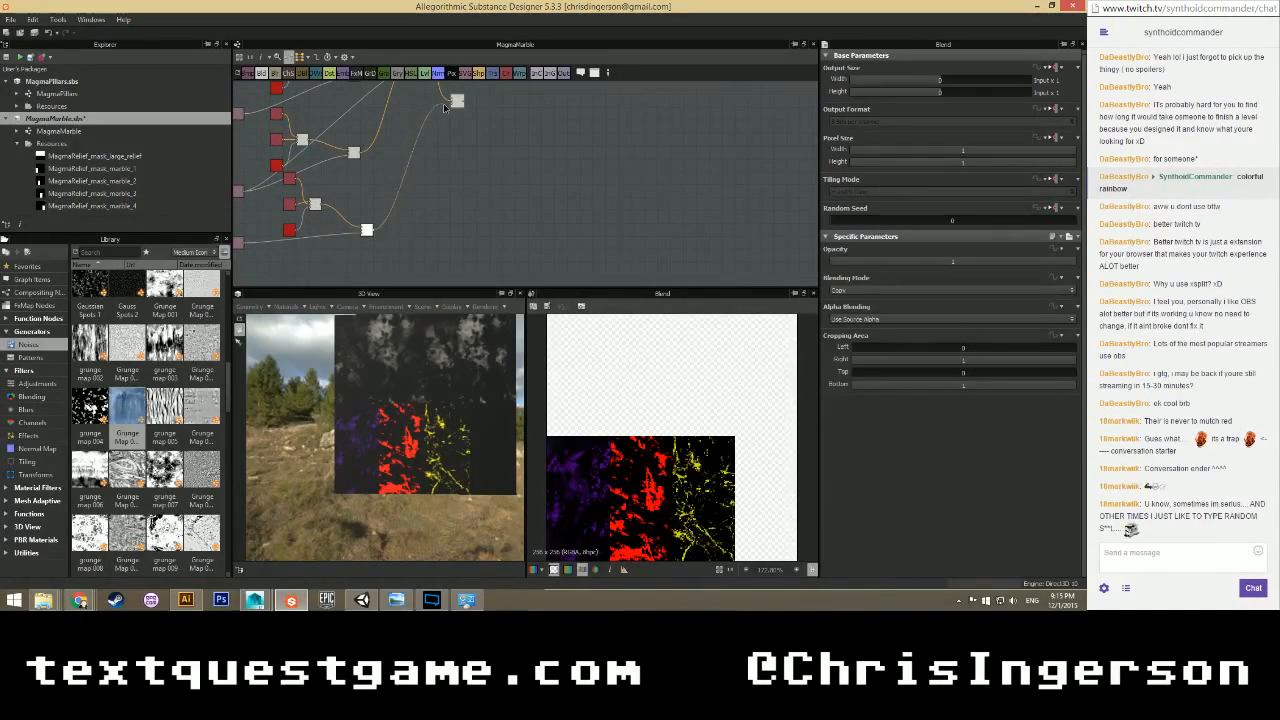
drag(444, 106, 371, 230)
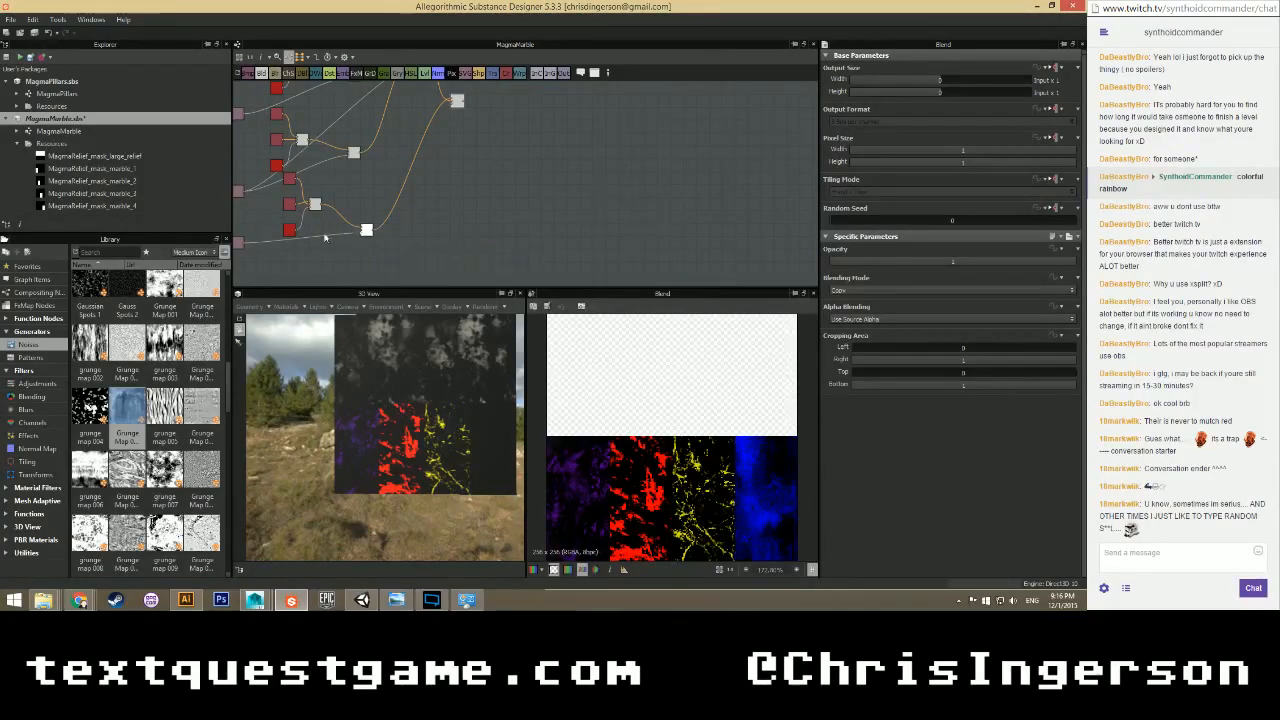
drag(380, 186, 451, 112)
middle_drag(487, 141, 453, 251)
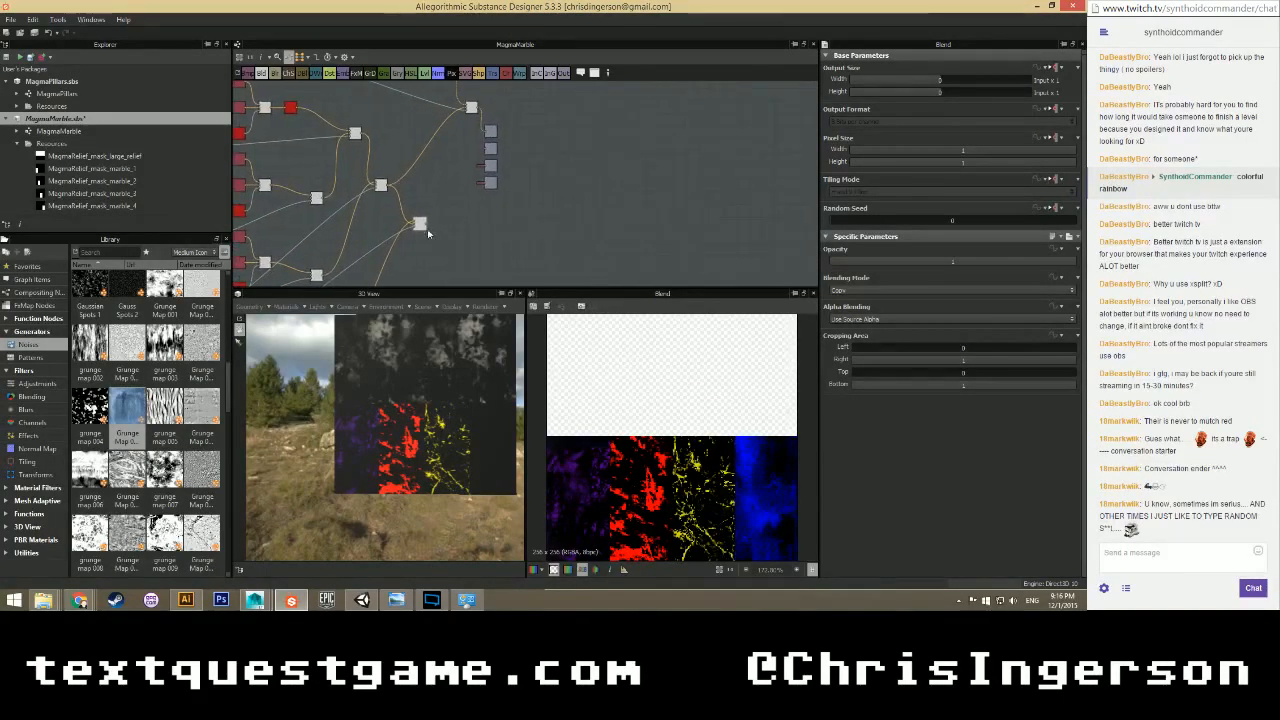
drag(425, 226, 467, 111)
Orbit the 3D preview to a front view showing blue, purple, red and yellow patches.
scroll(438, 350, up, 4)
scroll(441, 400, down, 1)
middle_drag(442, 402, 377, 409)
scroll(377, 409, down, 3)
mouse_move(379, 408)
mouse_down()
mouse_move(460, 452)
mouse_move(400, 390)
mouse_move(308, 497)
mouse_move(330, 405)
mouse_move(368, 418)
mouse_up()
middle_drag(369, 228, 454, 148)
scroll(374, 231, up, 4)
middle_drag(358, 252, 467, 116)
scroll(426, 207, down, 3)
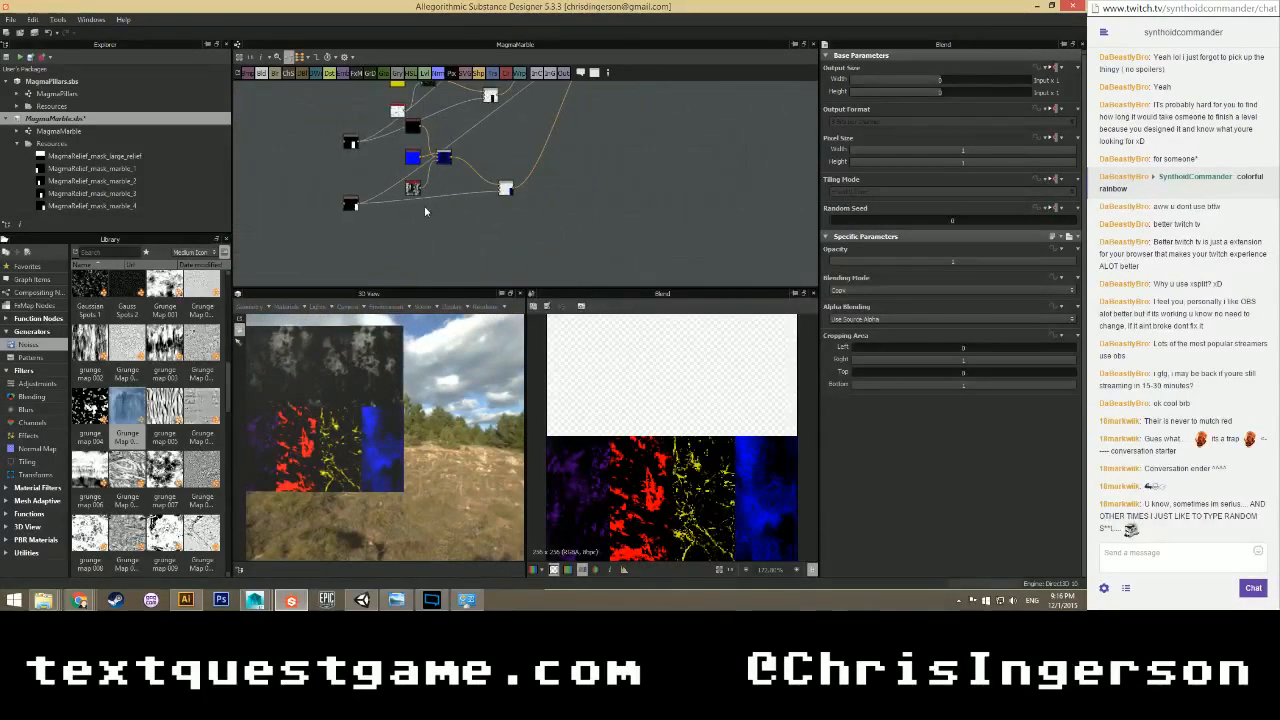
scroll(427, 214, up, 3)
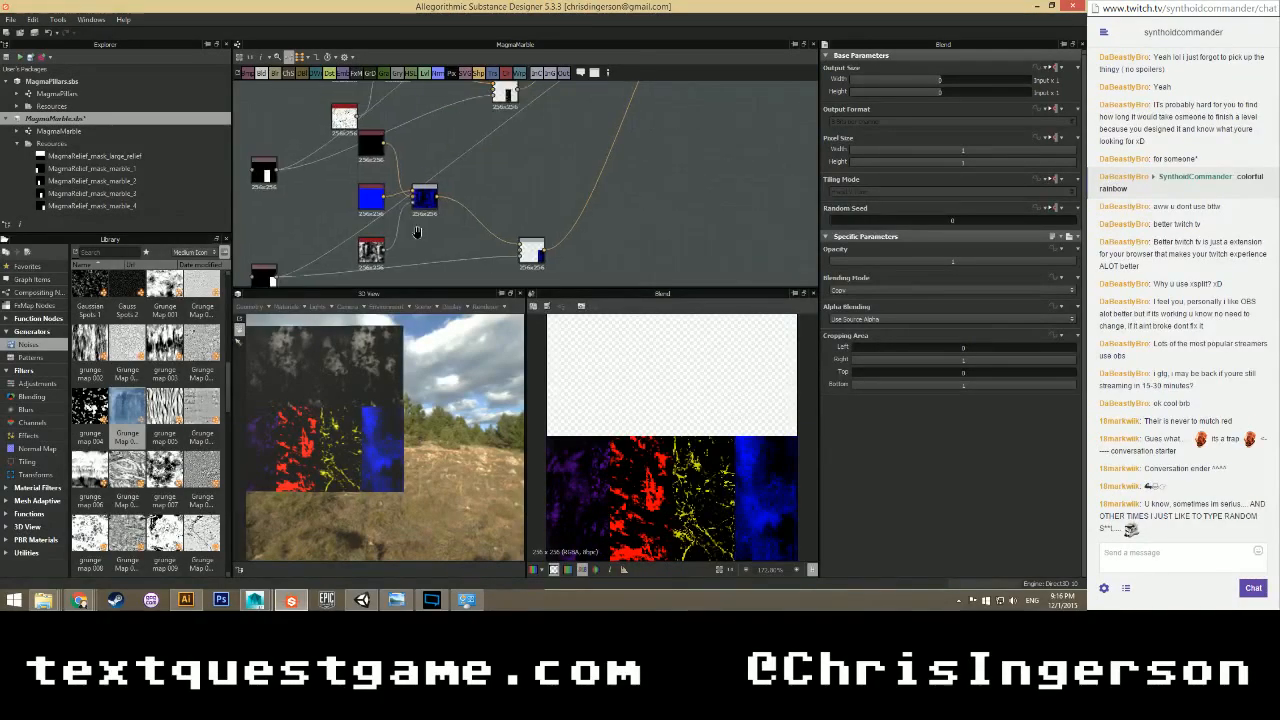
middle_drag(418, 232, 414, 240)
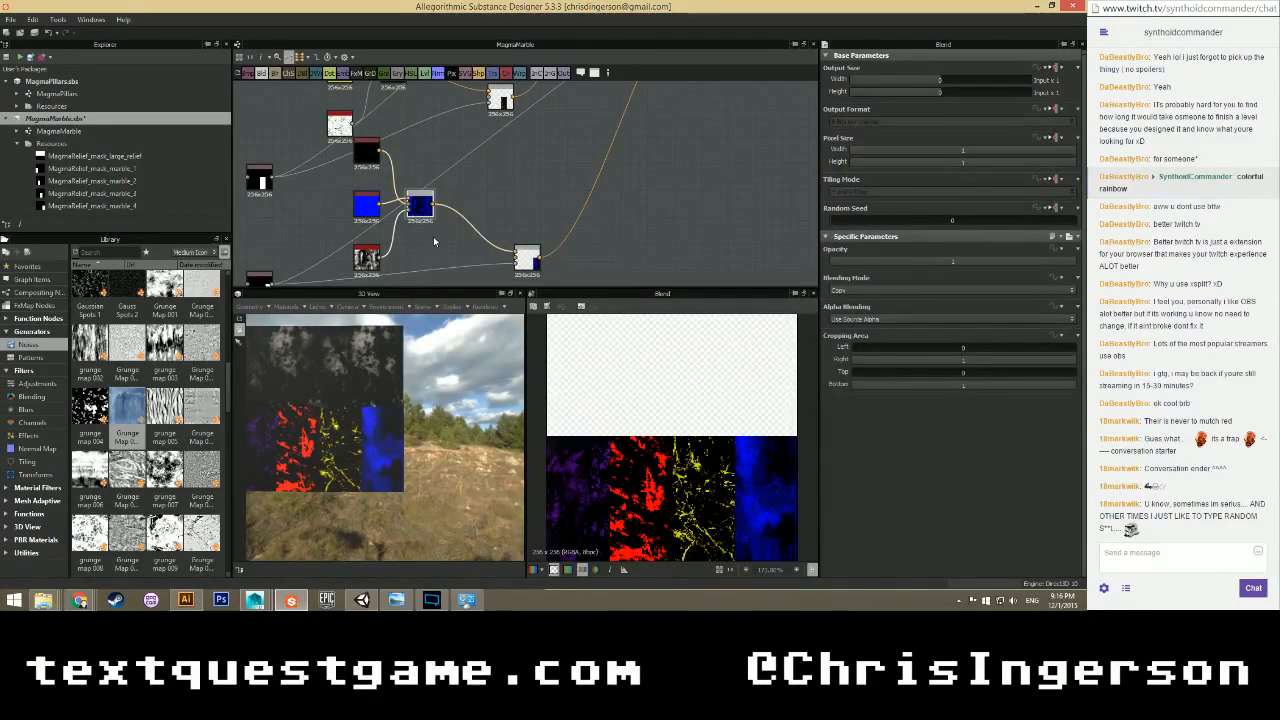
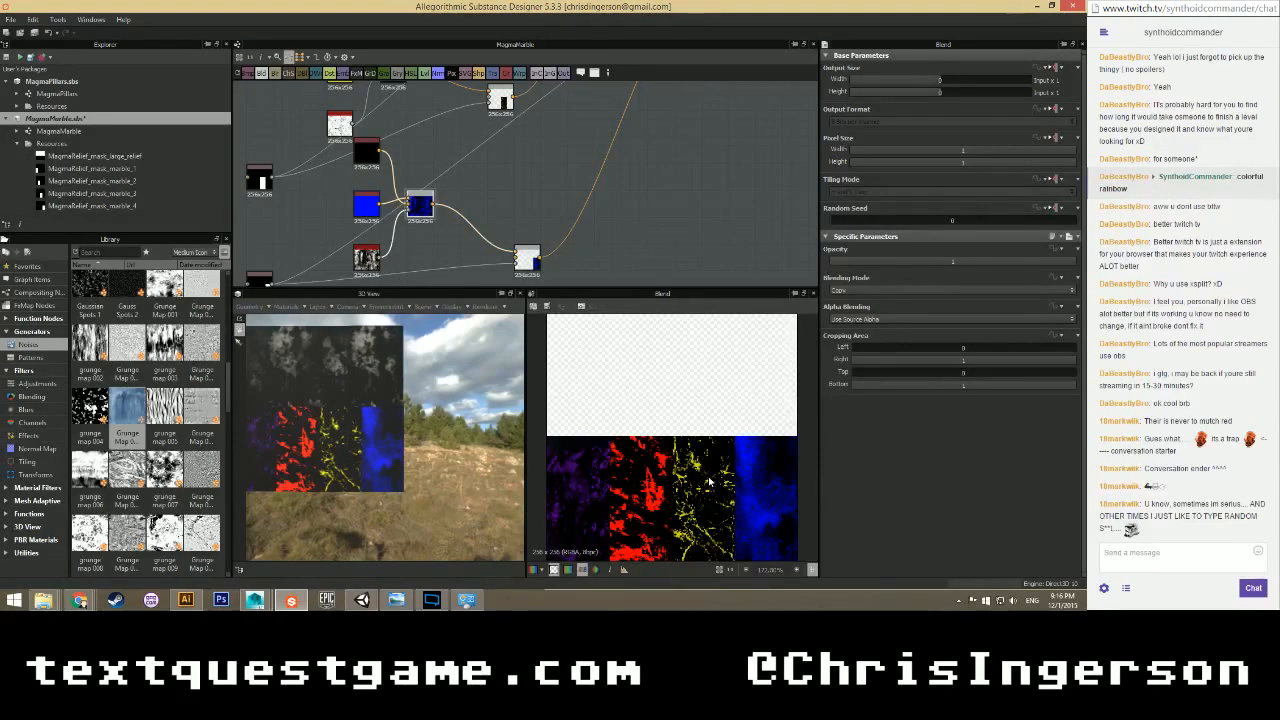
Drag the black mask node further down in the MagmaMarble graph, then deselect it.
scroll(434, 188, down, 3)
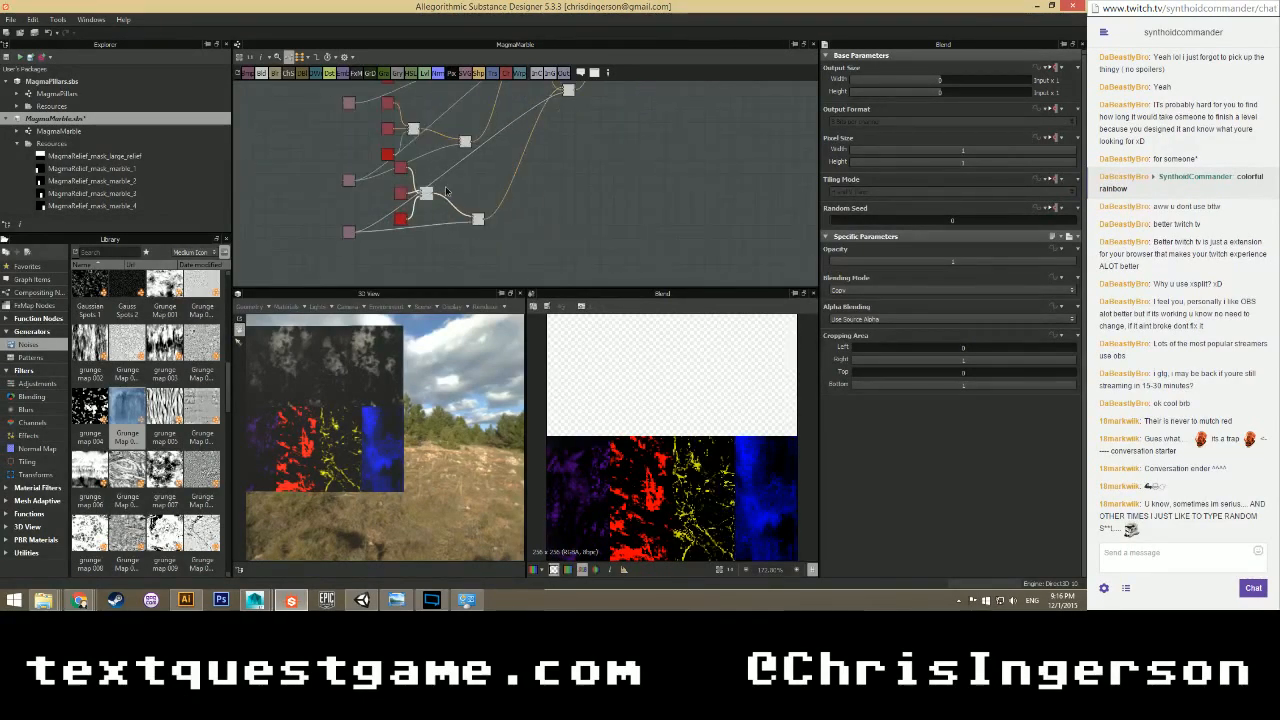
middle_drag(445, 186, 438, 116)
scroll(369, 213, up, 4)
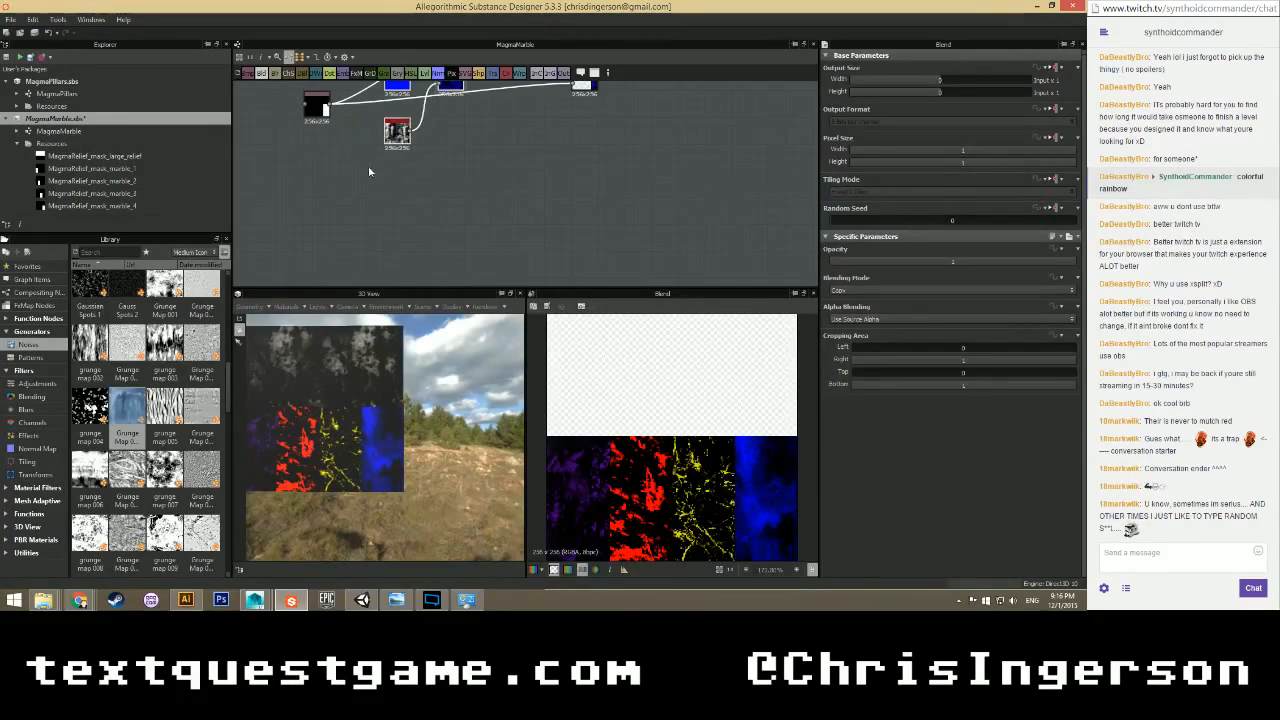
scroll(361, 159, down, 3)
middle_drag(361, 159, 340, 214)
drag(319, 193, 322, 253)
click(449, 225)
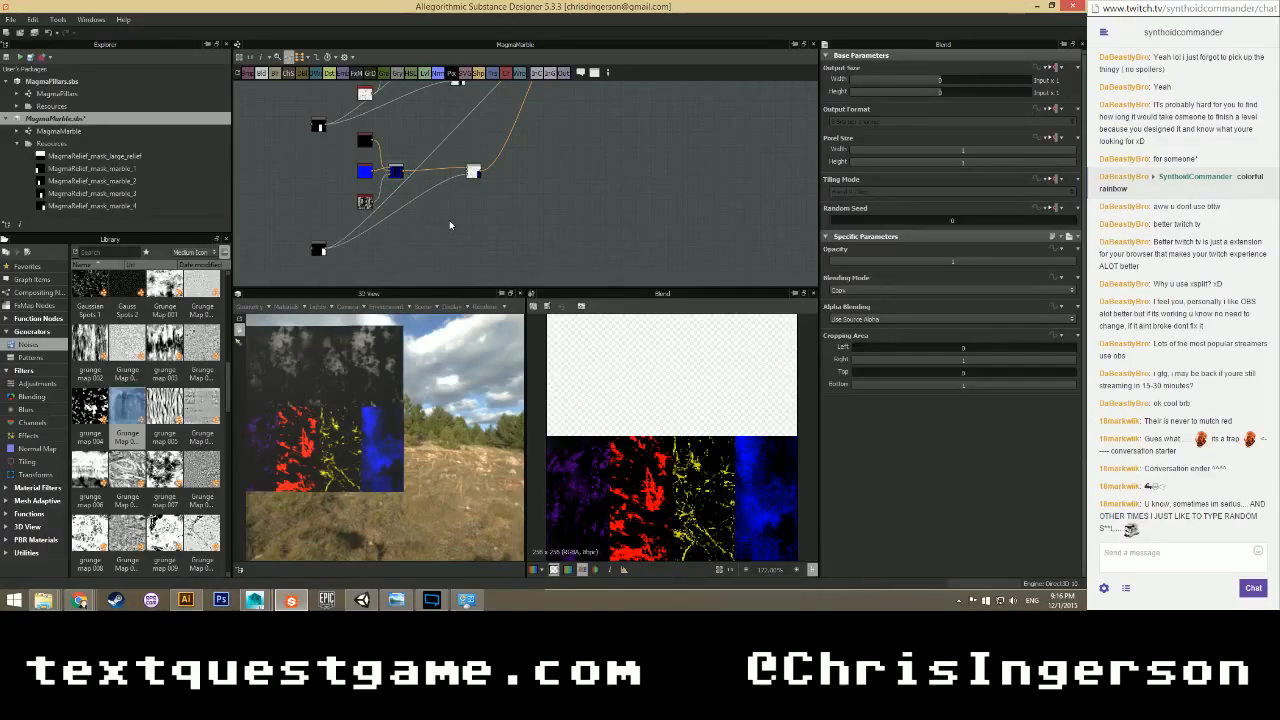
middle_drag(437, 232, 393, 252)
scroll(395, 252, up, 3)
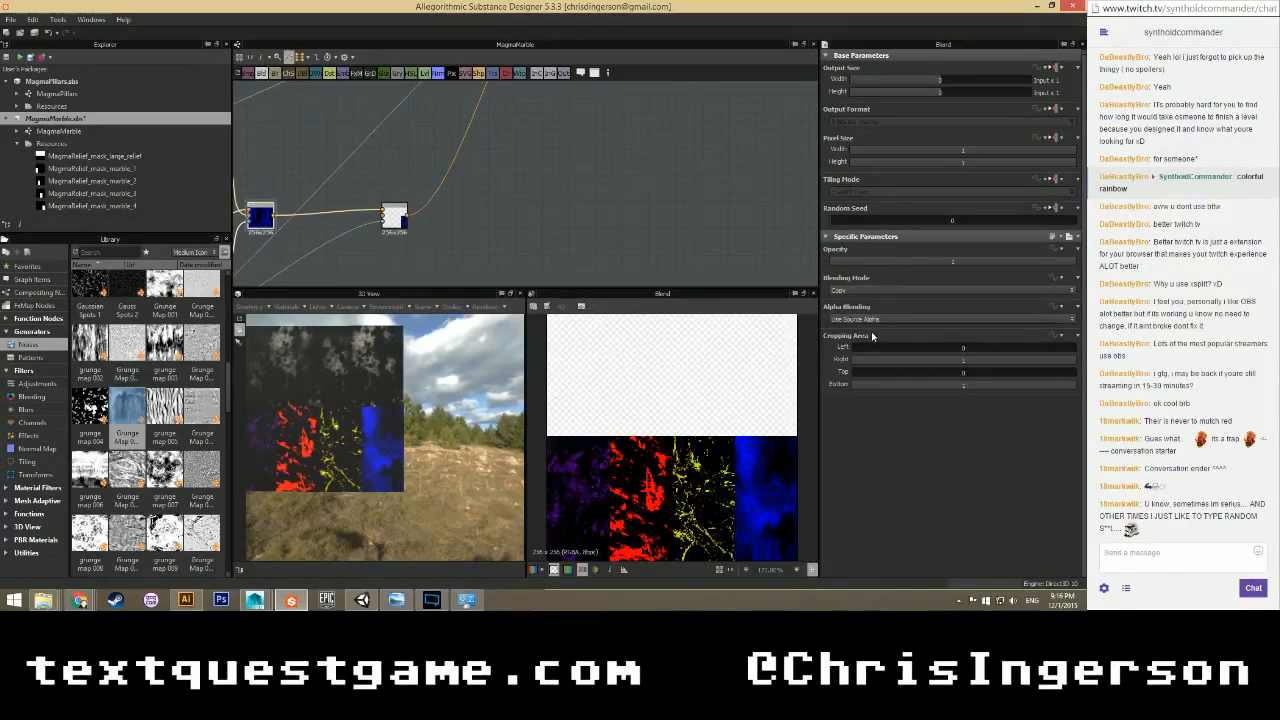
middle_drag(492, 241, 715, 234)
On grunge_map_004, set Contrast to 0.81, turn Random Mode on and tune Rotation Variation.
click(430, 263)
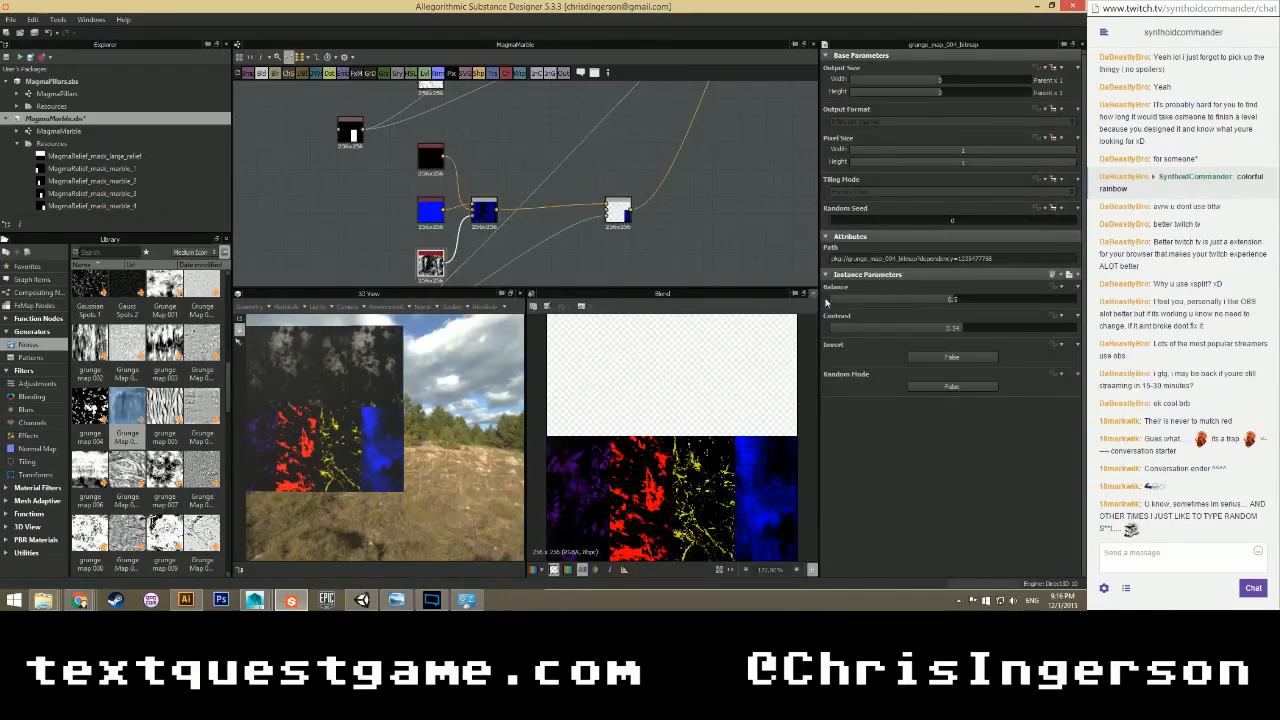
click(918, 385)
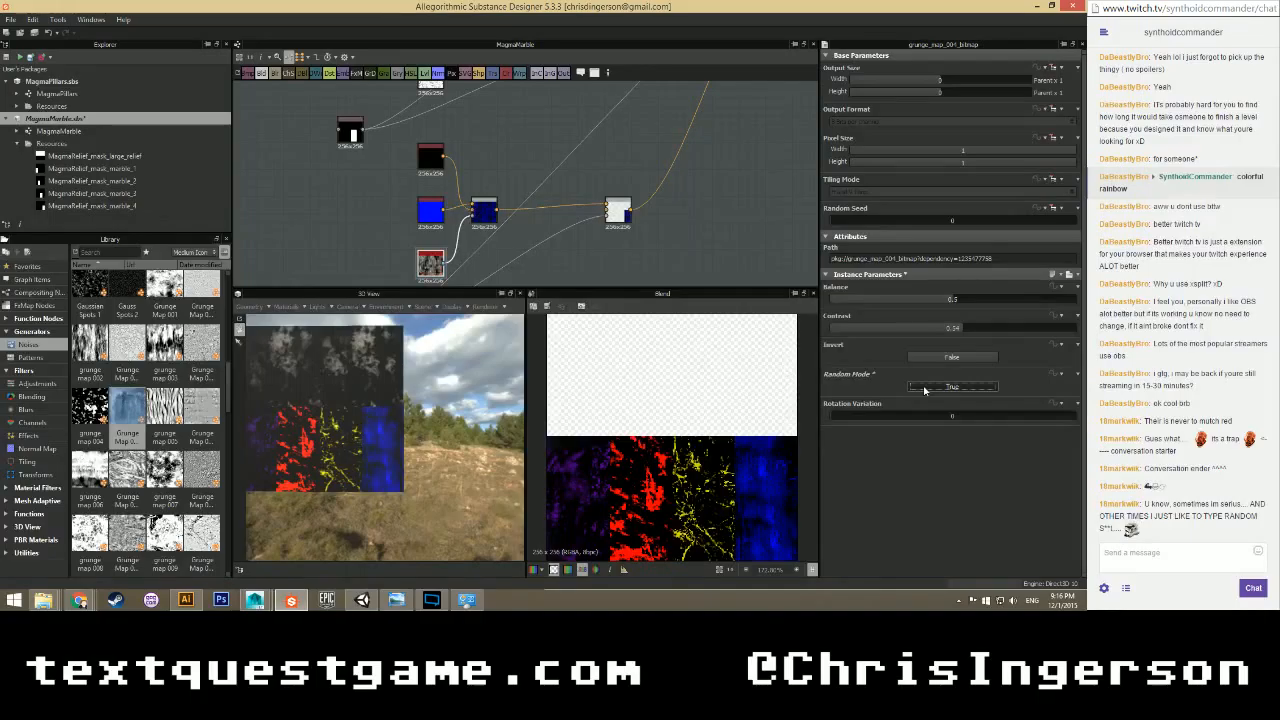
drag(838, 418, 1083, 424)
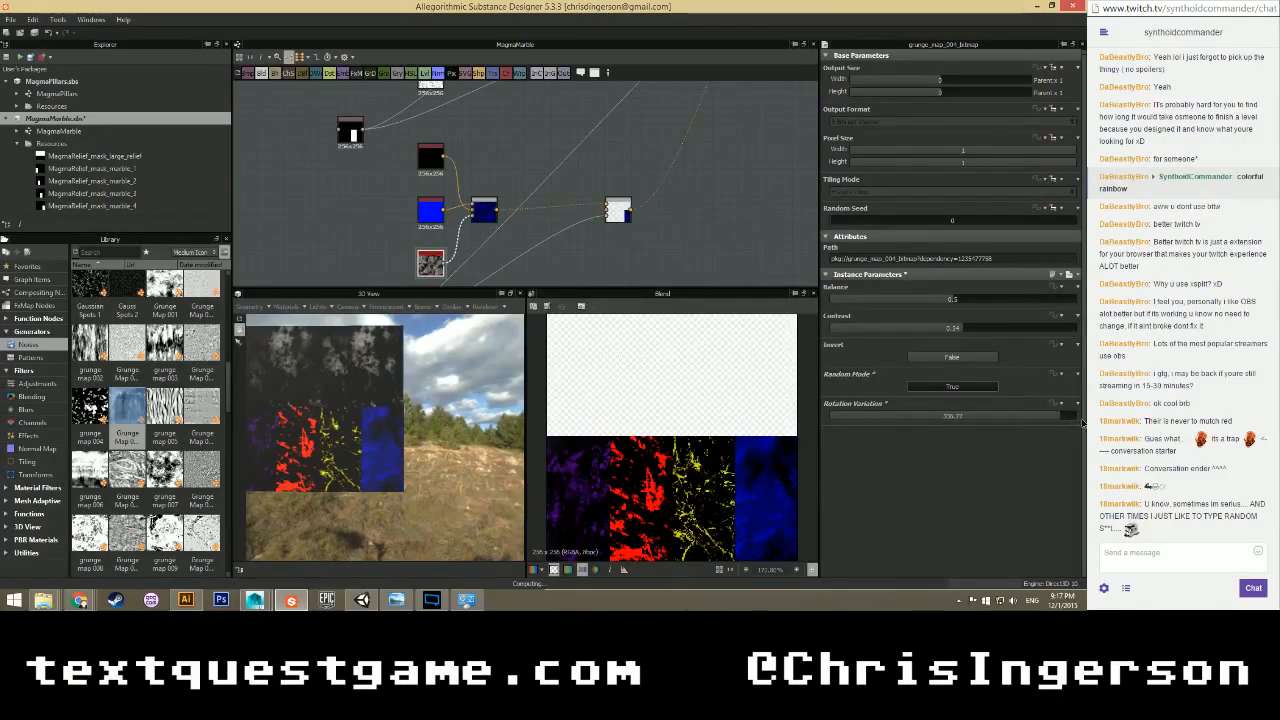
click(944, 385)
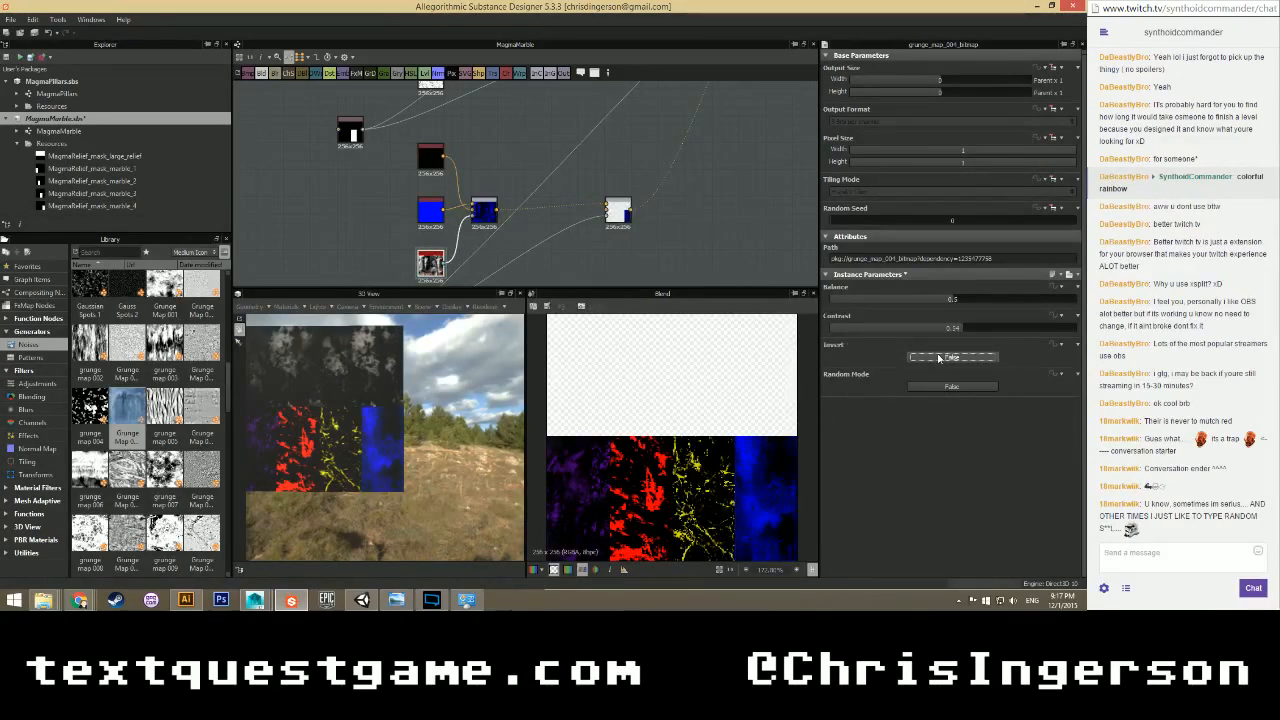
drag(917, 328, 1054, 329)
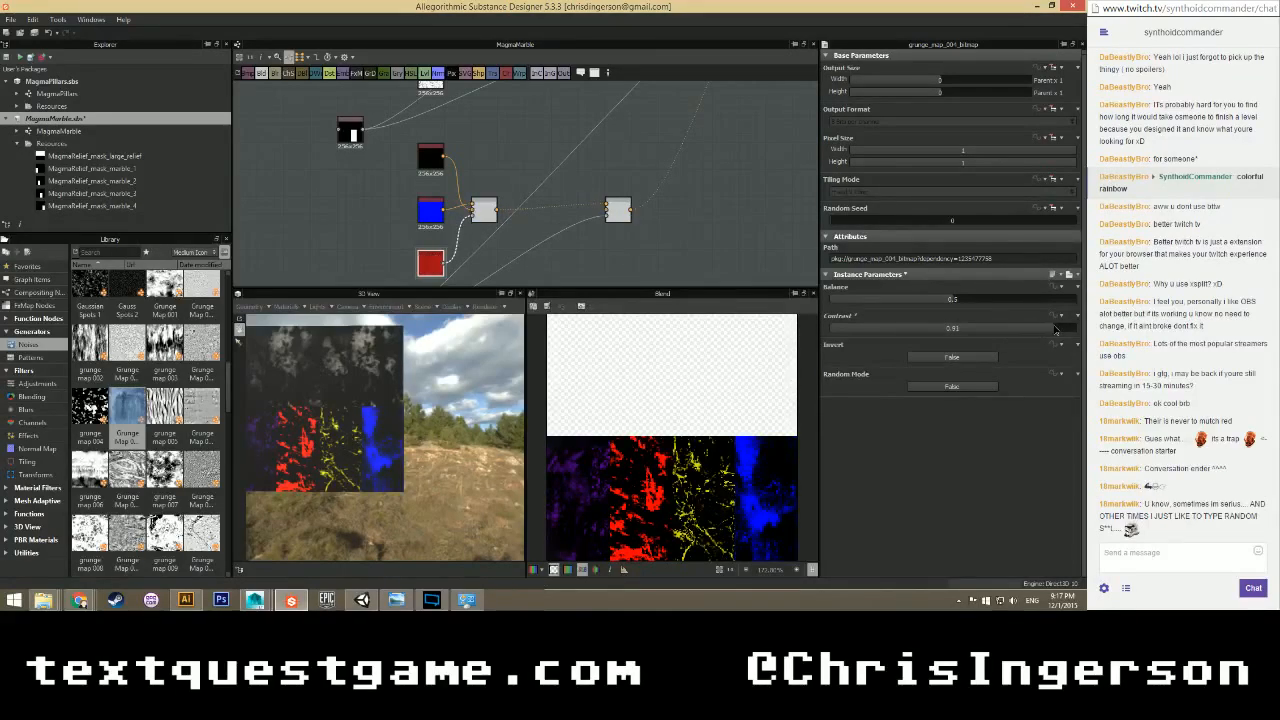
click(952, 387)
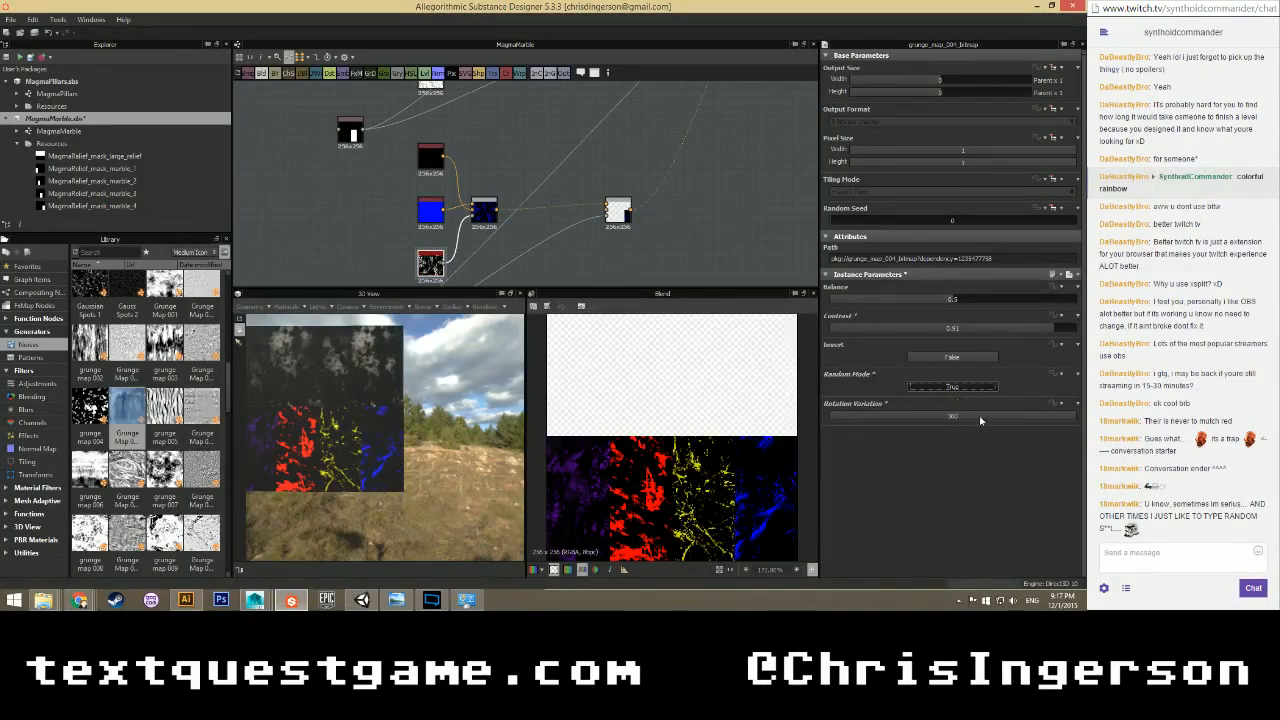
drag(1073, 418, 995, 412)
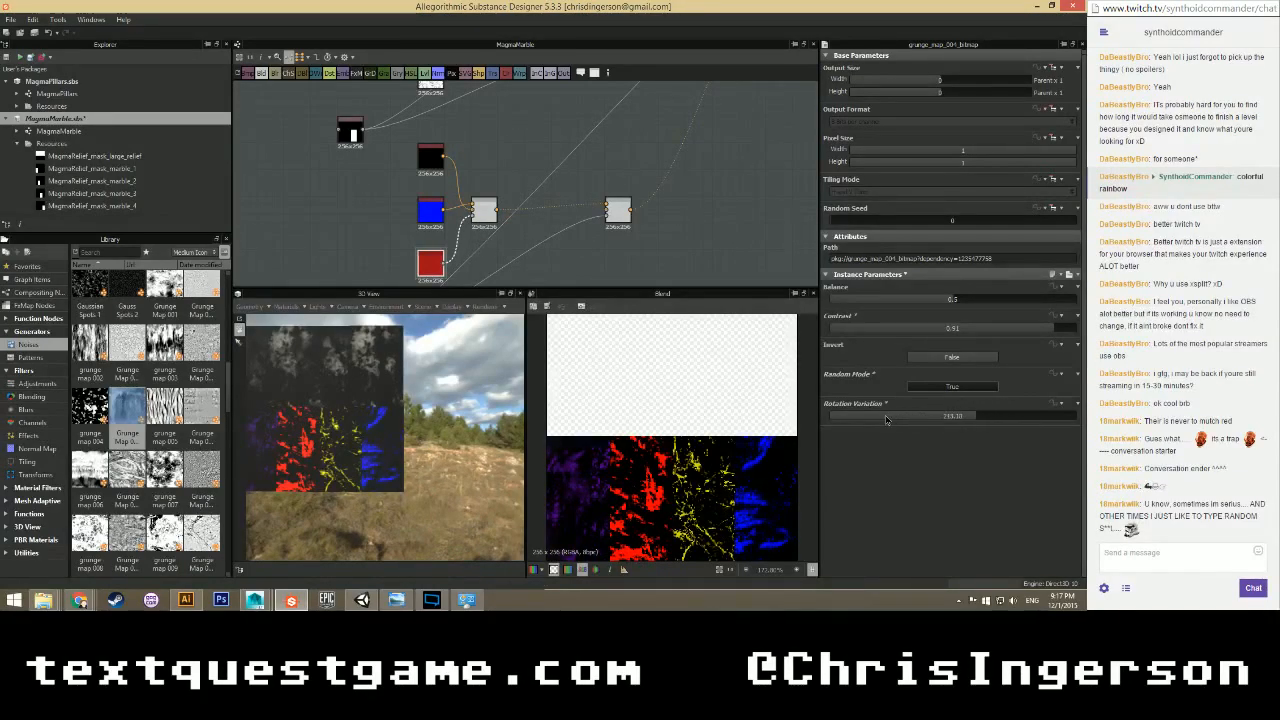
mouse_move(885, 420)
mouse_down()
mouse_move(841, 423)
mouse_move(908, 420)
mouse_move(892, 420)
mouse_up()
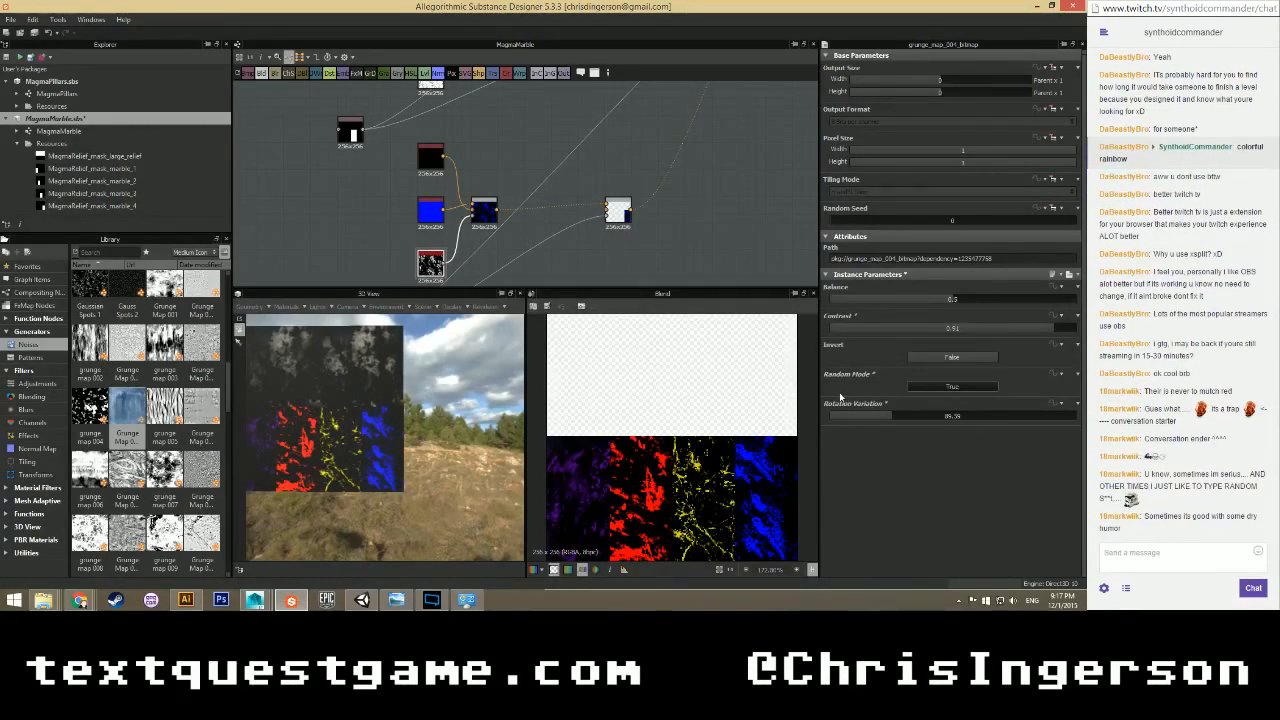
scroll(648, 221, up, 3)
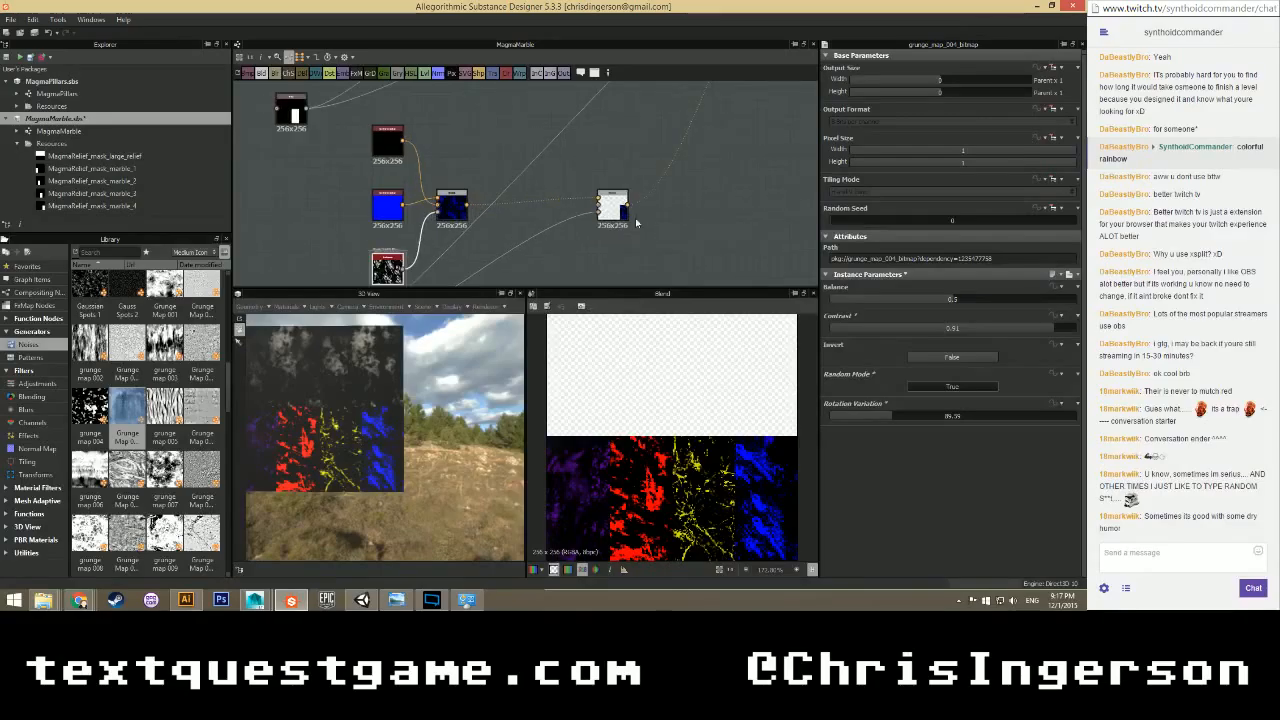
Check the blue layer's blend, then preview the final combined Blend node's output.
click(602, 185)
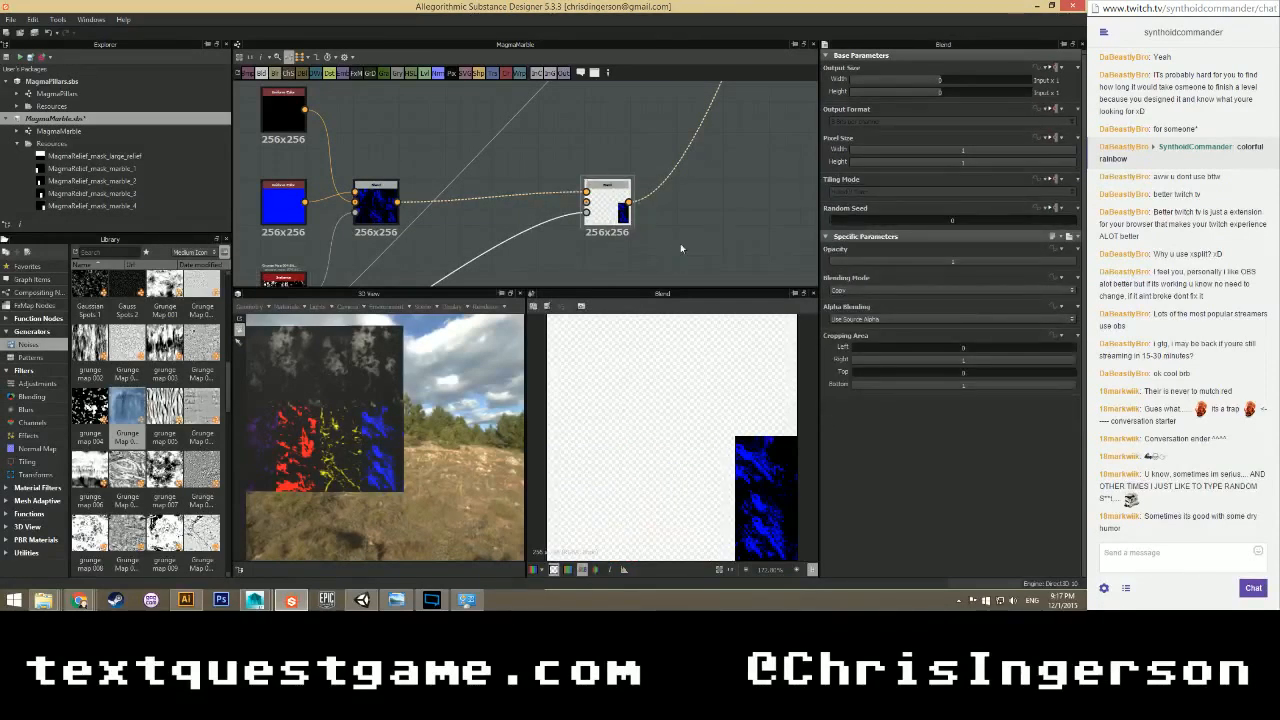
scroll(679, 250, down, 3)
scroll(520, 210, down, 2)
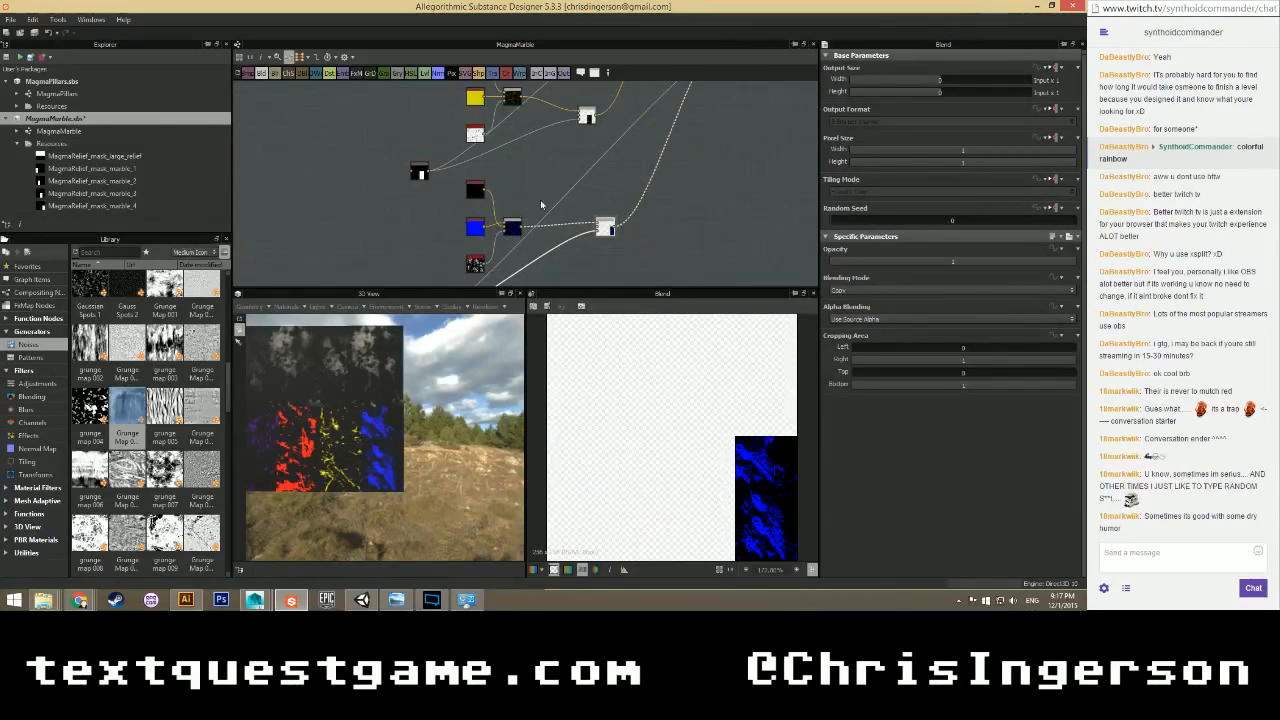
middle_drag(597, 201, 462, 249)
middle_drag(619, 102, 460, 230)
double_click(470, 170)
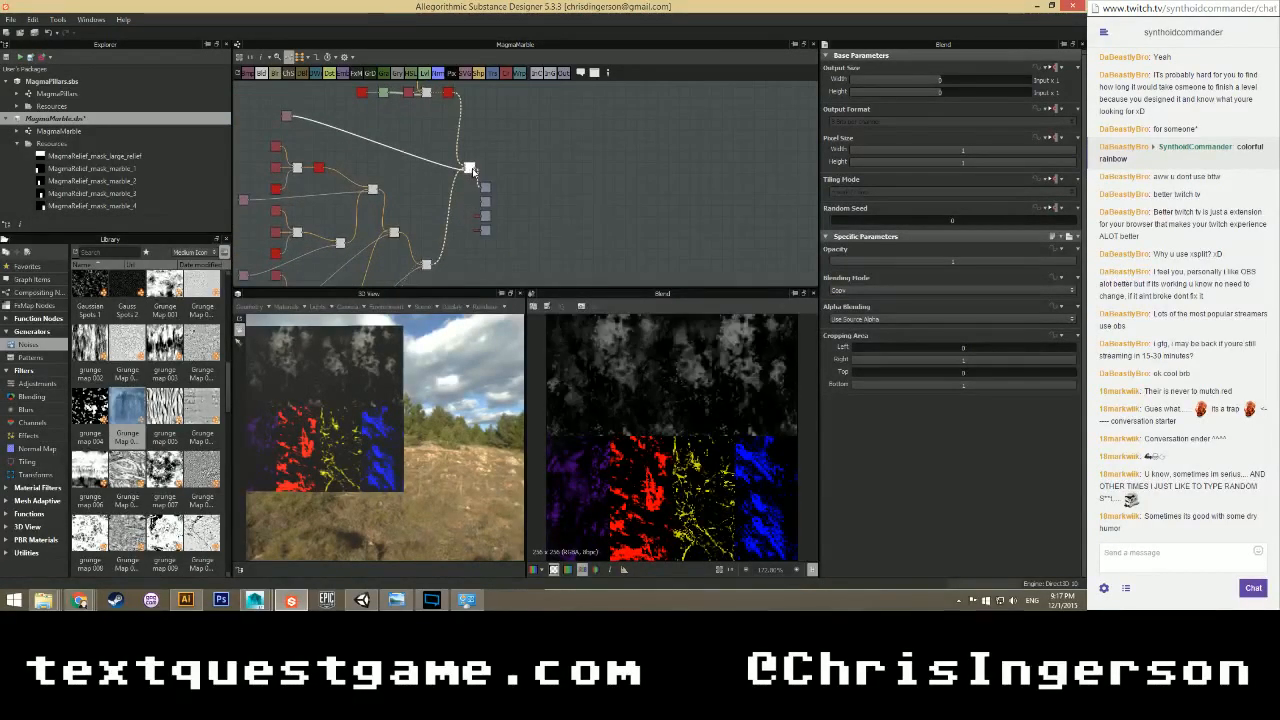
scroll(685, 427, down, 1)
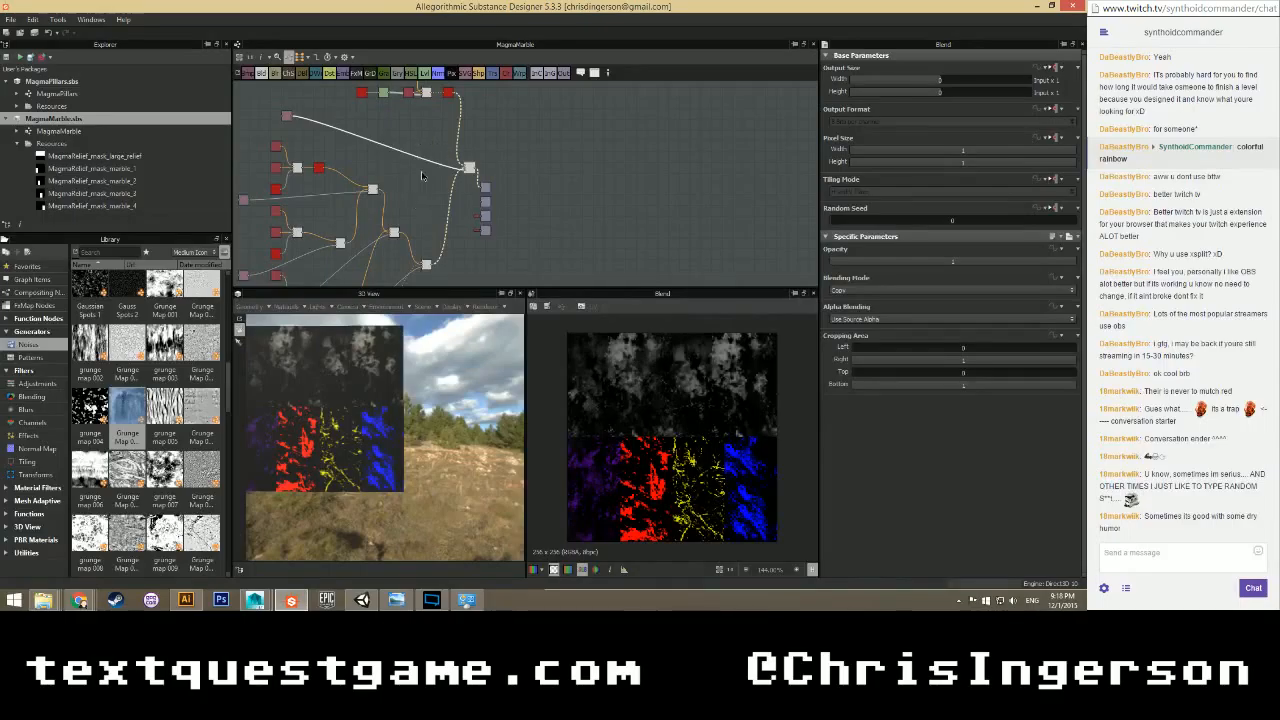
scroll(417, 186, up, 3)
scroll(425, 185, up, 3)
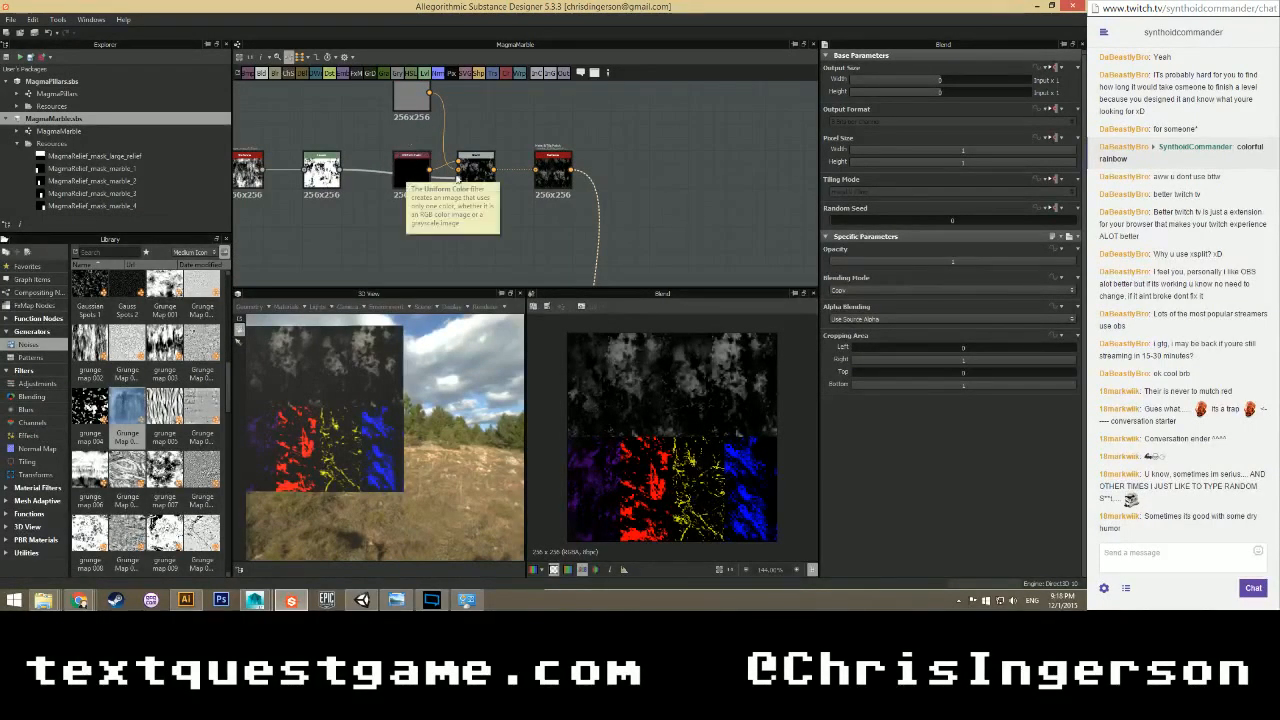
Test inverting grunge_map_013 and rewiring its blend link, then undo the changes.
click(242, 175)
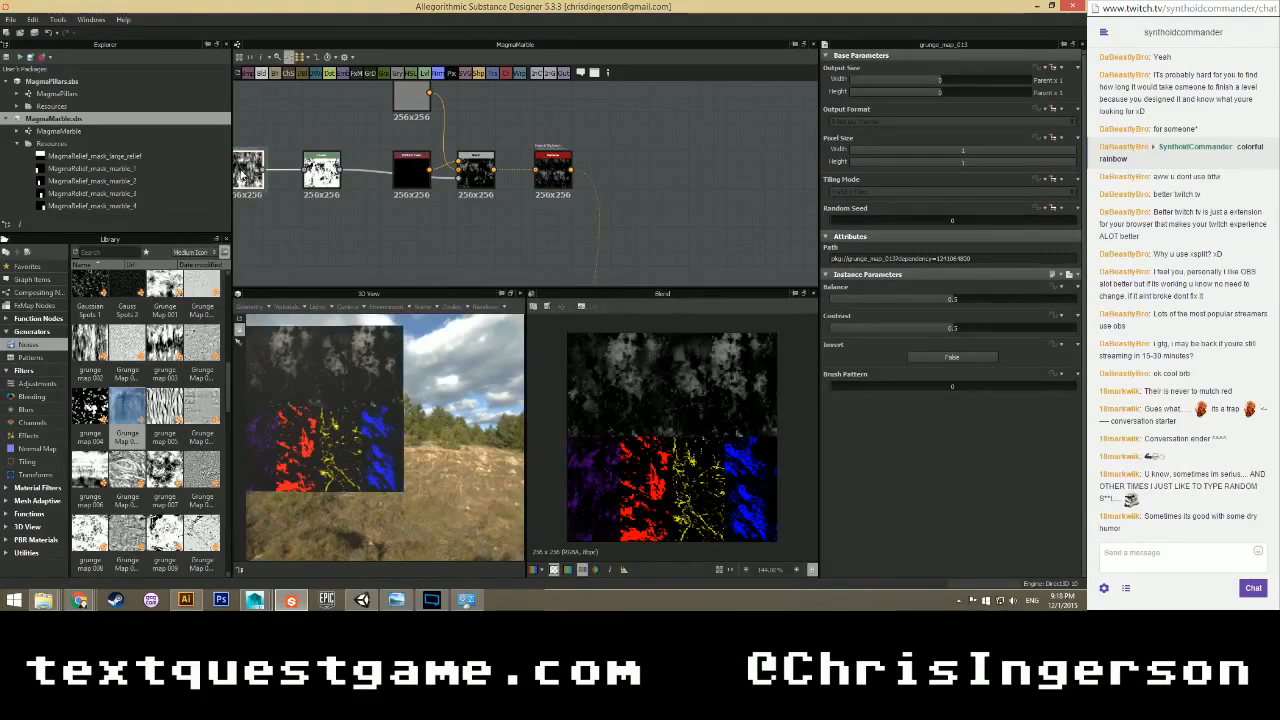
click(918, 357)
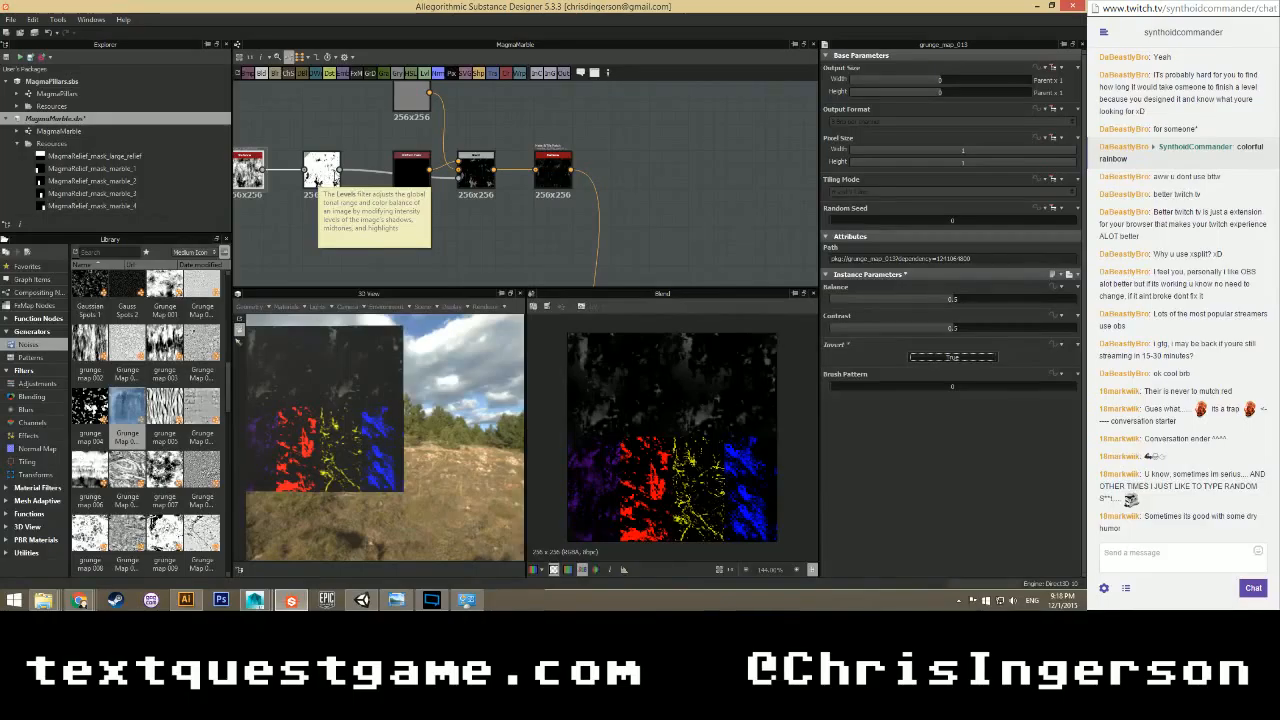
drag(432, 168, 458, 164)
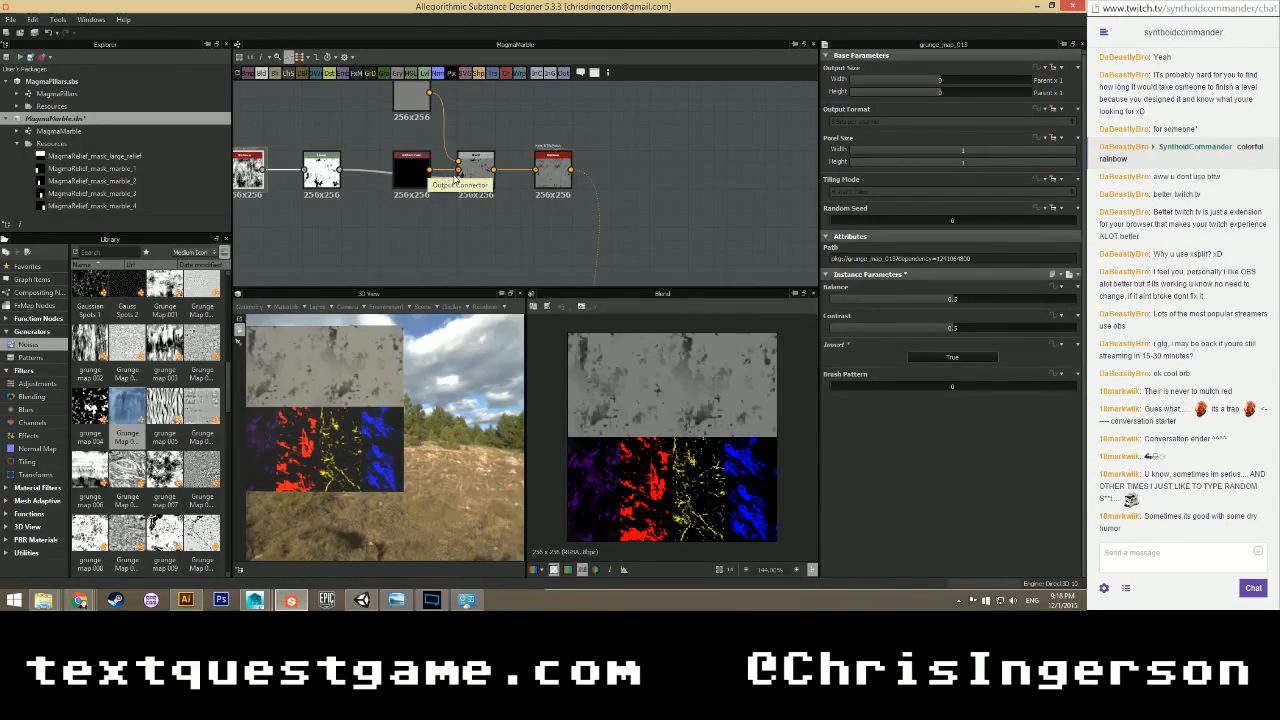
key(ctrl+z)
key(ctrl+z)
key(ctrl+z)
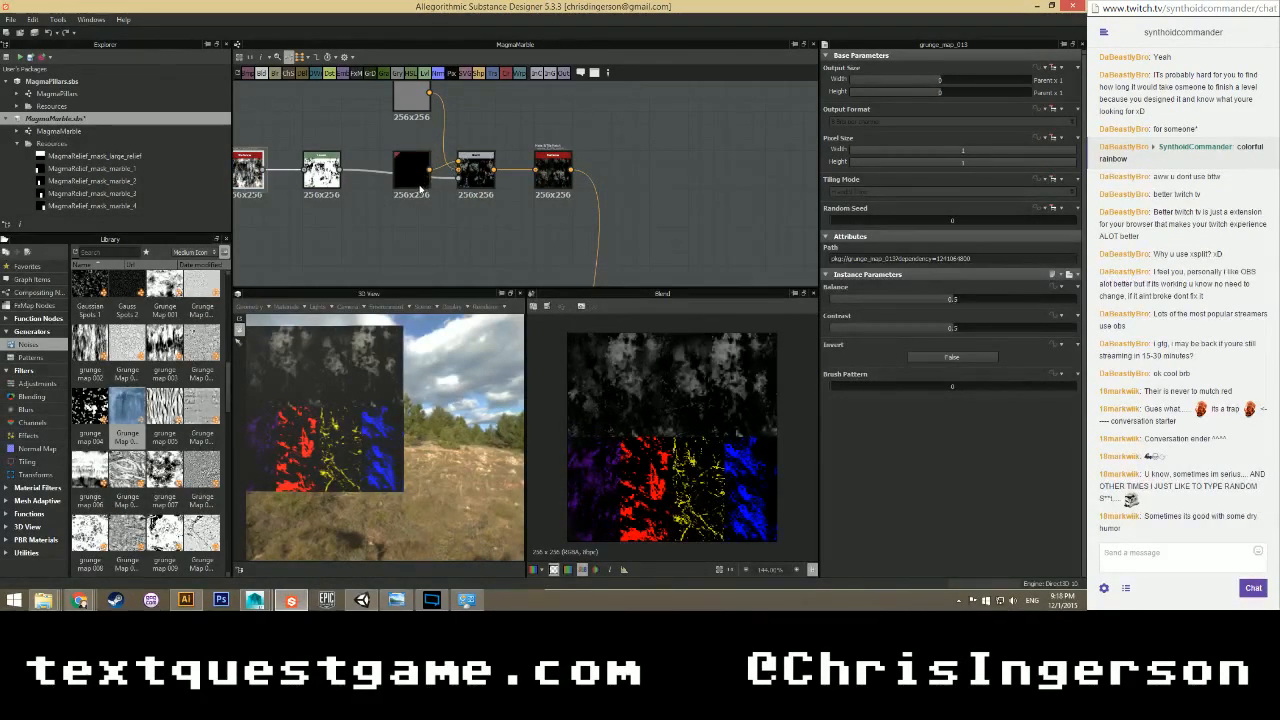
Swap the black and grey nodes, select the leftmost grunge nodes, and shift the pink node left.
scroll(414, 190, down, 1)
mouse_move(412, 178)
mouse_down()
mouse_move(466, 112)
mouse_move(414, 150)
mouse_move(420, 173)
mouse_move(409, 173)
mouse_up()
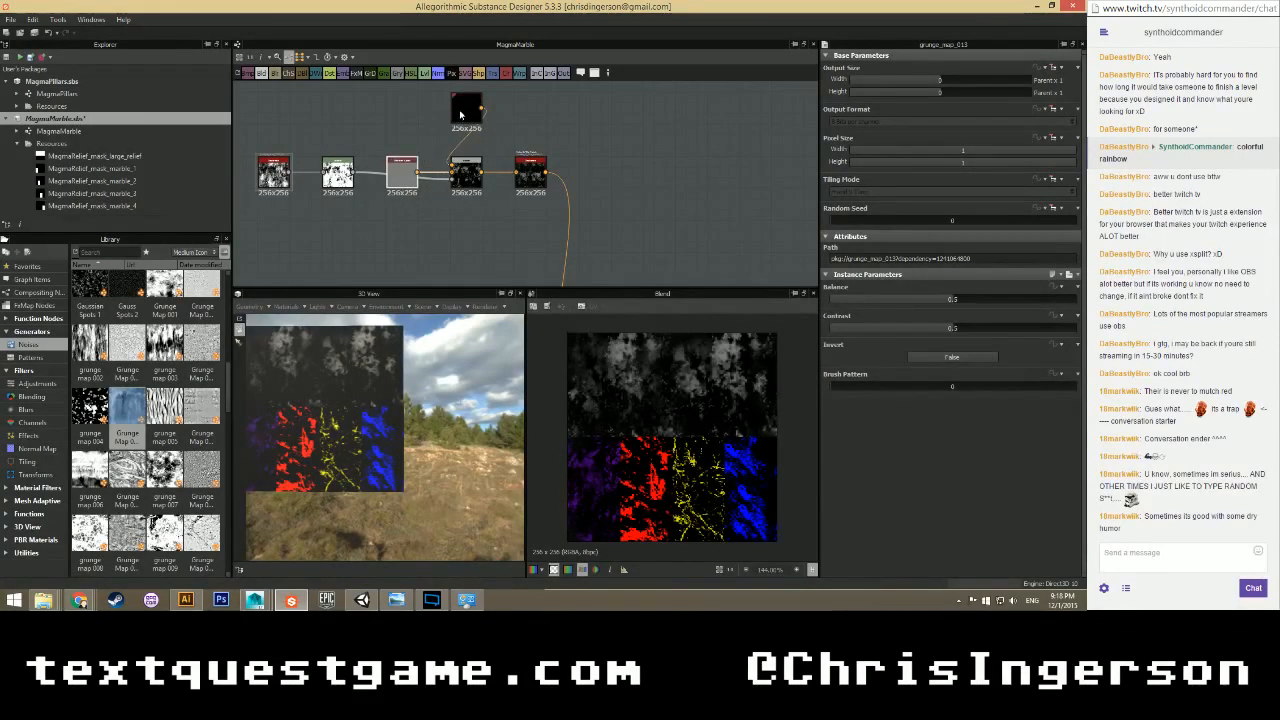
drag(467, 111, 403, 111)
drag(243, 165, 403, 238)
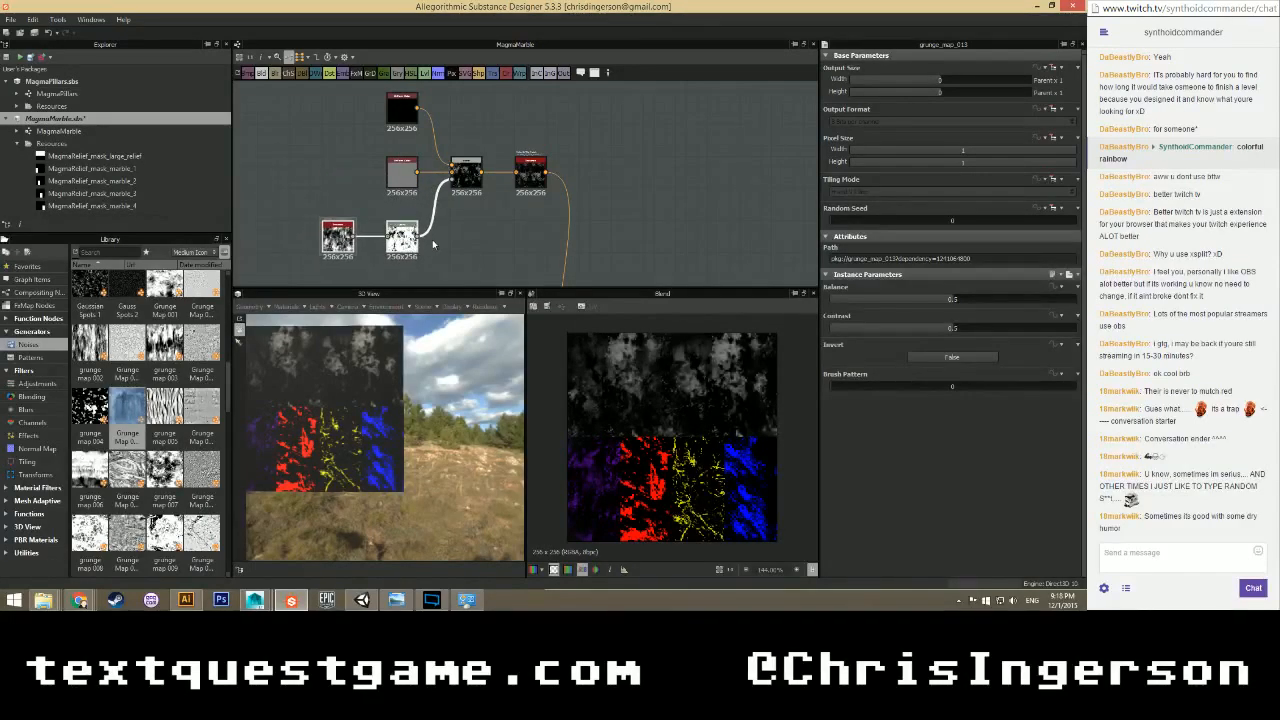
scroll(460, 222, down, 2)
scroll(488, 196, down, 3)
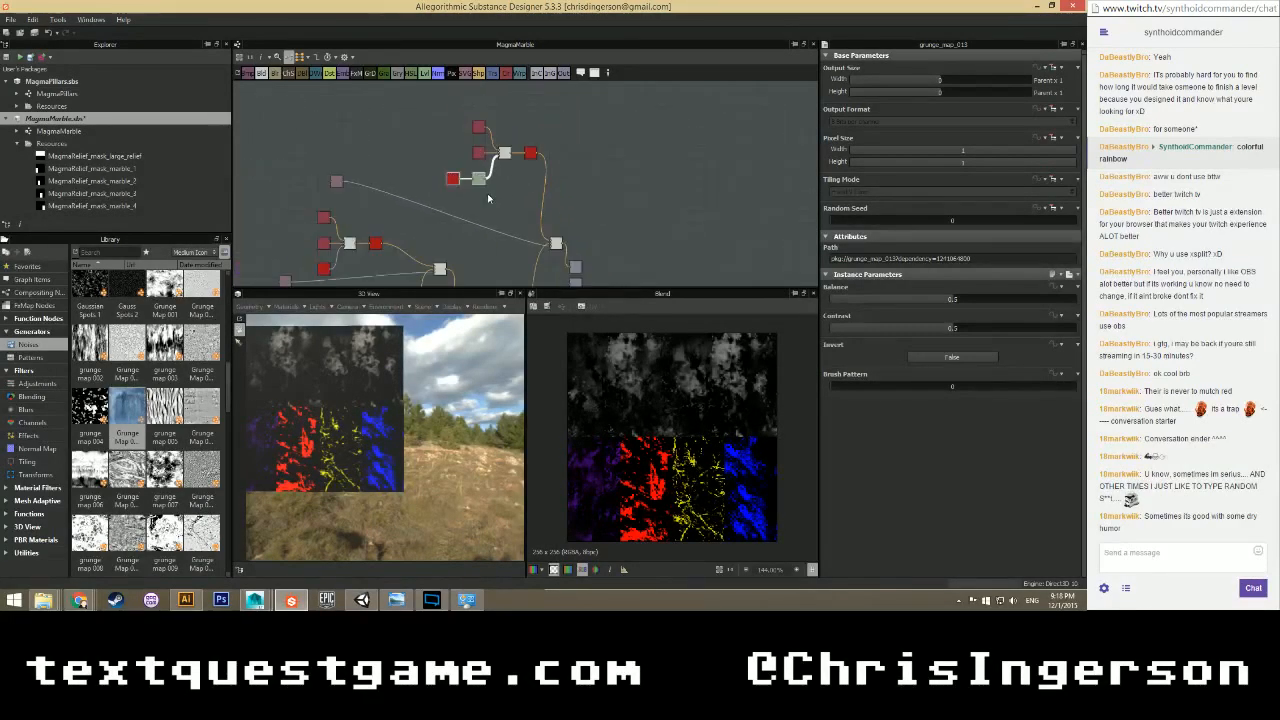
middle_drag(515, 180, 523, 129)
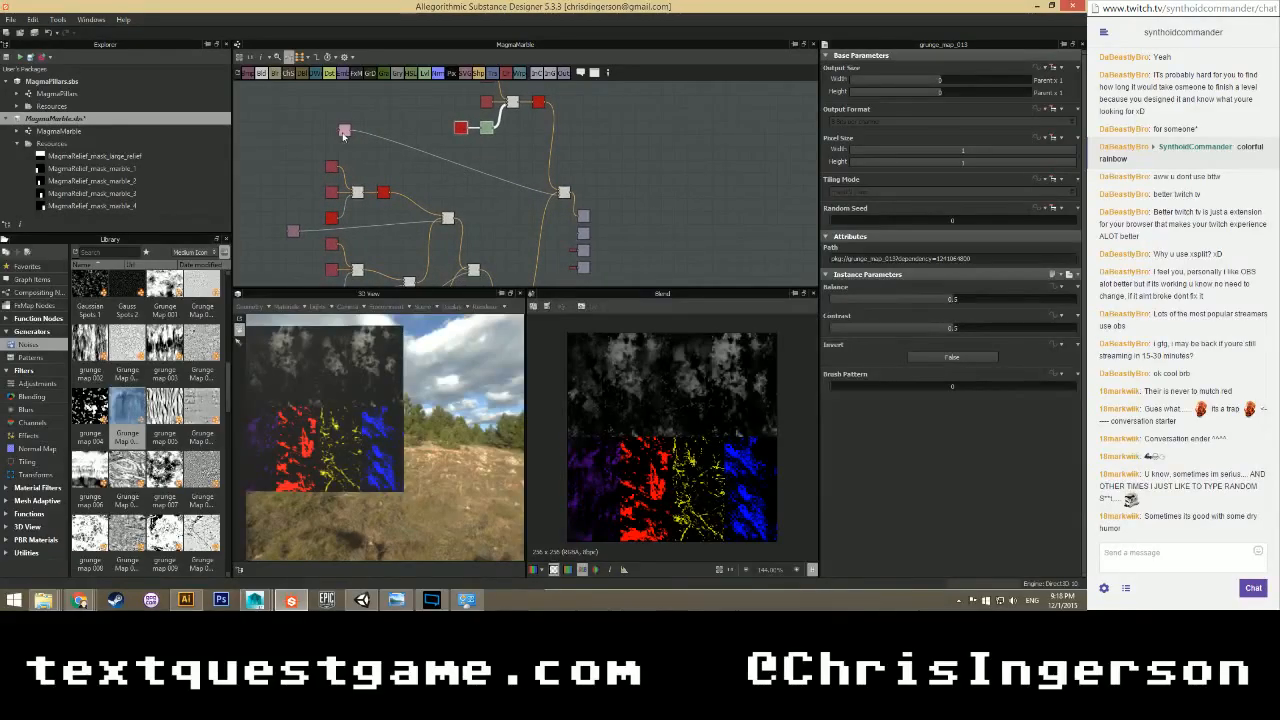
drag(346, 131, 290, 133)
Delete the grunge map feeding the blue layer.
scroll(319, 188, down, 2)
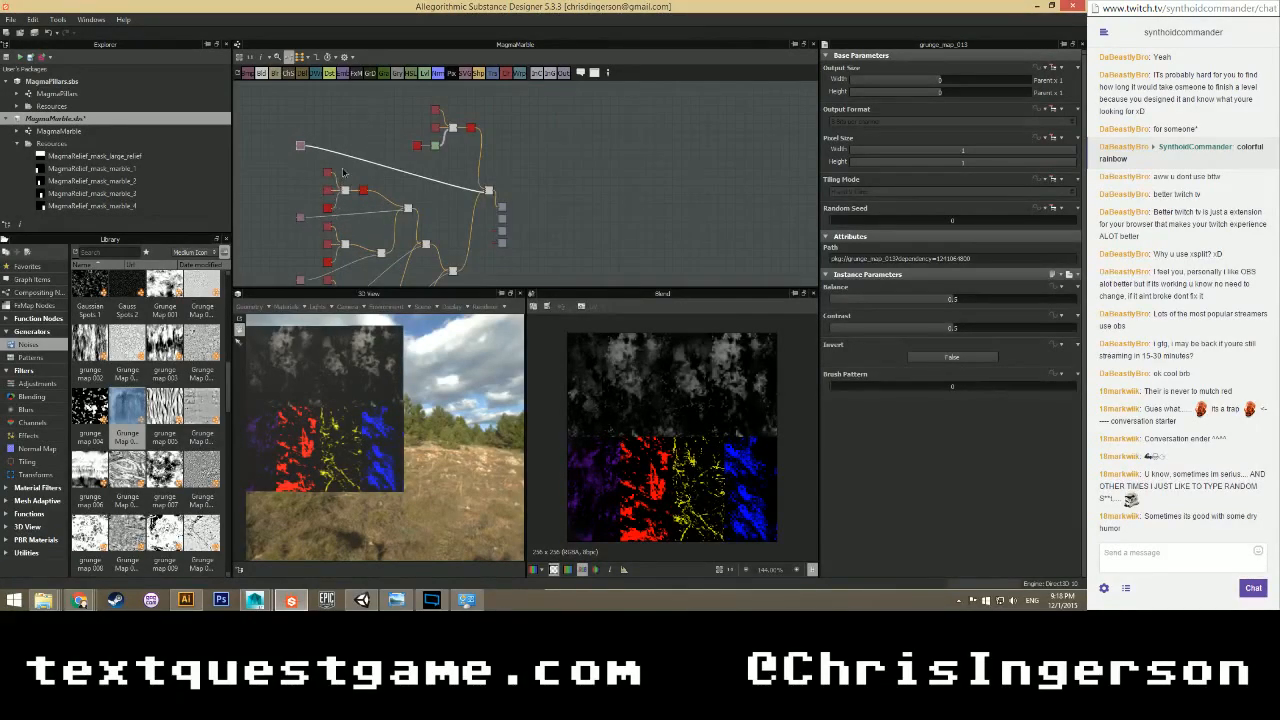
middle_drag(324, 216, 354, 132)
scroll(436, 252, down, 2)
scroll(461, 232, up, 5)
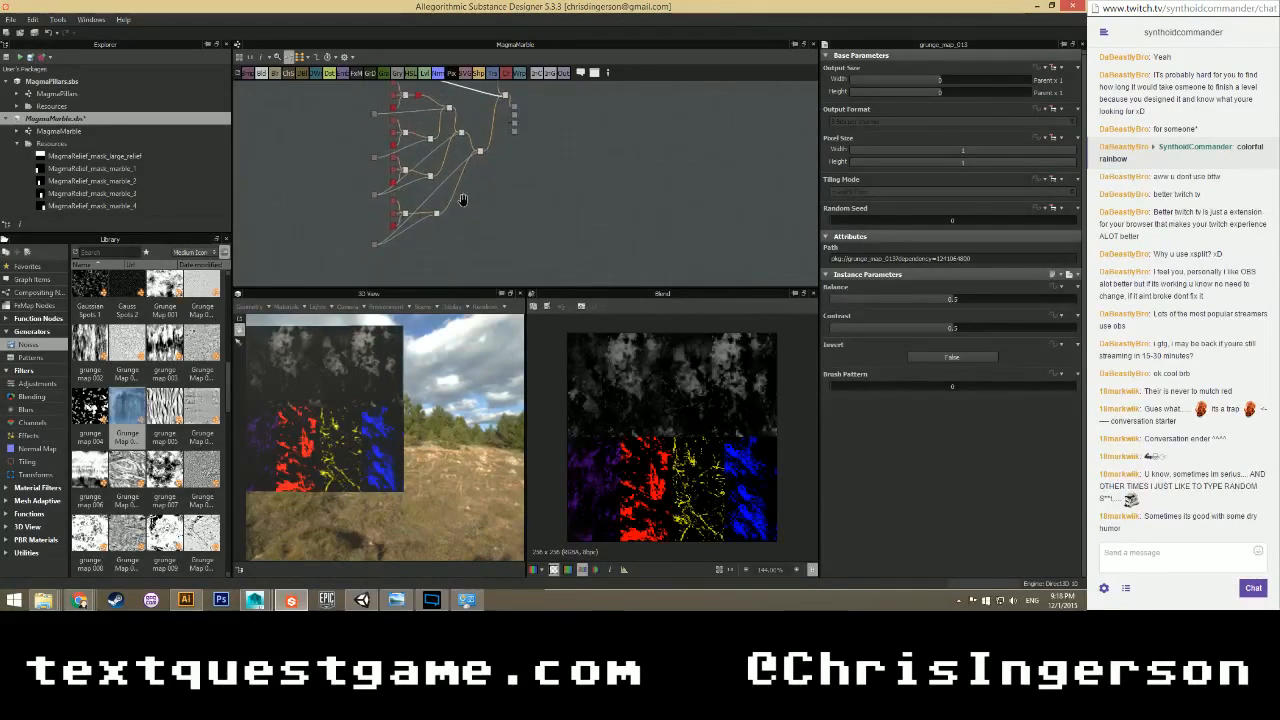
scroll(465, 213, up, 1)
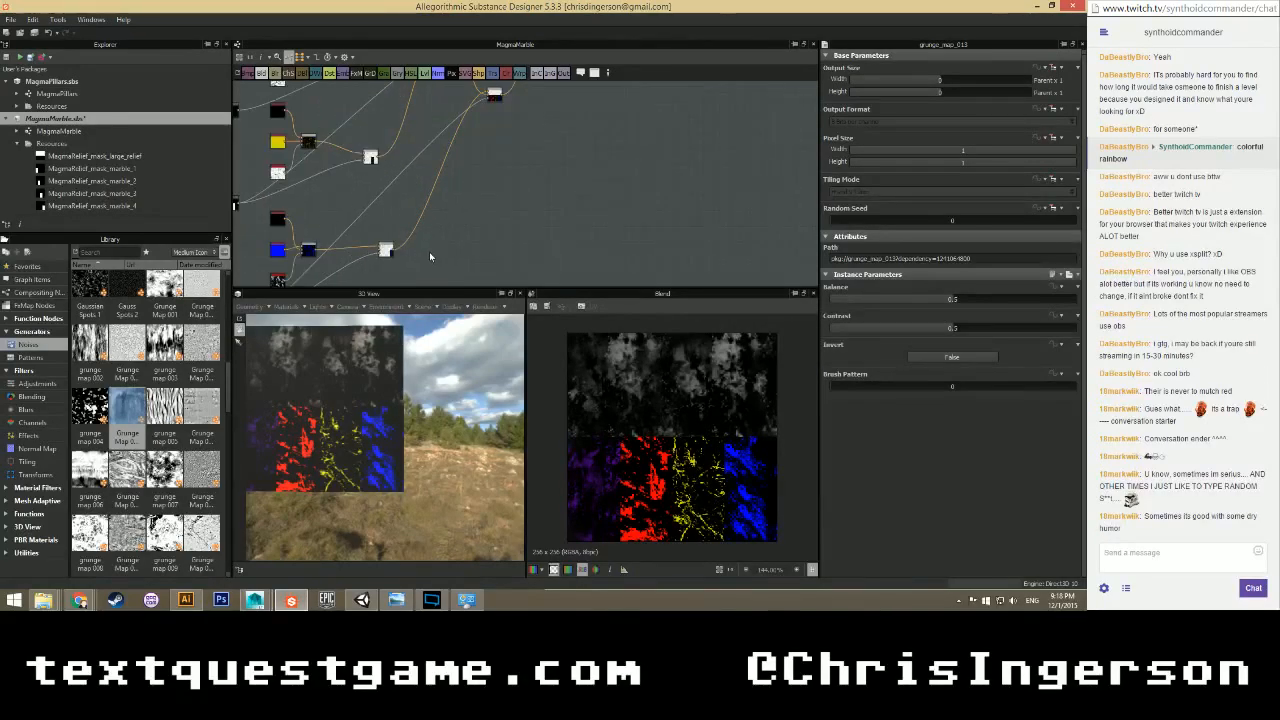
mouse_move(430, 245)
middle_down()
mouse_move(508, 176)
mouse_move(460, 218)
mouse_move(447, 262)
mouse_move(429, 220)
middle_up()
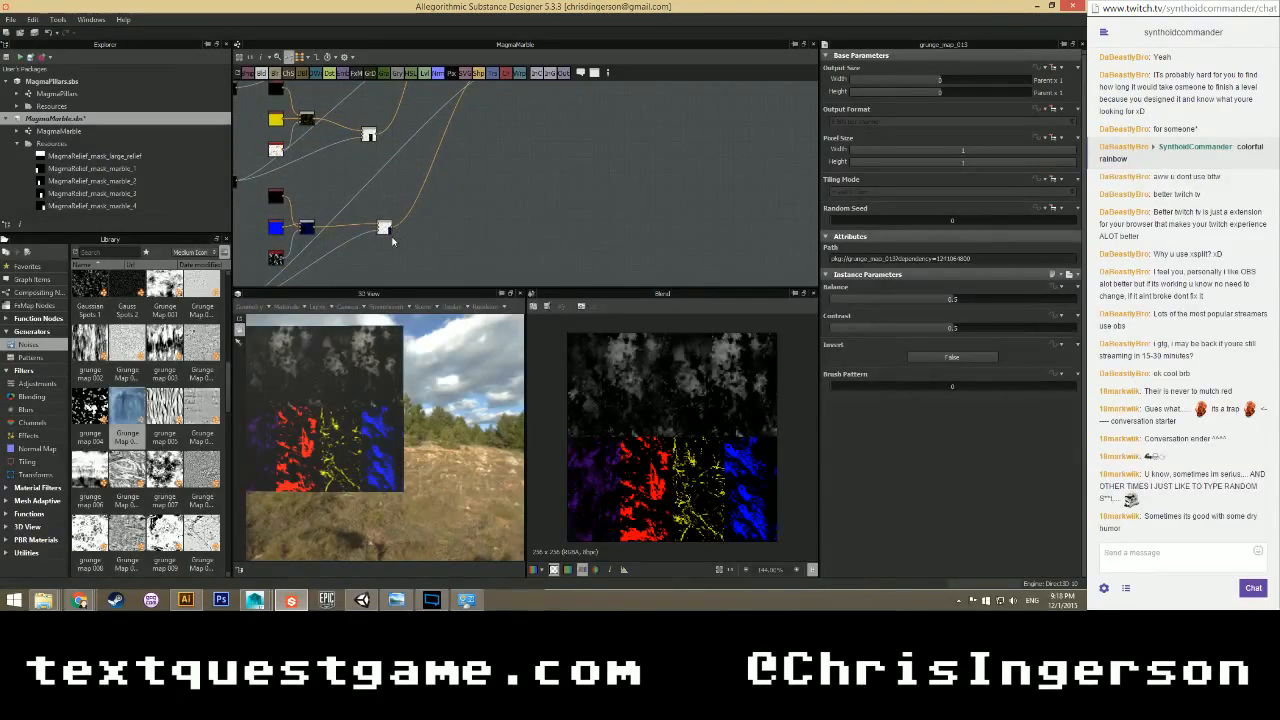
key(Delete)
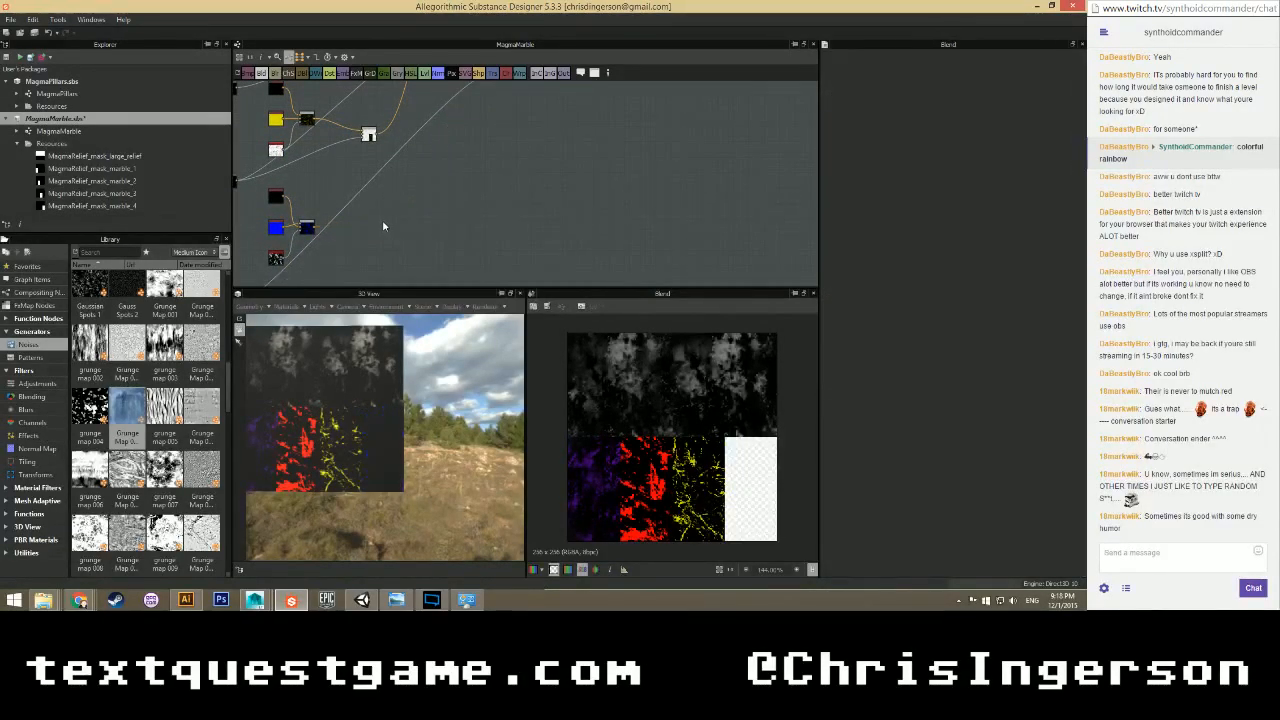
Inspect the lower blend node's settings.
middle_drag(465, 159, 430, 231)
scroll(428, 230, down, 1)
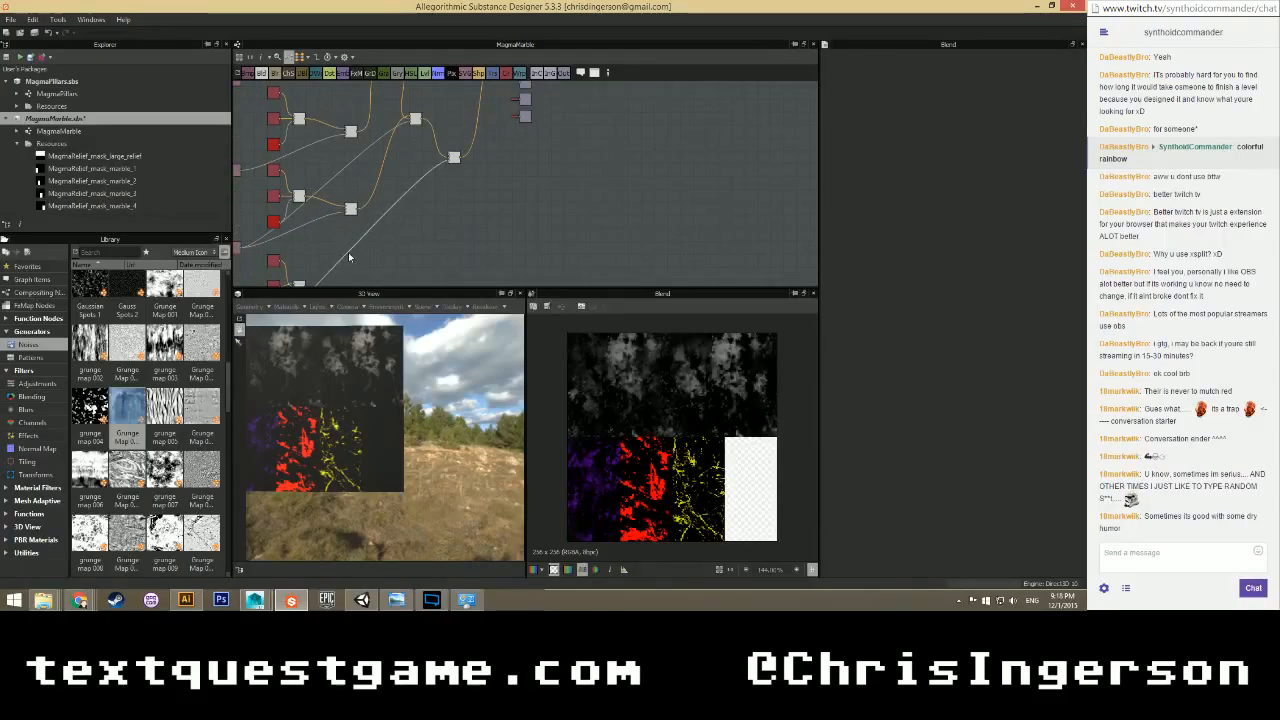
middle_drag(349, 258, 349, 224)
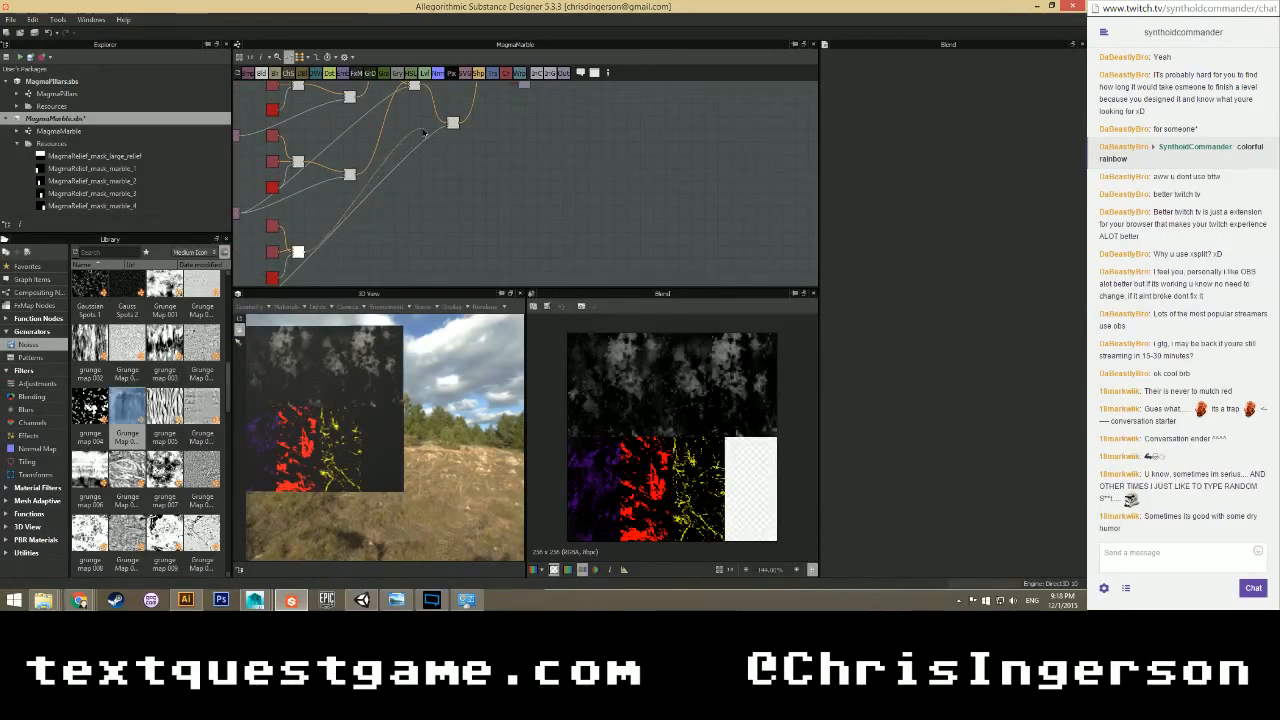
click(452, 122)
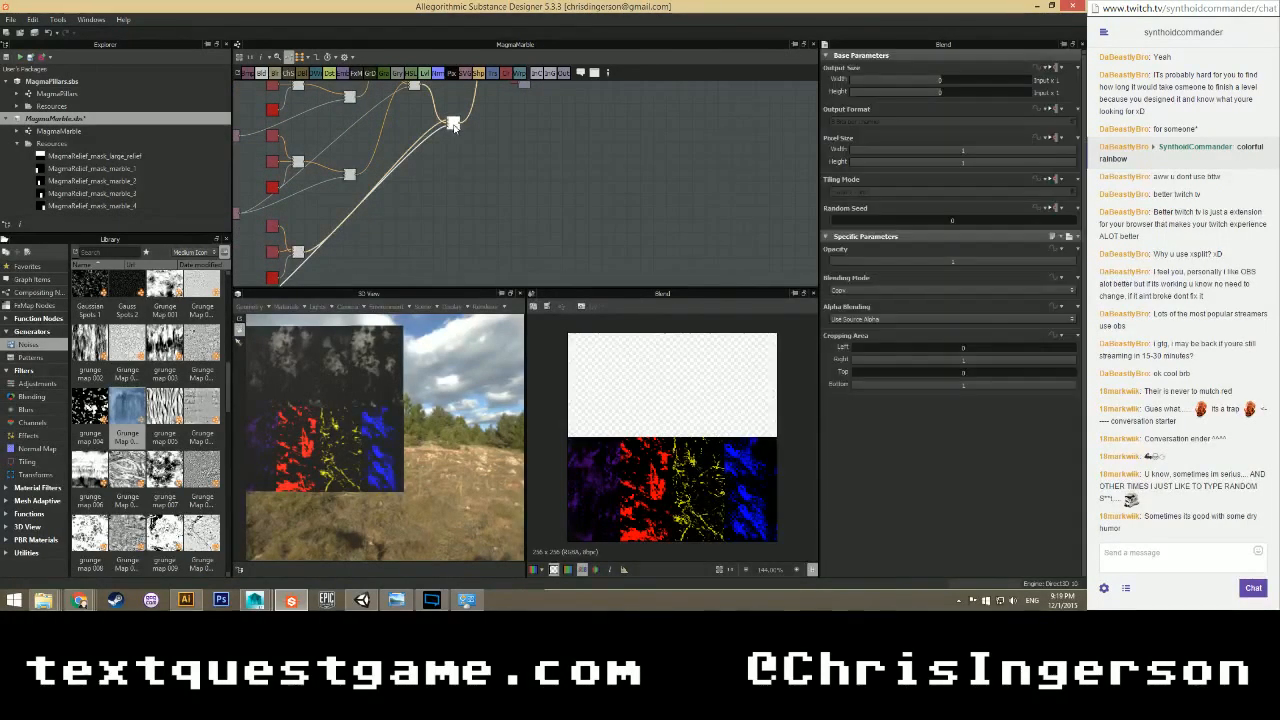
click(452, 169)
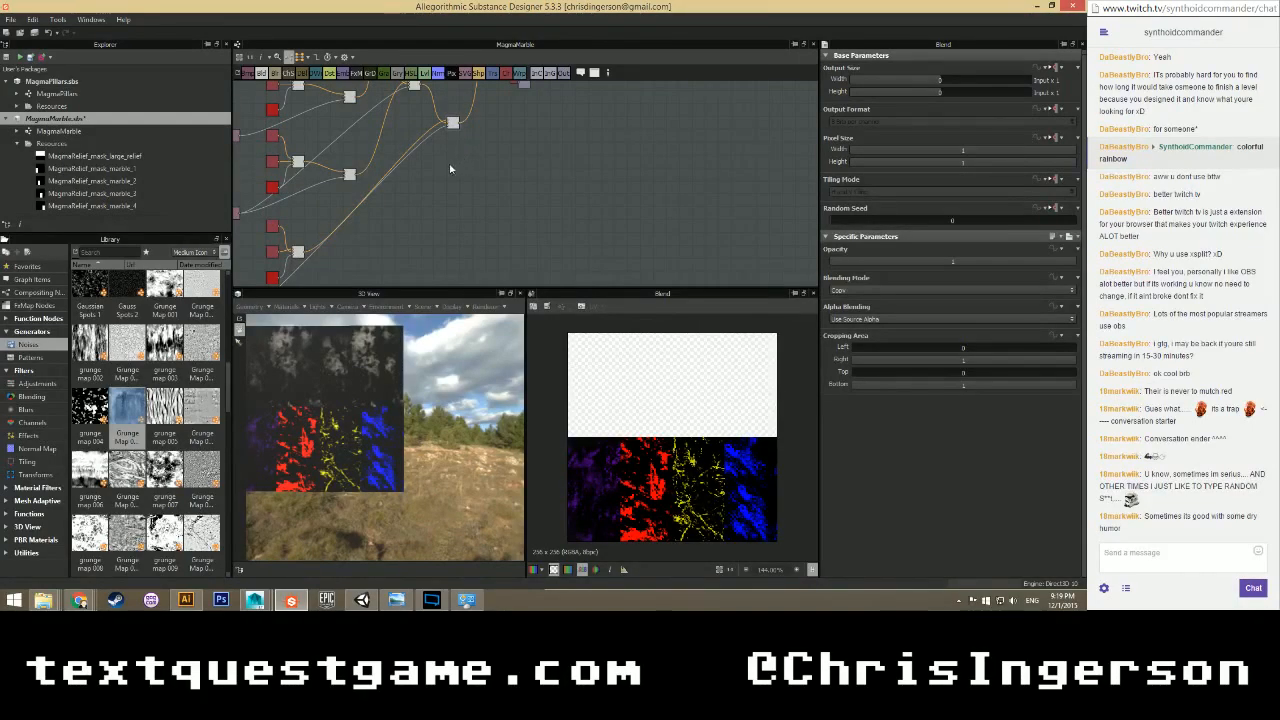
Delete the unneeded blend node and connect the yellow layer's output to the downstream blend.
scroll(460, 175, down, 1)
middle_drag(411, 228, 454, 223)
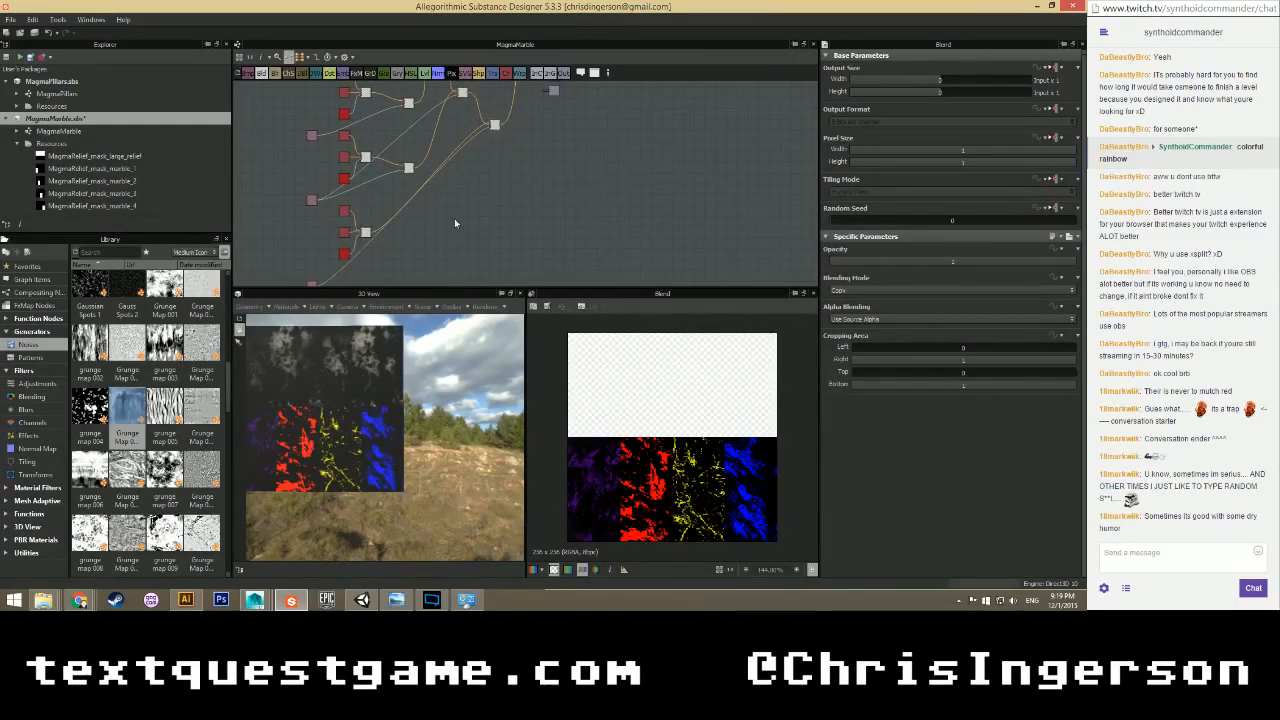
scroll(407, 224, up, 1)
scroll(472, 151, down, 1)
middle_drag(518, 136, 523, 200)
scroll(420, 190, up, 3)
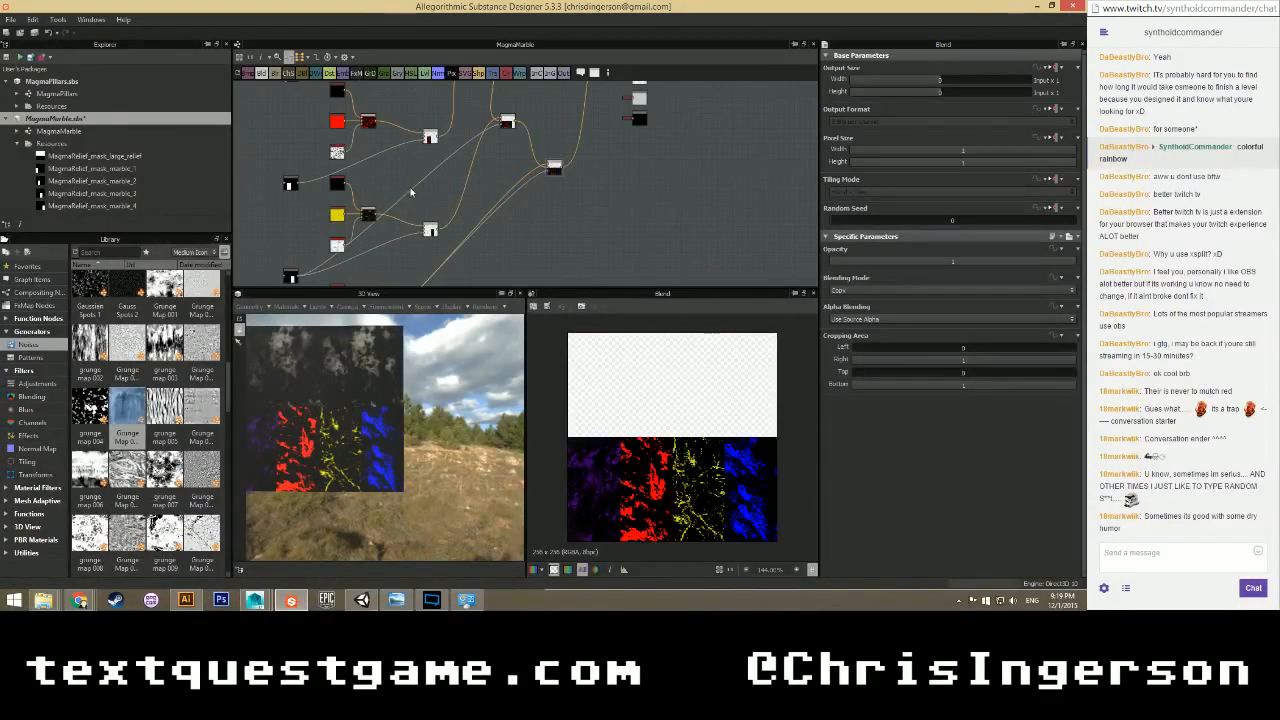
scroll(418, 190, down, 2)
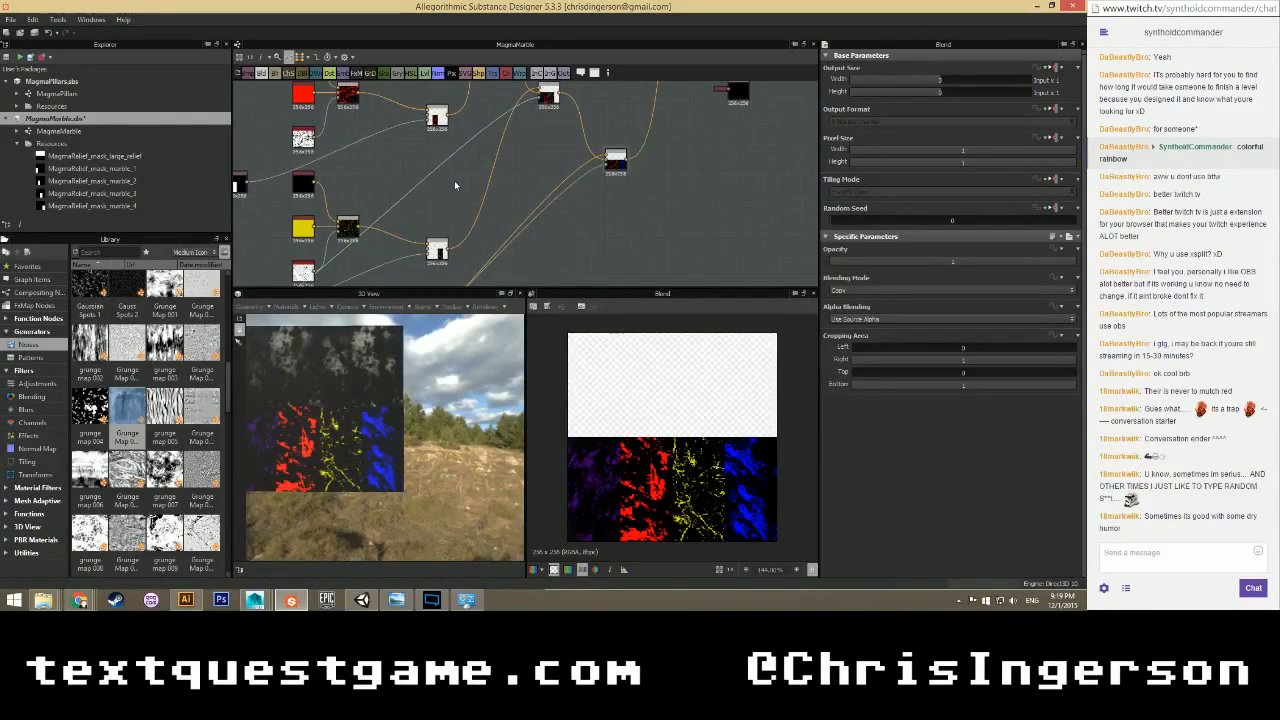
middle_drag(422, 189, 447, 198)
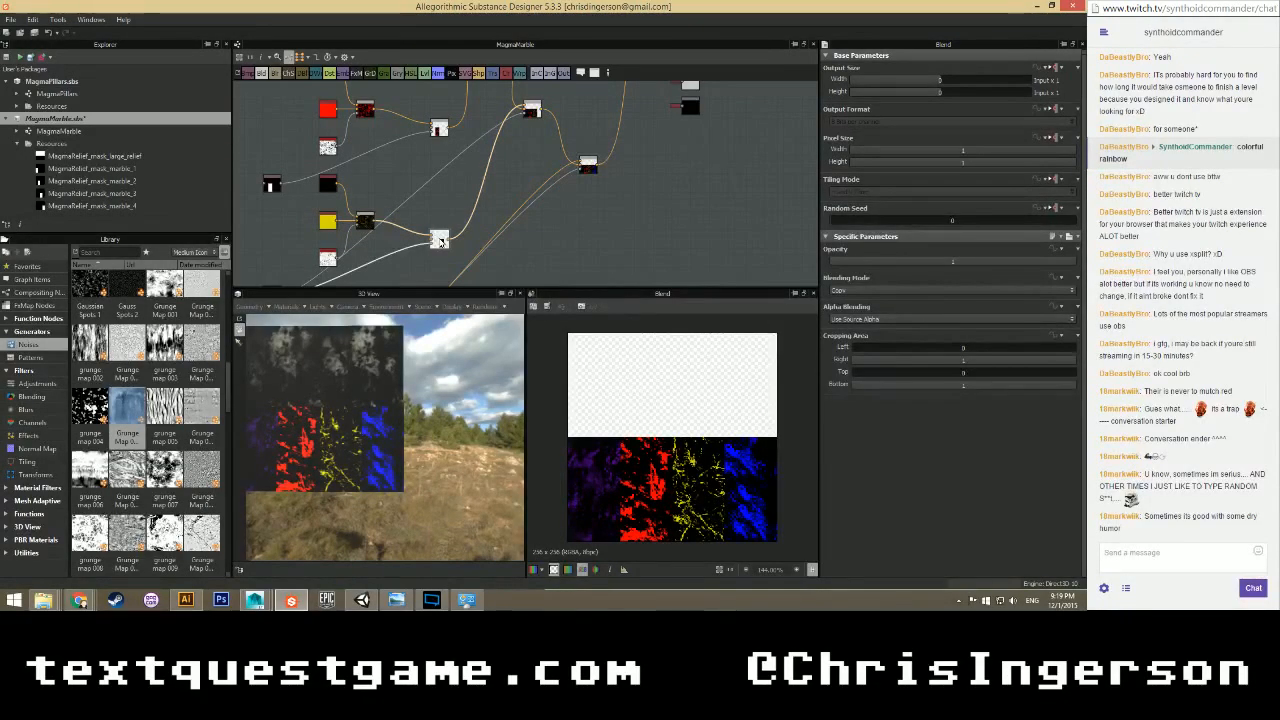
key(Delete)
drag(374, 221, 527, 111)
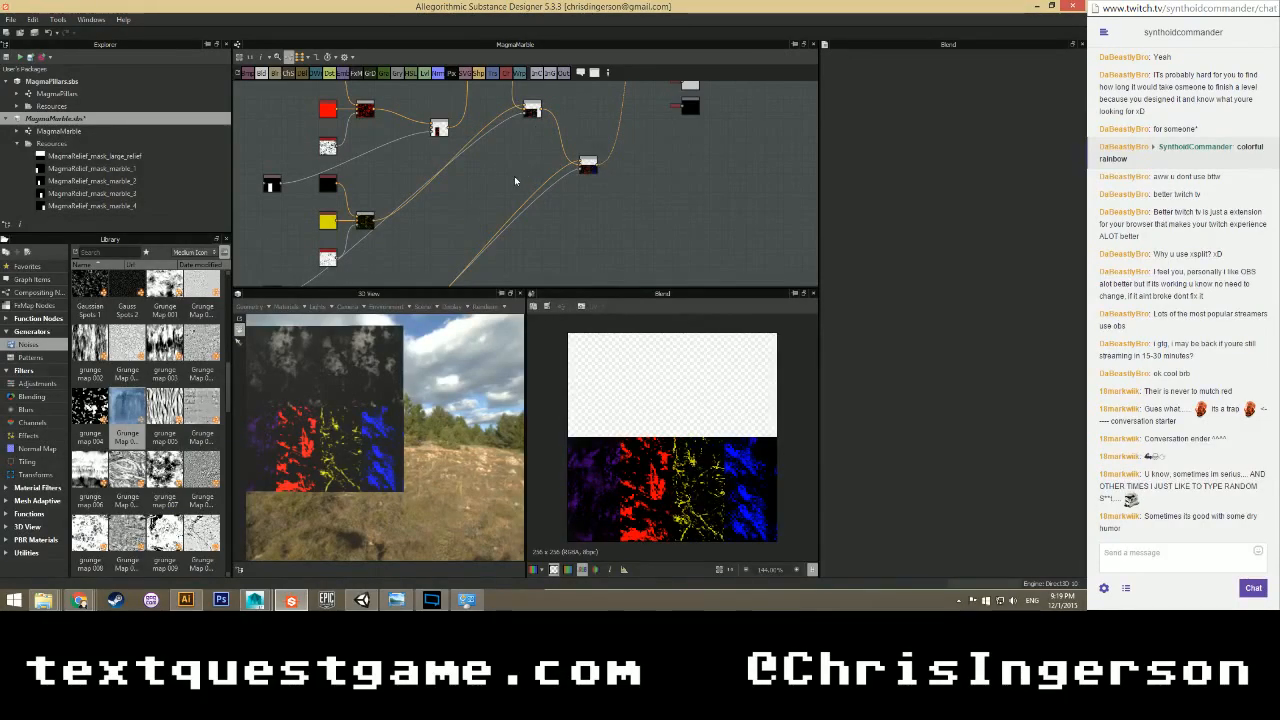
Move the upper pink nodes right beside the blends they feed.
scroll(515, 181, down, 2)
middle_drag(492, 104, 484, 182)
scroll(480, 181, up, 2)
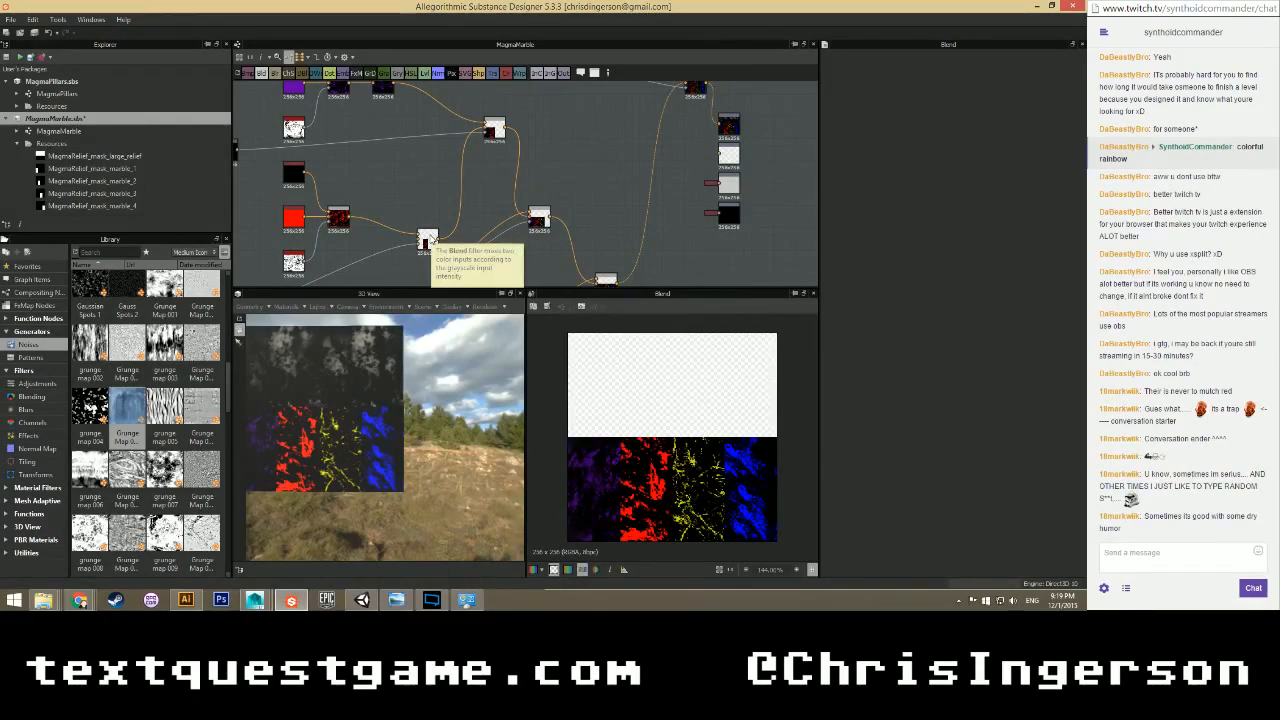
scroll(402, 182, down, 2)
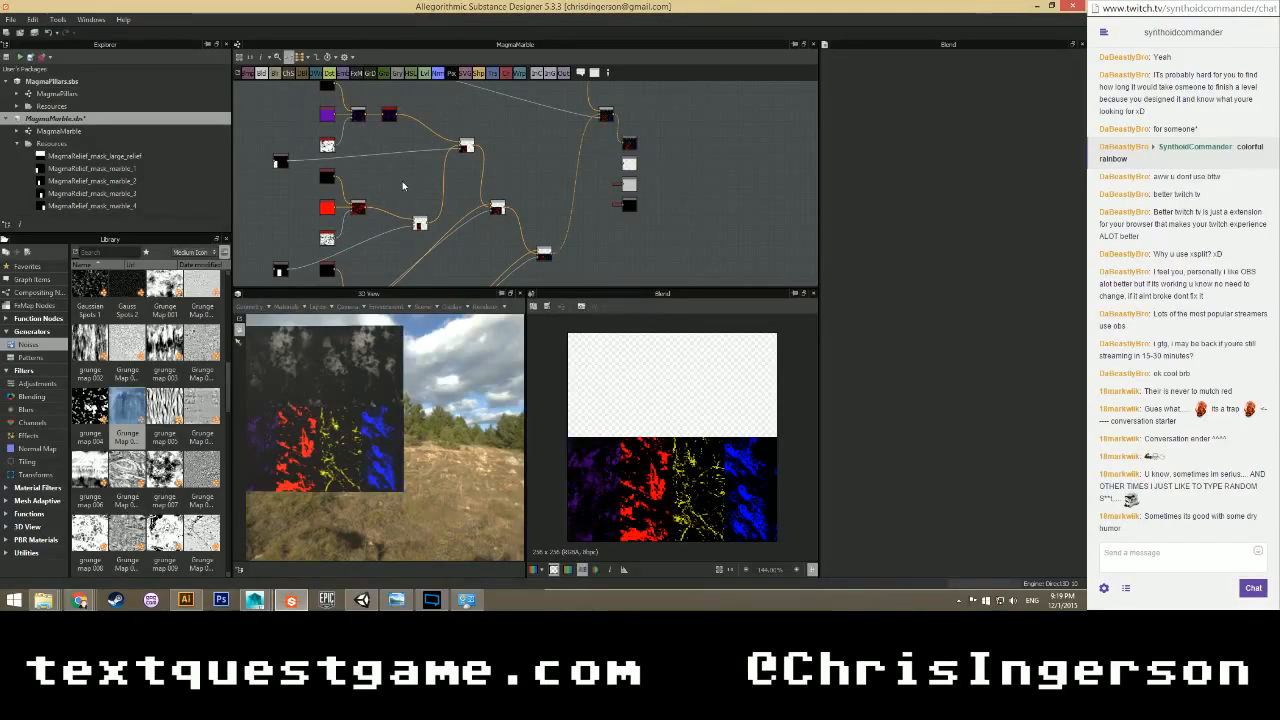
middle_drag(402, 212, 434, 249)
scroll(433, 174, down, 2)
scroll(462, 184, up, 4)
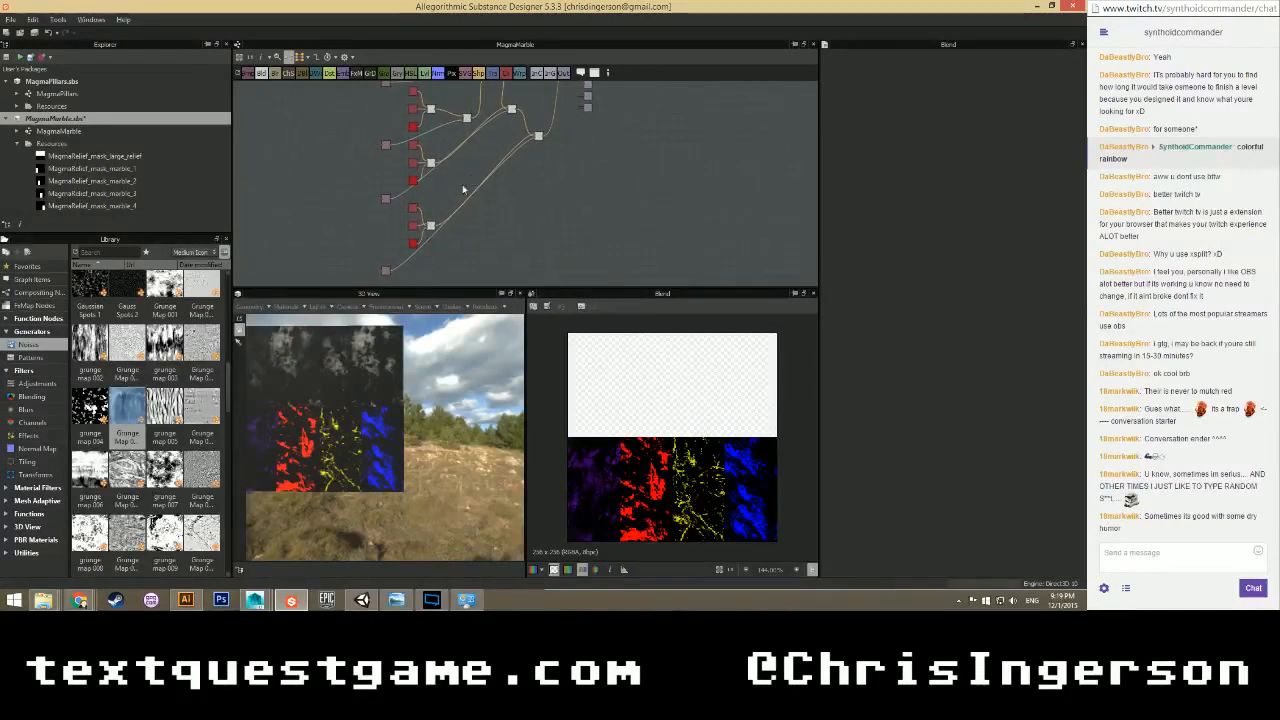
middle_drag(449, 265, 430, 206)
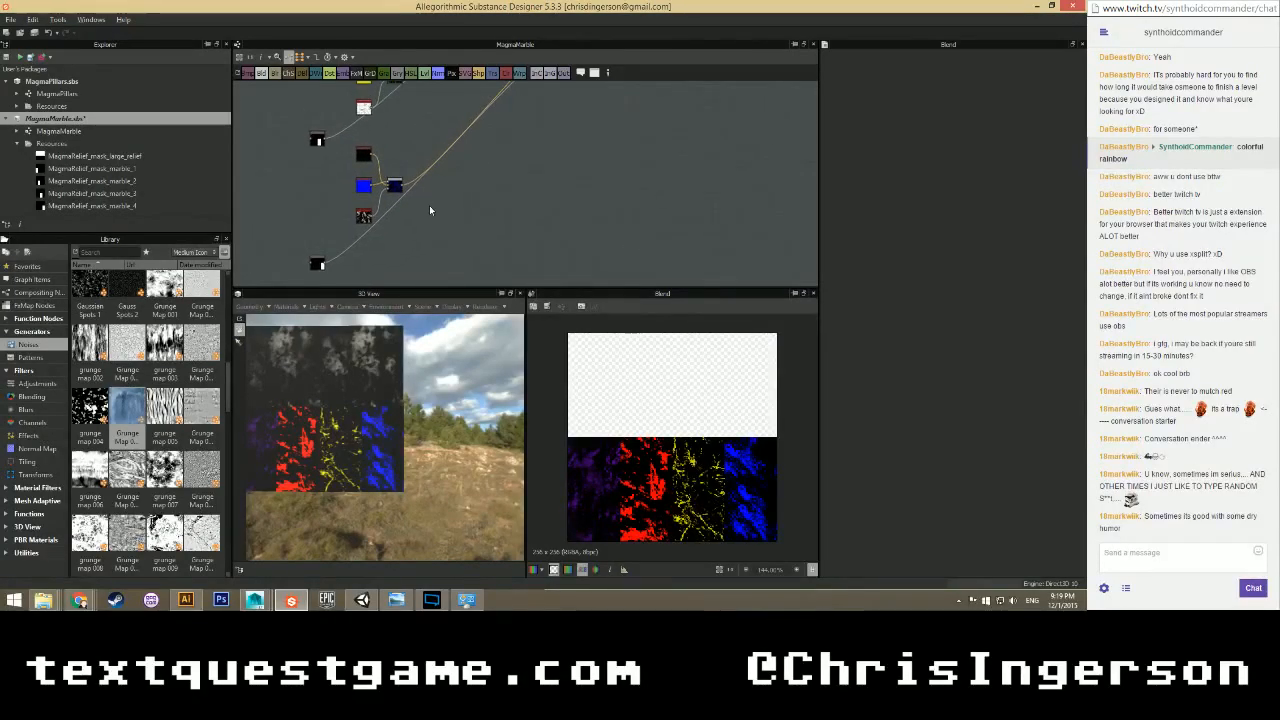
scroll(430, 208, down, 4)
scroll(457, 151, up, 1)
middle_drag(457, 151, 432, 240)
scroll(432, 240, up, 2)
middle_drag(402, 136, 413, 224)
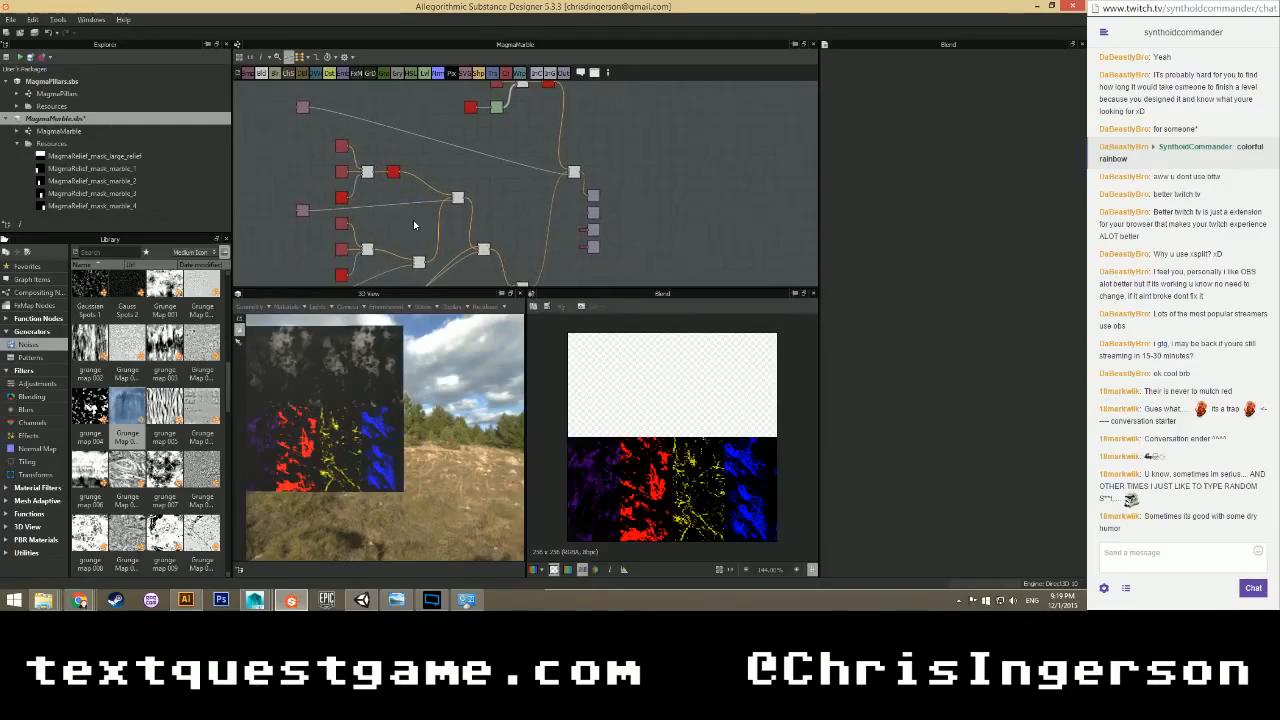
drag(304, 109, 537, 190)
drag(312, 216, 392, 212)
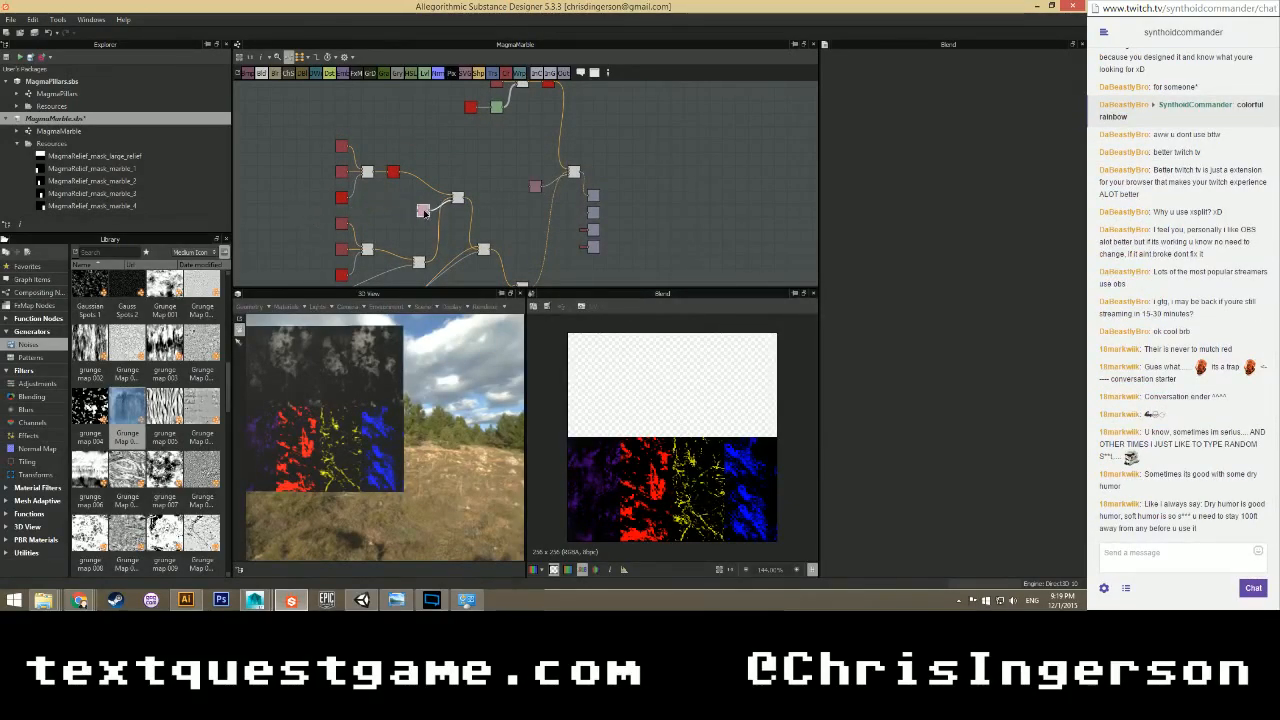
Move the remaining pink nodes, including the small lower one, up and right near their links.
middle_drag(443, 167, 486, 64)
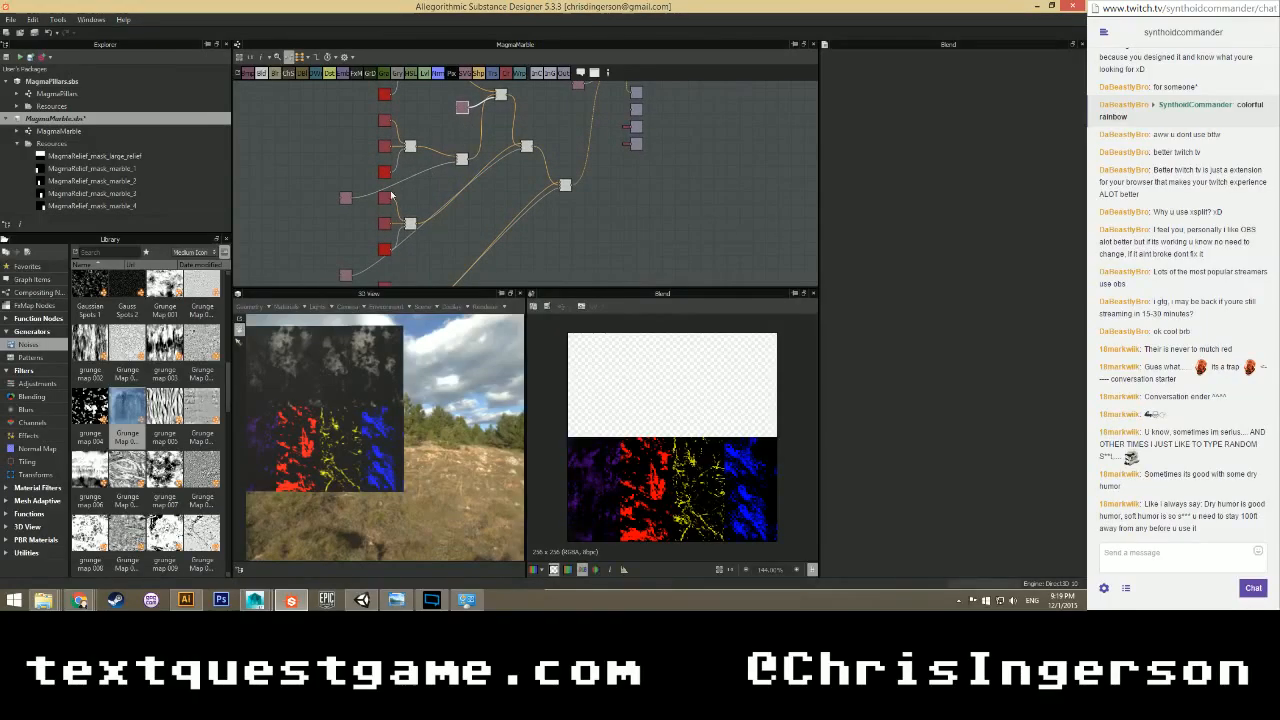
drag(347, 199, 433, 186)
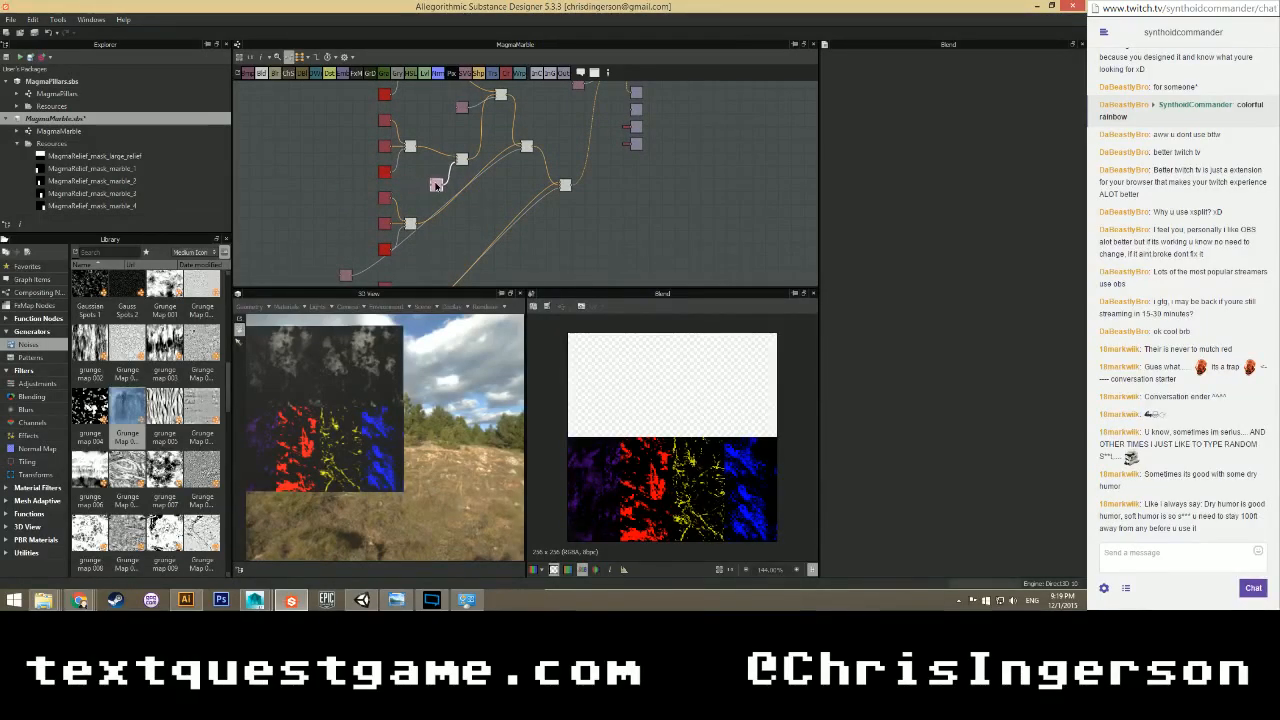
middle_drag(404, 255, 375, 223)
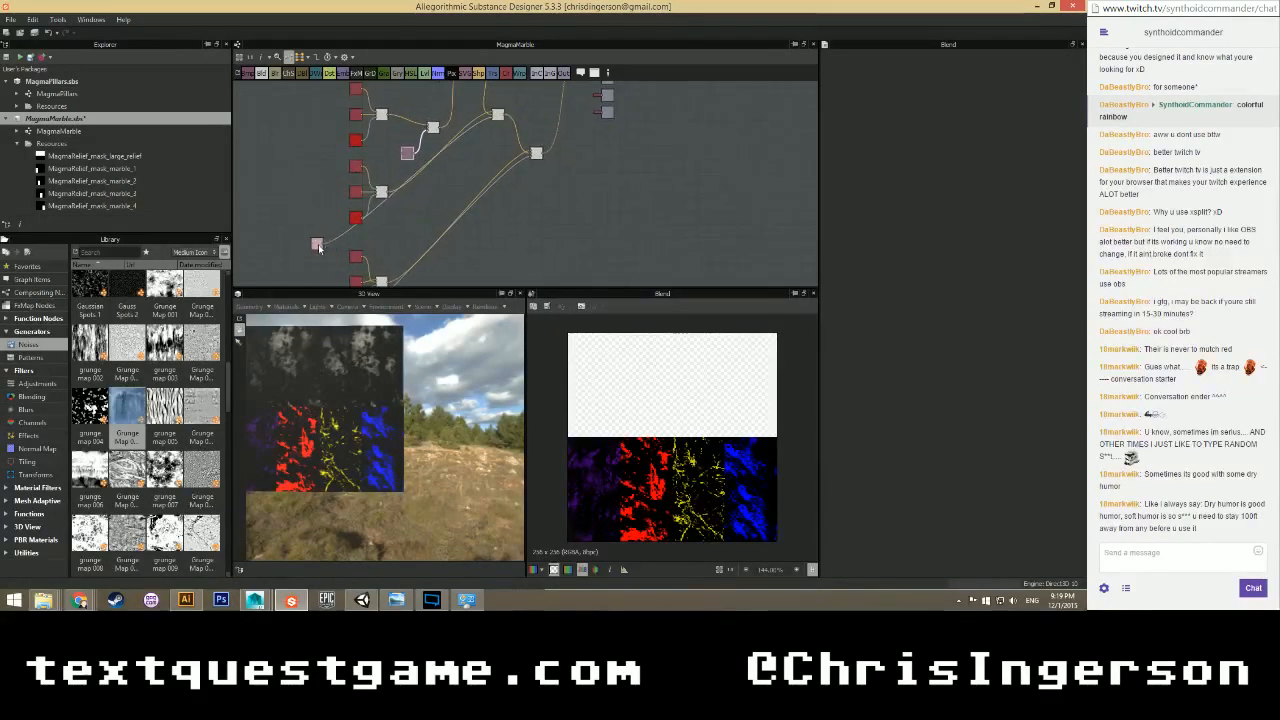
drag(320, 248, 475, 145)
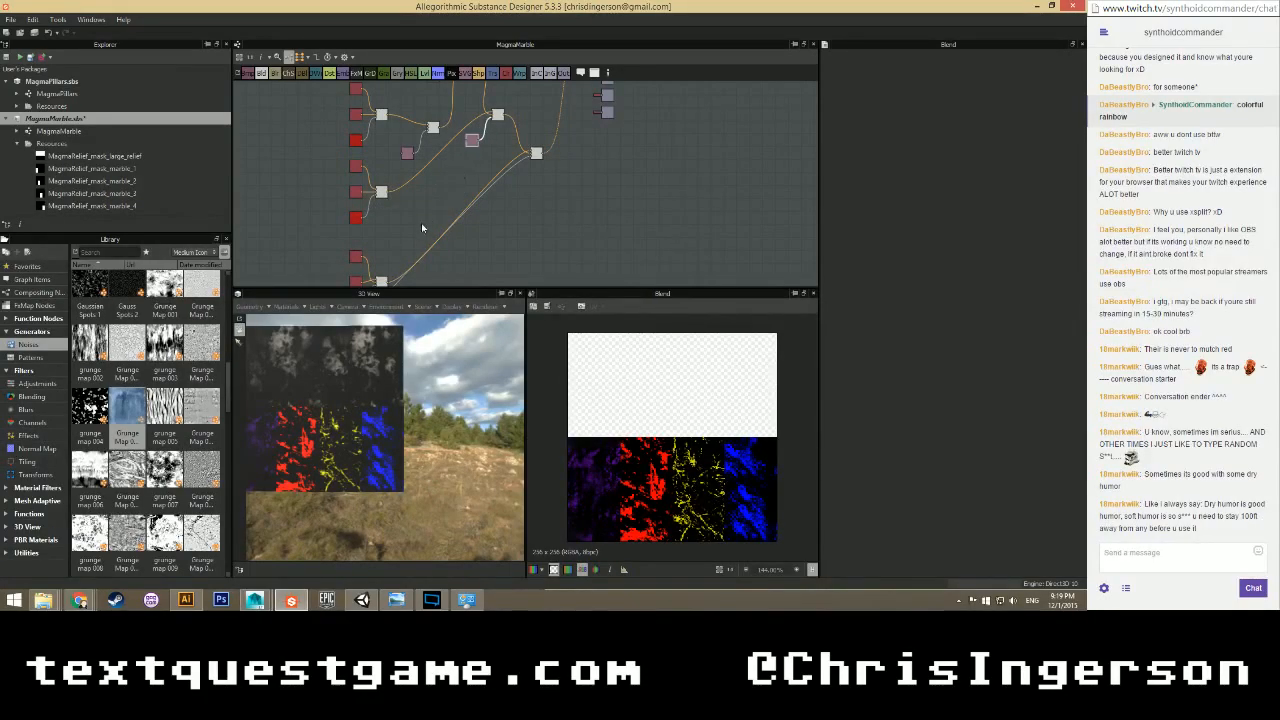
middle_drag(449, 262, 486, 165)
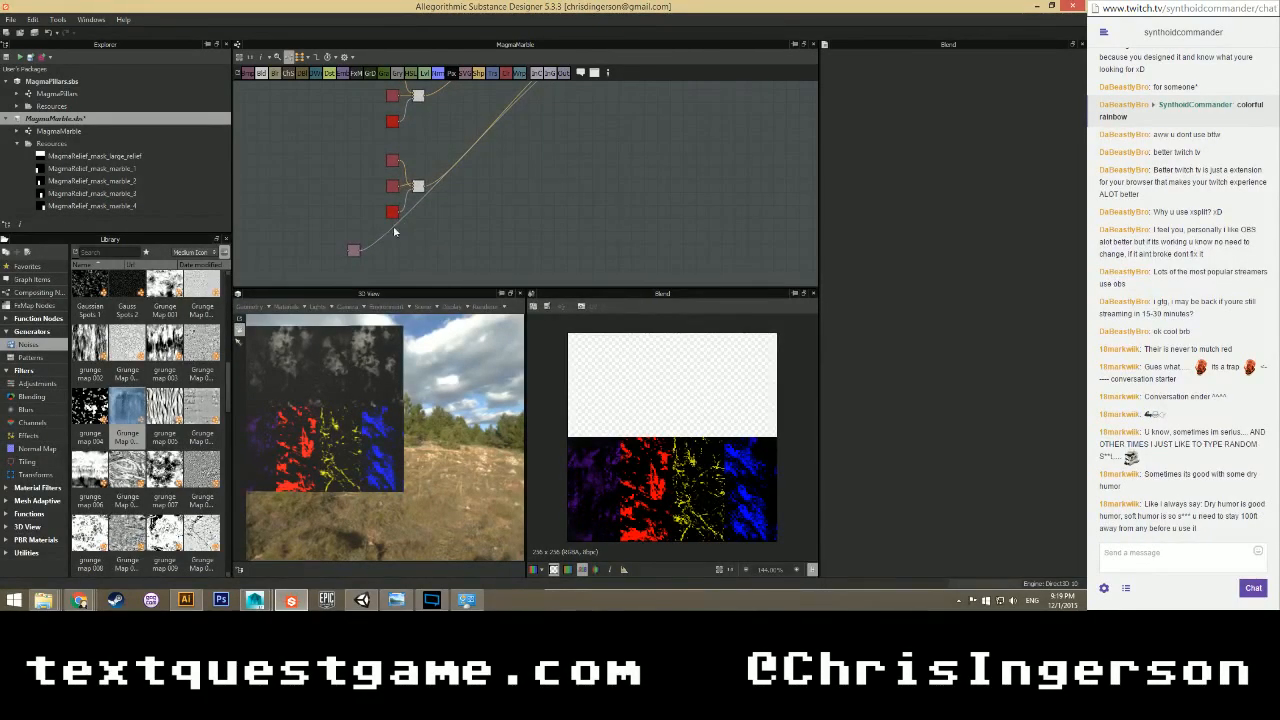
drag(355, 252, 532, 145)
middle_drag(566, 138, 462, 228)
drag(427, 239, 448, 185)
scroll(449, 197, up, 2)
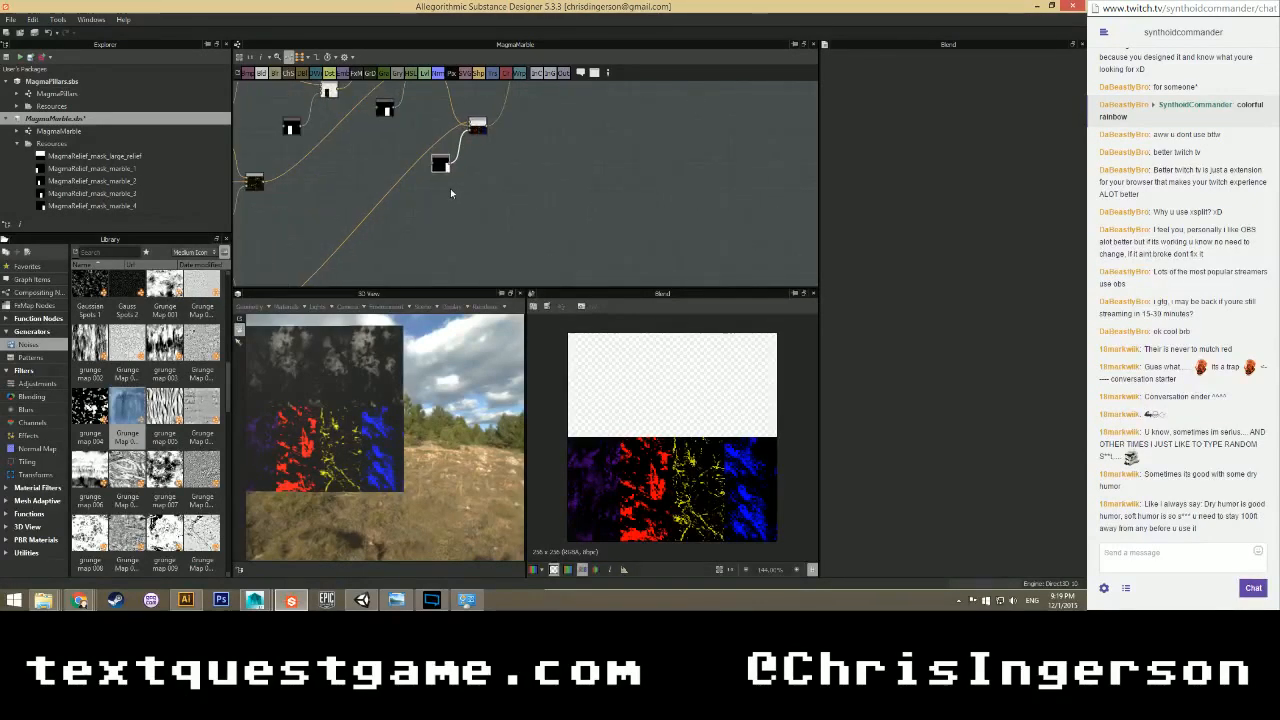
scroll(443, 198, down, 2)
middle_drag(387, 138, 391, 218)
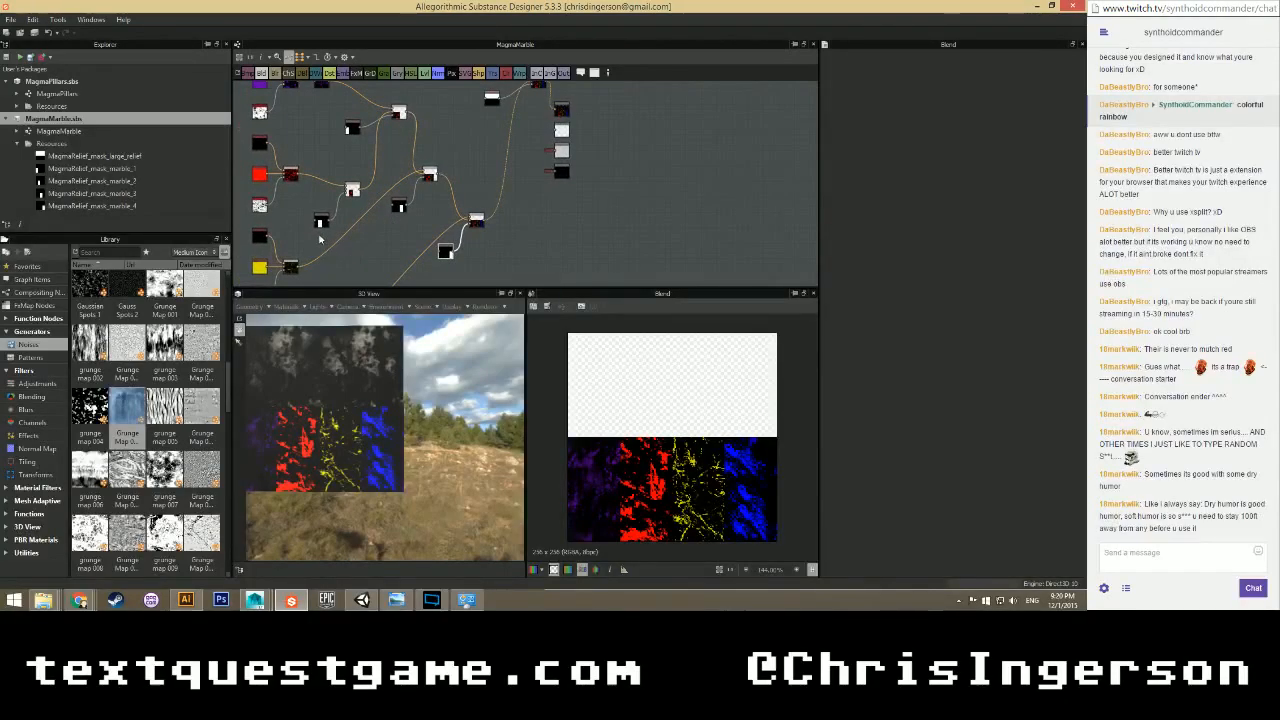
Delete the unused mask nodes: marble_1, large_relief and one other.
click(321, 222)
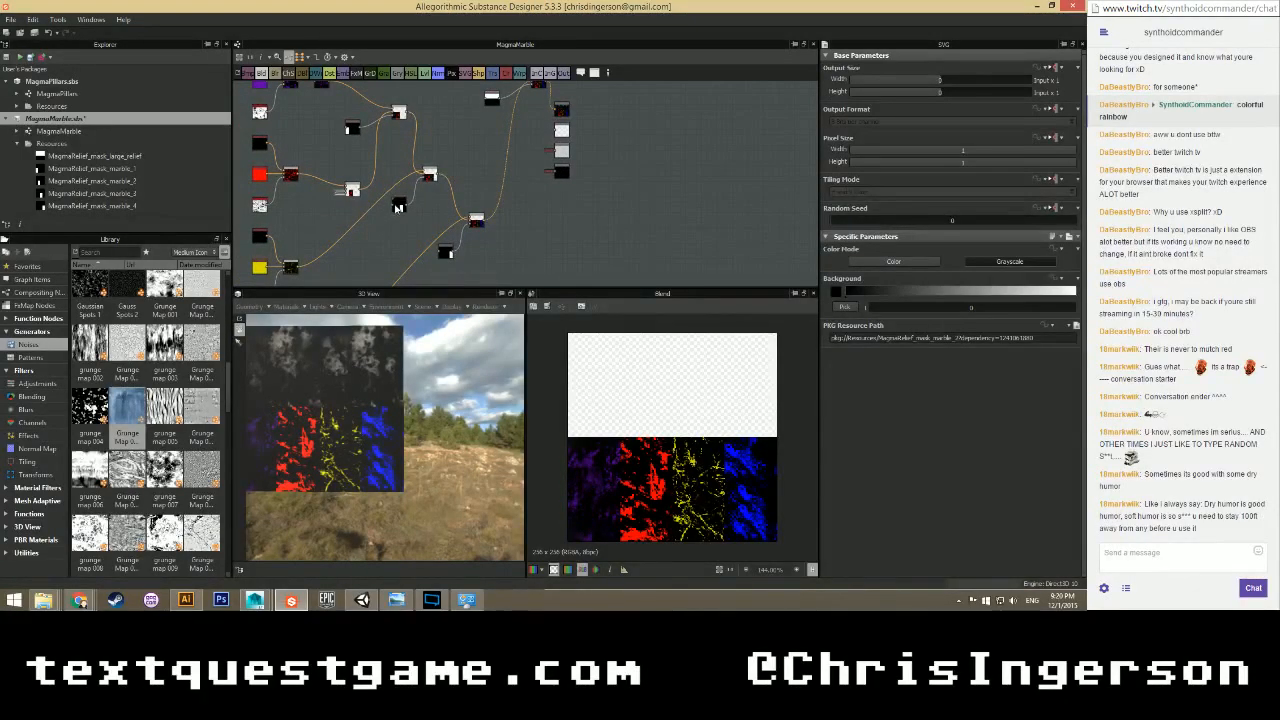
click(446, 252)
key(Delete)
click(352, 128)
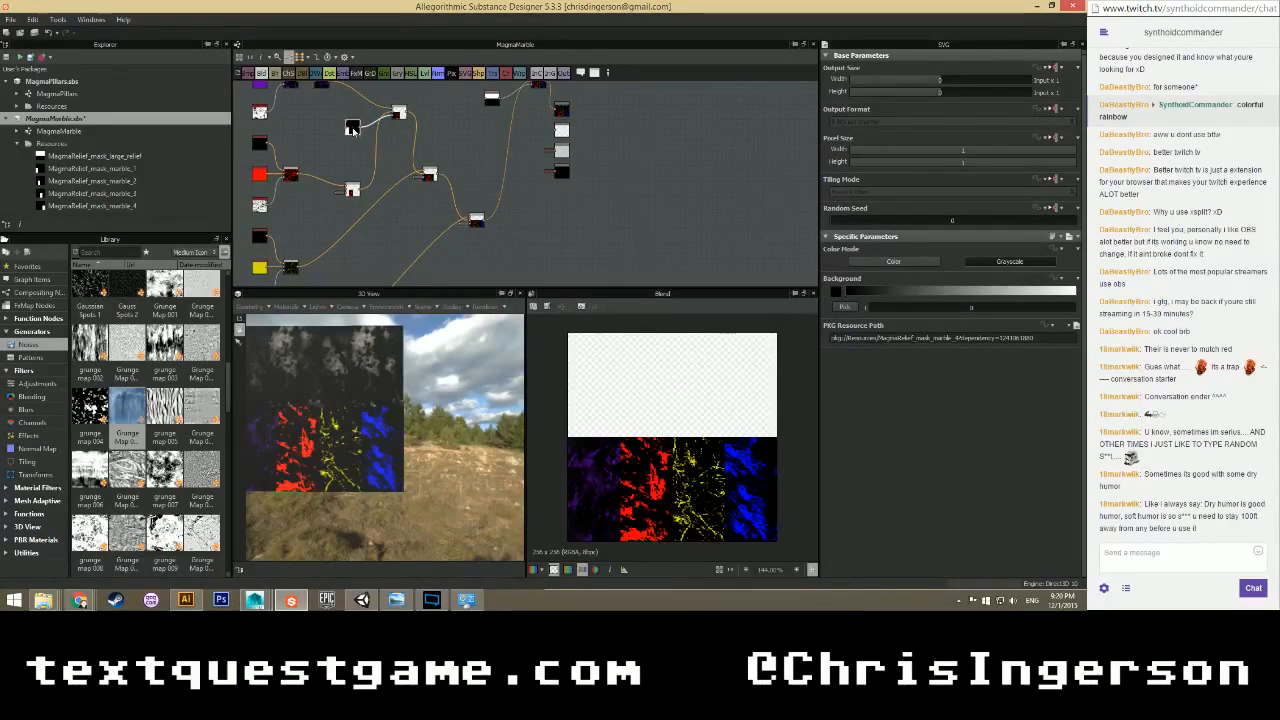
key(Delete)
middle_drag(463, 126, 403, 234)
click(433, 205)
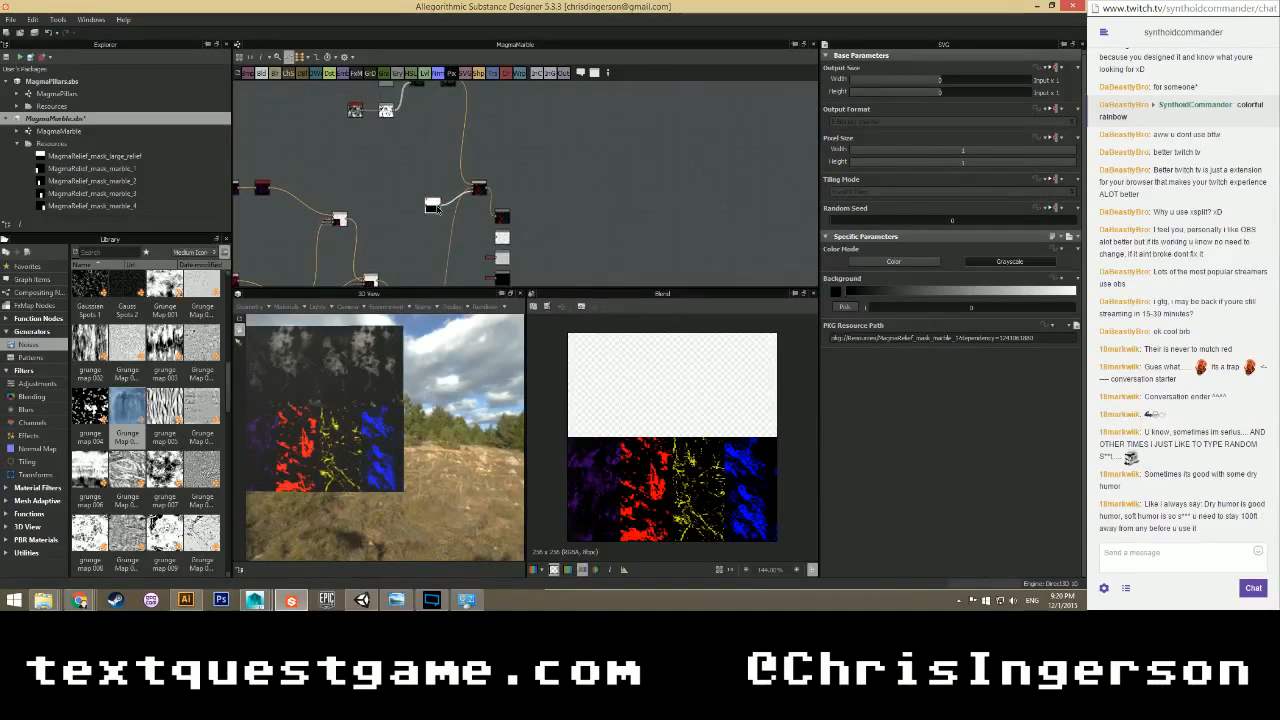
key(Delete)
scroll(404, 178, down, 2)
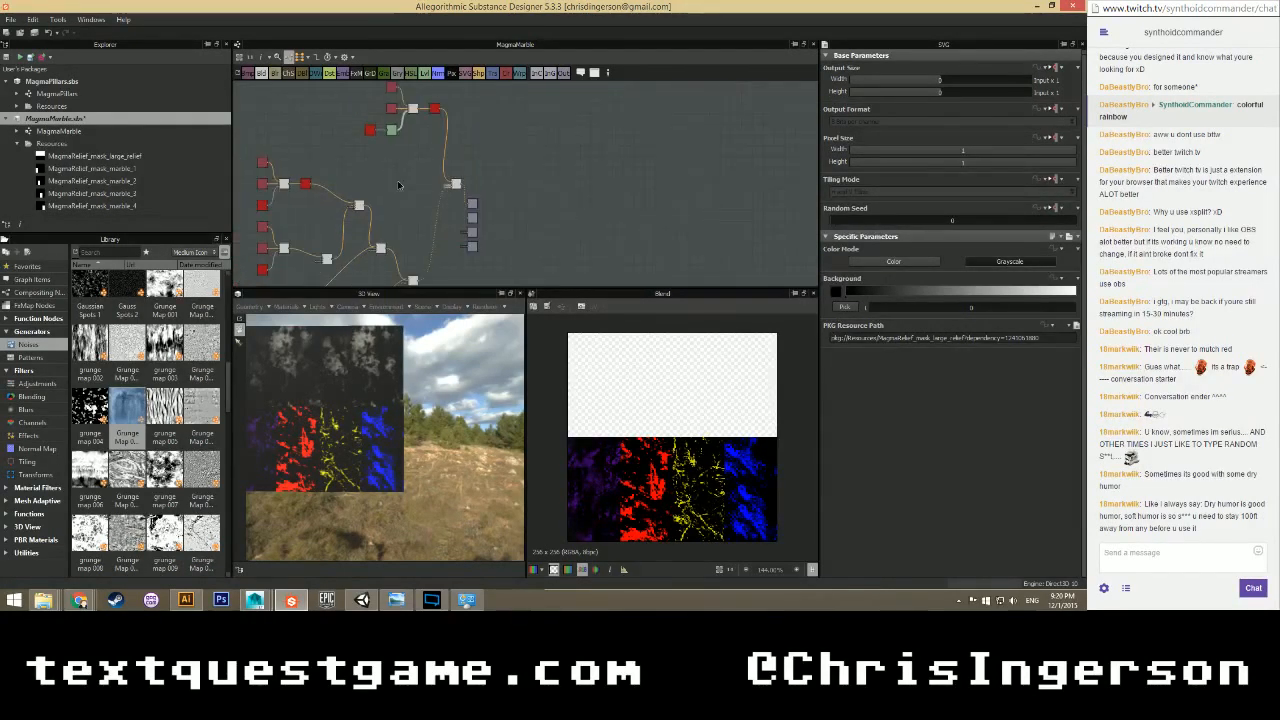
Select the upper node cluster and nudge the node beside the outputs slightly higher.
middle_drag(389, 160, 423, 234)
drag(366, 135, 460, 228)
scroll(447, 195, up, 4)
scroll(497, 177, down, 4)
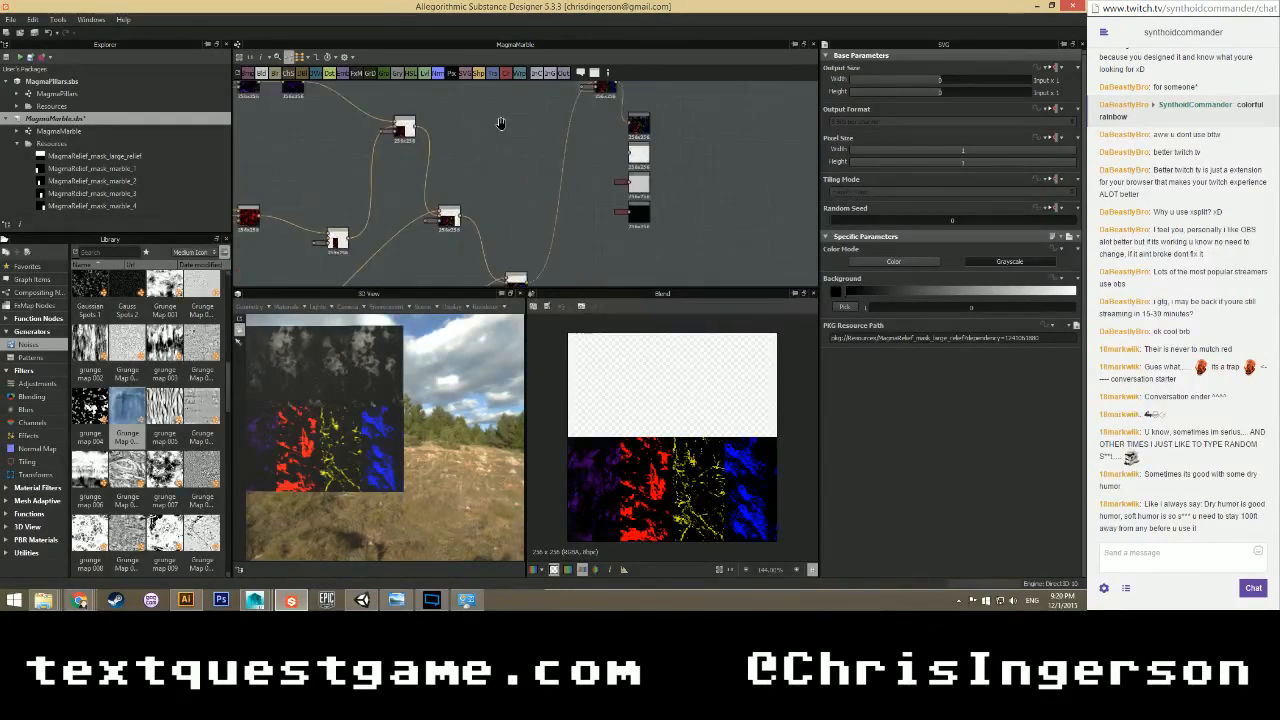
drag(511, 218, 513, 188)
scroll(512, 190, up, 2)
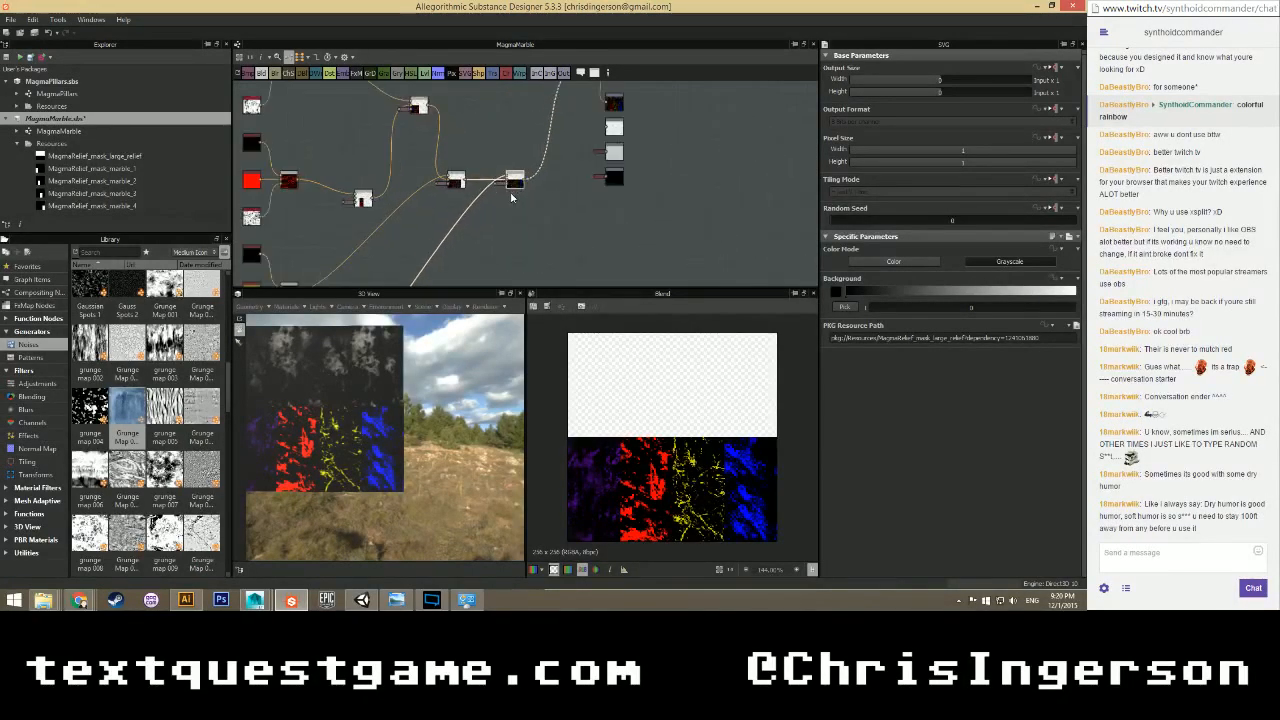
scroll(510, 199, down, 4)
scroll(511, 211, up, 4)
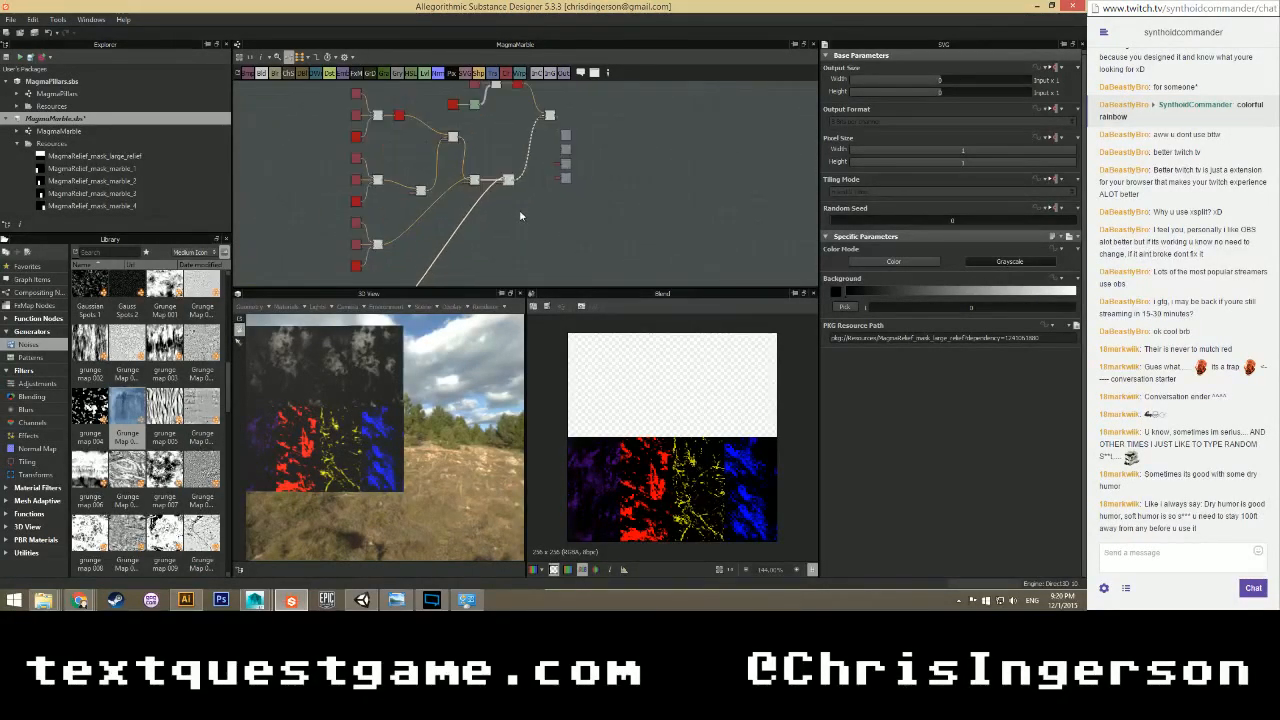
scroll(485, 200, down, 2)
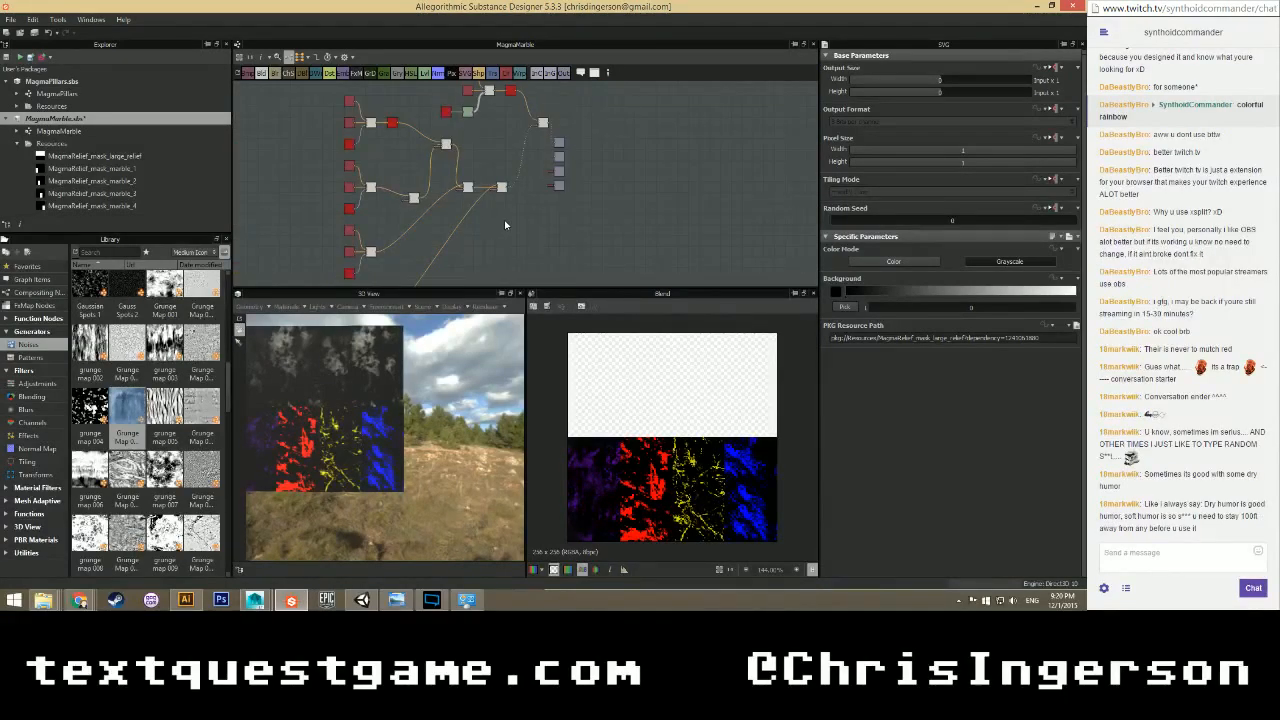
scroll(501, 188, down, 2)
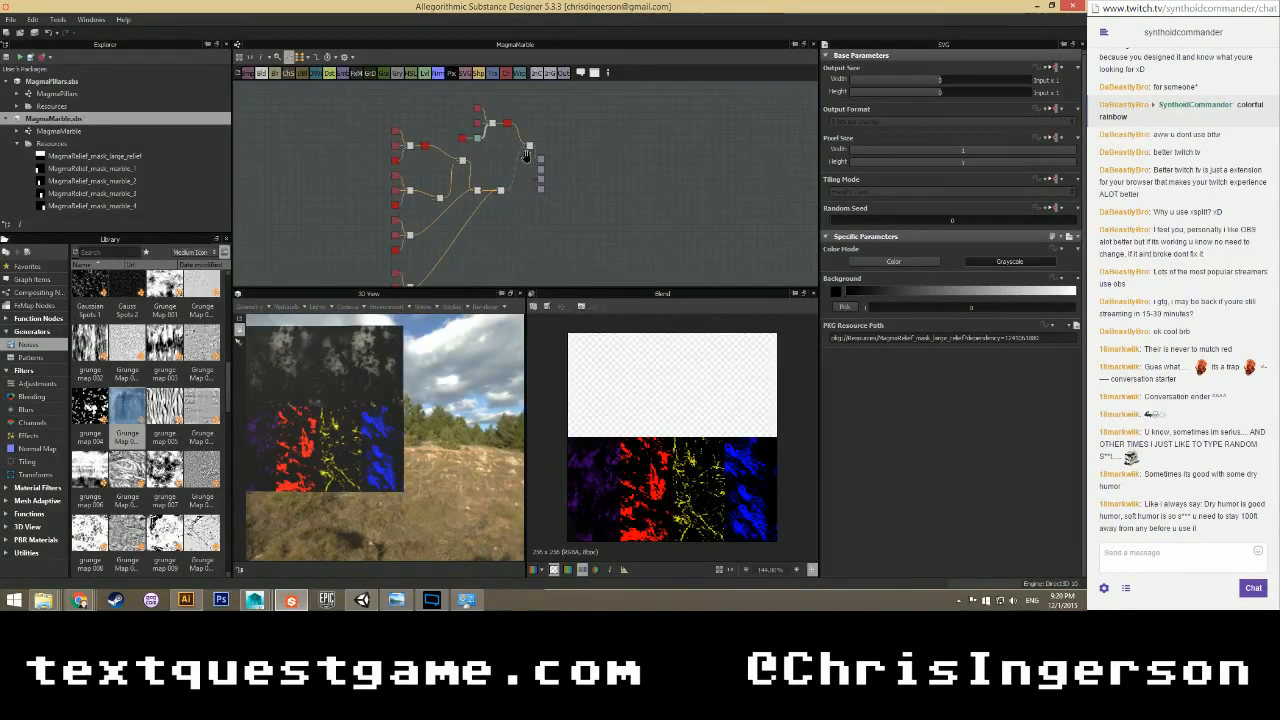
middle_drag(495, 232, 447, 233)
scroll(471, 233, up, 2)
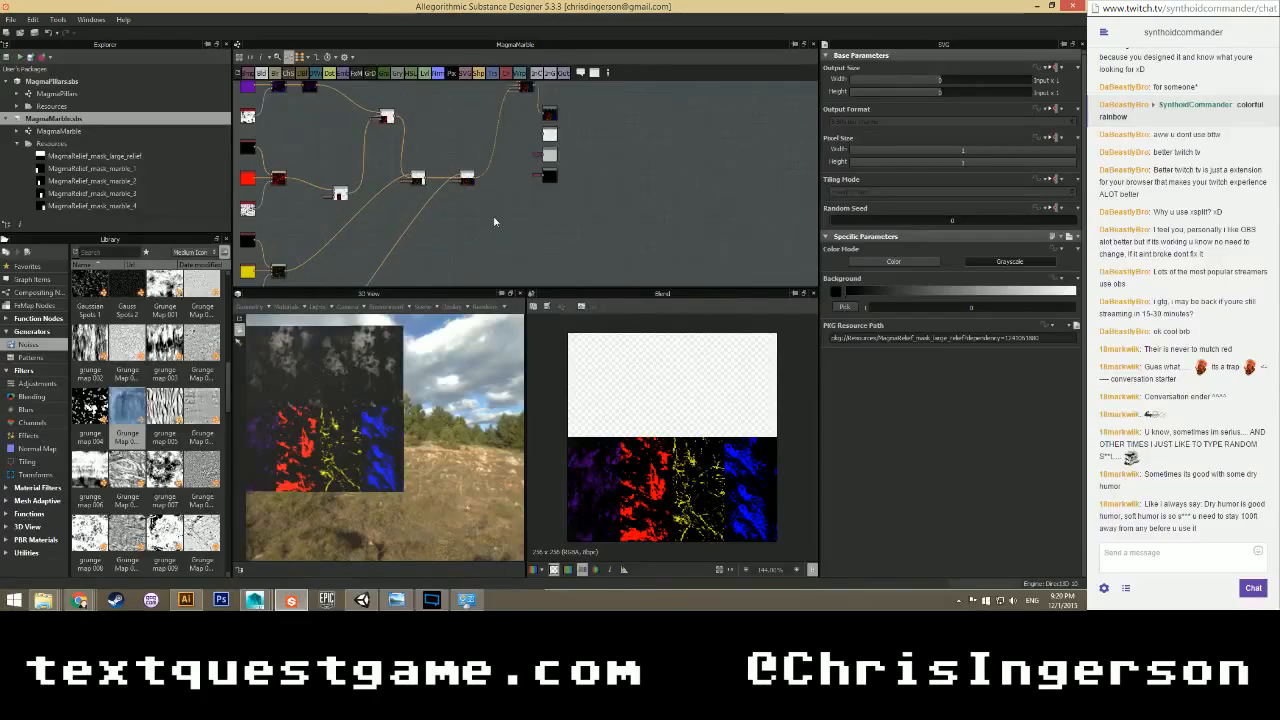
scroll(467, 239, up, 3)
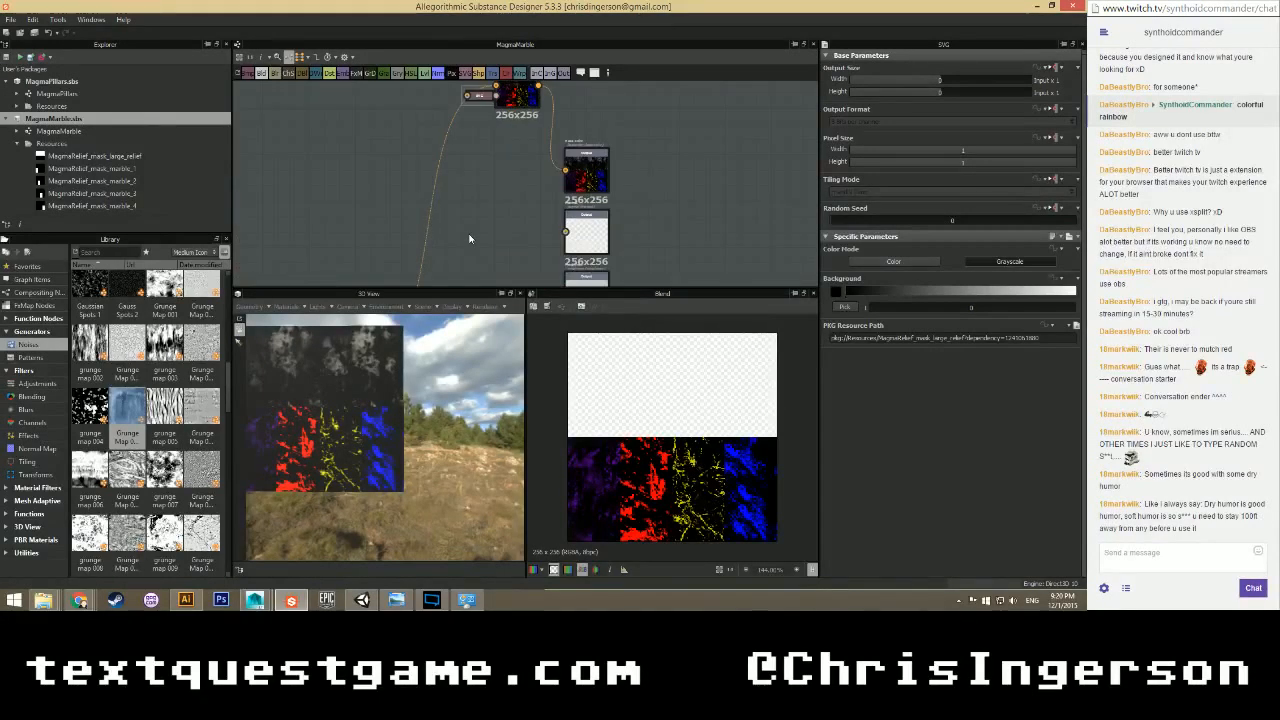
scroll(470, 238, down, 3)
scroll(469, 238, up, 2)
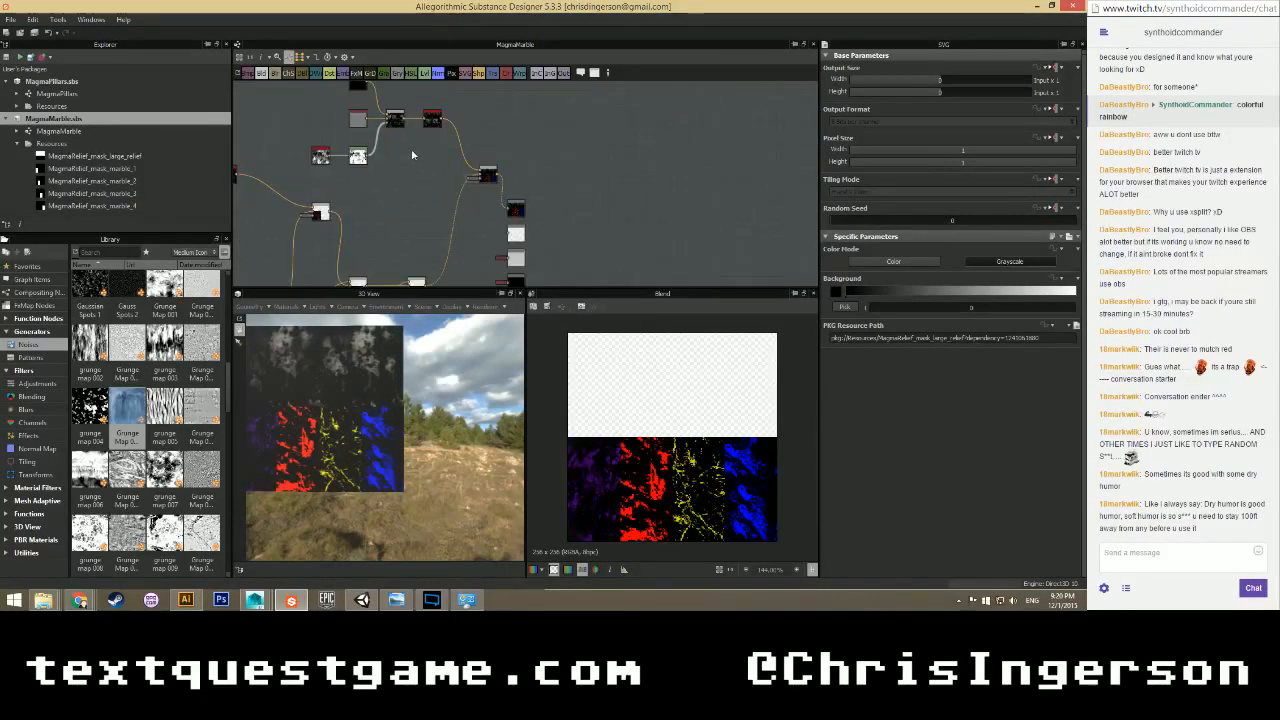
scroll(404, 152, up, 1)
mouse_move(404, 152)
middle_down()
mouse_move(377, 220)
mouse_move(396, 141)
middle_up()
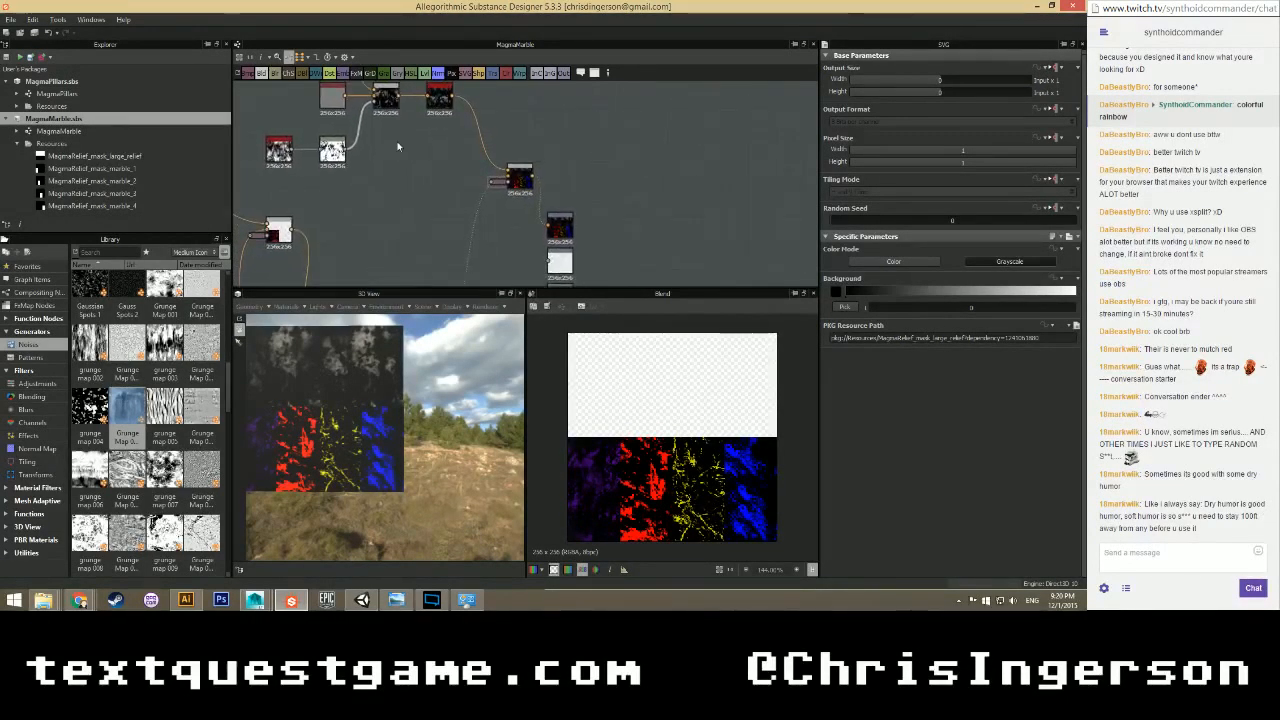
scroll(397, 147, down, 2)
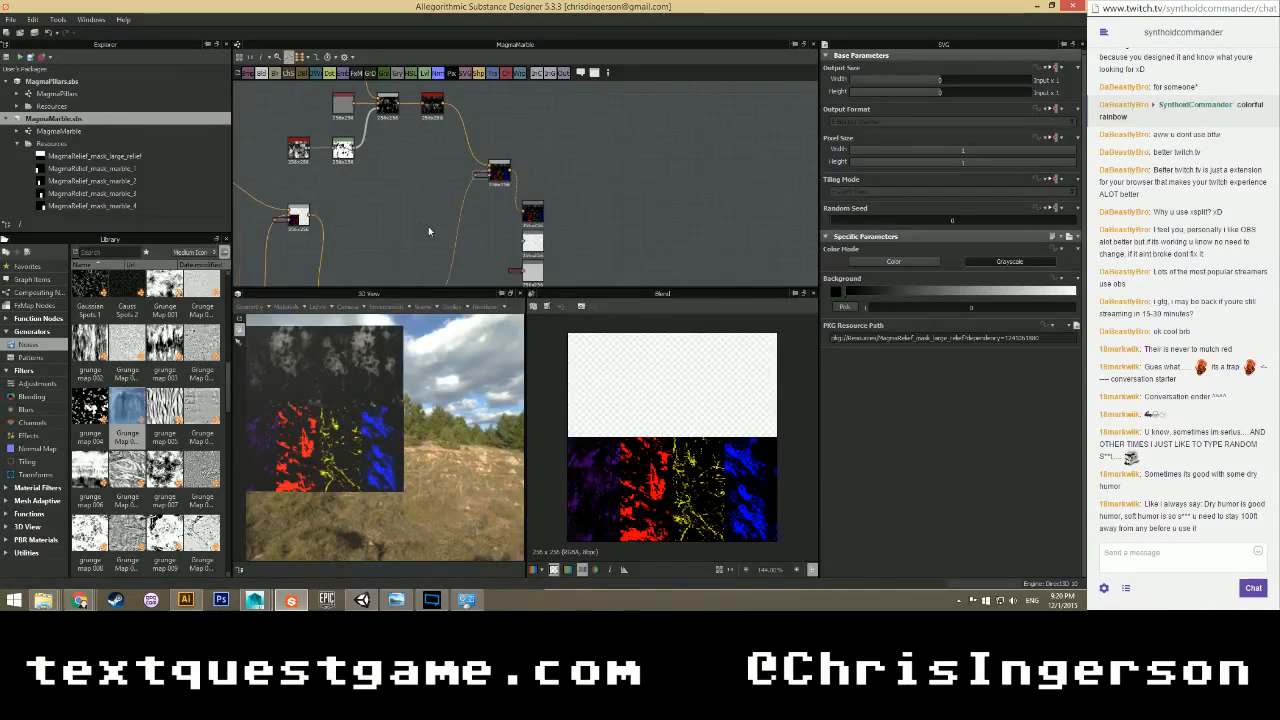
Add a Normal node set to OpenGL and connect it to the normal output.
right_click(474, 243)
mouse_move(503, 245)
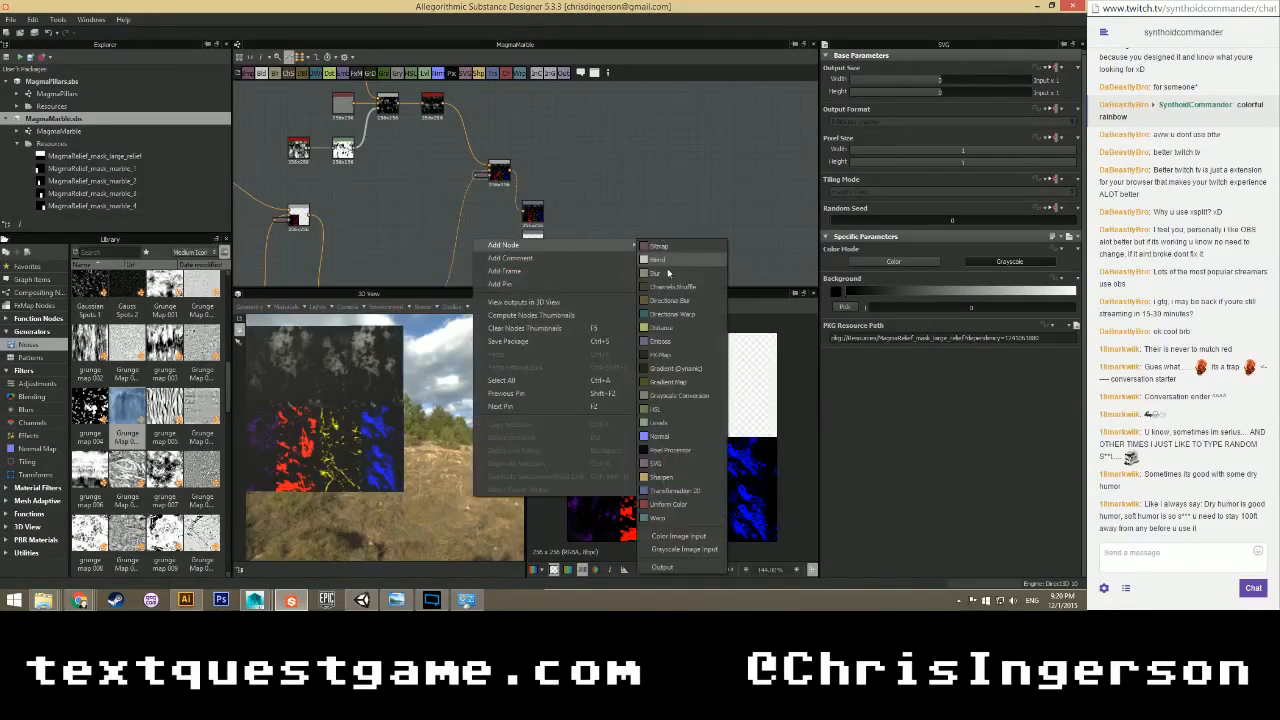
click(661, 437)
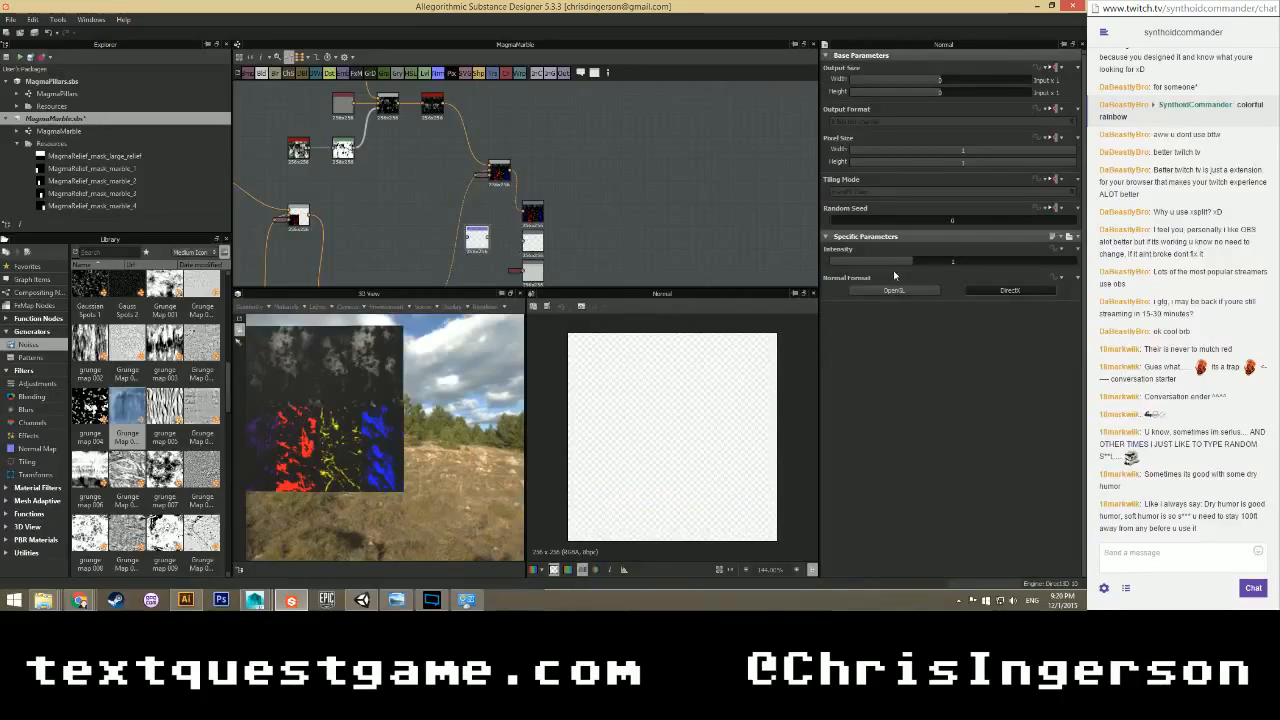
click(894, 290)
drag(488, 240, 524, 242)
click(533, 243)
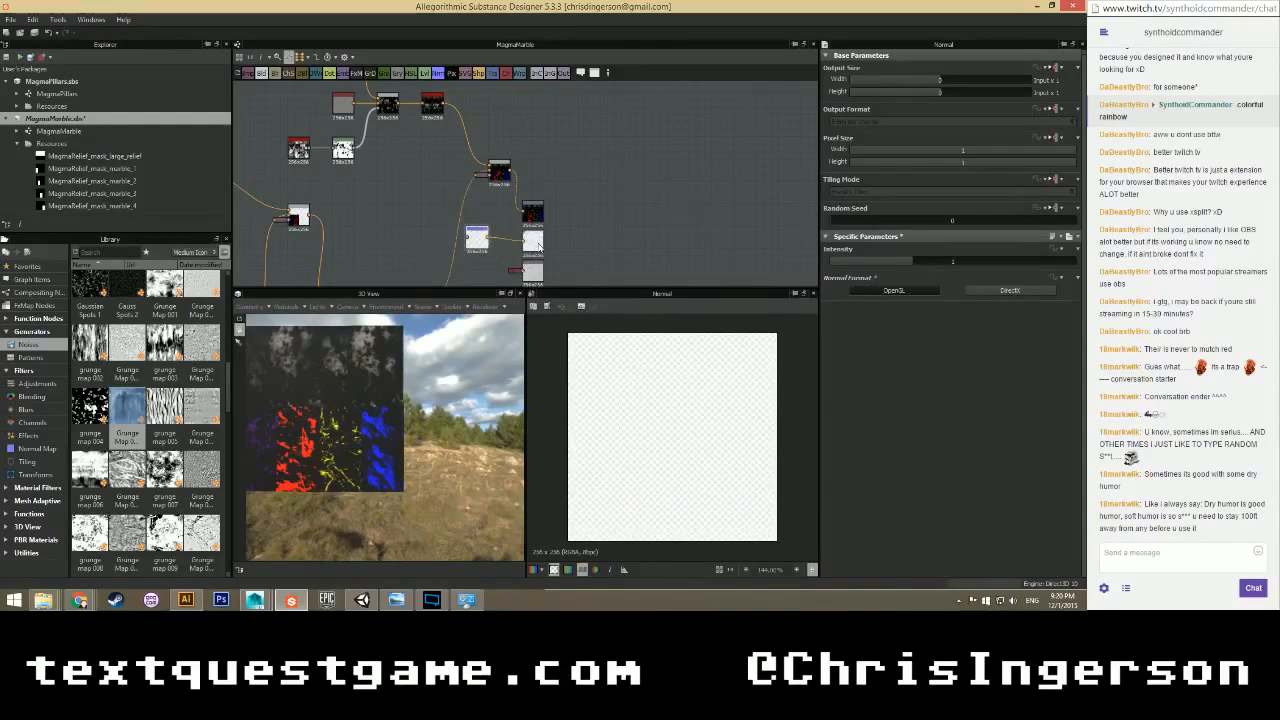
Add a Uniform Color node beside it and set its Color Mode to Grayscale.
right_click(390, 235)
mouse_move(500, 242)
click(590, 502)
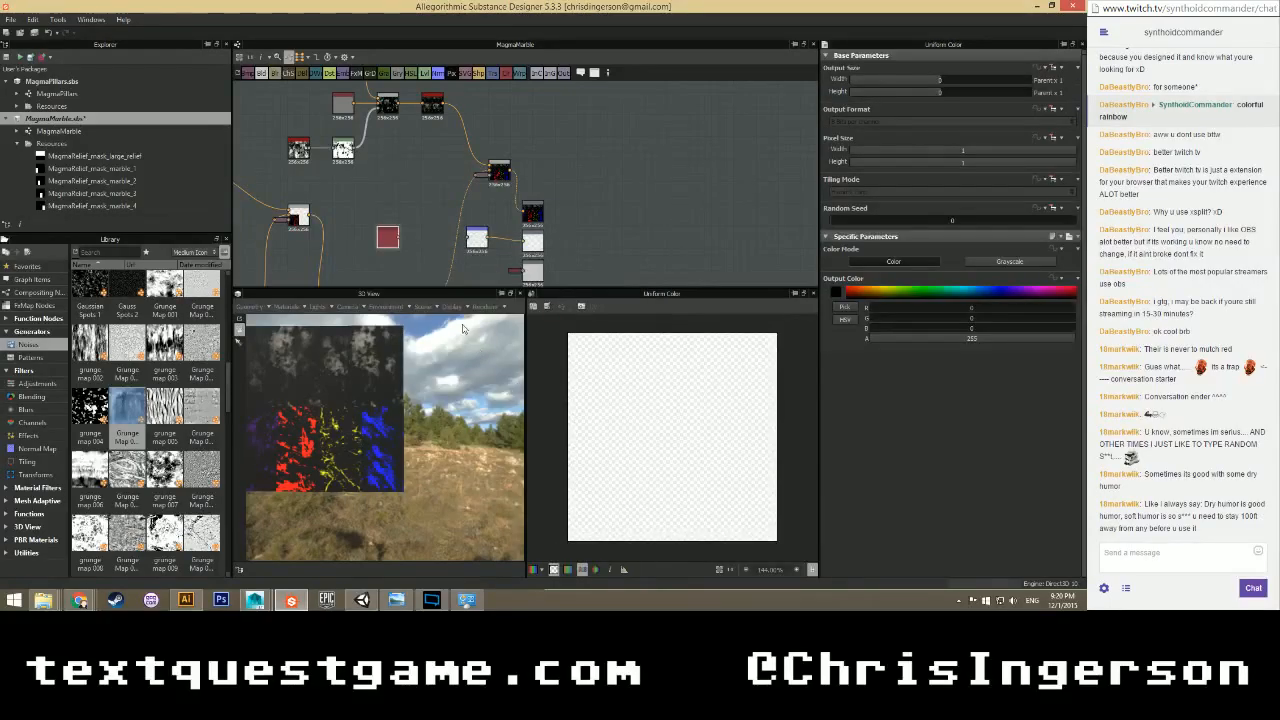
scroll(412, 280, up, 3)
drag(365, 215, 520, 210)
click(1000, 261)
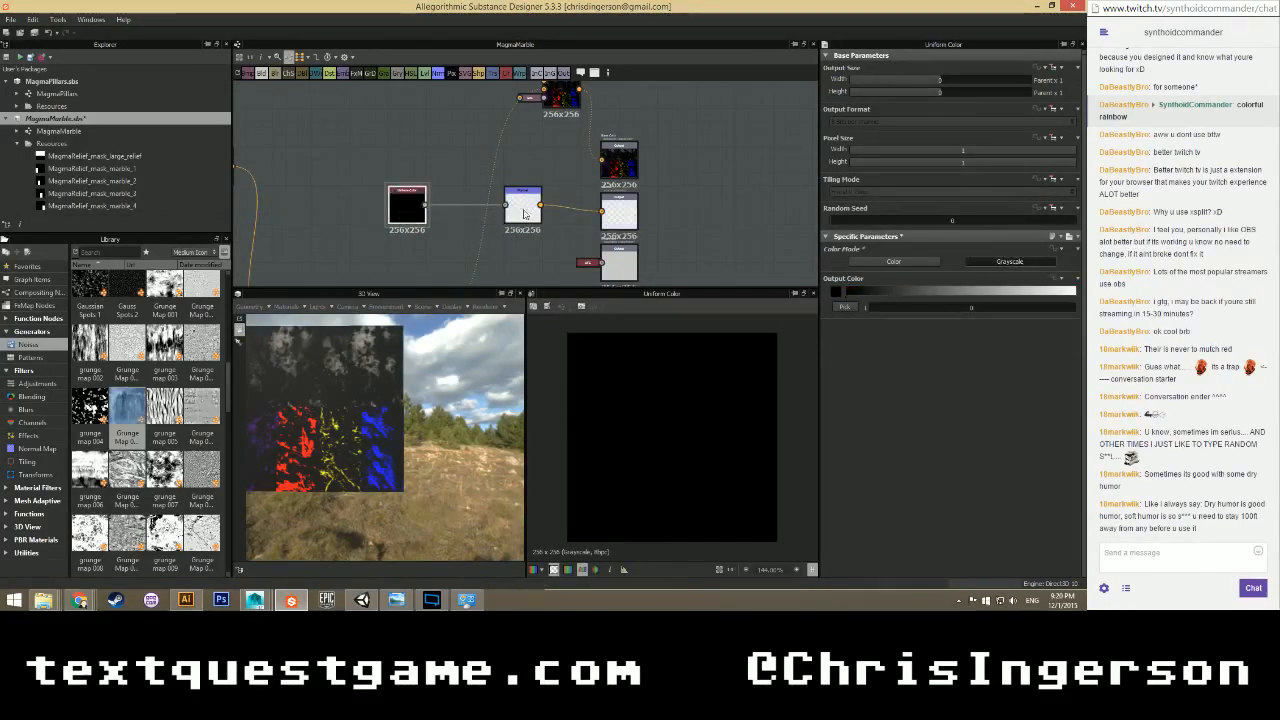